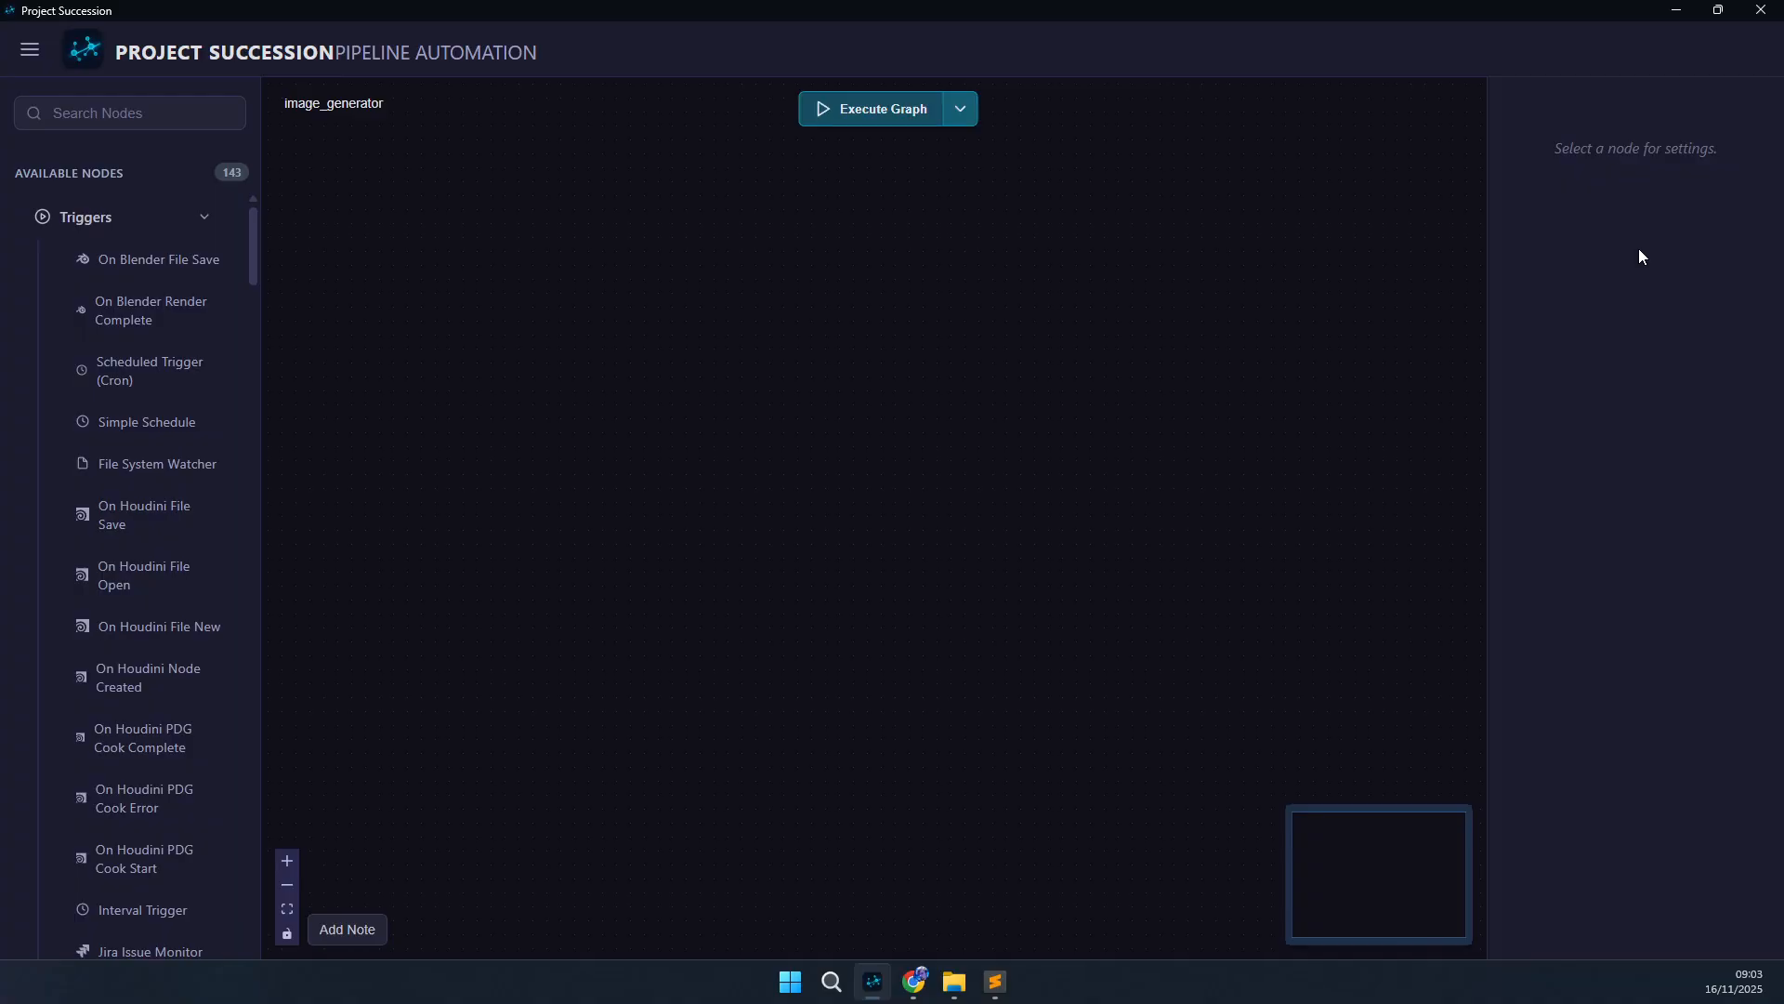
- Switch to Google AI Studio, select the Nano Banana model and open its REST sample code for review
click(917, 982)
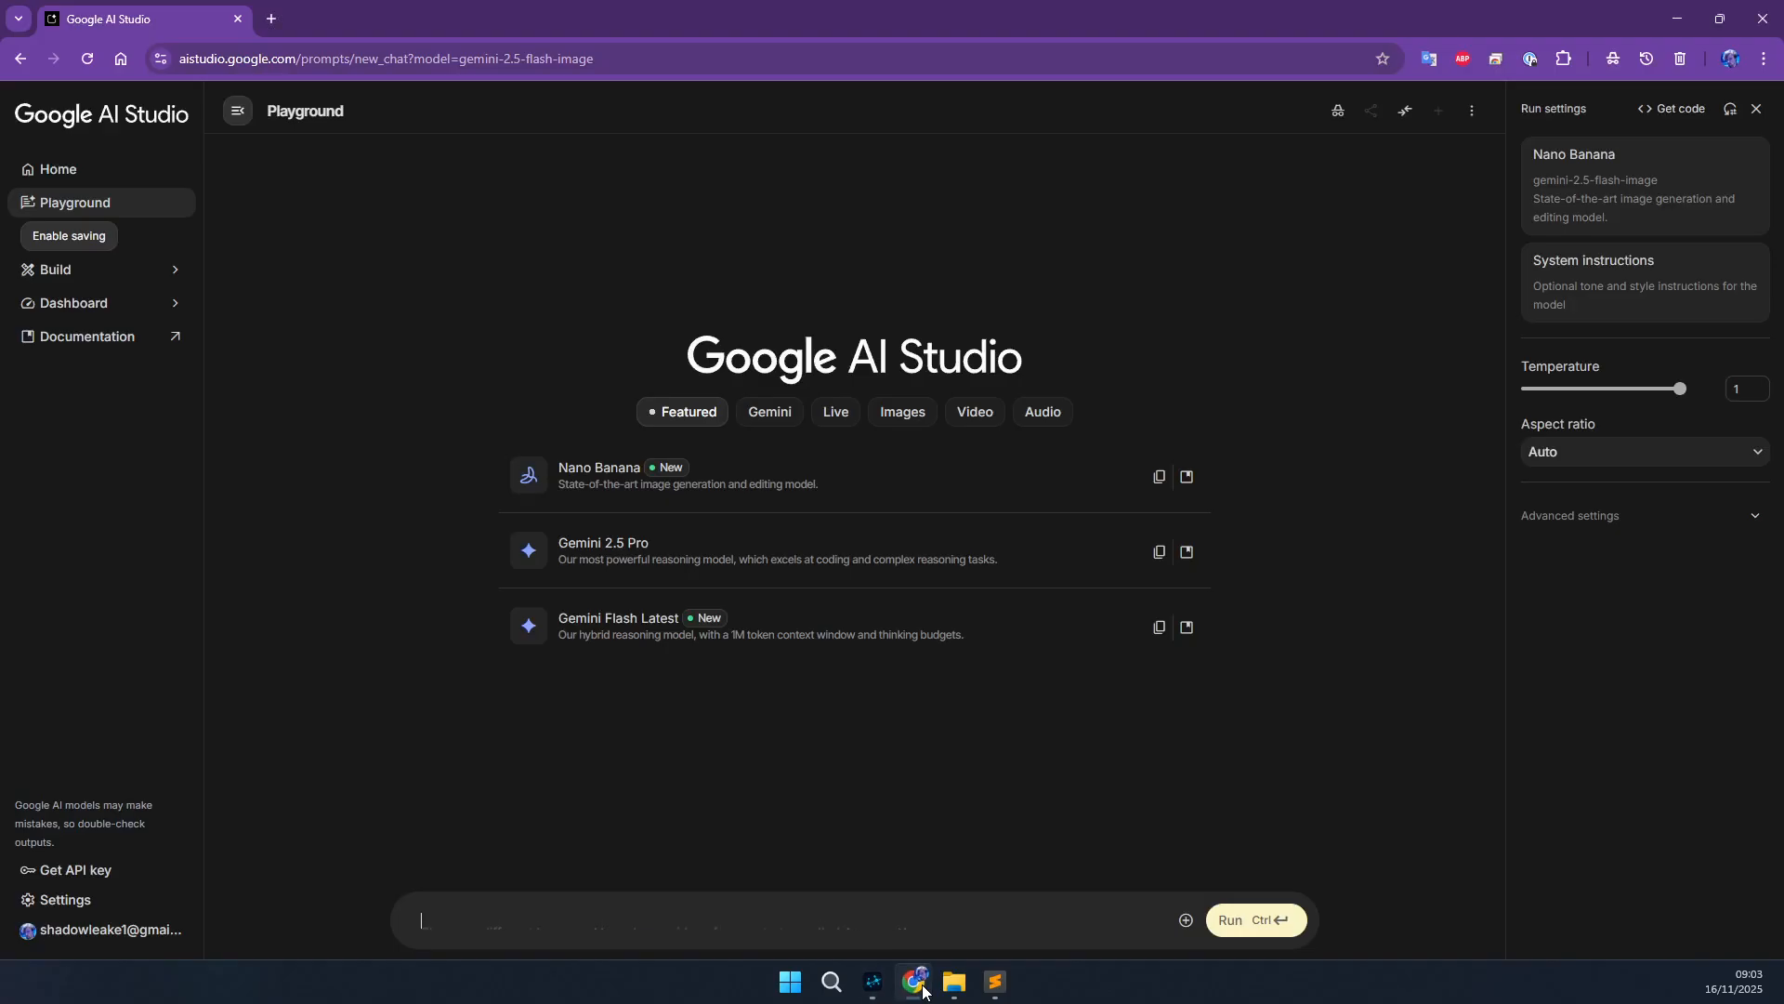
click(623, 493)
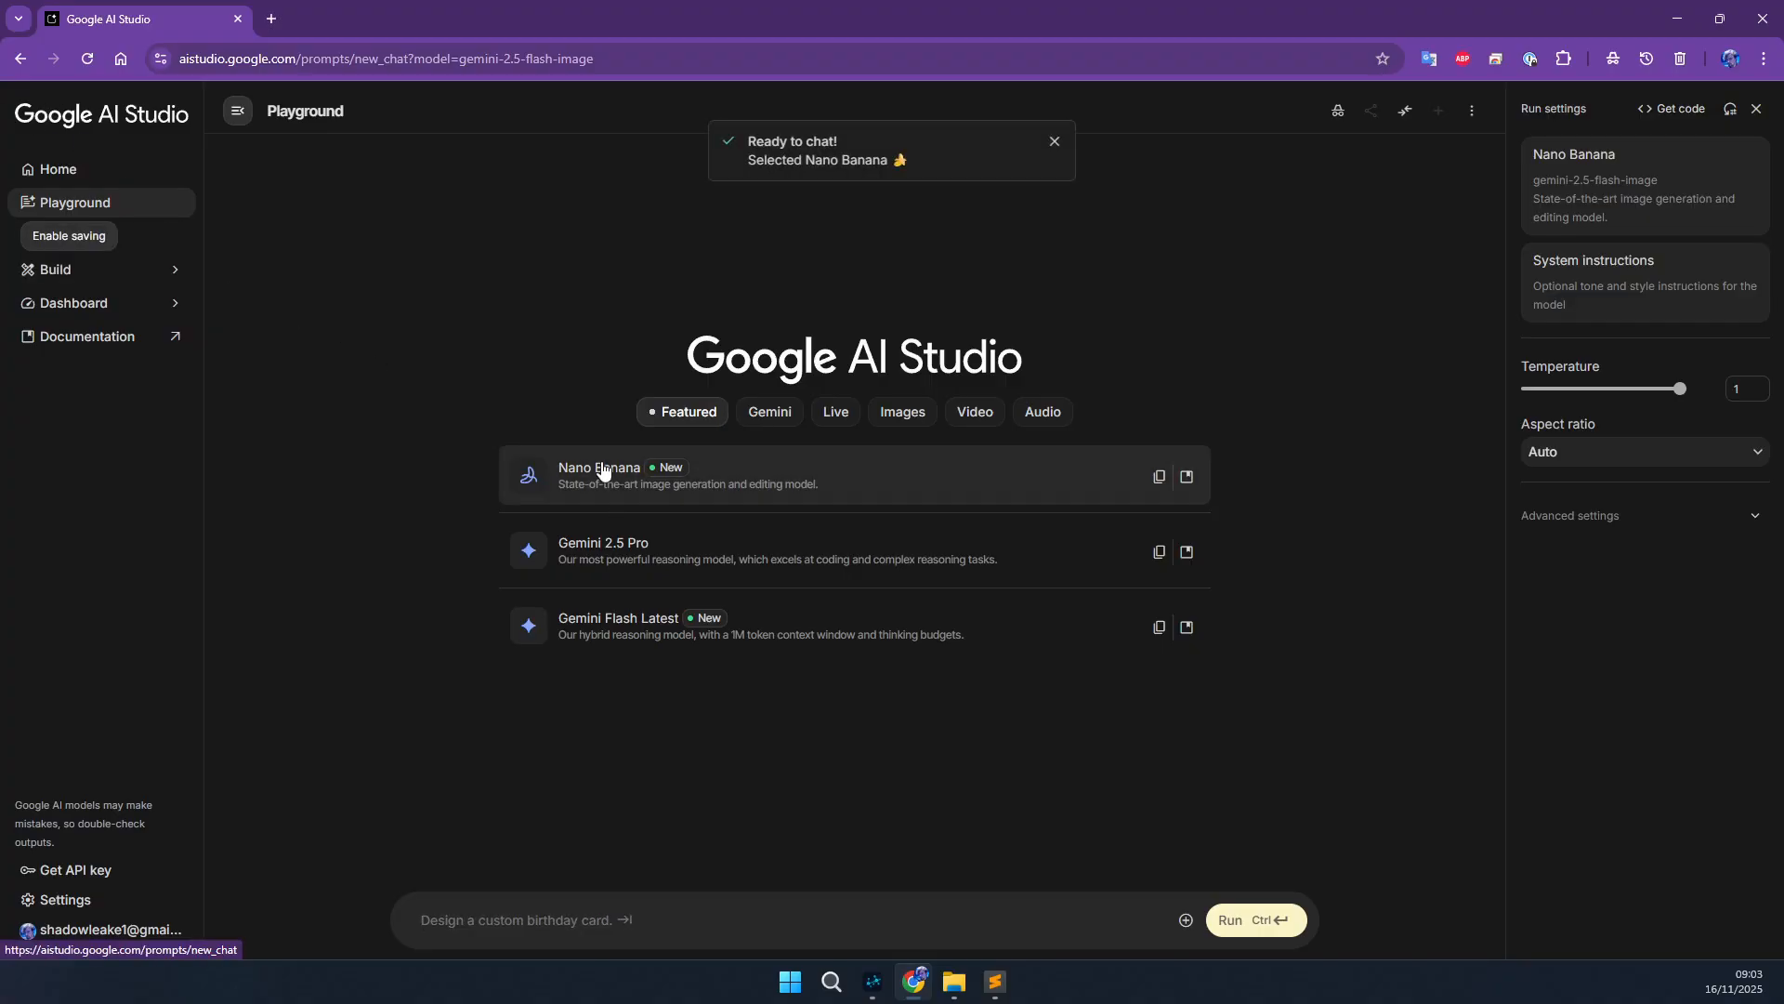
click(1669, 110)
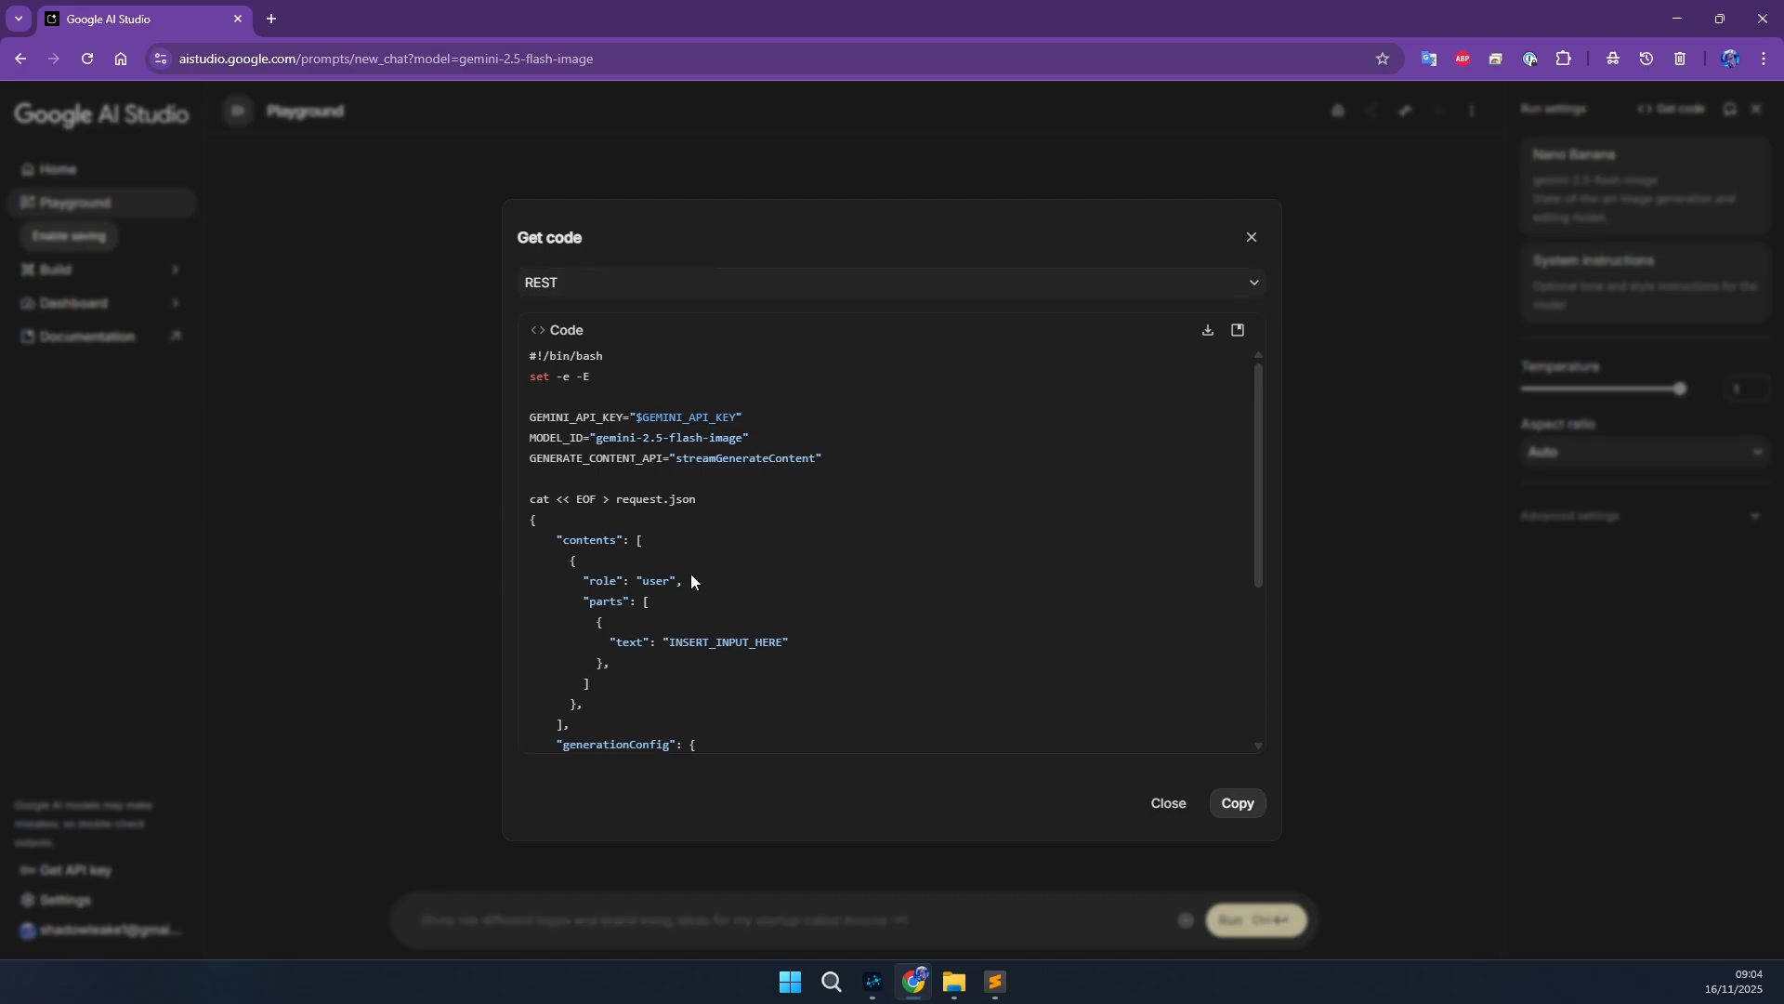
scroll(719, 627, down, 3)
scroll(719, 627, up, 5)
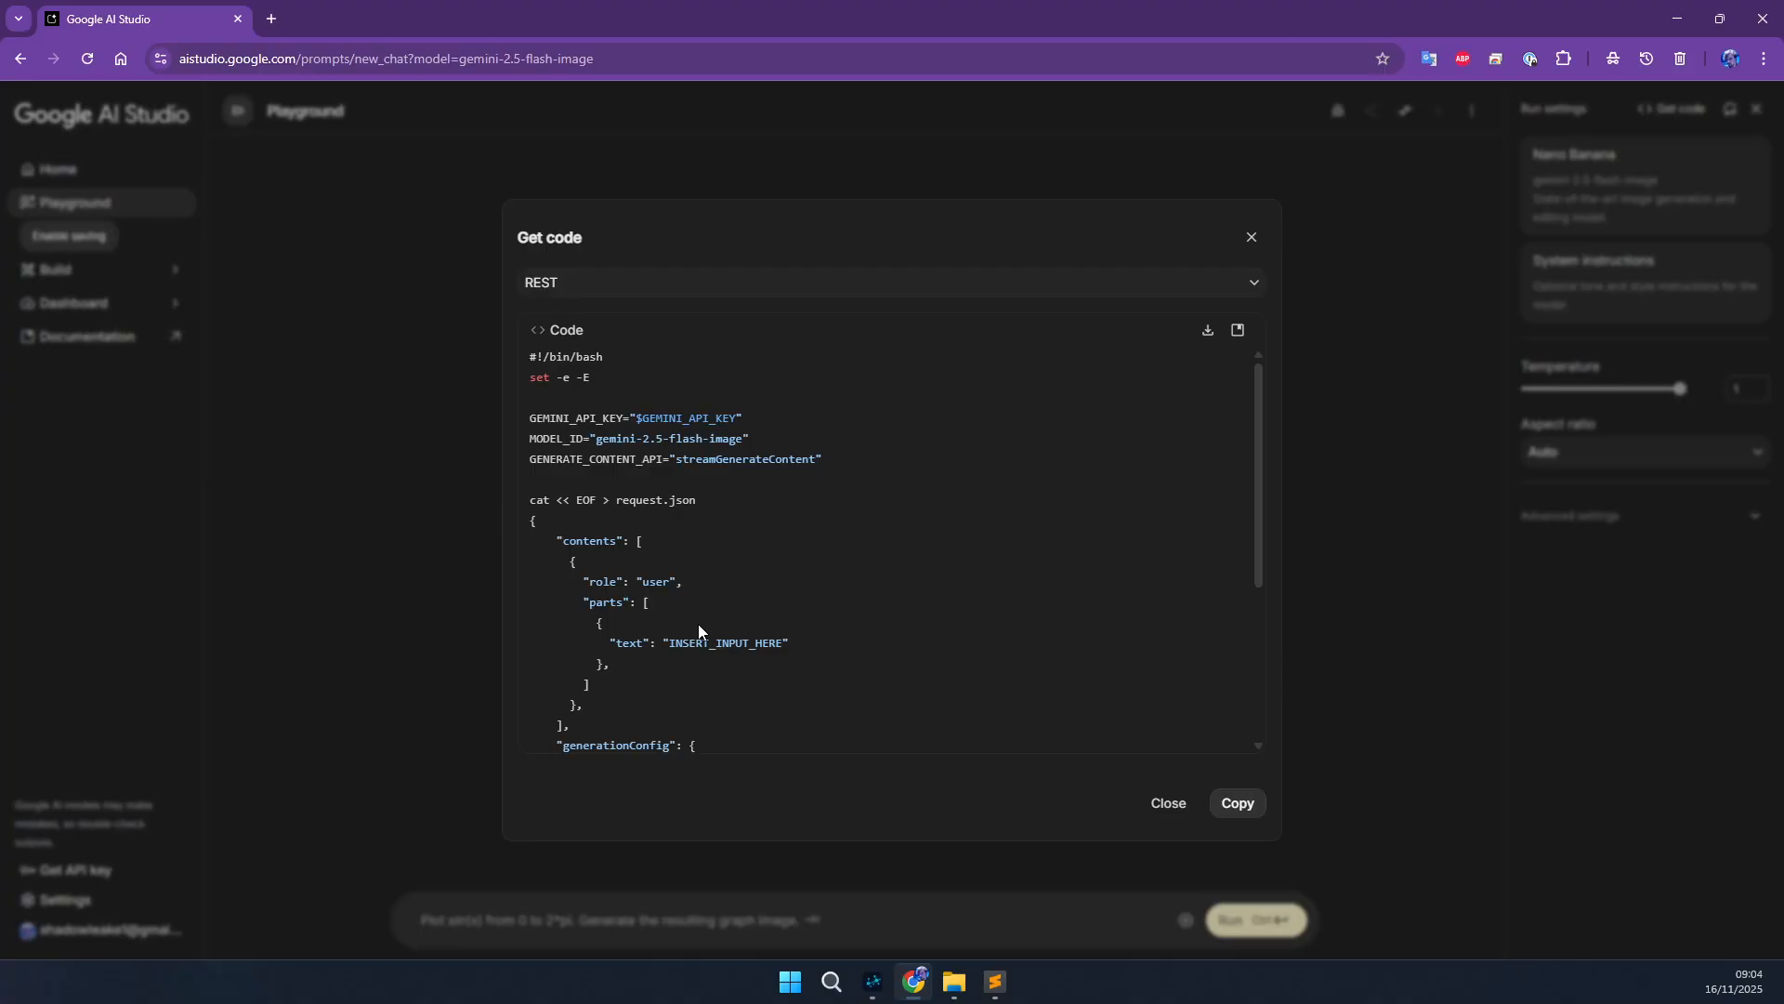
scroll(703, 561, down, 3)
scroll(688, 569, up, 3)
- Compare the Python, TypeScript and Java code samples, and examine the REST version's request body and curl call
click(540, 285)
click(562, 360)
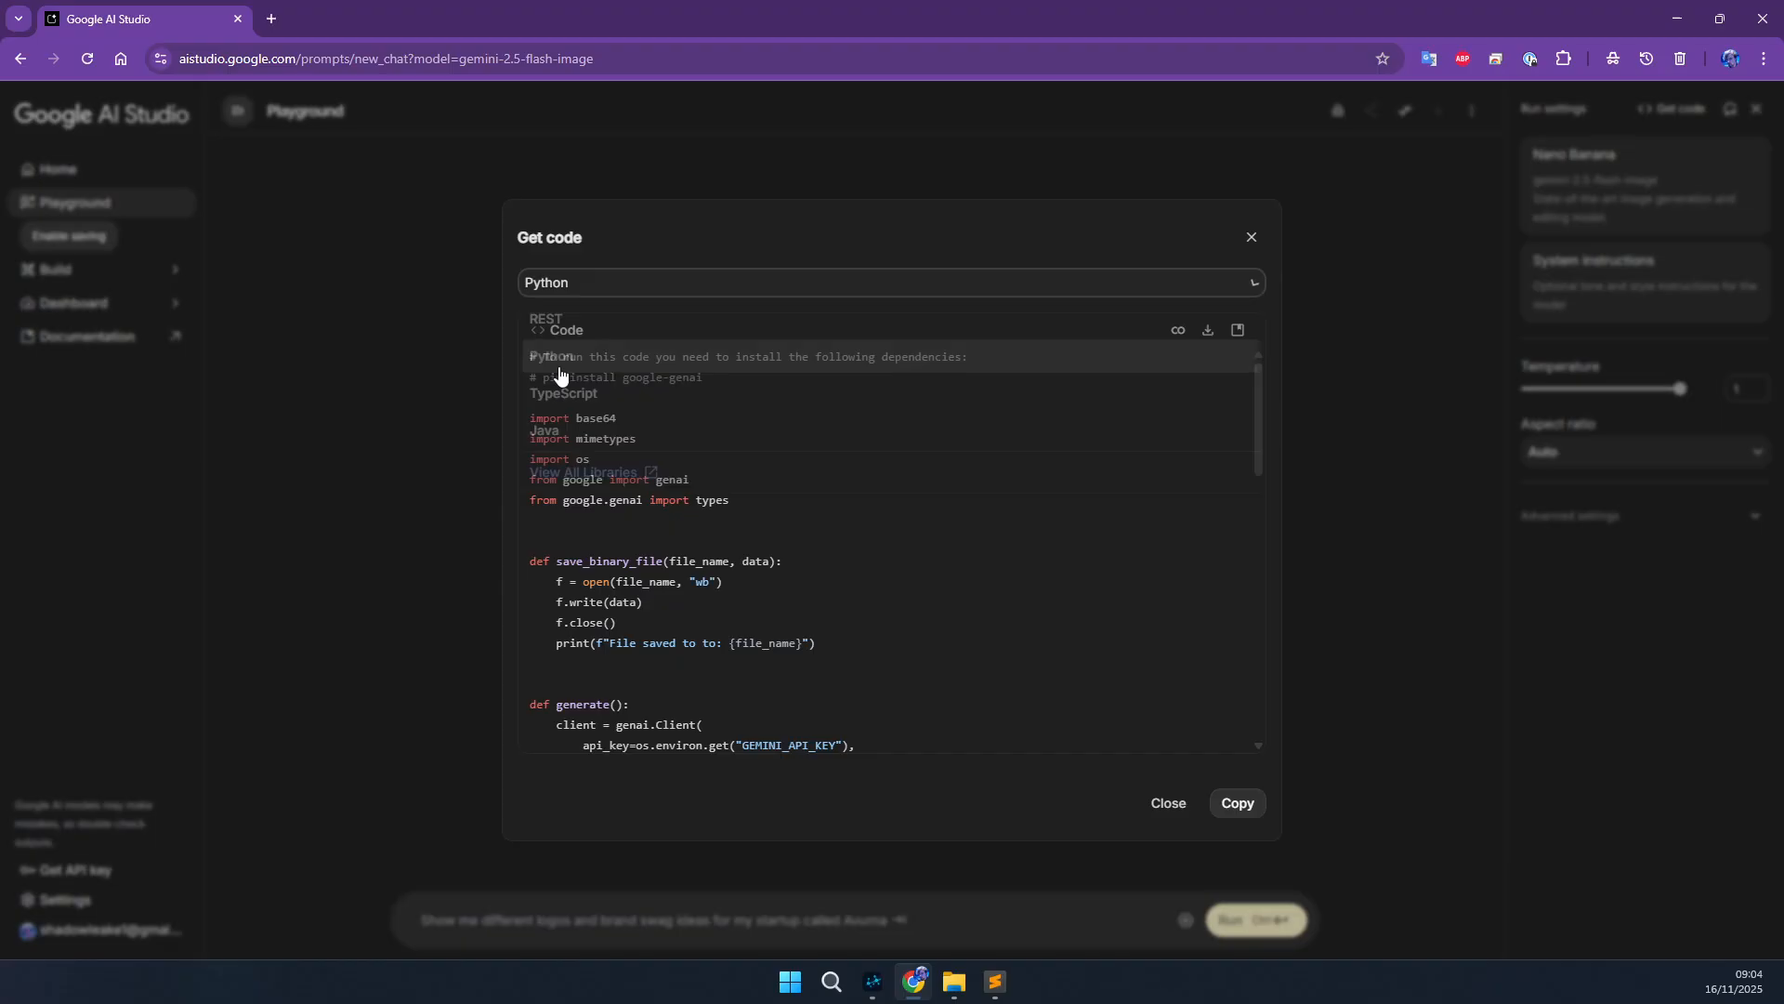
click(642, 285)
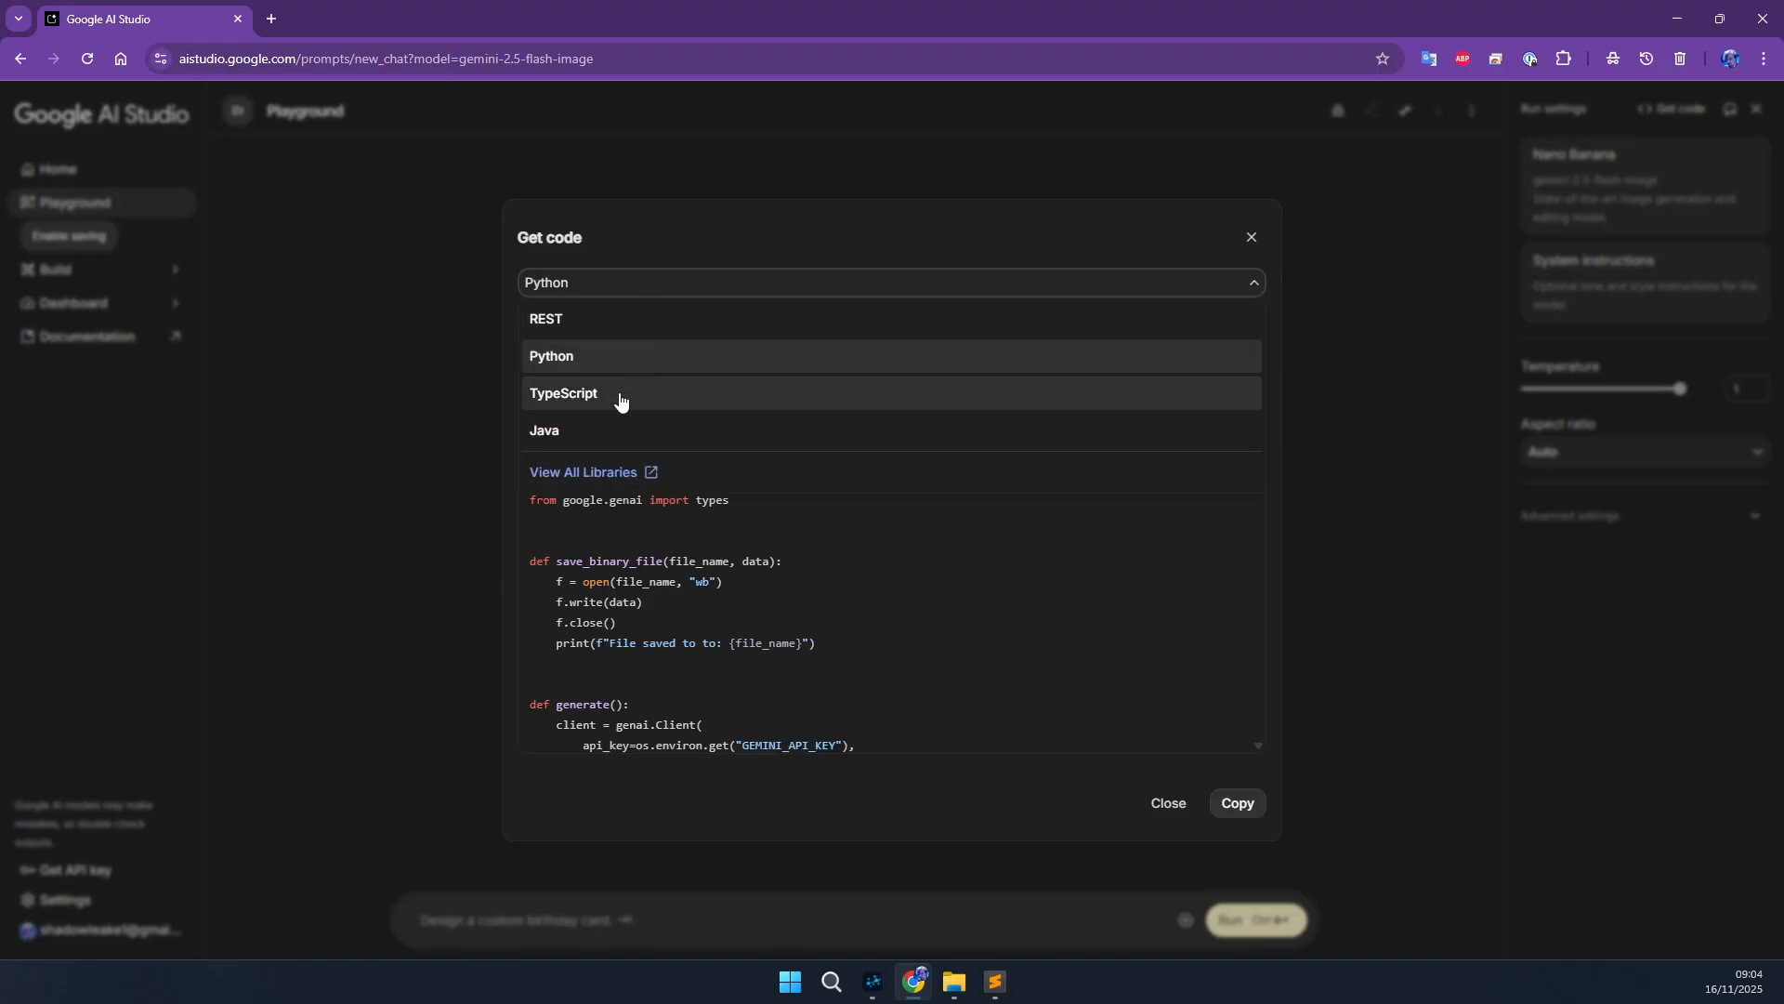
click(621, 391)
click(615, 294)
click(576, 415)
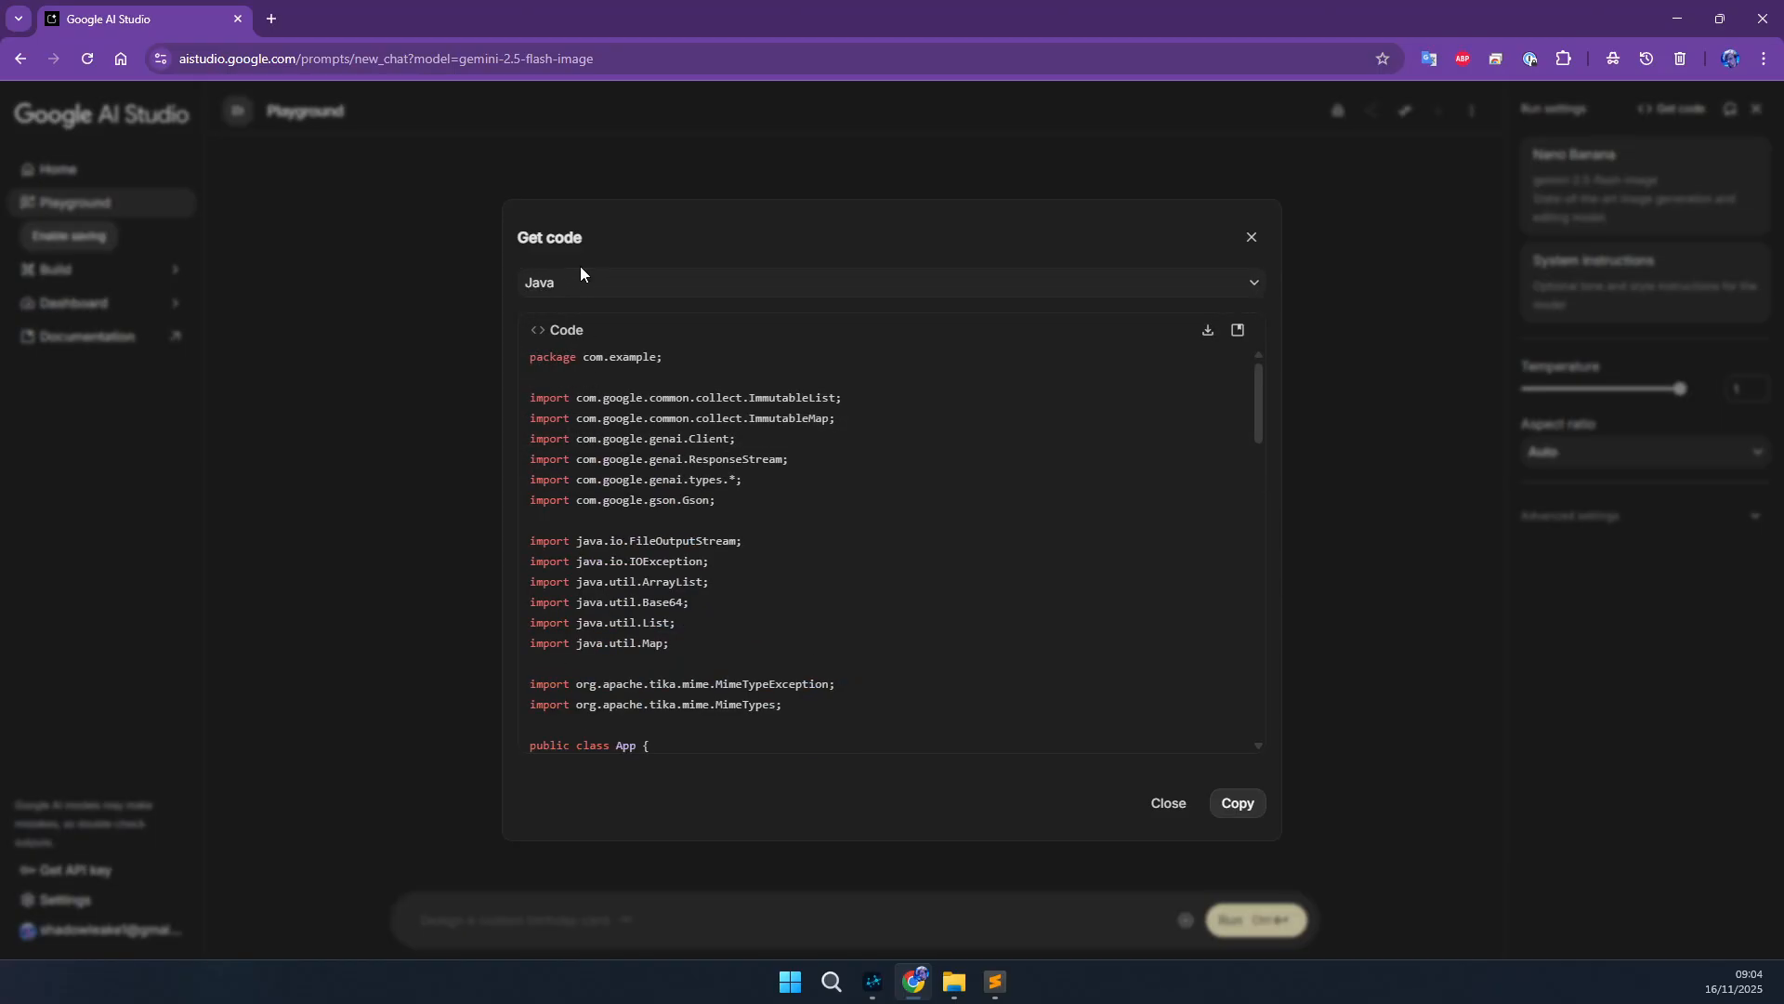
click(556, 318)
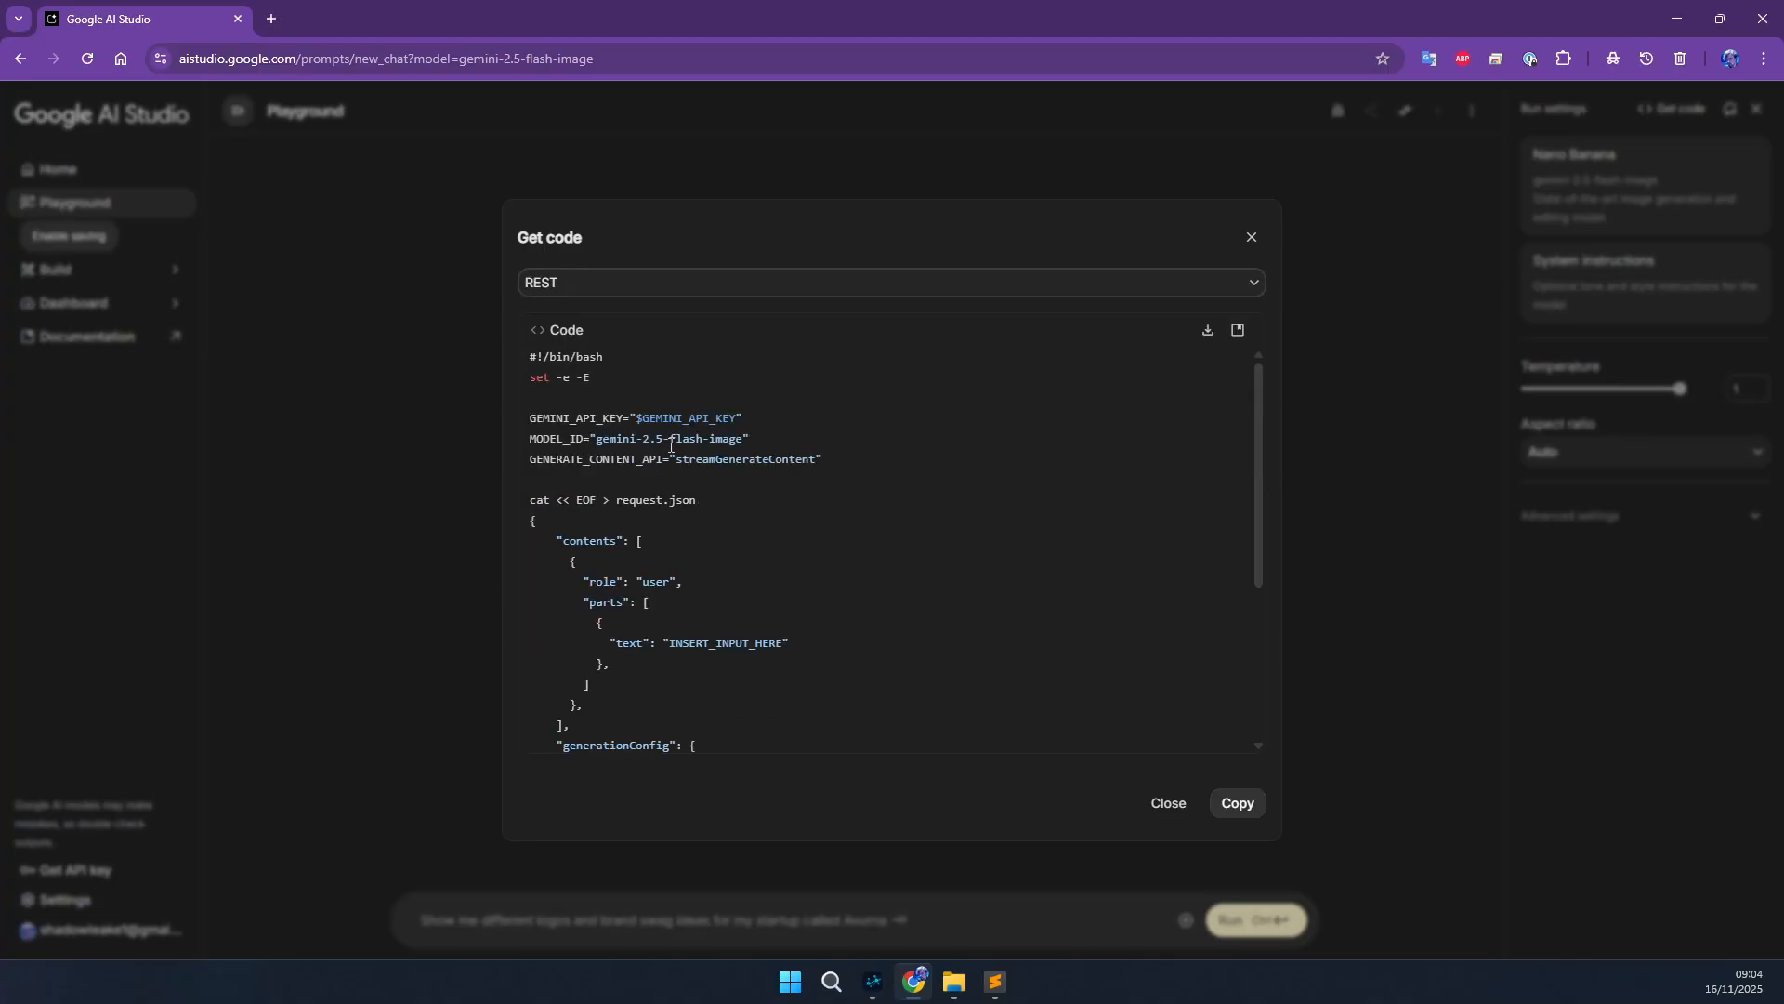
scroll(669, 448, down, 3)
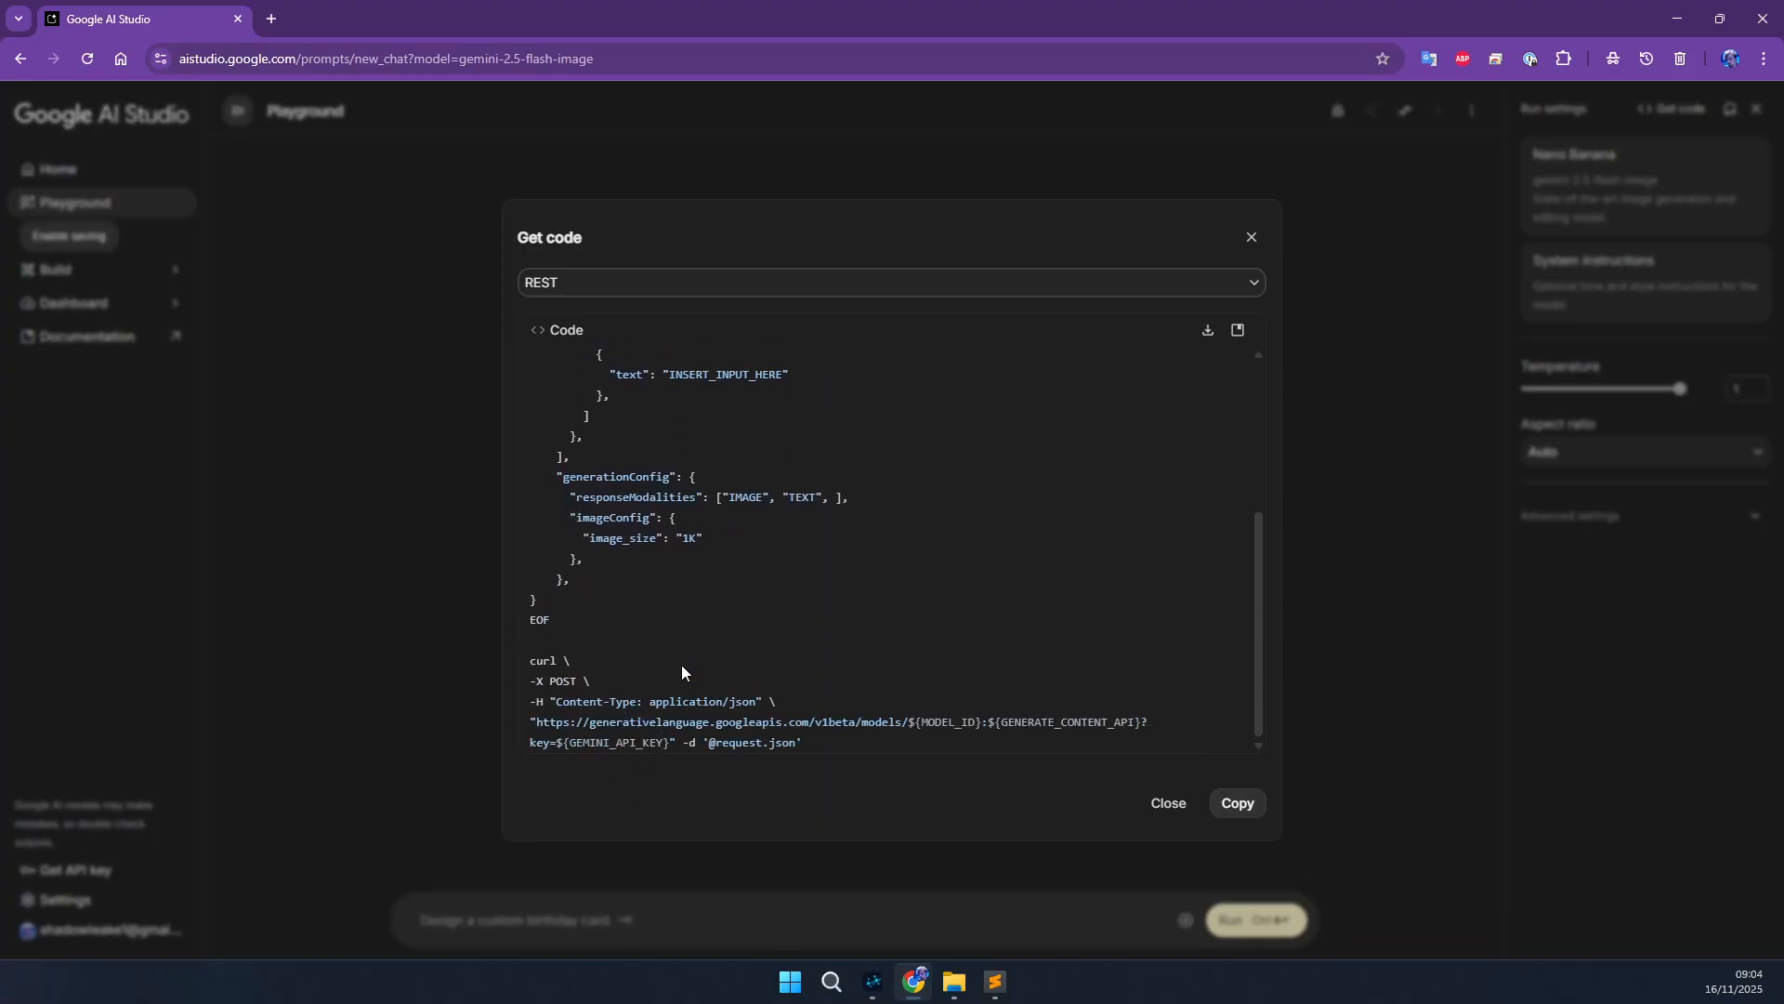
scroll(683, 665, up, 3)
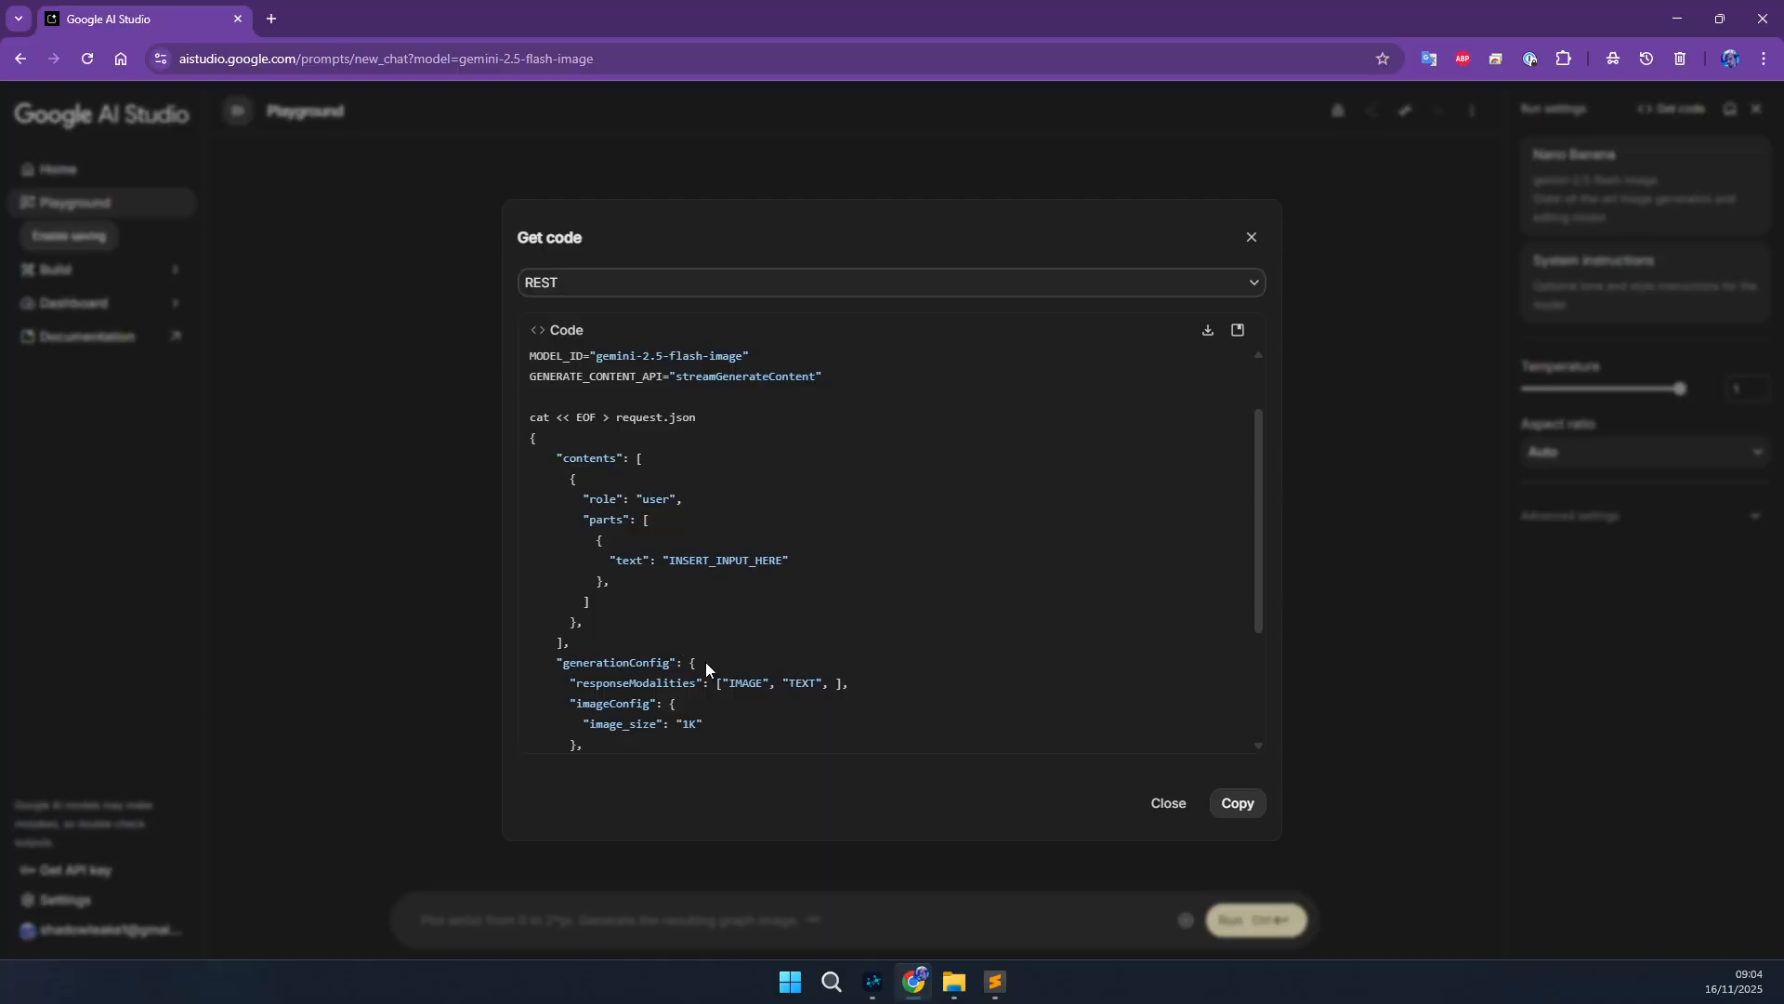
- Switch to Project Succession and examine the trigger nodes available for starting the image_generator graph
click(873, 981)
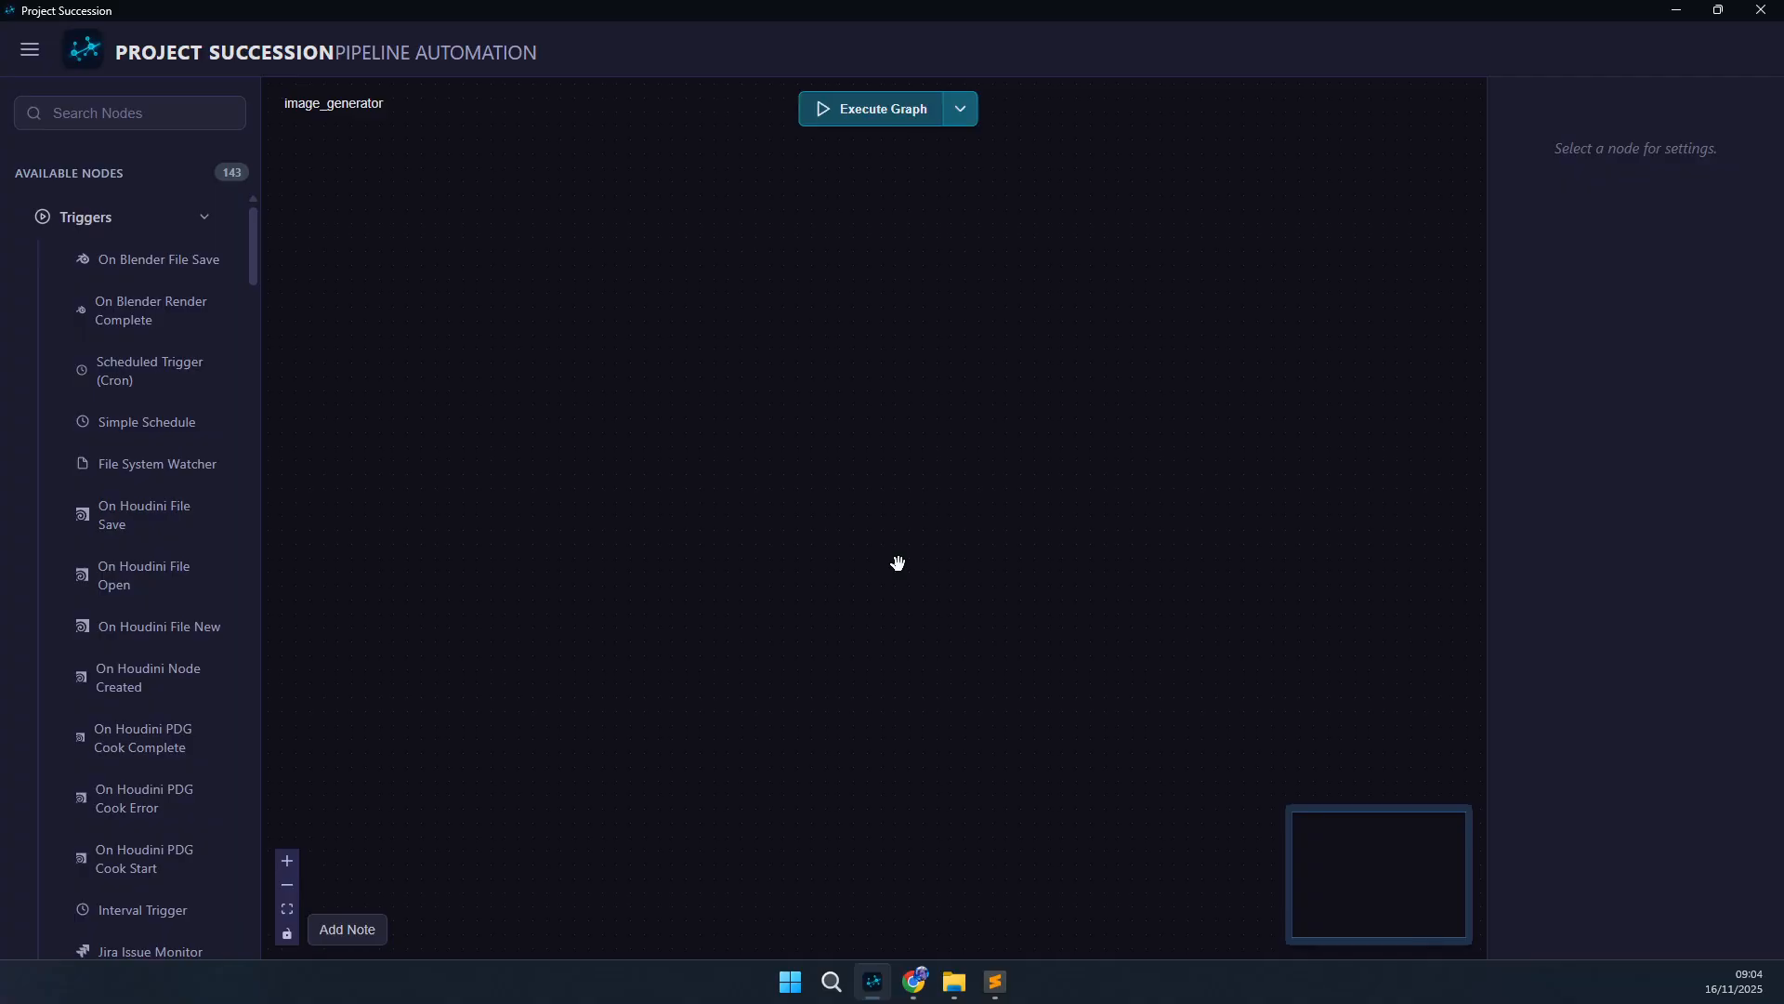
scroll(156, 419, down, 4)
scroll(157, 426, down, 7)
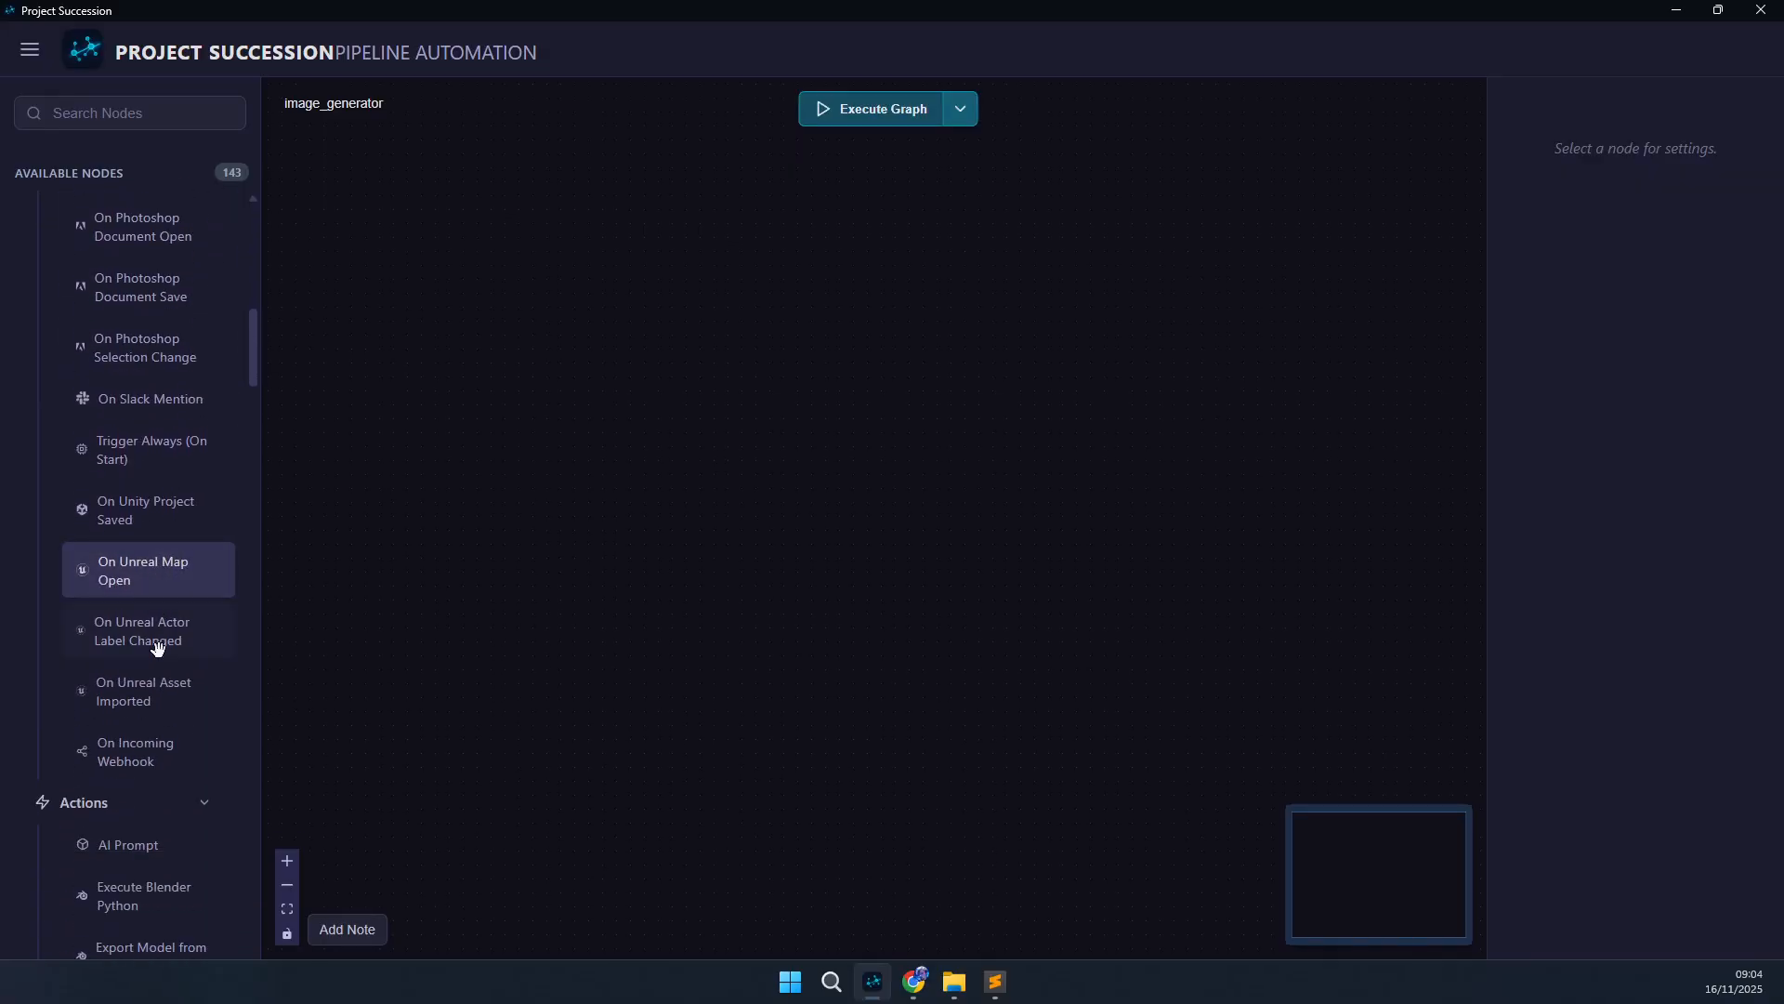
scroll(153, 650, up, 5)
scroll(153, 558, up, 6)
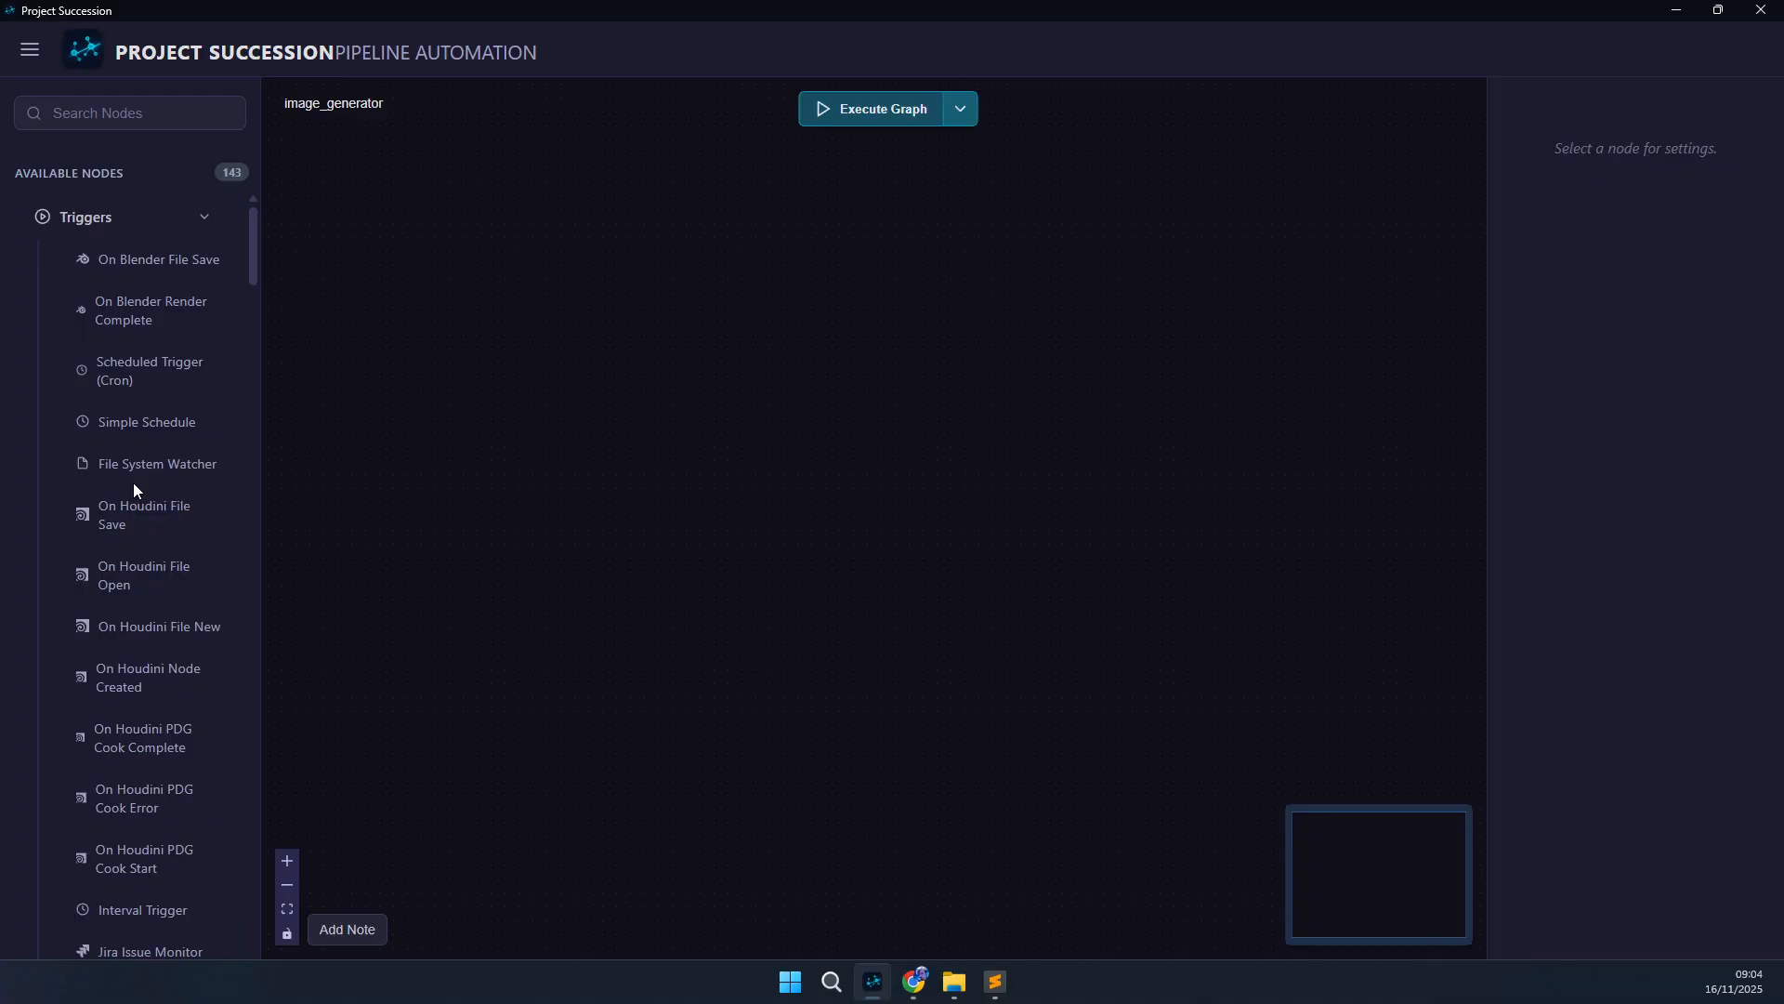
scroll(139, 650, down, 5)
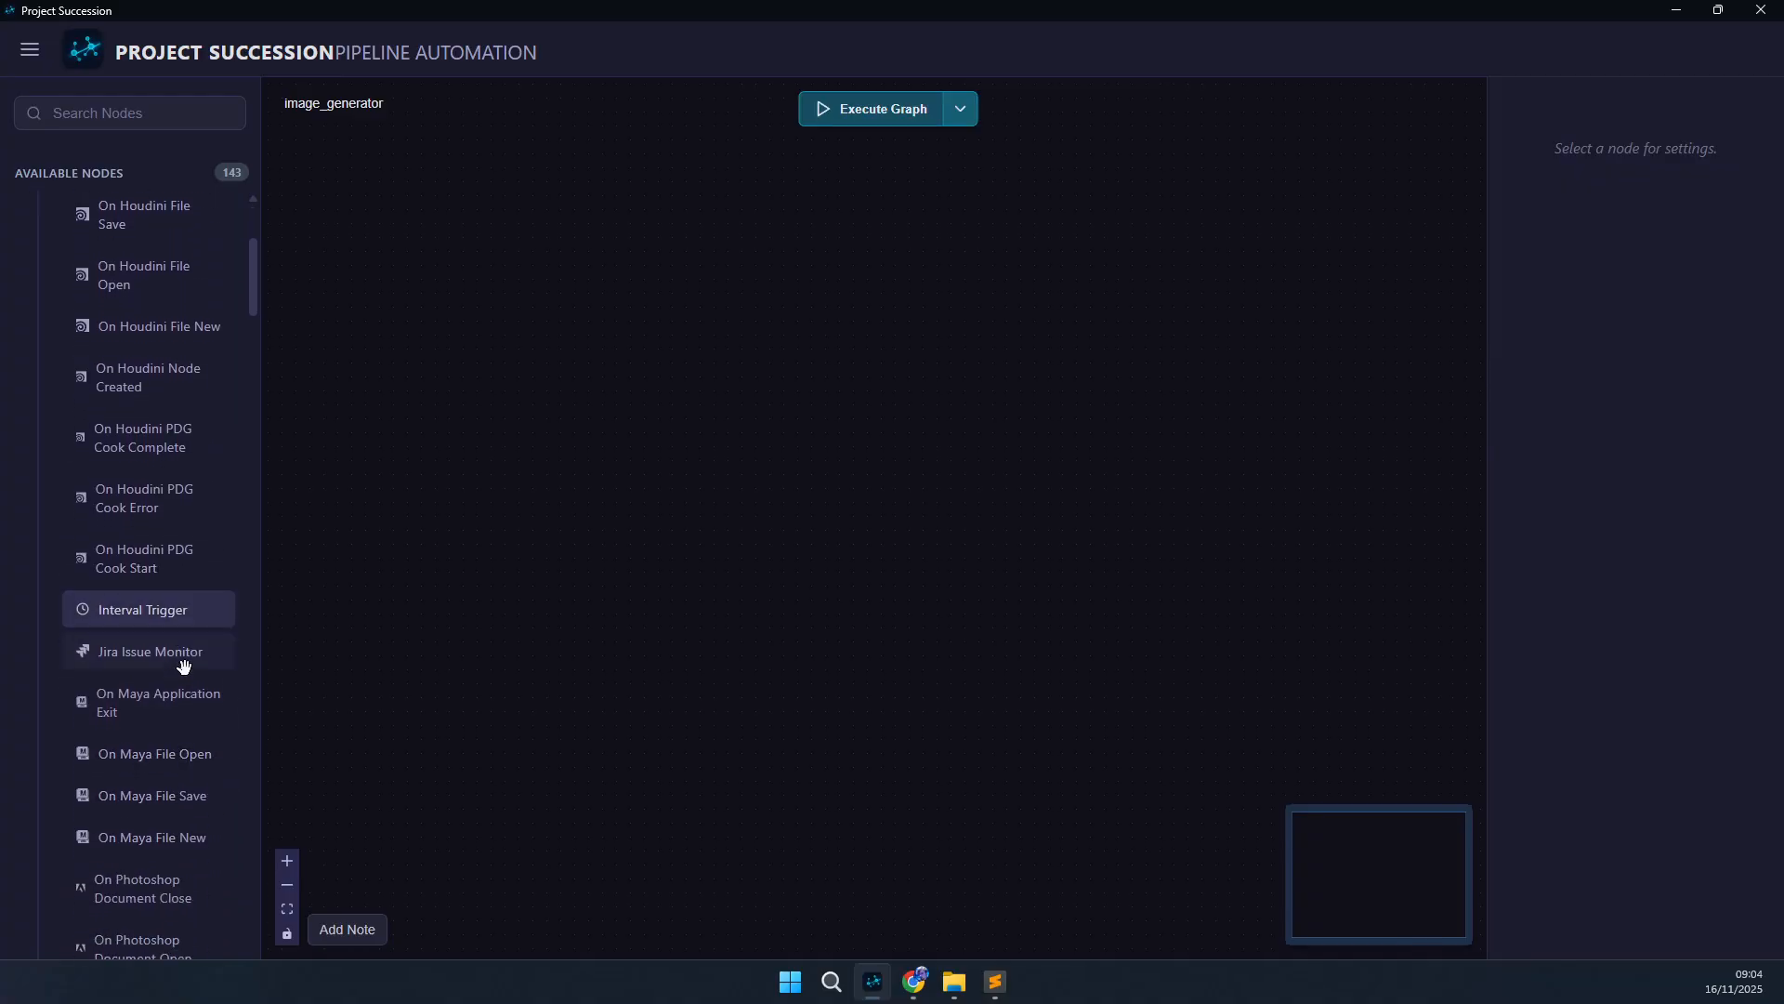
scroll(190, 685, down, 5)
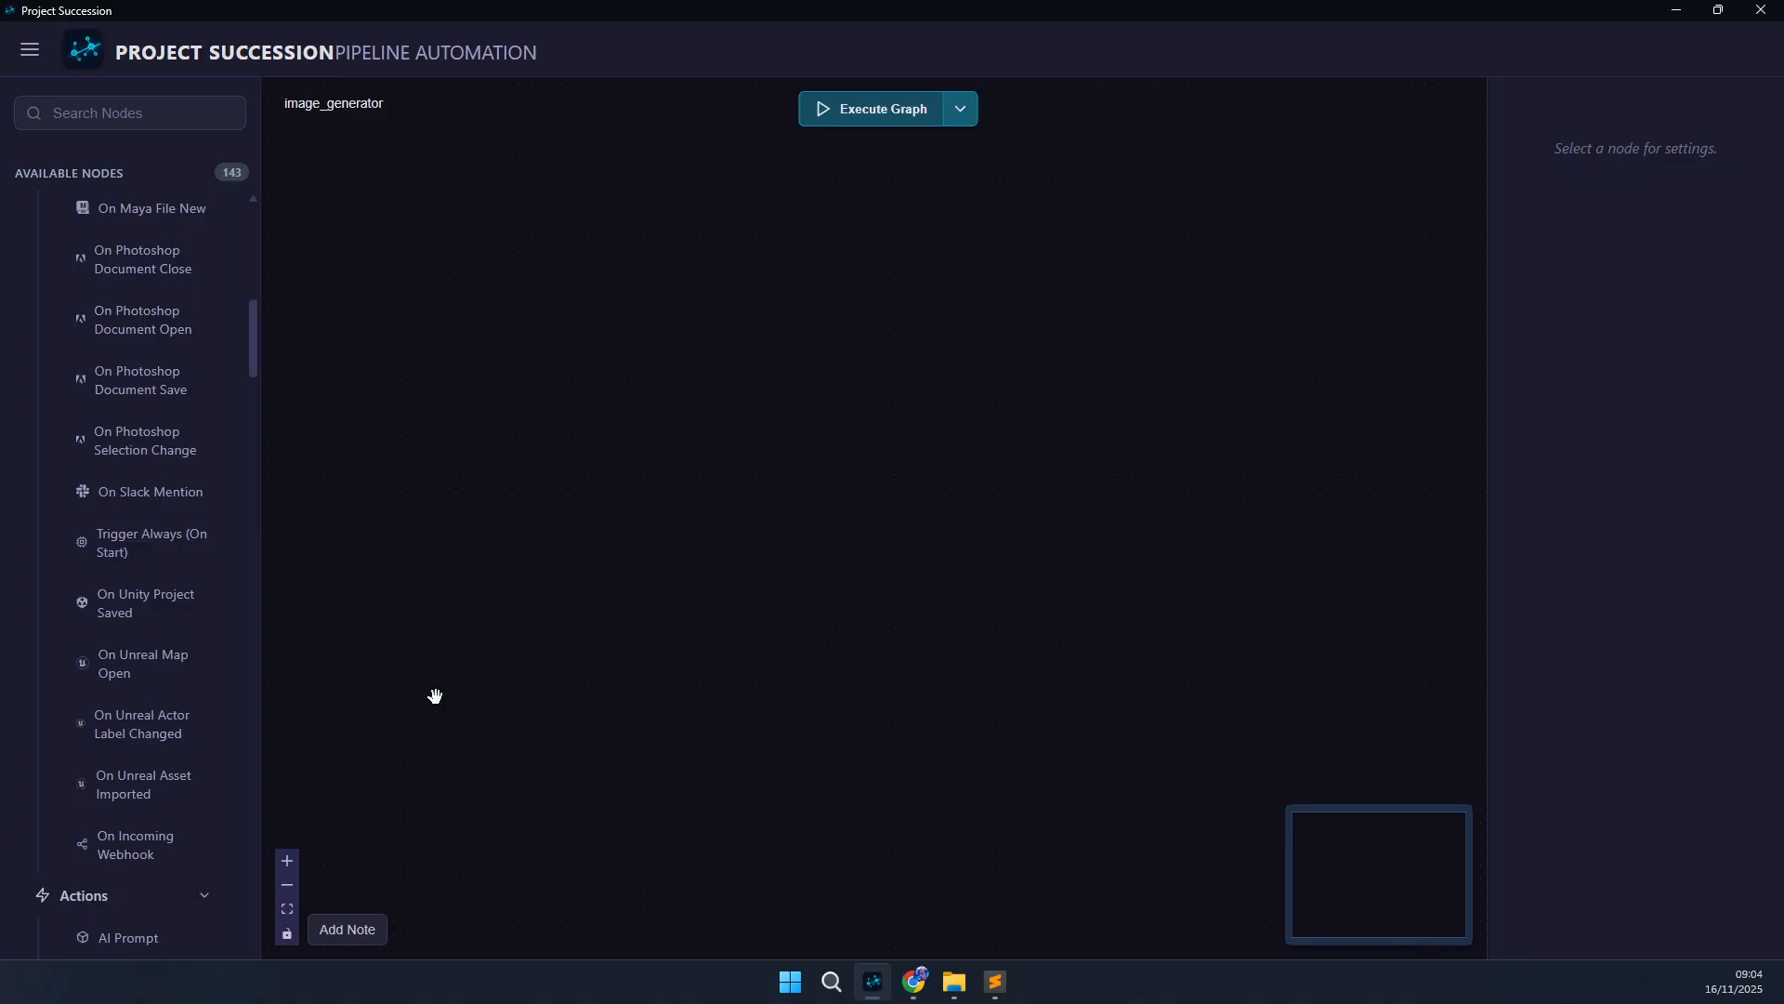
scroll(154, 629, down, 1)
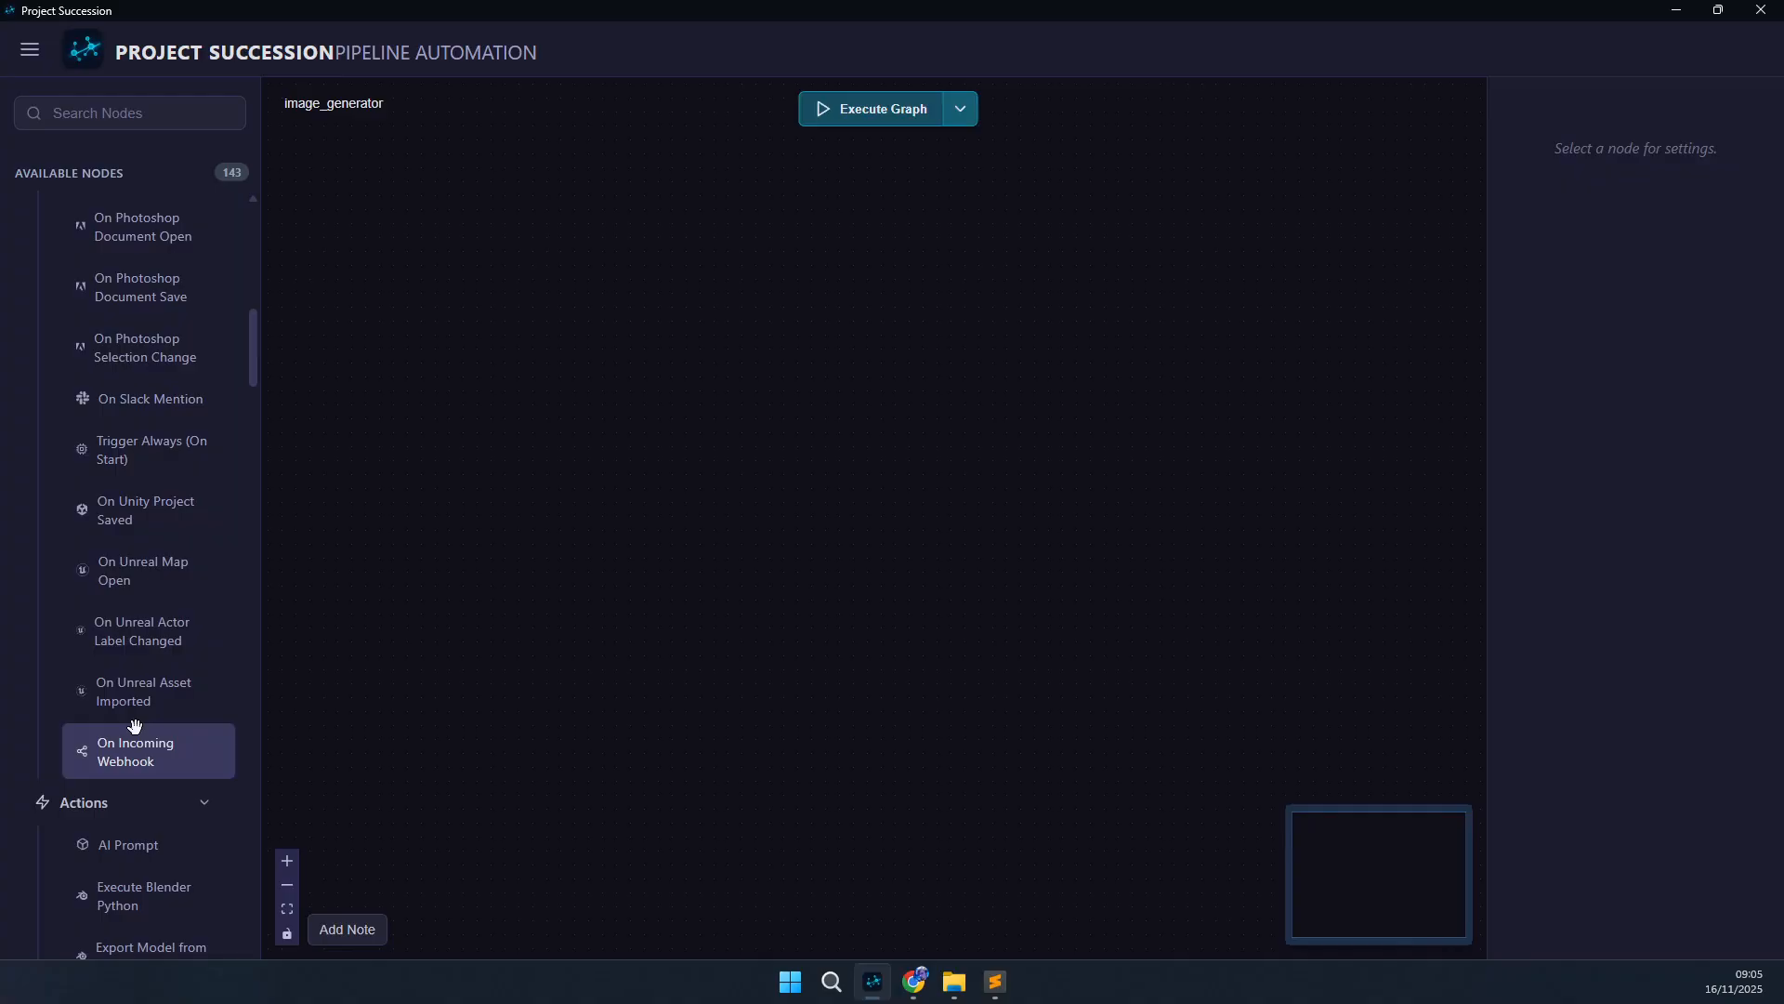
scroll(162, 639, up, 1)
scroll(157, 558, up, 10)
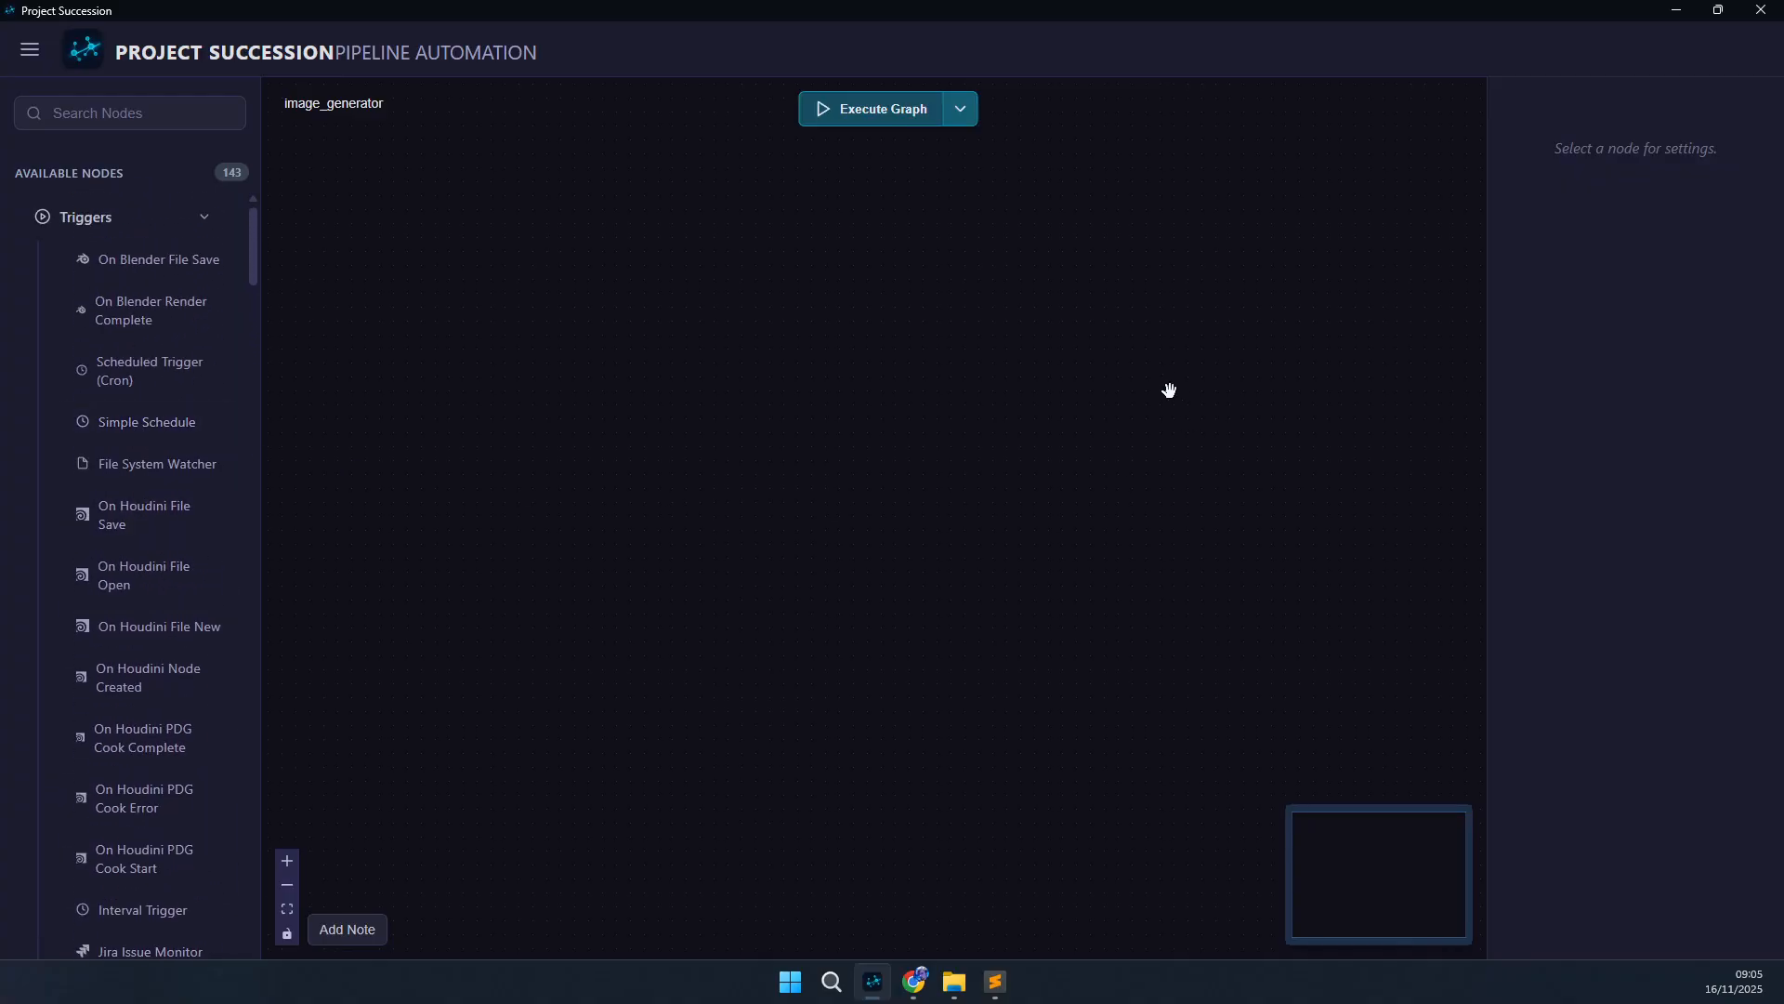
- Add a Trigger Always (On Start) node and place it near the upper edge of the graph canvas
key(Tab)
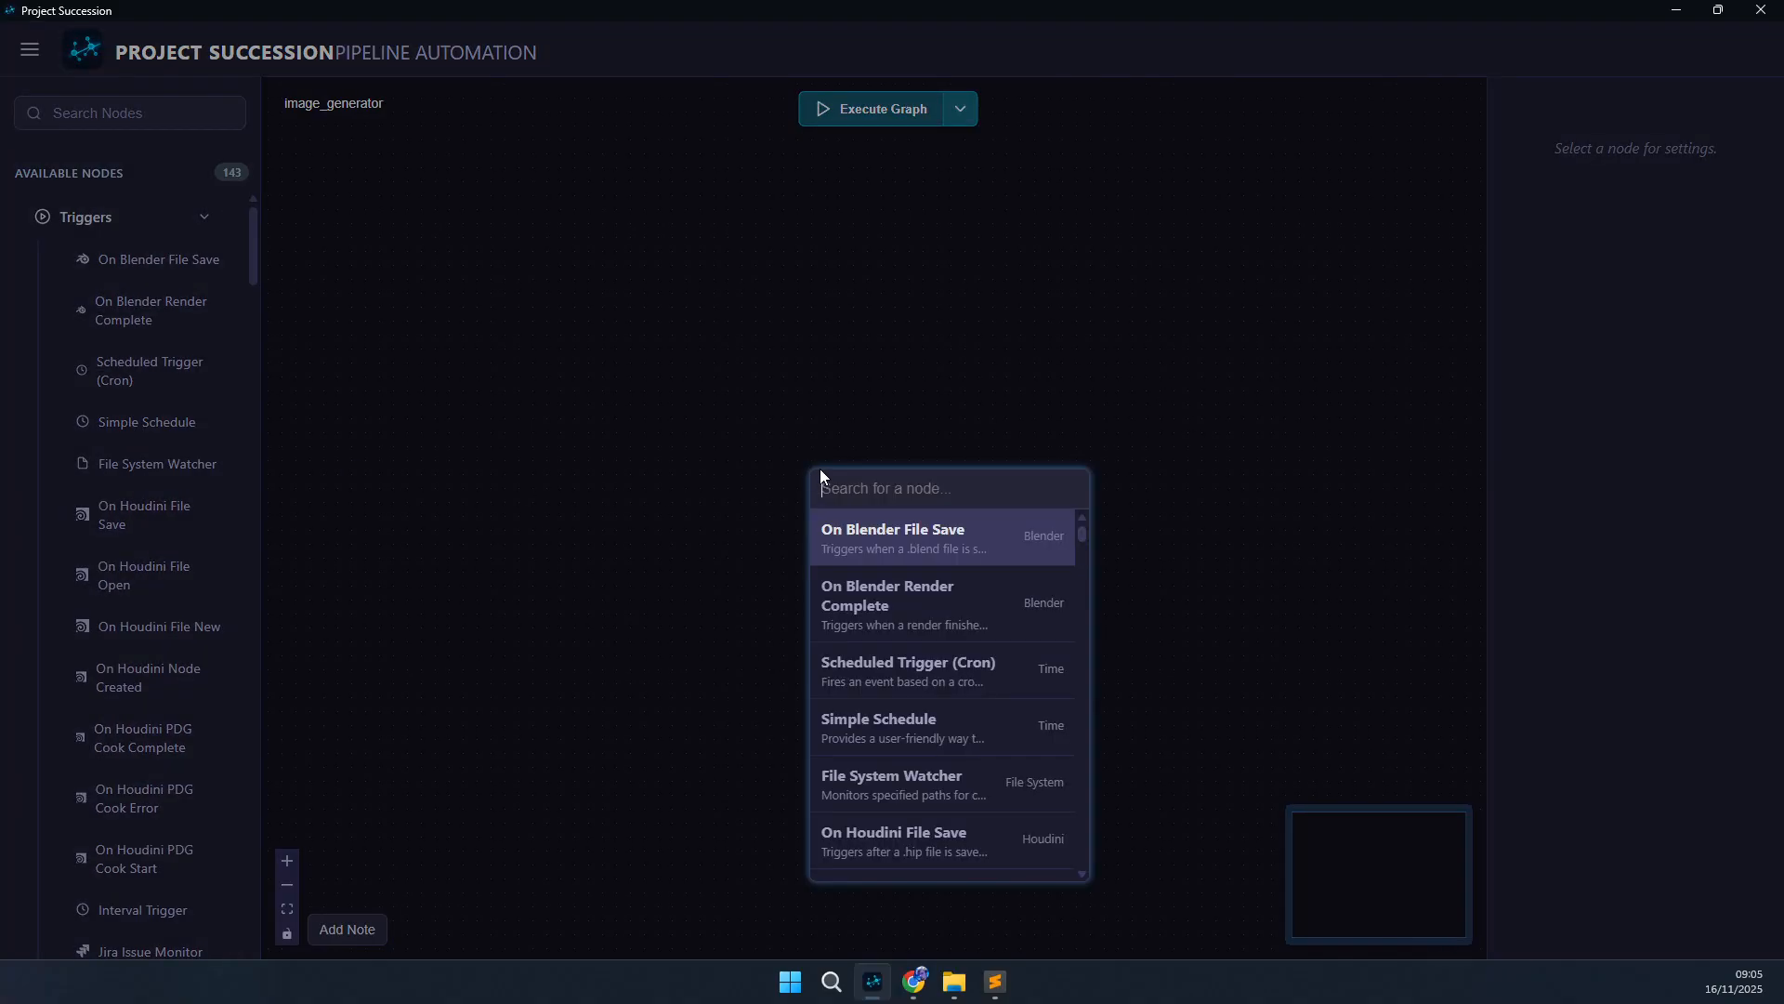
text(on st)
key(Return)
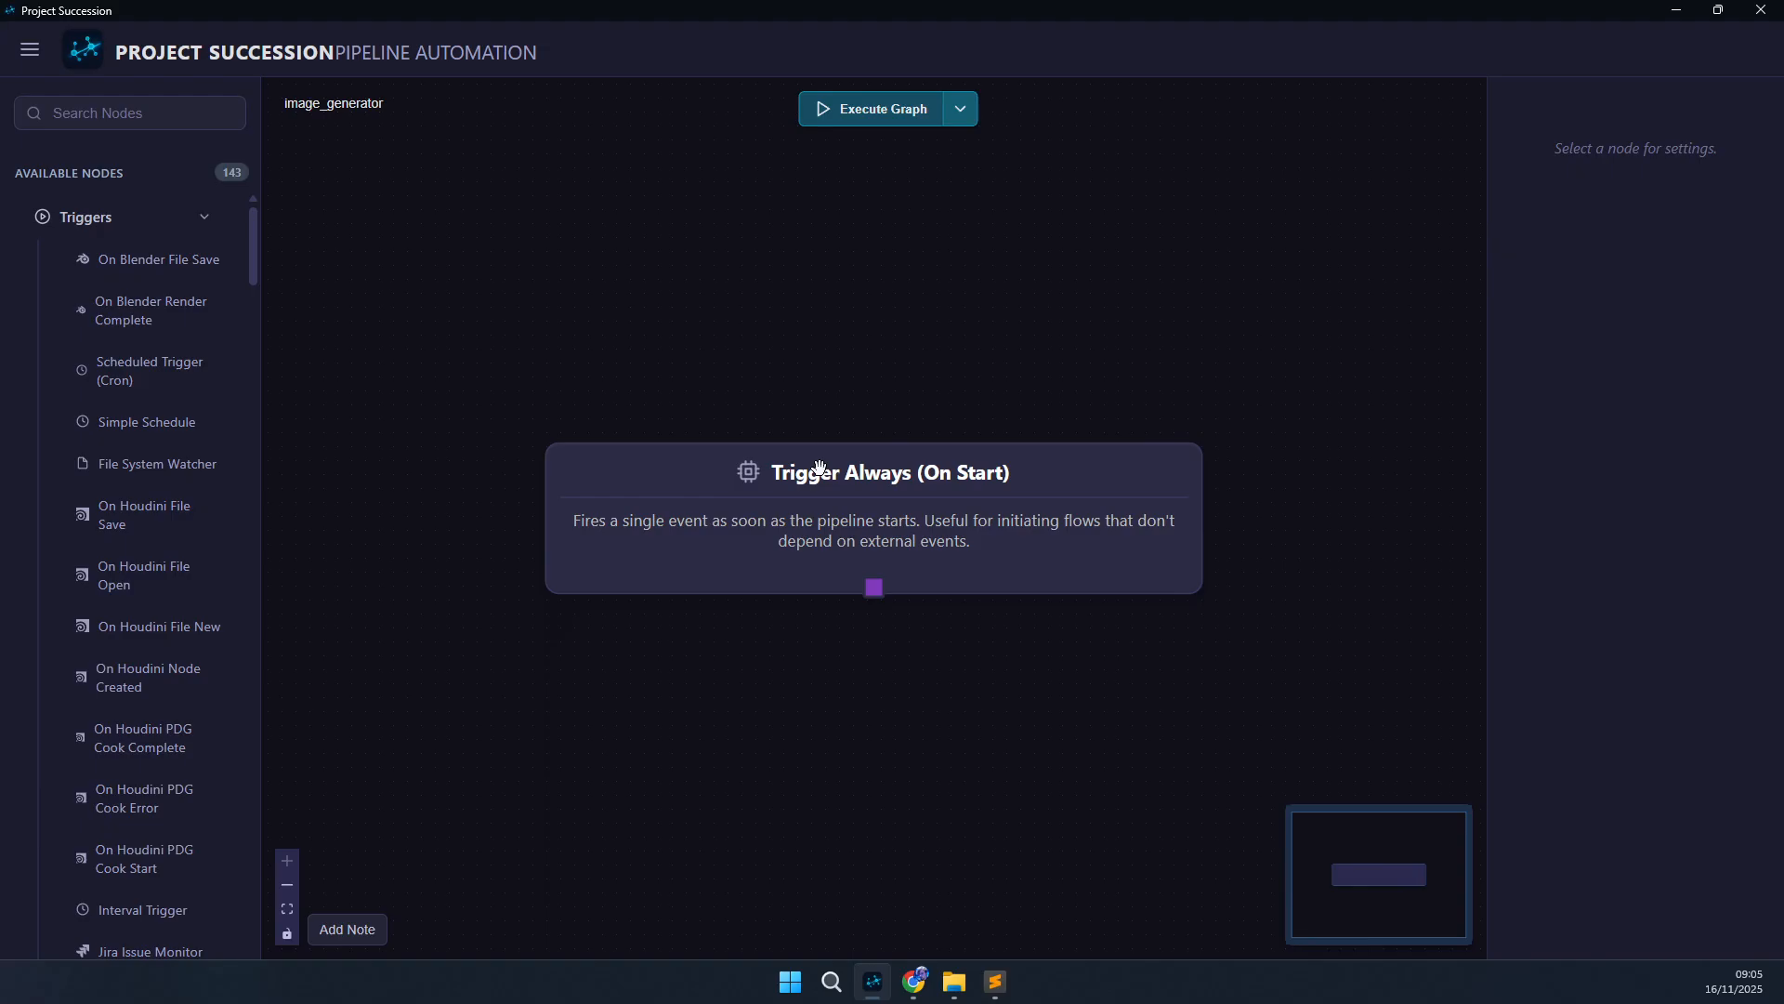
drag(751, 516, 740, 252)
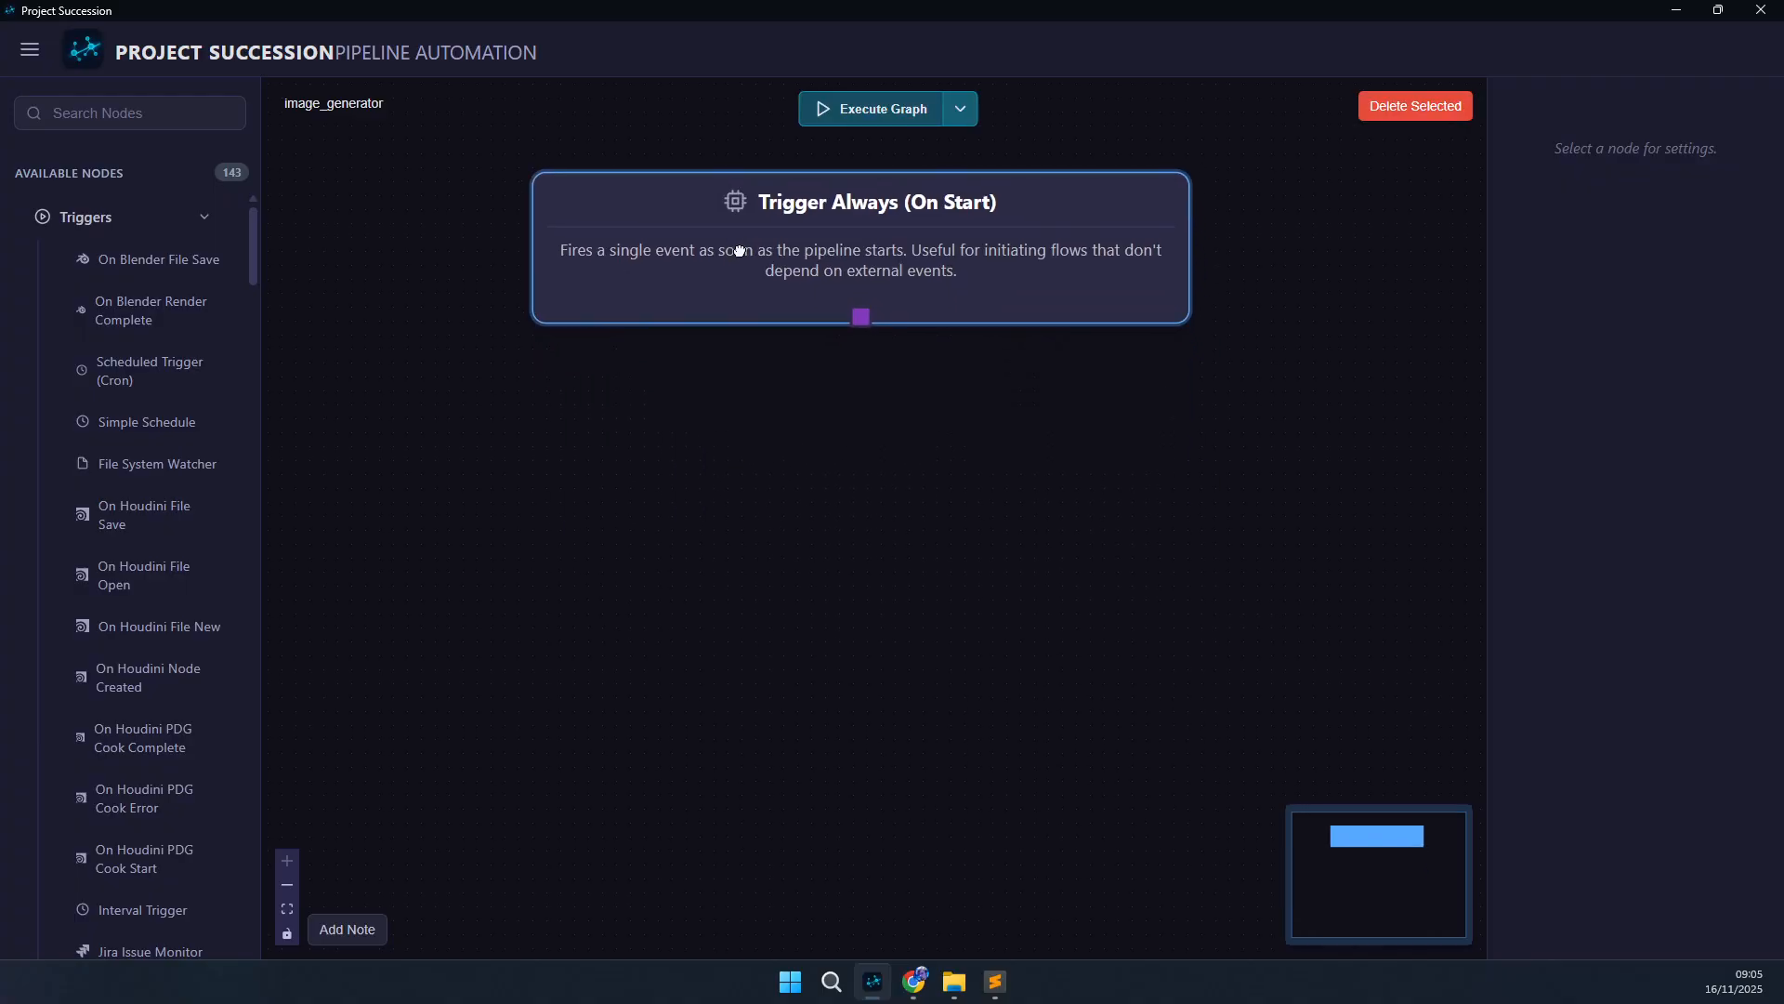
click(696, 531)
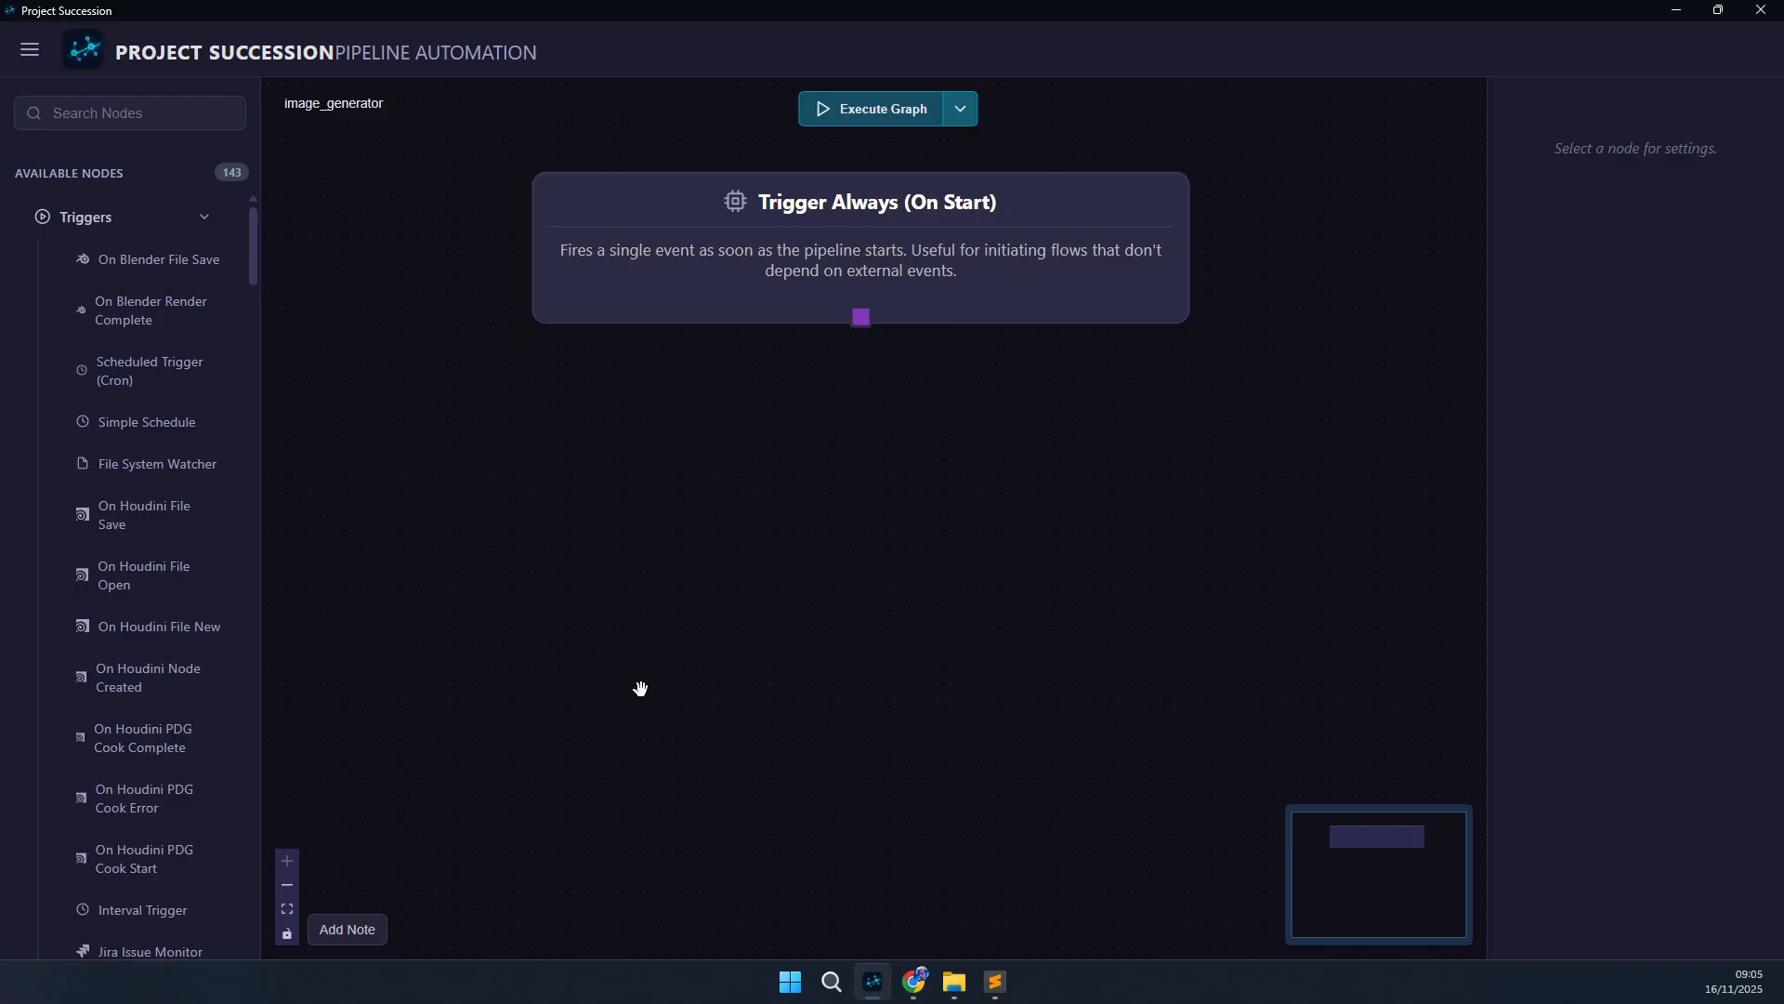
- Switch to Google AI Studio and review the REST sample's request body and curl command
click(914, 981)
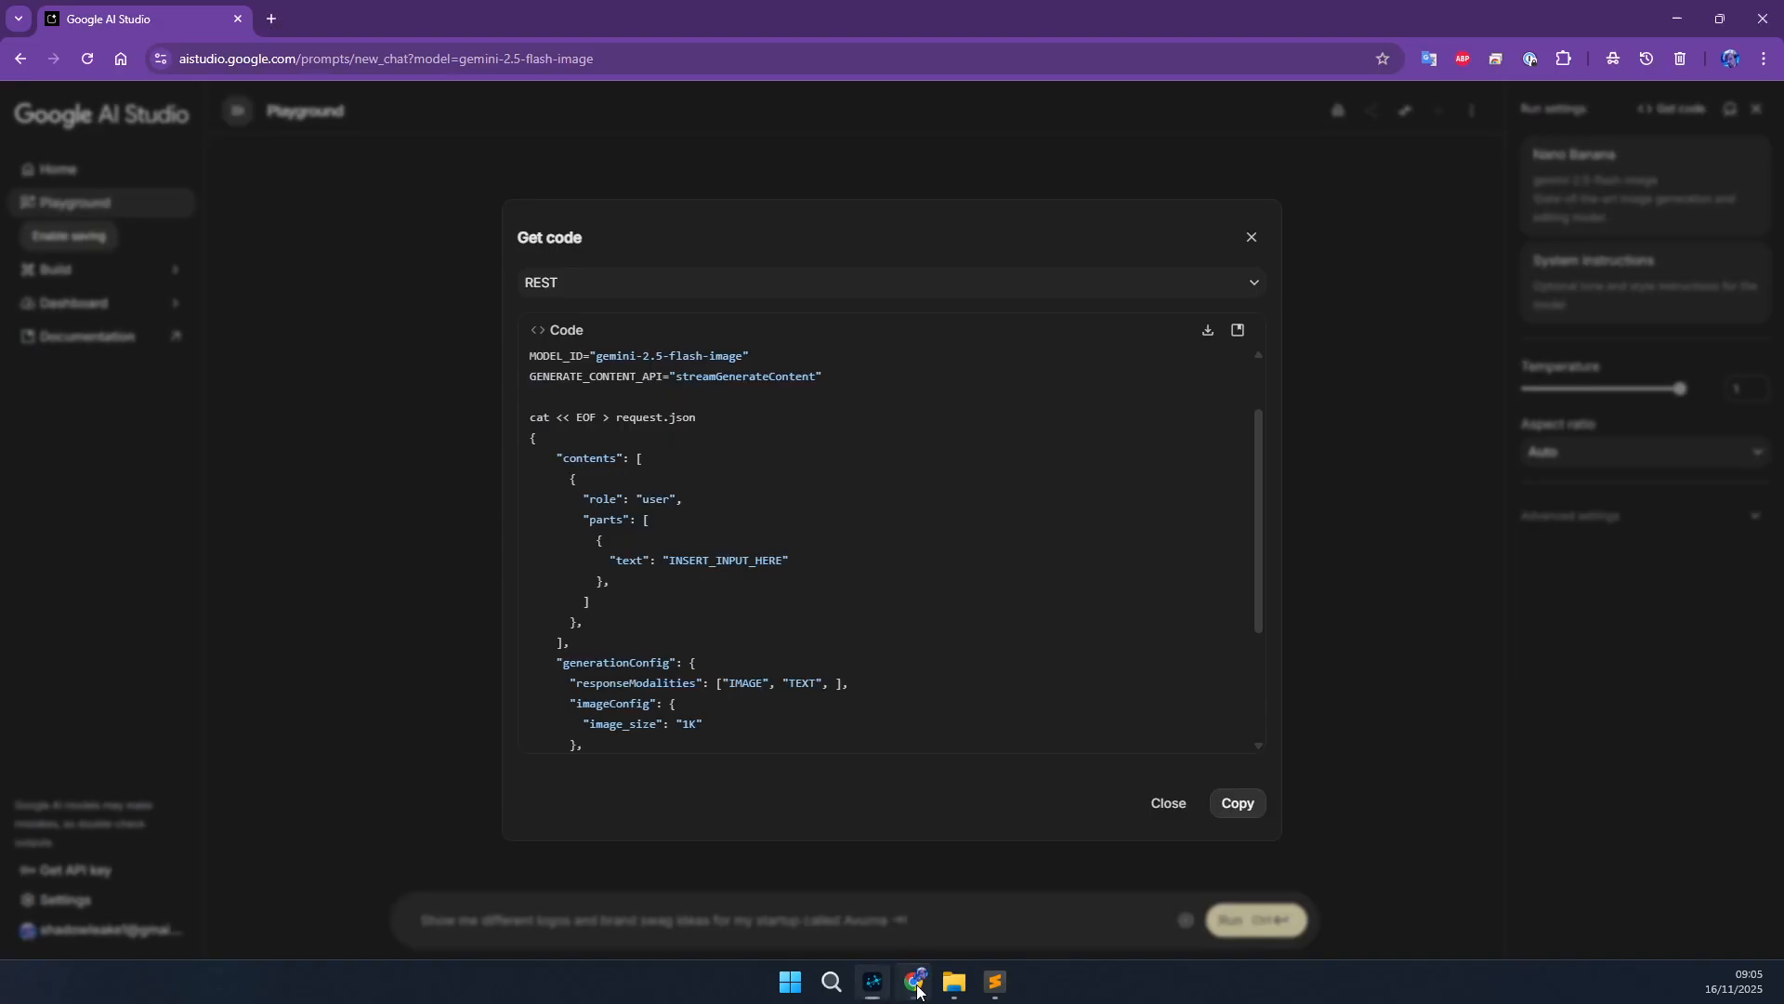
scroll(614, 400, down, 3)
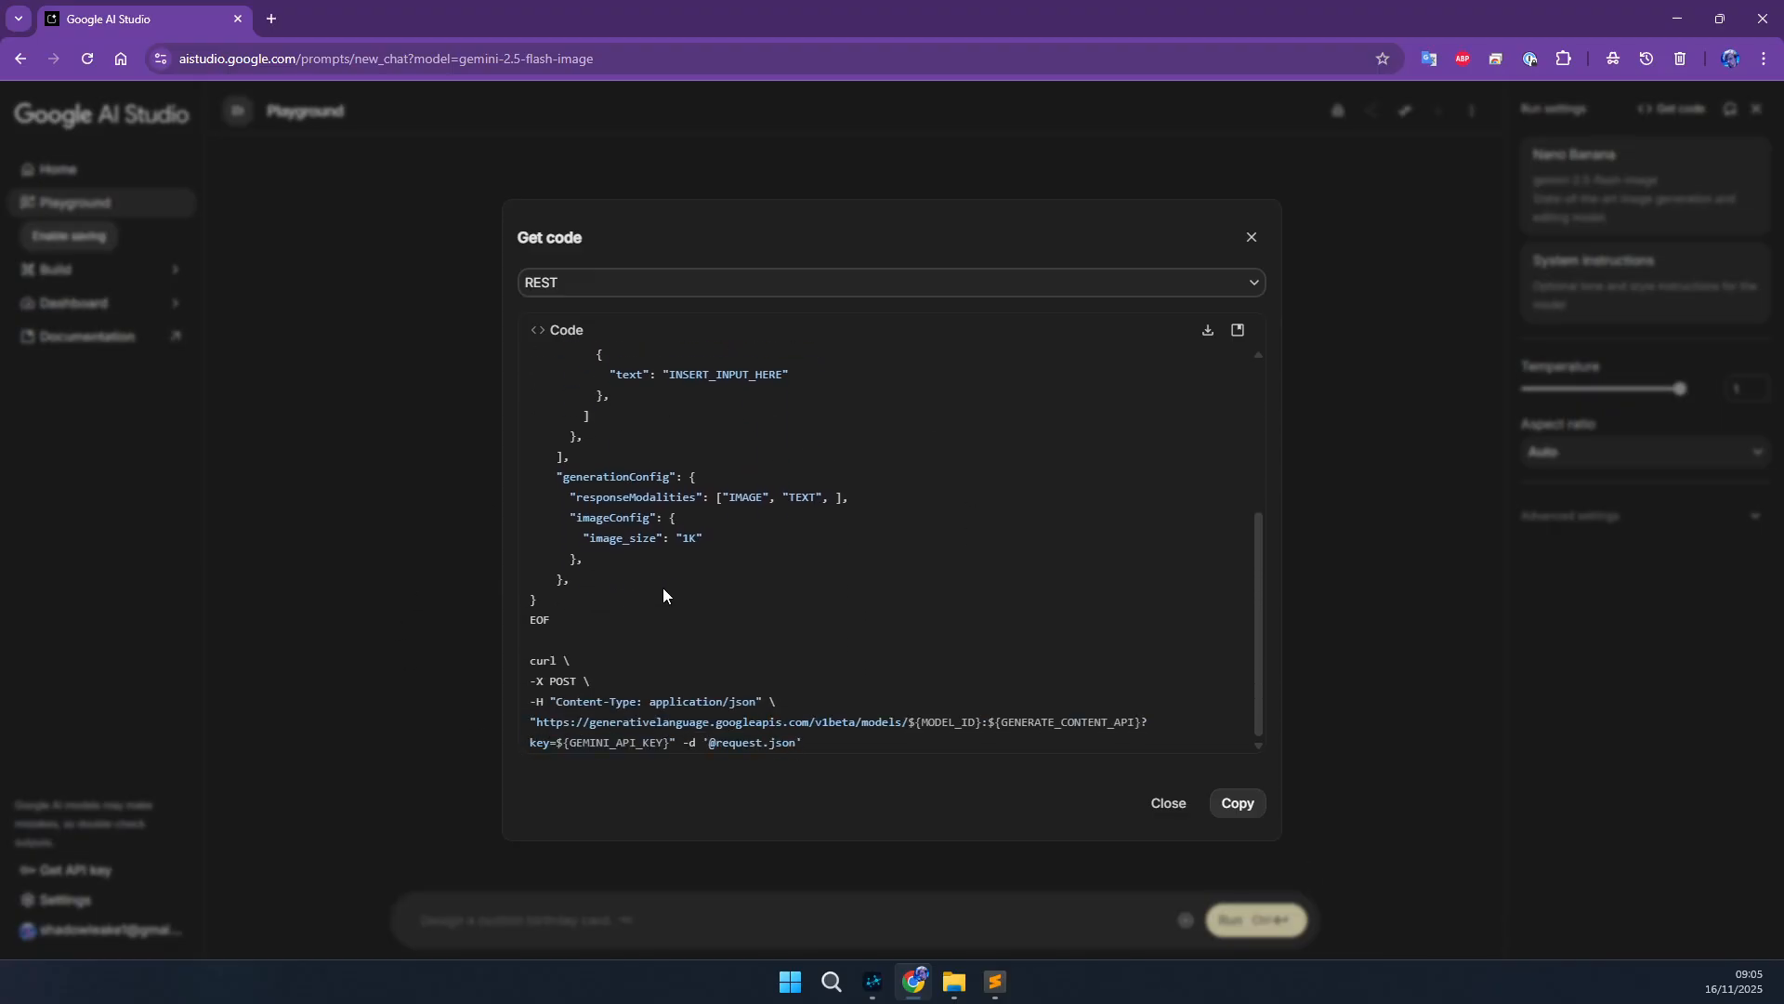
scroll(661, 597, up, 3)
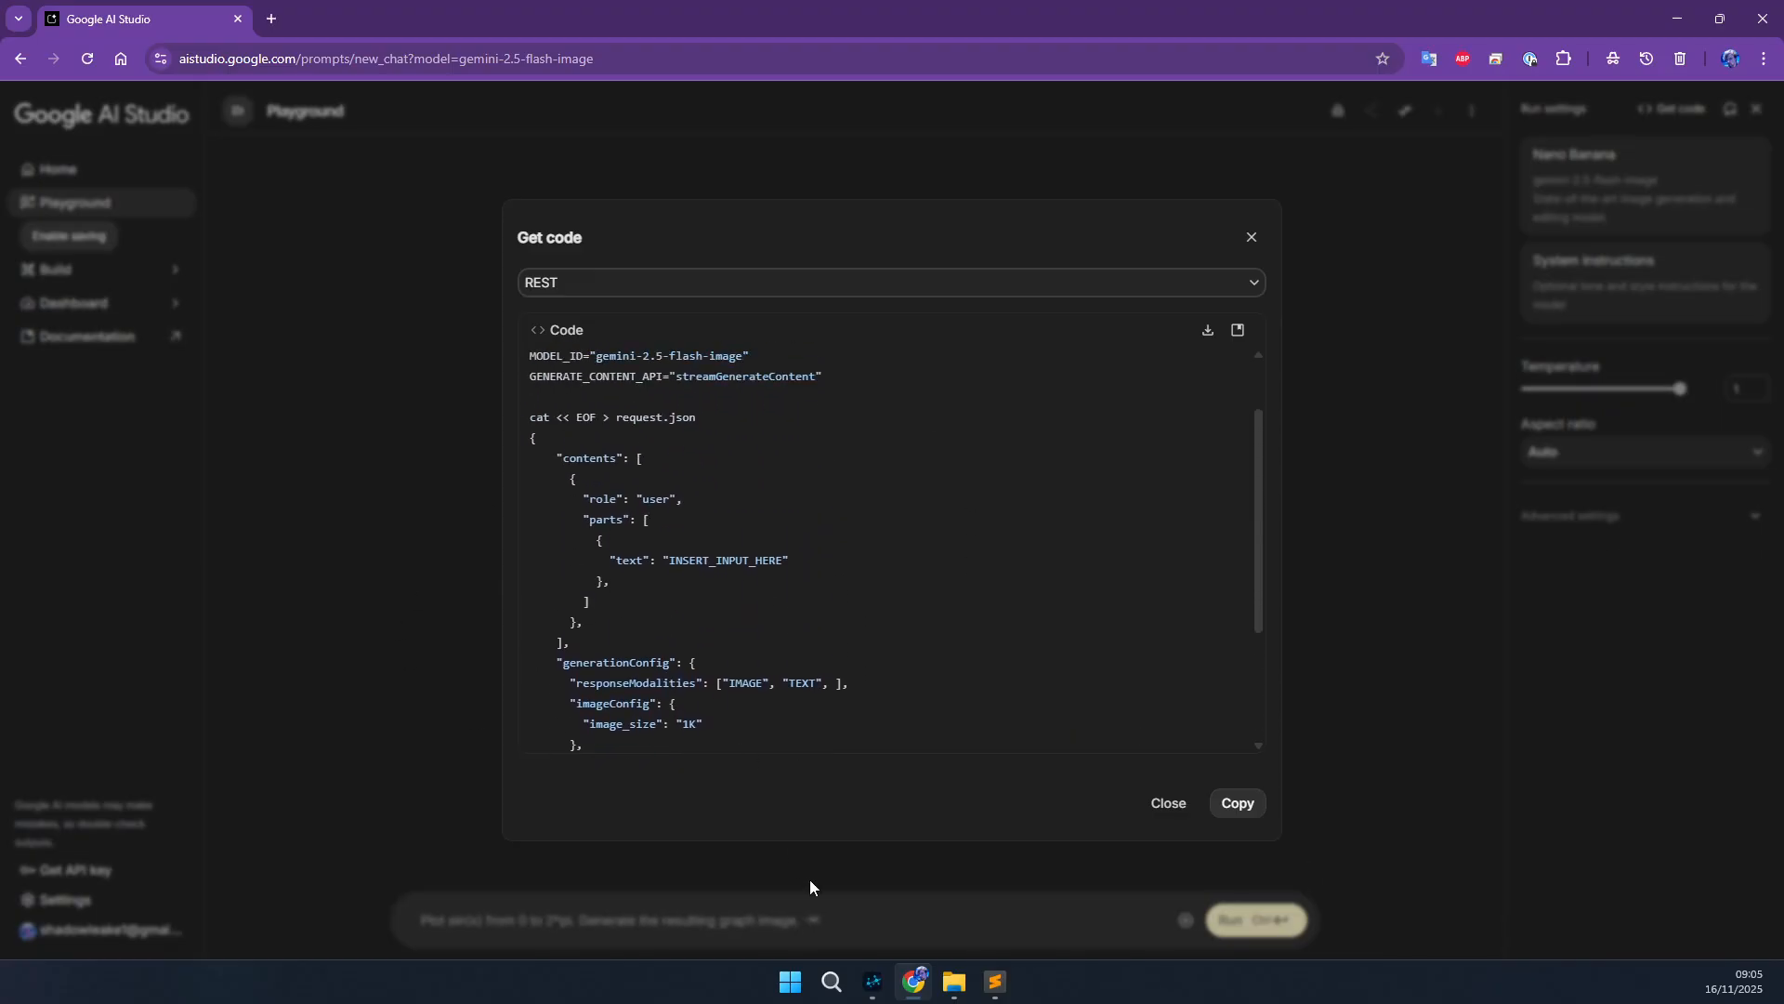
- Return to Project Succession and add an HTTP Request node below the trigger node
click(874, 981)
double_click(857, 638)
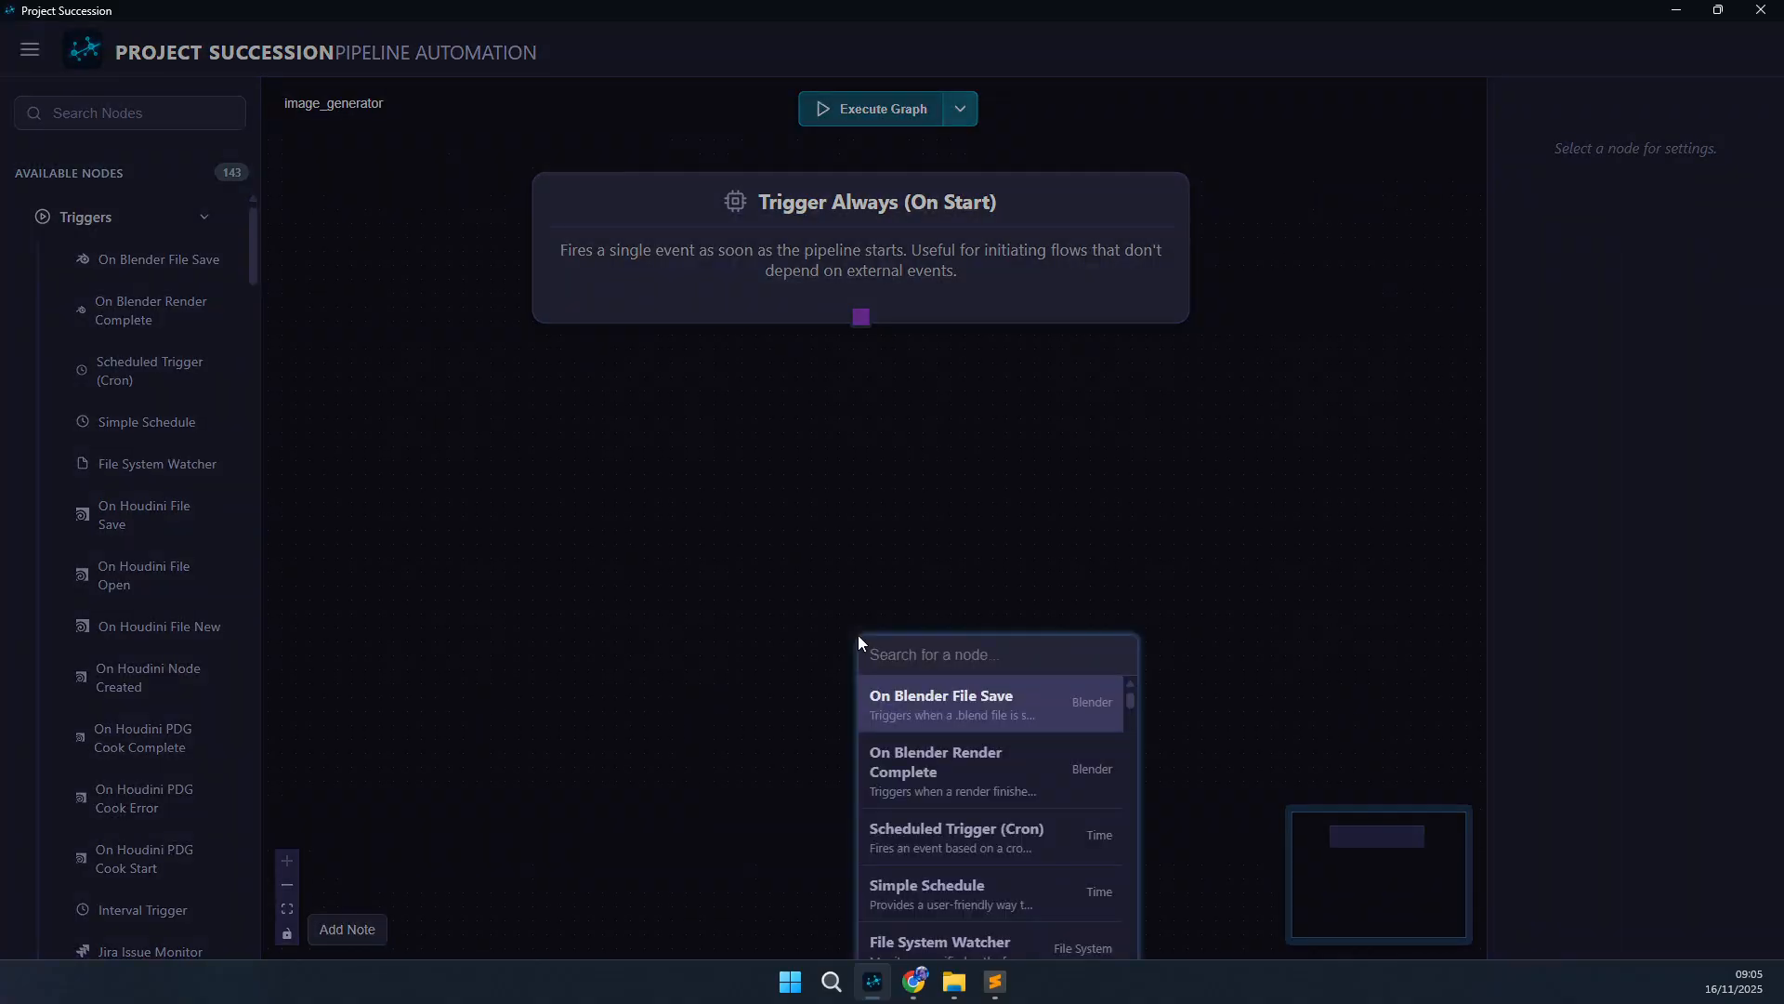
text(htt)
key(Return)
drag(993, 732, 917, 530)
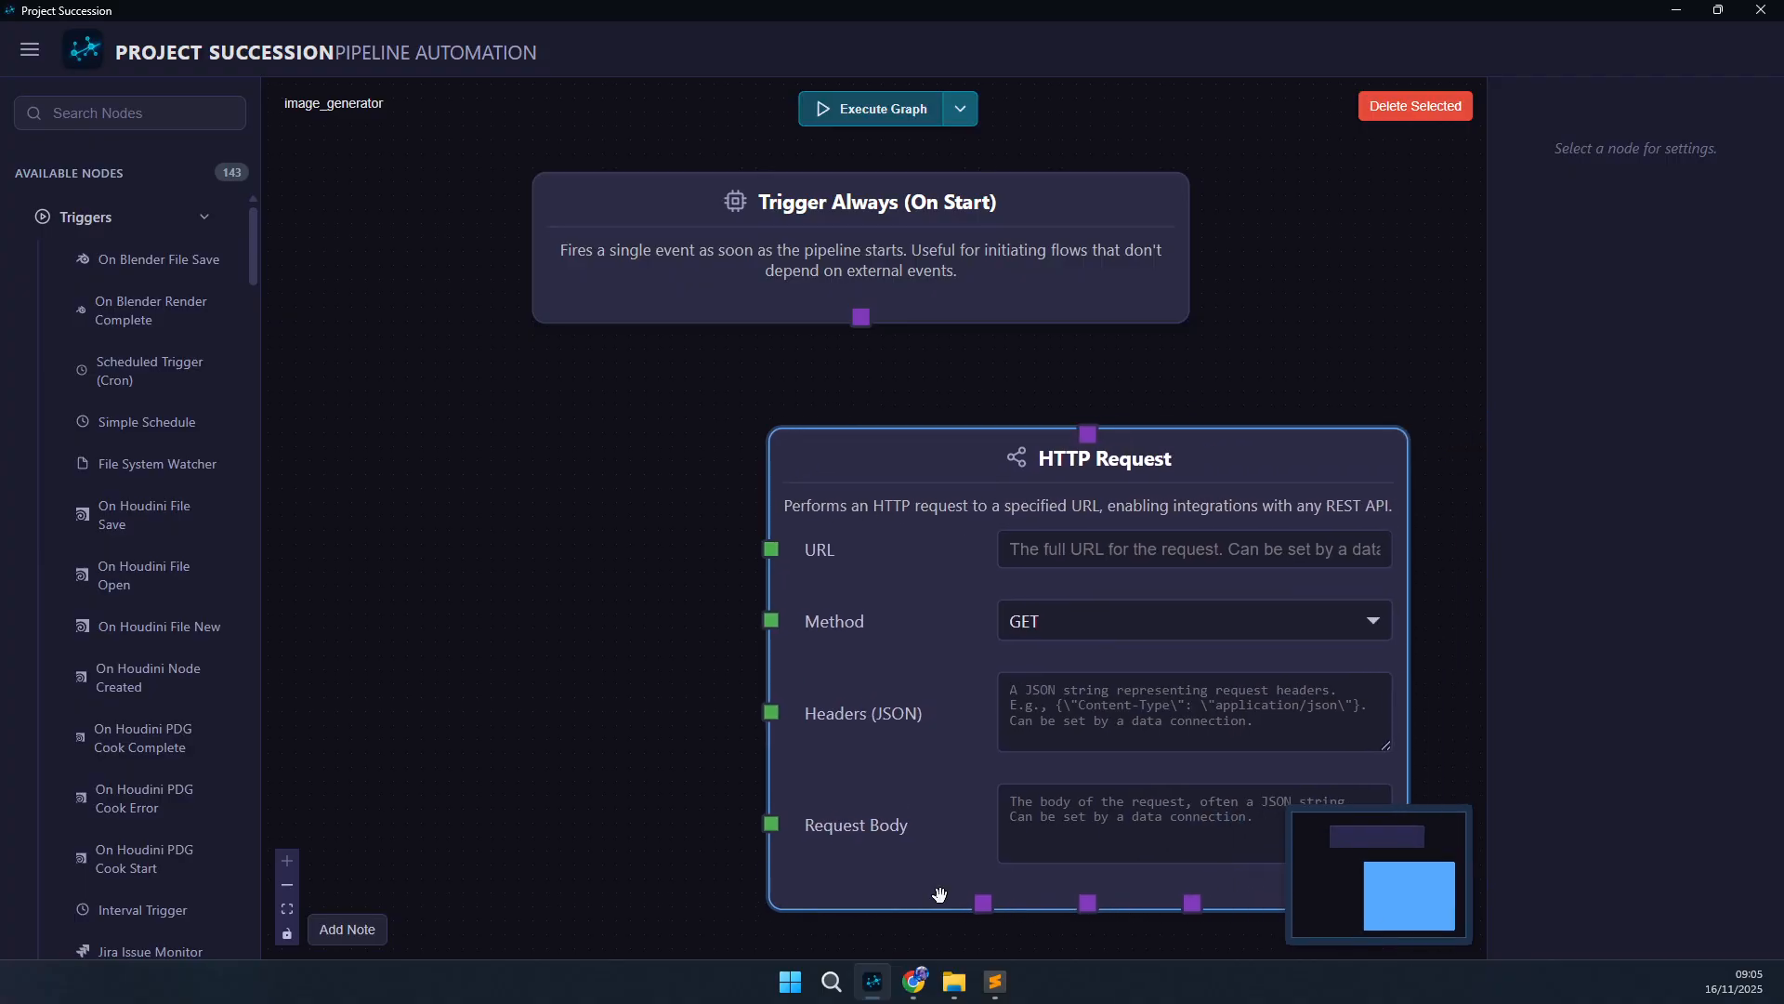
- Check the request method in Google AI Studio's REST sample and set the HTTP Request node's method to POST in Project Succession
click(907, 989)
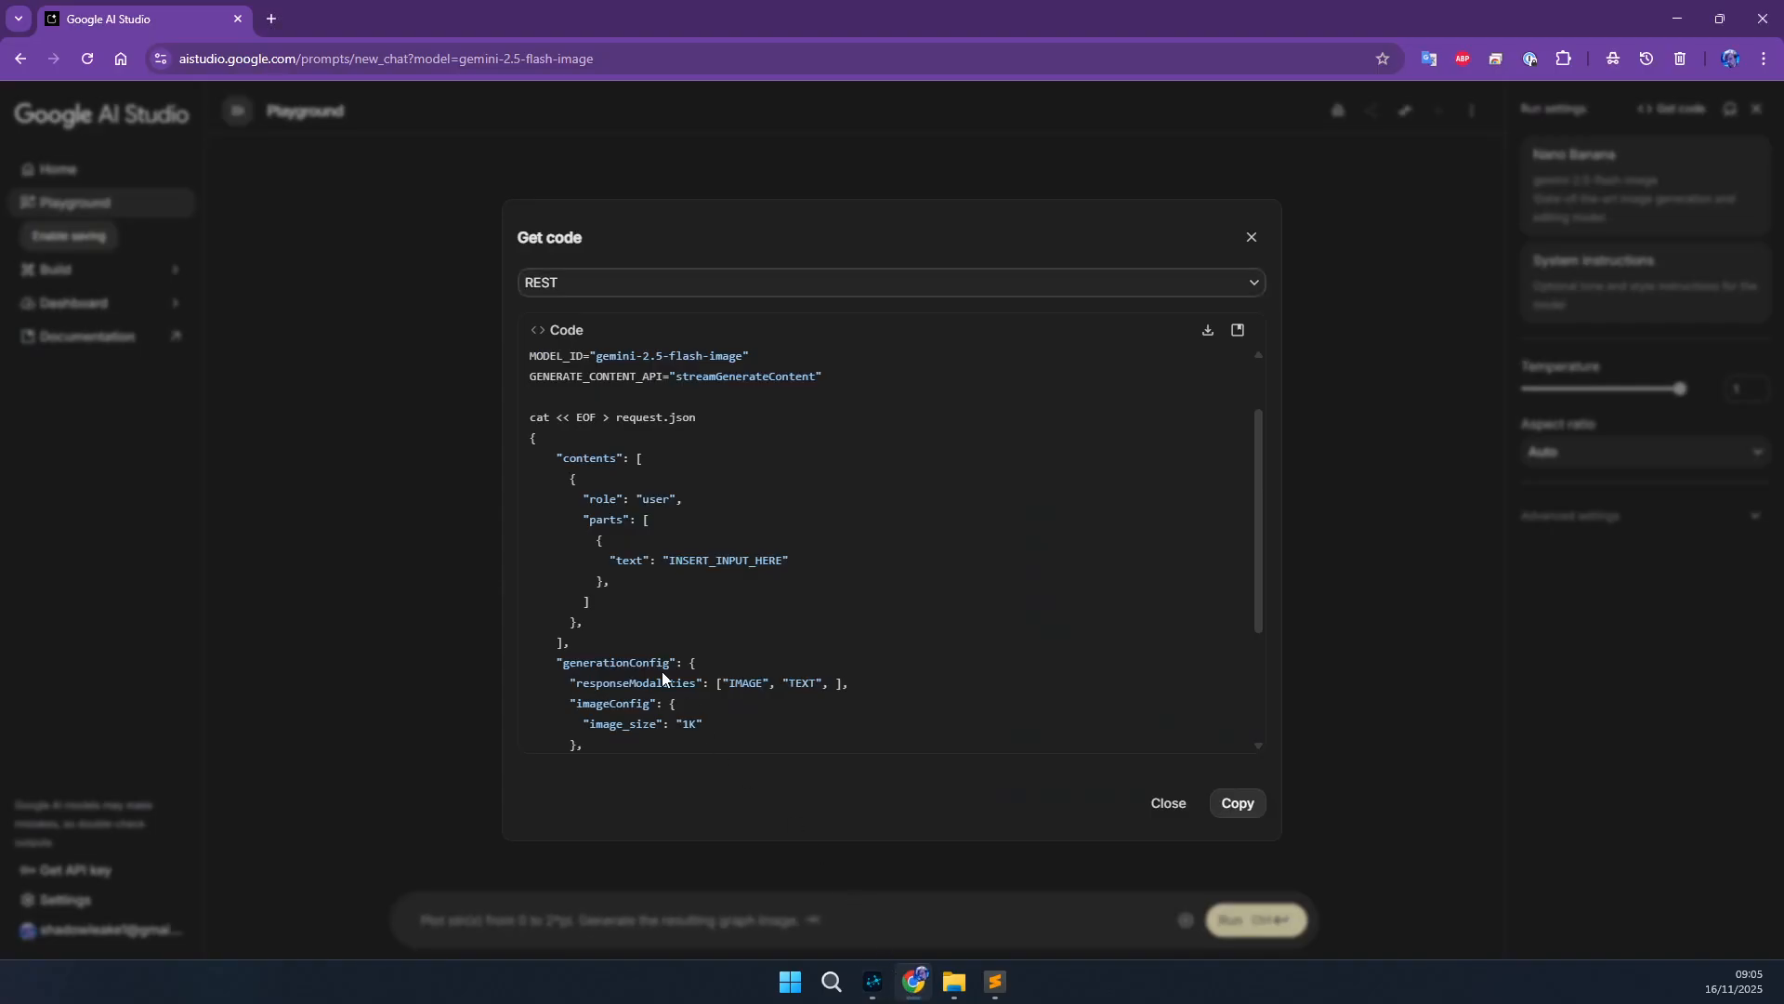
scroll(589, 531, down, 3)
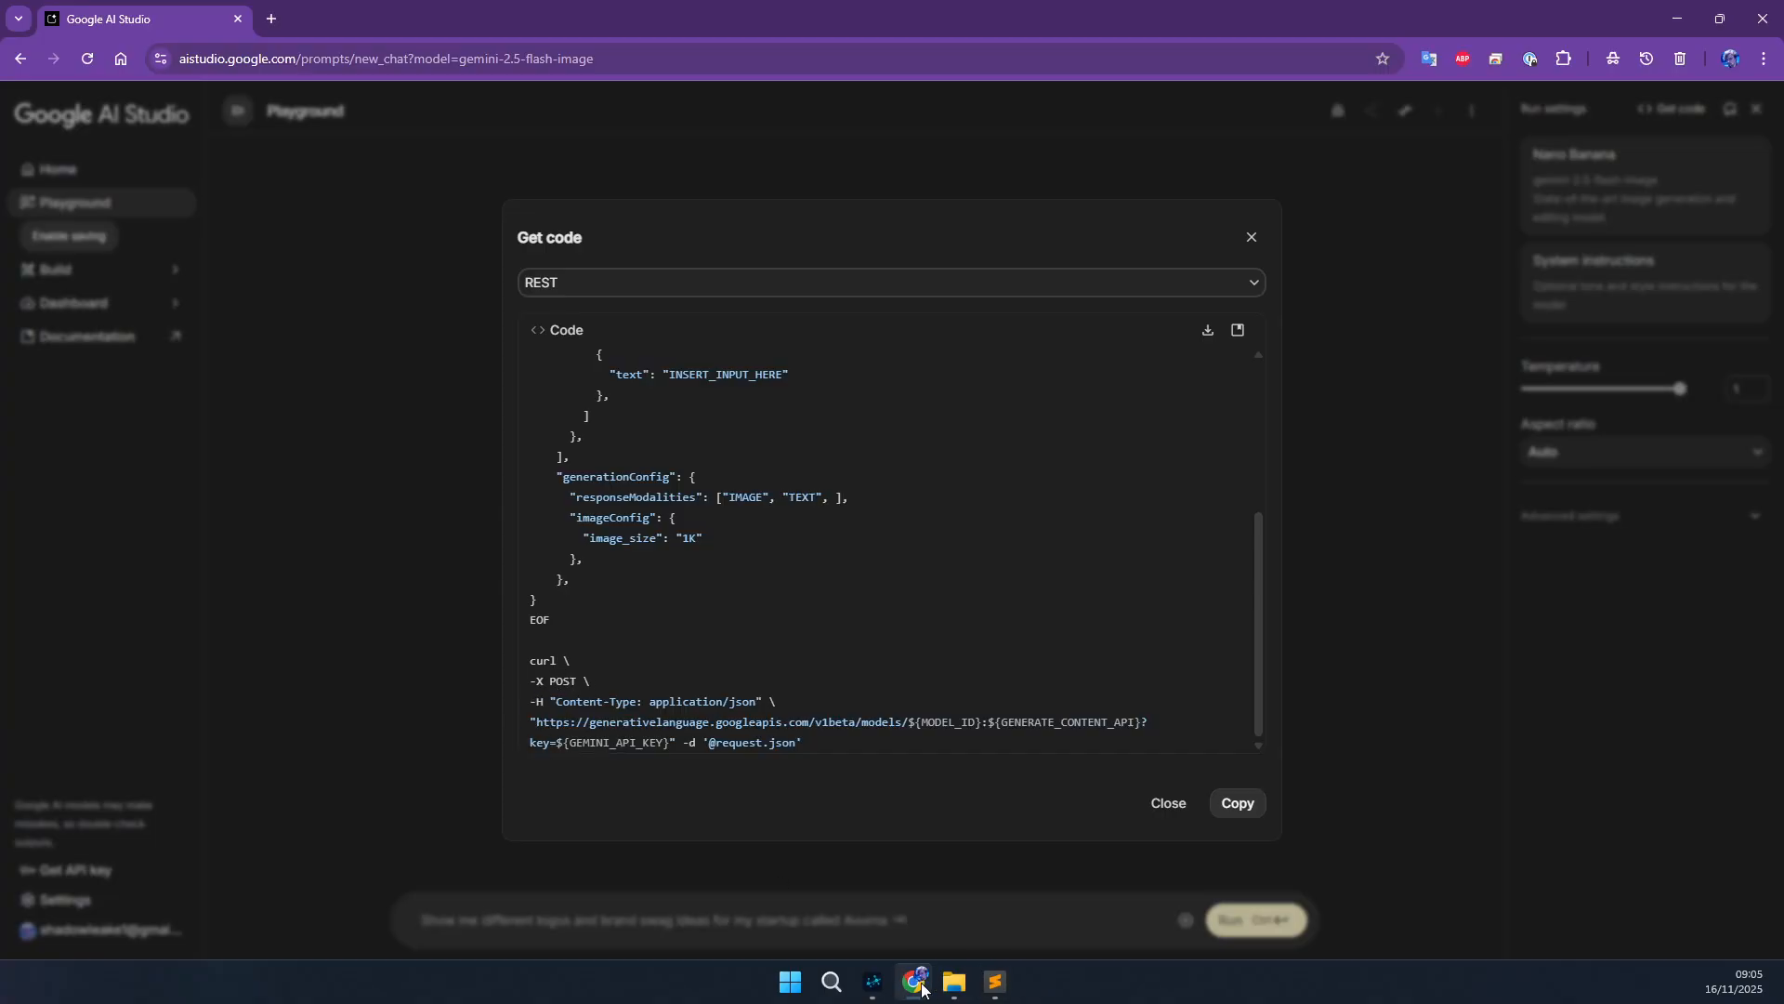
click(873, 982)
click(1062, 632)
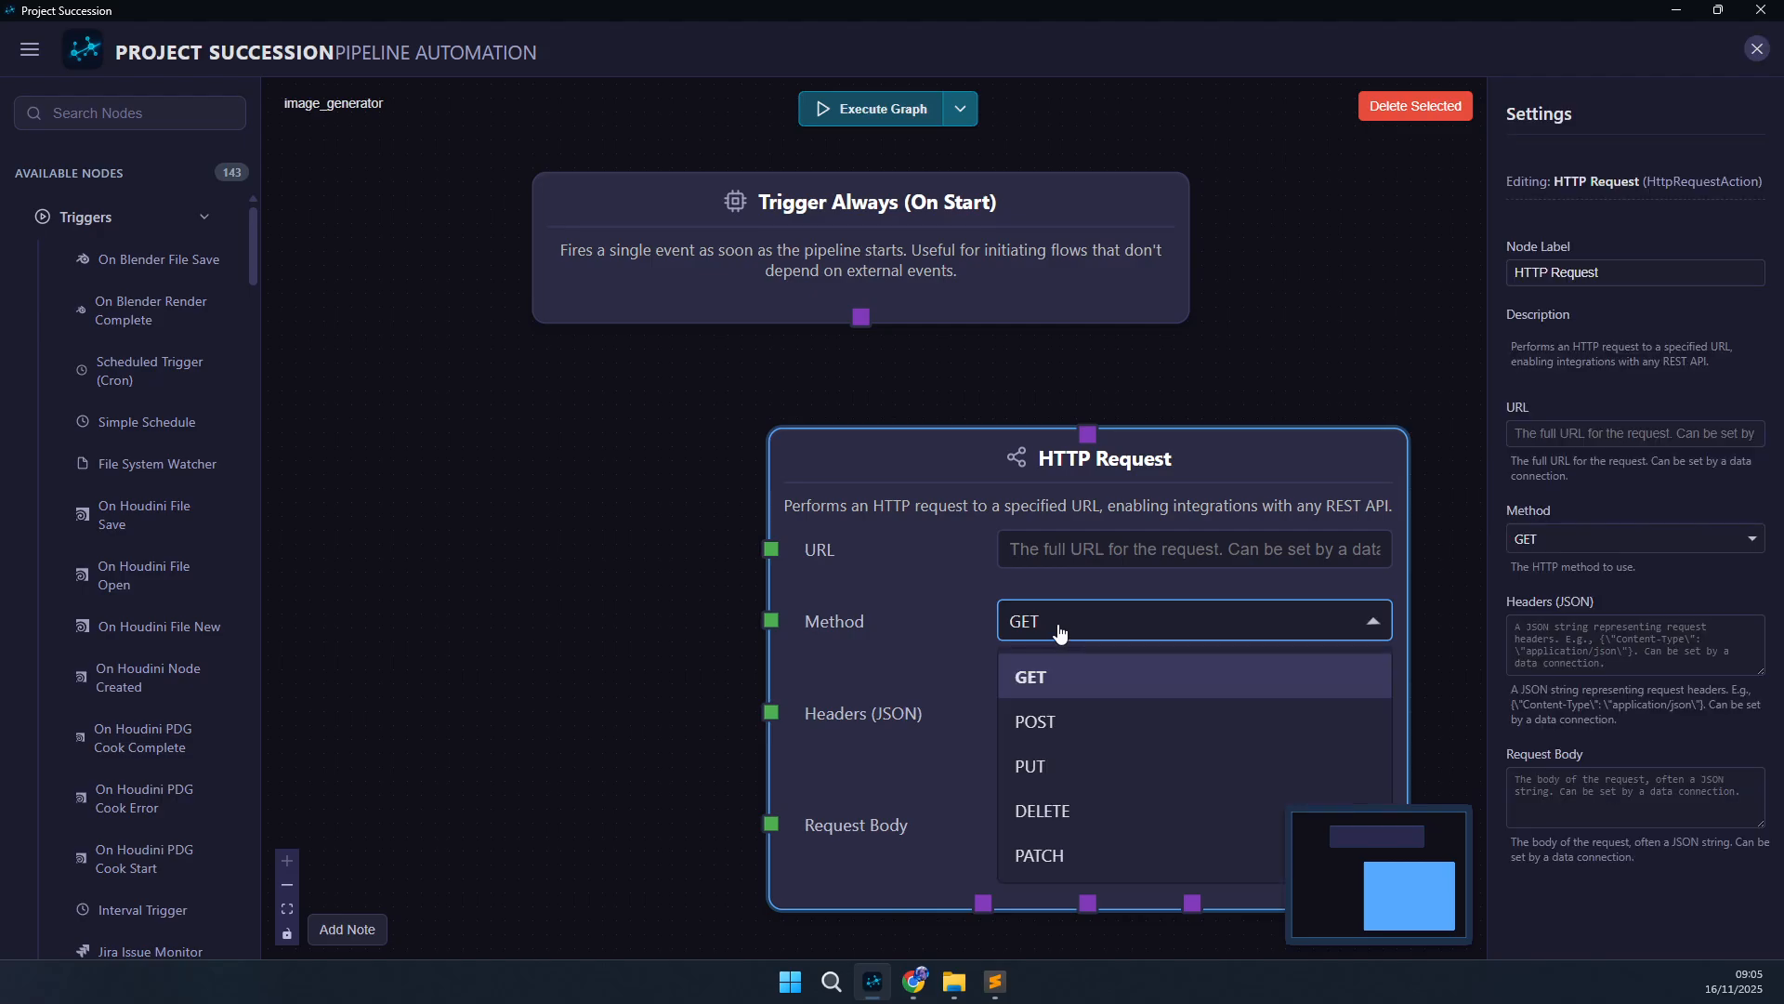
click(1067, 733)
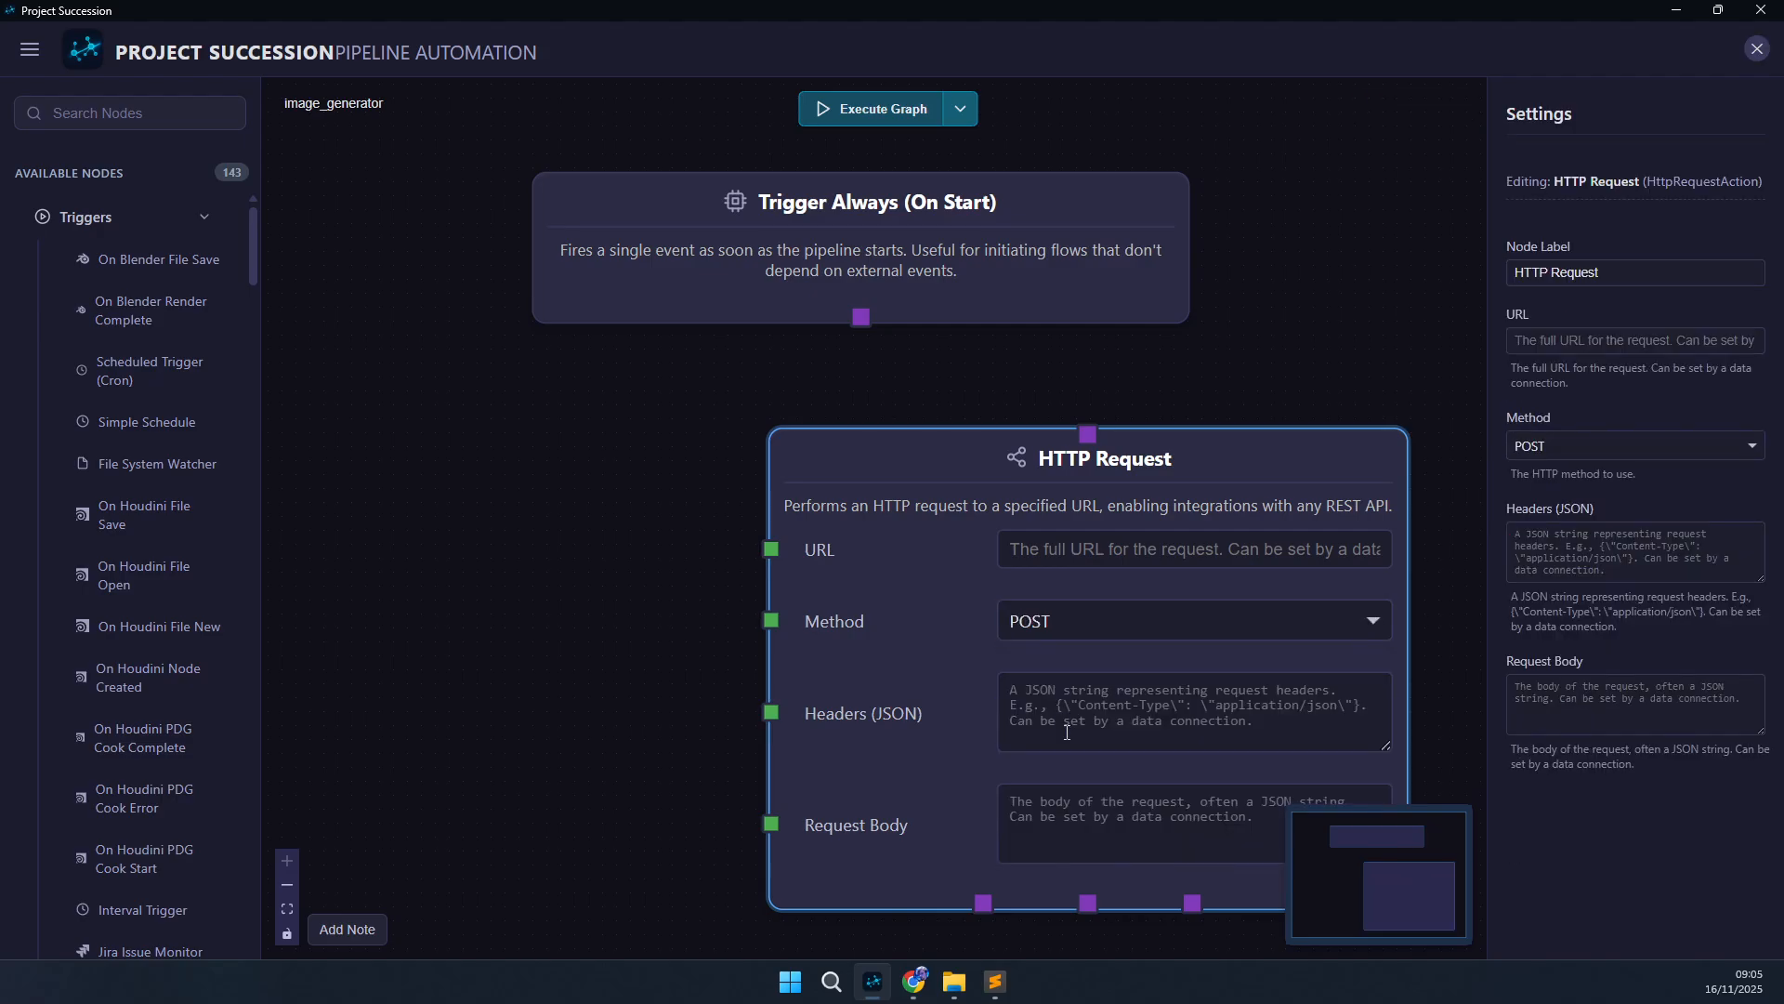
click(596, 723)
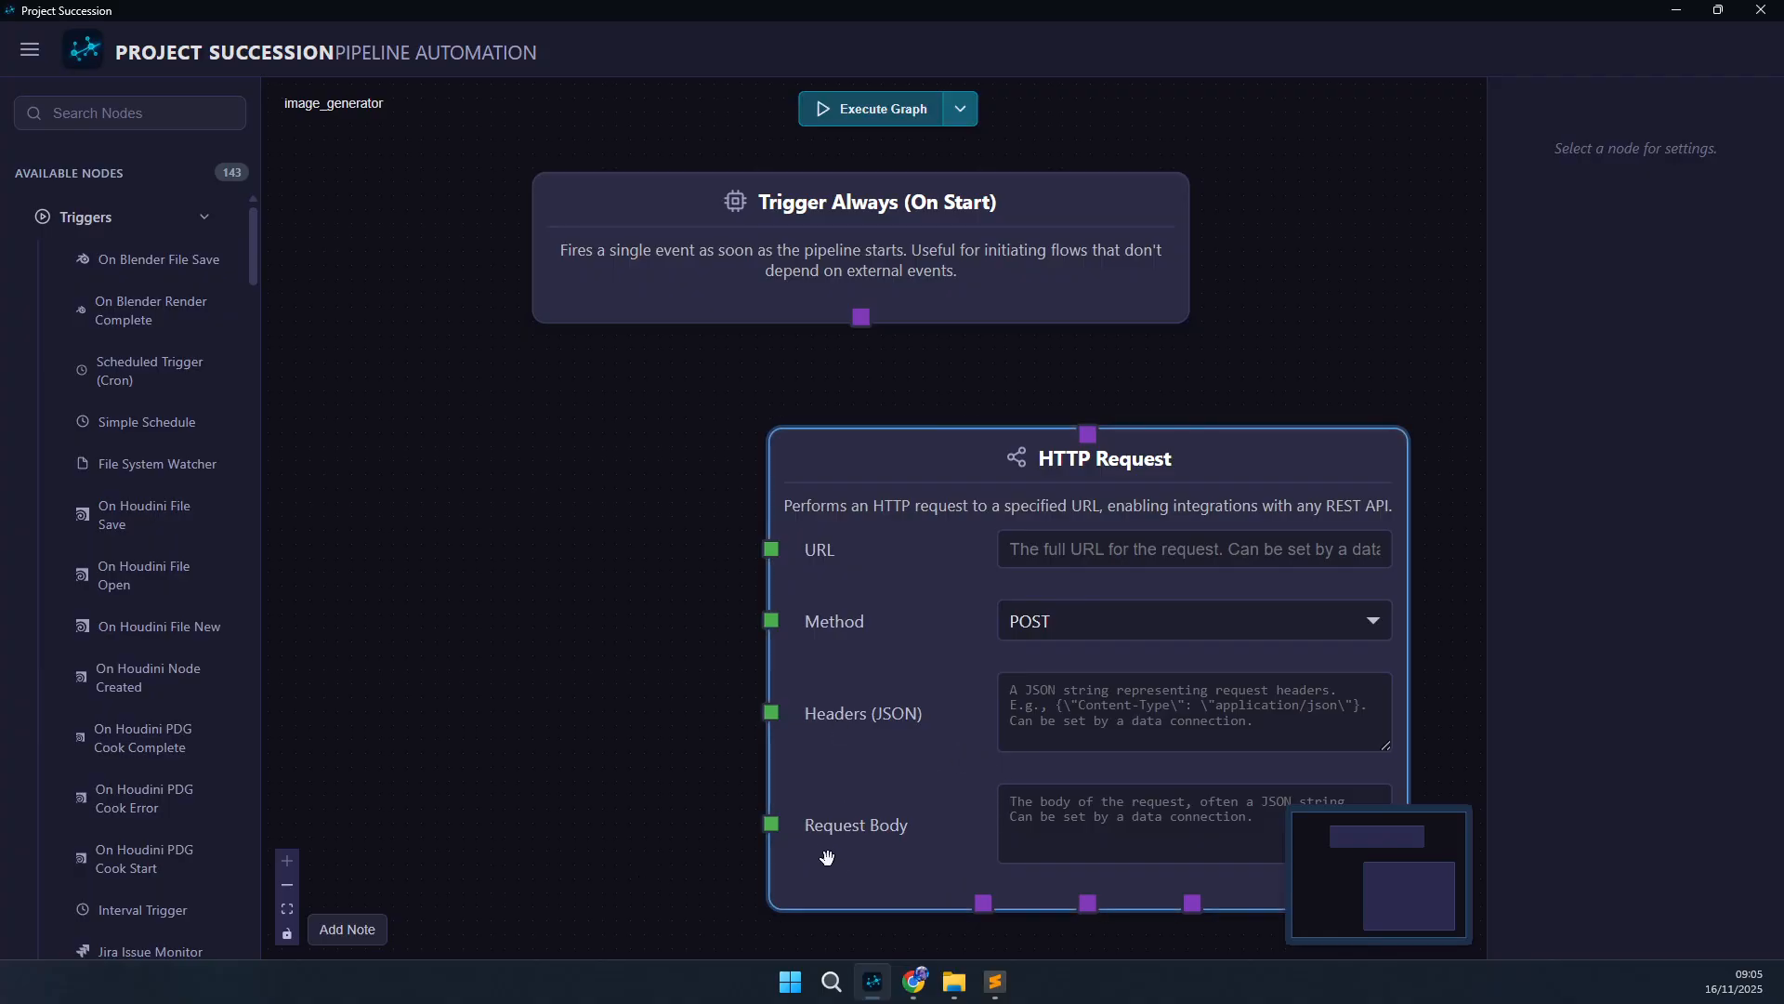
- Move the HTTP Request node further down to leave more space beneath the trigger node
drag(391, 741, 319, 682)
drag(731, 571, 745, 727)
scroll(518, 716, down, 1)
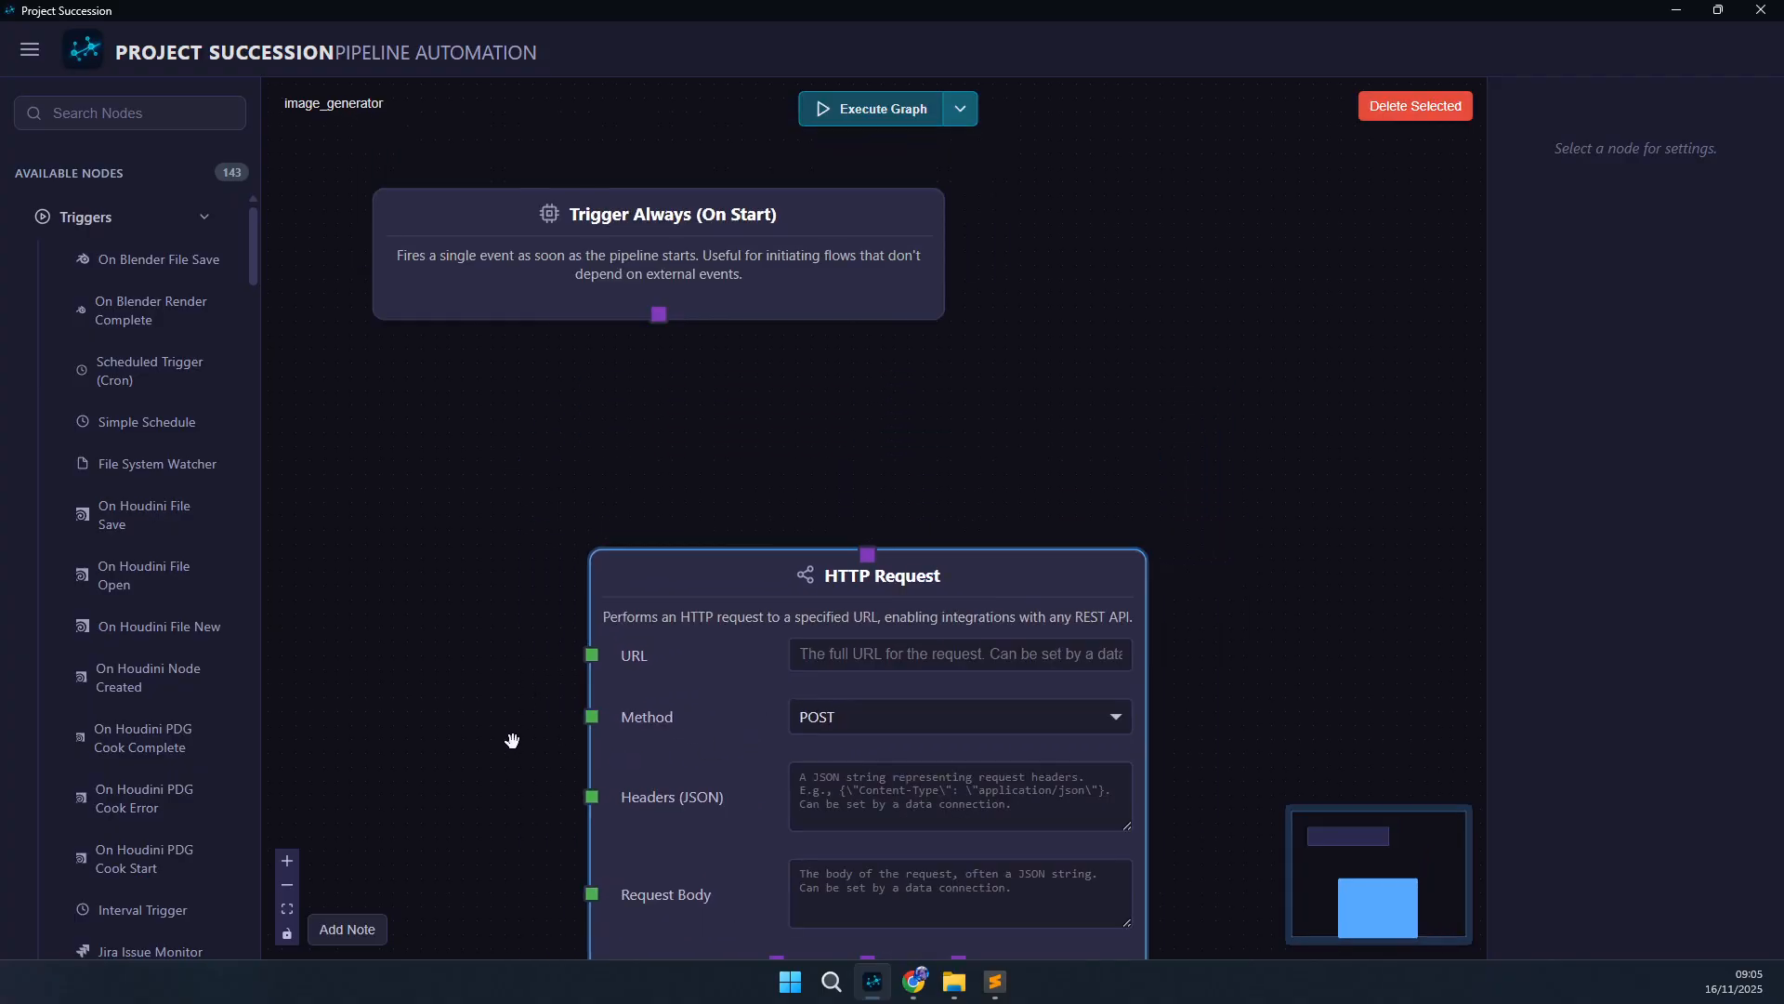
- Switch to Google AI Studio and copy the "Content-Type: application/json" header from the REST sample's curl command
click(914, 988)
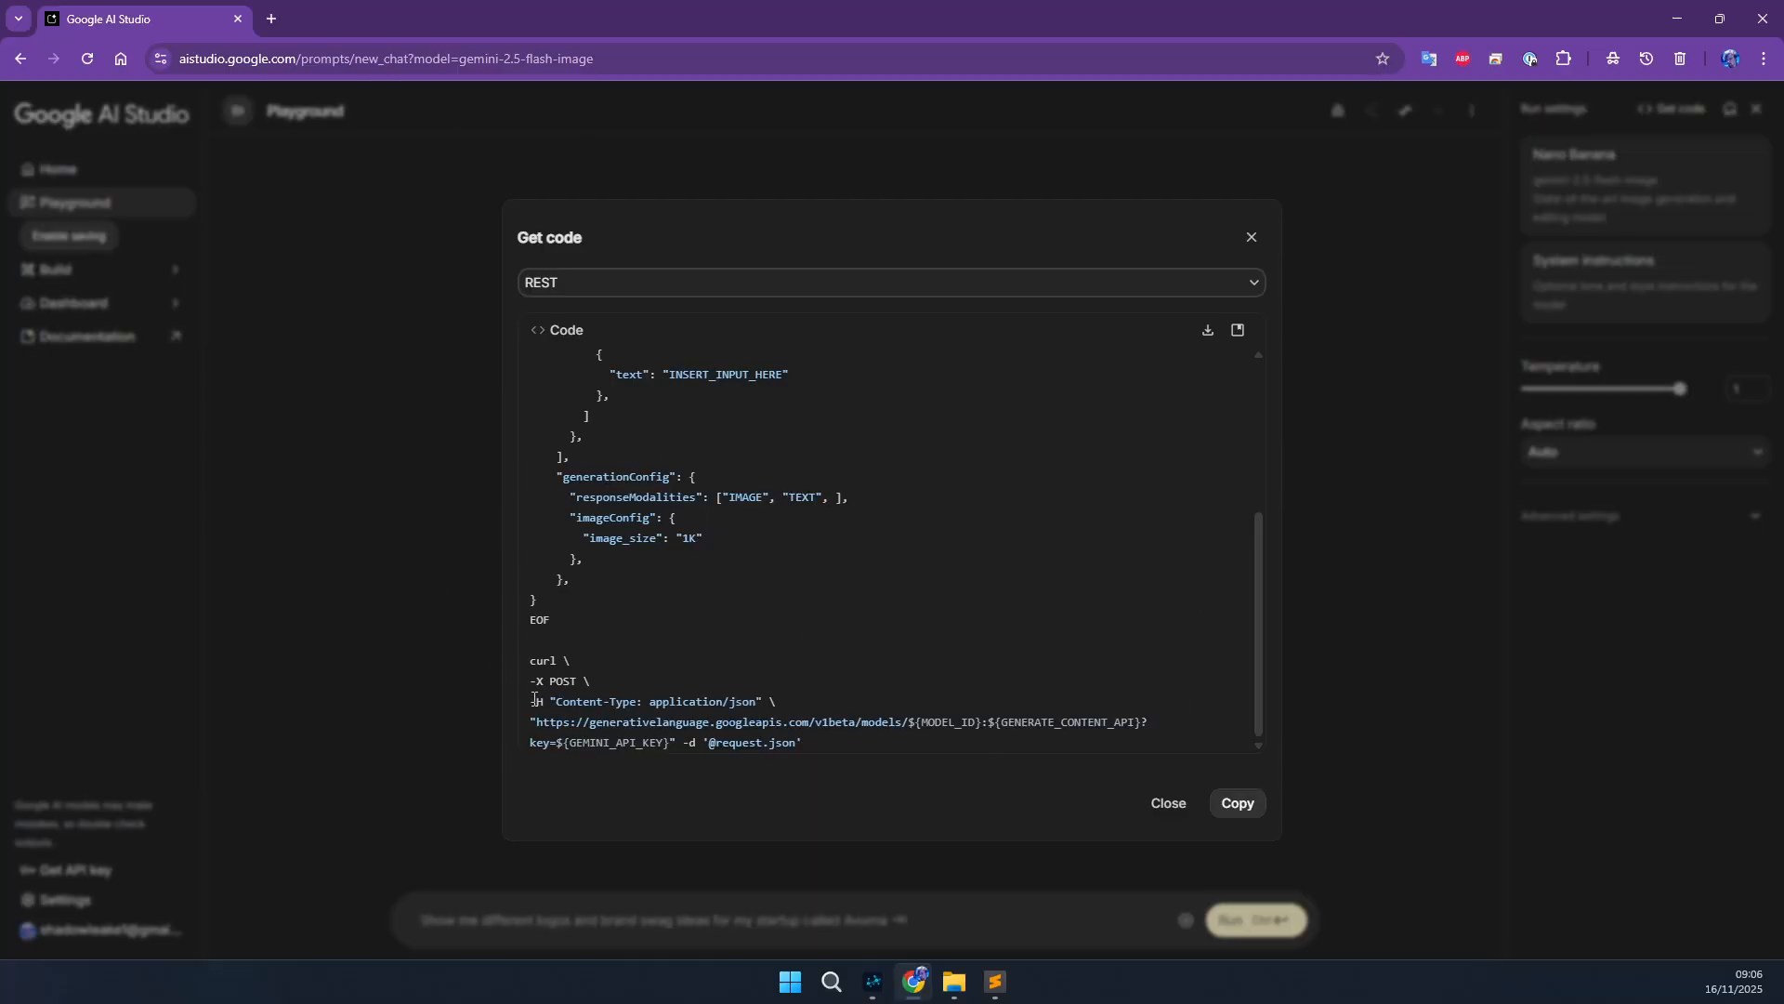
drag(763, 704, 551, 705)
key(ctrl+c)
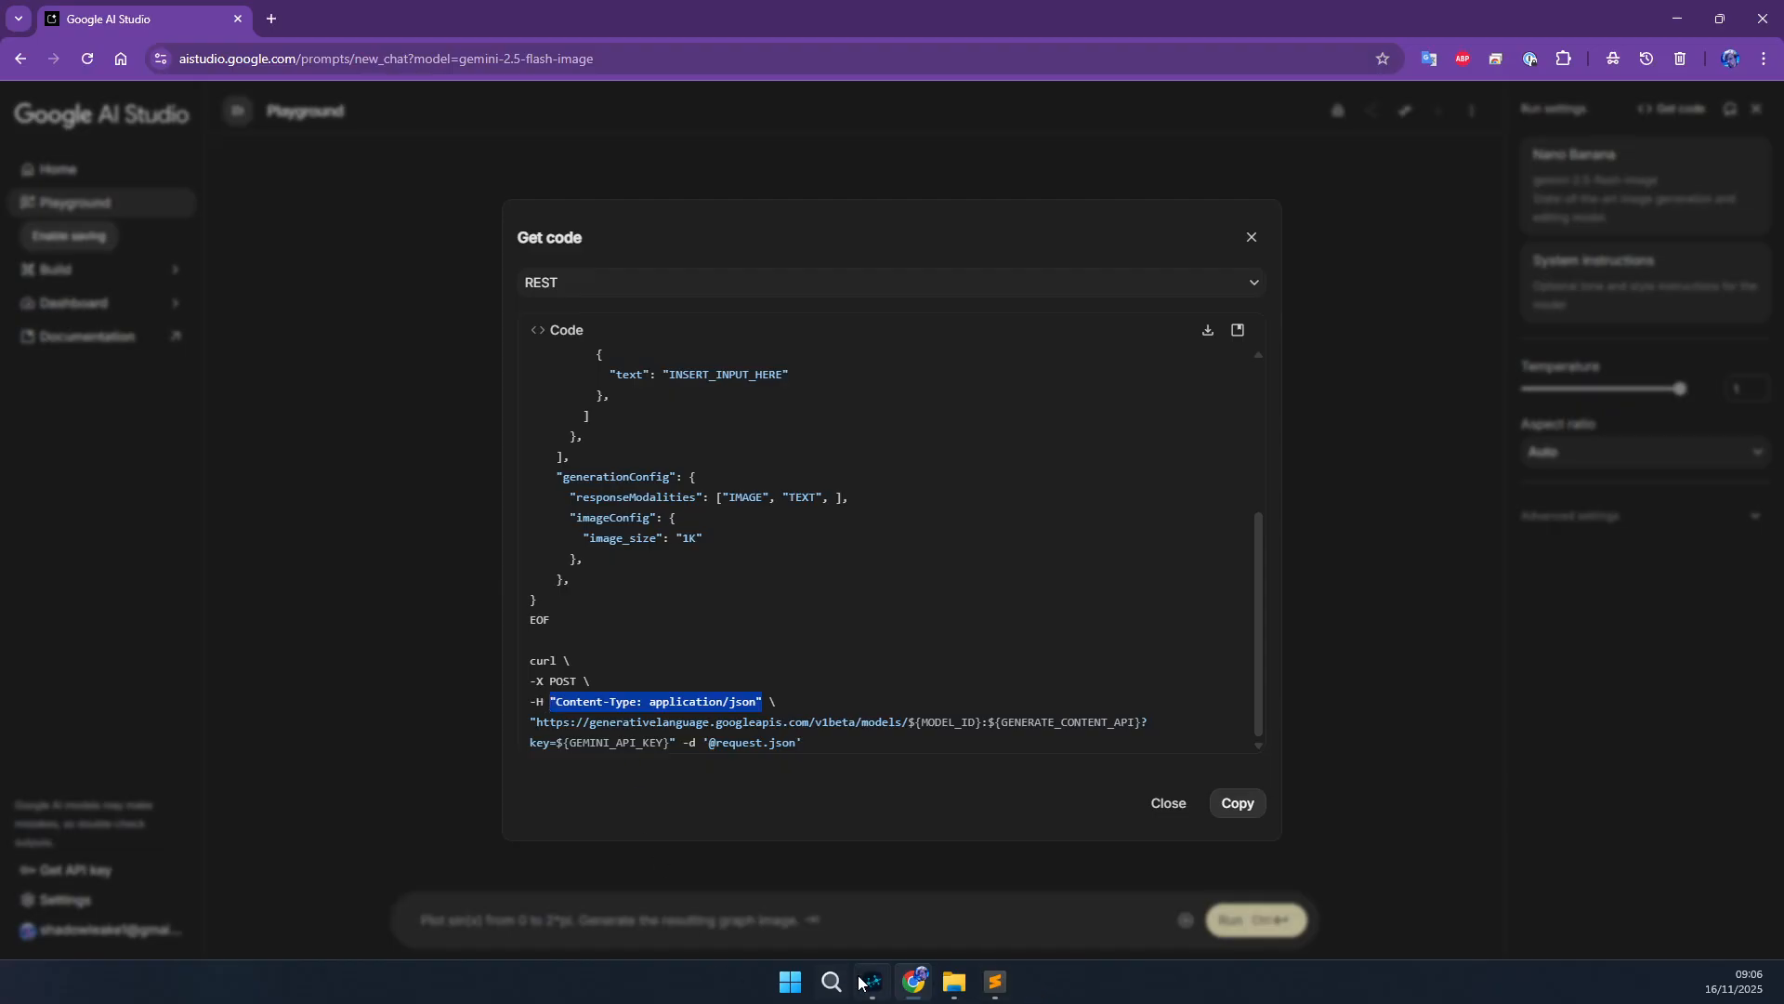
mouse_move(868, 991)
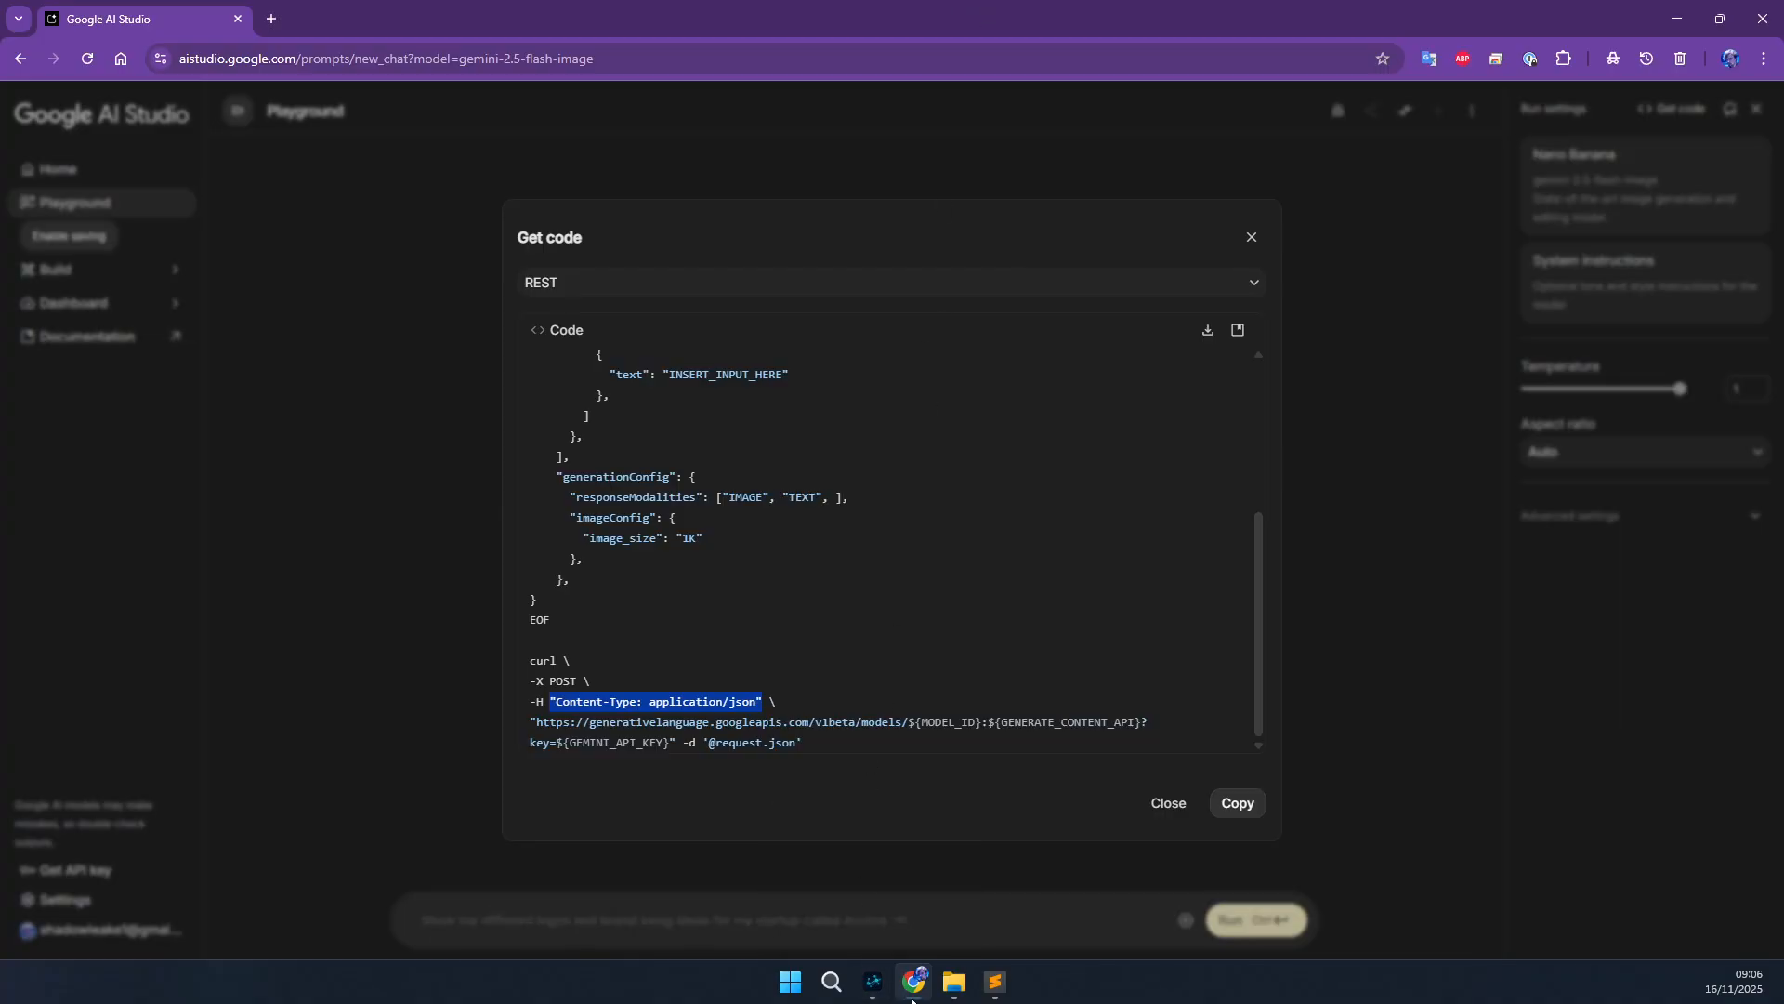
- Switch to Project Succession, set the HTTP Request node's headers to {"Content-Type": "application/json"}, and reposition the node below the trigger
click(874, 986)
click(913, 994)
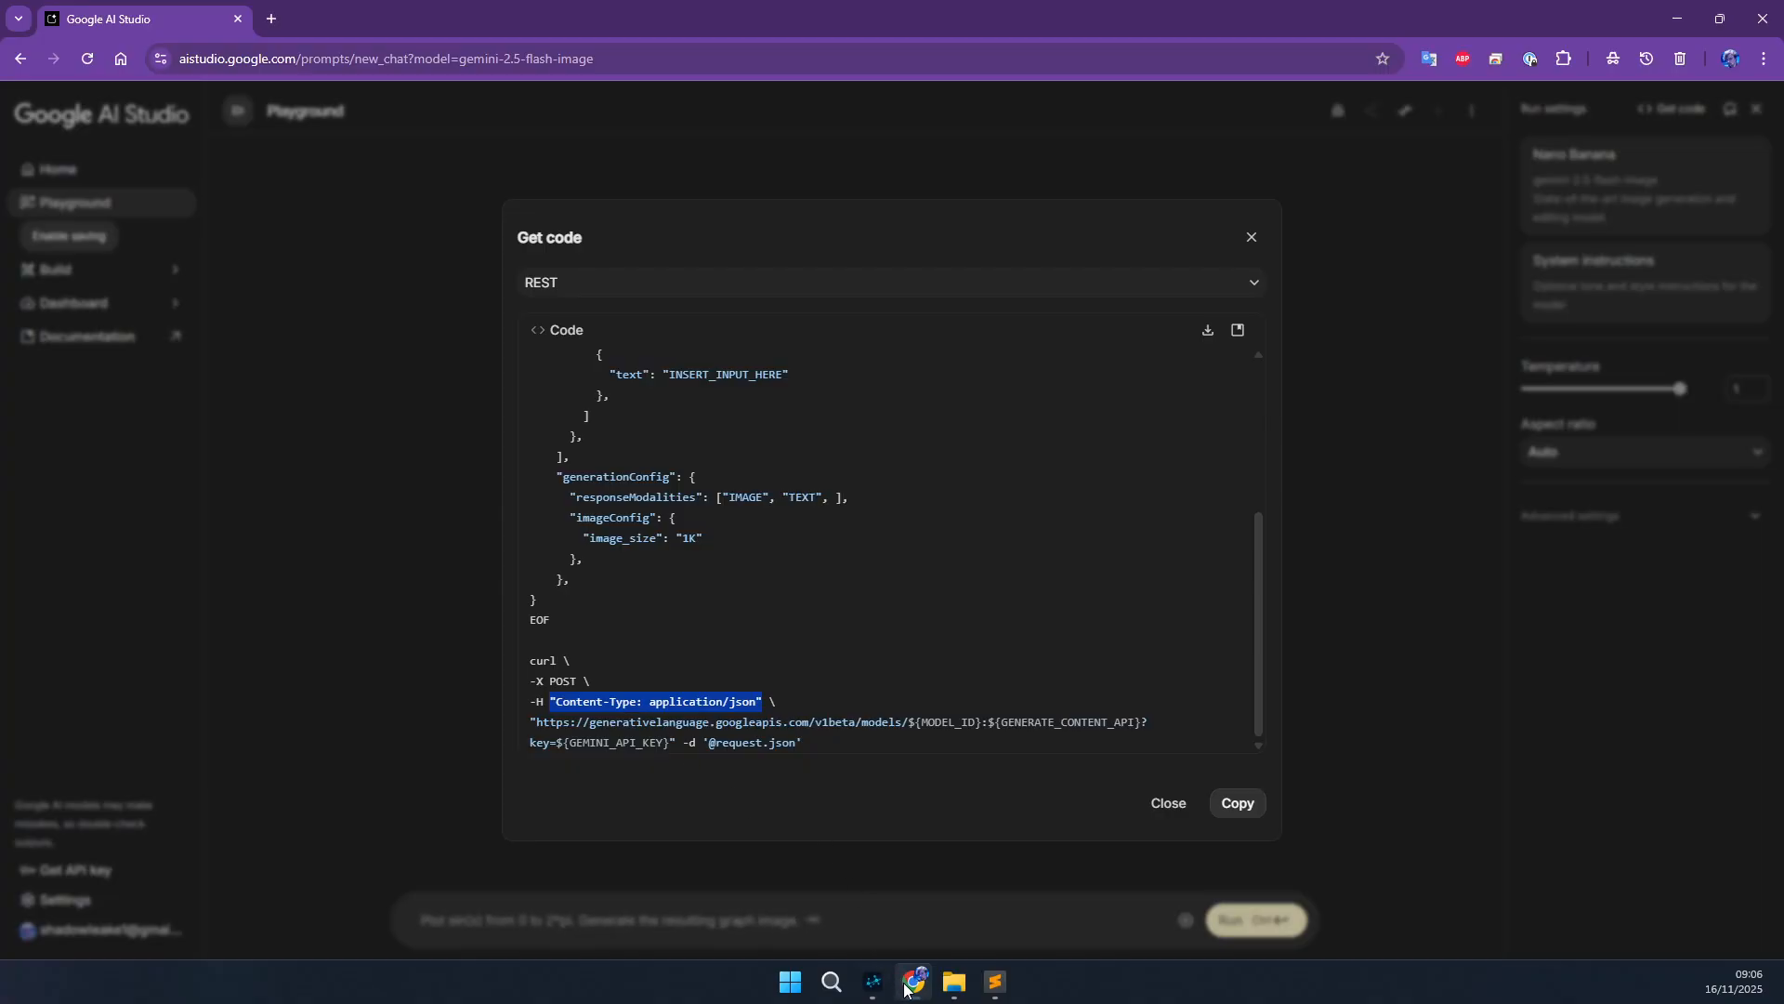
click(874, 992)
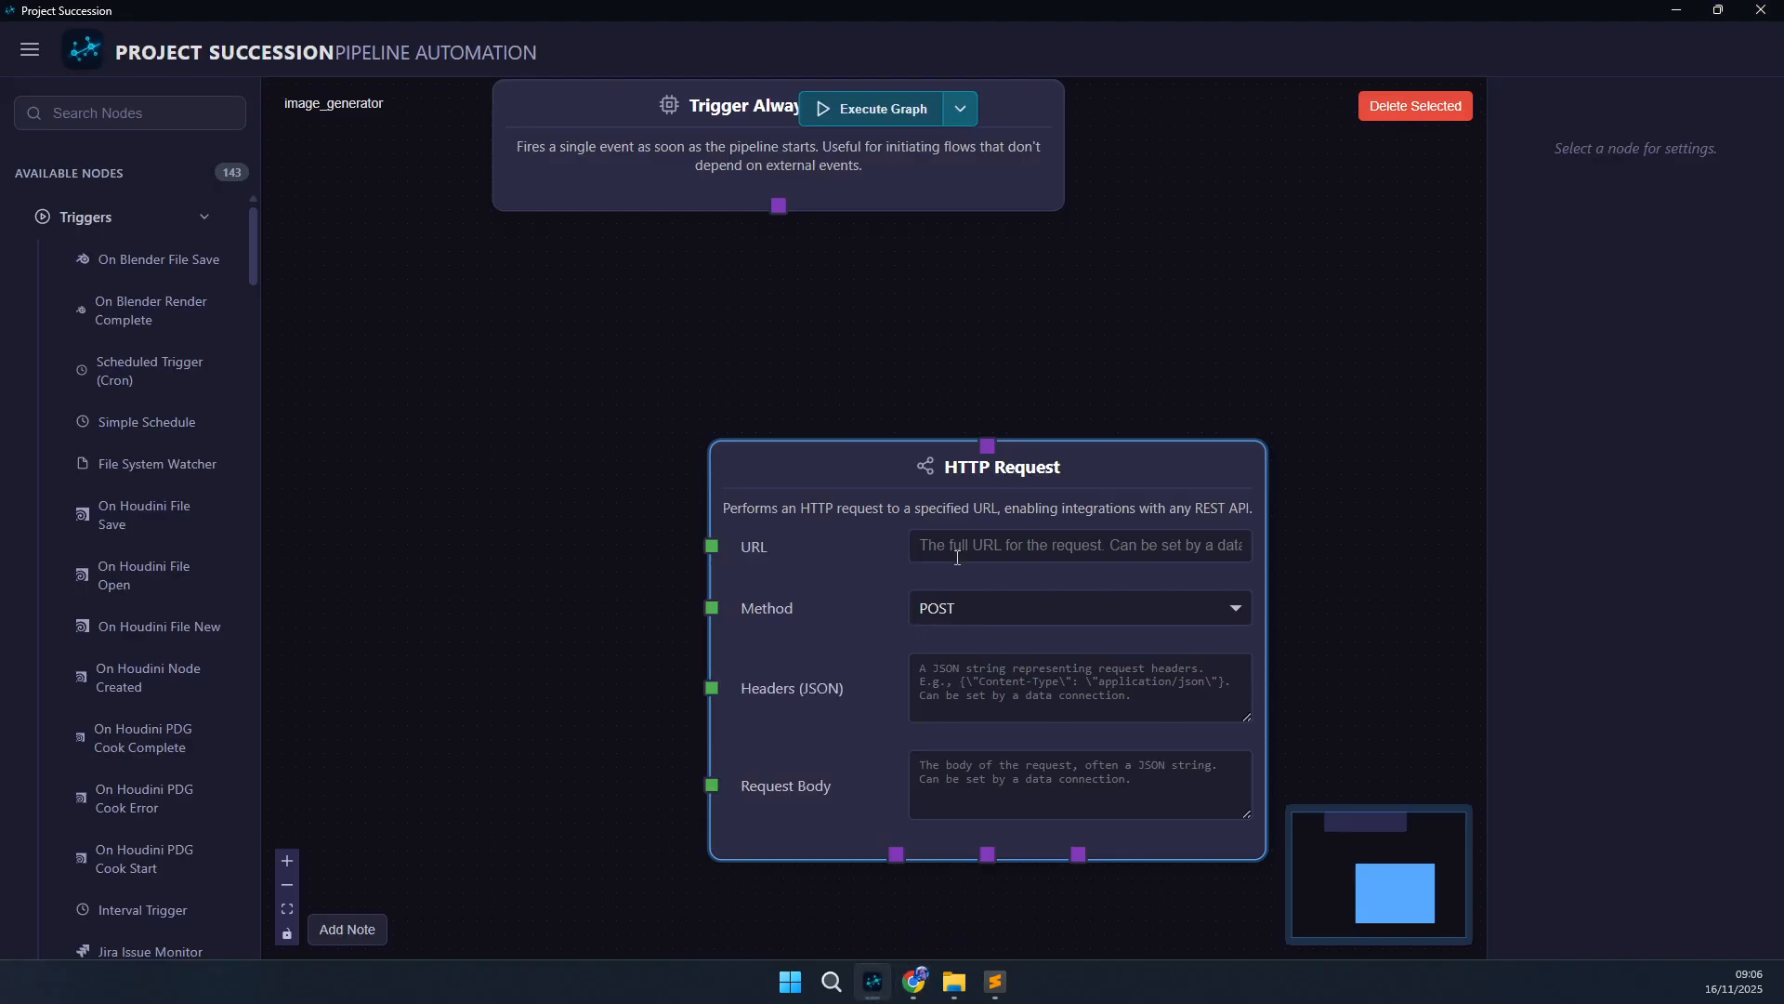
click(948, 697)
text({})
key(ctrl+v)
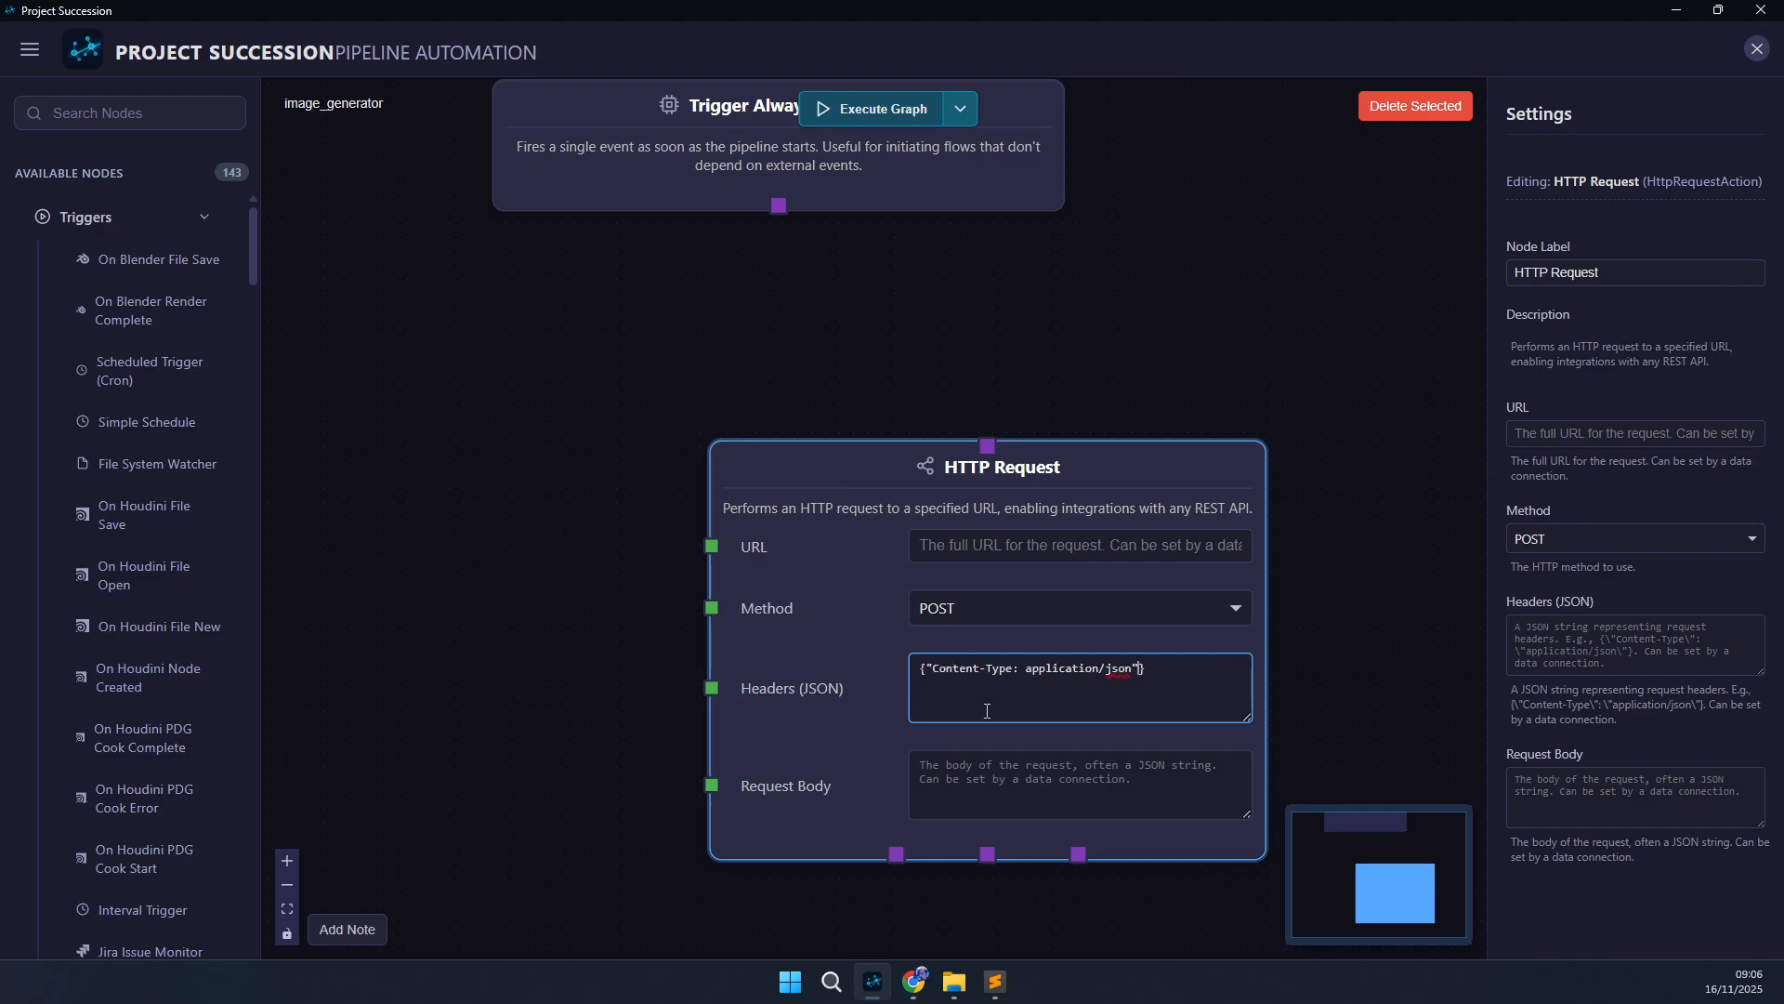
key(ctrl+Left)
text(": ")
click(624, 265)
drag(833, 601, 693, 633)
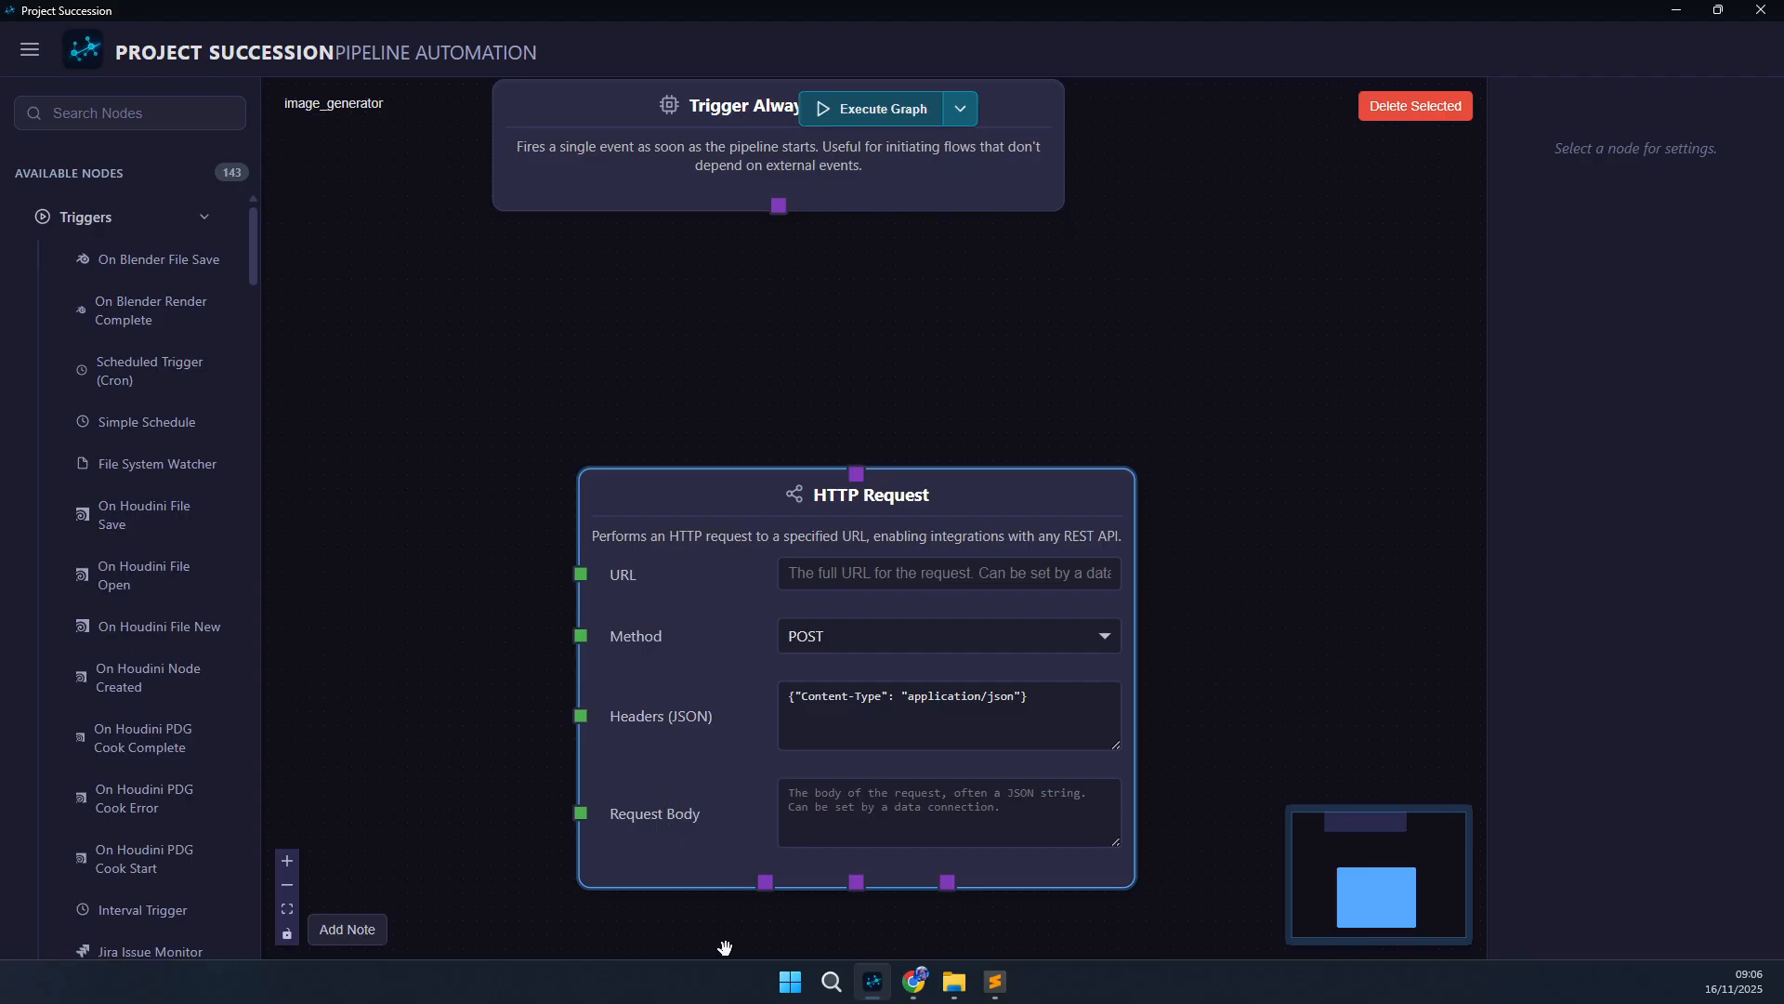
drag(684, 790, 773, 783)
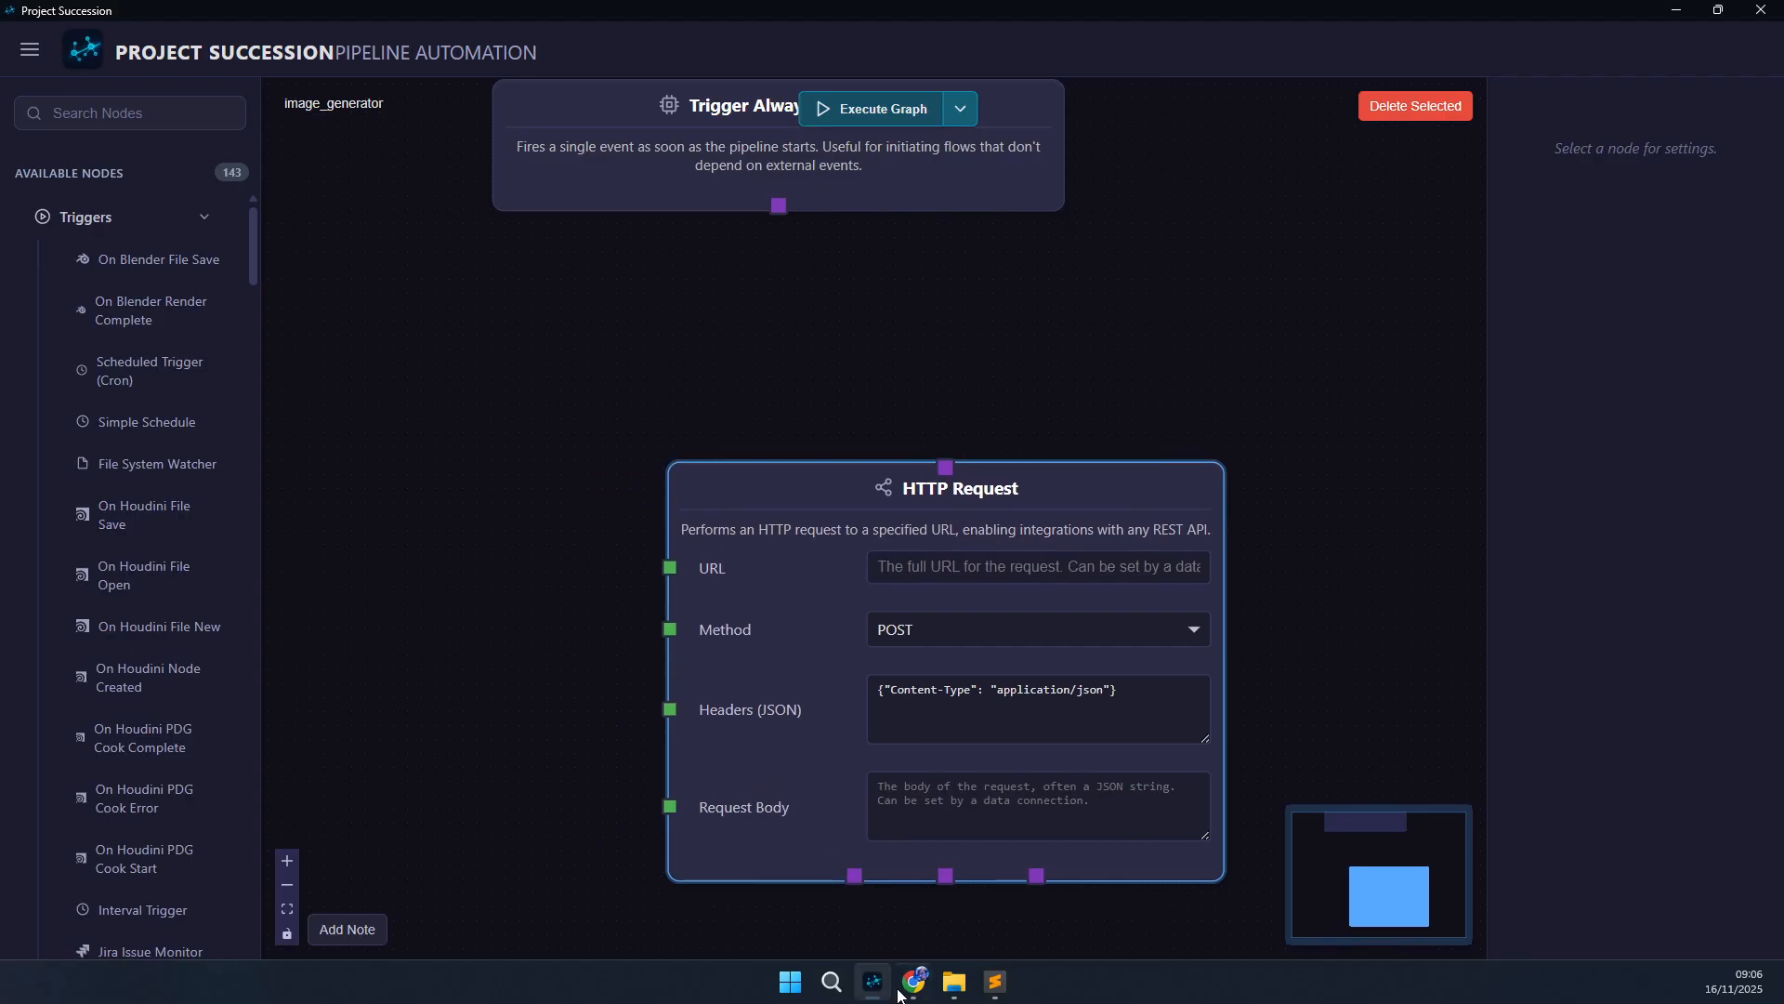
- Switch to Google AI Studio and examine how the REST sample's curl command references request.json and how that JSON body is structured
mouse_move(915, 981)
click(929, 869)
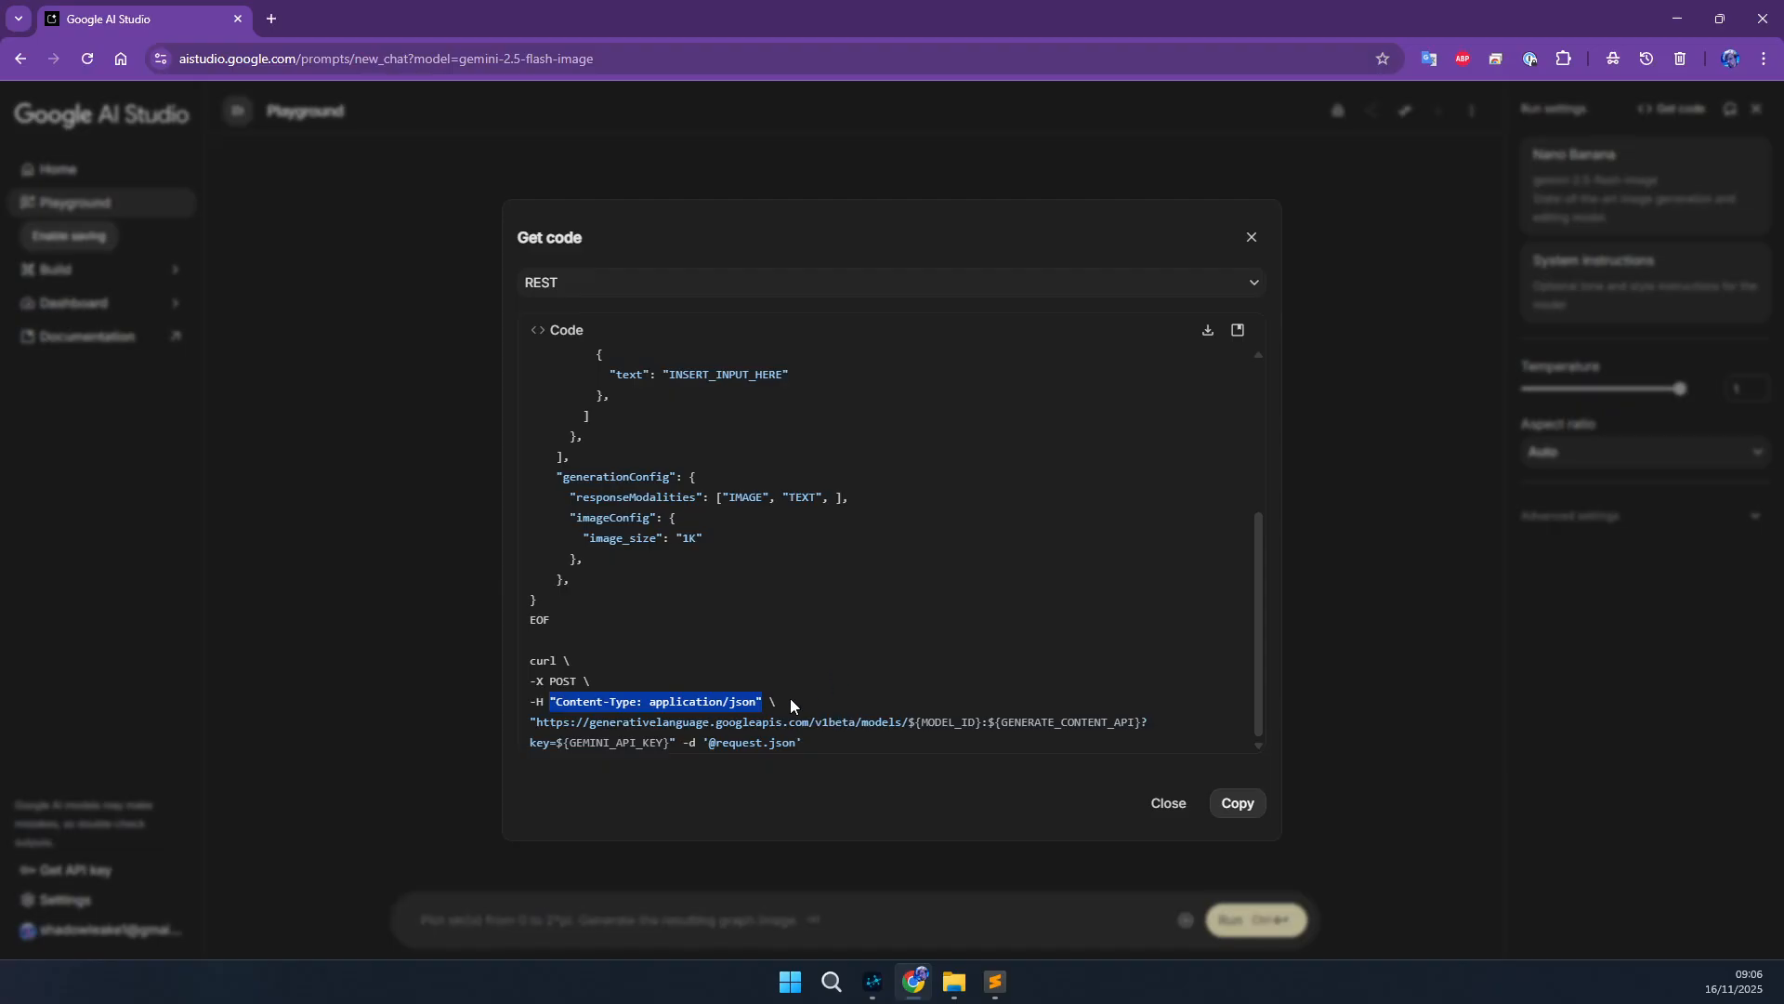
drag(689, 744, 833, 746)
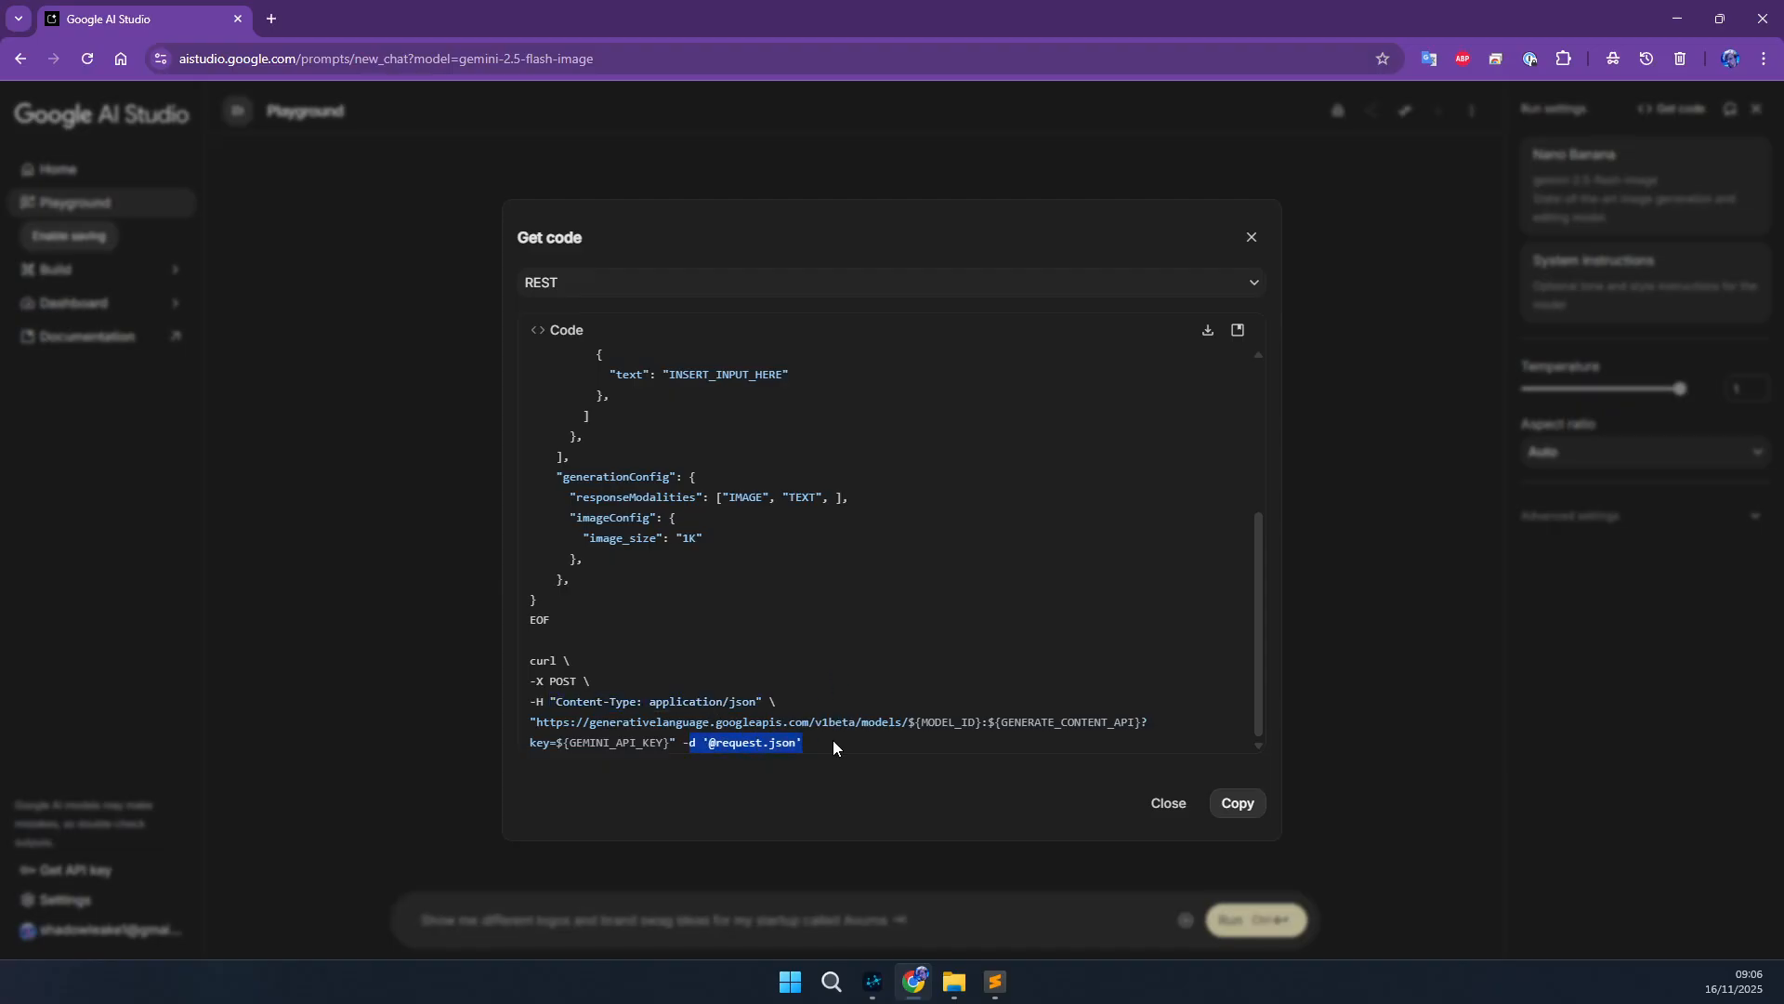
click(608, 492)
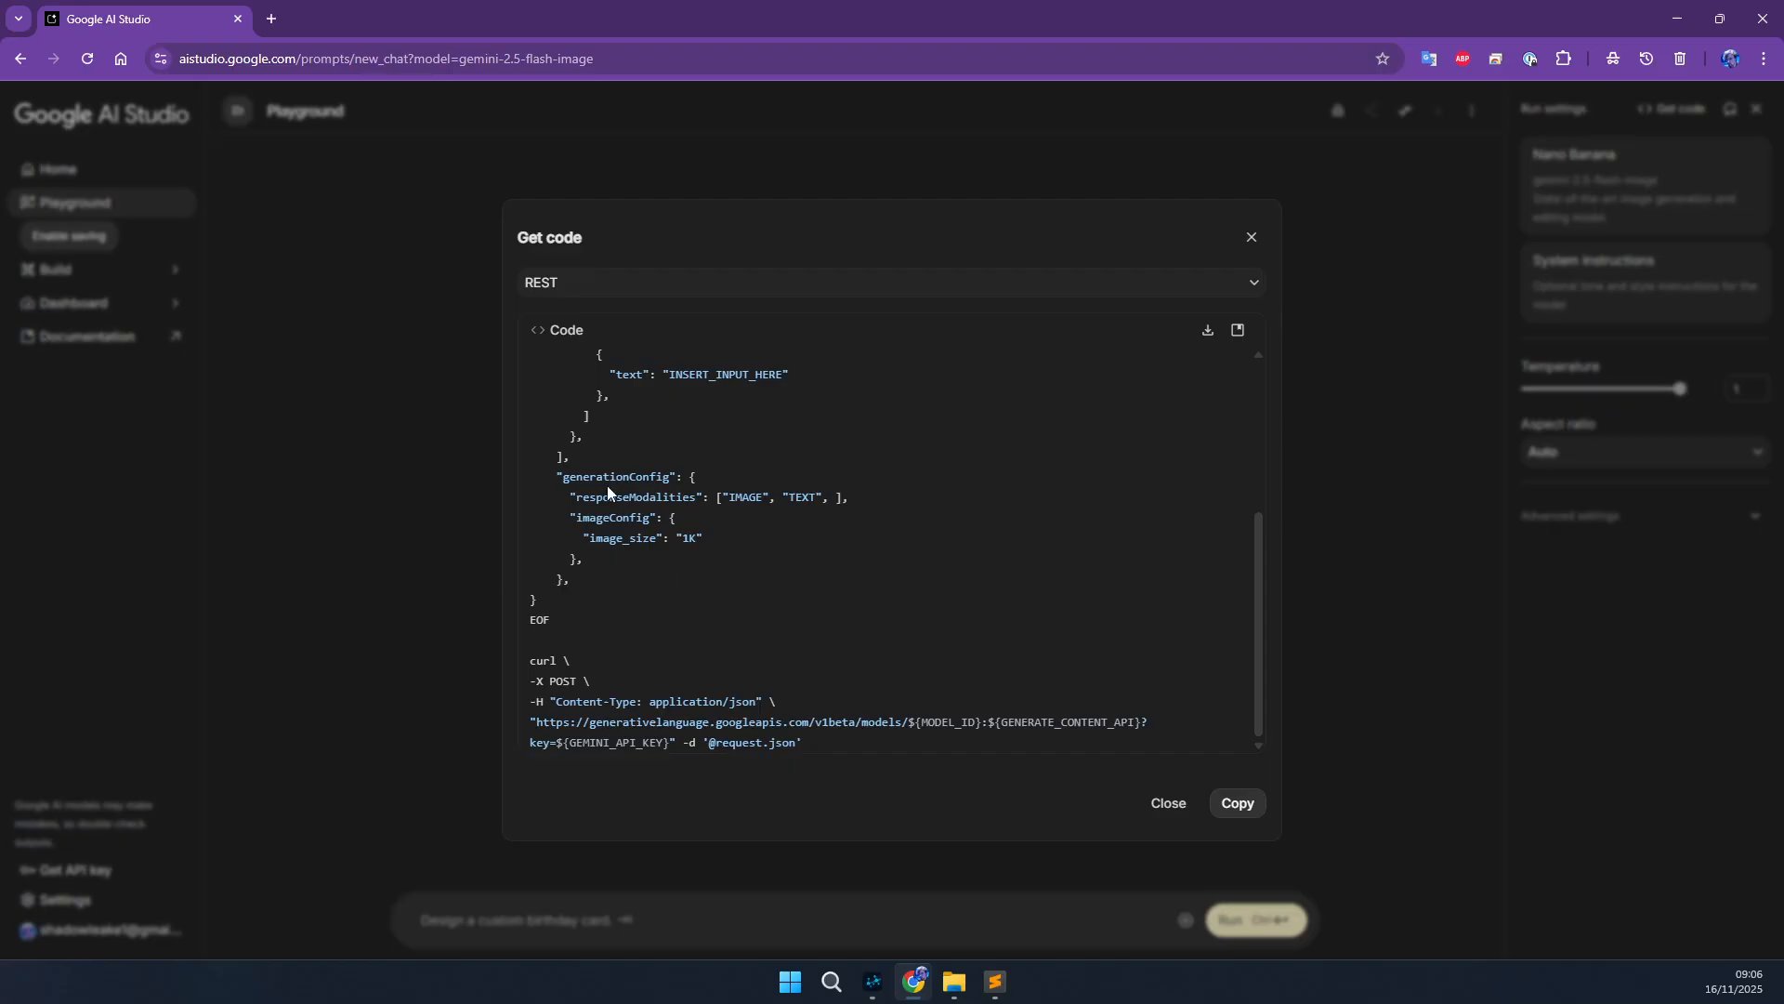
double_click(758, 742)
click(783, 742)
scroll(805, 533, up, 3)
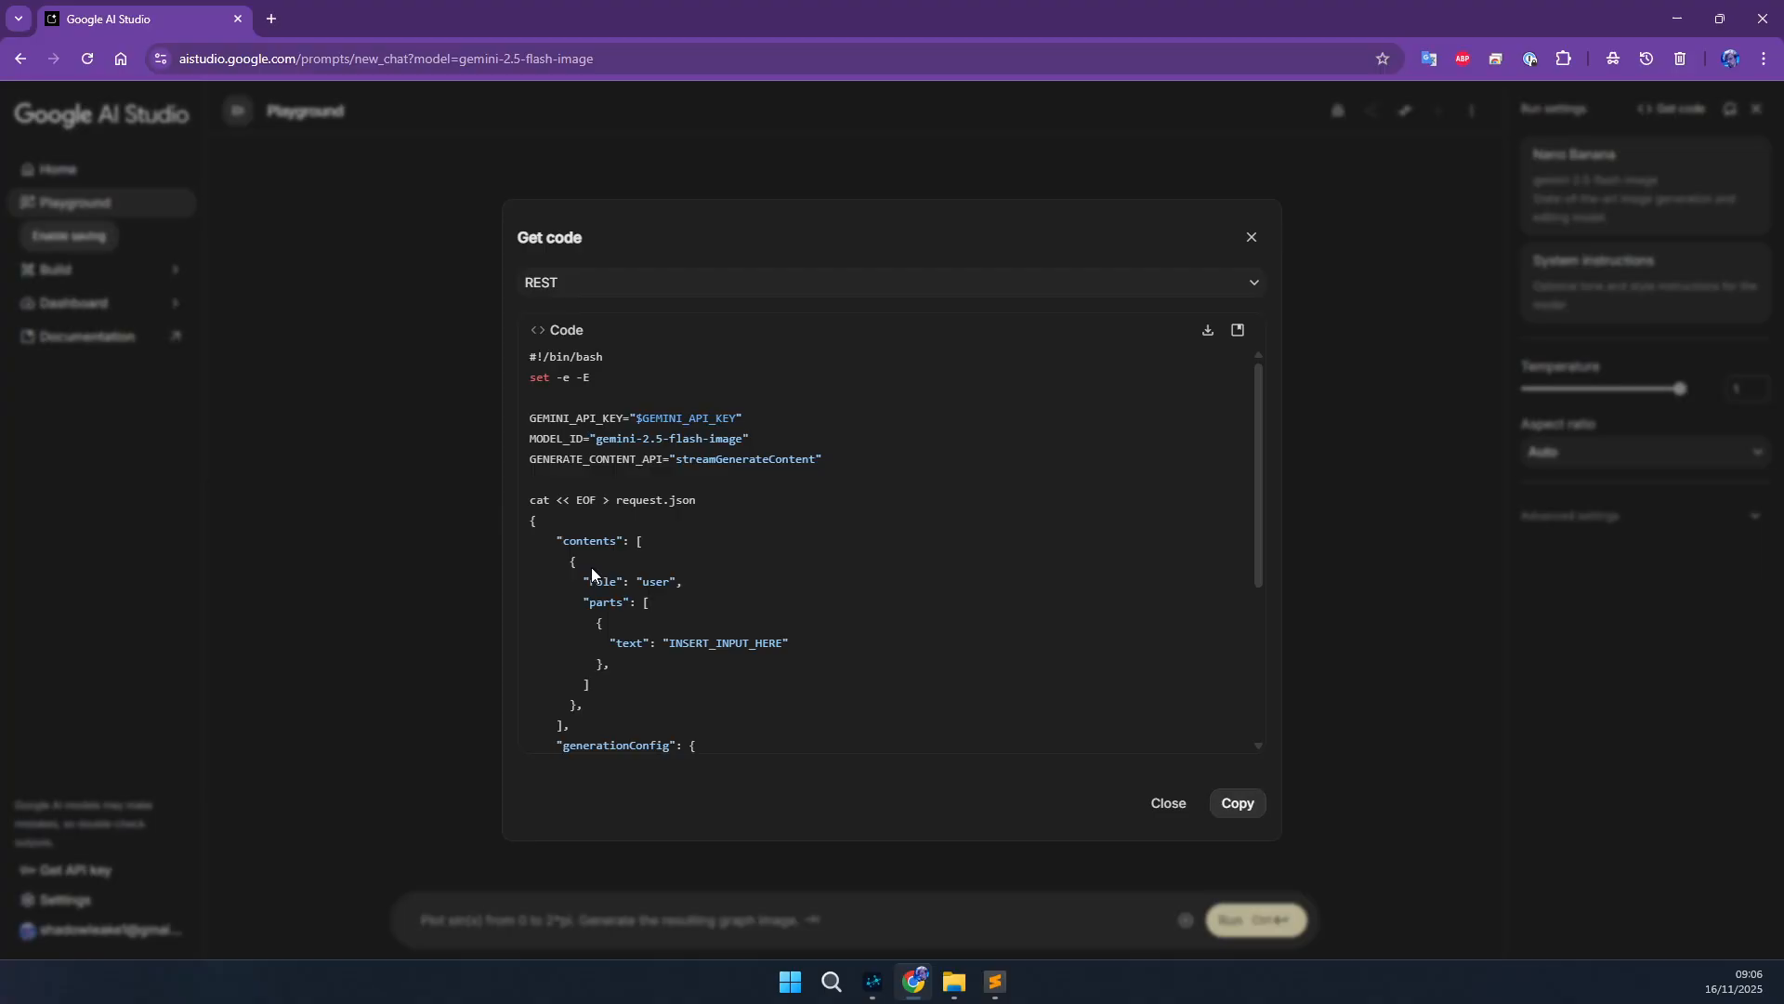
drag(528, 495, 678, 734)
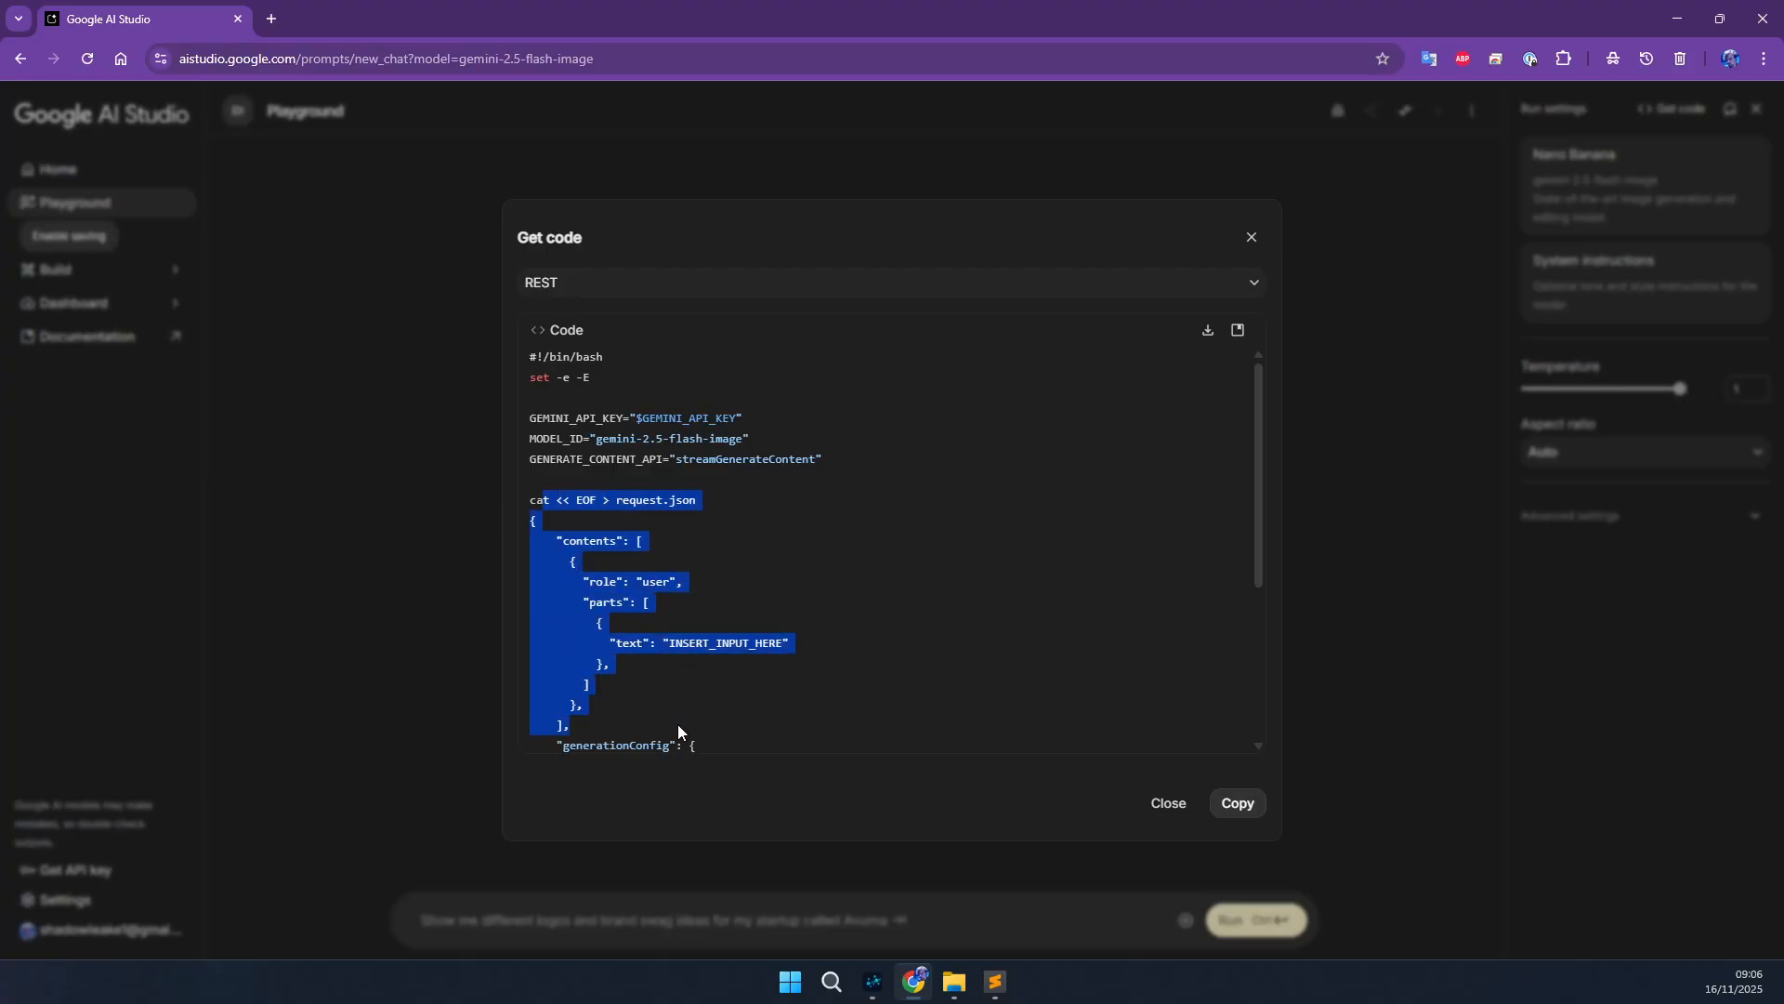
click(727, 685)
scroll(731, 679, down, 1)
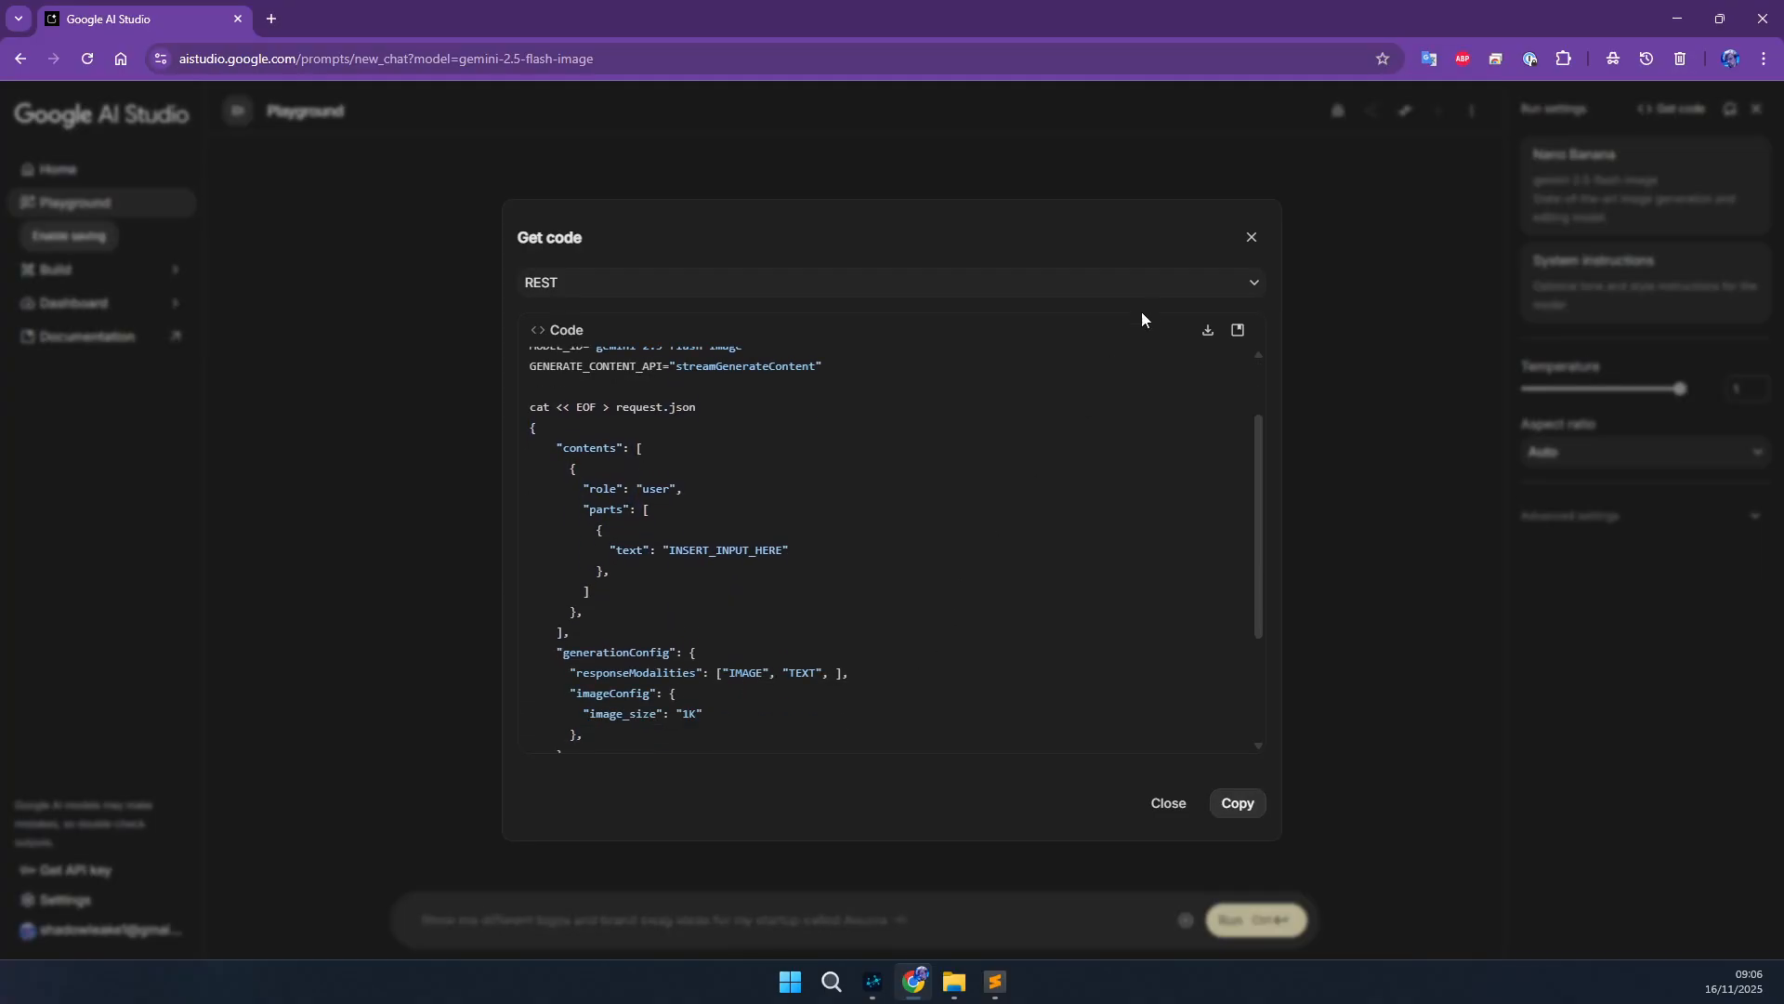
- Enter "hello world" as the playground prompt and reopen the REST code sample to check the prompt's place in the request body
click(1251, 237)
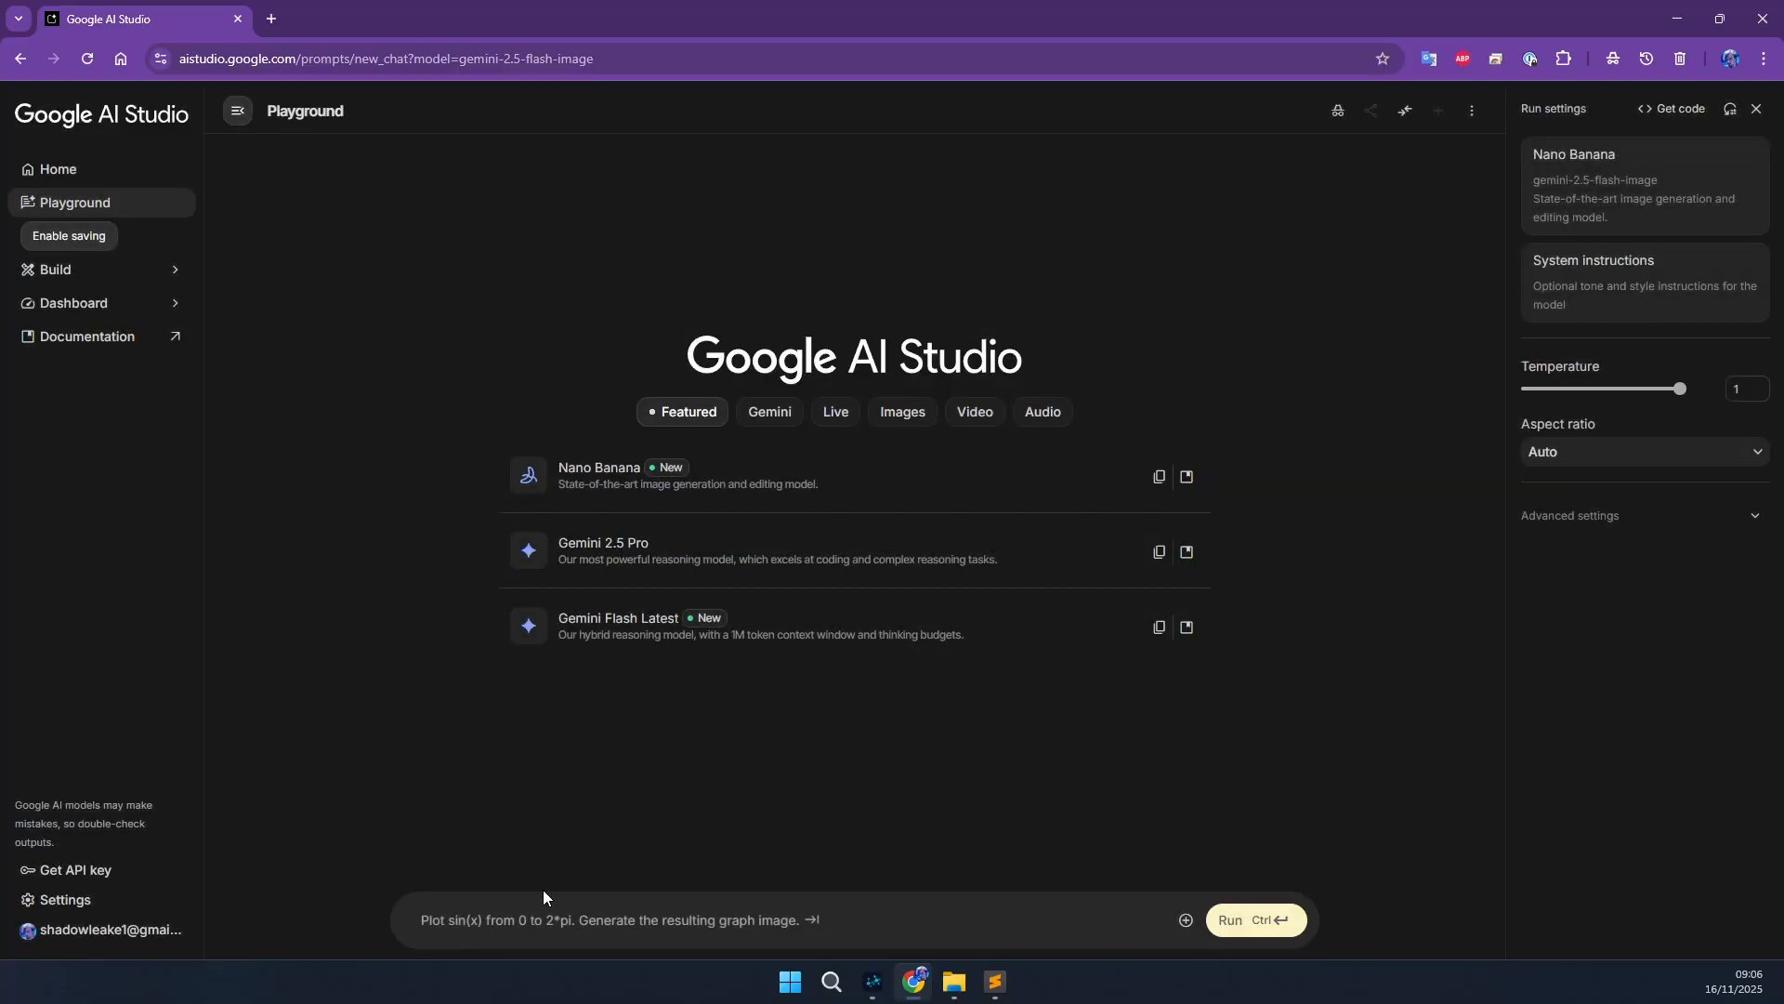
text(hello world)
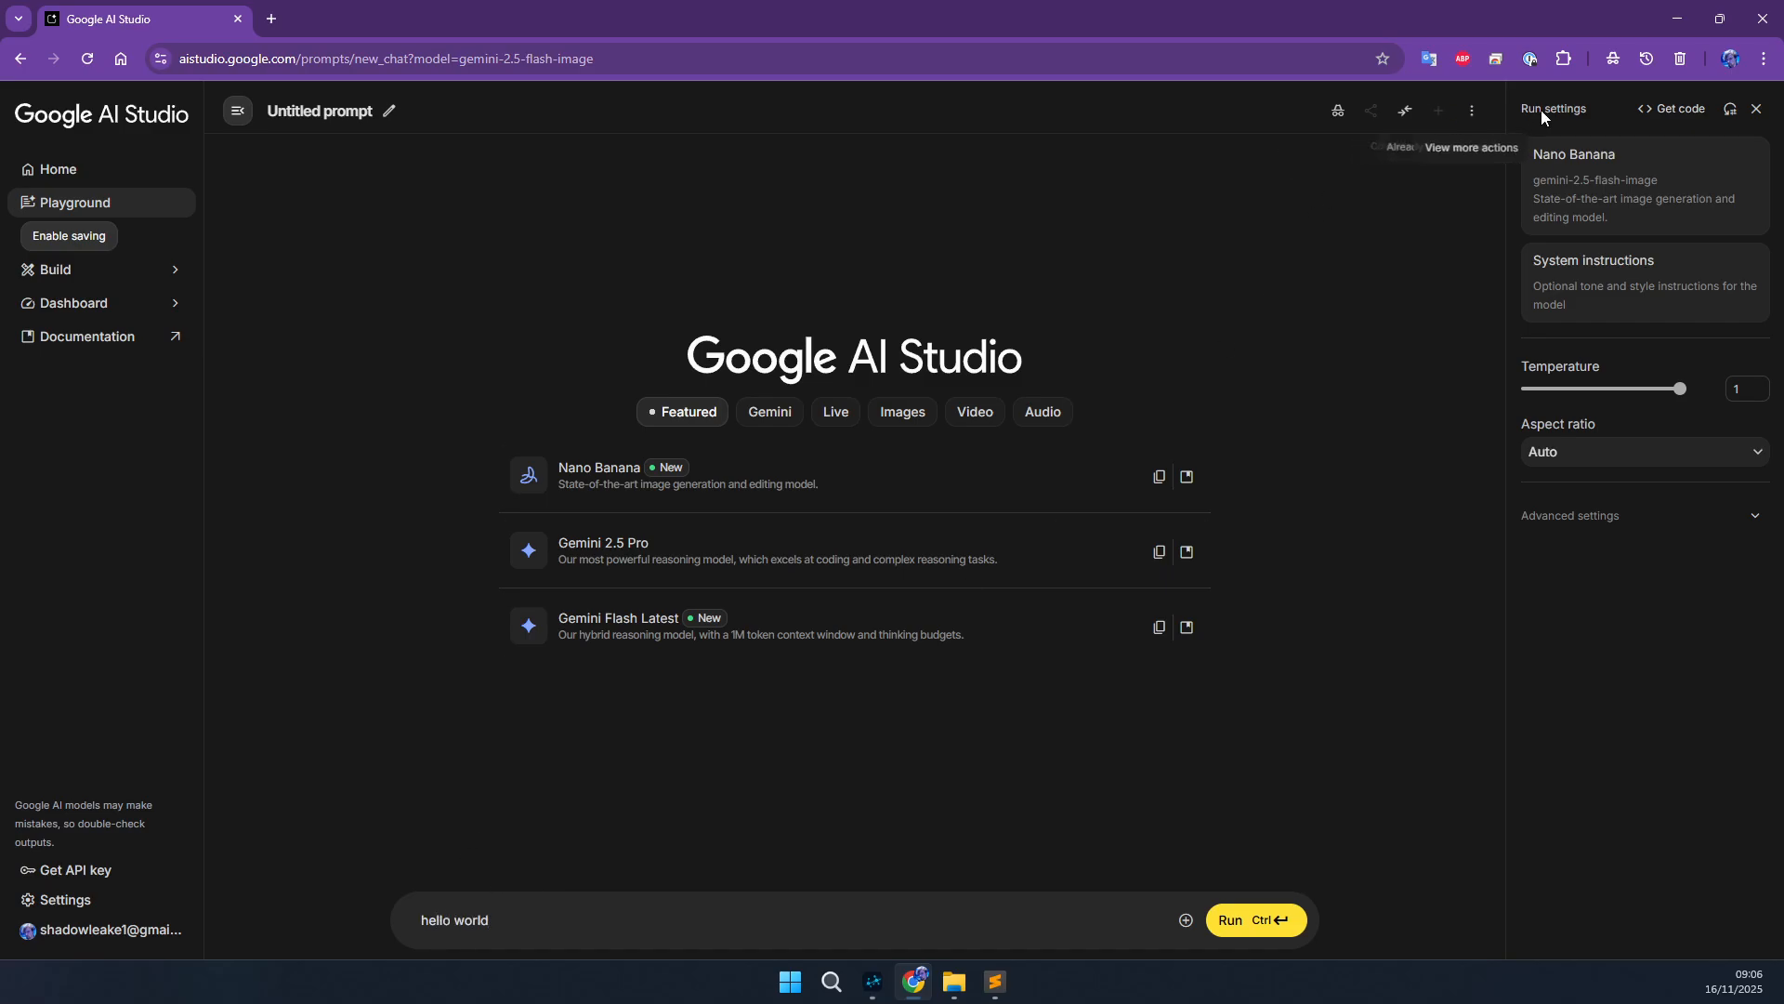
click(1673, 113)
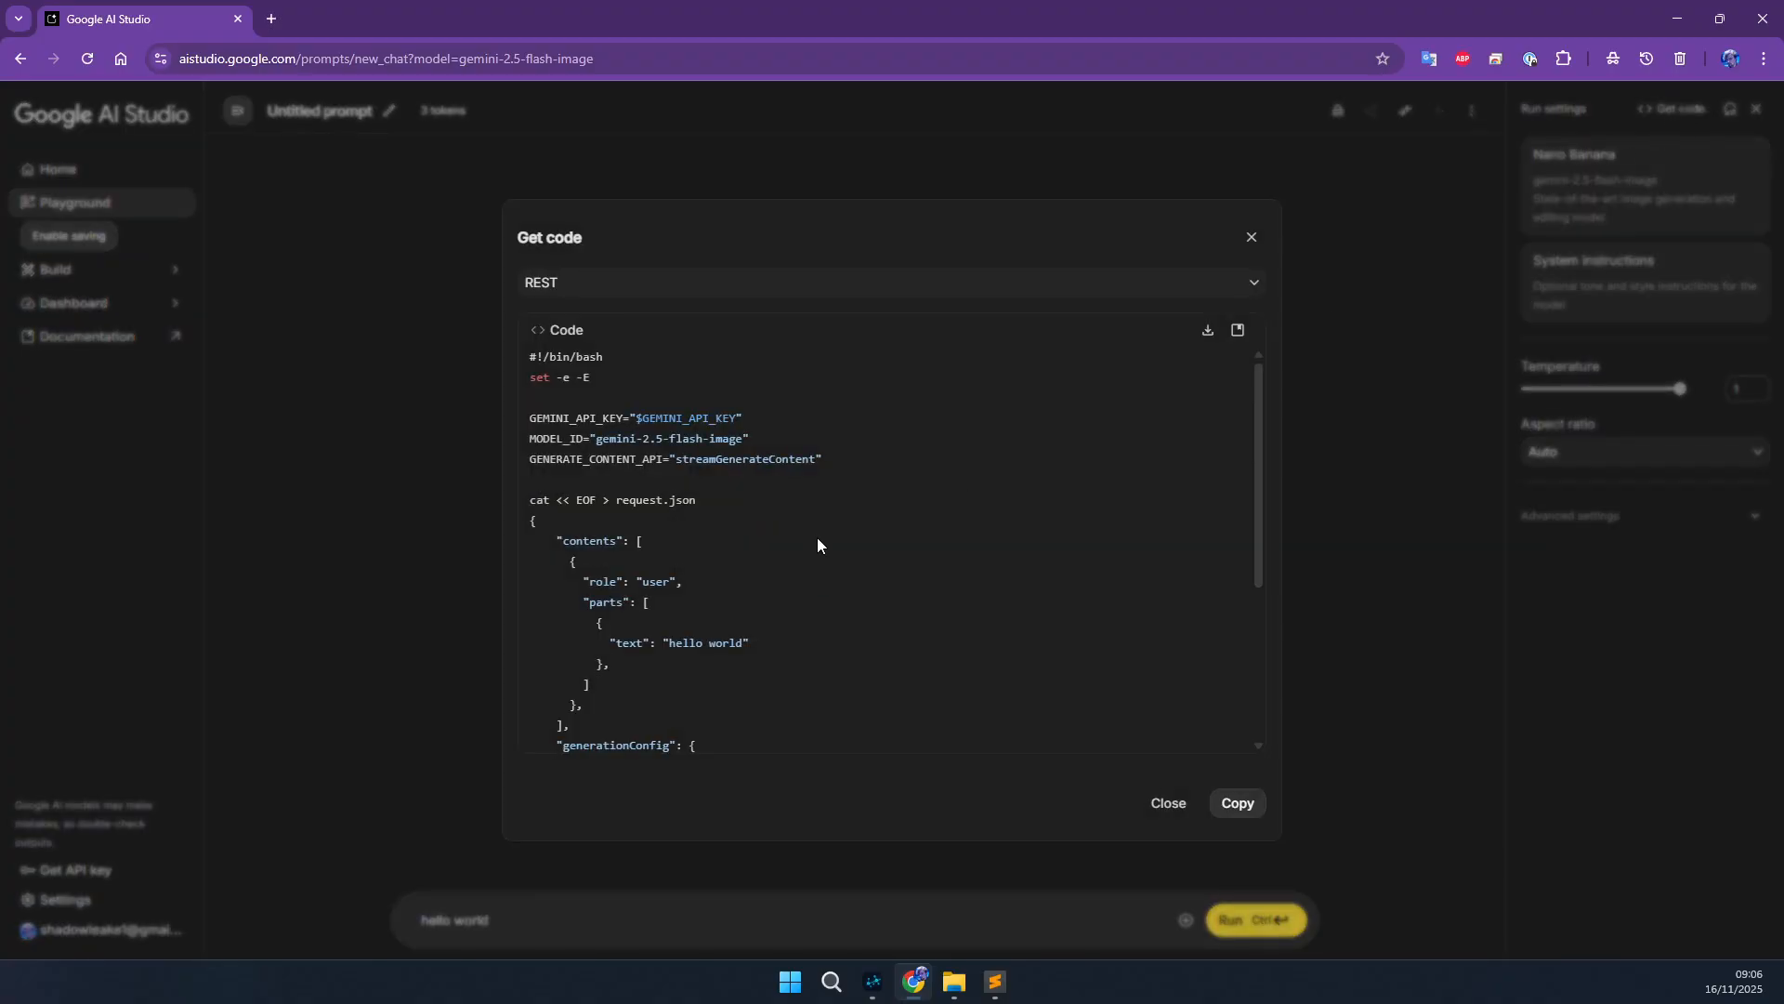
scroll(644, 588, down, 1)
drag(590, 509, 788, 558)
click(652, 565)
click(733, 610)
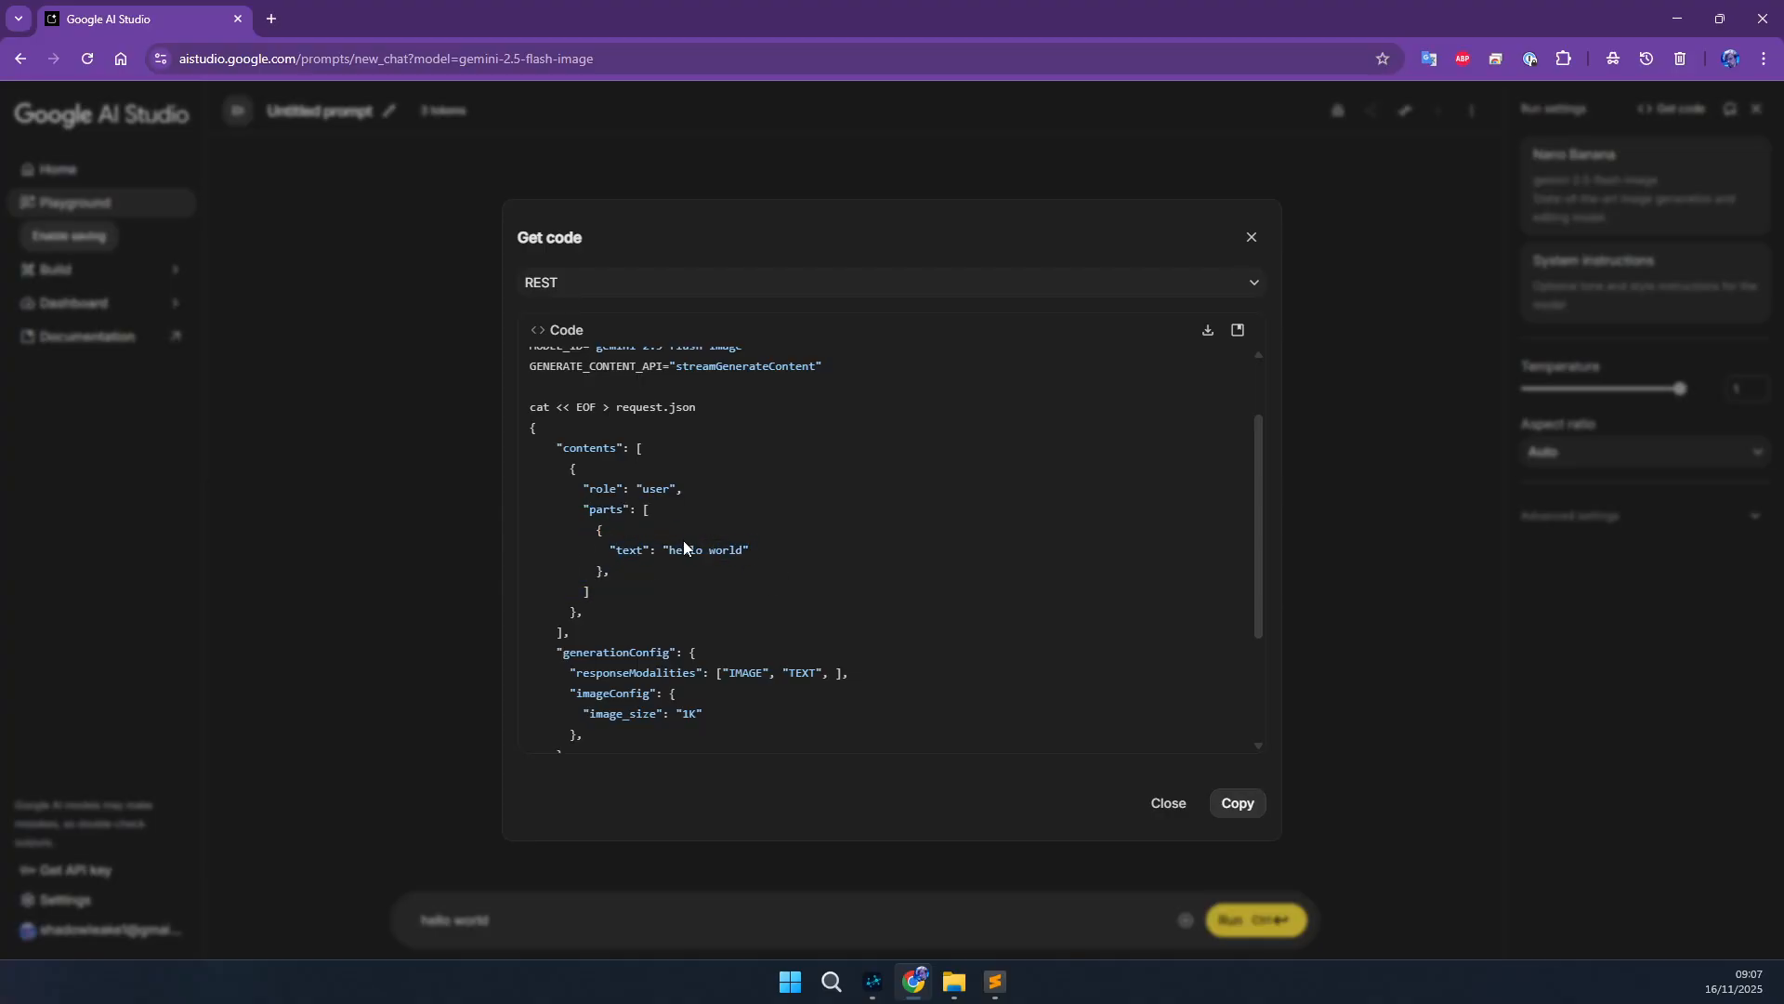
drag(663, 547, 766, 541)
- Copy the sample's complete JSON body into the HTTP Request node's Request Body in Project Succession, and move the node closer to the trigger
scroll(651, 595, down, 2)
click(552, 626)
drag(541, 602, 504, 433)
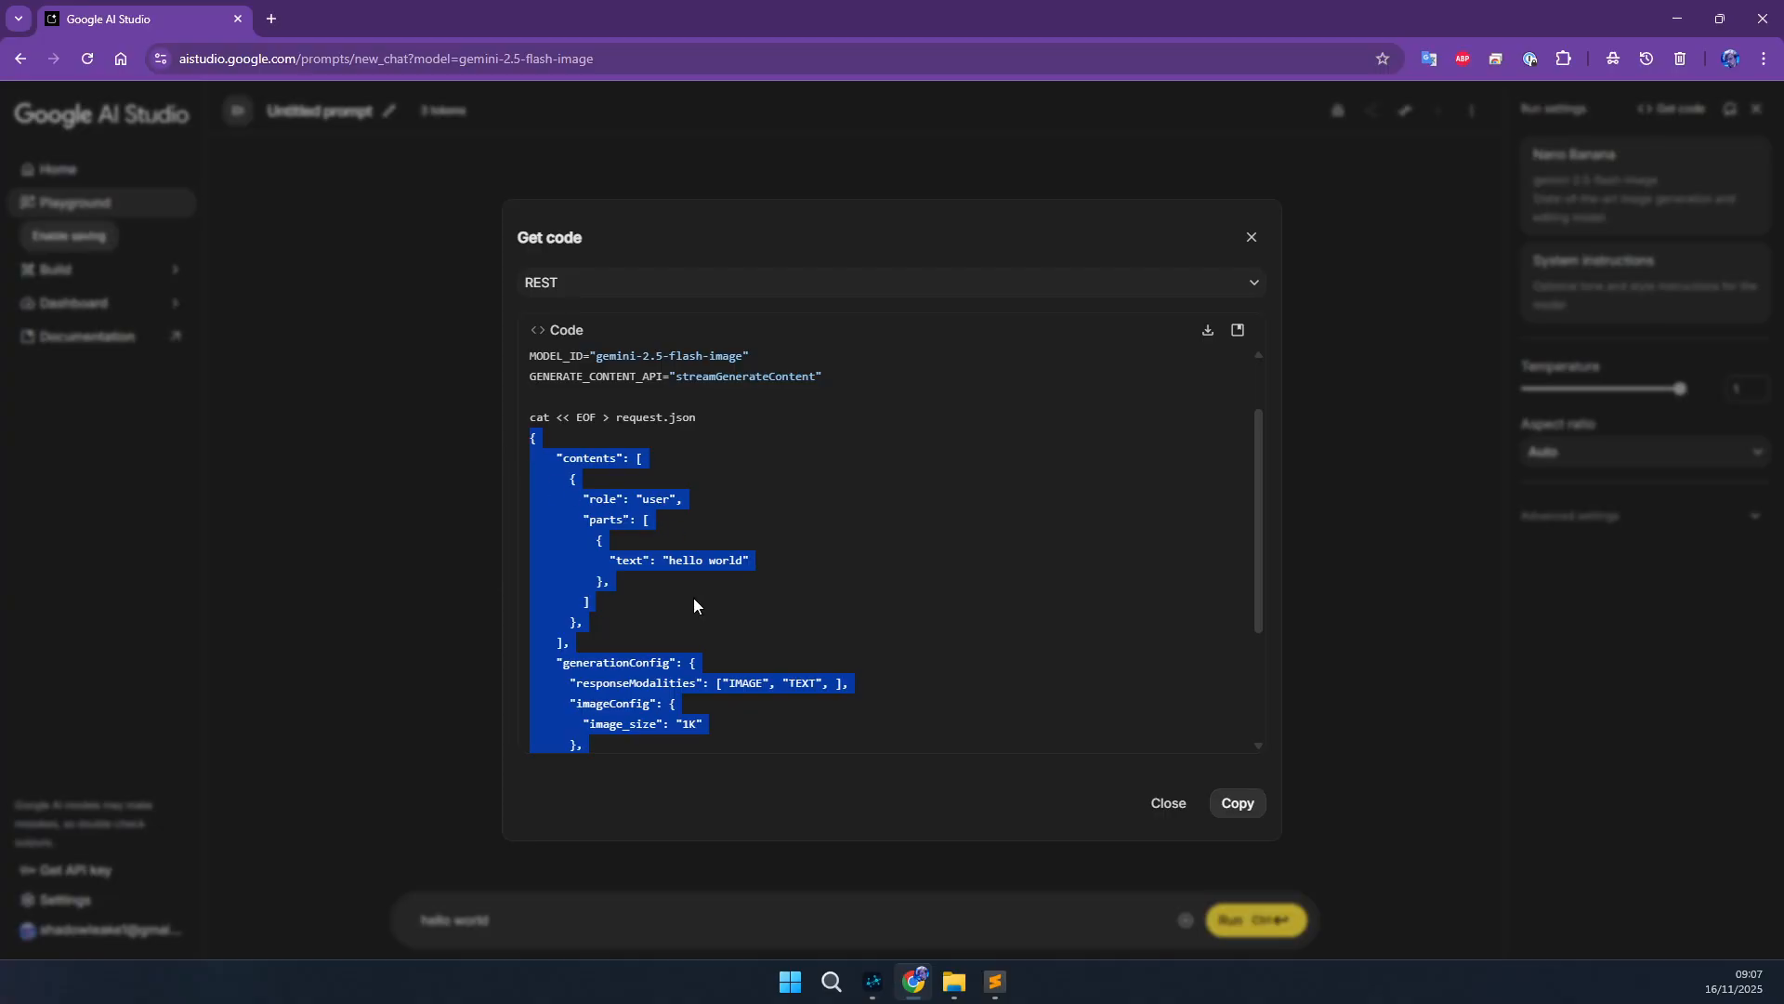
click(874, 982)
click(920, 775)
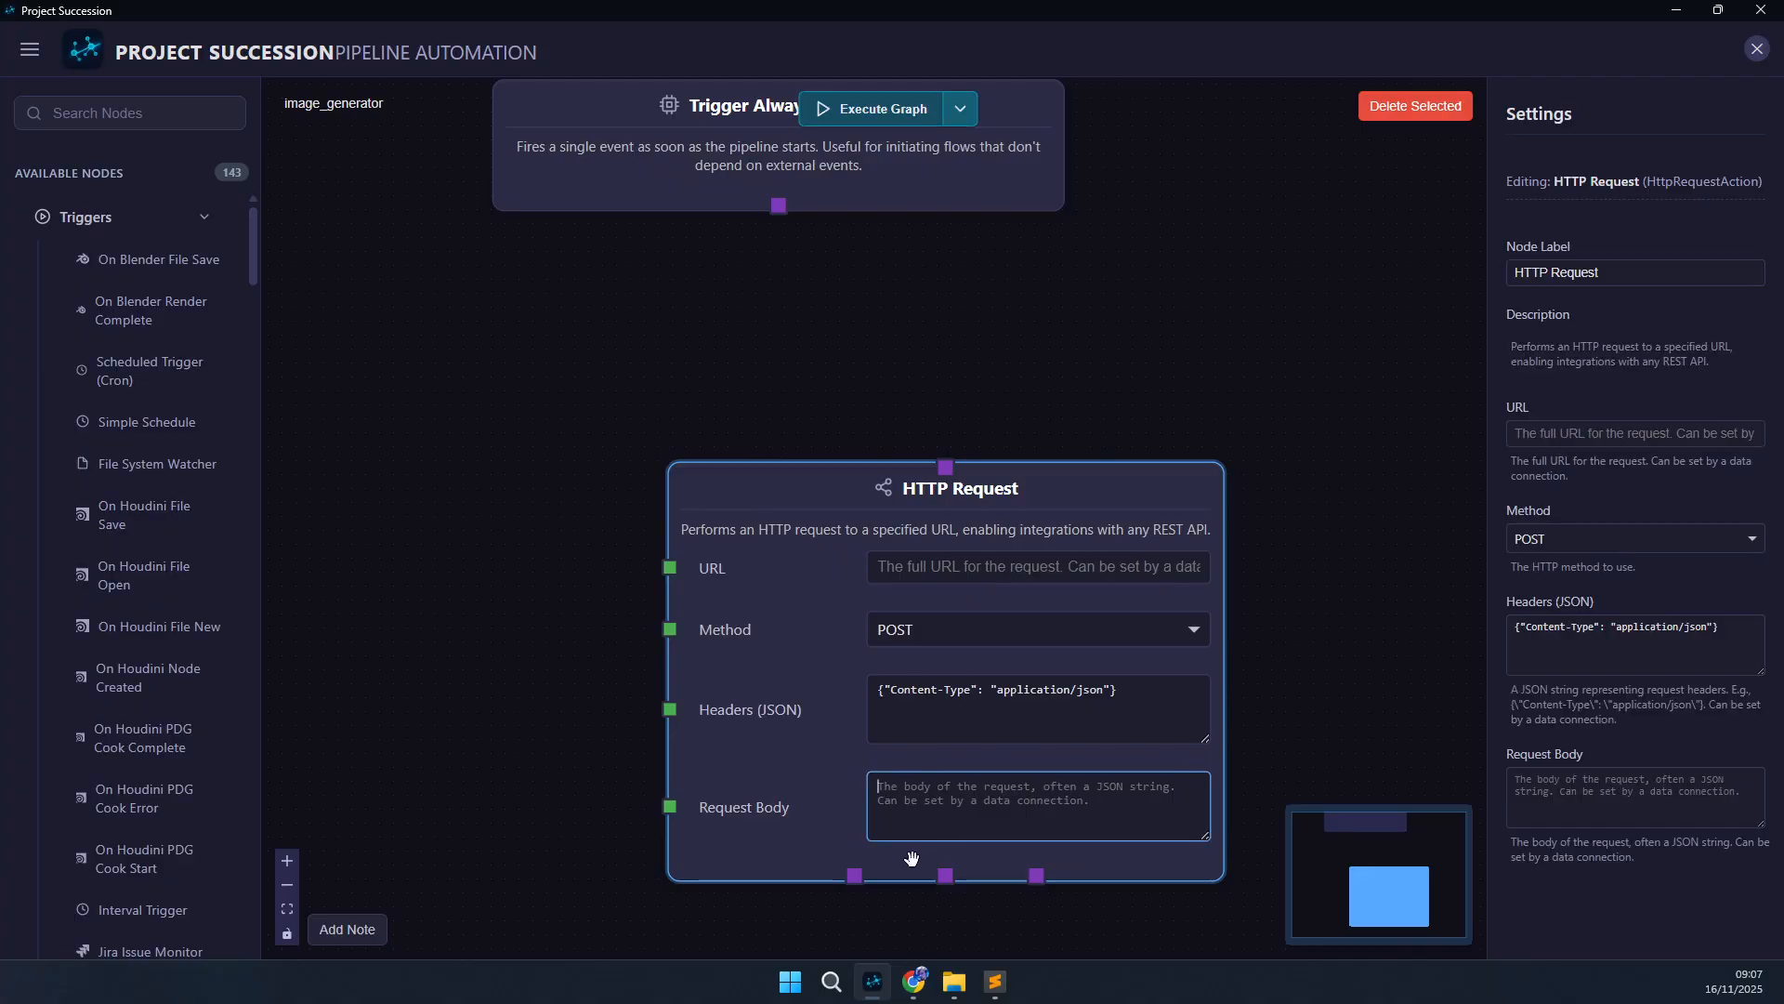
key(ctrl+v)
click(553, 777)
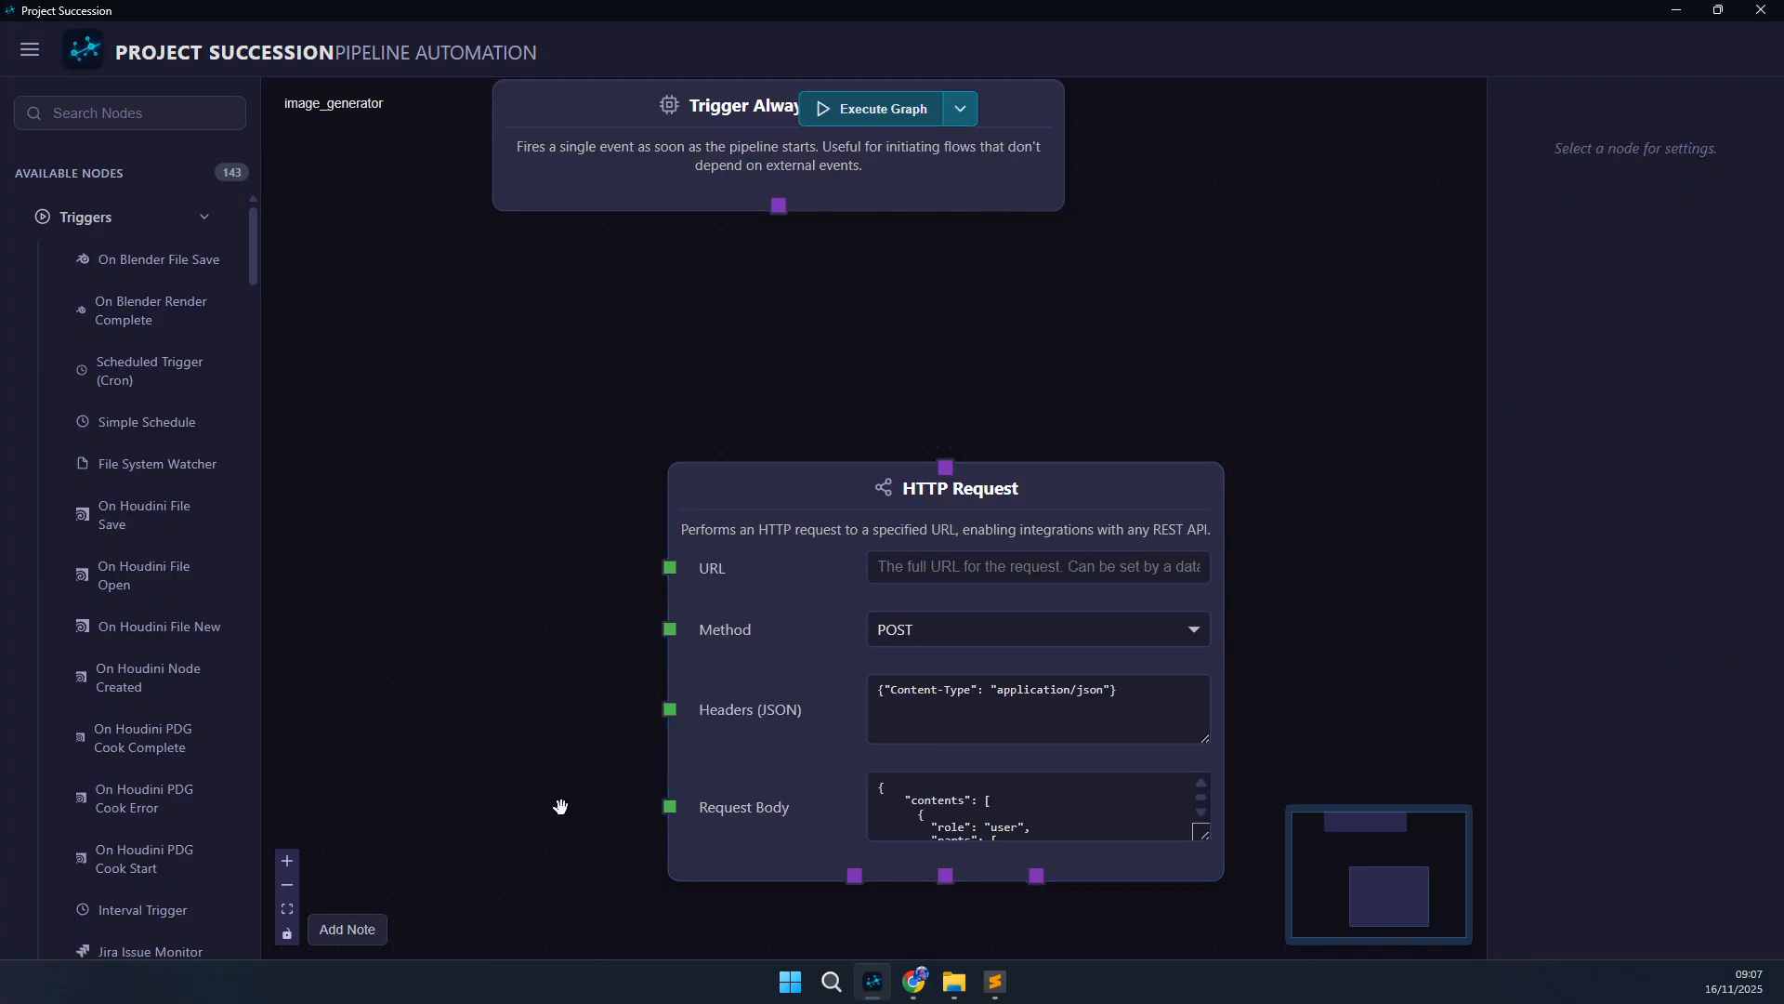
drag(733, 840, 610, 737)
scroll(925, 715, down, 3)
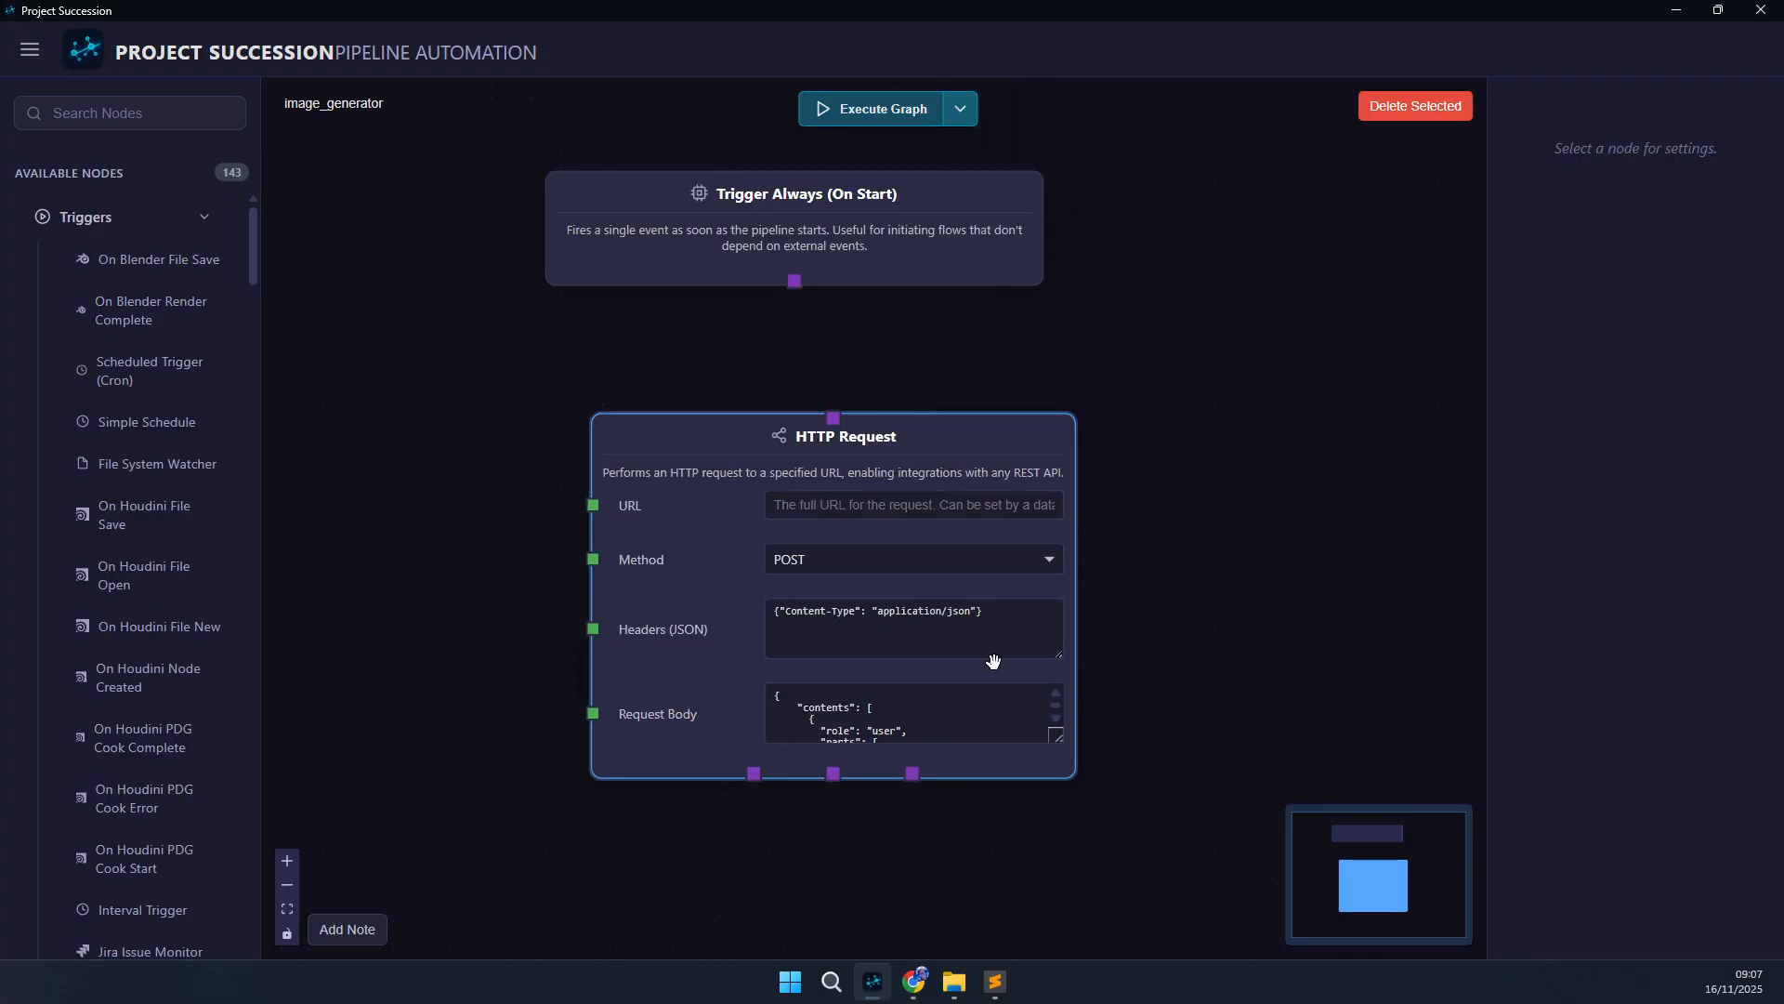
- Copy the quoted generativelanguage.googleapis.com endpoint from Google AI Studio's curl command into the HTTP Request node's URL in Project Succession, and move the node lower
click(885, 537)
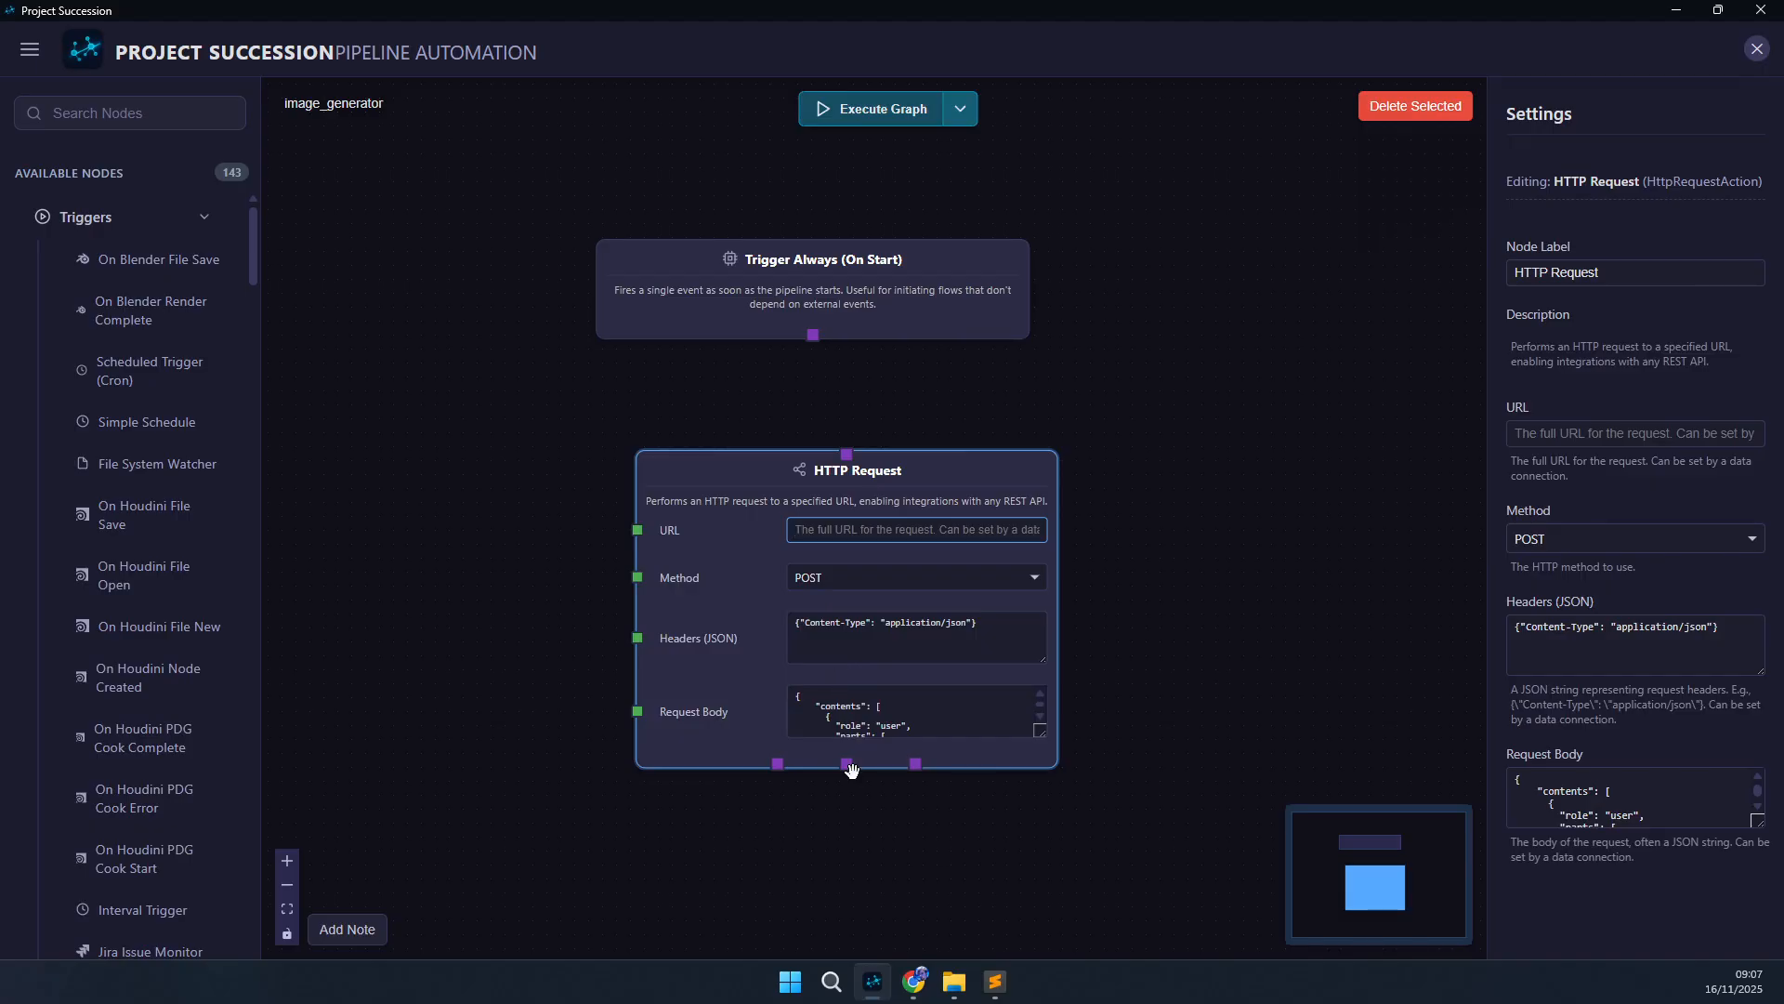
click(930, 991)
scroll(683, 469, down, 3)
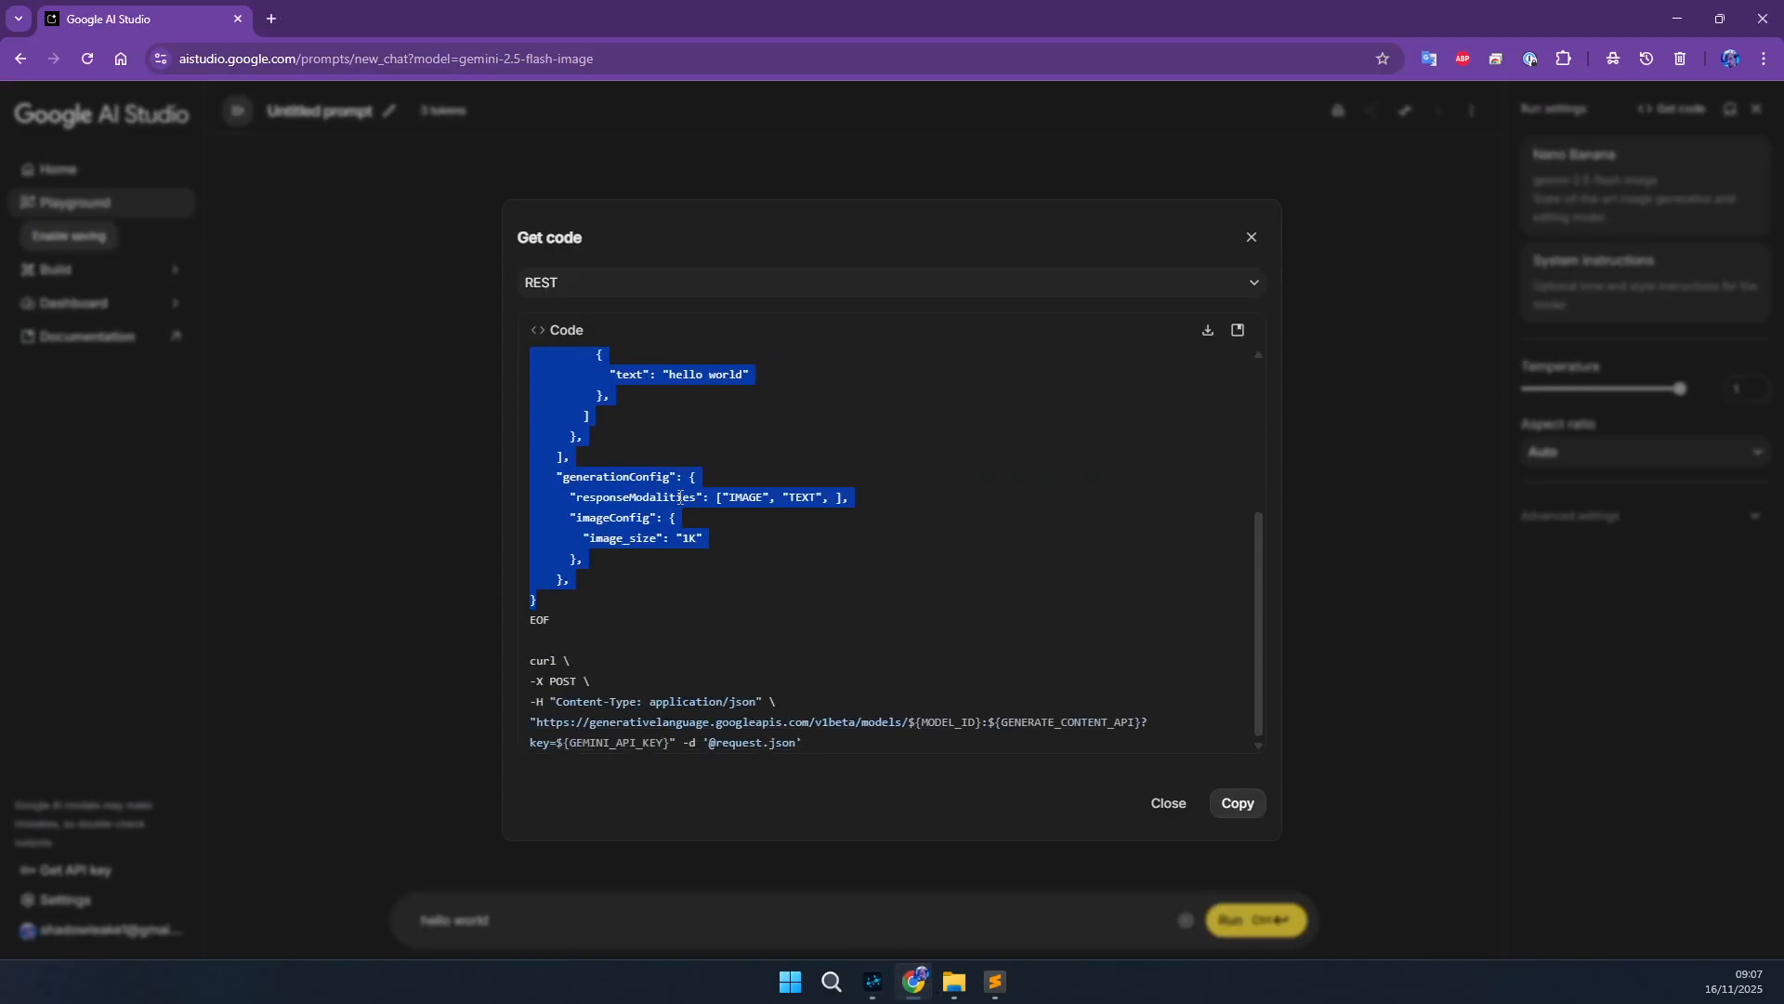
drag(536, 724, 677, 742)
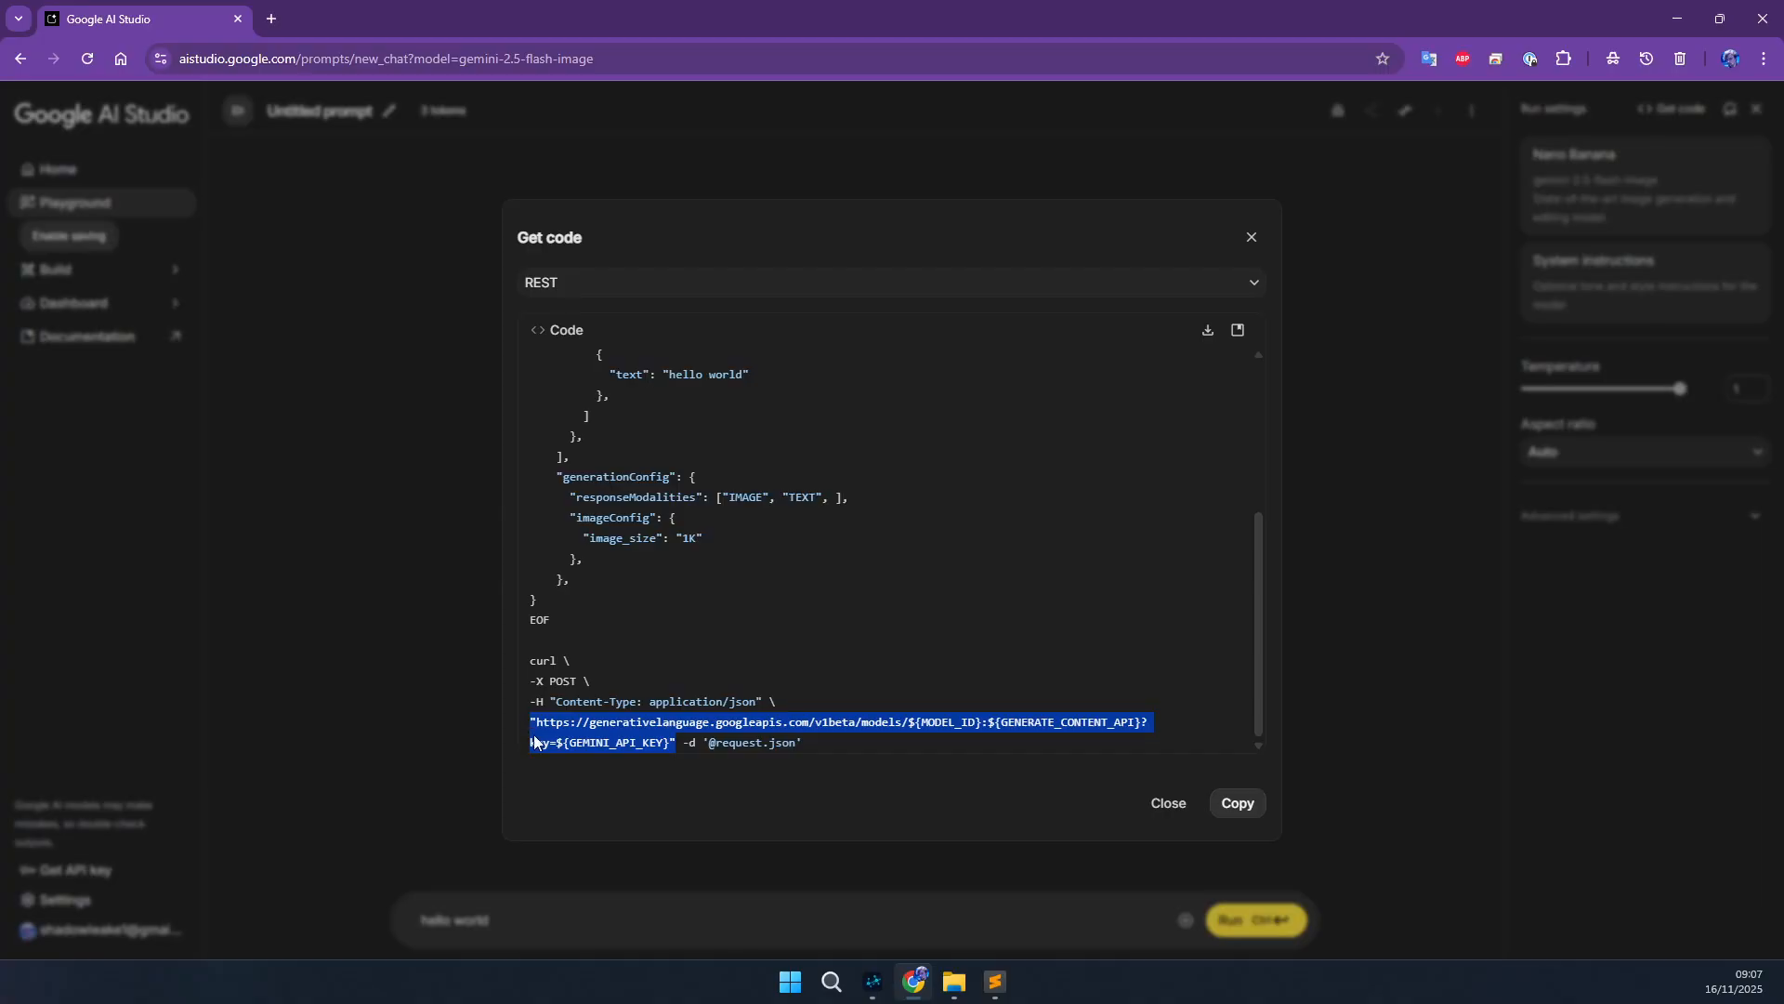
click(873, 982)
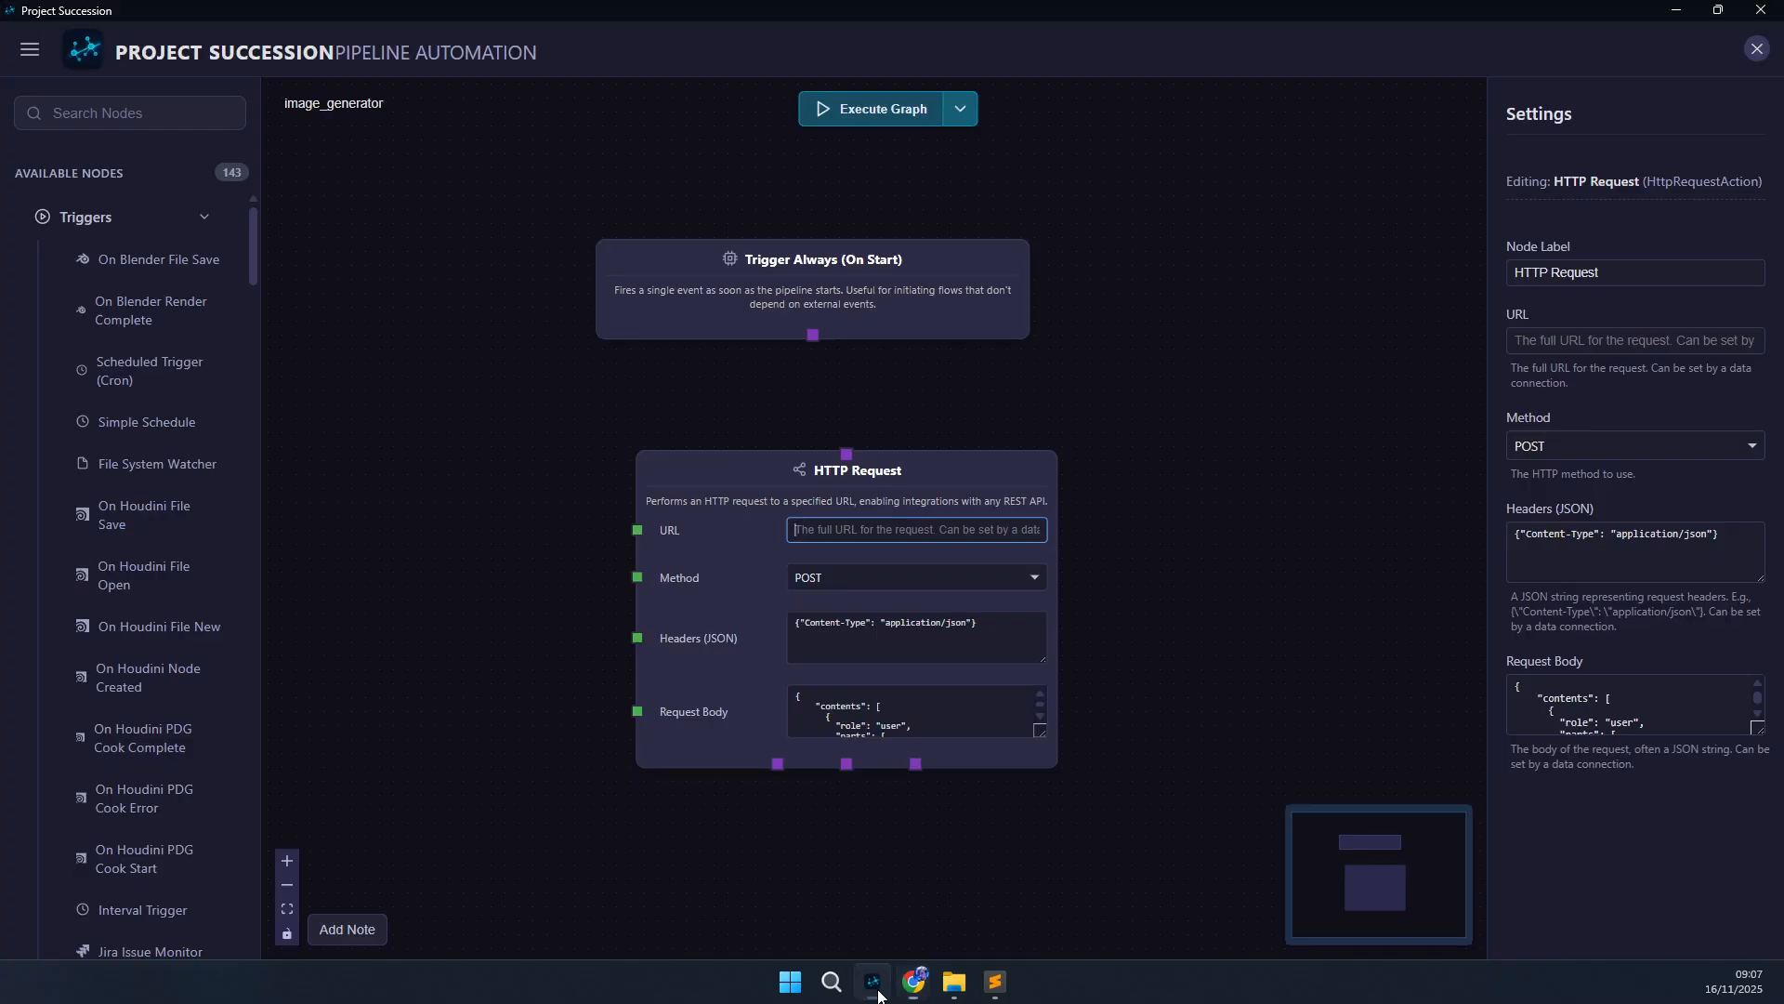
click(842, 528)
key(ctrl+v)
click(1187, 443)
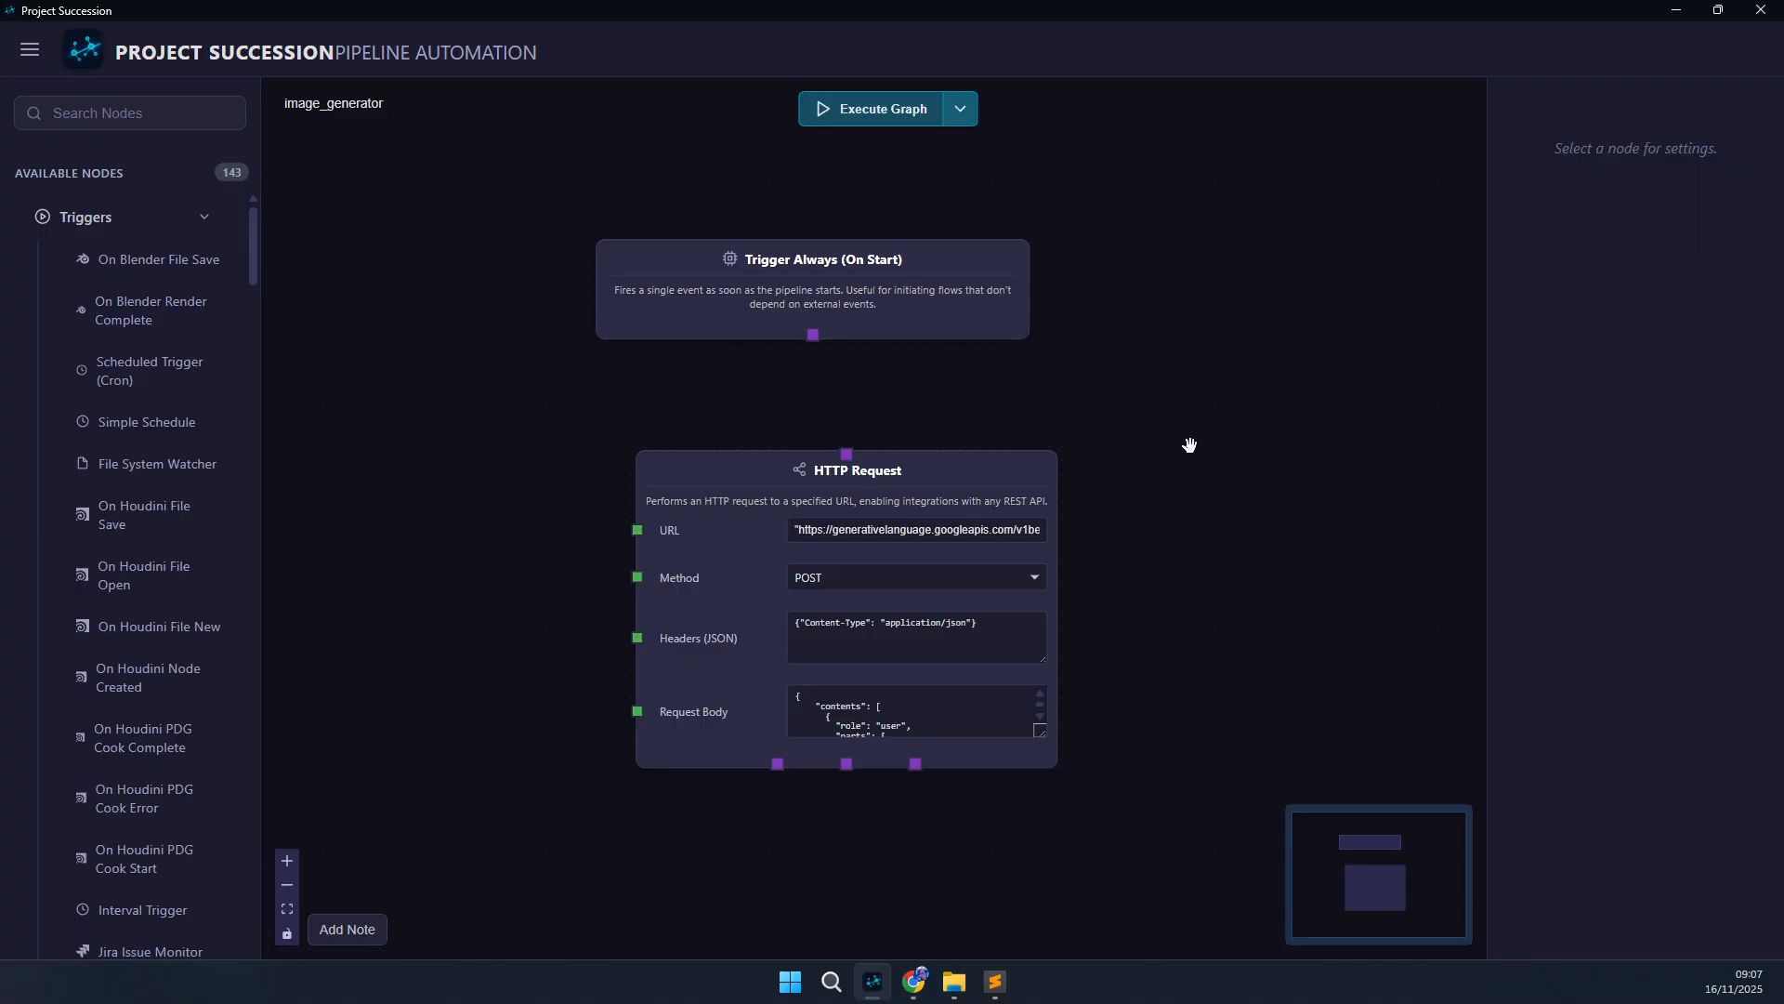
drag(930, 675, 903, 768)
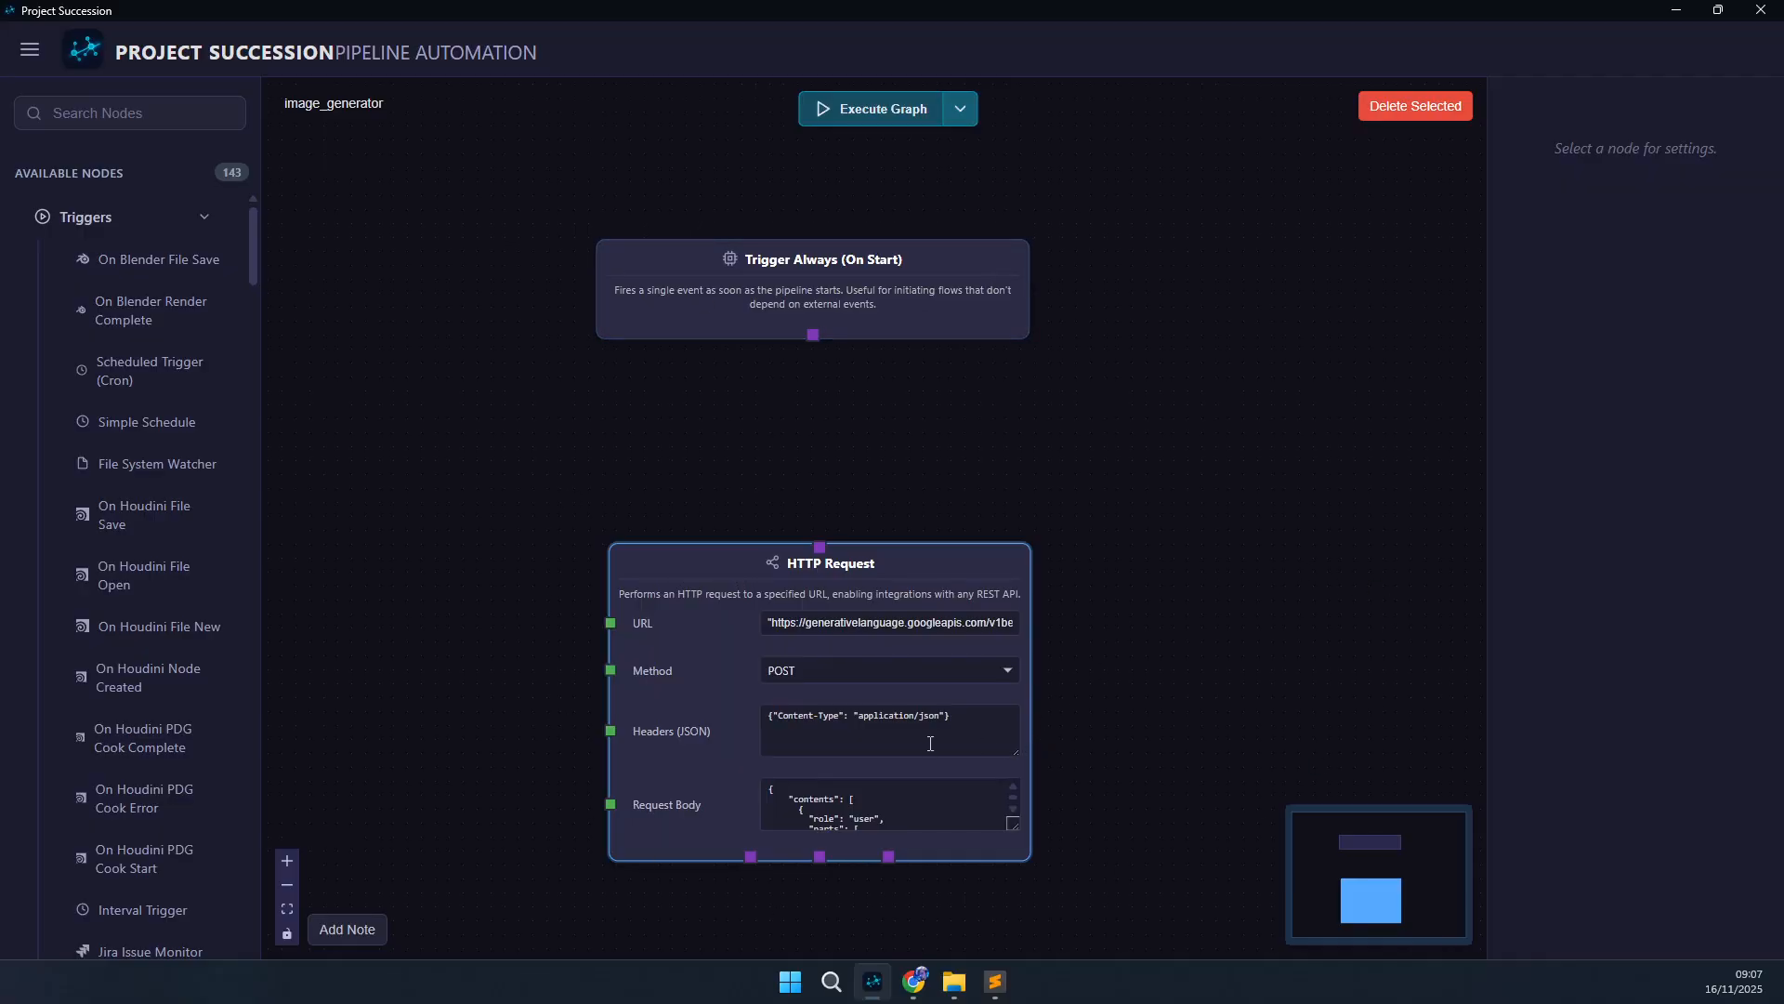
scroll(998, 730, up, 3)
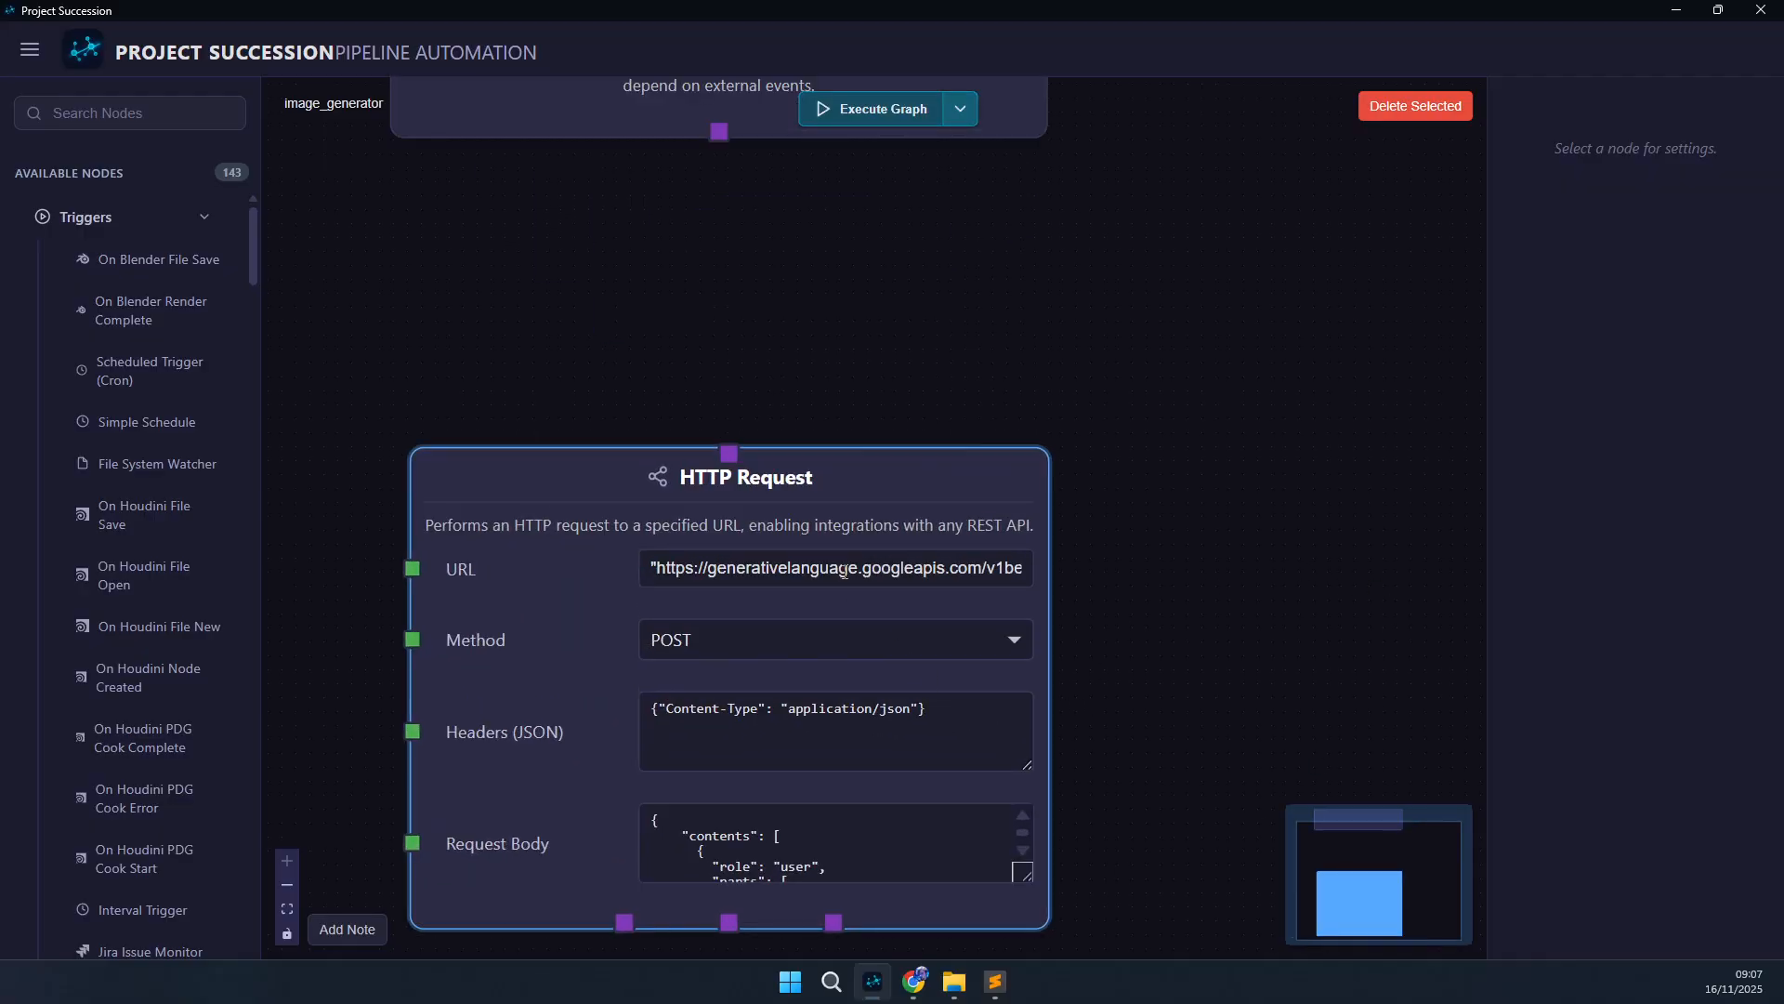
- Switch to Google AI Studio and examine how the MODEL_ID, GENERATE_CONTENT_API and GEMINI_API_KEY variables are defined and used in the endpoint URL
click(915, 981)
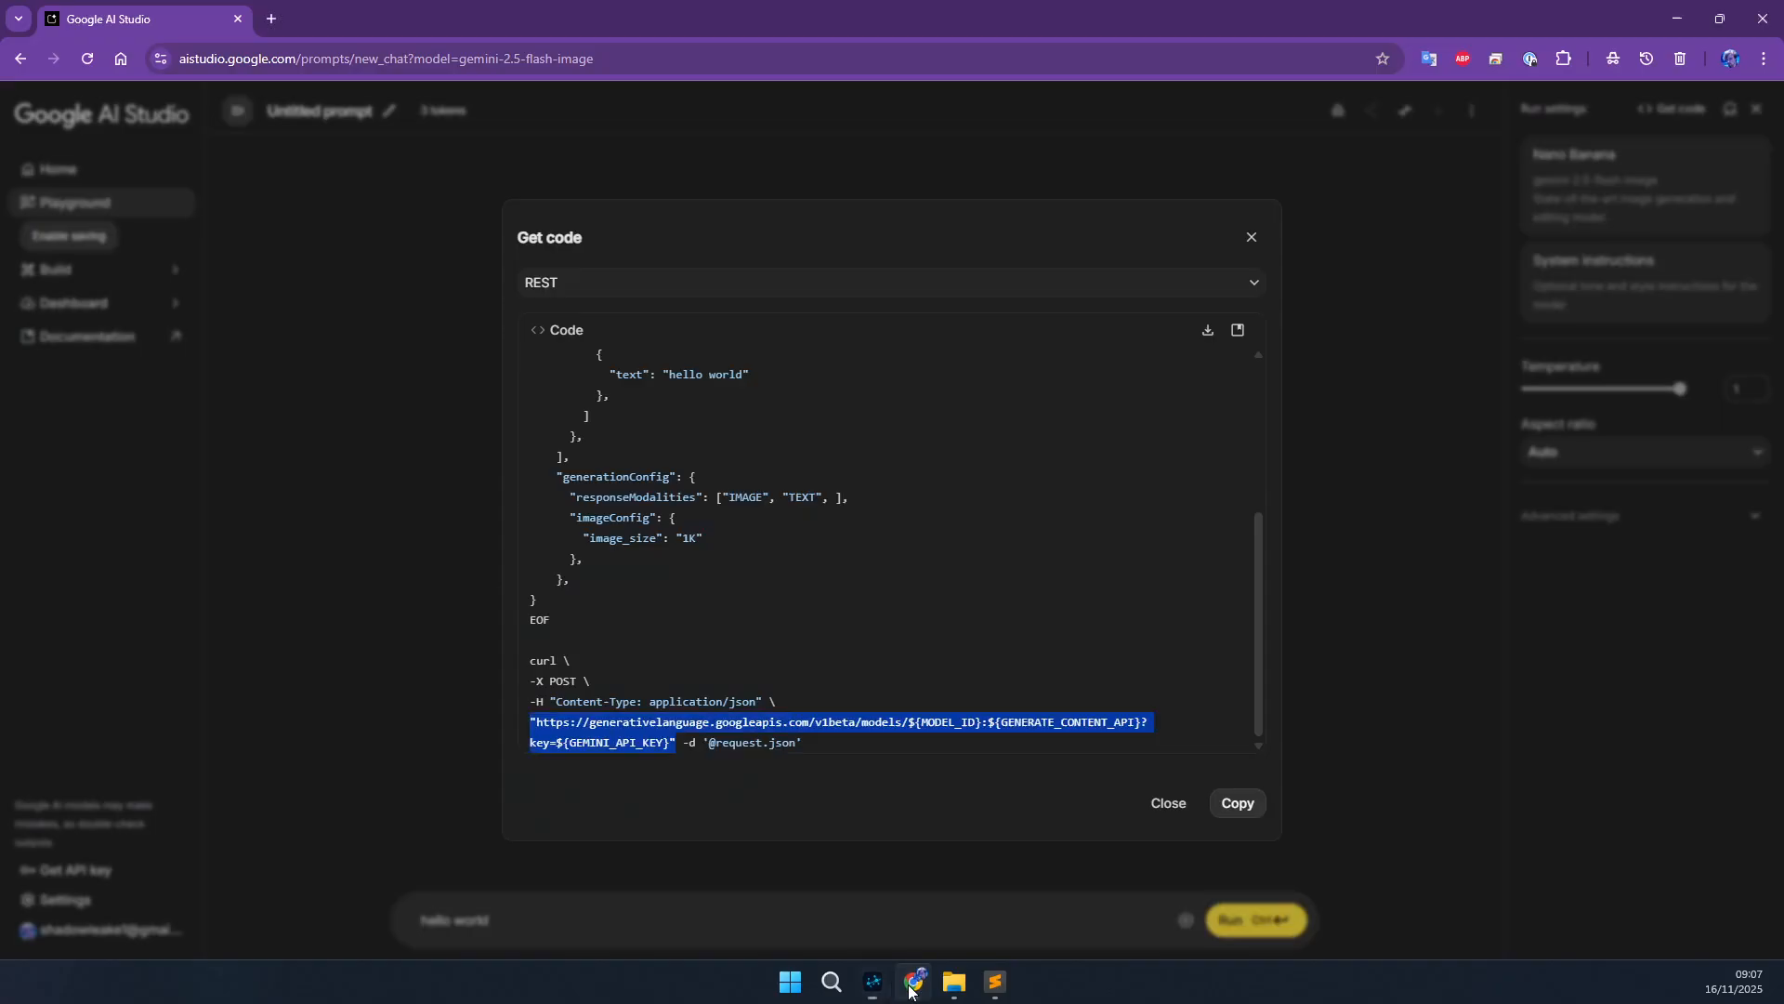
scroll(745, 555, up, 3)
scroll(746, 563, up, 2)
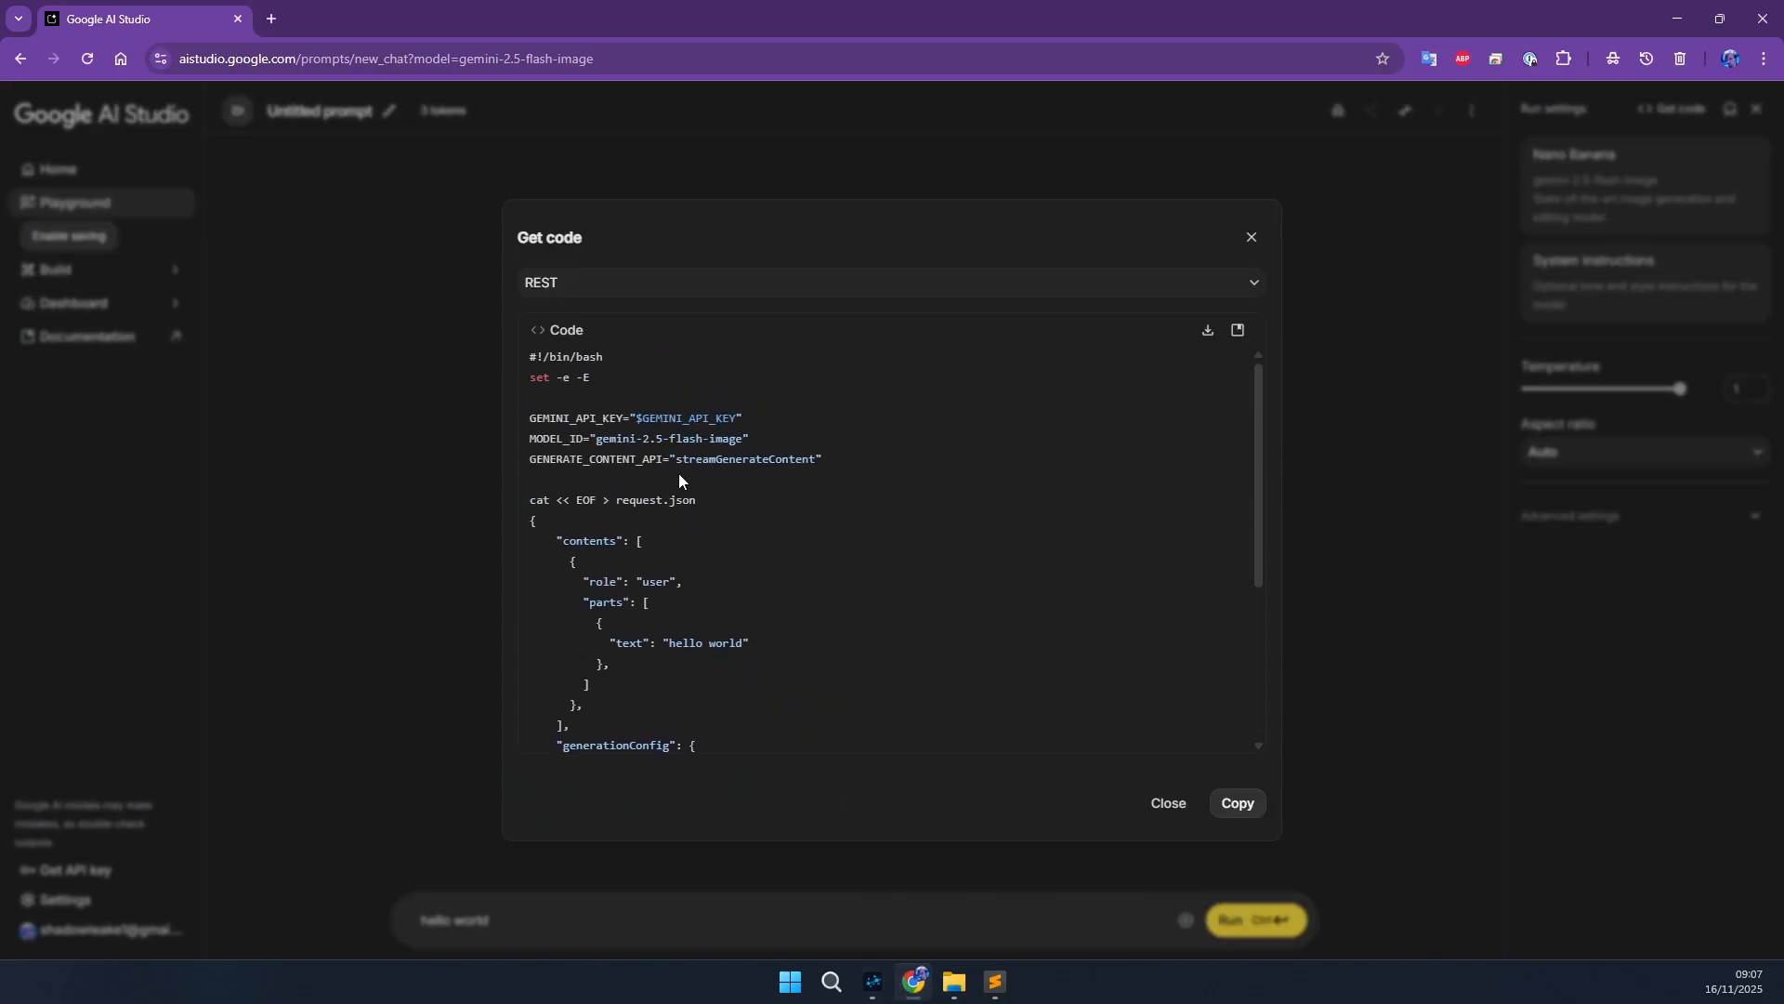
drag(559, 417, 794, 482)
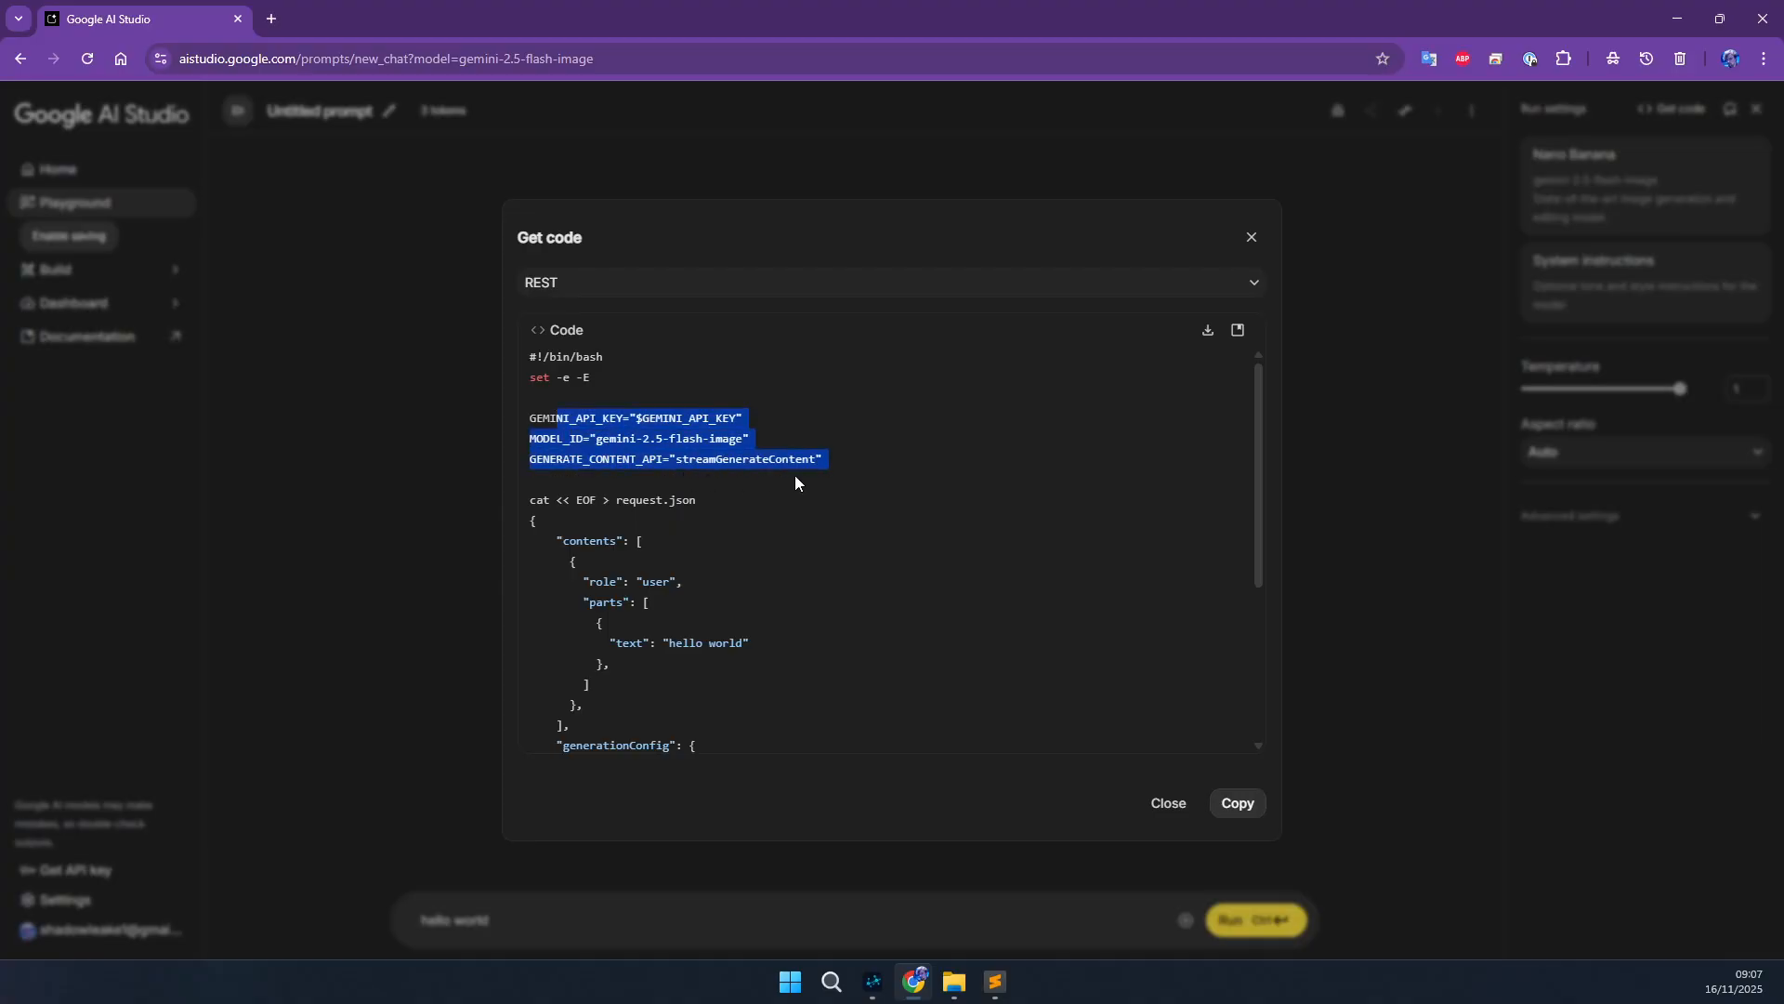
click(805, 567)
scroll(794, 560, down, 2)
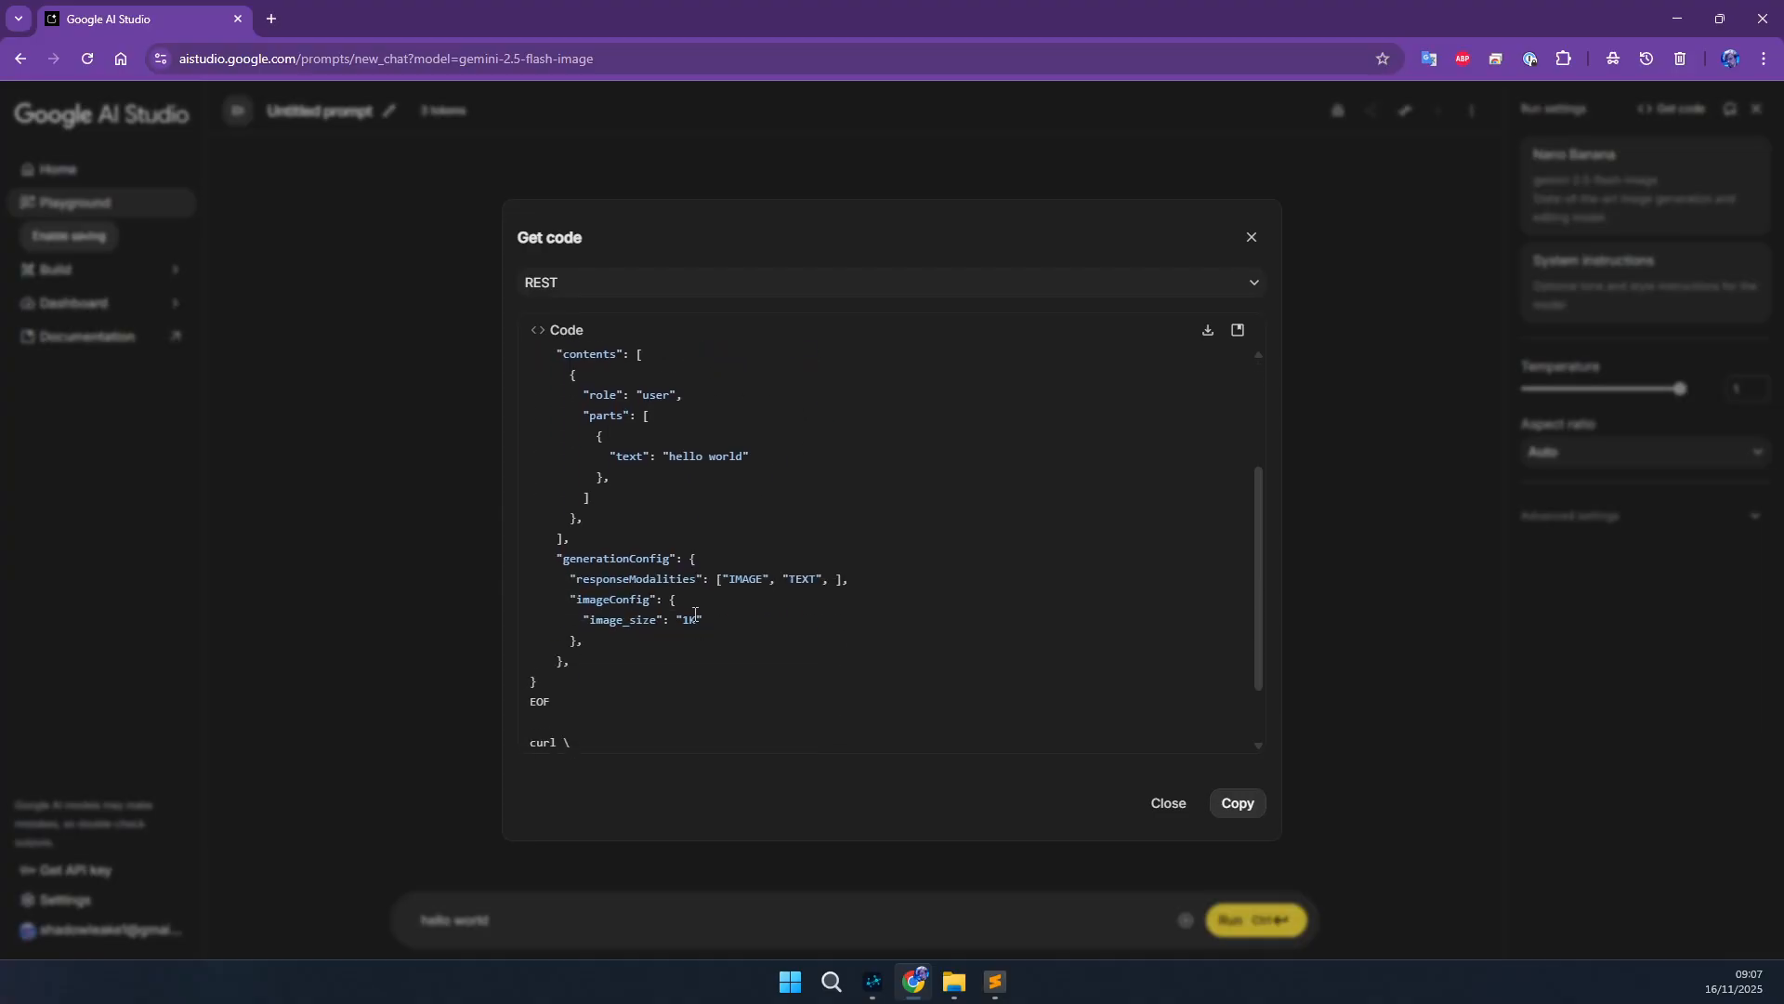
scroll(695, 615, down, 1)
drag(911, 728, 1083, 725)
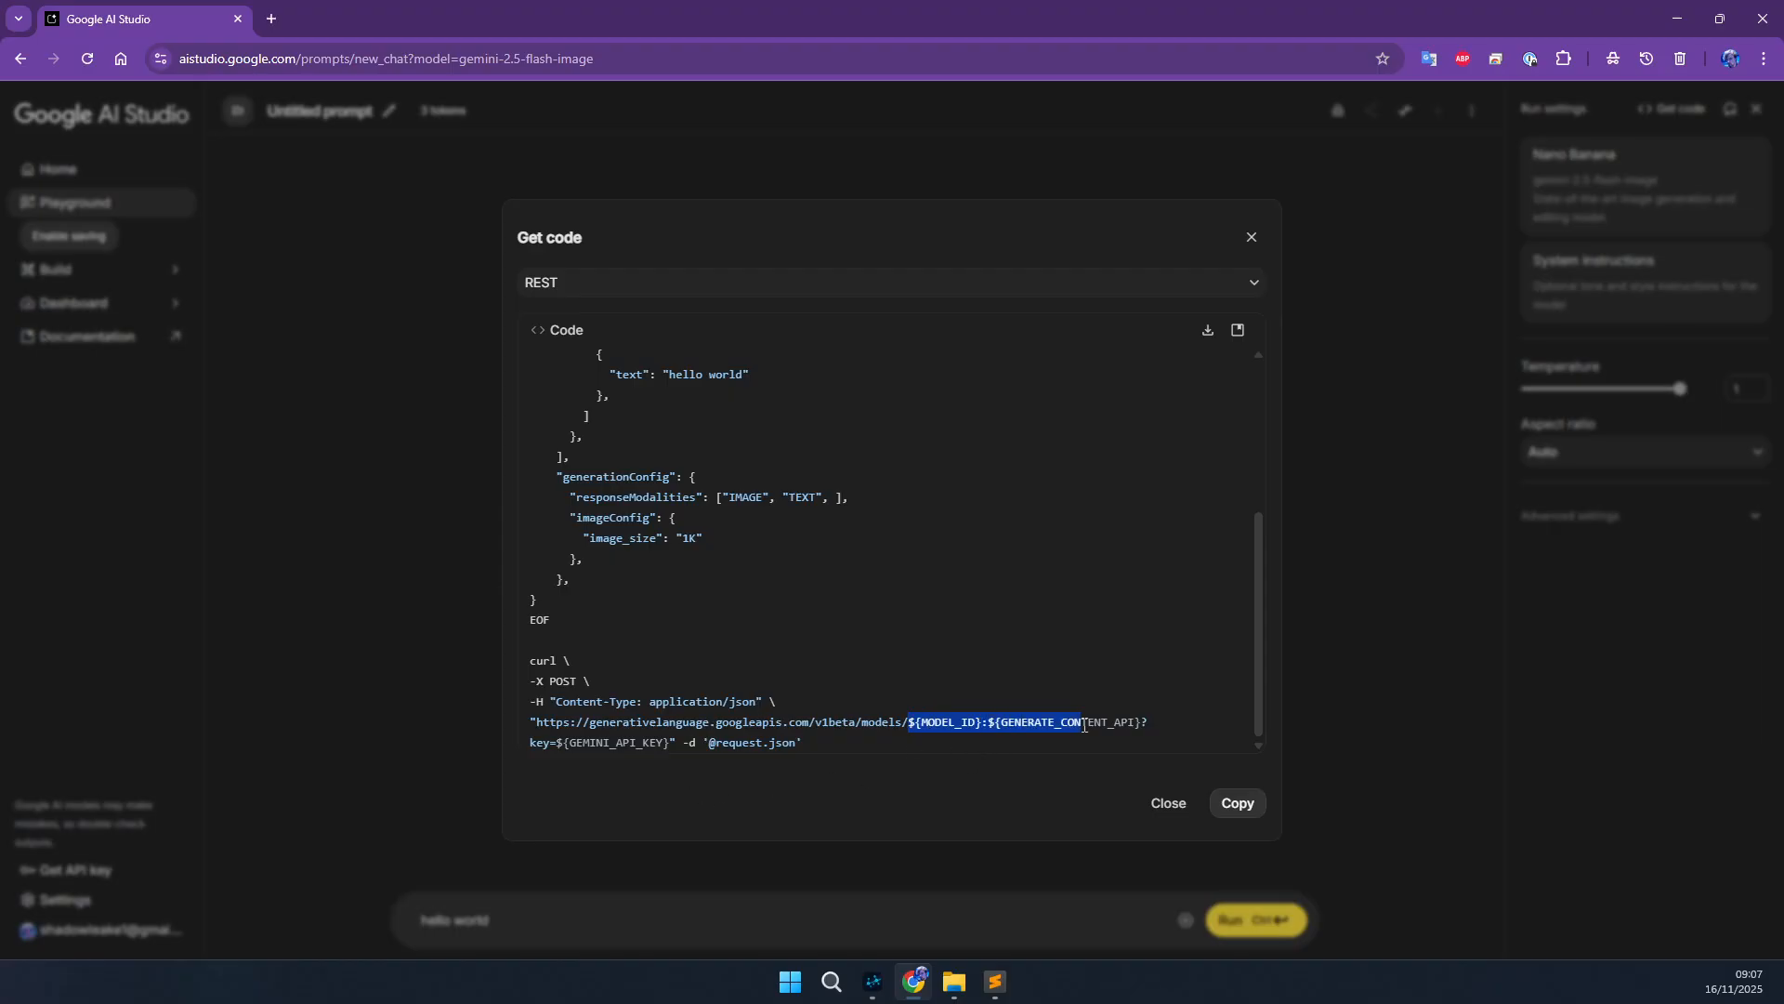
drag(570, 747, 630, 745)
click(786, 687)
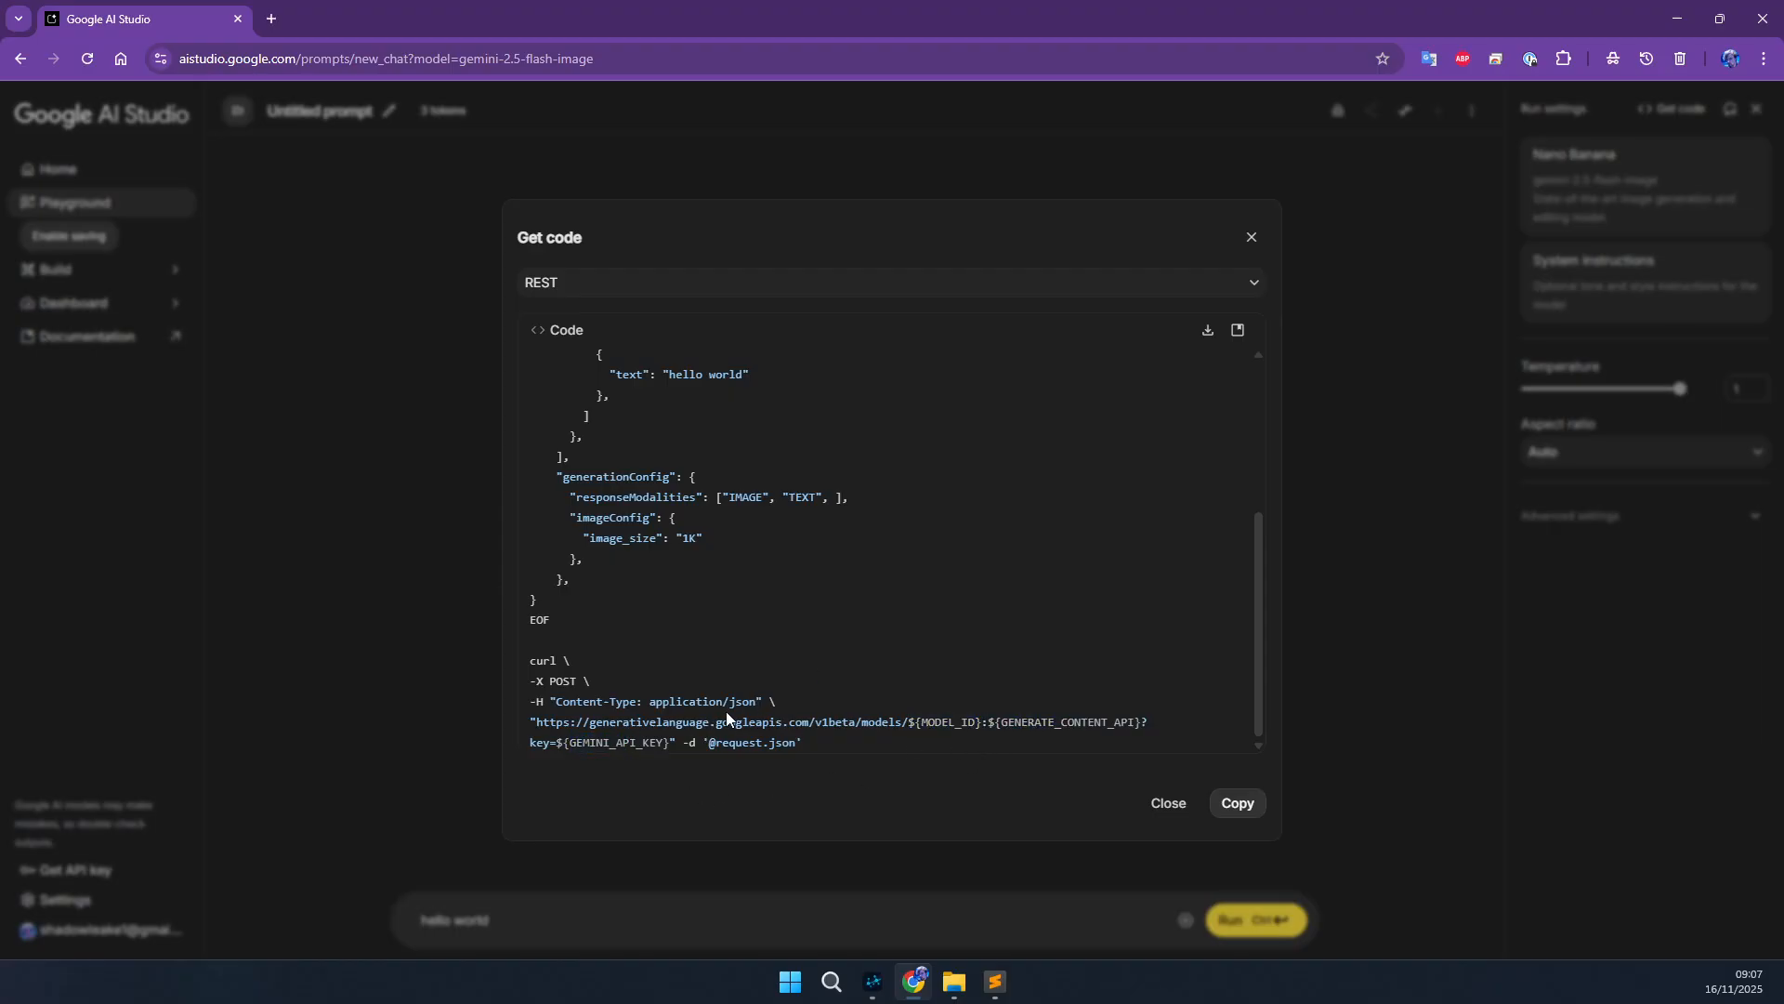
scroll(714, 703, up, 2)
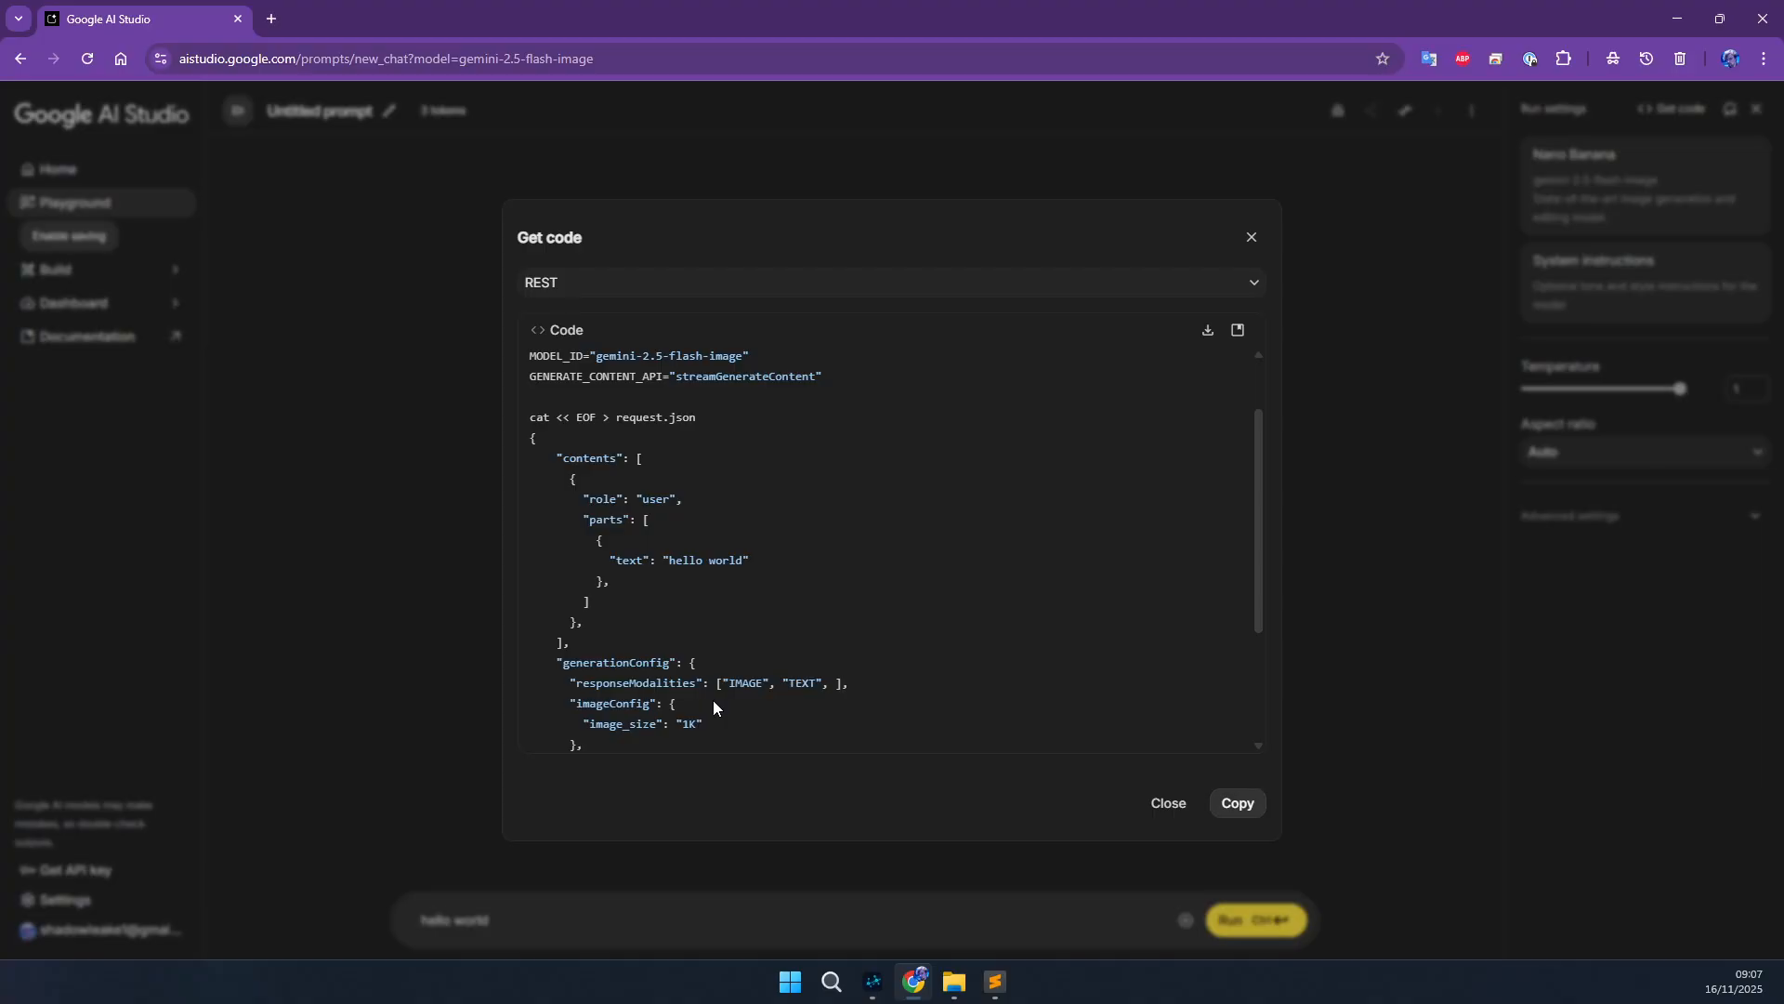
scroll(714, 707, up, 1)
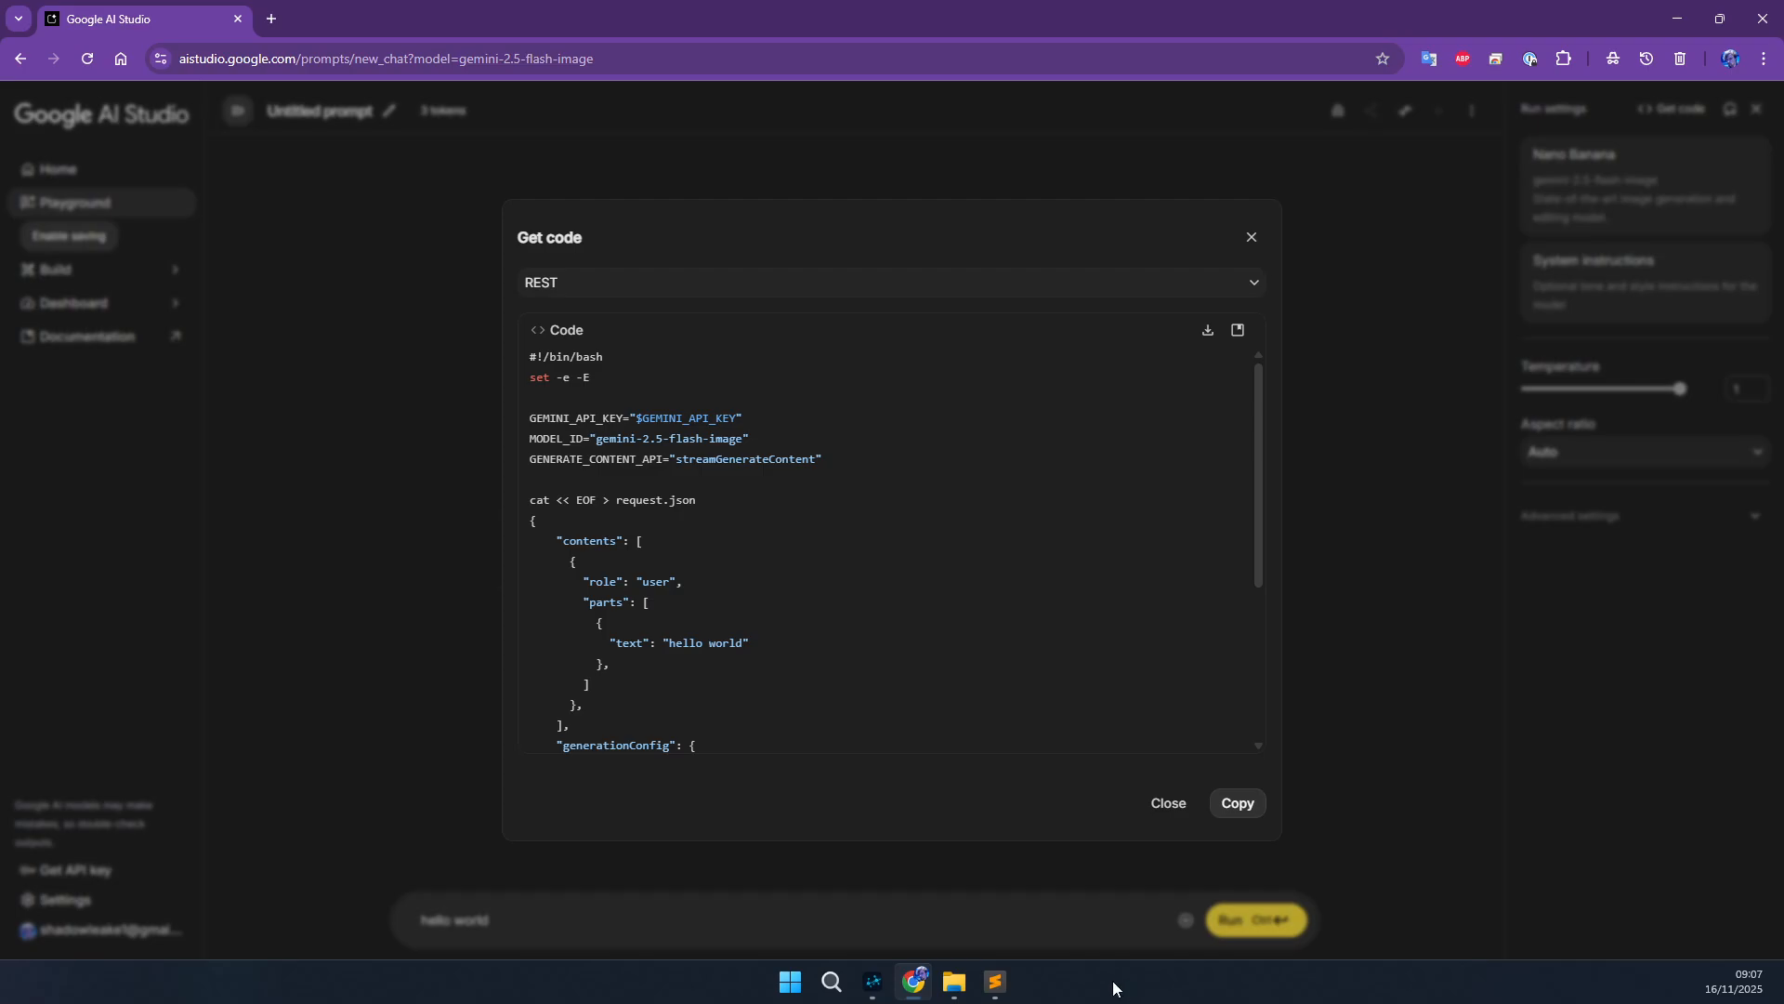
mouse_move(879, 981)
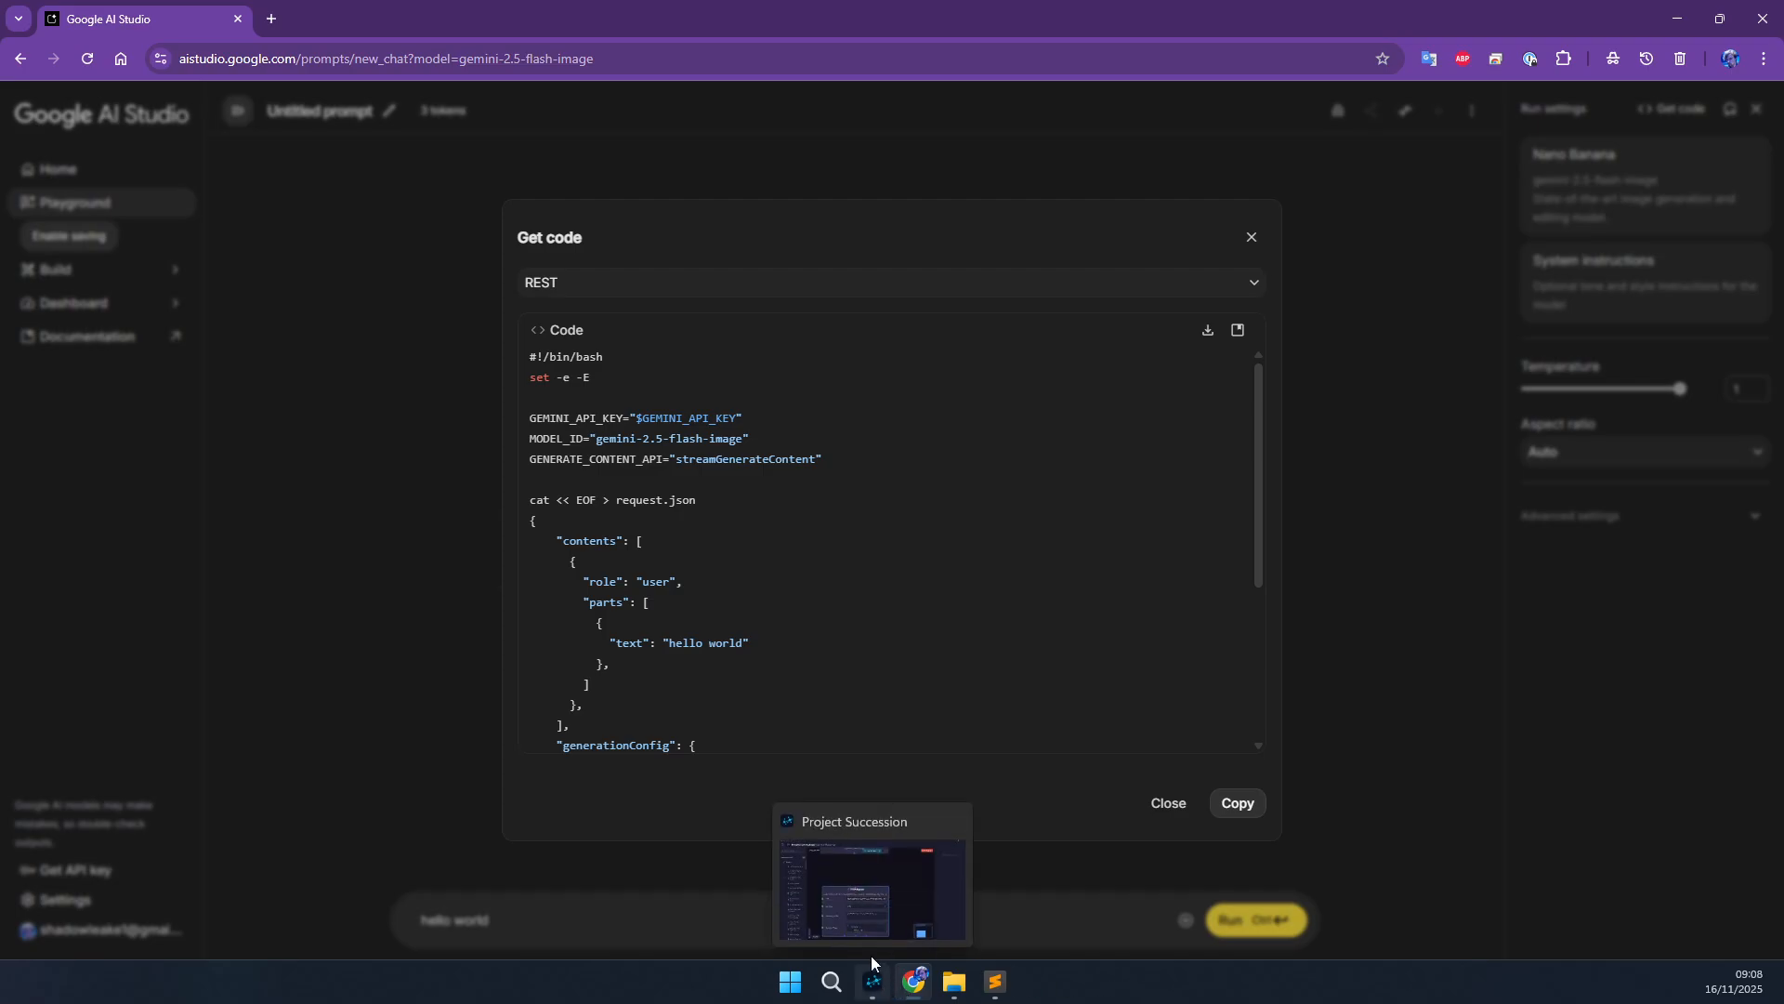
- Examine the request body in Google AI Studio's REST sample, focusing on the "TEXT" response modality and the "text" prompt entry
drag(642, 401, 650, 438)
click(784, 538)
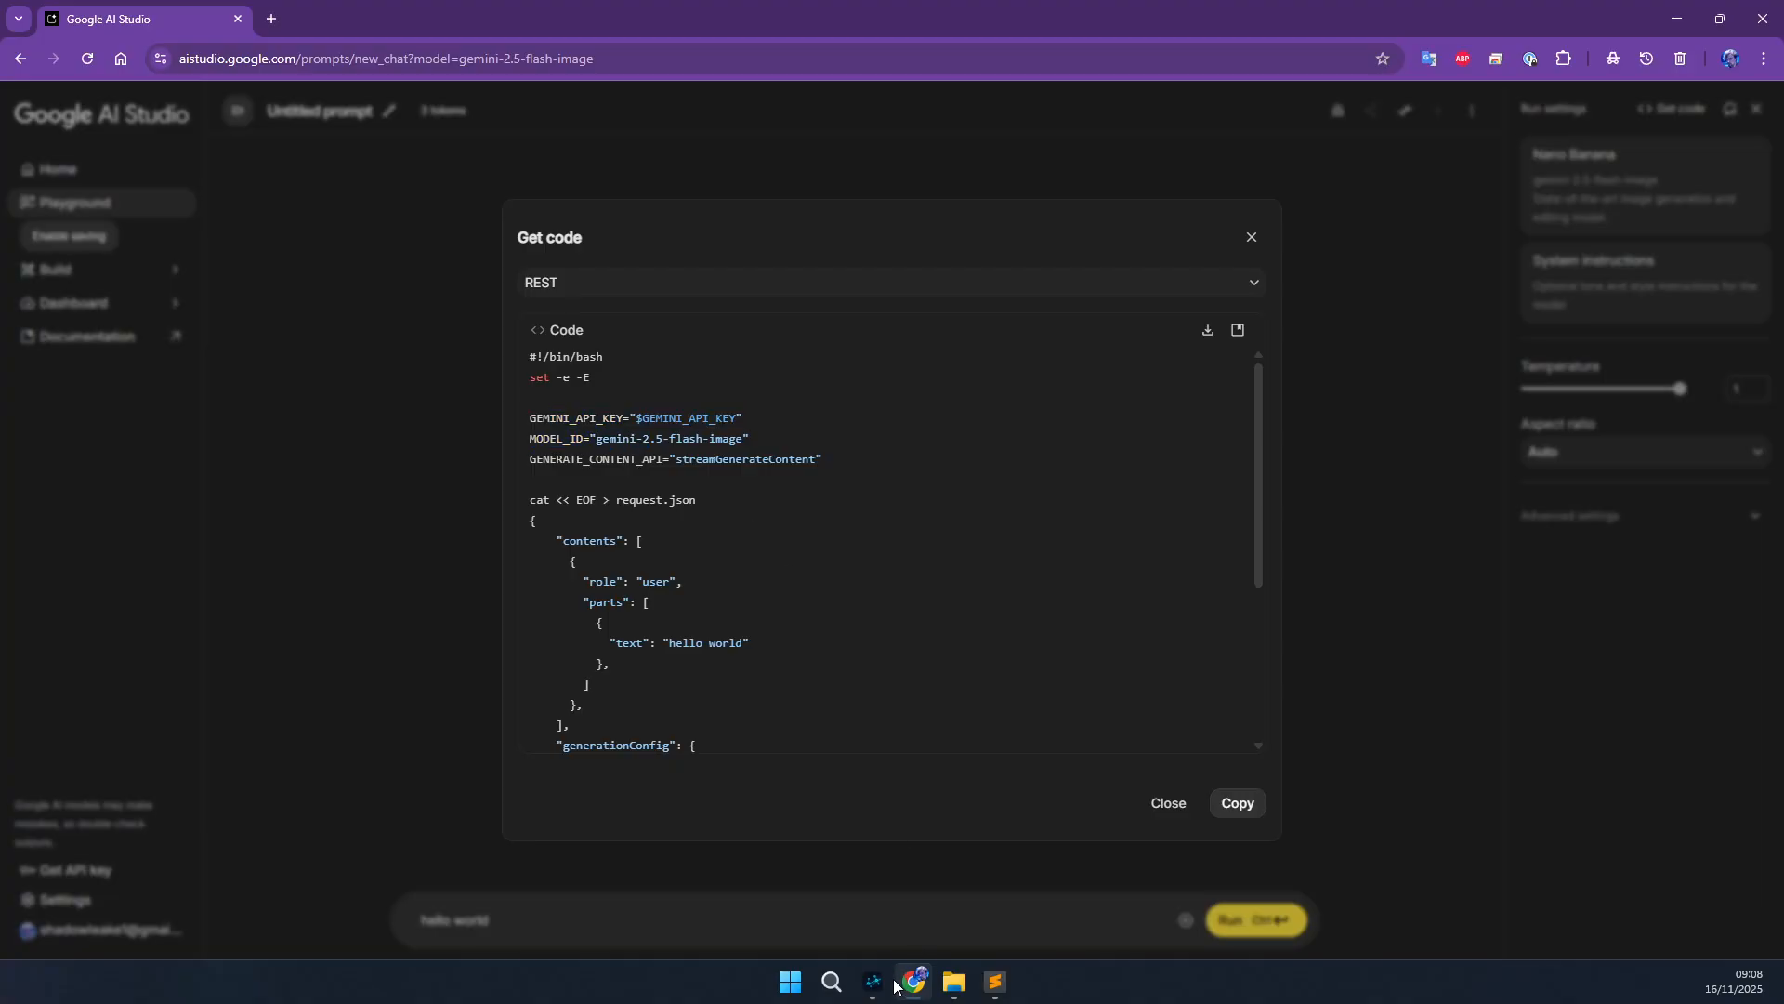
scroll(795, 542, down, 3)
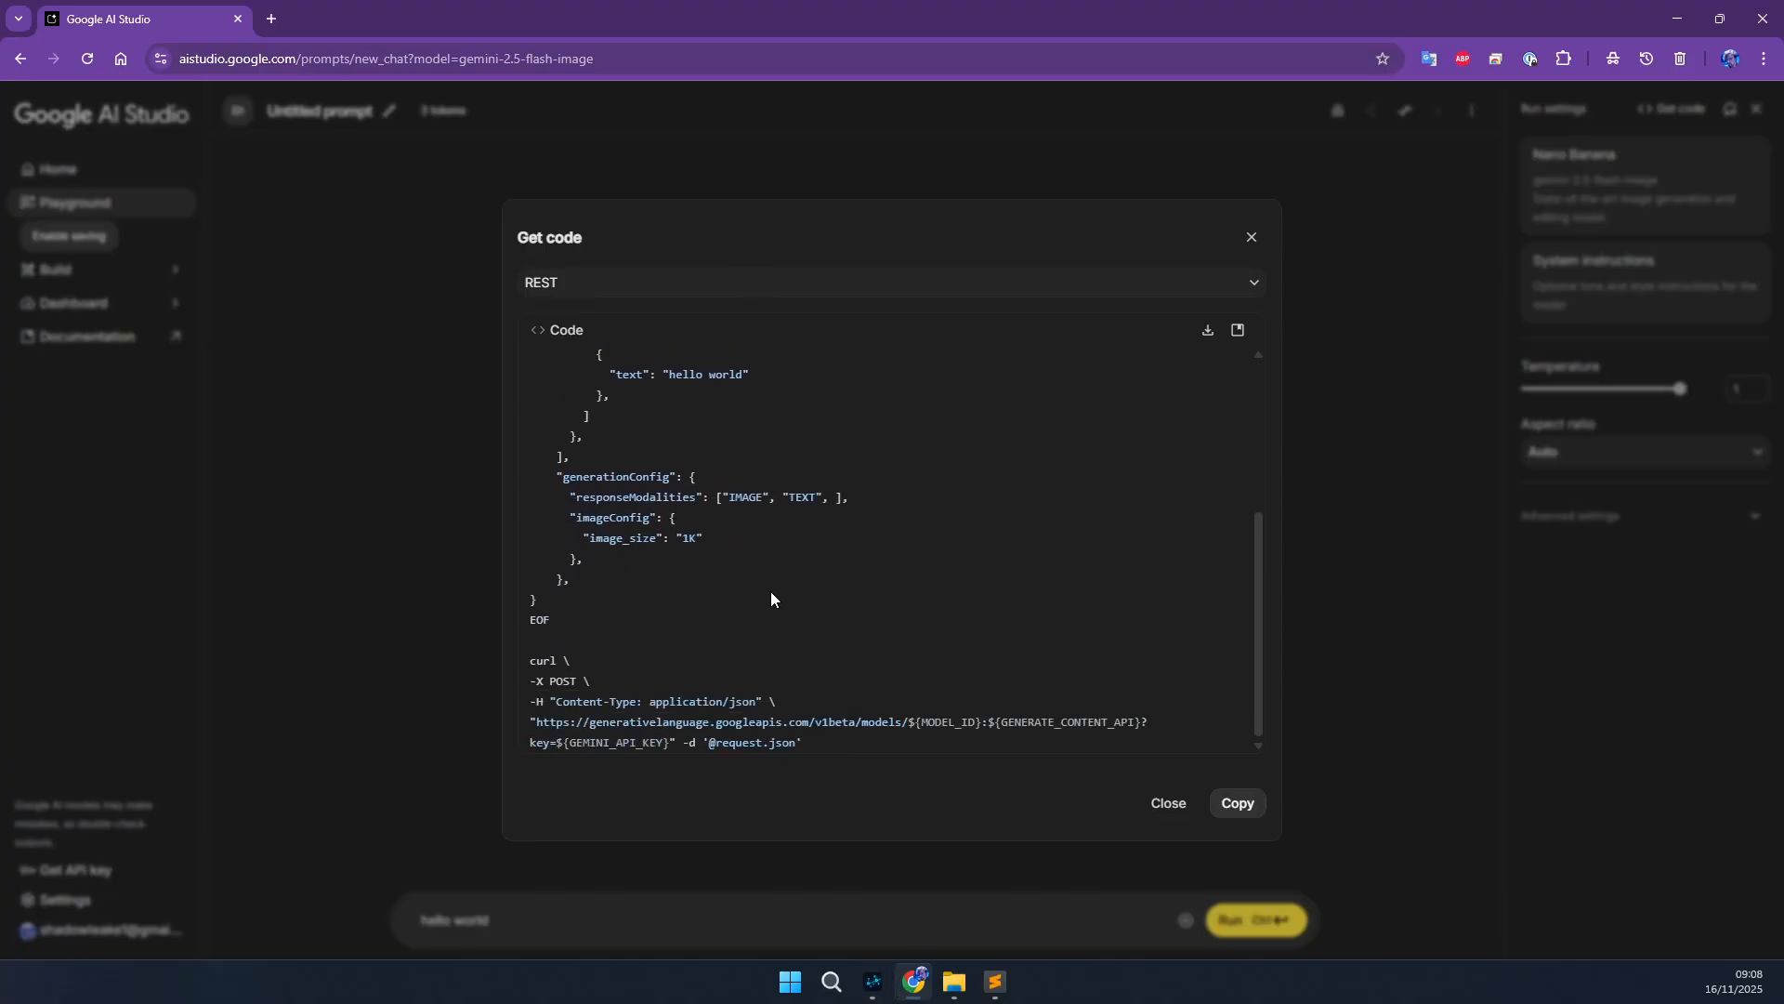
scroll(704, 594, up, 1)
drag(778, 596, 819, 591)
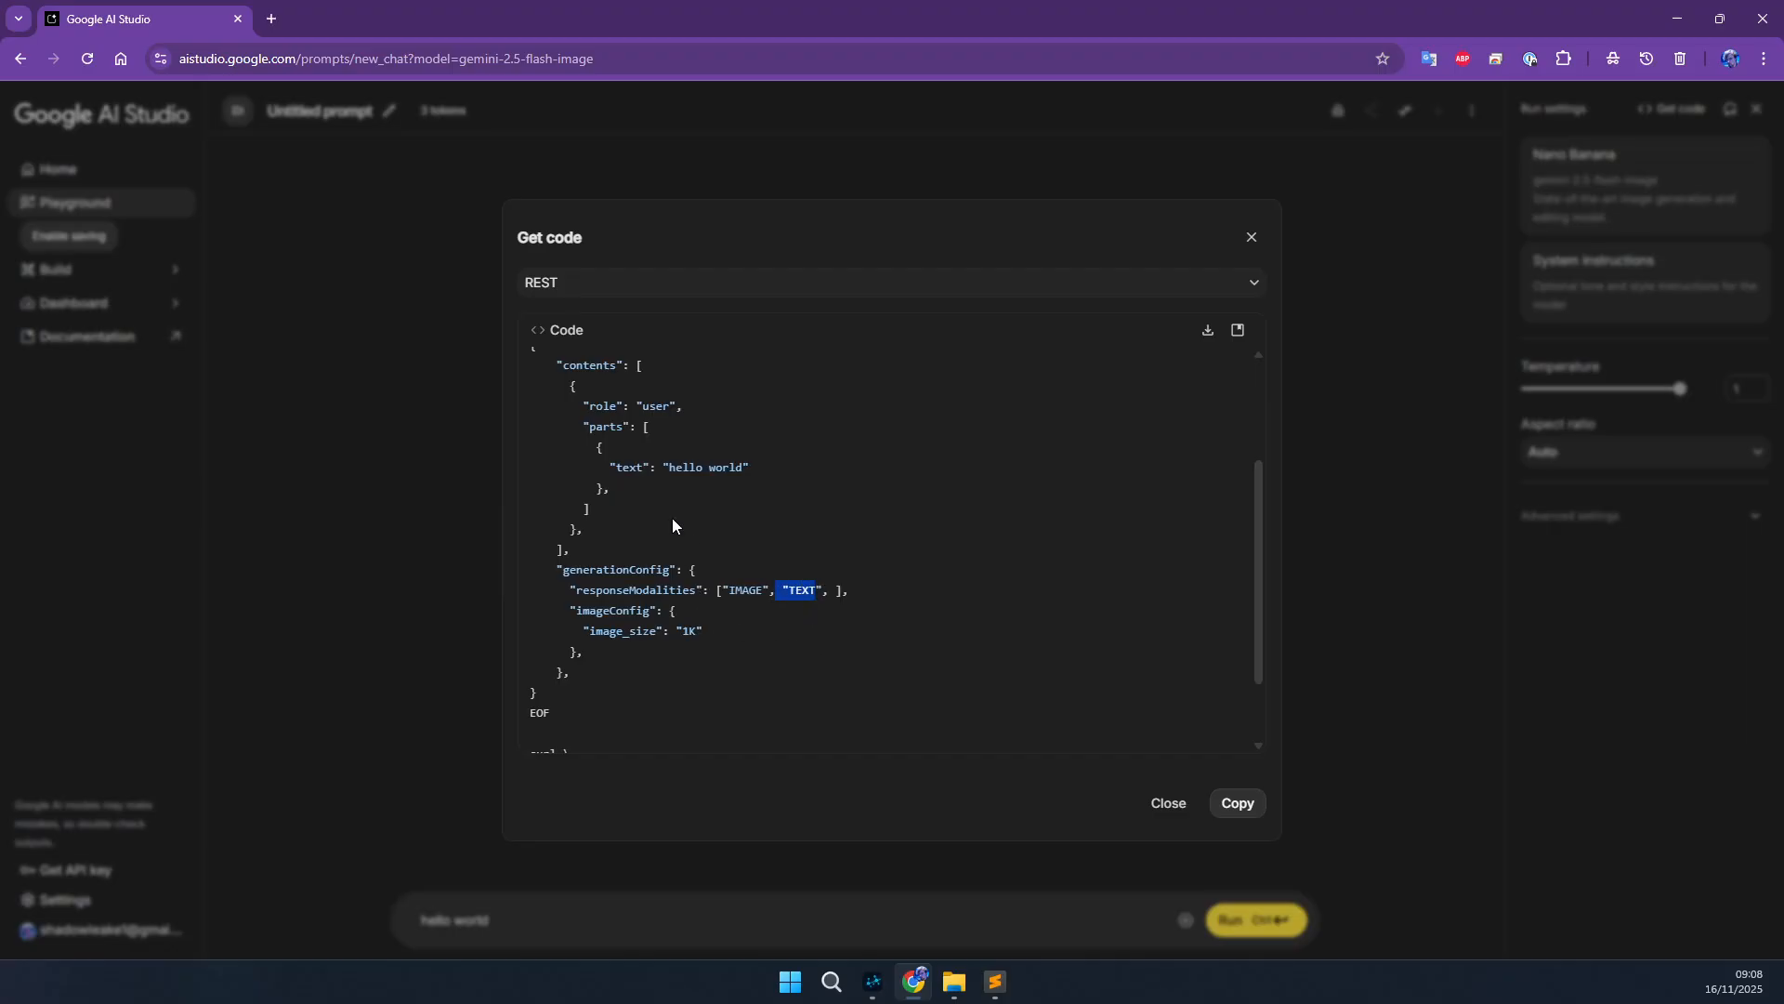
drag(616, 468, 751, 470)
click(723, 534)
- Switch to Project Succession, move the Trigger Always node higher, and shift the HTTP Request node aside to free space between them
click(873, 982)
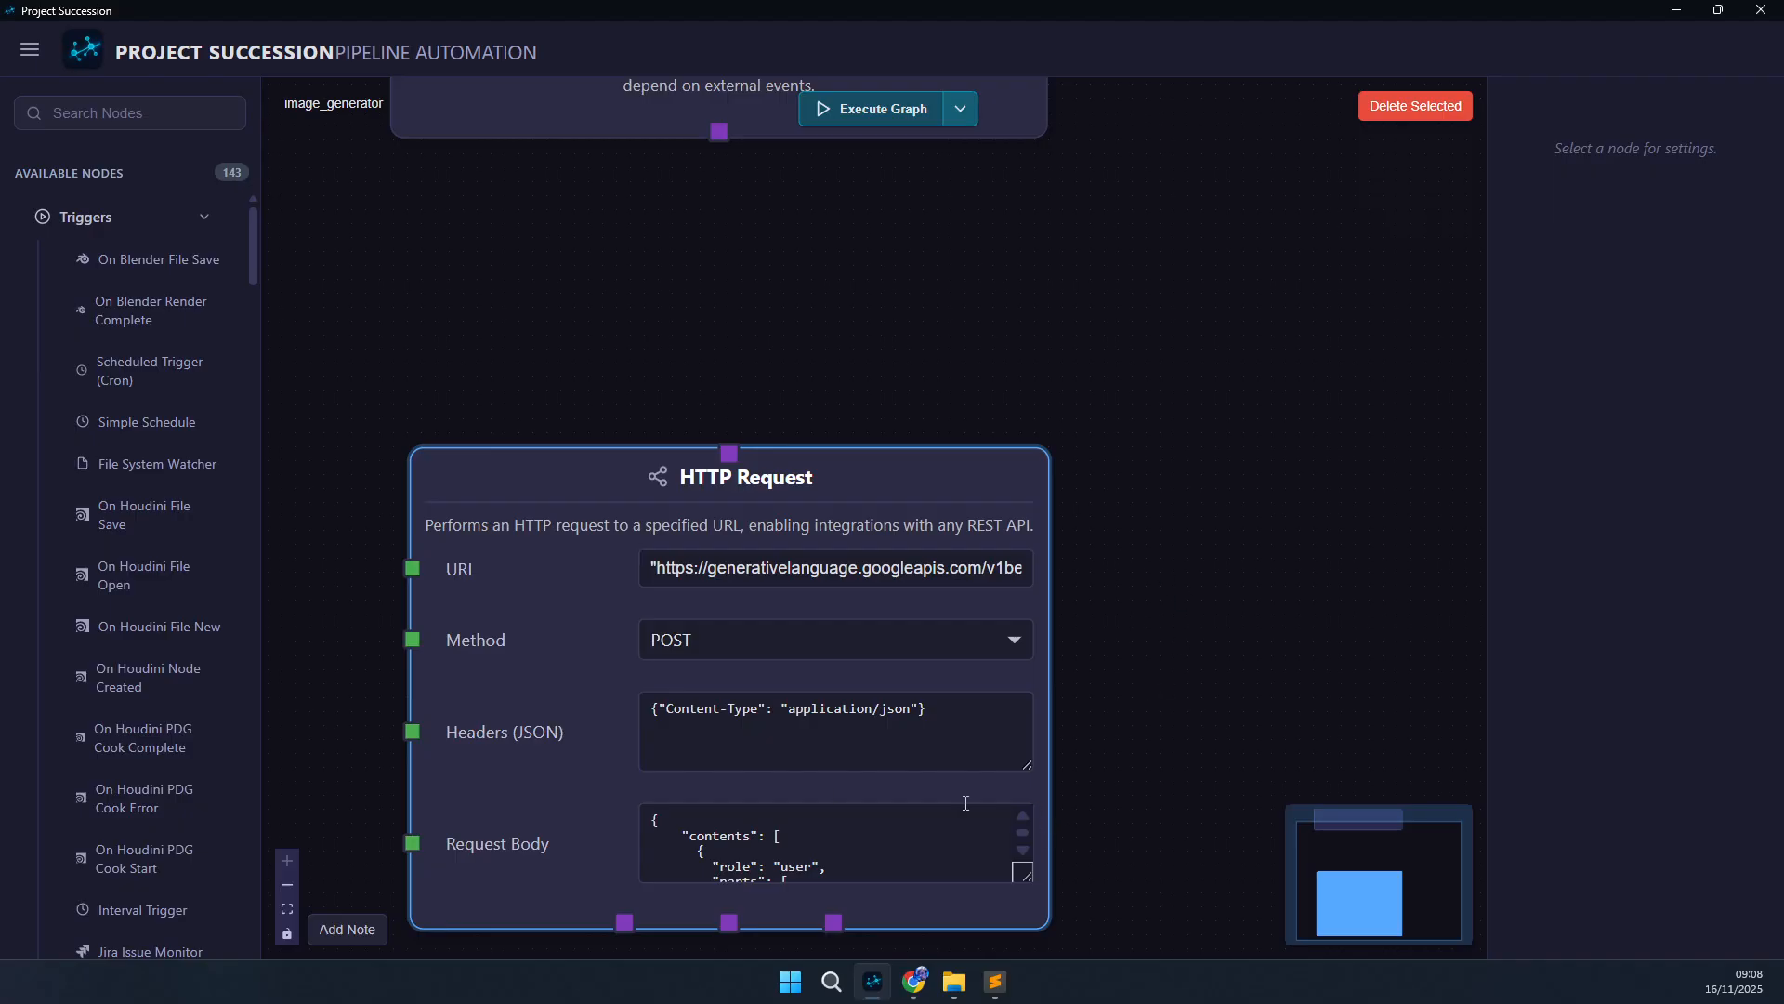
scroll(850, 721, down, 1)
scroll(764, 827, down, 2)
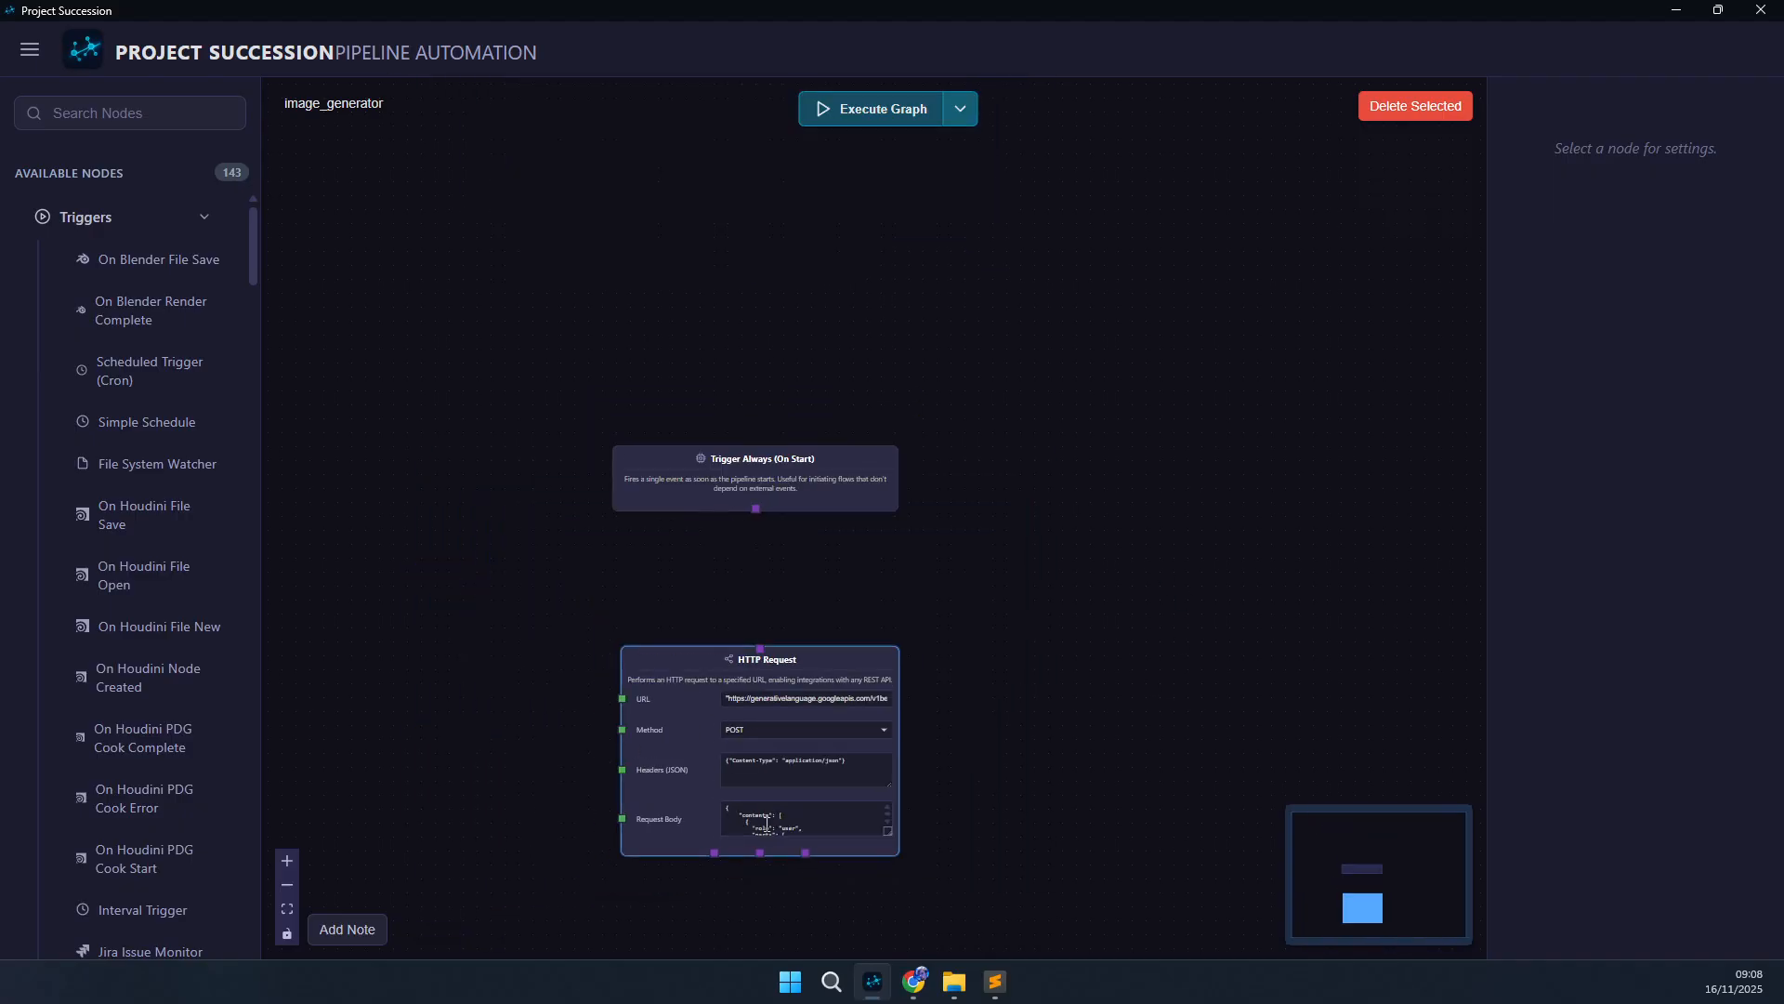
scroll(768, 812, up, 3)
click(971, 766)
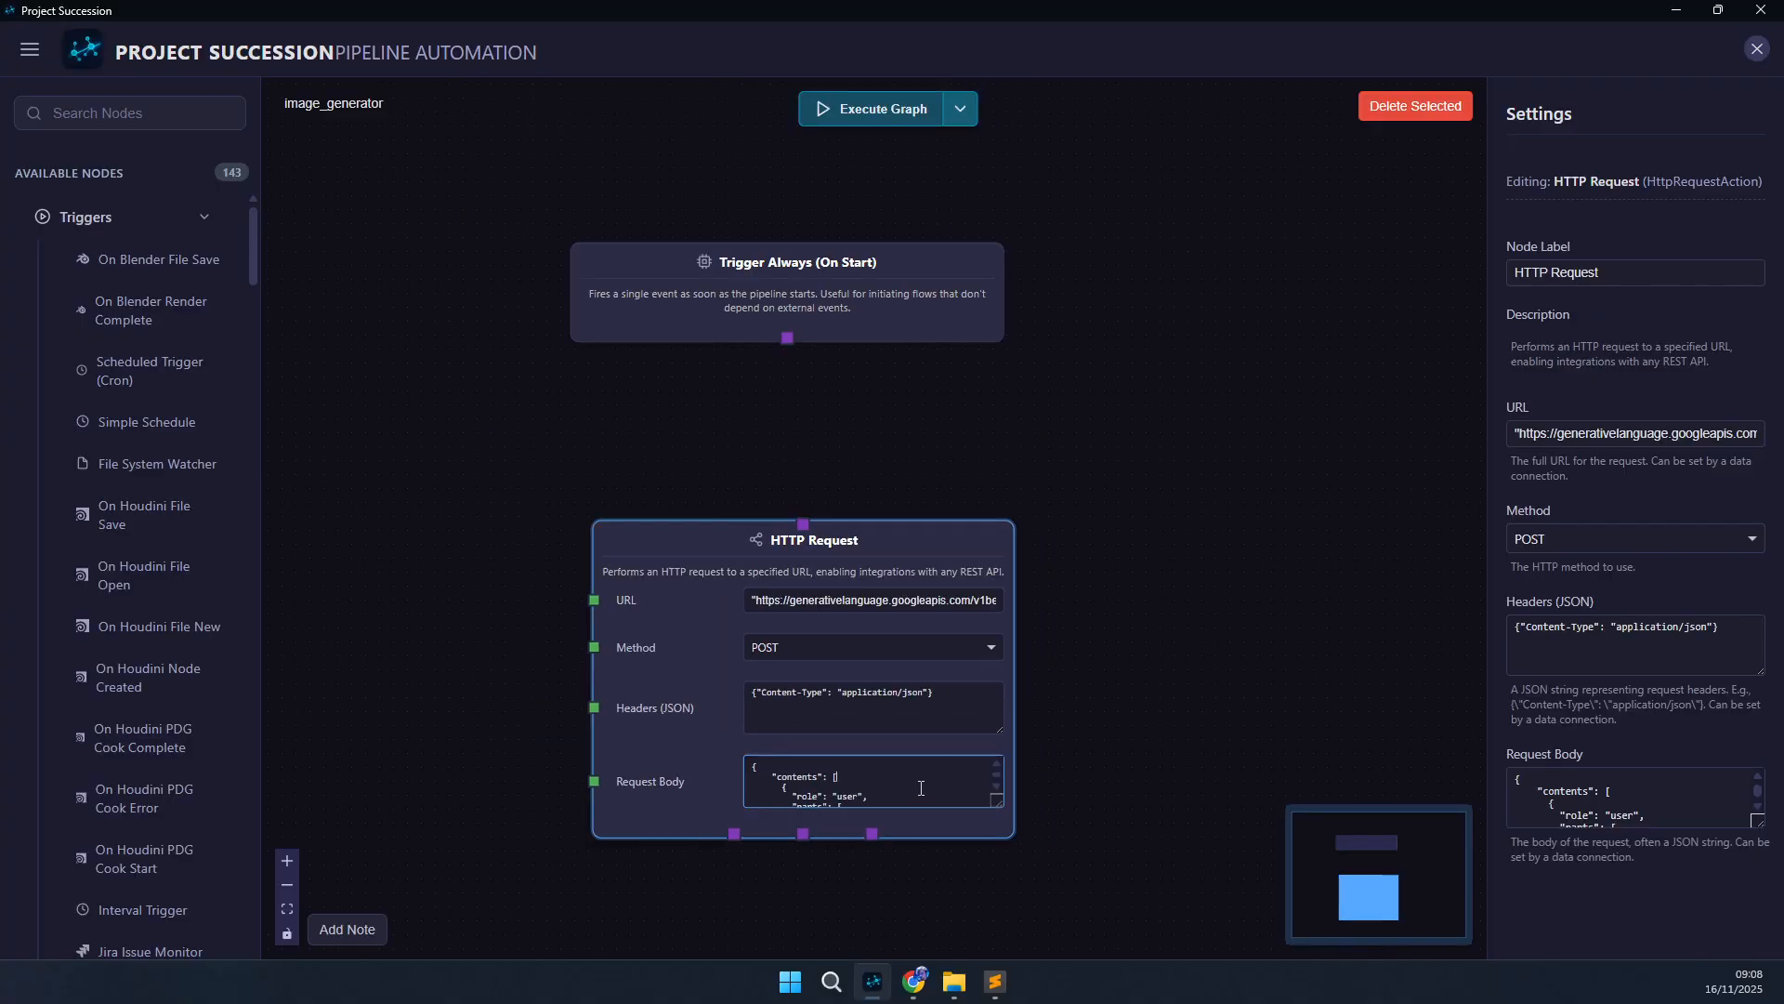
scroll(1589, 806, down, 3)
scroll(1588, 807, up, 4)
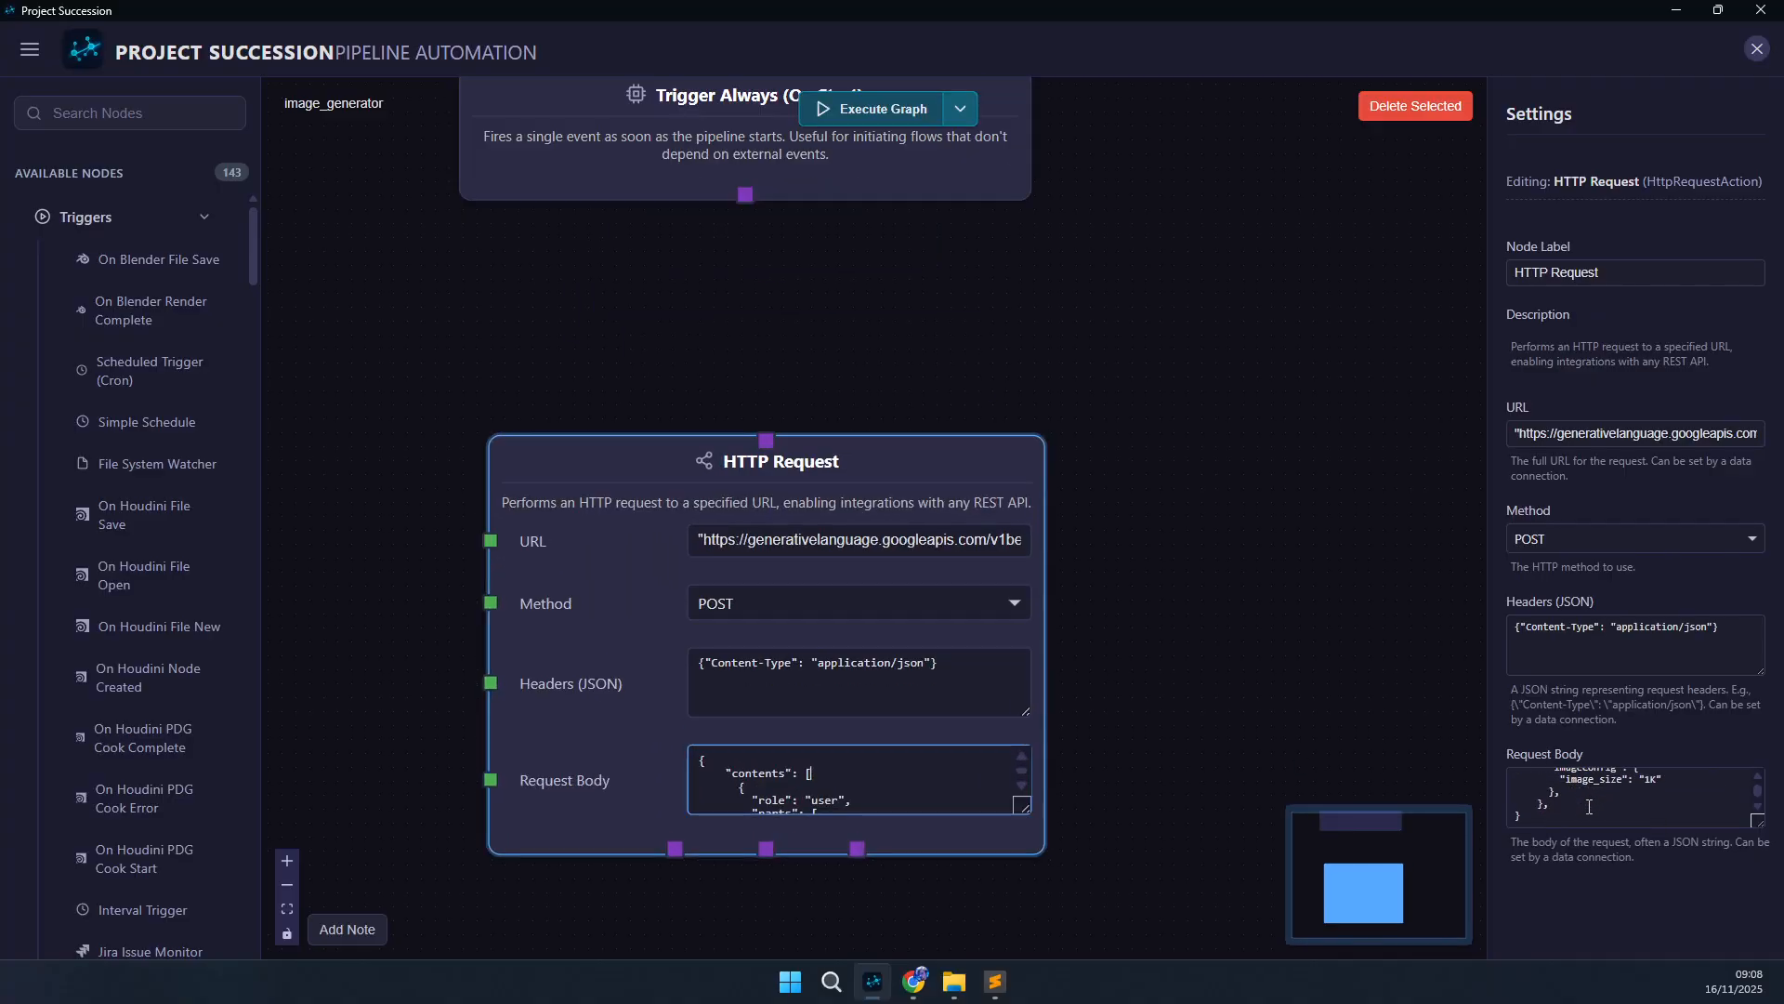
drag(1112, 453, 1160, 707)
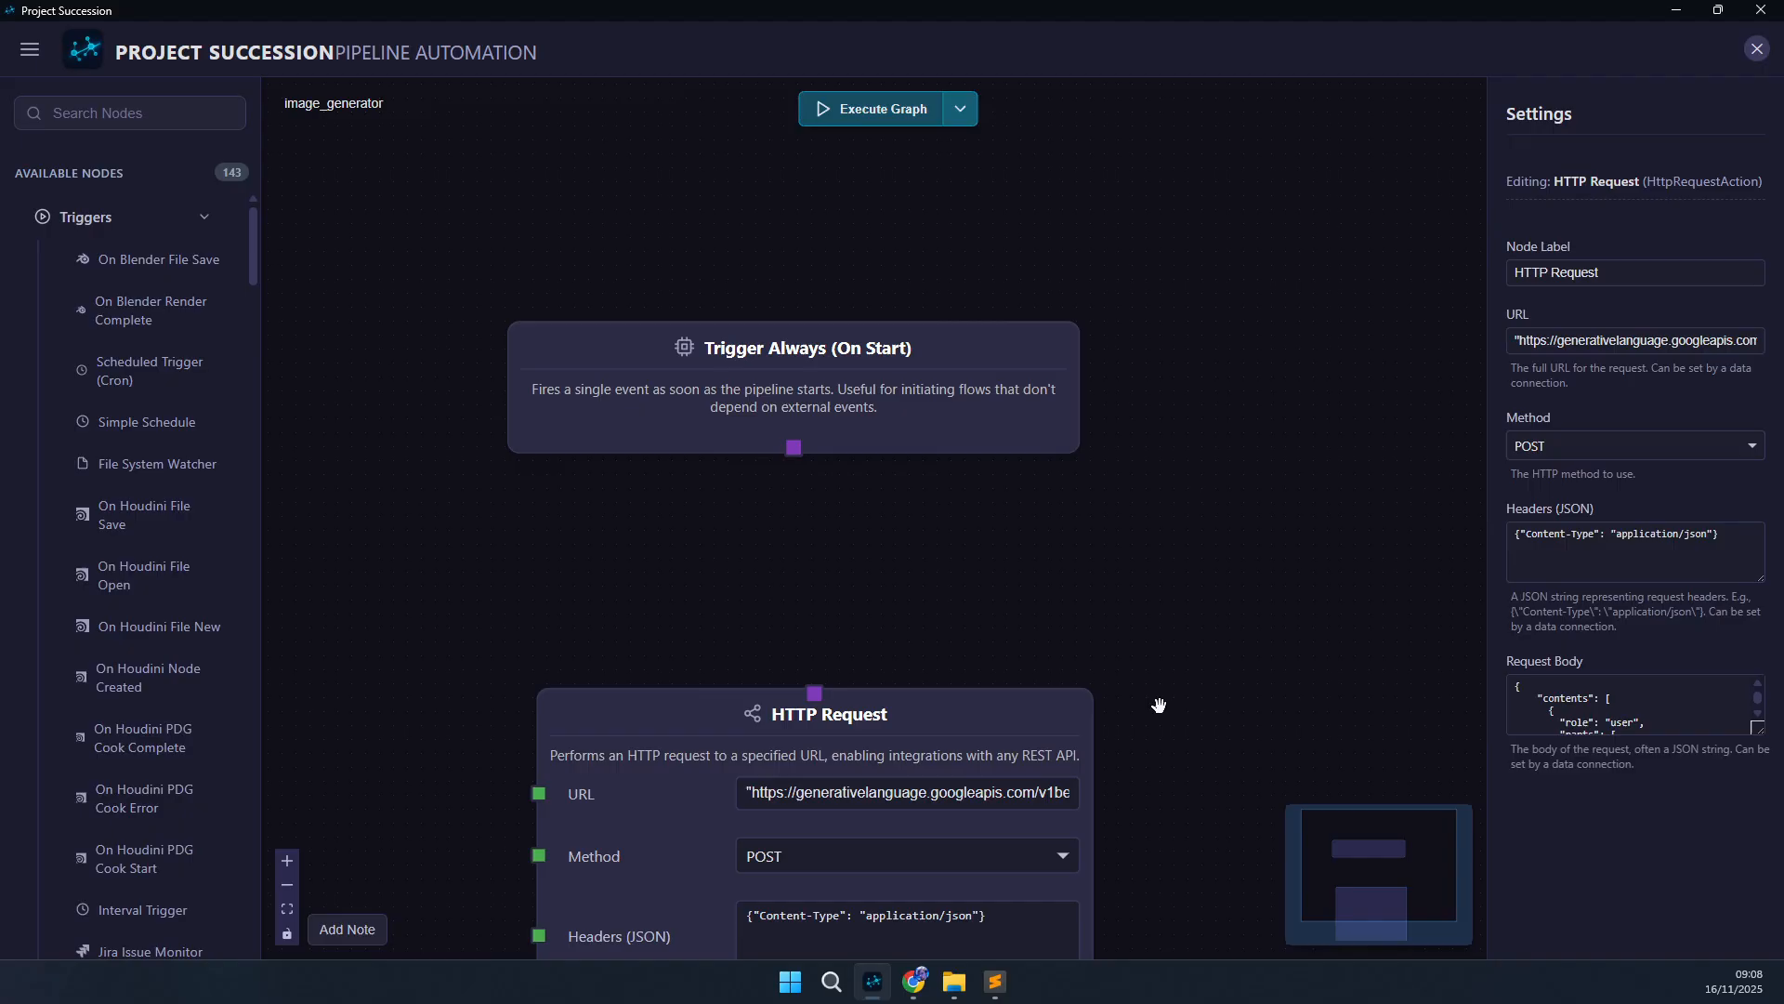
drag(713, 415, 729, 204)
drag(656, 795, 877, 572)
drag(800, 635, 842, 792)
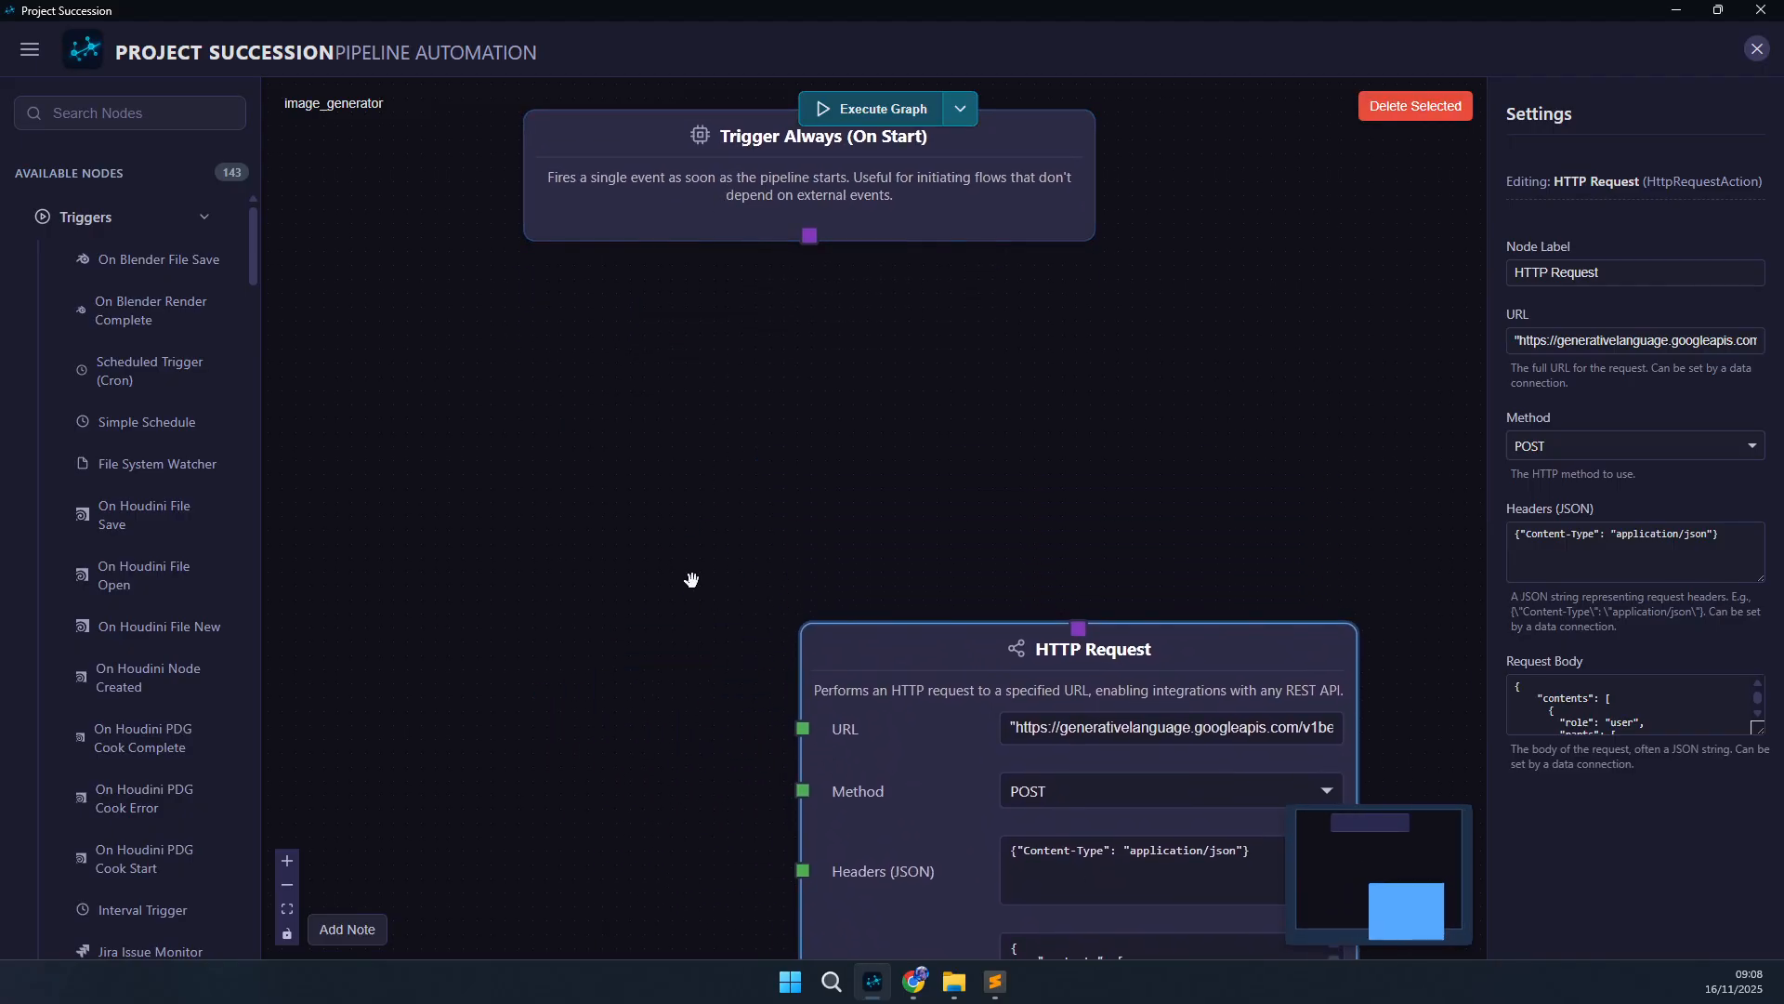
drag(392, 428, 455, 523)
- Add a String Manipulation node to the graph and place it beside the HTTP Request node, clear of overlap
key(Tab)
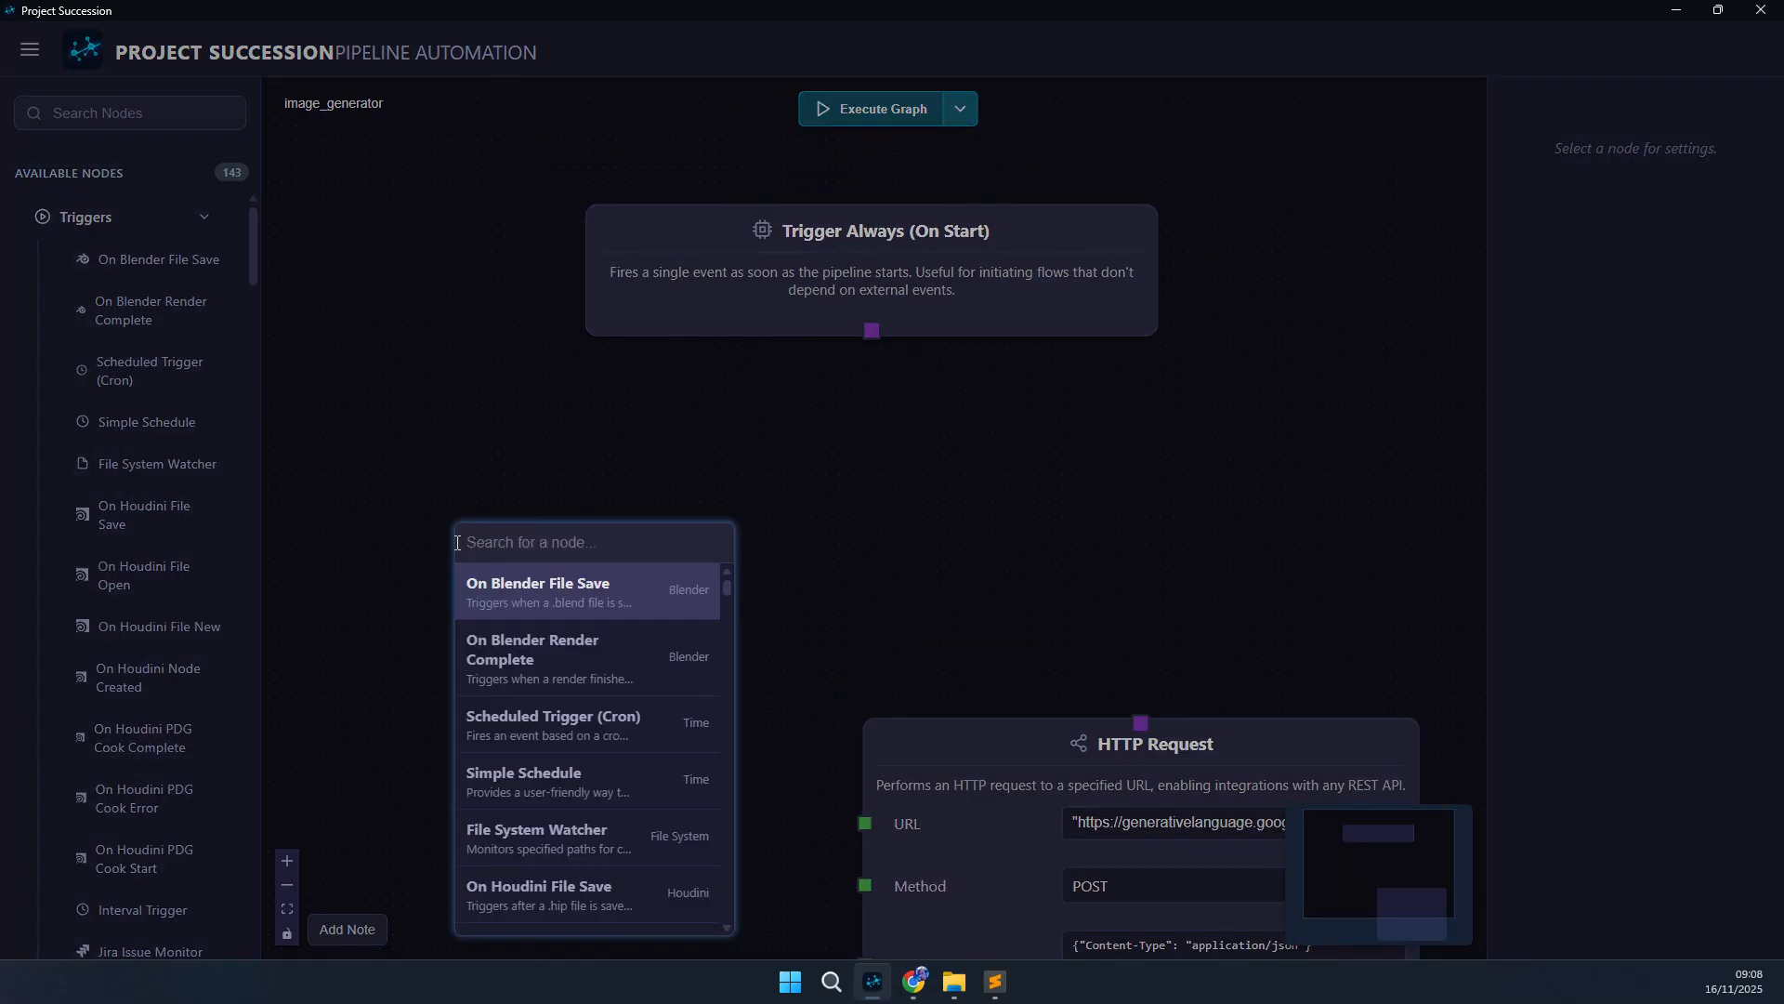
text(strin)
key(Down)
key(Down)
key(Return)
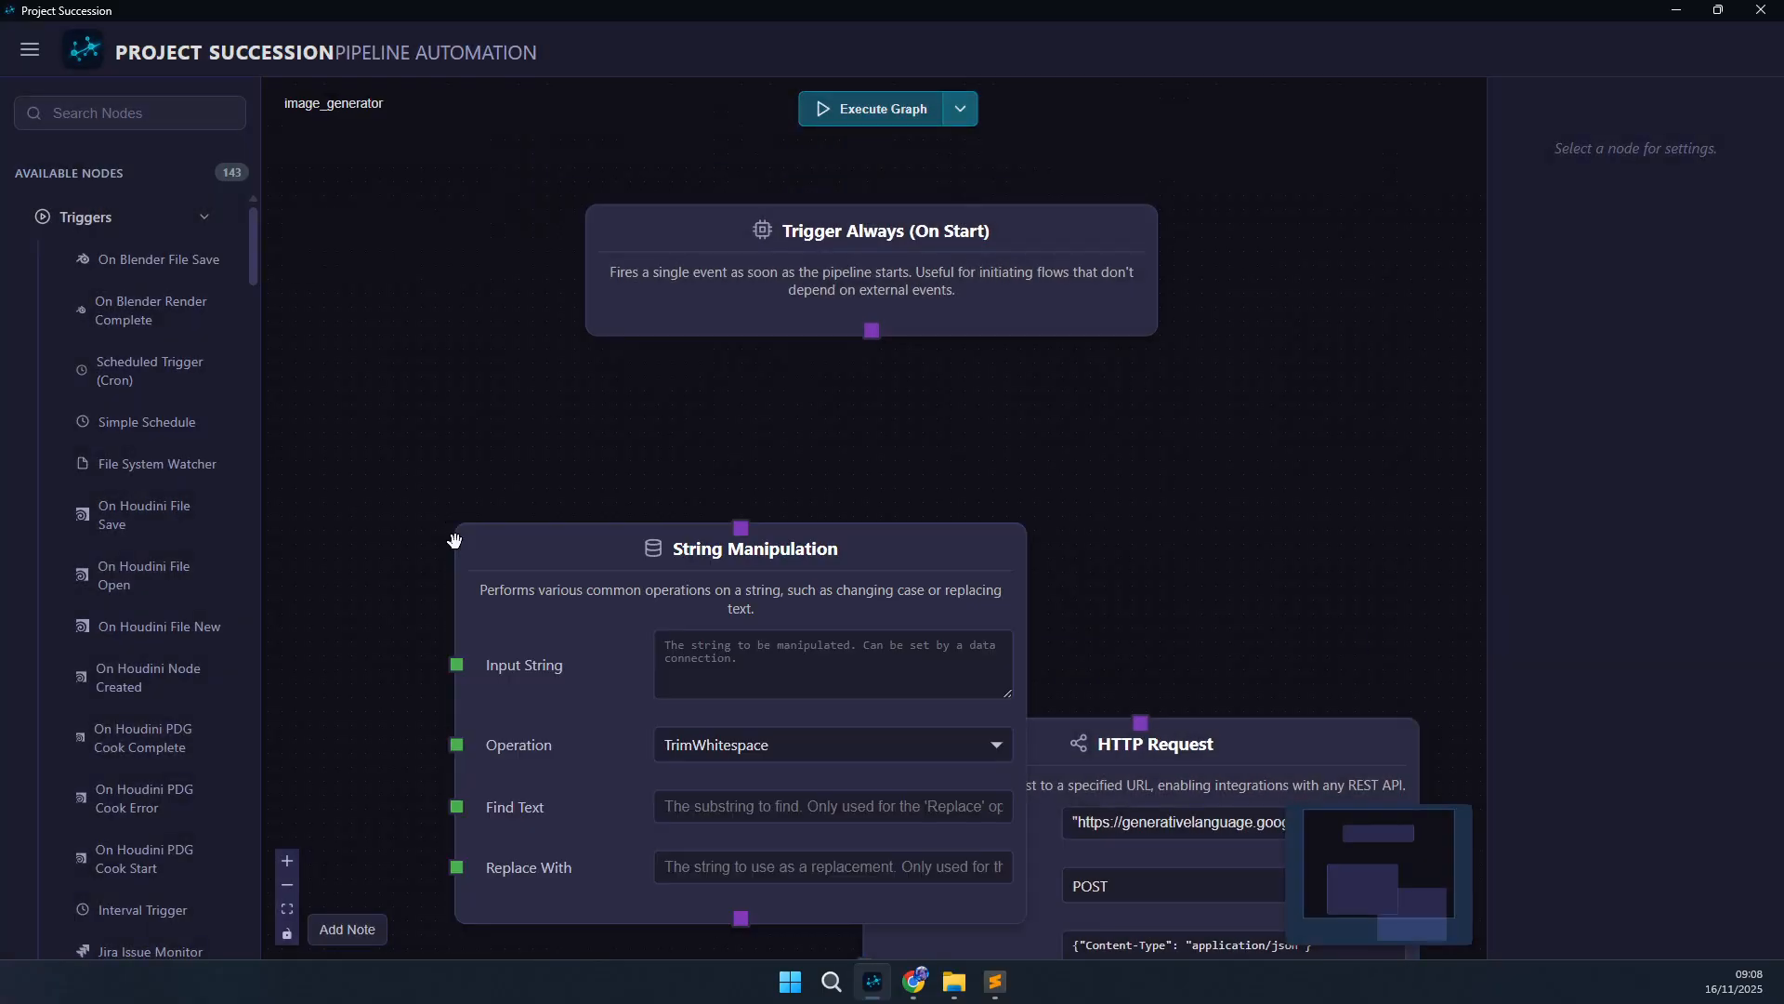
drag(713, 582, 476, 486)
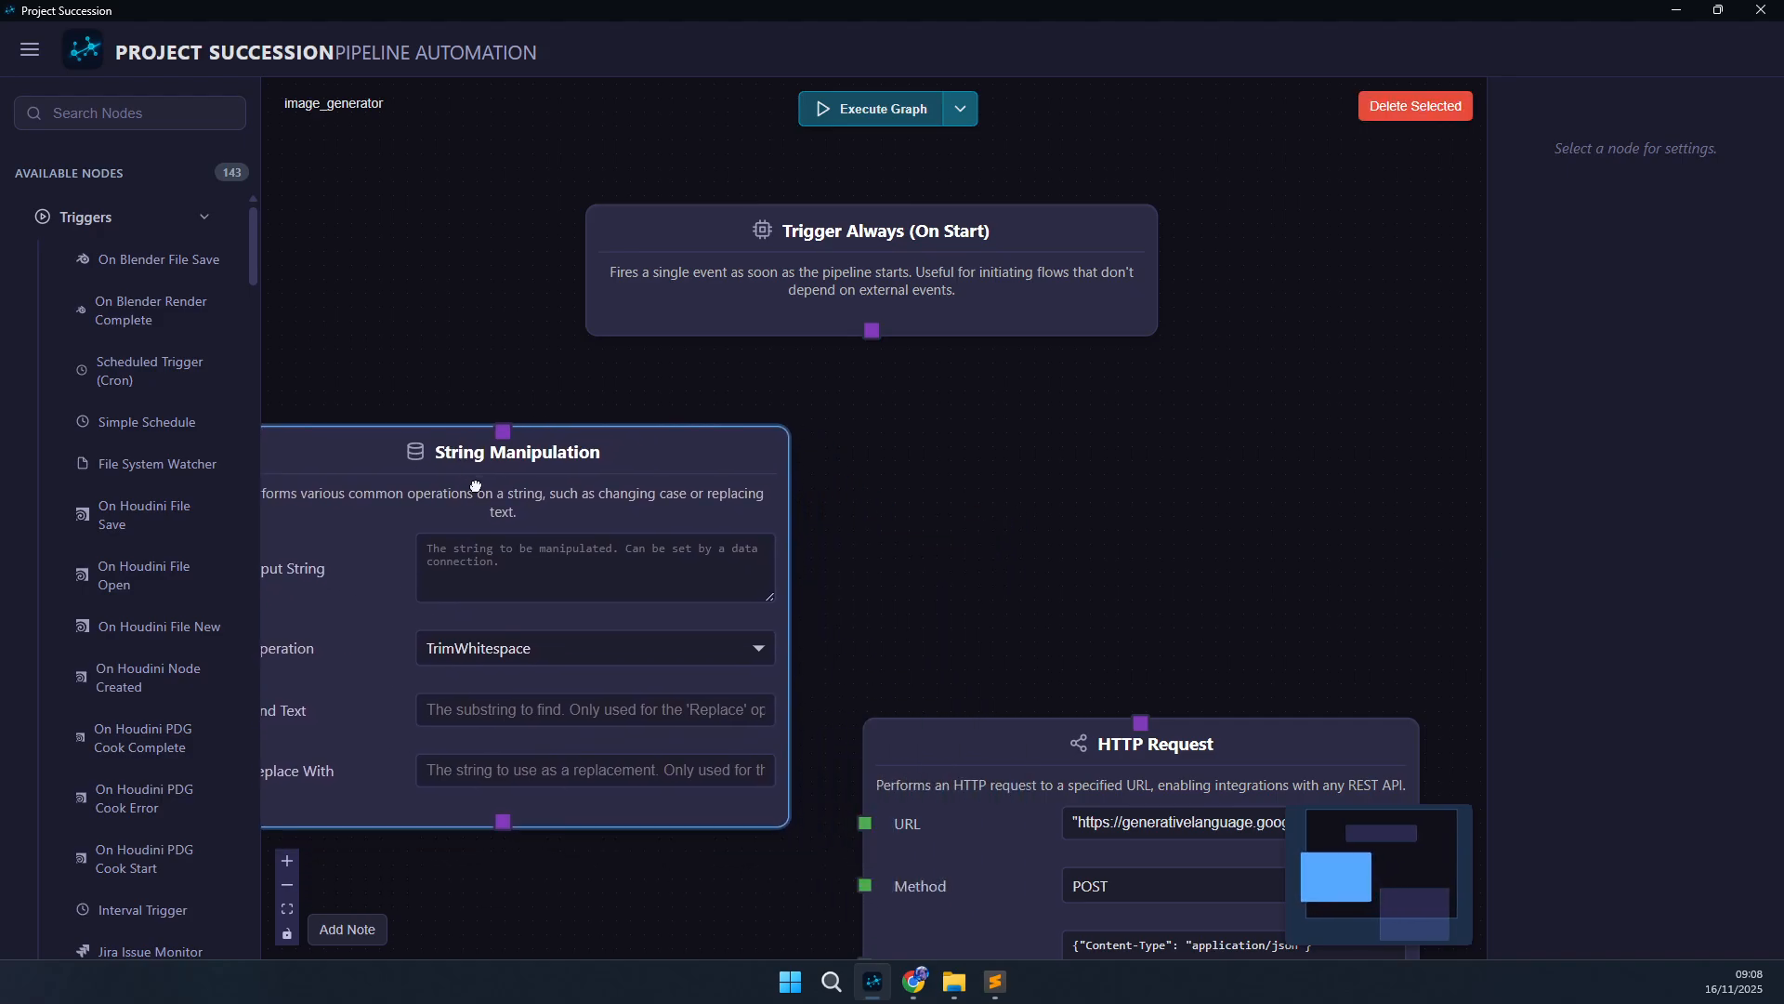
- Copy the HTTP Request node's entire Request Body into the String Manipulation node's Input String
scroll(899, 627, down, 1)
drag(1043, 600, 1032, 455)
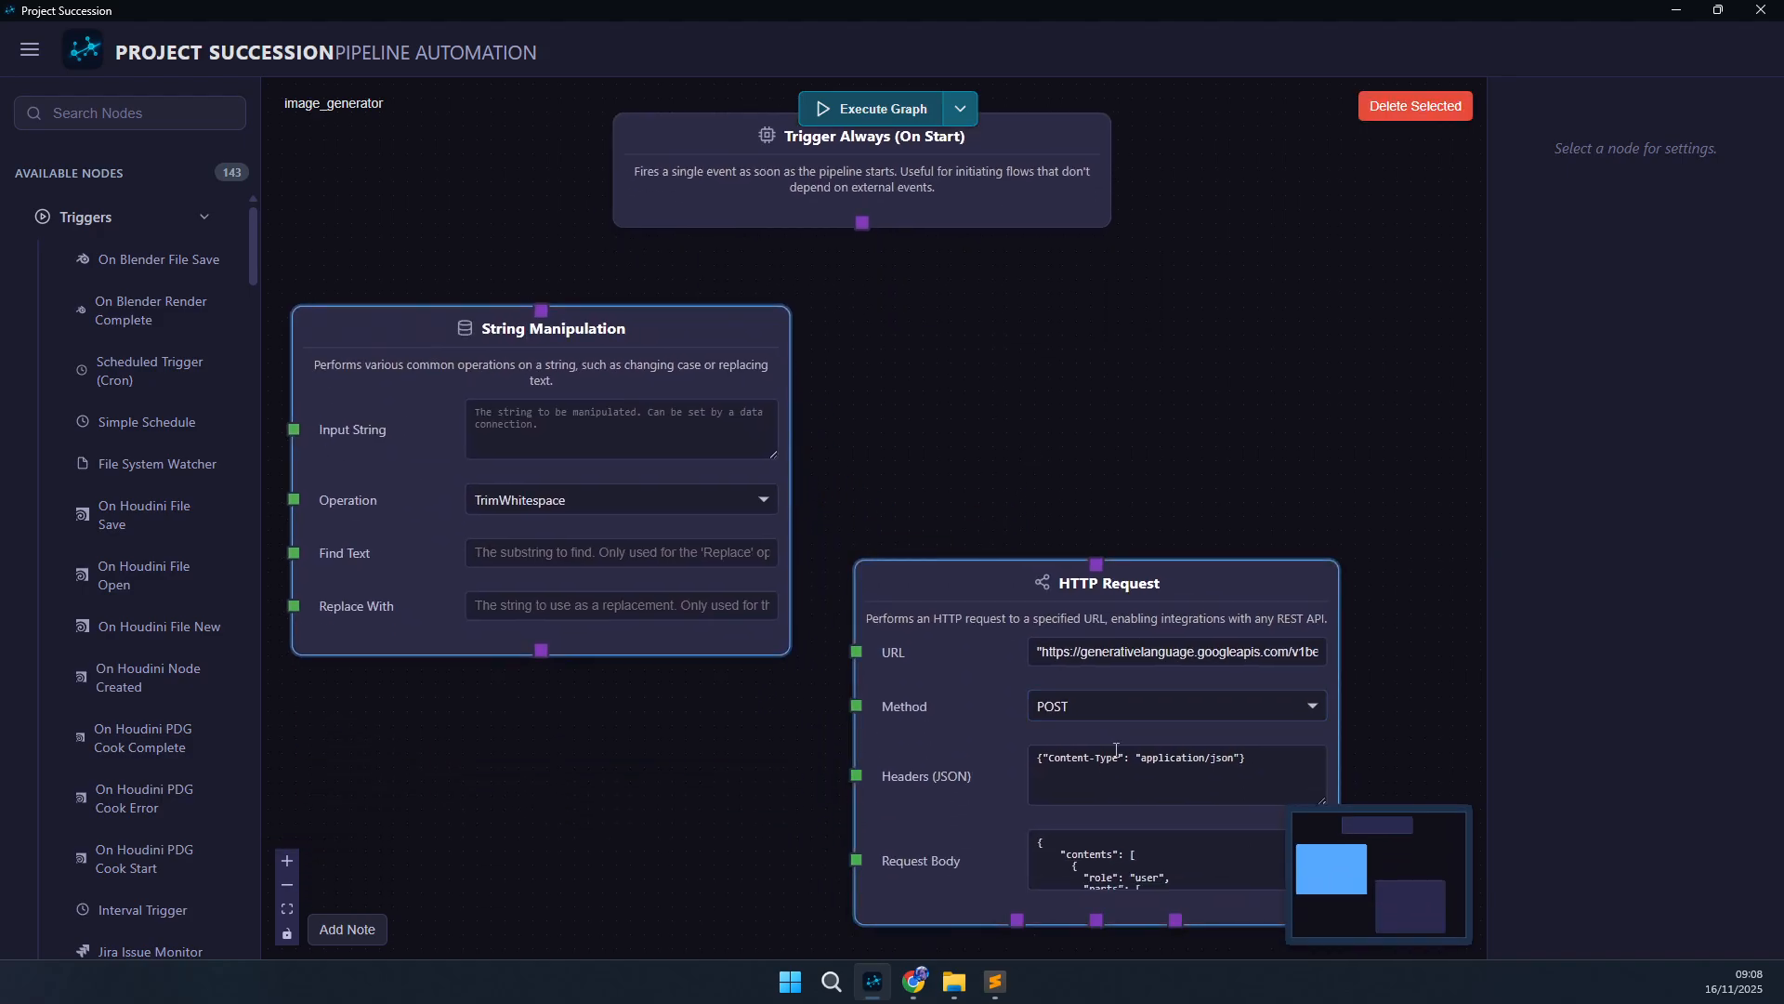
click(1101, 874)
key(ctrl+a)
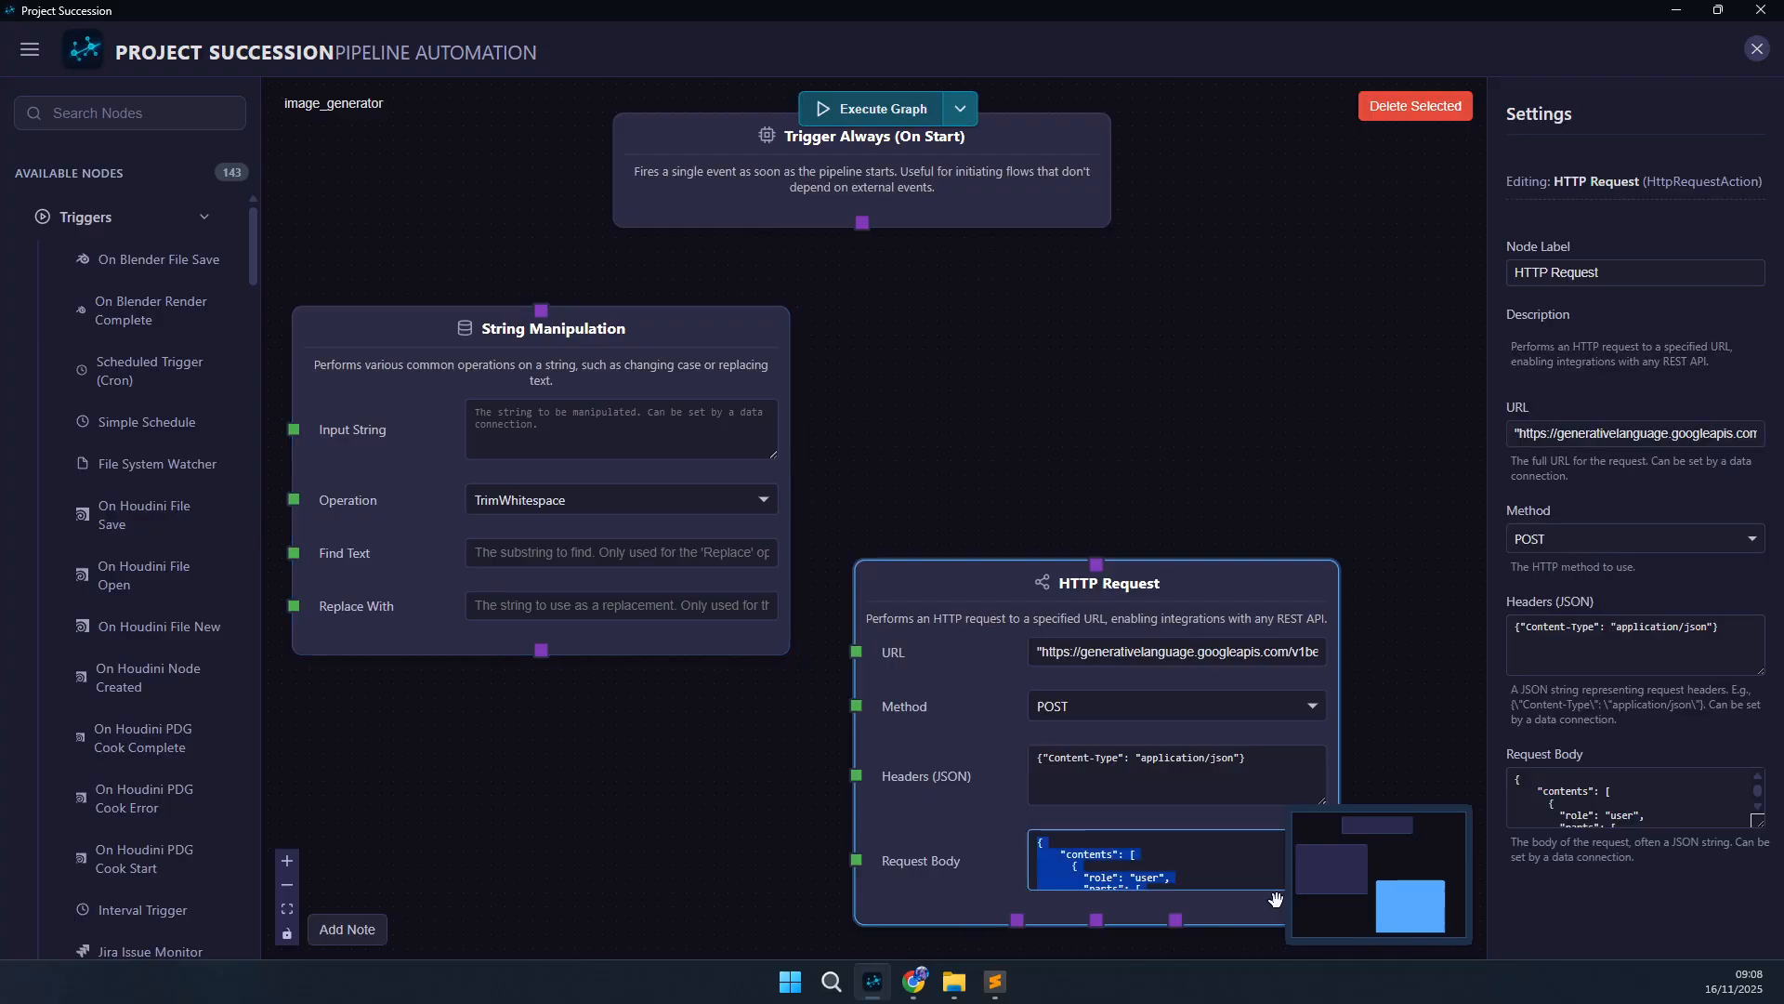
key(ctrl+c)
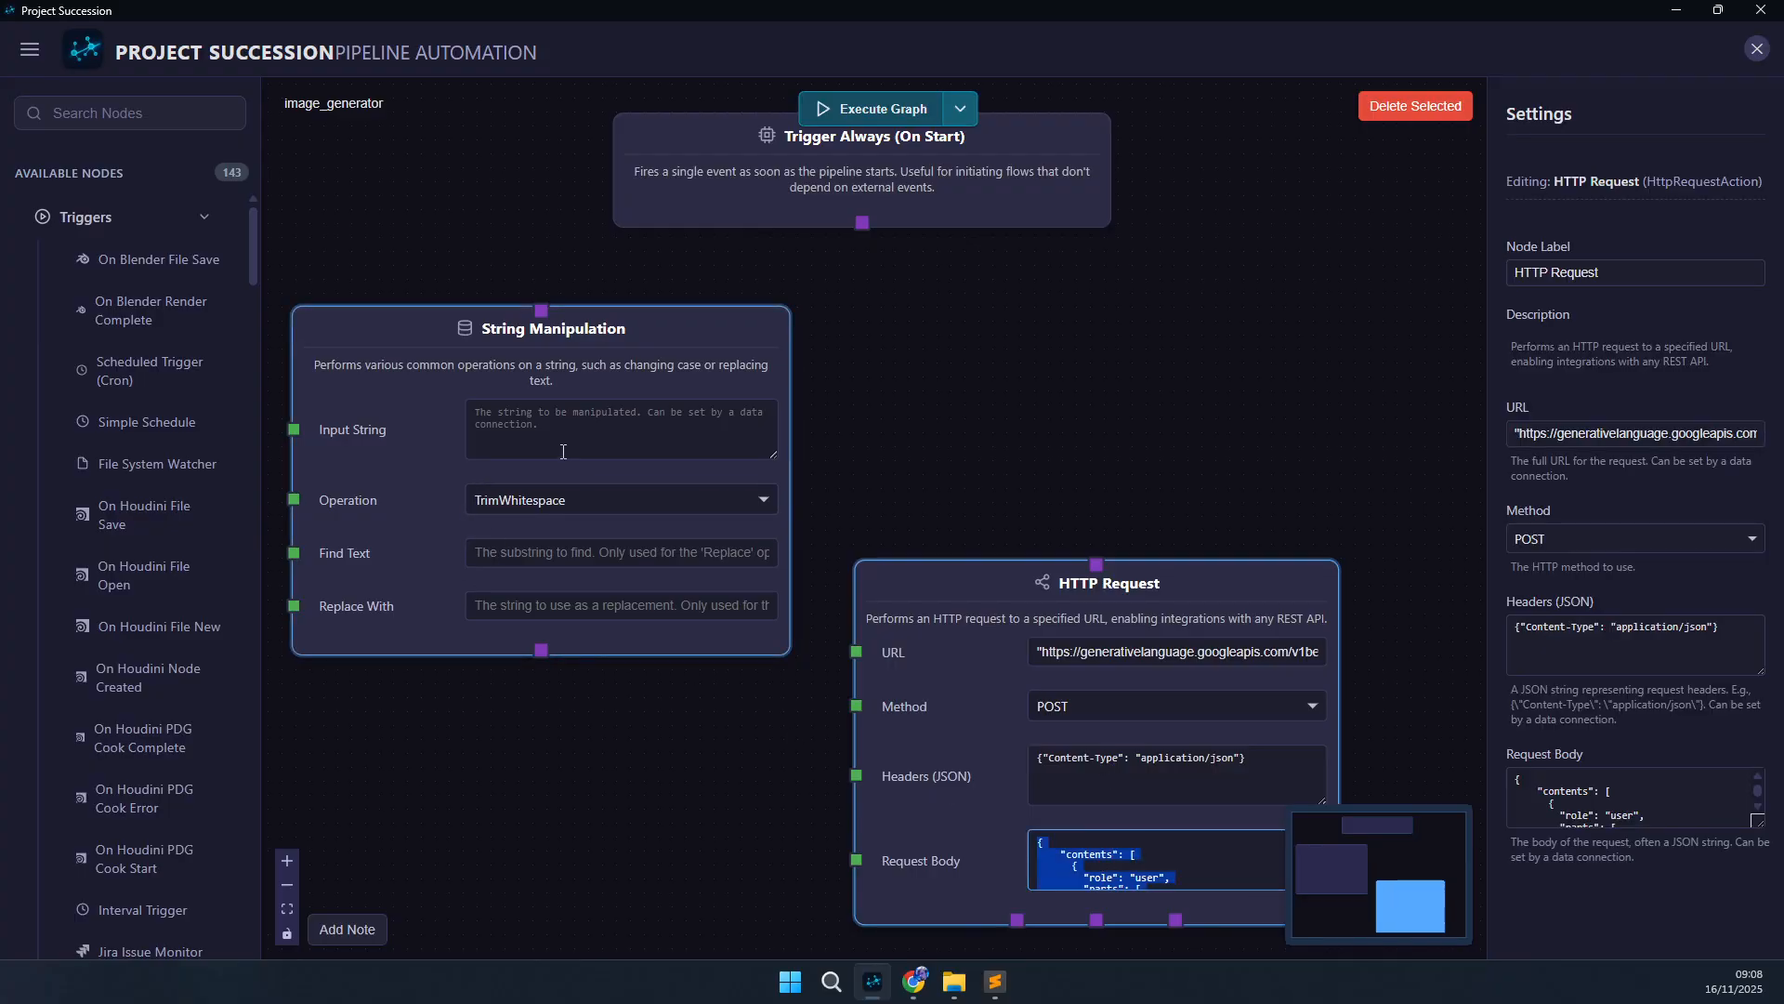
click(620, 430)
key(ctrl+v)
click(922, 316)
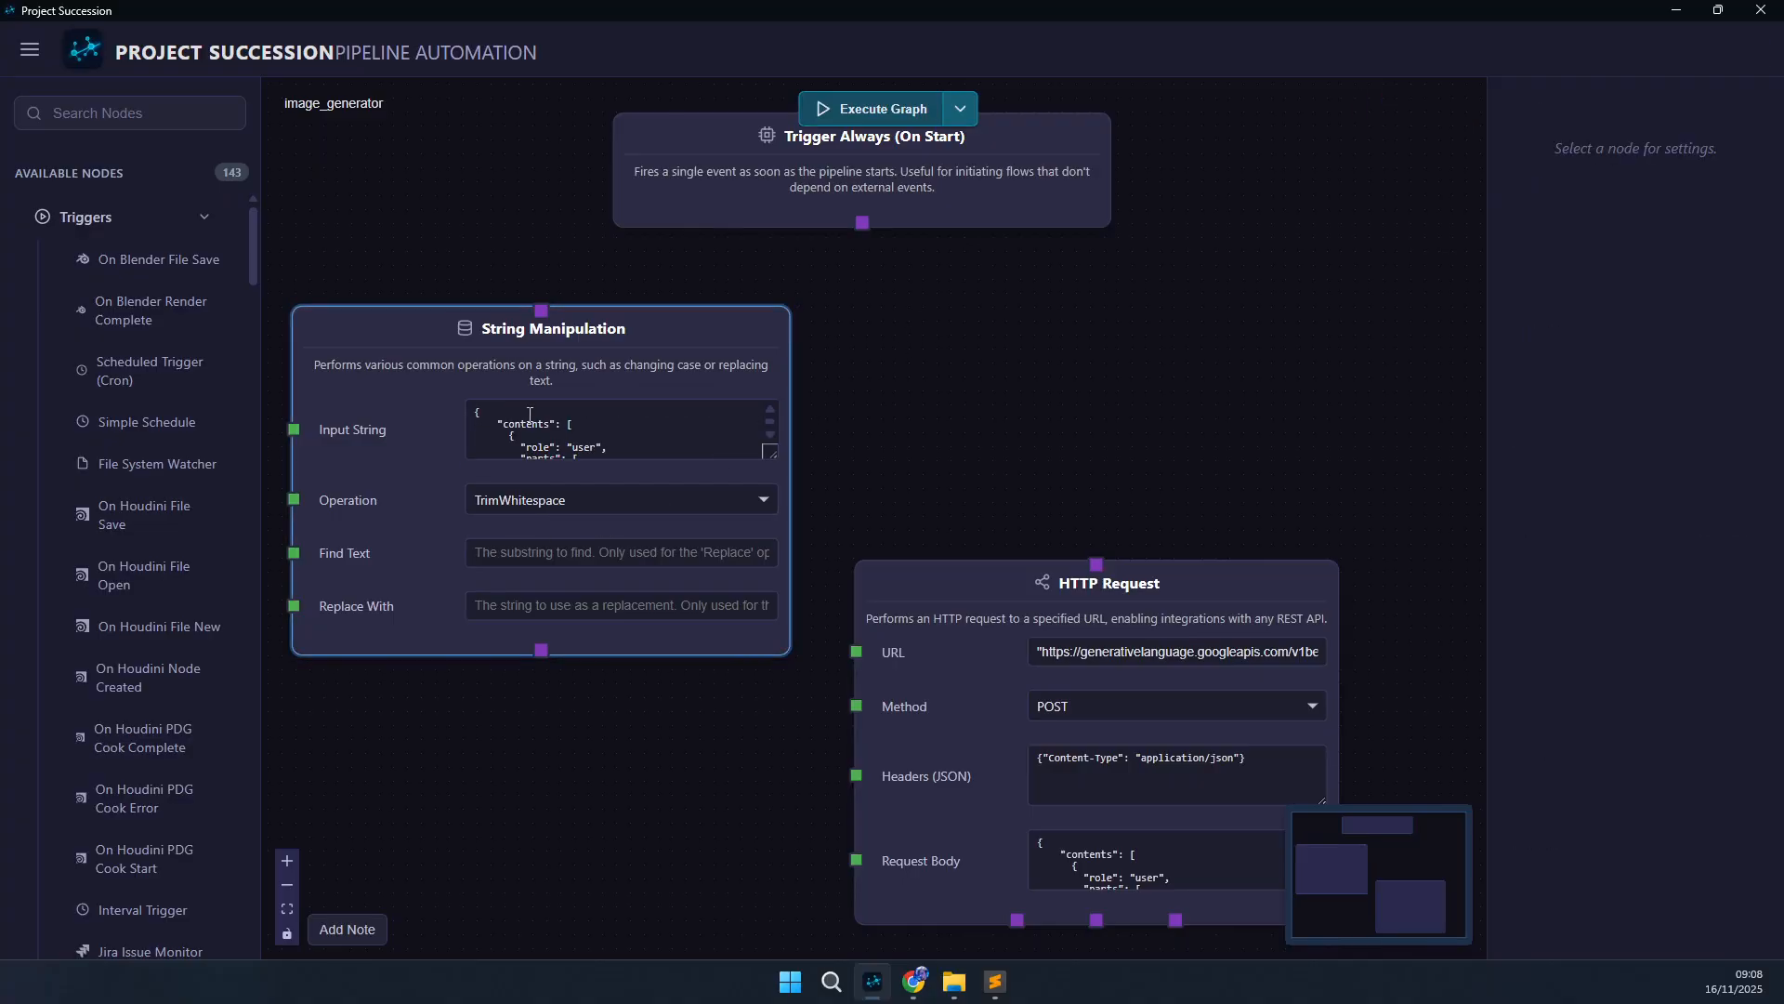
- Set the String Manipulation node's Operation to Replace
click(585, 437)
scroll(584, 437, down, 1)
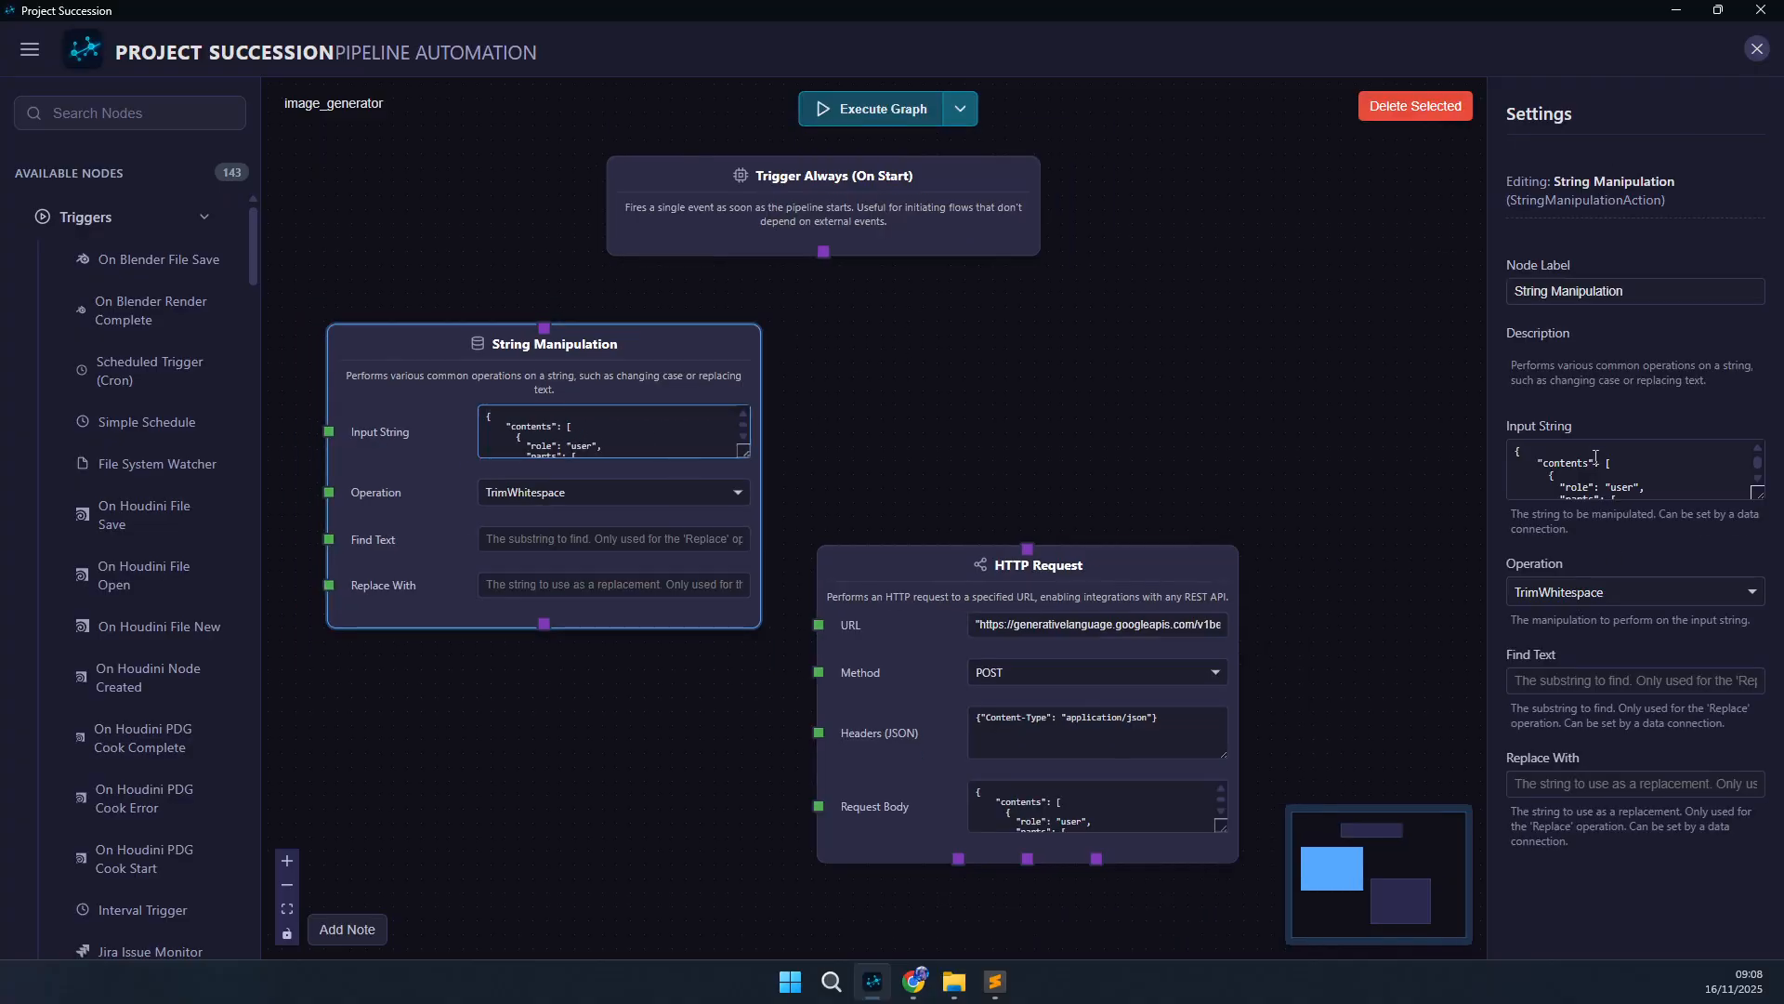
click(578, 496)
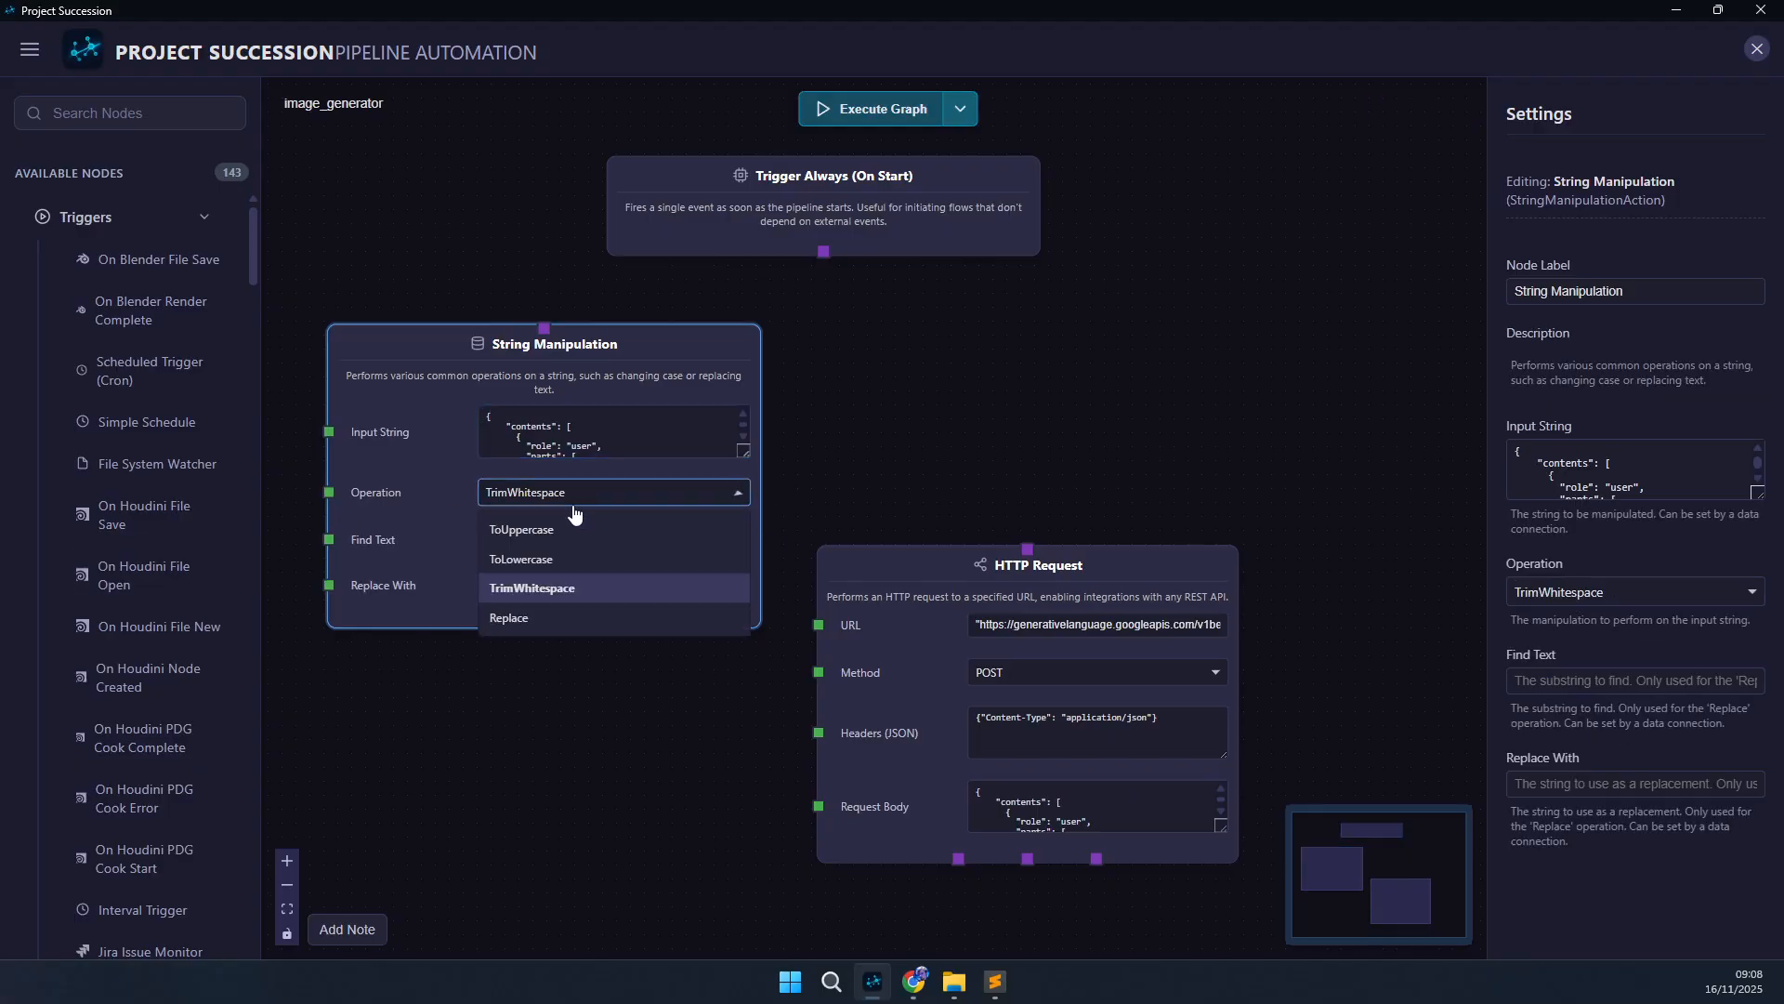
click(521, 620)
click(506, 704)
click(398, 460)
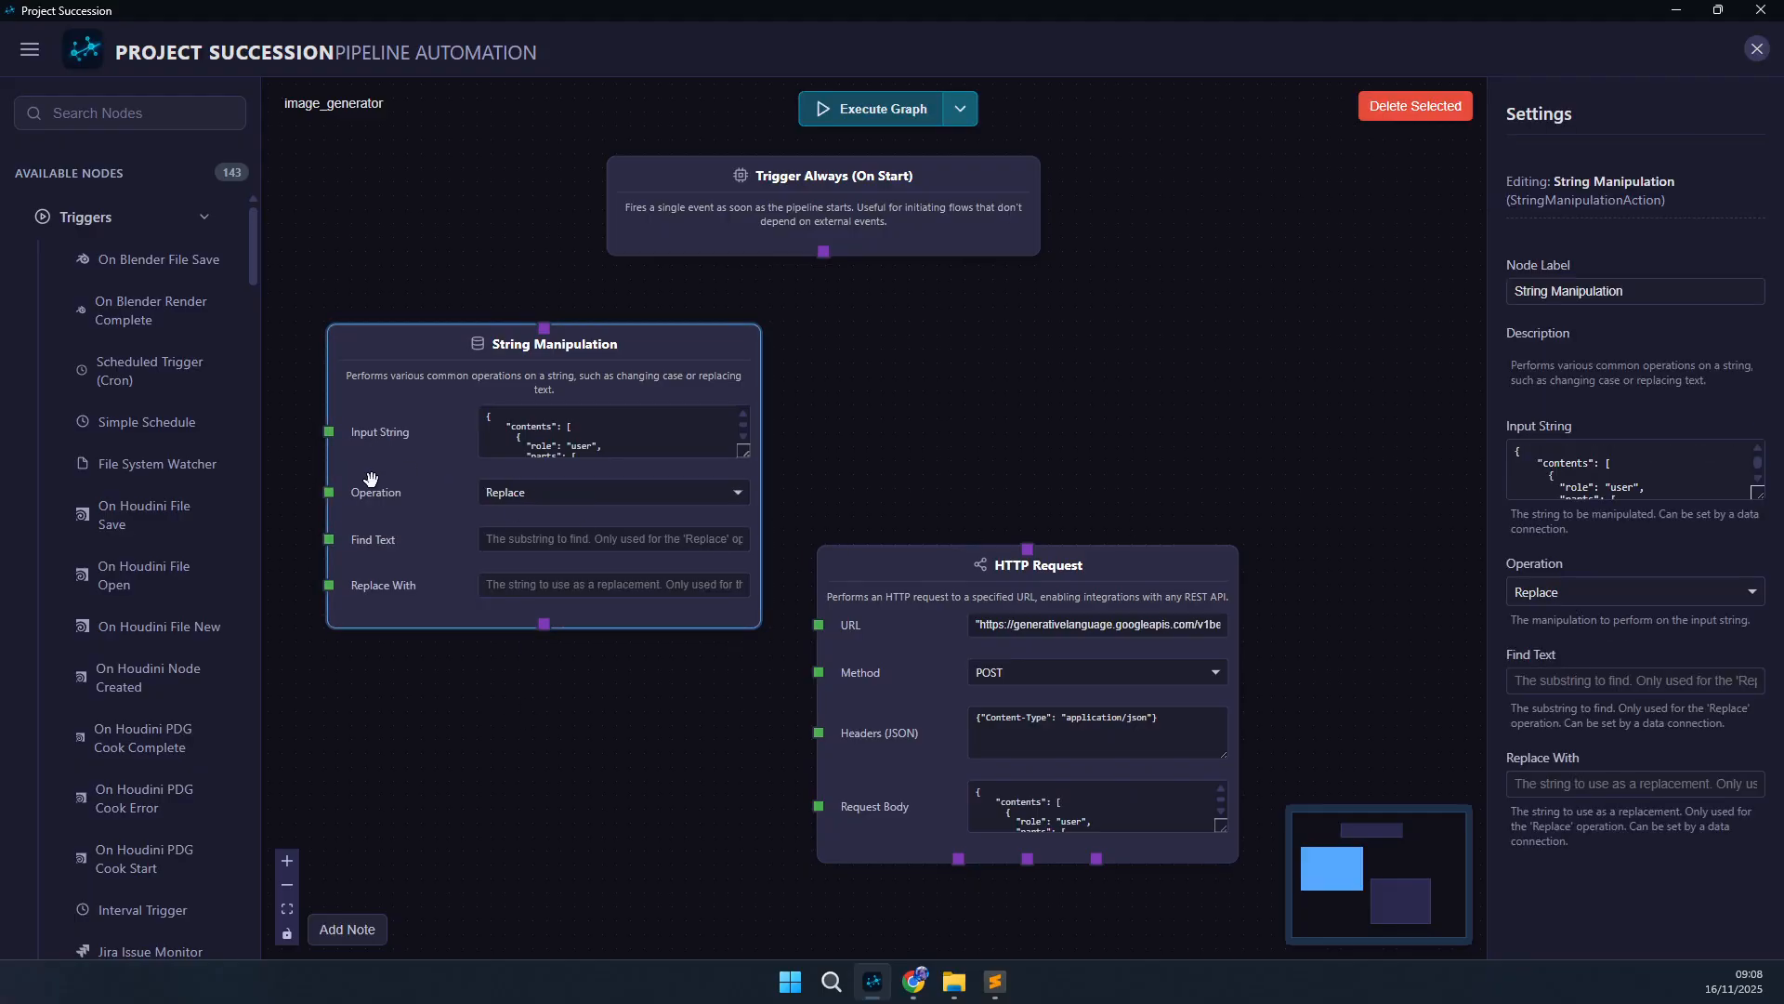
- Replace "hello world" with the placeholder ${PROMPT_DATA} in the JSON "text" entry of the String Manipulation node's Input String
click(1664, 467)
scroll(1662, 470, down, 3)
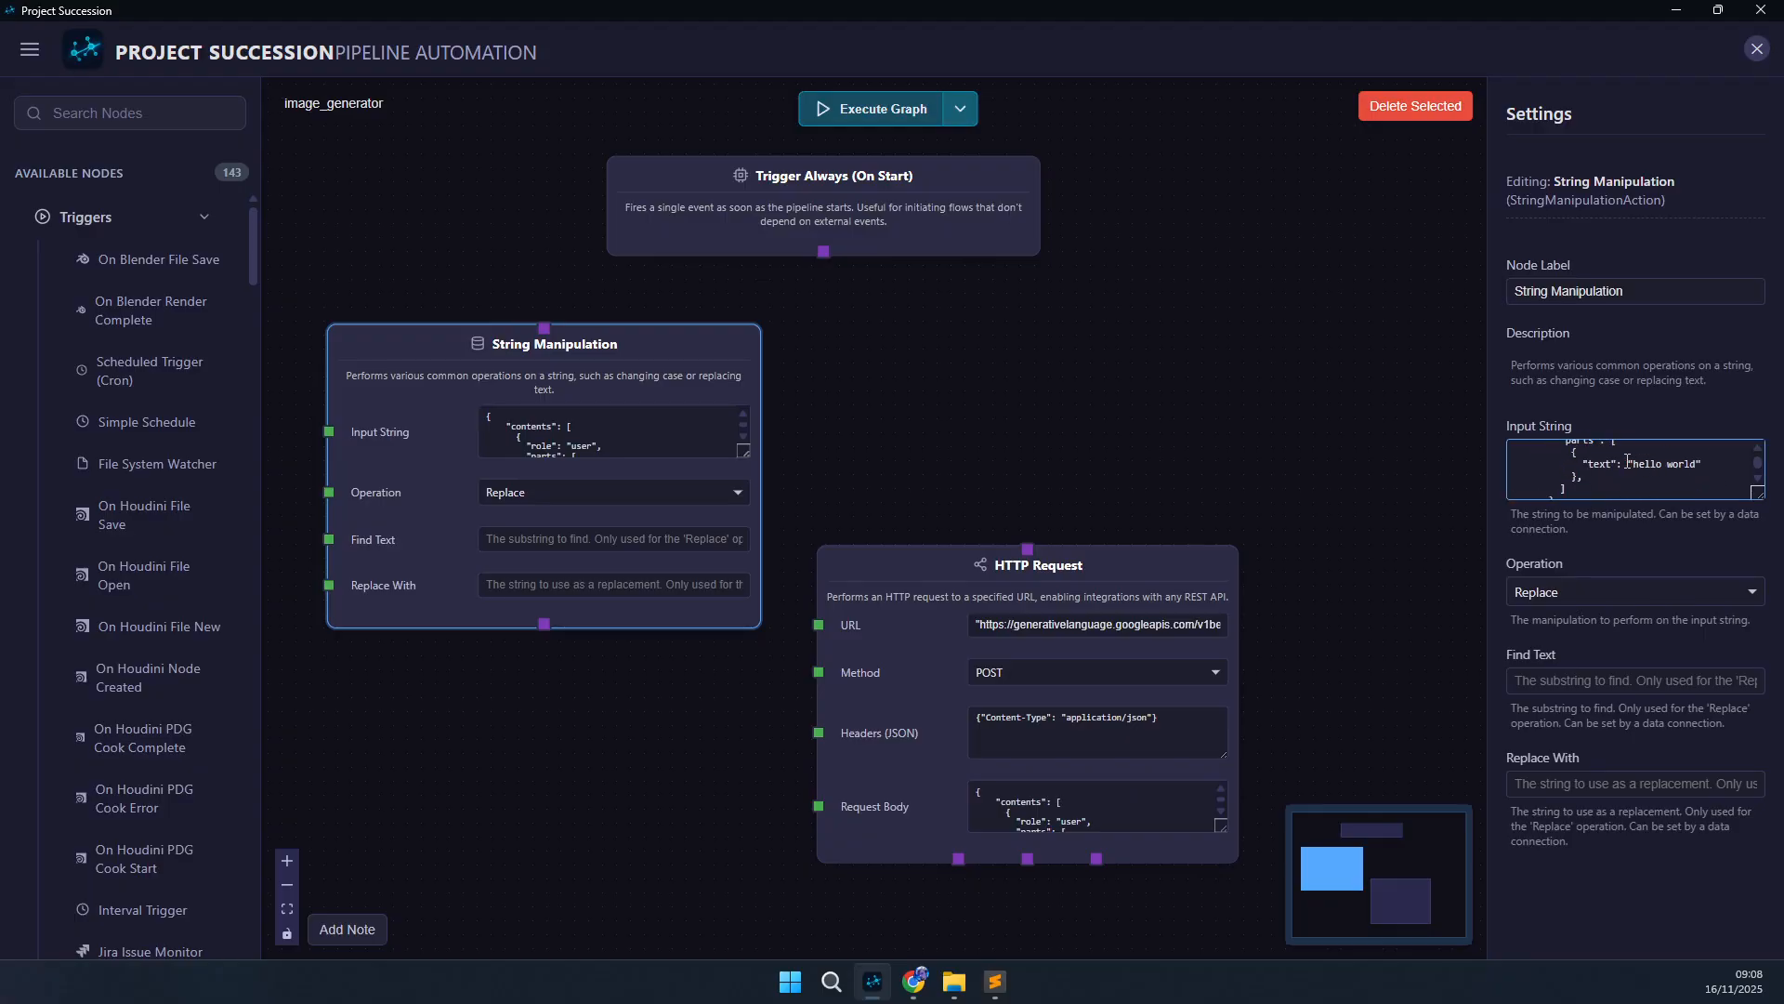
drag(1629, 462, 1701, 463)
drag(1634, 463, 1697, 463)
key(BackSpace)
key(Right)
text(ROMPT_DATA)
- Copy the ${PROMPT_DATA} placeholder from the Input String into the String Manipulation node's Find Text
key(Right)
key(shift+Left)
key(shift+Left)
key(shift+Left)
key(shift+Left)
key(shift+Left)
key(shift+Left)
key(shift+Left)
key(shift+Left)
key(shift+Left)
key(shift+Left)
key(shift+Left)
key(shift+Left)
key(shift+Left)
click(1171, 366)
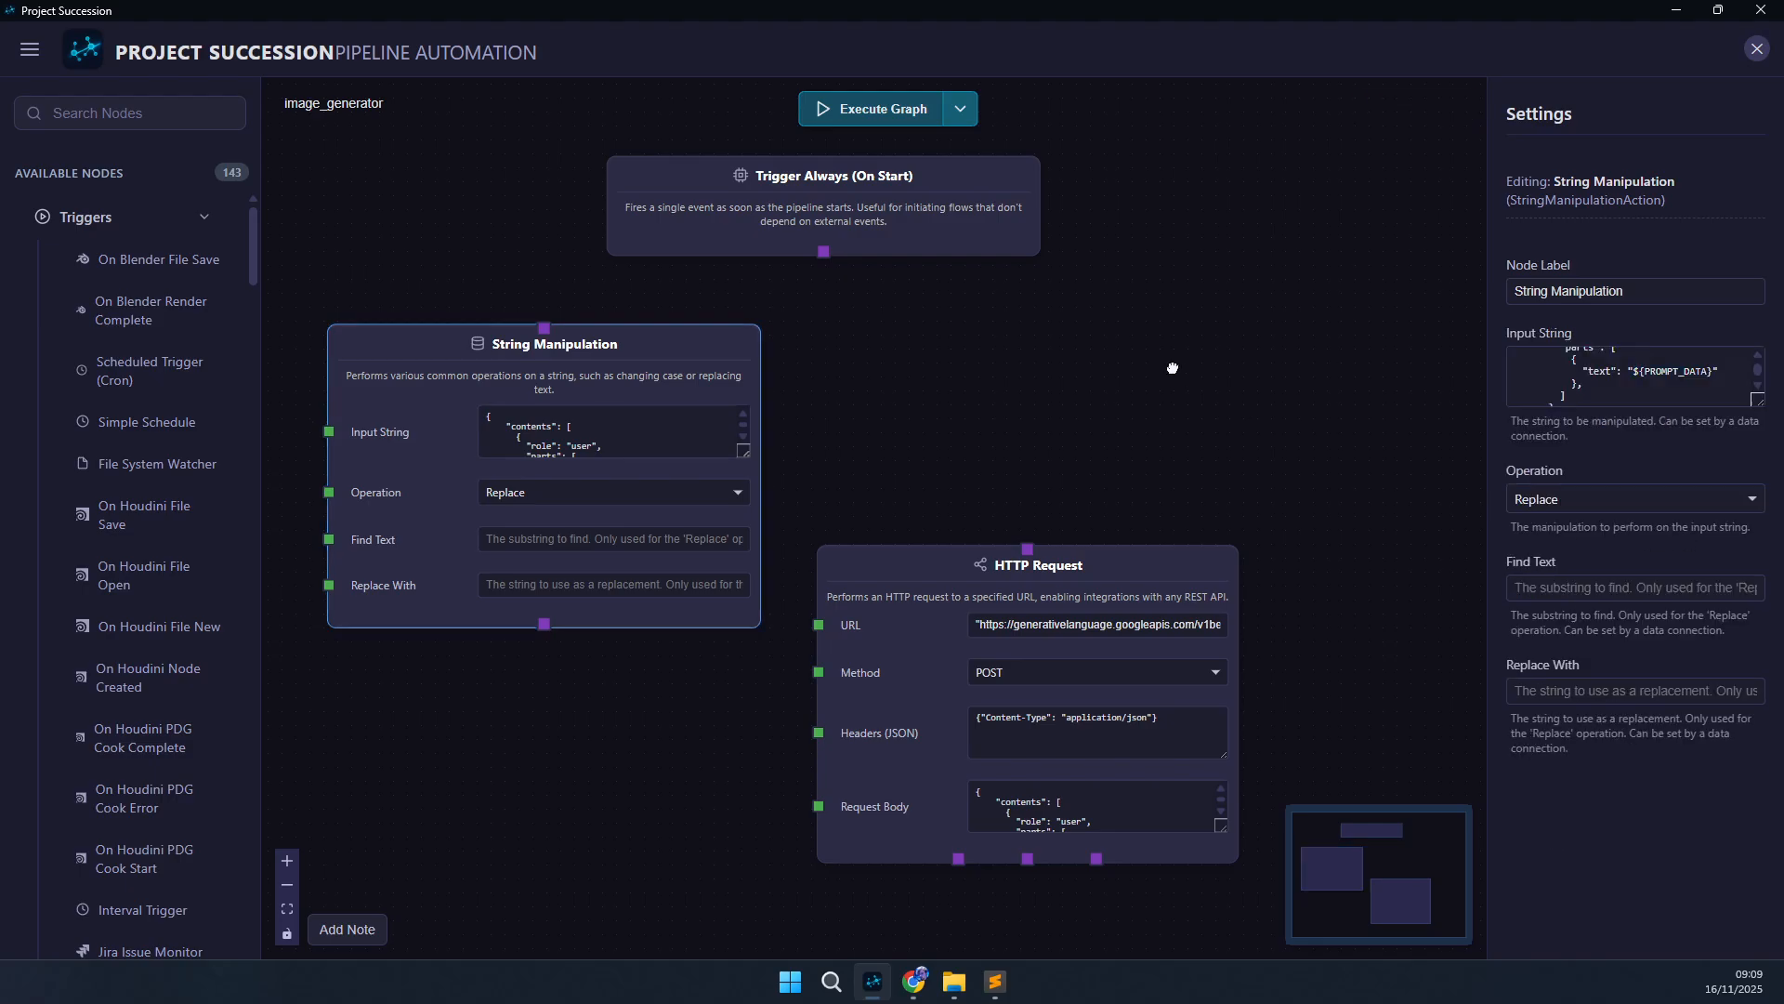
click(490, 543)
key(ctrl+v)
click(511, 778)
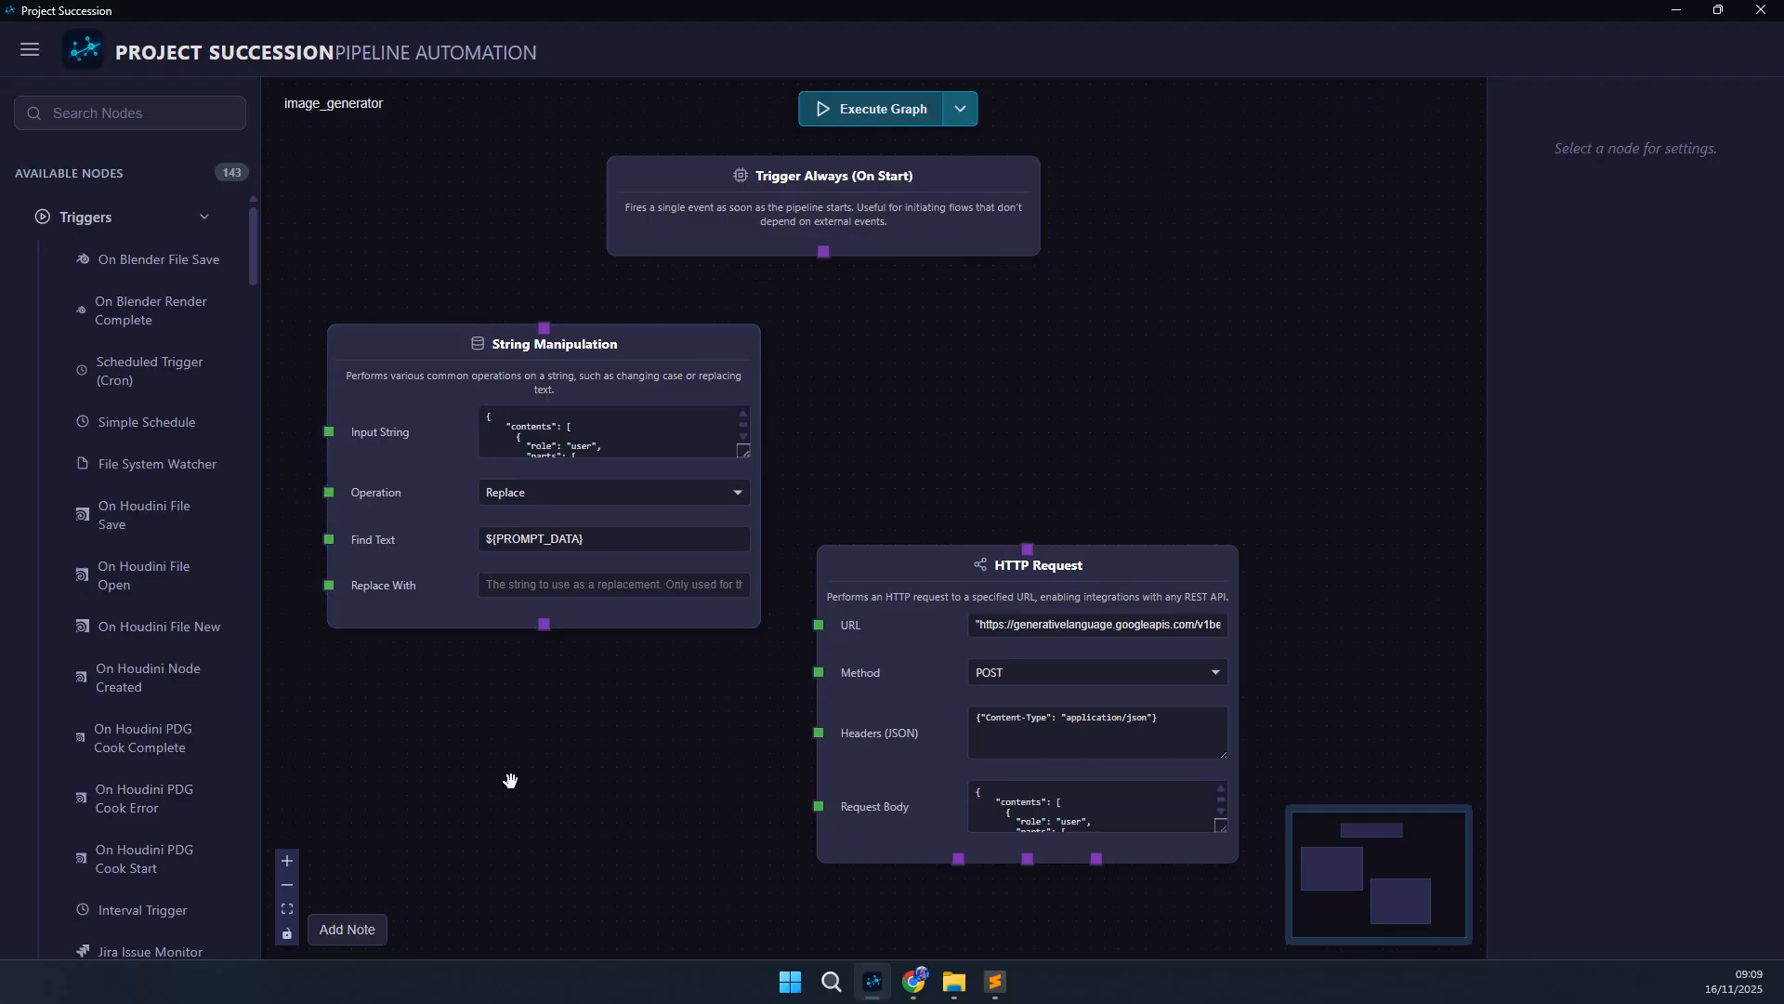
- Remove "TEXT" from the responseModalities list in the String Manipulation node's Input String, keeping only "IMAGE"
click(488, 584)
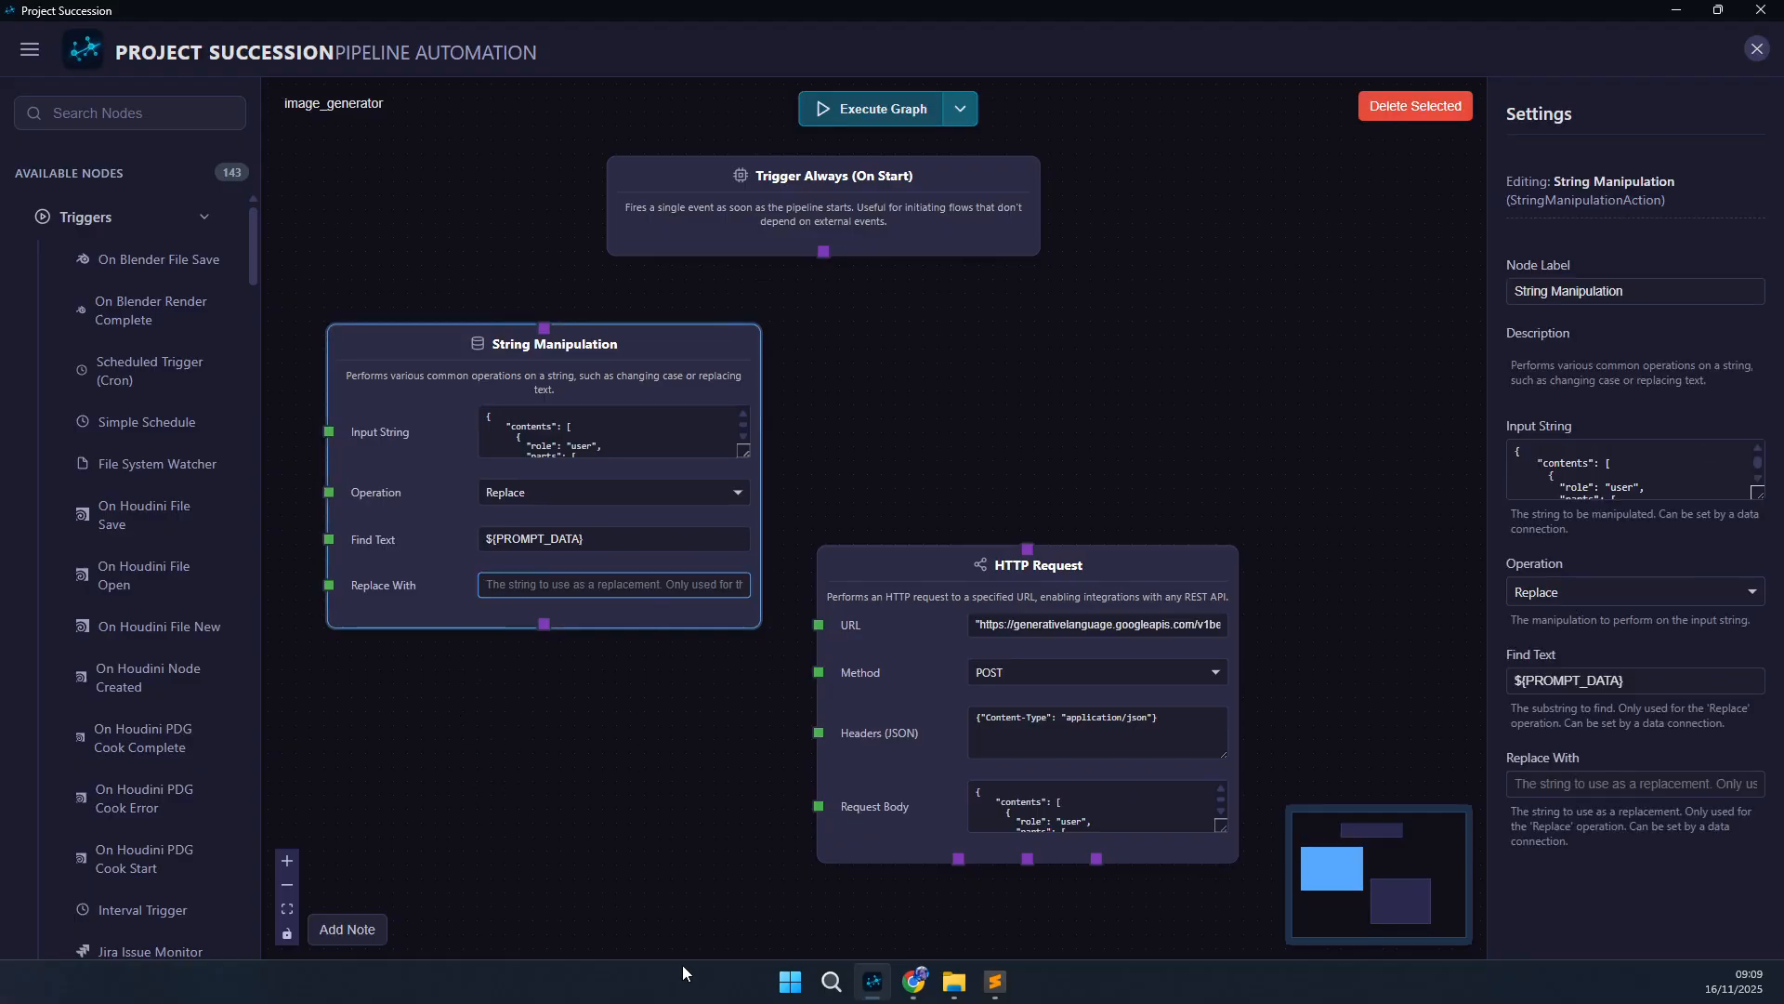
scroll(1659, 481, down, 2)
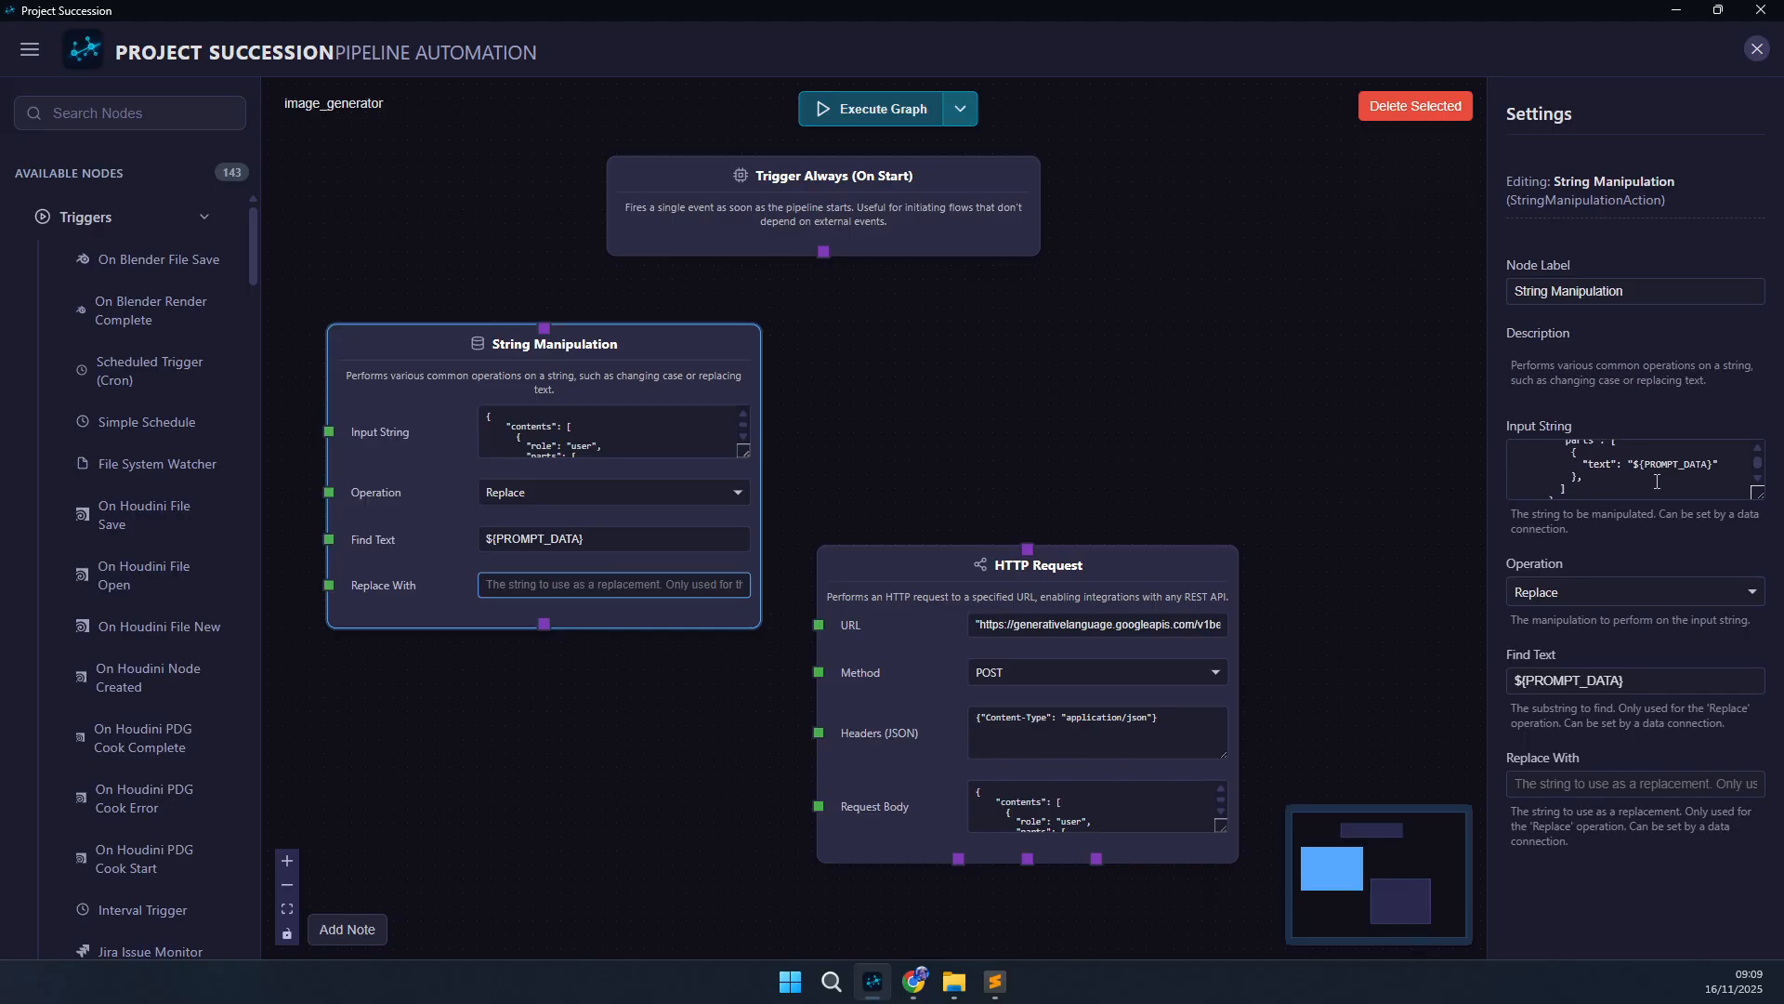
scroll(1657, 484, down, 4)
scroll(1653, 492, down, 2)
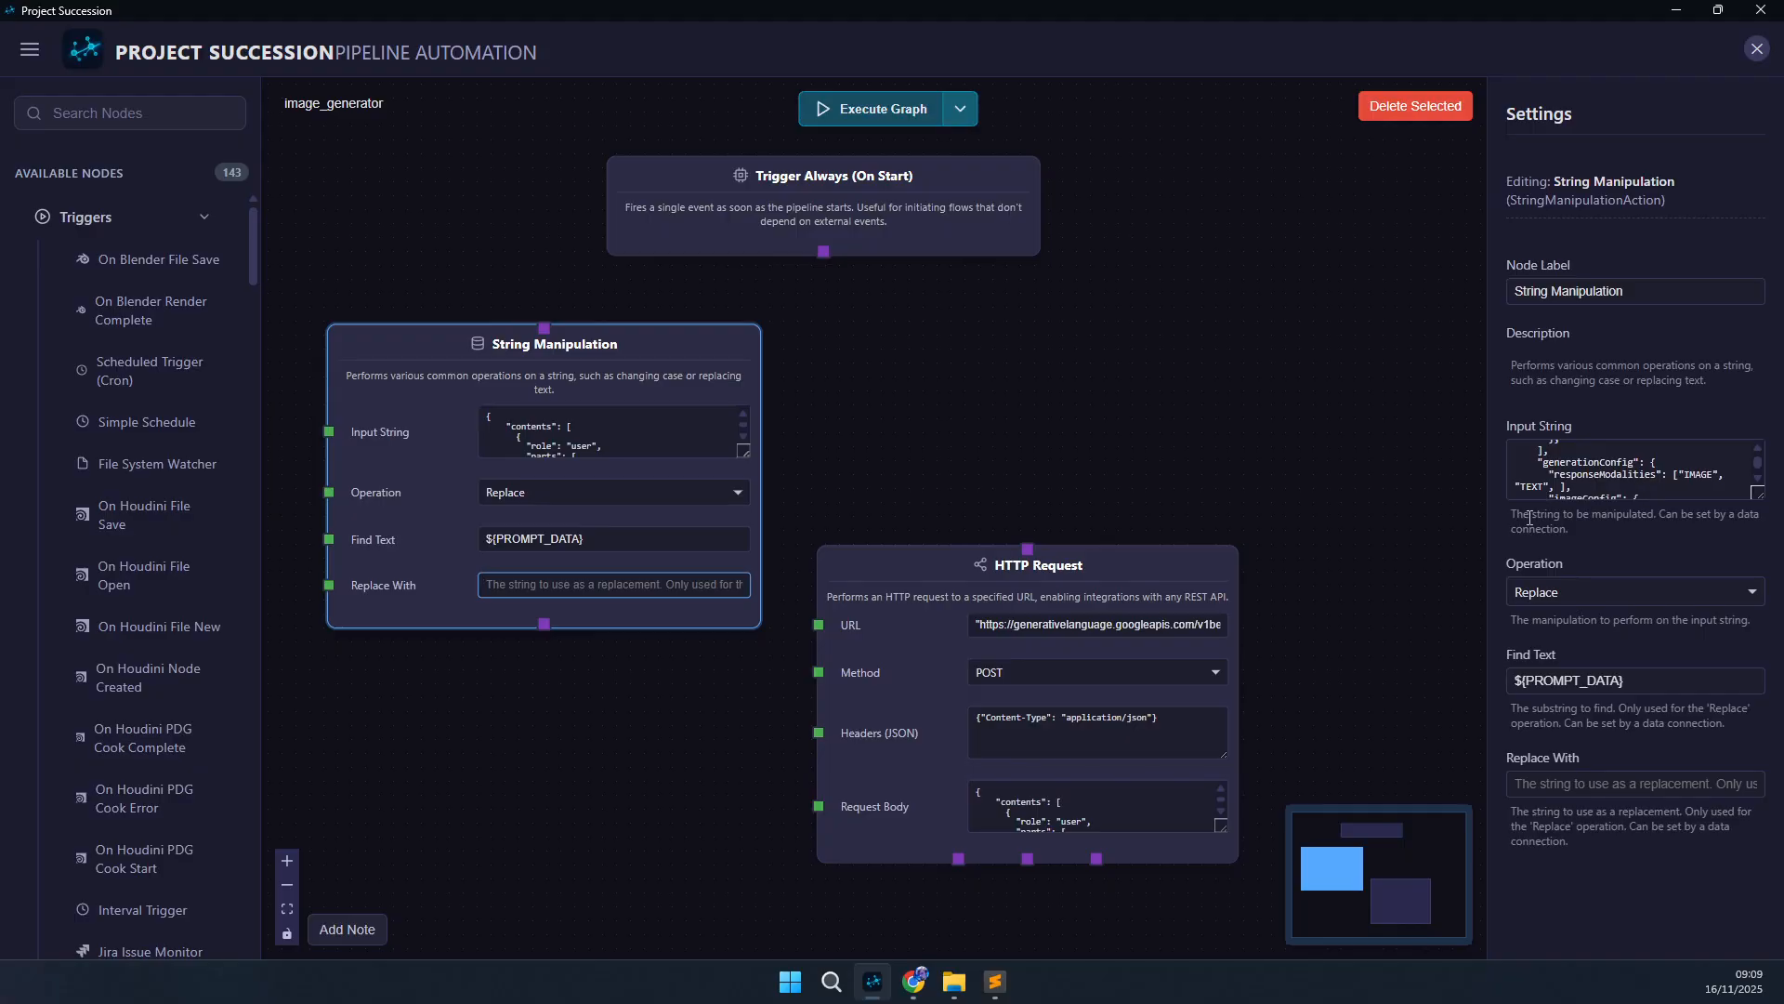
click(1555, 485)
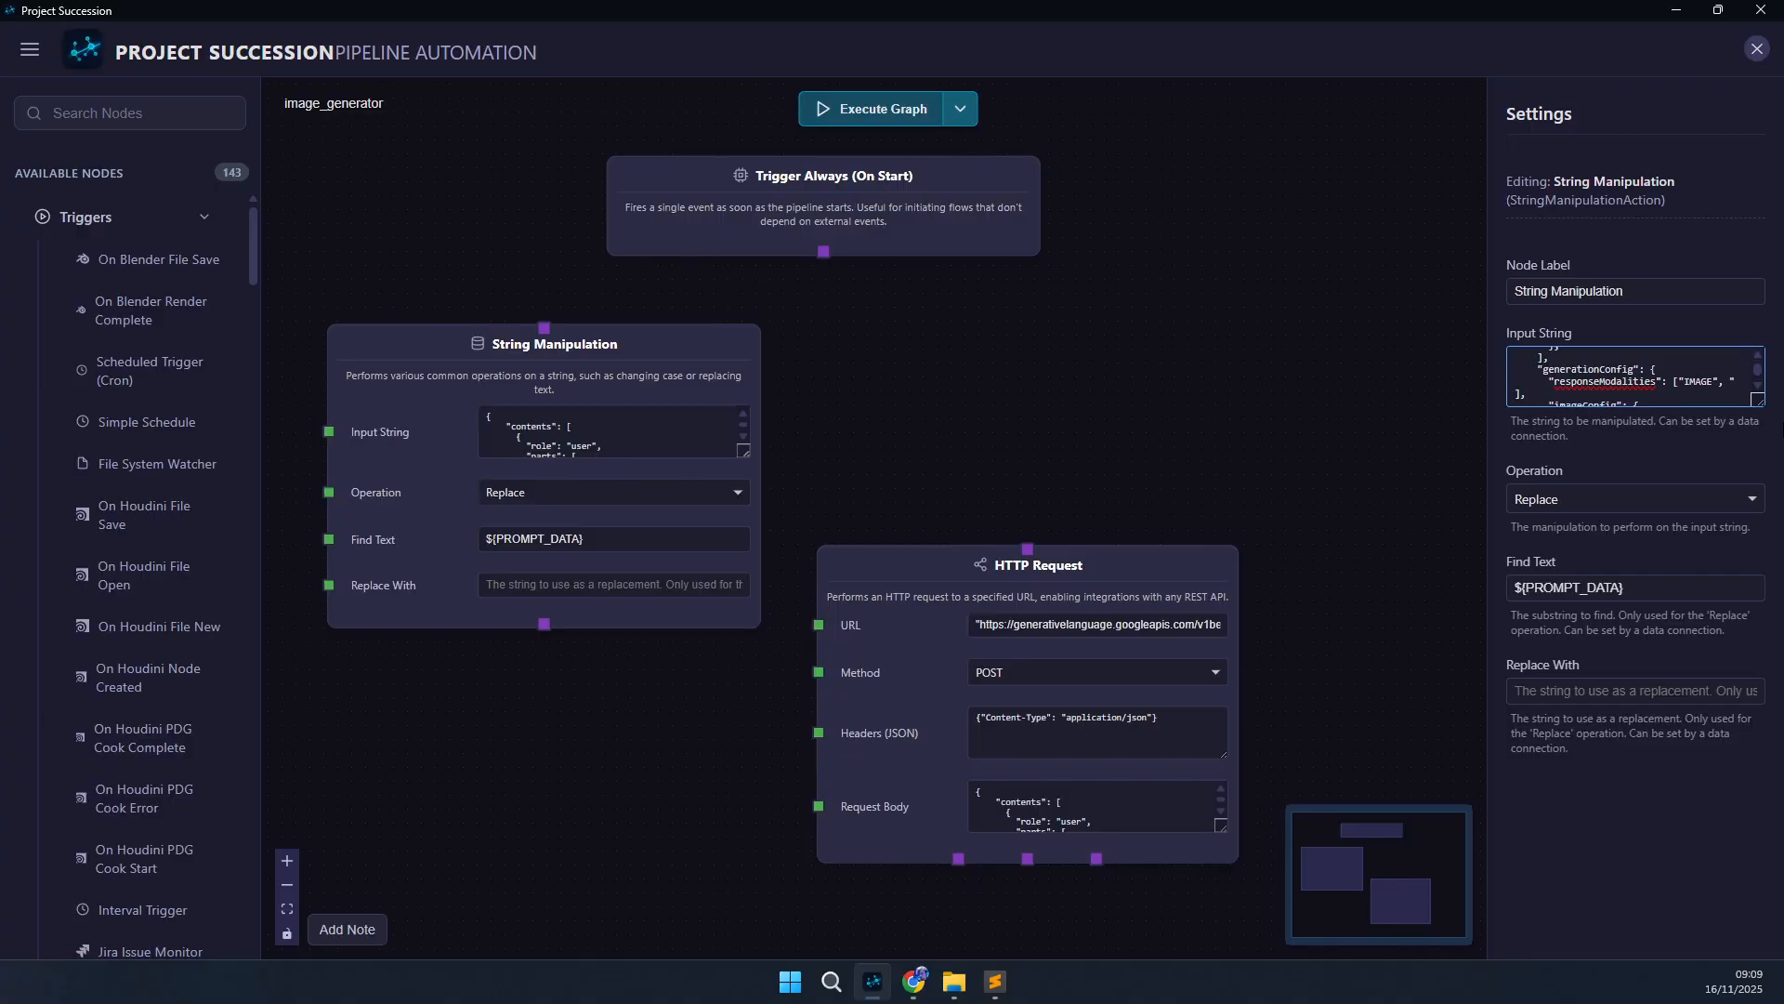
key(BackSpace)
click(1241, 418)
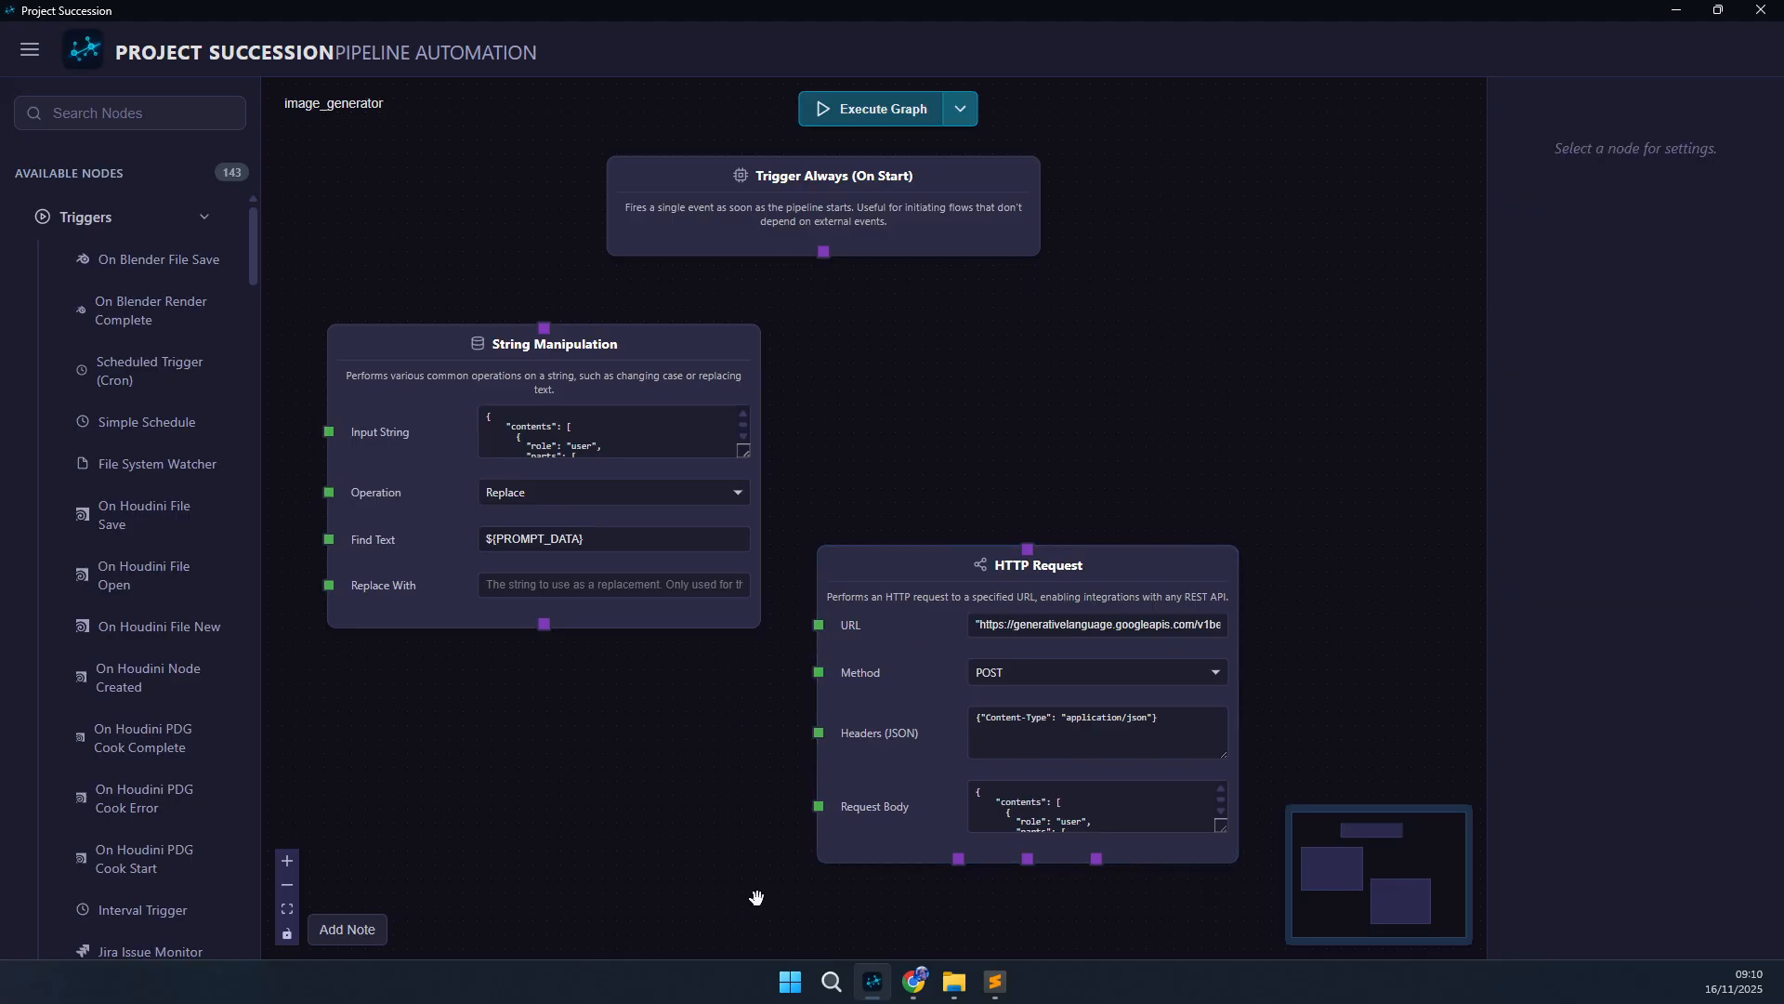
- Arrange the String Manipulation node between the trigger and HTTP Request nodes, and connect the trigger's output to the String Manipulation node
drag(912, 578, 898, 731)
drag(371, 357, 880, 348)
drag(675, 184, 634, 240)
drag(785, 307, 768, 571)
- Connect the String Manipulation node's output to the HTTP Request node's Request Body input and space the connected nodes apart
drag(1096, 741, 1121, 236)
drag(790, 334, 766, 765)
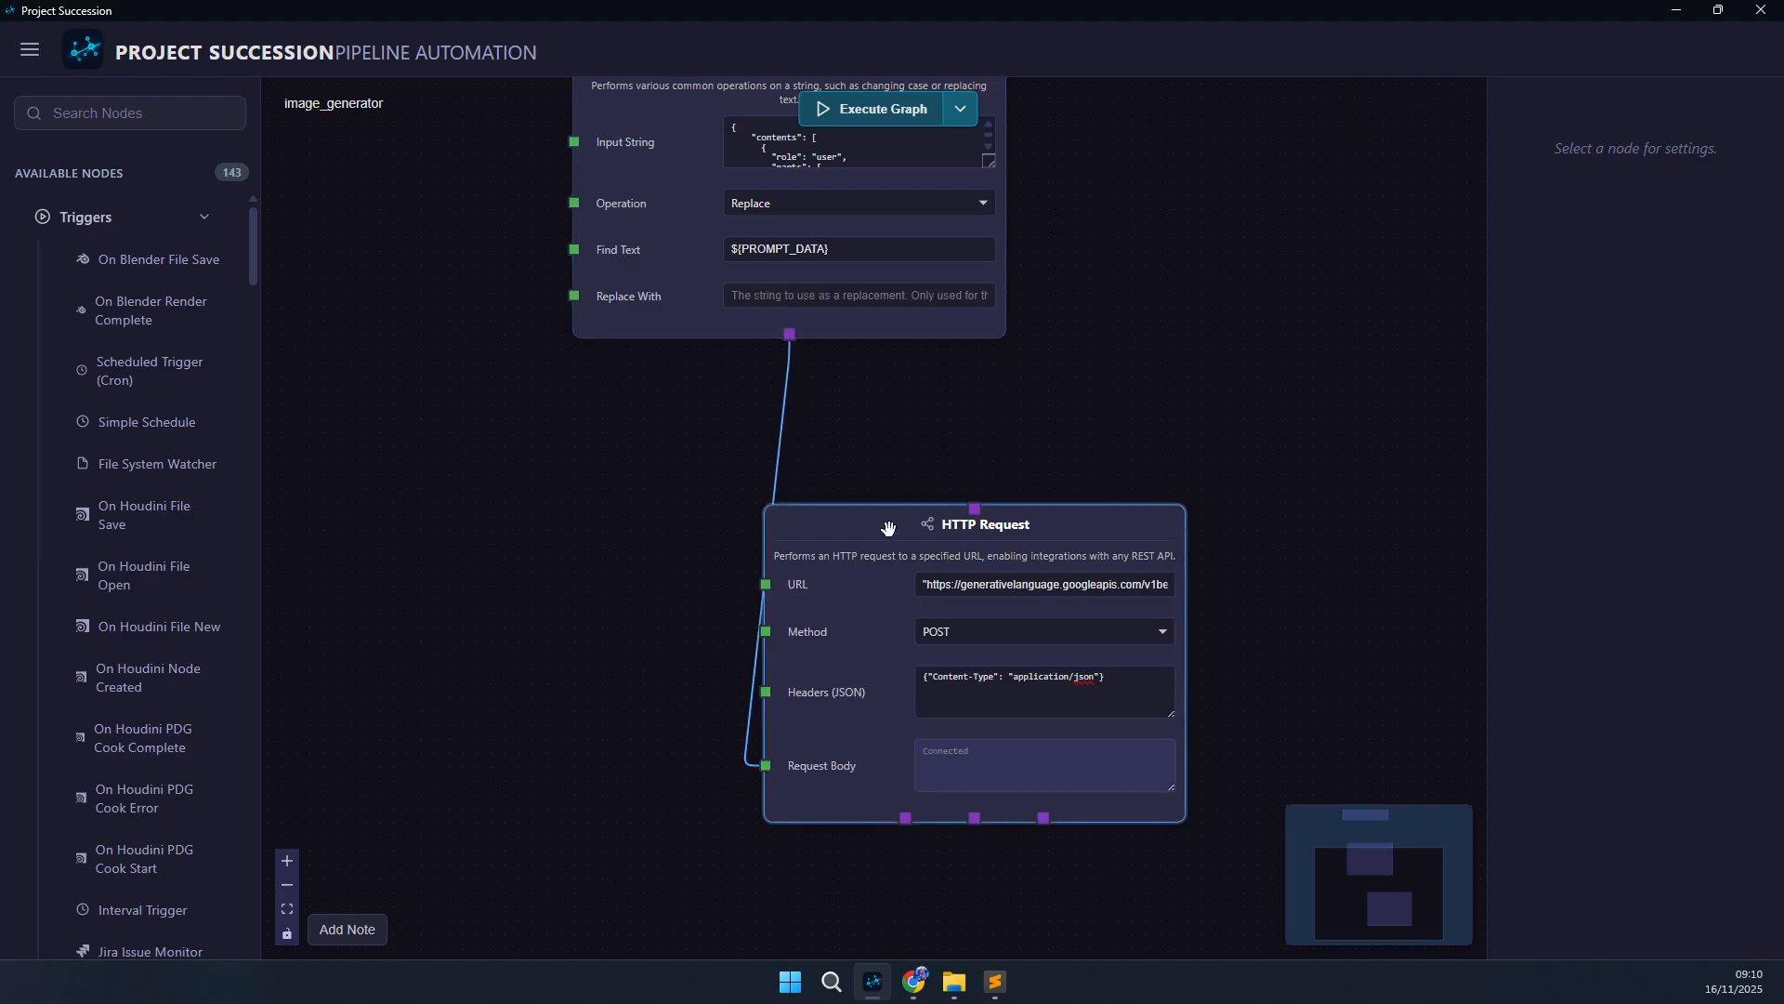
drag(857, 532, 926, 568)
scroll(522, 556, down, 2)
drag(523, 556, 635, 737)
mouse_move(737, 387)
mouse_down()
mouse_move(659, 384)
mouse_move(707, 404)
mouse_up()
drag(407, 759, 404, 784)
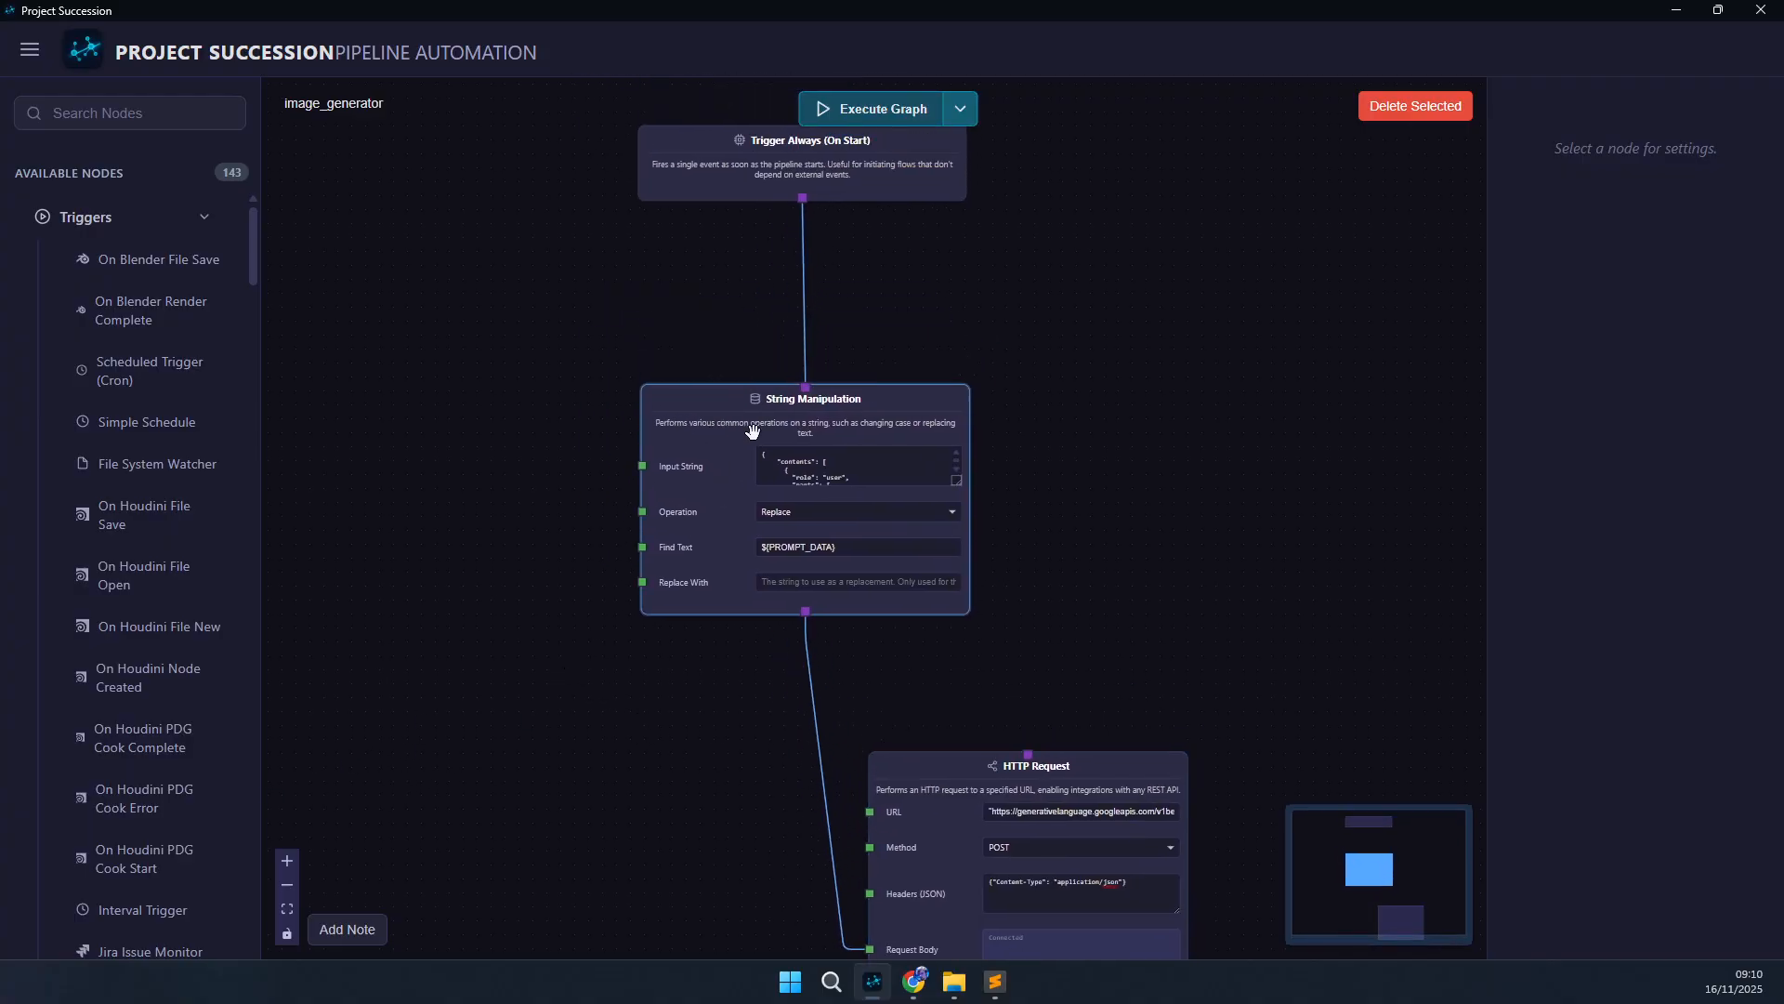
- Examine the HTTP Request node's full URL from its end to its beginning, including the API key, content API and model ID placeholders
drag(443, 683, 495, 502)
scroll(1129, 708, up, 4)
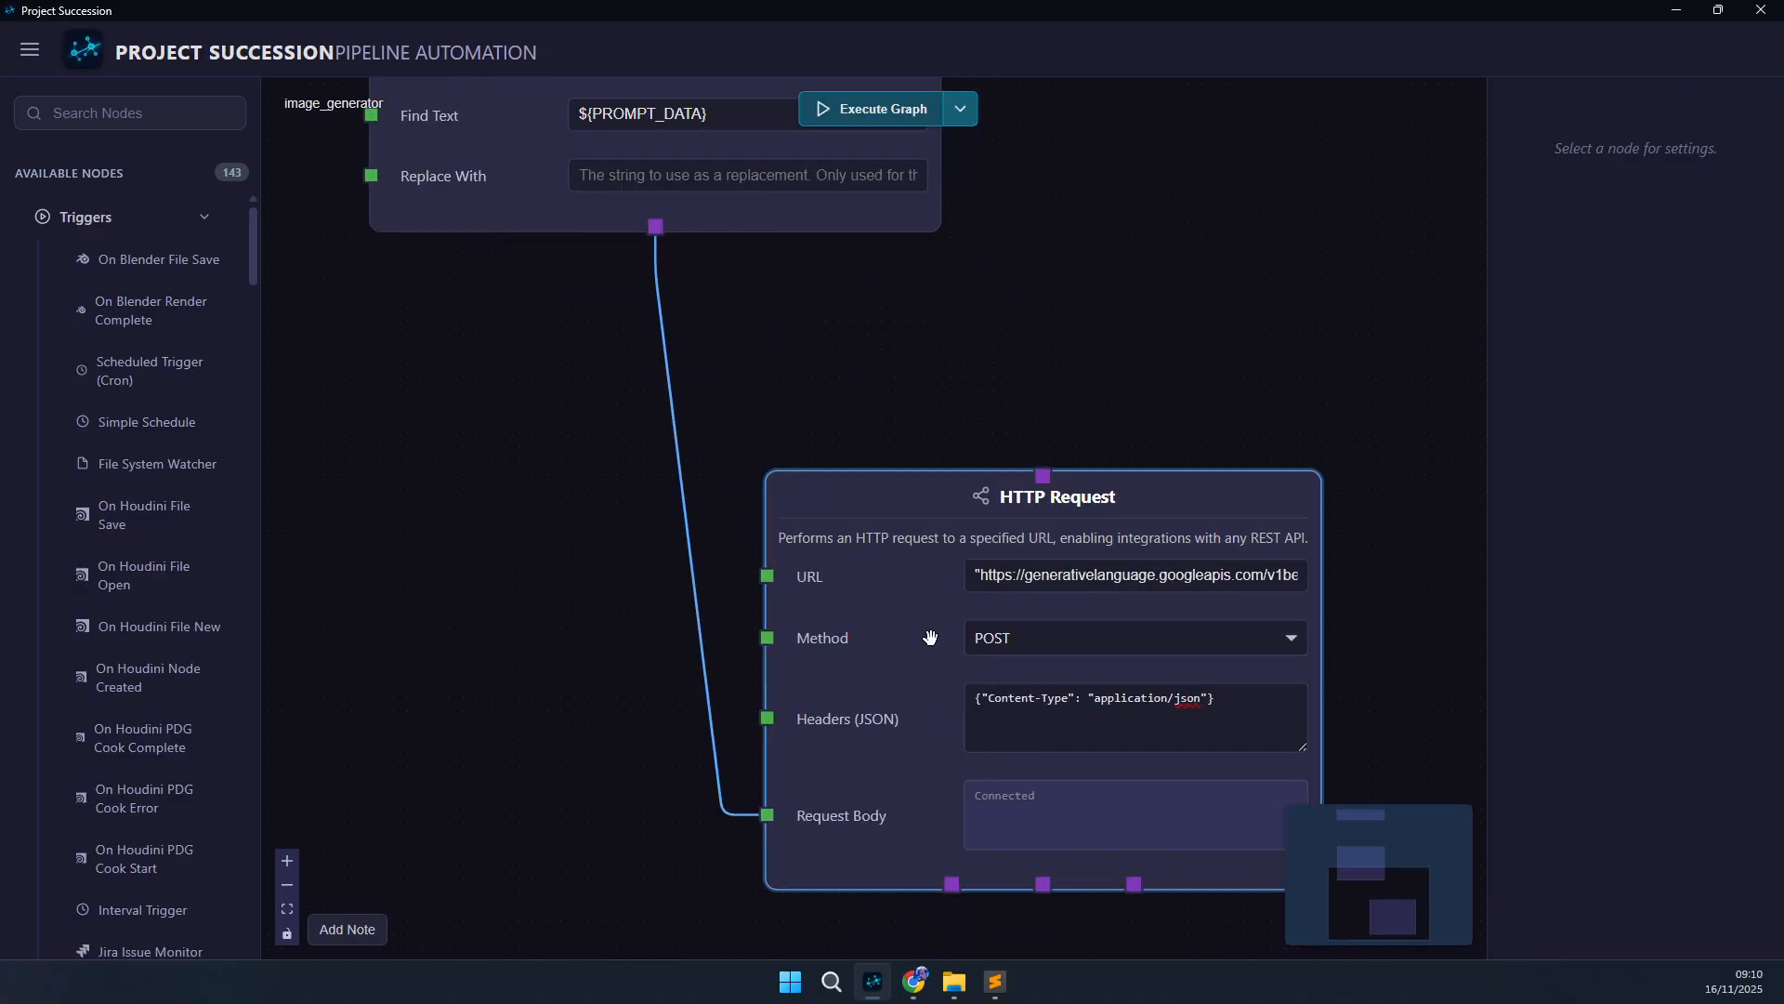
click(1005, 582)
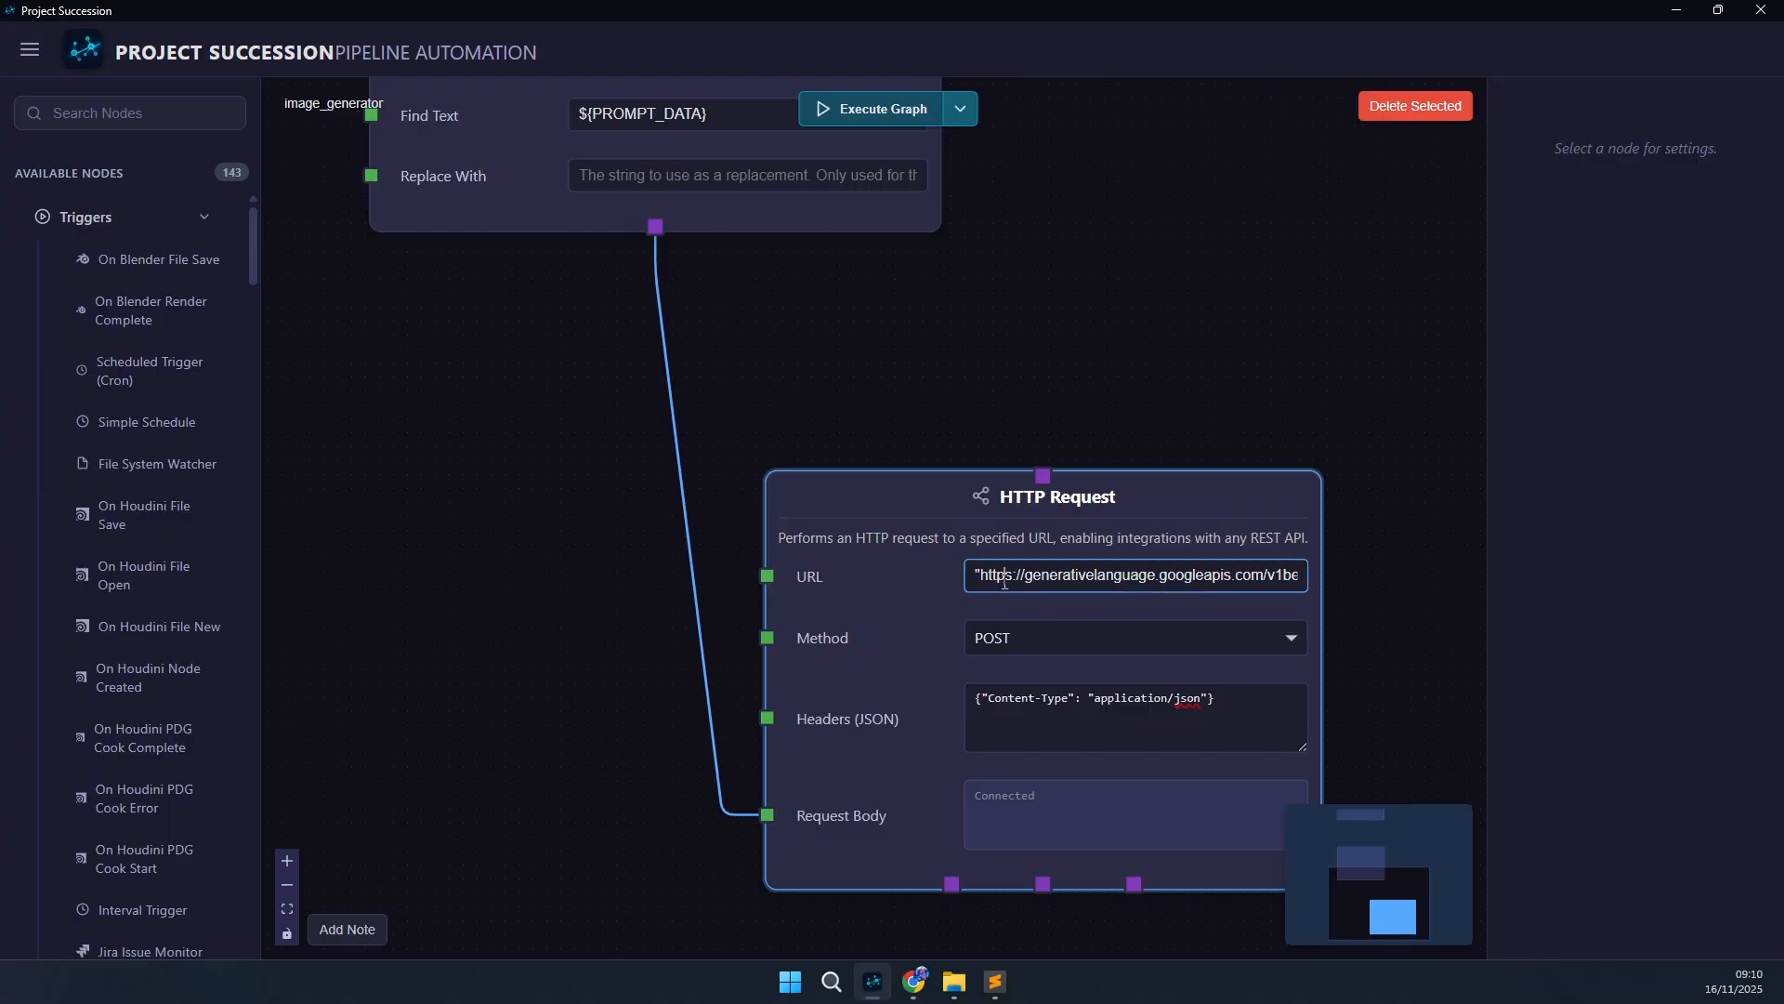
key(End)
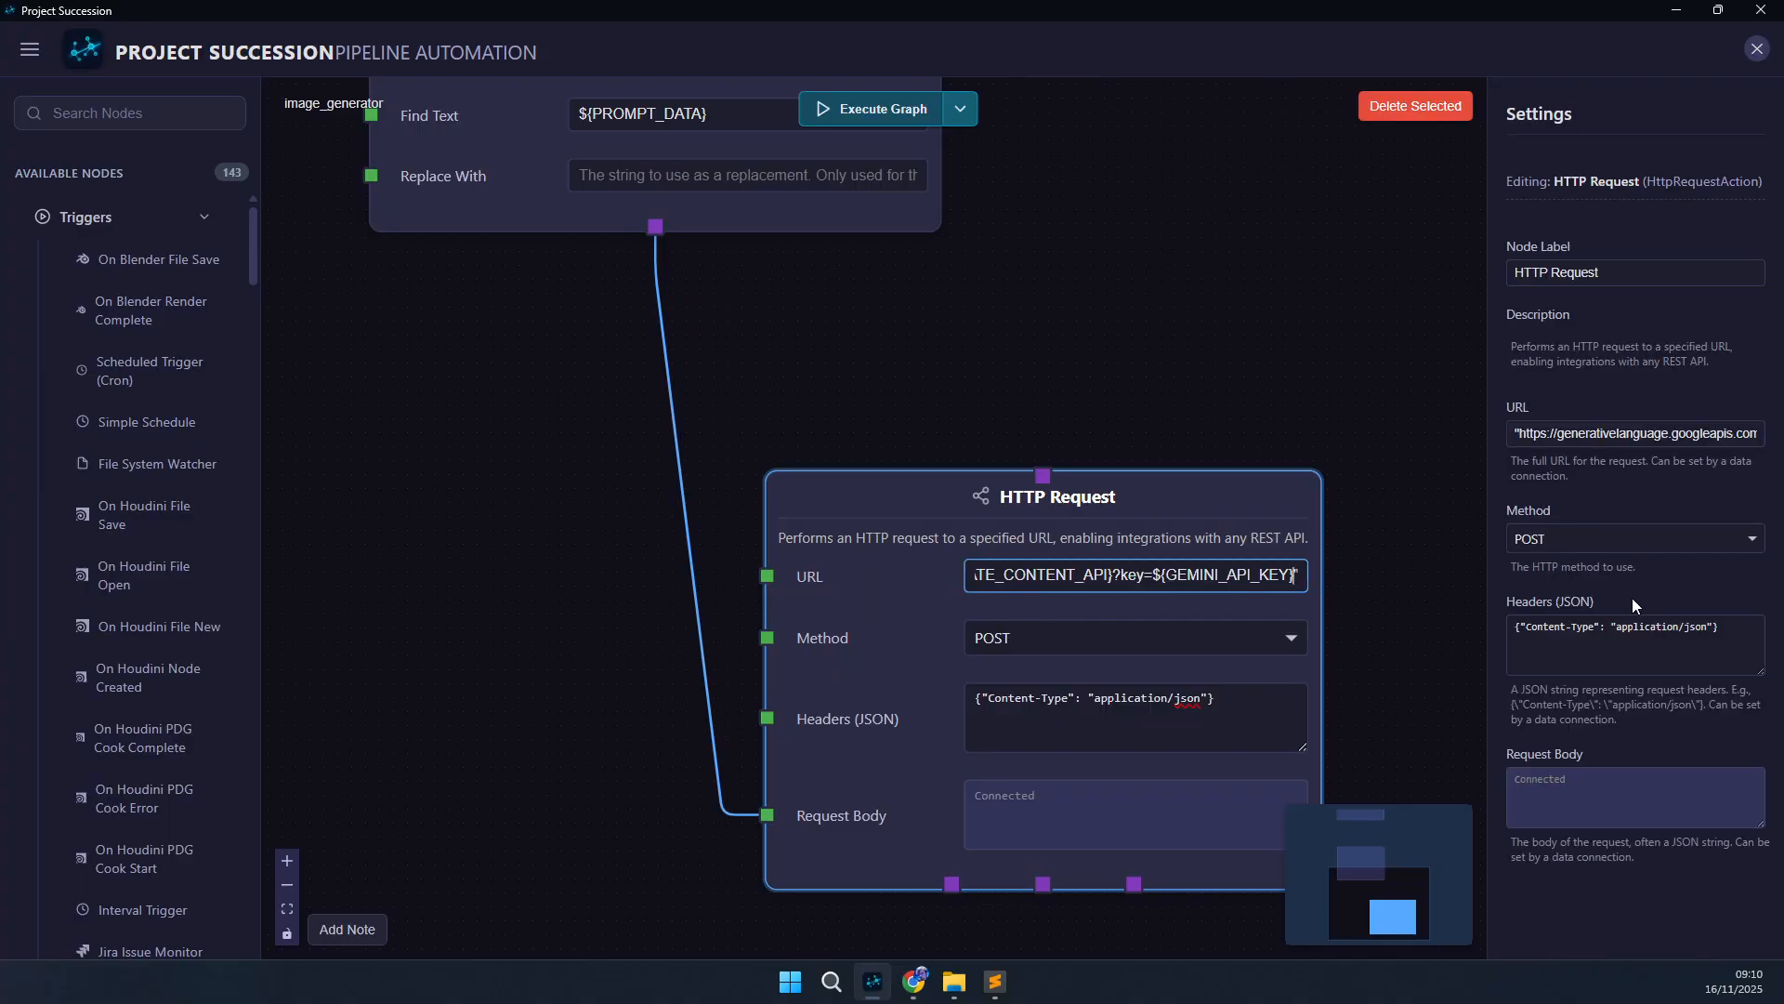
key(Left)
key(Left)
key(Left)
key(Left)
key(Left)
key(Left)
key(Left)
key(Left)
key(Left)
key(Left)
key(Left)
key(Left)
key(Left)
key(Left)
key(Left)
key(Left)
key(Left)
key(Left)
key(Left)
key(Left)
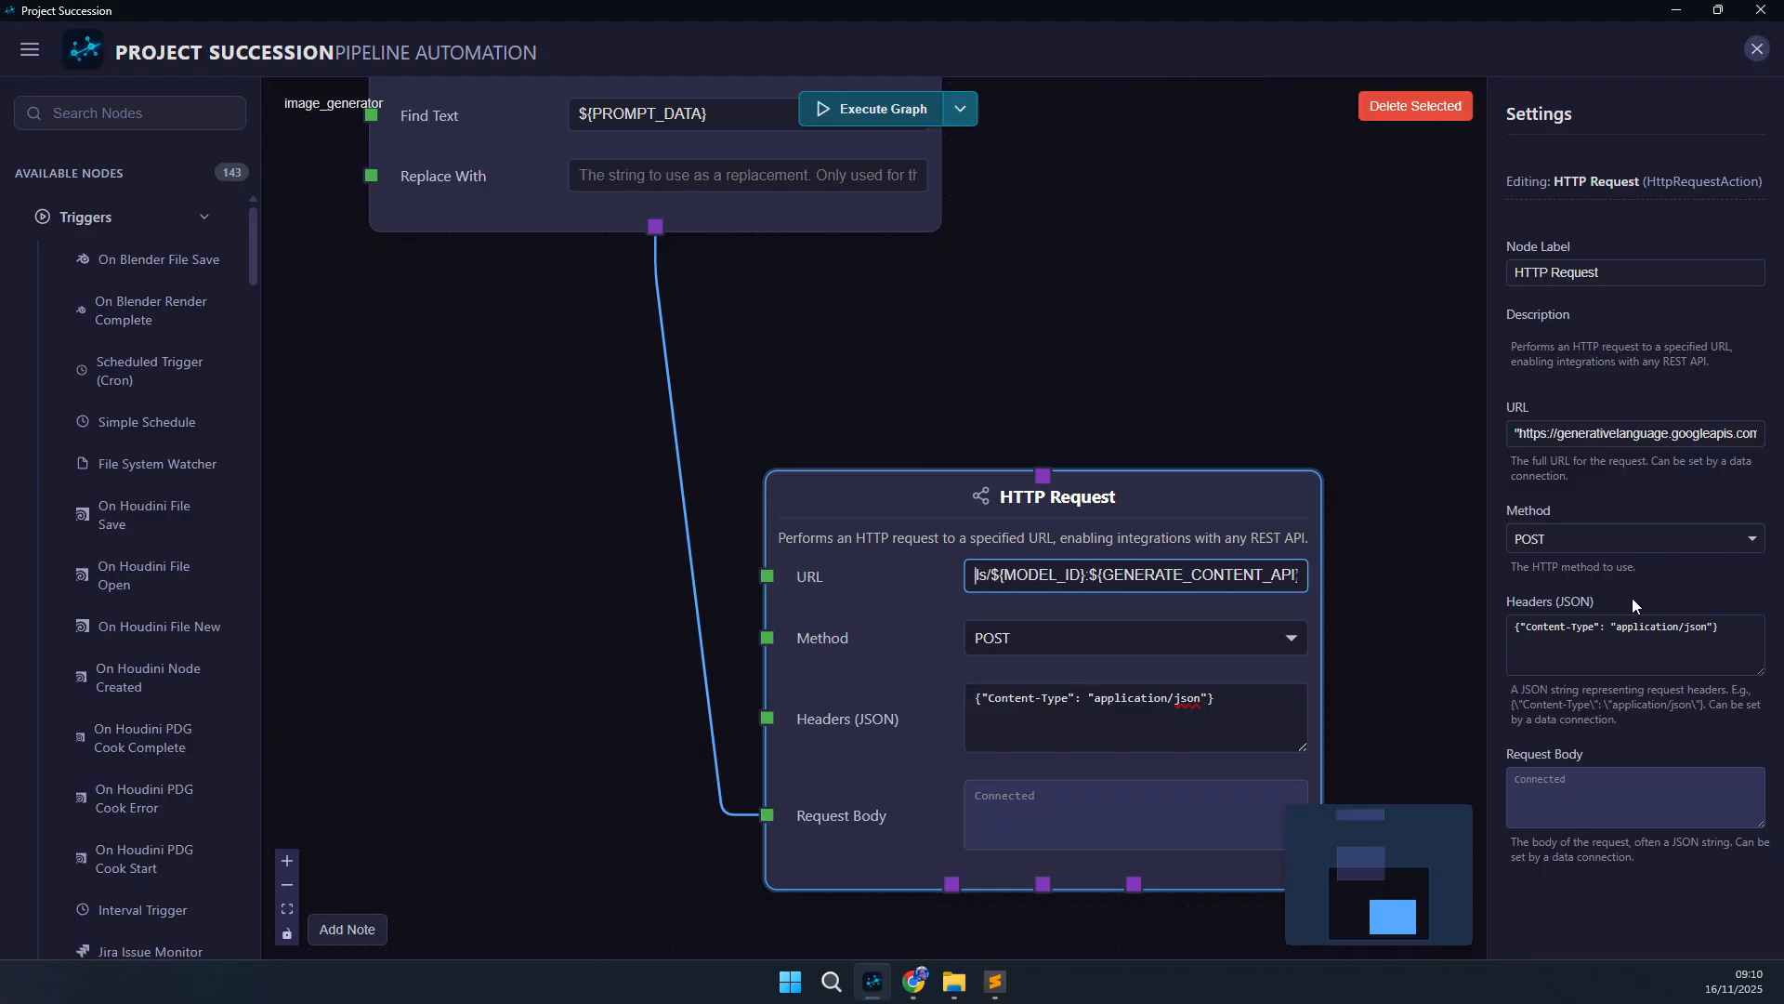
key(Left)
key(Left)
key(Left)
key(Left)
key(Left)
key(Left)
key(Left)
key(Left)
key(Left)
key(Left)
key(Left)
key(Left)
key(Left)
key(Left)
key(Left)
key(Left)
key(Left)
key(Left)
key(Left)
key(Left)
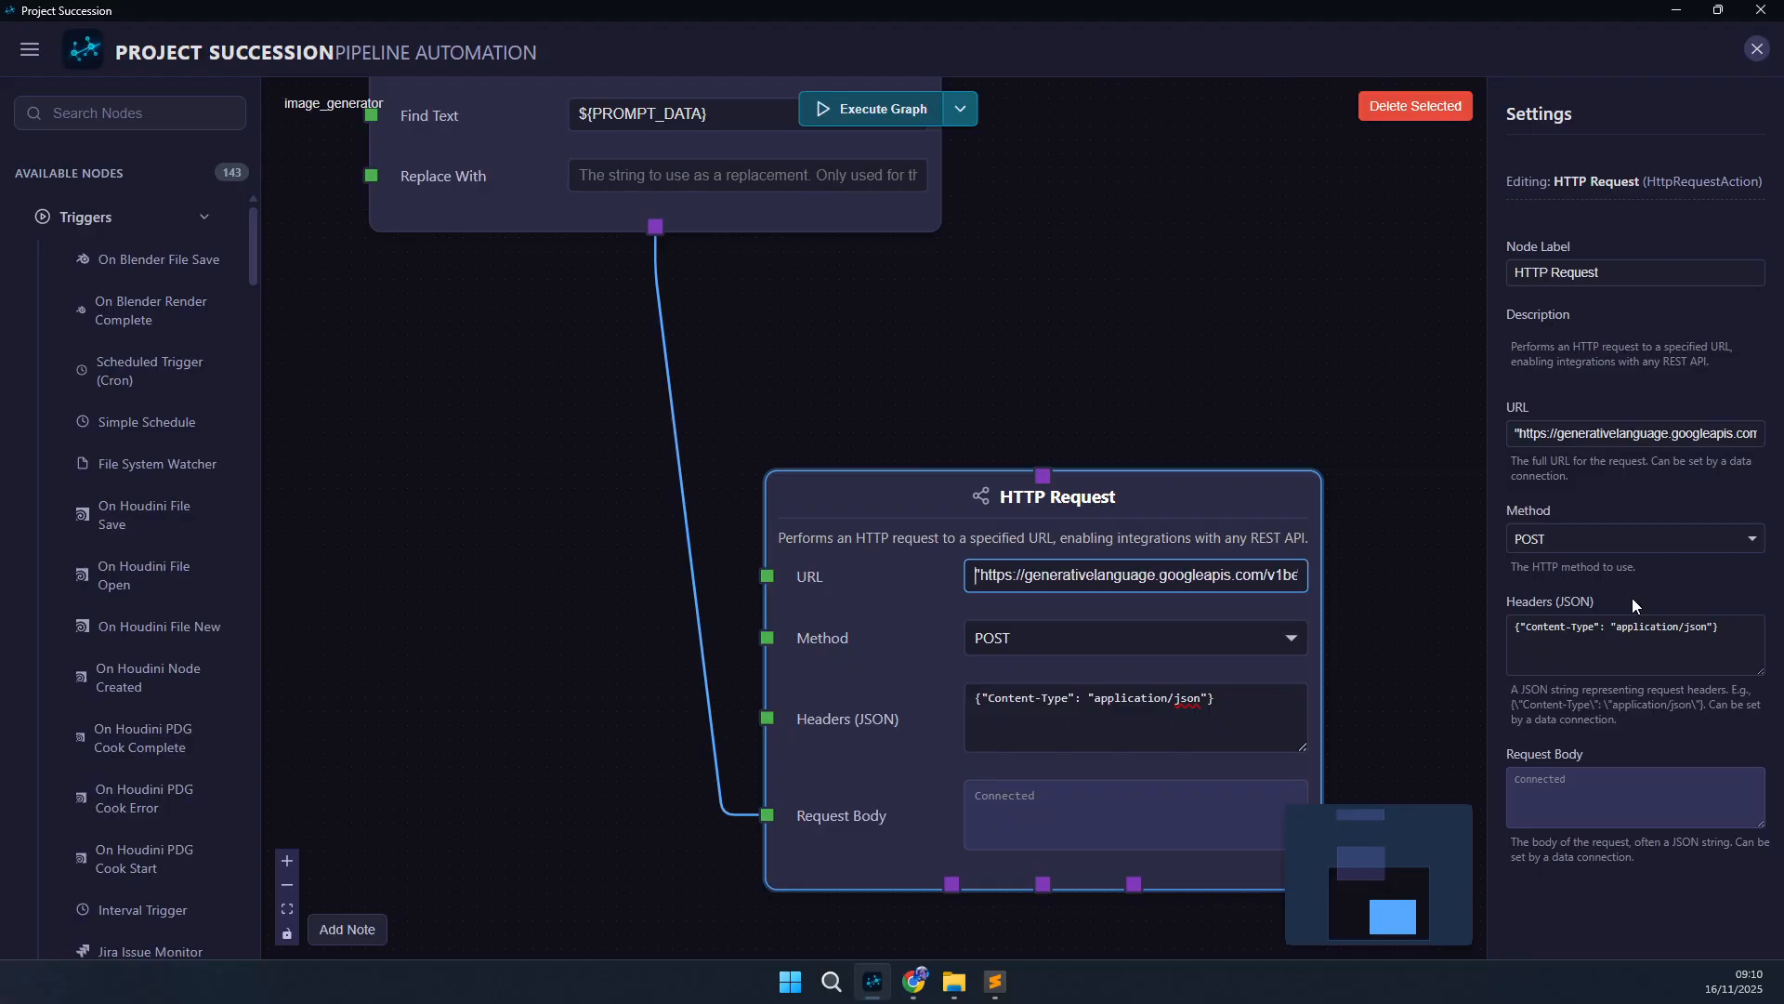
scroll(199, 598, down, 2)
scroll(353, 567, down, 3)
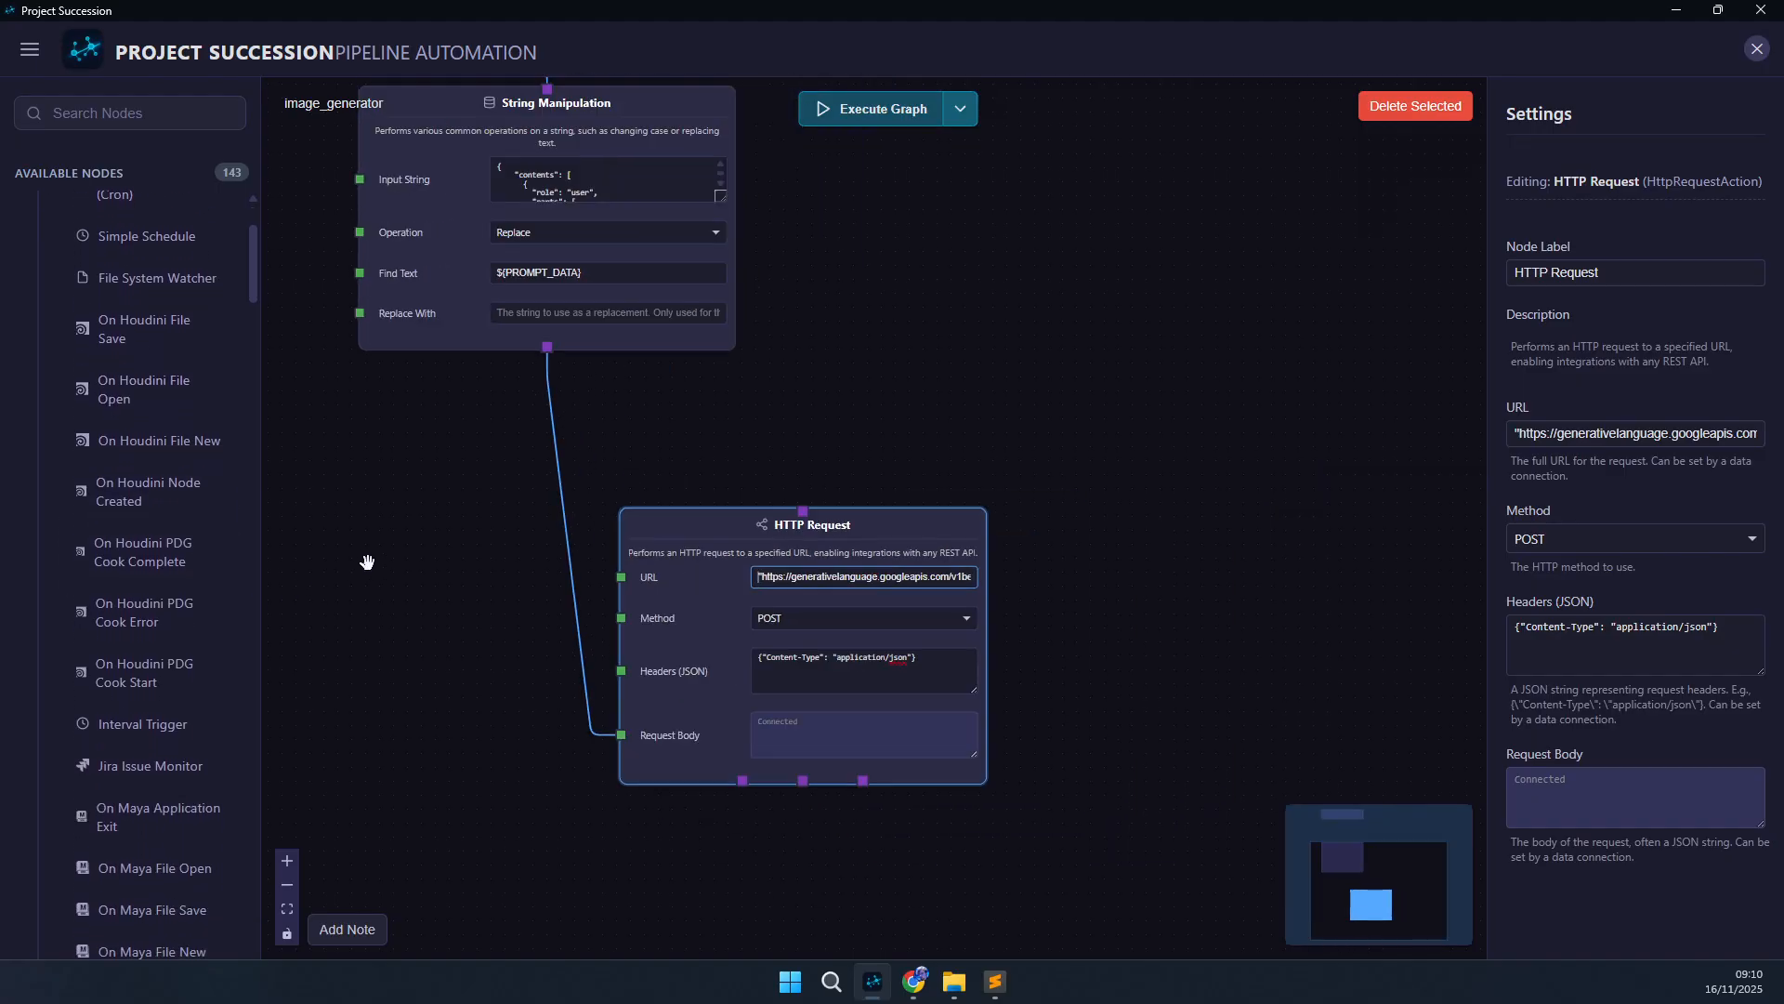
- Add a second String Manipulation node to the graph beside the existing String Manipulation node
drag(366, 561, 813, 840)
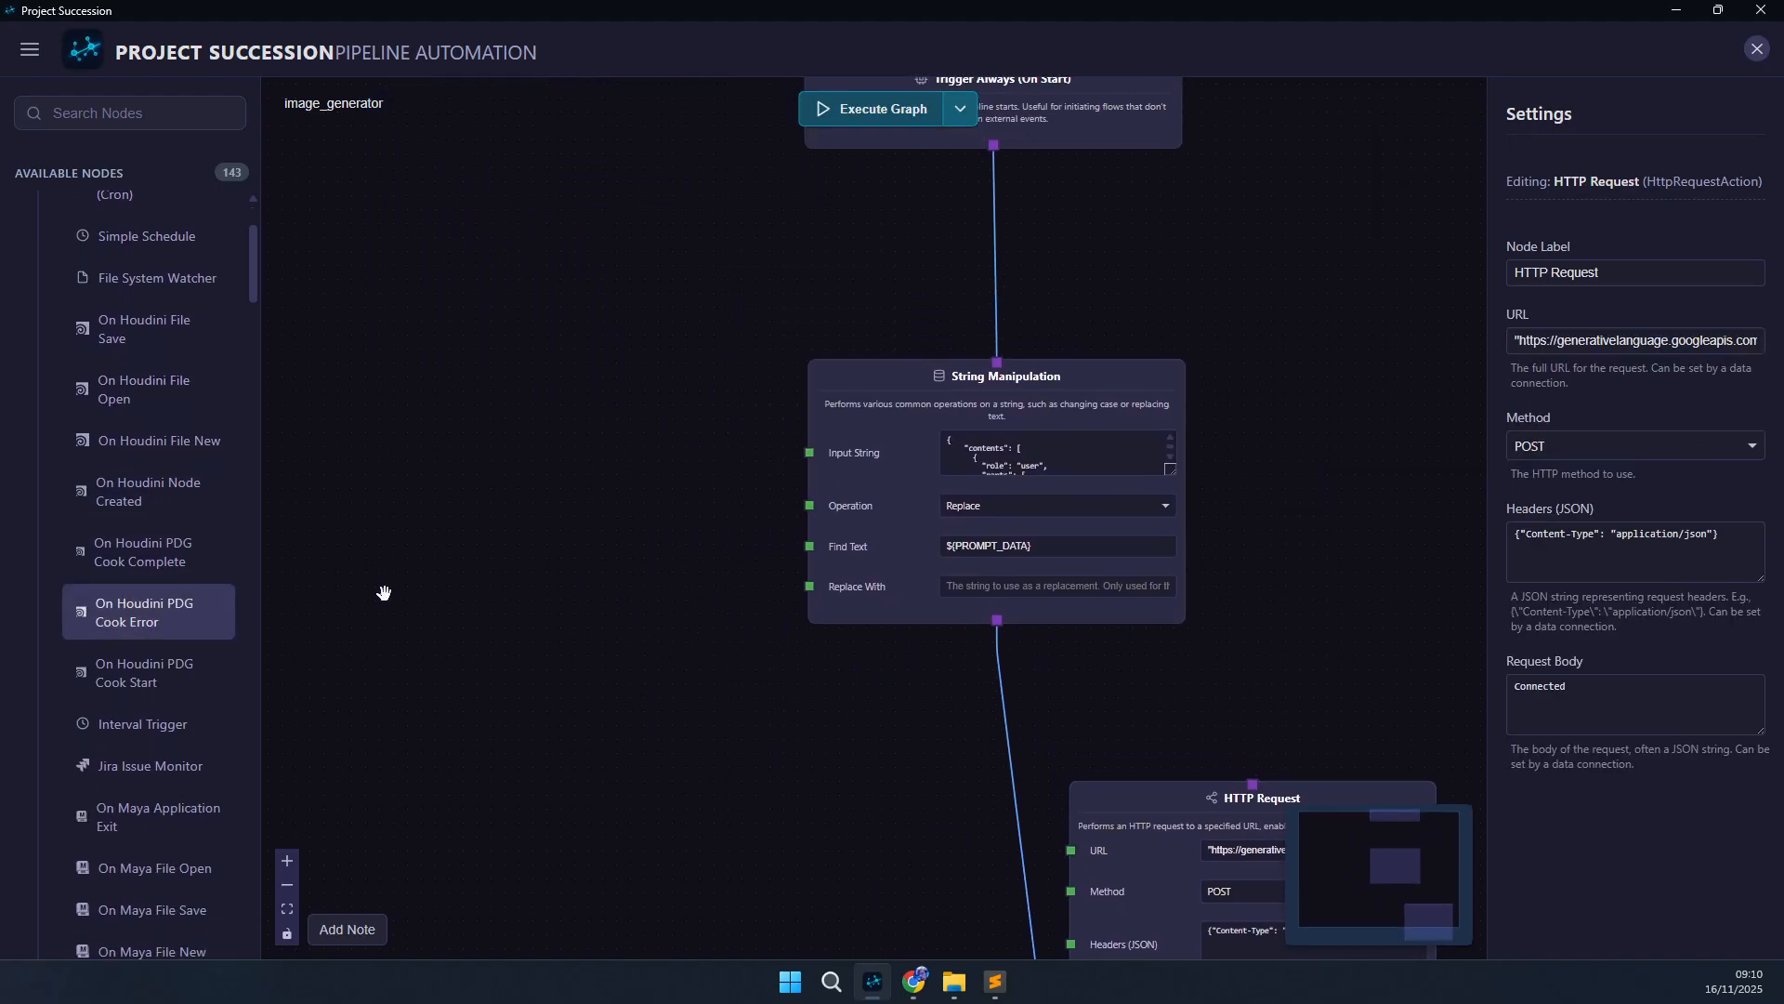
right_click(504, 578)
text(string)
key(Down)
key(Down)
key(Return)
drag(533, 655, 1255, 429)
drag(642, 697, 159, 653)
drag(662, 206, 661, 310)
scroll(661, 311, down, 1)
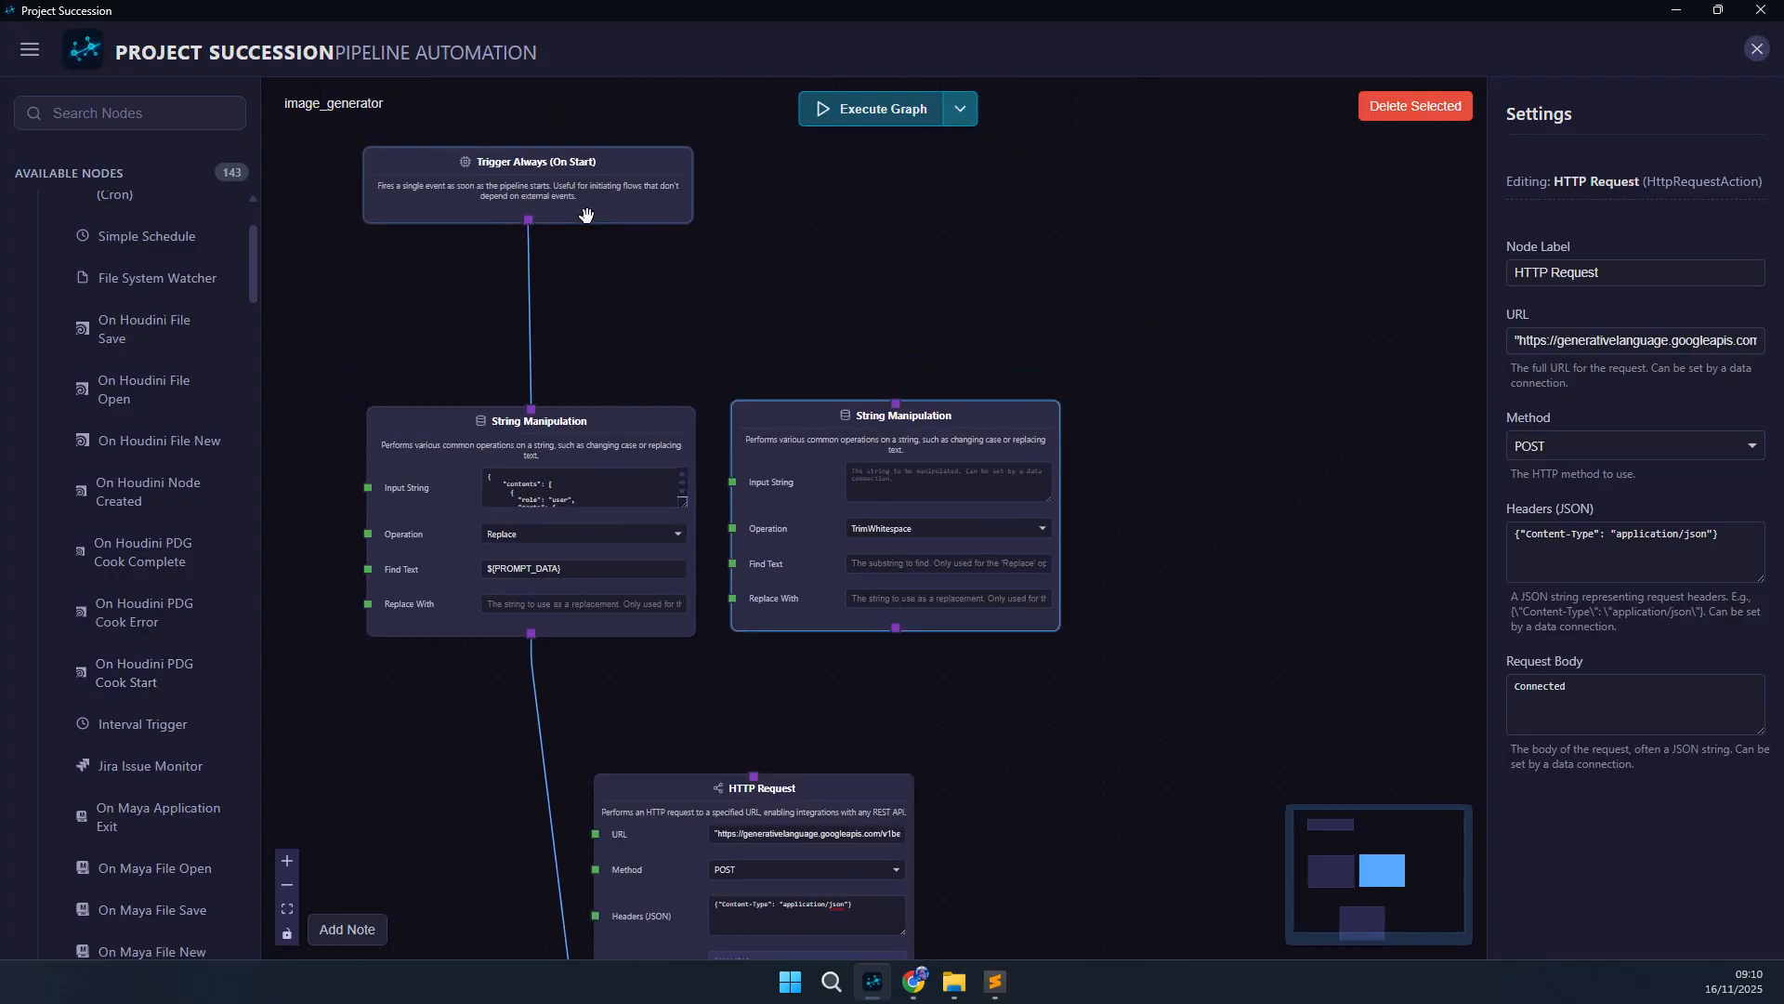
- Connect the trigger's output to the second String Manipulation node, and that node's output to the HTTP Request node's execution input
drag(528, 221, 895, 401)
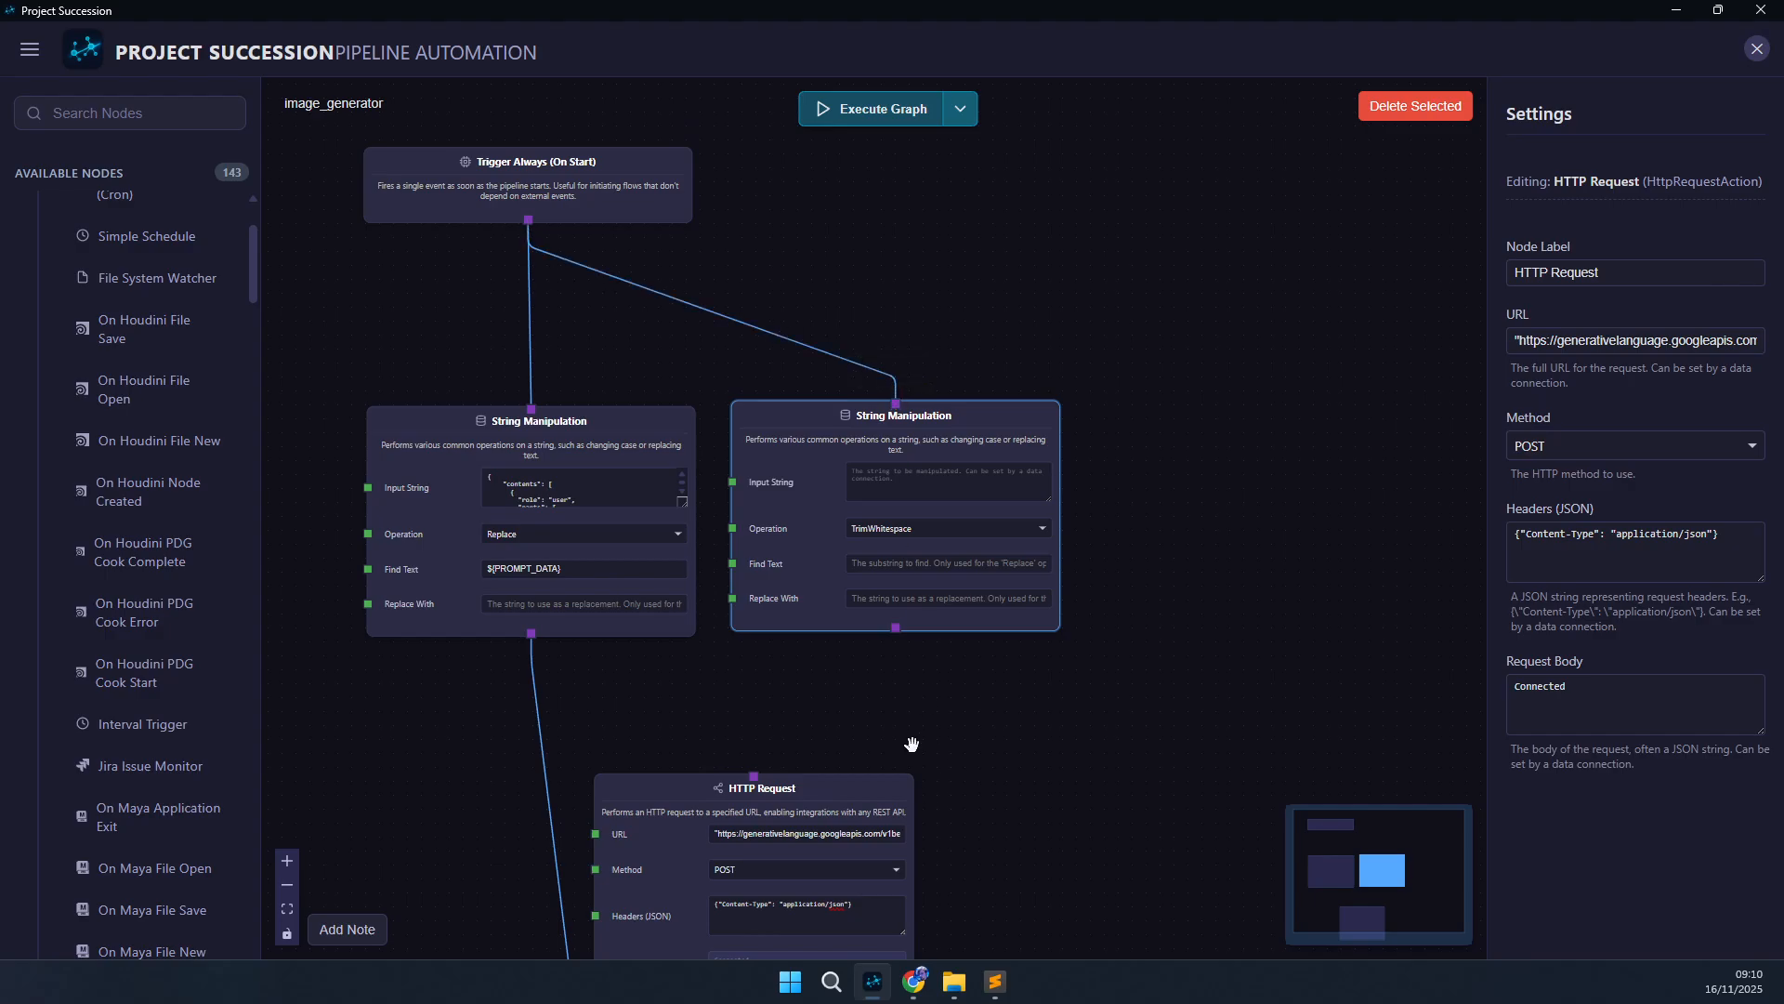
drag(895, 628, 755, 775)
click(638, 735)
- Copy the HTTP Request node's full URL into the second String Manipulation node's Input String
click(721, 841)
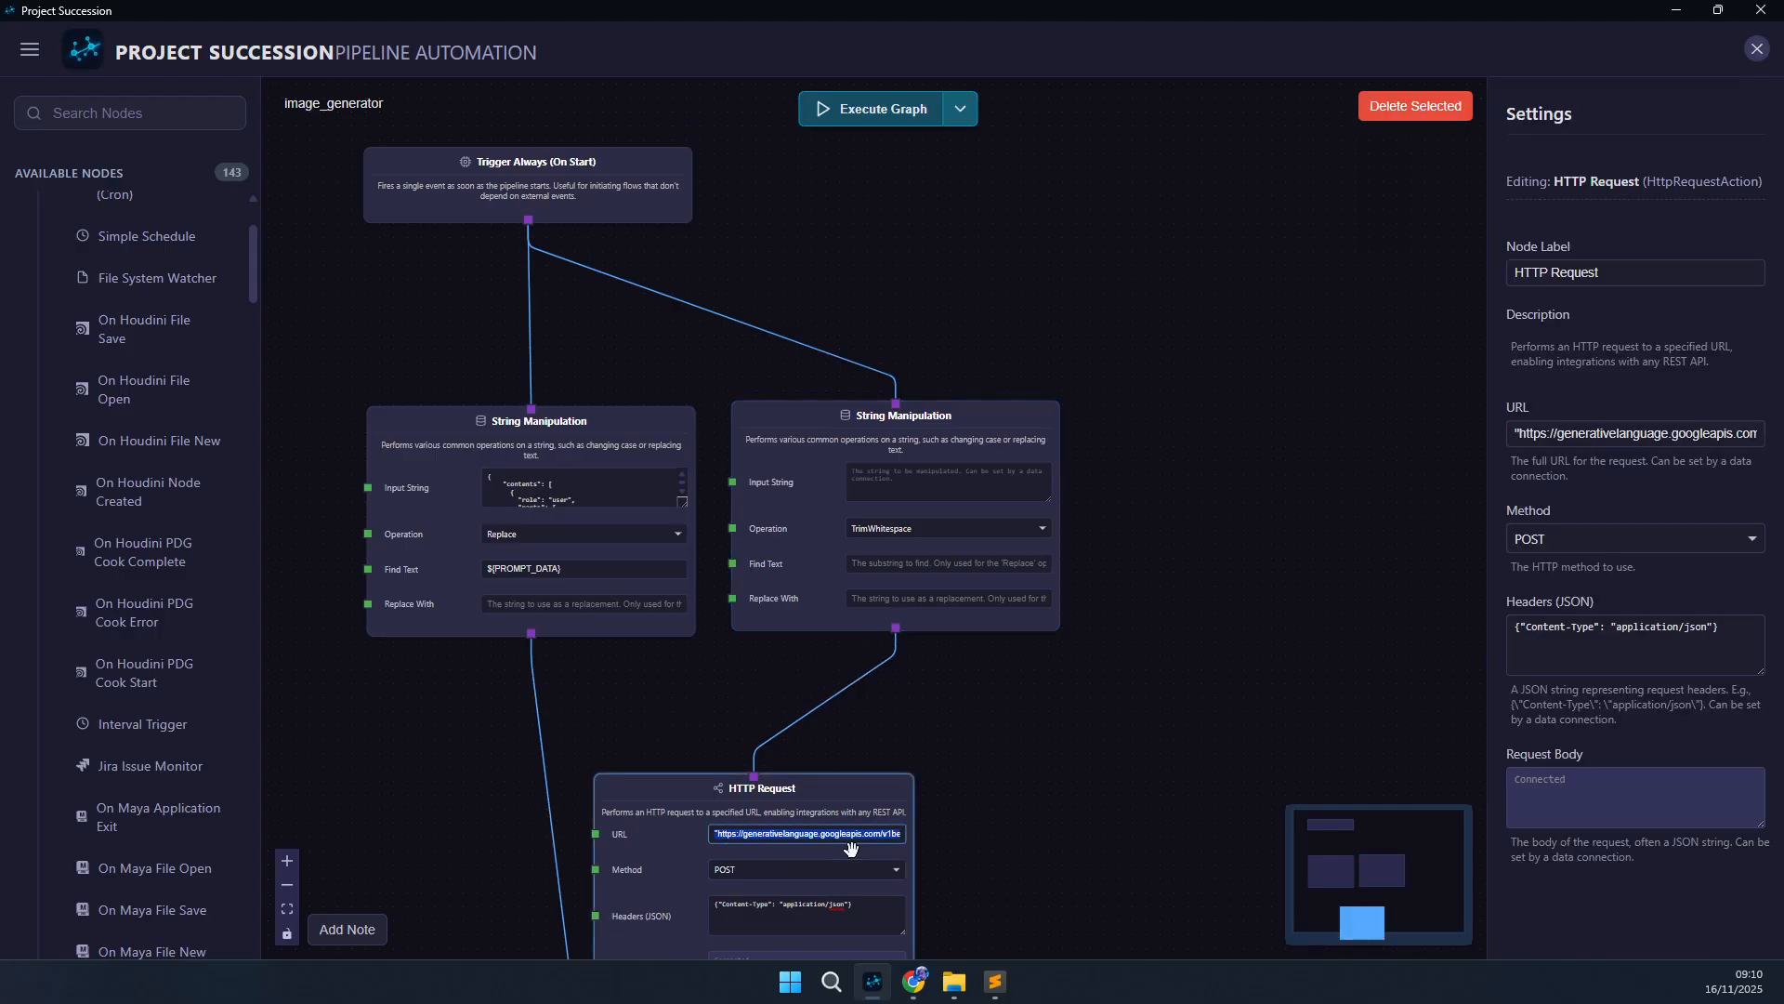
click(924, 482)
text("https://generativelanguage.googleapis.com/v1beta/models/${MODEL_ID}:${GENERATE_CONTENT_API}?key=${GEMINI_API_KEY}")
click(760, 686)
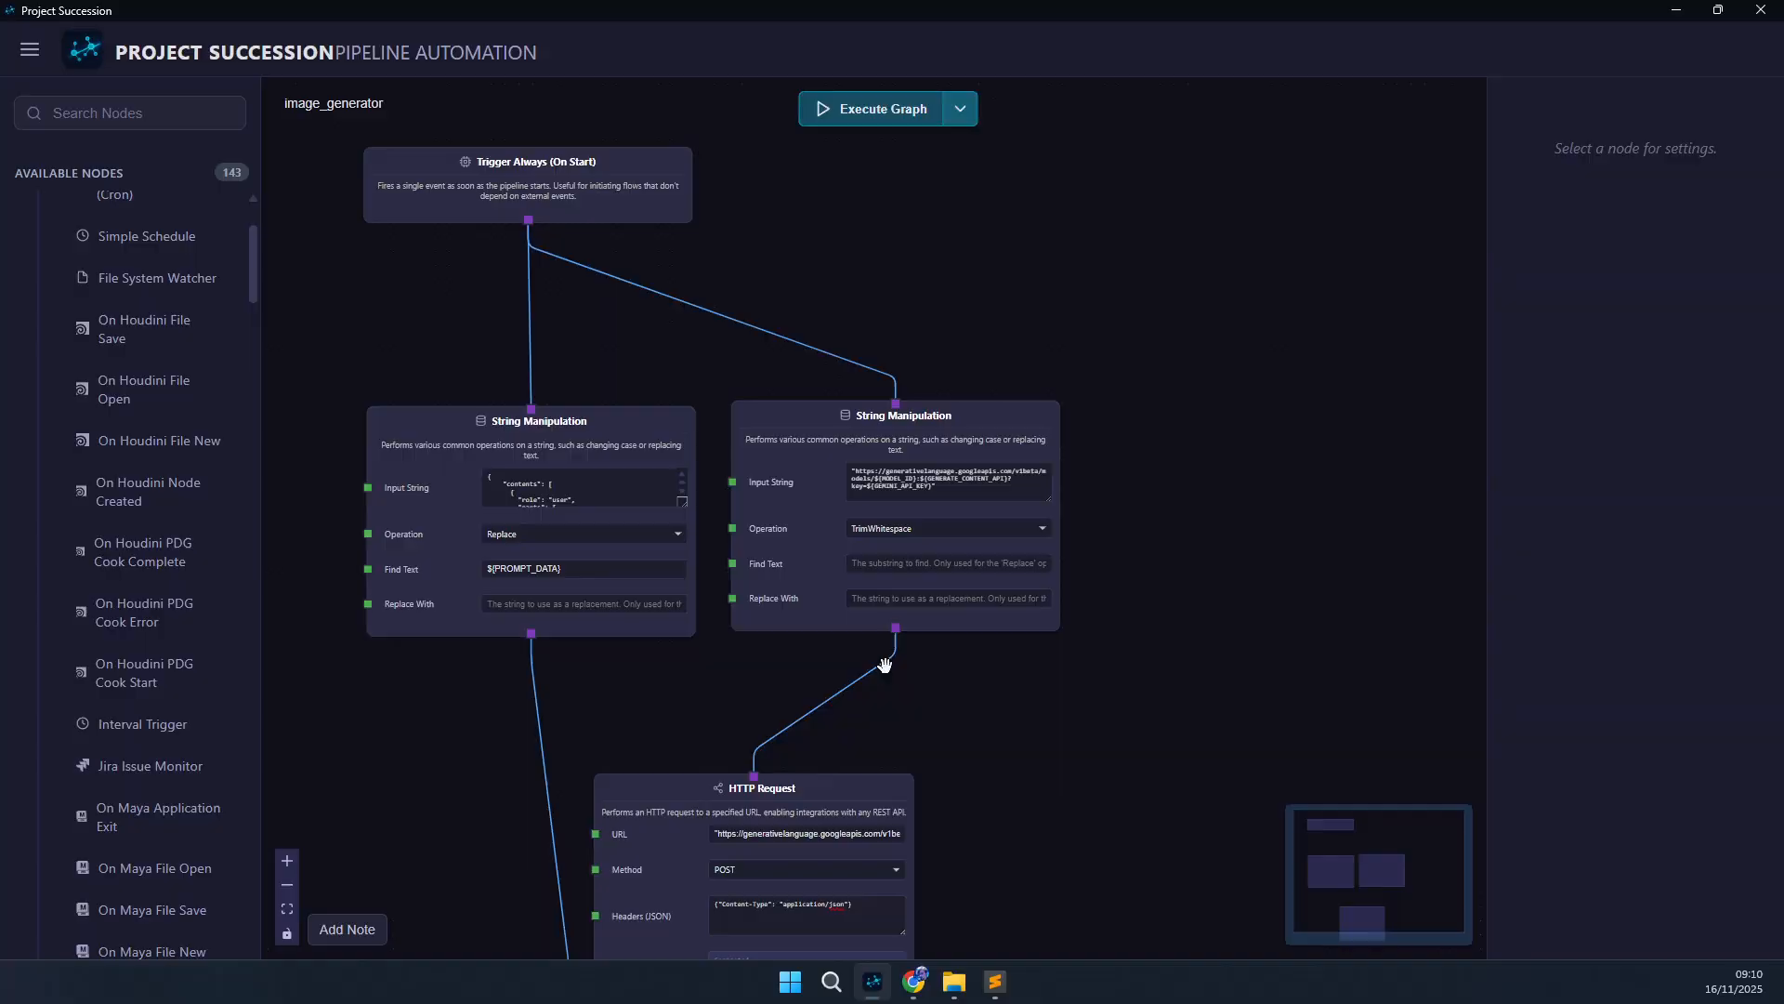
- Connect the second String Manipulation node's output to the HTTP Request's URL input, and space the prompt String Manipulation and HTTP Request nodes apart
drag(895, 628, 596, 834)
drag(748, 725, 697, 655)
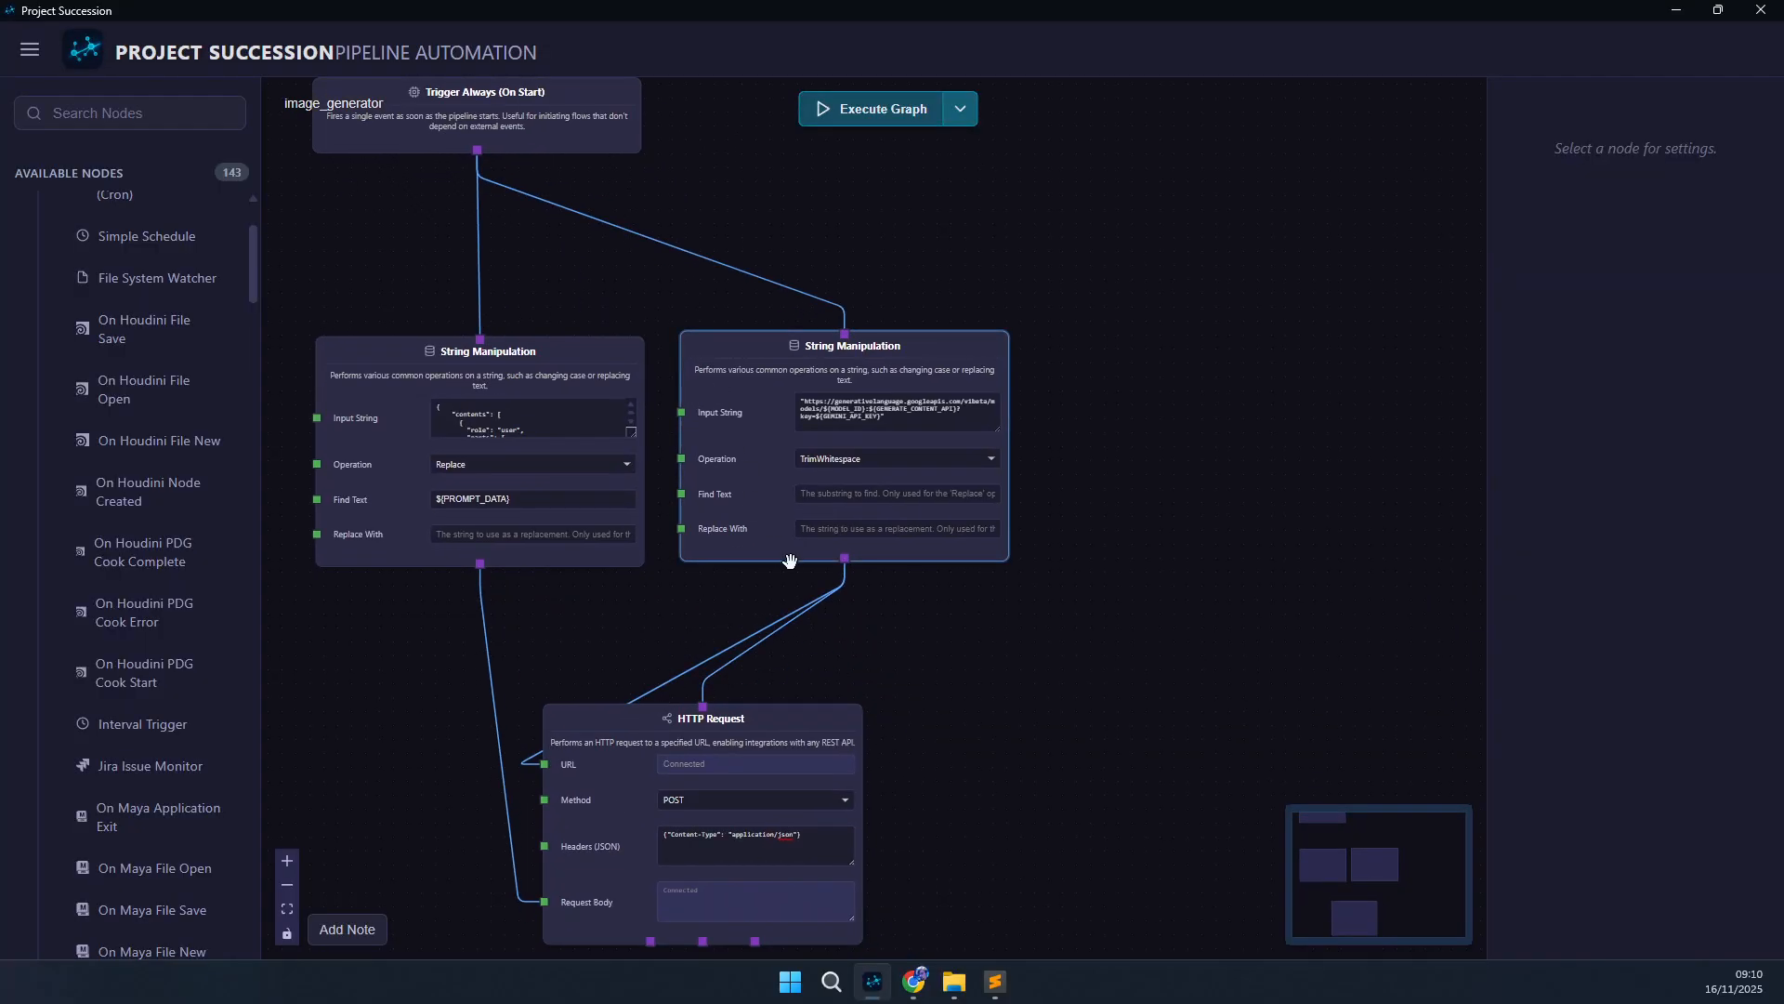
drag(332, 346, 247, 335)
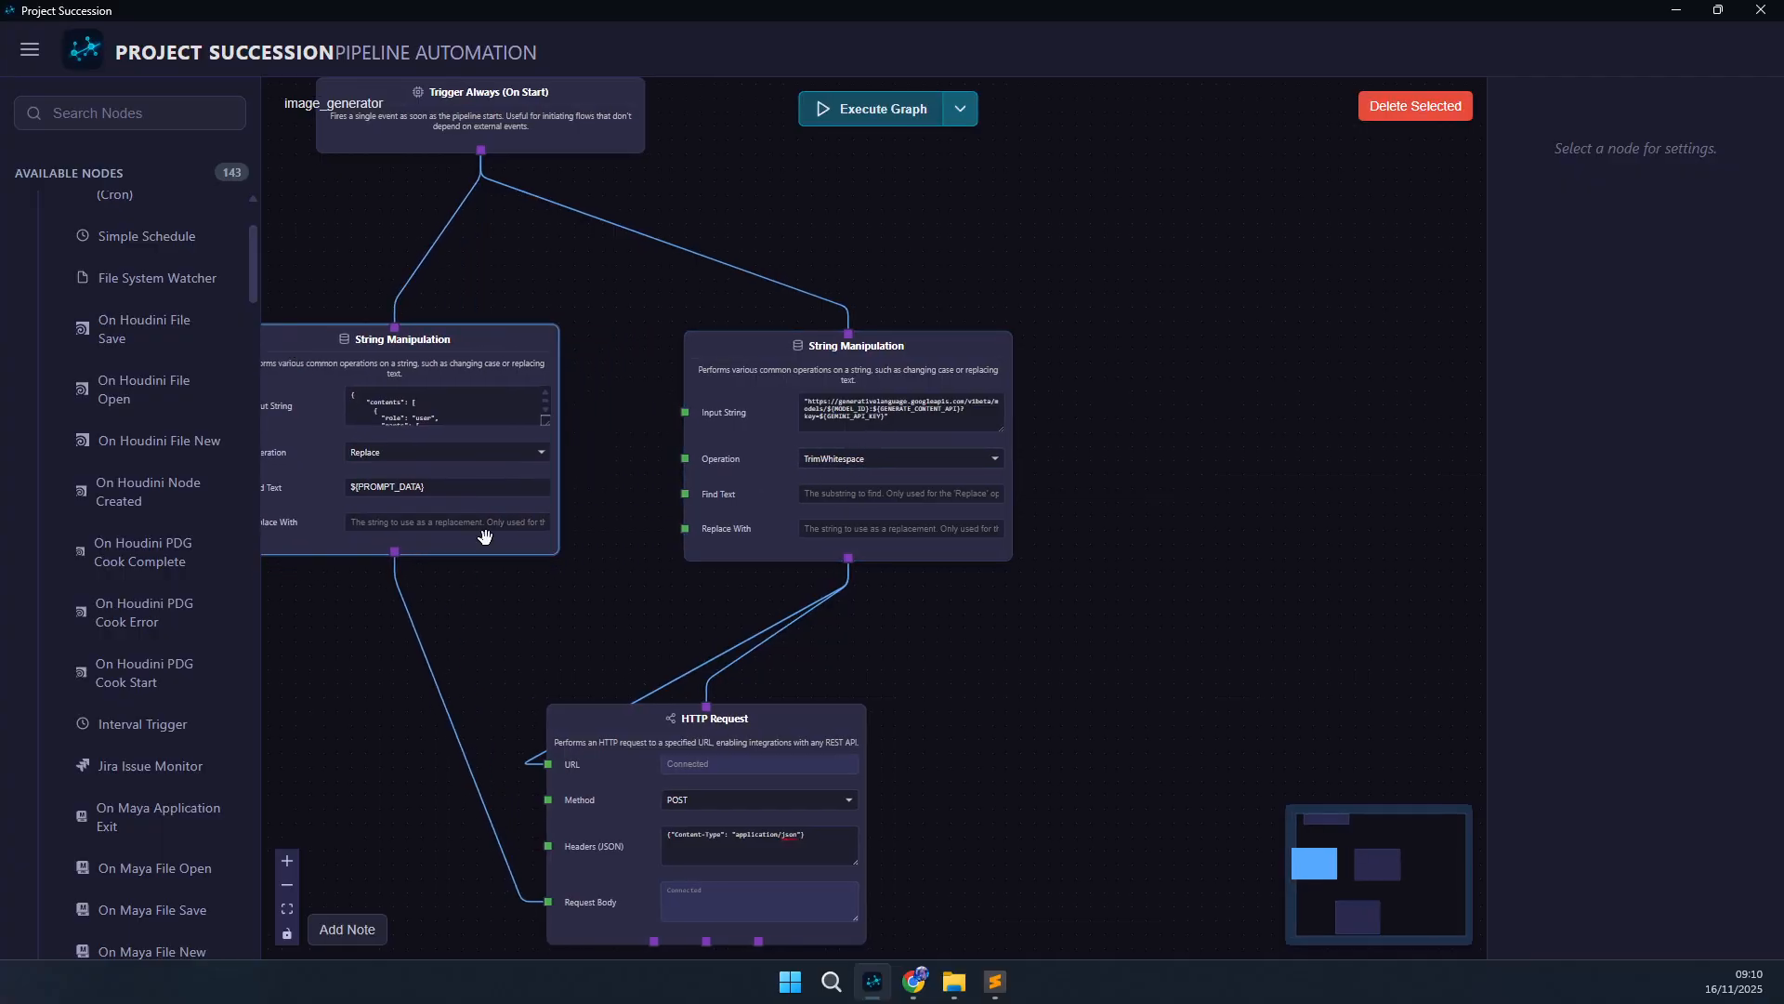
click(613, 736)
drag(613, 736, 755, 707)
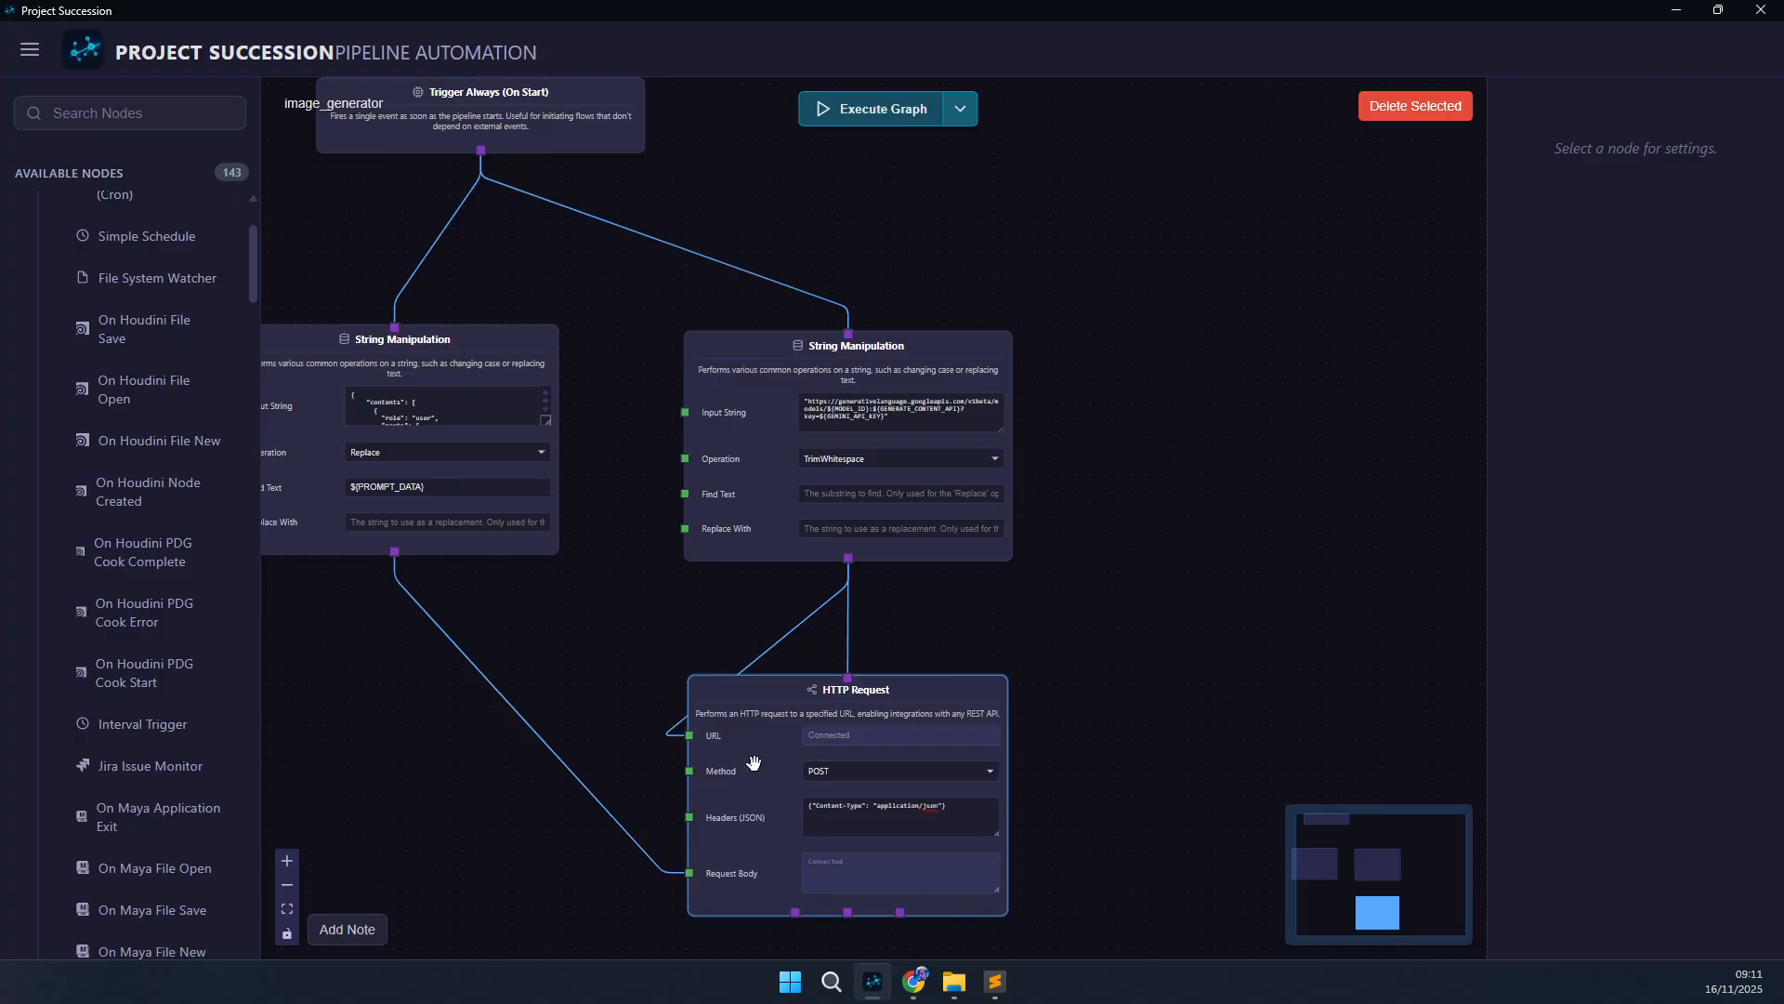
- Set the second String Manipulation node's Operation to Replace
click(847, 459)
click(847, 553)
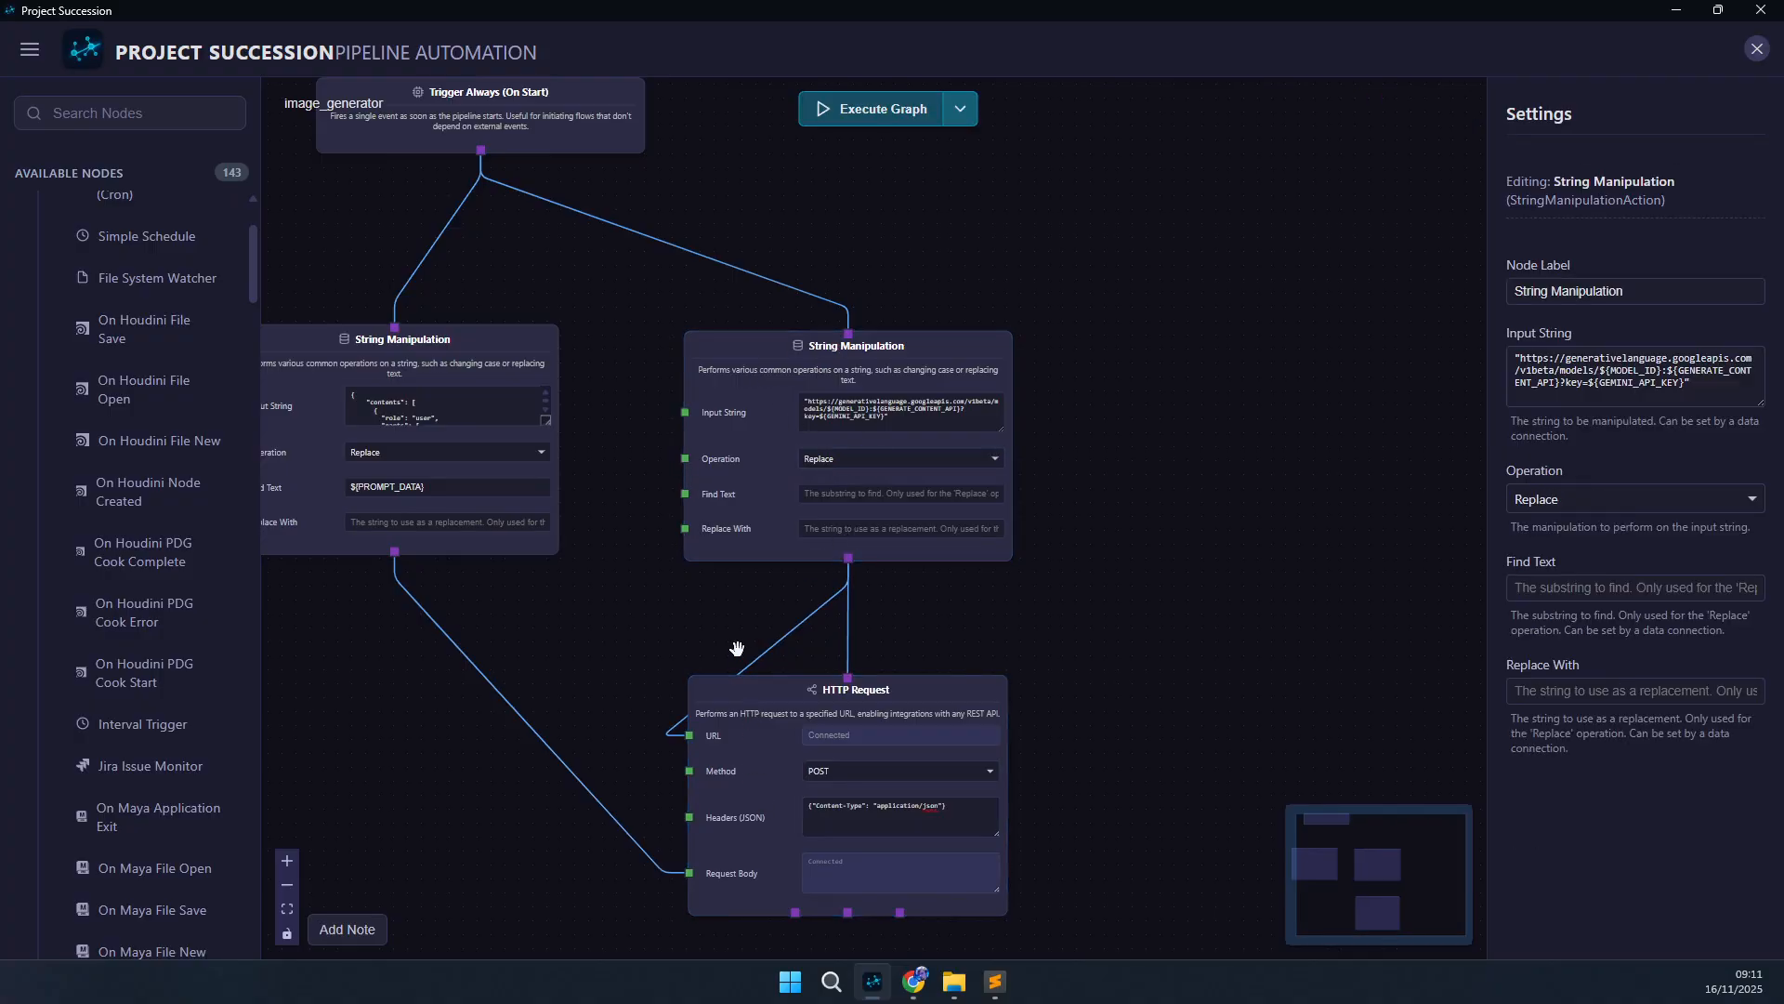
click(661, 624)
- Switch to Google AI Studio and copy the MODEL_ID value gemini-2.5-flash-image from the REST code
scroll(643, 642, up, 3)
drag(664, 609, 602, 817)
scroll(943, 538, up, 2)
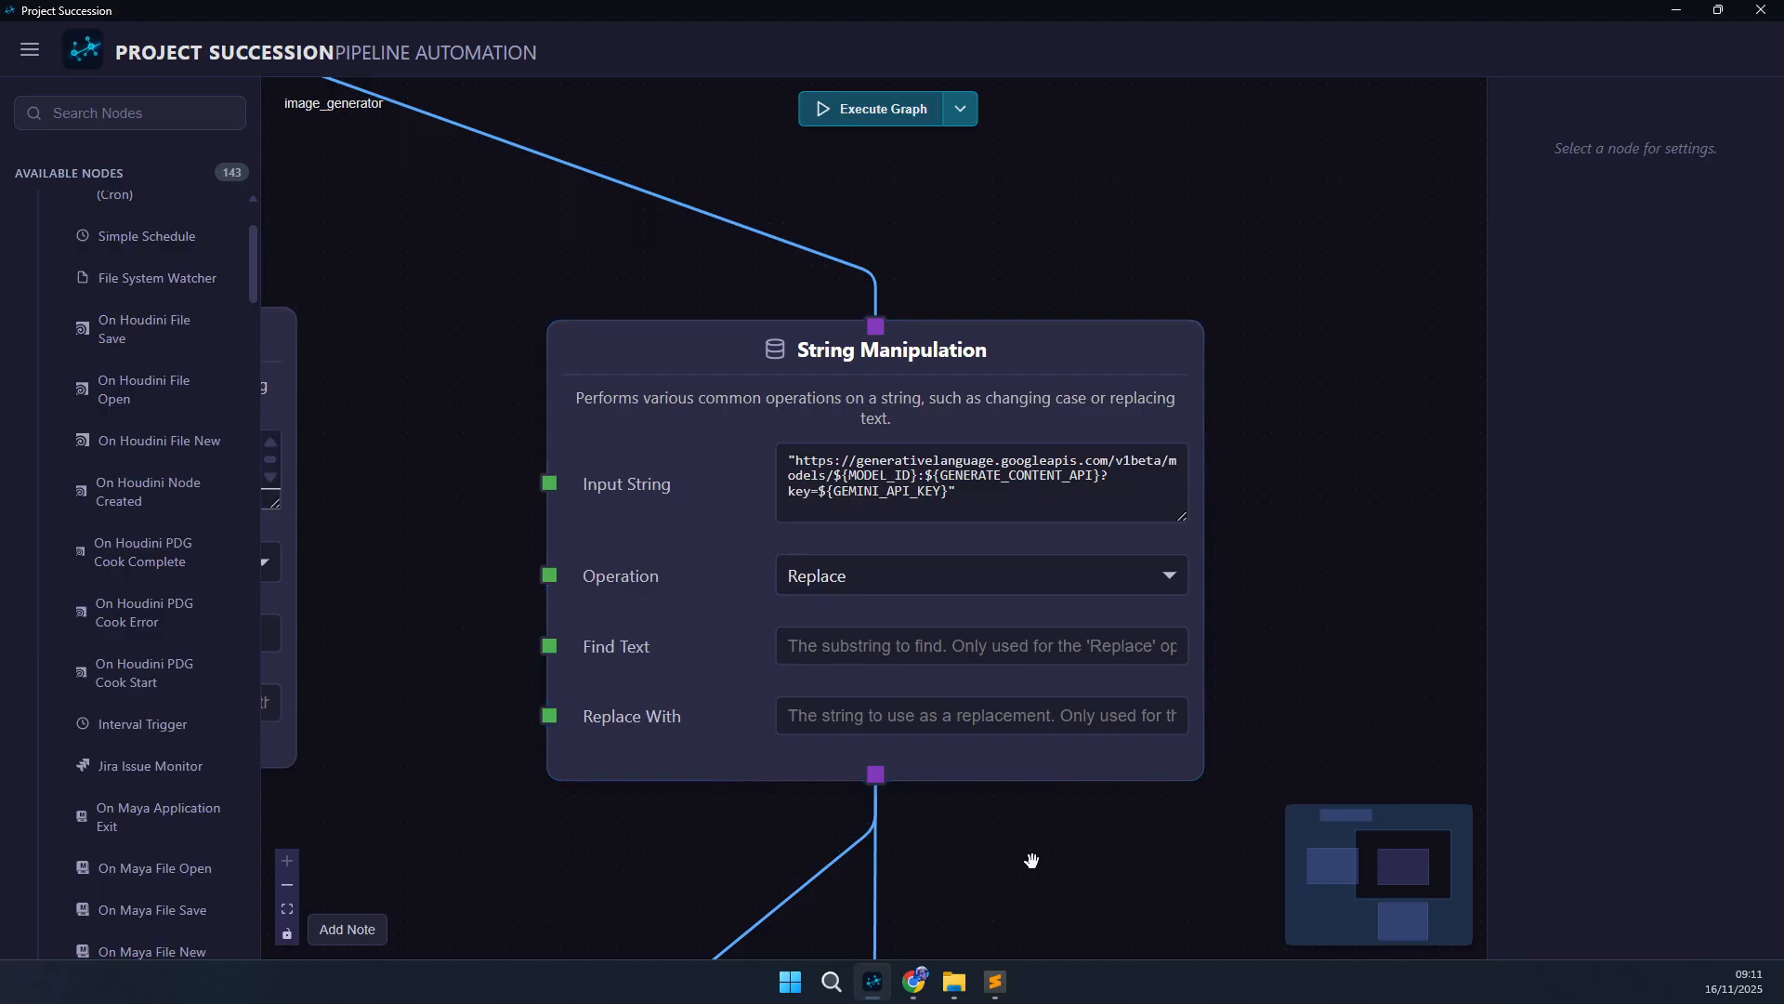
drag(1032, 856, 979, 795)
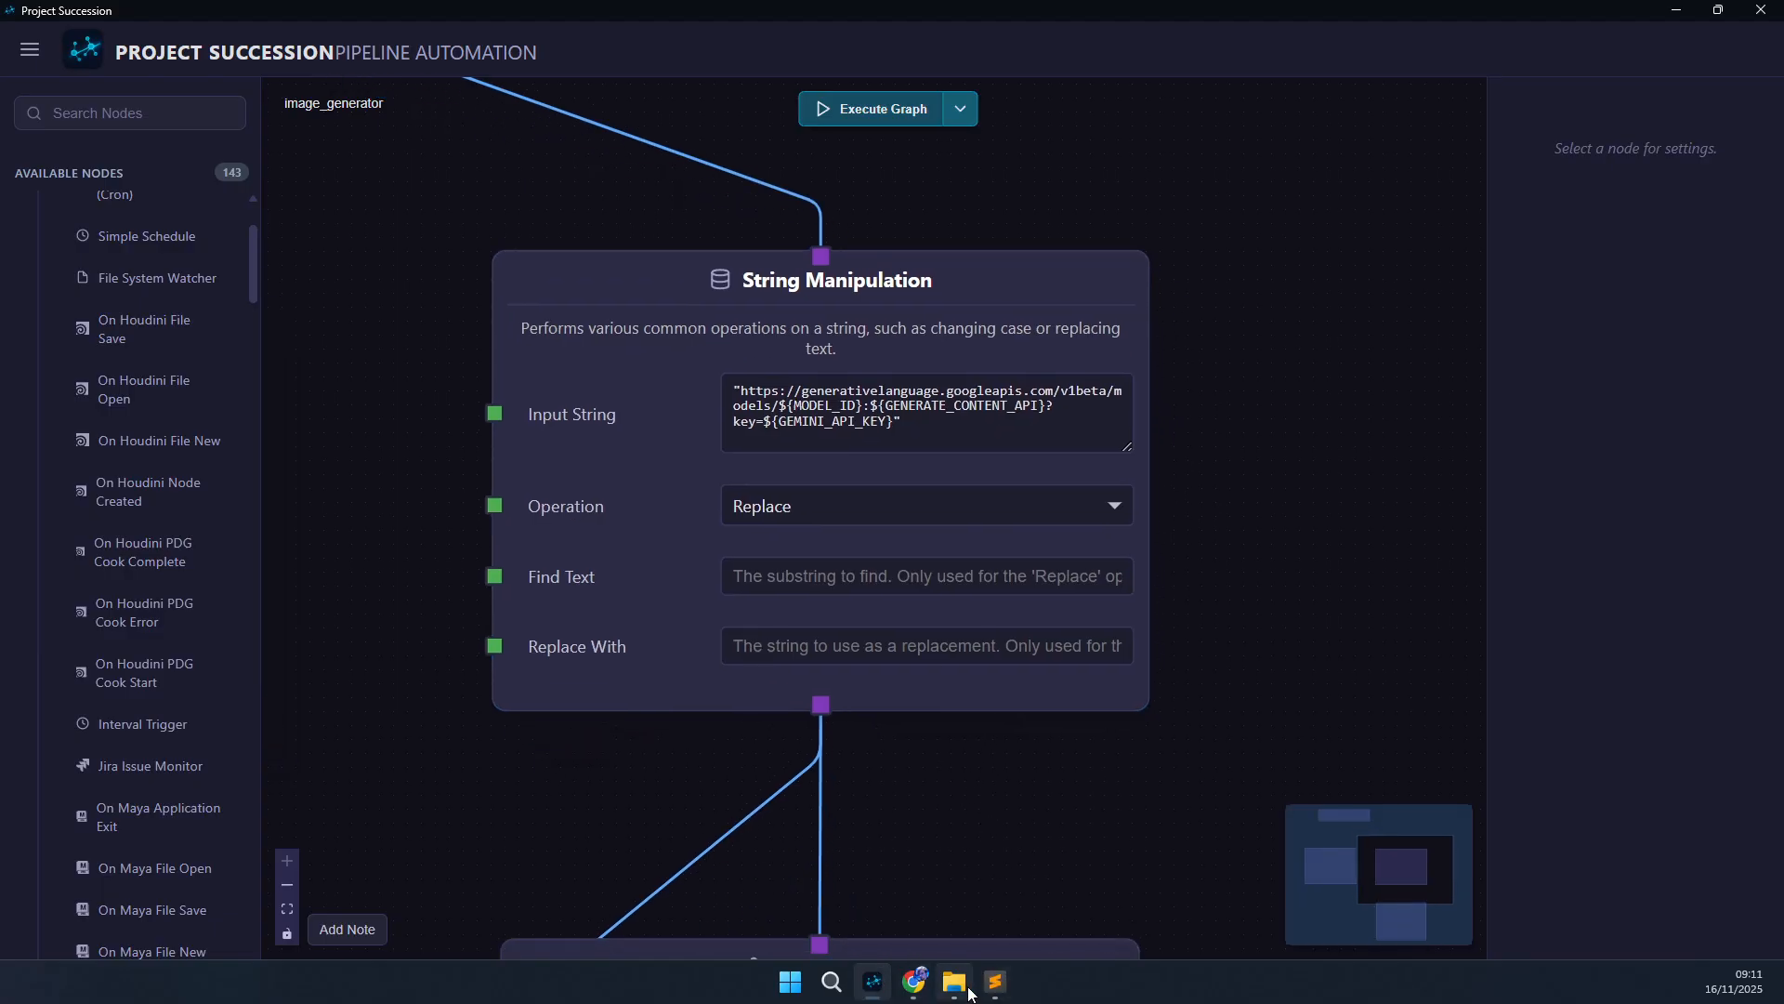
click(928, 992)
scroll(650, 576, up, 3)
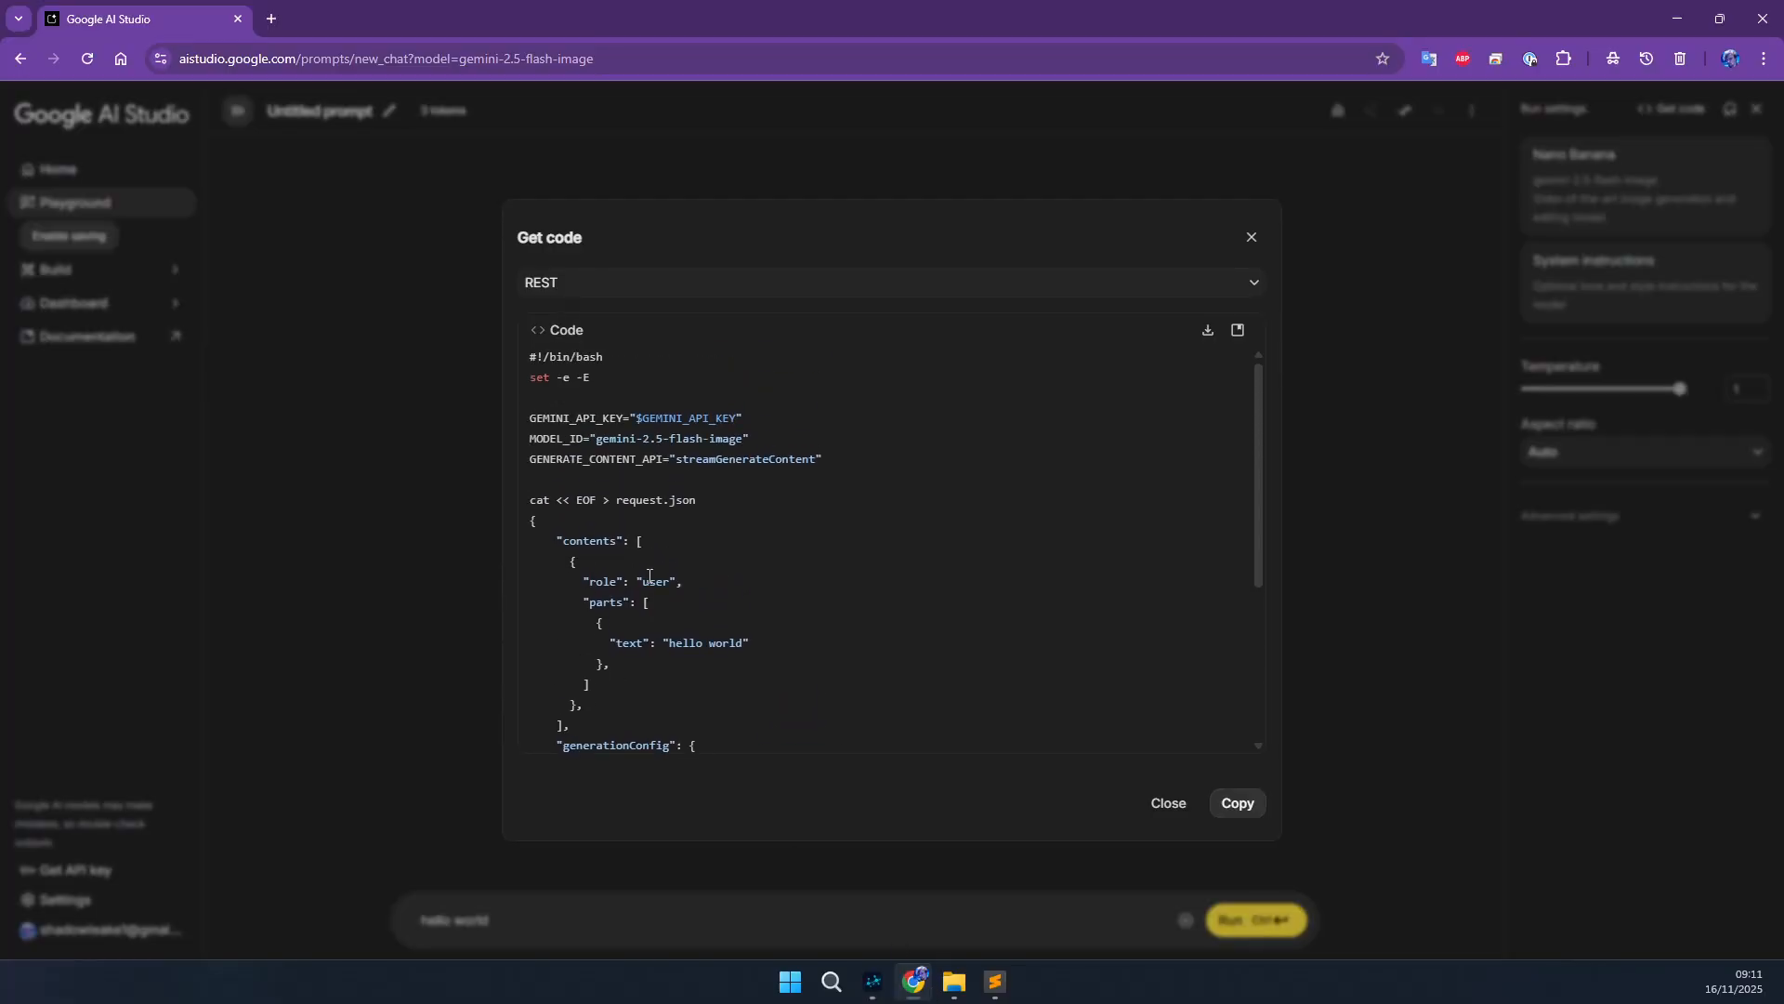
double_click(599, 439)
click(599, 439)
drag(728, 438, 607, 436)
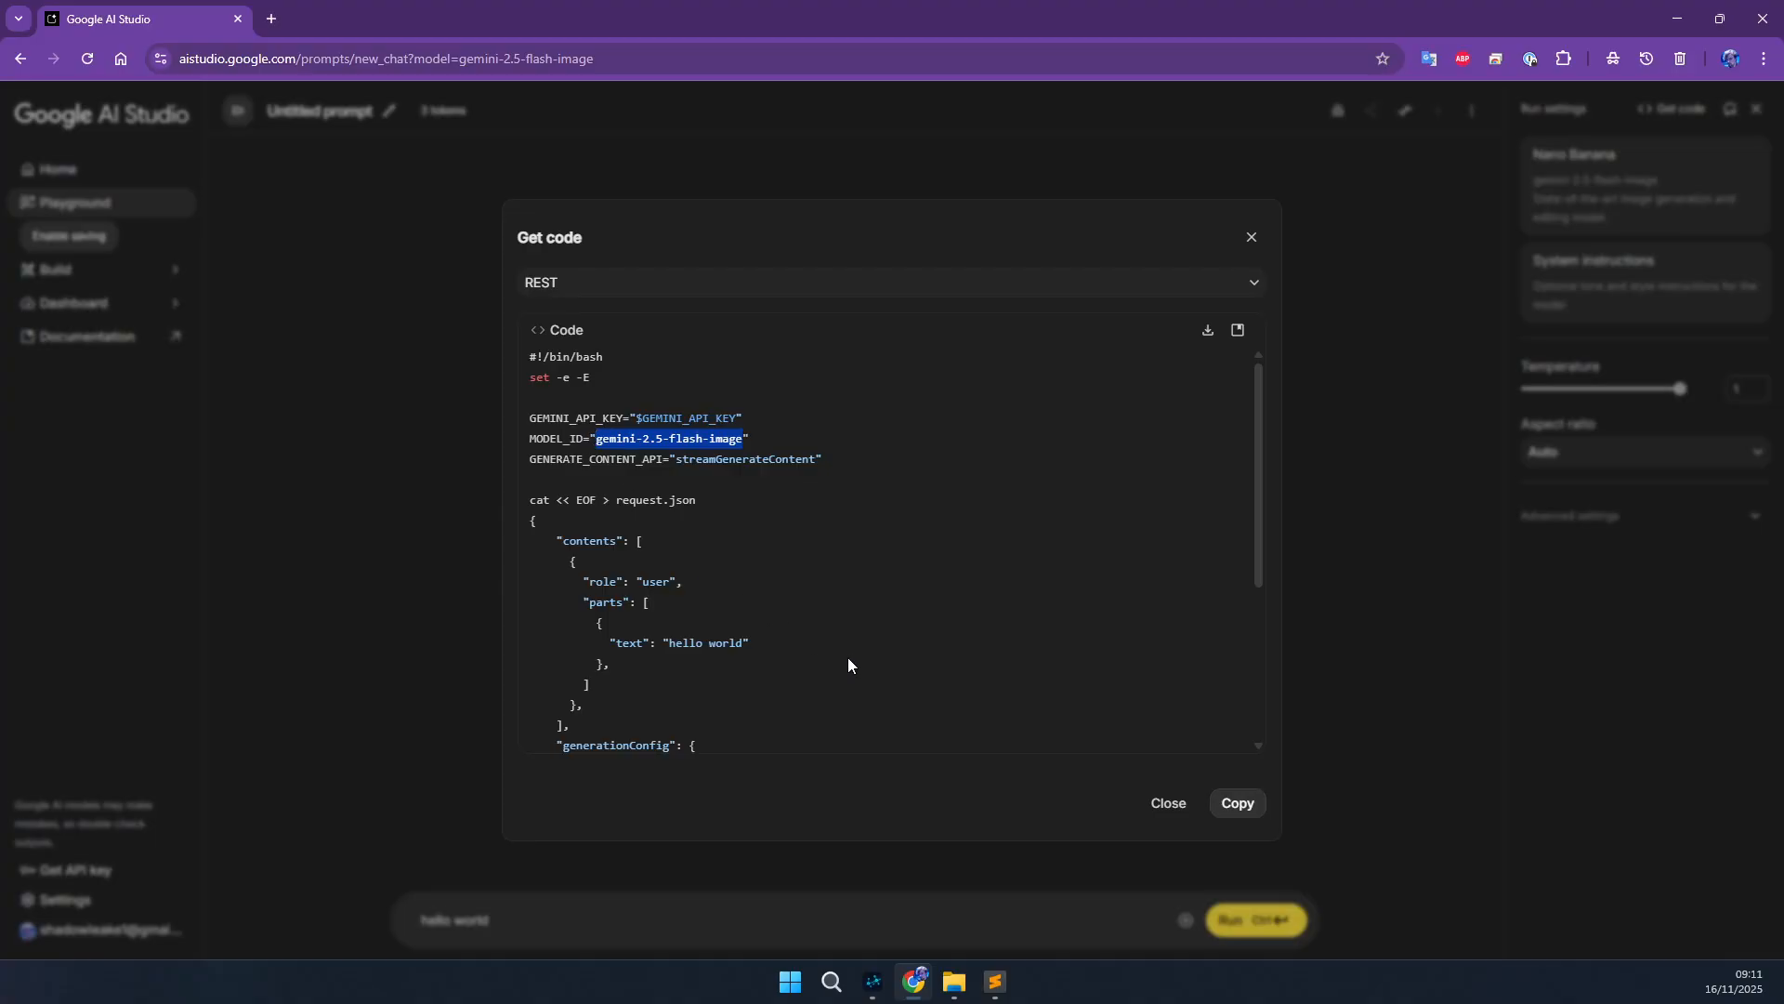
- Back in Project Succession, replace ${MODEL_ID} in the second String Manipulation node's Input String with gemini-2.5-flash-image
click(873, 982)
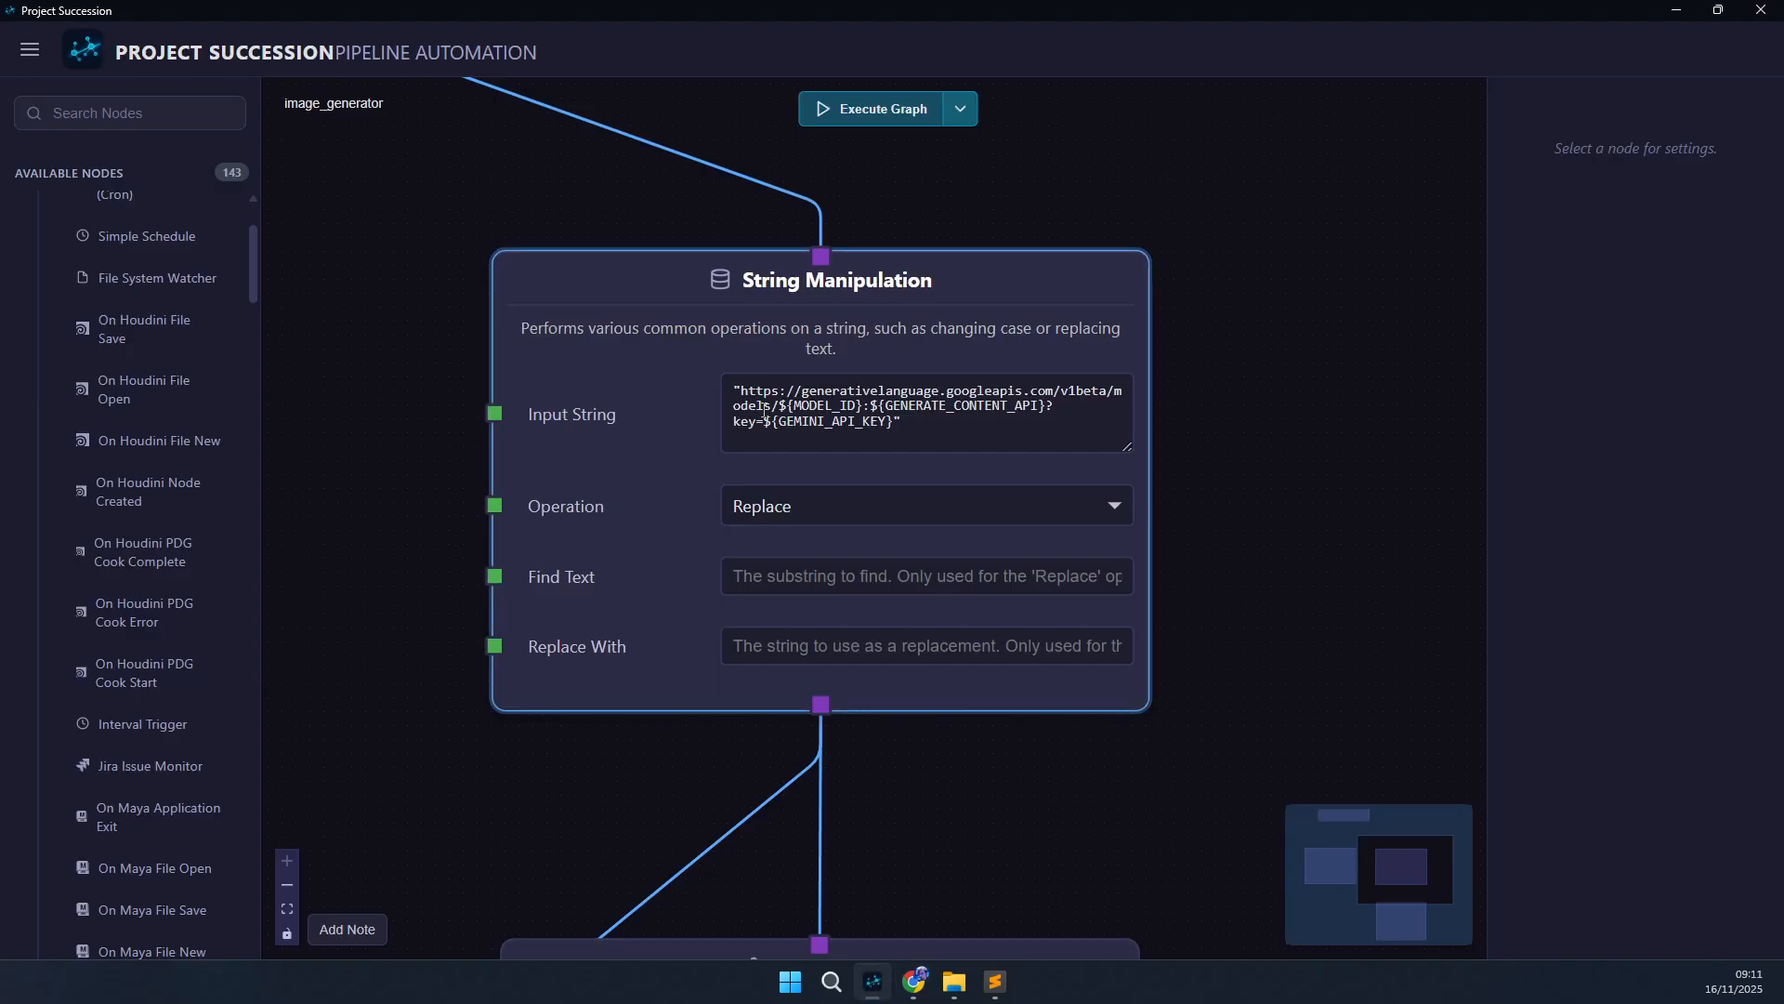
click(783, 406)
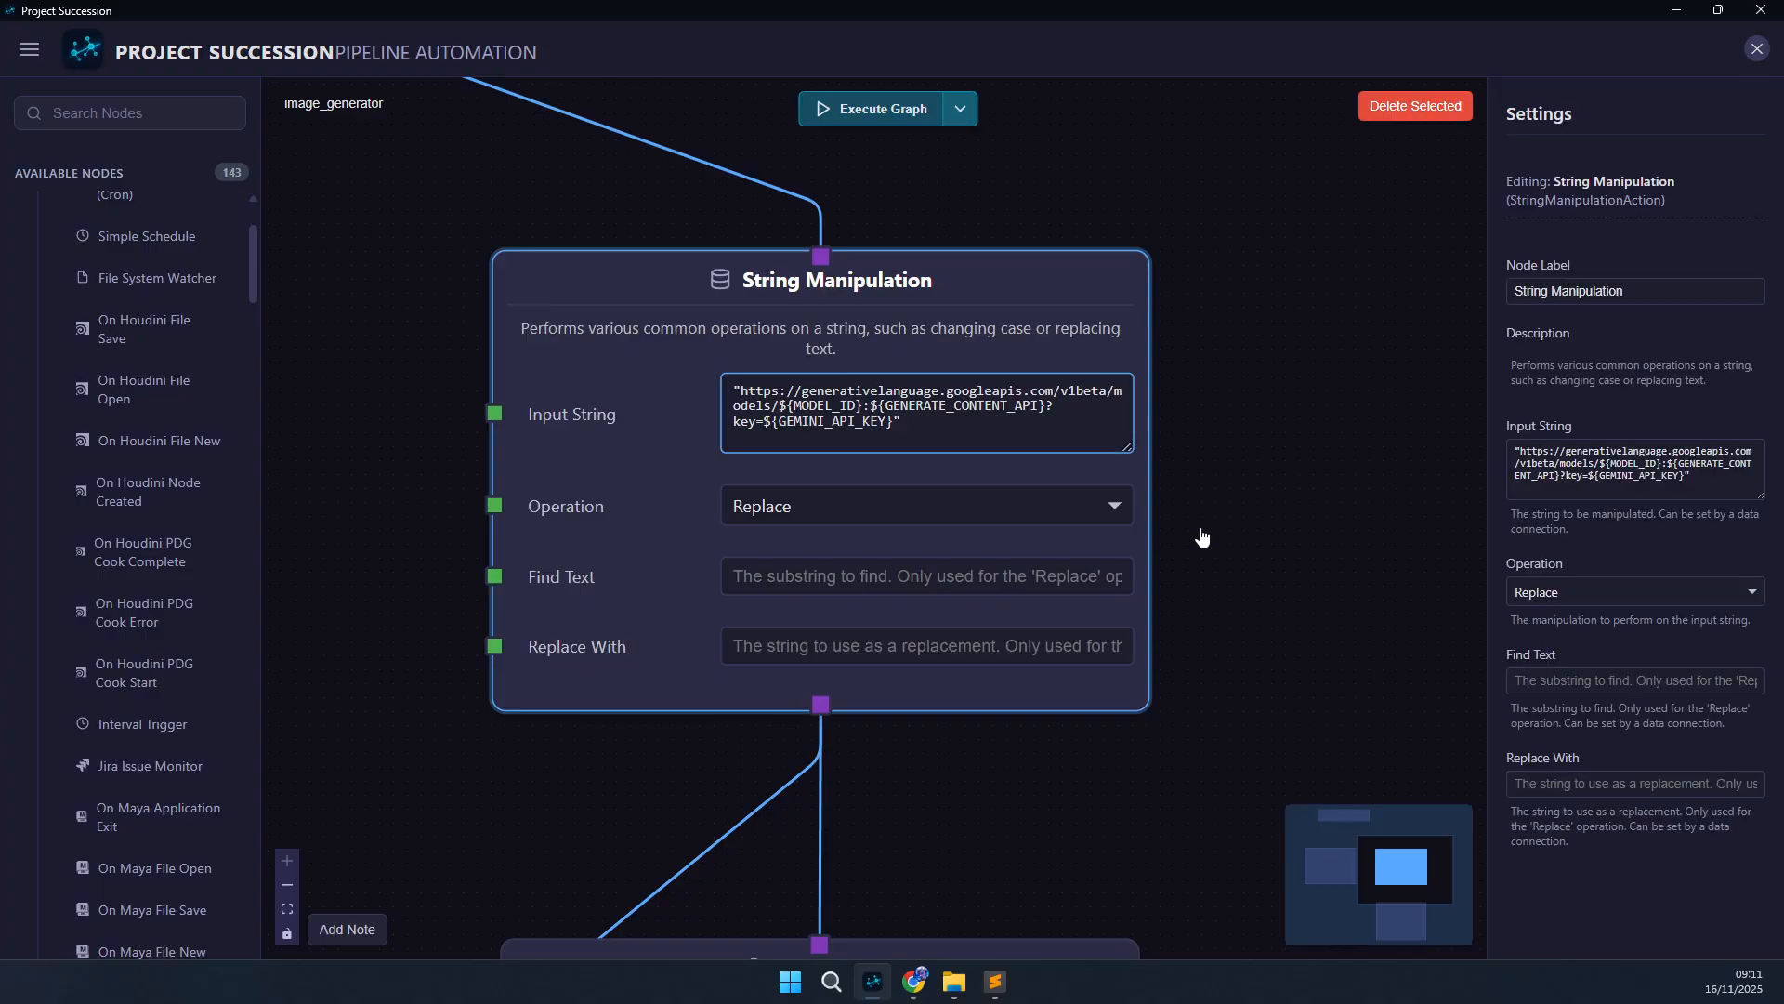
key(shift+Right)
key(shift+Right)
key(shift+Right)
key(shift+Right)
key(shift+Right)
key(shift+Right)
key(shift+Right)
key(shift+Right)
key(shift+Right)
key(BackSpace)
text(gemini-2.5-flash-image)
click(1335, 481)
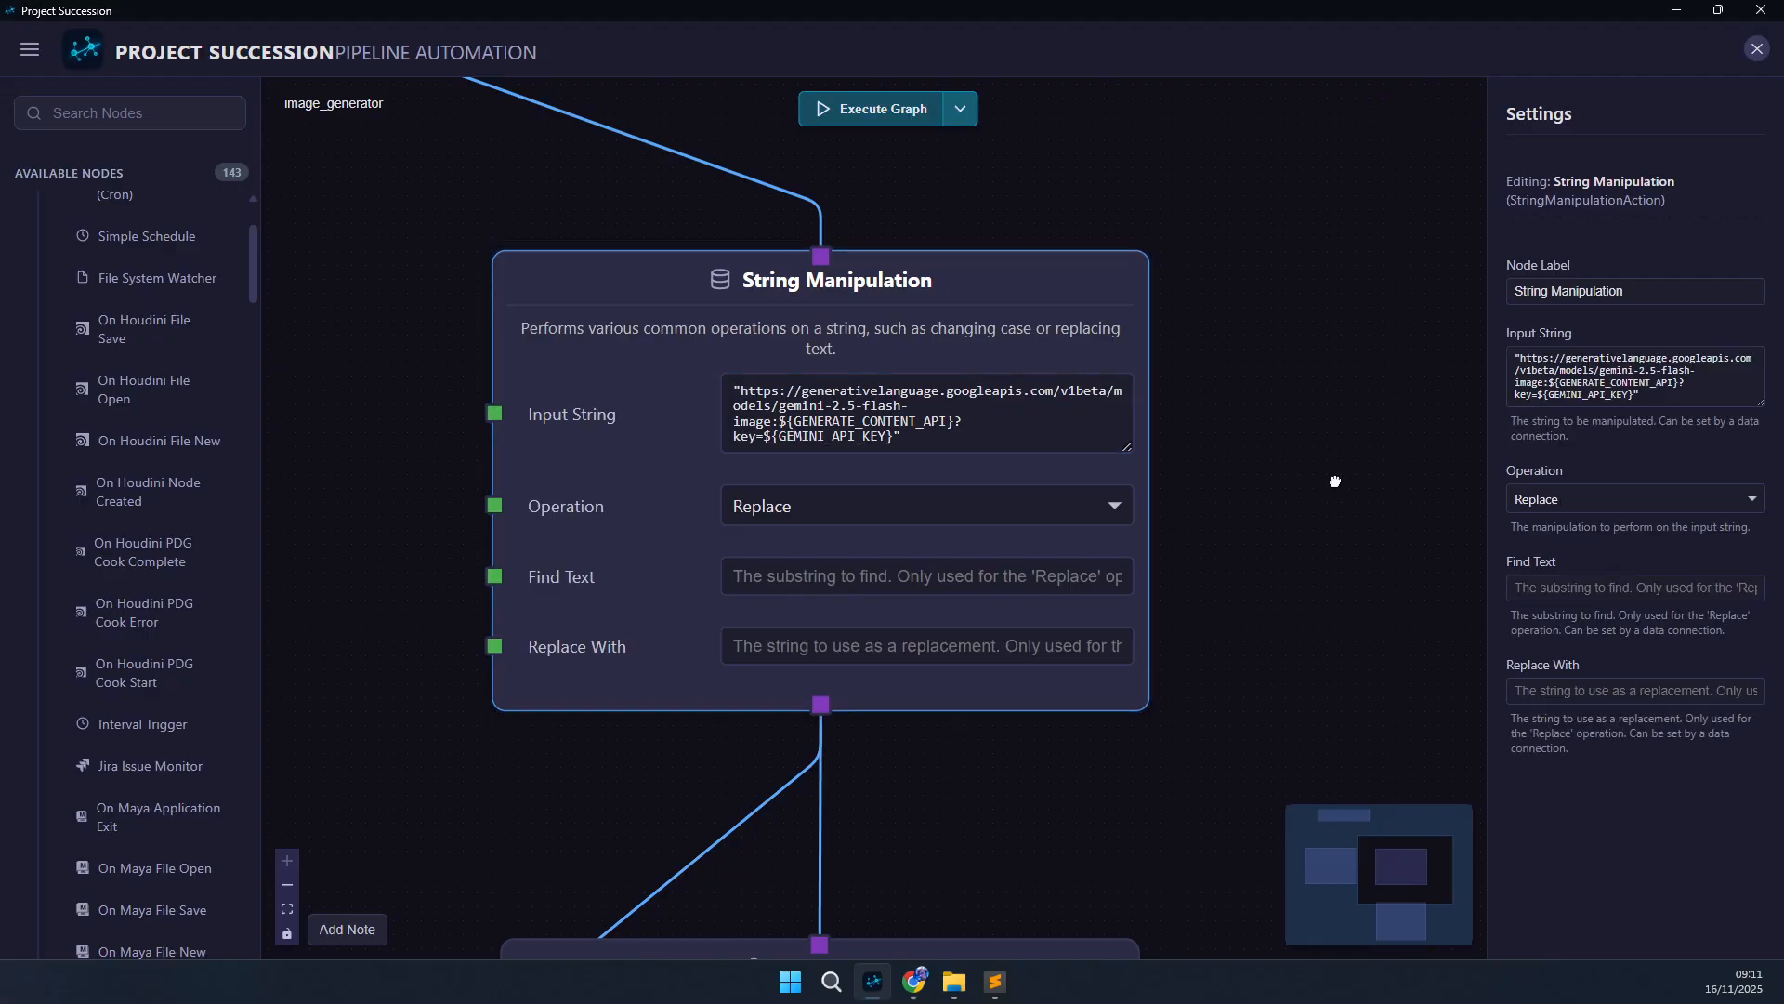
- Switch to Google AI Studio and copy the GENERATE_CONTENT_API value streamGenerateContent from the REST code
click(915, 984)
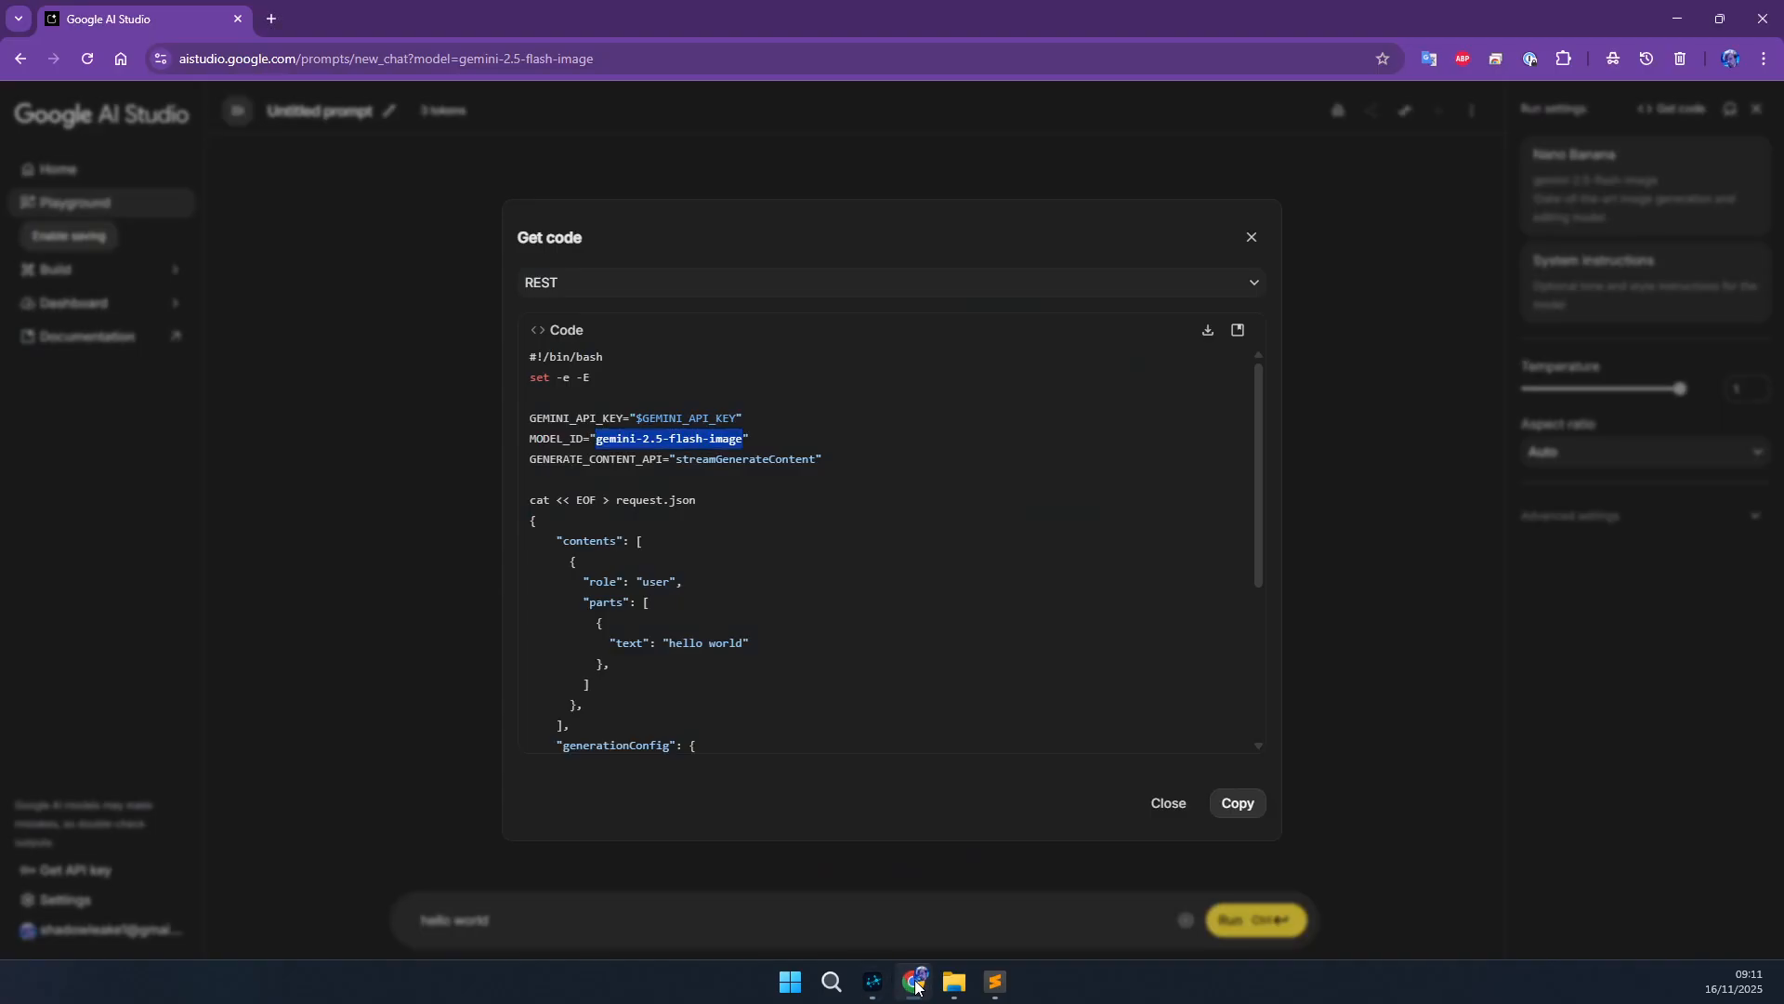
double_click(772, 462)
key(ctrl+c)
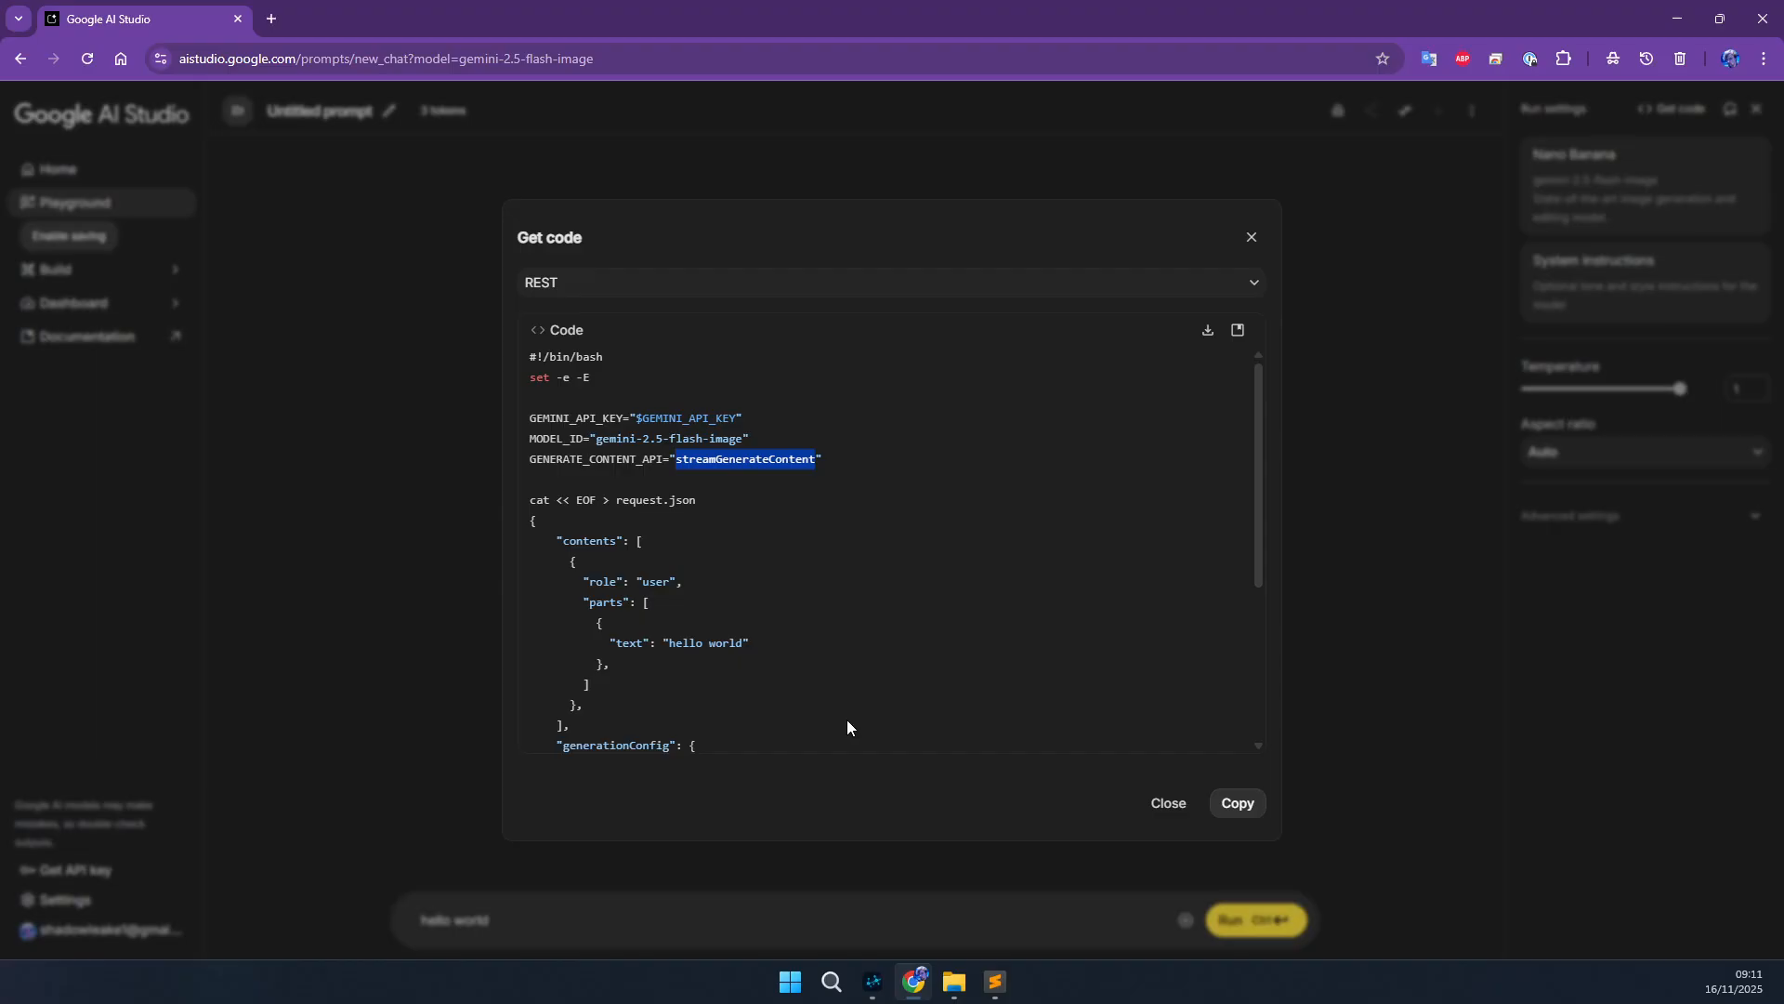
- Back in Project Succession, replace ${GENERATE_CONTENT_API} in the second String Manipulation node's Input String with streamGenerateContent
click(869, 990)
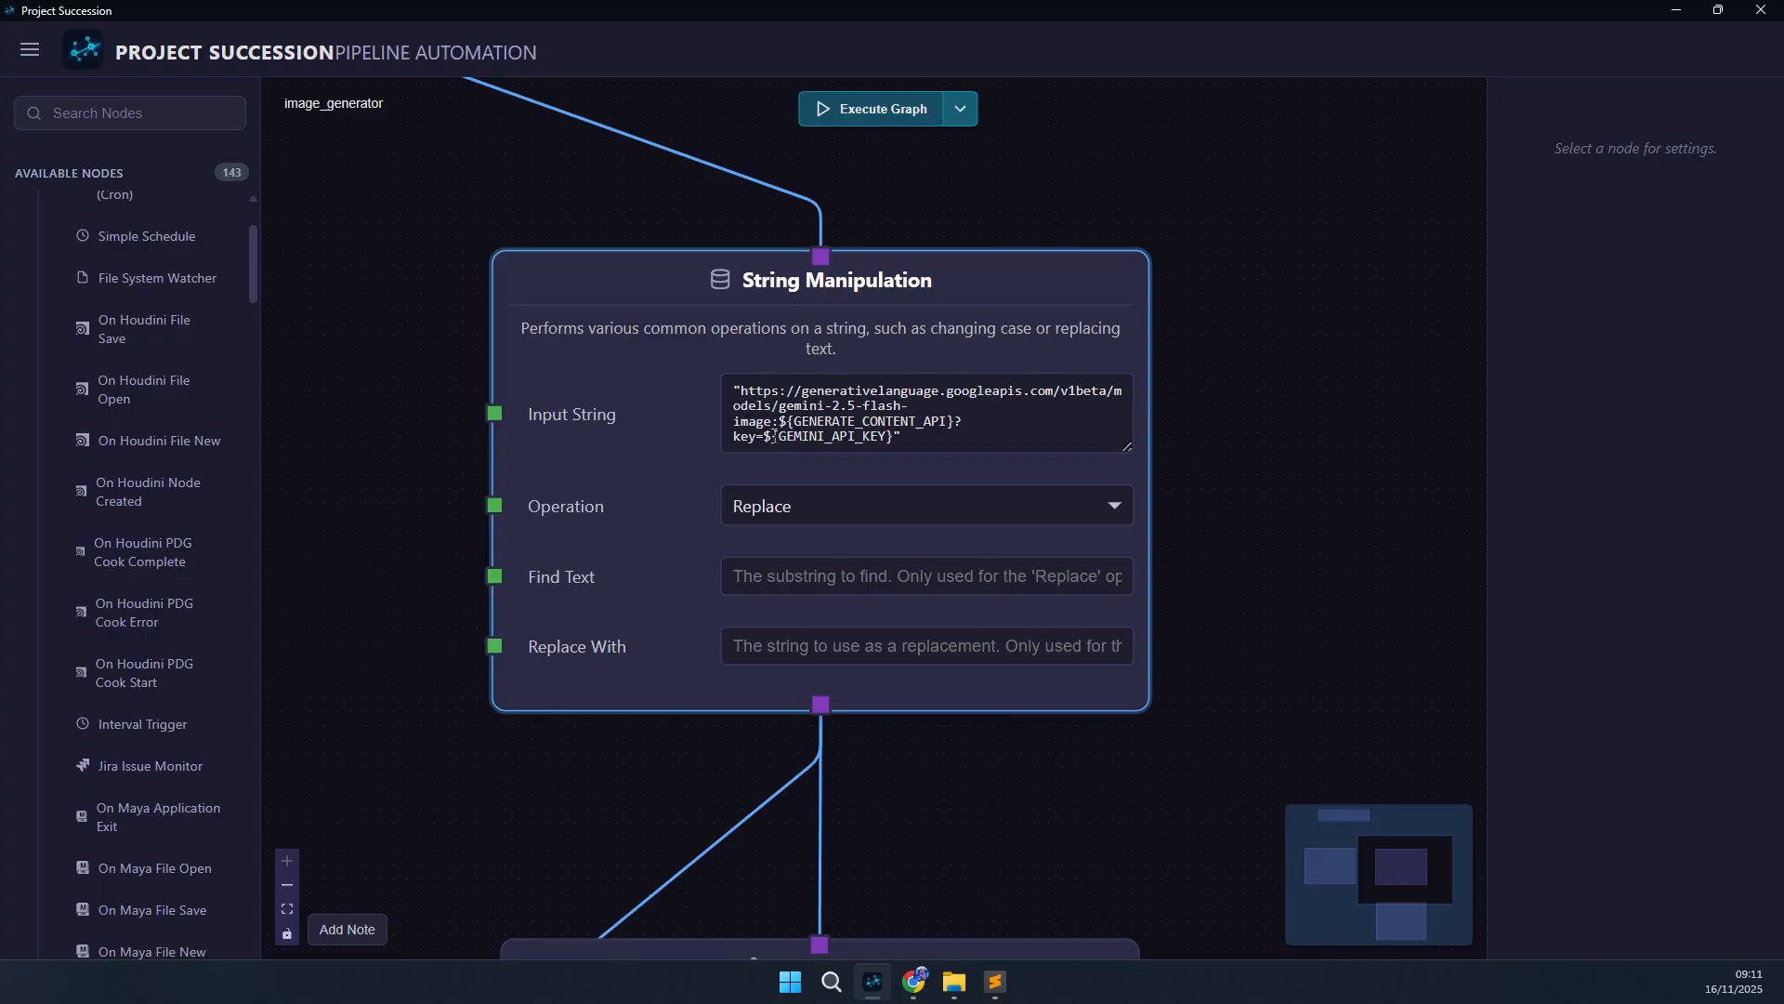
click(779, 423)
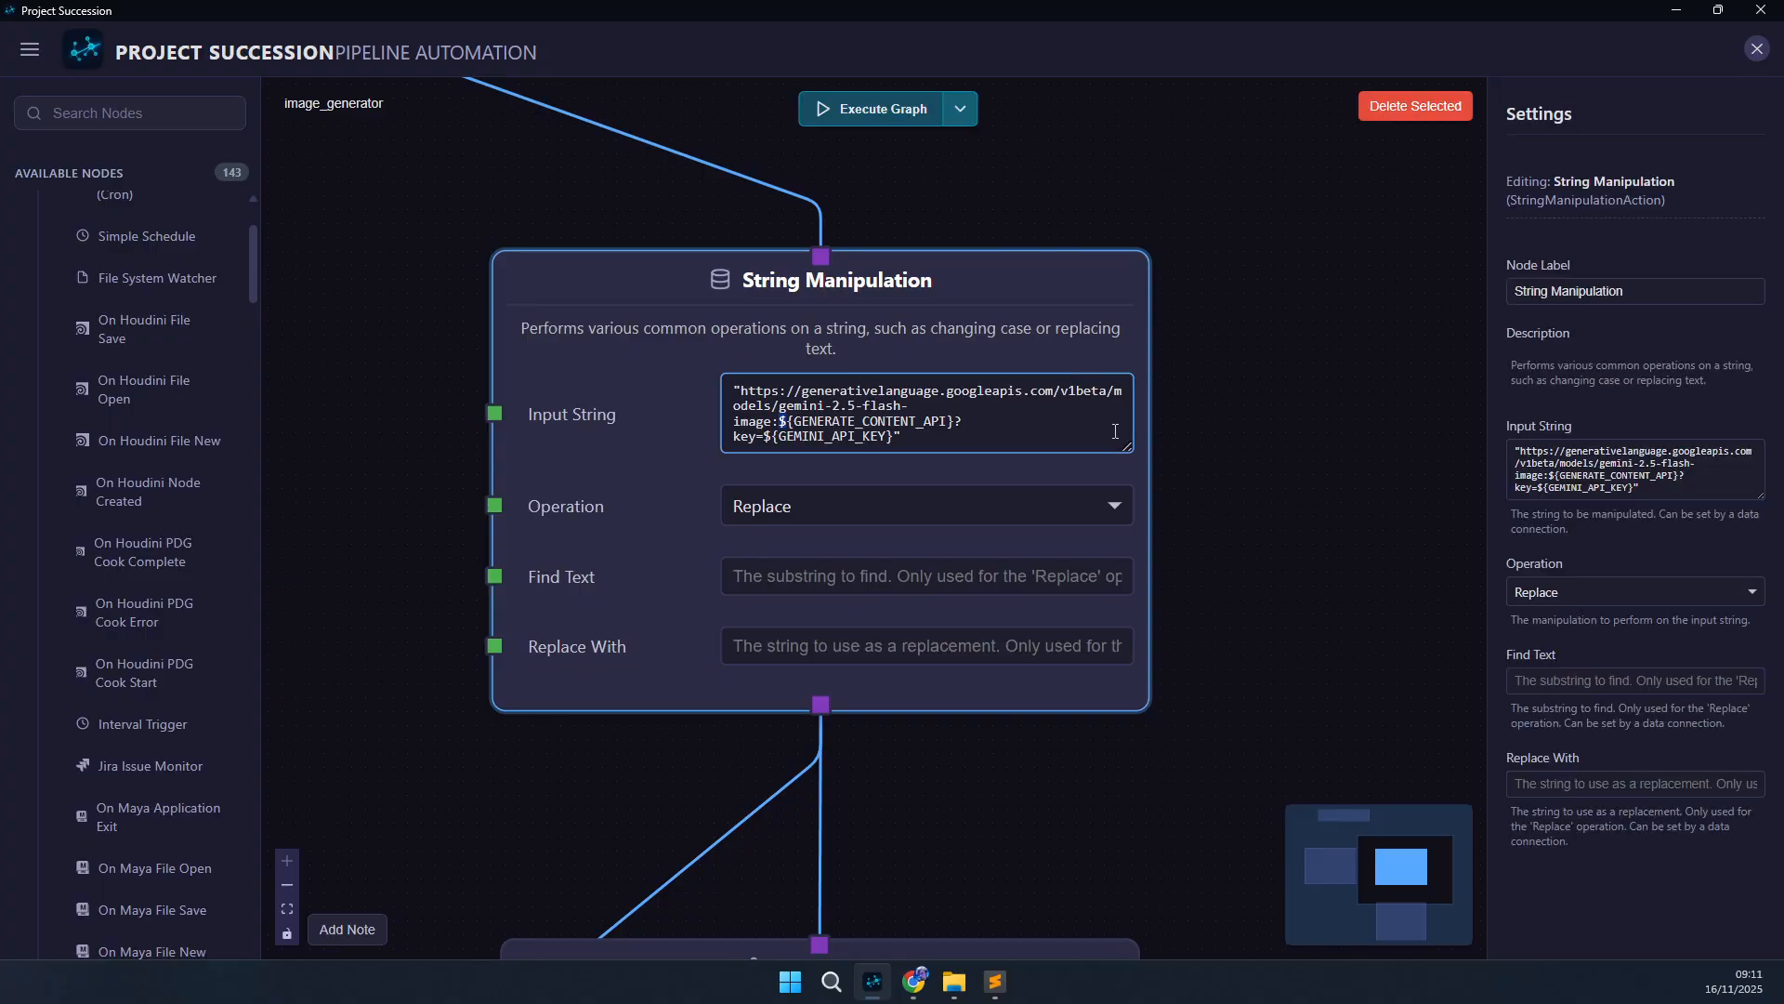
key(shift+Right)
key(shift+Right)
key(shift+Right)
key(shift+Right)
key(shift+Right)
key(shift+Right)
key(shift+Right)
key(shift+Right)
key(shift+Right)
key(shift+Right)
key(shift+Right)
key(shift+Right)
key(shift+Right)
key(shift+Right)
key(shift+Right)
key(shift+Right)
key(shift+Right)
key(shift+Right)
key(shift+Right)
key(shift+Right)
key(ctrl+v)
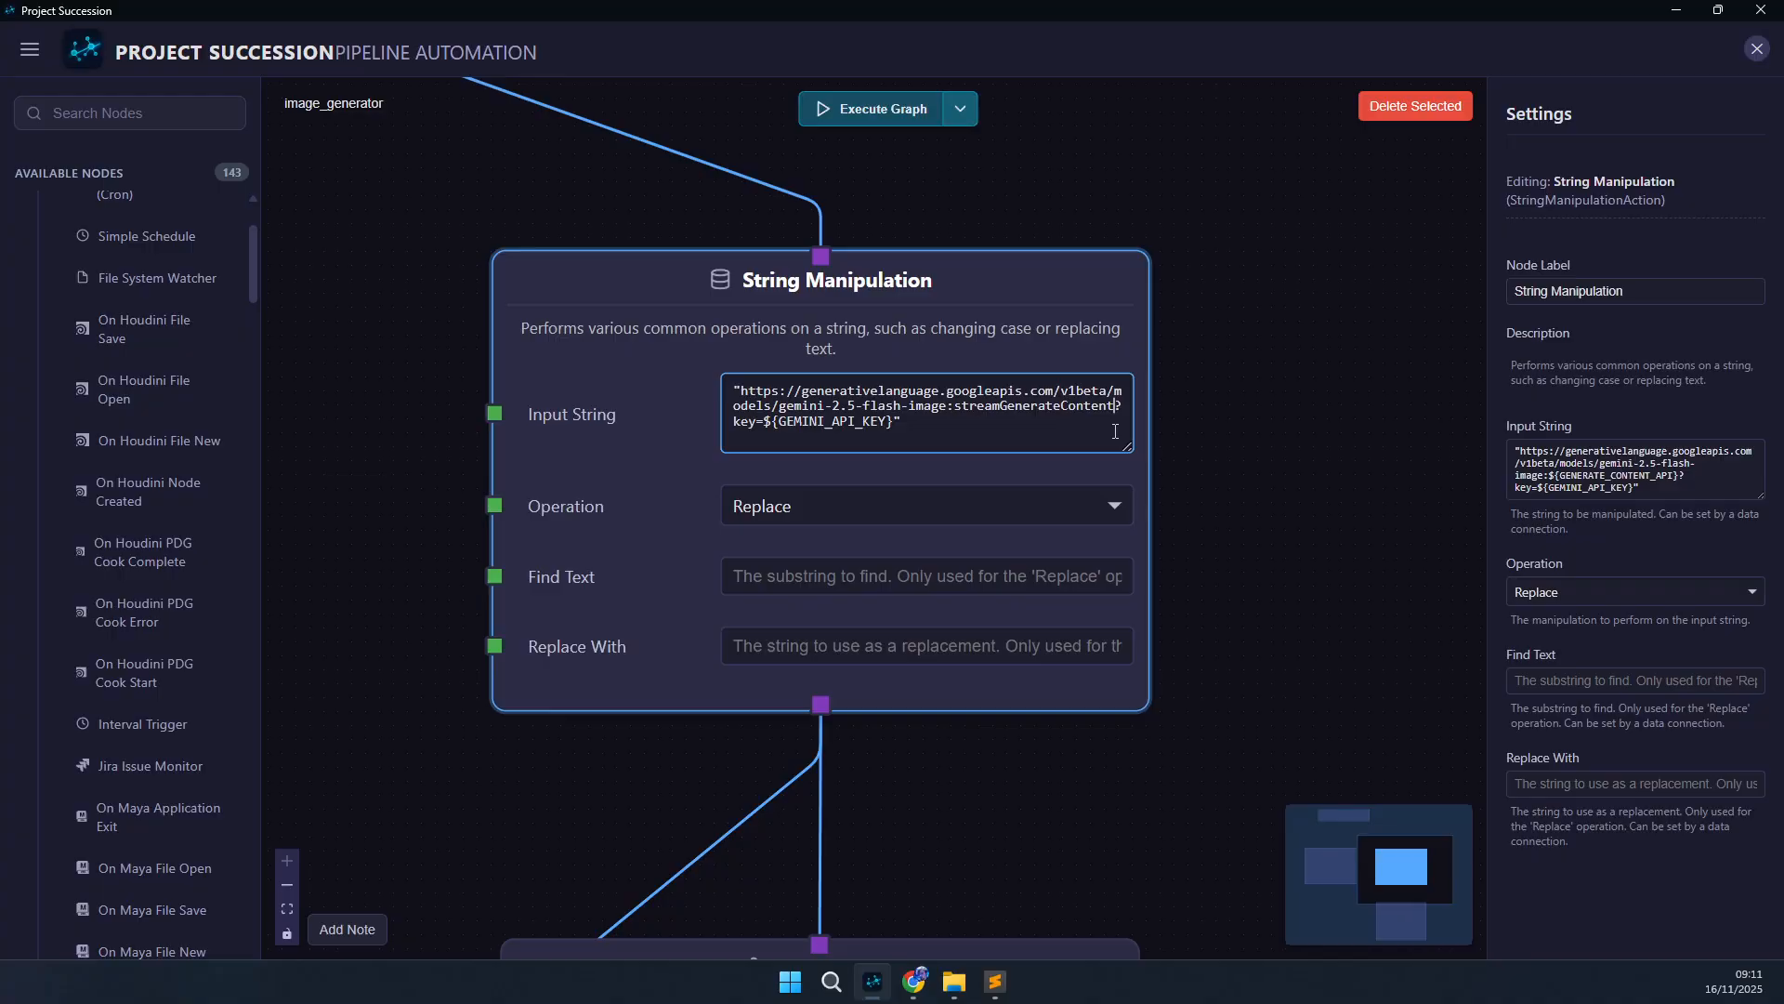
click(1339, 421)
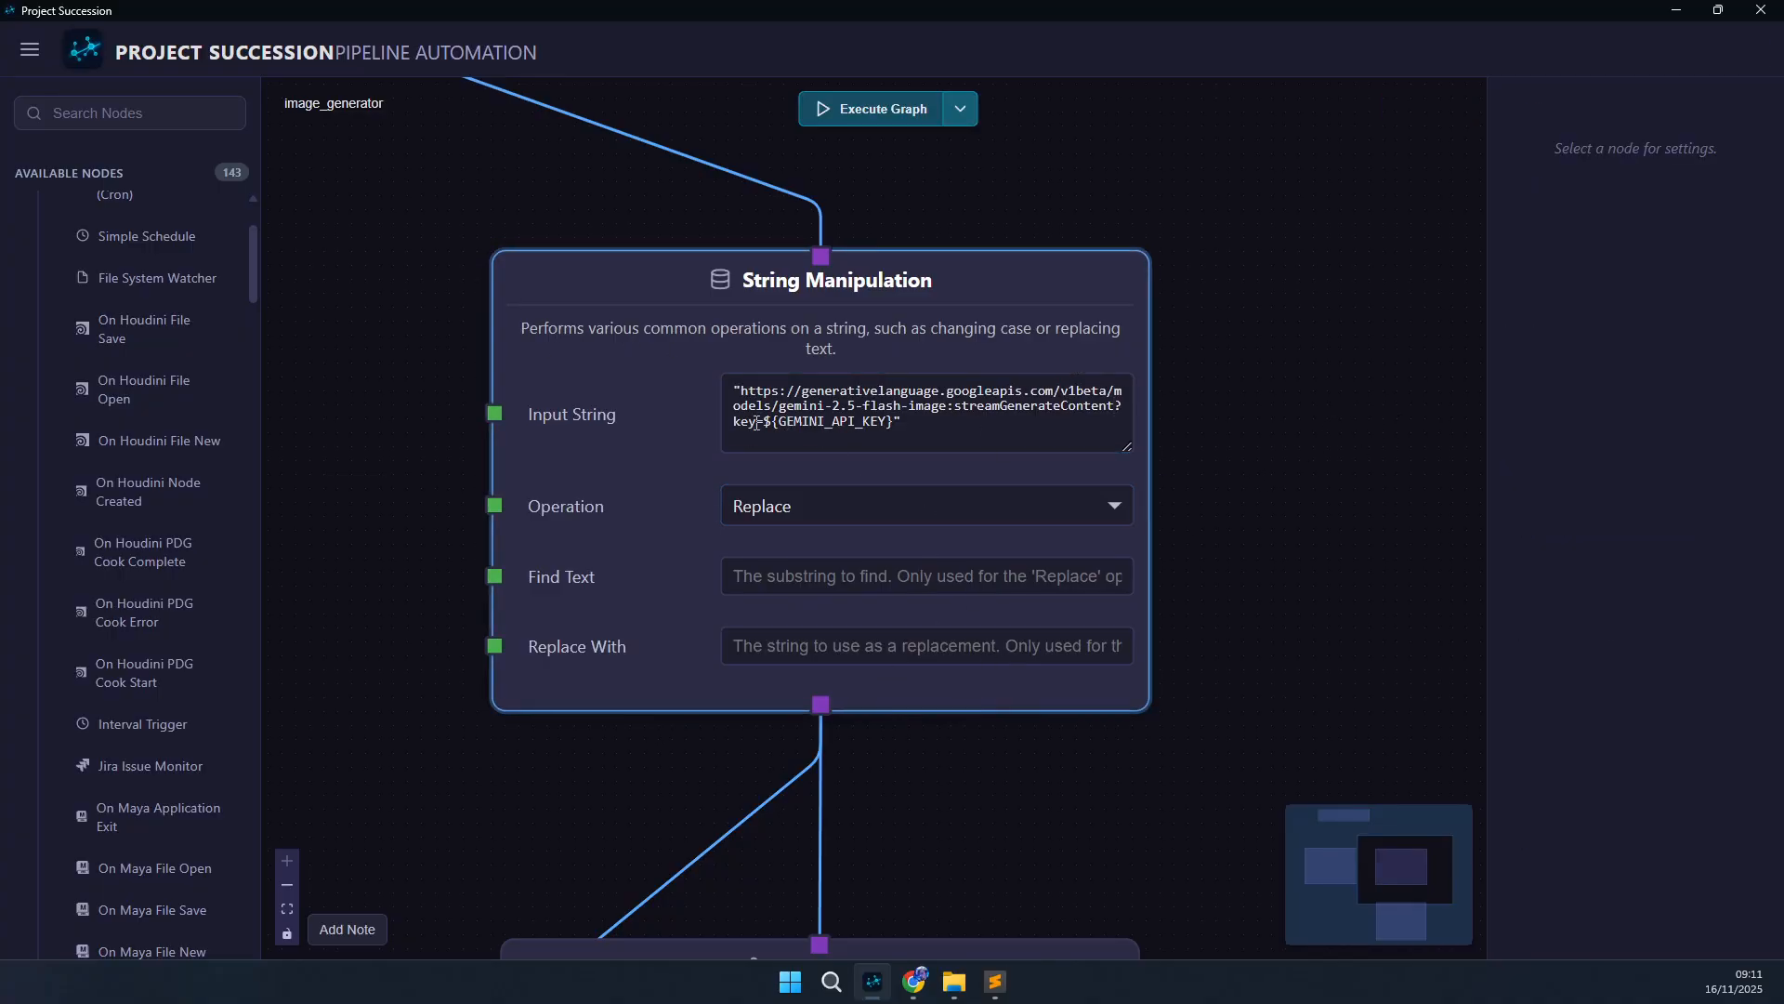
- Copy the ${GEMINI_API_KEY} placeholder from the URL in the Input String into the same node's Find Text field
drag(768, 425, 1360, 452)
key(ctrl+c)
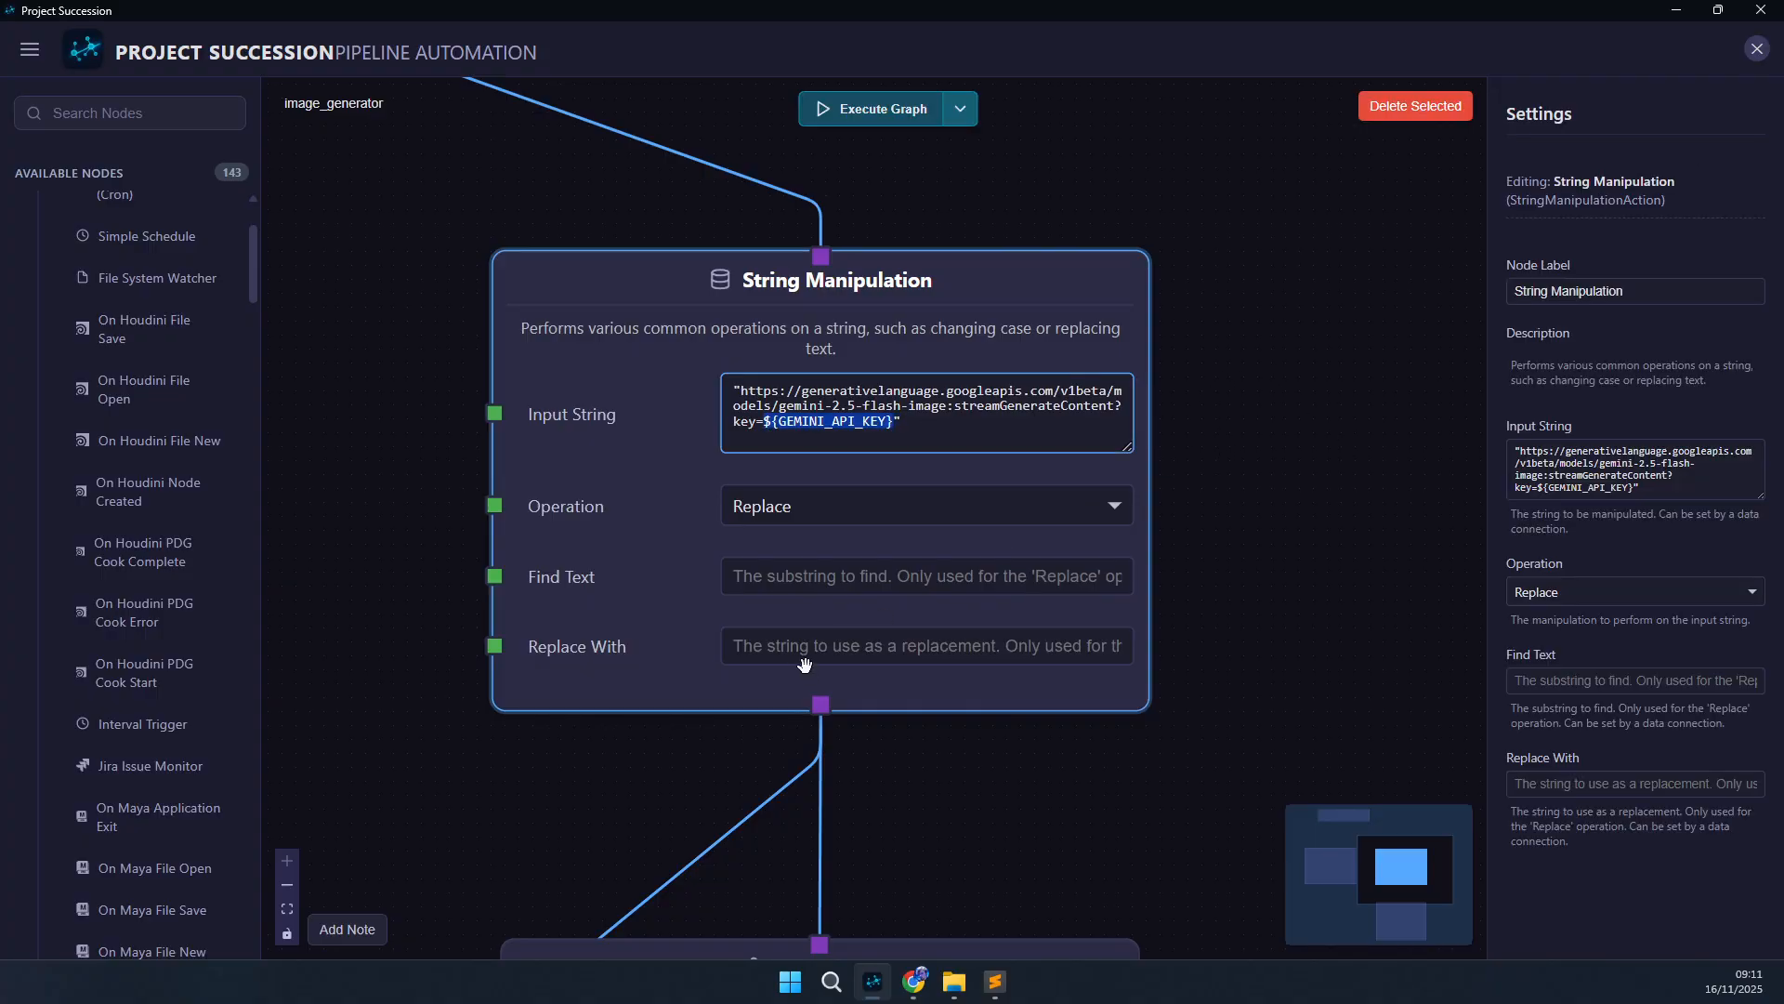
click(764, 586)
key(ctrl+v)
click(1180, 746)
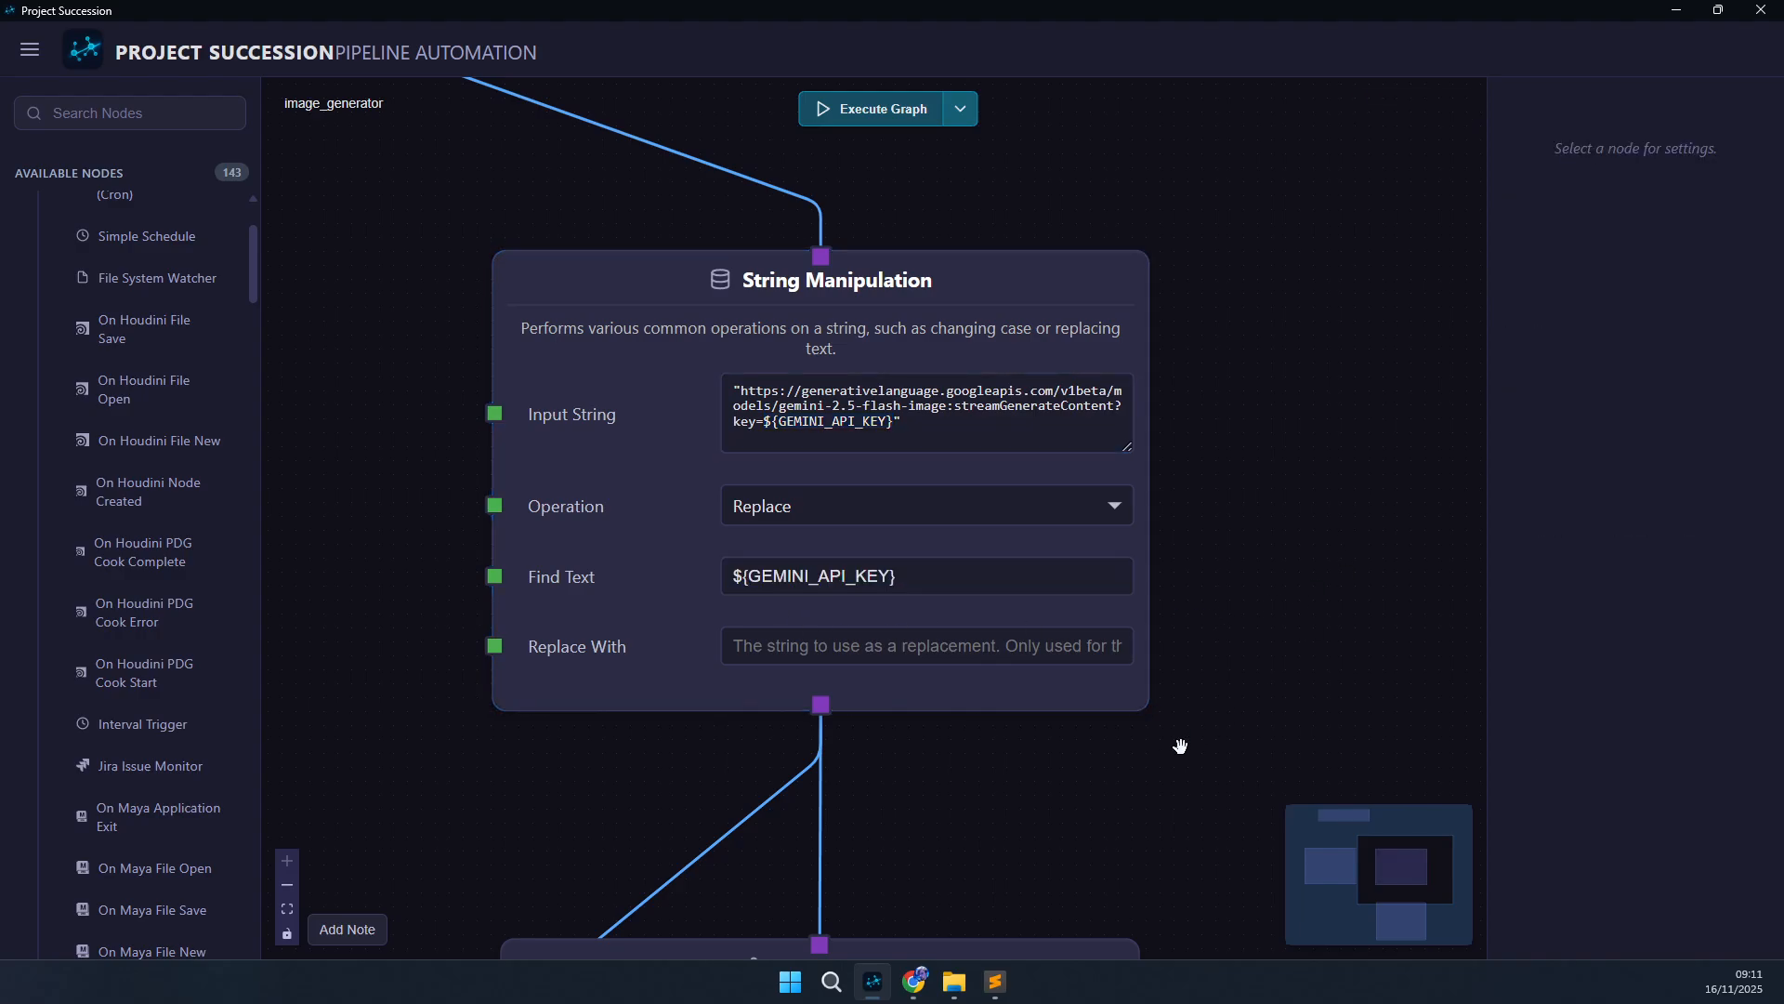
- Move the Trigger Always node directly above the URL String Manipulation node and align the HTTP Request node beneath it
scroll(426, 706, down, 3)
drag(425, 705, 675, 616)
scroll(756, 685, down, 1)
scroll(685, 678, down, 2)
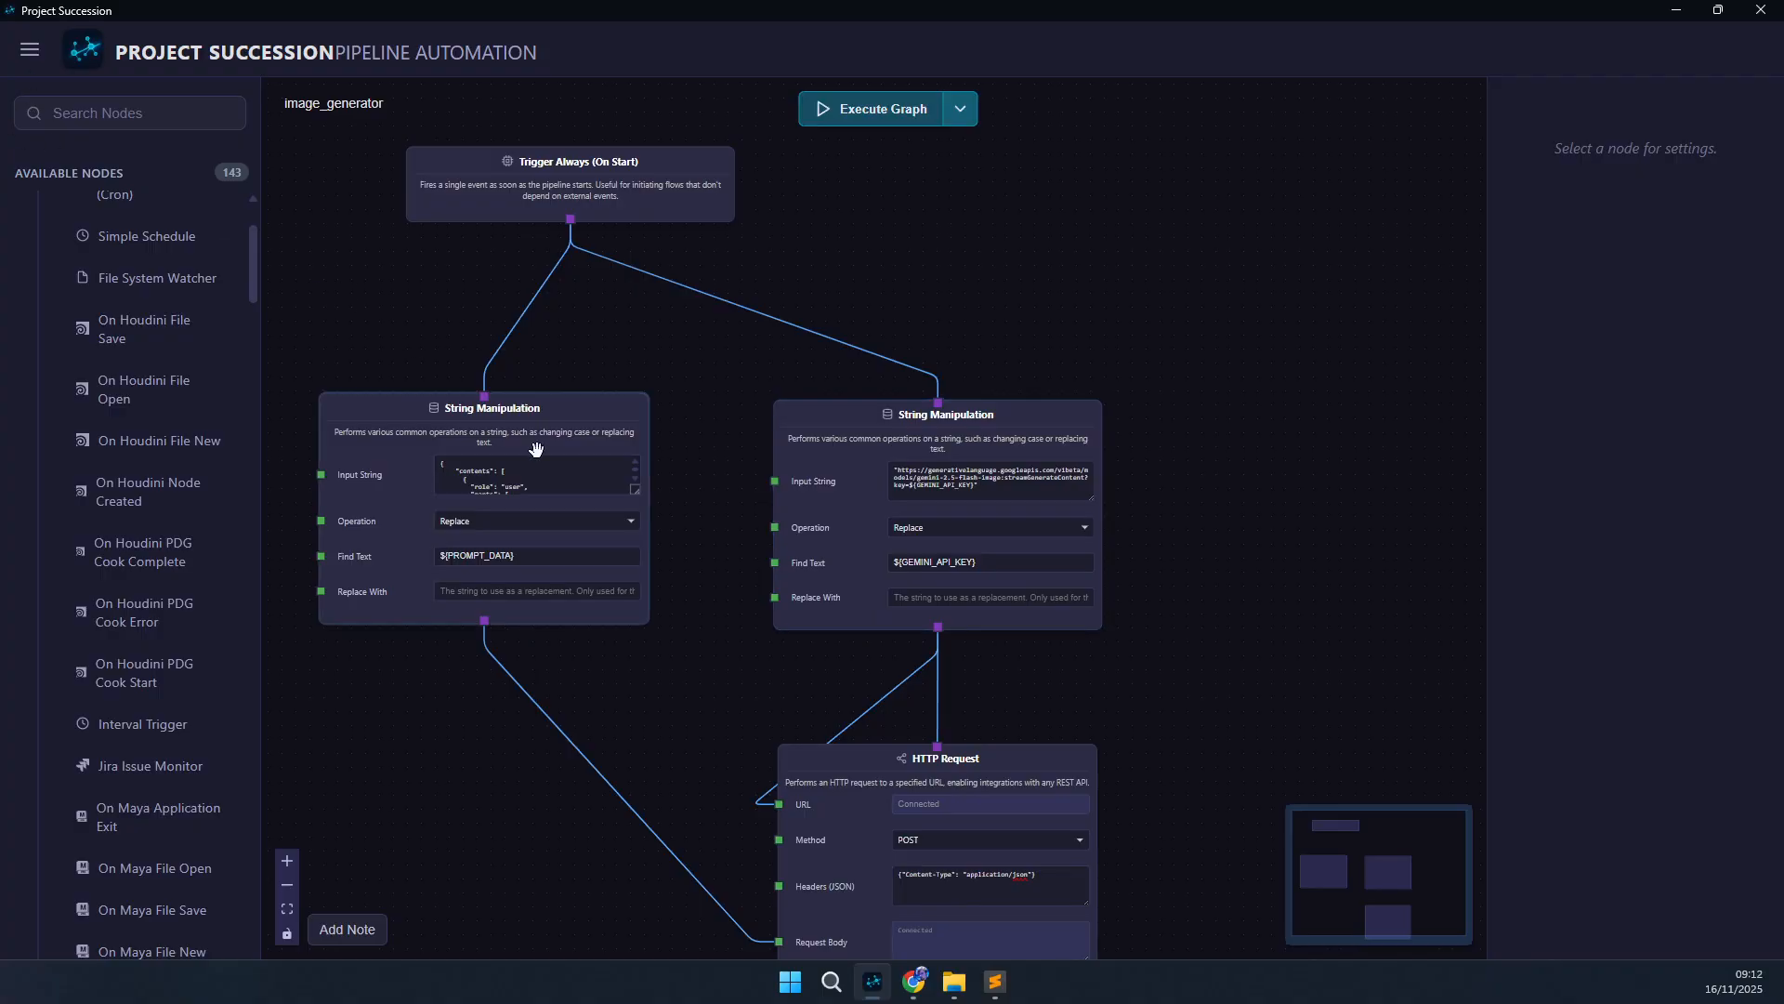
scroll(645, 538, down, 1)
drag(594, 236, 898, 204)
drag(789, 772, 794, 770)
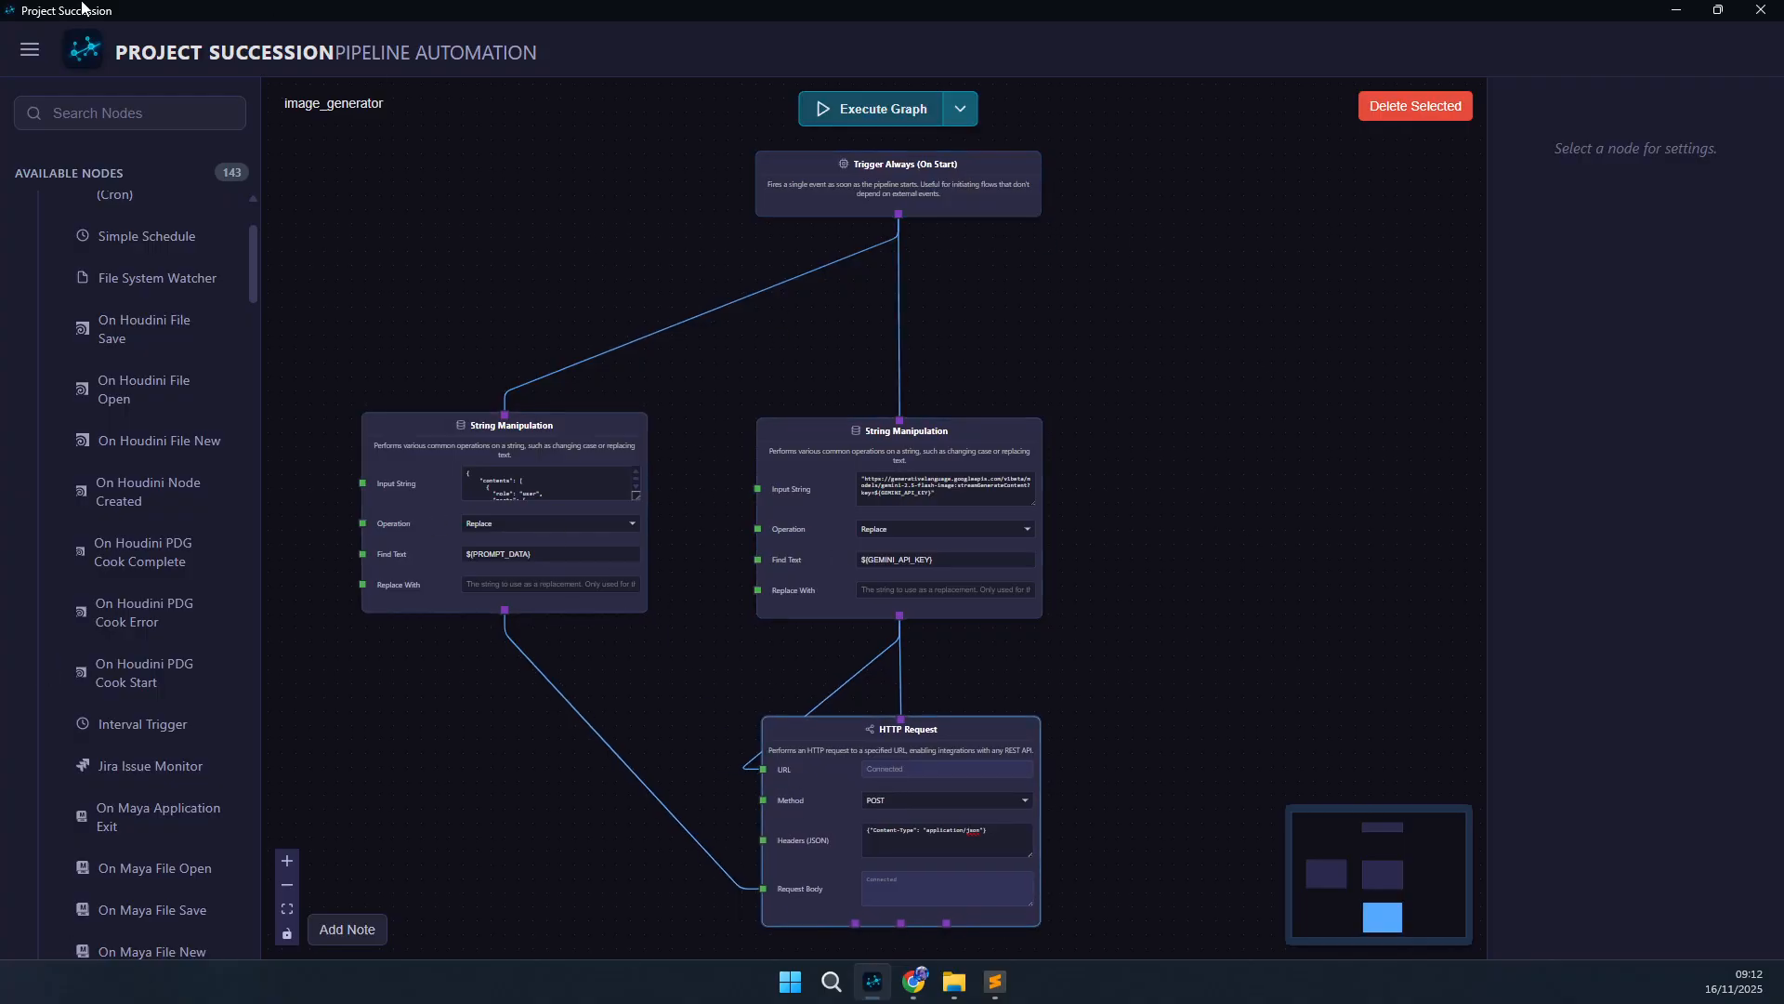
- Copy the credential name GOOGLE_API_KEY from the Vault section of the application settings, and close the settings
click(30, 51)
mouse_move(232, 259)
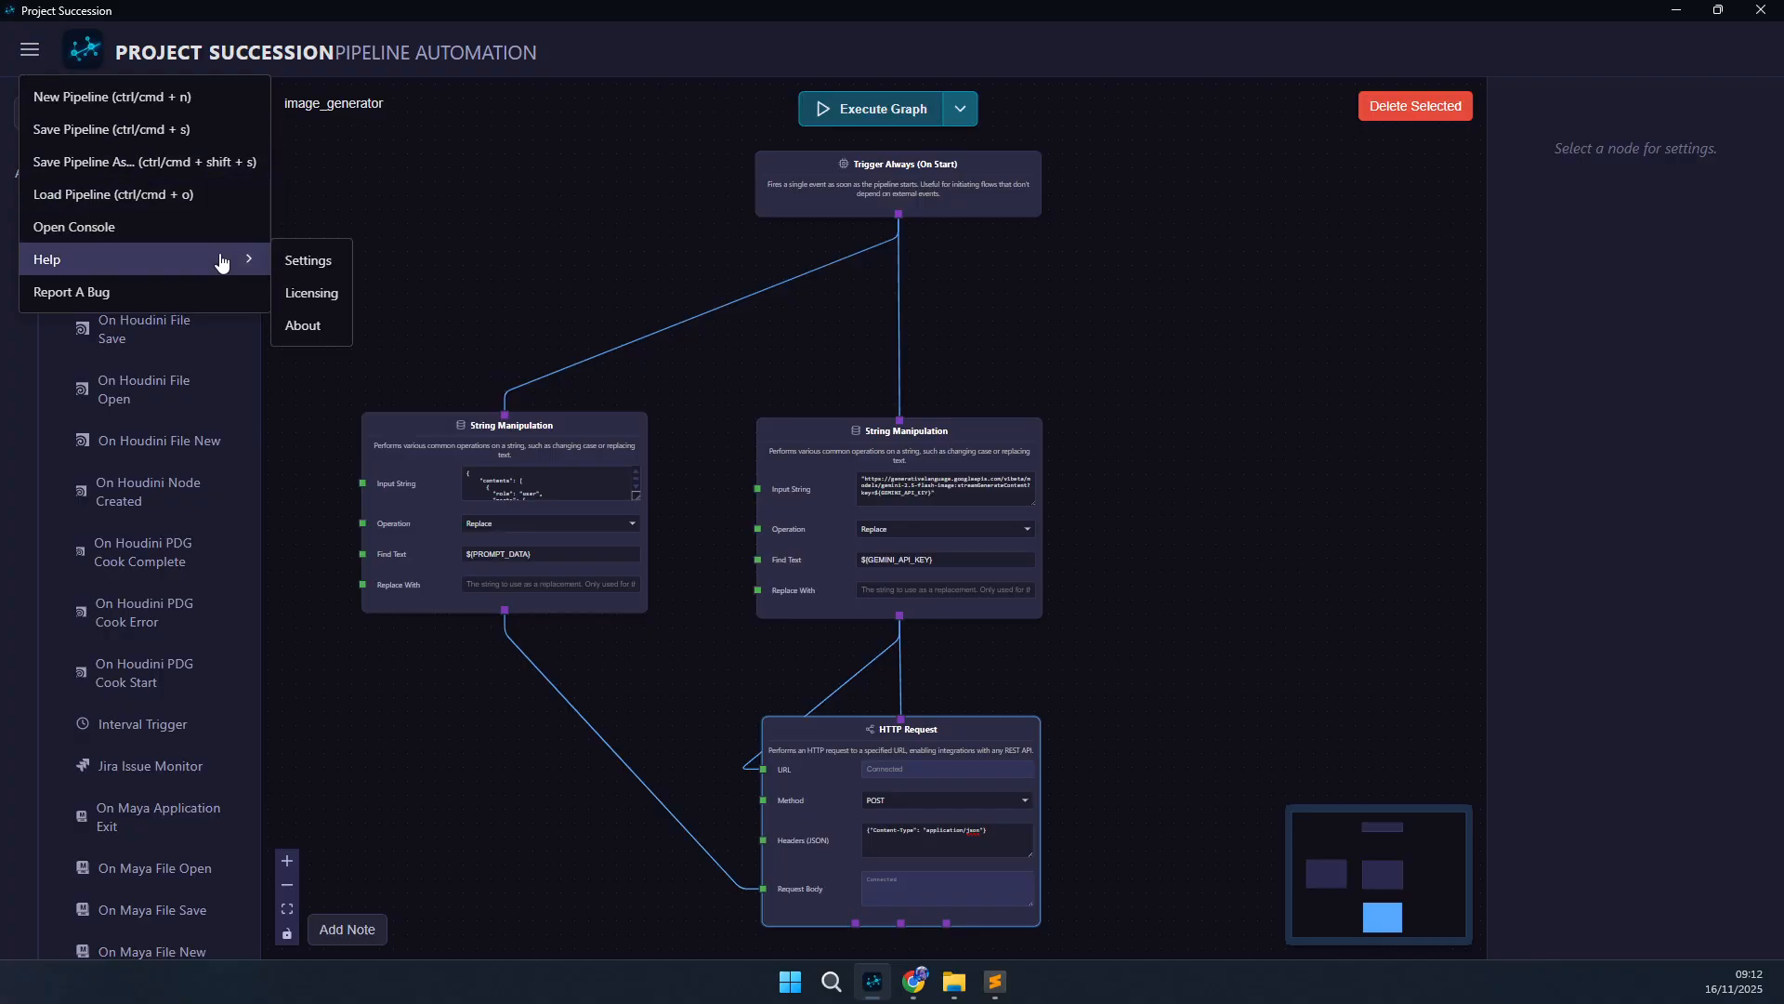
click(298, 262)
drag(1155, 243, 1130, 498)
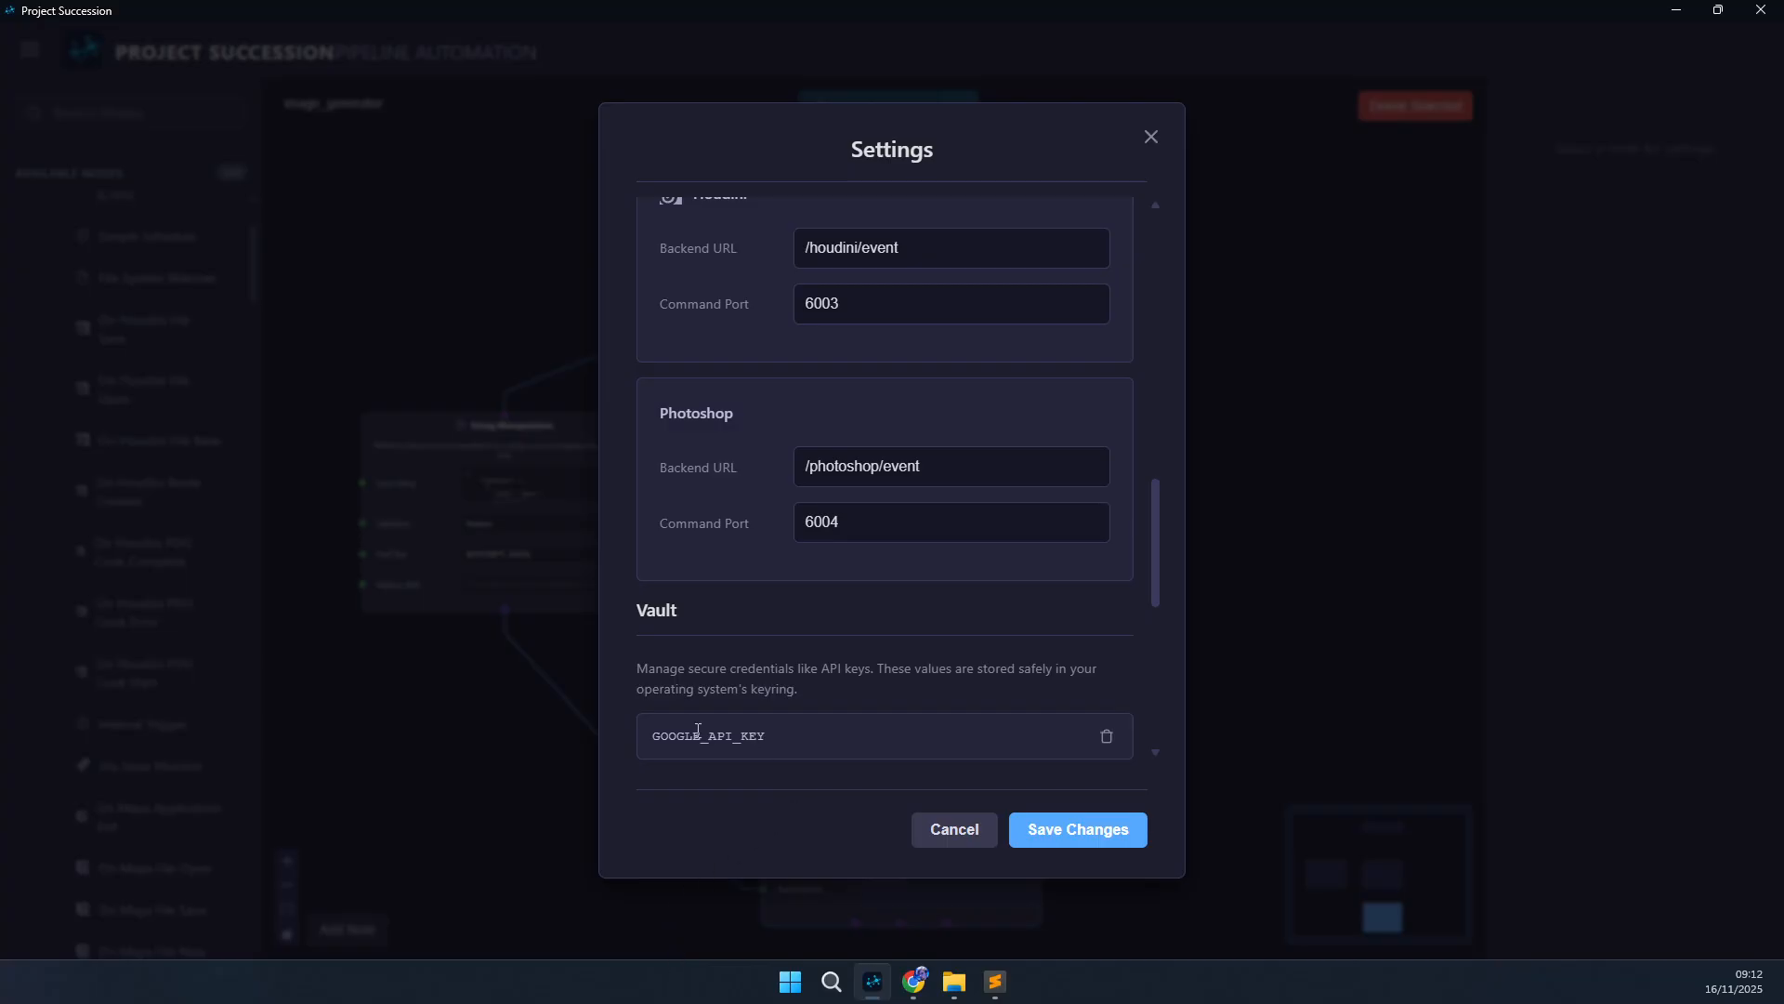
mouse_move(819, 689)
mouse_down()
mouse_move(640, 667)
mouse_move(805, 690)
mouse_up()
click(723, 706)
click(875, 691)
double_click(738, 734)
key(ctrl+c)
click(1150, 138)
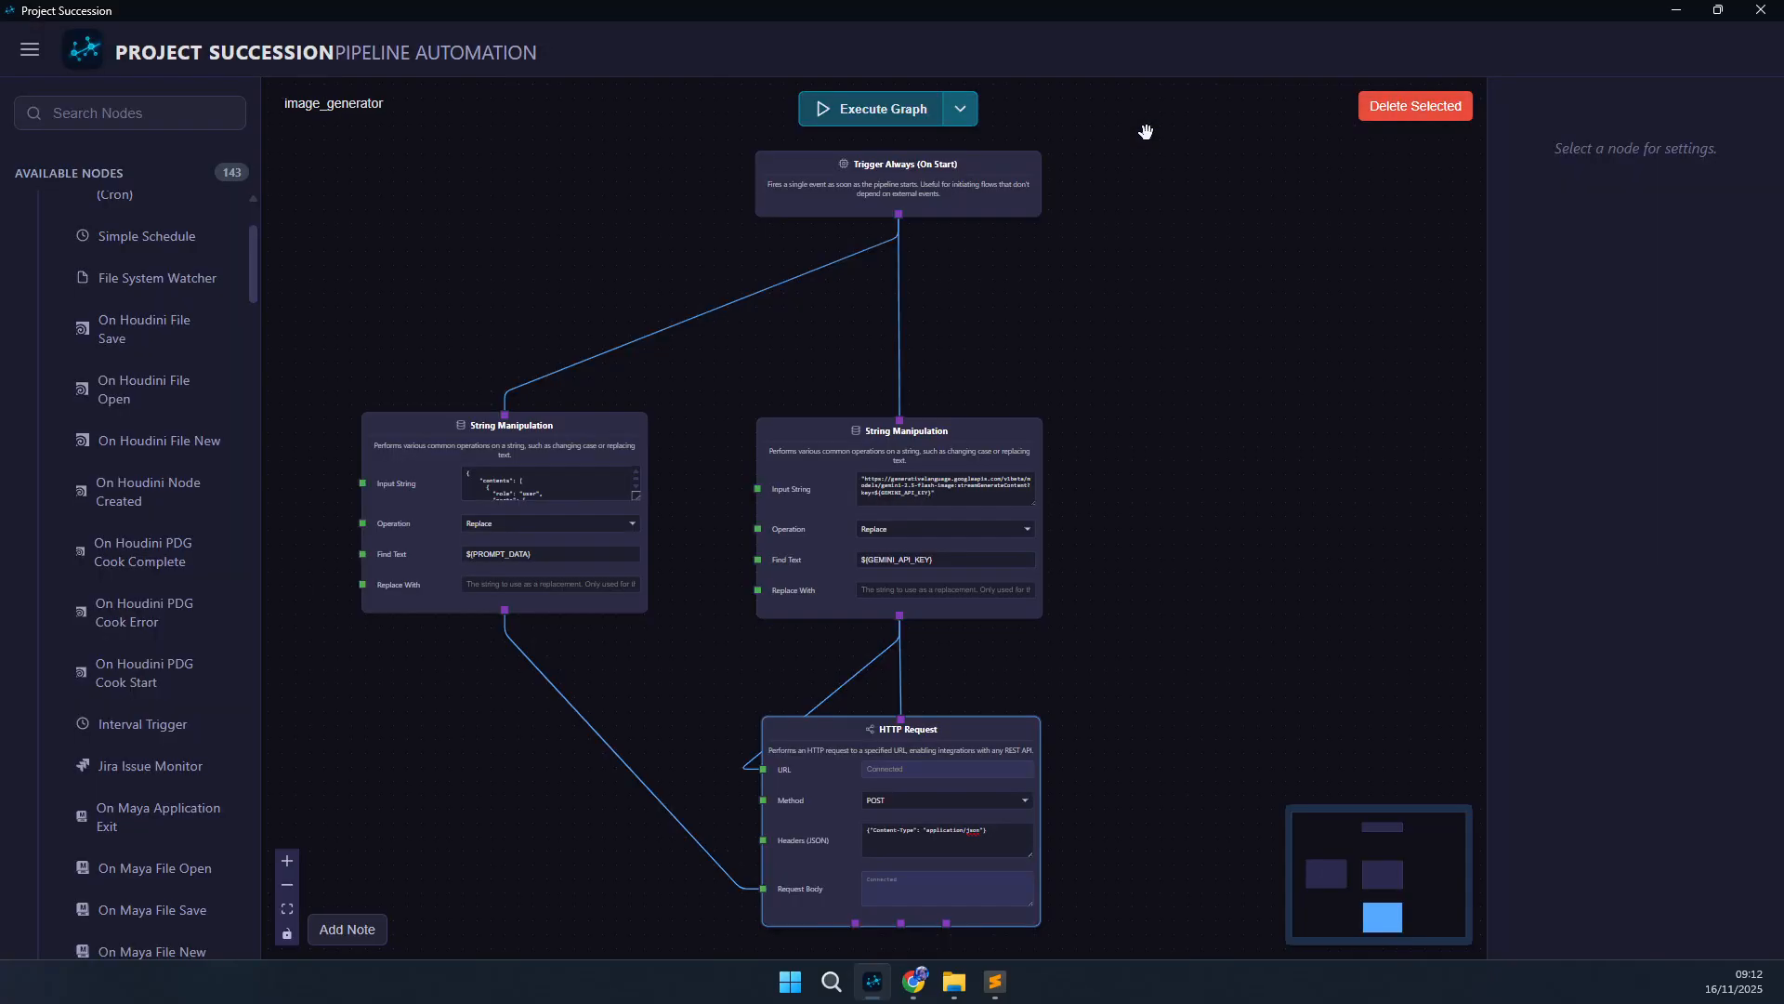
- Add a Load Secret node beside the URL String Manipulation node and set its Secret Key to the vault entry name GOOGLE_API_KEY
drag(1095, 394, 879, 631)
double_click(901, 520)
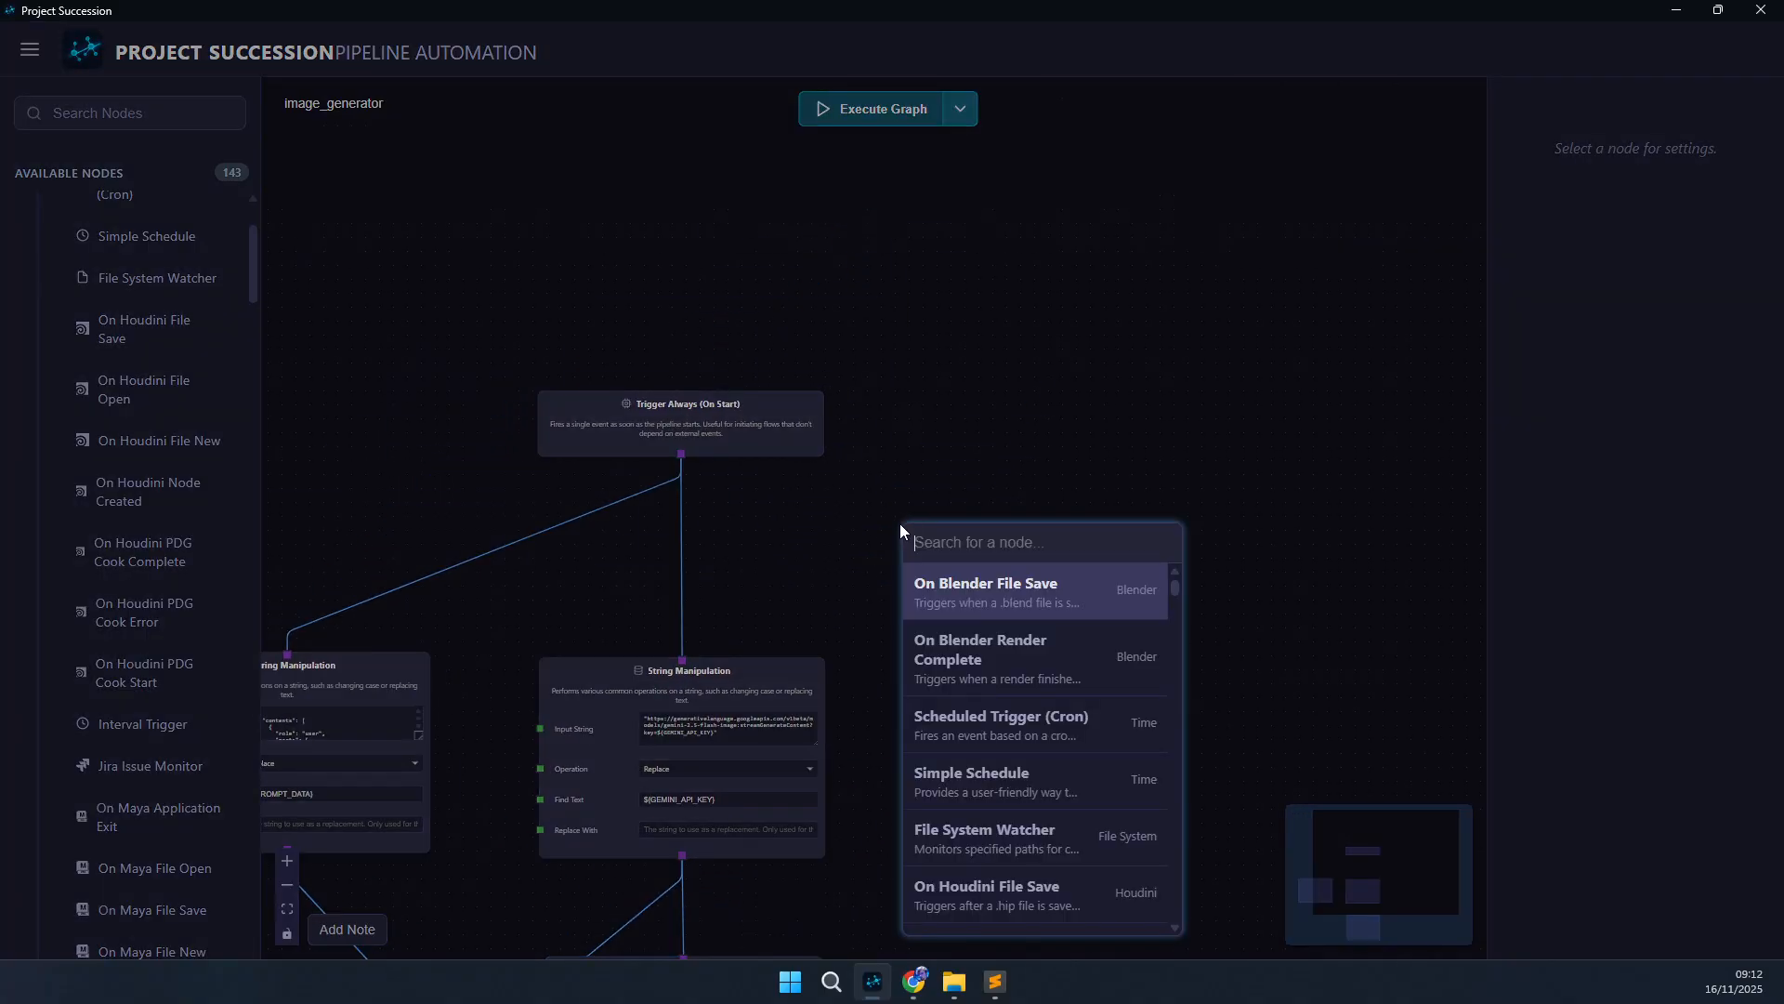
text(load)
key(Return)
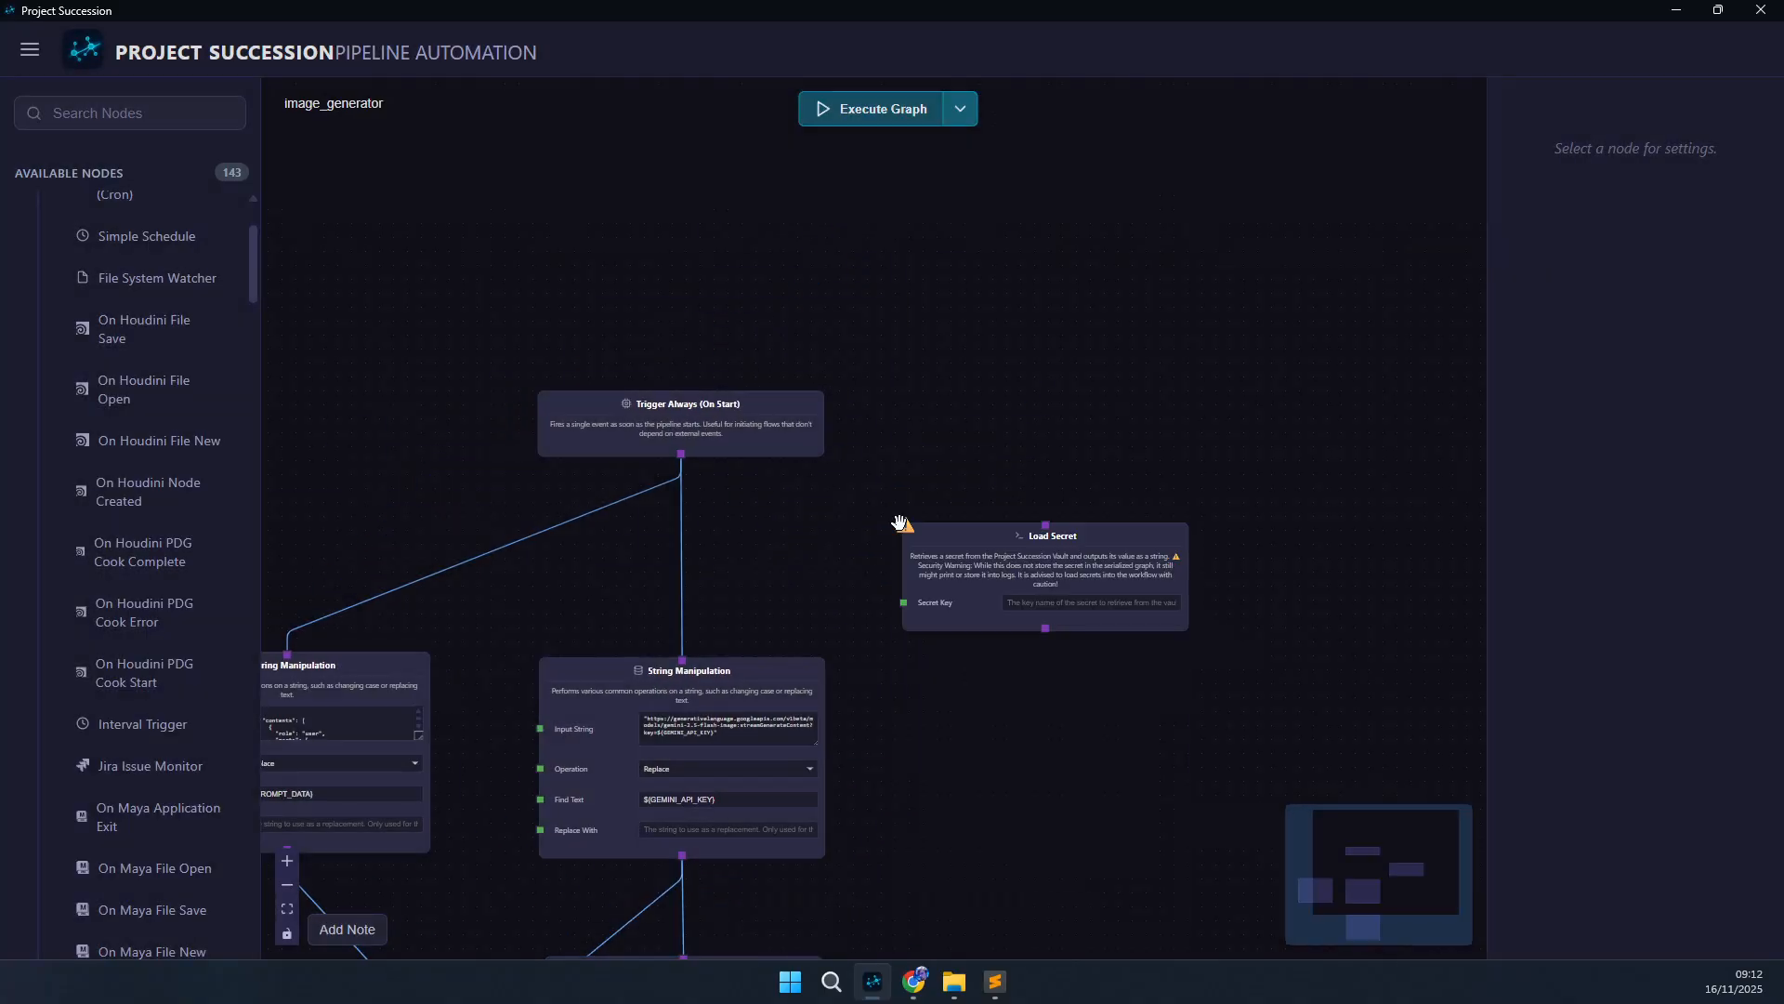
scroll(1056, 713, up, 3)
key(ctrl+v)
click(1027, 724)
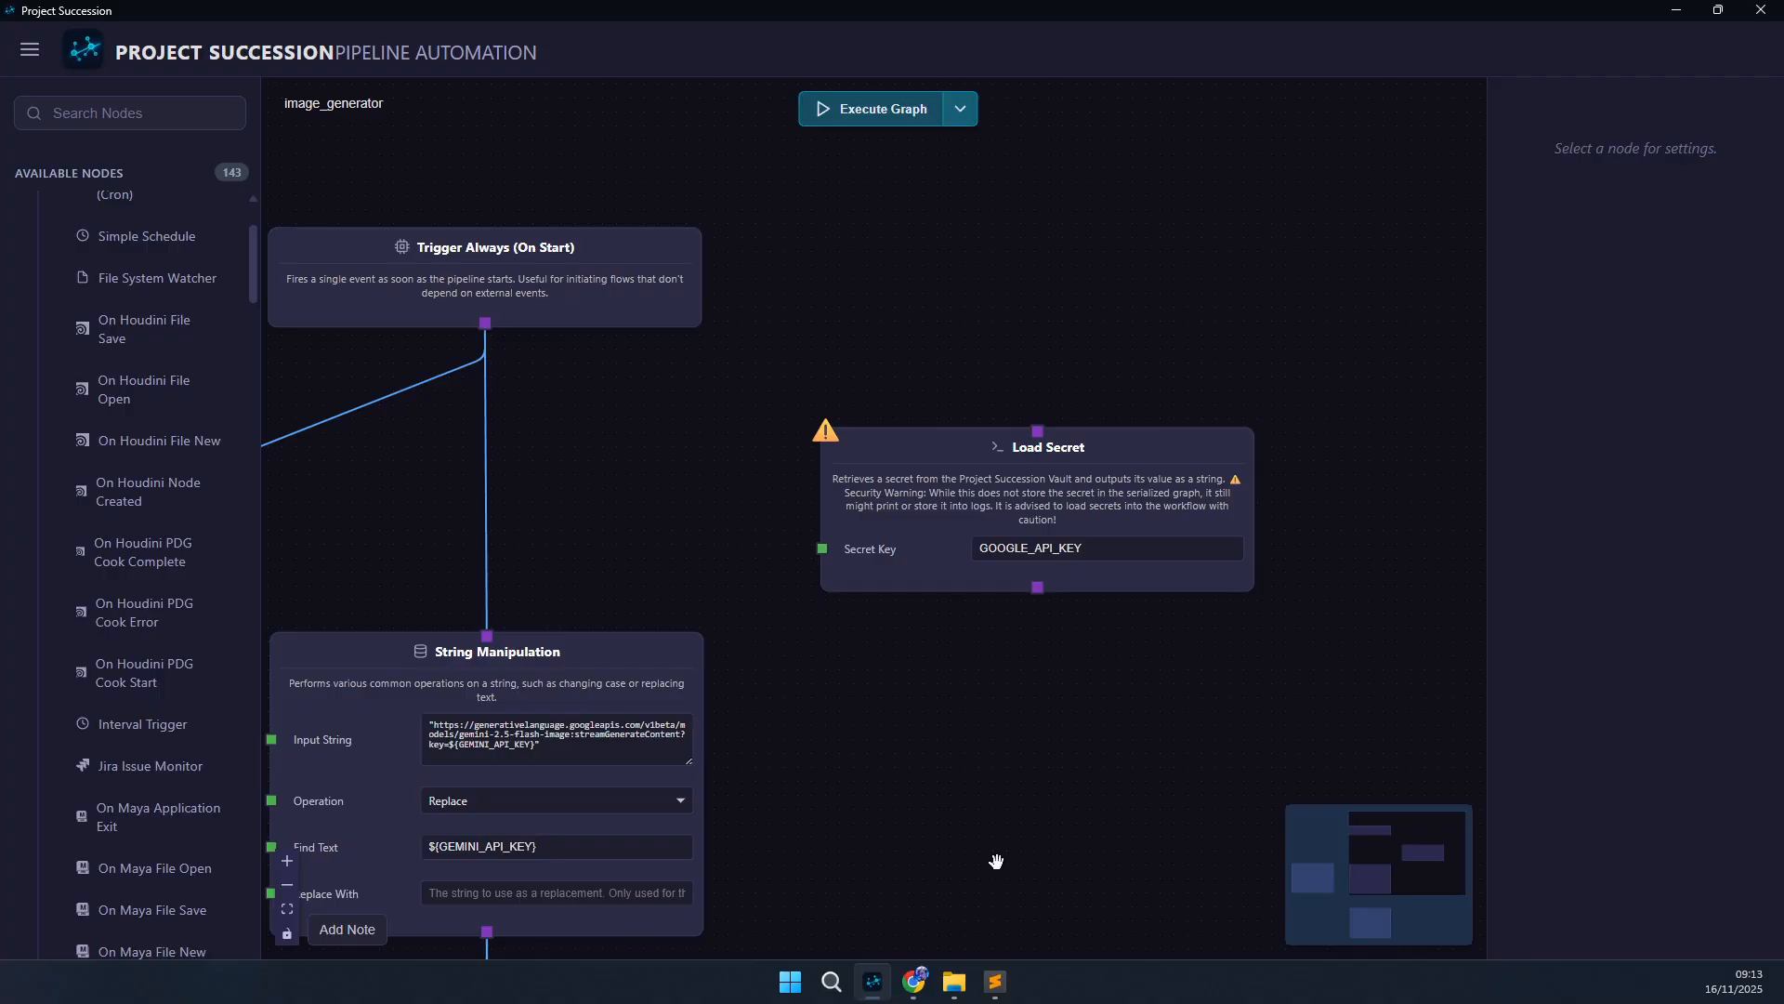
- Examine the URL String Manipulation node, its link to the HTTP Request's URL input, and the Load Secret node
drag(968, 794, 968, 273)
click(367, 679)
drag(826, 763, 927, 748)
drag(472, 595, 466, 588)
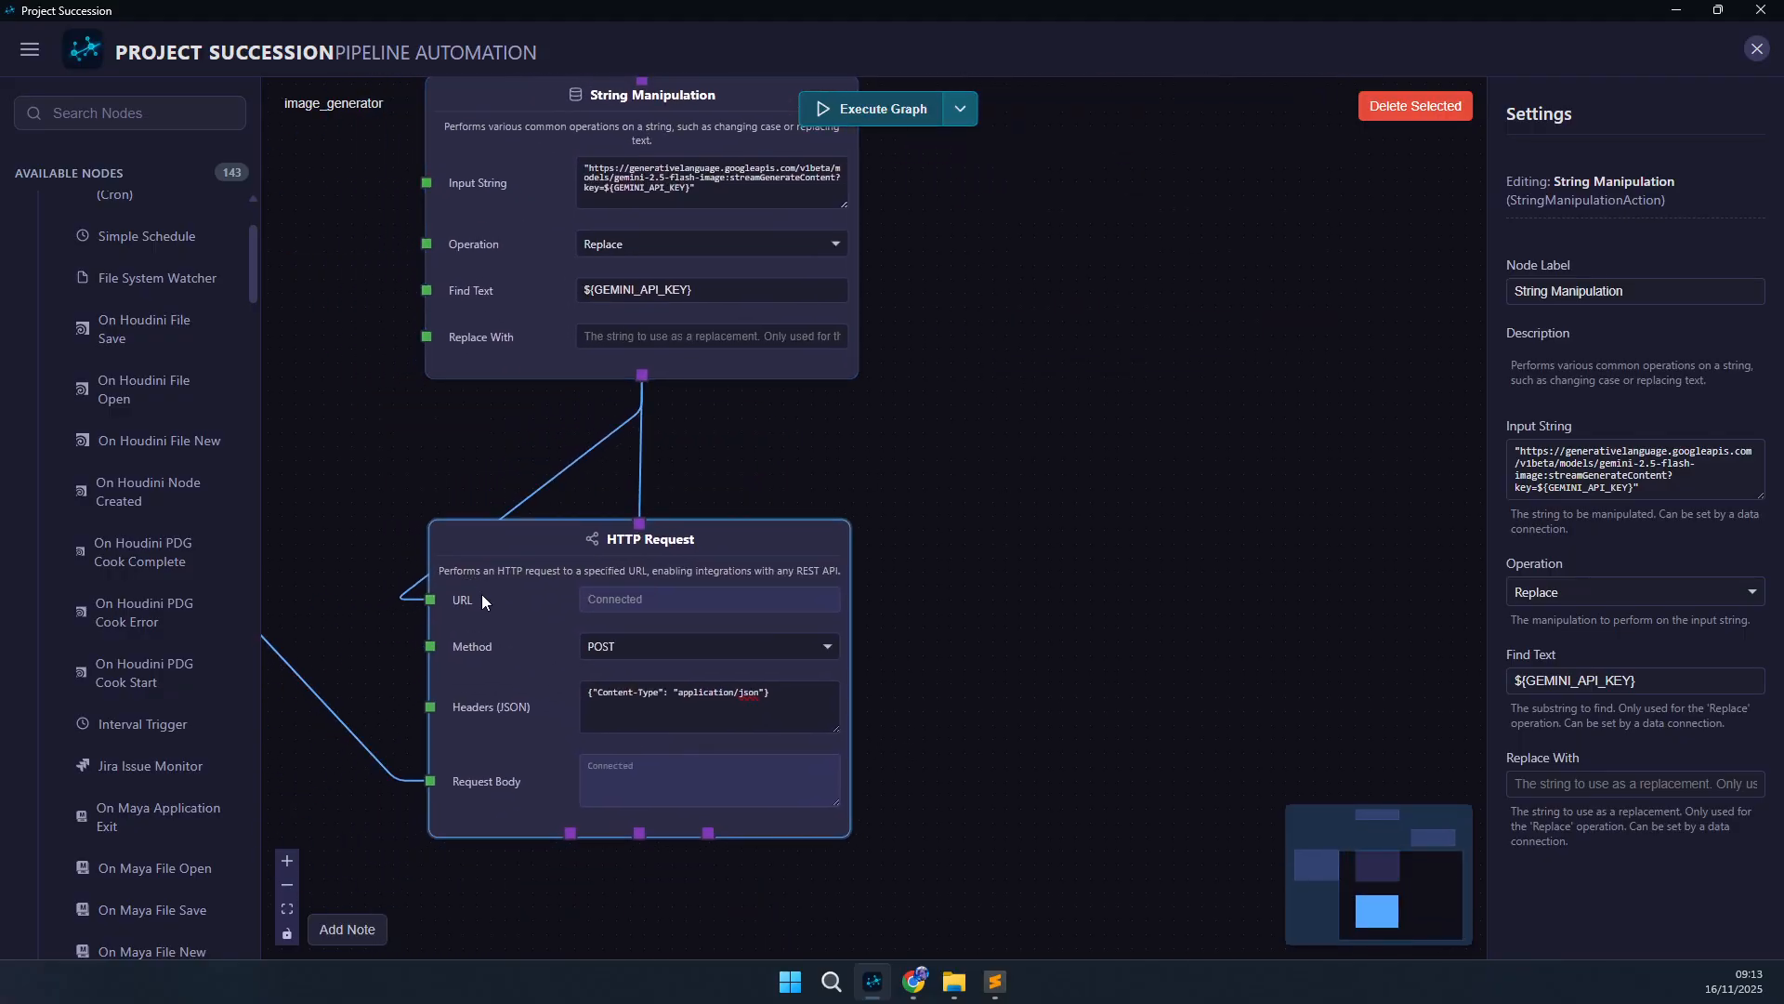
drag(1070, 394, 1071, 495)
scroll(714, 638, down, 1)
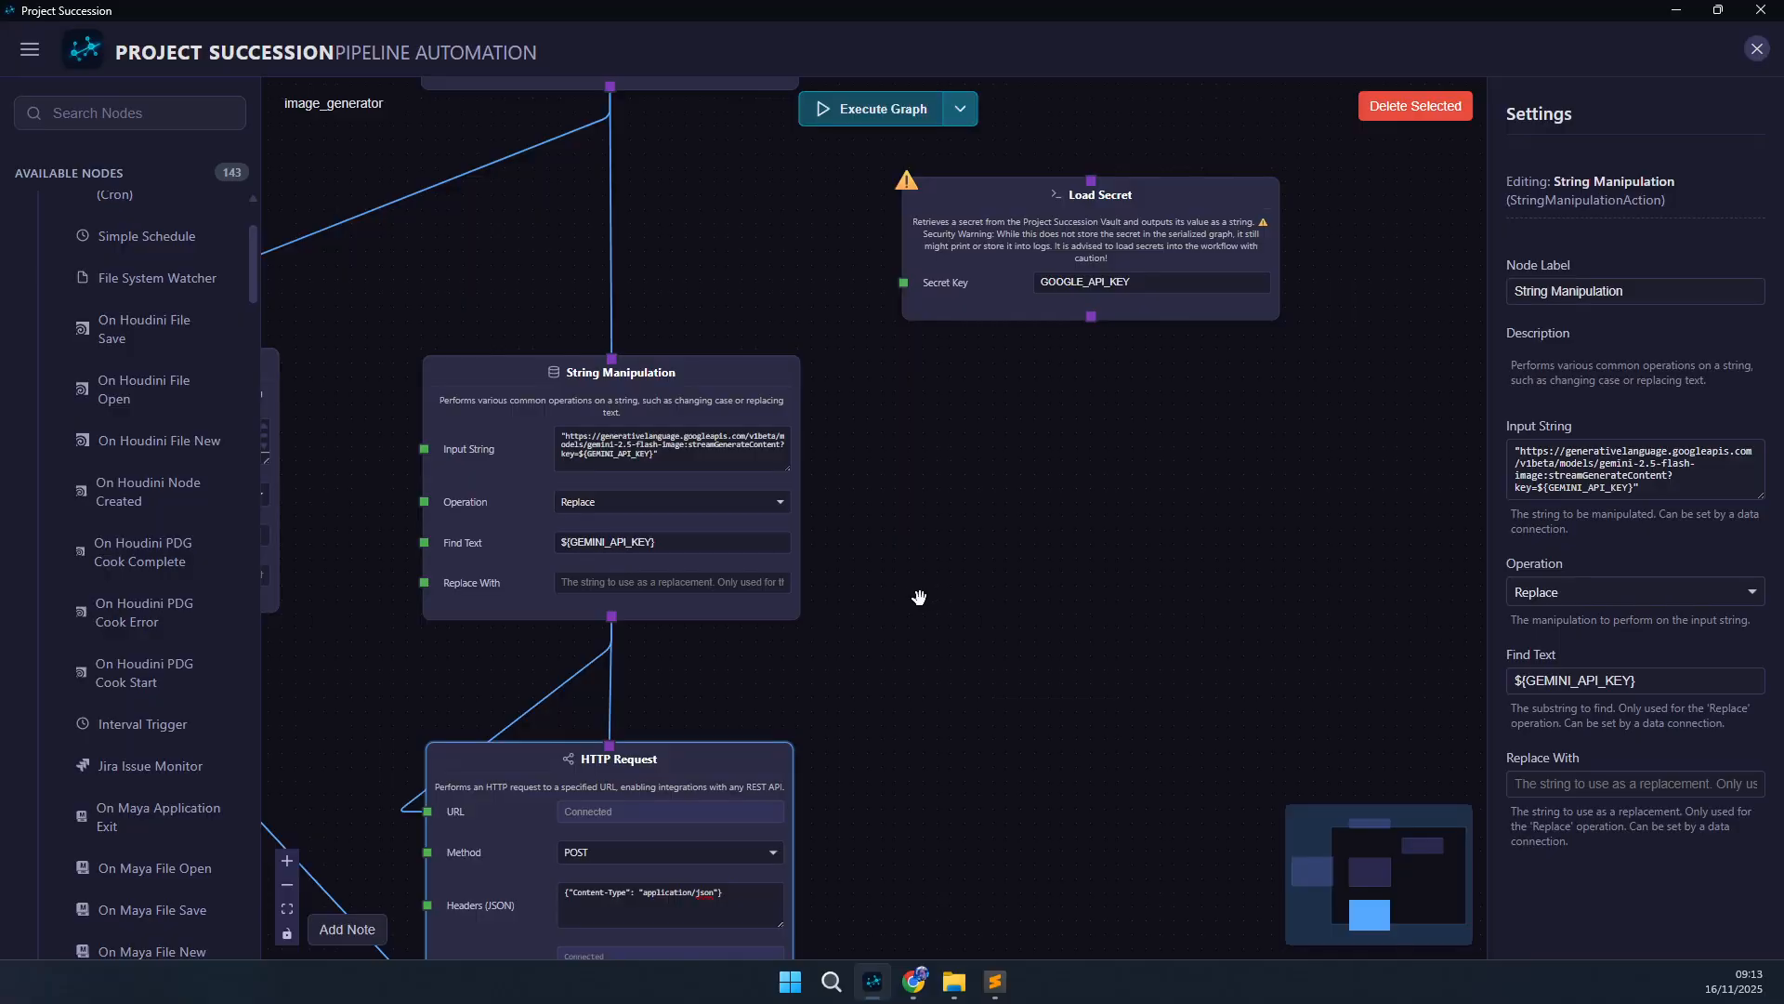
click(585, 389)
click(1209, 577)
drag(1039, 625, 1107, 635)
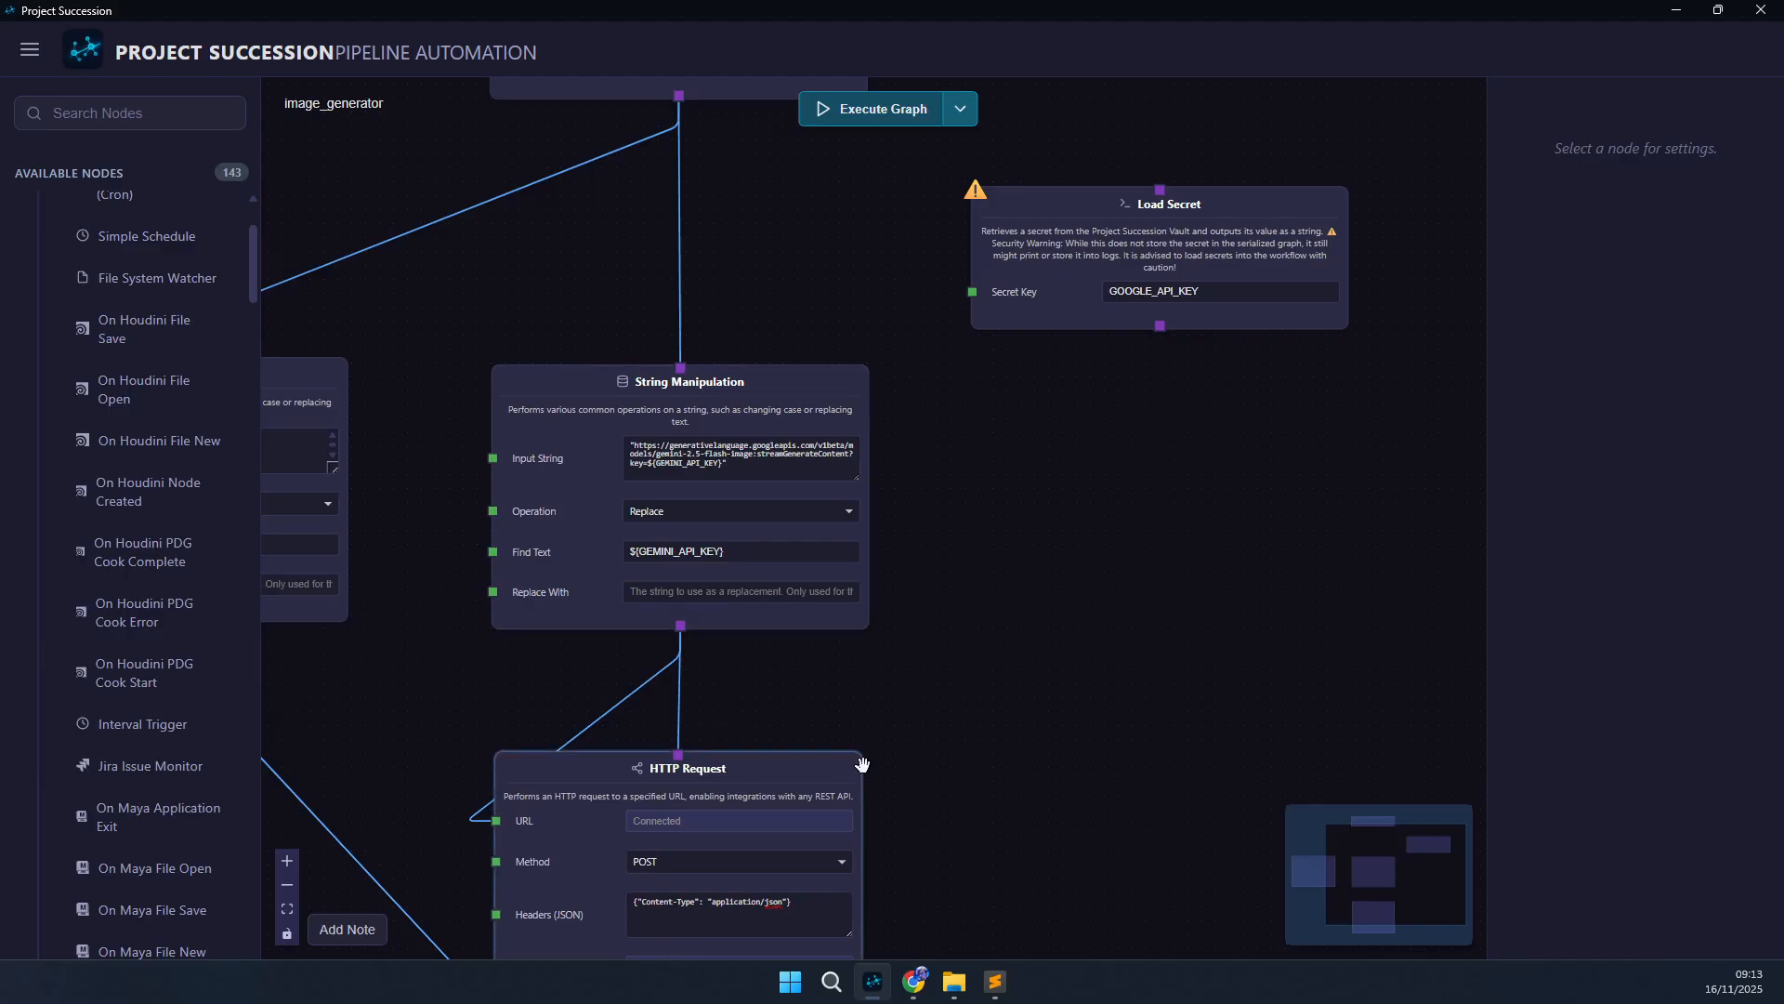
- Move the Load Secret node closer to the link between the Trigger Always and URL String Manipulation nodes
drag(965, 695, 953, 790)
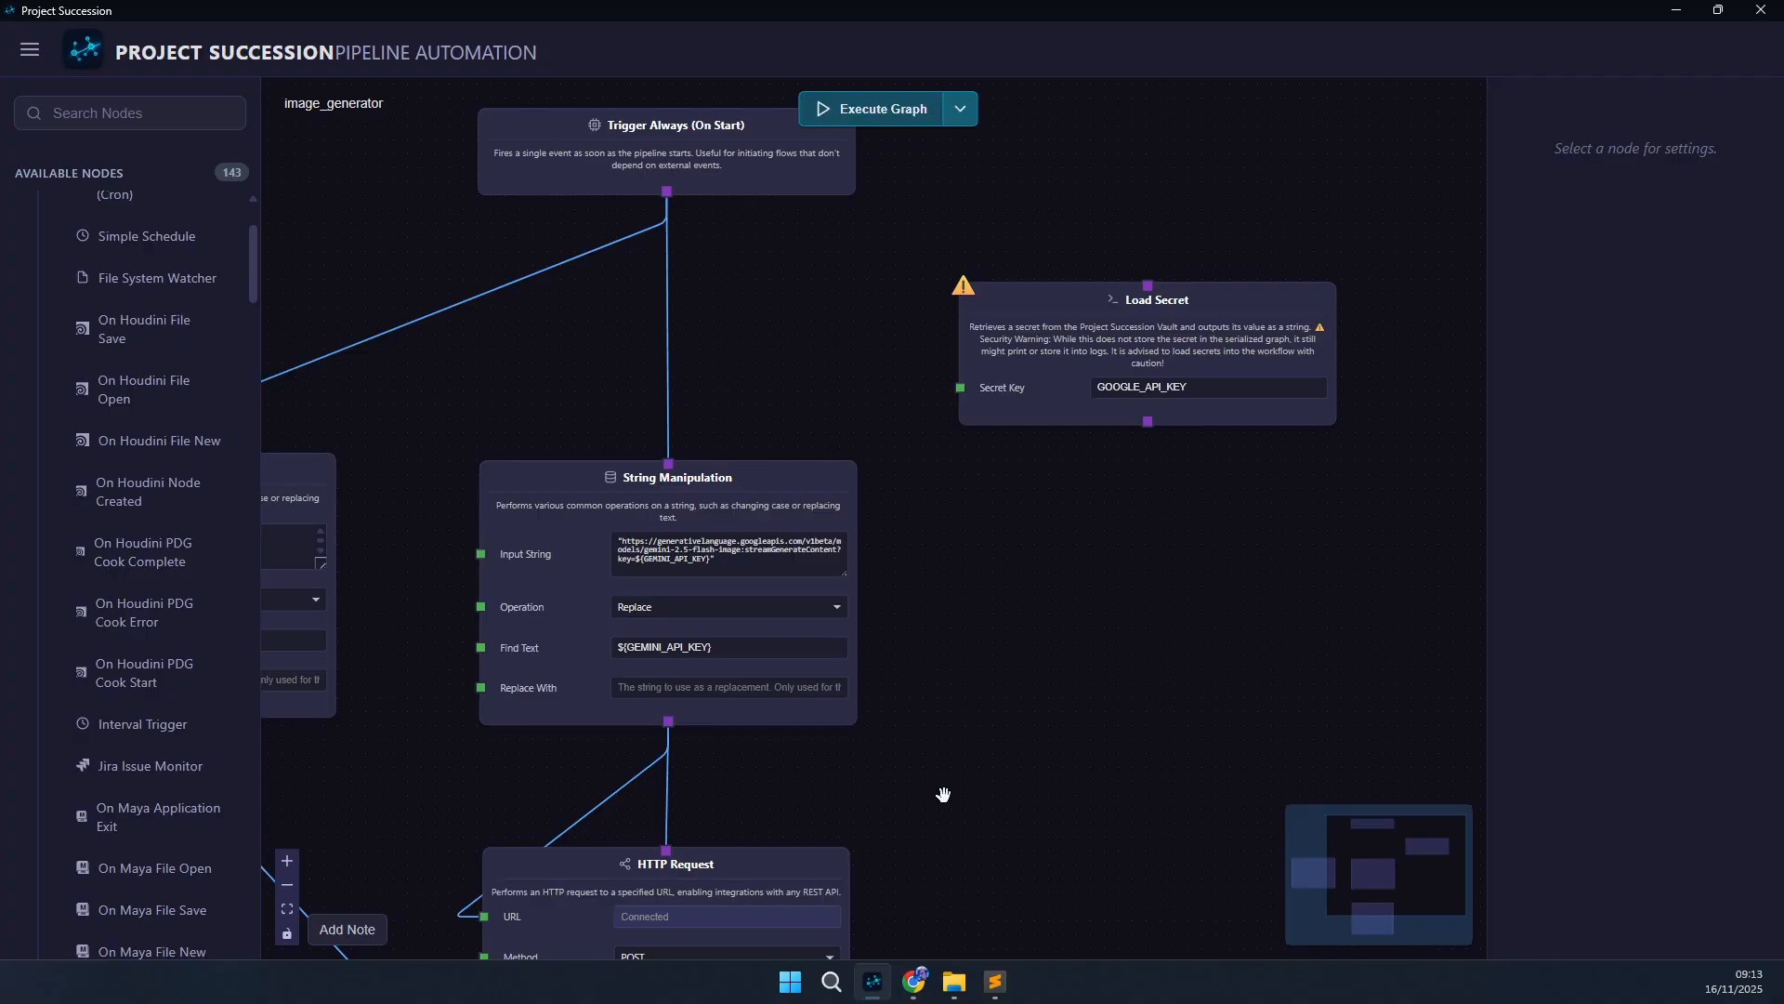
scroll(749, 650, up, 3)
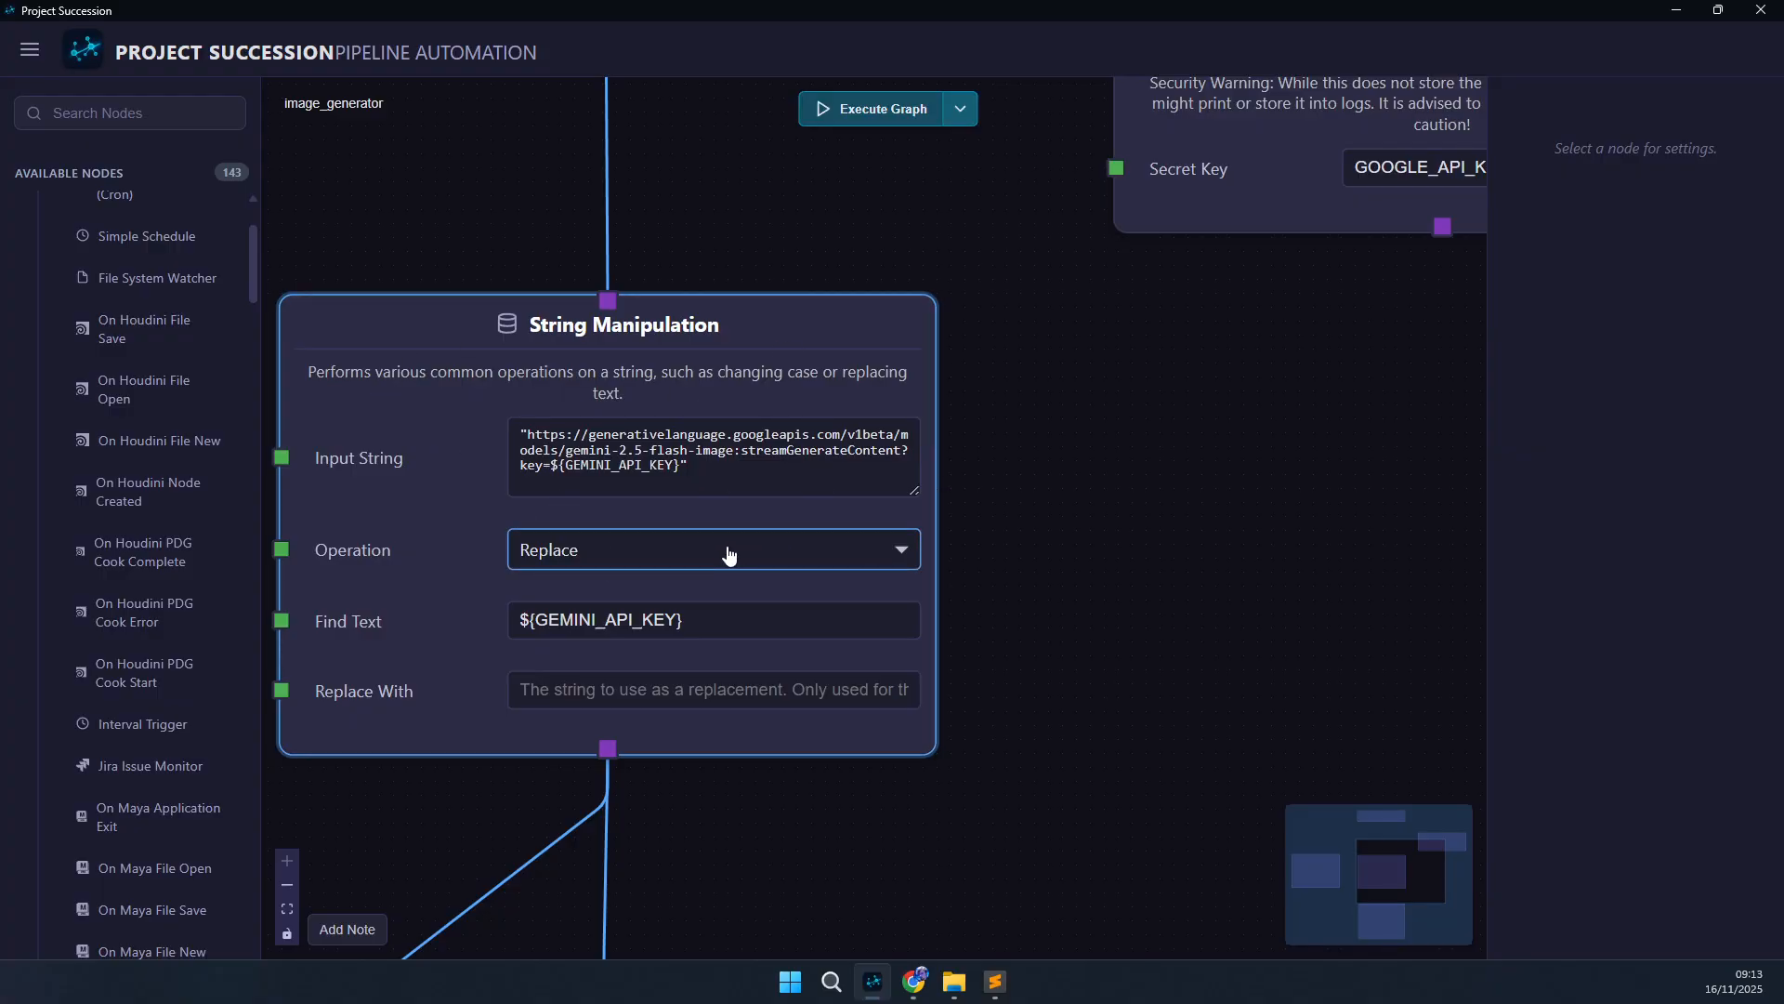
scroll(1000, 682, down, 3)
drag(1063, 745, 1043, 705)
scroll(1093, 725, down, 2)
drag(1146, 602, 1127, 836)
scroll(841, 458, up, 2)
drag(820, 390, 824, 134)
drag(1166, 575, 888, 483)
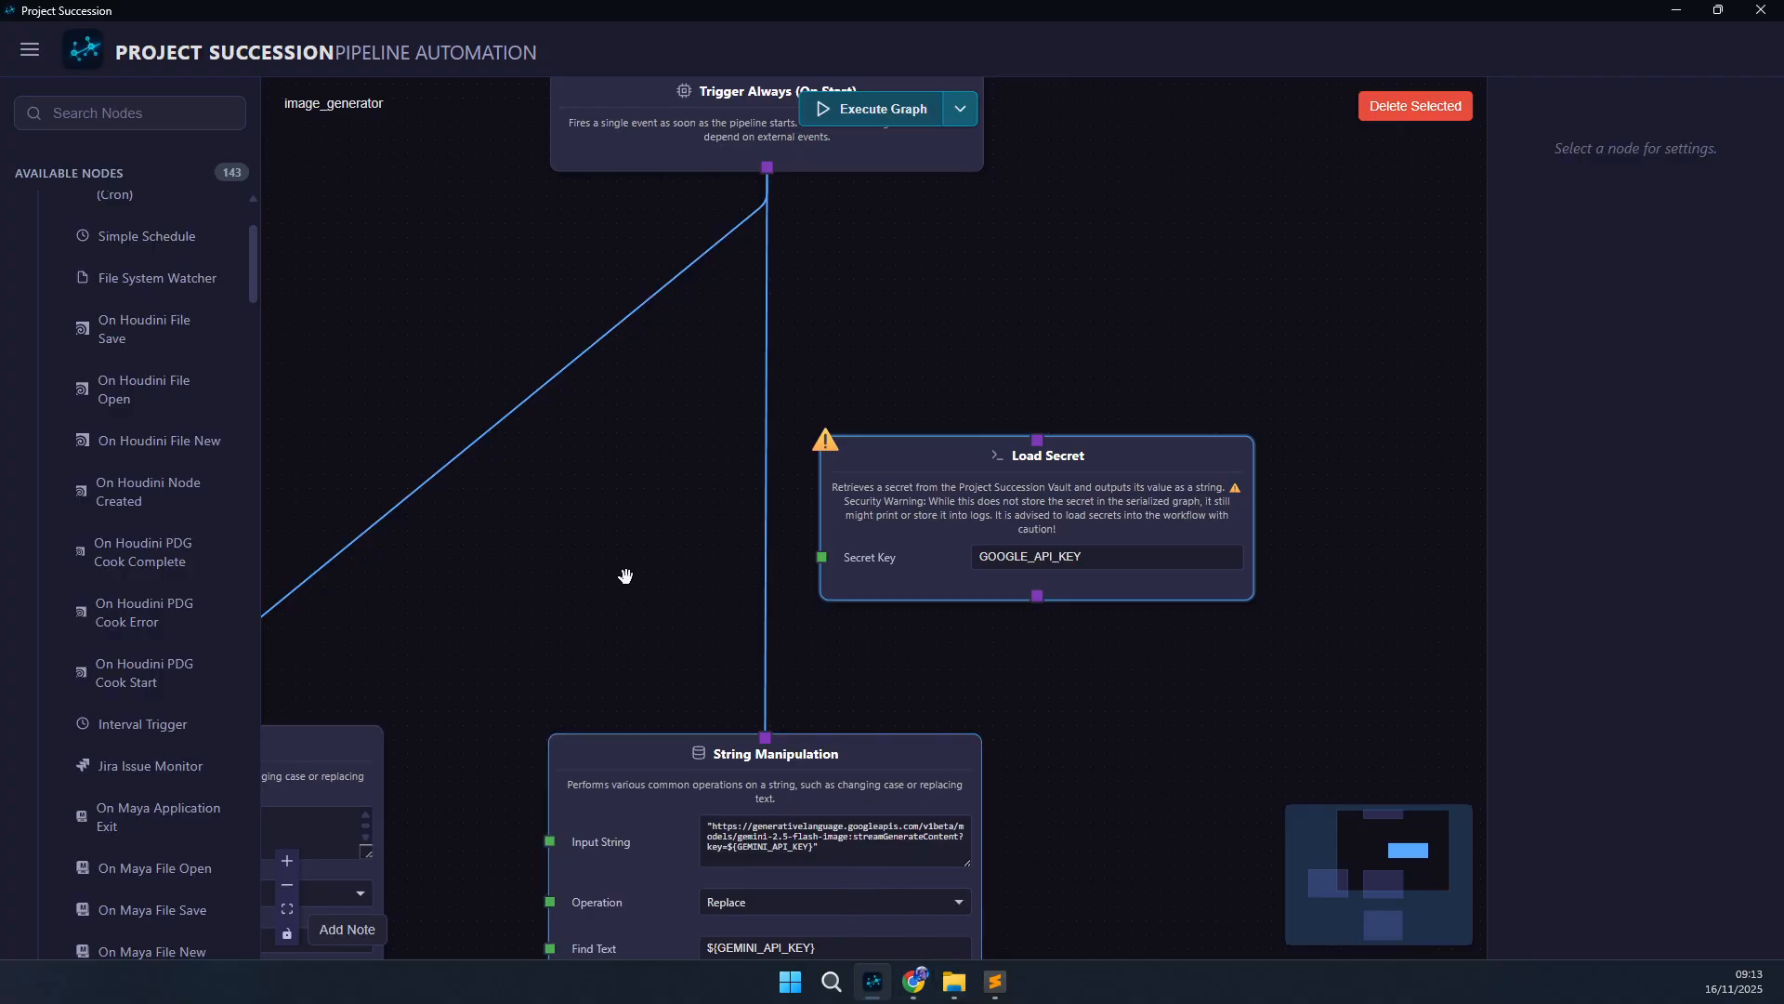
click(622, 531)
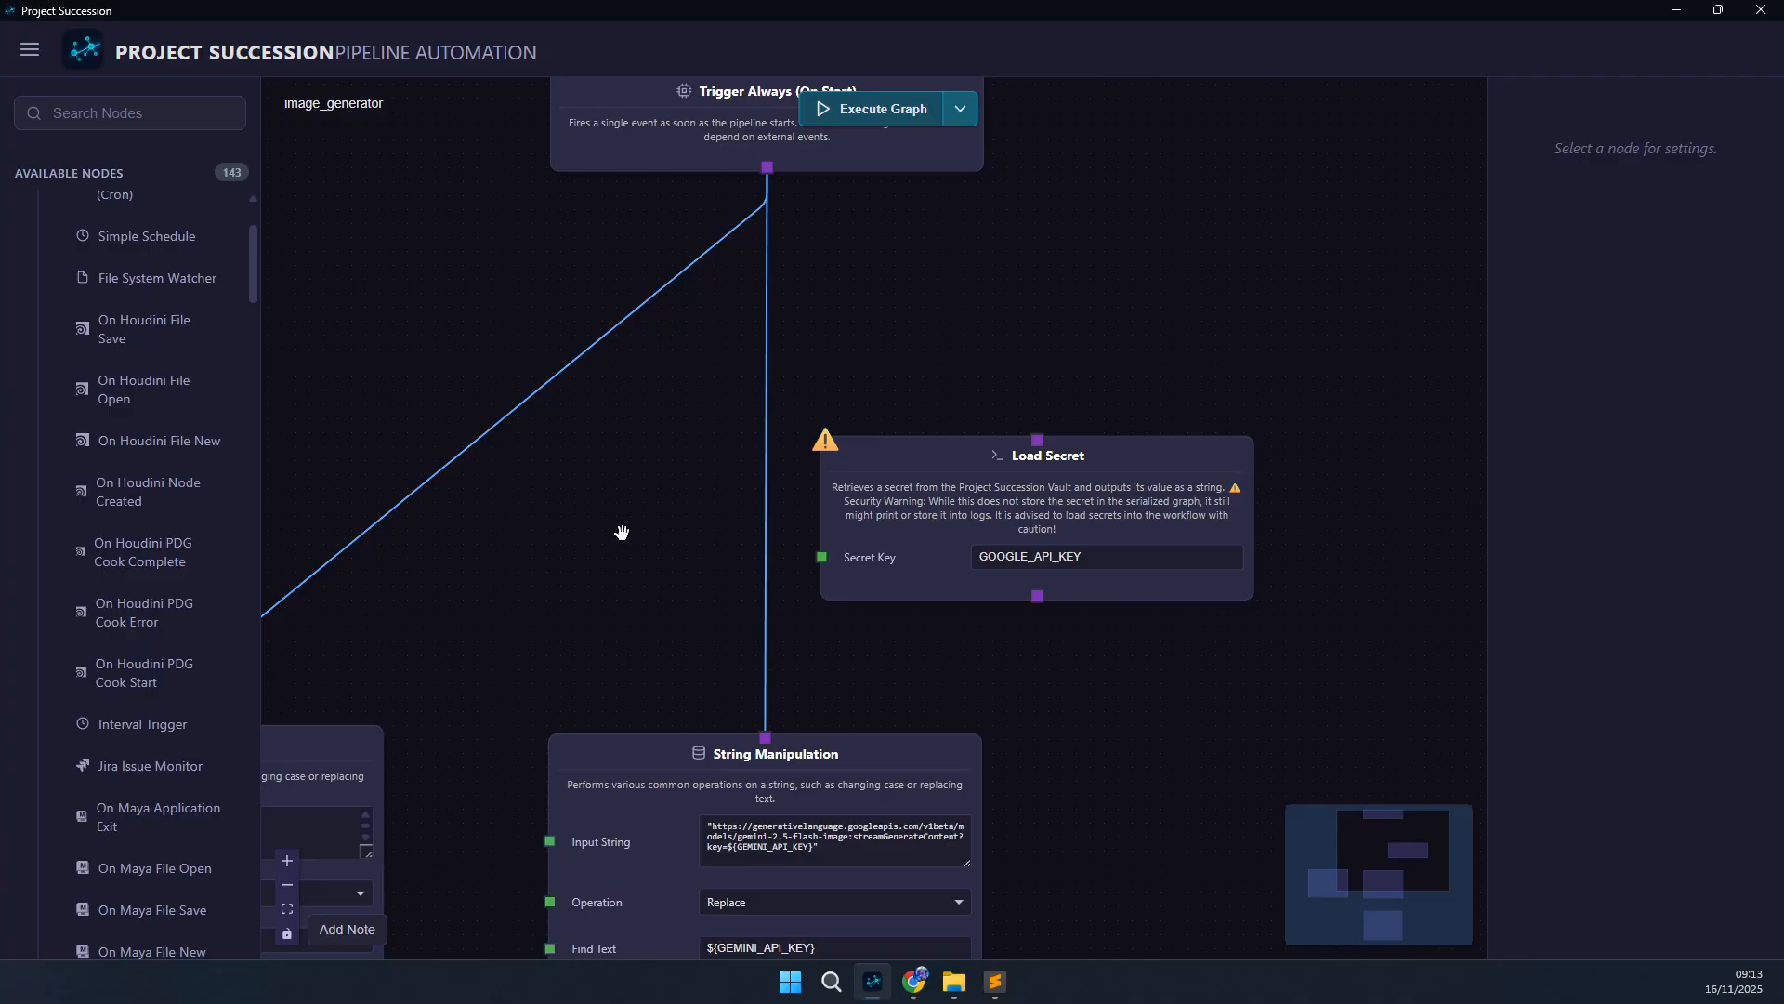
- Switch to File Explorer, open image_generator.json, and inspect how the Load Secret and HTTP Request nodes are saved
click(955, 983)
click(91, 235)
double_click(91, 235)
scroll(439, 510, down, 8)
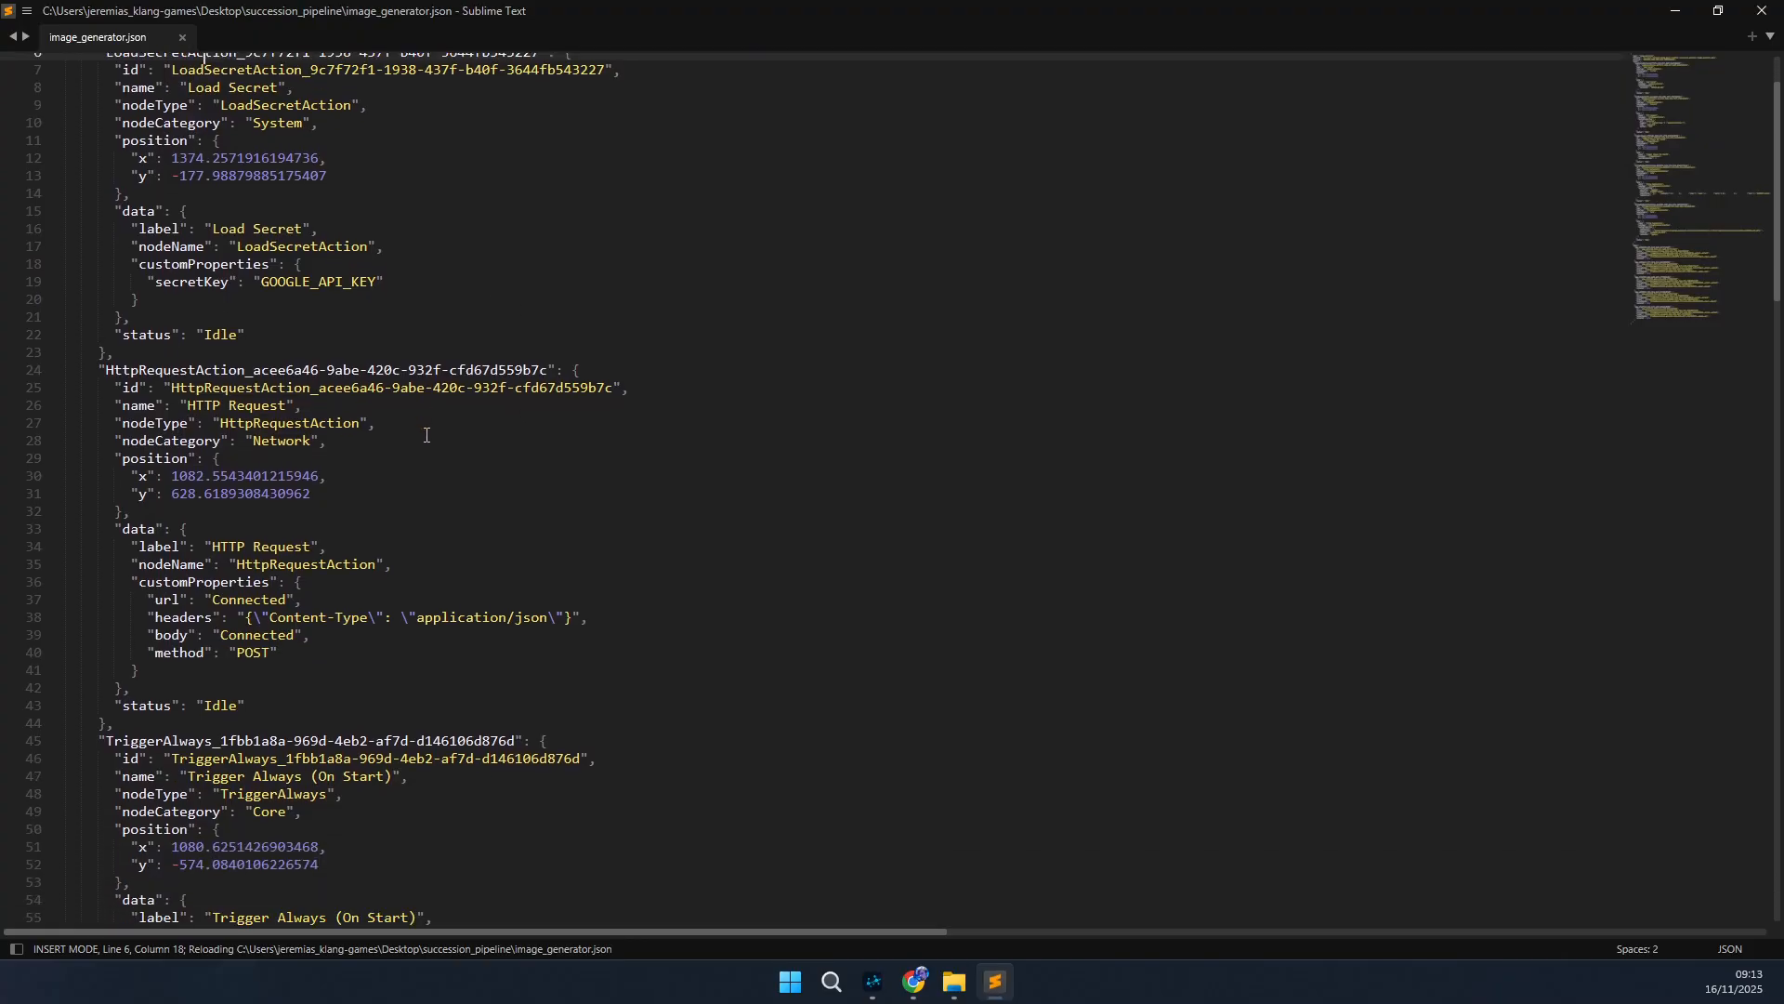
scroll(439, 511, down, 1)
drag(437, 734, 527, 323)
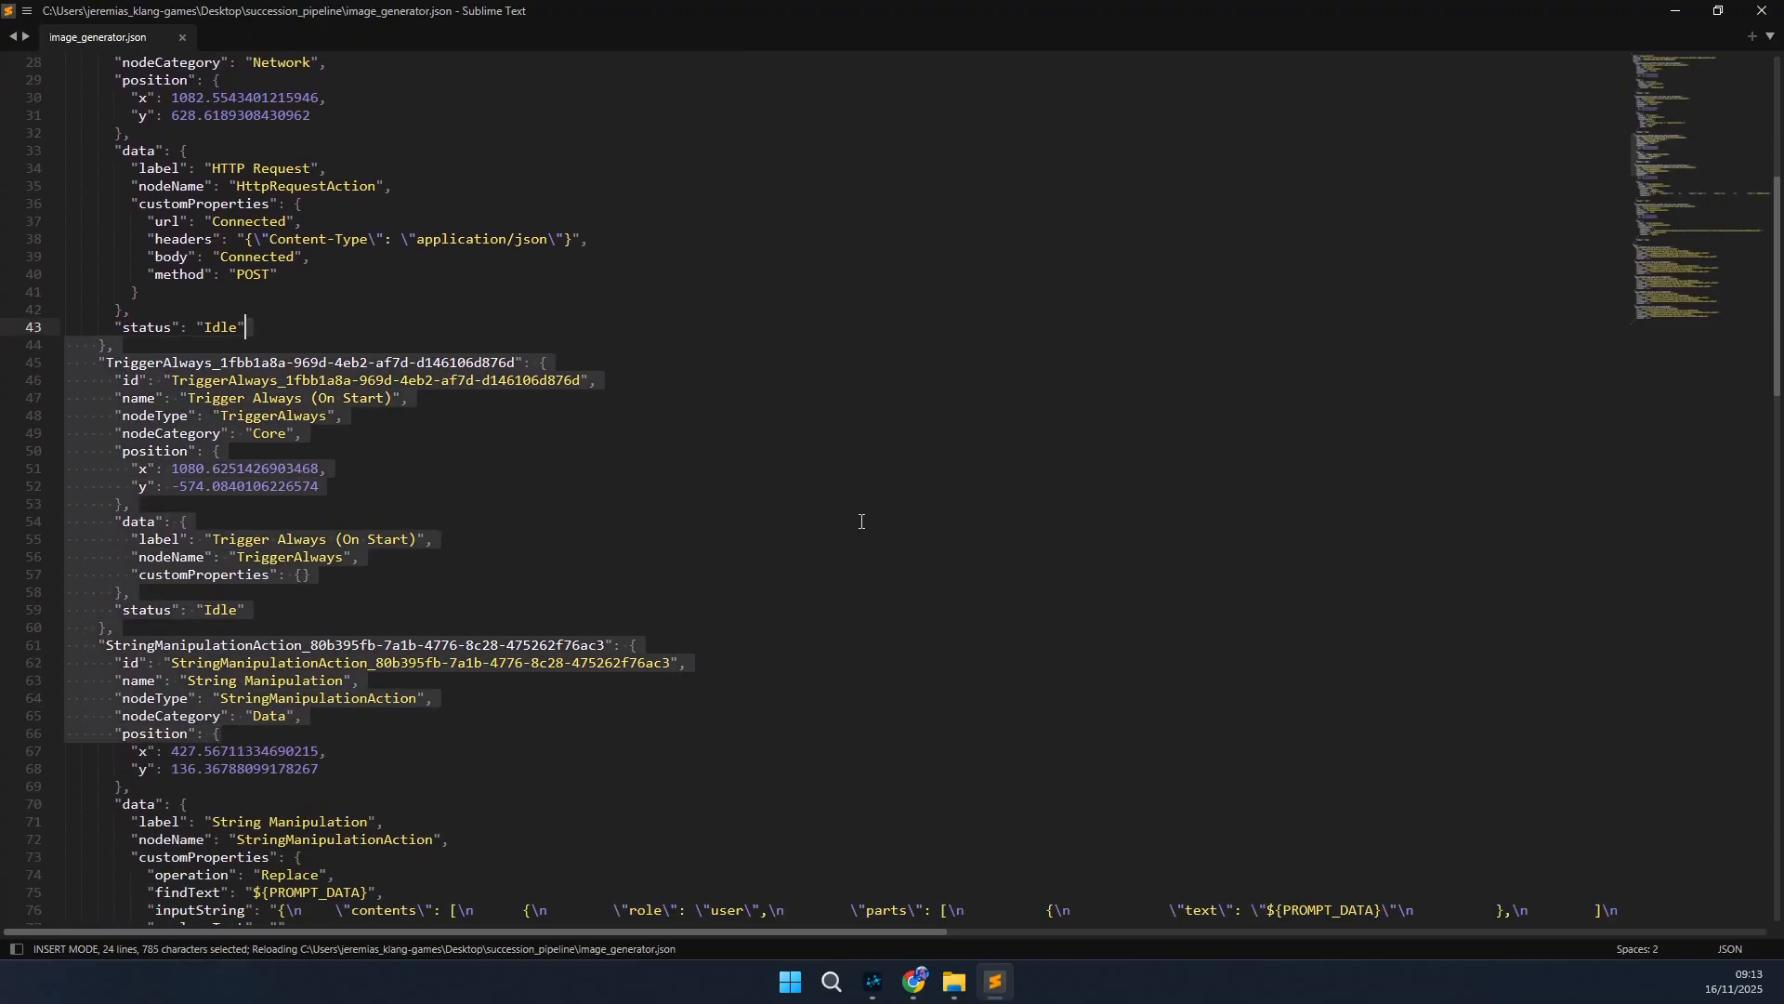
- Examine the custom properties of both String Manipulation entries and the remaining node data in image_generator.json
scroll(862, 521, down, 7)
drag(436, 770, 678, 559)
click(777, 362)
drag(229, 469, 311, 522)
click(362, 525)
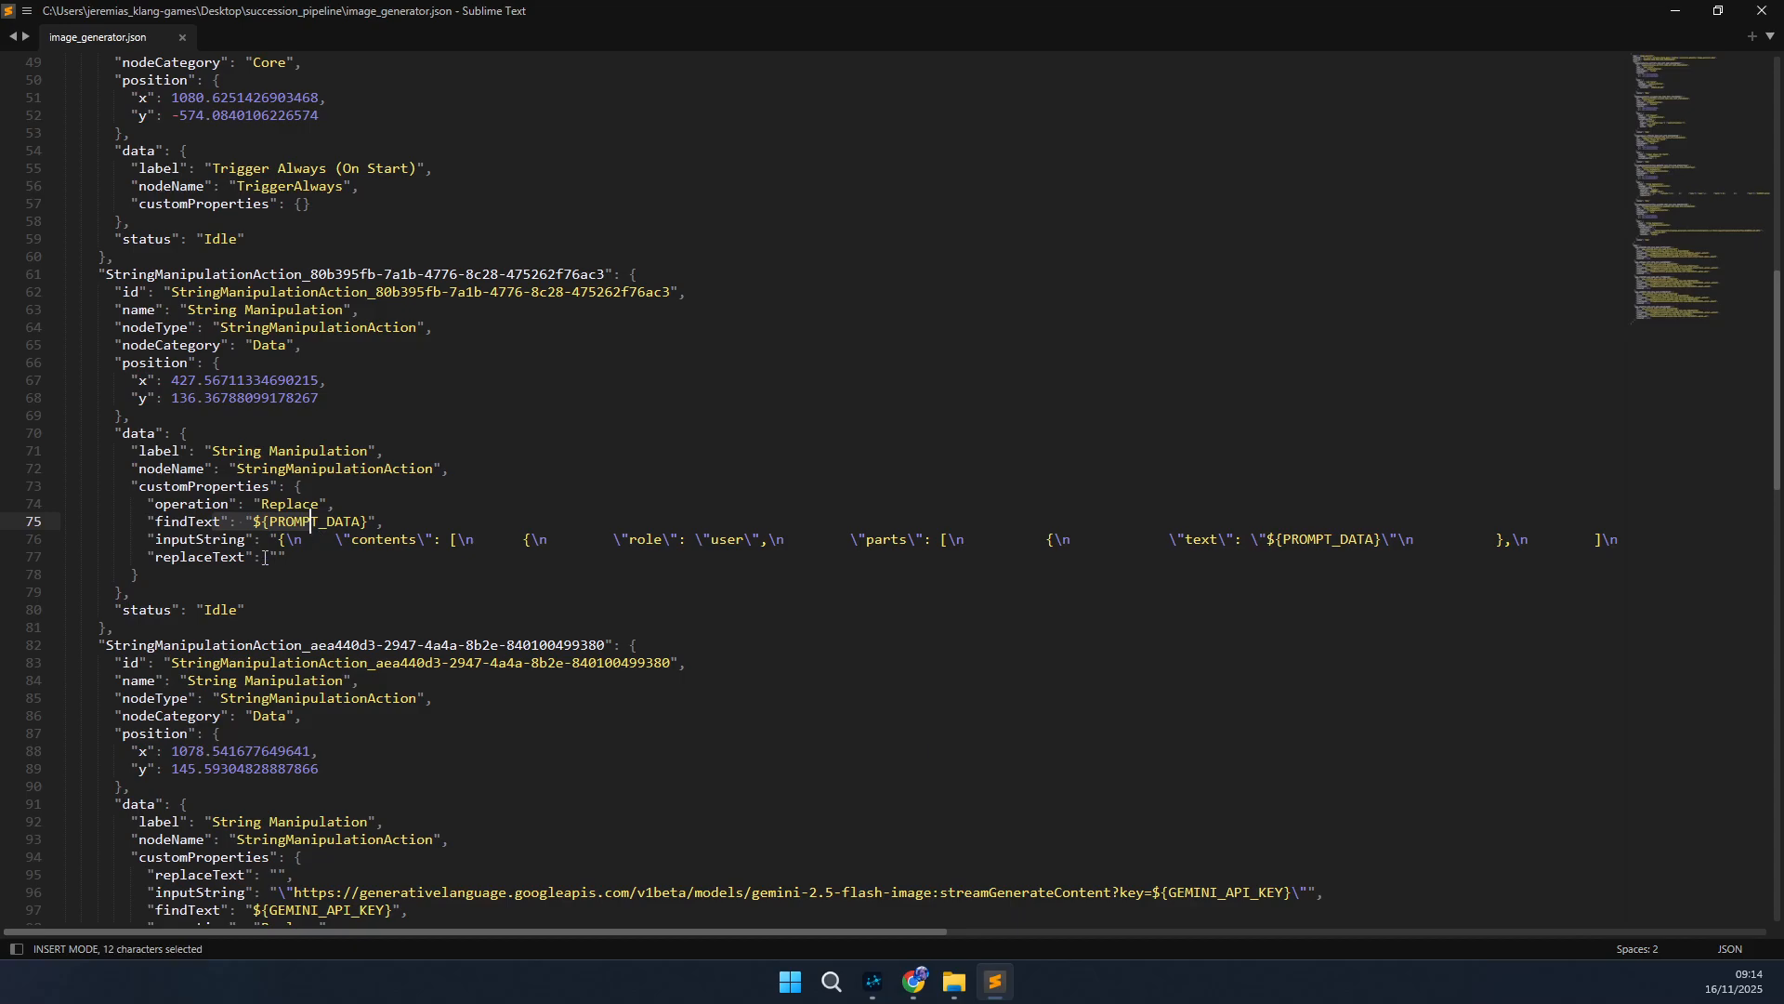
key(Down)
key(Down)
key(Down)
key(Down)
key(Down)
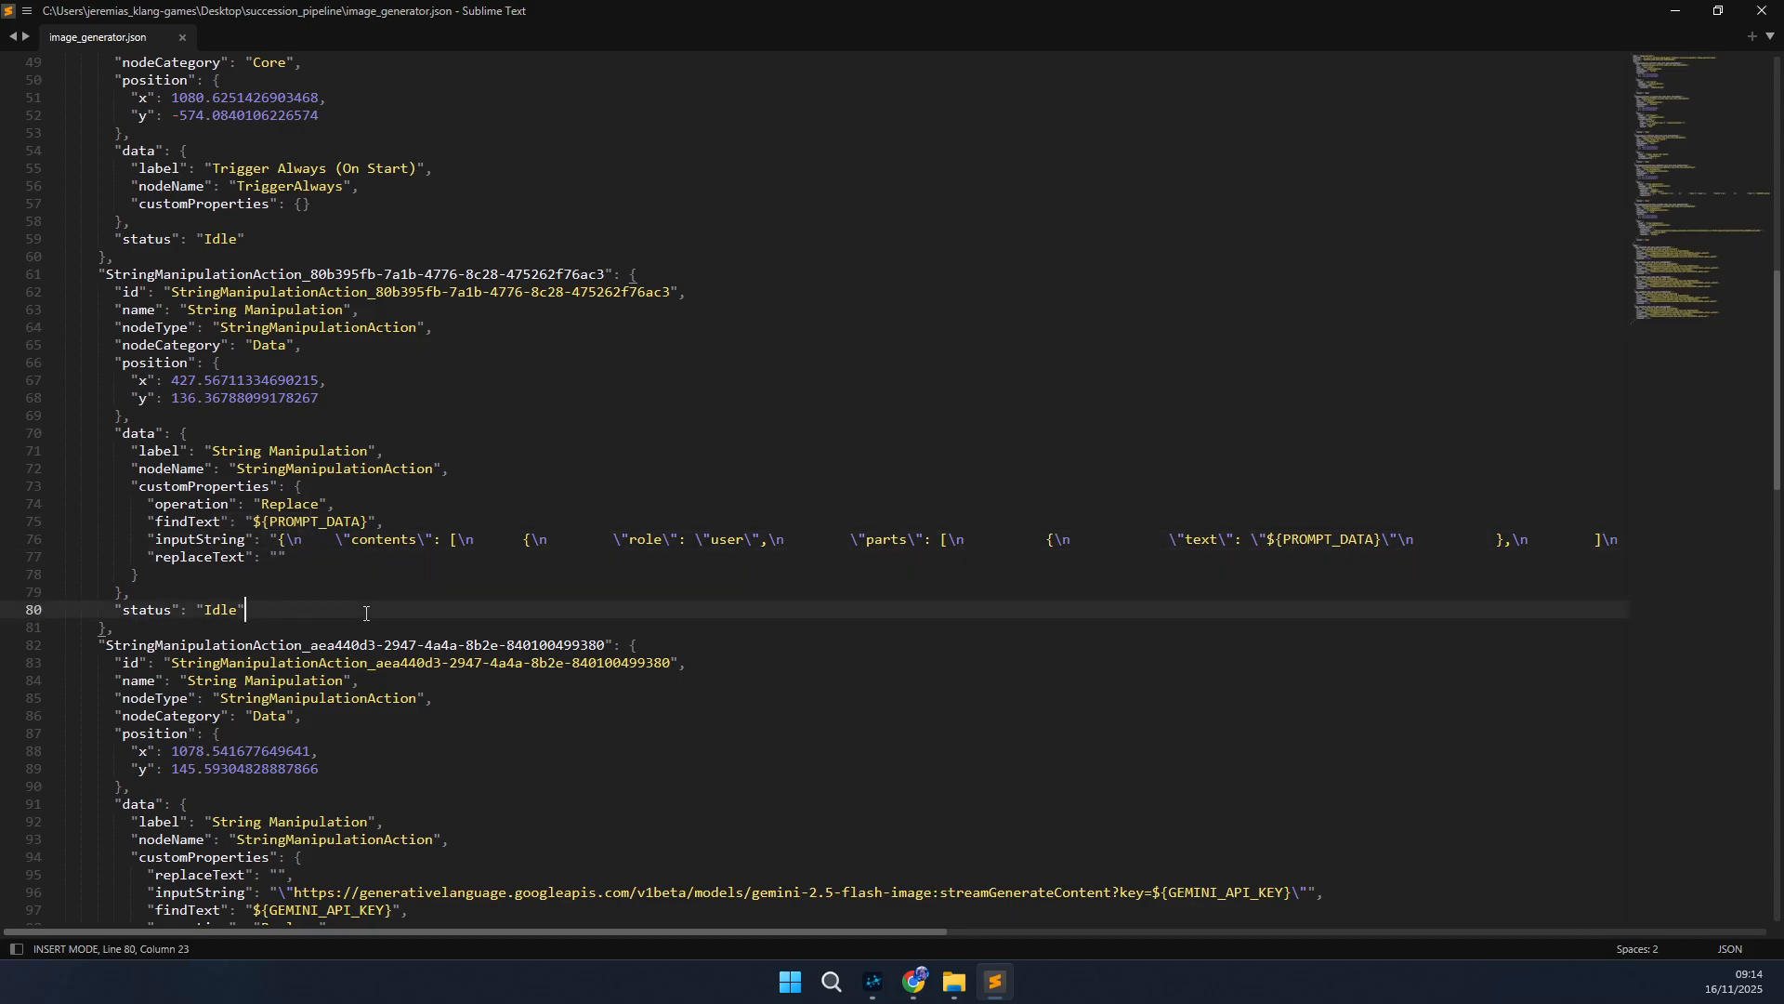
scroll(379, 776, down, 4)
scroll(379, 776, down, 15)
scroll(378, 756, up, 8)
scroll(379, 760, up, 20)
scroll(379, 760, down, 1)
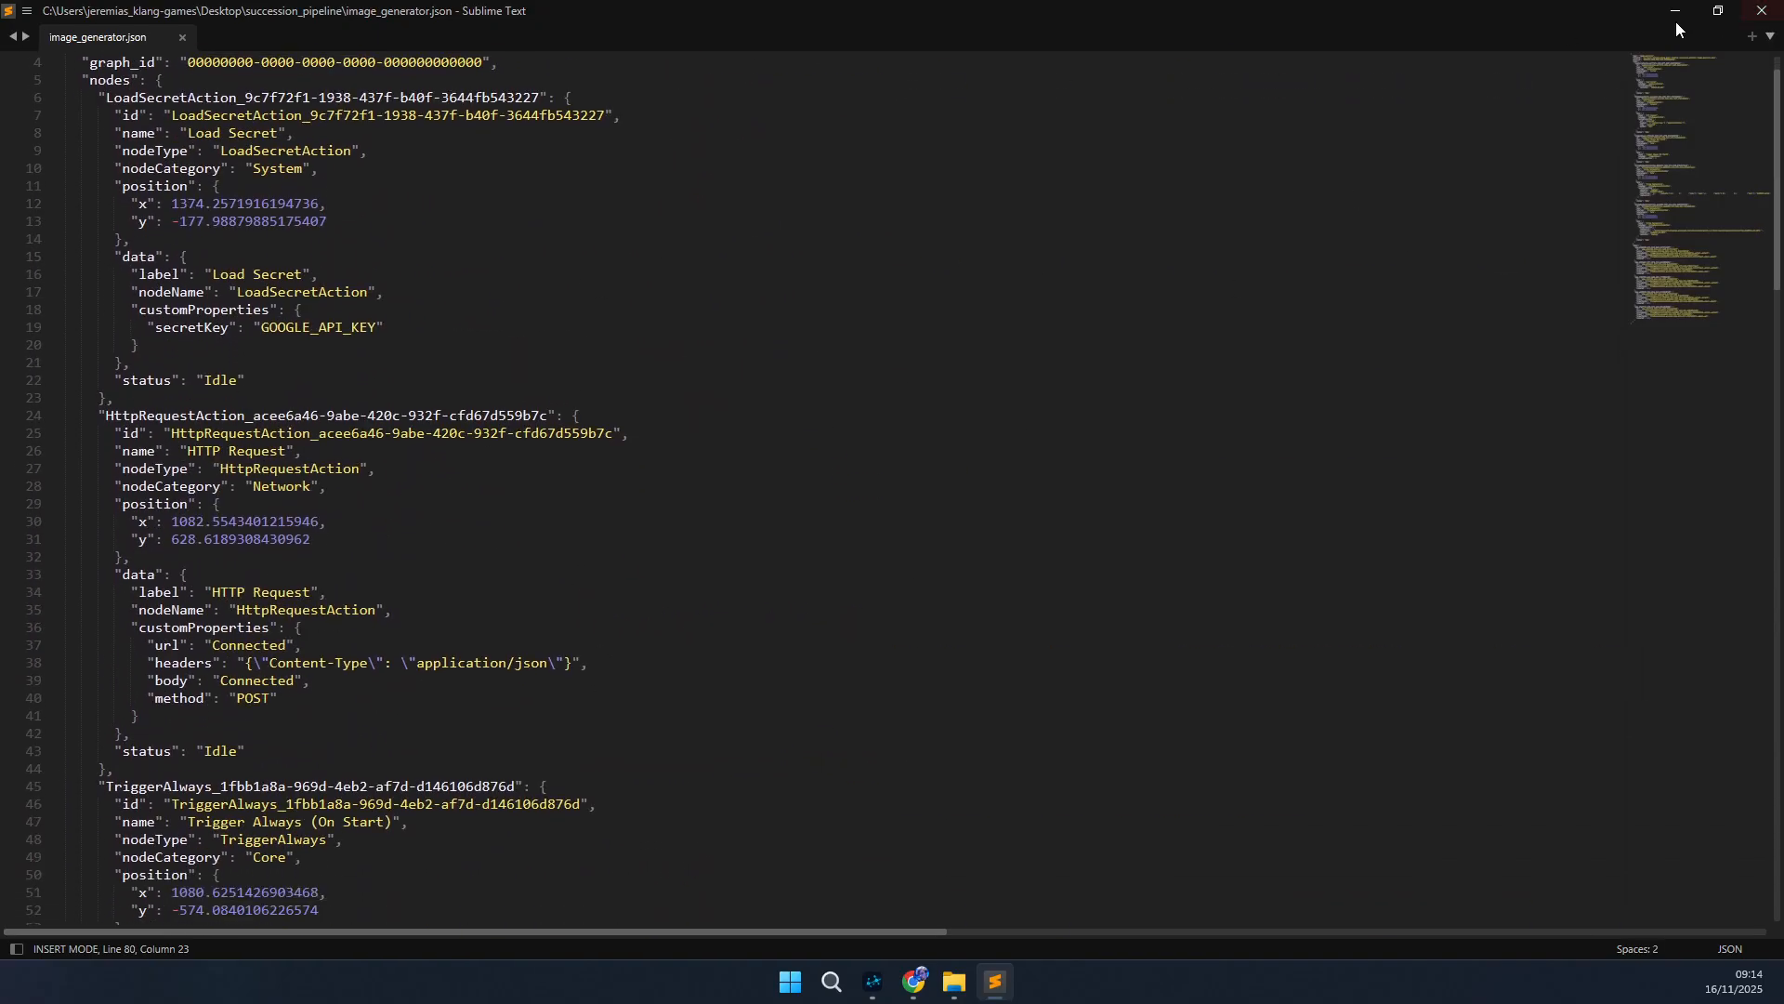
- Close image_generator.json and switch back to Project Succession
click(1762, 10)
click(1109, 661)
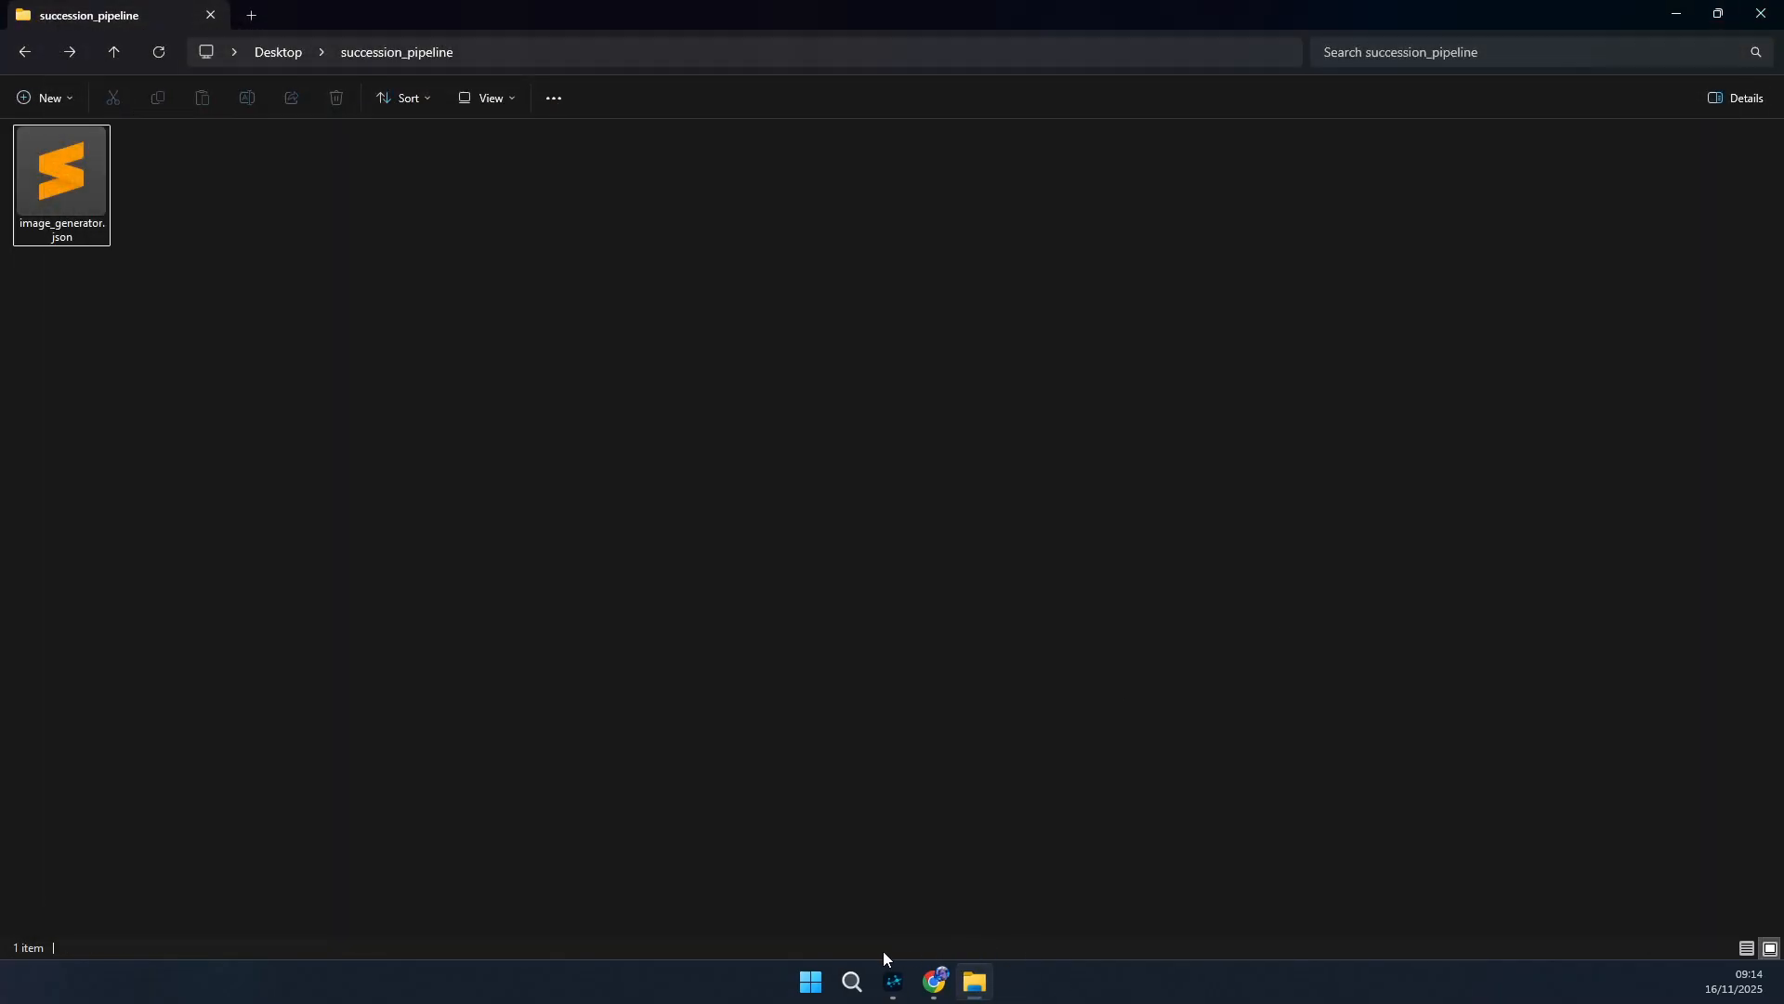
click(894, 981)
- Wire Load Secret between Trigger Always and the URL String Manipulation node's flow input, and align it vertically between them
drag(898, 461, 866, 403)
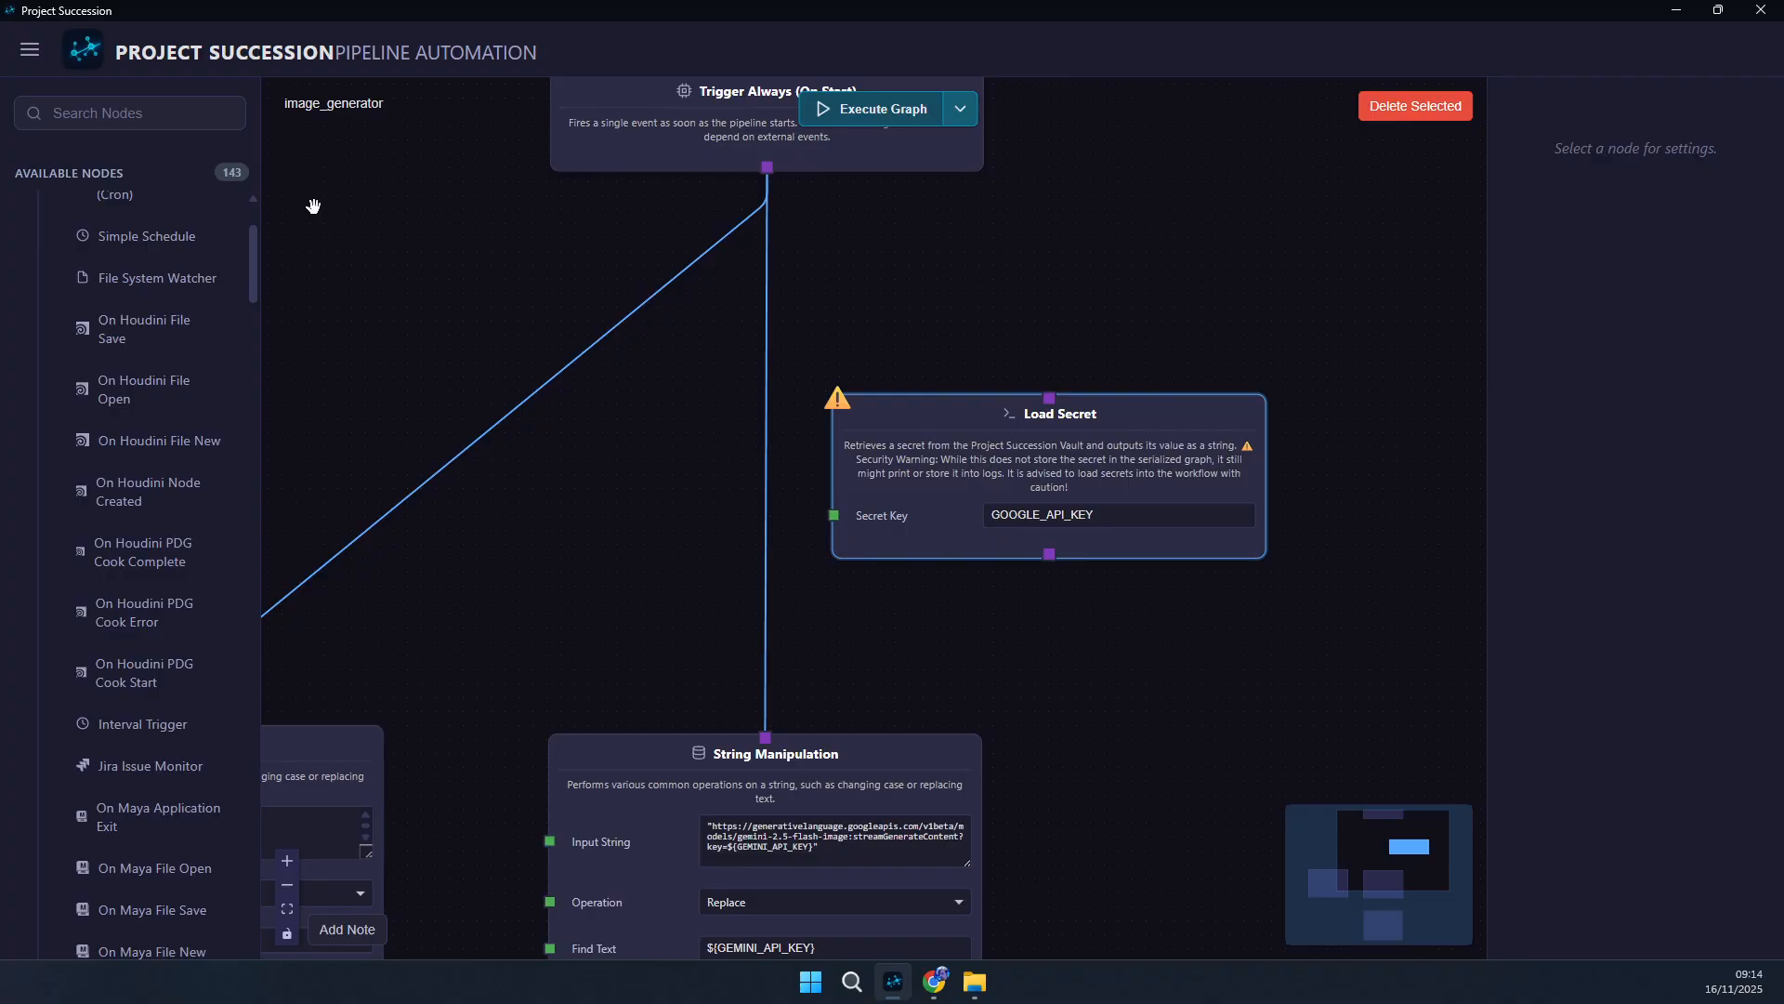
drag(721, 523, 747, 410)
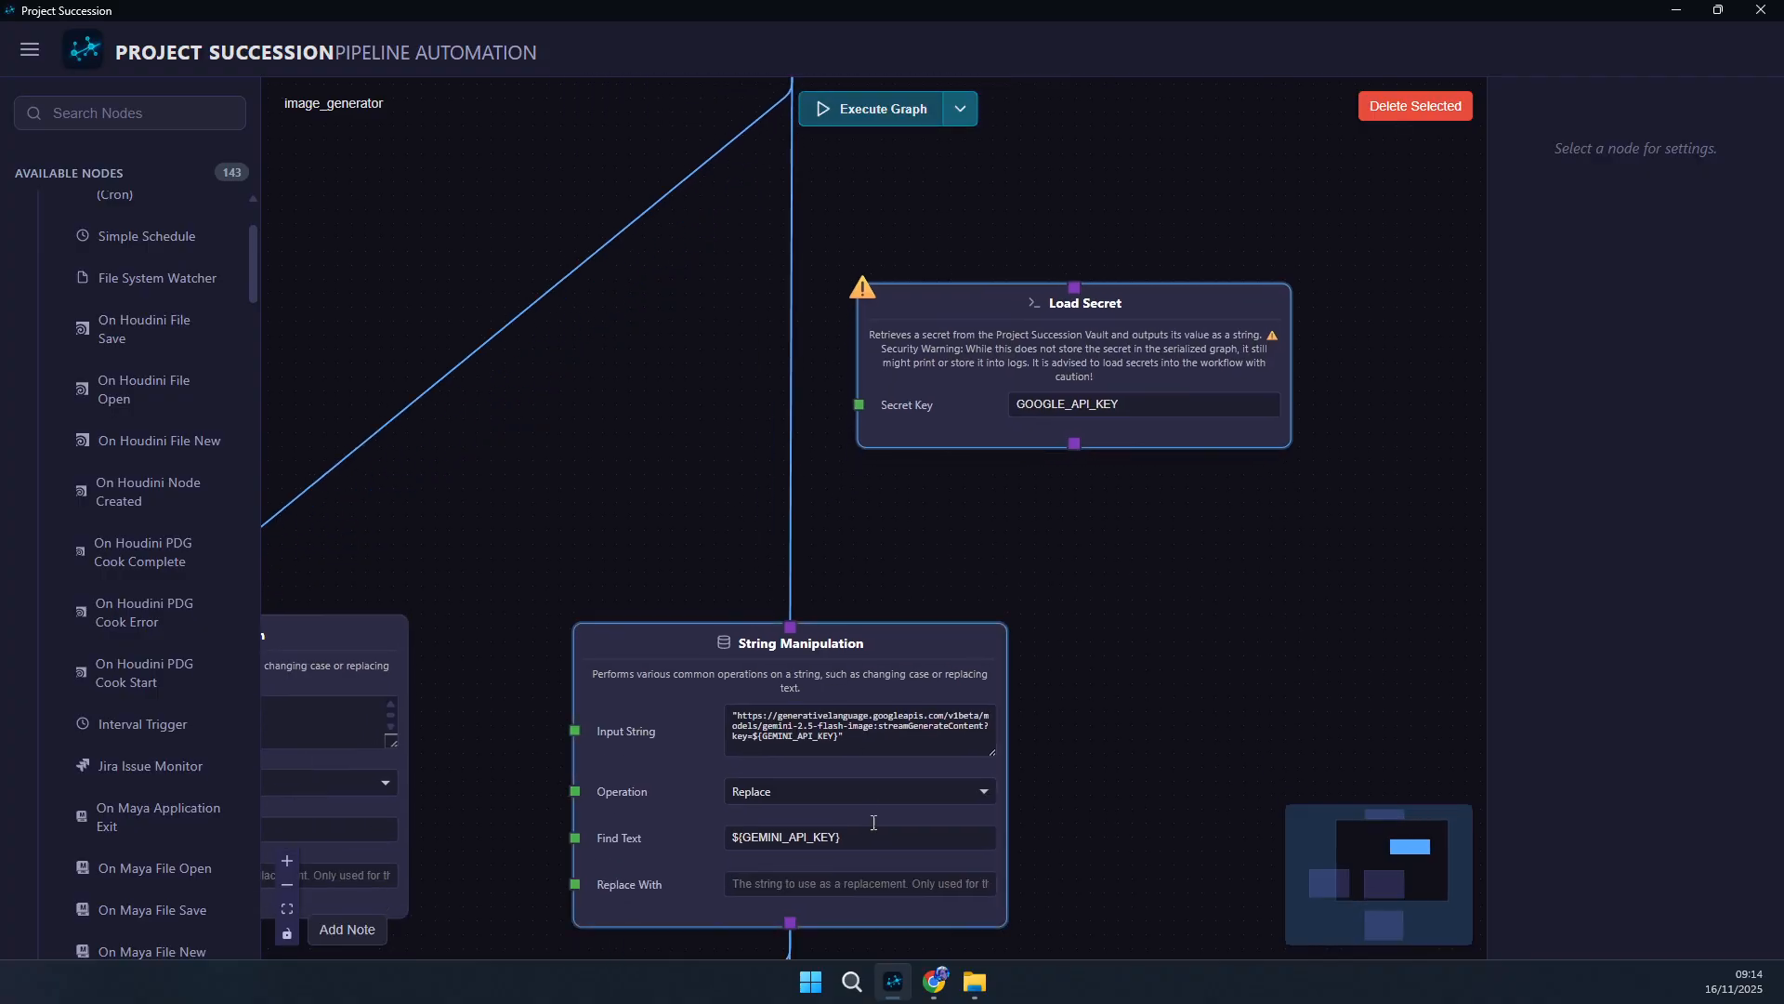
scroll(795, 736, up, 3)
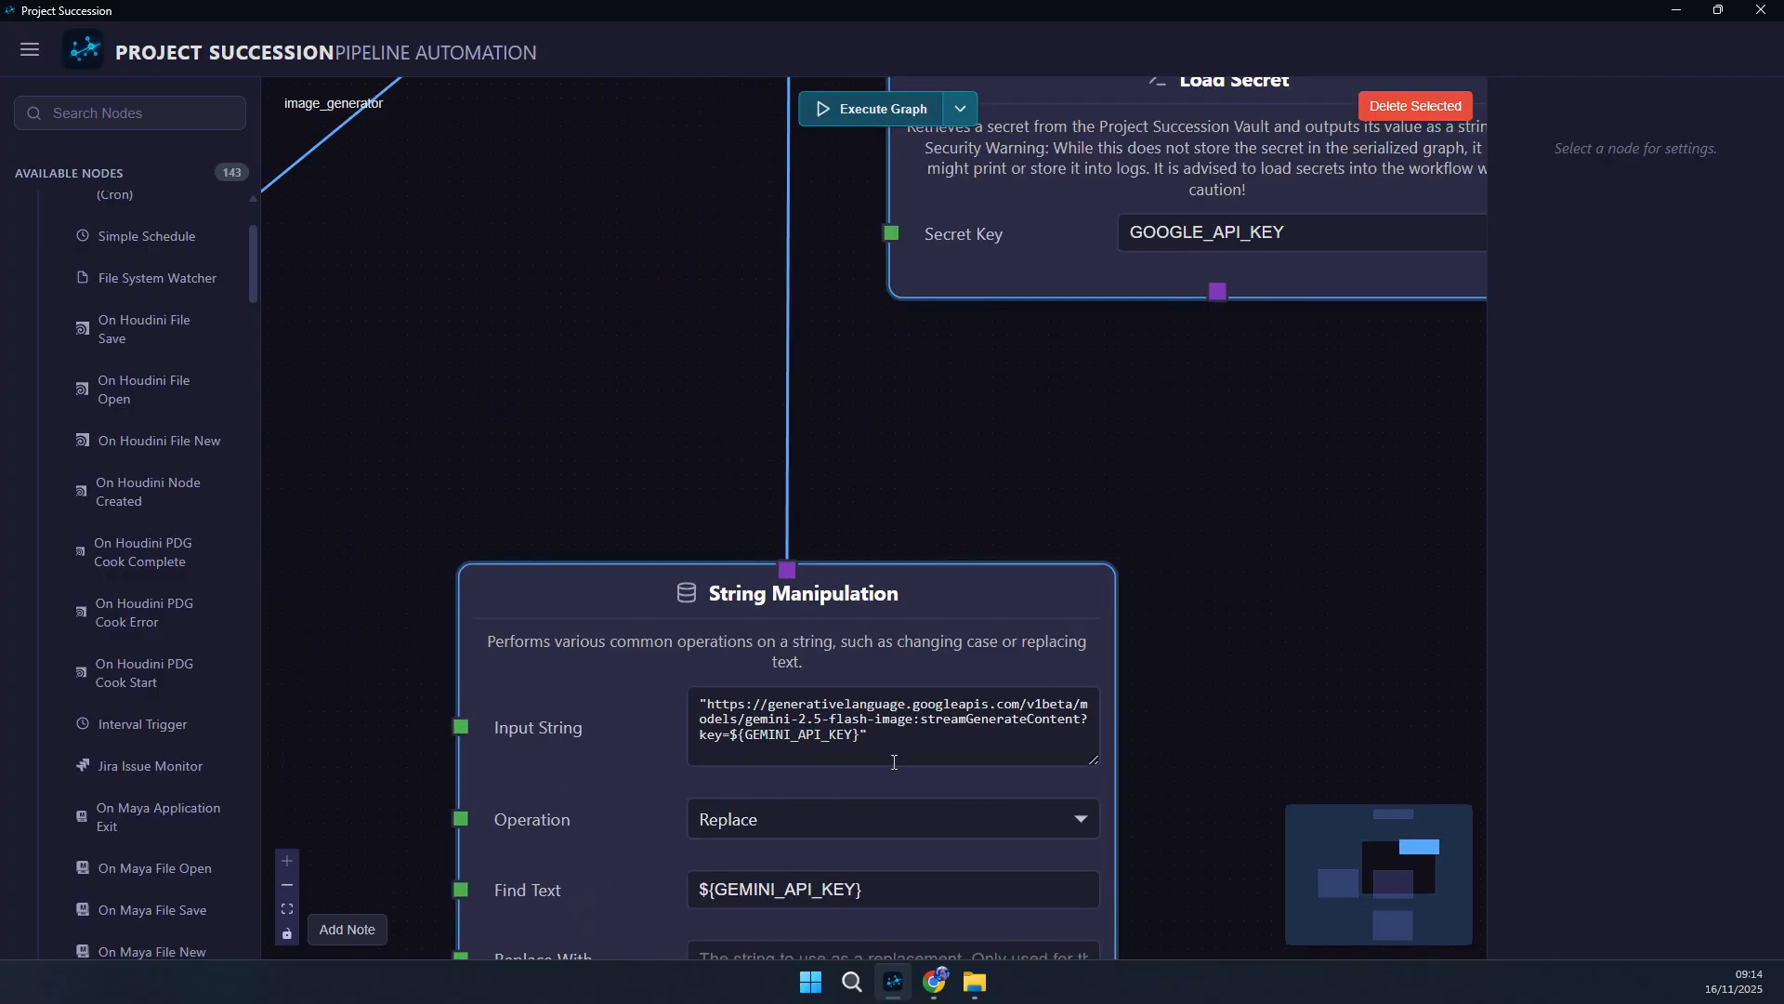
scroll(625, 326, down, 1)
drag(625, 326, 535, 709)
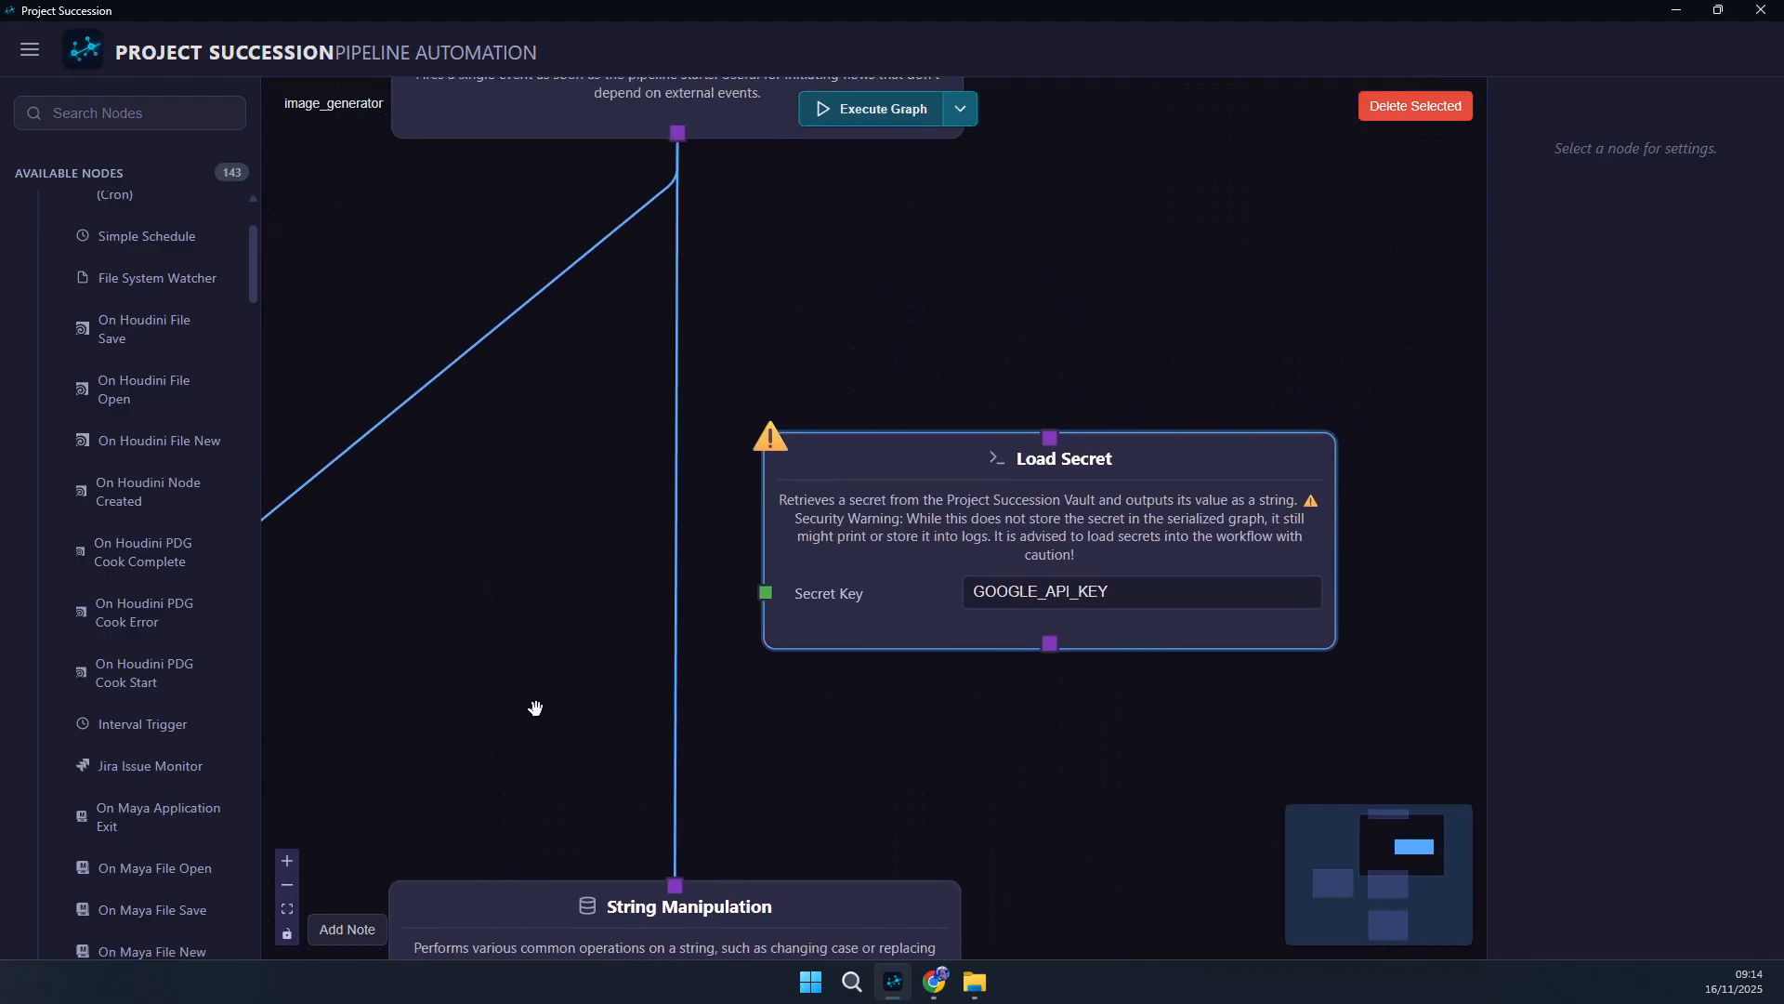
drag(678, 133, 1049, 435)
mouse_move(1050, 645)
mouse_down()
mouse_move(658, 831)
mouse_move(674, 884)
mouse_up()
drag(954, 539, 577, 520)
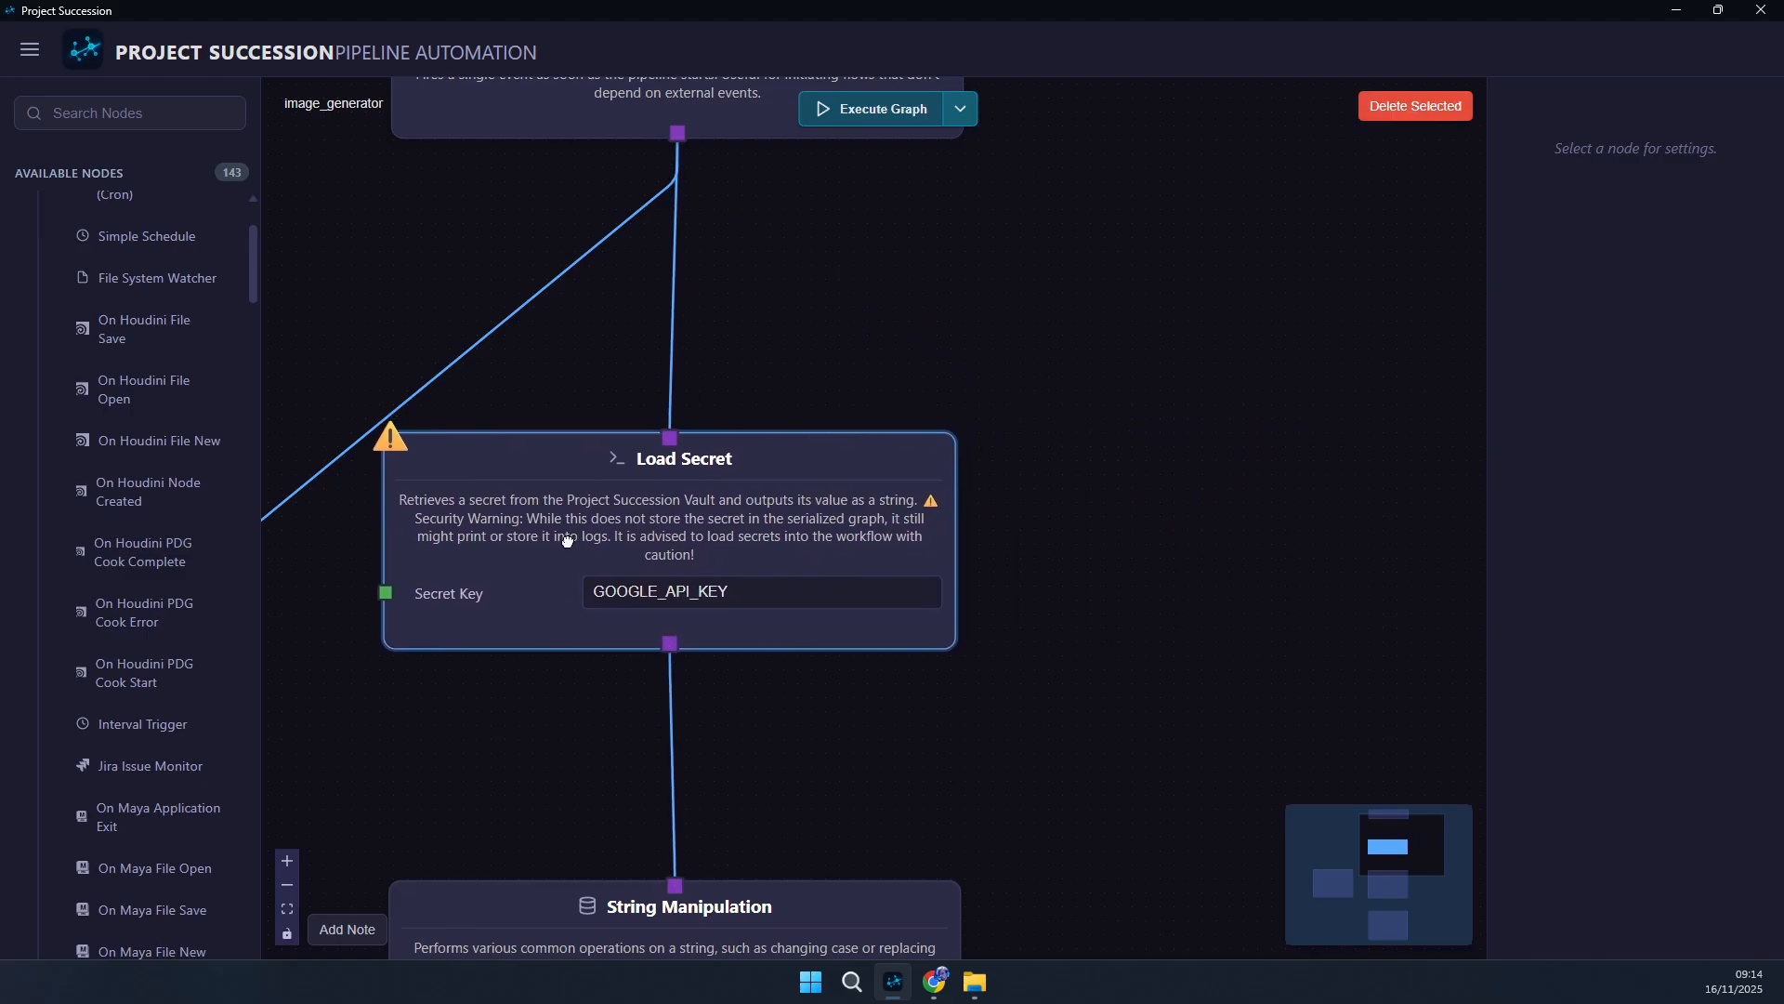
drag(553, 714, 561, 669)
drag(546, 545, 548, 542)
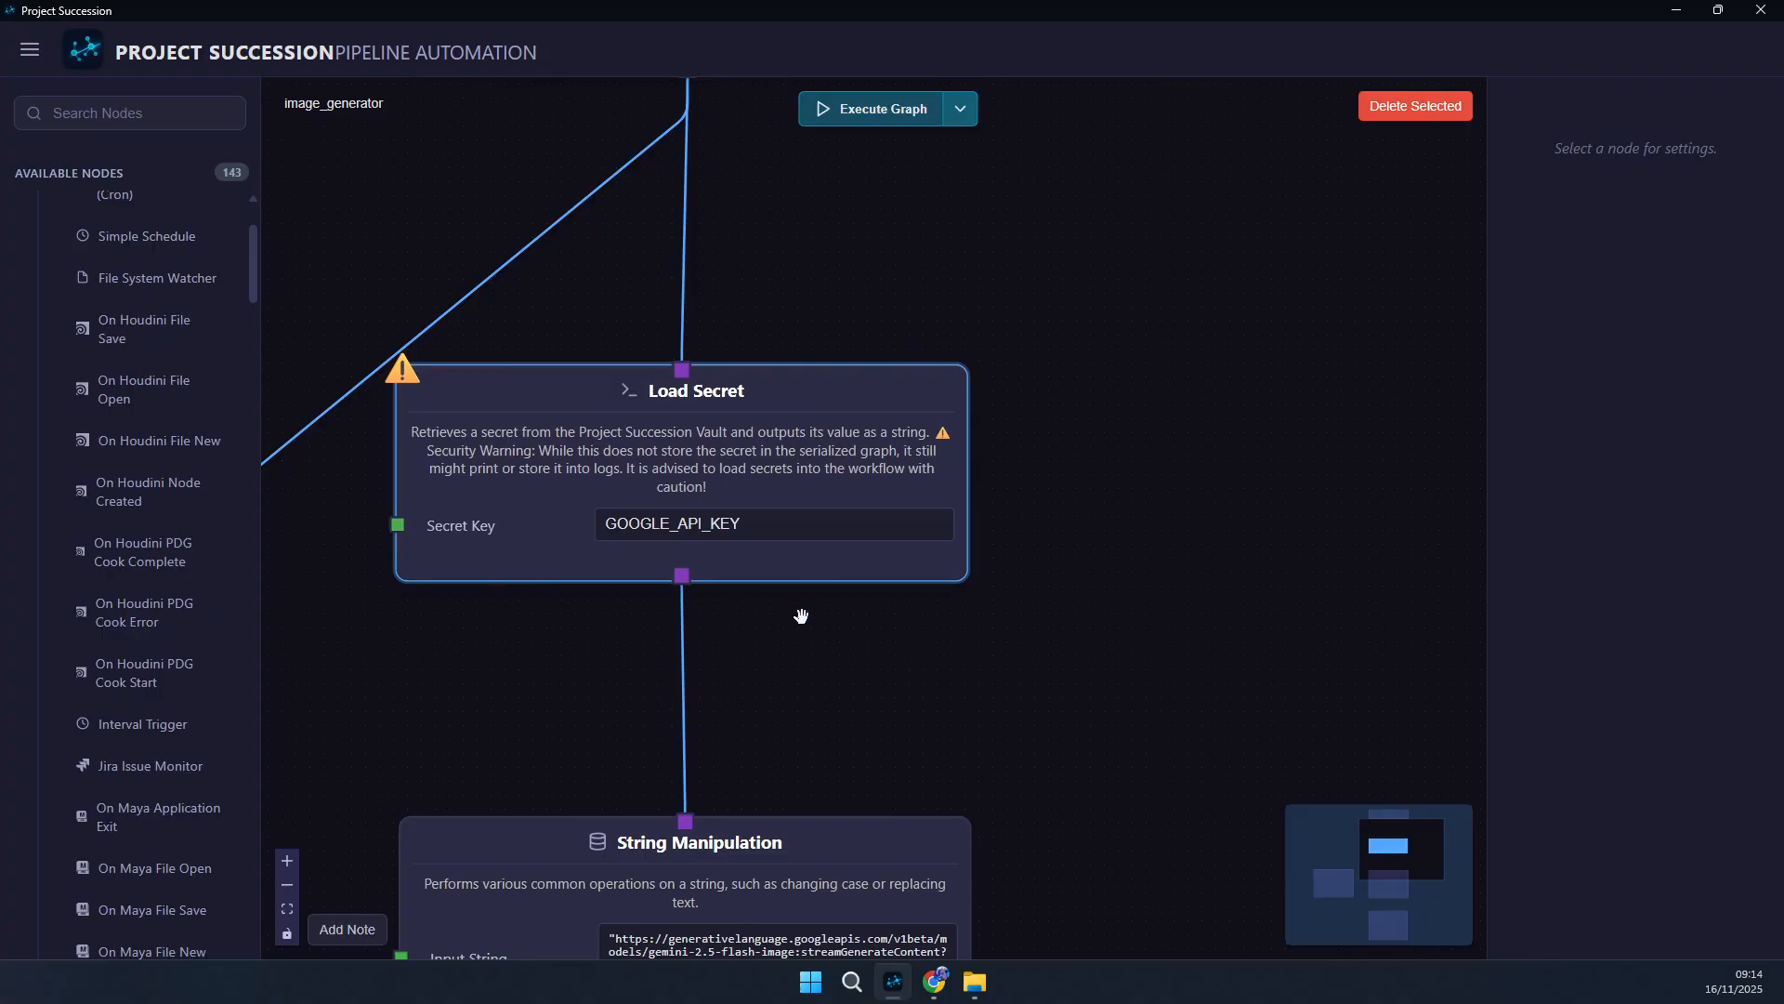
drag(681, 576, 1182, 651)
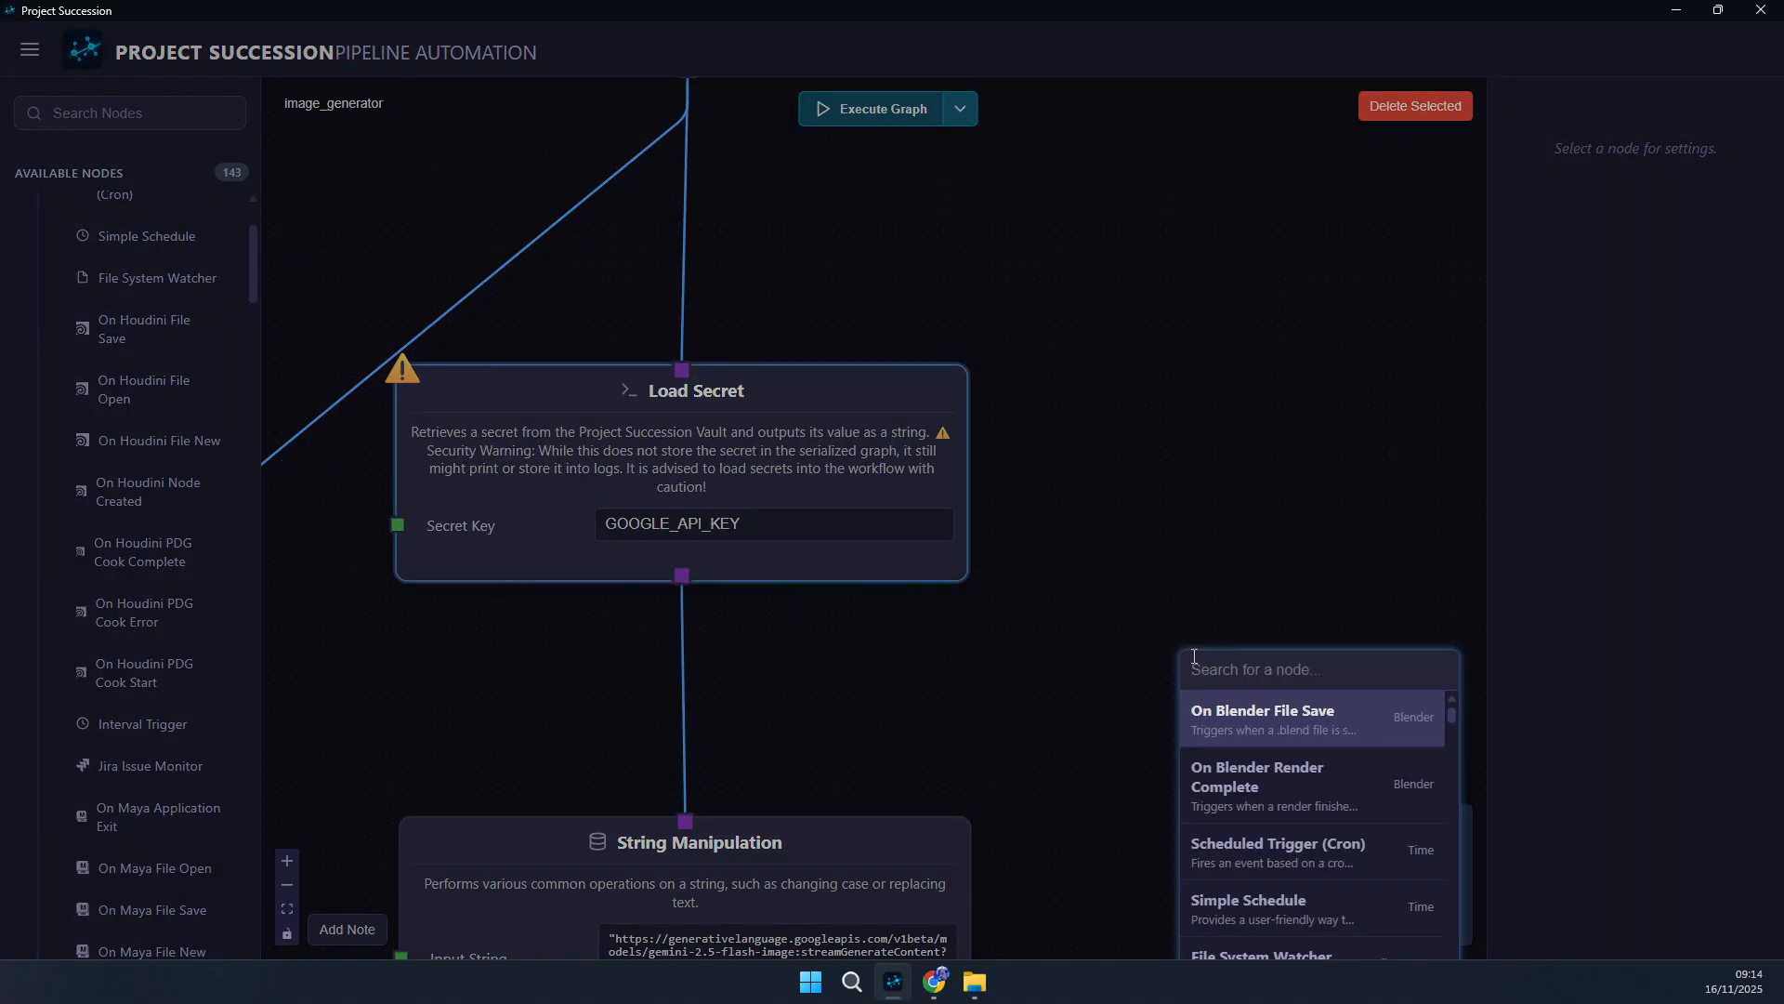
text(log)
key(Return)
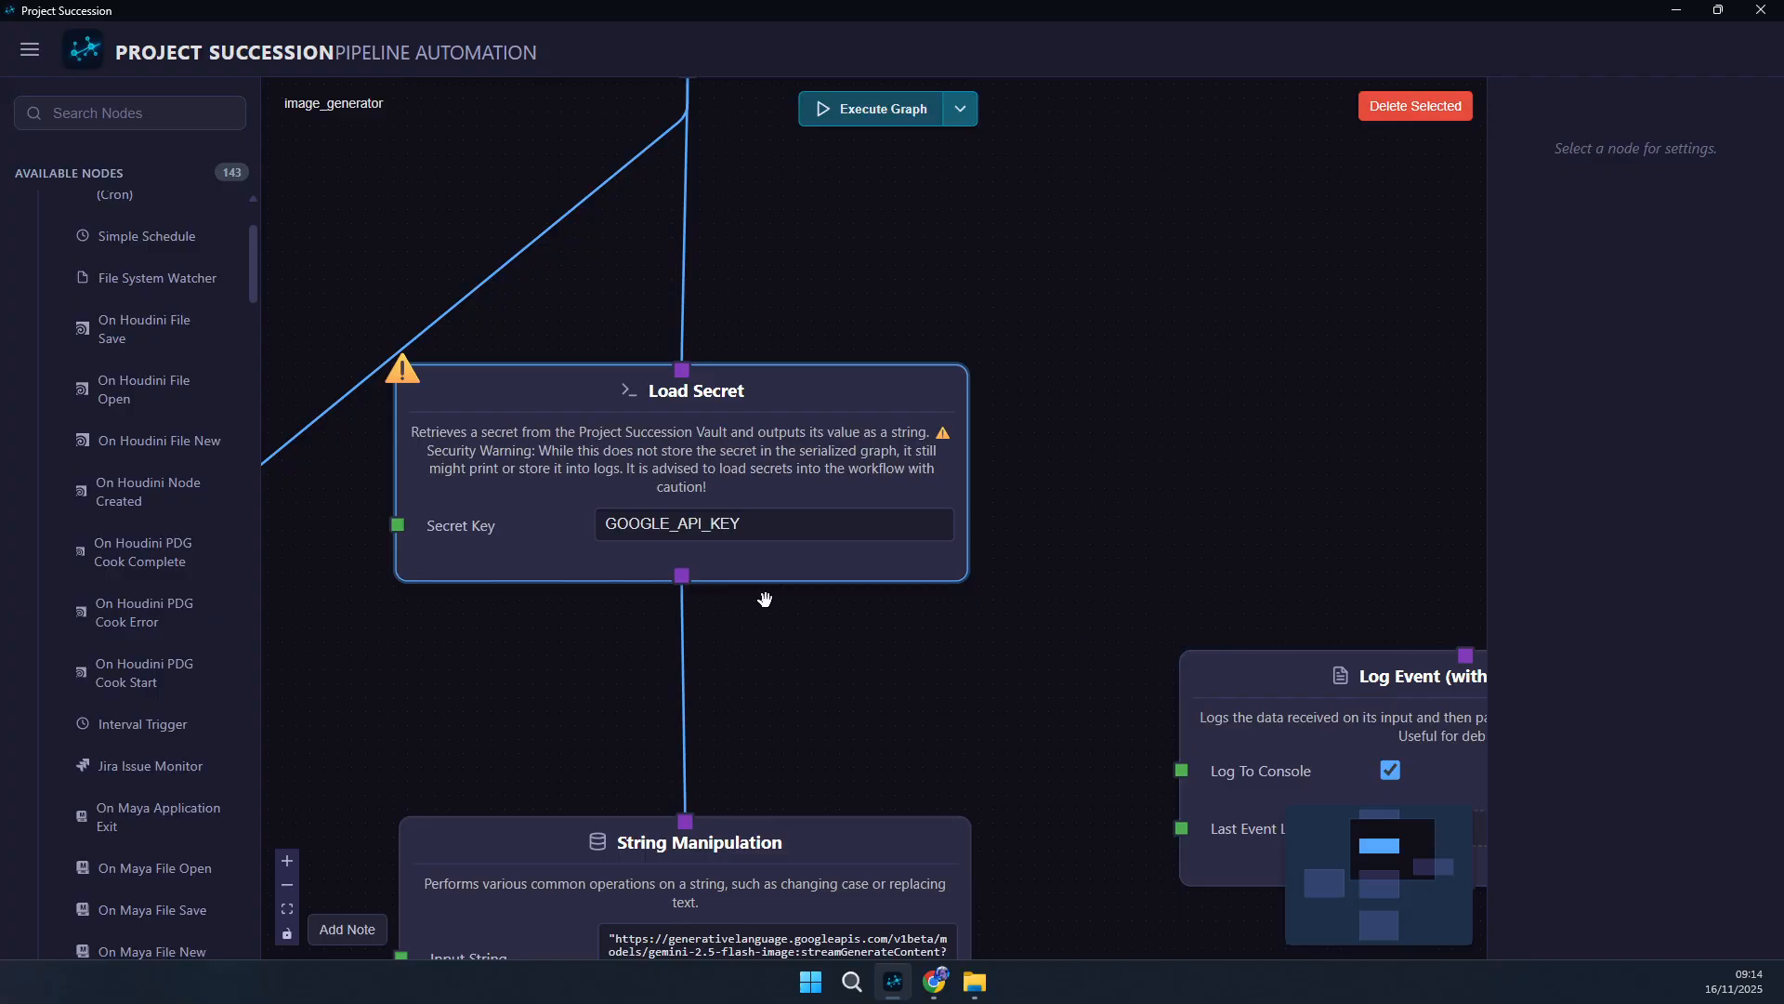
scroll(1058, 634, down, 2)
drag(772, 591, 1377, 658)
drag(1182, 666, 990, 675)
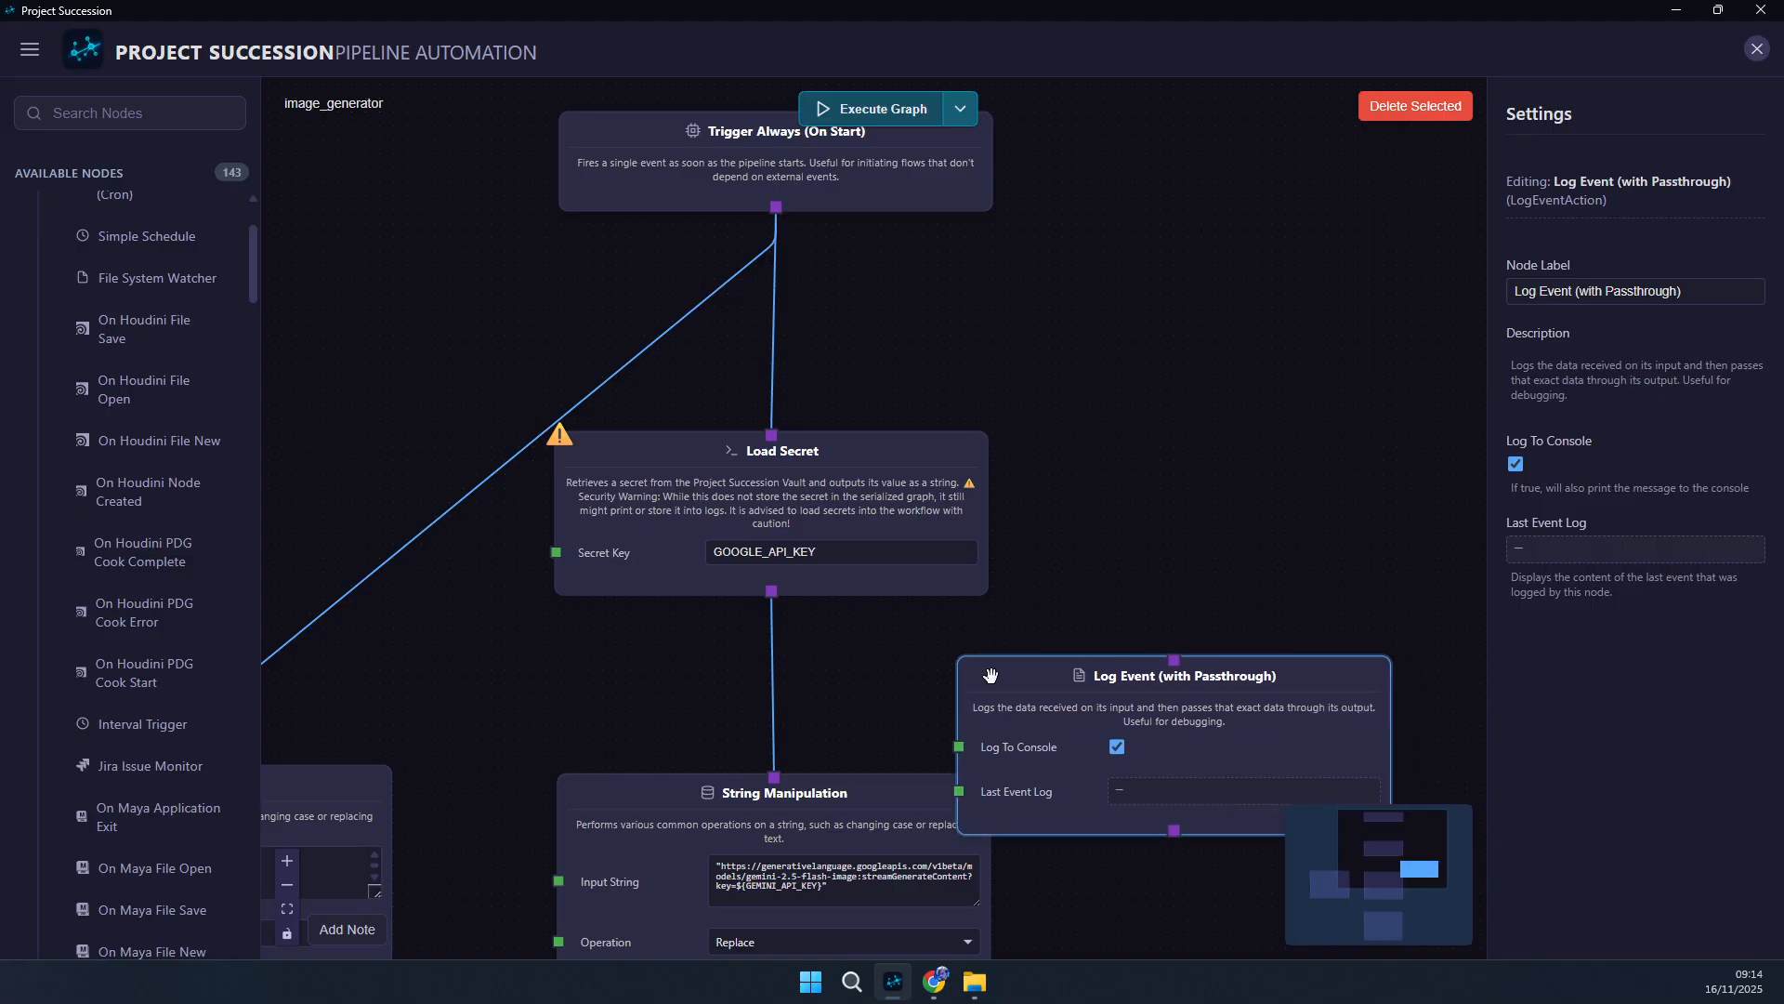
key(Delete)
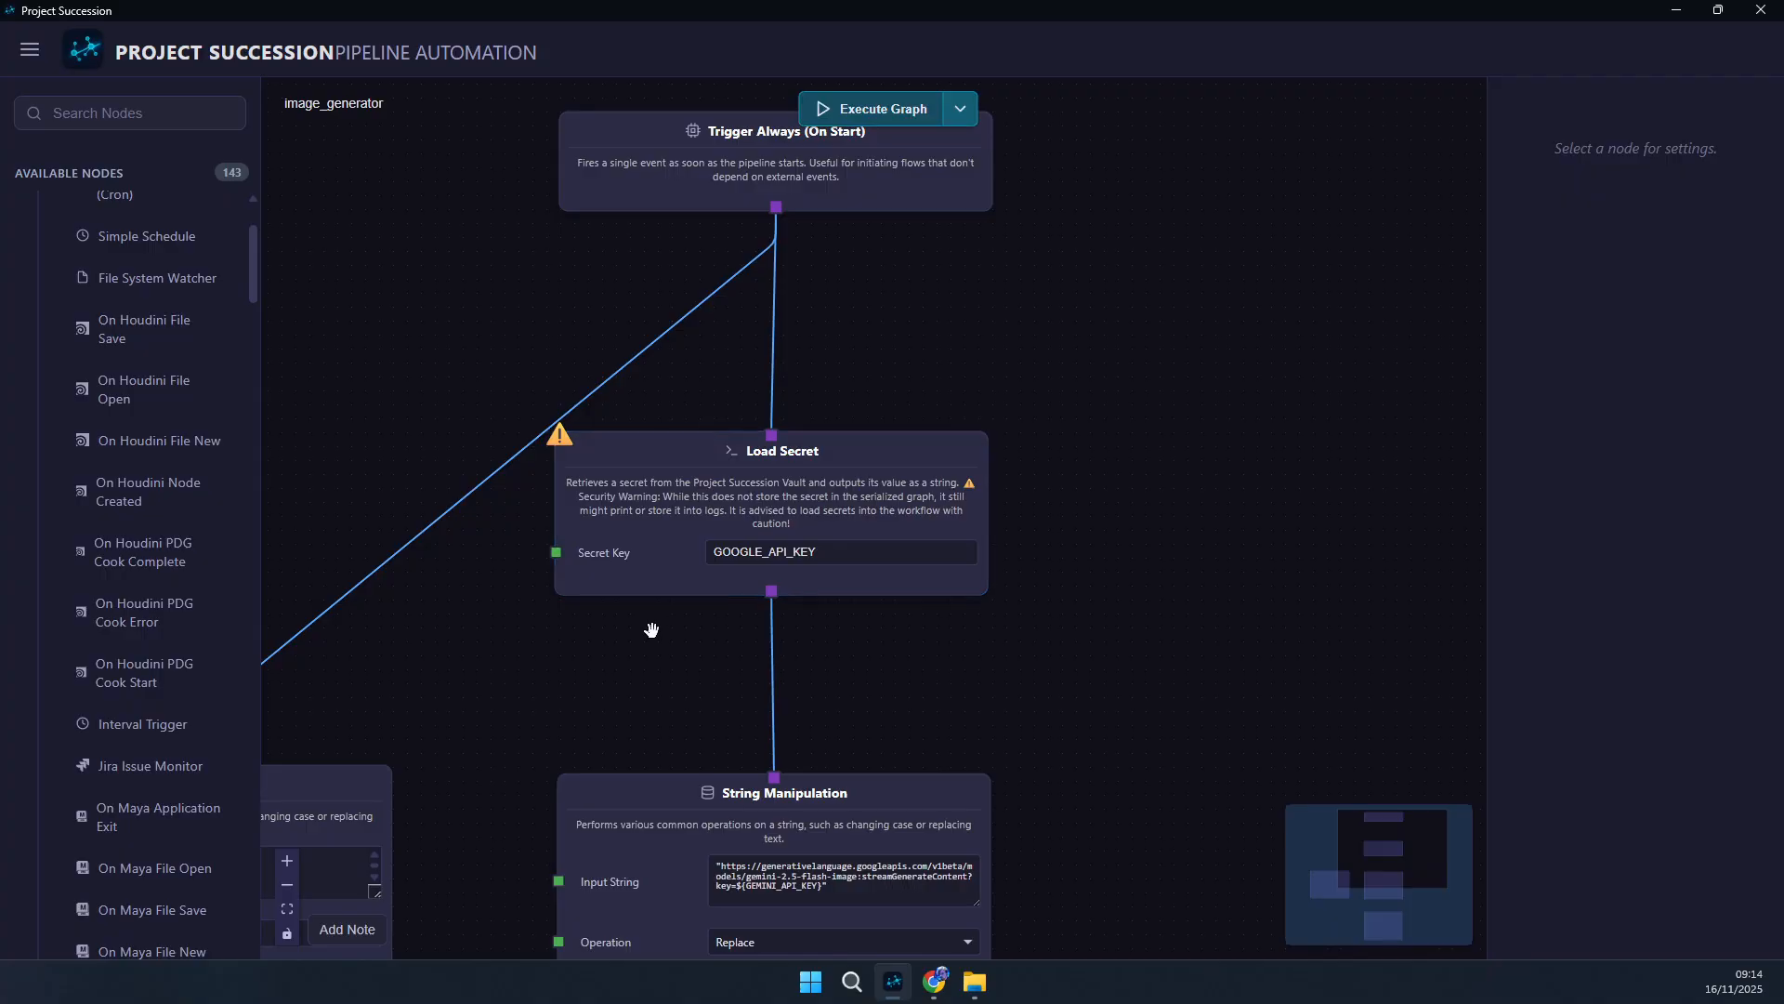
- Connect the Load Secret output to the Replace With input of the URL String Manipulation node
drag(612, 704, 669, 443)
drag(825, 326, 635, 770)
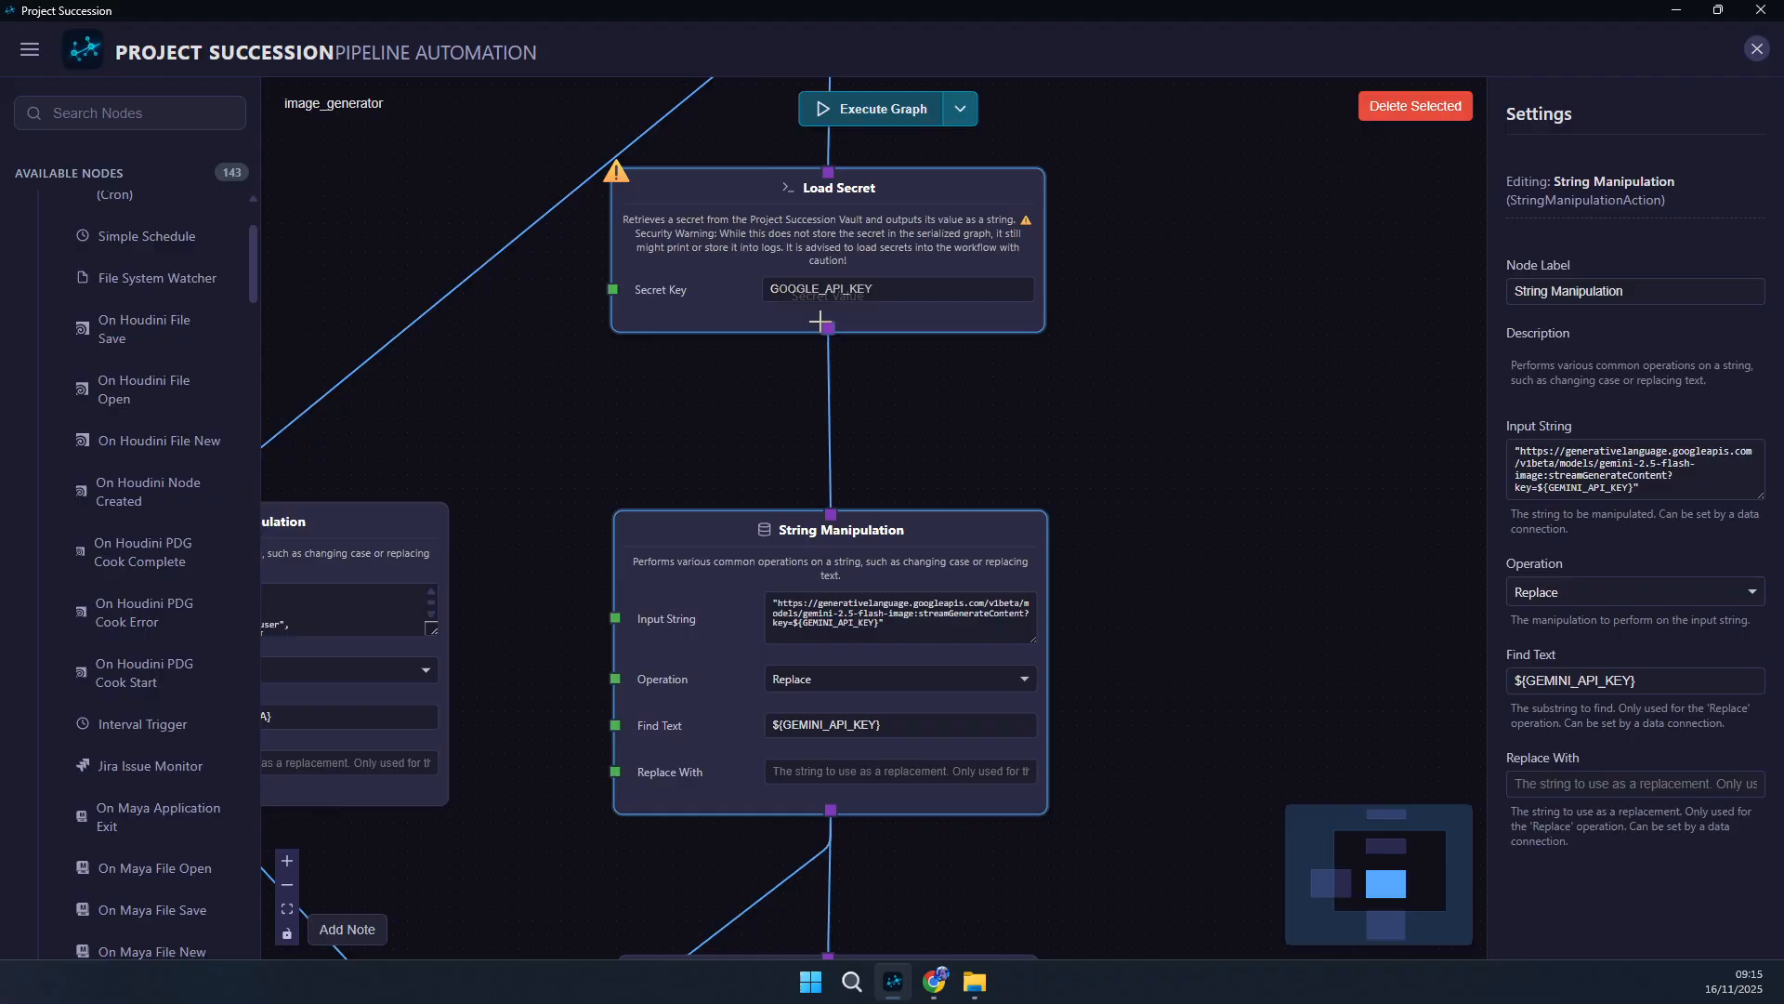
drag(828, 327, 616, 771)
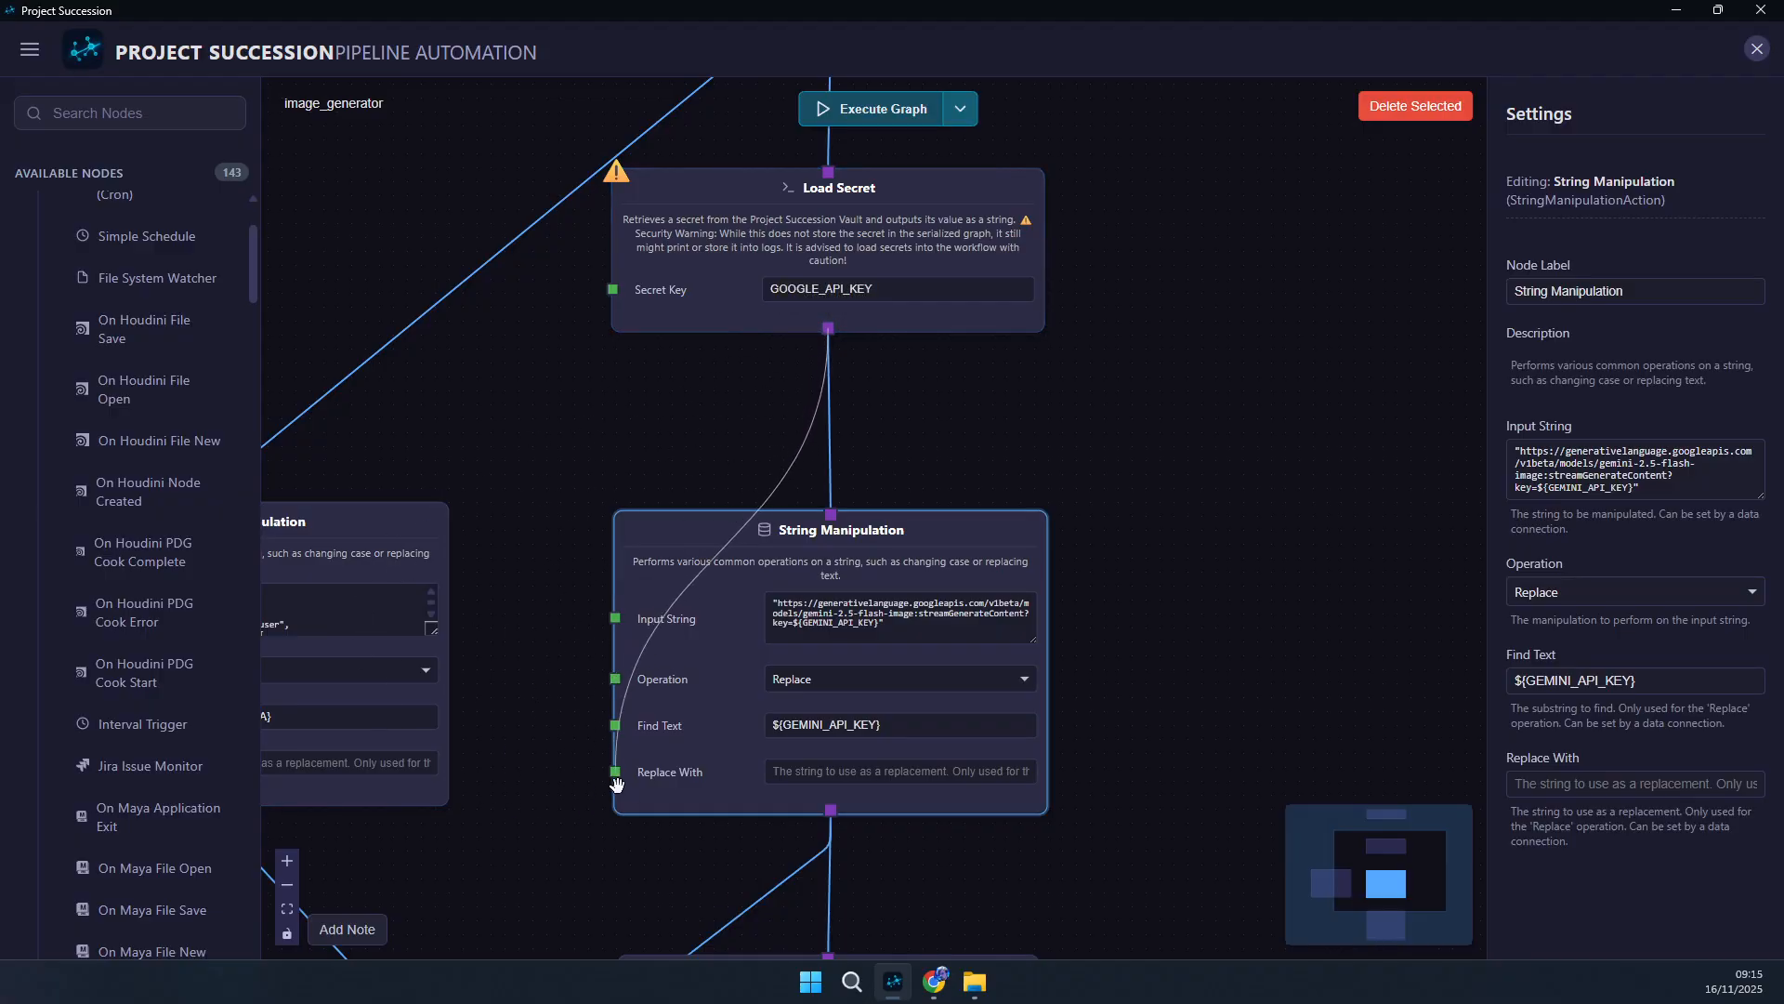
- Move the prompt String Manipulation node level with and close beside the URL String Manipulation node
drag(652, 540, 651, 444)
scroll(485, 841, down, 2)
drag(485, 842, 734, 790)
drag(488, 543, 556, 465)
scroll(611, 700, down, 2)
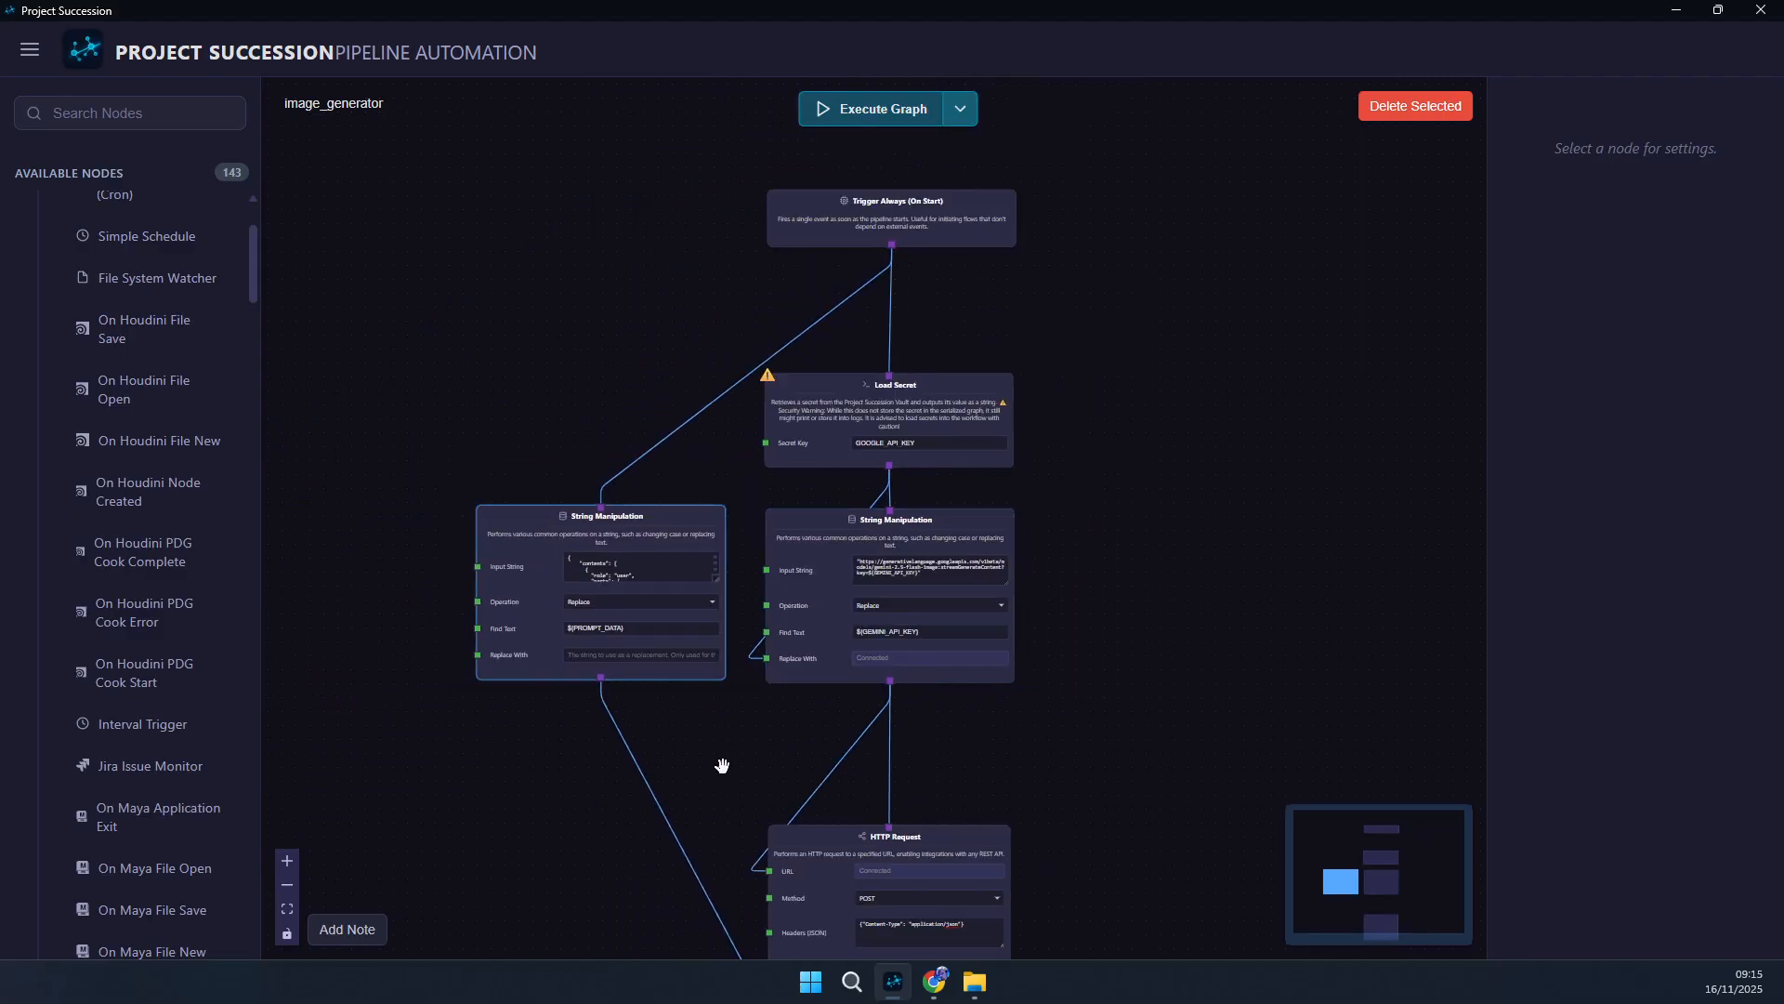
- Add a Provide String node directly above the prompt String Manipulation node
drag(722, 761, 757, 845)
double_click(513, 434)
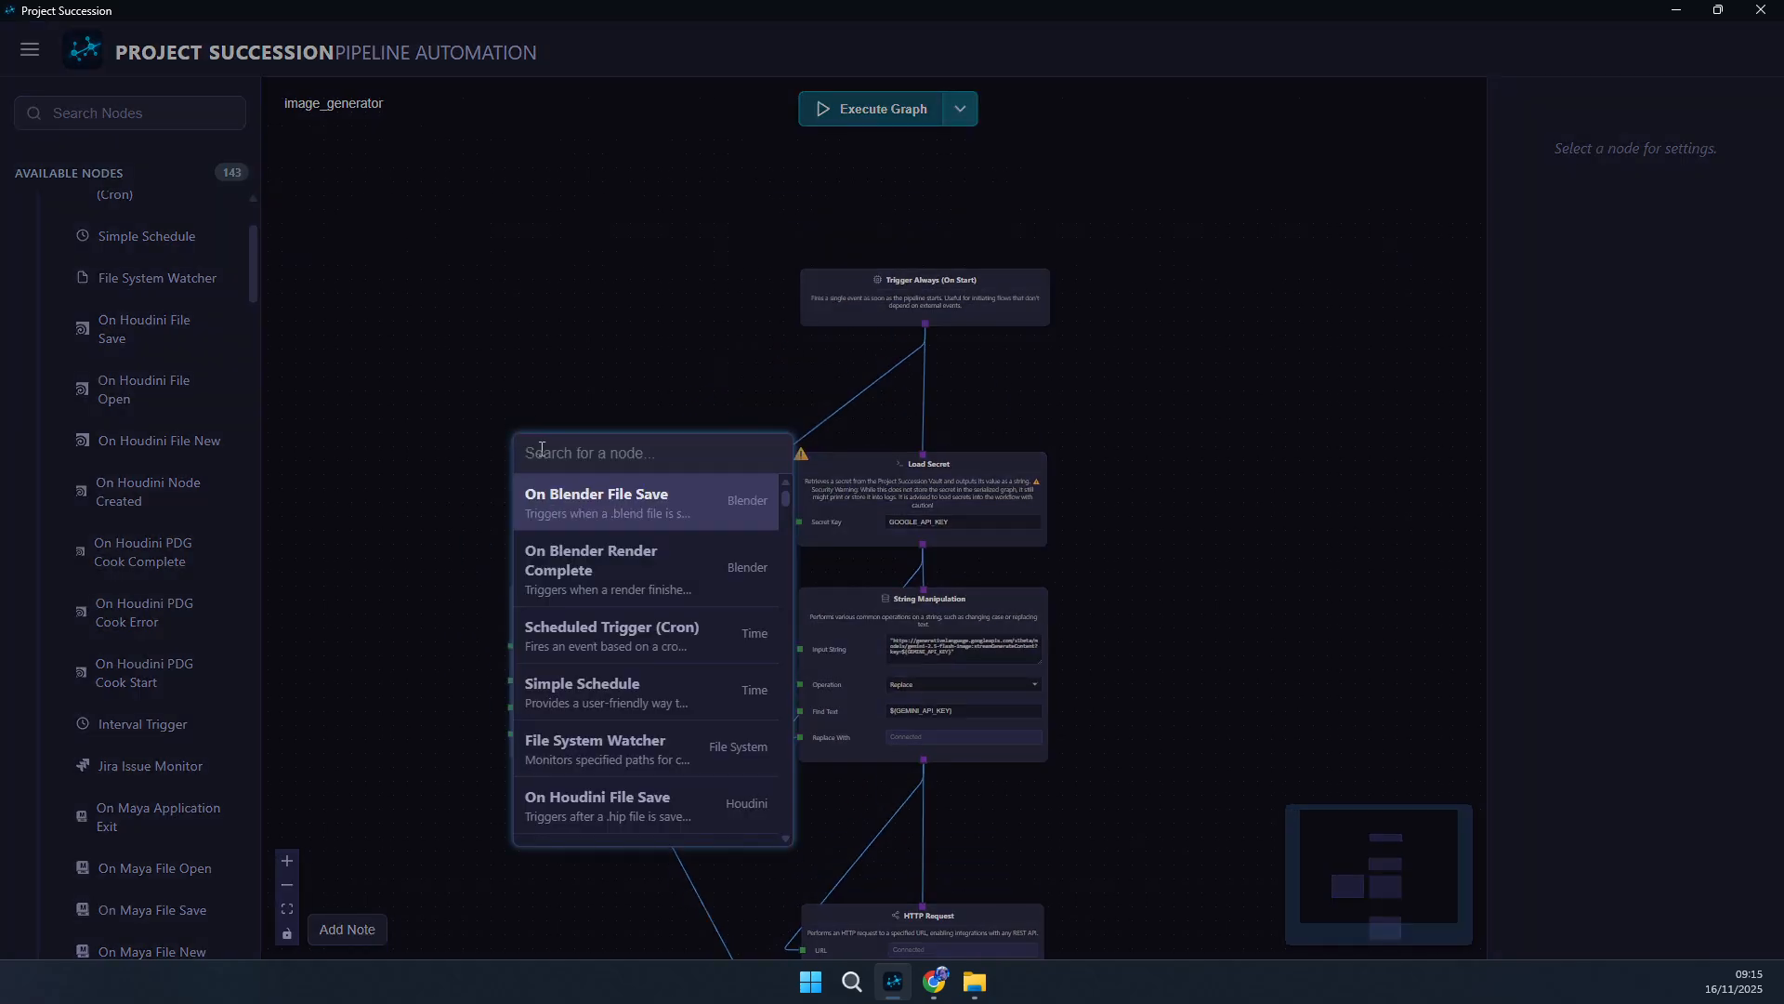
text(prov)
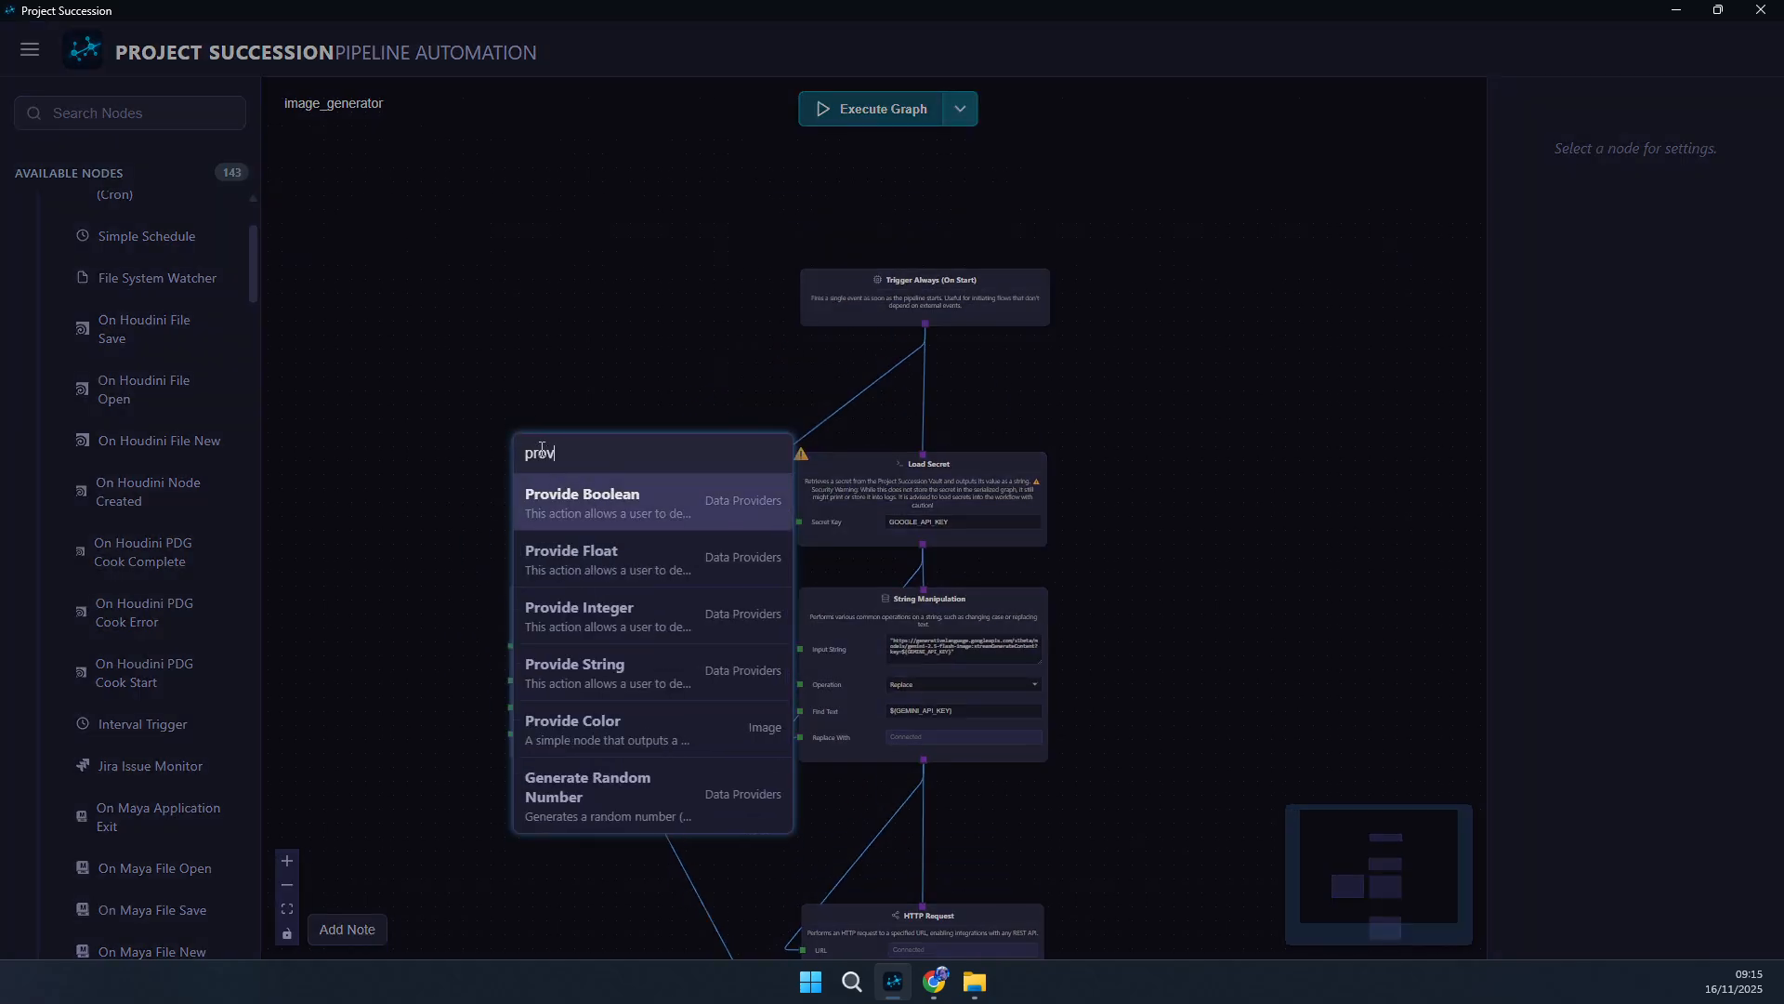
key(Down)
key(Down)
key(Down)
key(Return)
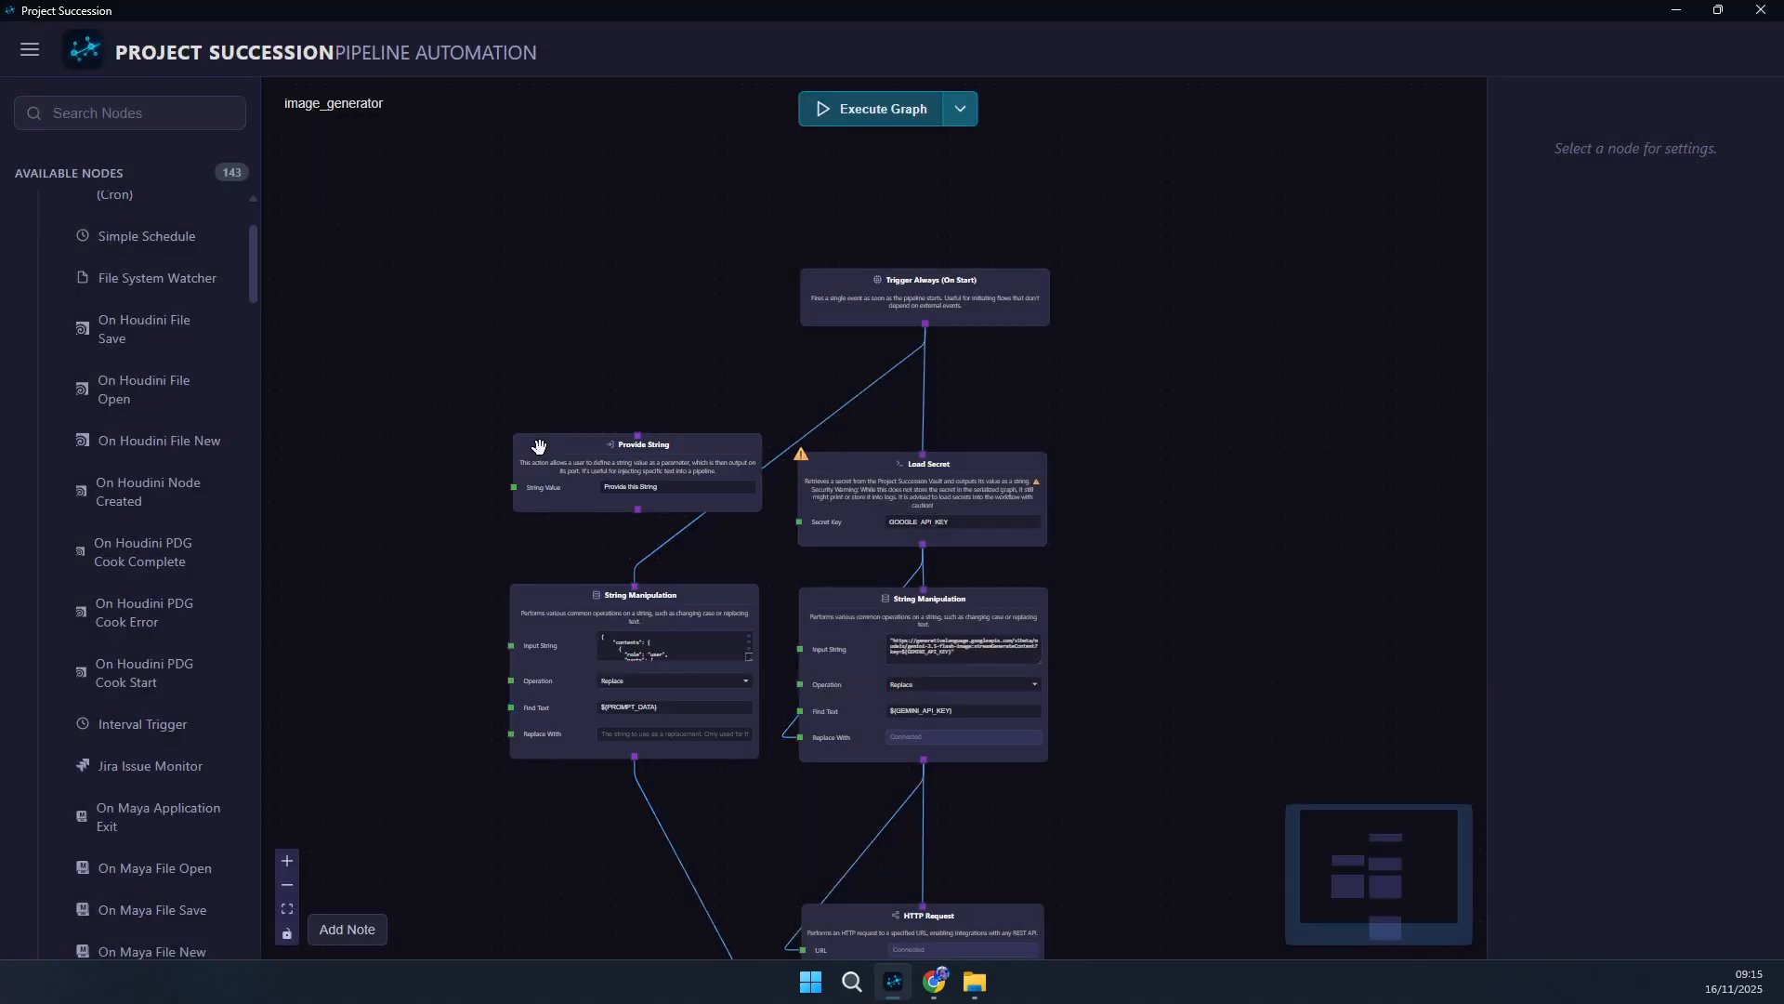
scroll(543, 446, up, 3)
click(567, 460)
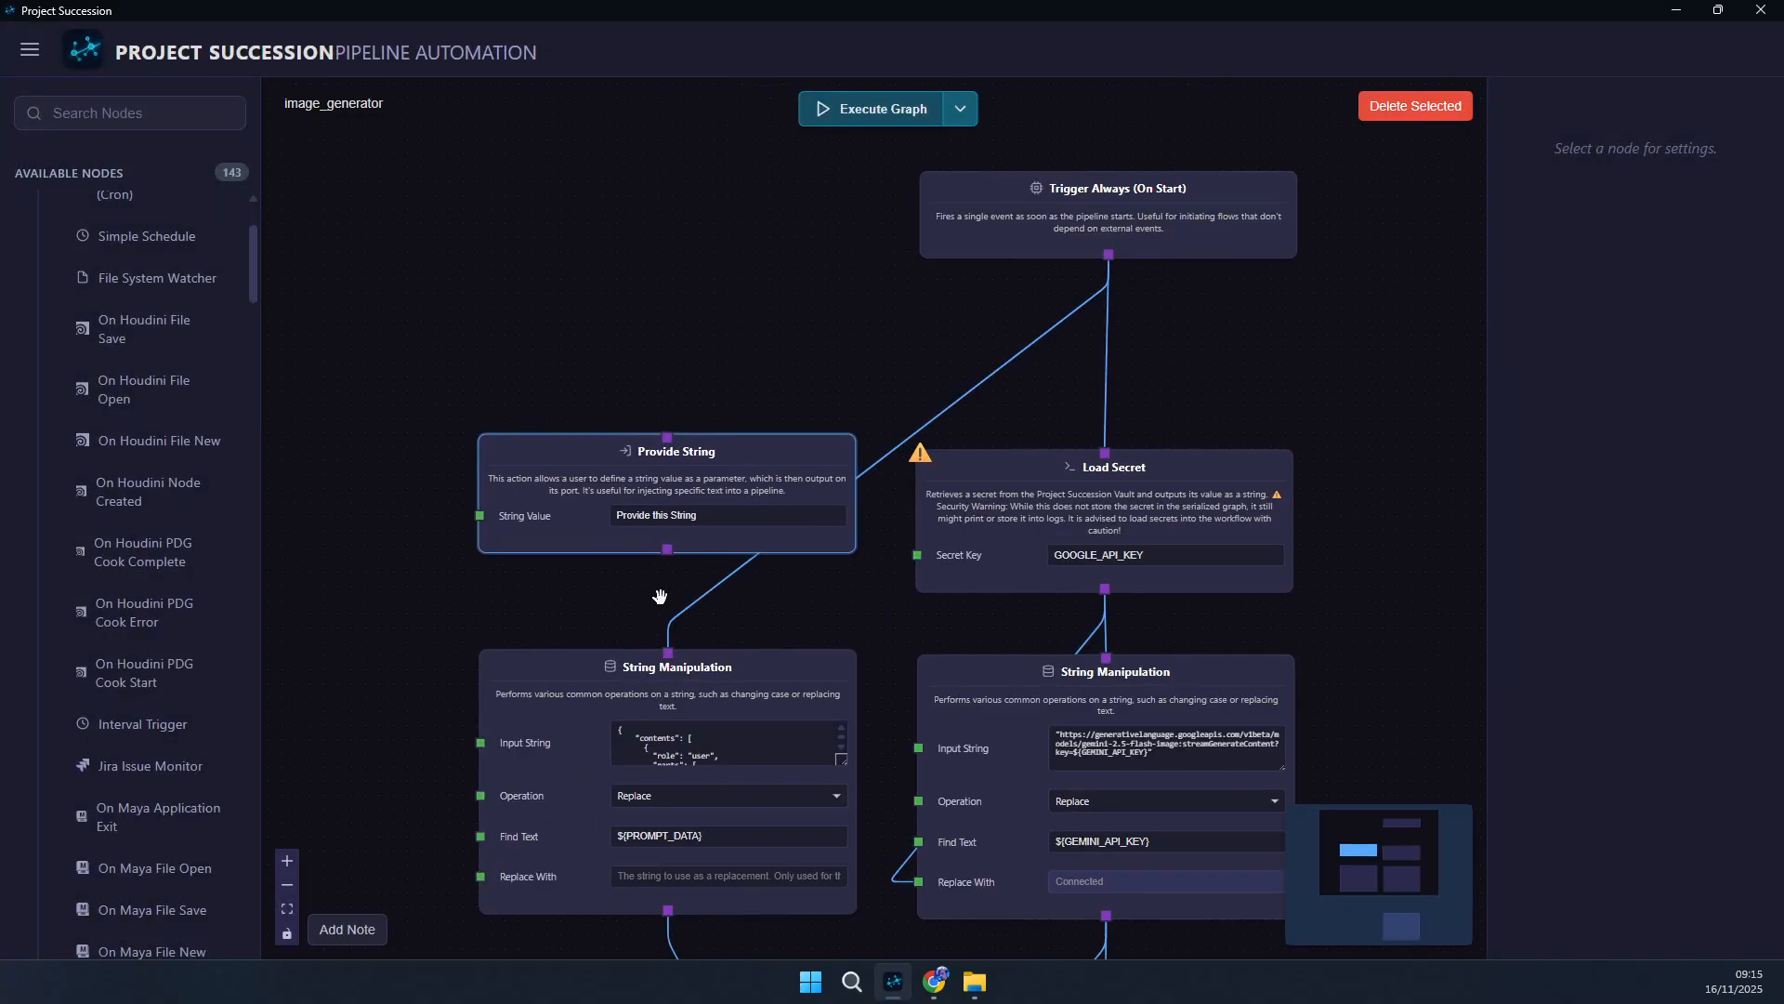
- Connect Trigger Always to Provide String, and Provide String to the prompt String Manipulation node's flow and Replace With inputs
drag(666, 546, 668, 653)
drag(666, 548, 480, 876)
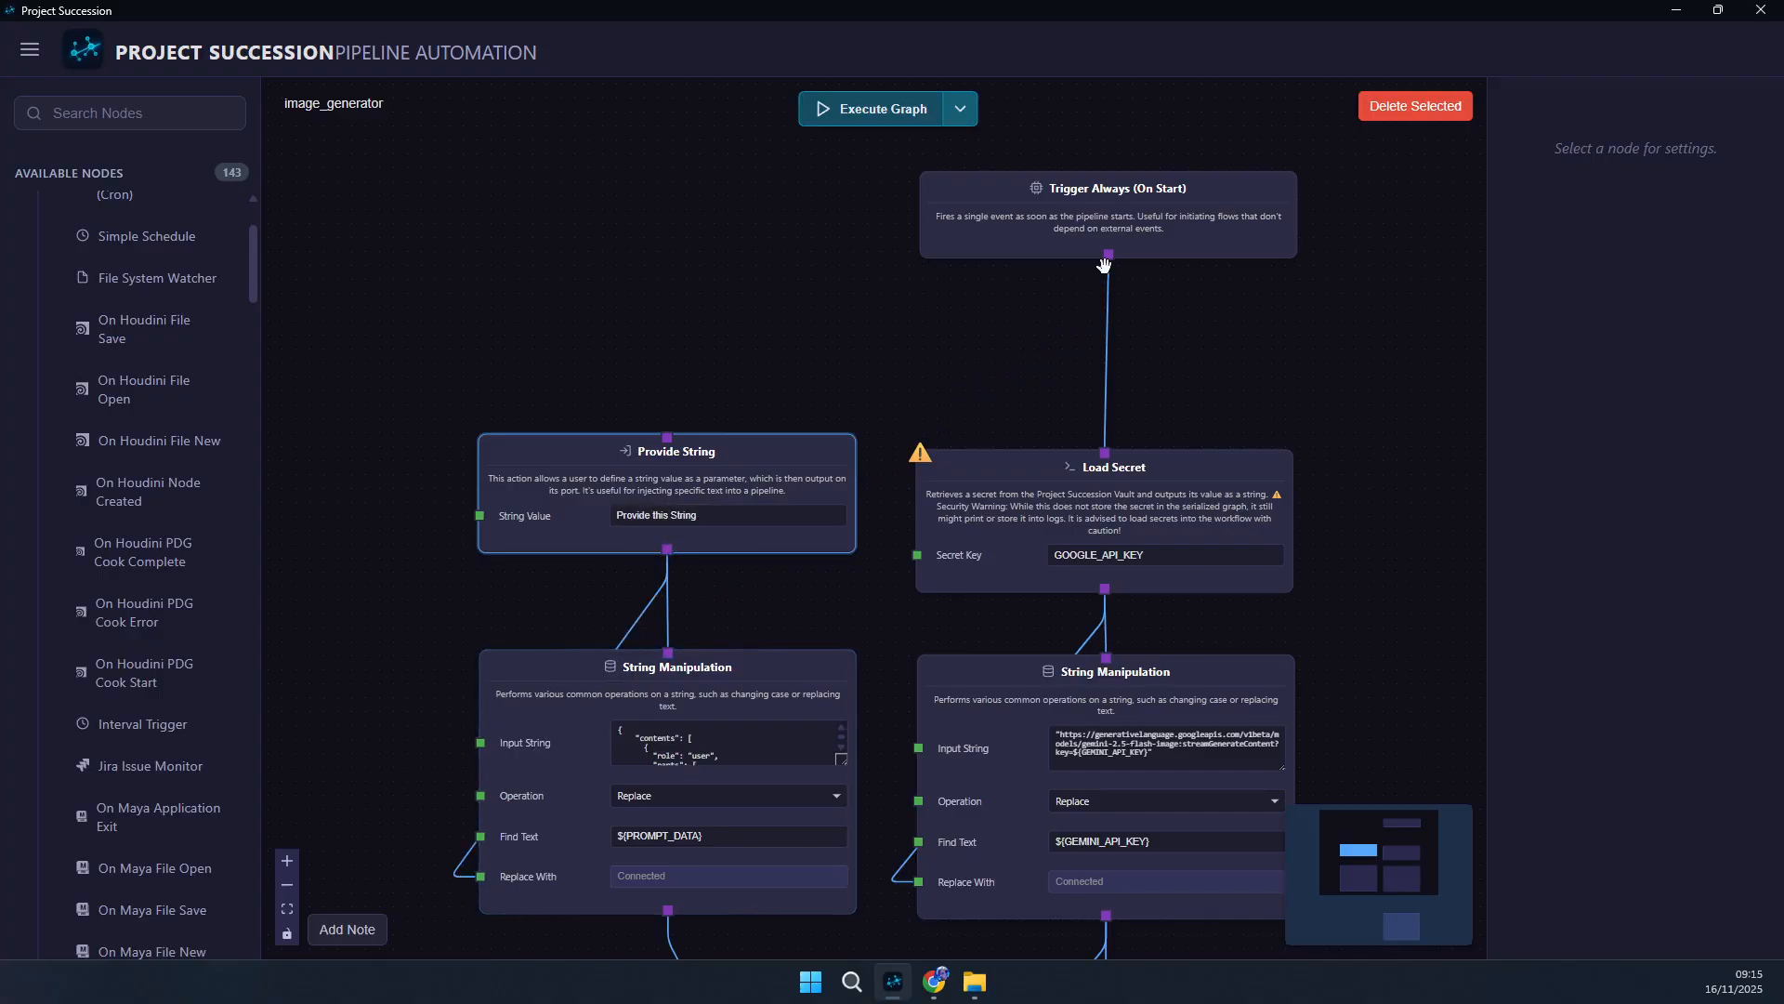
mouse_move(1106, 258)
mouse_down()
mouse_move(760, 331)
mouse_move(668, 437)
mouse_up()
click(524, 331)
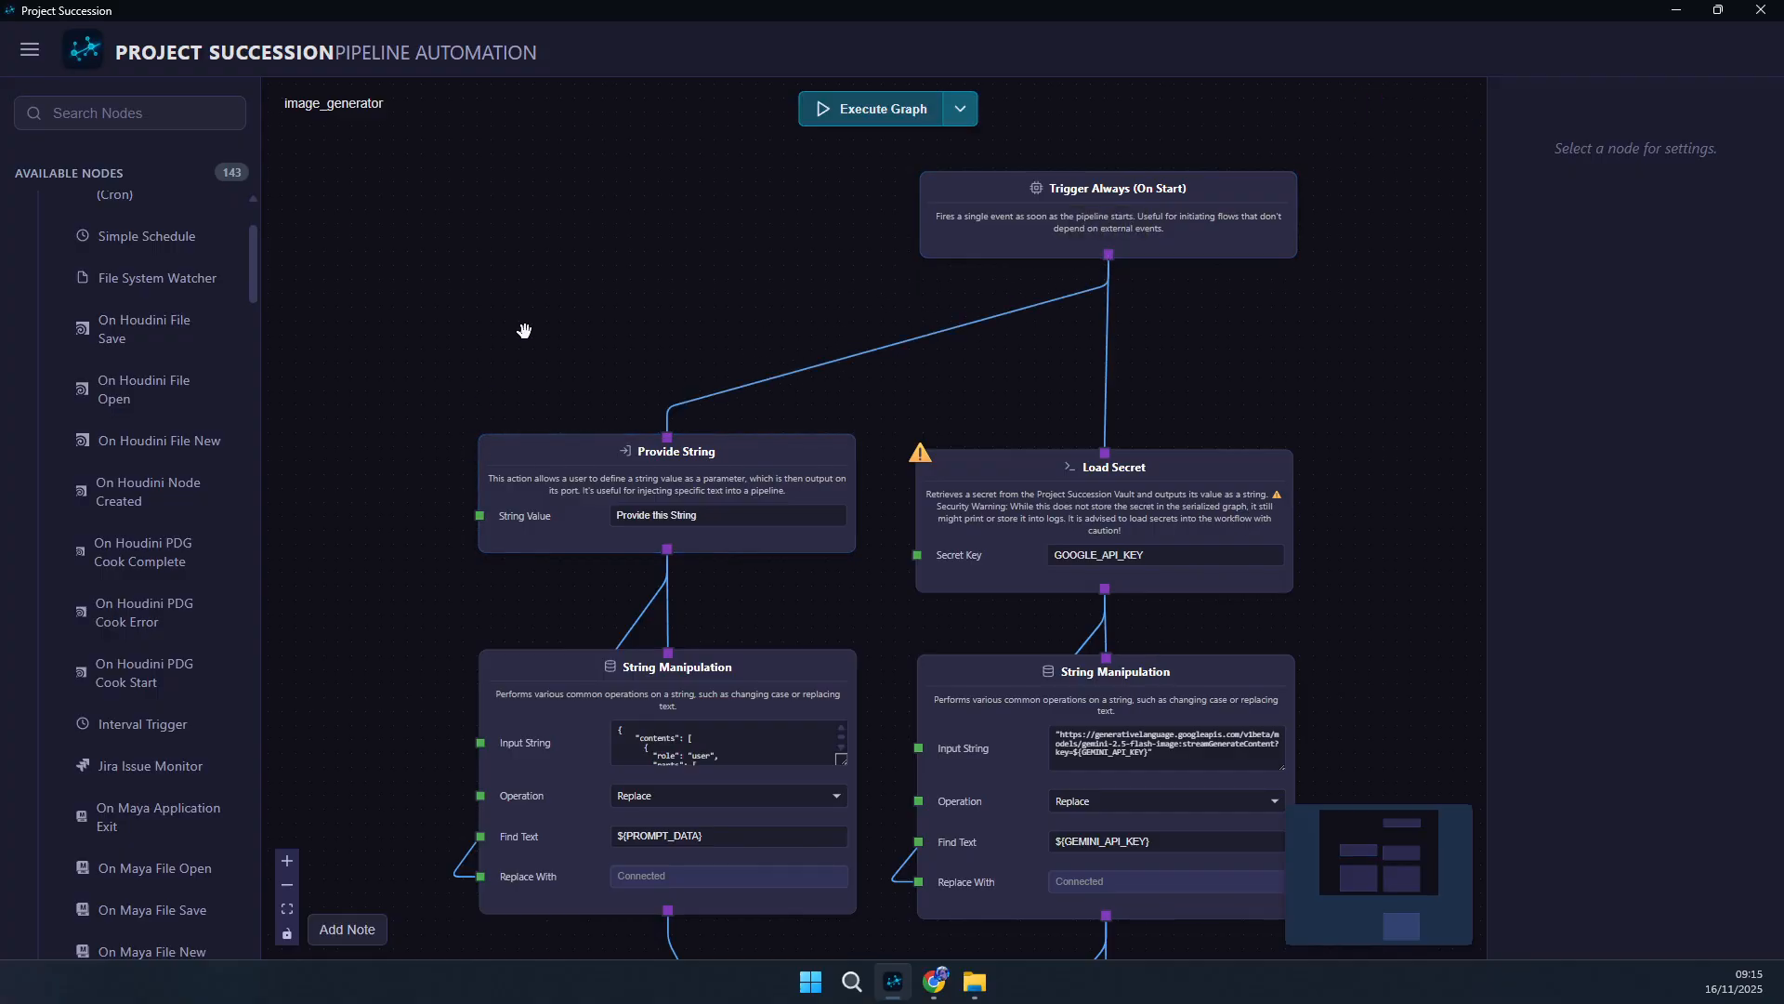
- Add a note reading "Prompt" at the upper-left corner of the Provide String node
click(346, 929)
drag(962, 521, 506, 386)
click(512, 403)
text(Prompt)
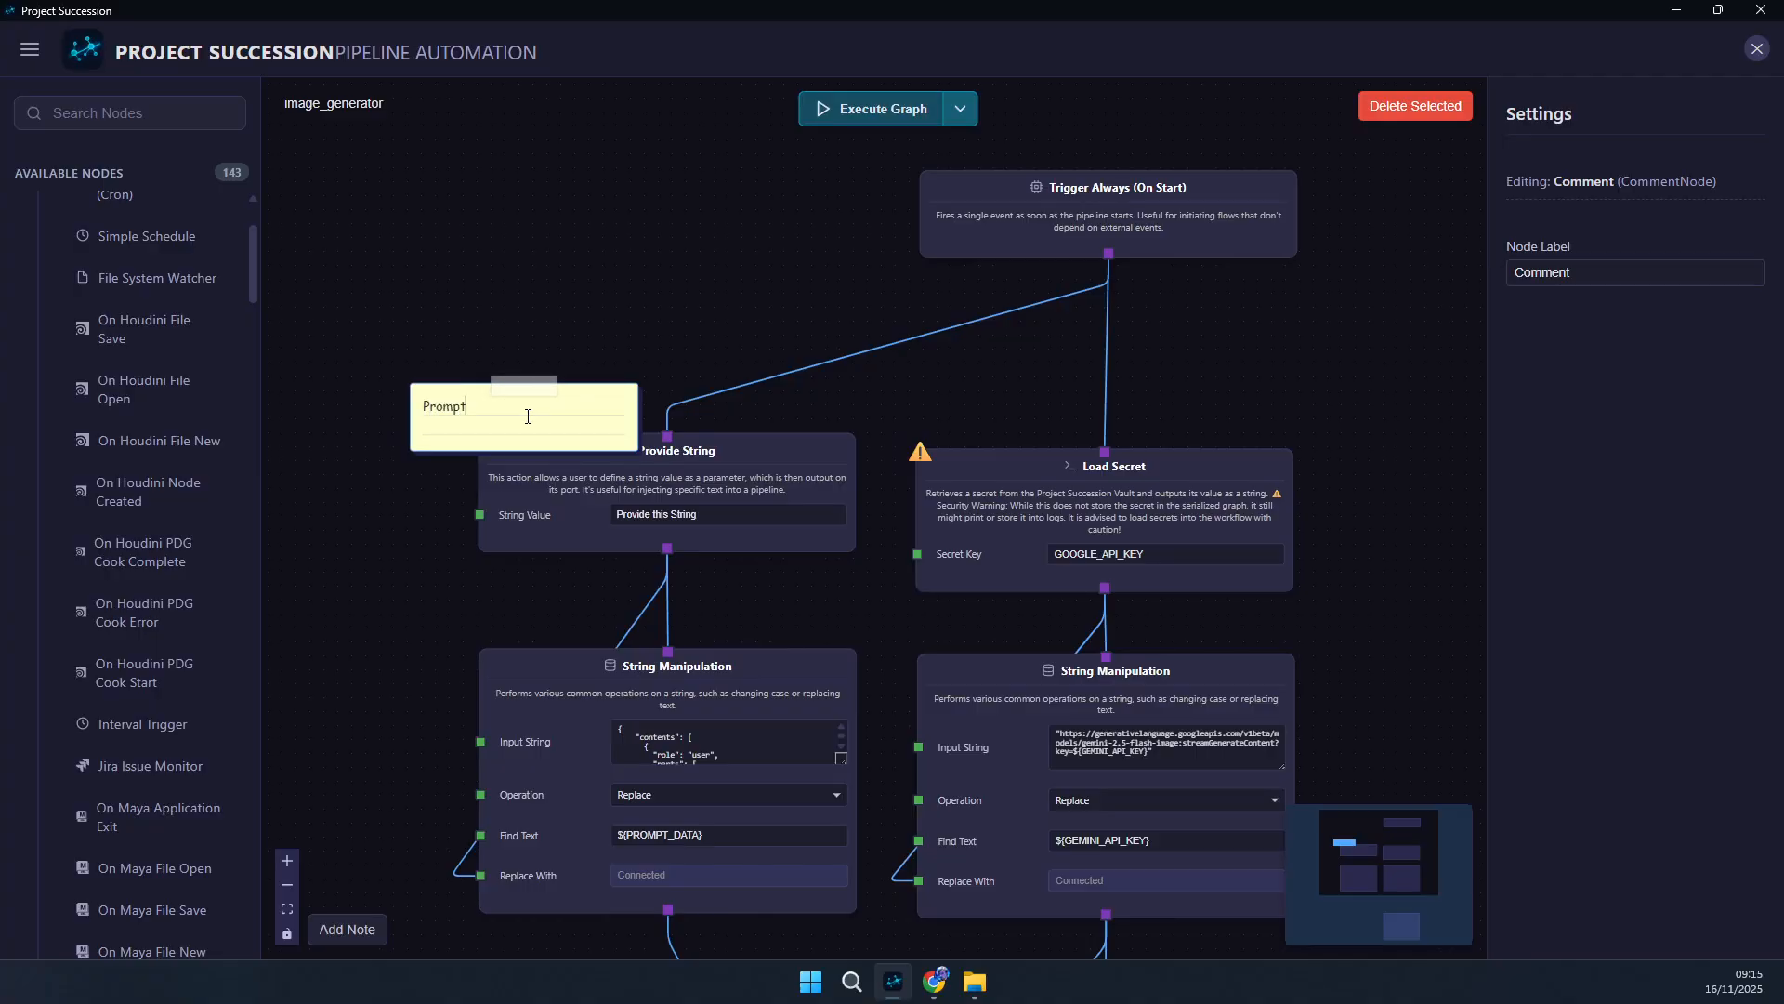
click(629, 195)
- Move the HTTP Request node up closer beneath the URL String Manipulation node and review its connected inputs
scroll(377, 760, down, 5)
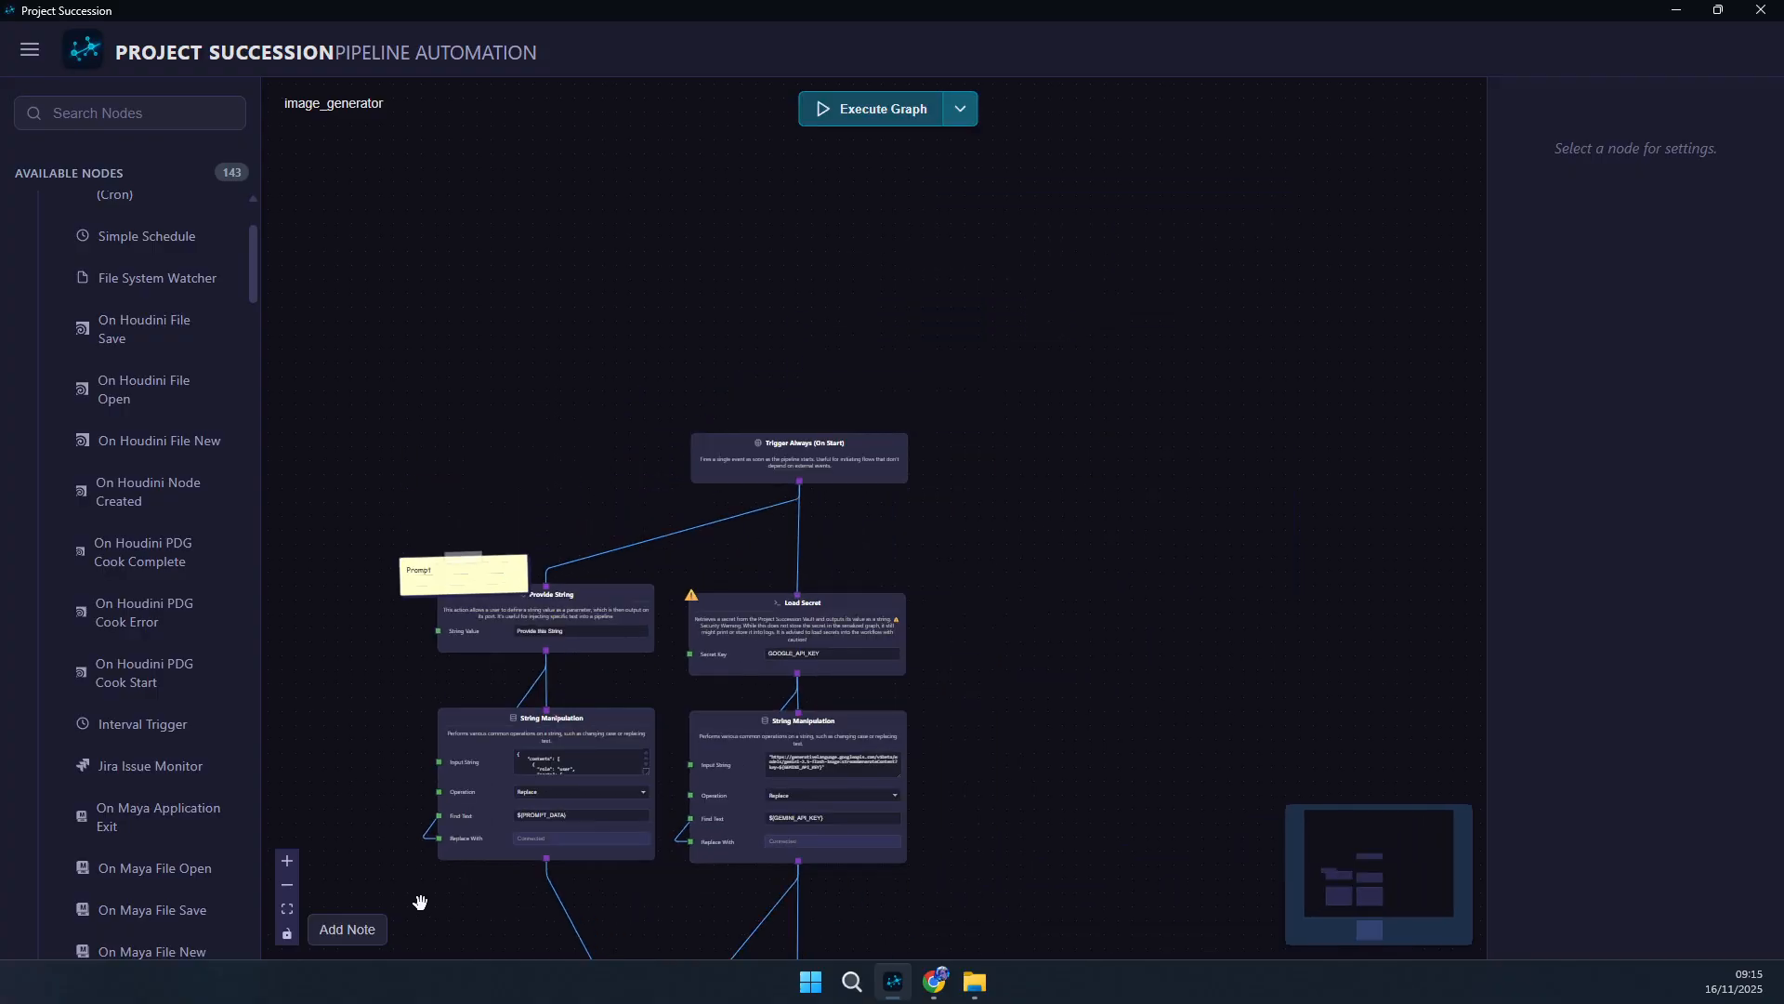
drag(778, 689, 780, 612)
scroll(778, 781, up, 5)
drag(597, 724, 584, 856)
scroll(590, 505, down, 1)
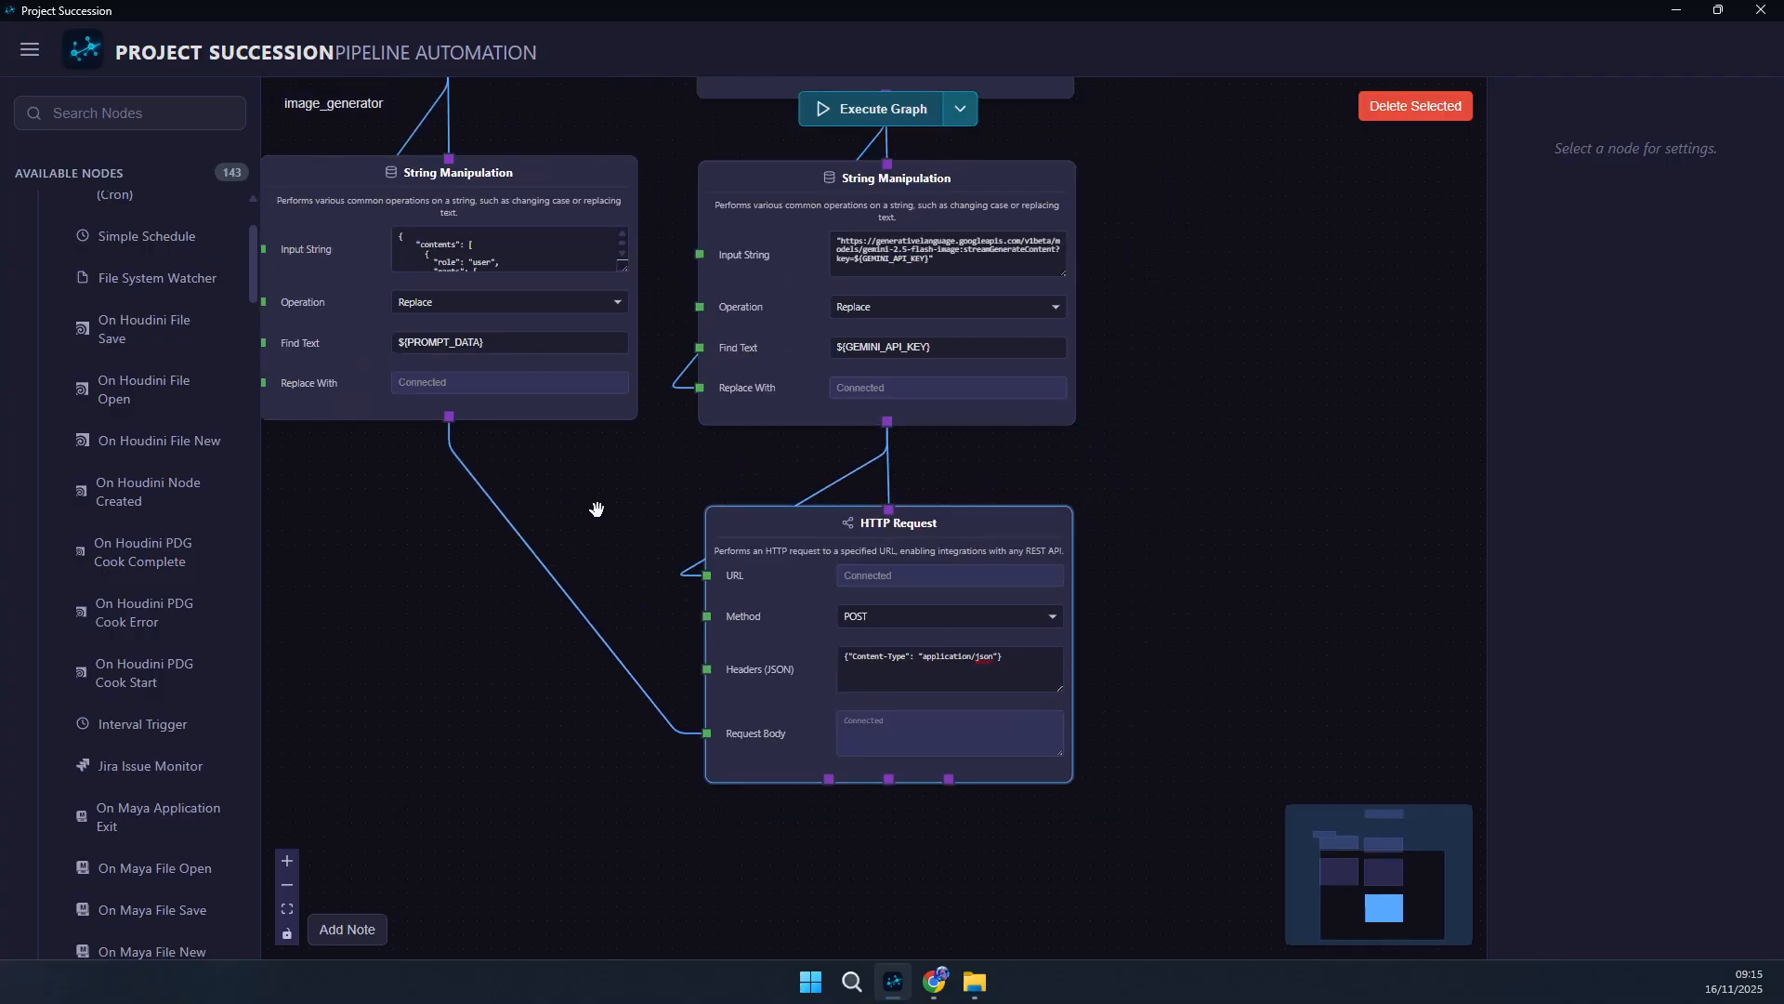
drag(590, 505, 591, 811)
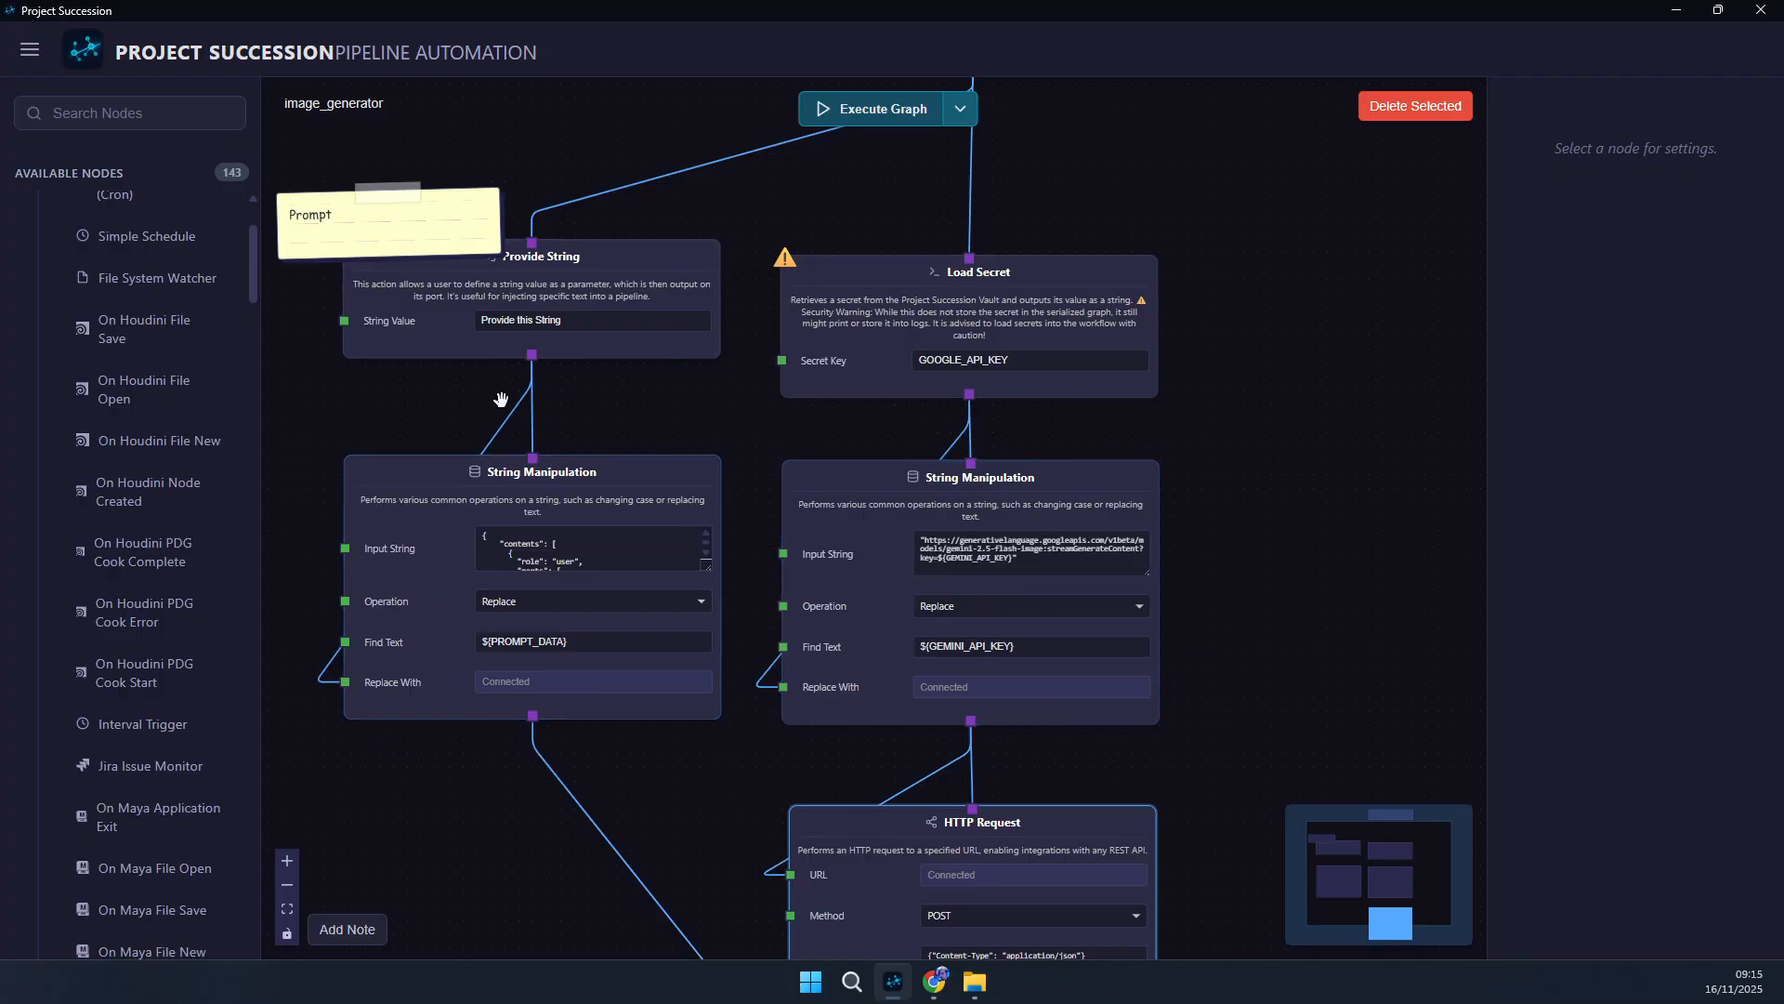
drag(522, 885, 505, 697)
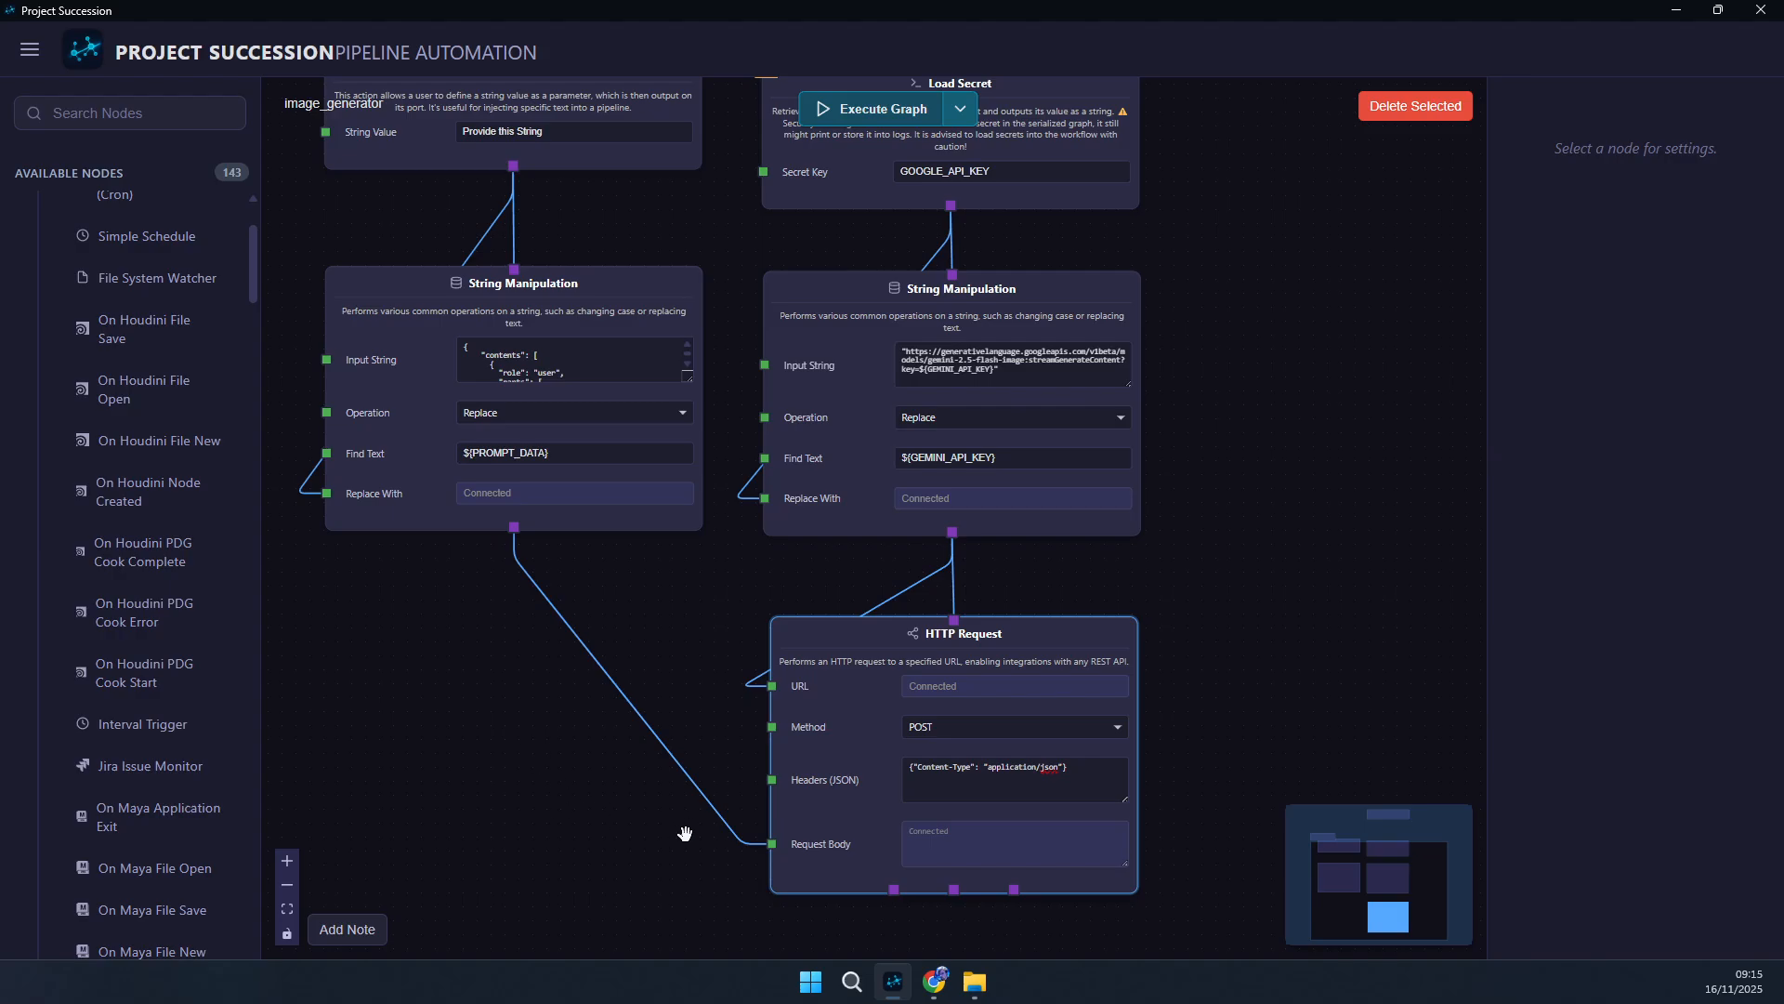
scroll(919, 829, up, 3)
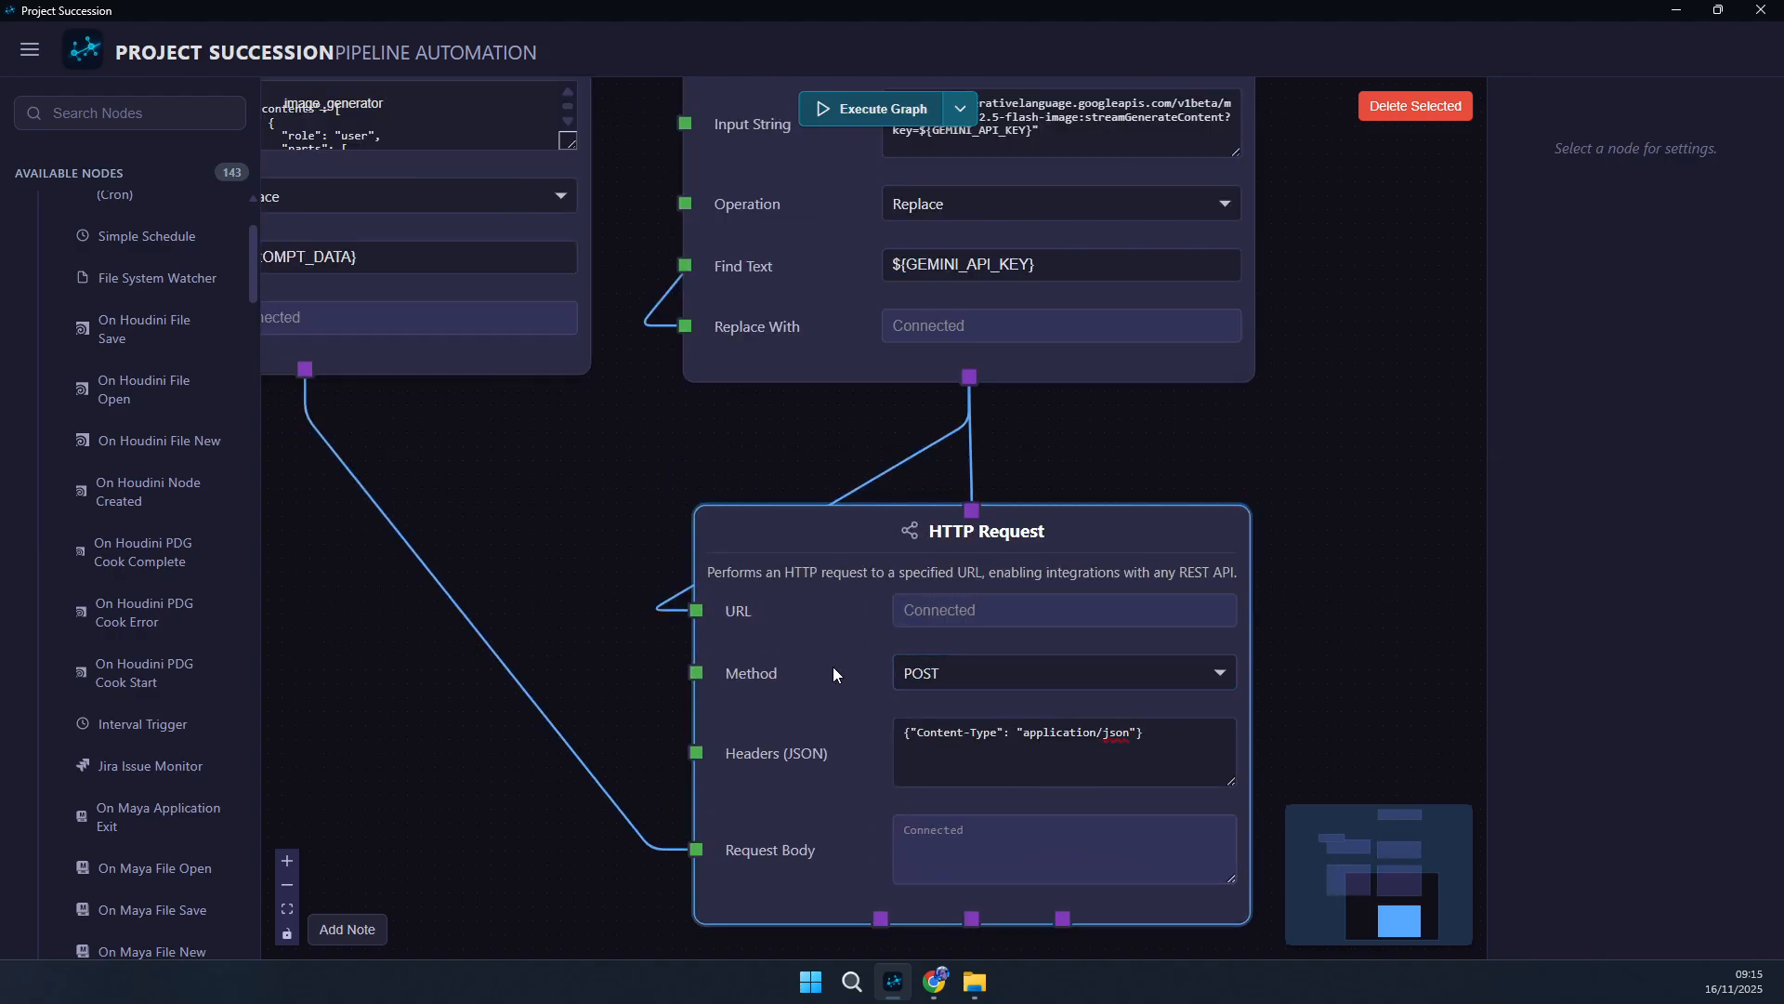
- Execute the image_generator graph to test the HTTP request
scroll(883, 833, down, 3)
scroll(1366, 609, up, 3)
drag(1242, 803, 1247, 562)
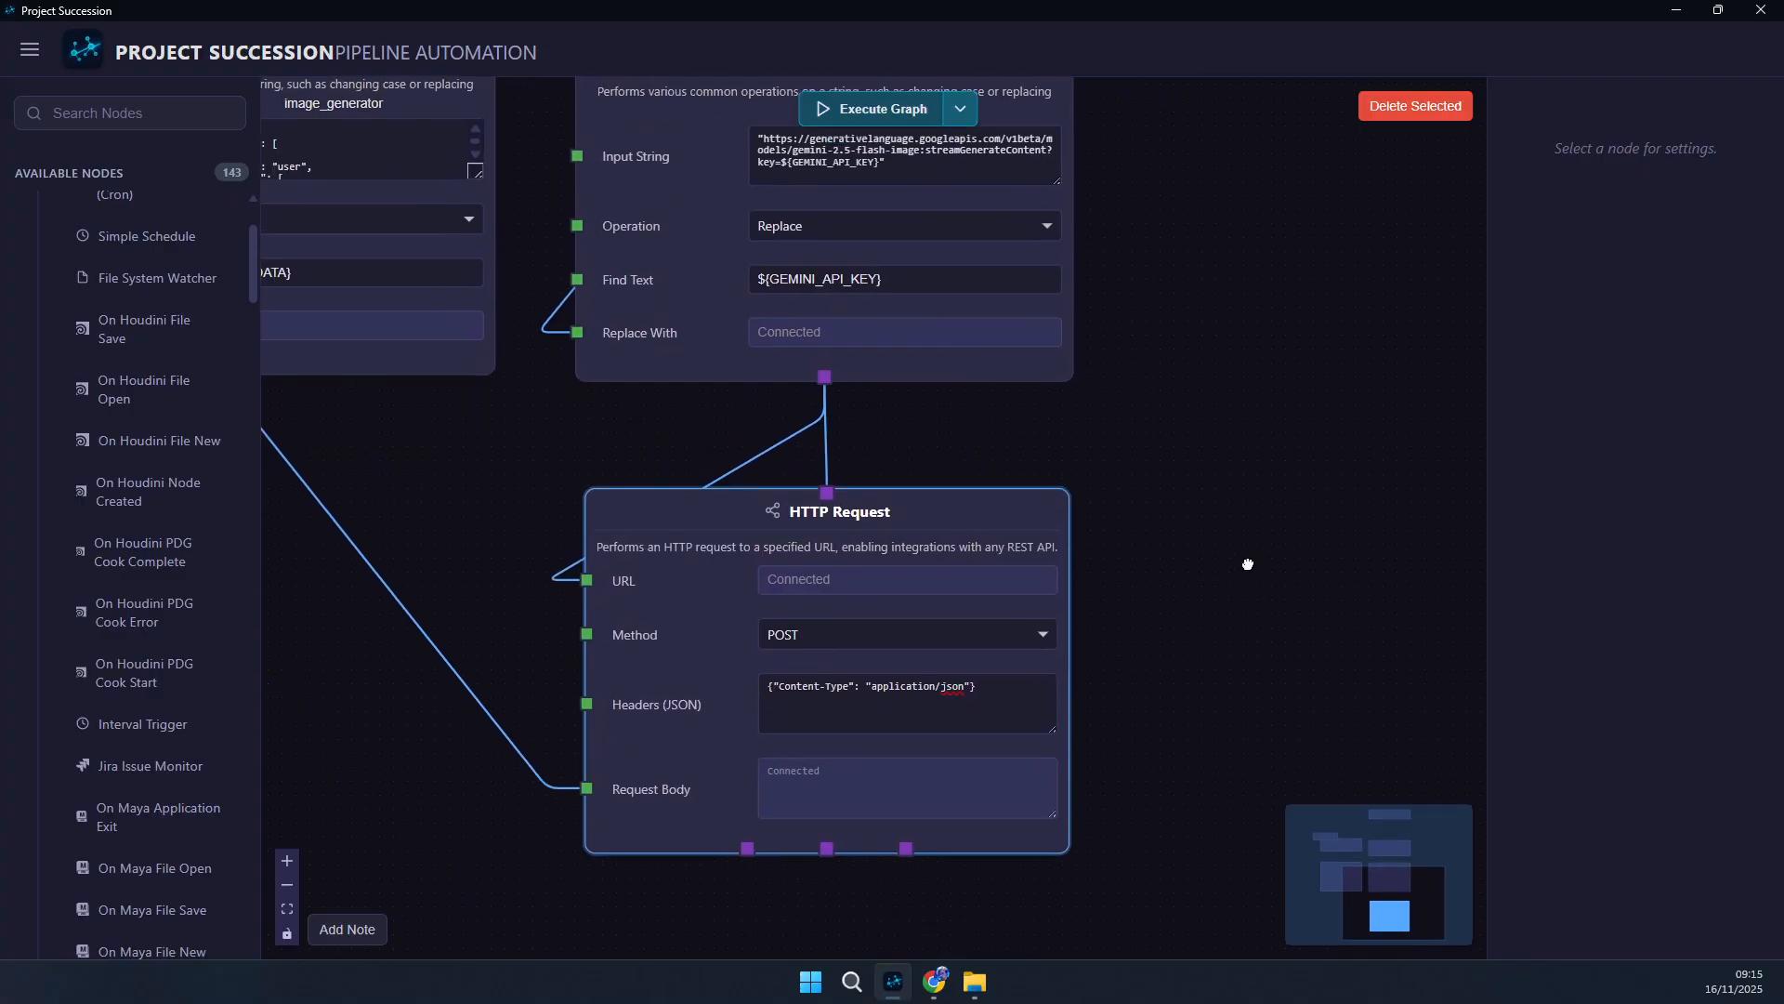
scroll(1209, 567, down, 2)
click(842, 107)
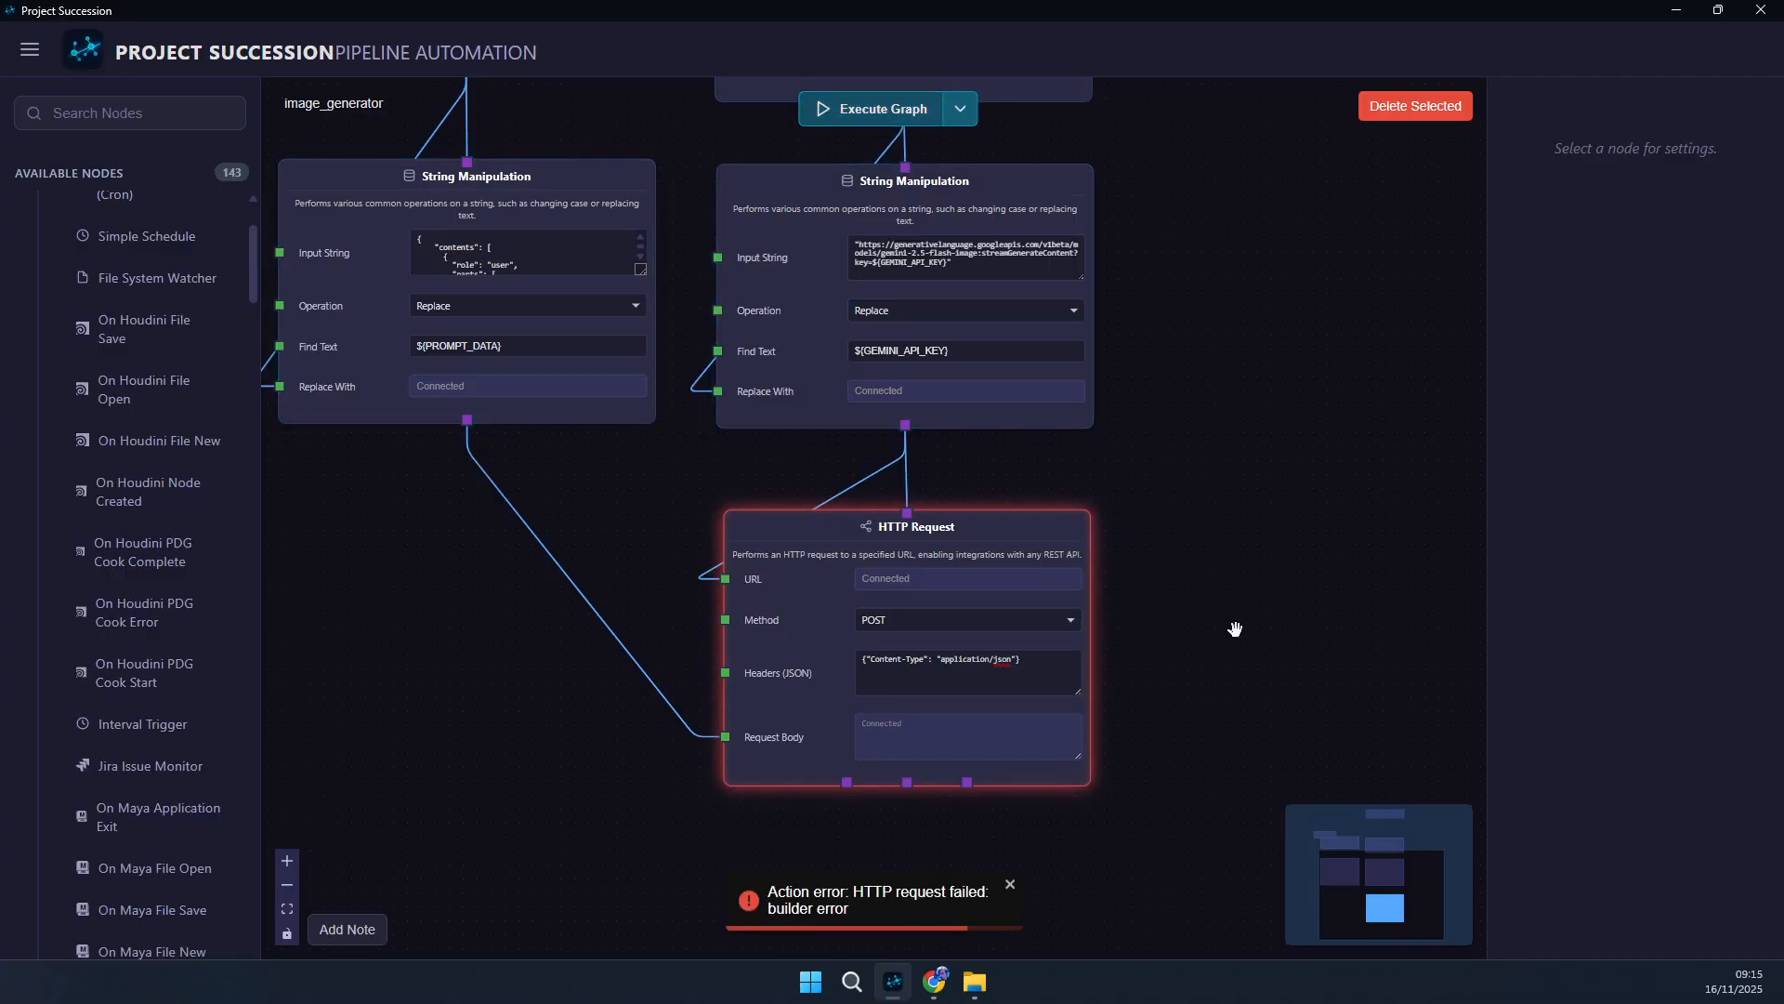
- Remove the quotation marks enclosing the Gemini URL in the Input String of the String Manipulation node below Load Secret
scroll(1229, 655, up, 2)
drag(1193, 225, 1288, 850)
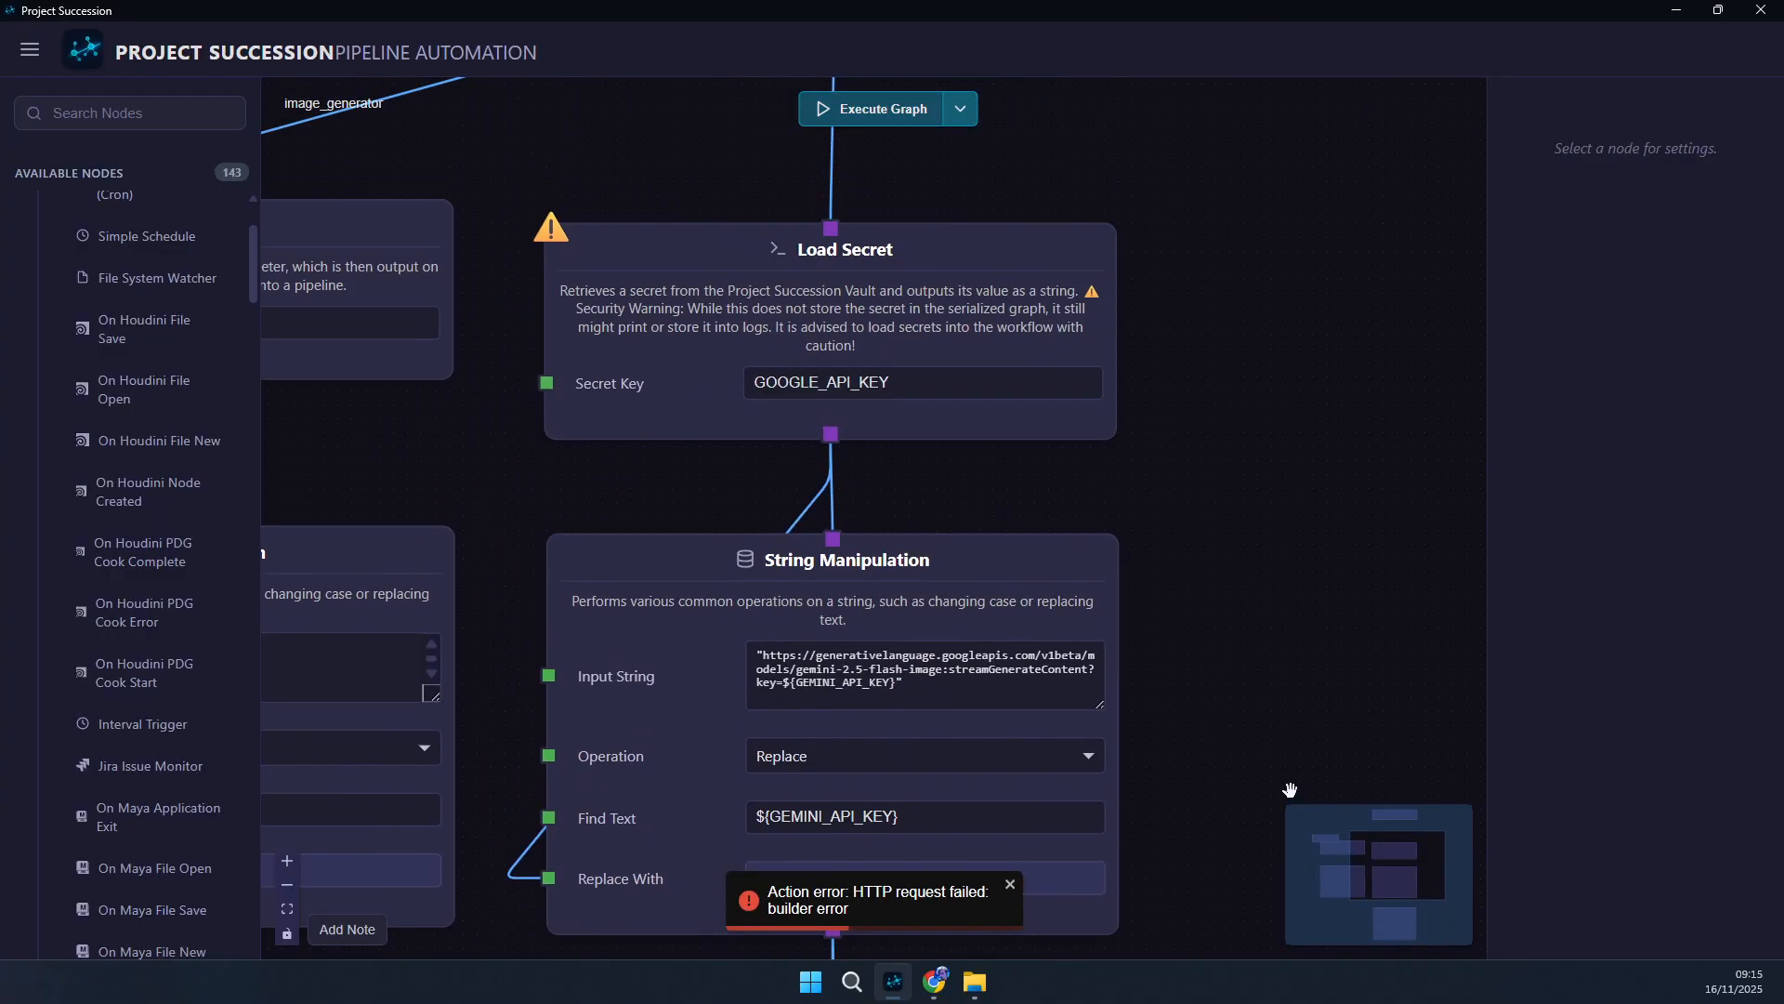
scroll(1174, 744, up, 1)
drag(1168, 725, 1236, 546)
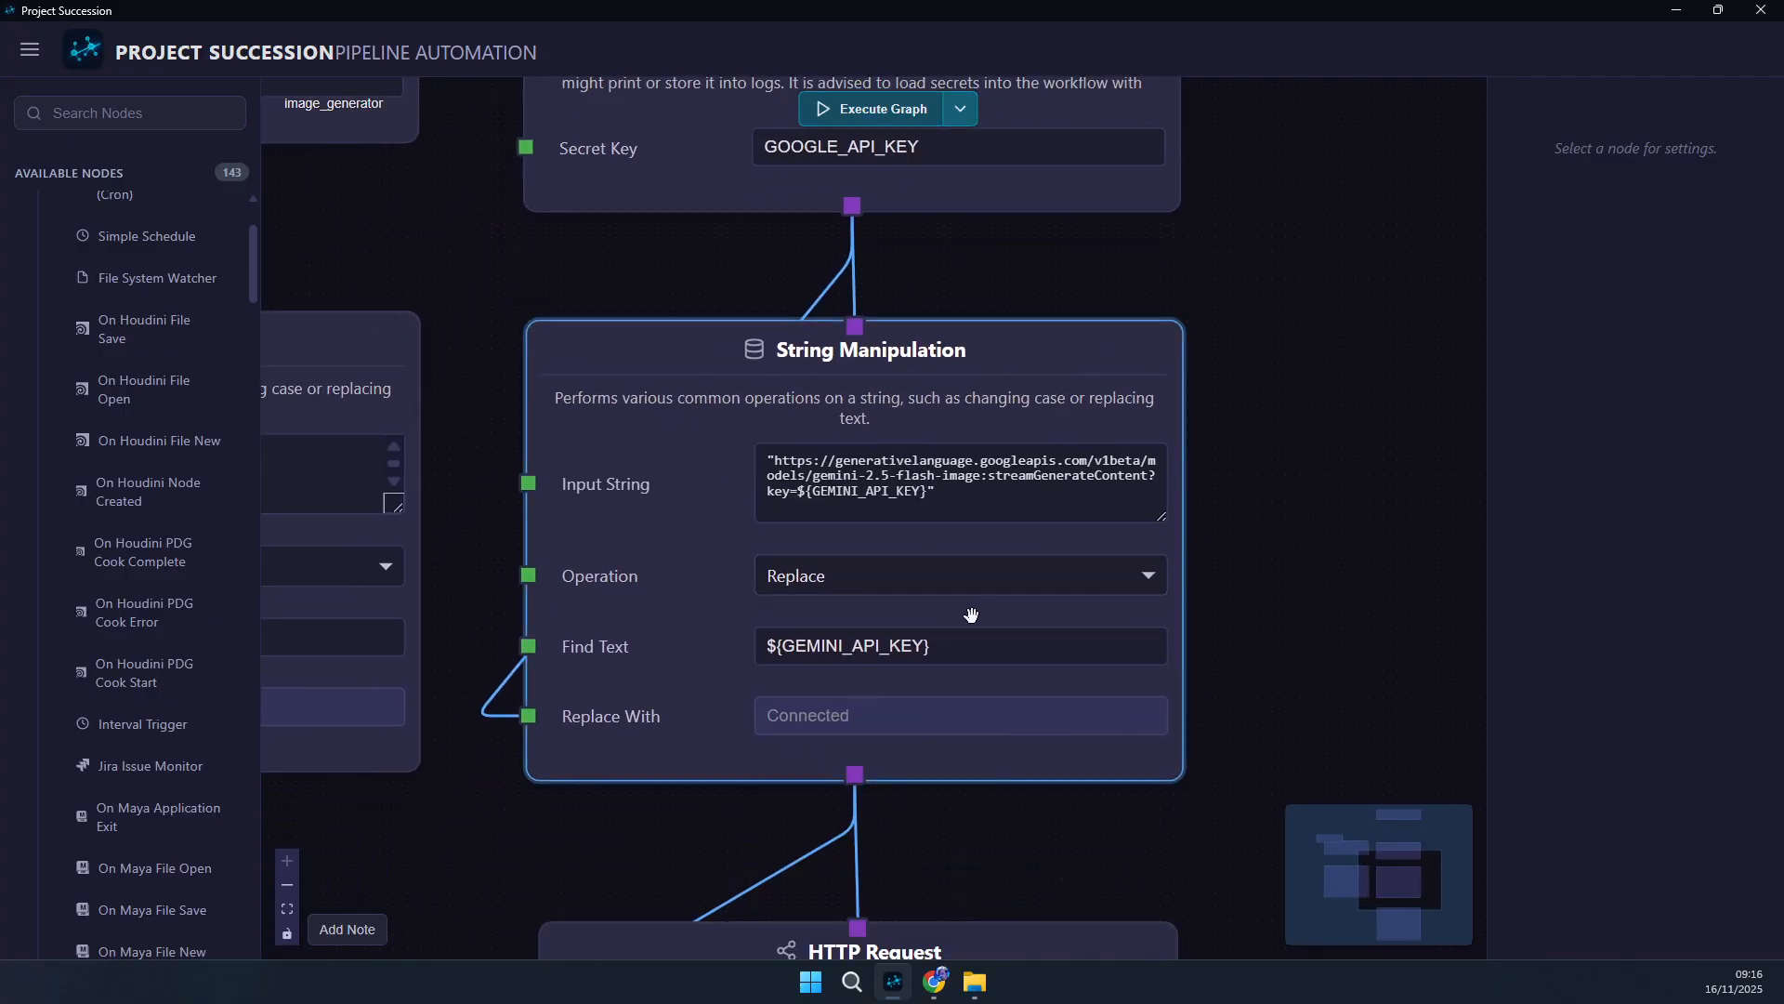
click(950, 490)
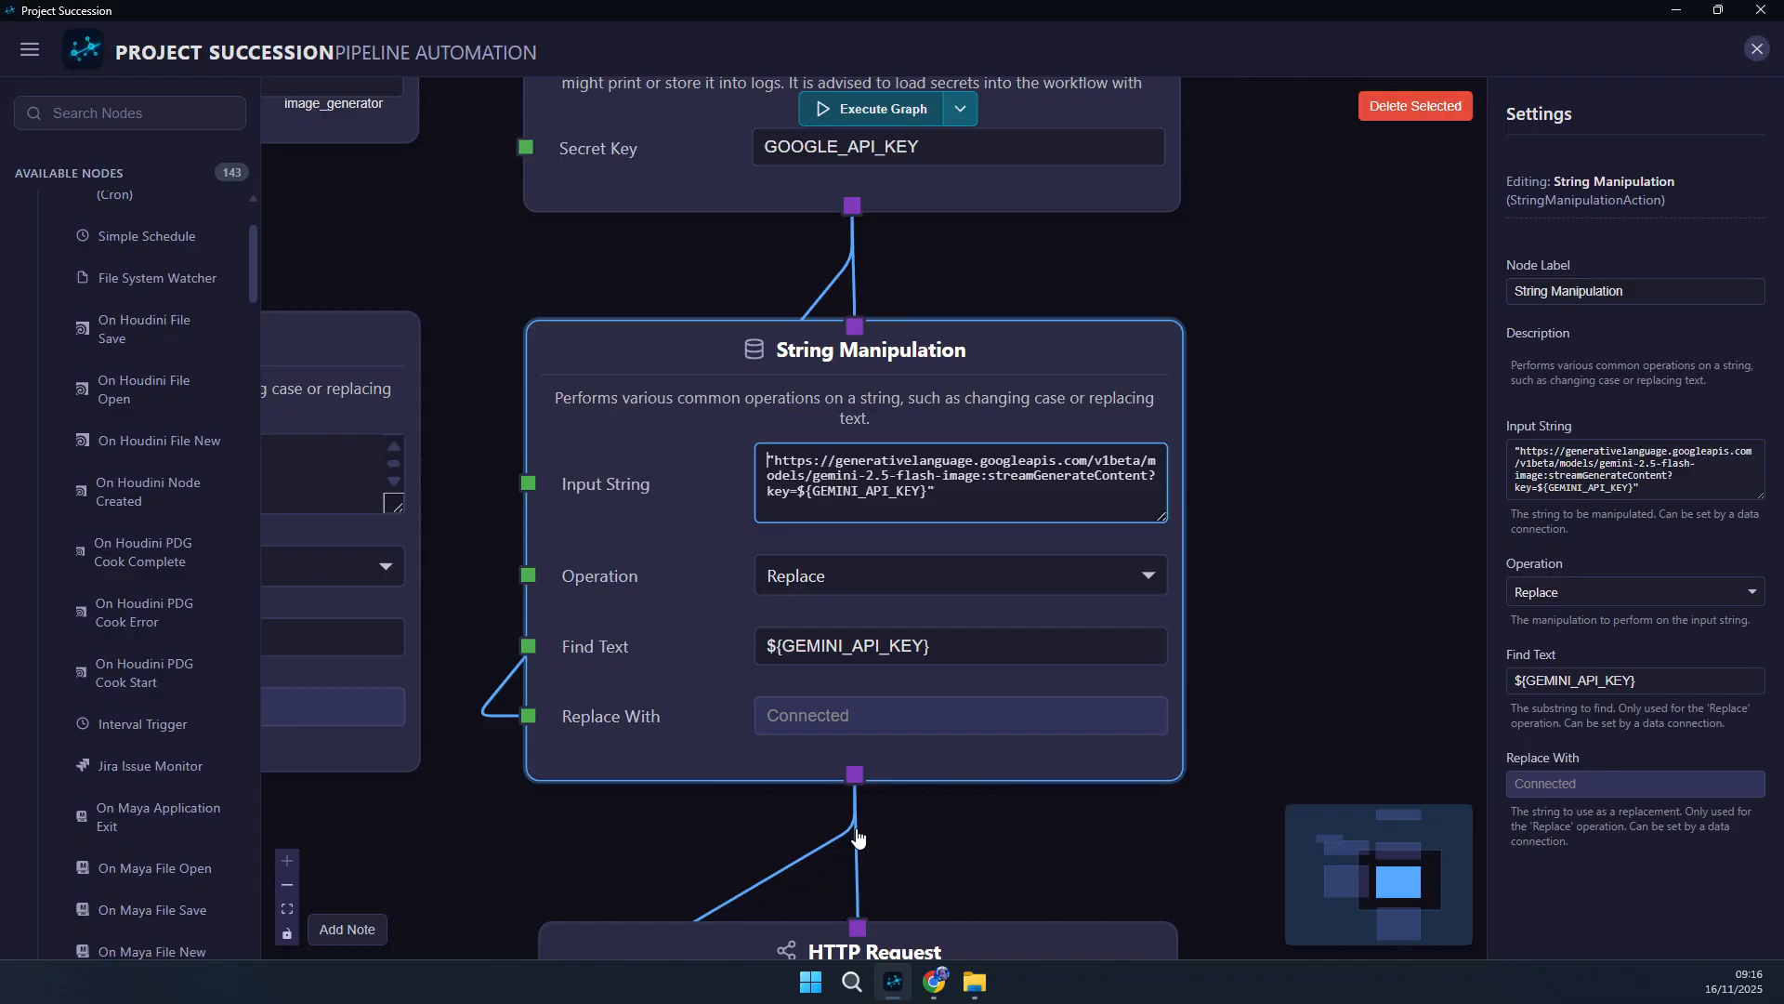
scroll(986, 667, down, 2)
drag(1108, 756, 1040, 507)
drag(1332, 546, 1311, 808)
scroll(849, 598, up, 2)
click(697, 489)
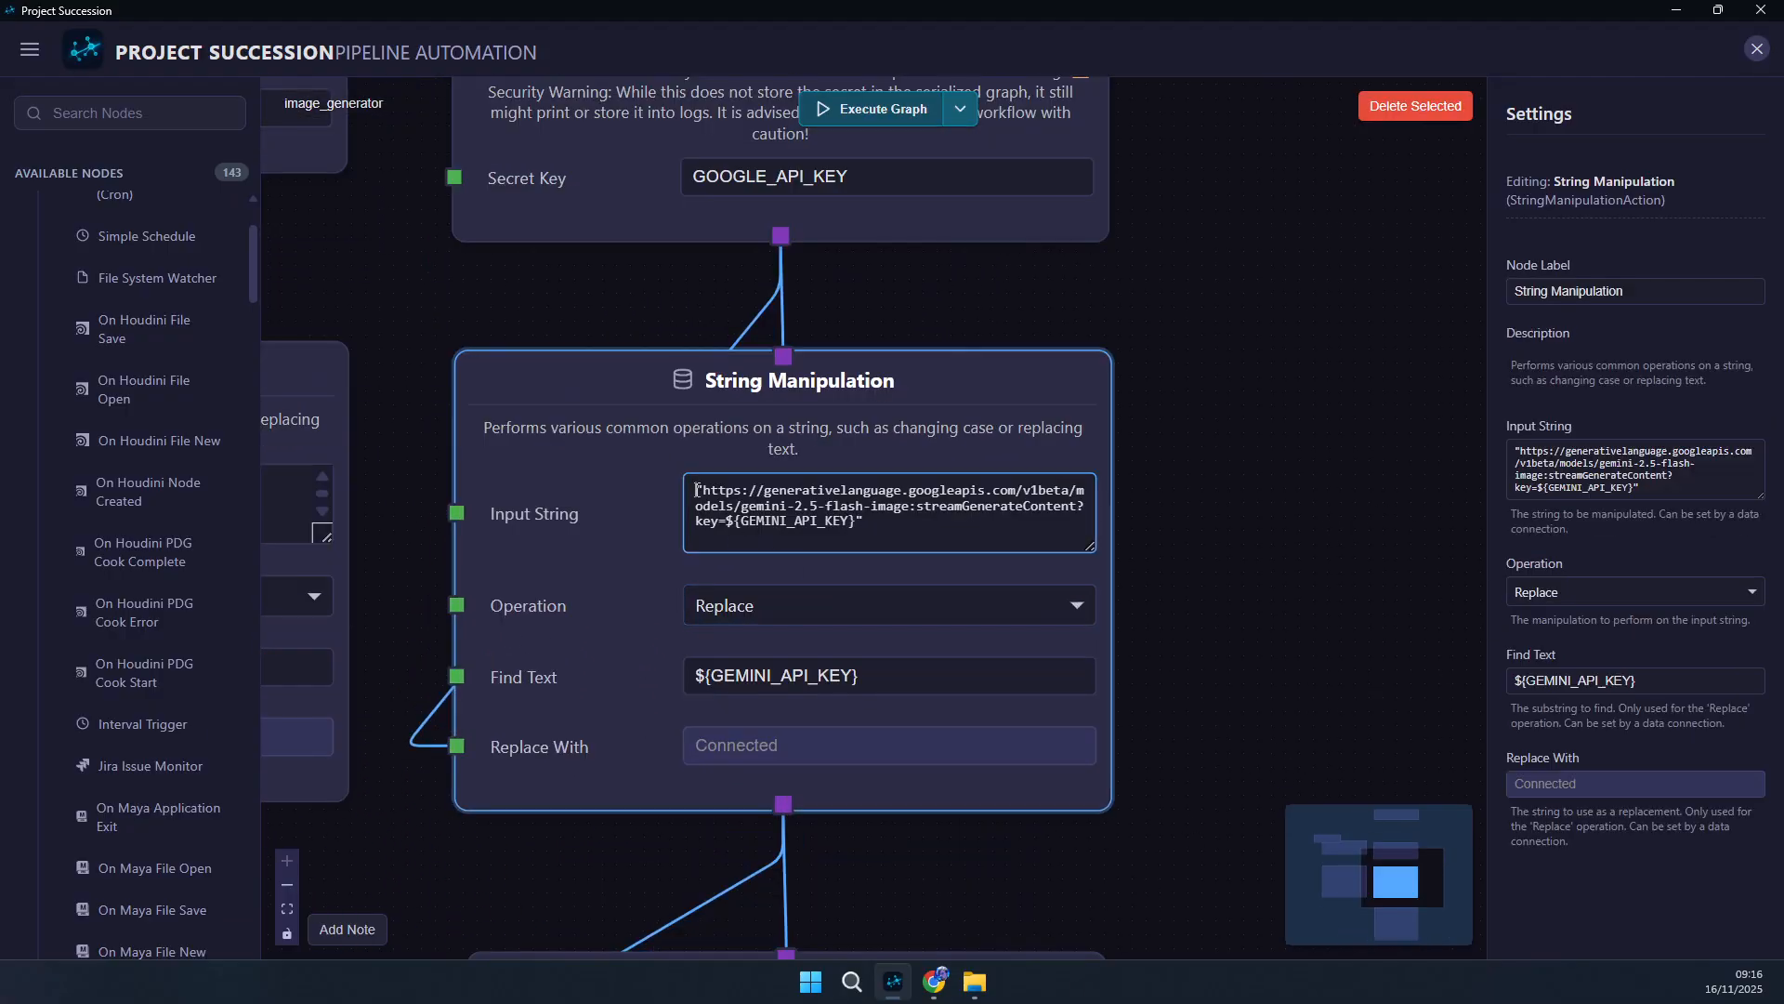
key(BackSpace)
click(1370, 510)
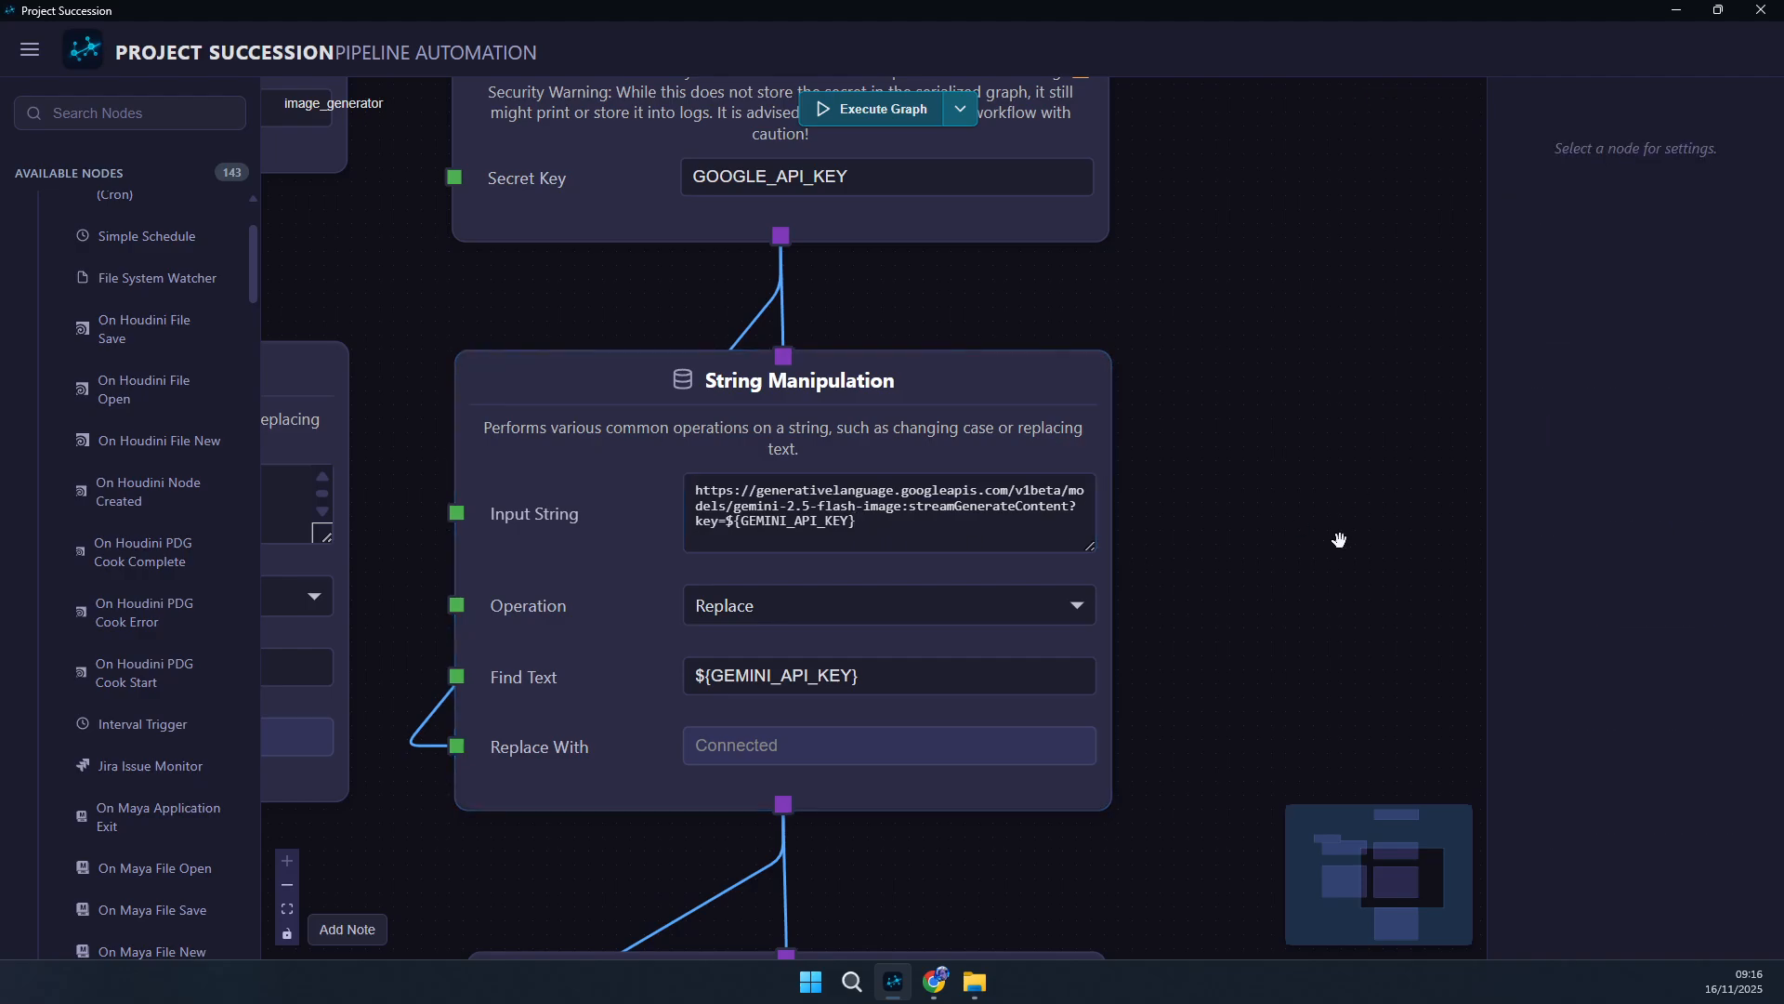
- Execute the graph again with the unquoted request URL
scroll(1274, 605, down, 3)
drag(1274, 605, 946, 558)
scroll(945, 557, down, 2)
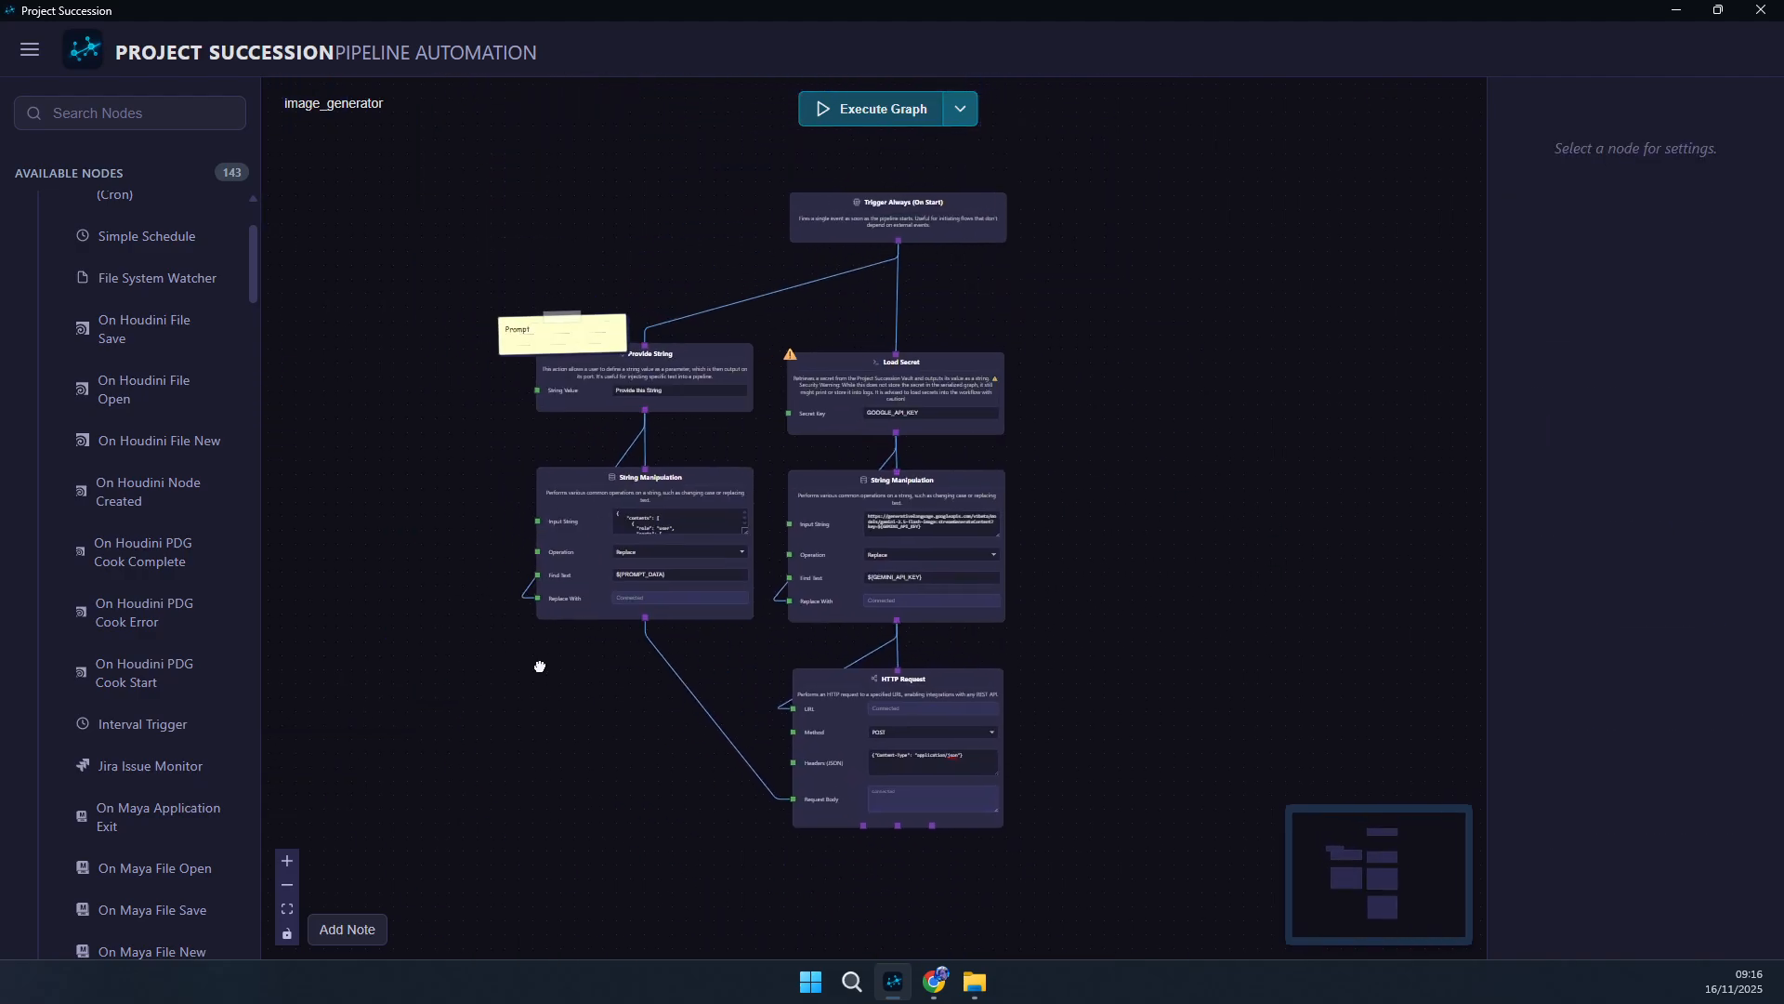
click(860, 126)
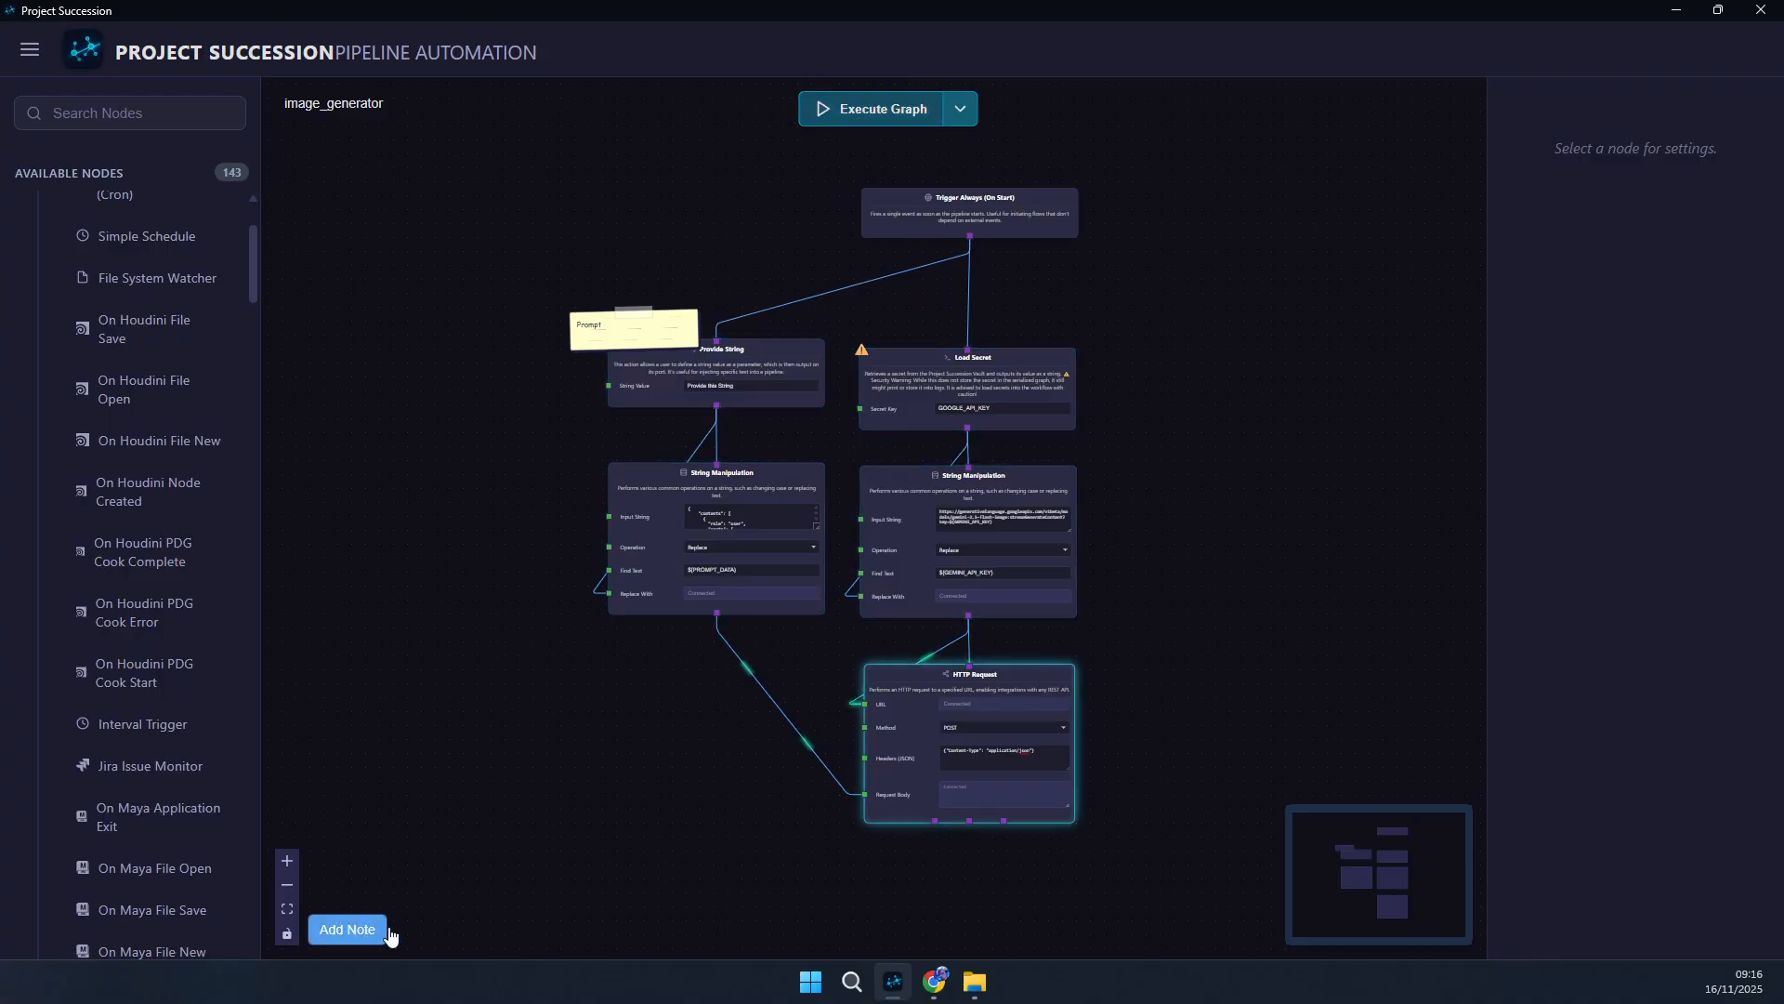
- Nudge the HTTP Request node up slightly and add a Log Event (with Passthrough) node directly beneath it
scroll(817, 892, up, 4)
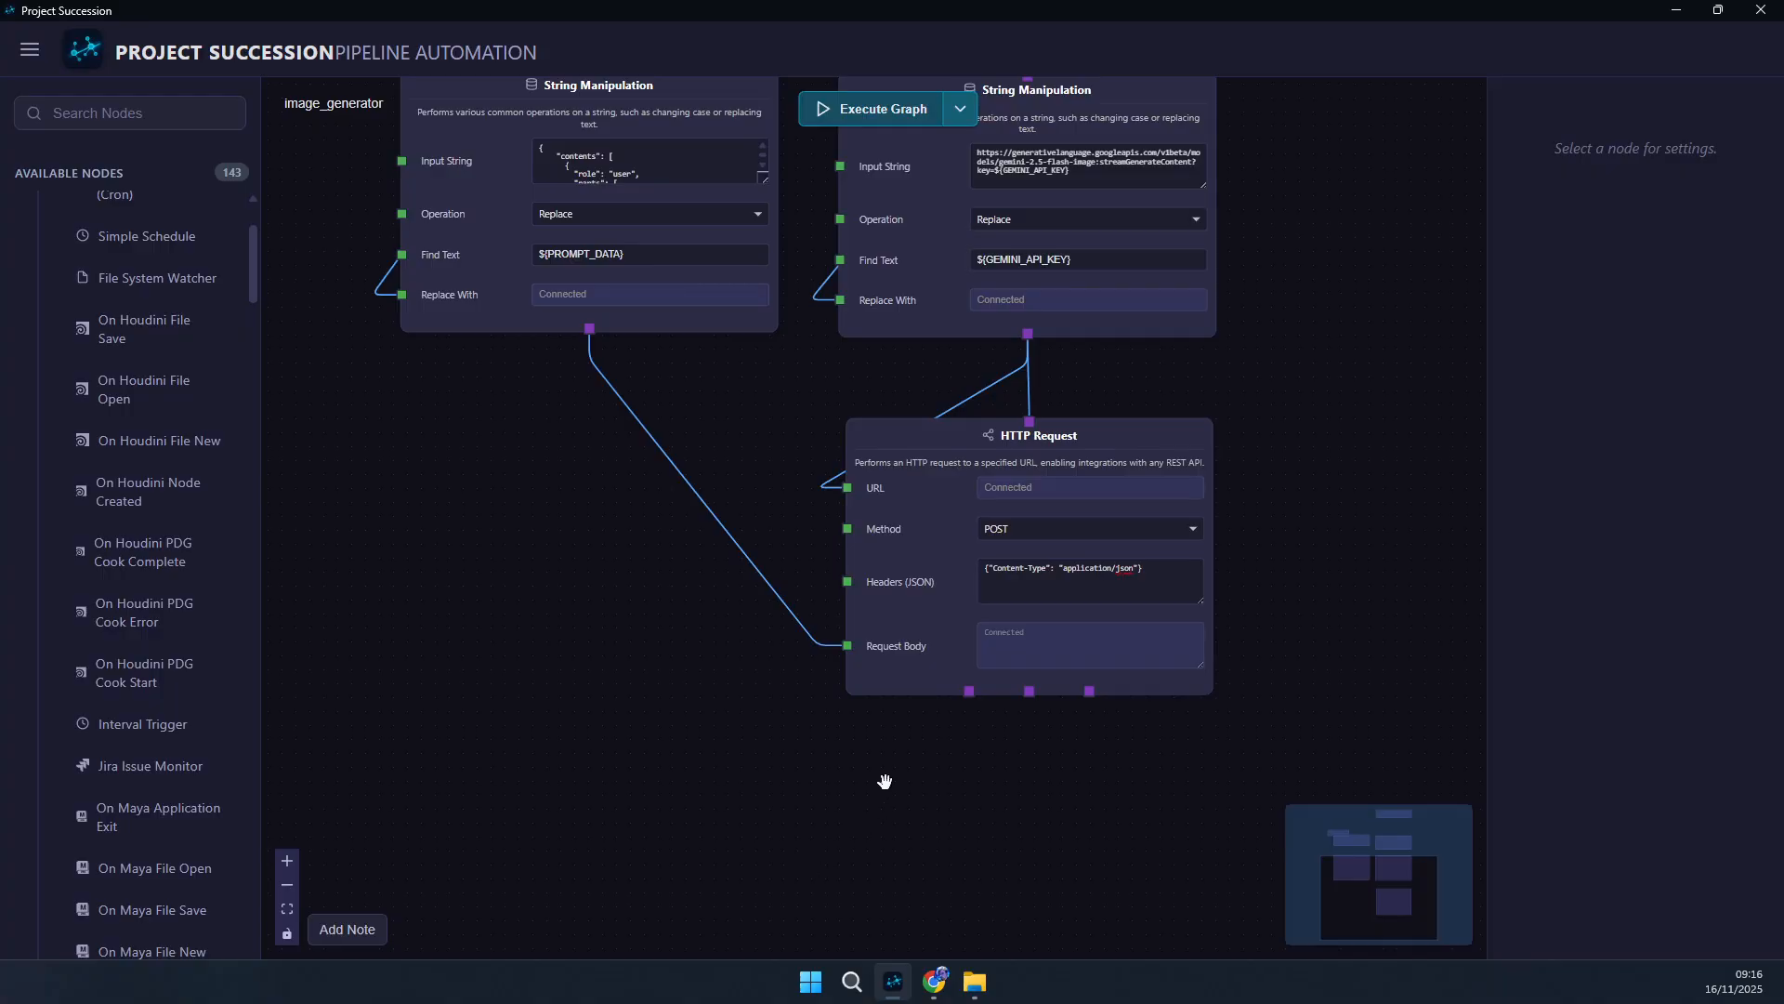
drag(908, 435, 906, 412)
drag(688, 881, 506, 753)
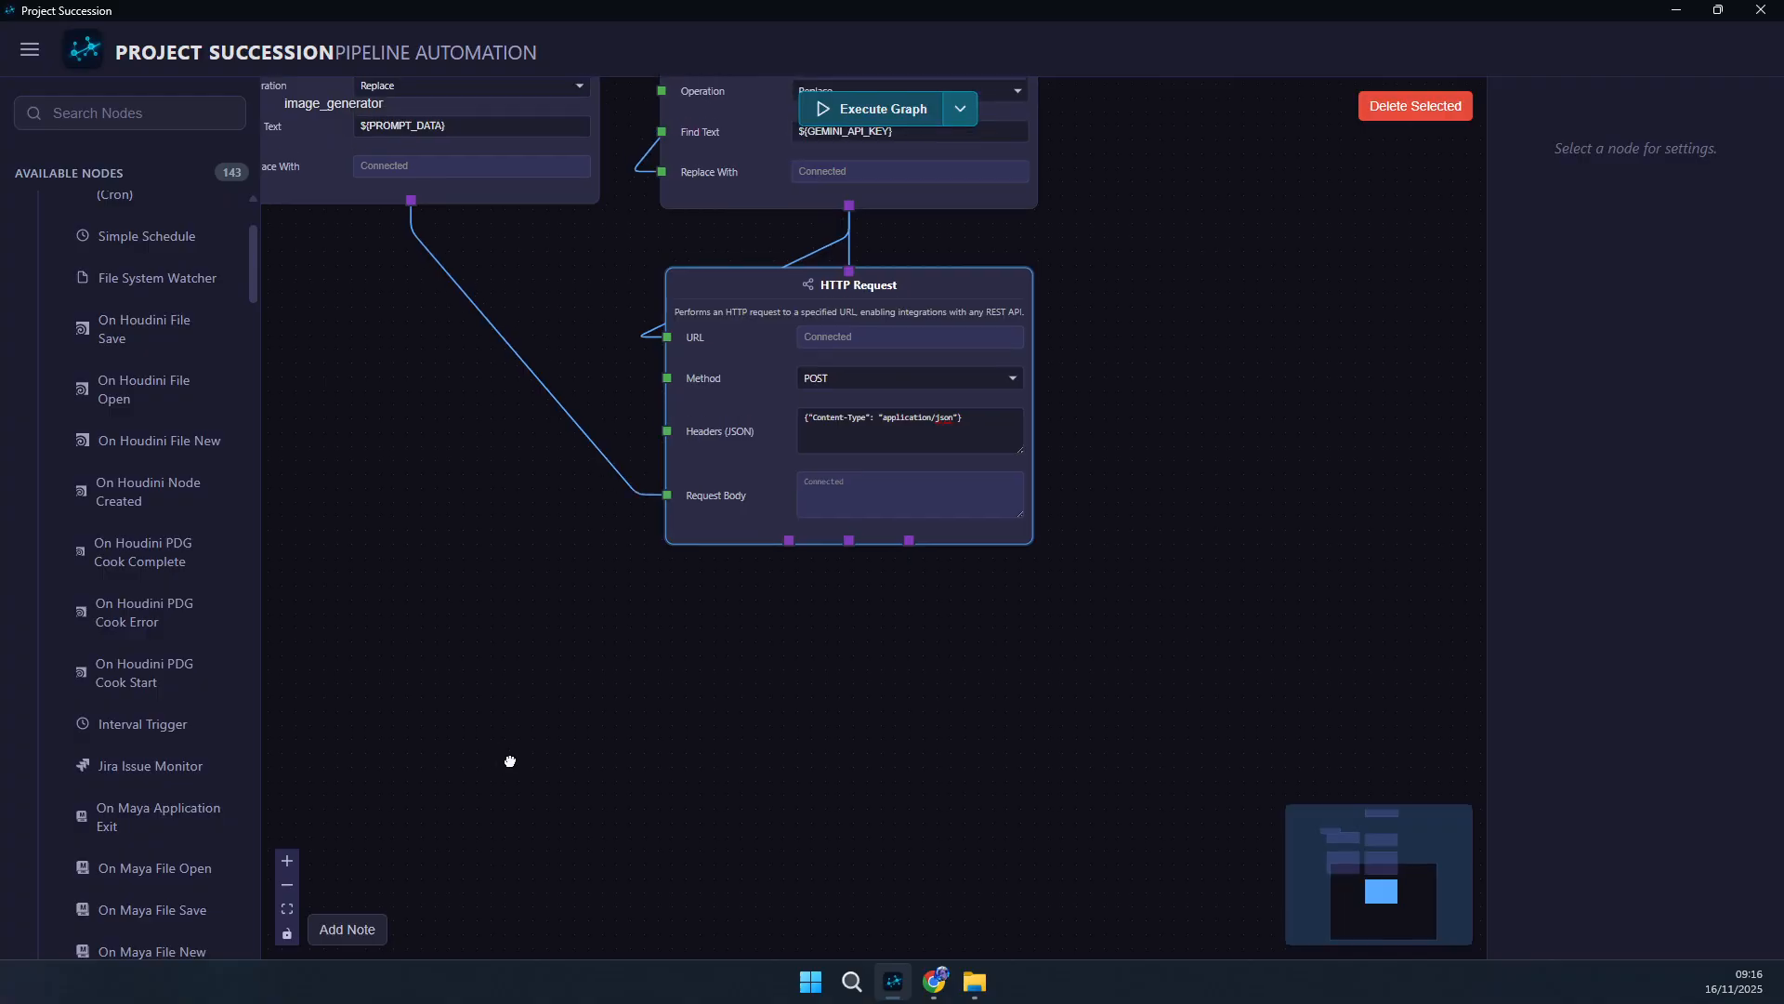
click(797, 814)
double_click(798, 815)
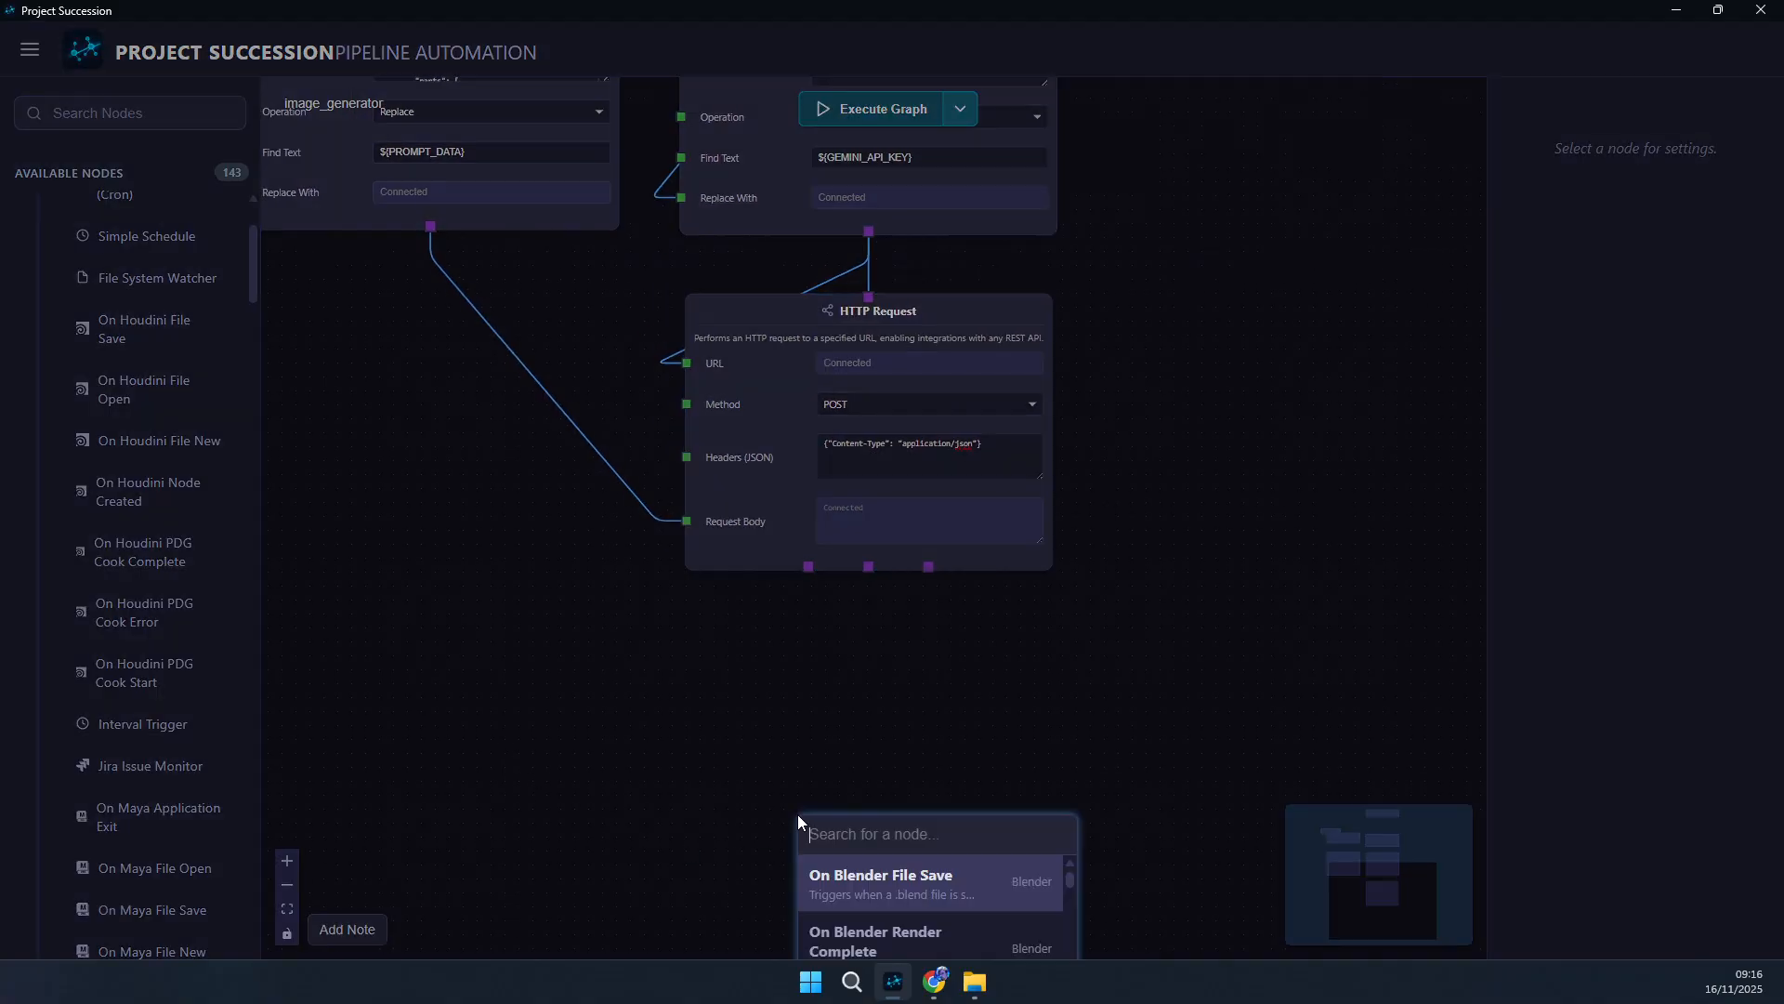
text(log)
key(Return)
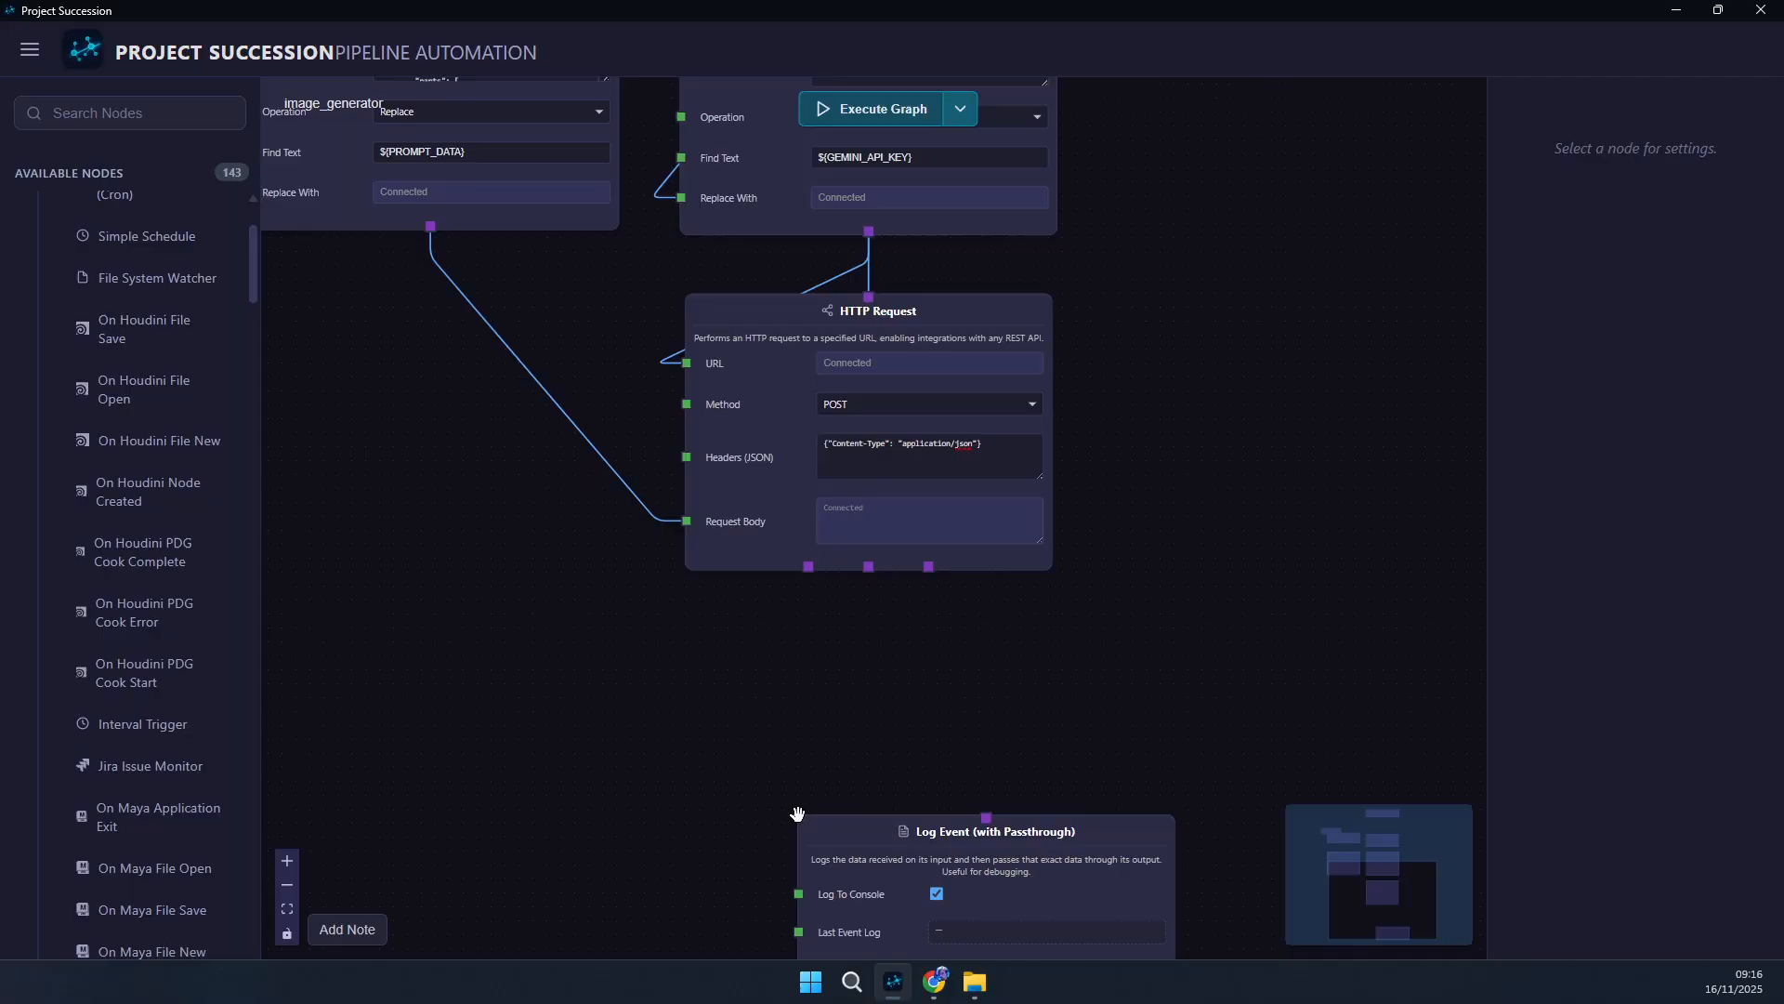
drag(963, 834, 848, 654)
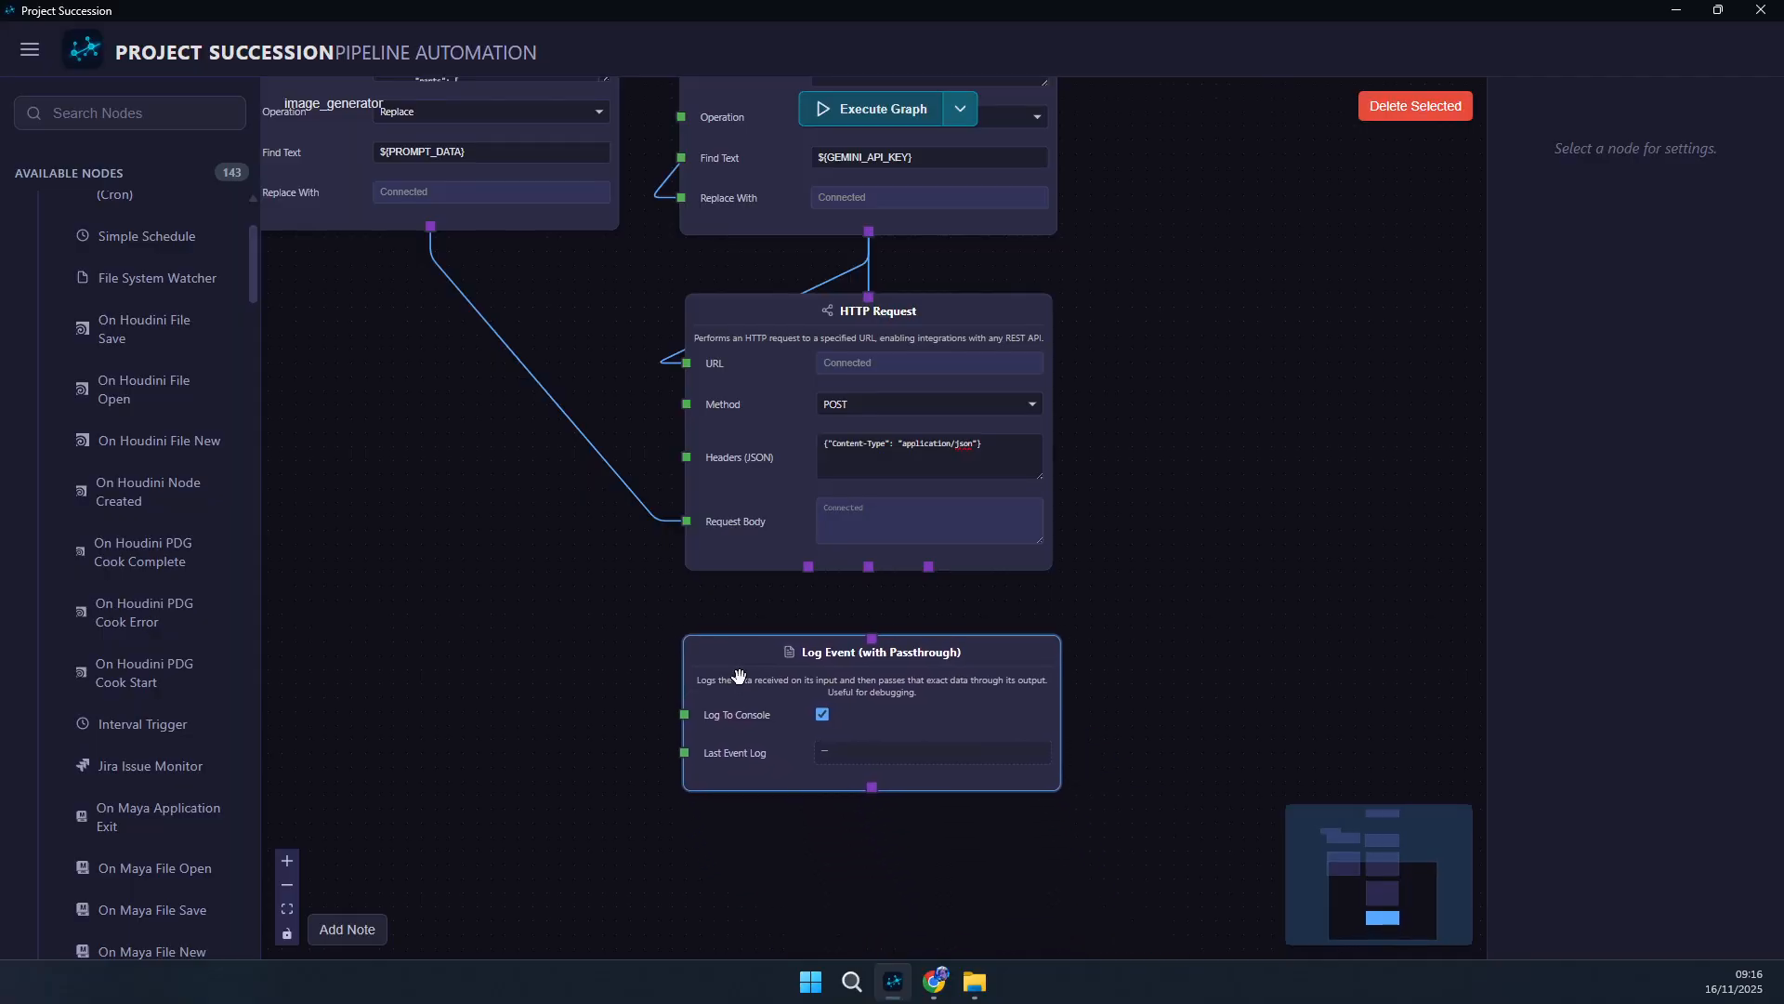
- Connect HTTP Request's response body output to the Log Event node's input, and execute the graph to log the response
drag(809, 566, 872, 639)
drag(507, 677, 539, 679)
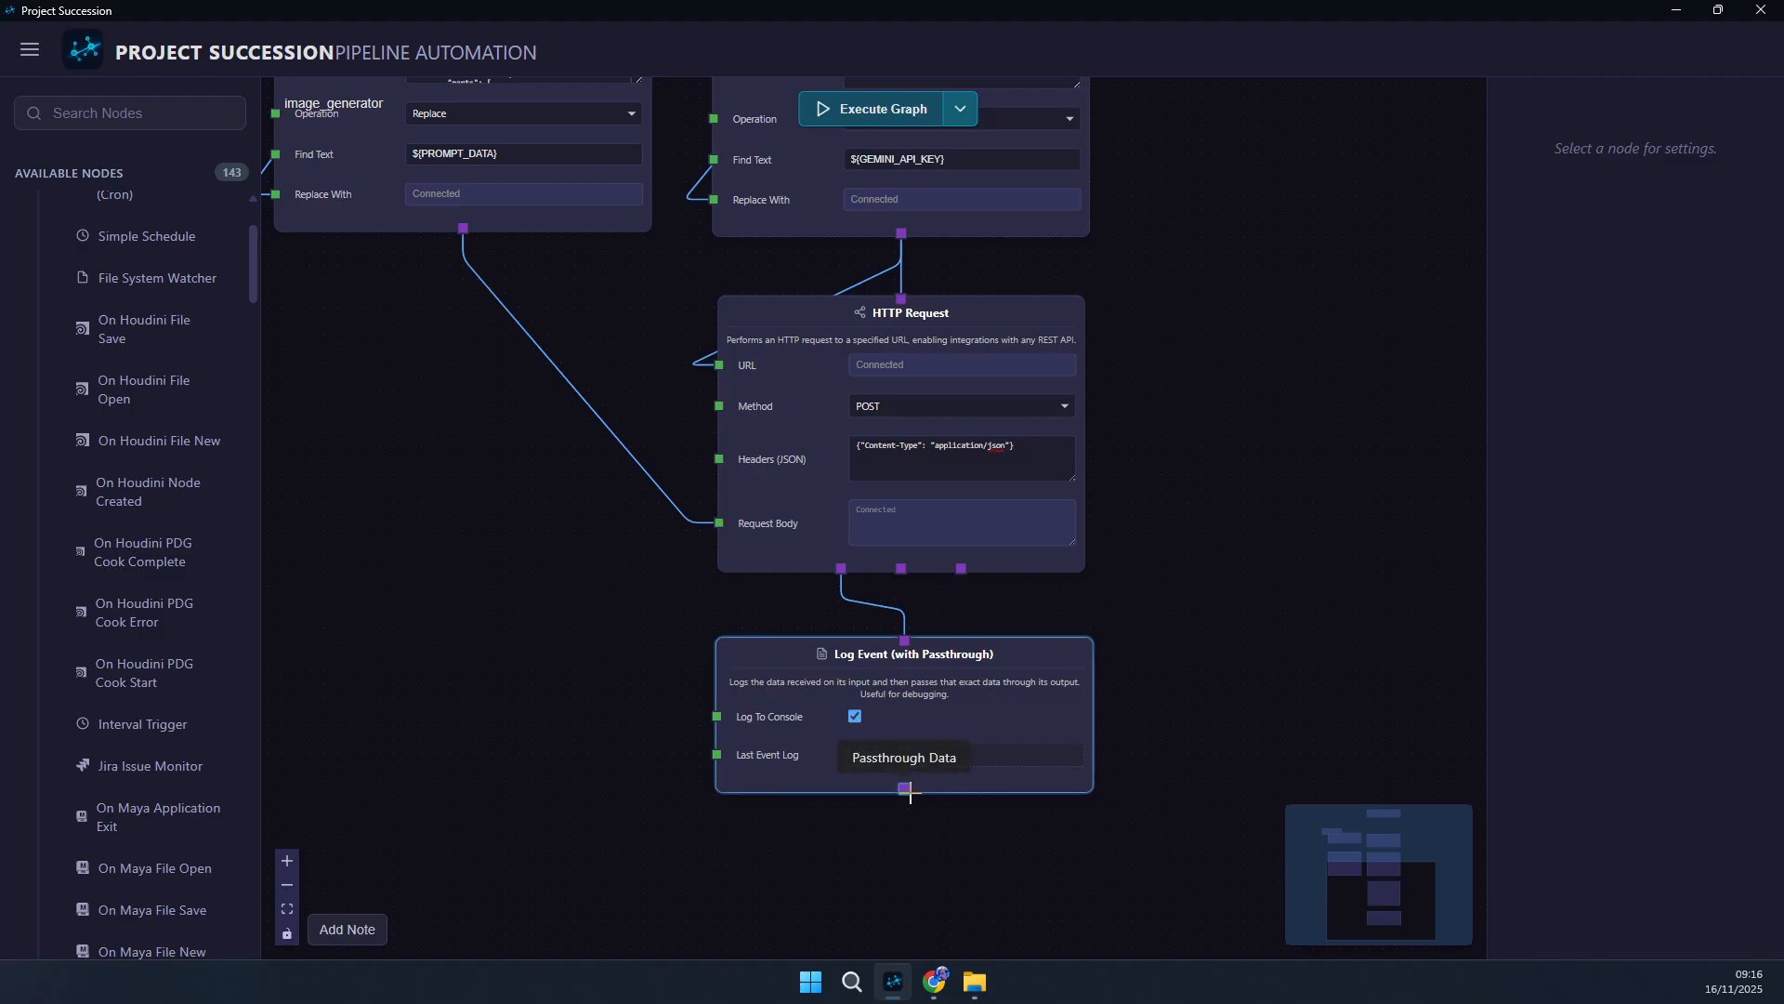
scroll(910, 790, down, 6)
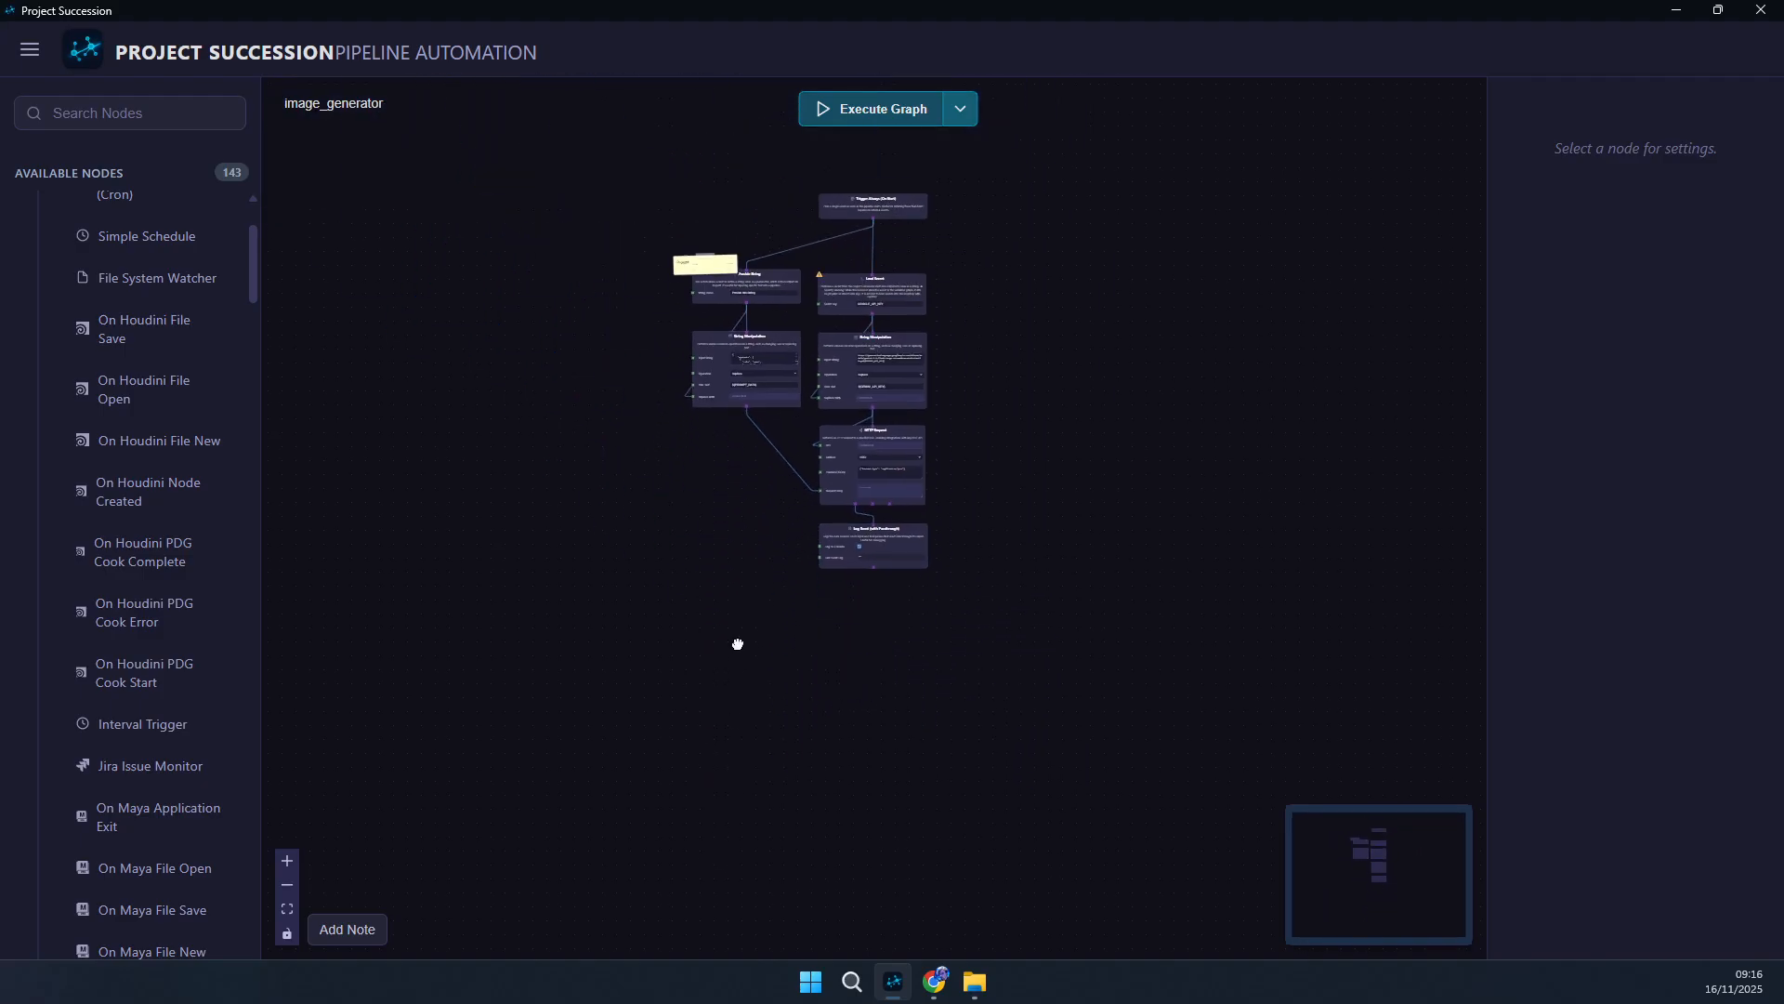
scroll(735, 683, up, 8)
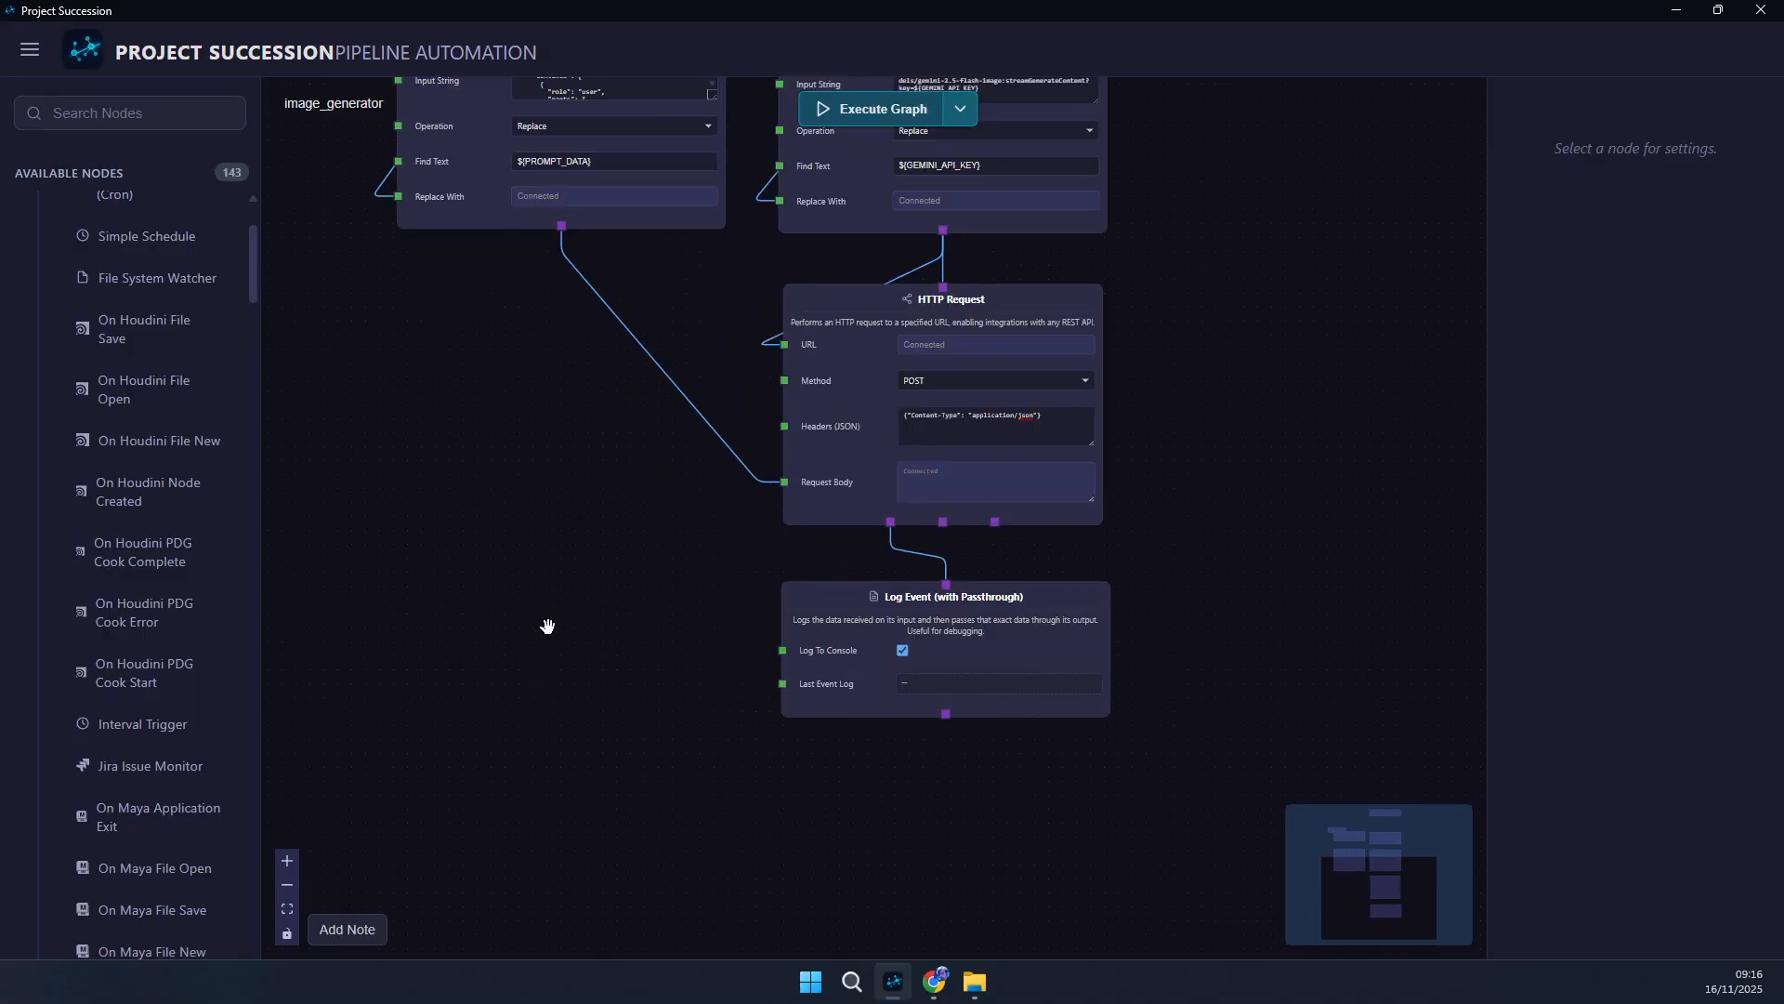
click(865, 119)
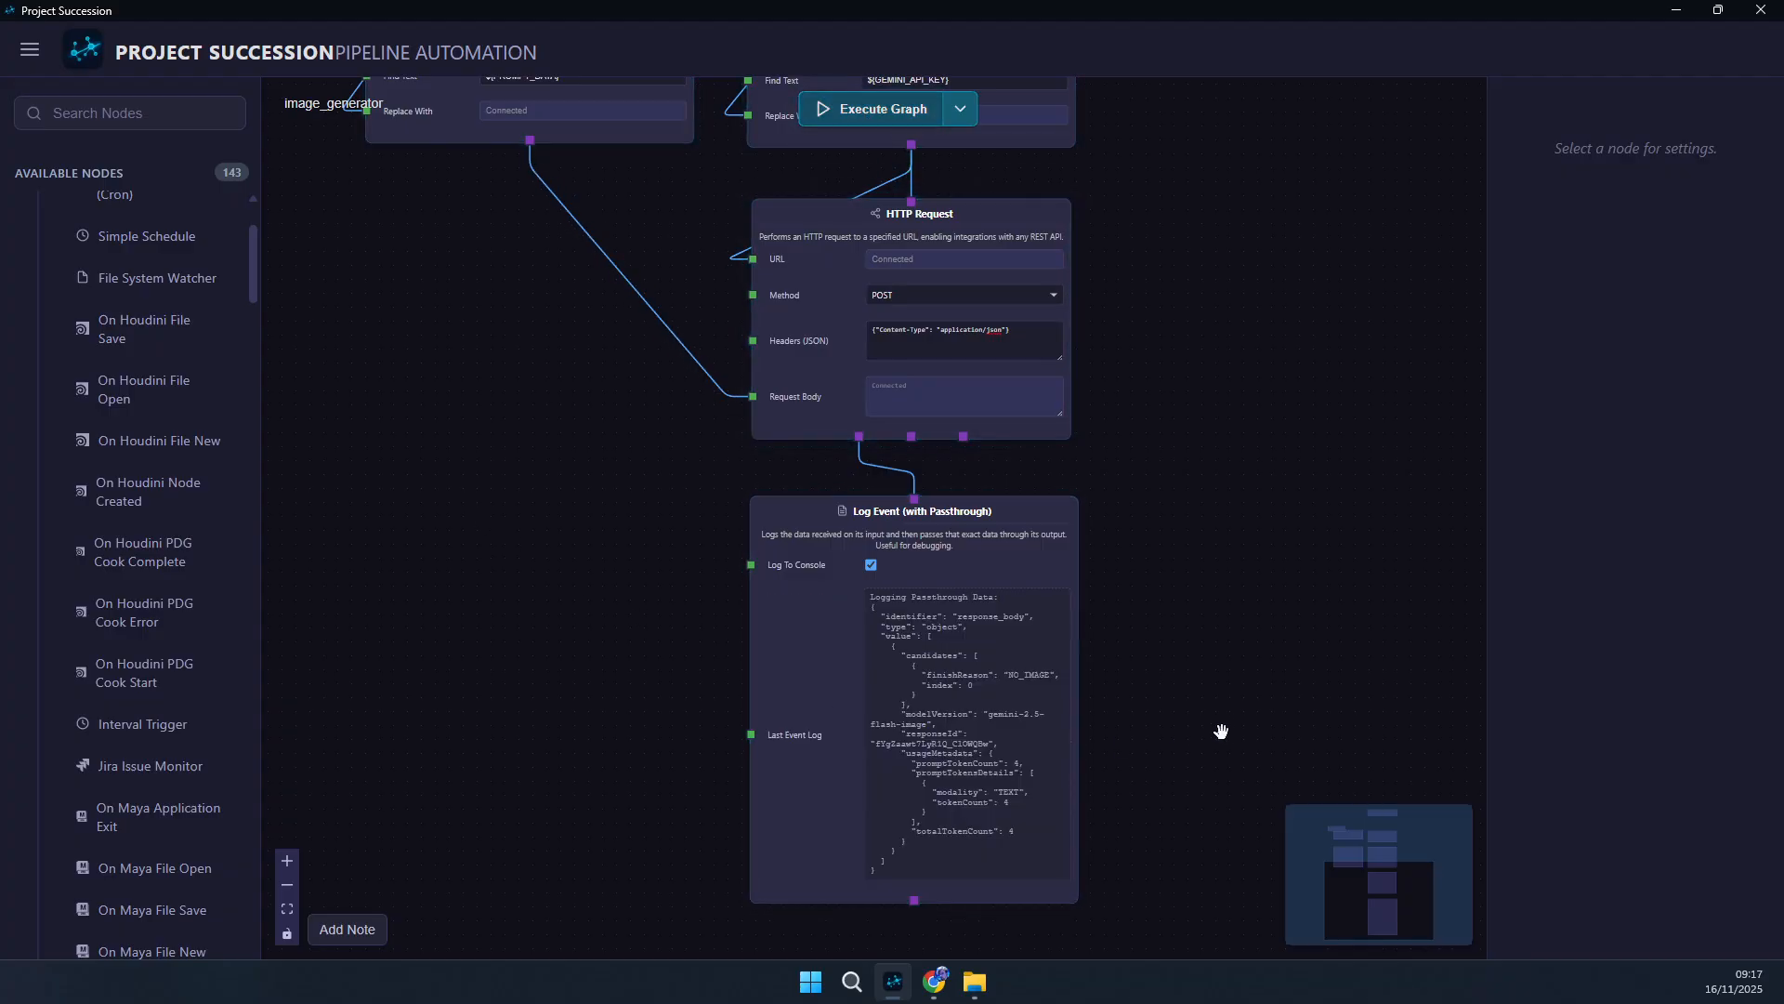
scroll(1209, 732, up, 5)
drag(1074, 738, 1204, 645)
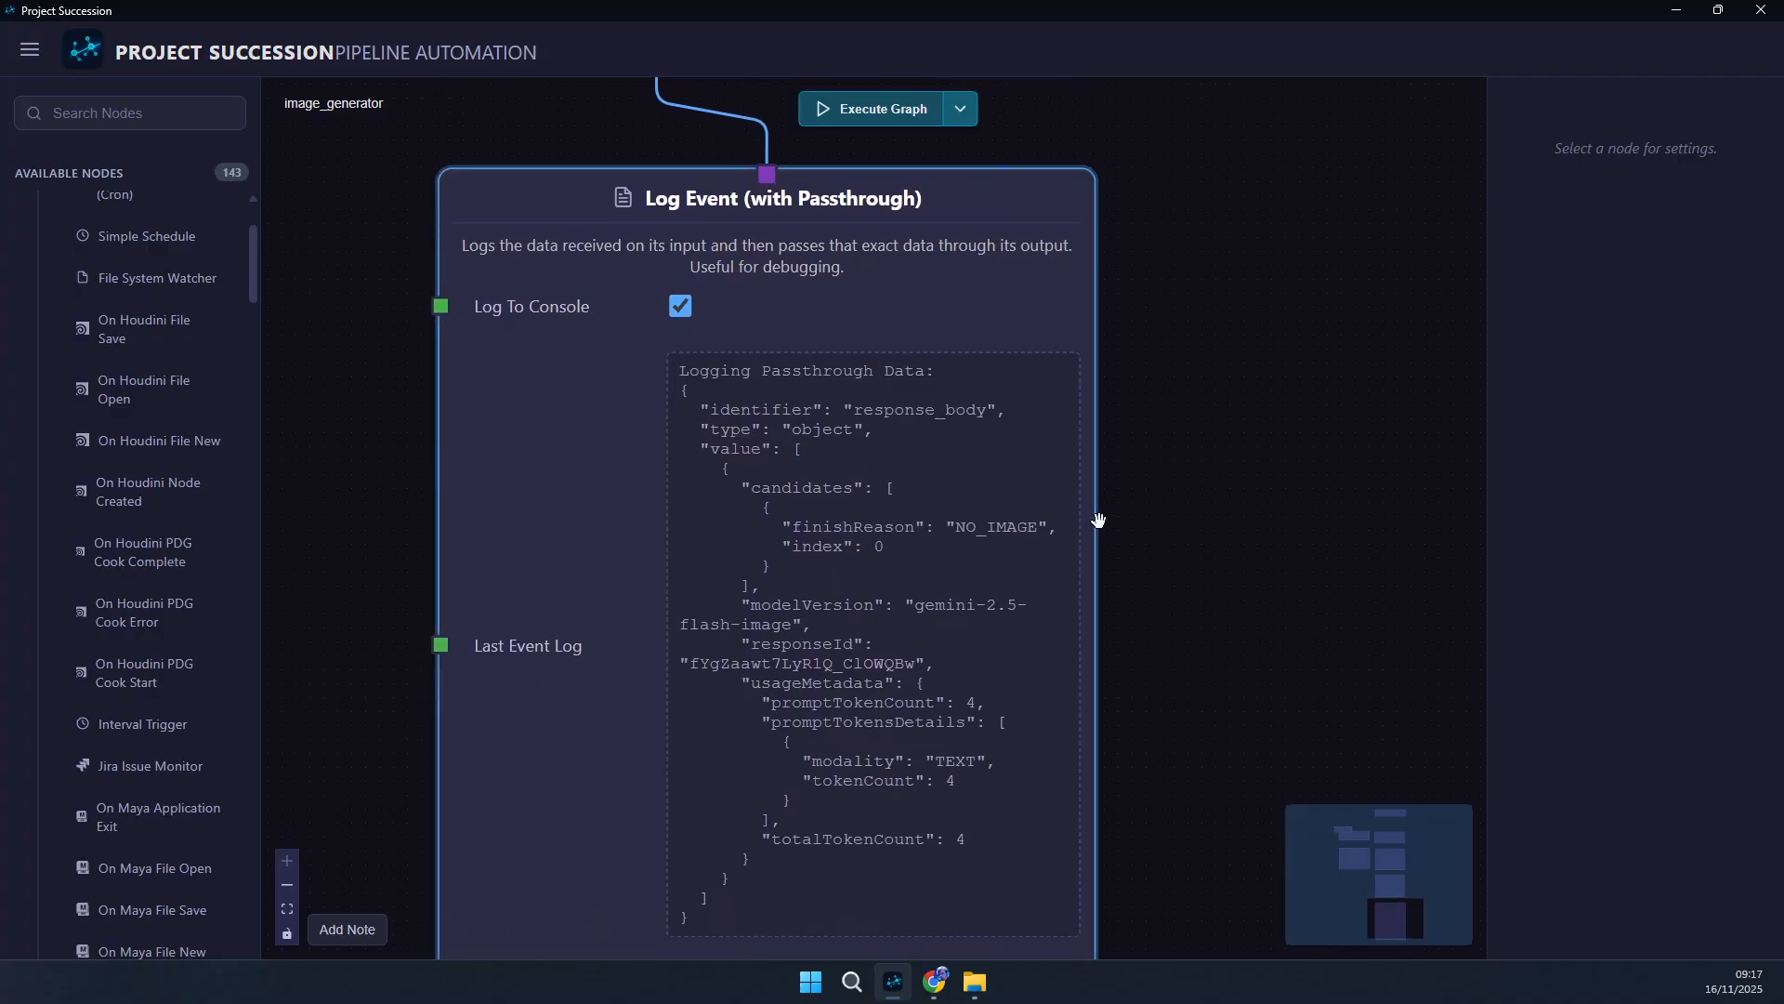
- Set the Provide String value to "spritesheet of medieval fantasy rpg icons. no icon background, vibrant colors, black background"
scroll(1195, 415, down, 4)
drag(514, 354, 667, 785)
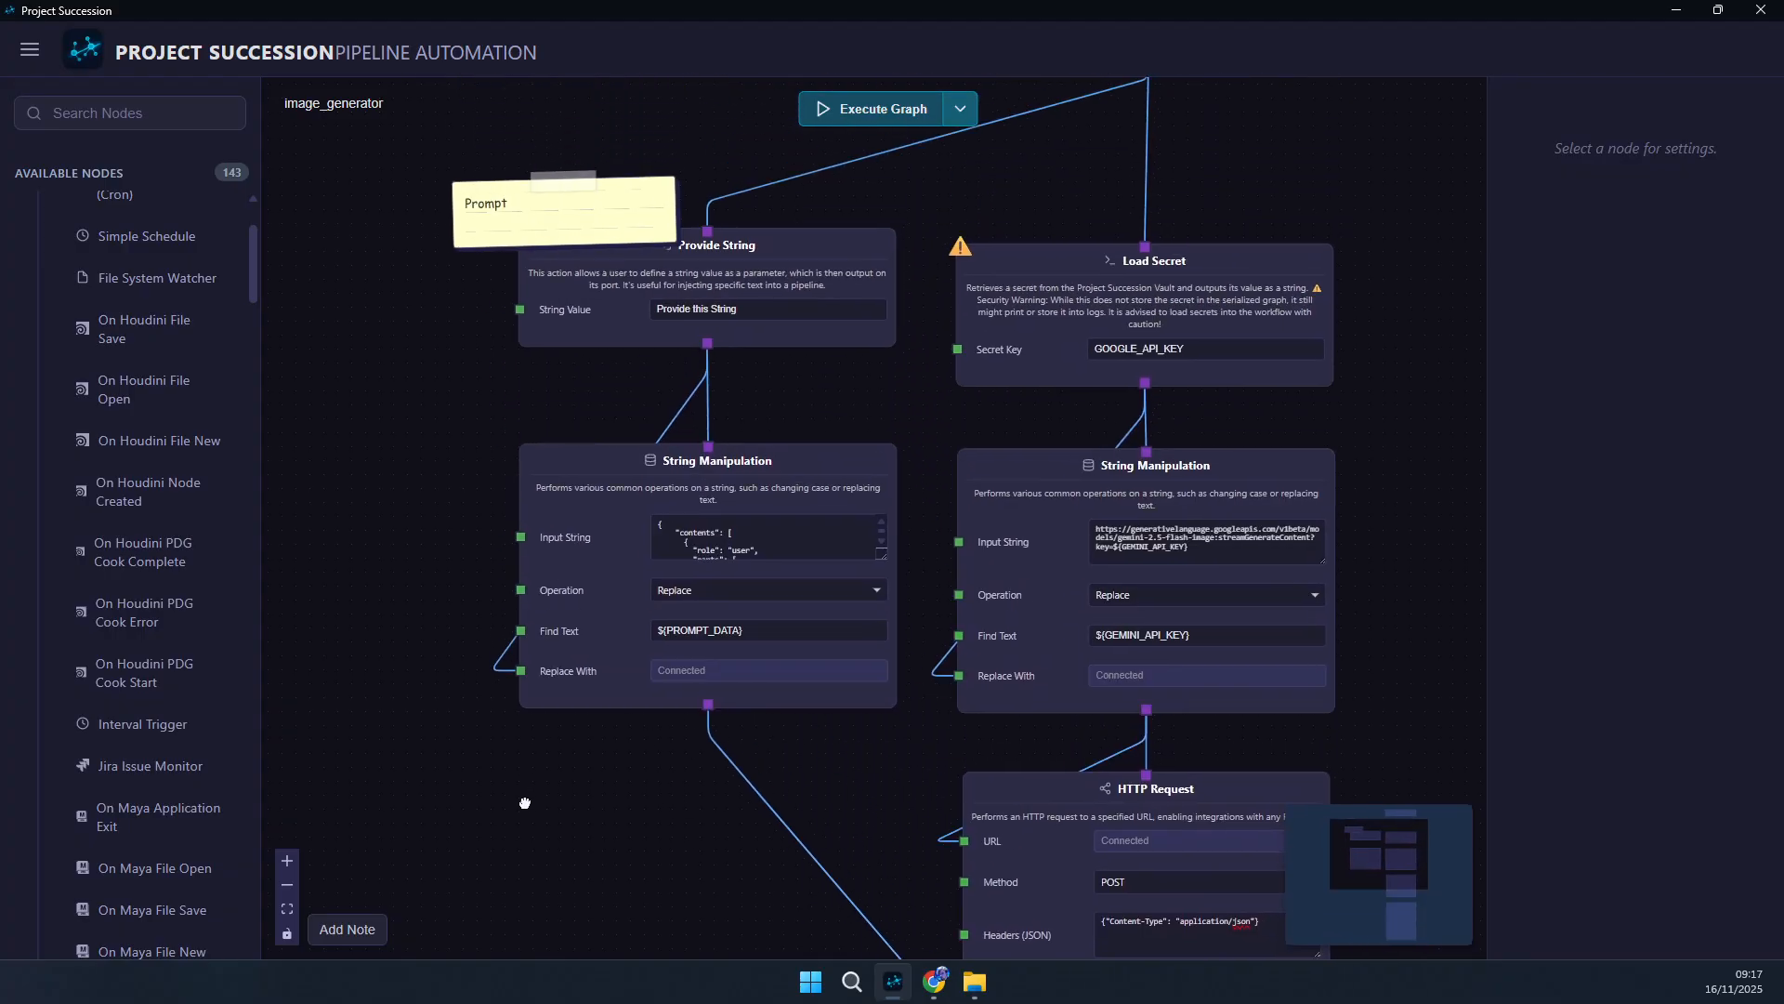
scroll(708, 459, up, 3)
triple_click(707, 459)
drag(467, 593, 502, 577)
triple_click(731, 441)
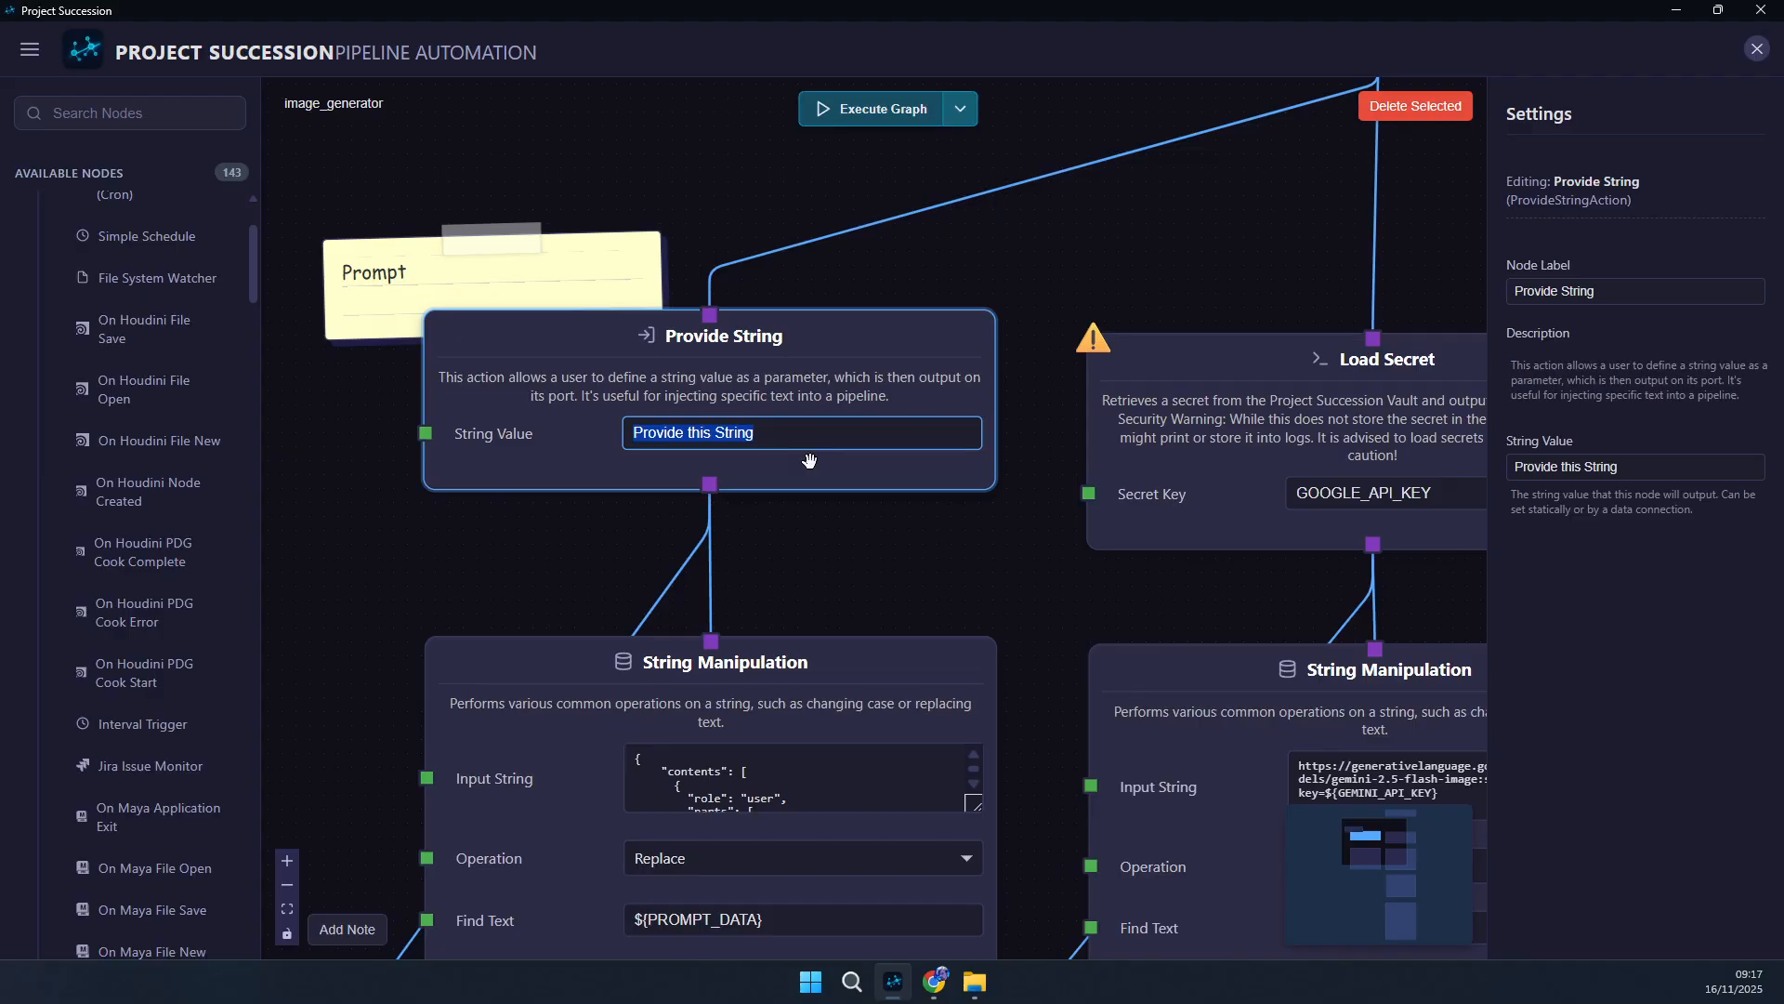
text(spritesh)
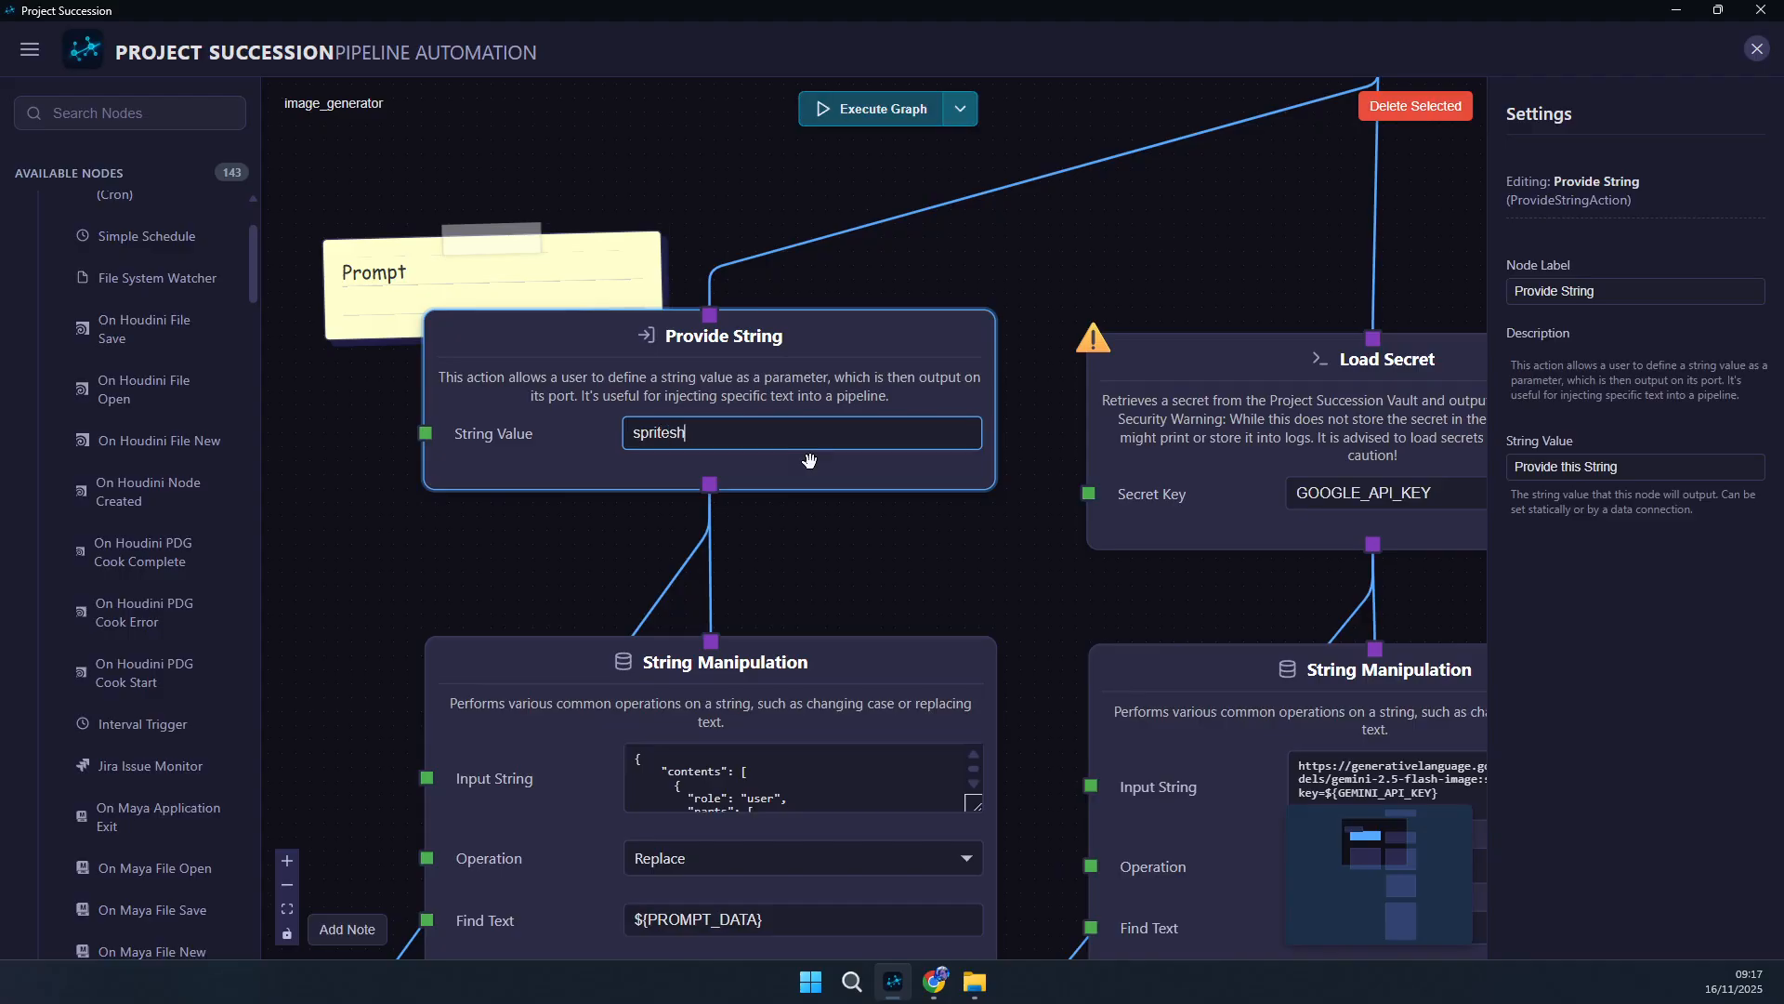
text(eet of a medieval fantasy rpg)
key(BackSpace)
key(BackSpace)
text(icons)
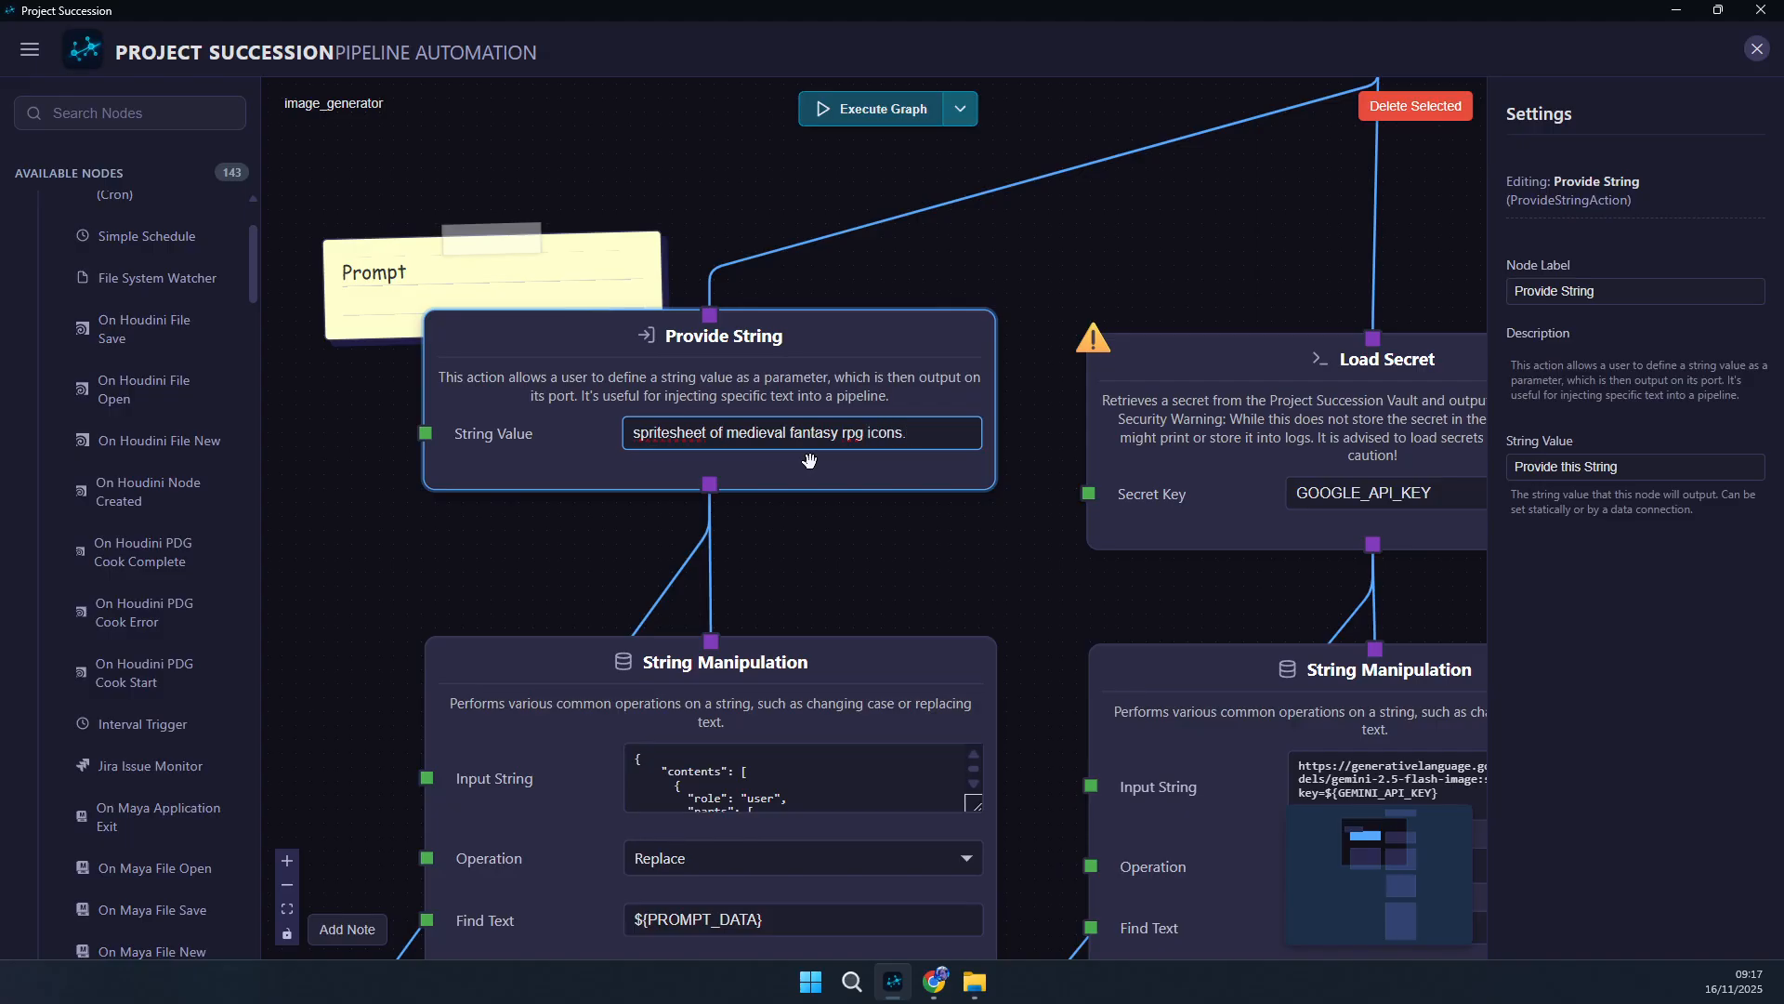
text(. no icon backgrou)
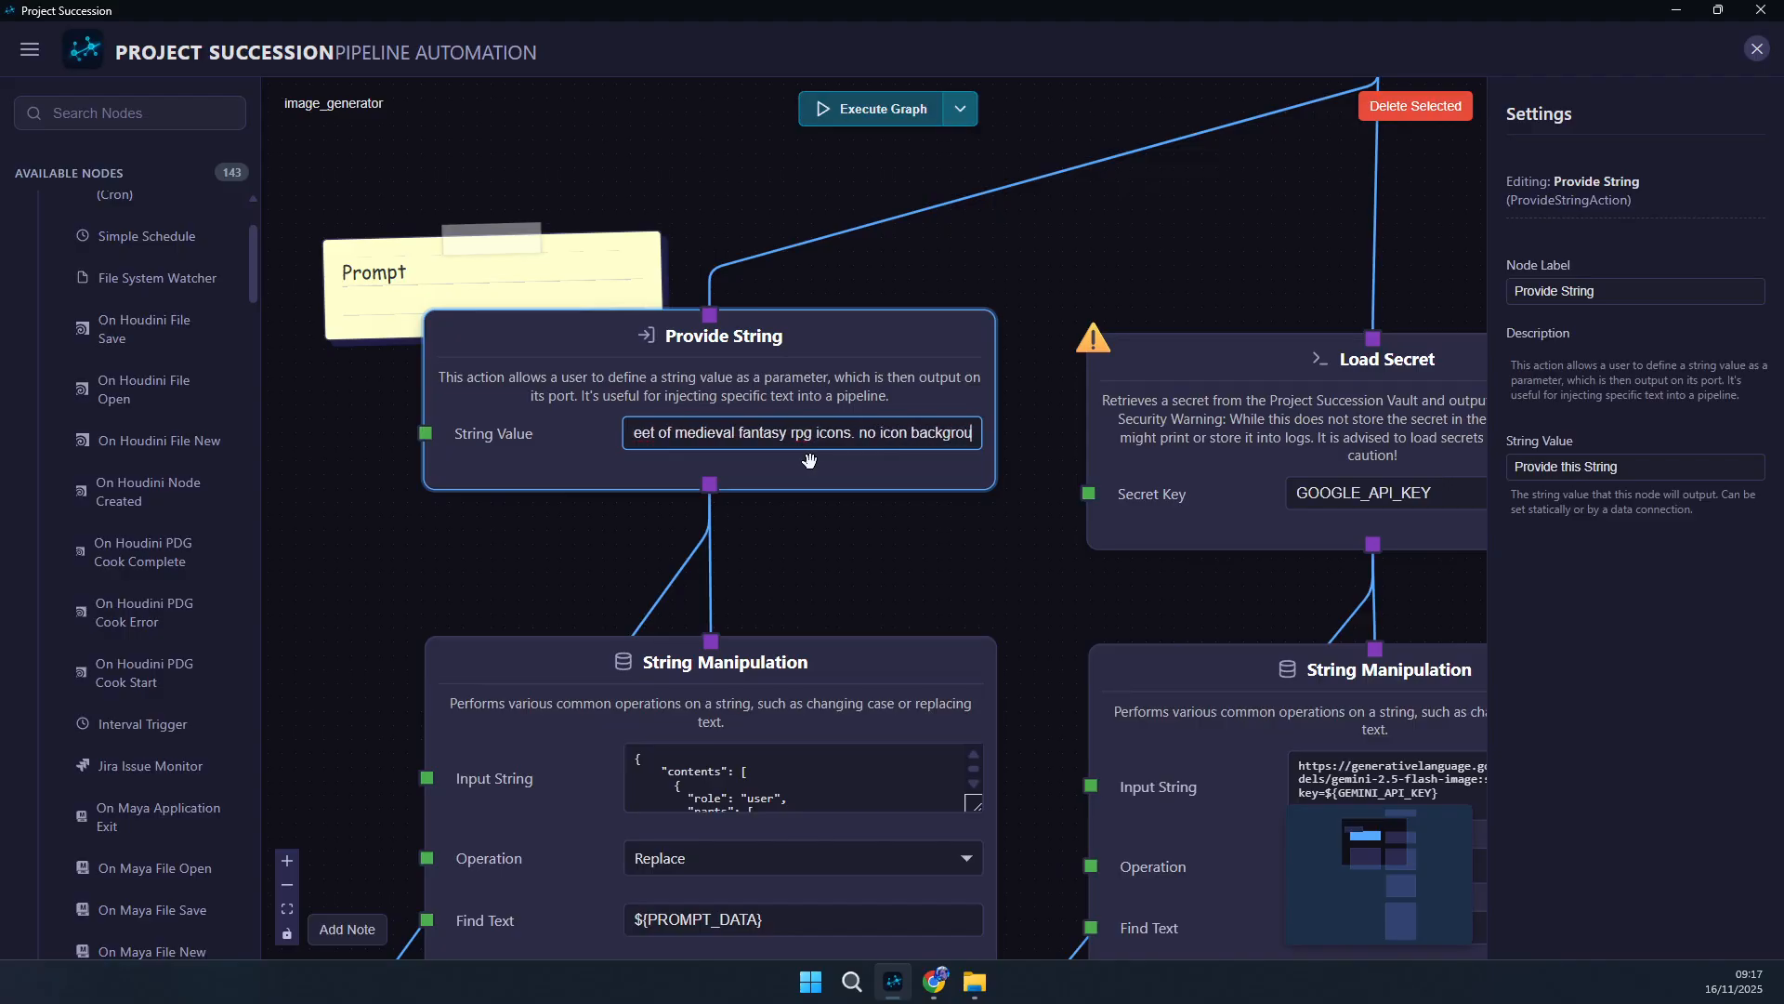
text(nd, bib)
key(BackSpace)
key(BackSpace)
key(BackSpace)
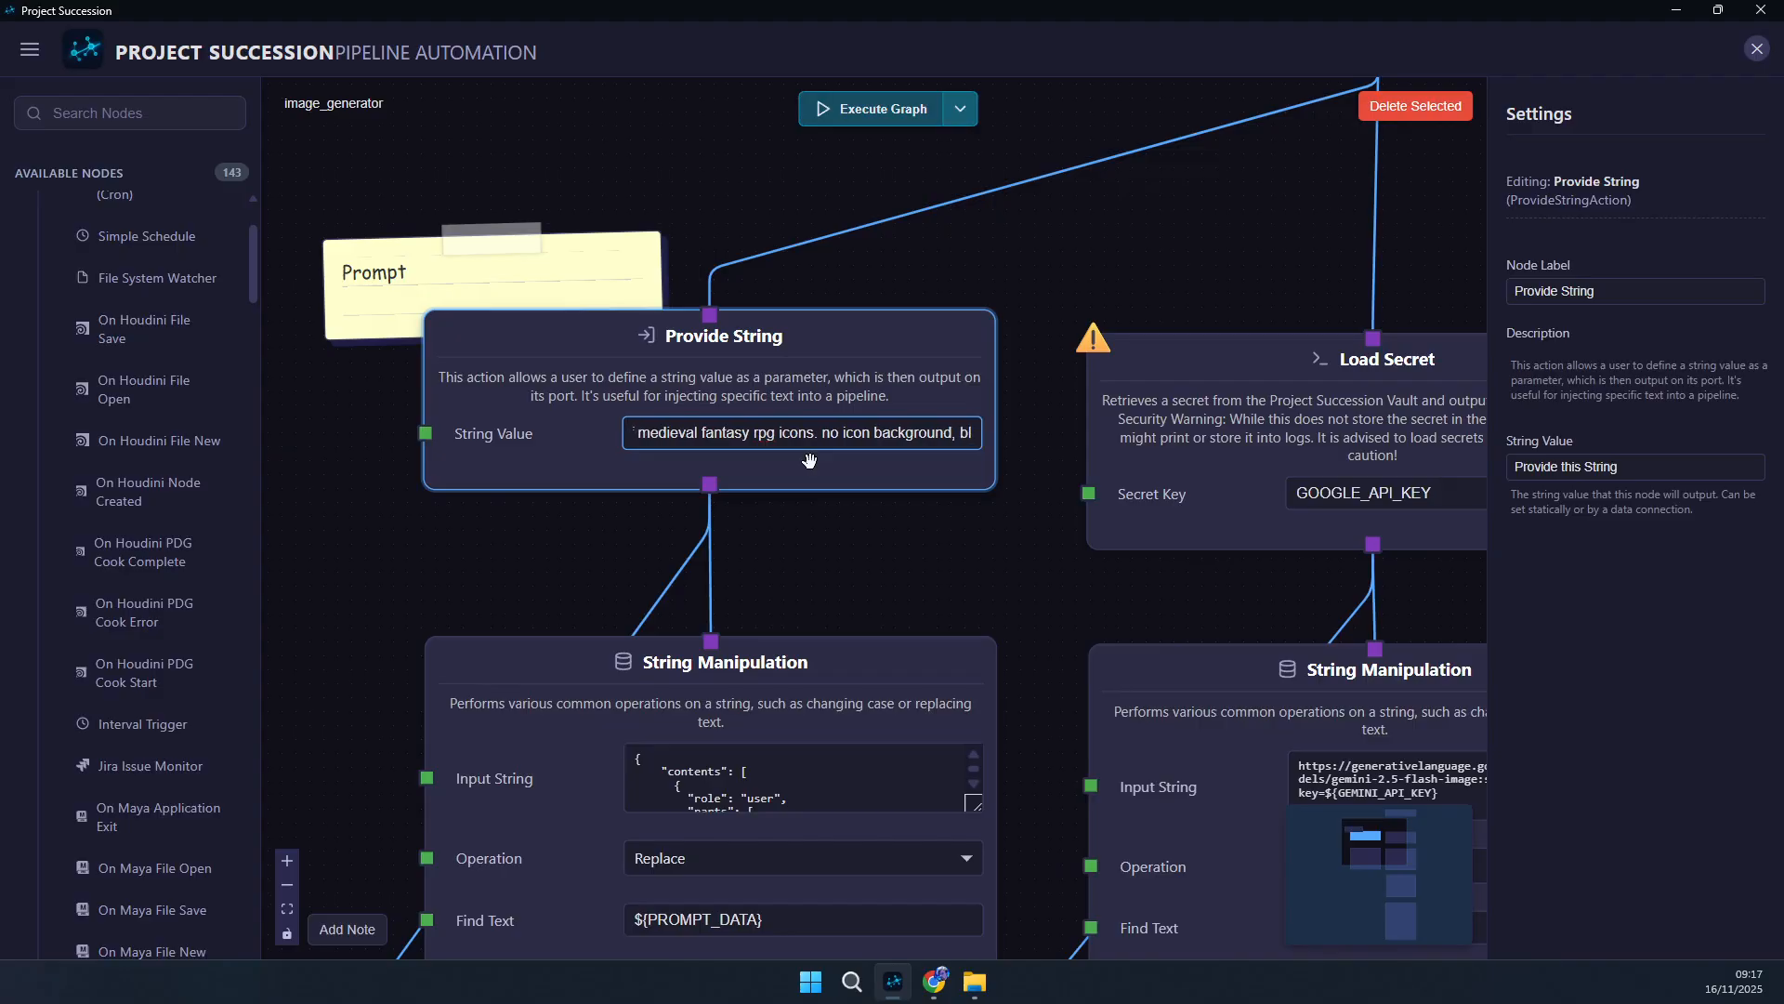
text(vibrant)
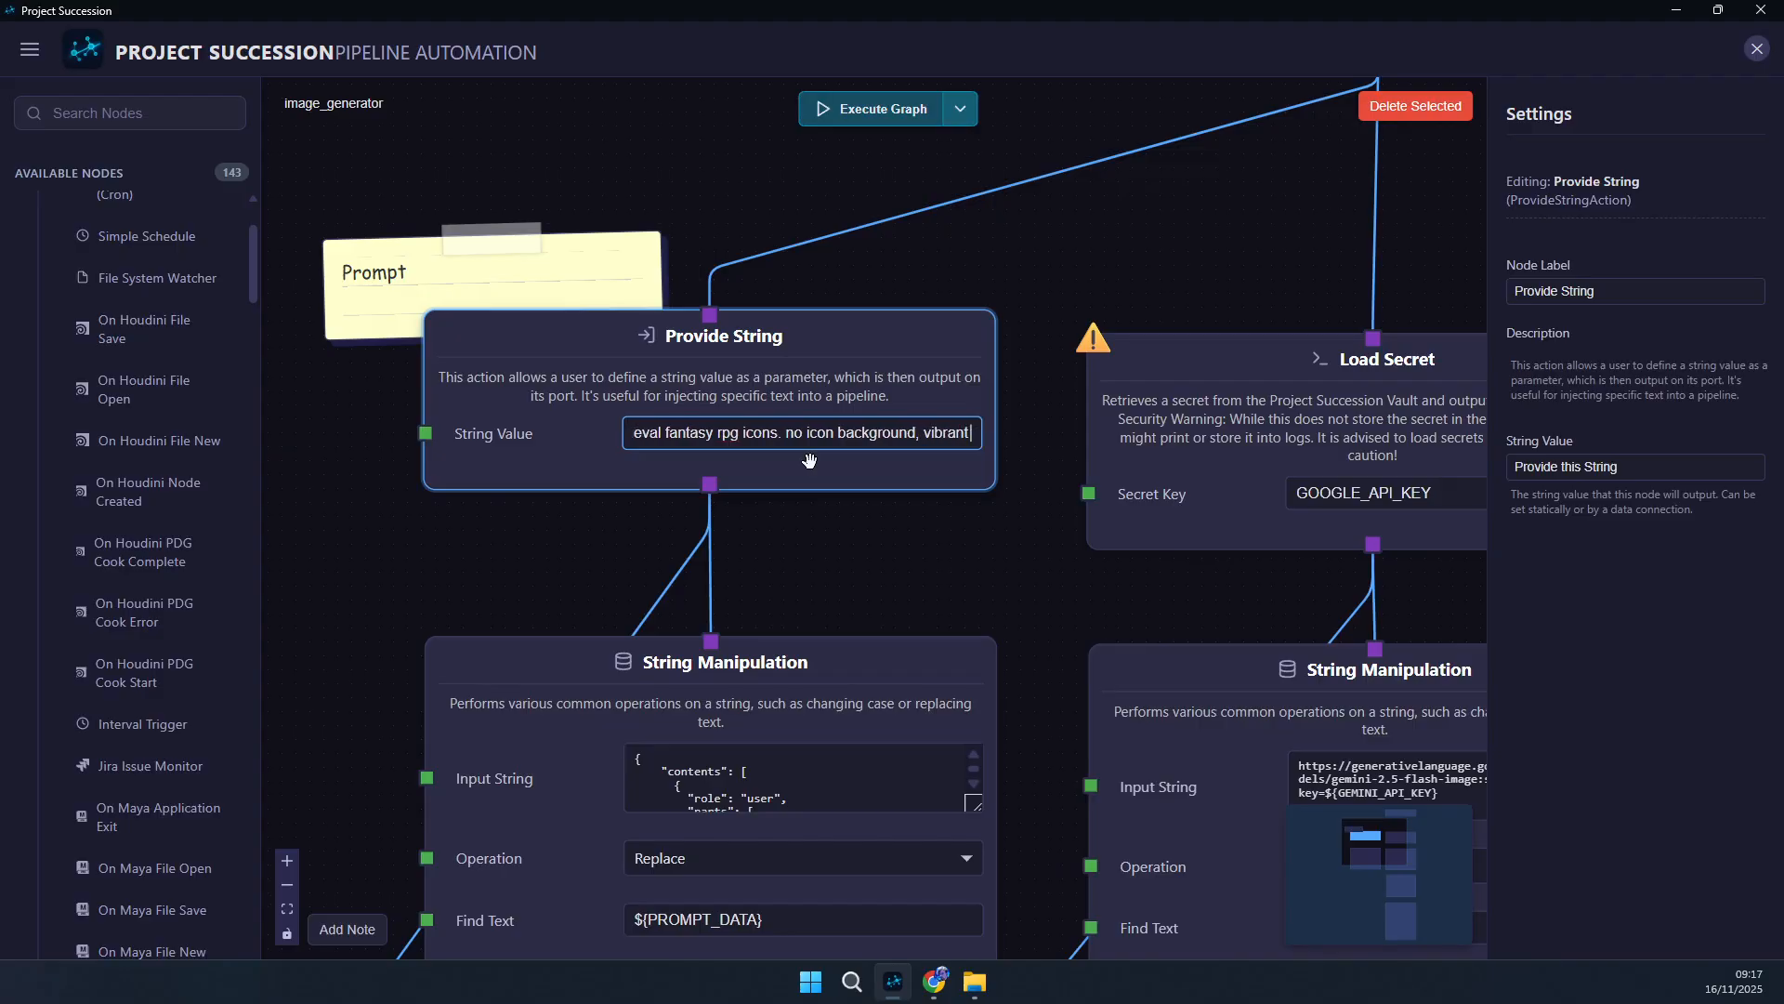
text( colors,)
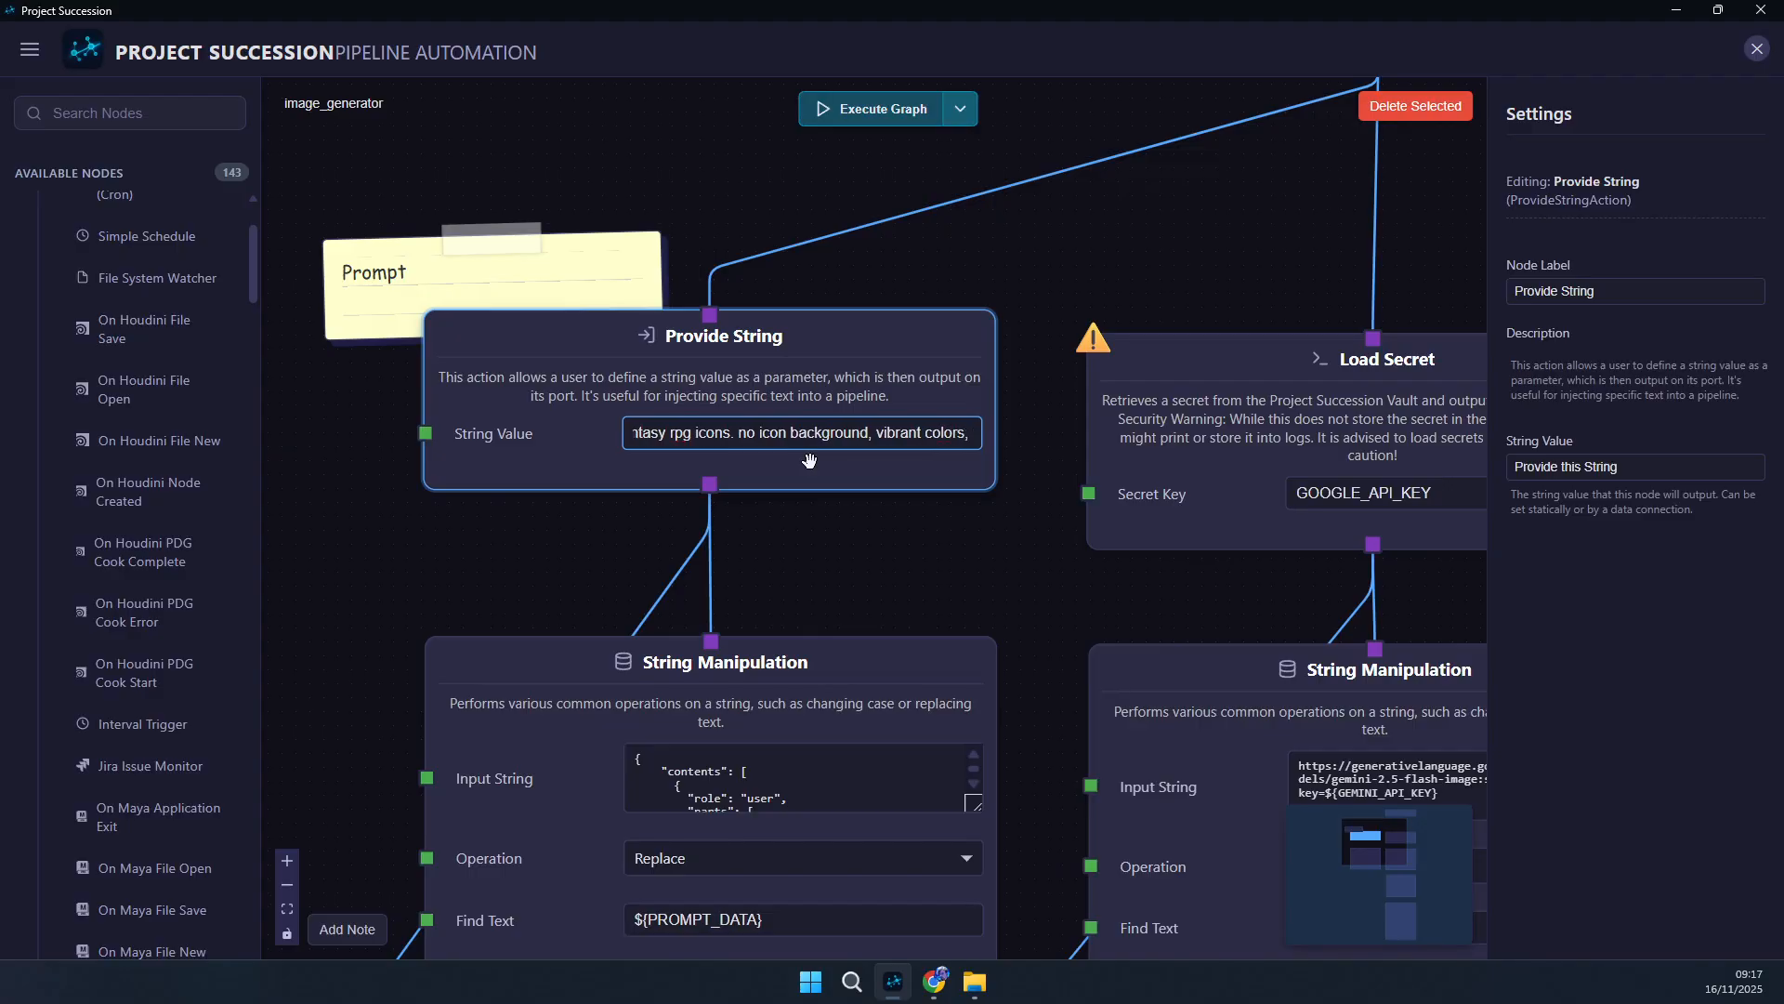
text( black ba)
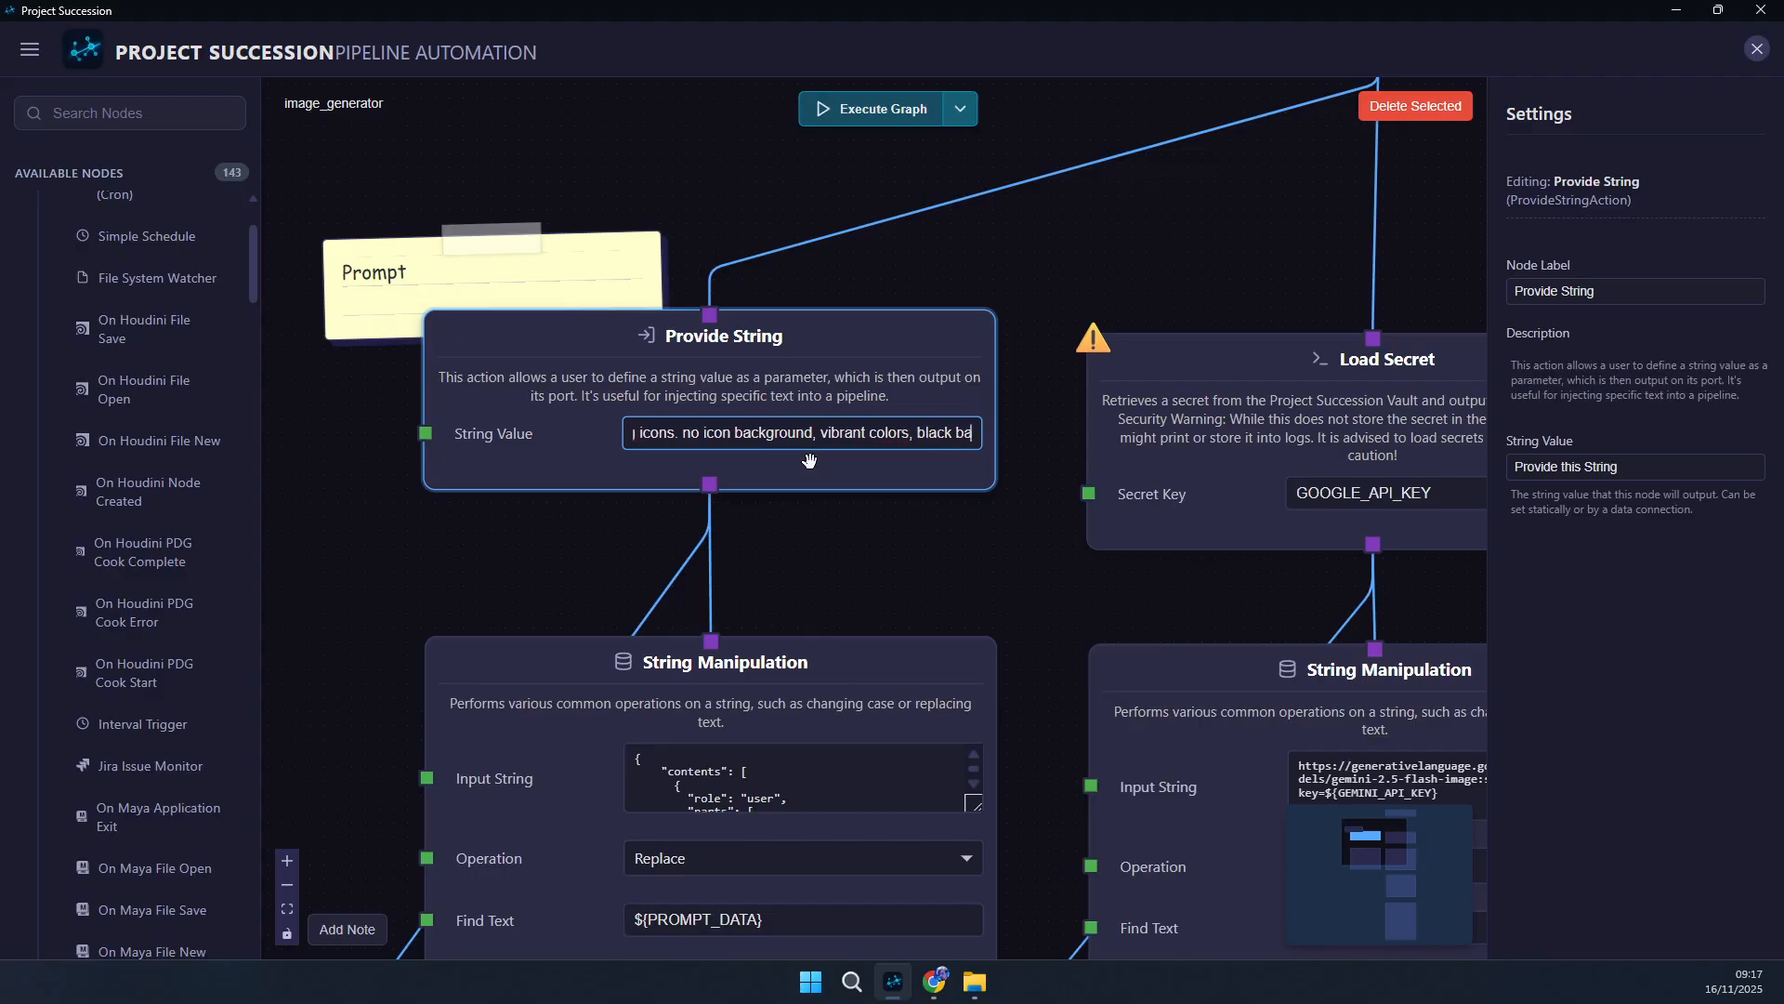
text(ckgoung)
key(BackSpace)
text(d)
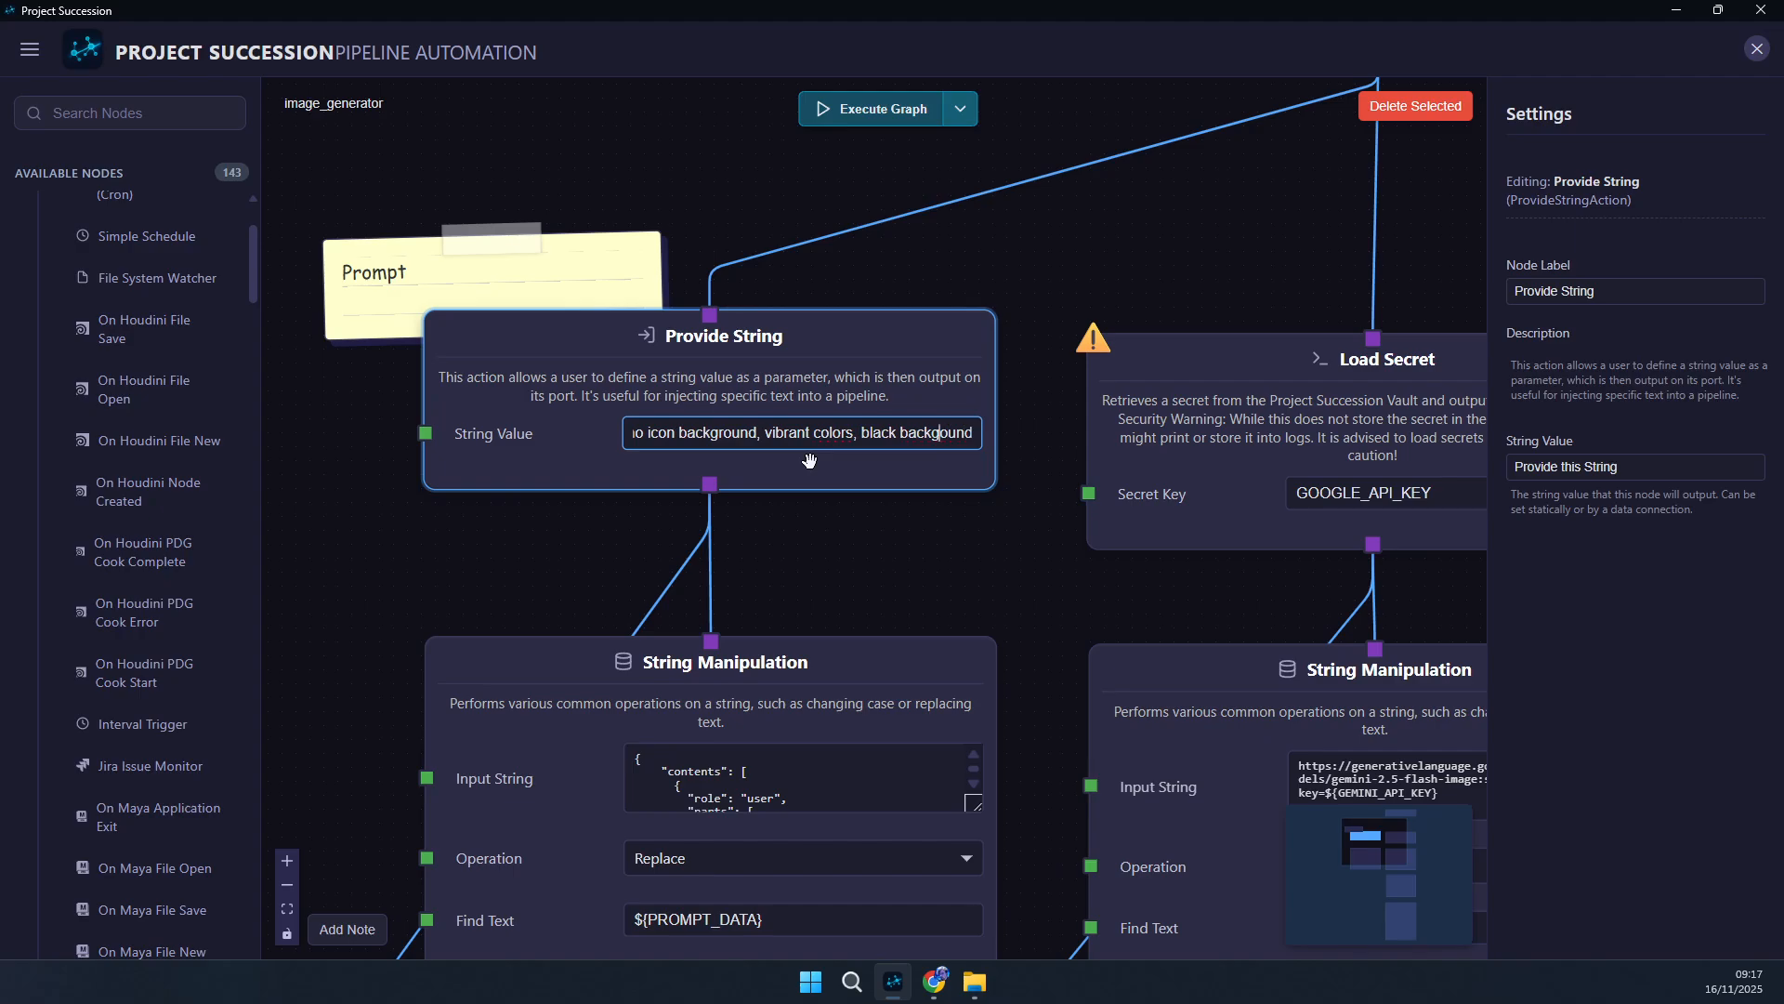
click(801, 148)
- Execute the graph with the new sprite sheet prompt
scroll(808, 369, down, 5)
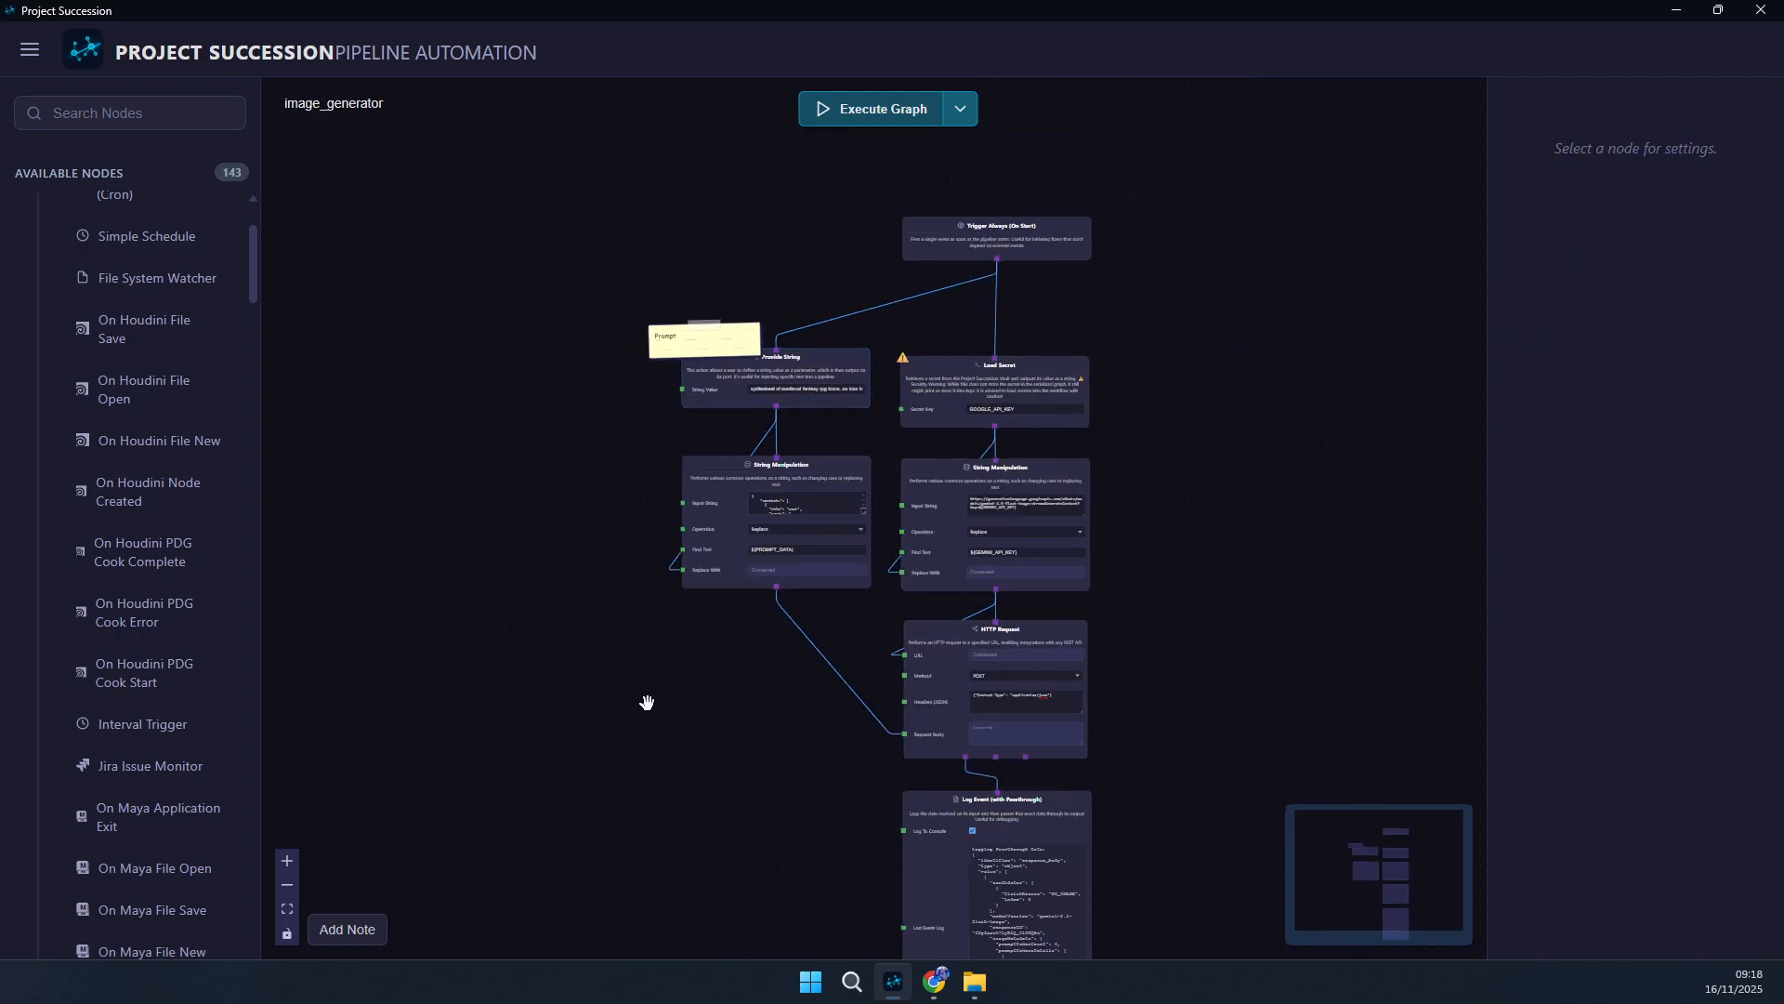
drag(646, 699, 610, 515)
click(836, 109)
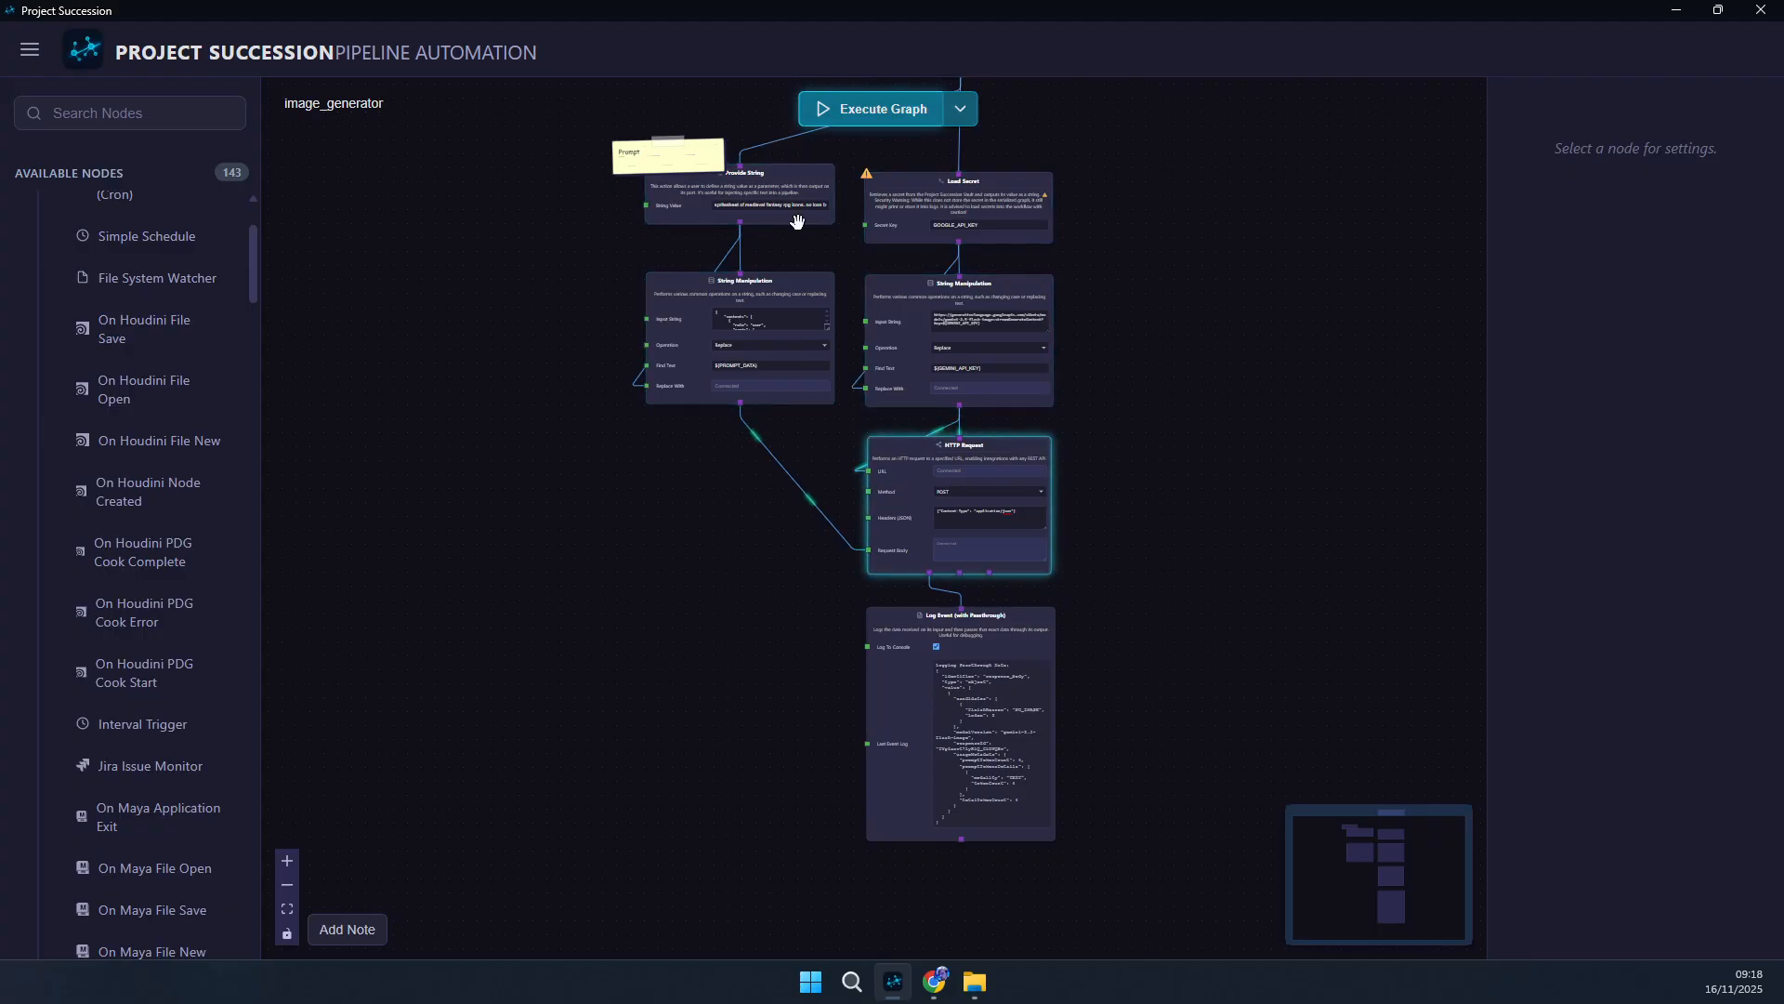
scroll(768, 626, up, 4)
drag(800, 650, 669, 582)
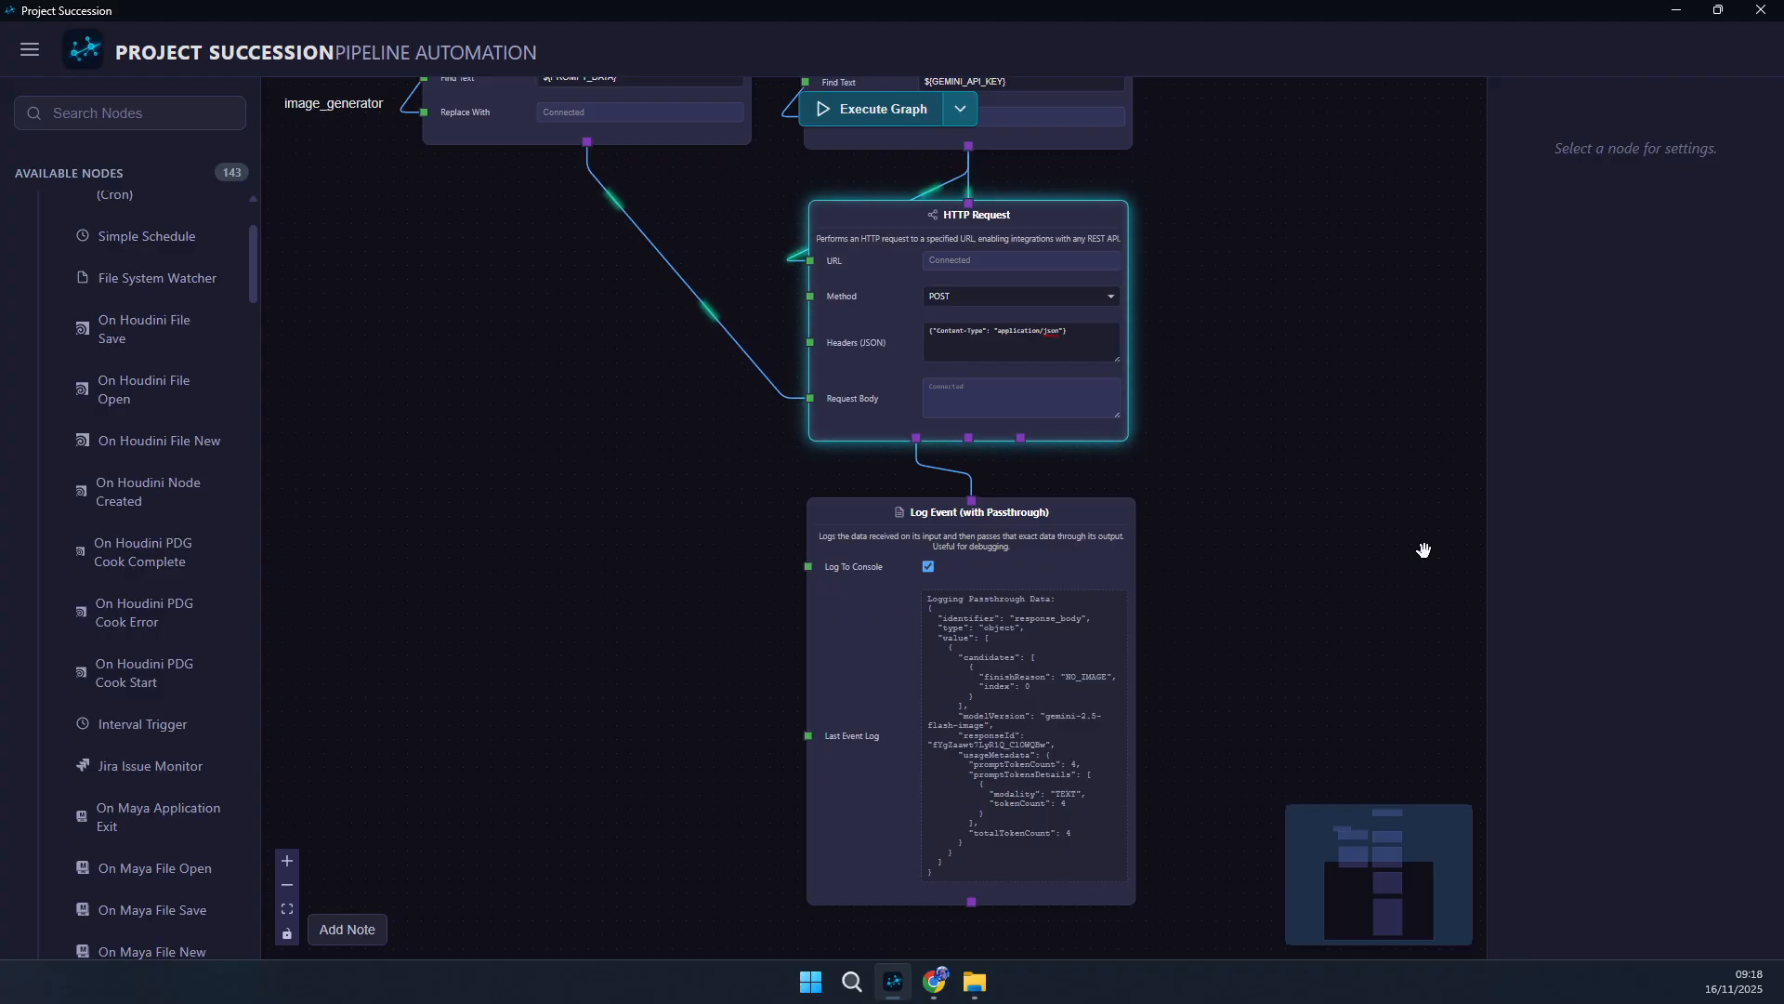
- Examine the API response recorded in the Log Event node's Last Event Log
scroll(1424, 551, up, 2)
drag(1254, 645, 1248, 546)
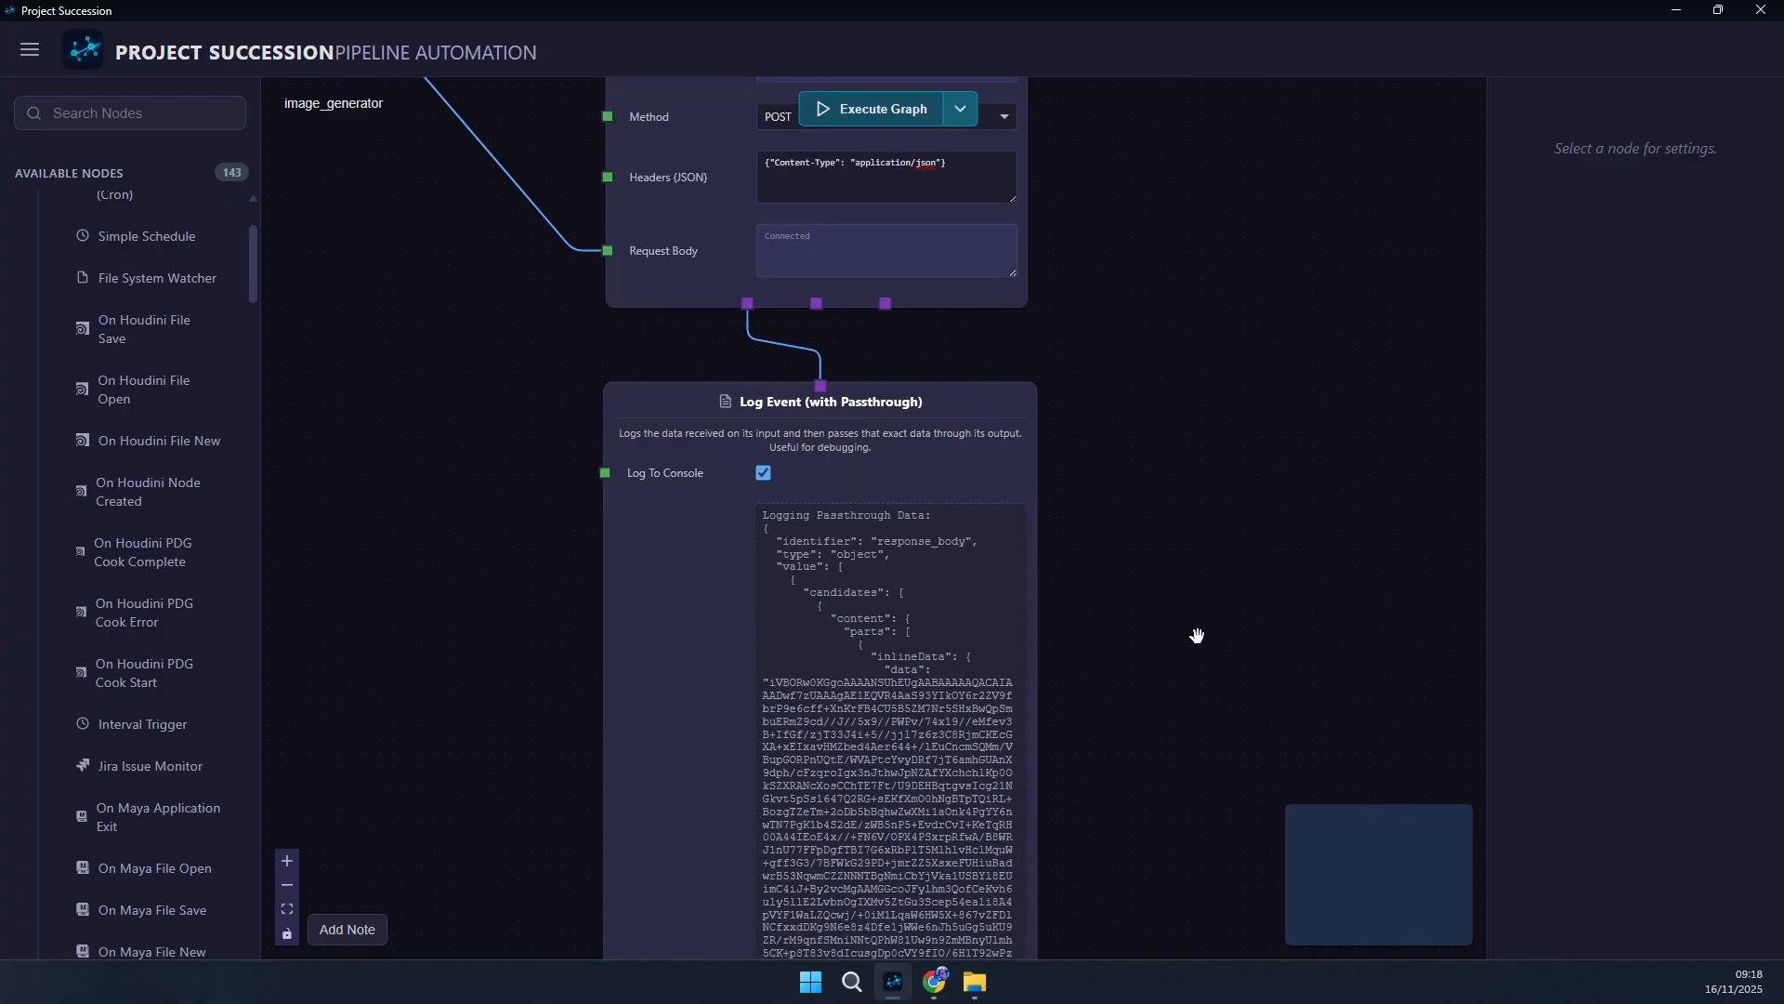
click(670, 664)
scroll(1626, 653, down, 5)
scroll(1643, 656, down, 5)
scroll(1262, 630, down, 2)
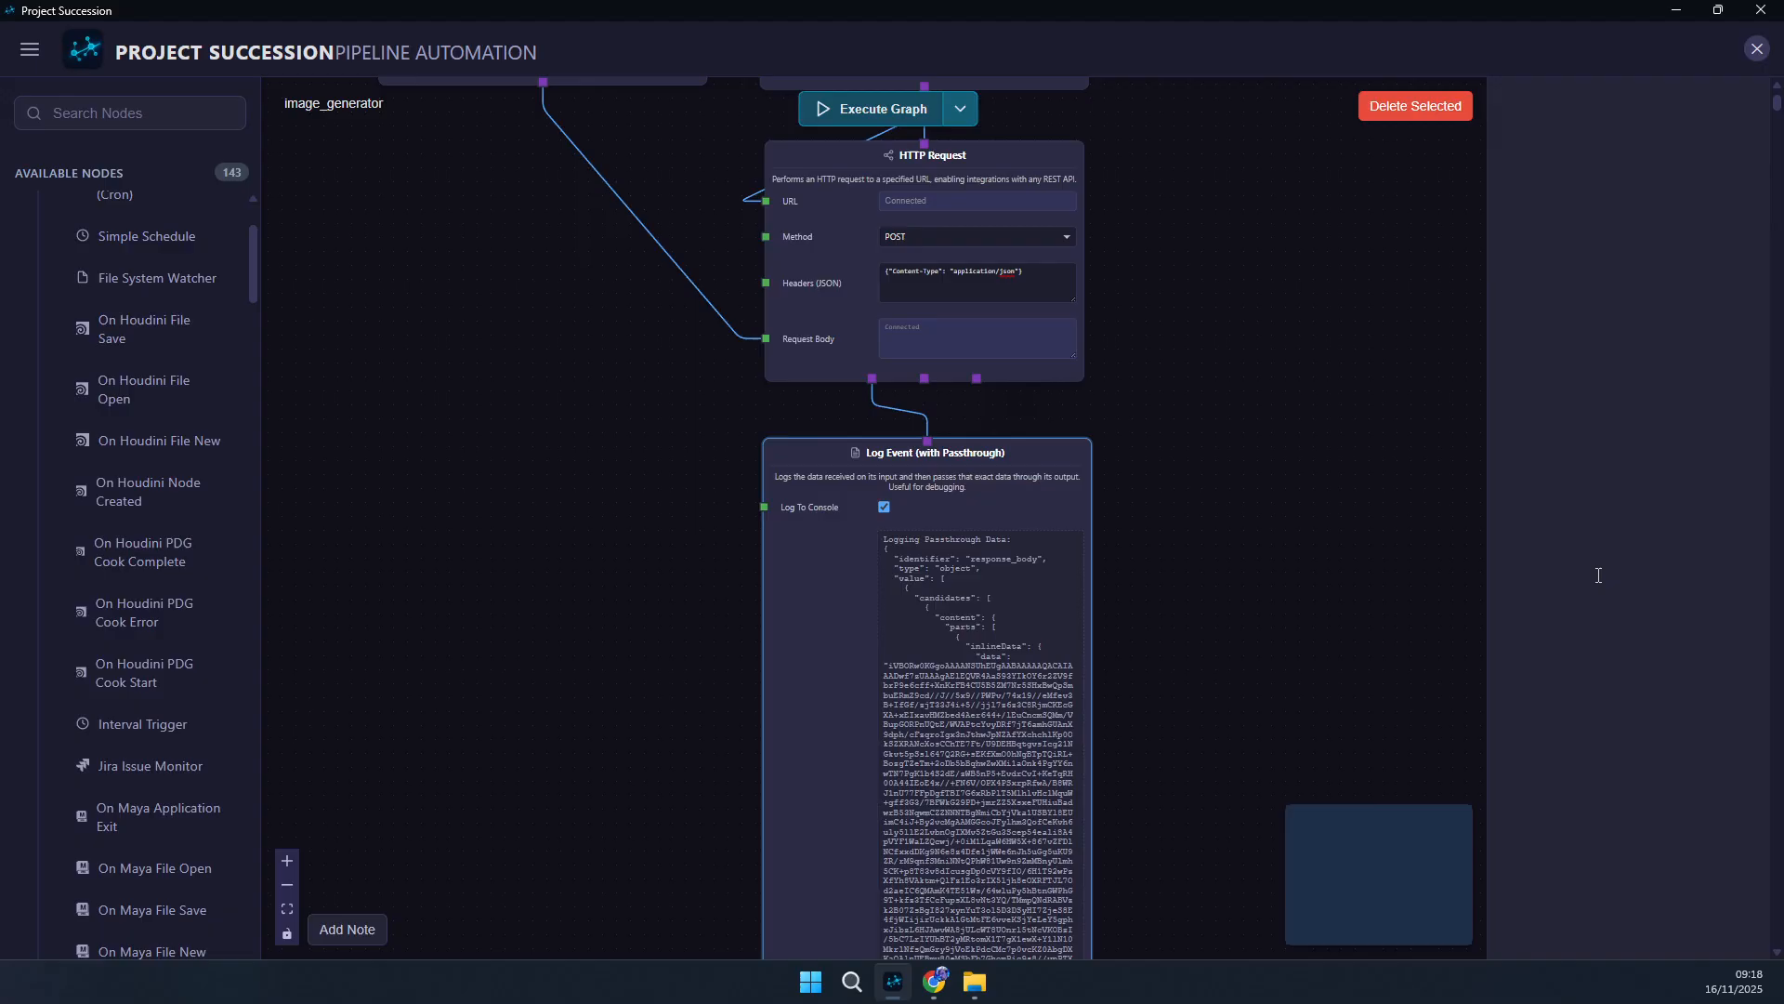
scroll(1231, 594, up, 1)
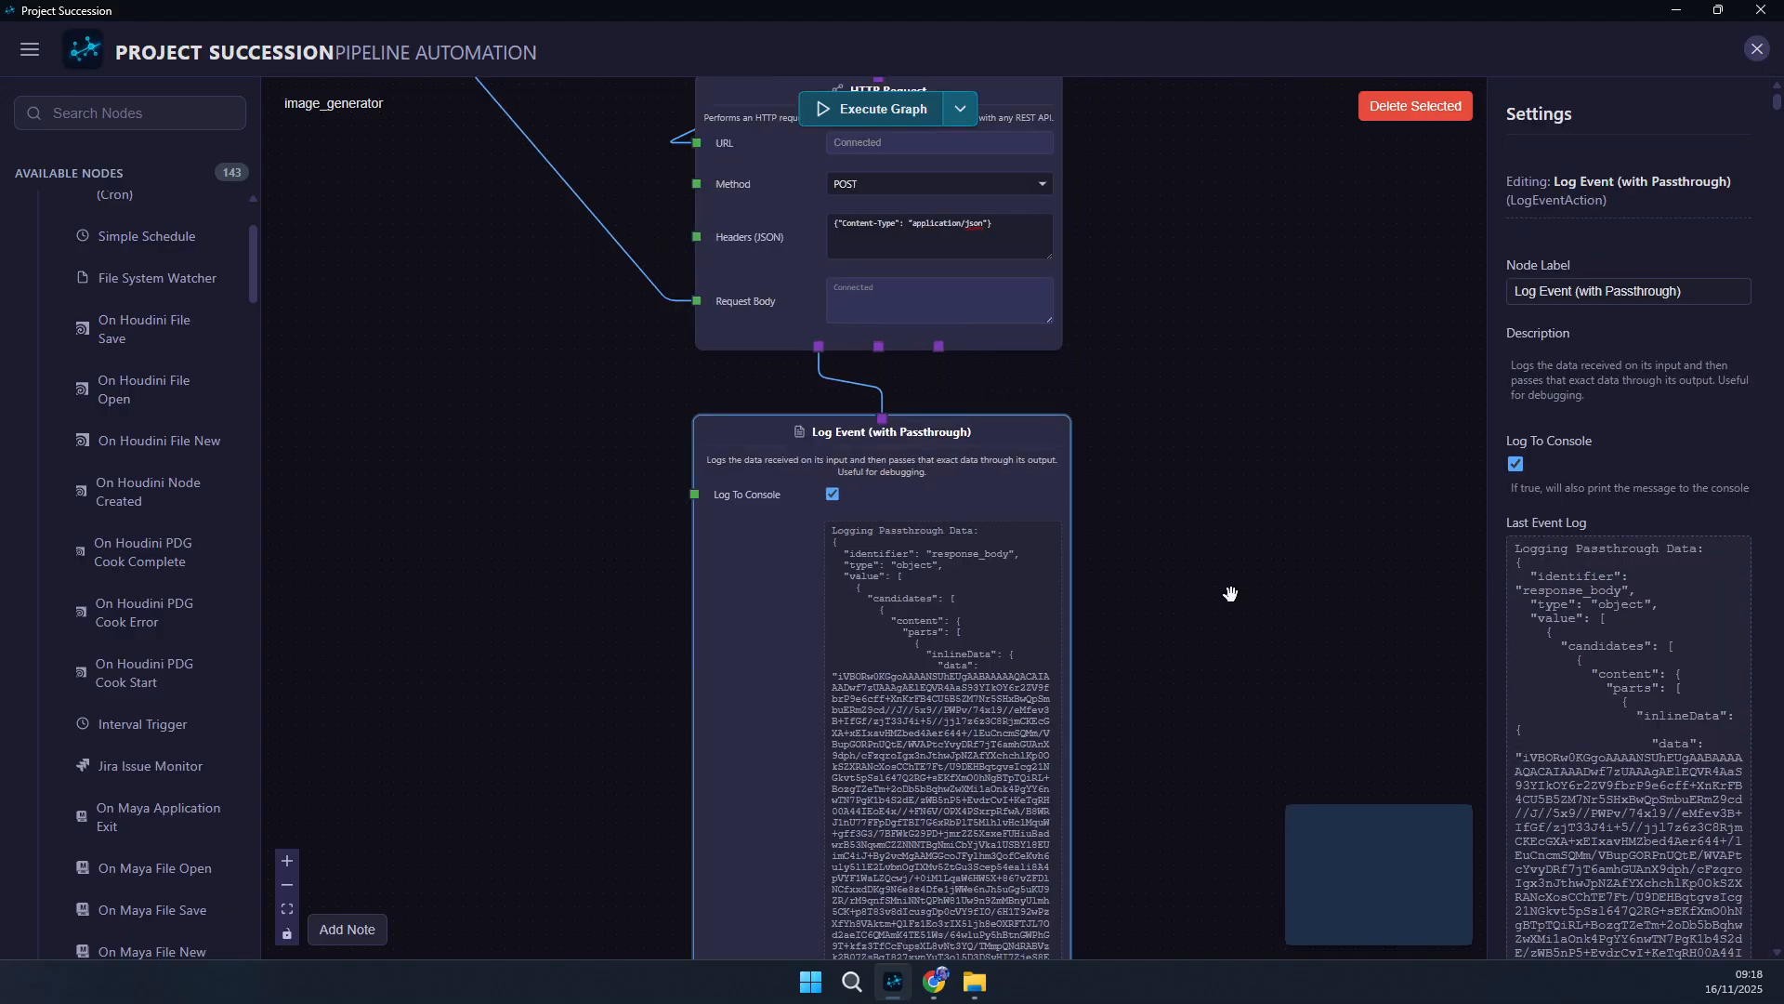
- Add a Data Selector node in the empty canvas area beside the Log Event node
scroll(1231, 594, up, 2)
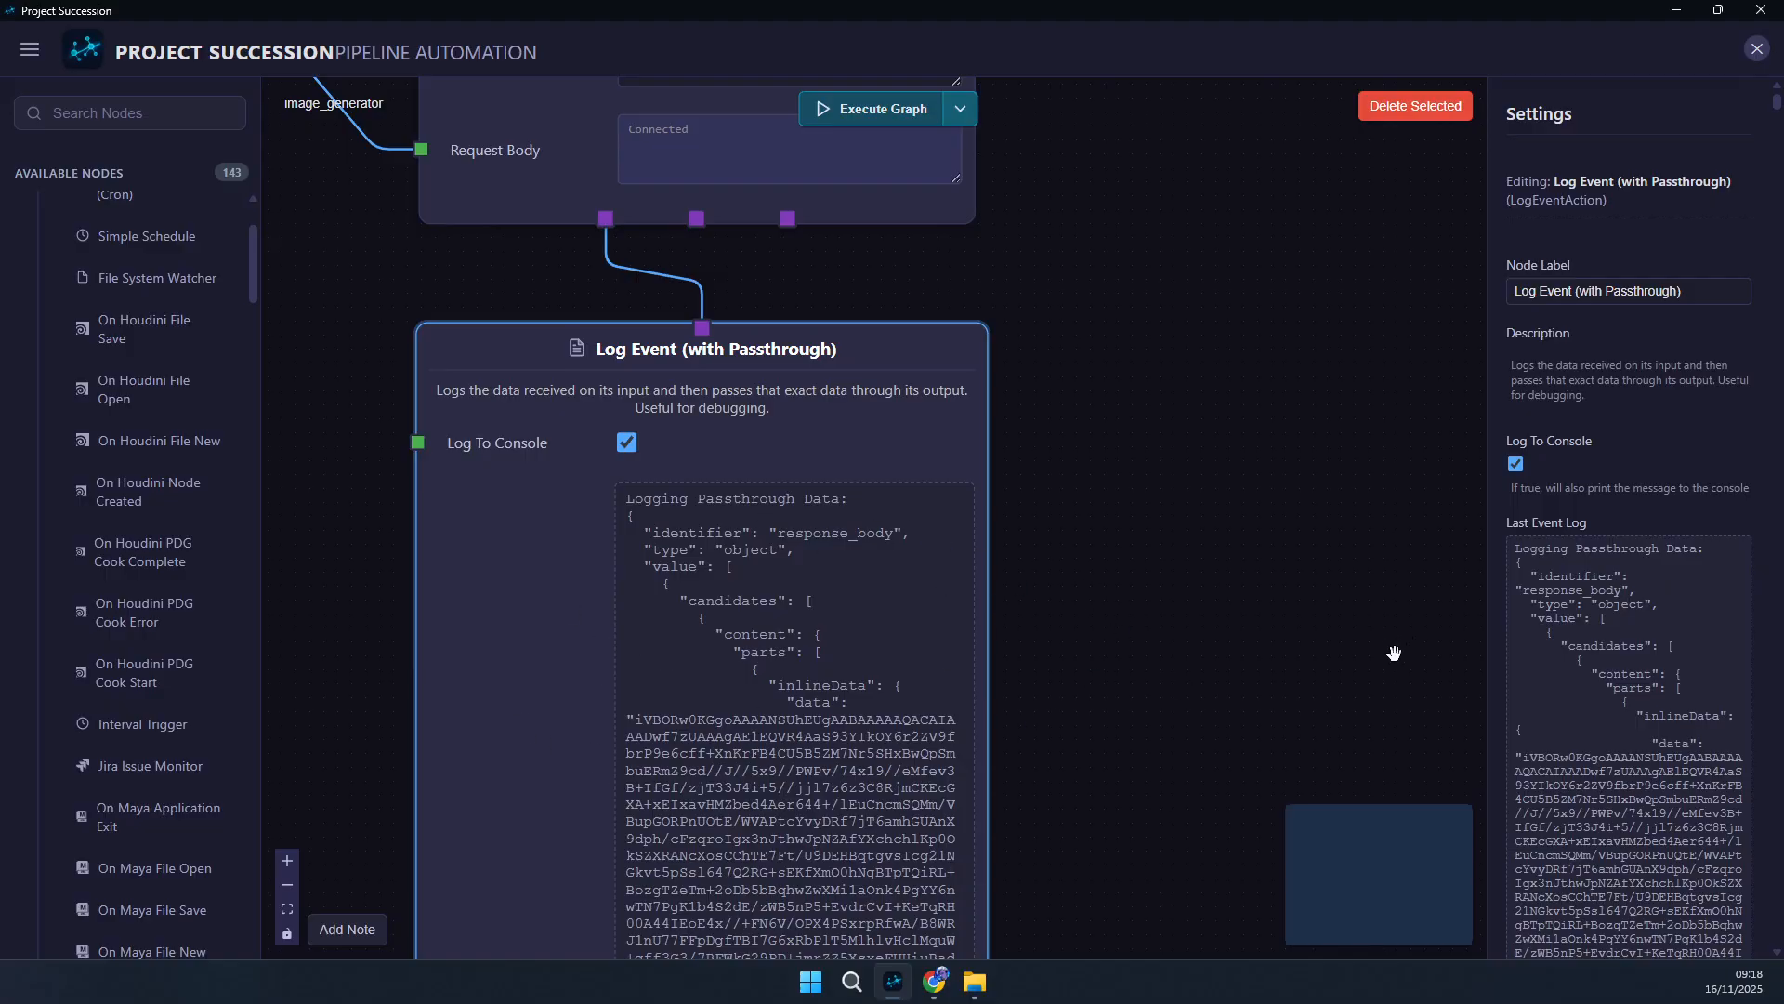
drag(1206, 592, 1198, 619)
drag(1130, 476, 1105, 503)
click(1121, 505)
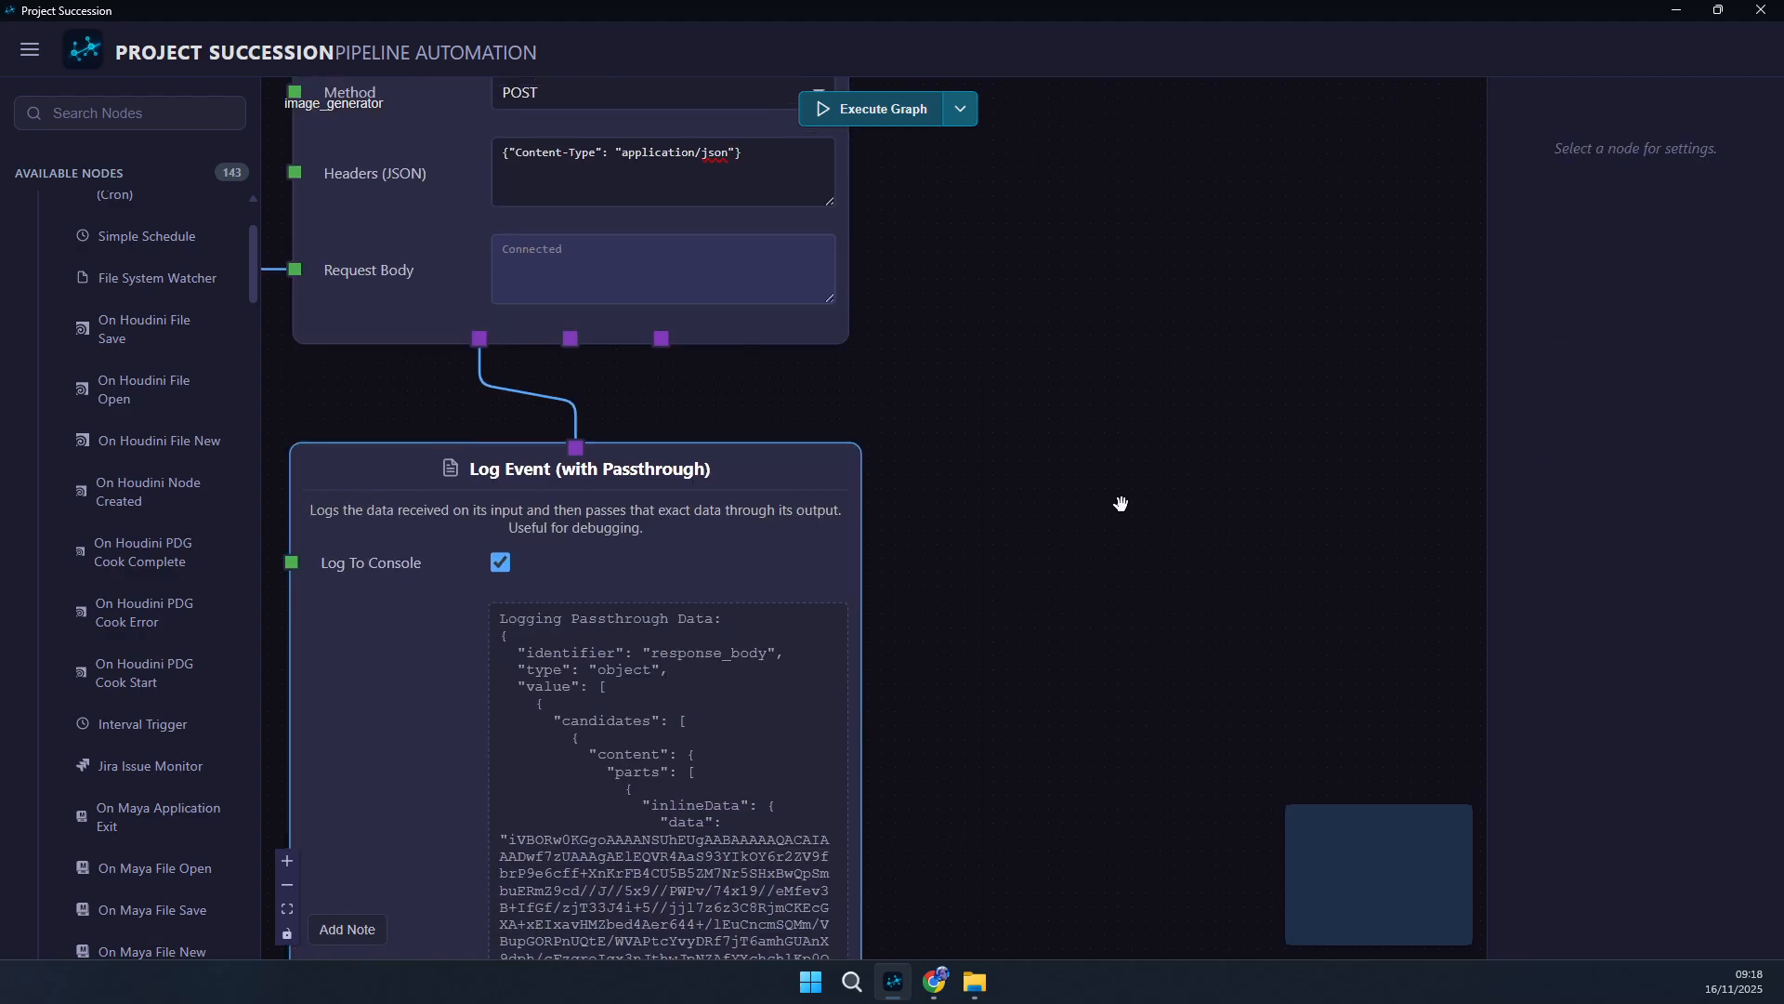
key(Tab)
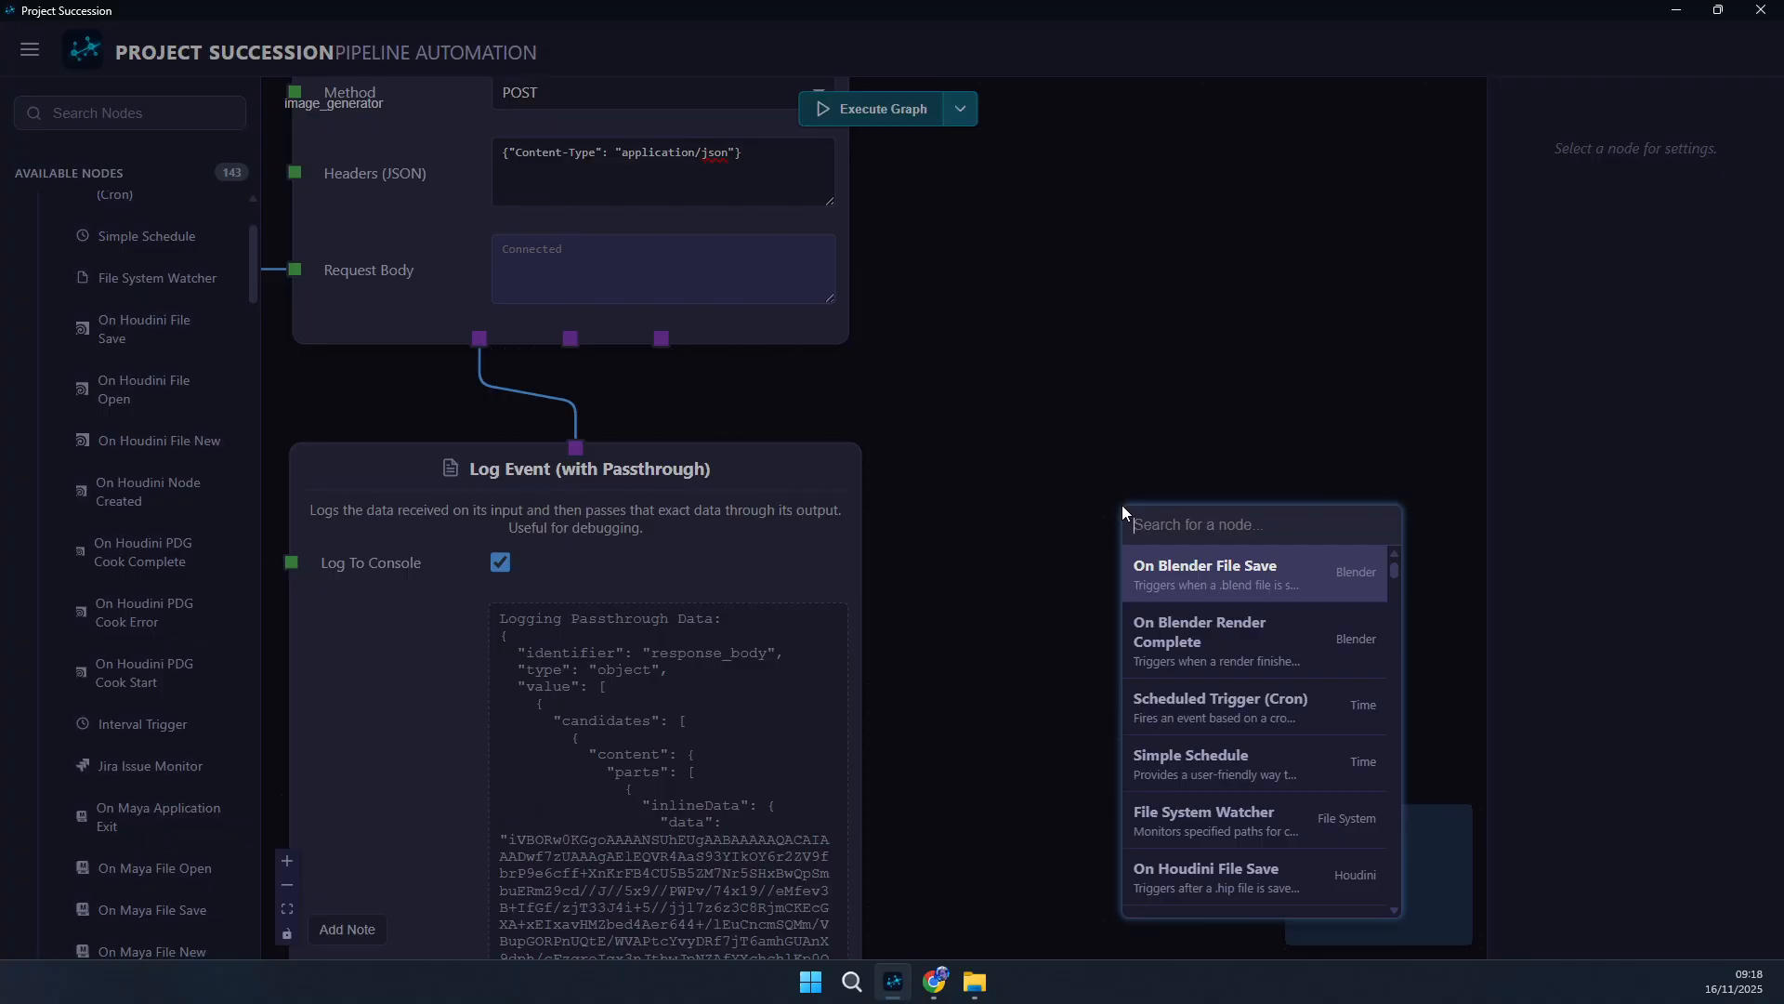
click(896, 692)
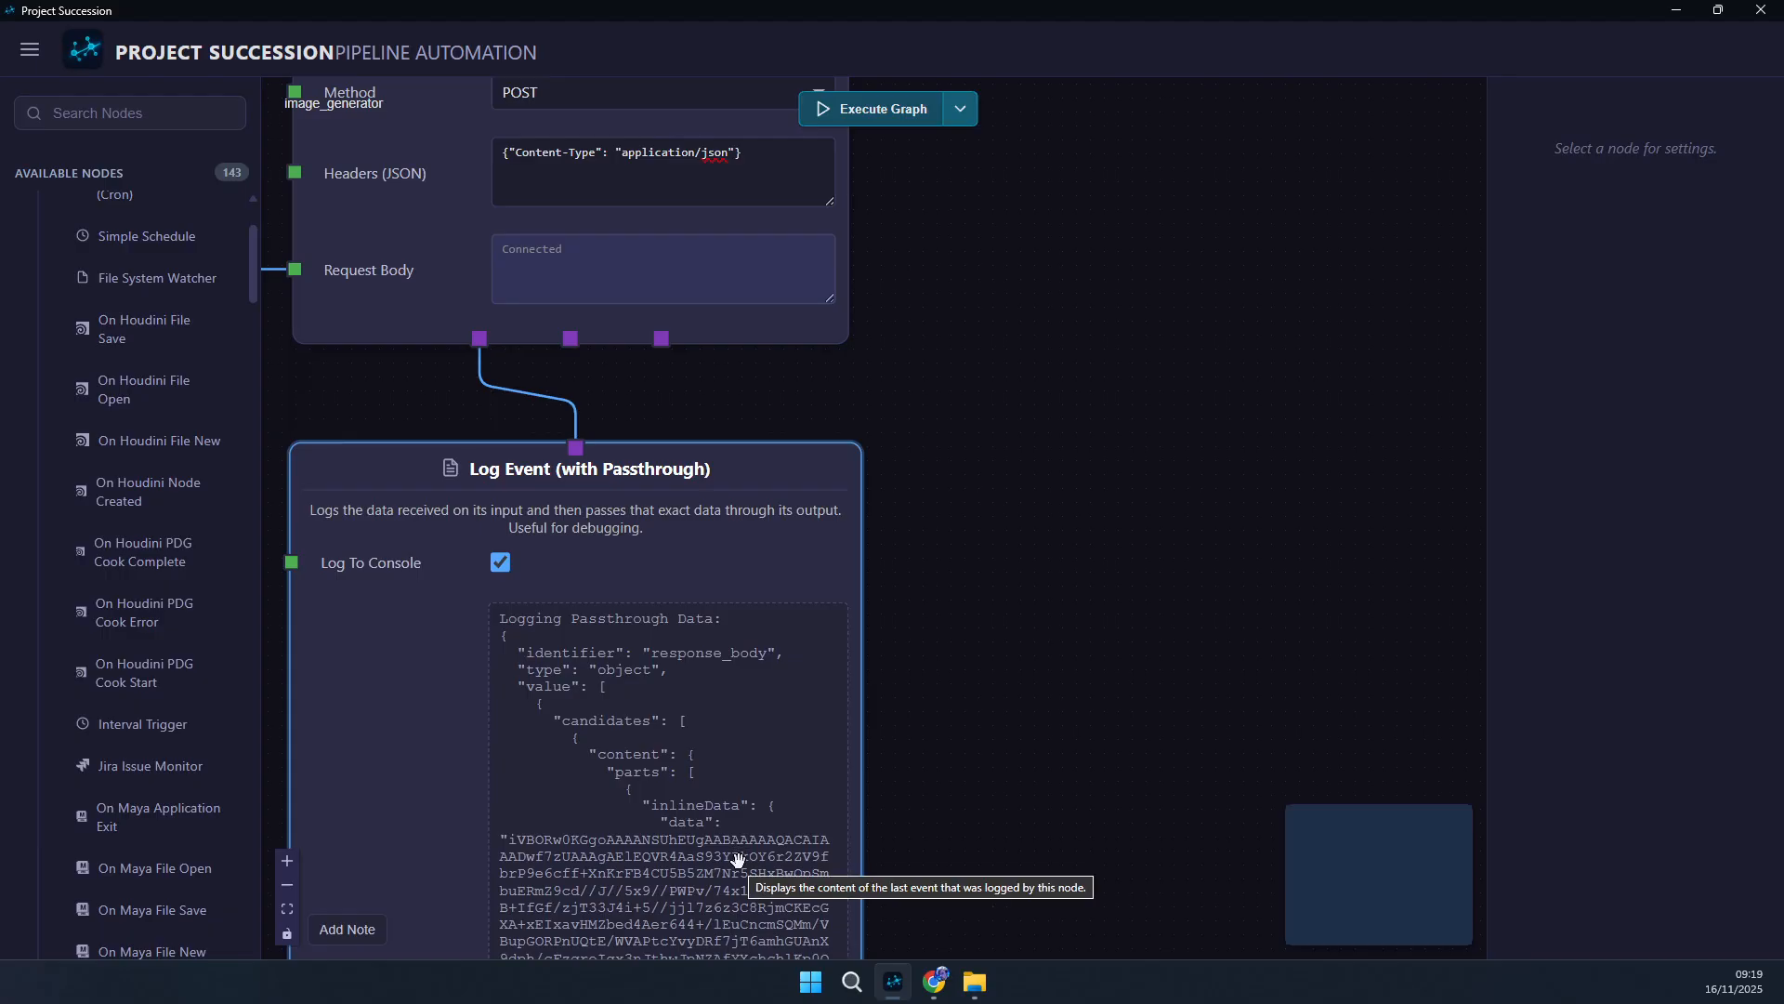
double_click(996, 560)
text(data sele)
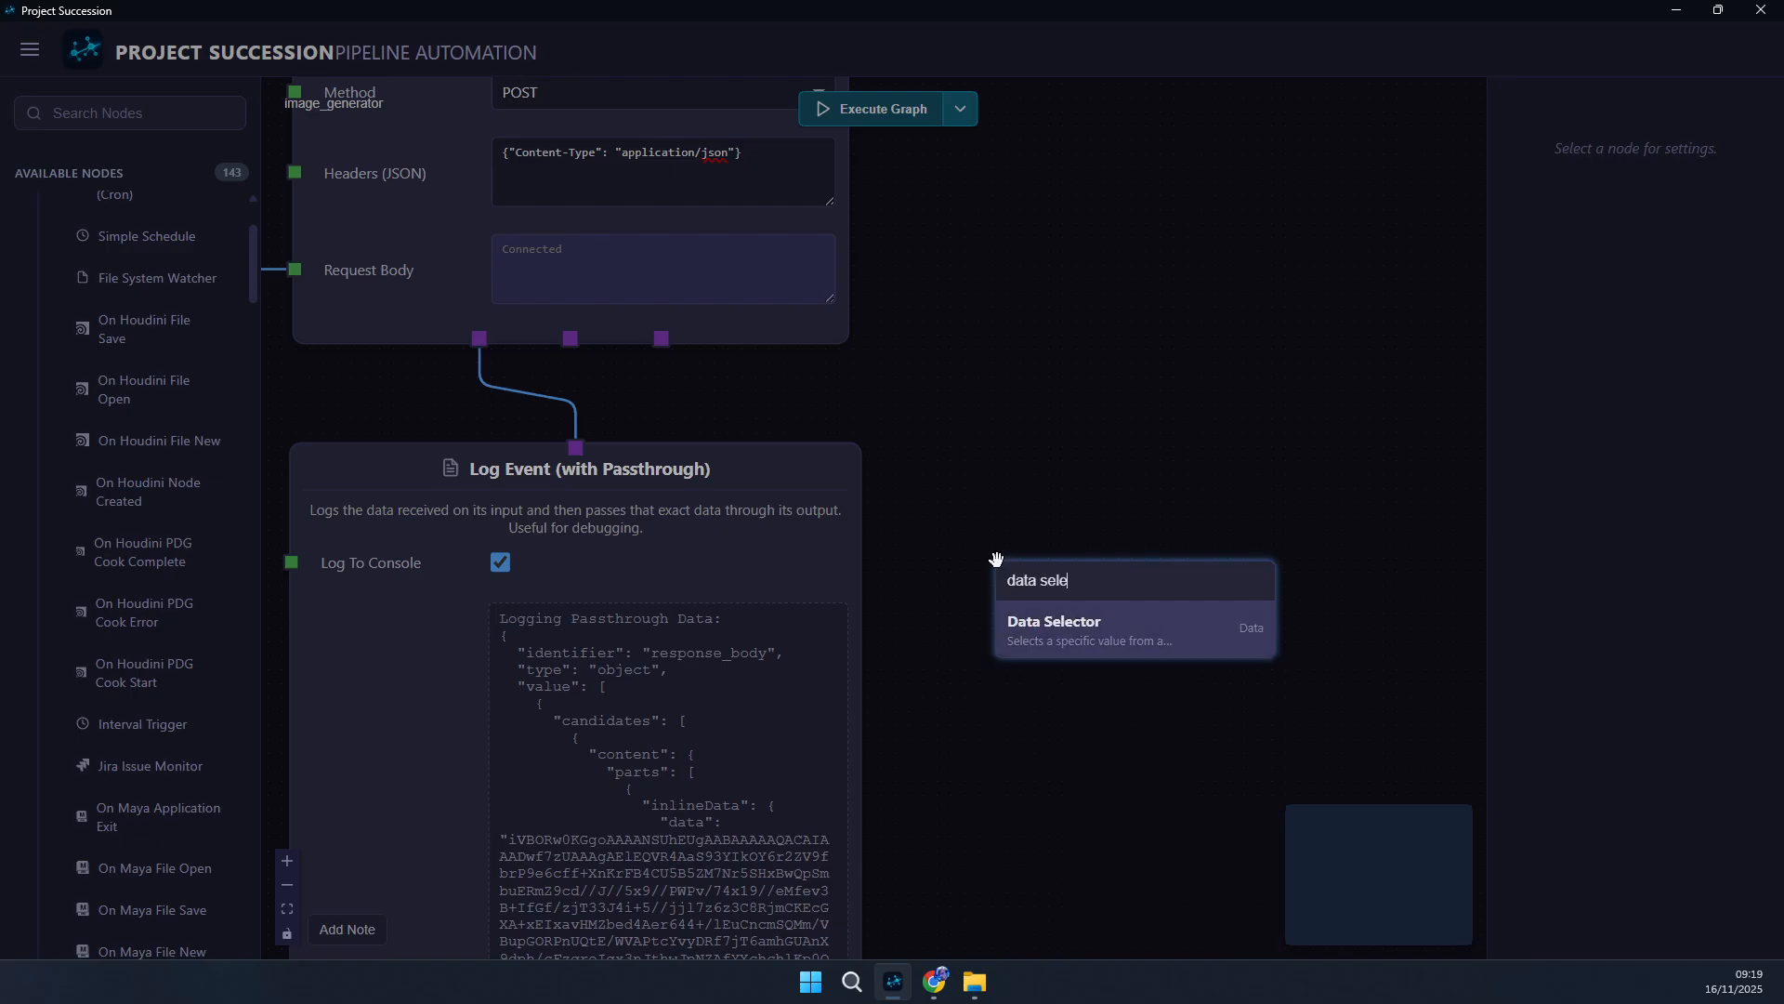
key(Return)
drag(1118, 555, 1120, 501)
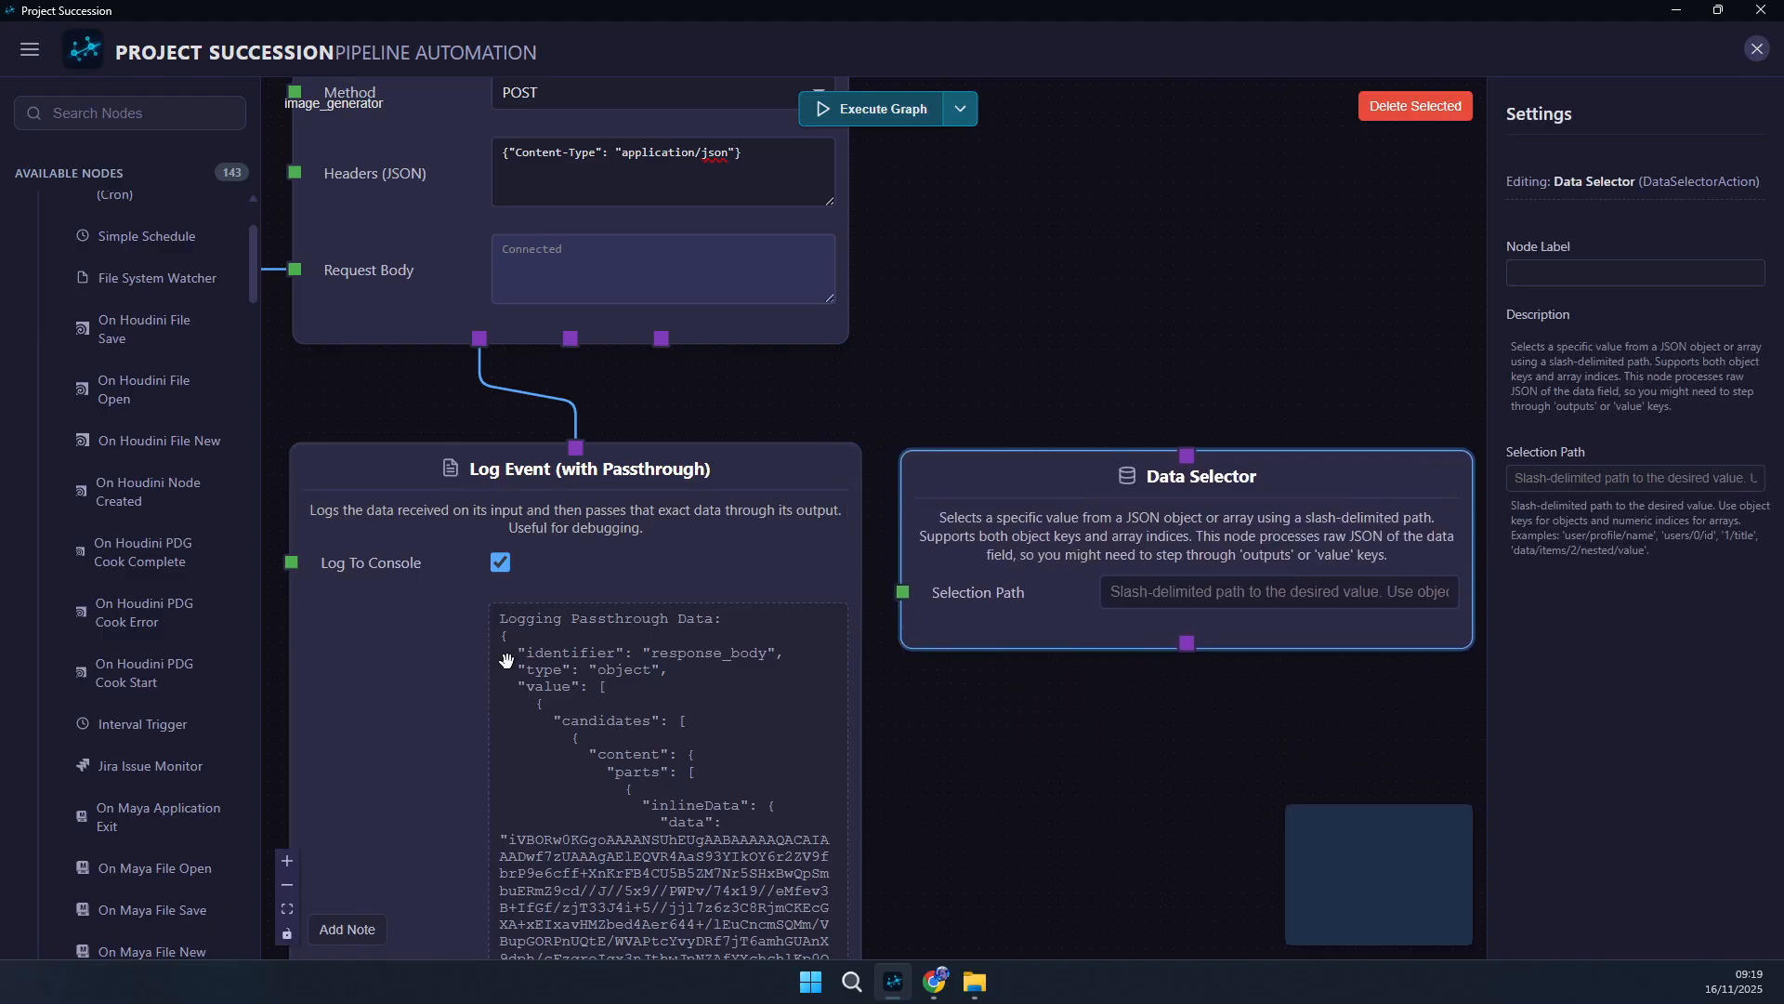
- Set the Data Selector's Selection Path to 0/candidates/0/content/parts/0/inlineData/data
click(1185, 602)
text(0/)
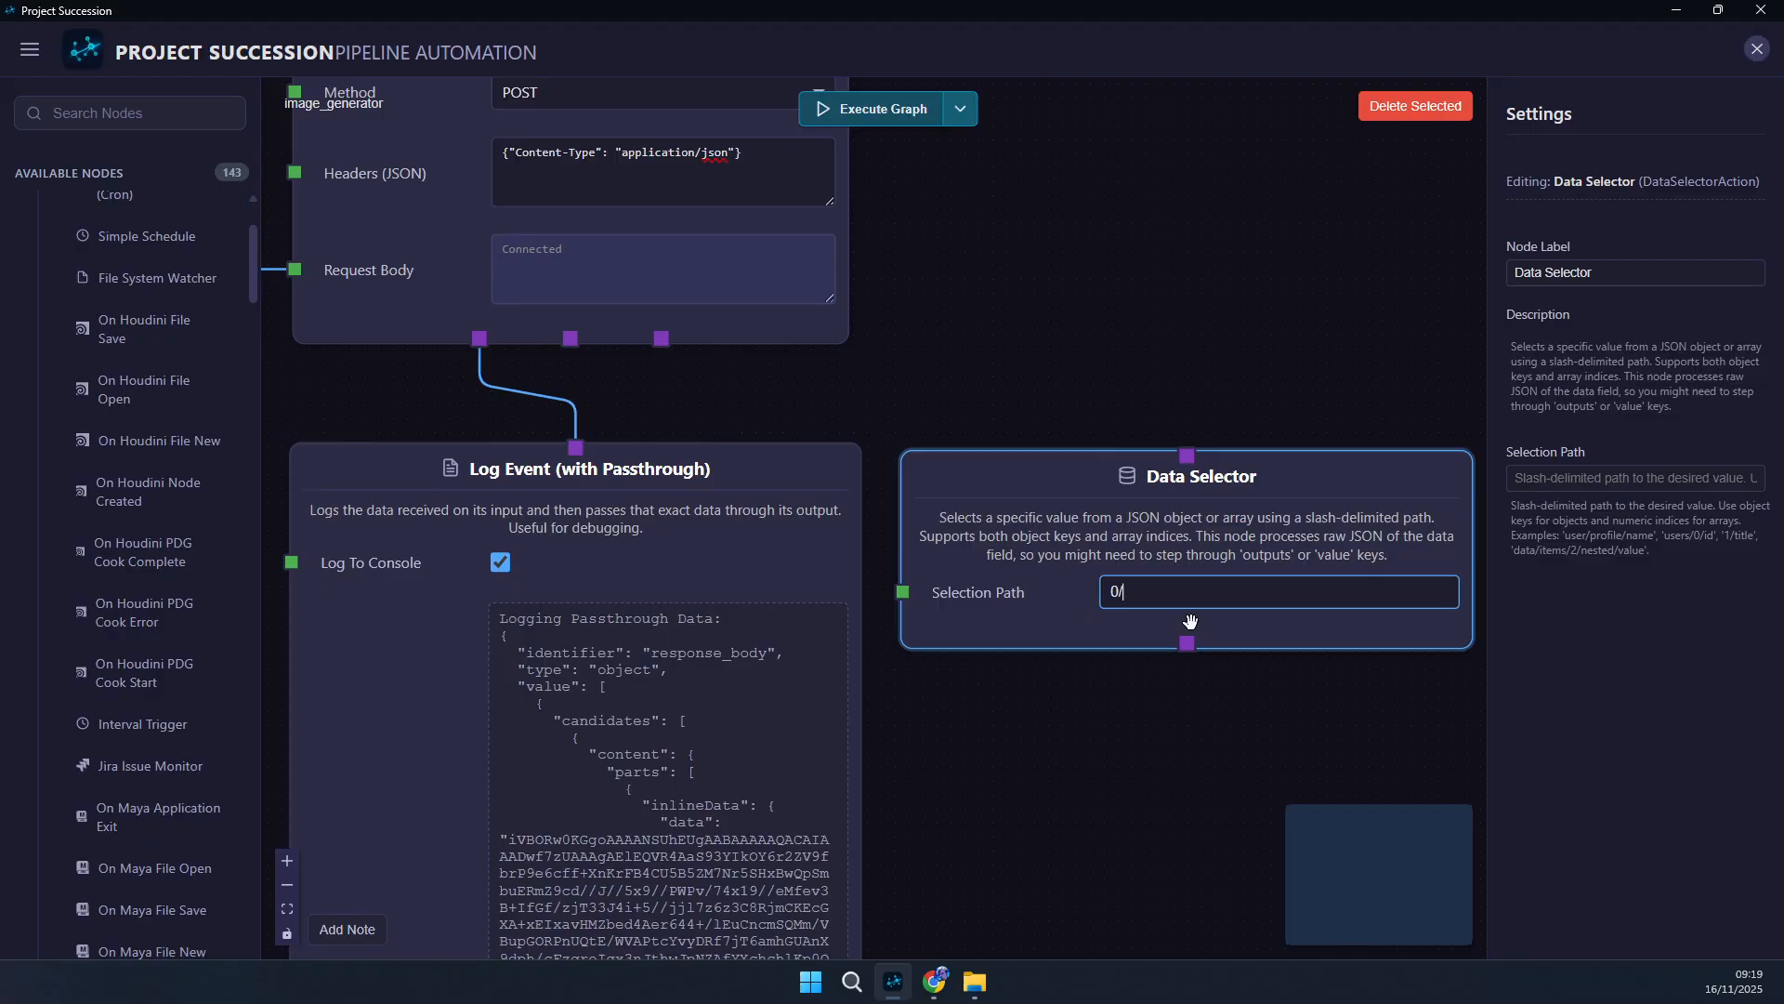
text(cad)
text(ndidates)
text(/0)
text(/content)
text(/parts)
text(/)
text(0/inlineData)
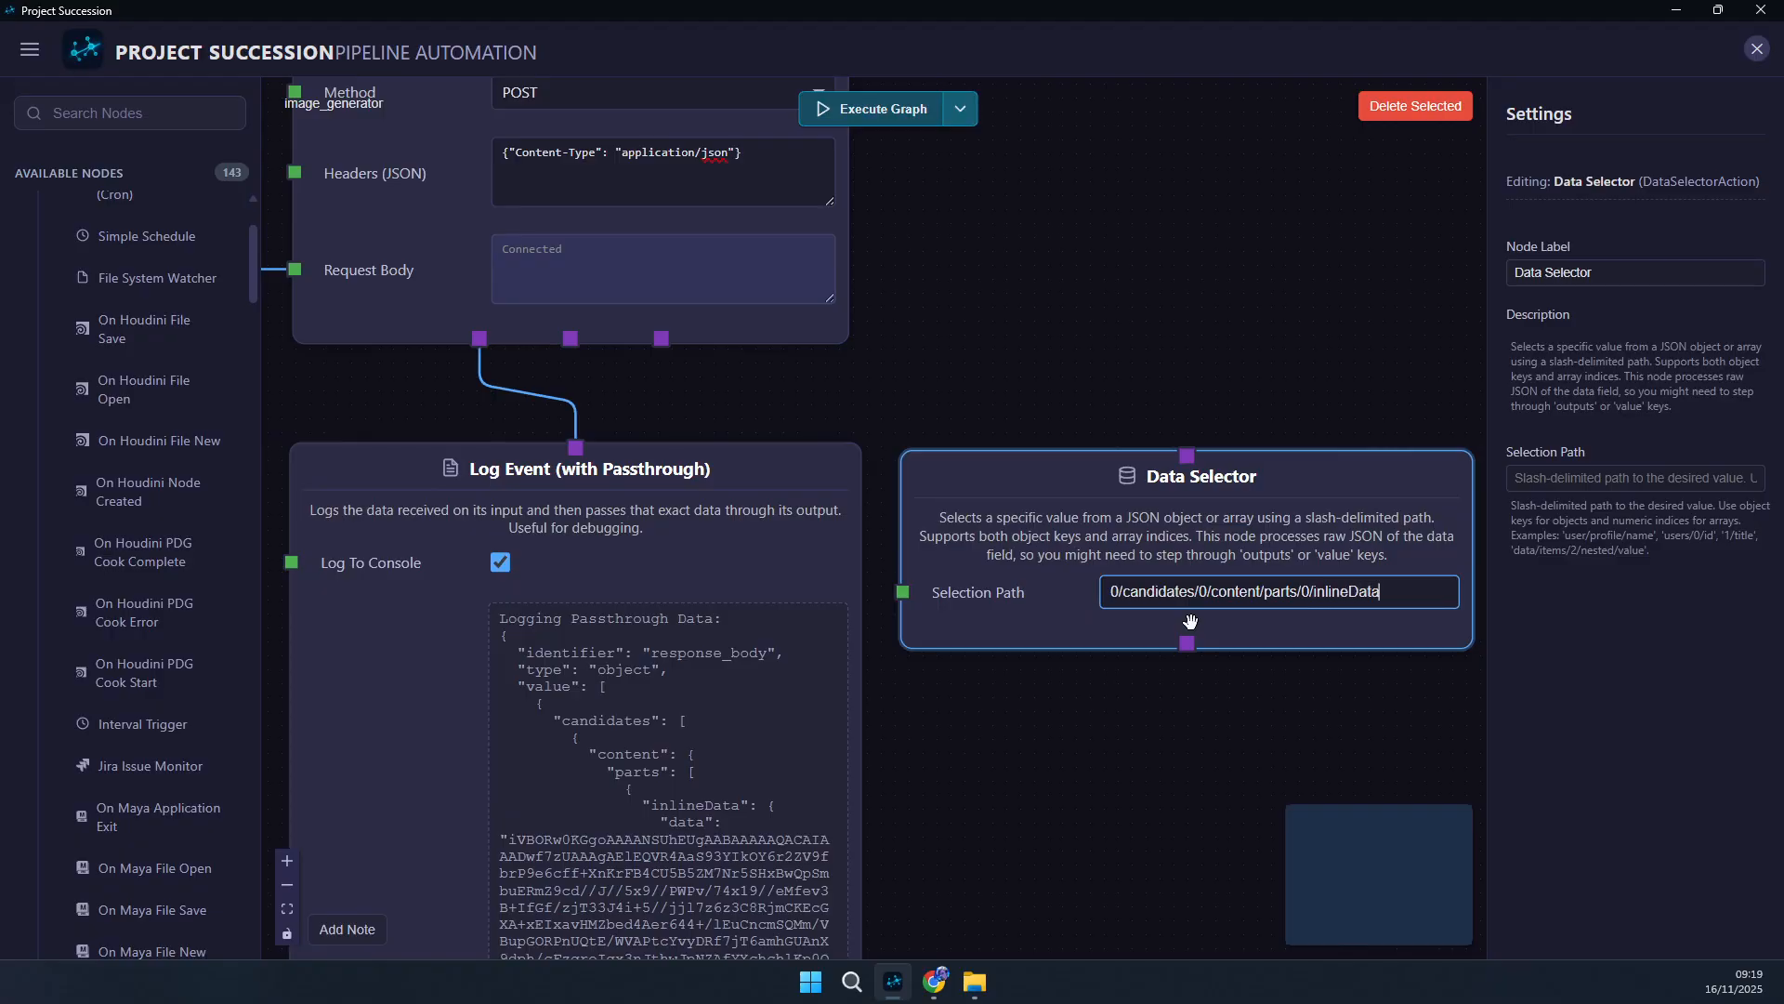
text(/data)
click(1143, 842)
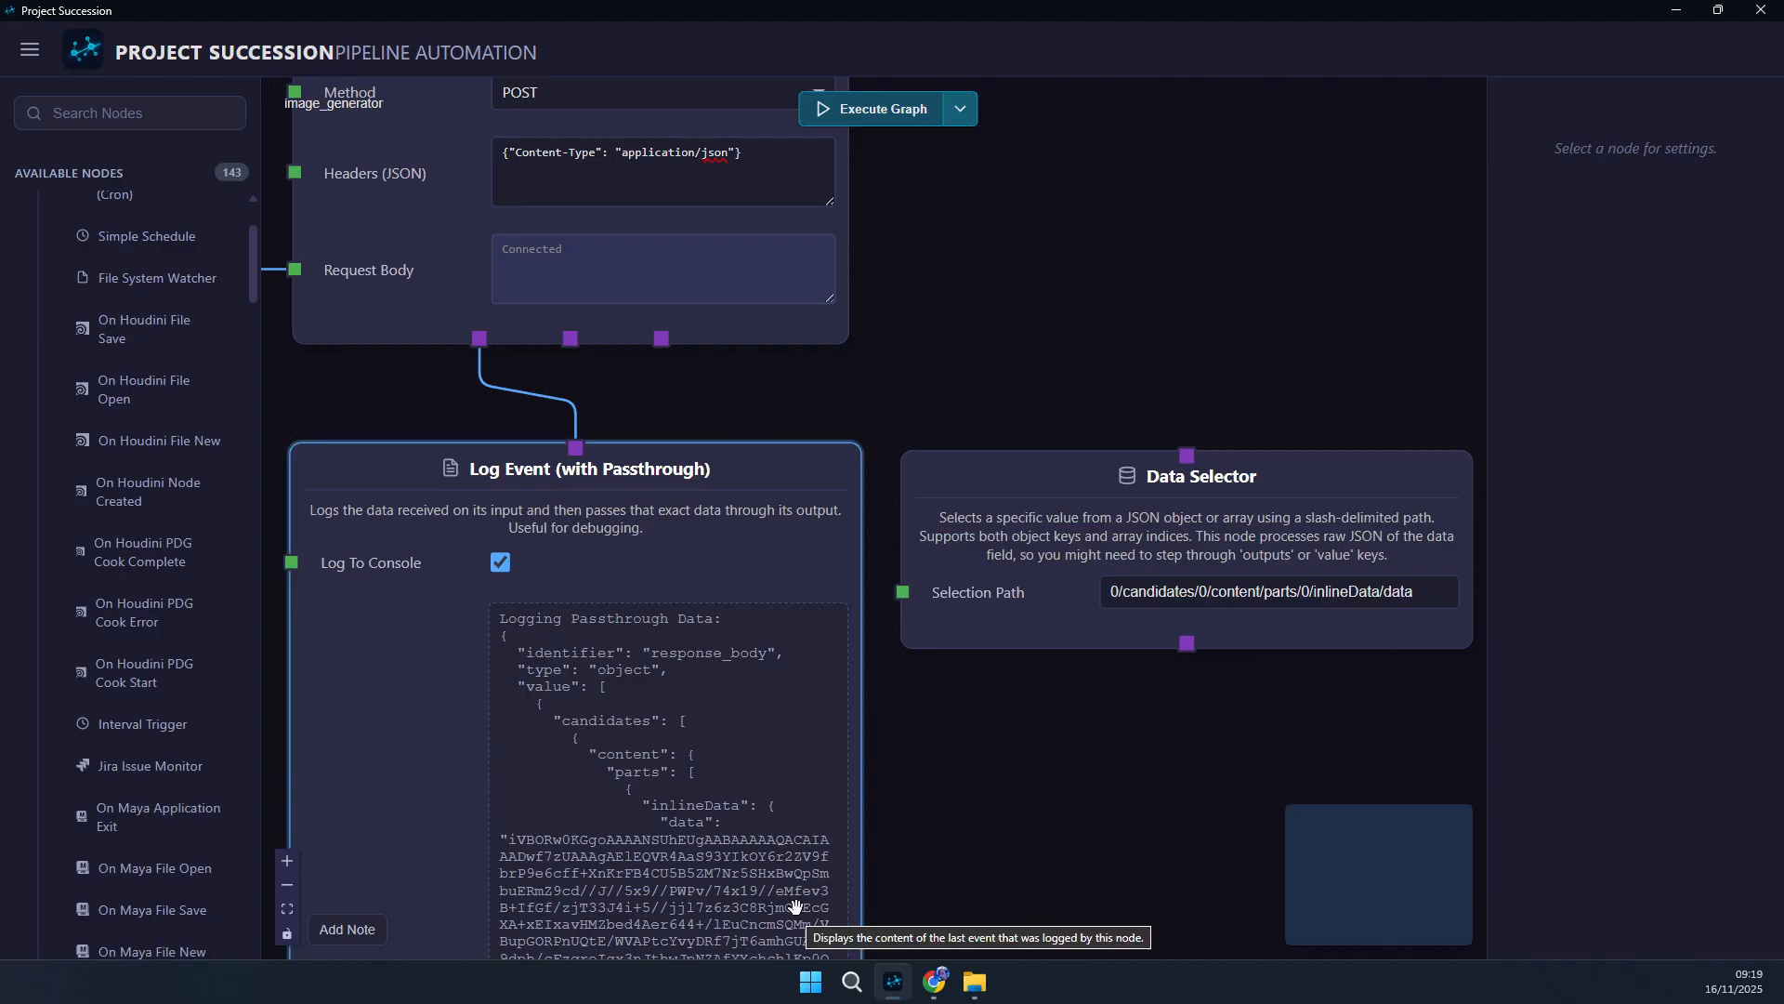
- Connect HTTP Request's response body output to the Data Selector's Execute input, and delete the Log Event node
drag(479, 338, 1187, 454)
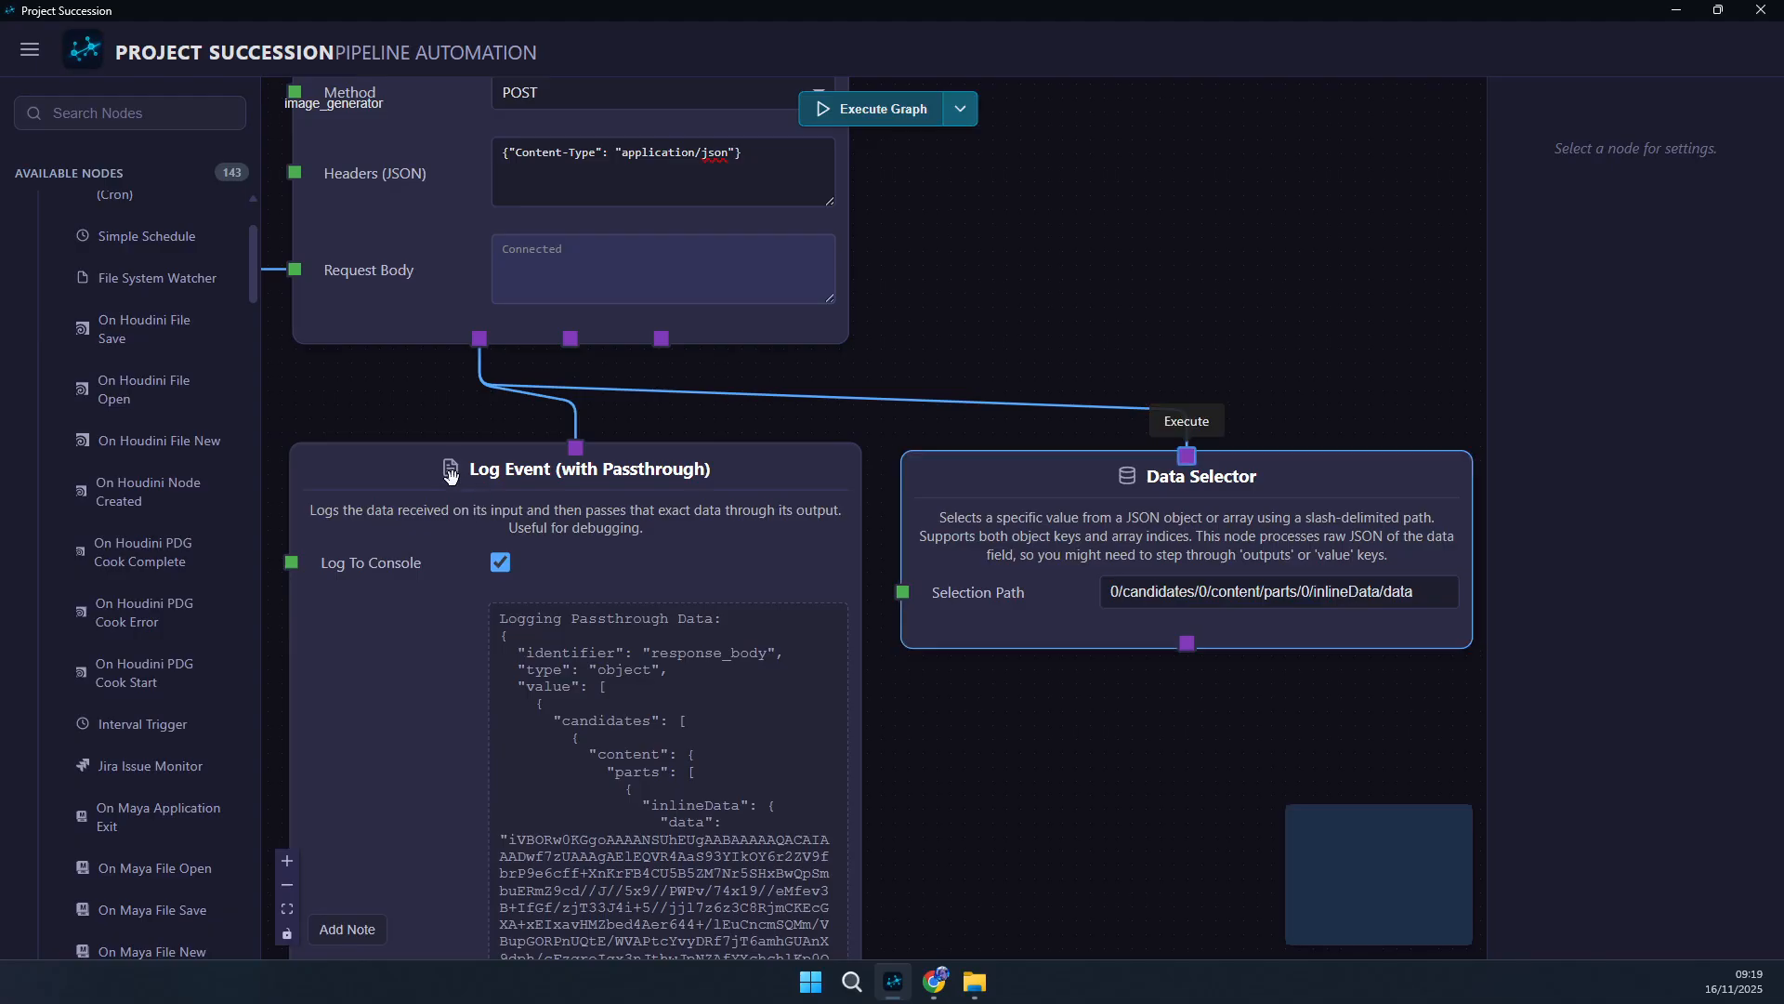
click(387, 452)
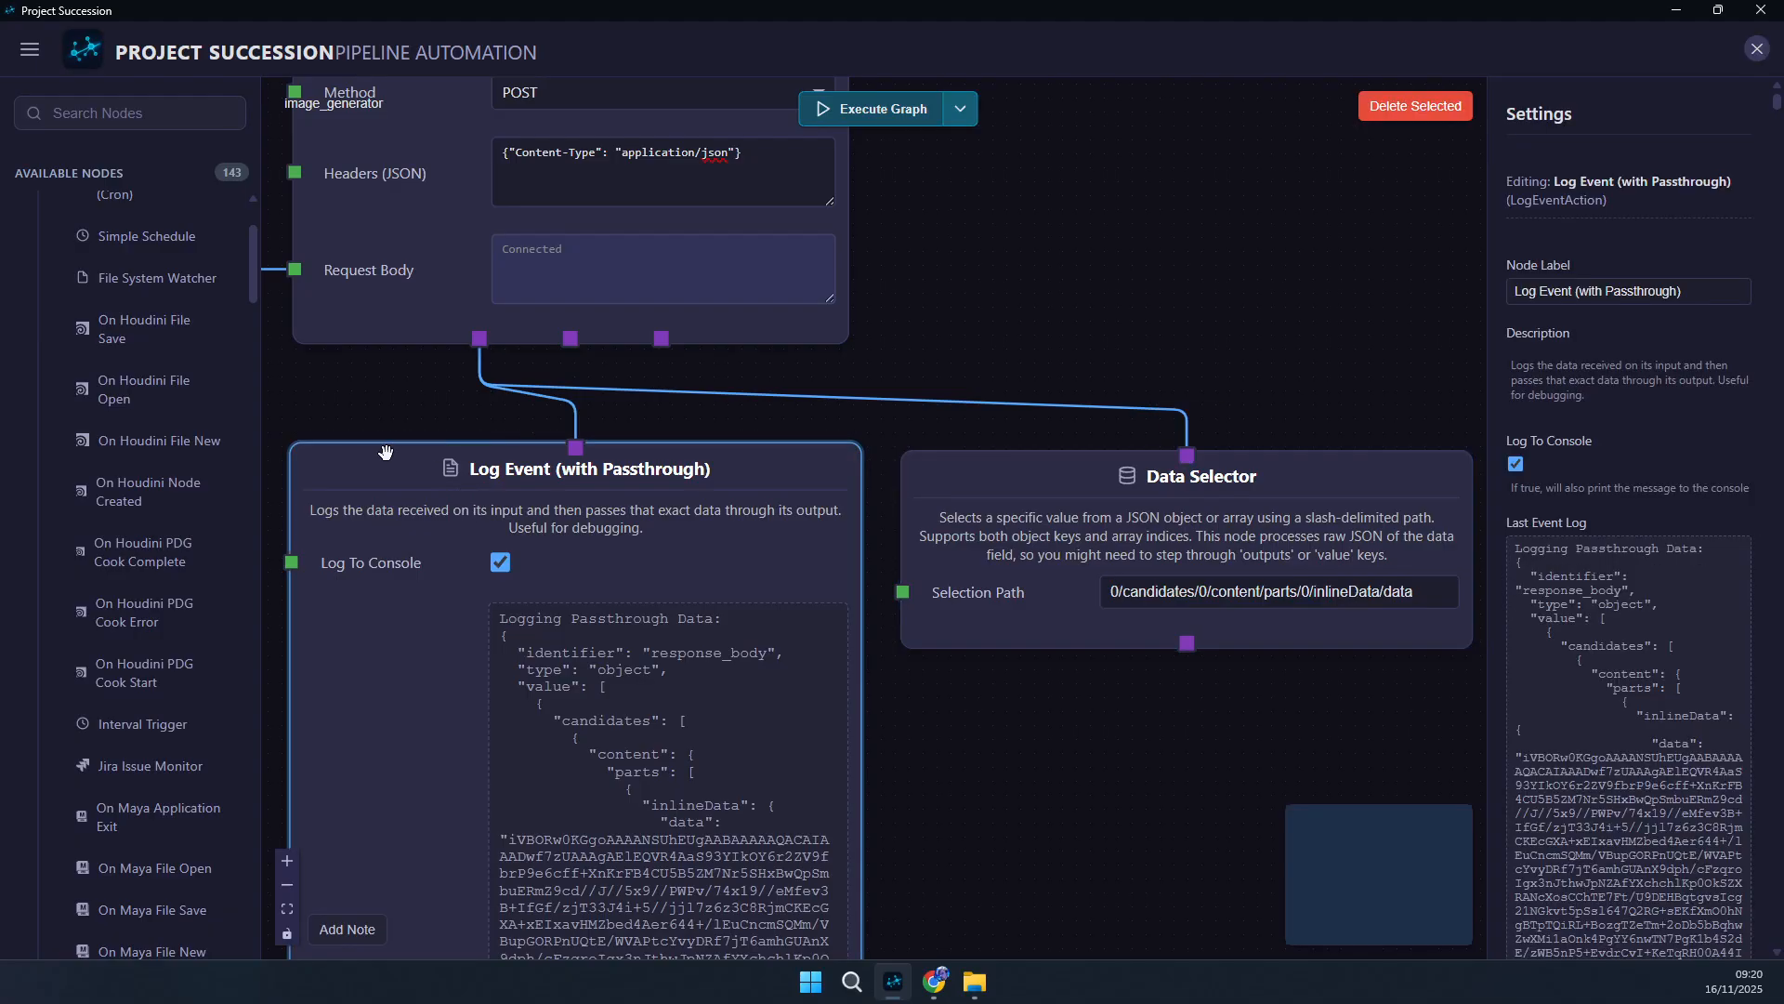
key(Delete)
- Move the Data Selector node directly beneath the HTTP Request node
drag(1062, 494, 574, 454)
scroll(1023, 730, down, 4)
scroll(1056, 739, up, 3)
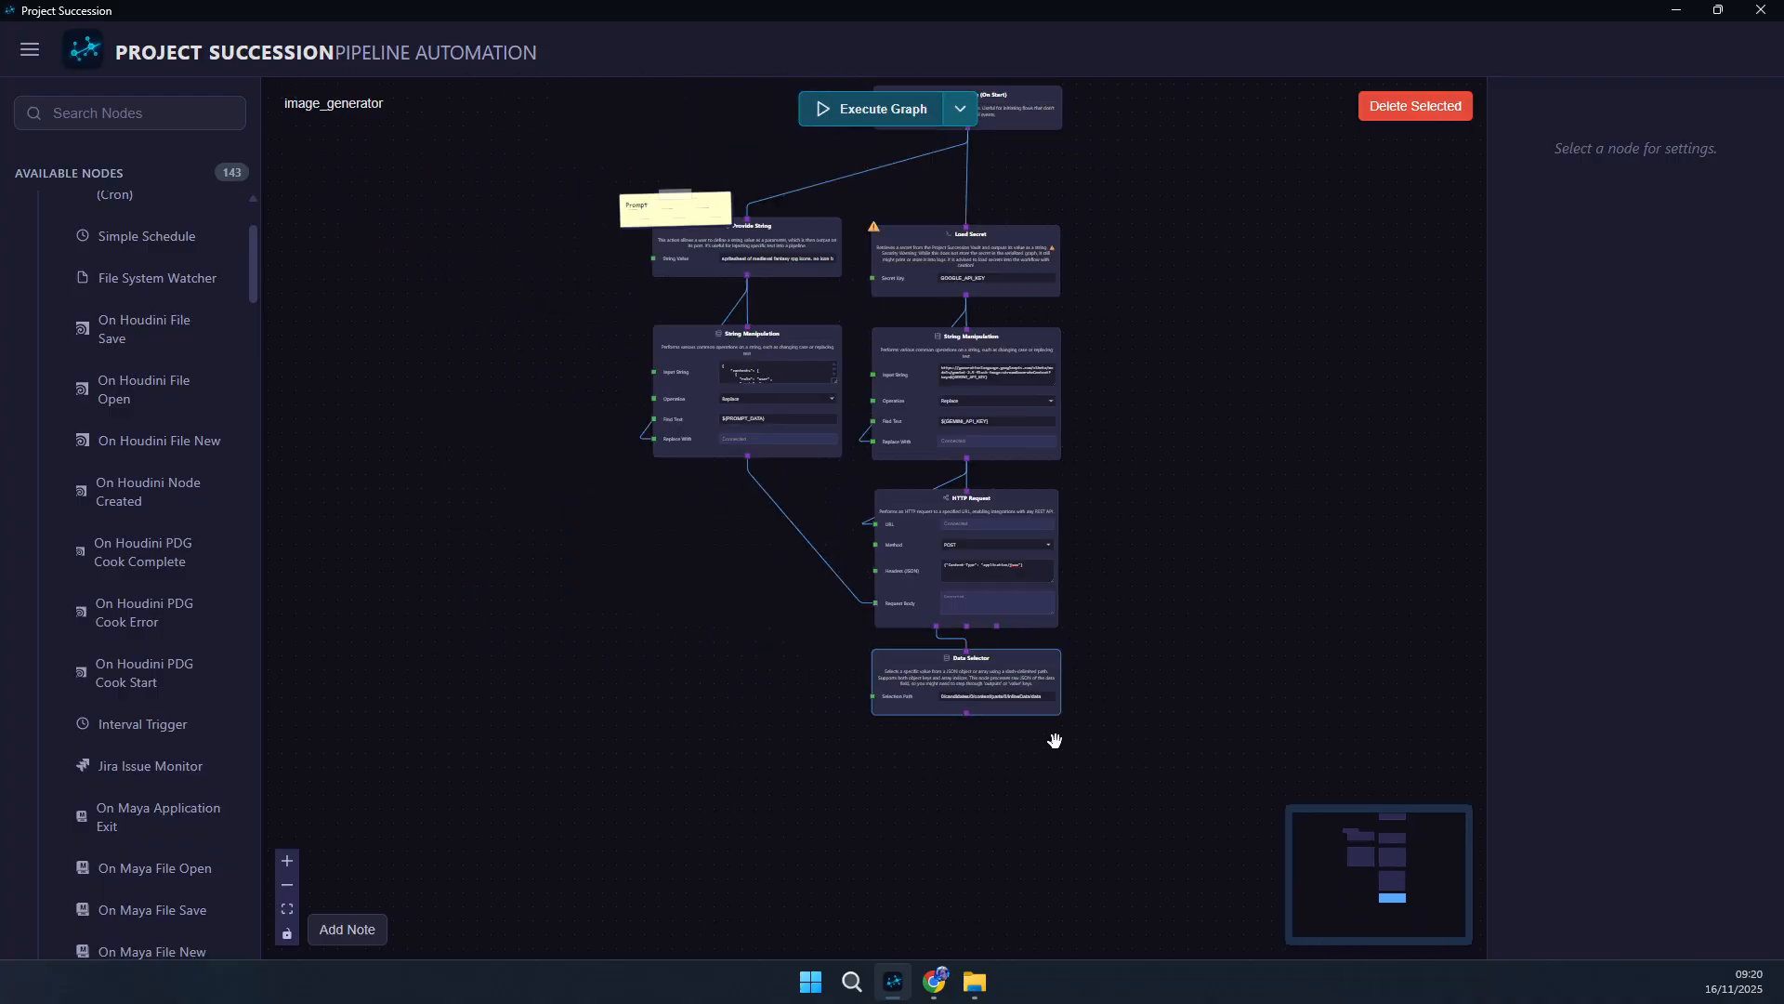
- Open the node search in the empty canvas area below the Data Selector
drag(1120, 562, 1010, 643)
drag(725, 709, 722, 709)
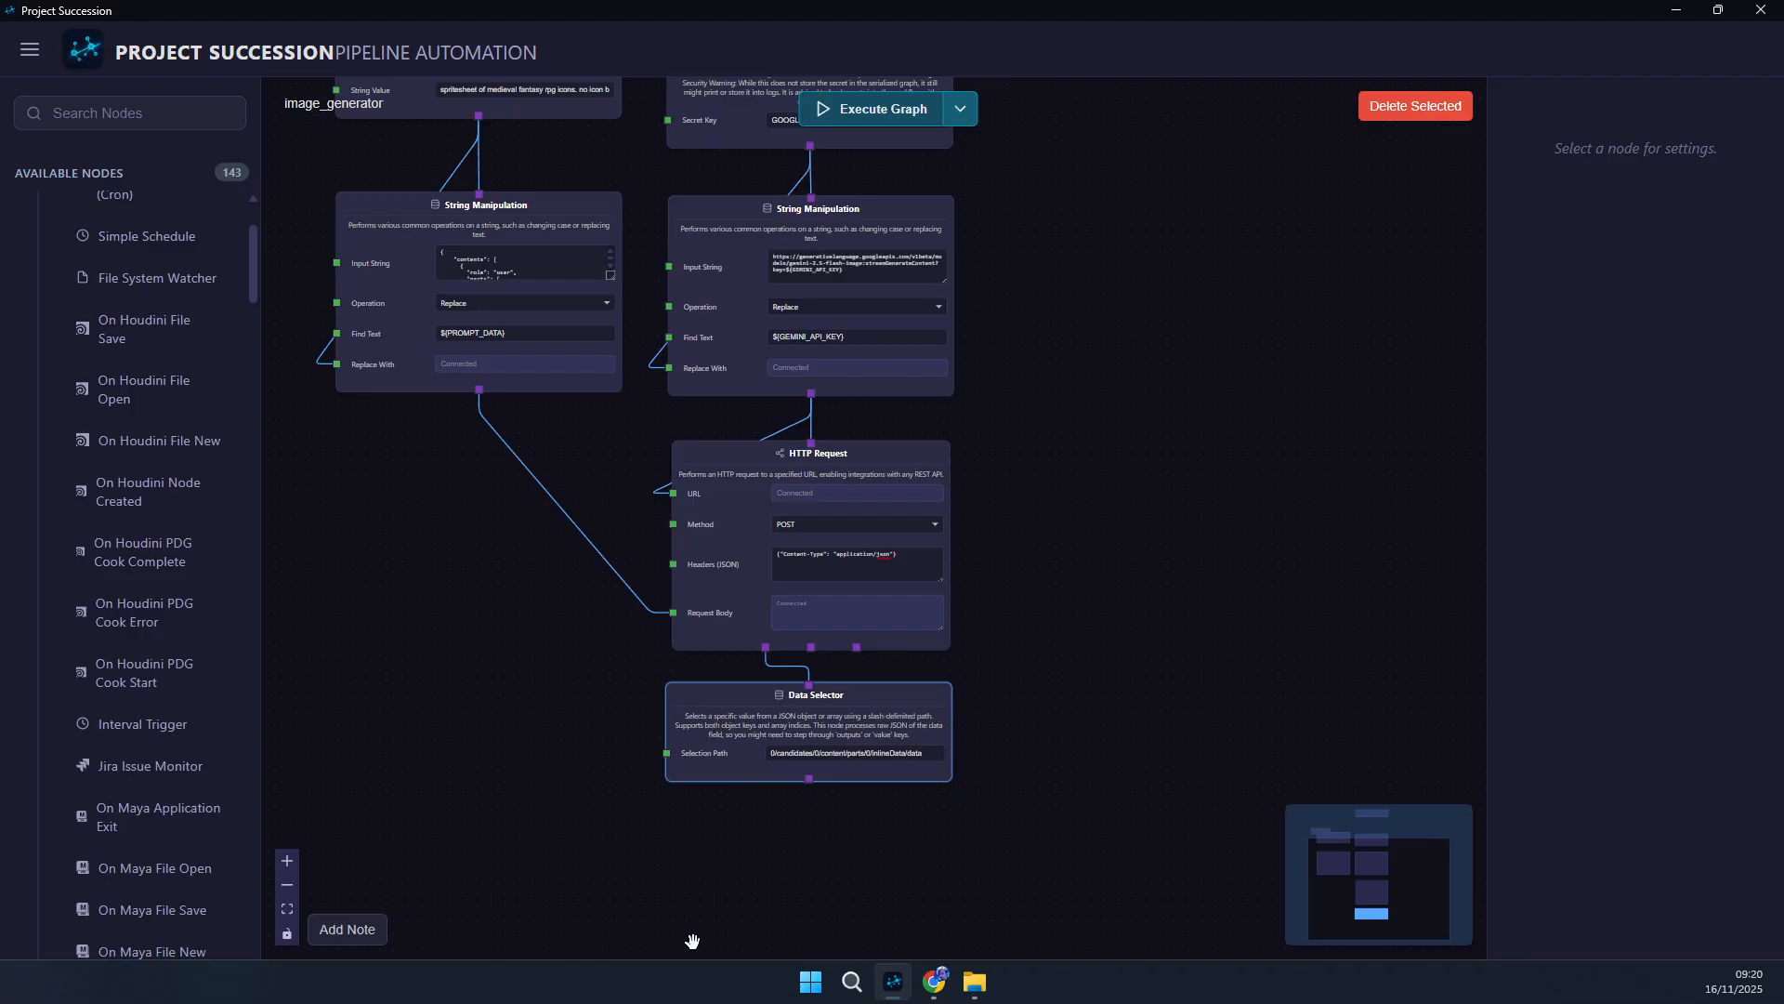
scroll(689, 930, up, 3)
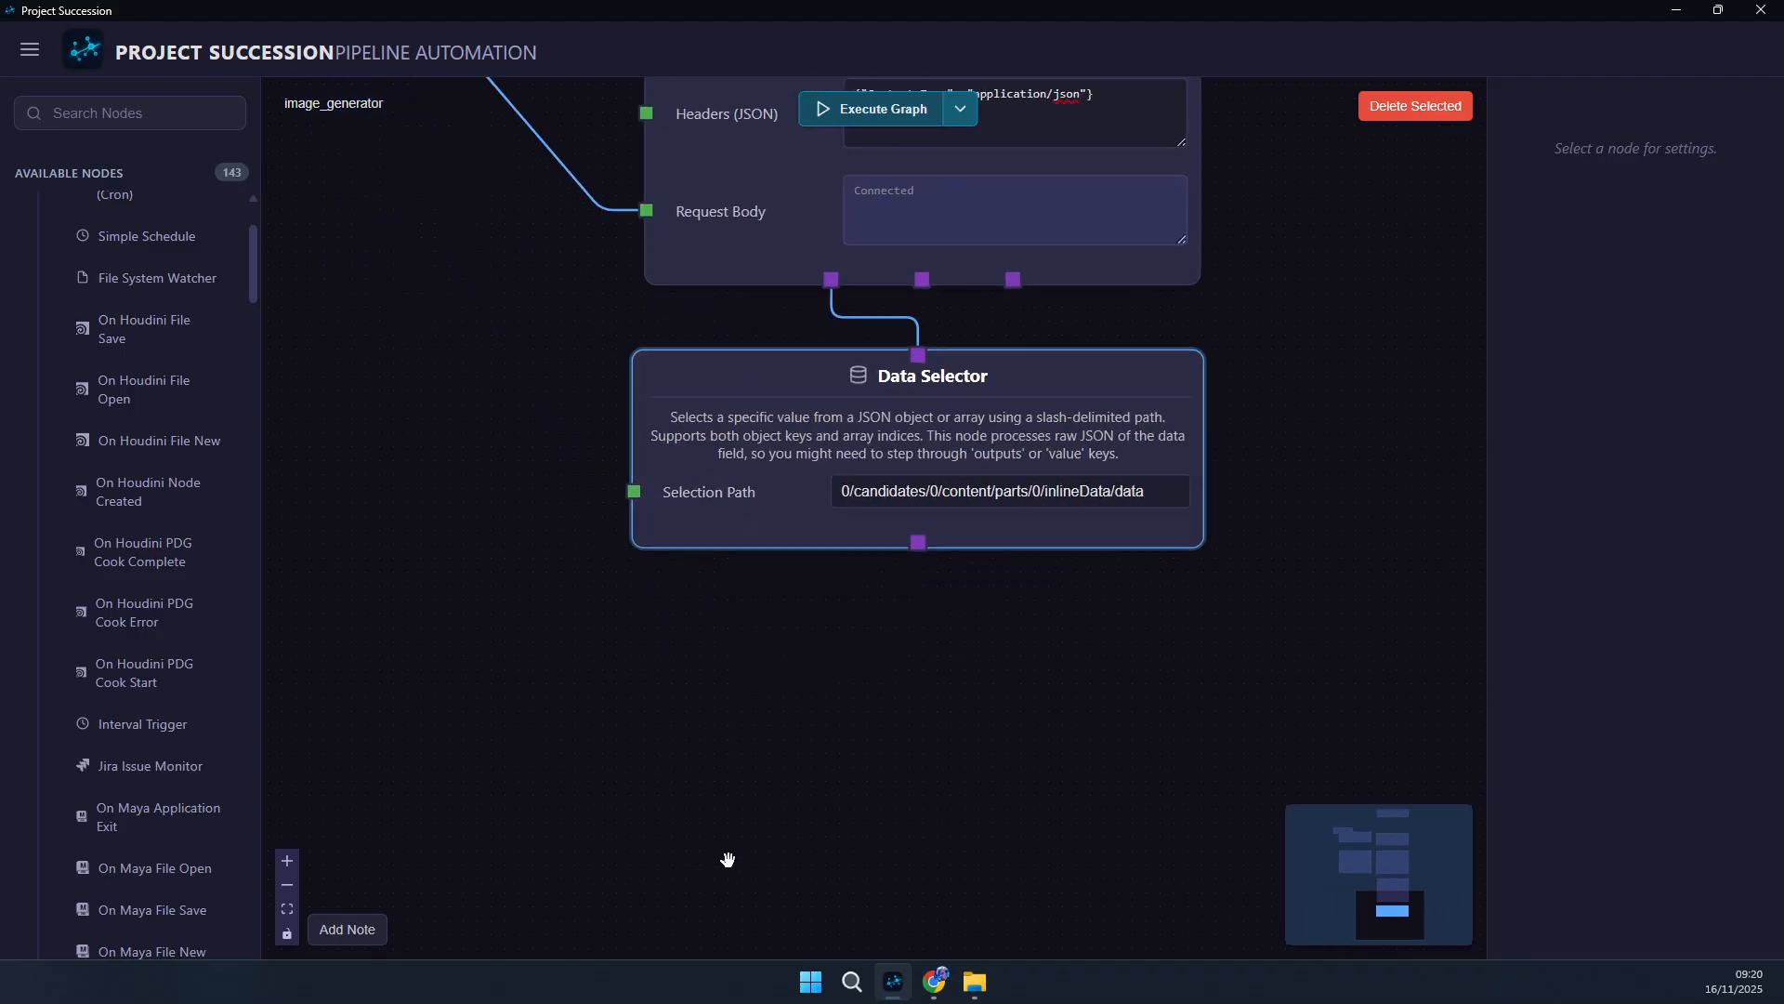
click(805, 864)
drag(839, 825, 820, 845)
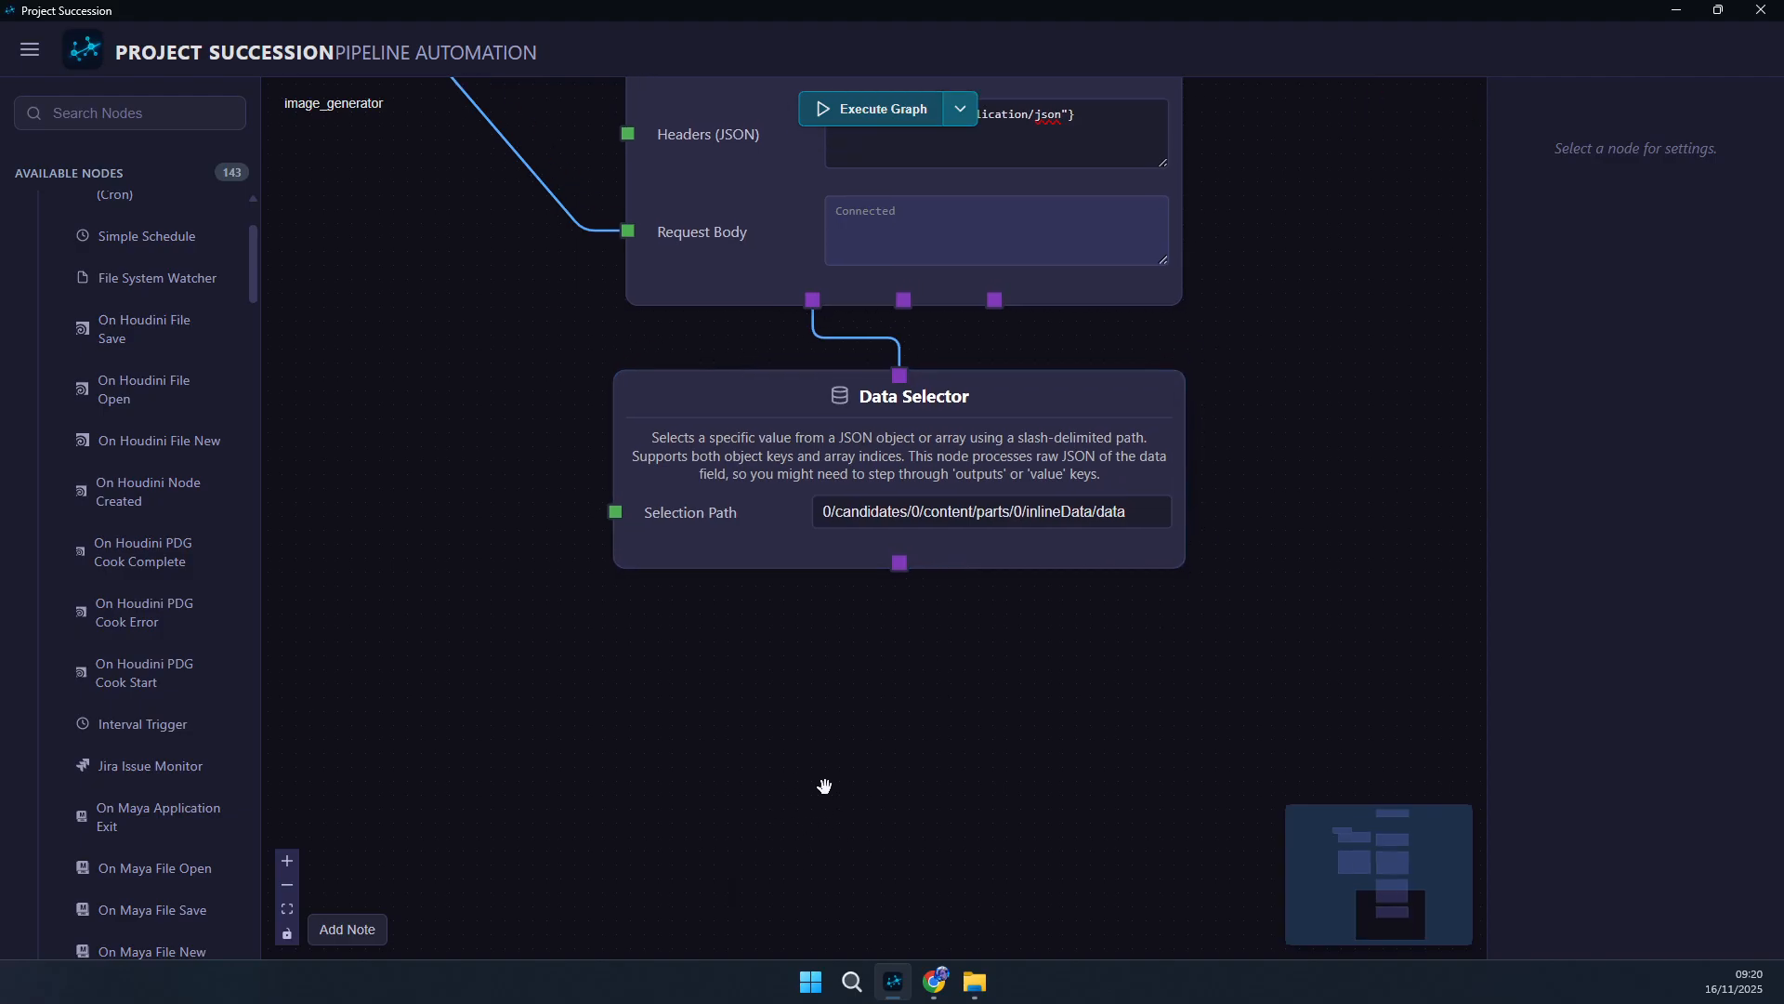
drag(812, 781, 819, 768)
key(Tab)
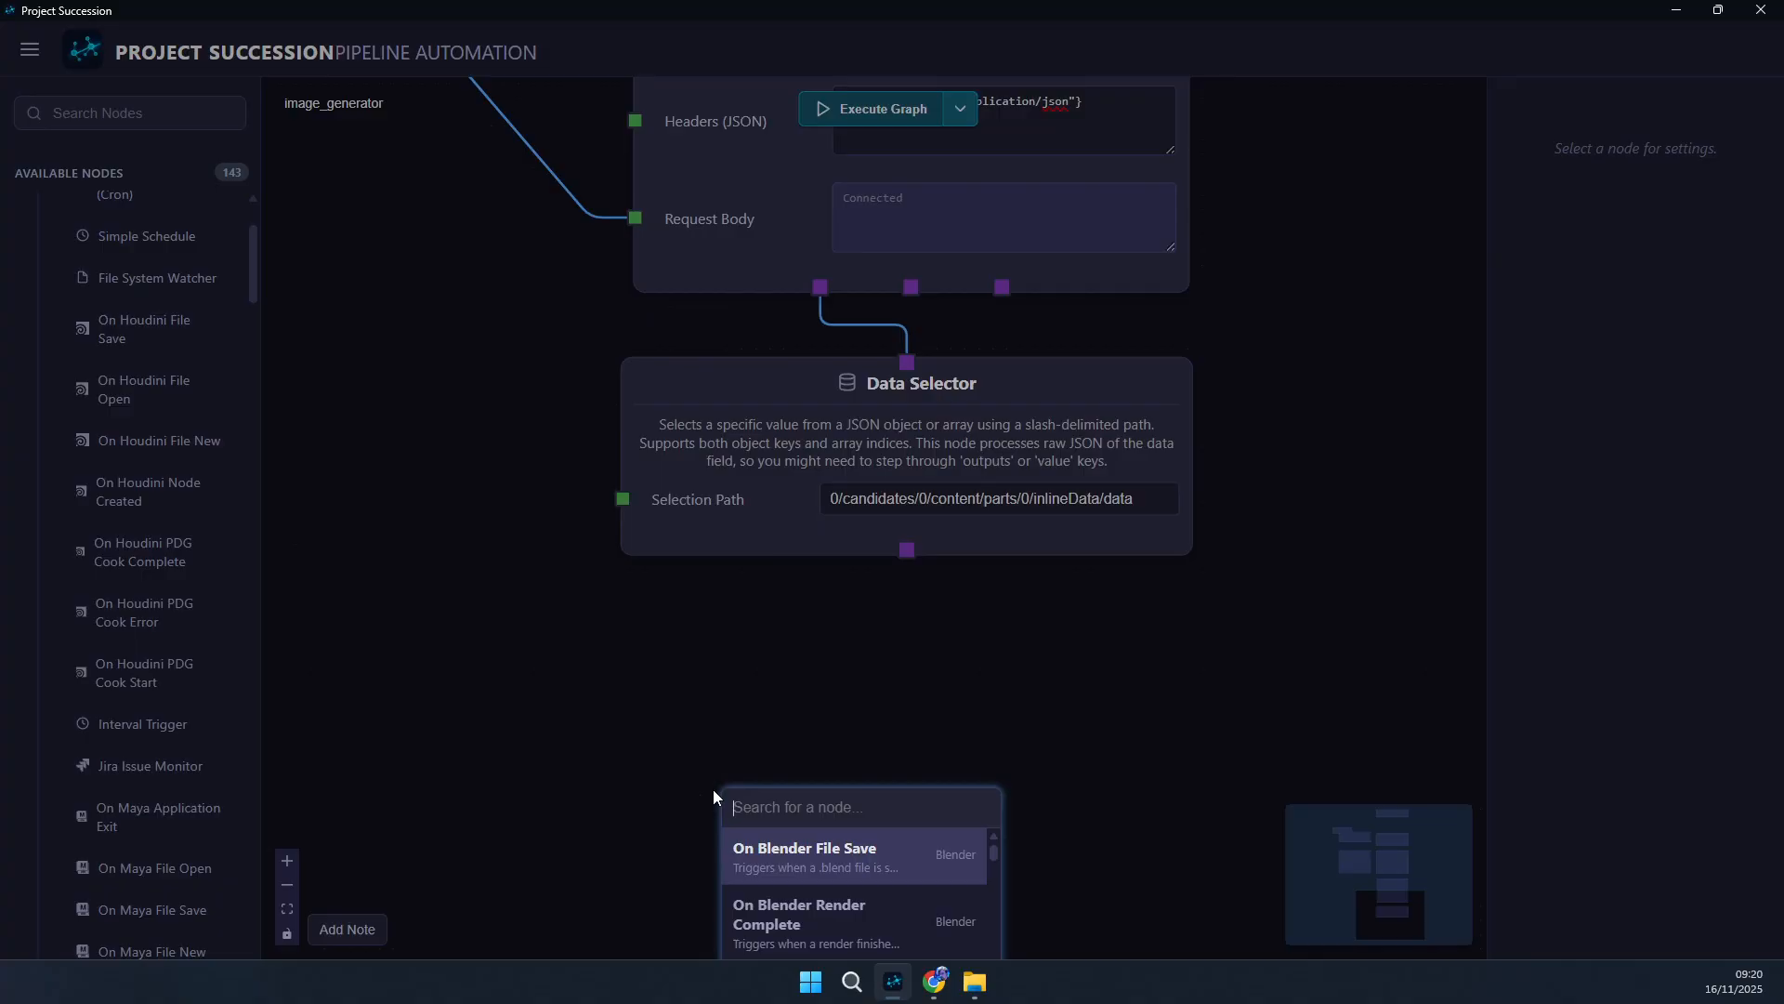
- Add a Save Image From Data node below Data Selector and connect Data Selector's output to its execute and Image Data inputs
text(save im)
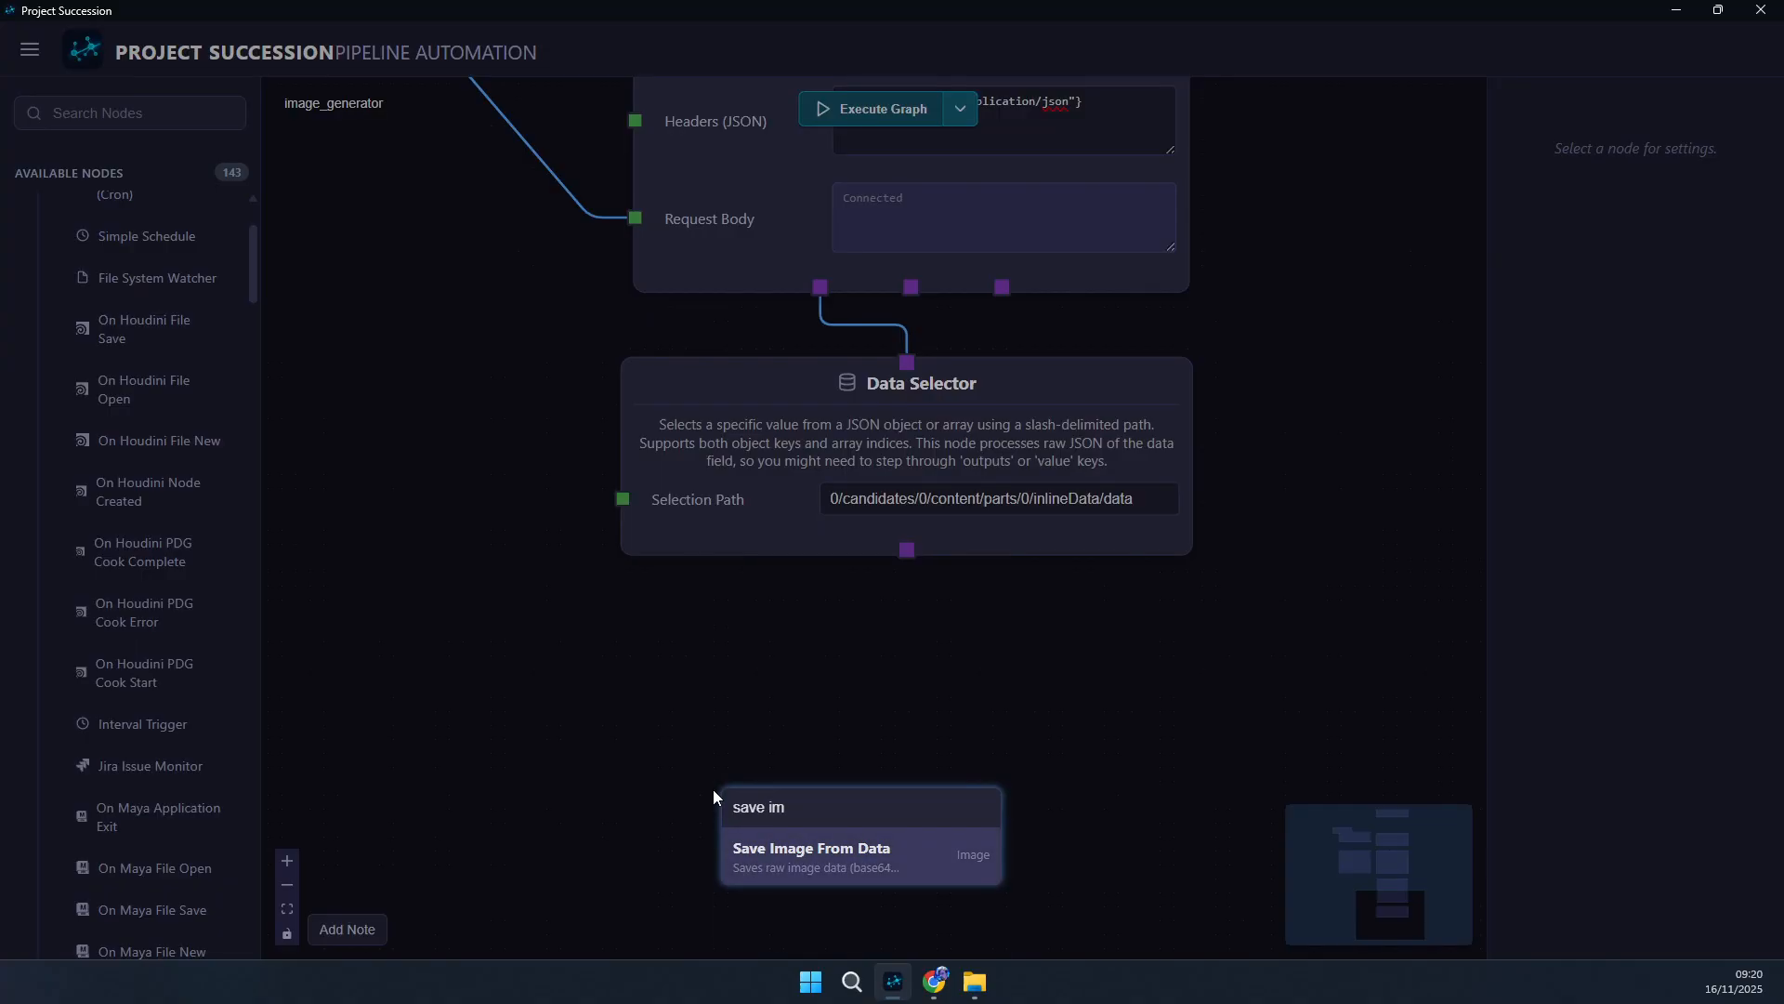
key(Return)
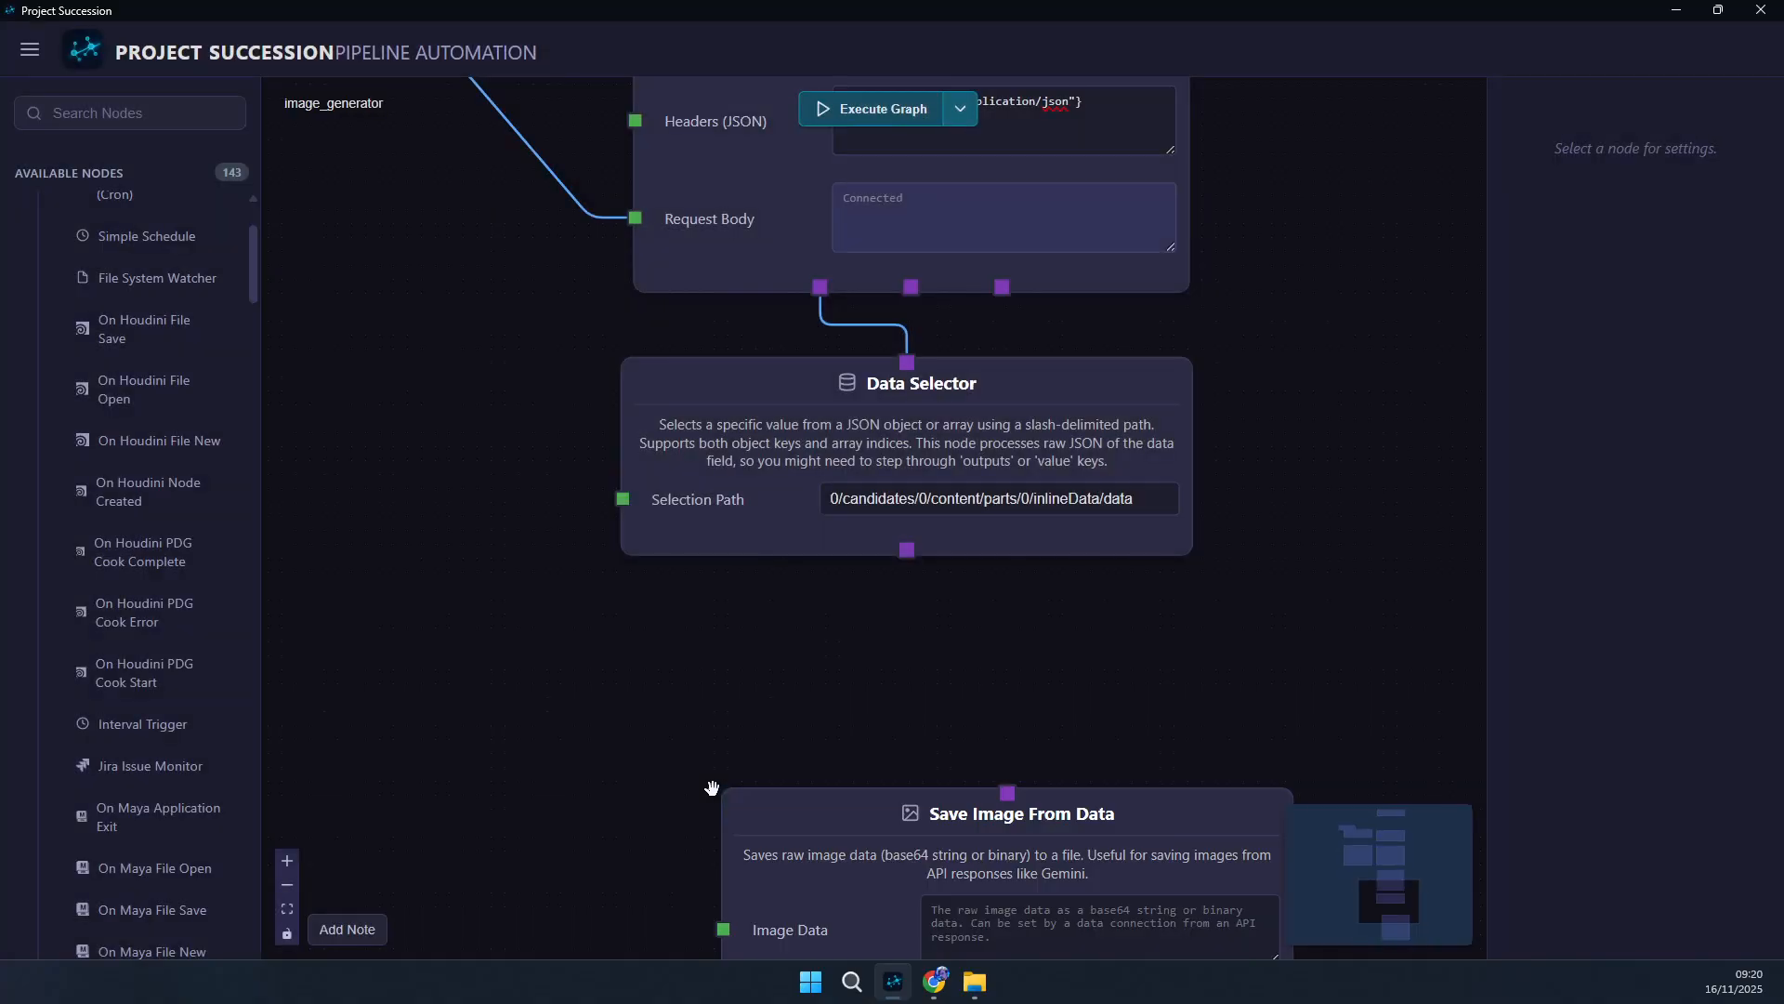
drag(706, 818, 703, 671)
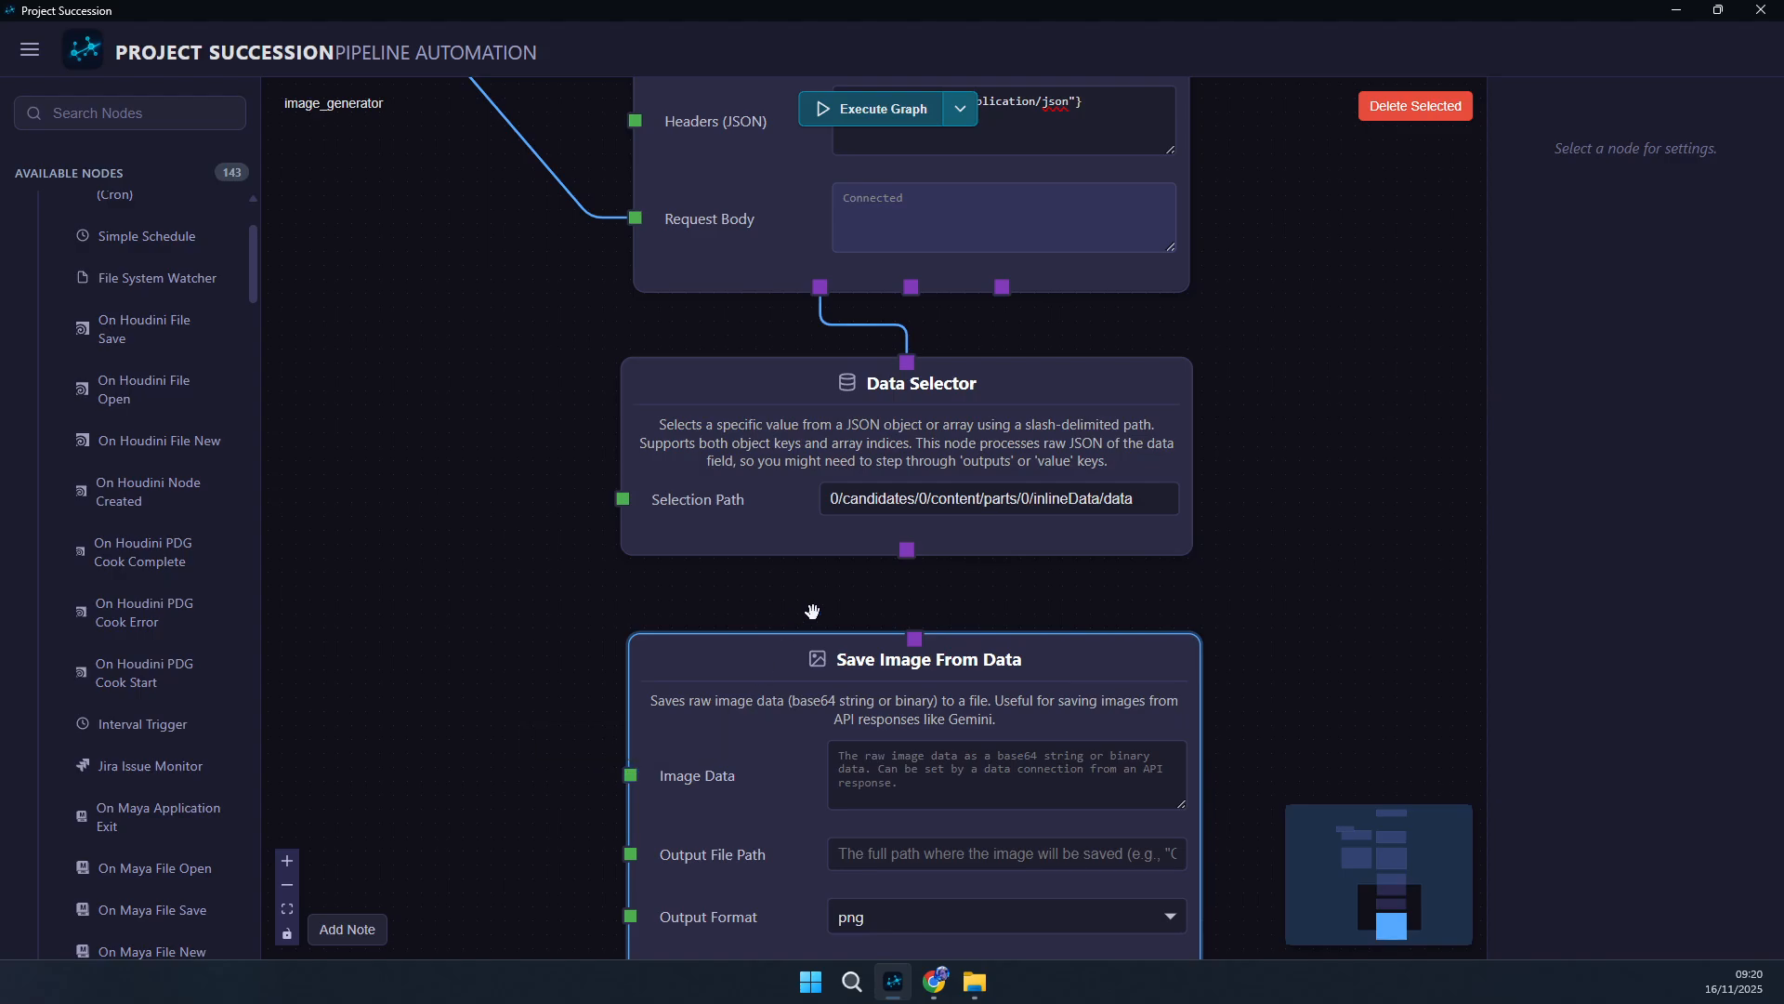
drag(907, 550, 915, 638)
drag(908, 550, 632, 776)
drag(665, 786, 656, 762)
- Switch the Save Image From Data node's Data Type to raw, and set it back to base64
scroll(434, 712, down, 3)
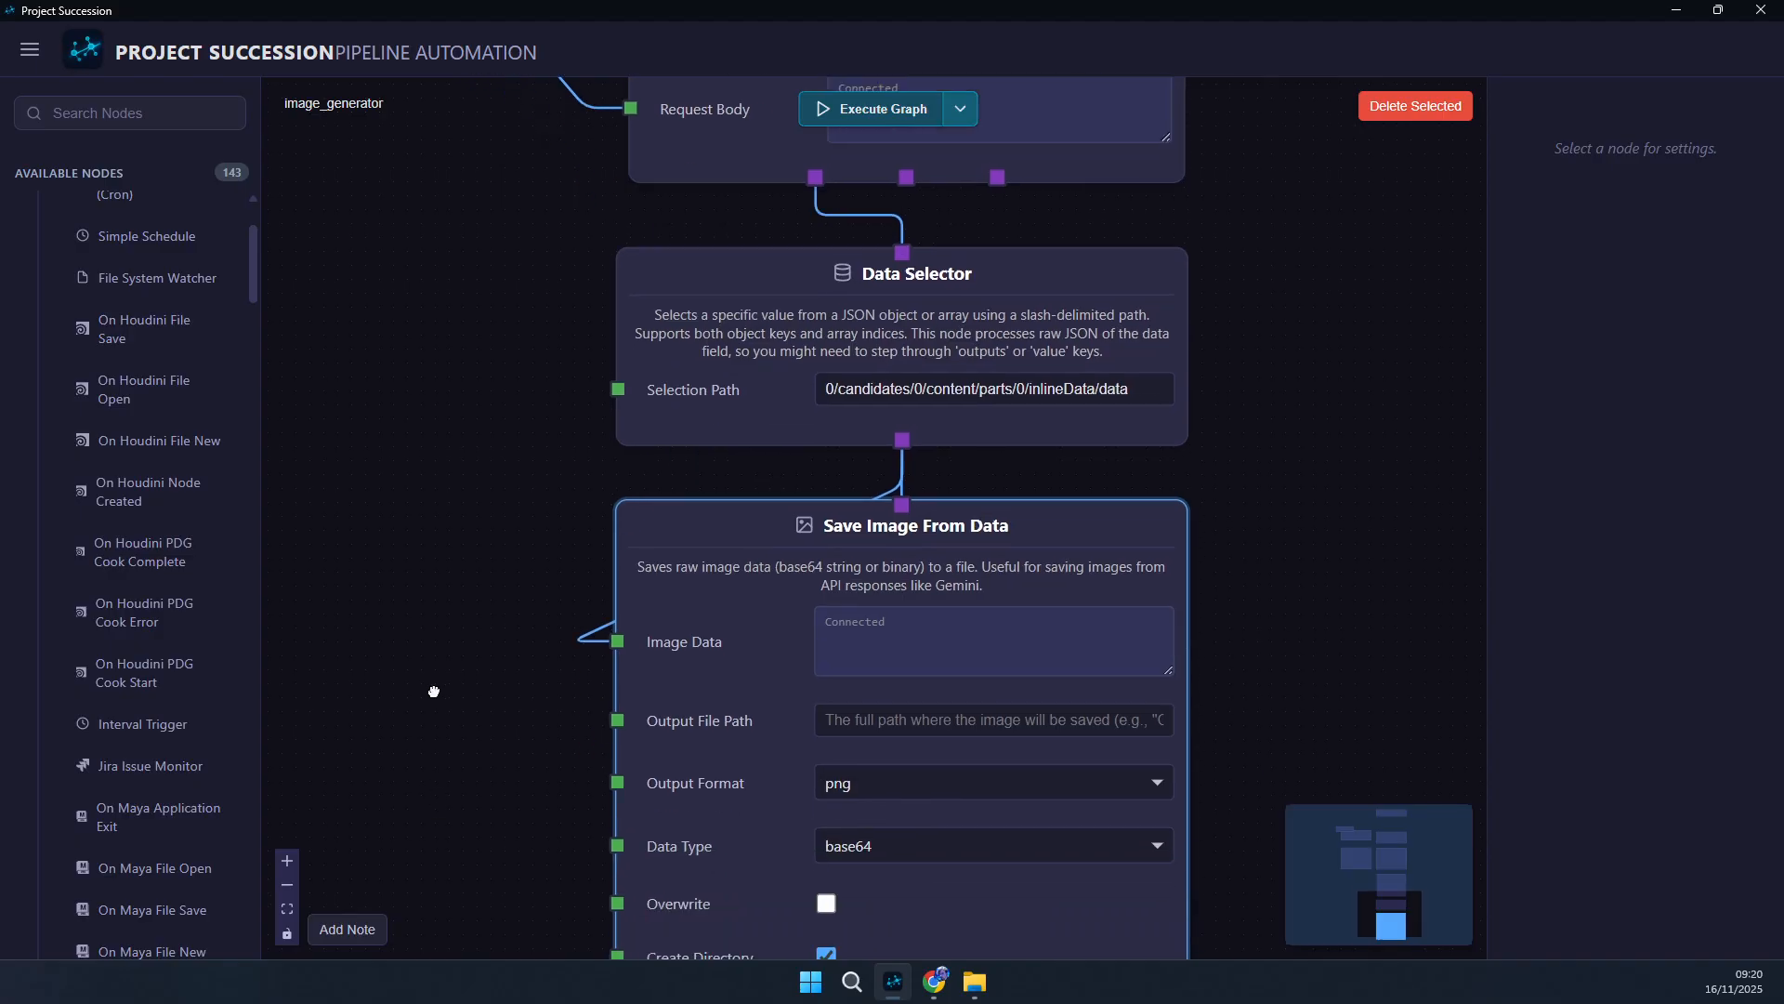
click(854, 786)
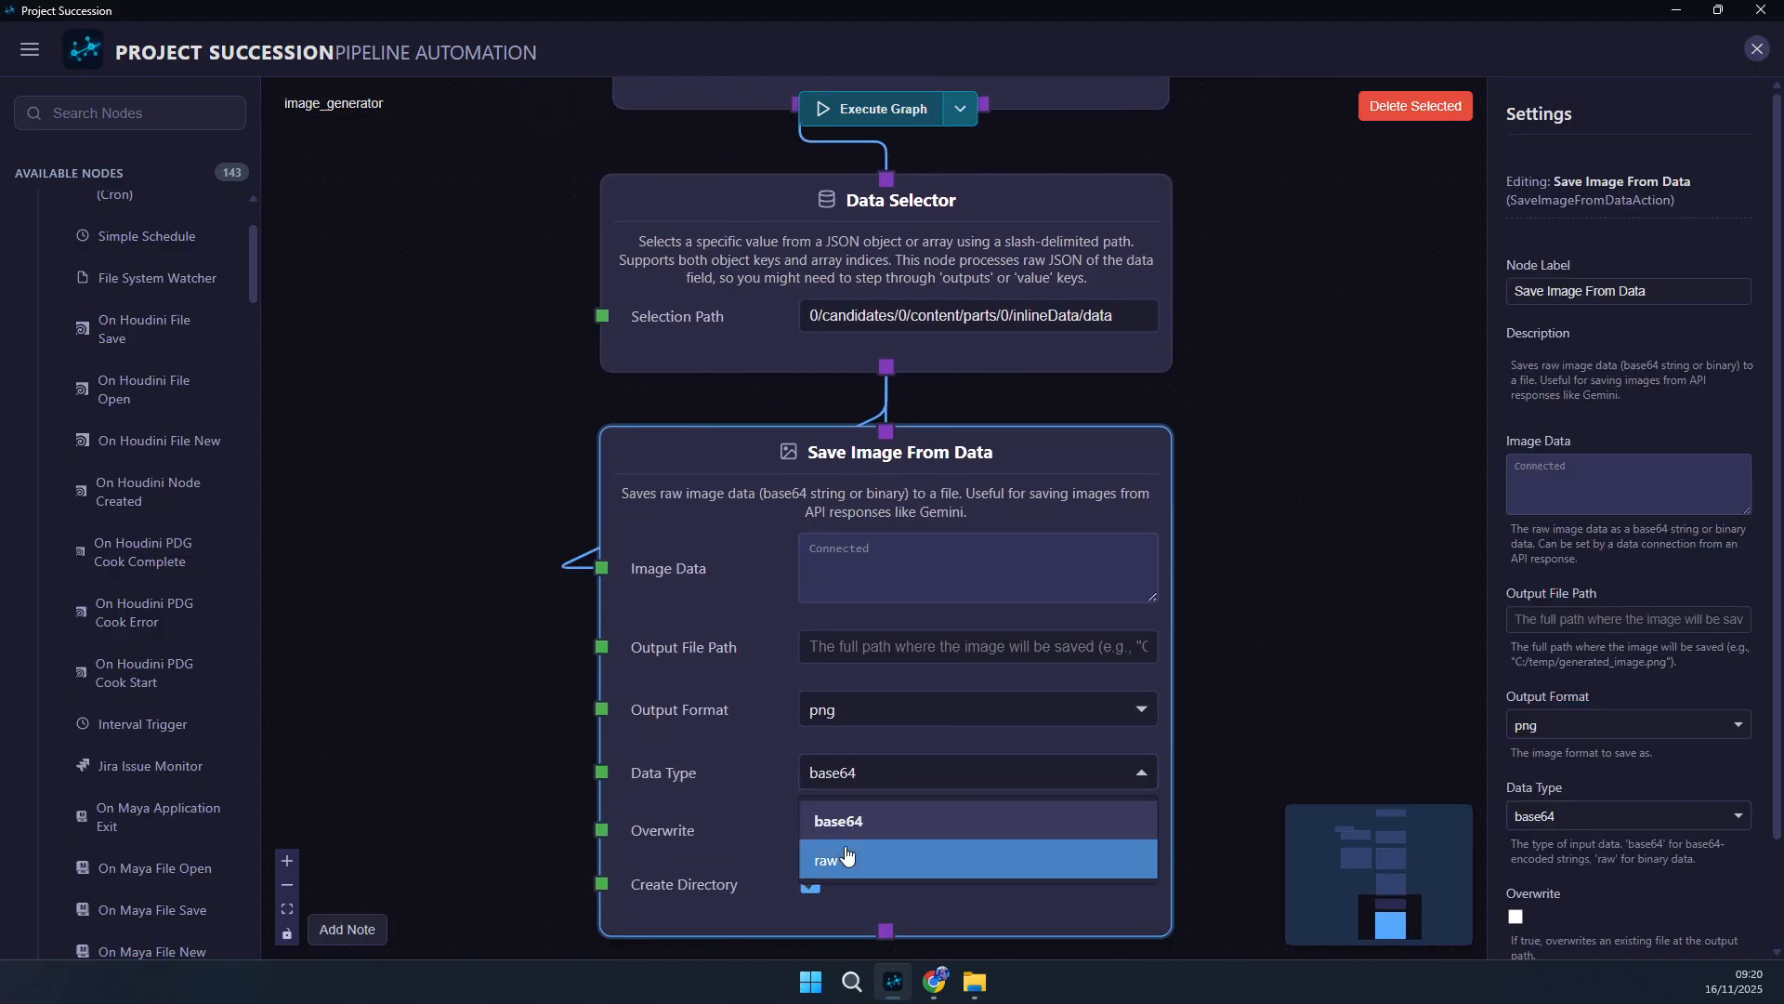
click(916, 860)
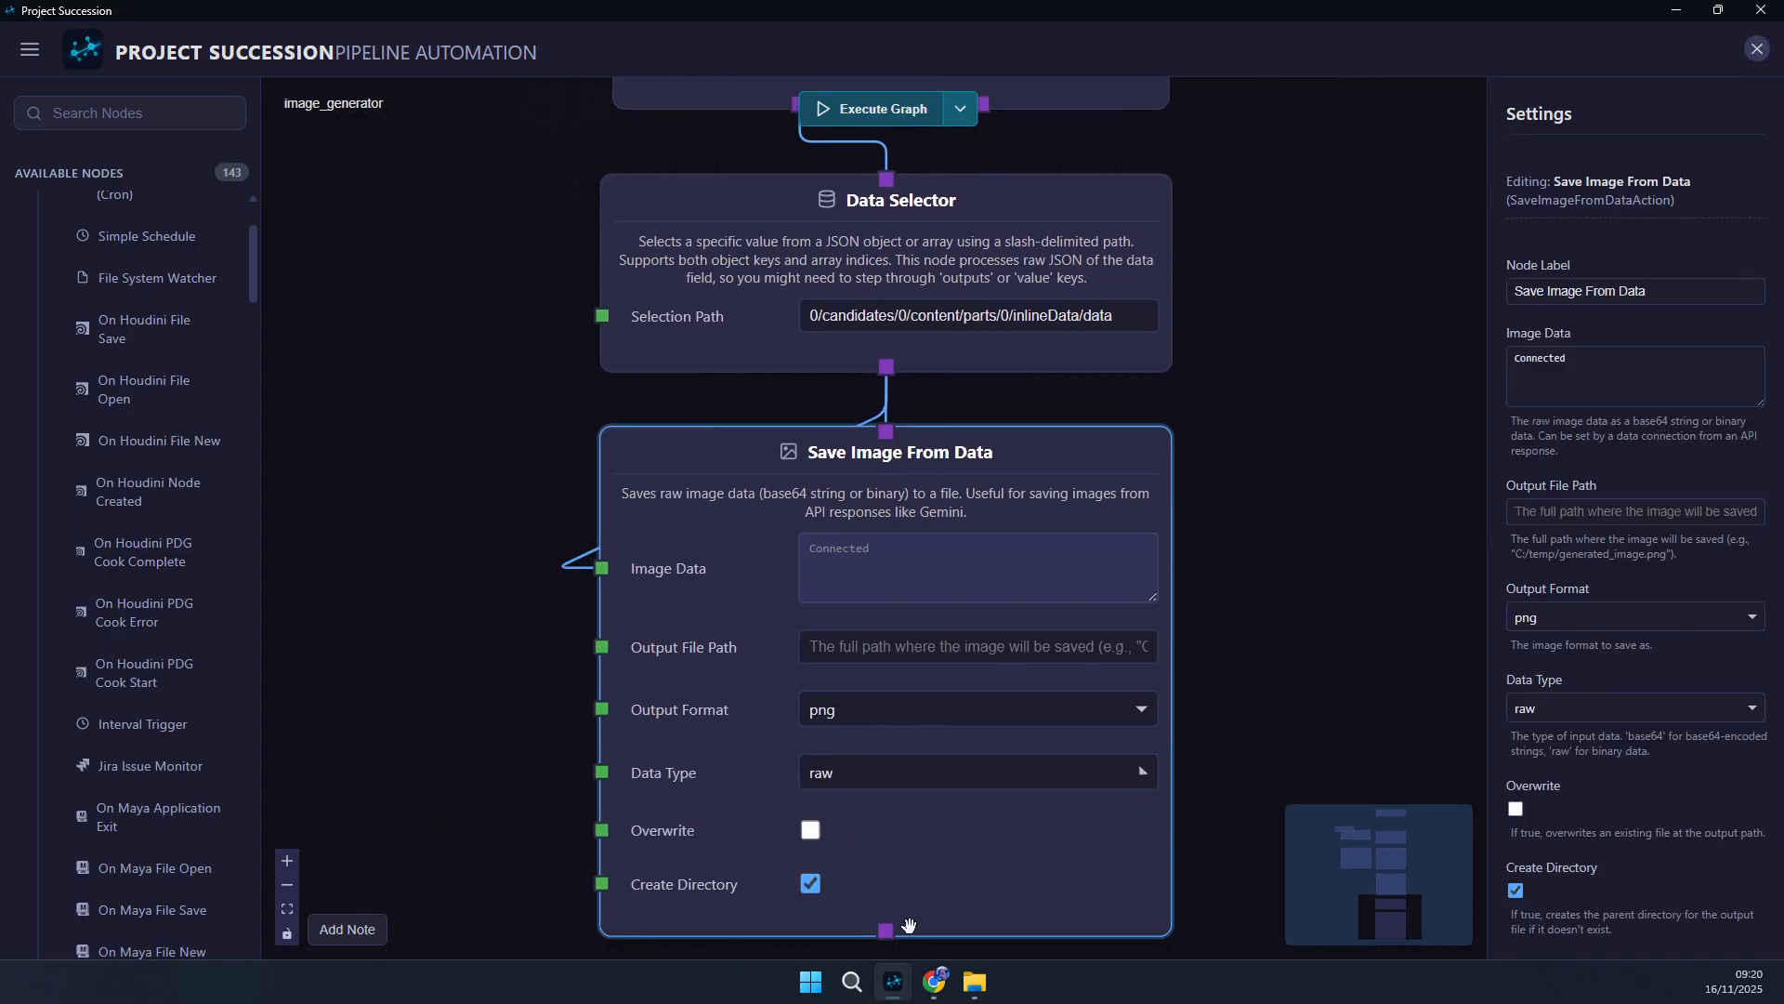
click(915, 790)
click(851, 823)
- Enable the Overwrite option on the Save Image From Data node
drag(1217, 671, 1189, 601)
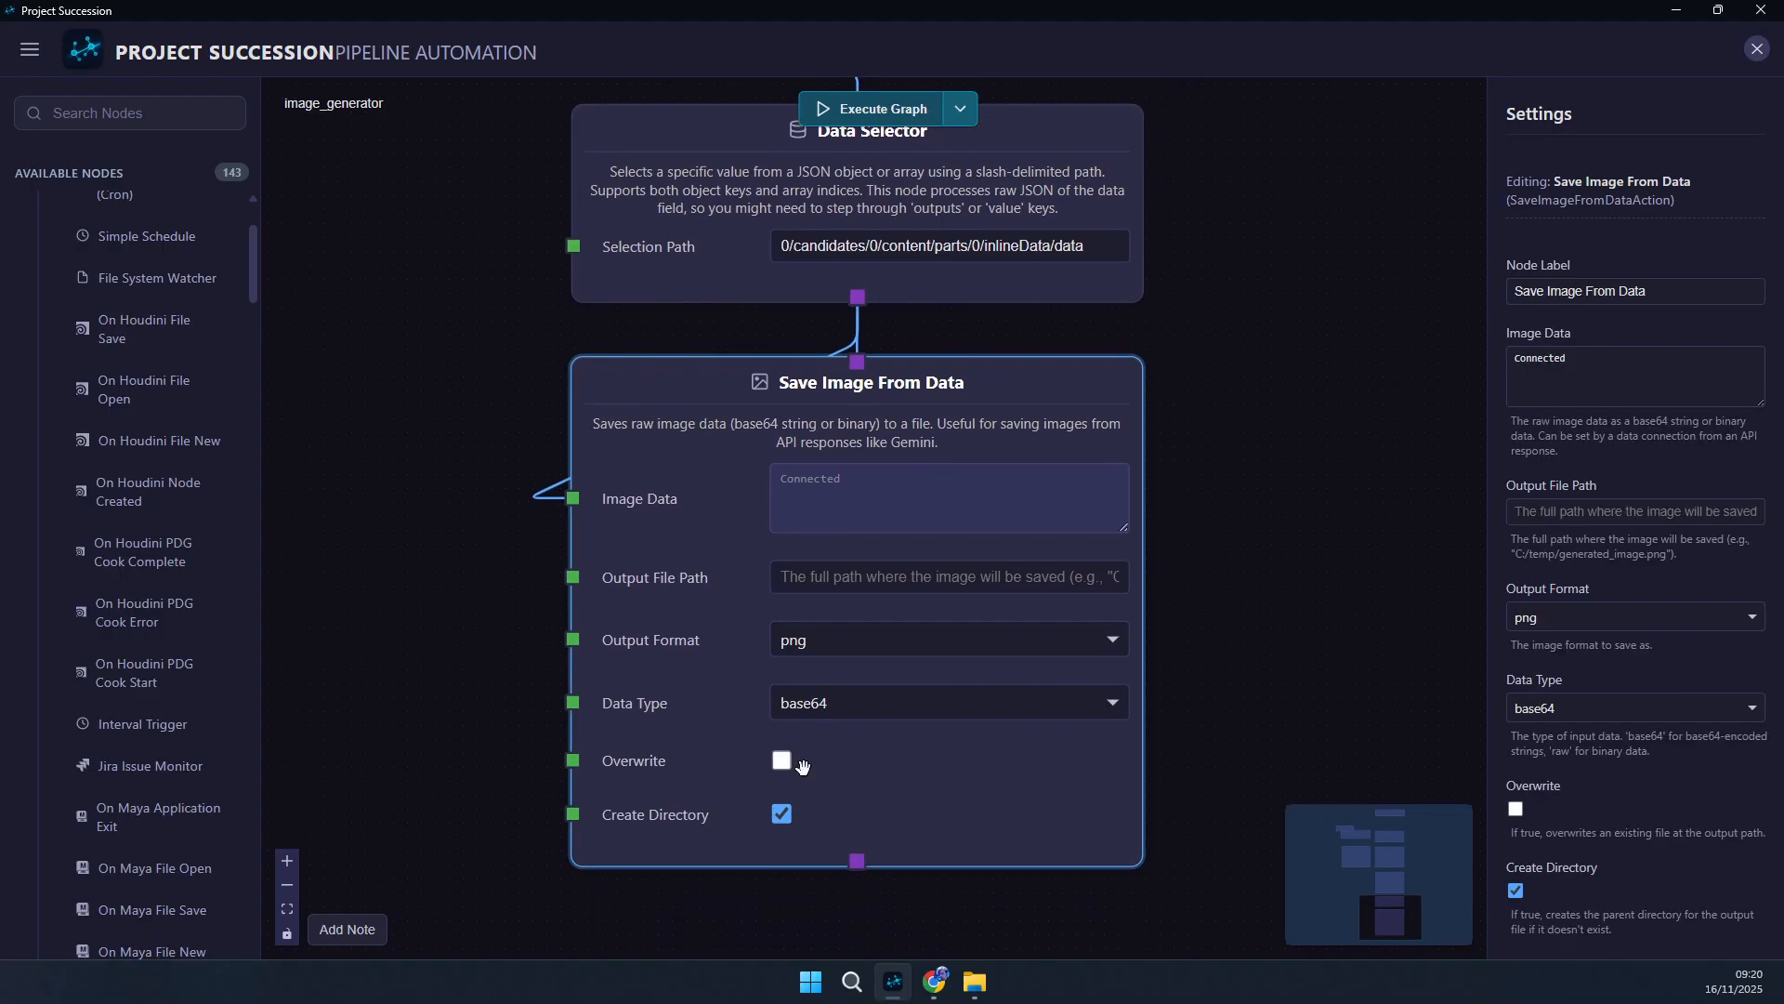
click(781, 760)
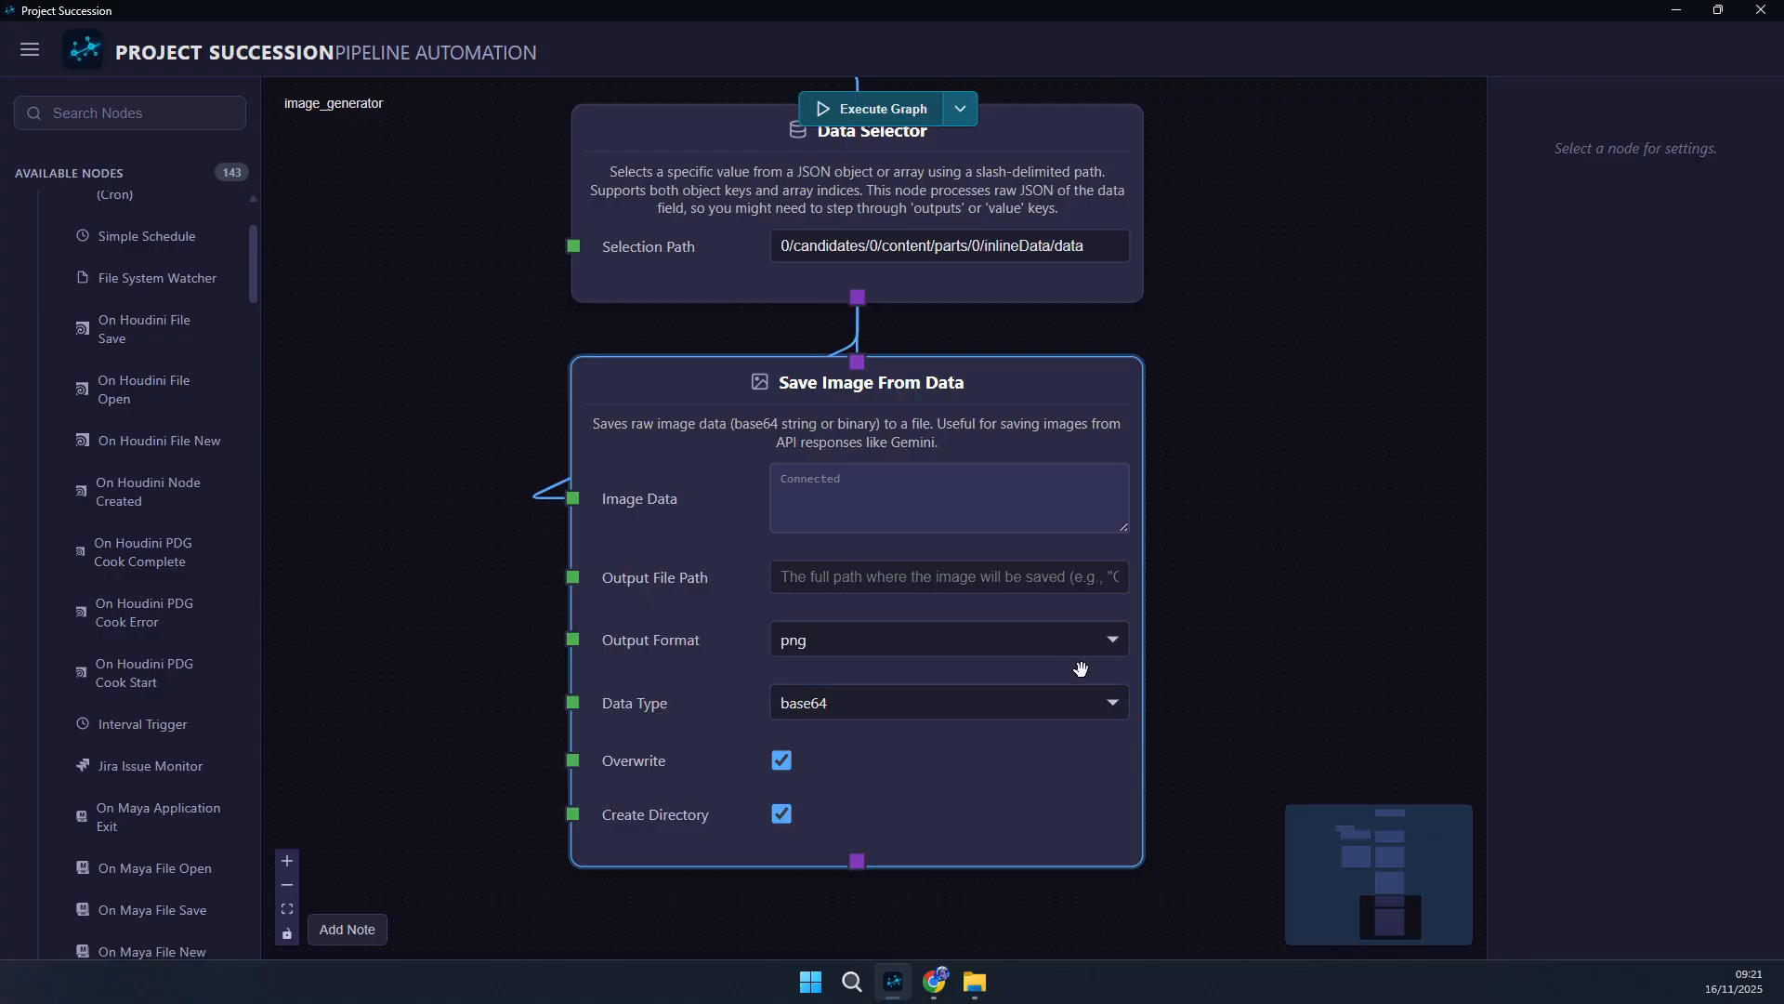
mouse_move(499, 897)
mouse_down()
mouse_move(502, 848)
mouse_move(502, 891)
mouse_up()
- Move the Save Image From Data node farther below Data Selector to make room between them
scroll(502, 805, down, 3)
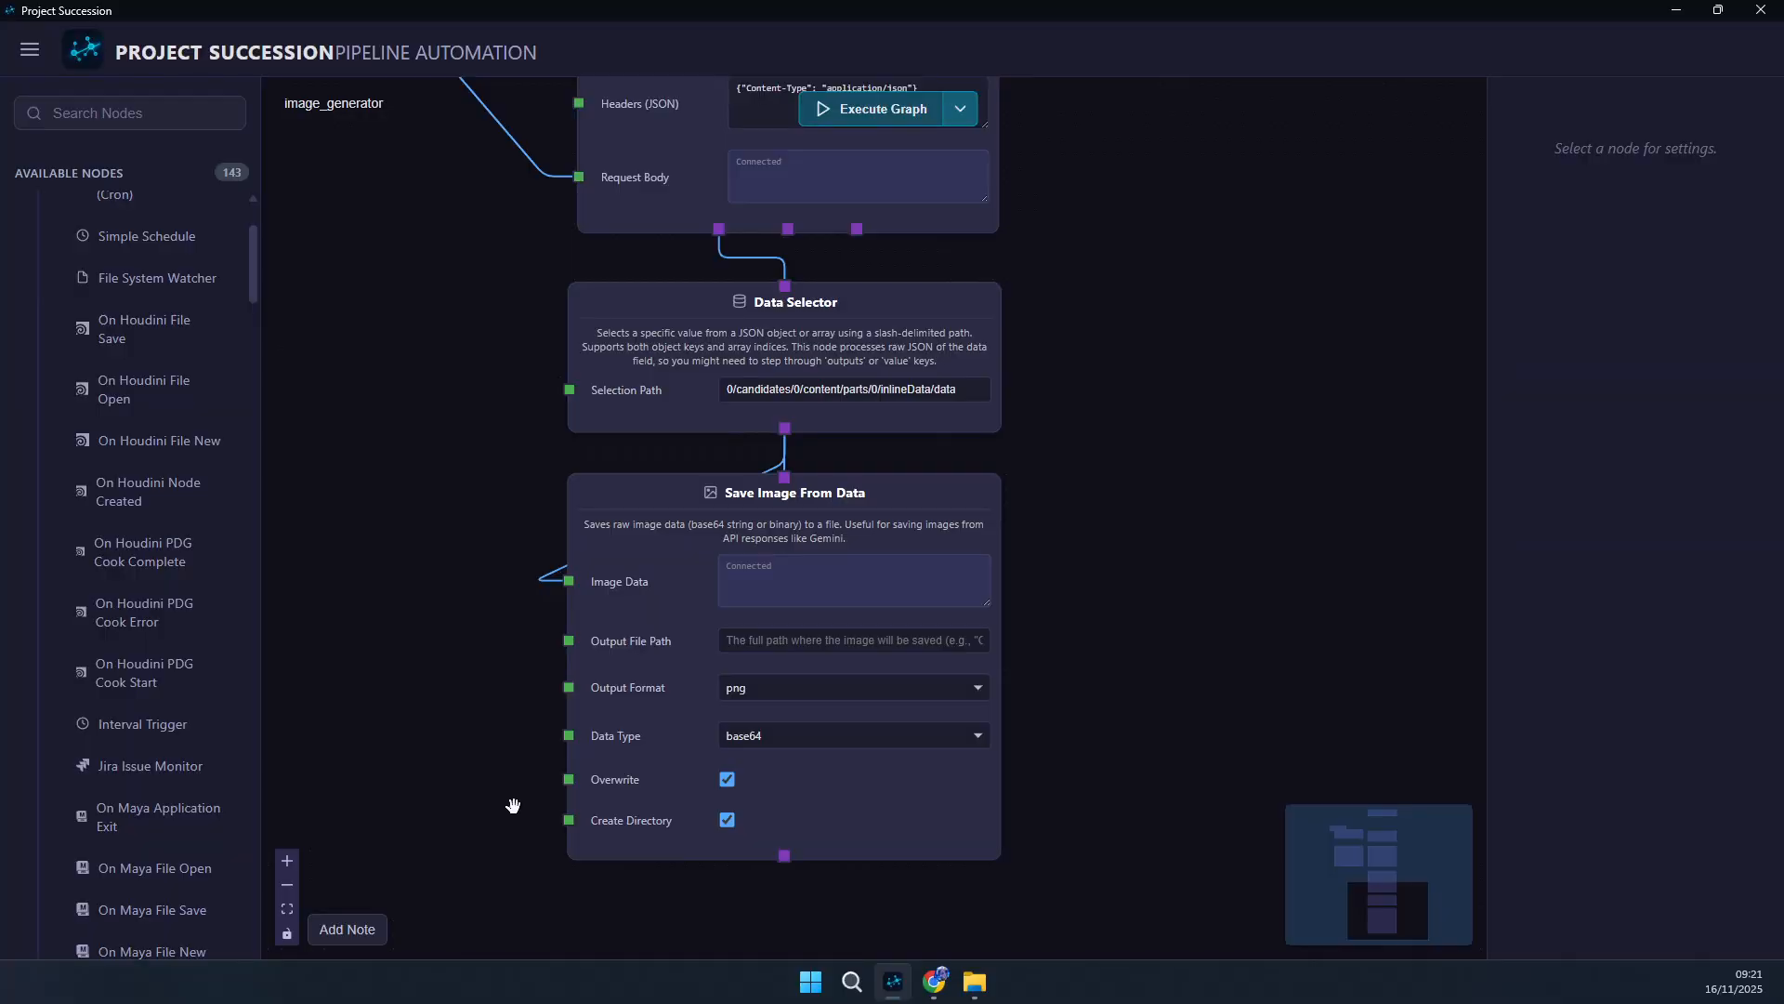
drag(562, 721, 659, 777)
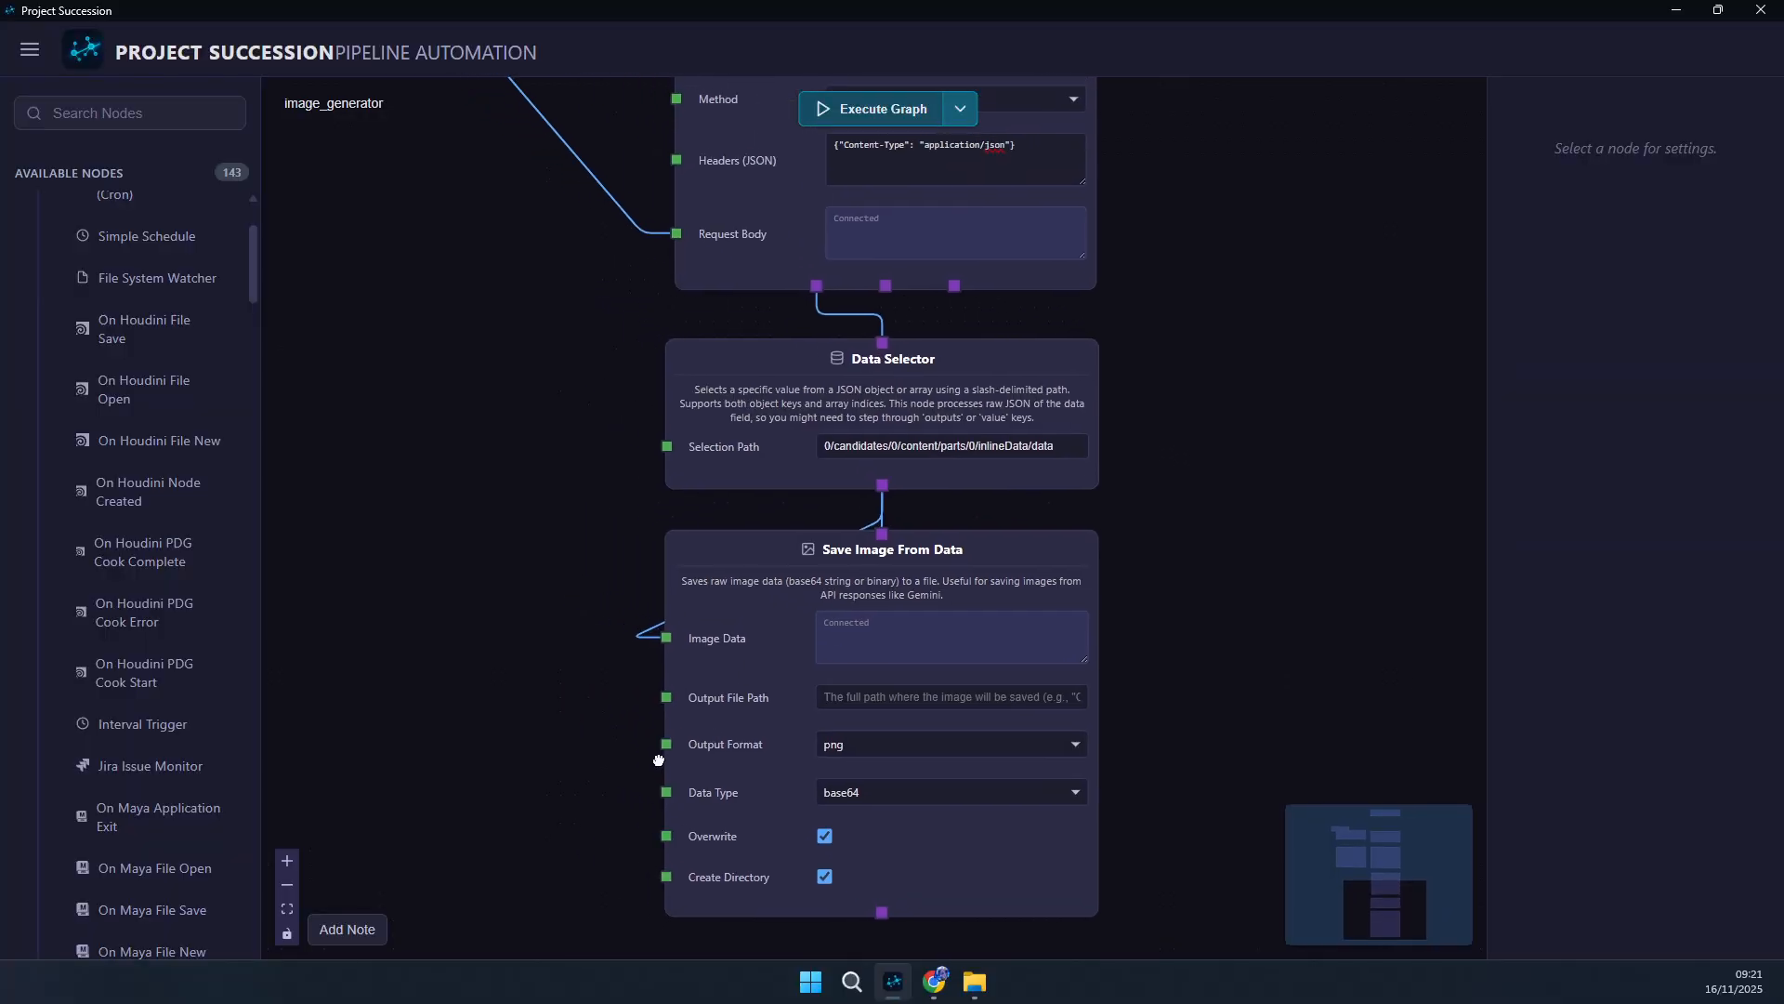
click(874, 695)
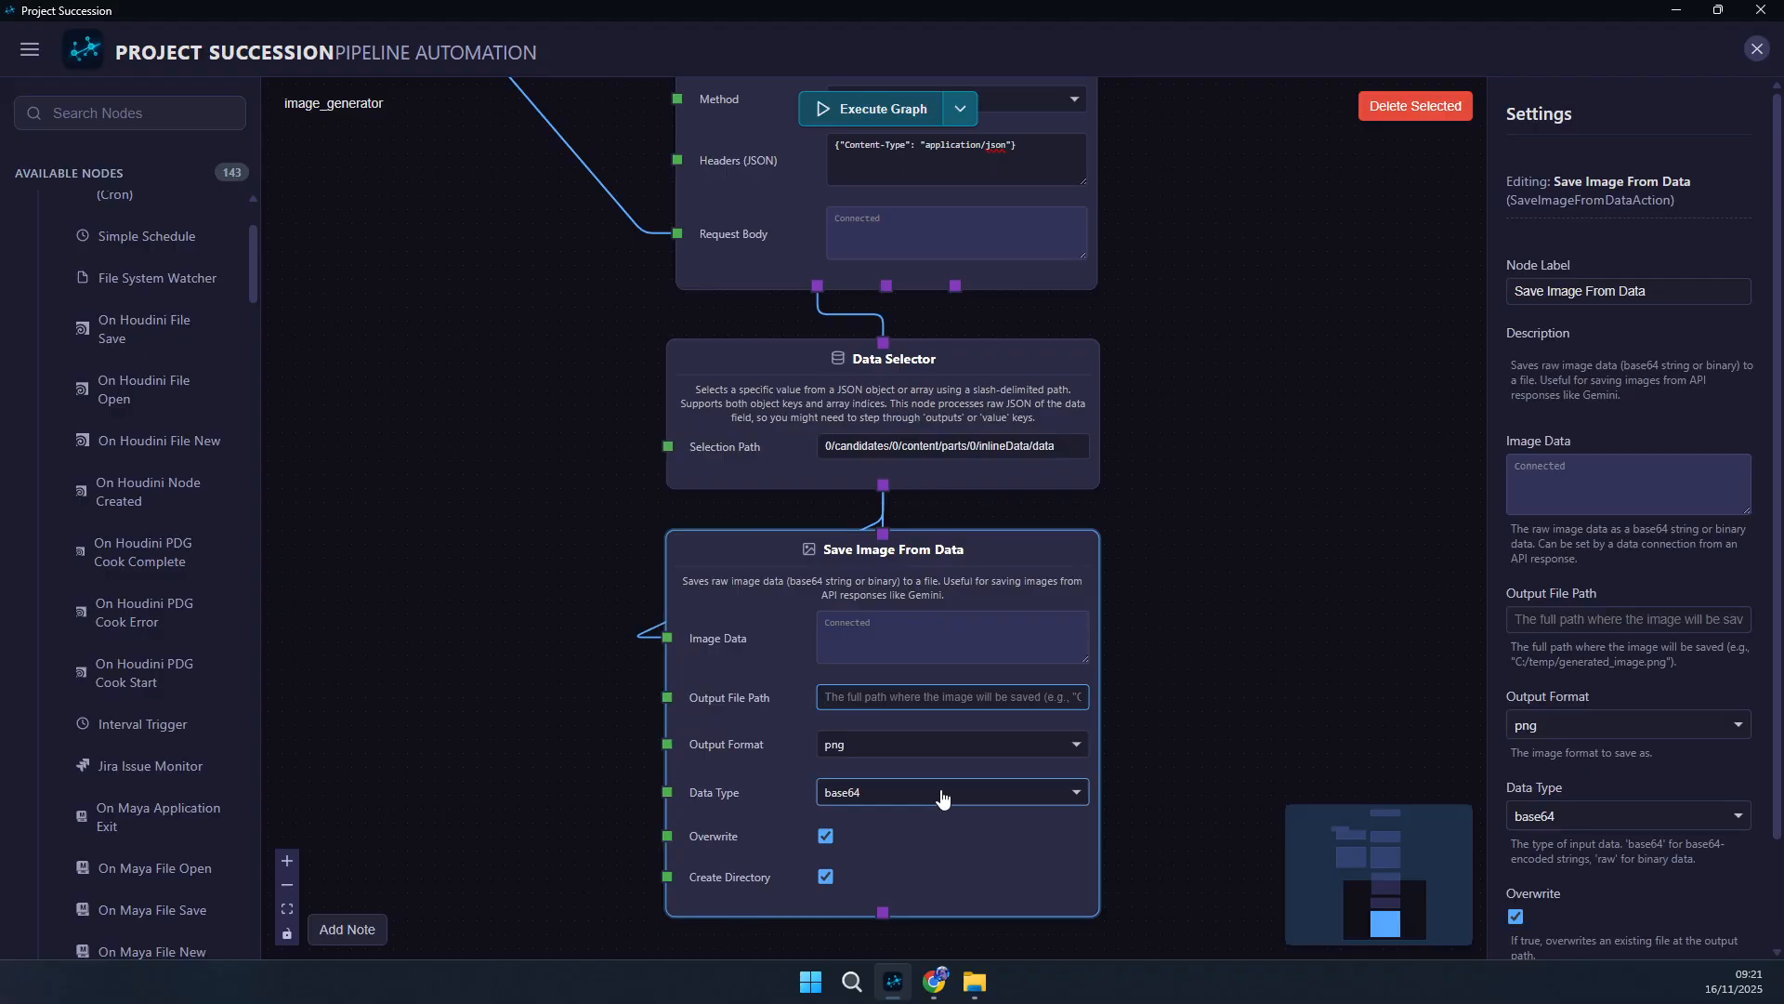
drag(779, 683, 778, 790)
- Add a Get Working Directory/File node to the left of the Data Selector branch and connect Data Selector's output to its Execute input
drag(674, 565, 758, 644)
double_click(571, 520)
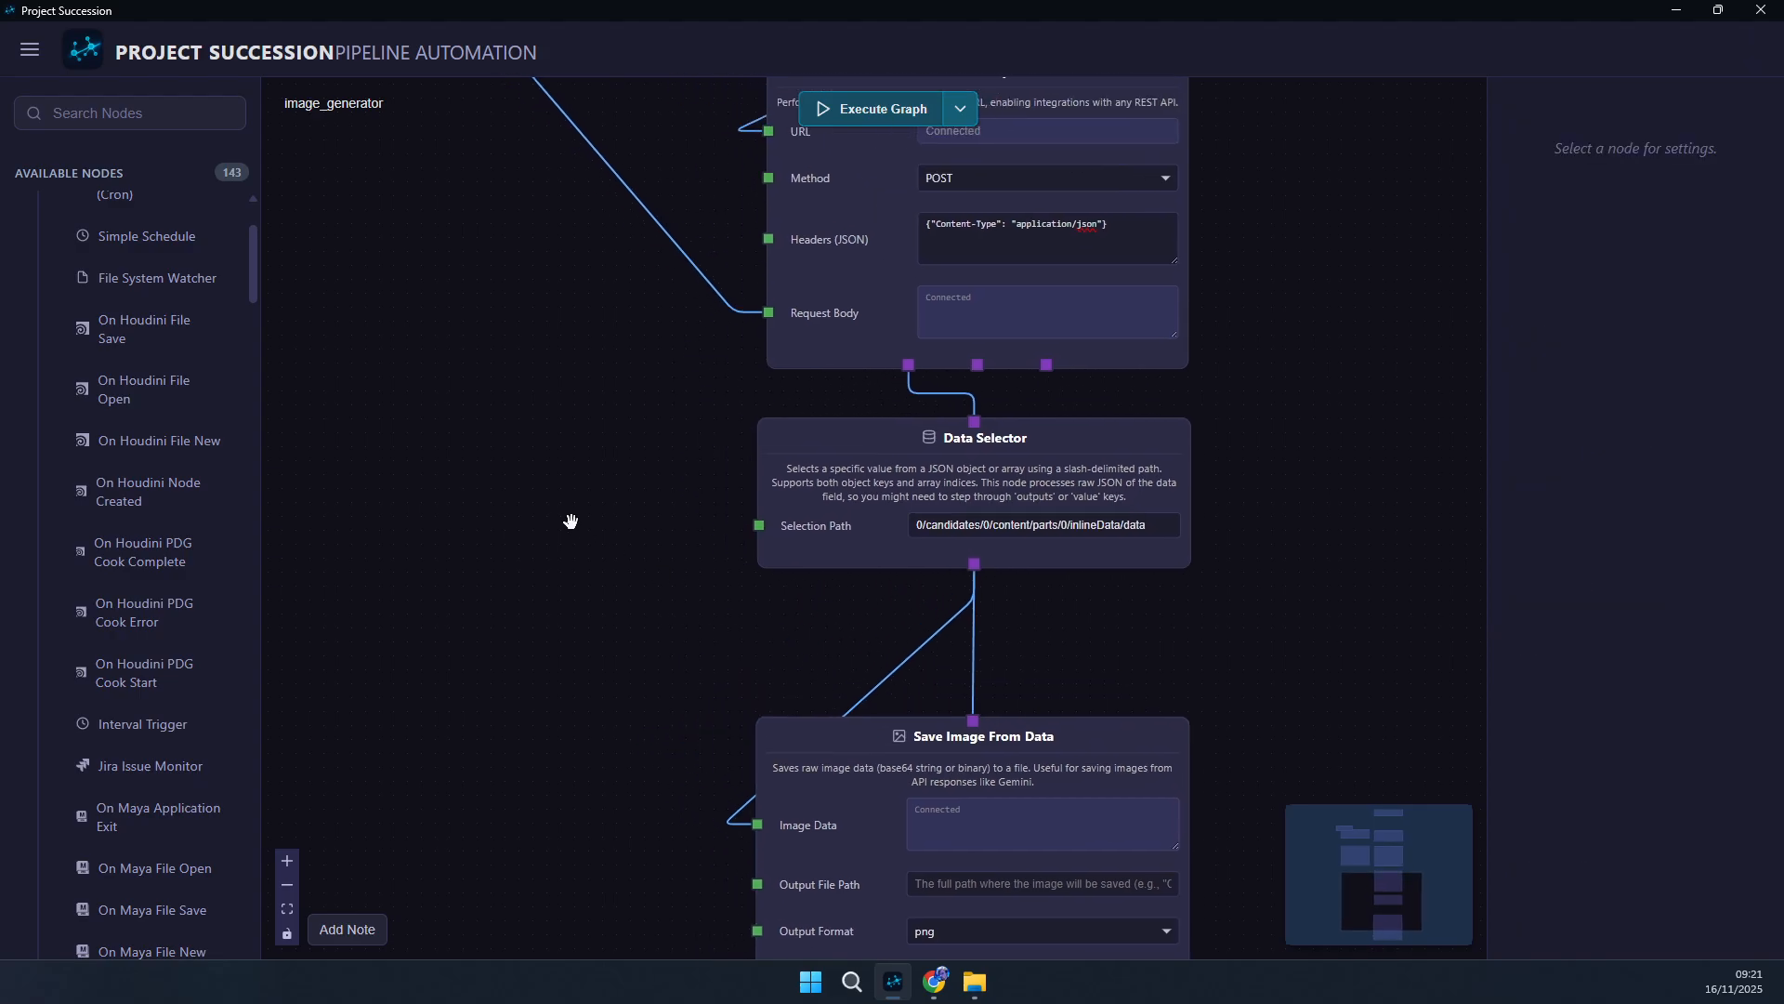
text(worki)
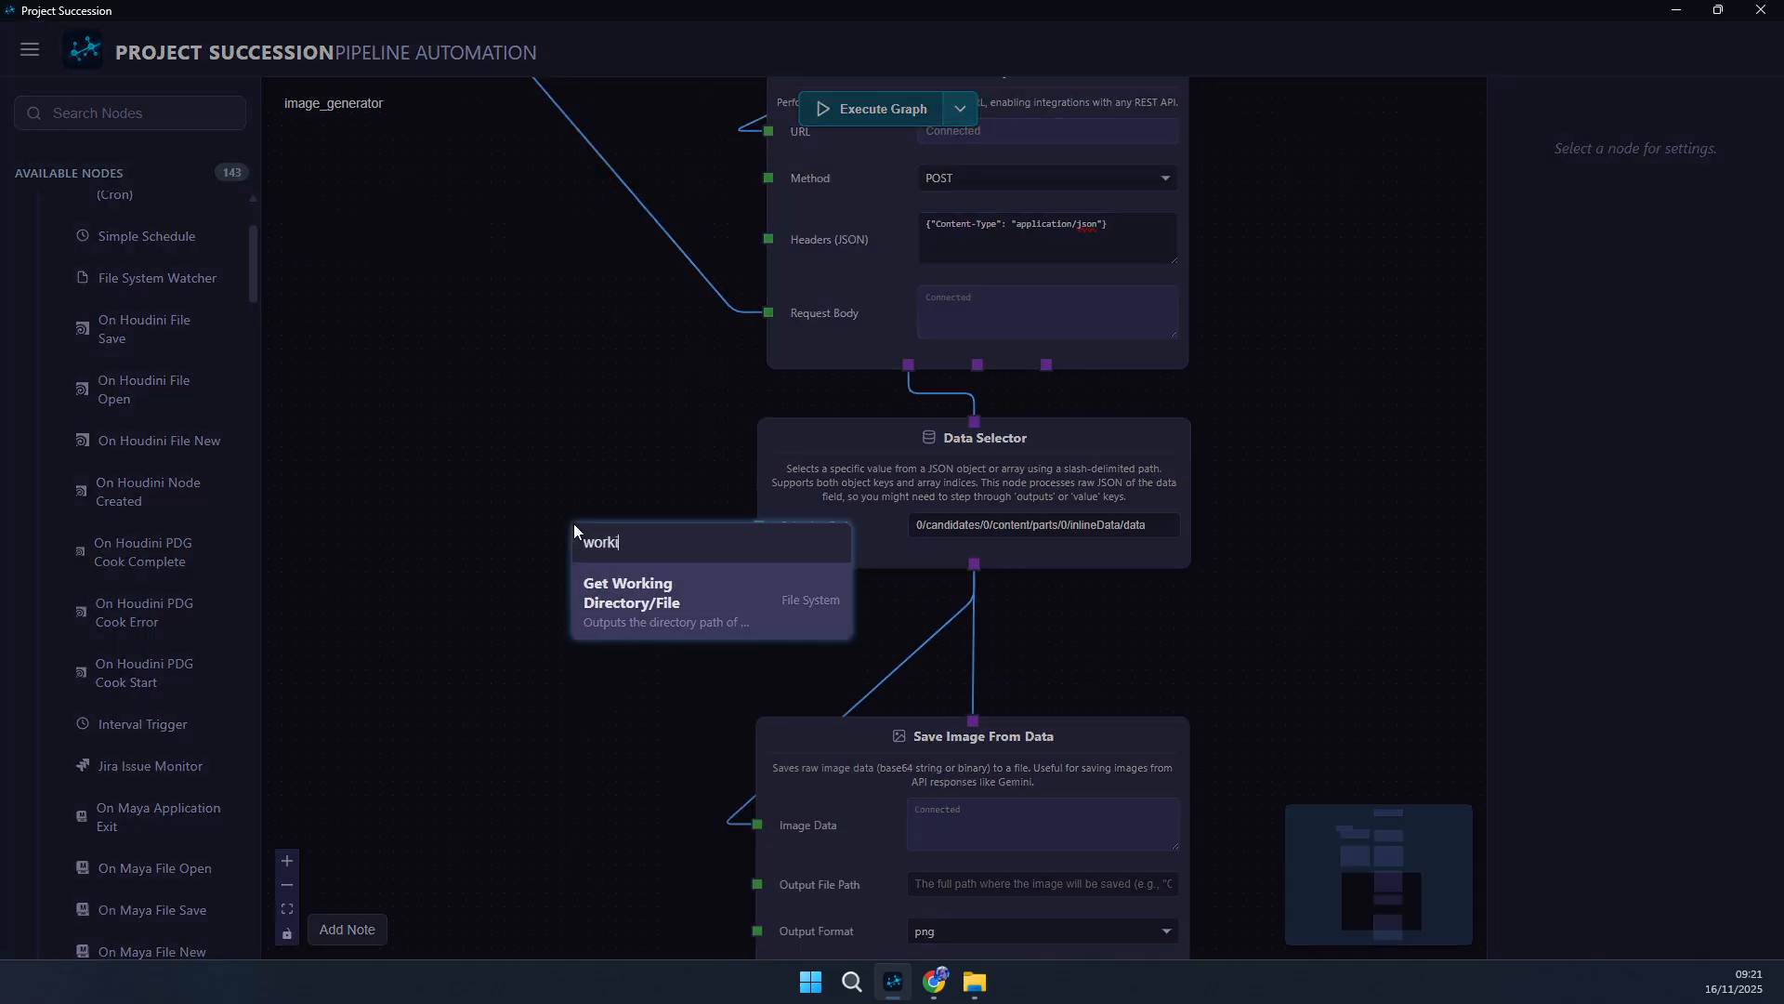
key(Return)
drag(572, 525, 331, 596)
drag(983, 561, 548, 598)
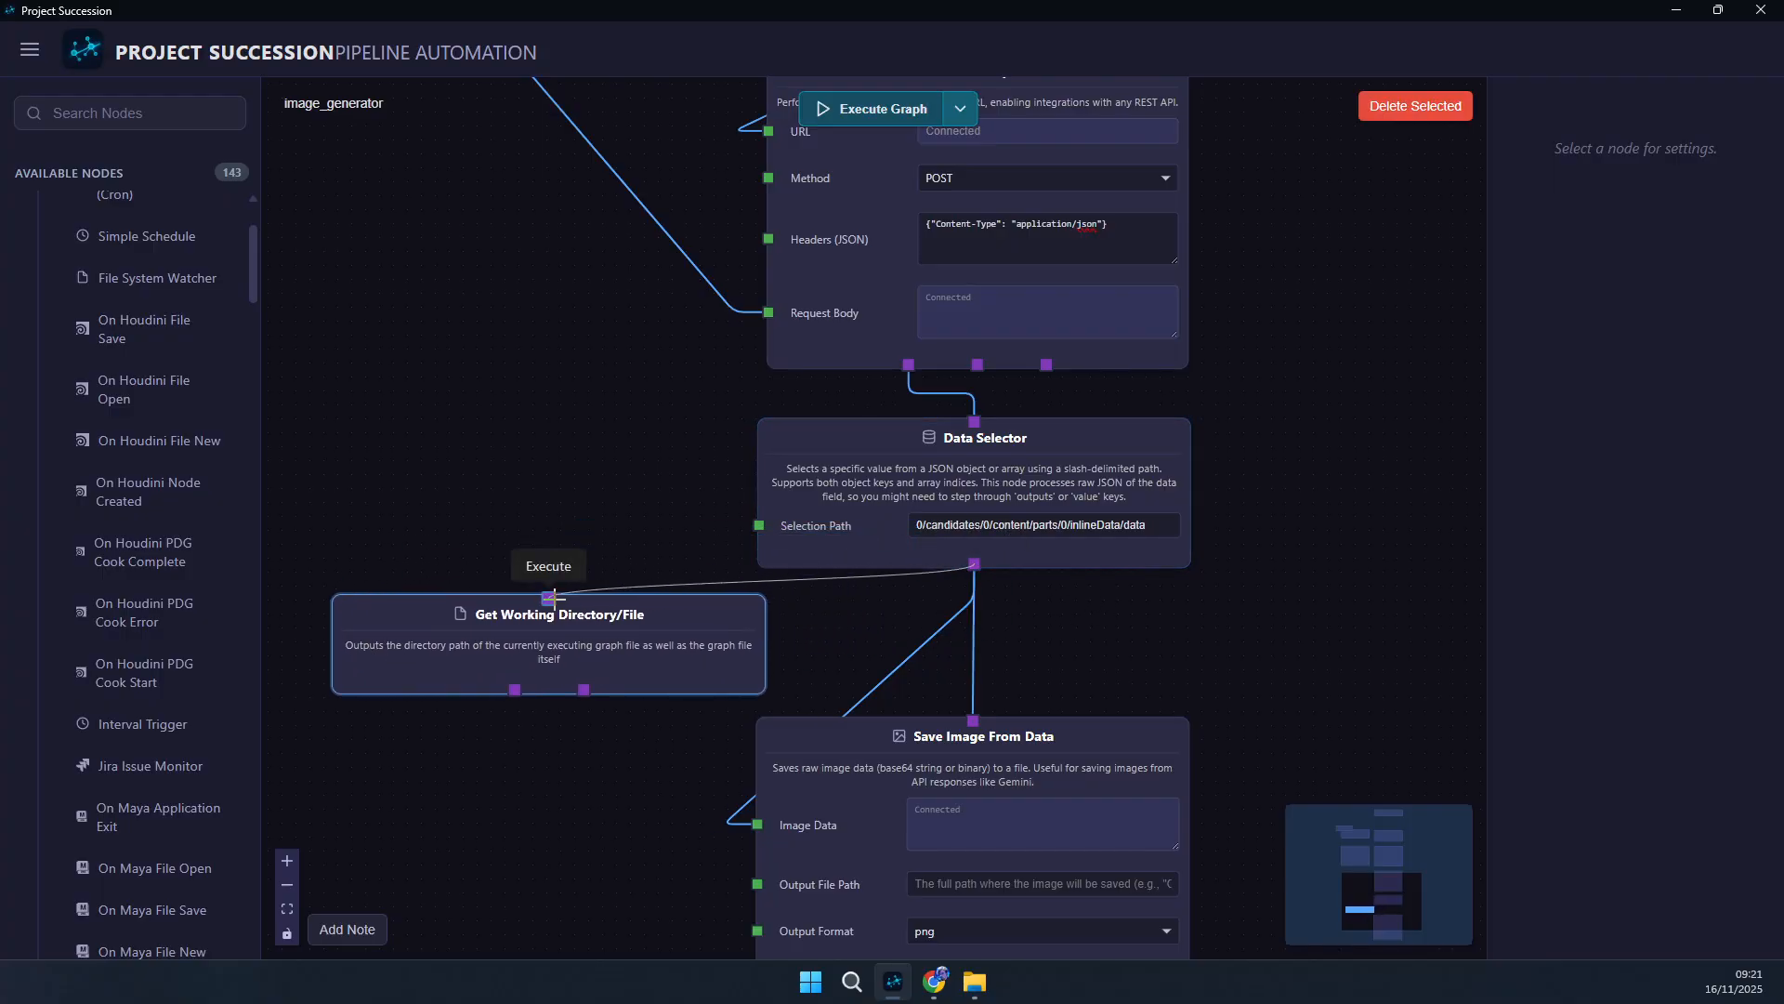
- Check in File Explorer the path of the succession_pipeline folder and its image_generator.json file, and compare them with the Get Working Directory/File outputs
click(989, 990)
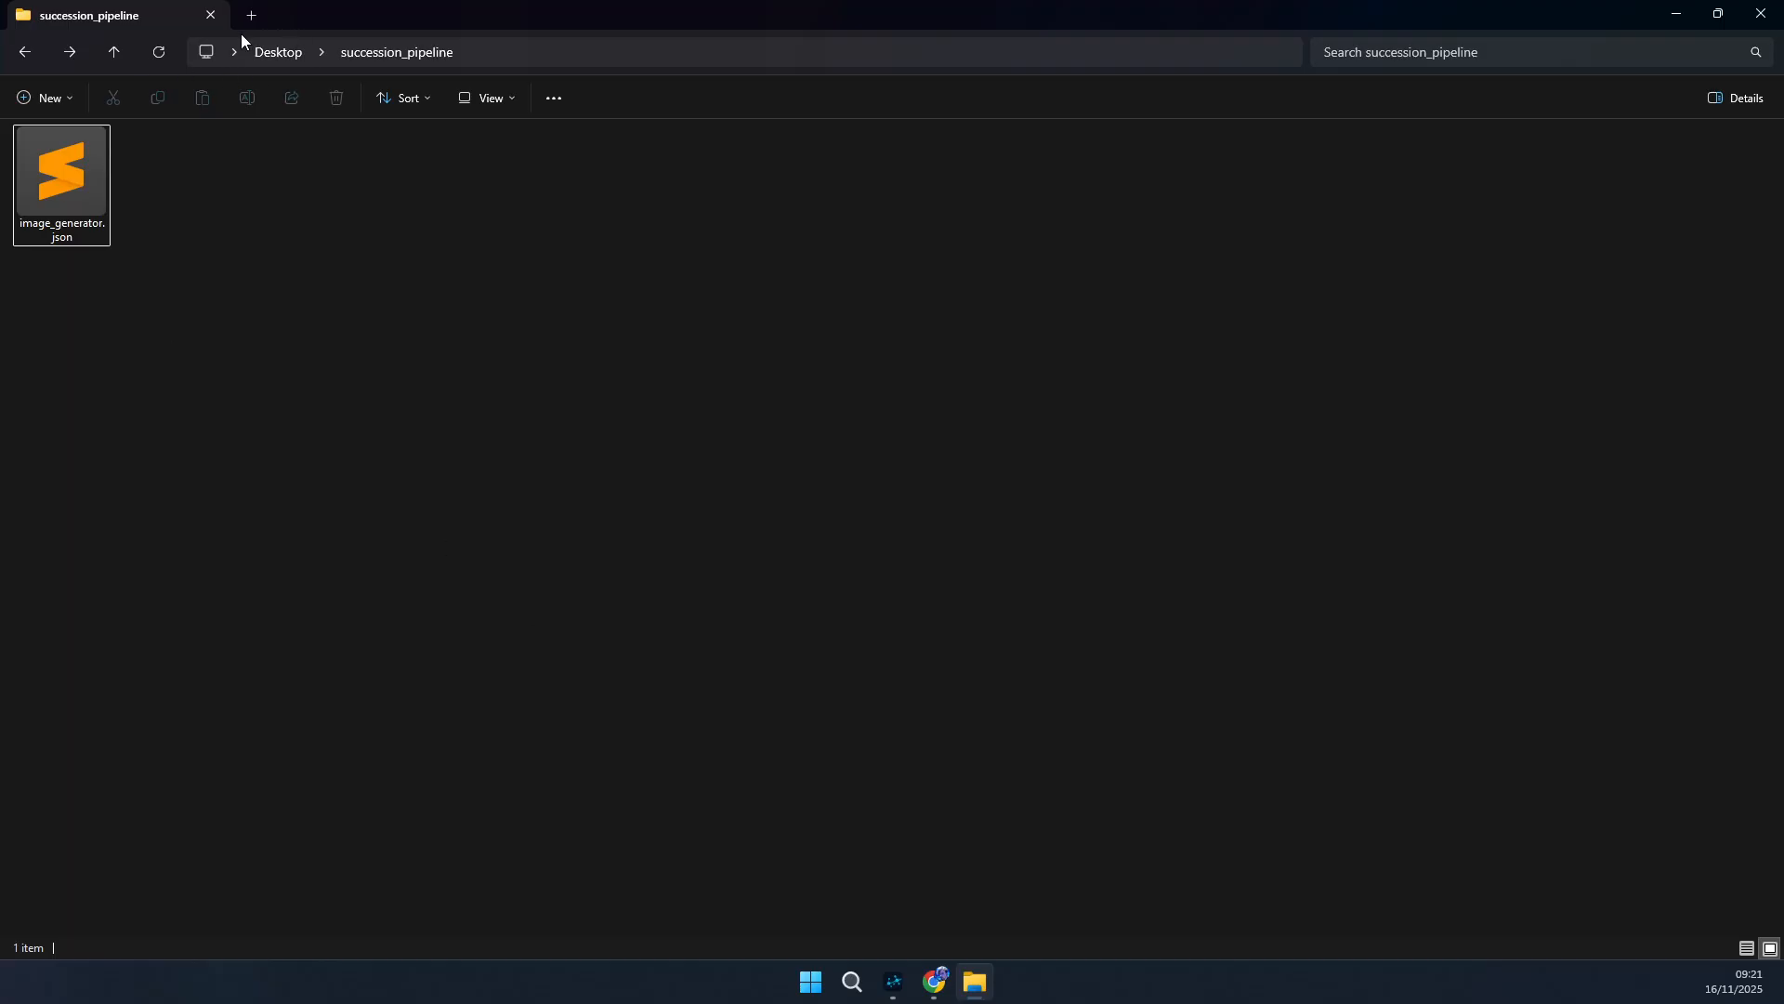
click(574, 53)
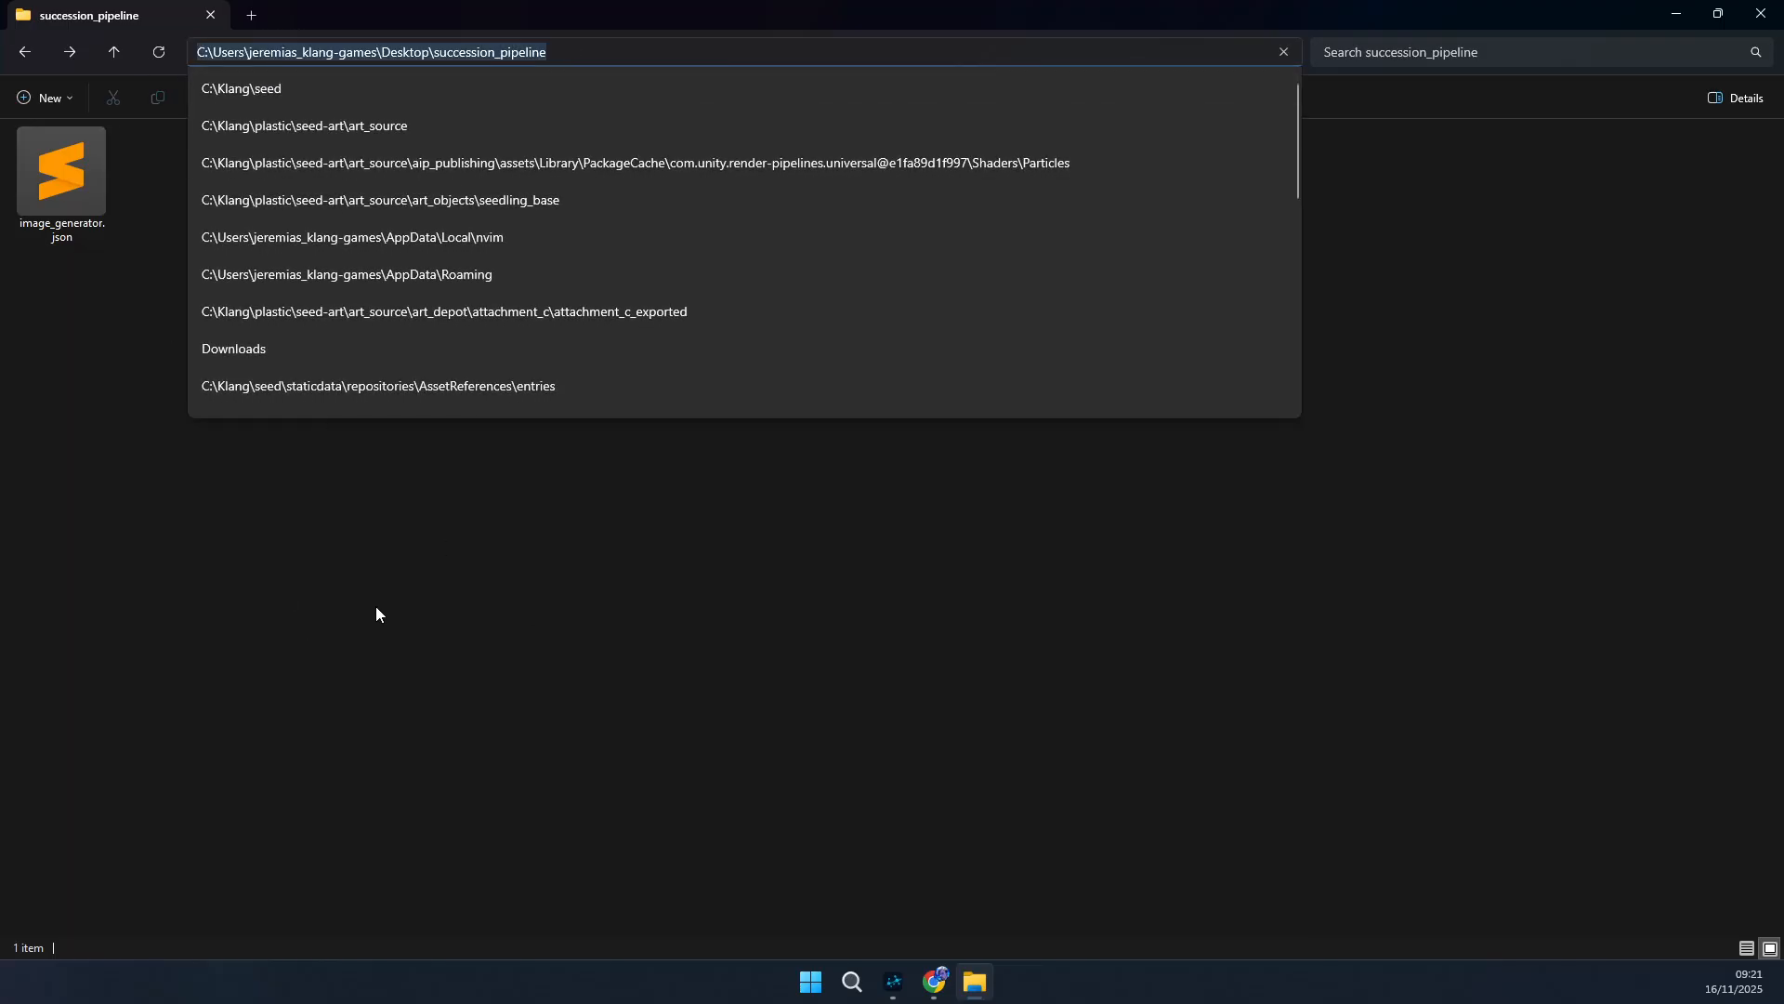
key(Escape)
click(65, 204)
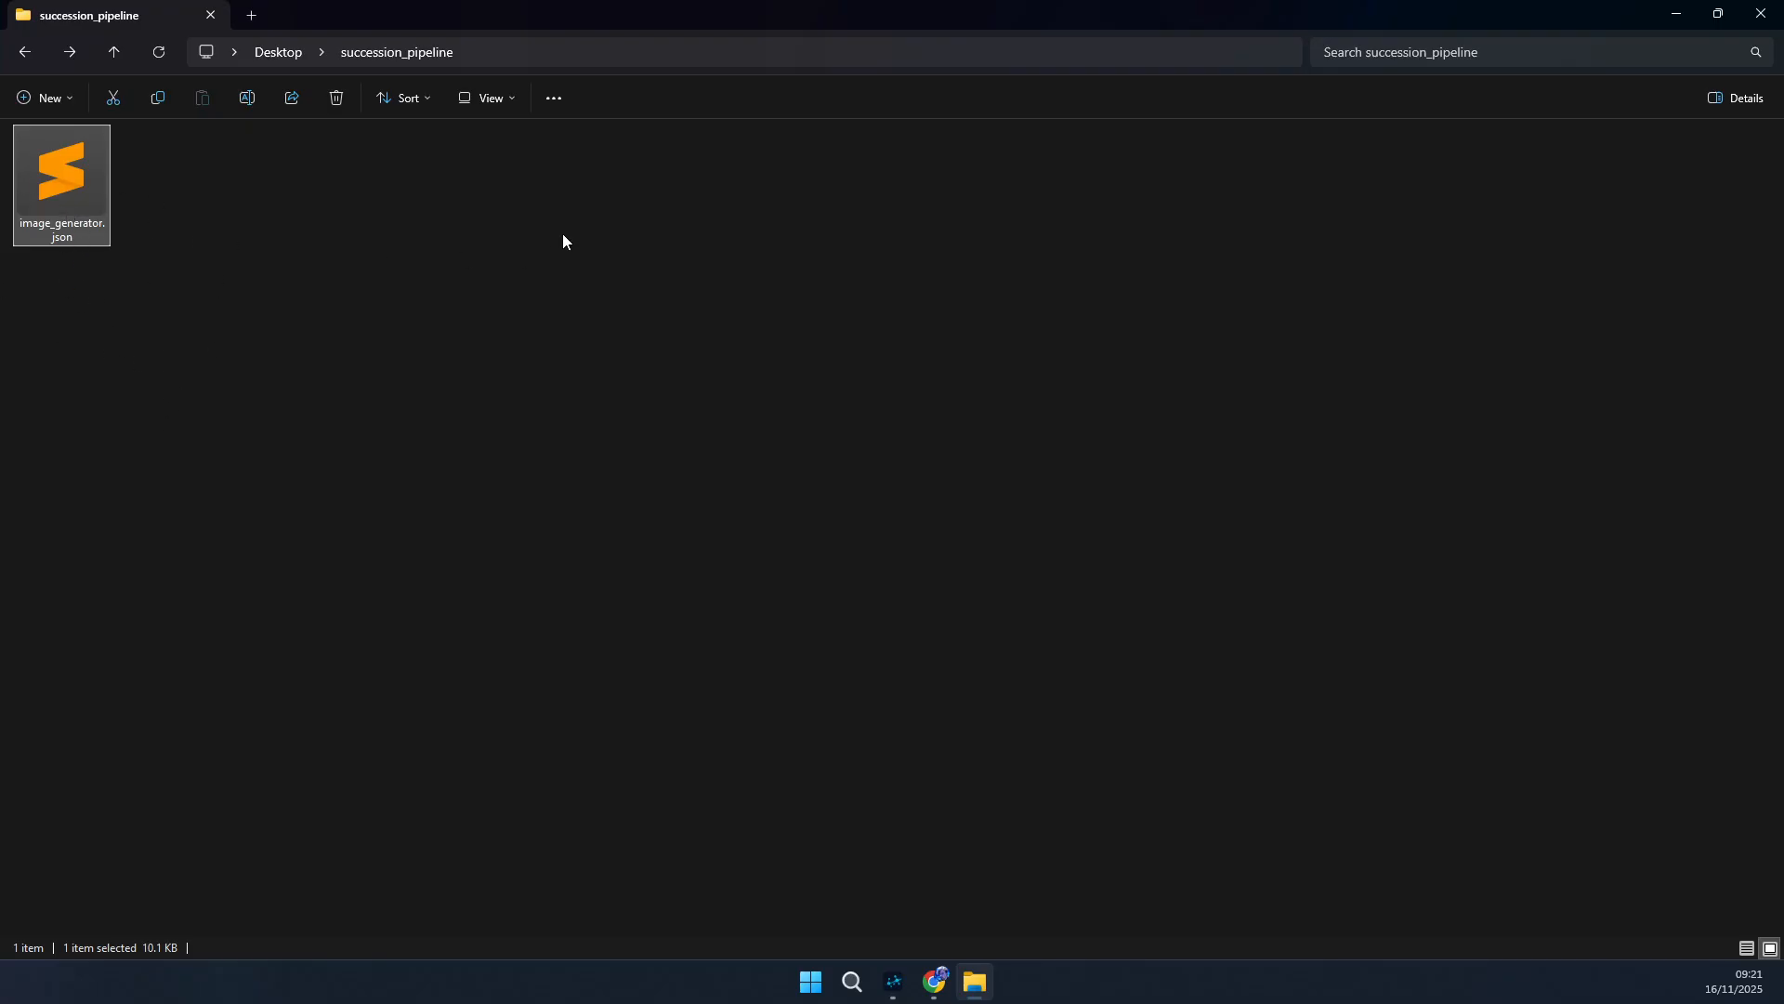
click(894, 982)
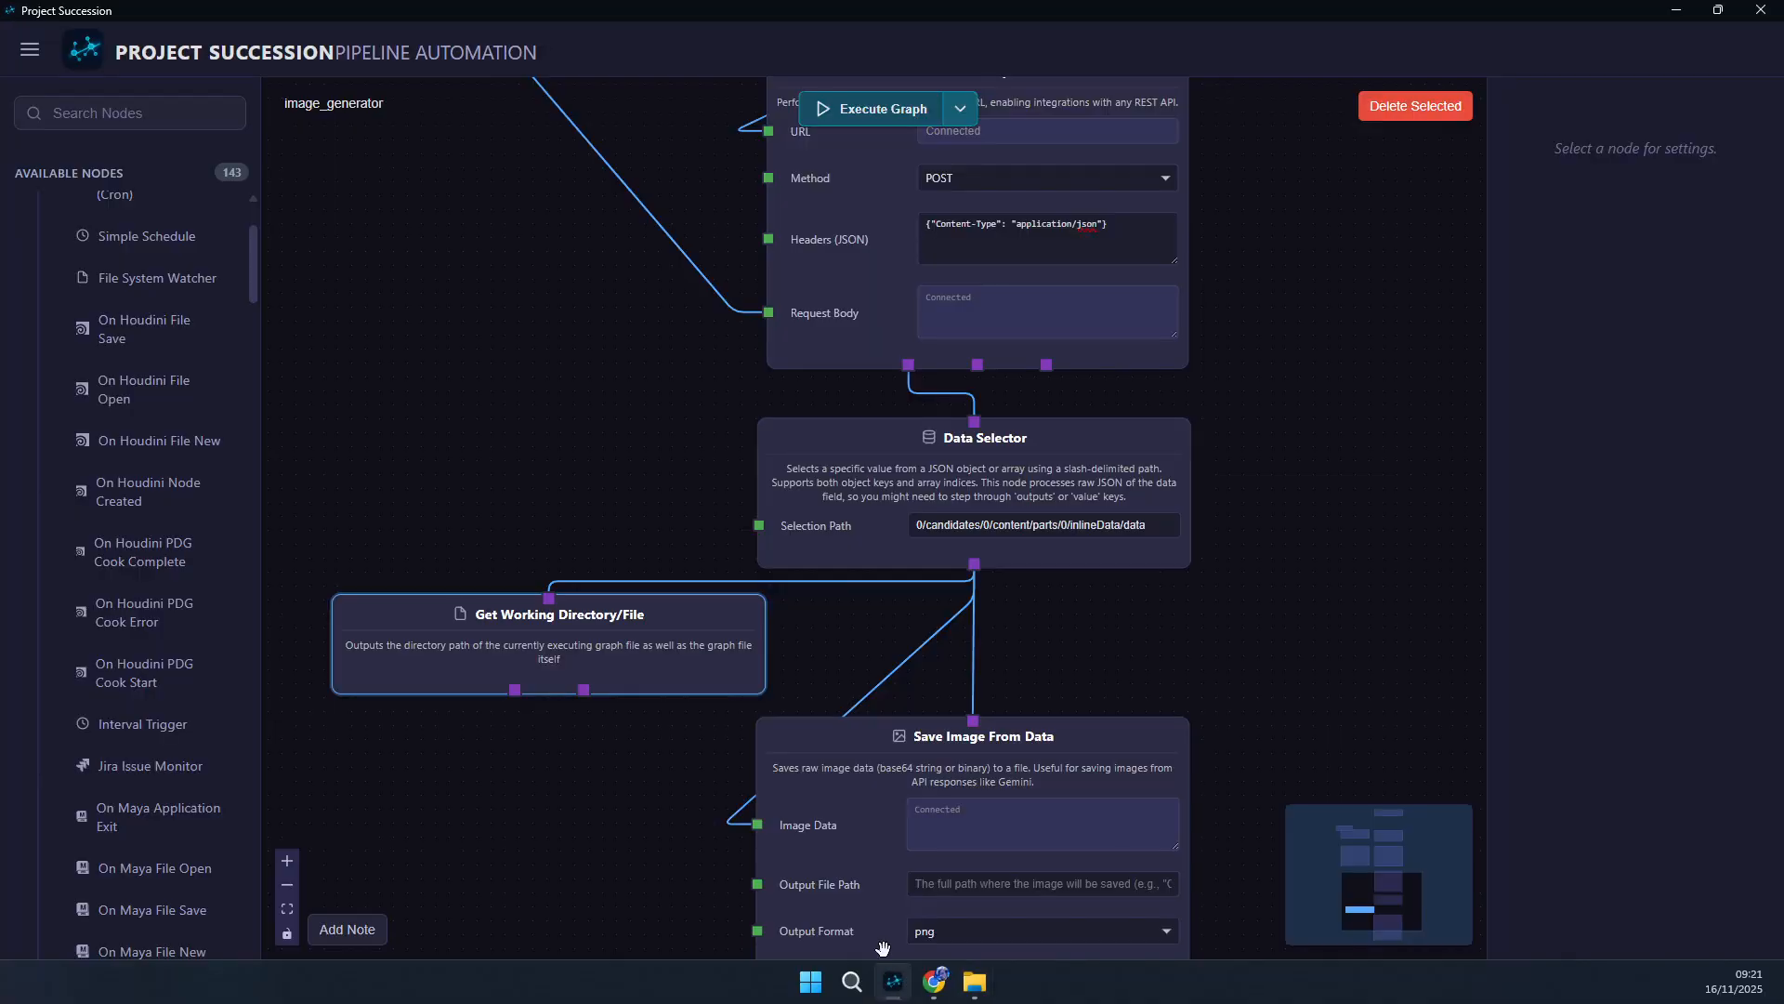
click(513, 624)
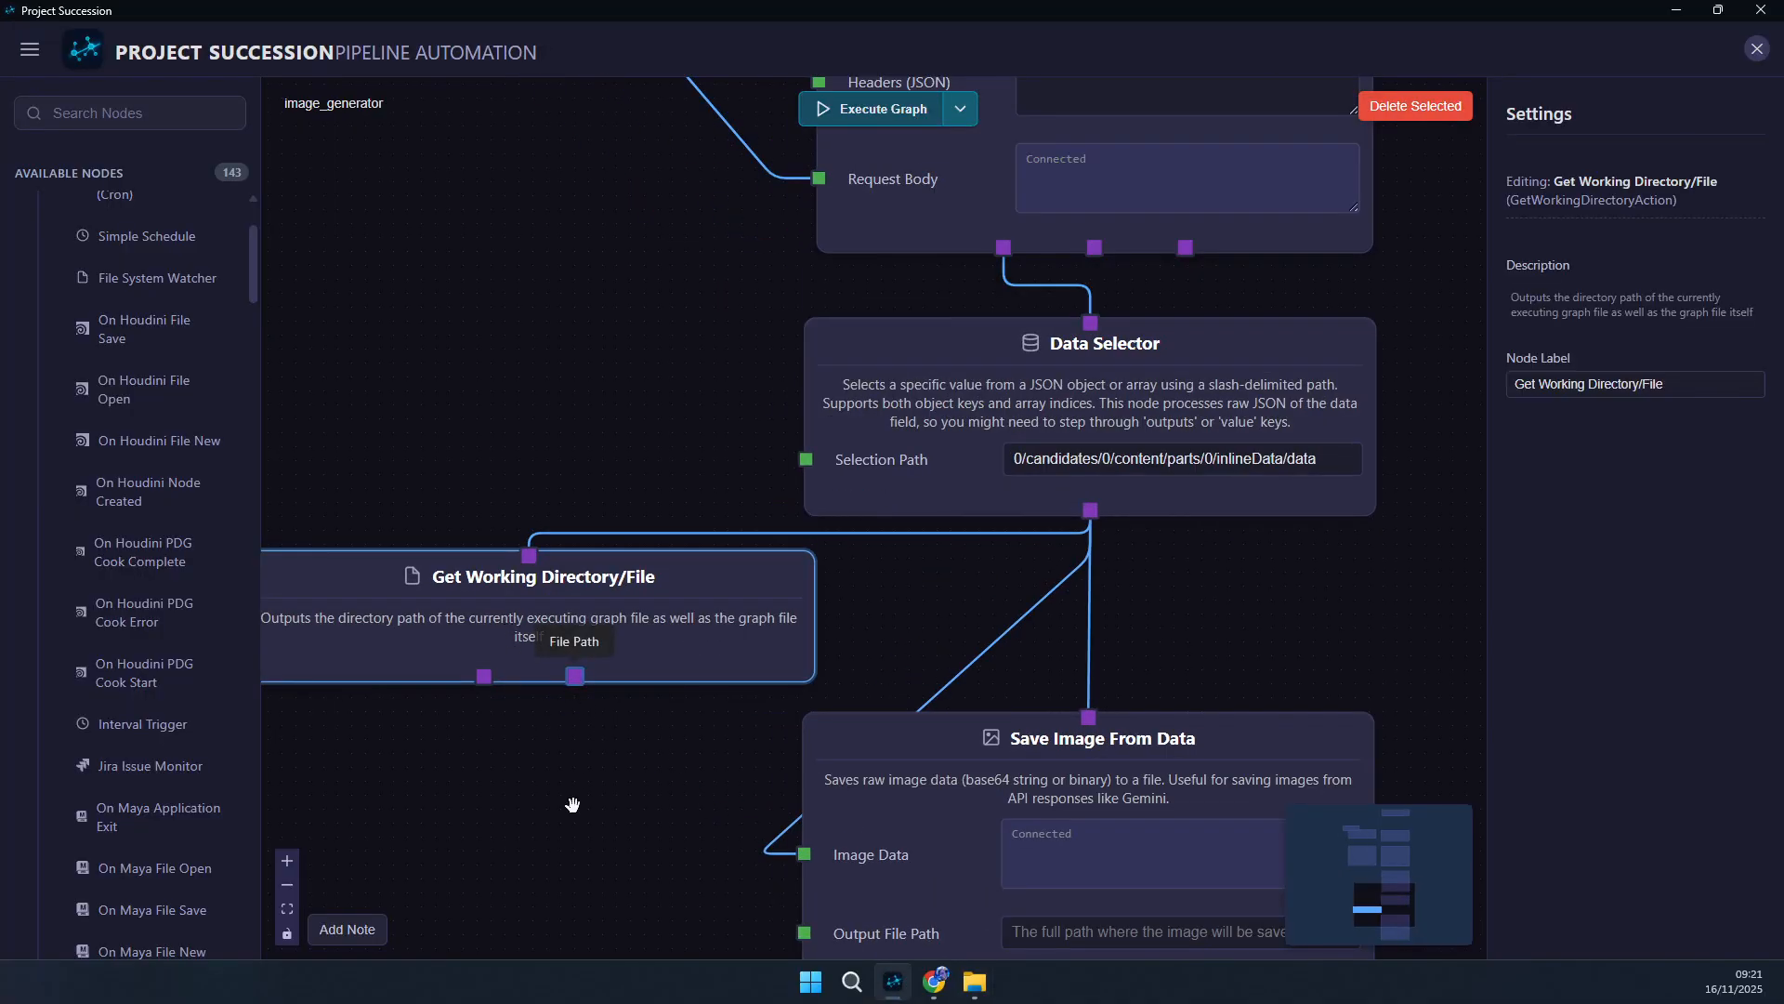
click(970, 983)
click(968, 983)
- Spread the nodes apart by moving Get Working Directory/File slightly left and Save Image From Data farther down
drag(483, 679, 425, 598)
drag(533, 452, 493, 455)
drag(863, 593, 862, 652)
drag(620, 767, 760, 641)
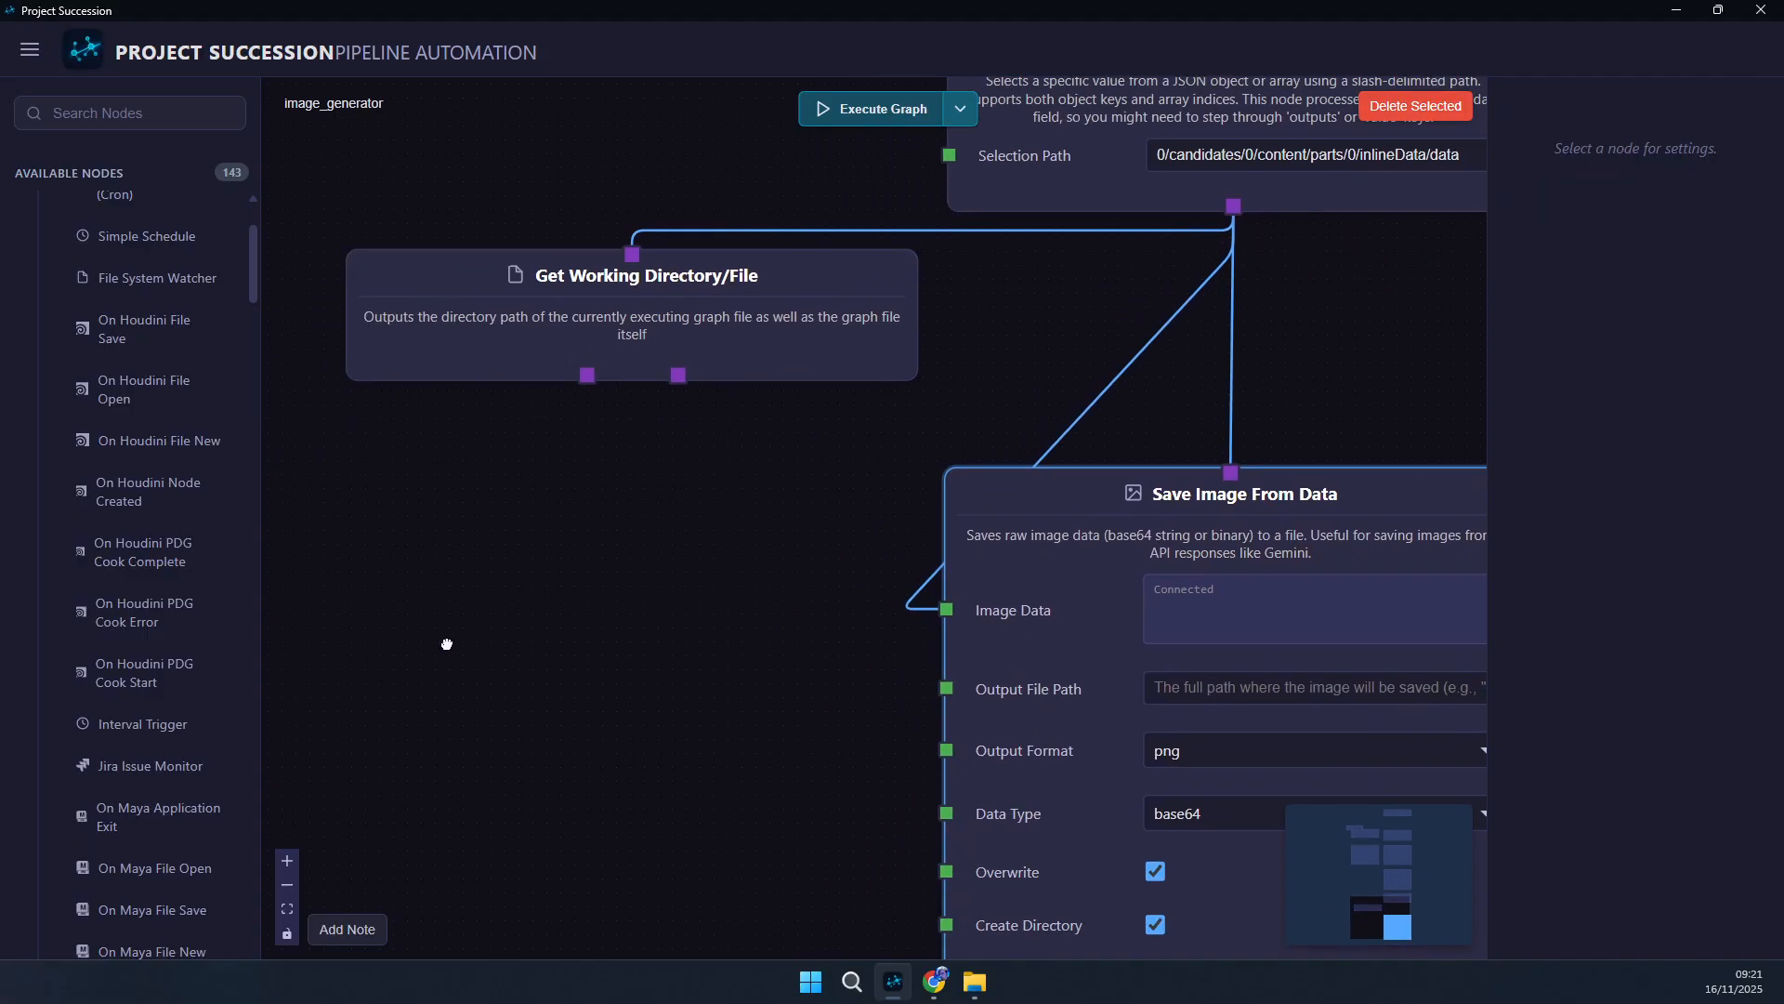
- Add a Path Join node and place it directly below Get Working Directory/File
double_click(446, 645)
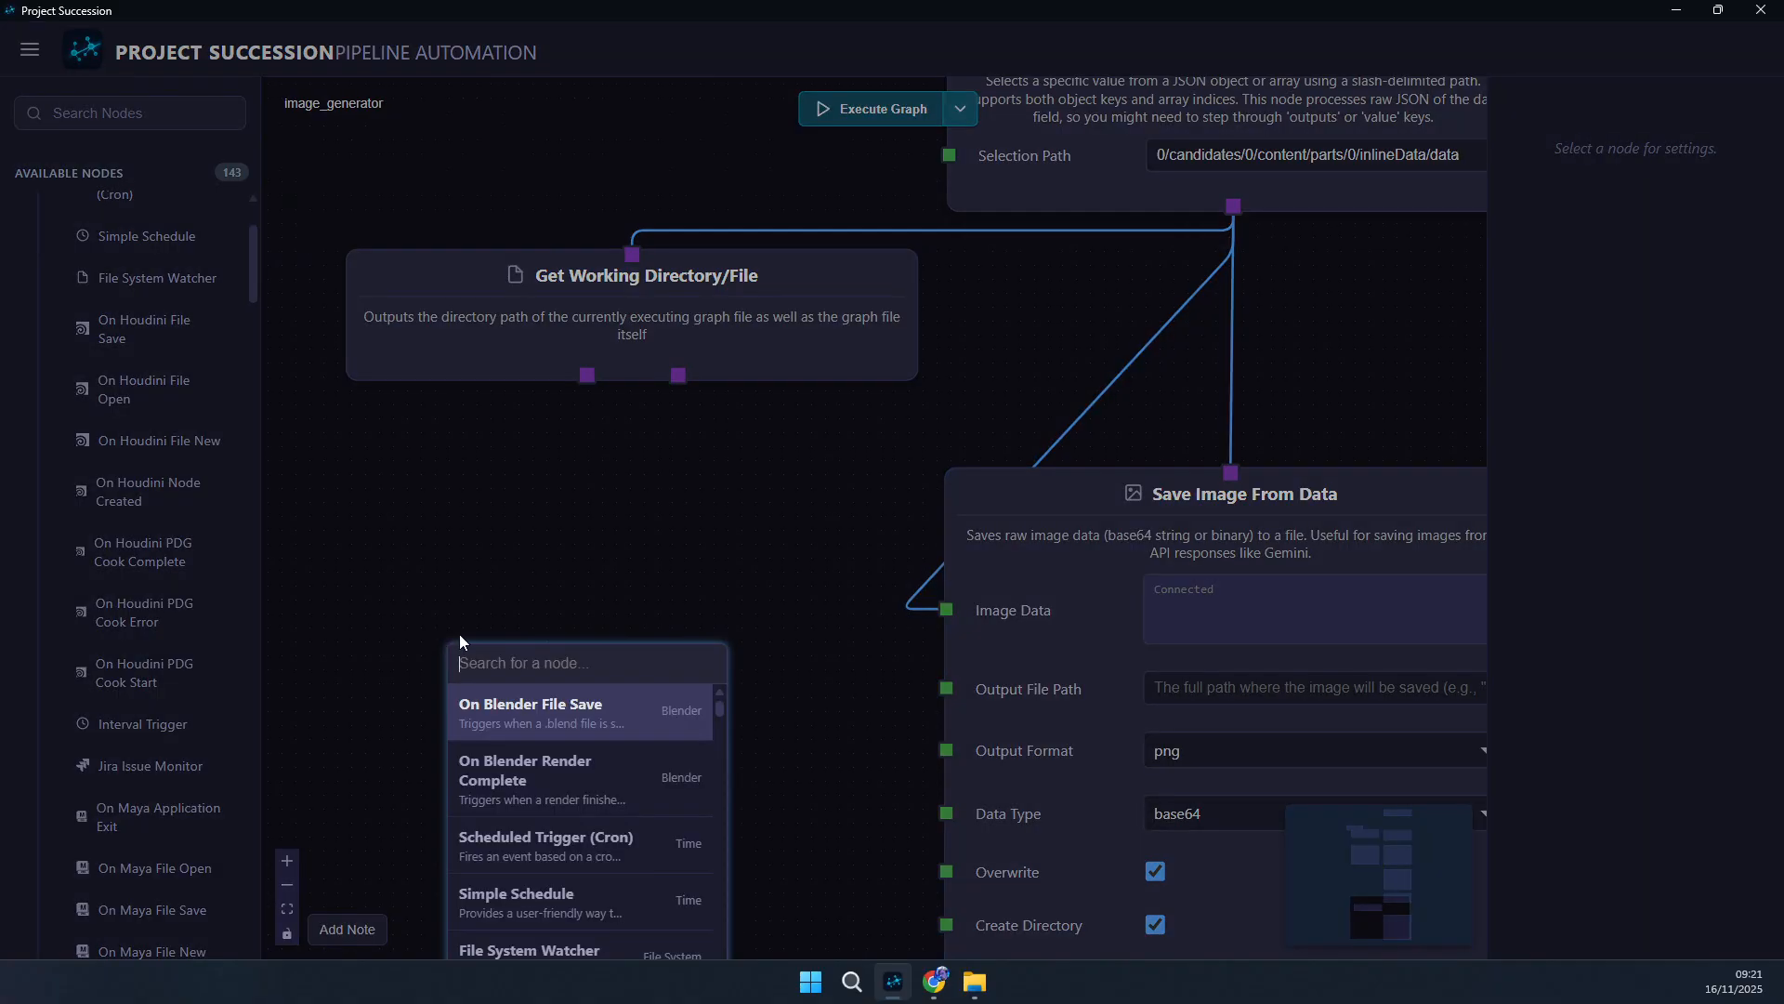
text(path)
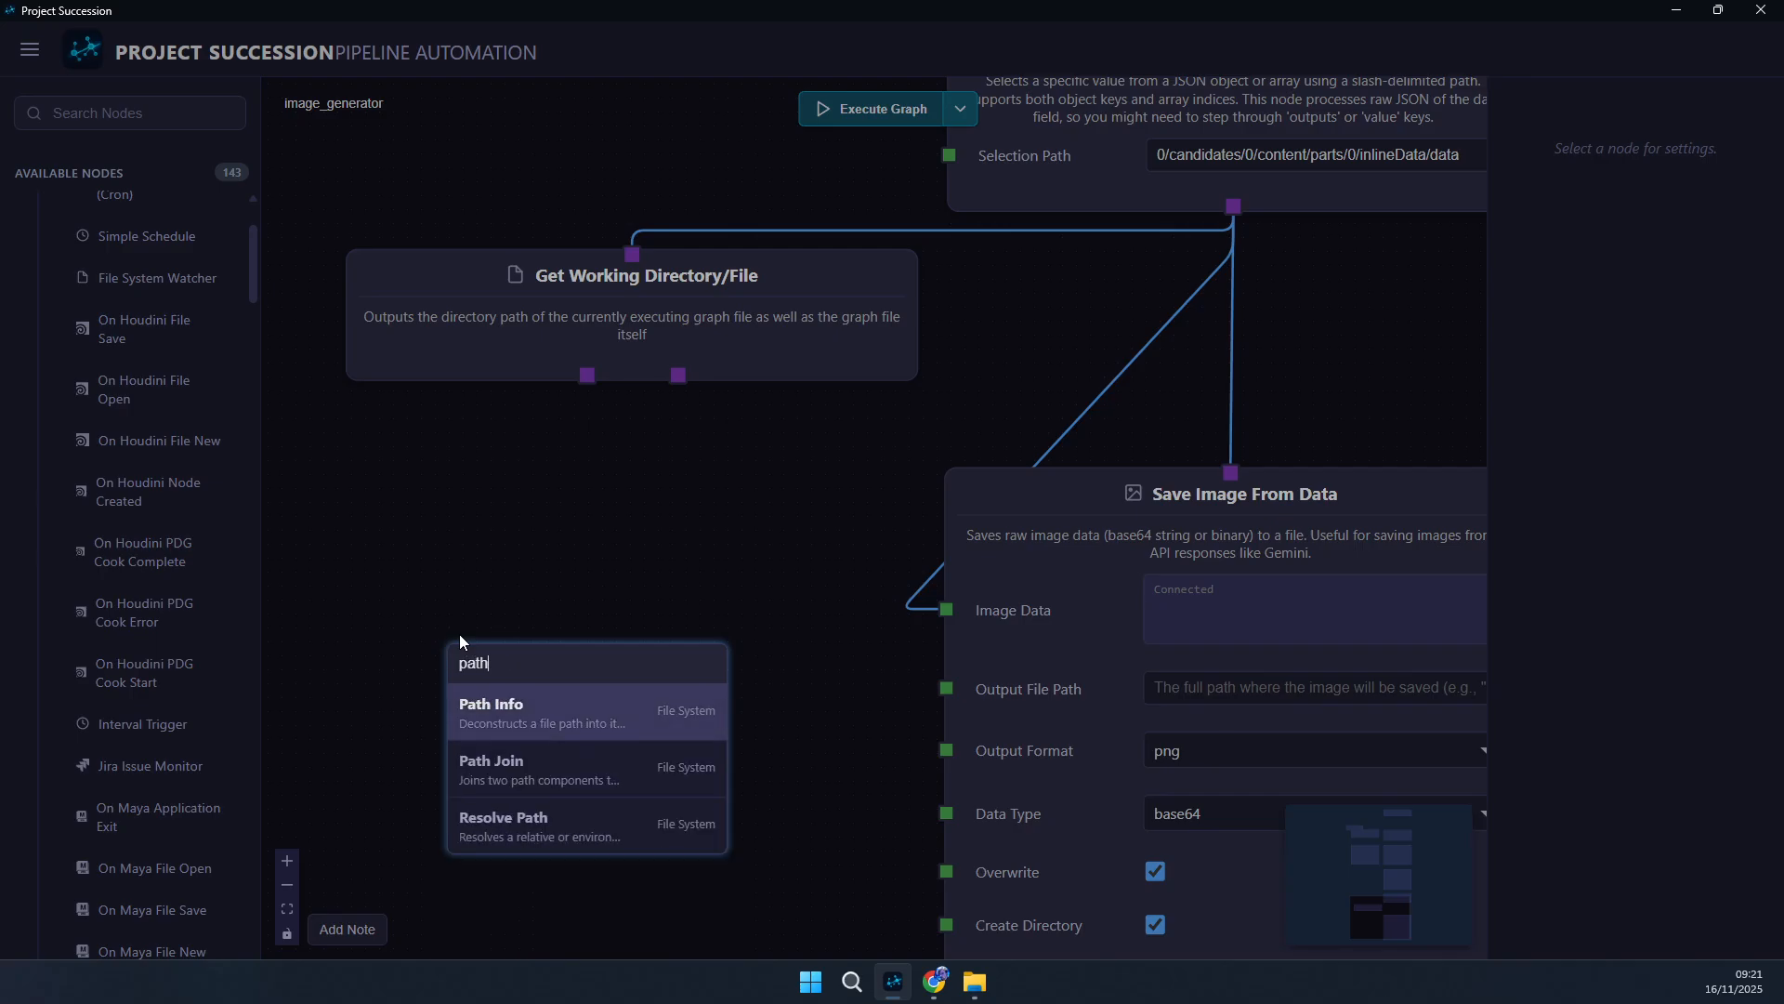
key(Down)
key(Return)
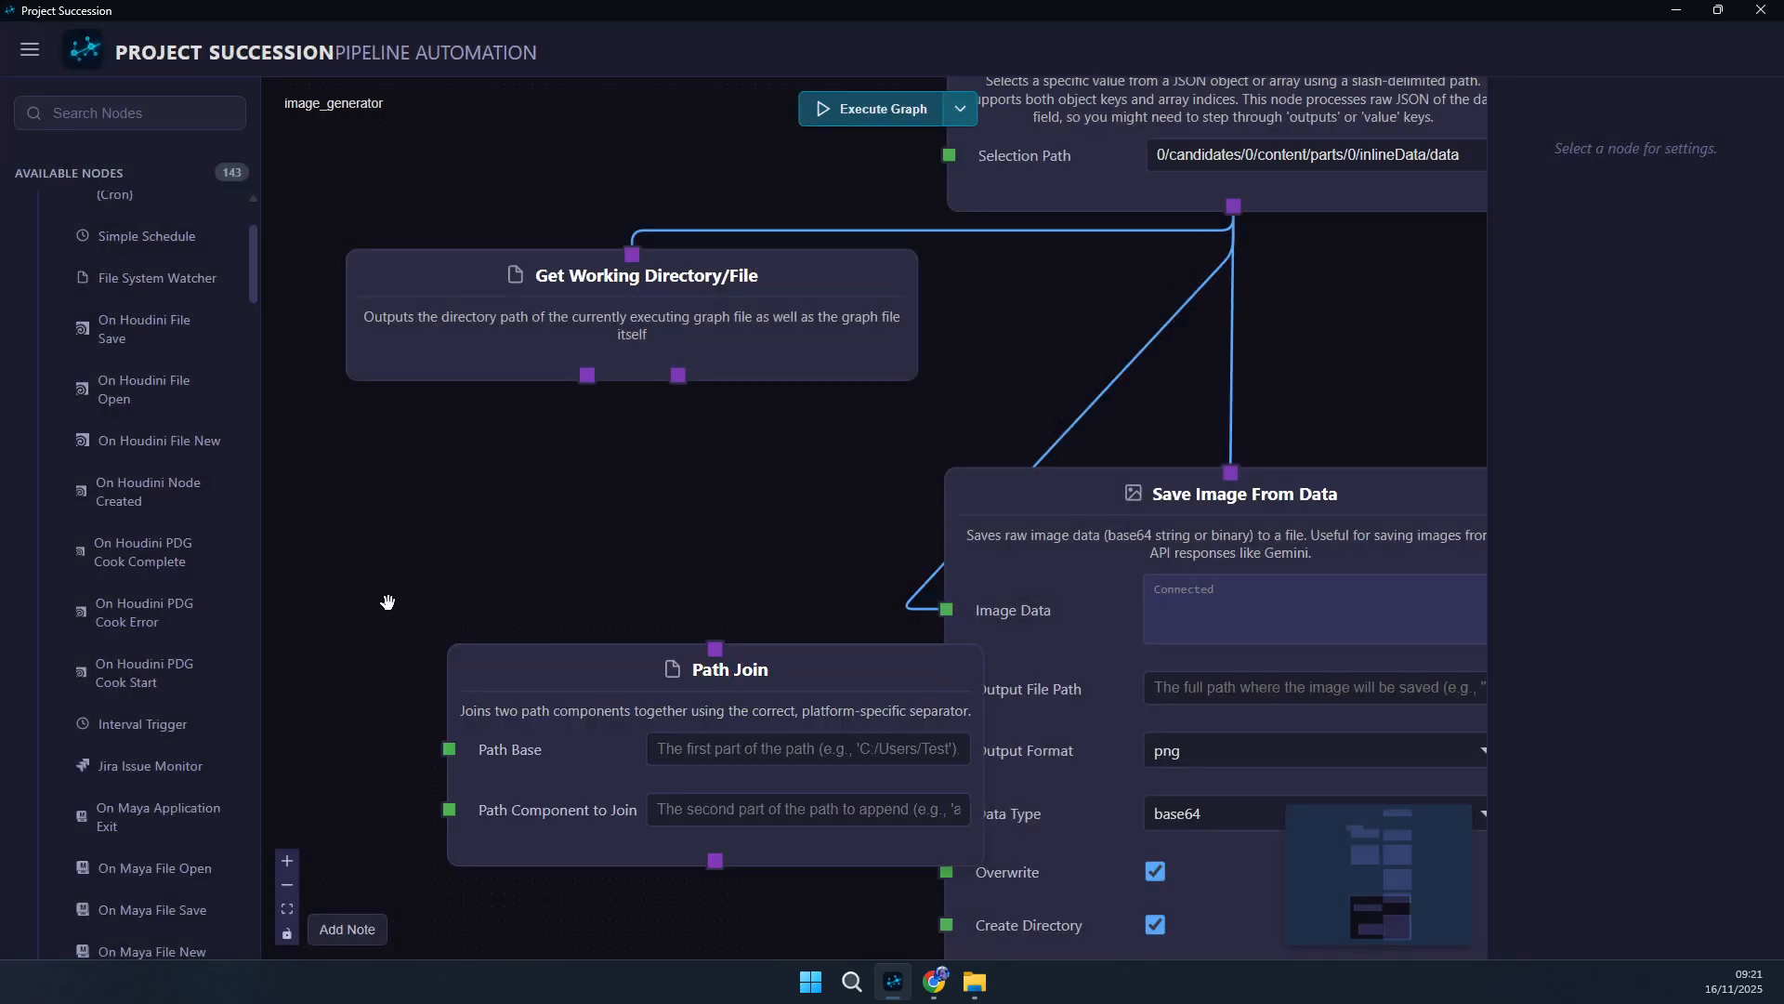
drag(536, 690, 556, 520)
- Connect Path Join's output to Output File Path on Save Image From Data, and Get Working Directory/File's first output to Path Base
drag(629, 691, 946, 689)
drag(1029, 534, 1041, 633)
drag(586, 377, 484, 579)
- Set Path Component to Join on the Path Join node to generated_image.png
click(734, 635)
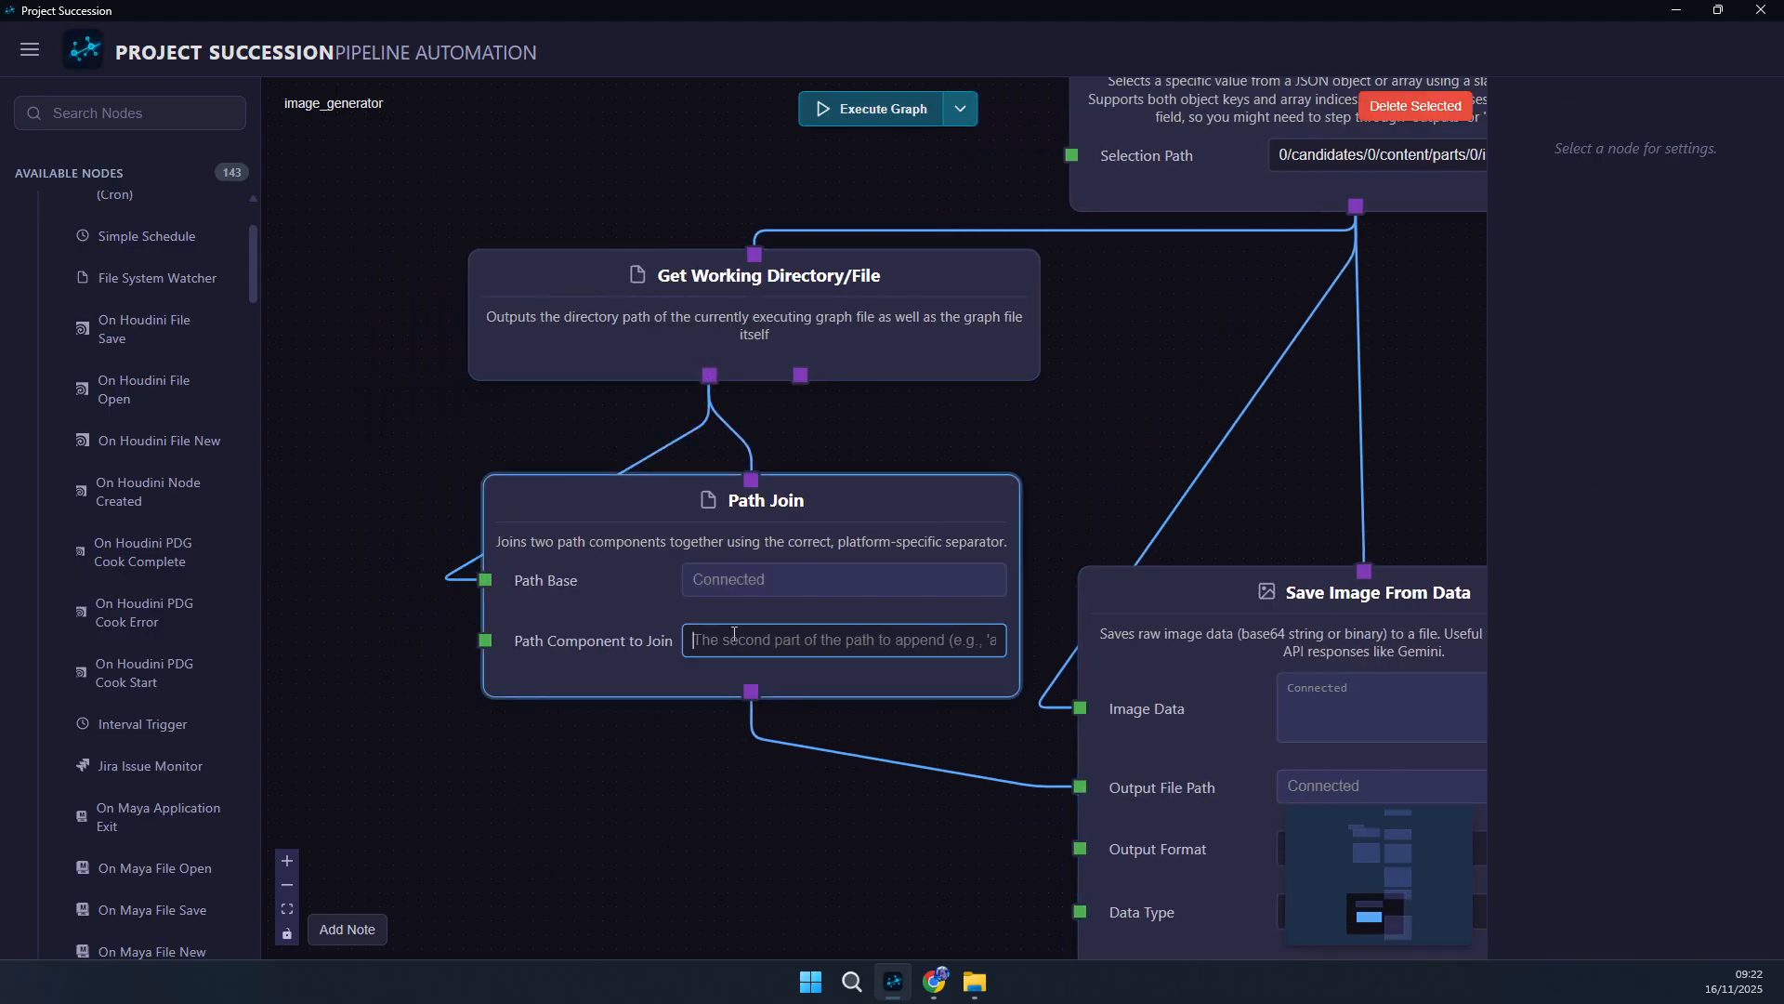
text(generated_ima)
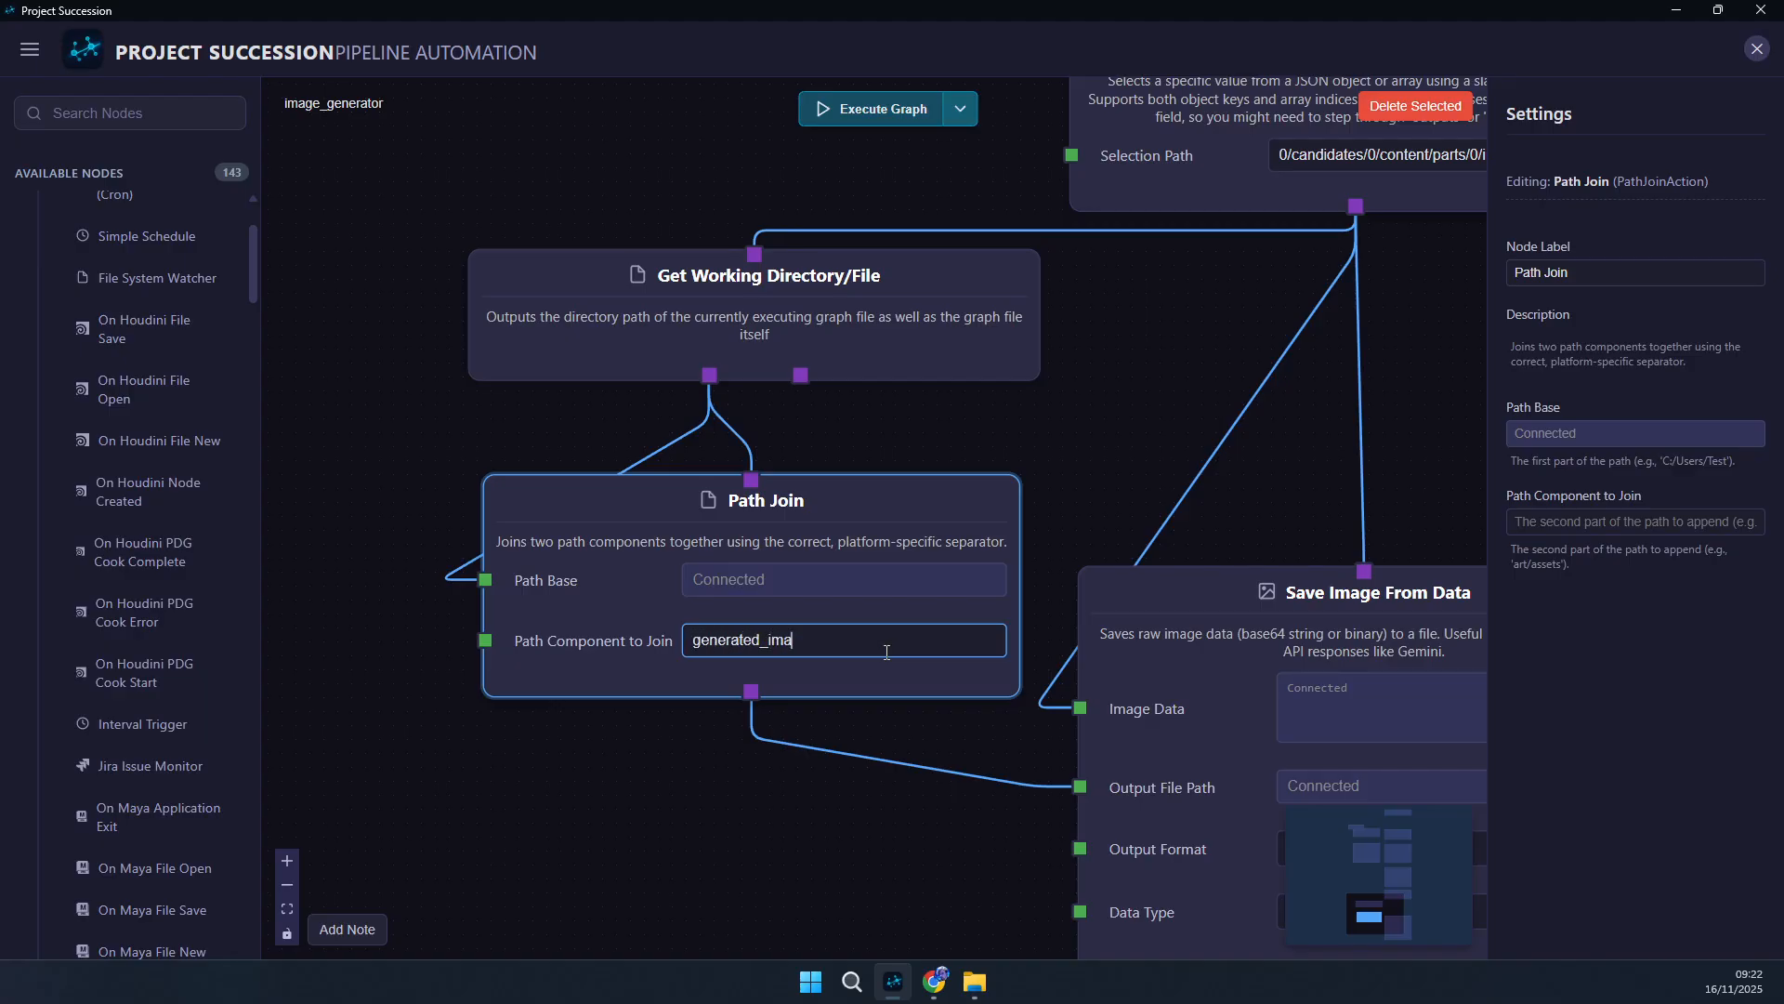
click(1073, 443)
- Execute the image_generator graph
scroll(900, 638, down, 2)
drag(801, 856, 607, 679)
scroll(664, 692, down, 3)
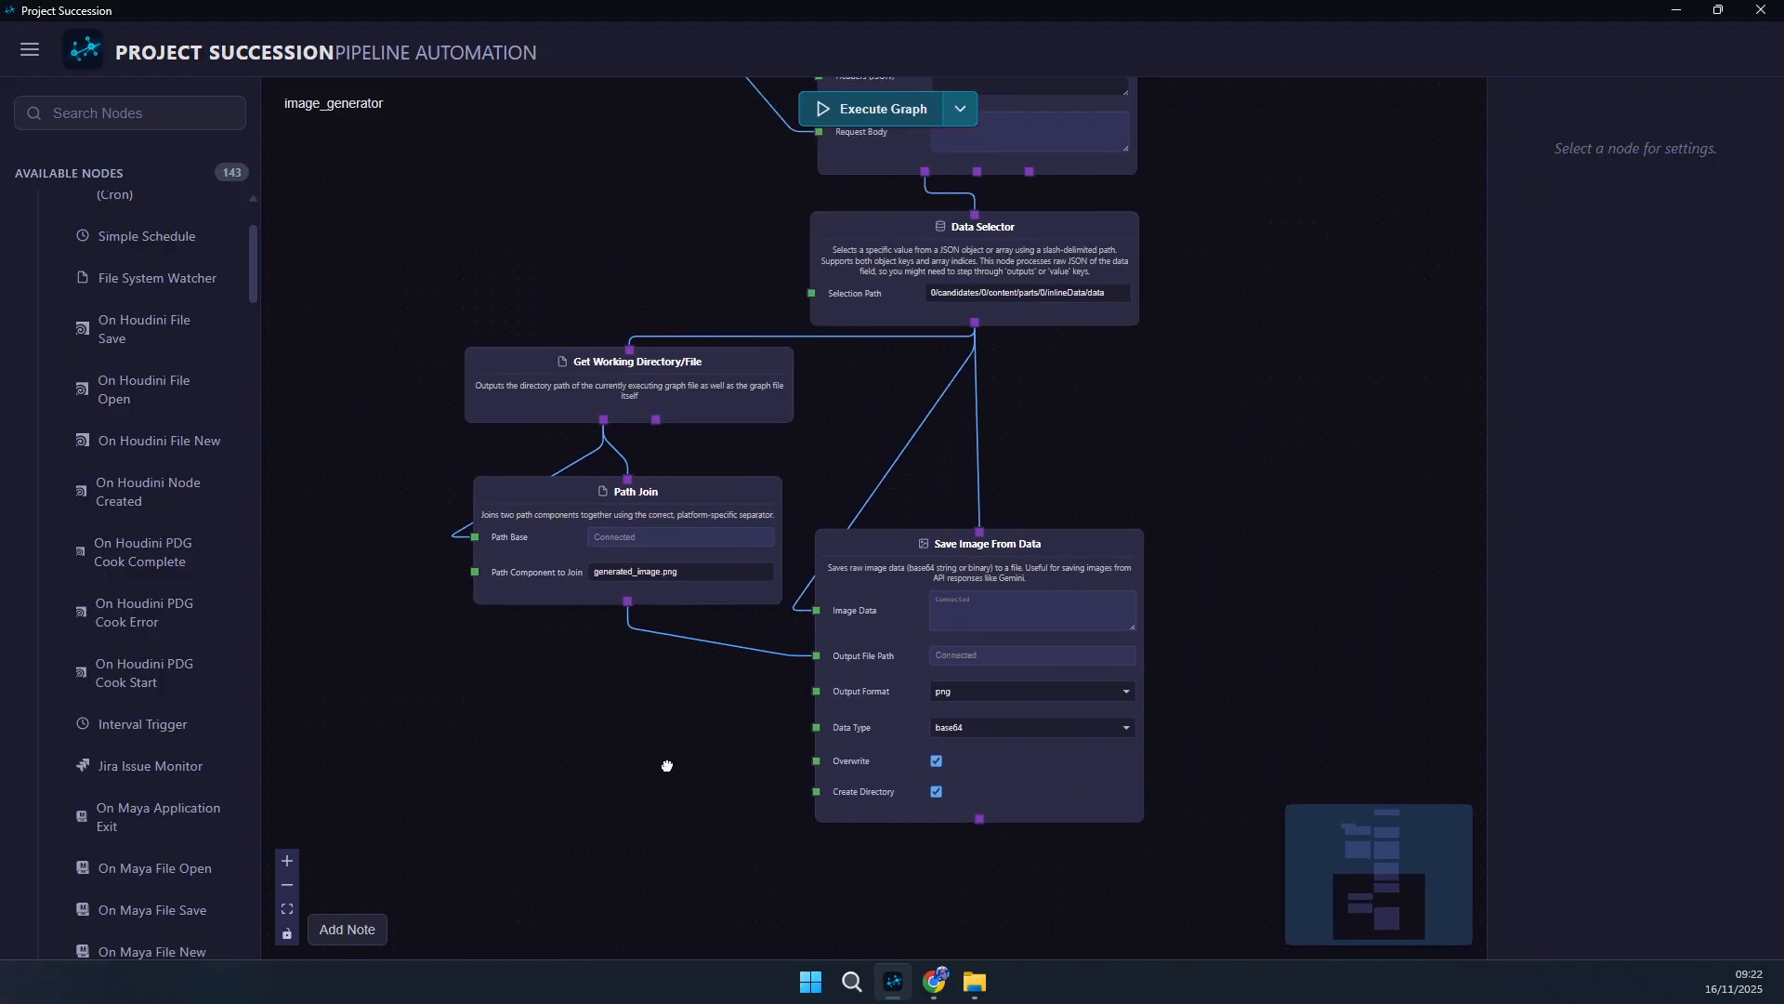
click(866, 110)
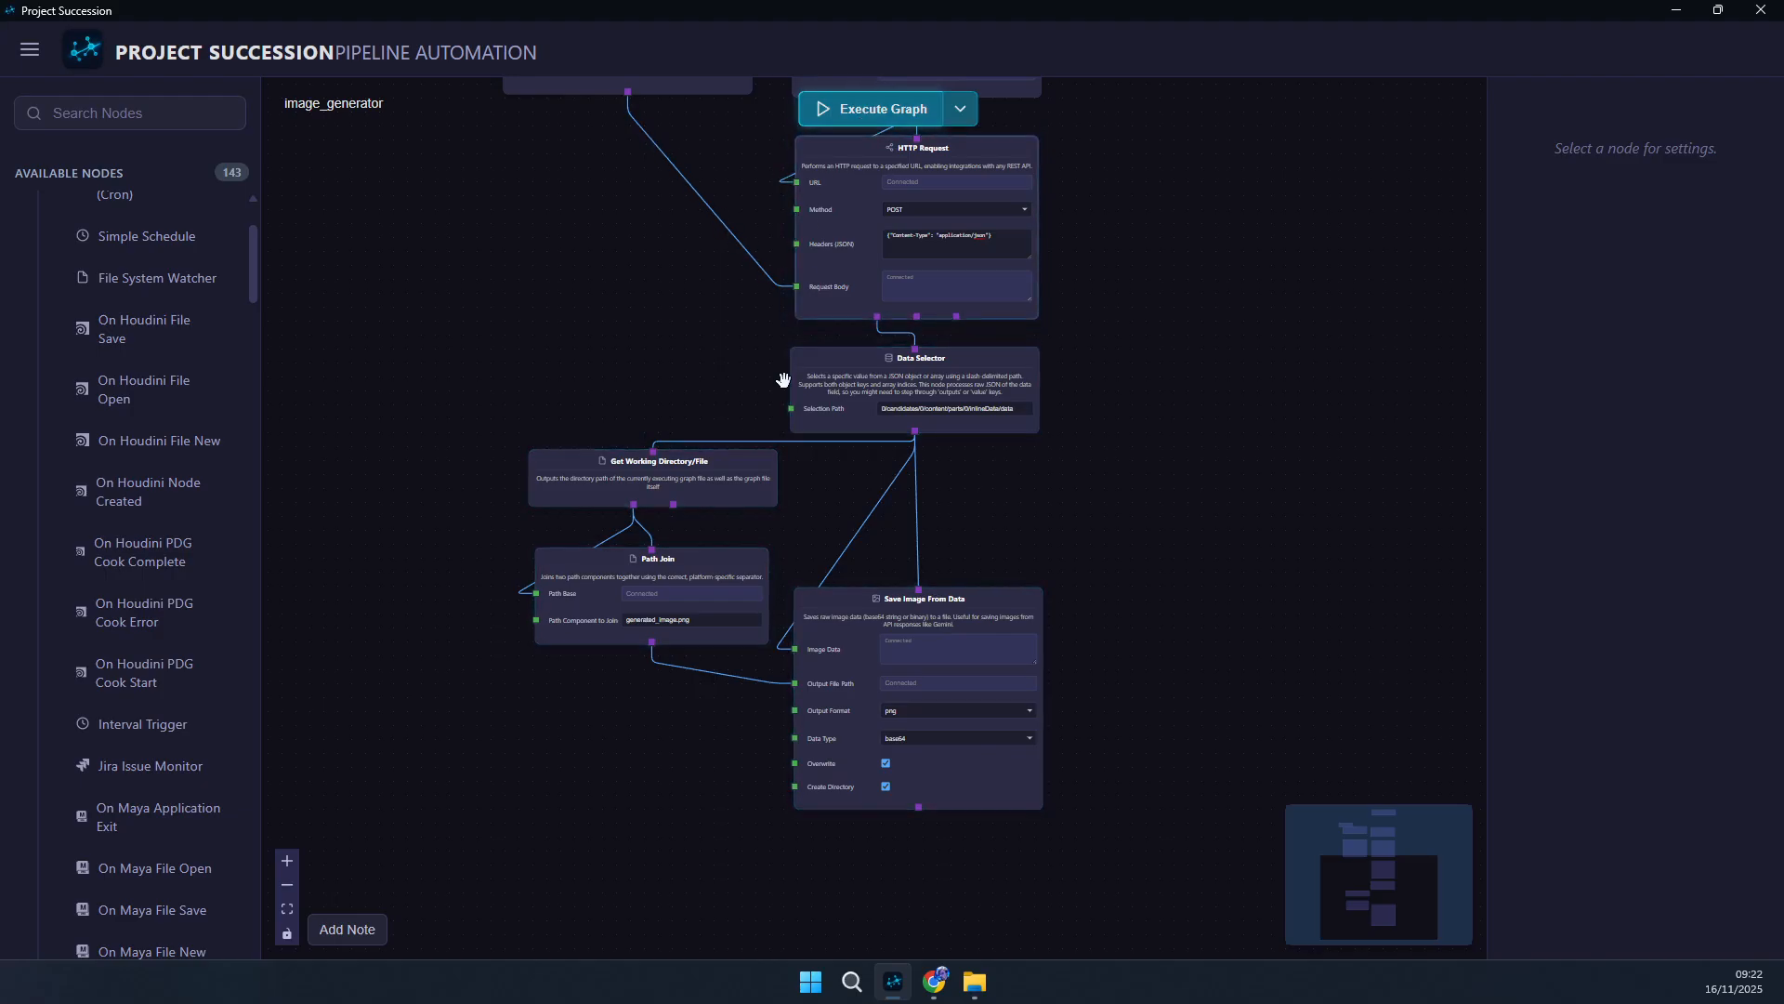
- Open generated_image.png from the succession_pipeline folder in File Explorer, inspect its icons up close, and close the image
click(975, 982)
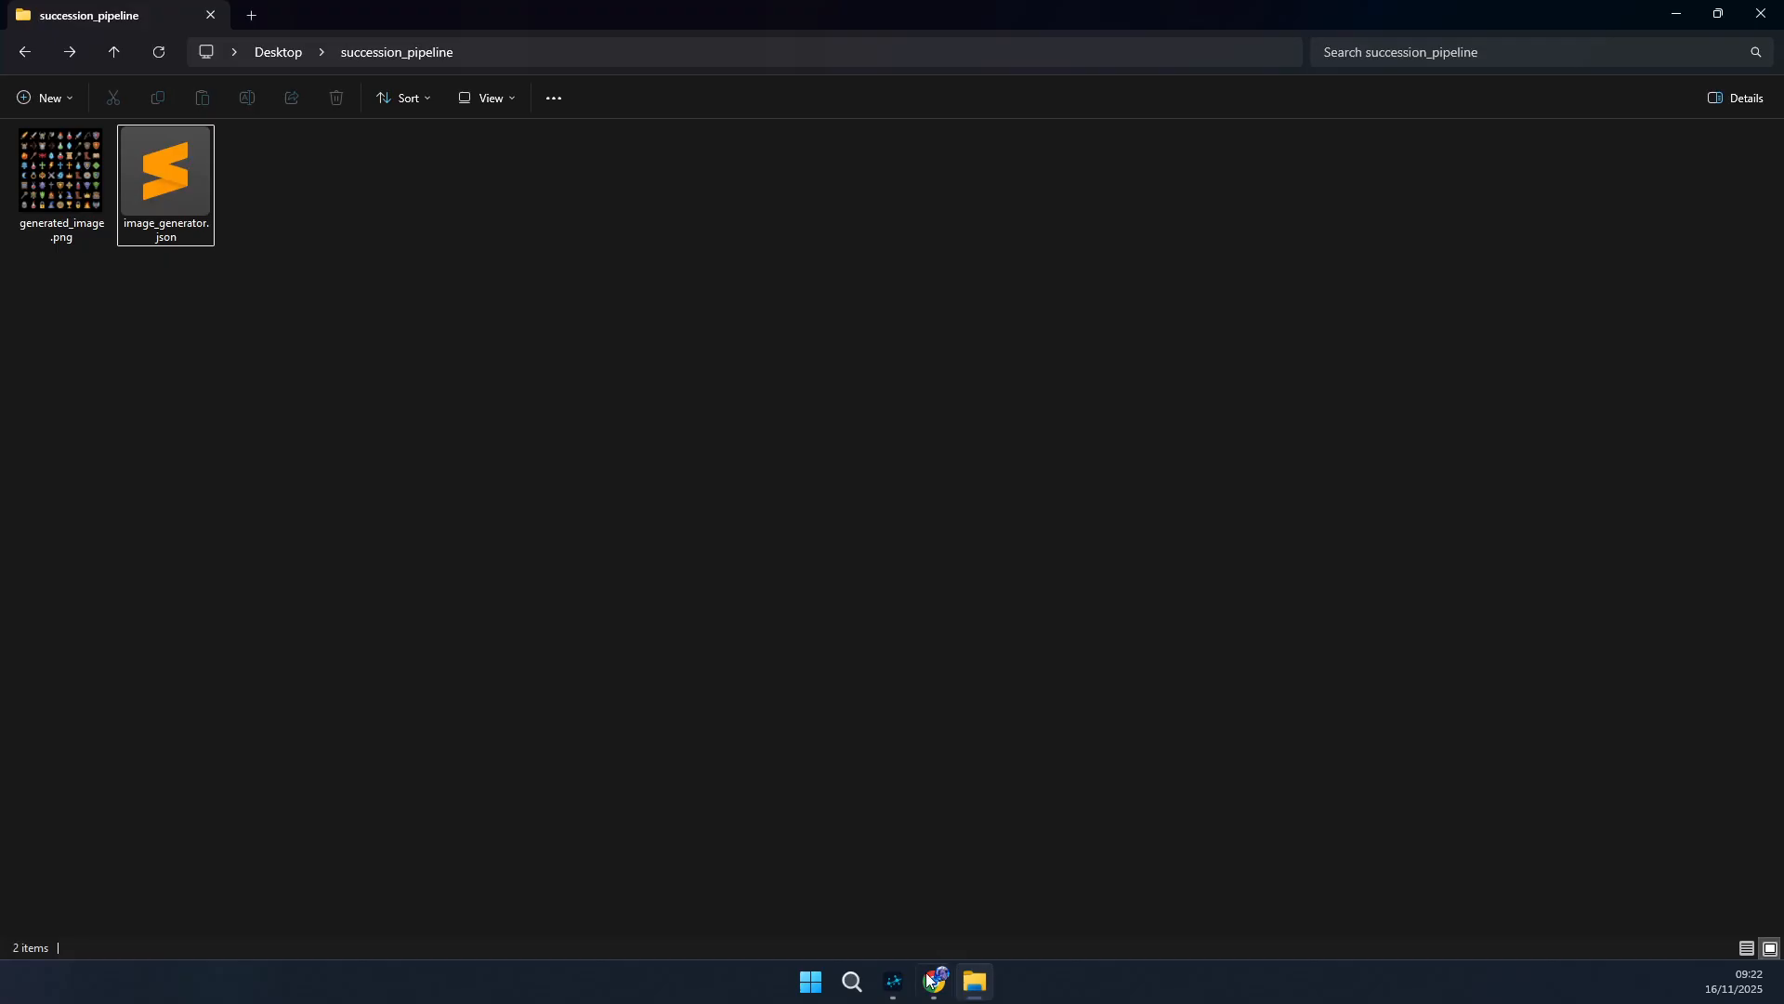
click(89, 198)
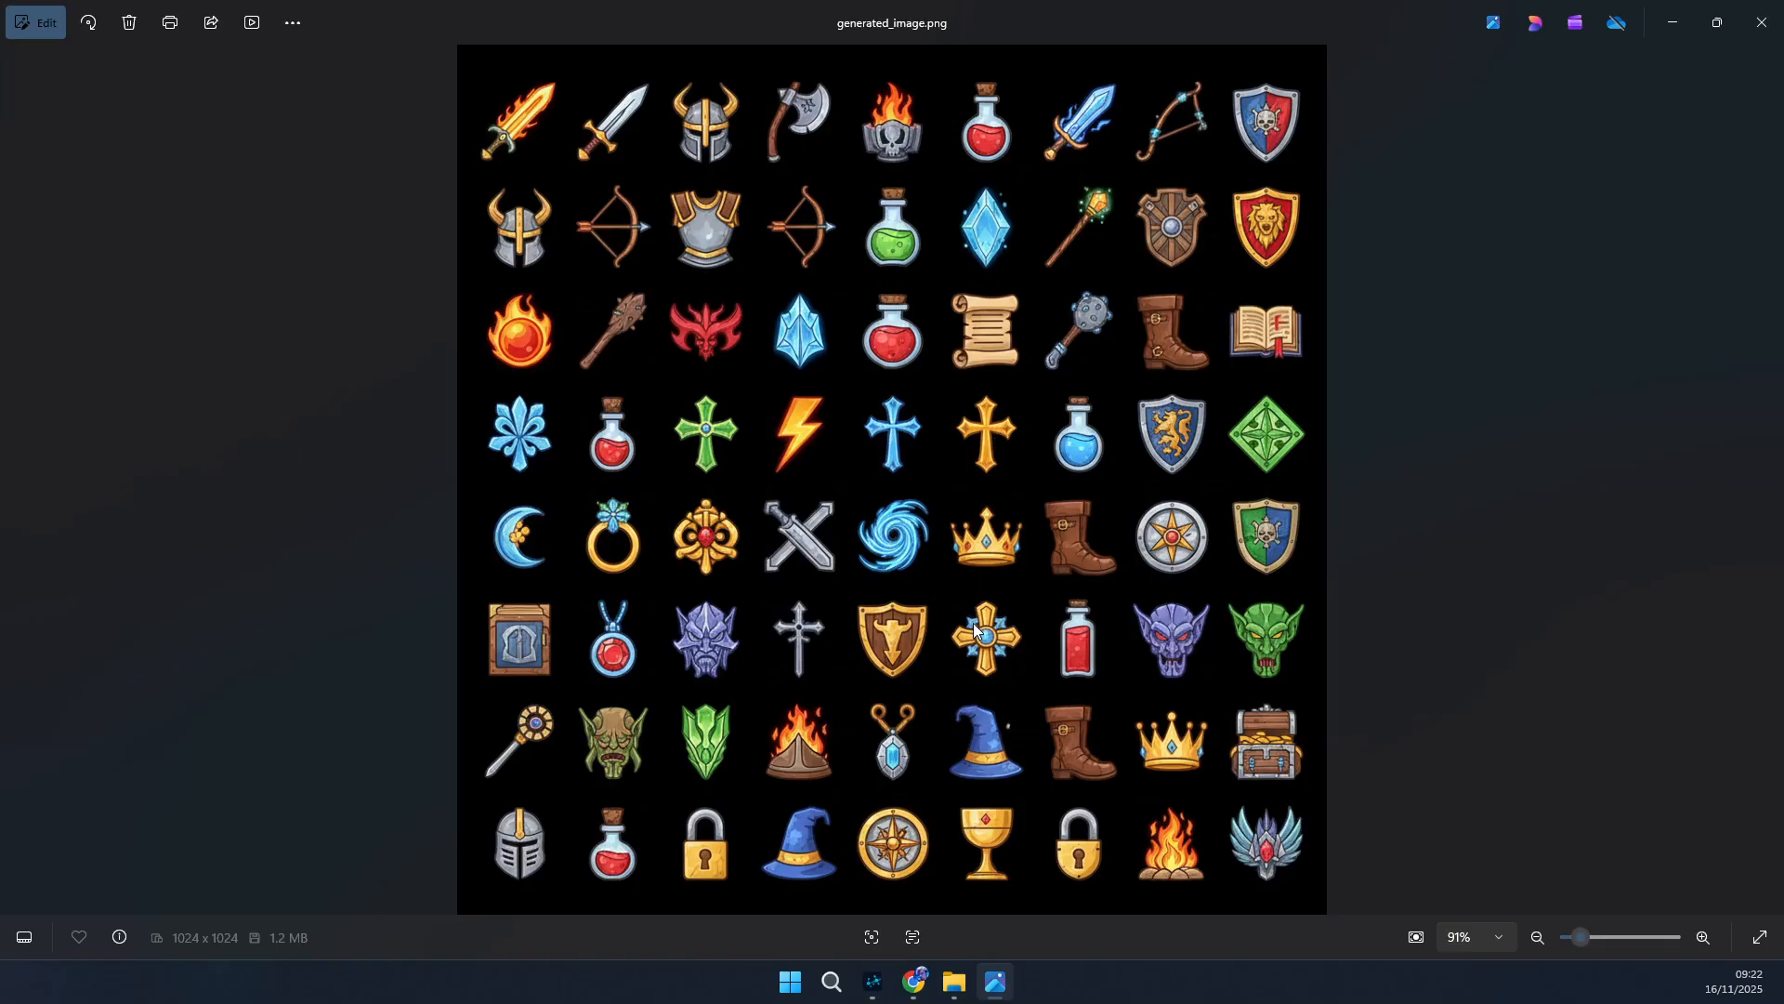
scroll(922, 650, up, 5)
drag(699, 176, 679, 539)
scroll(611, 330, down, 6)
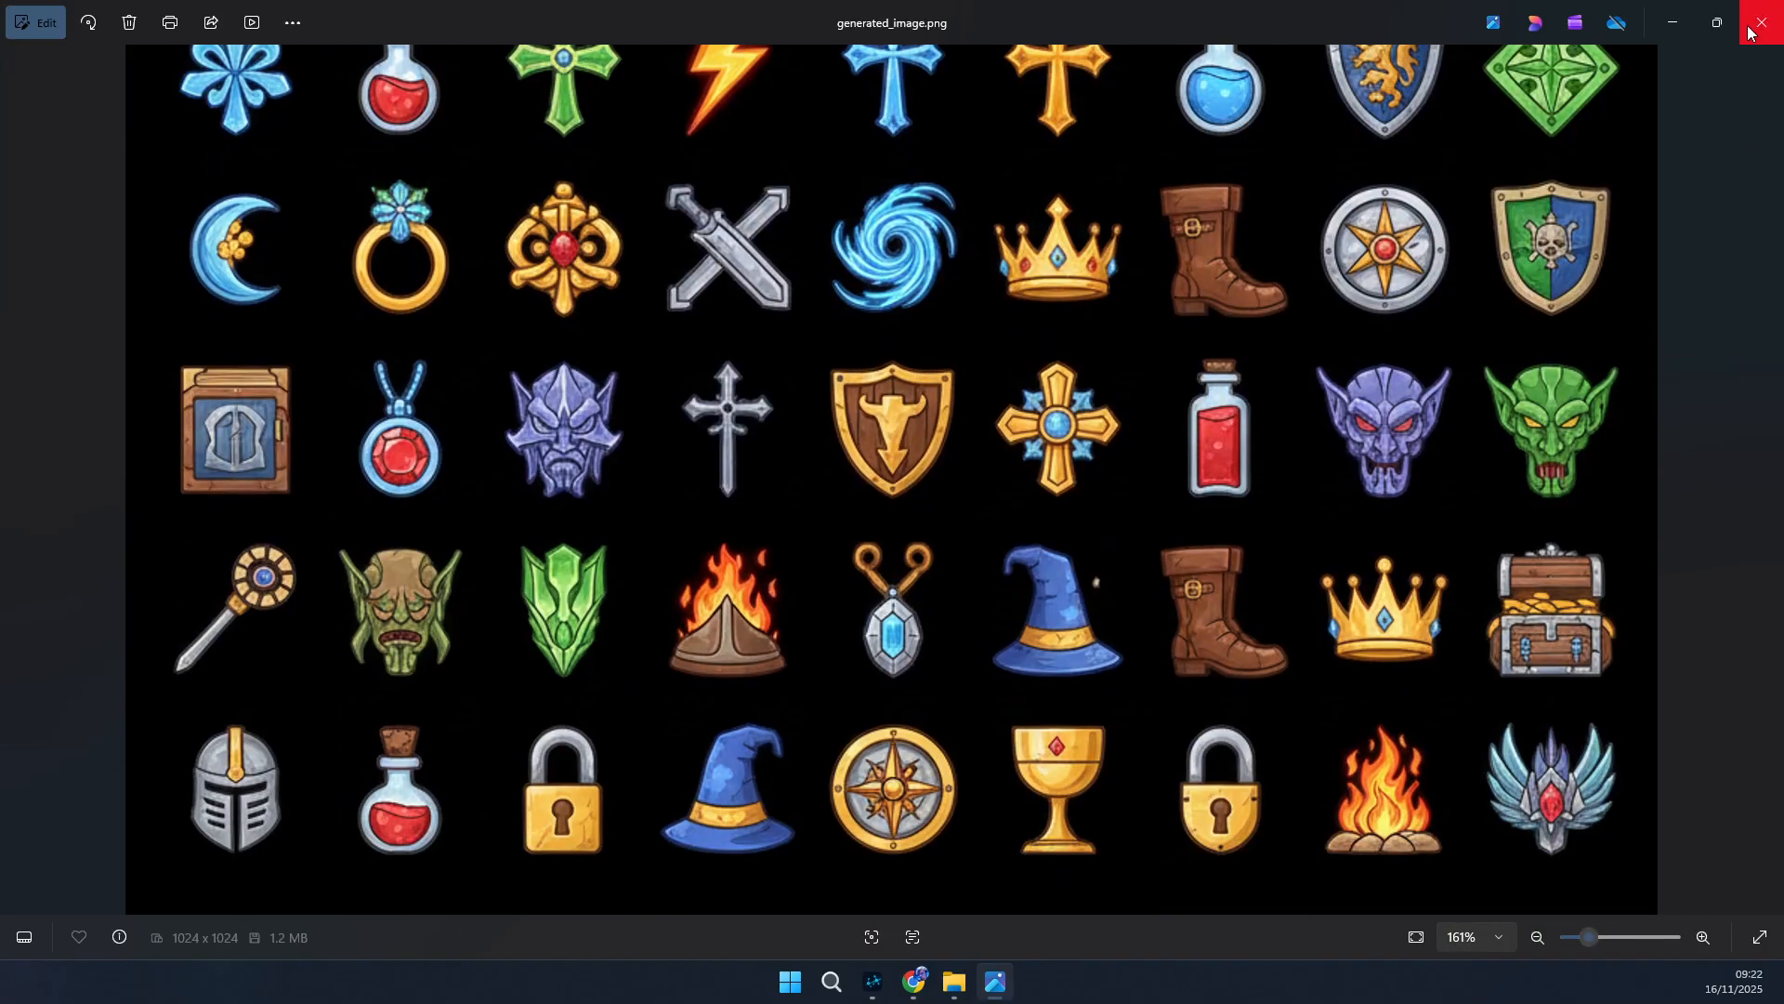
click(1751, 32)
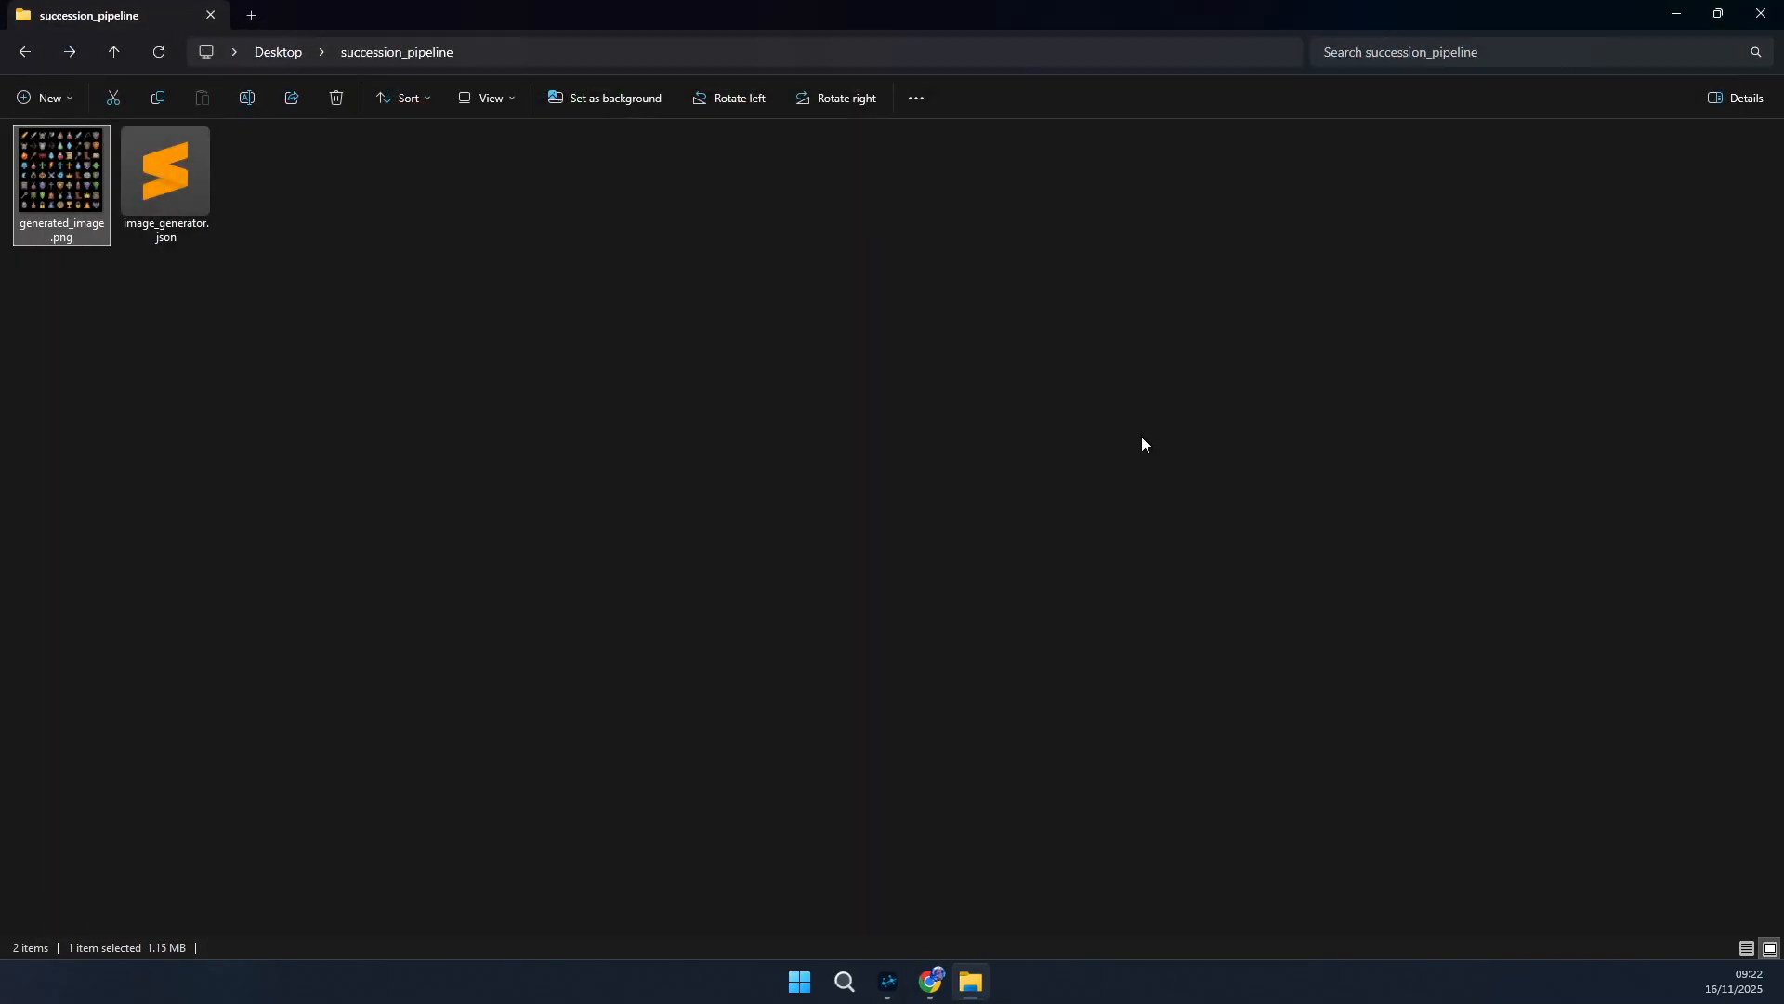
- Switch back to Project Succession, add a Remove Background node and place it directly below the Save Image From Data node
click(893, 982)
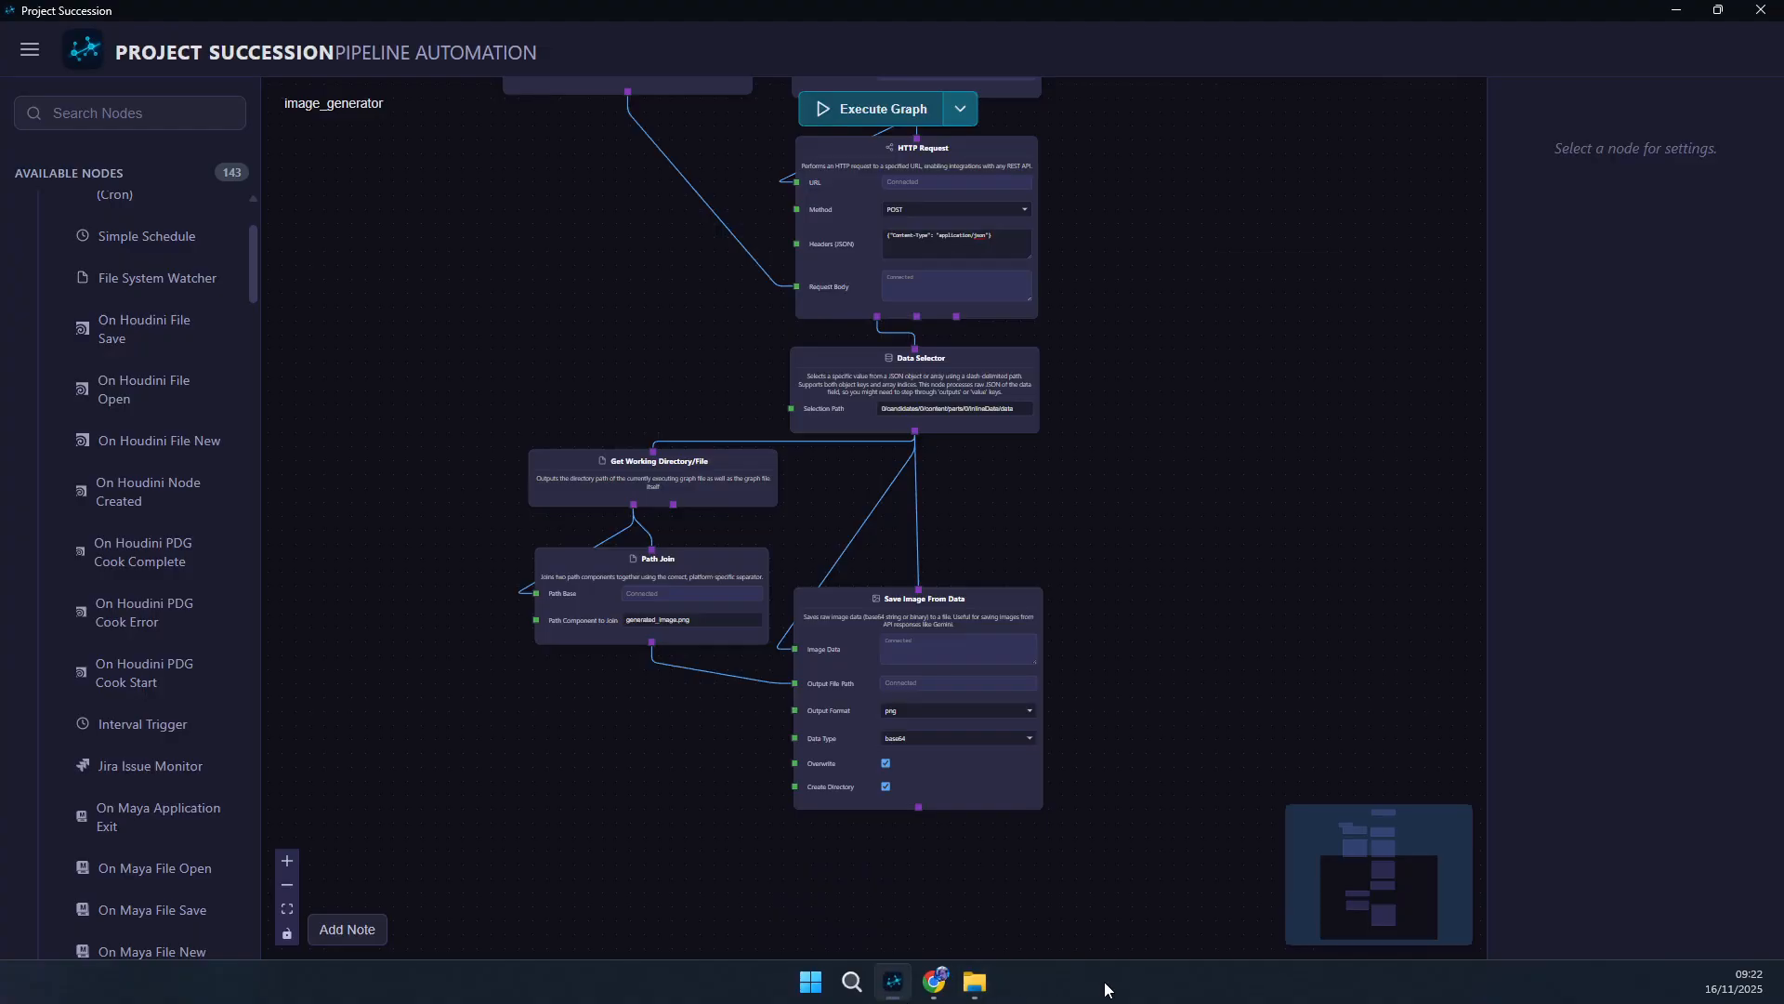
drag(1235, 633, 1196, 570)
scroll(932, 864, down, 1)
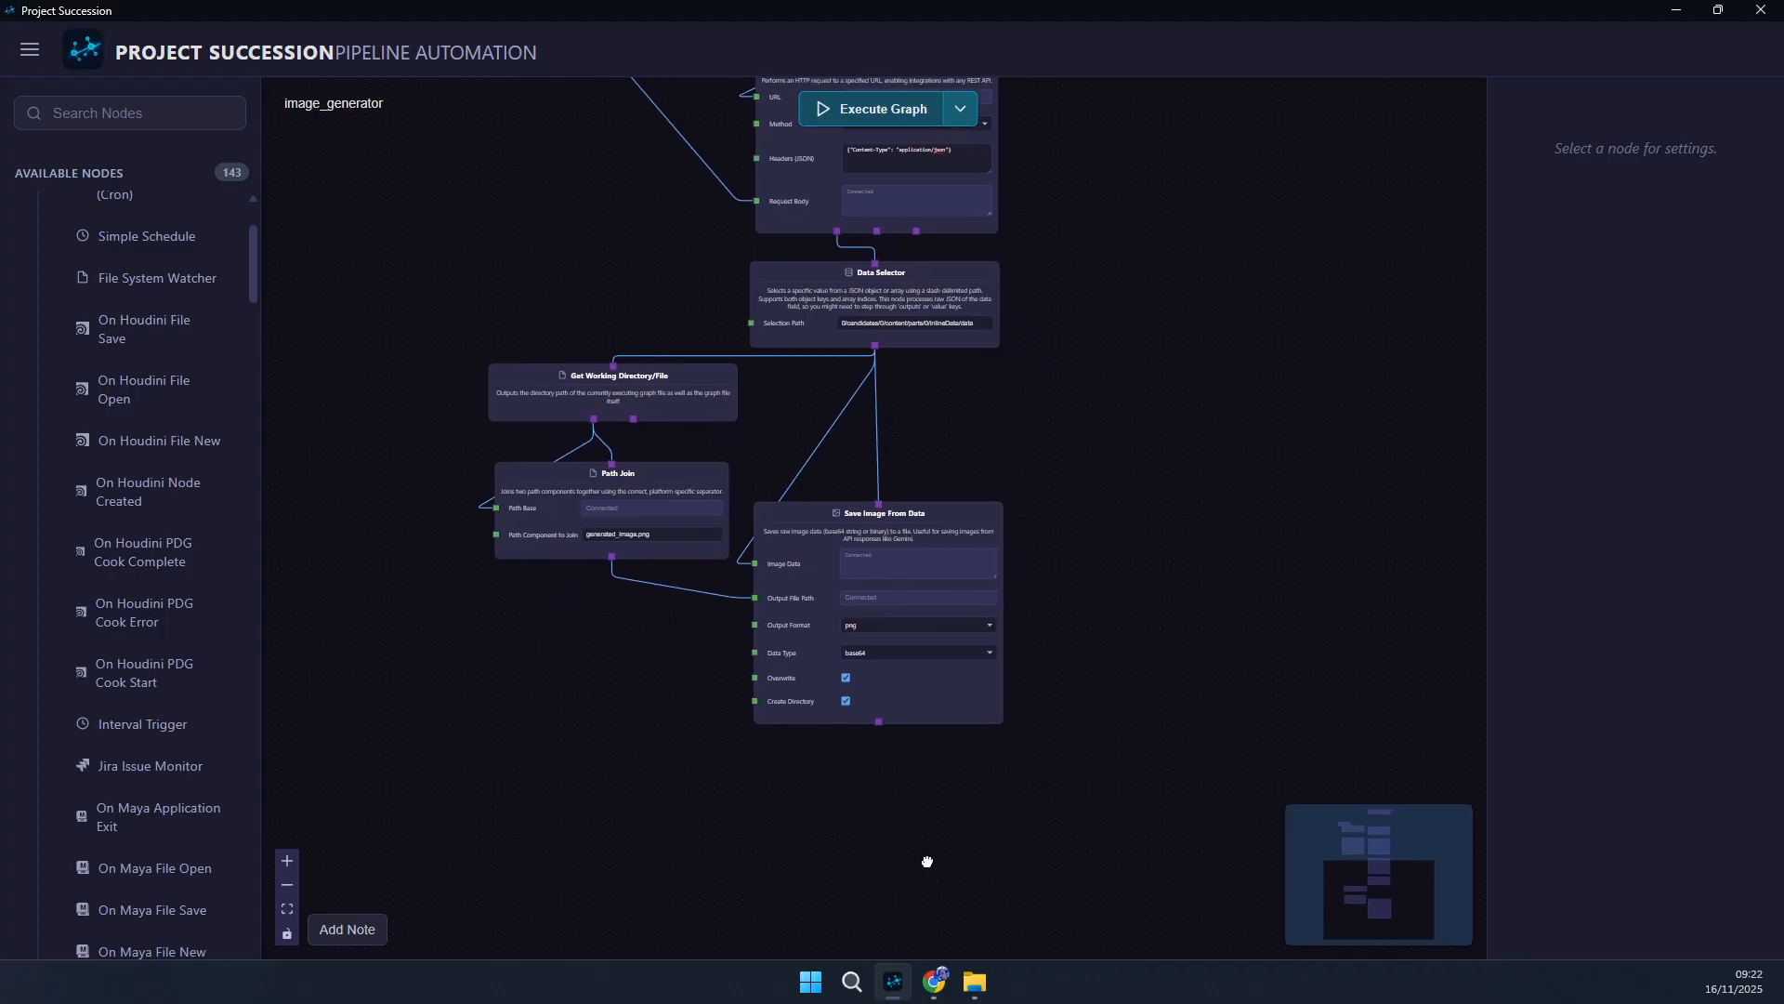
scroll(926, 858, down, 5)
scroll(883, 856, up, 4)
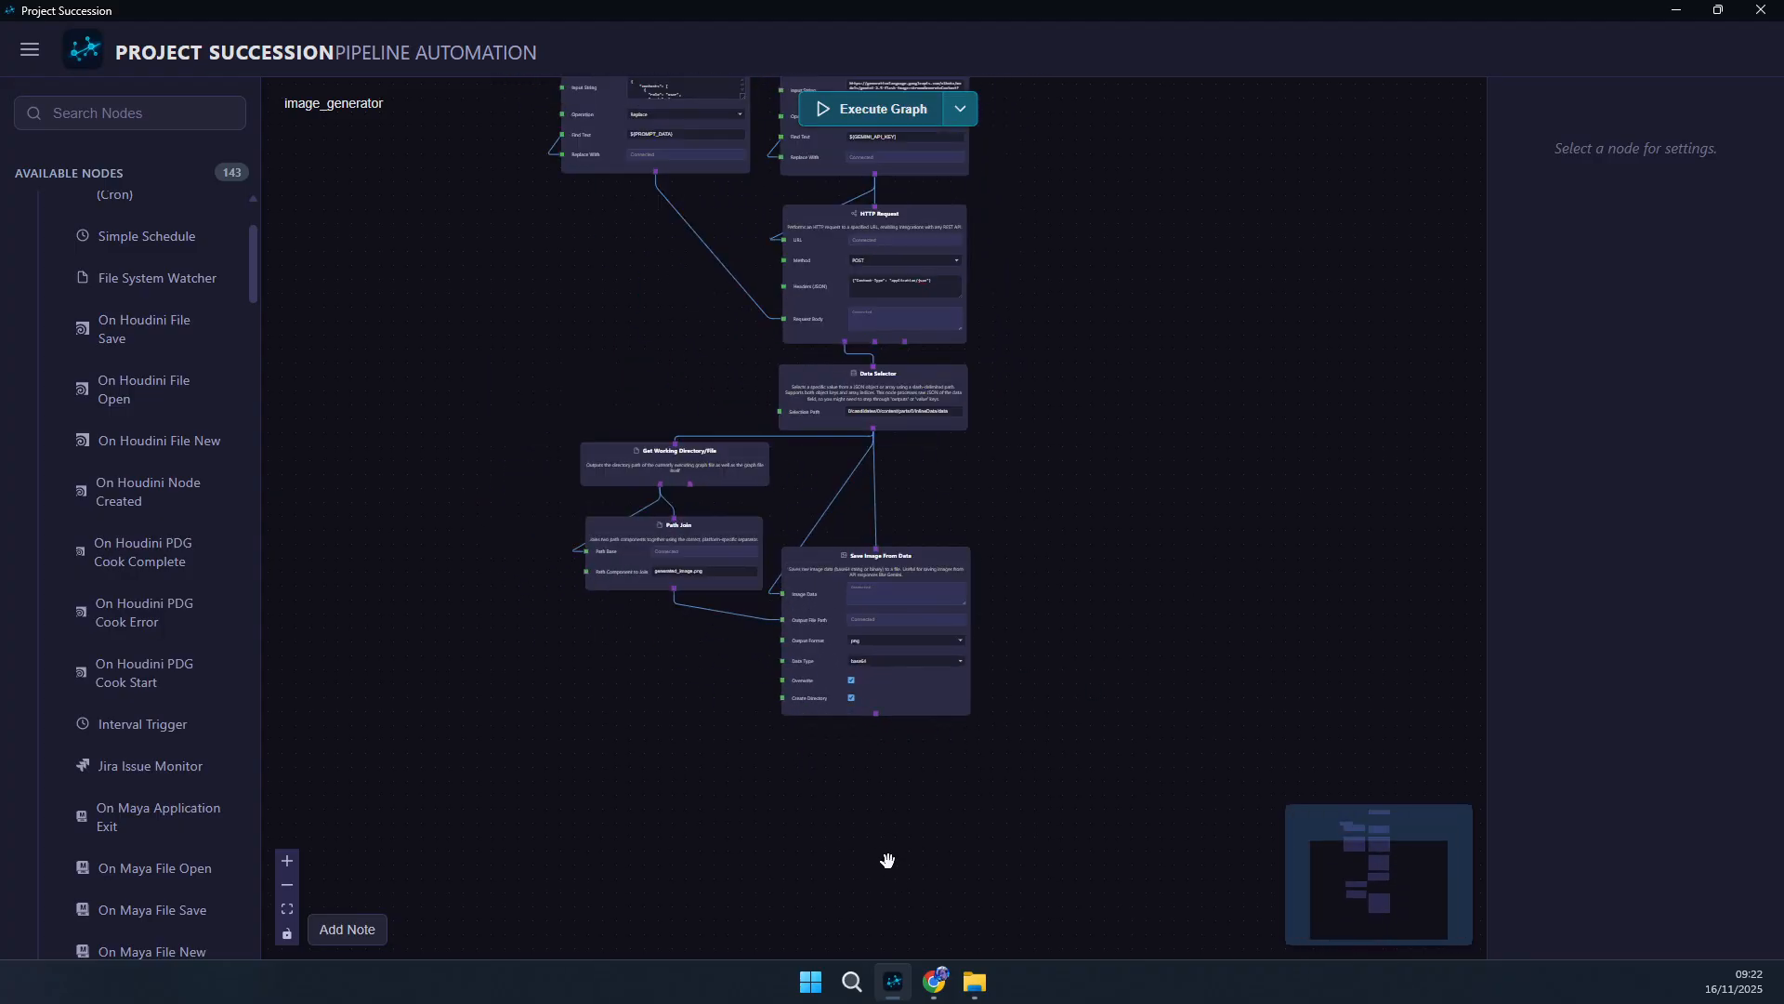
right_click(804, 839)
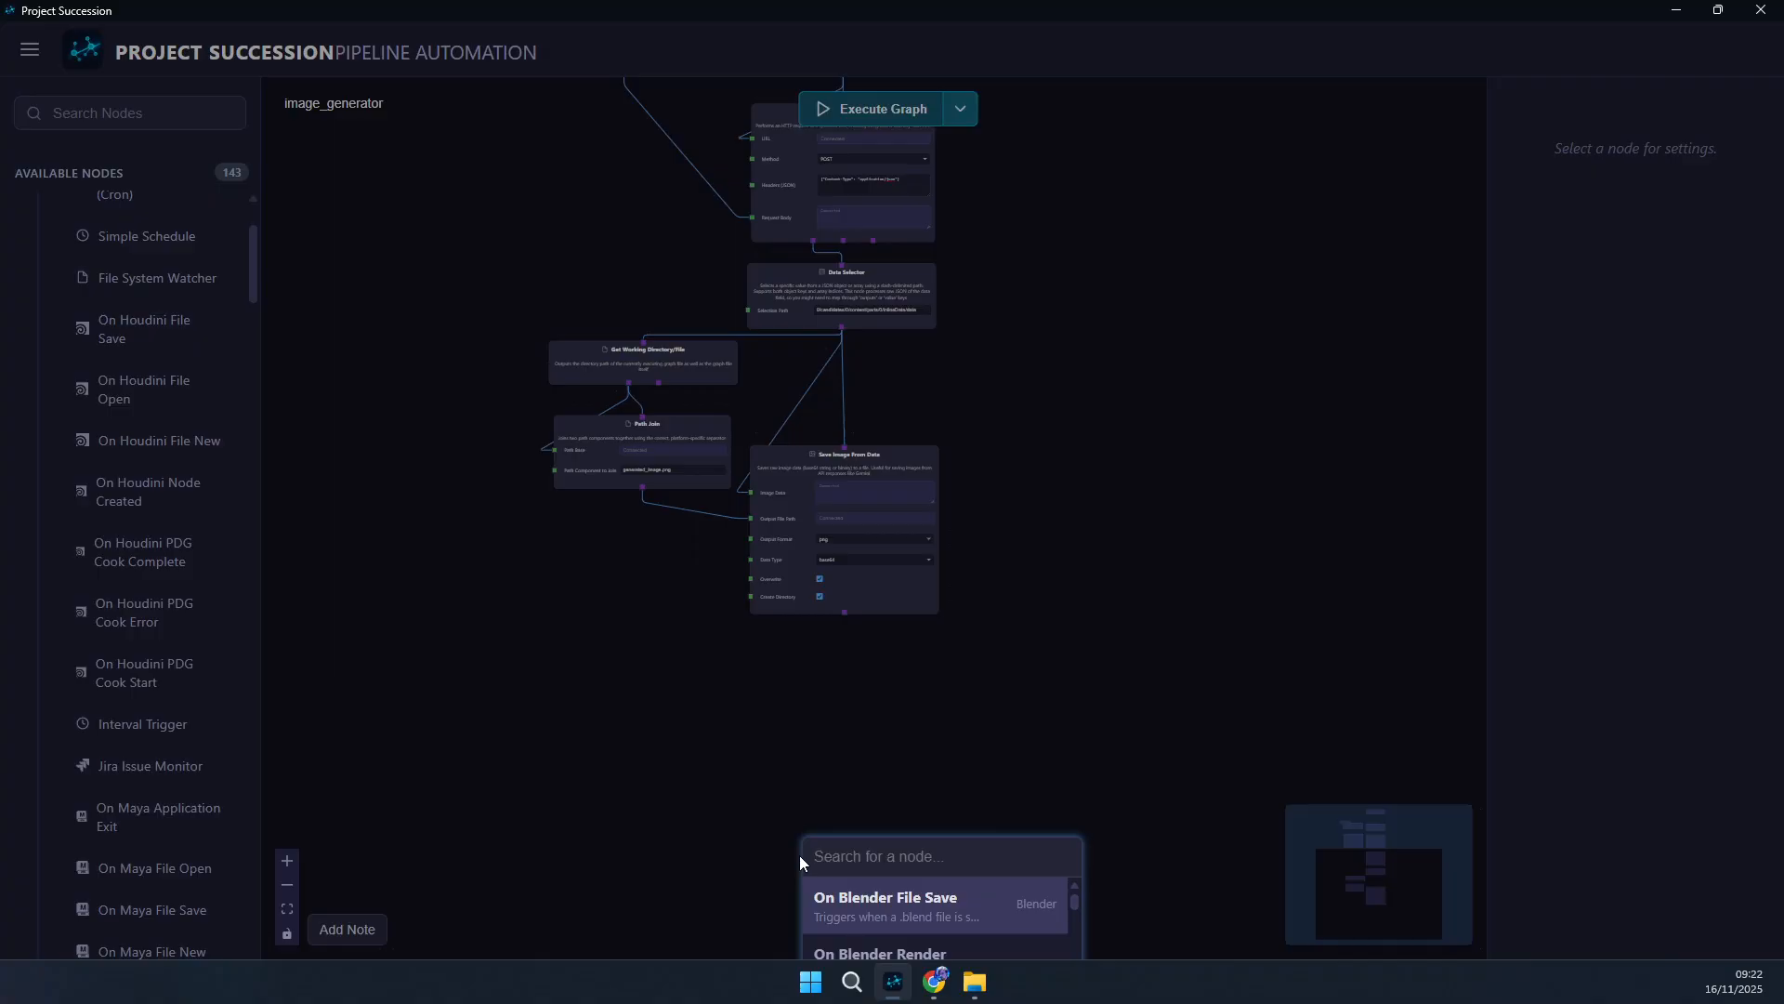
text(remo)
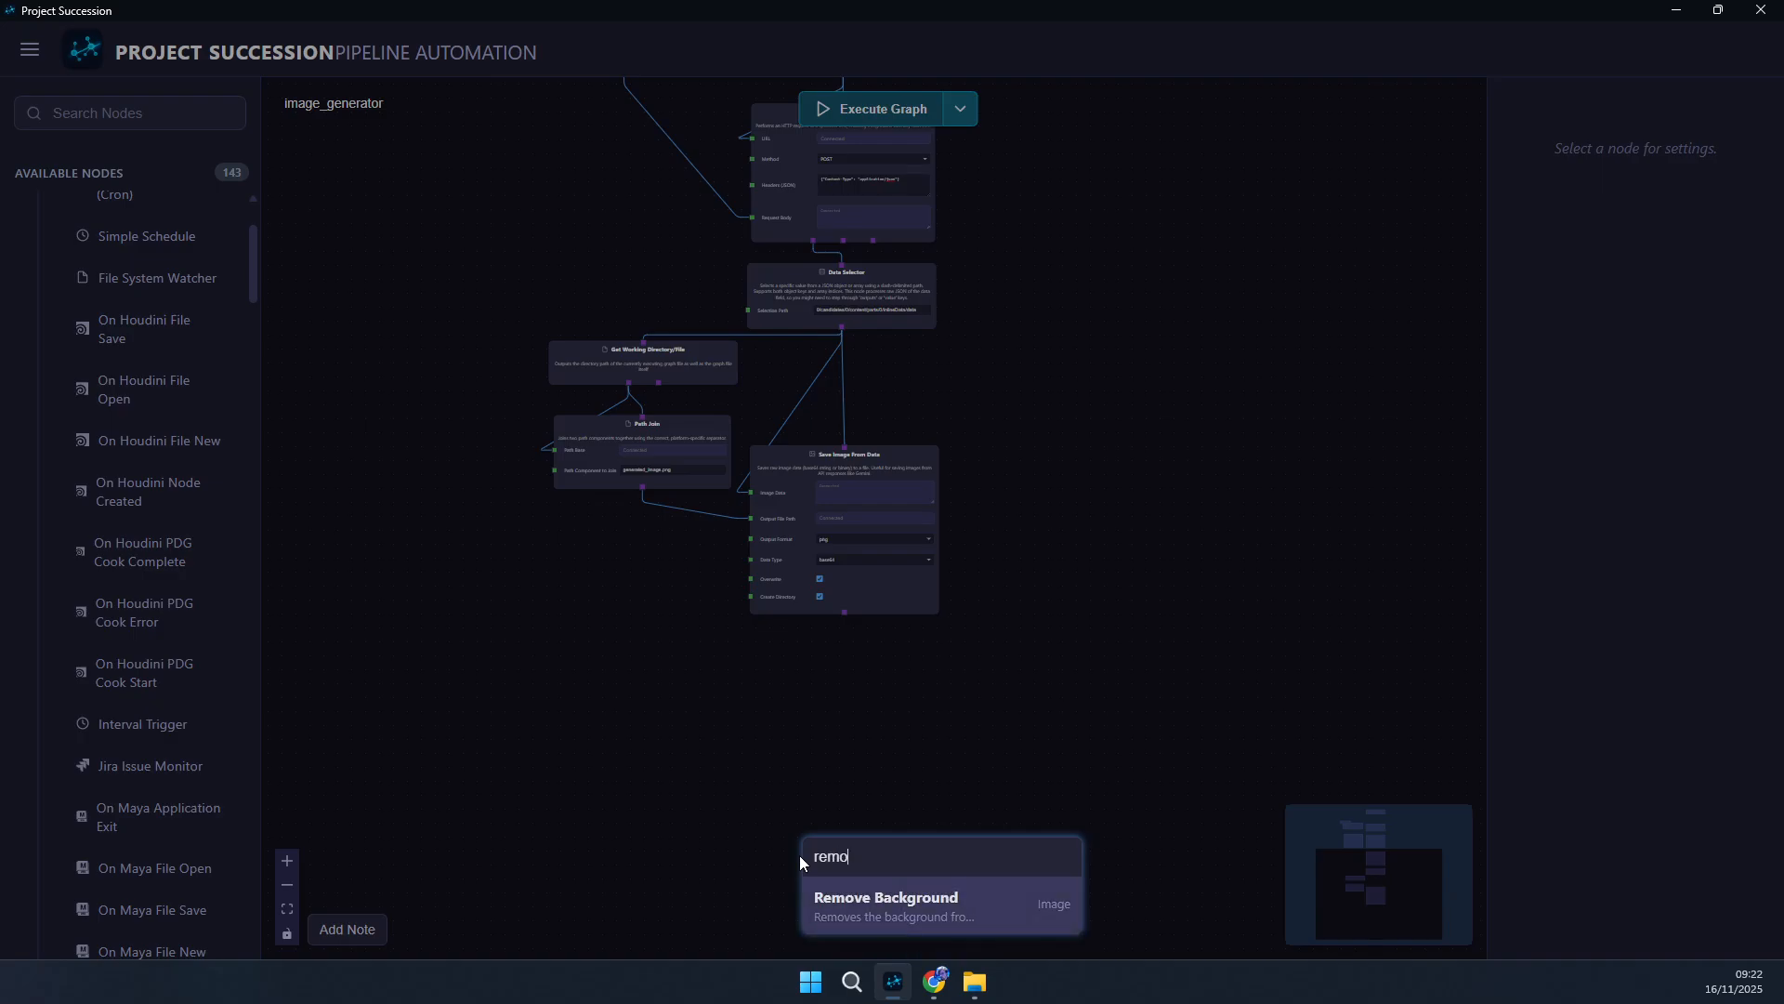
key(Return)
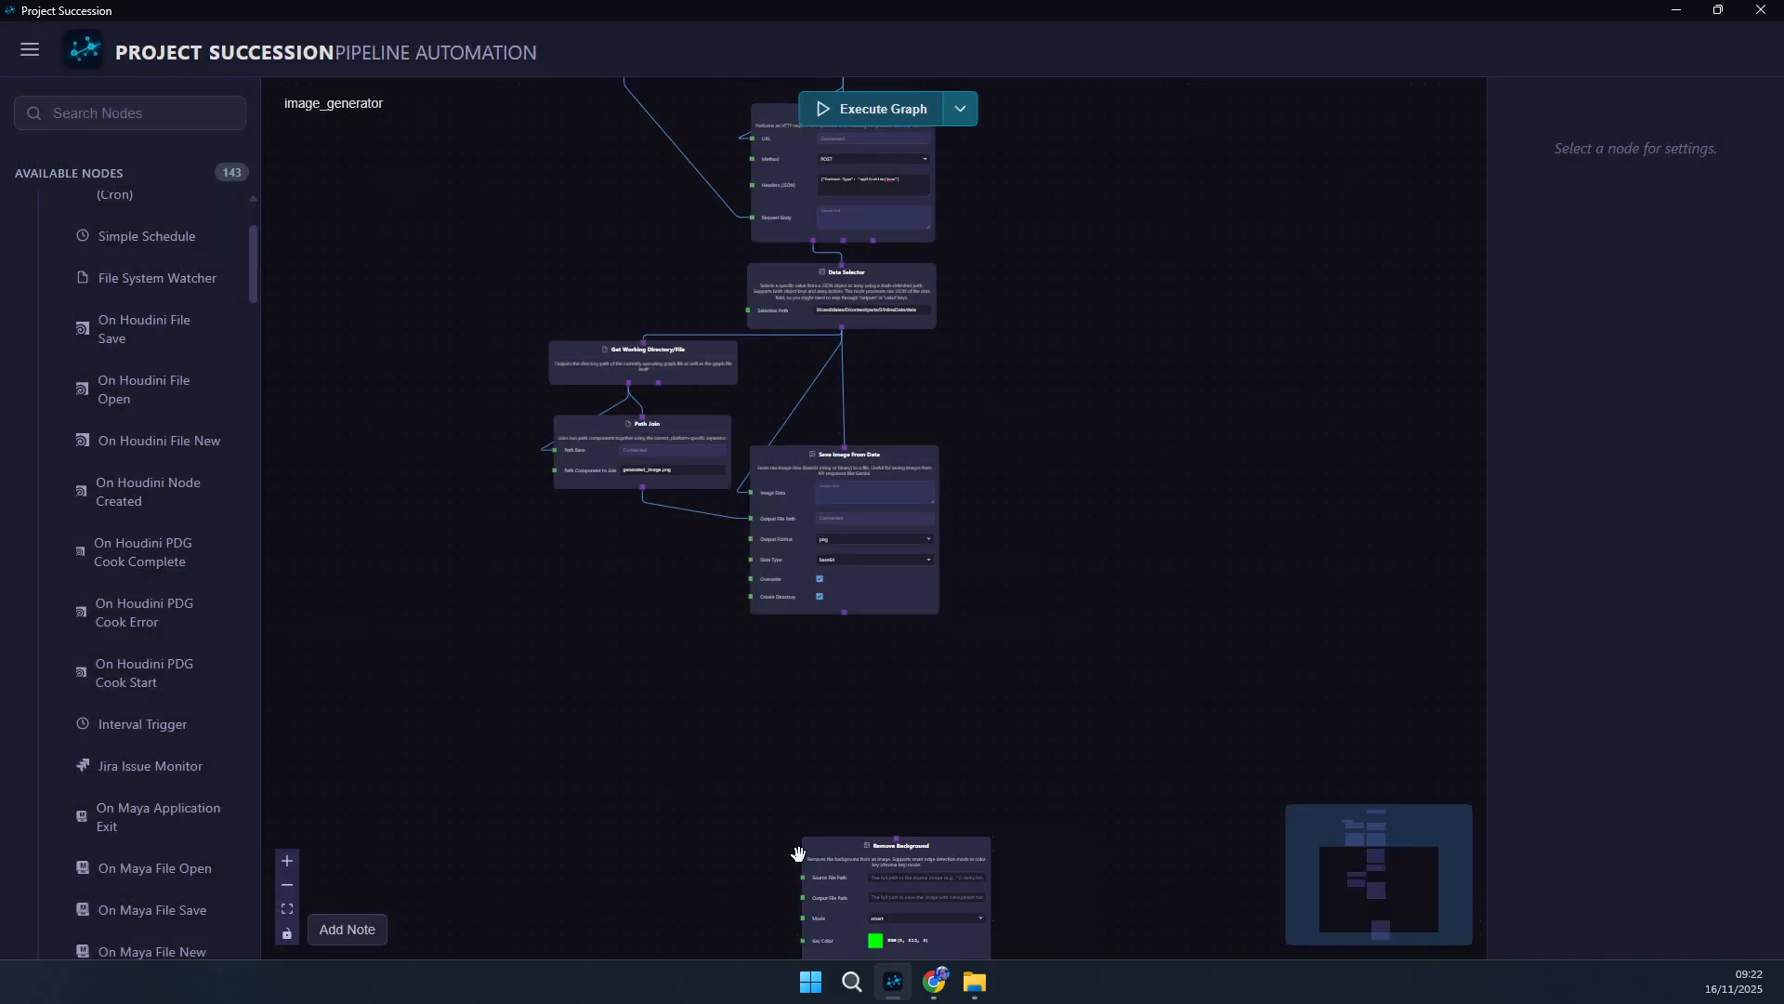
drag(811, 846, 796, 654)
scroll(1140, 496, down, 3)
drag(1203, 401, 1000, 471)
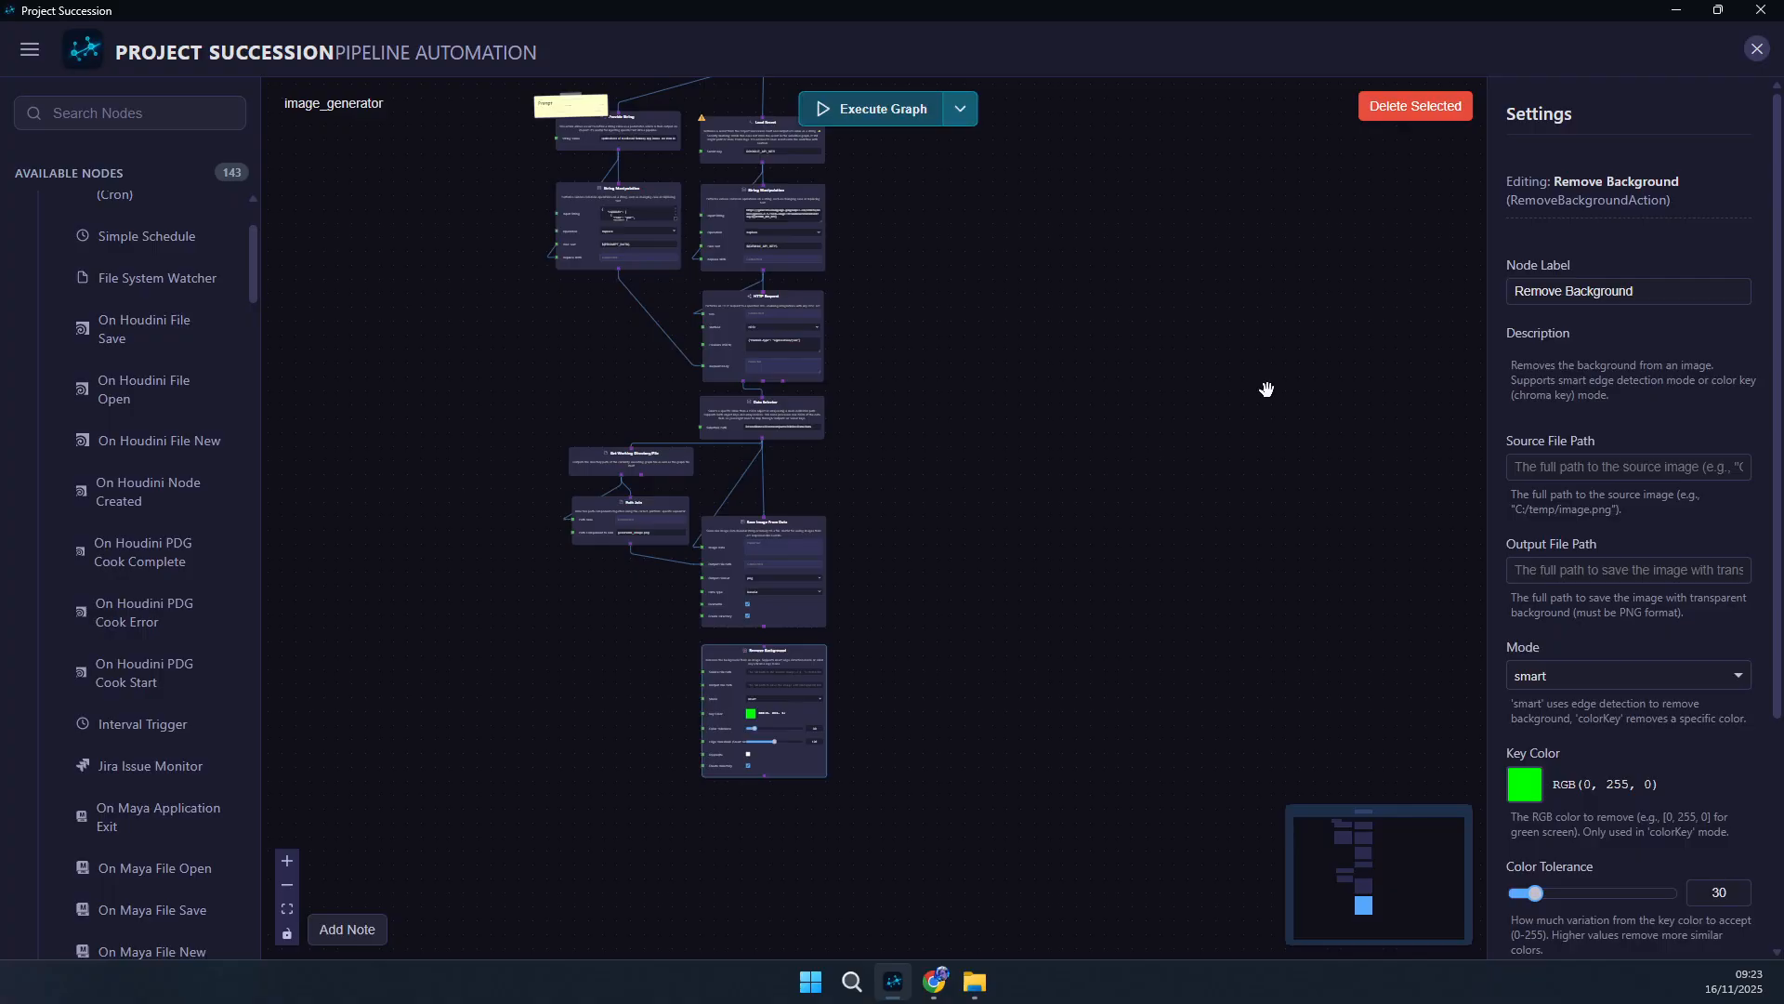
click(460, 608)
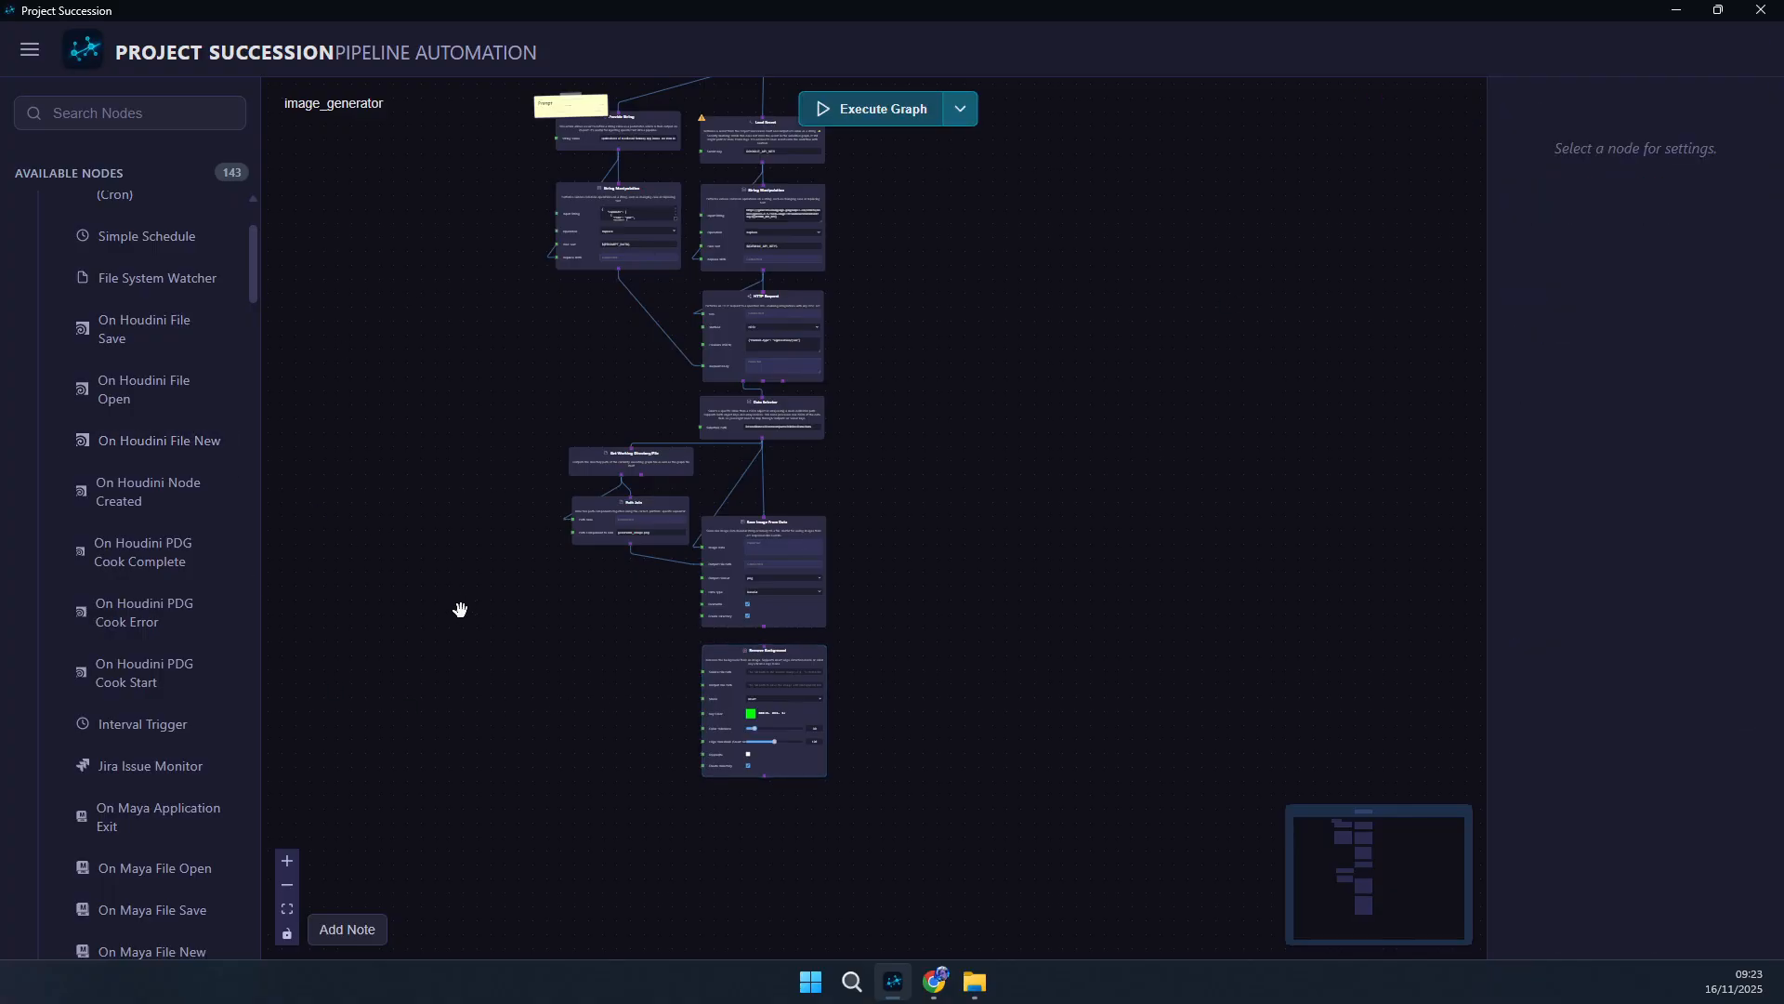
- Search the node library for photo, browse the available Photoshop nodes, and close the search without adding one
double_click(1084, 476)
text(p)
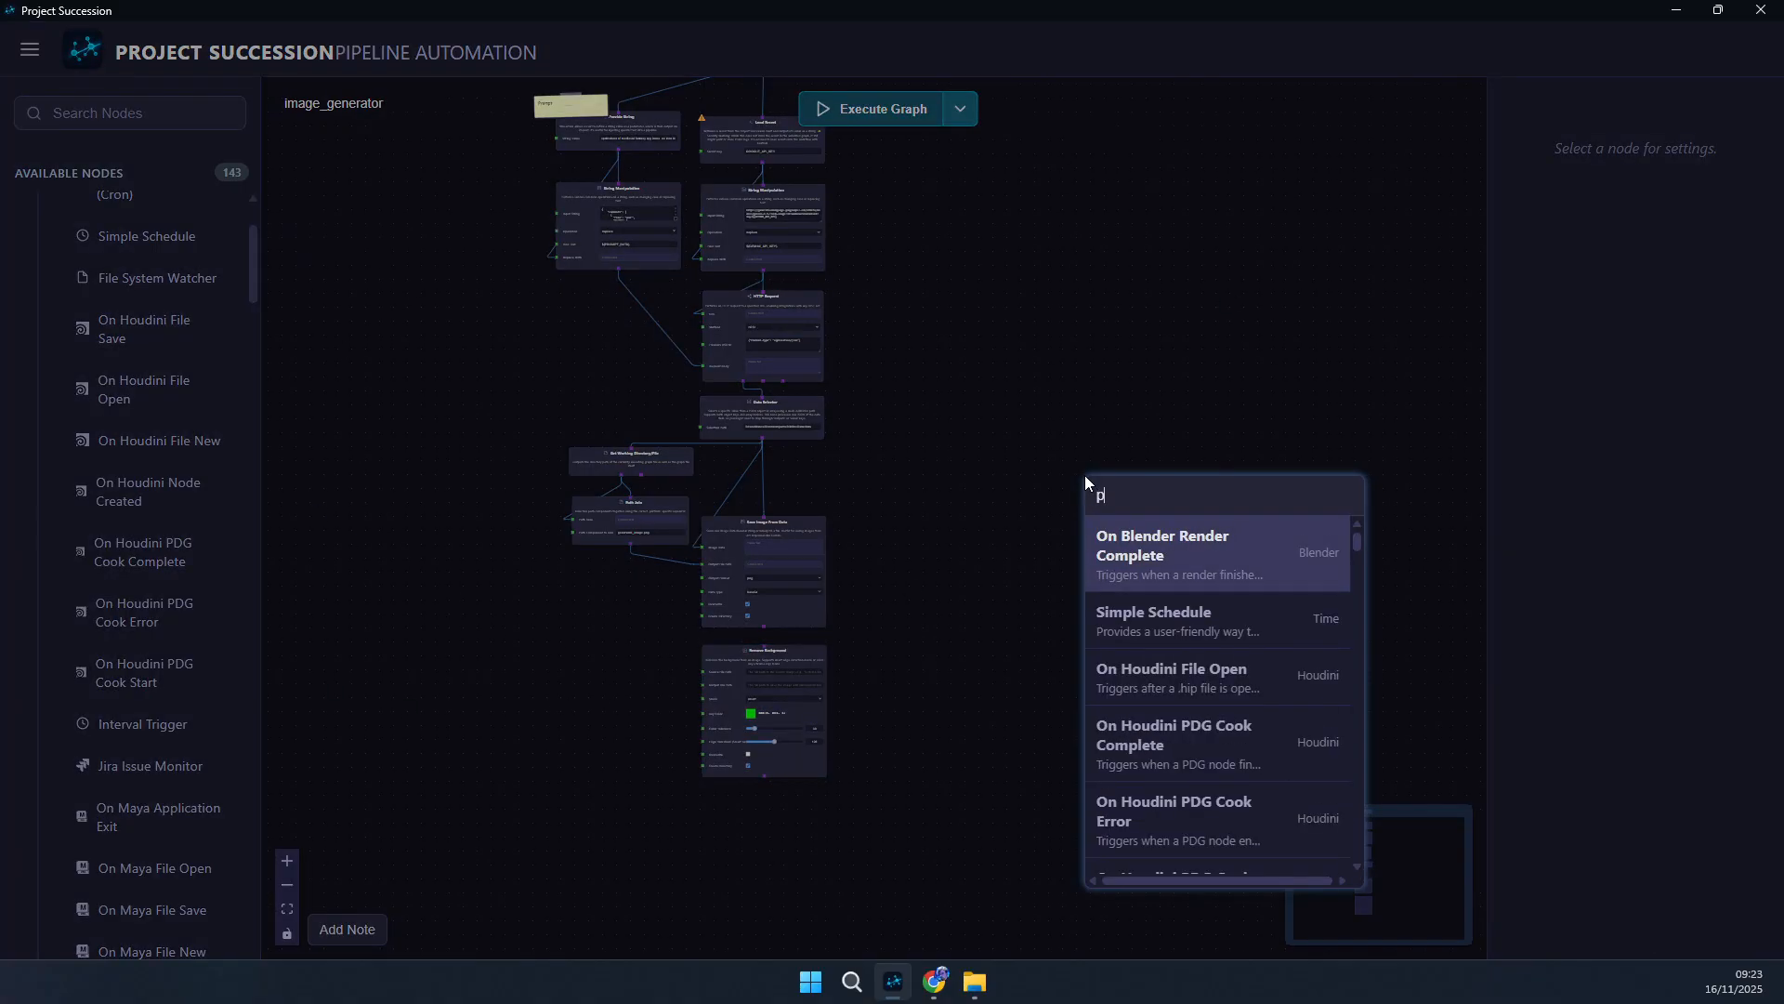
text(hoto)
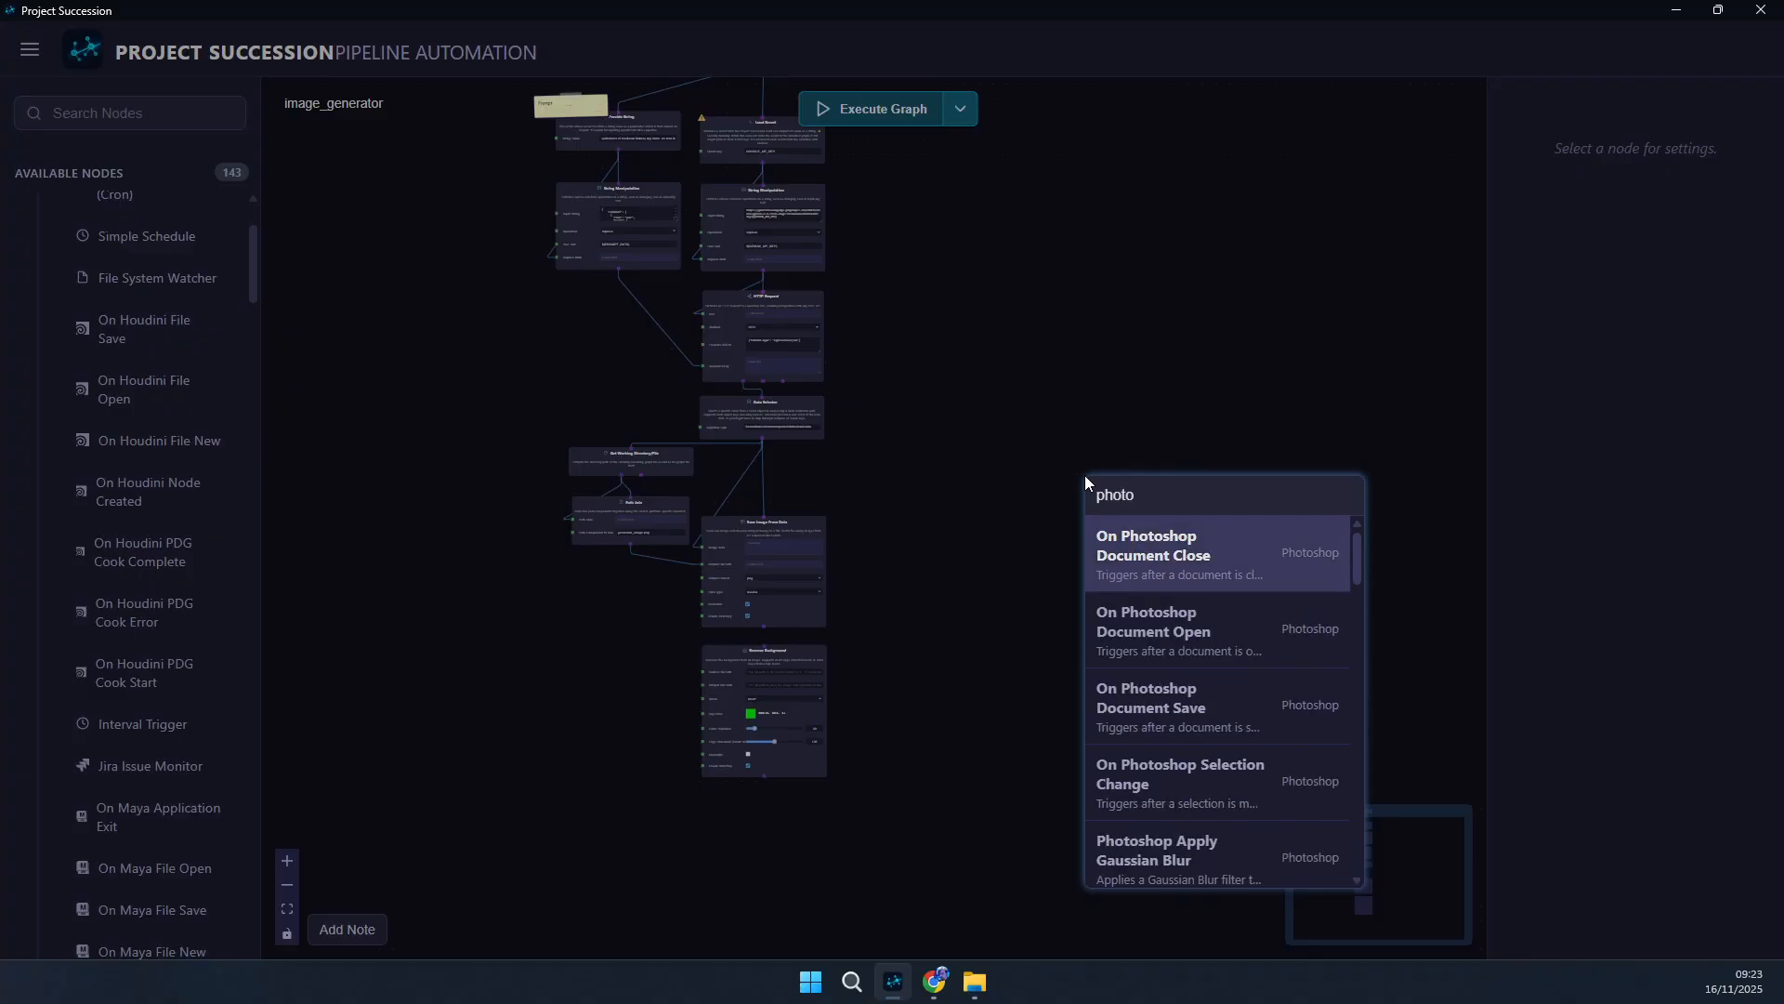
key(Down)
key(Down)
key(Down)
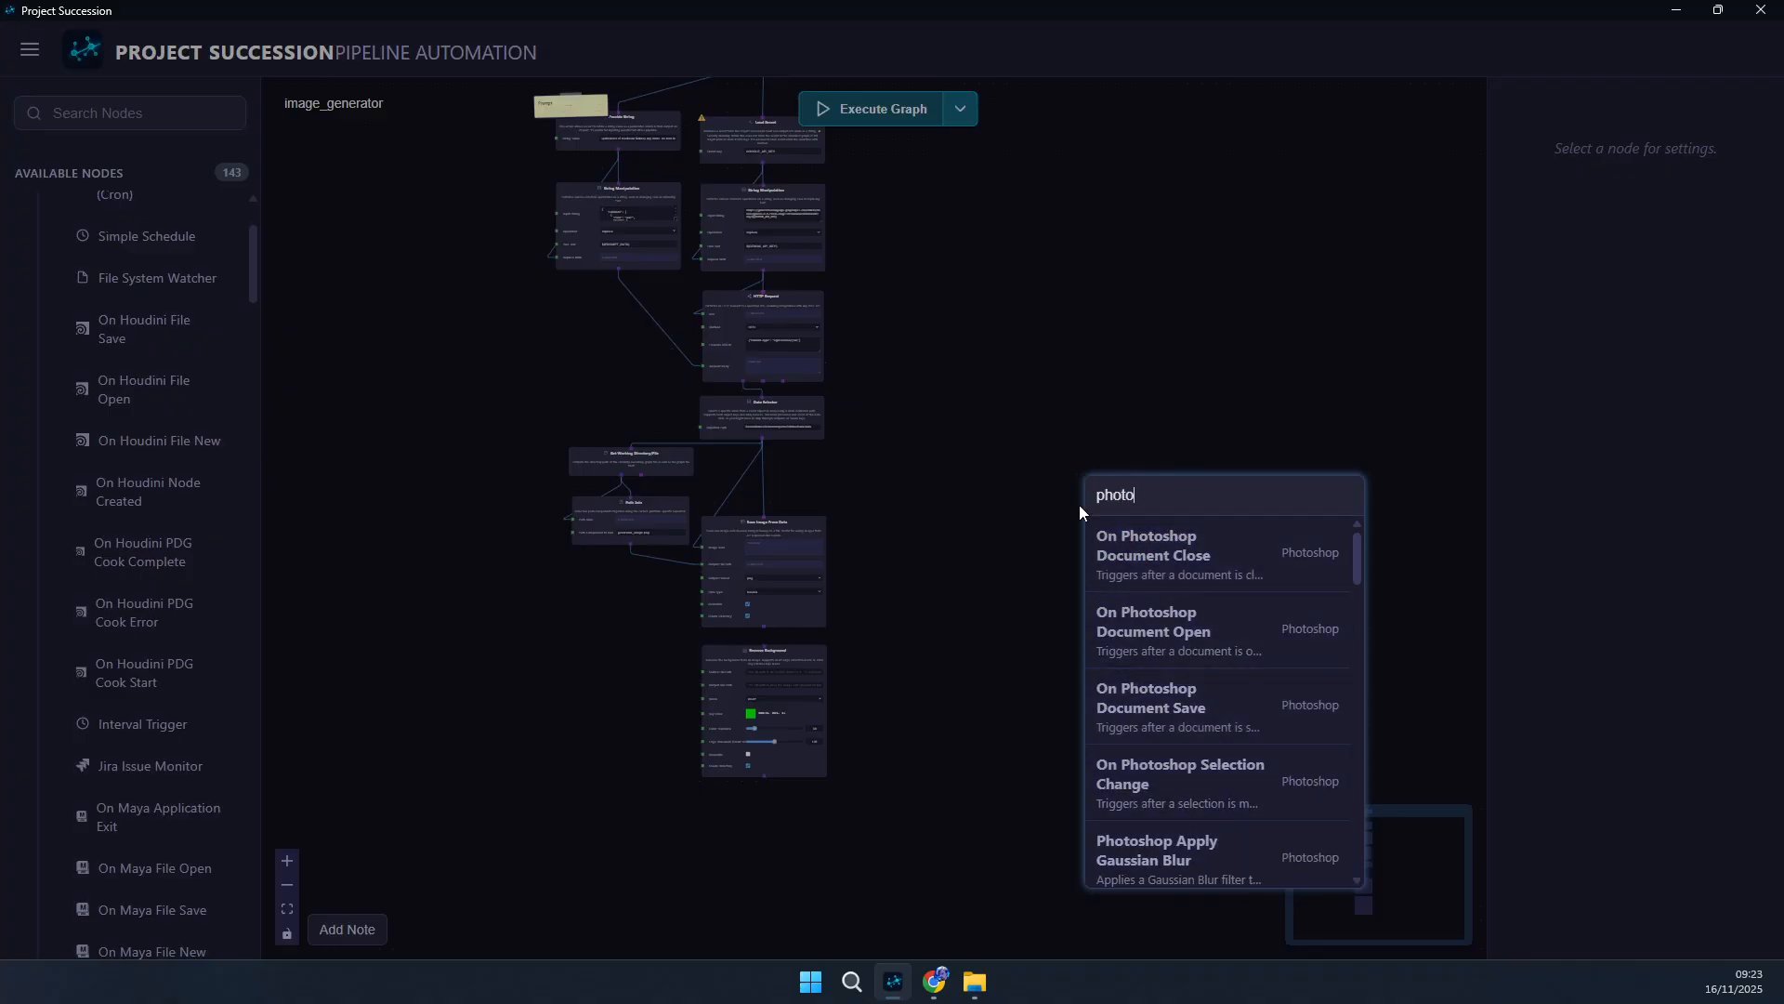
scroll(1178, 690, down, 3)
scroll(1179, 689, down, 6)
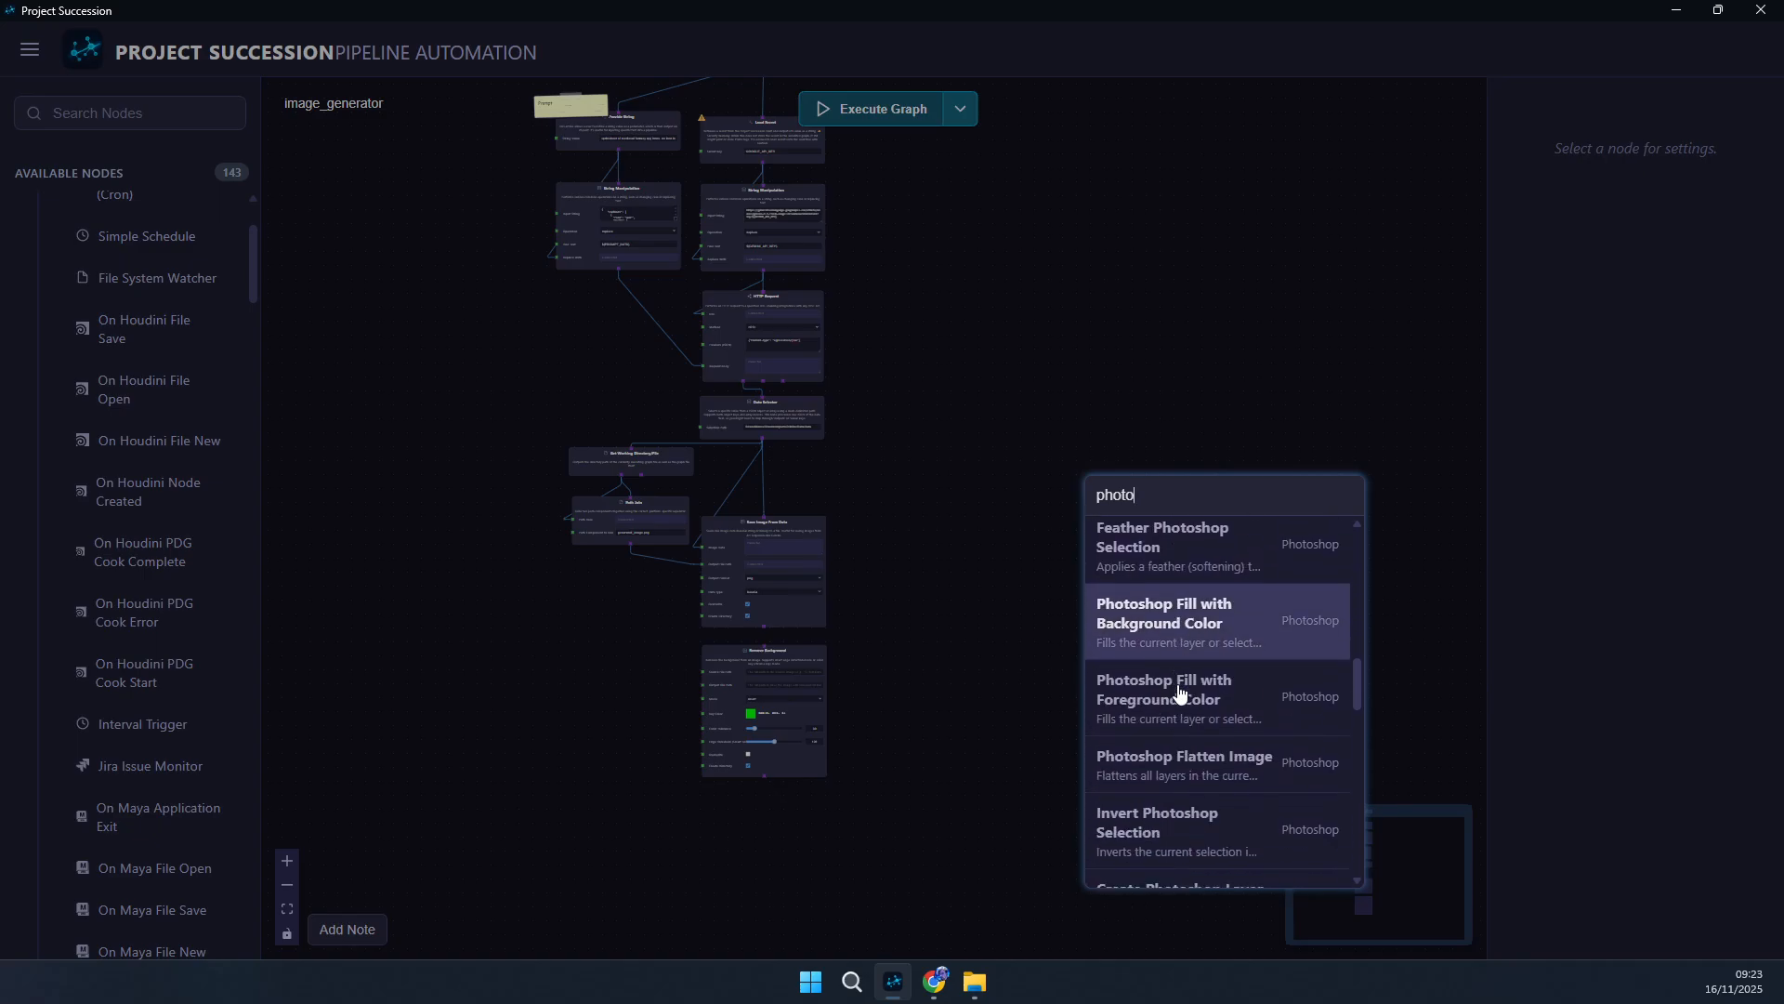
scroll(1178, 690, down, 8)
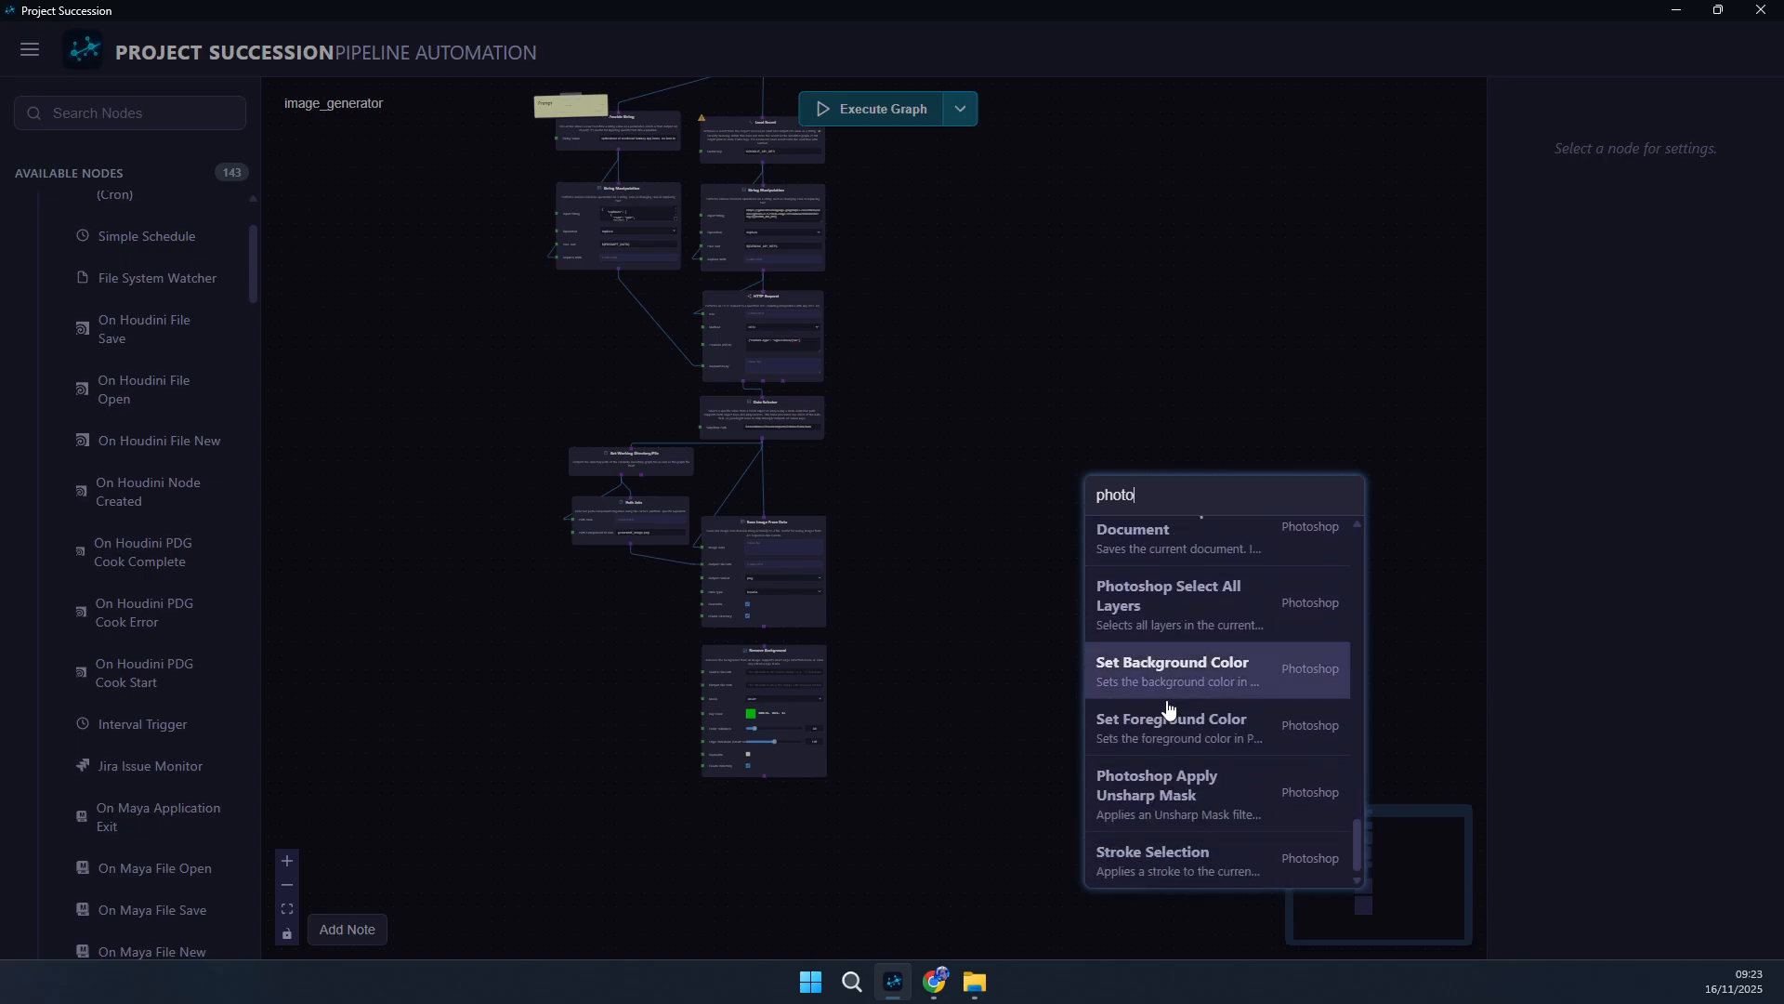
scroll(1169, 790, up, 10)
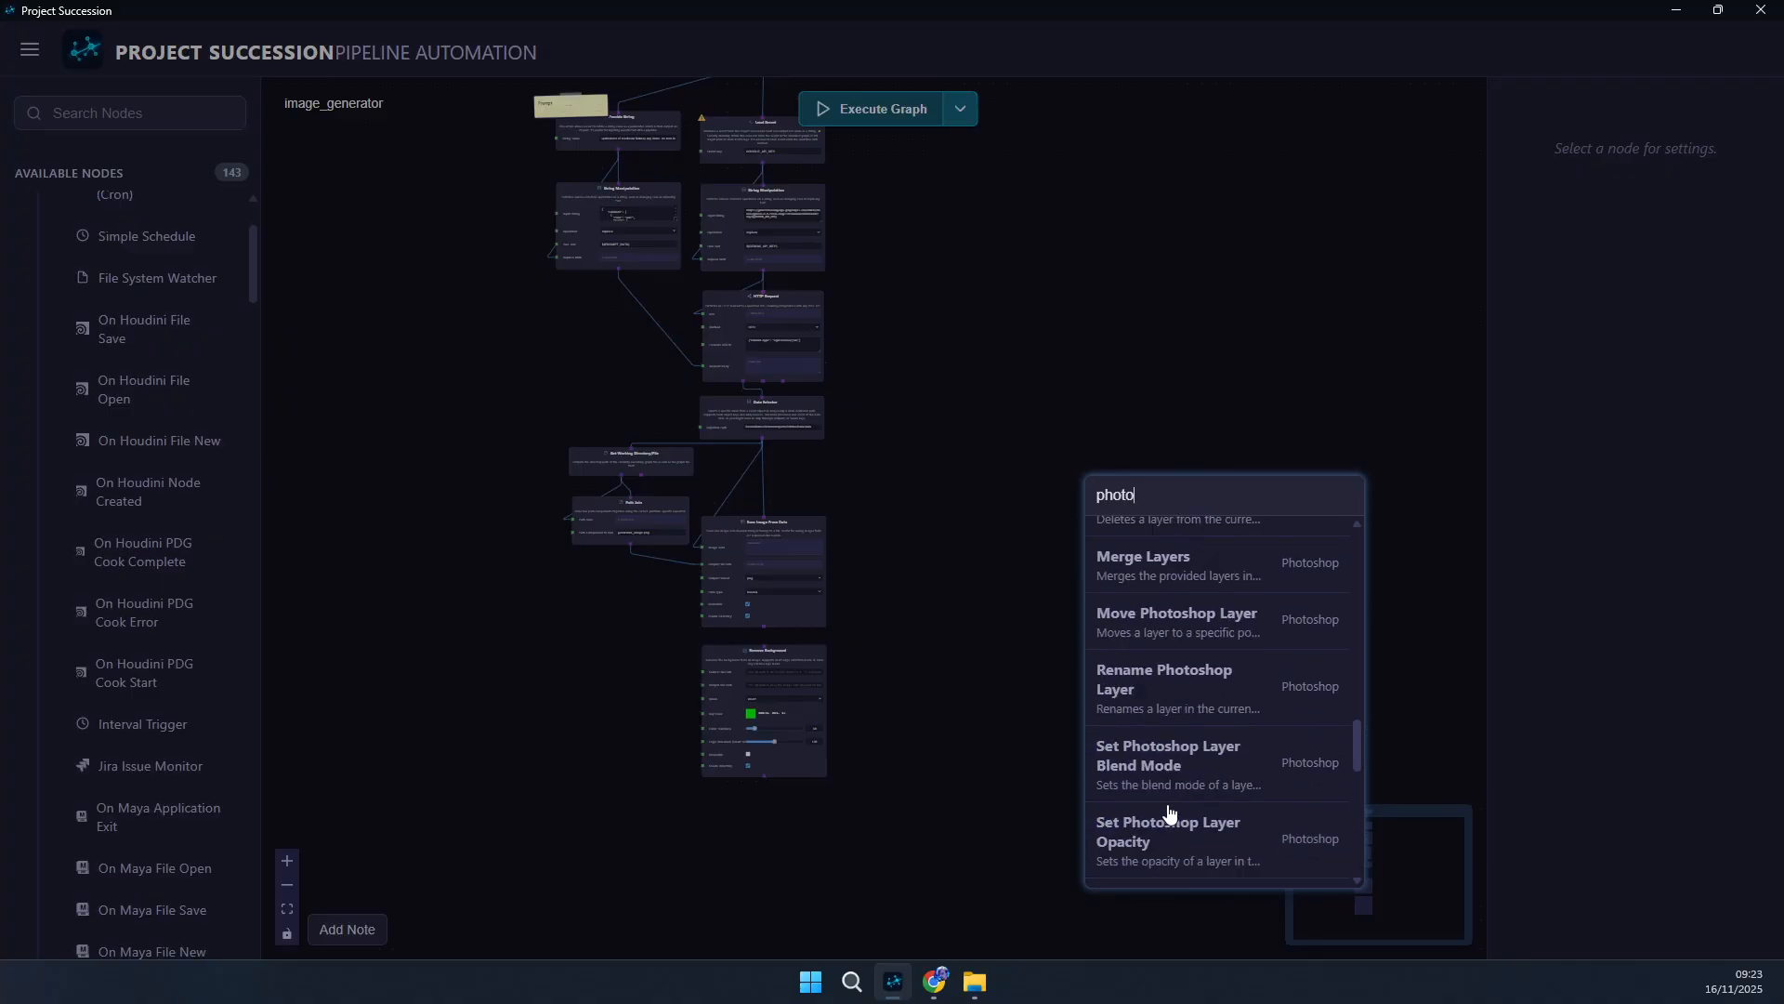
click(1015, 578)
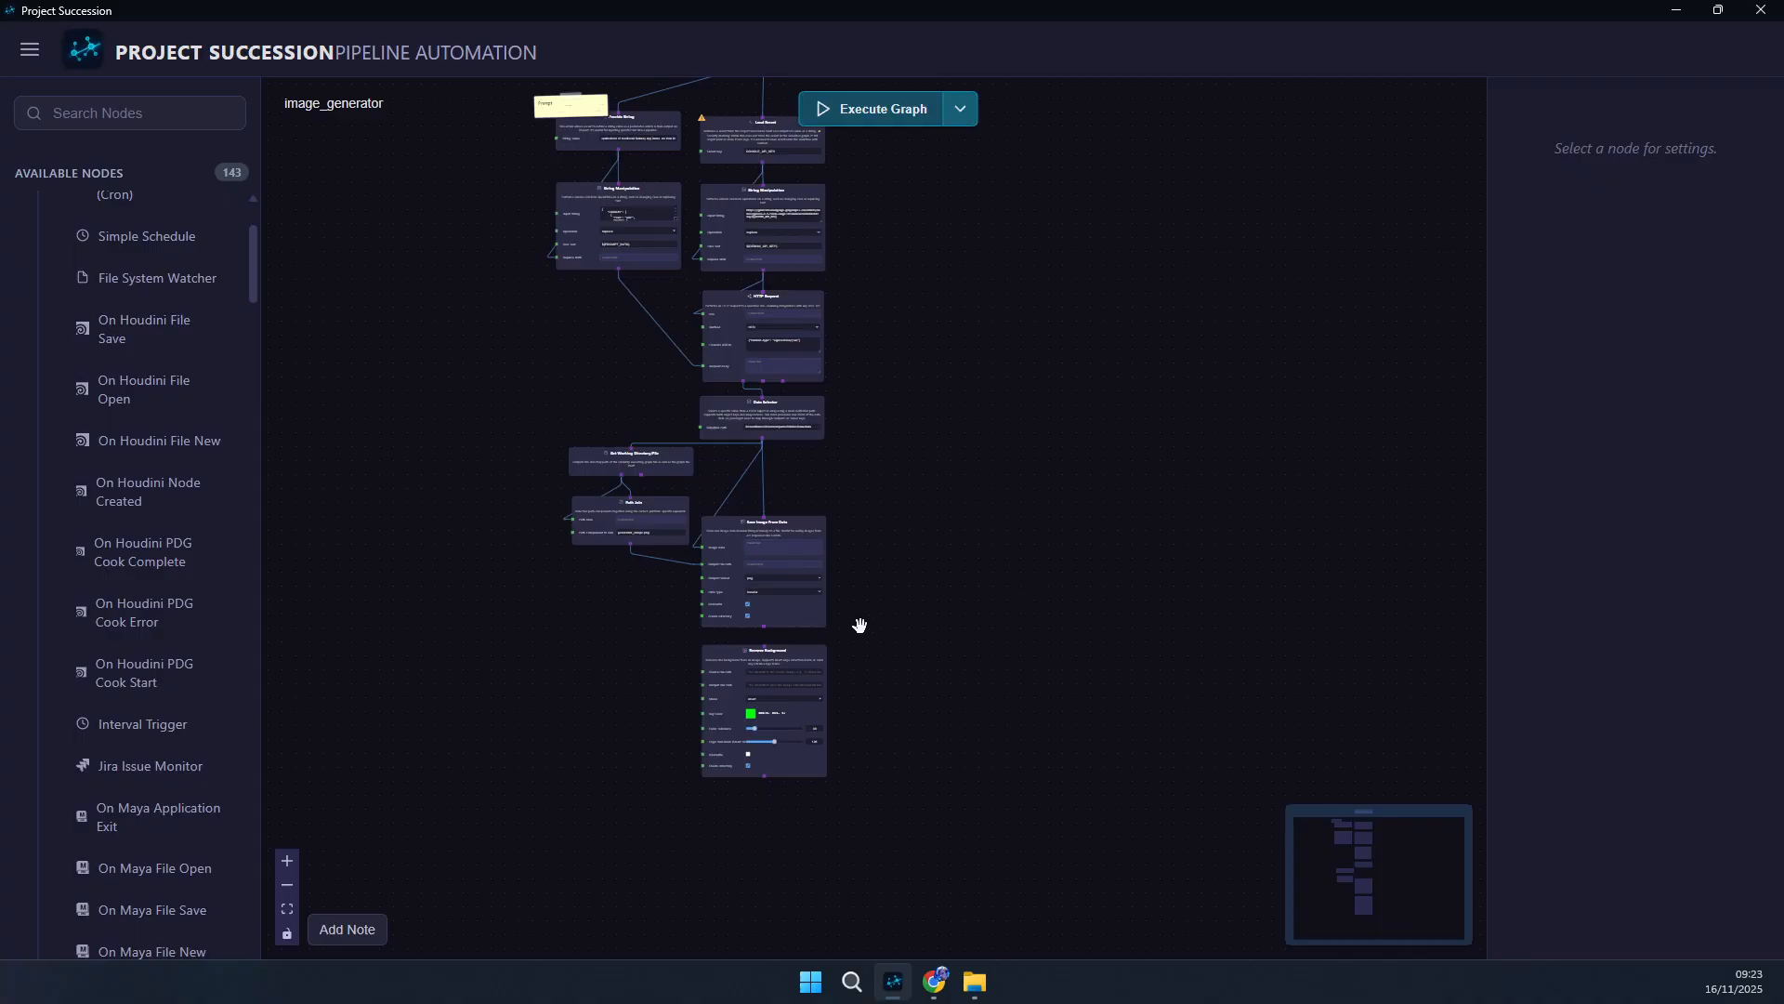
- Connect Save Image From Data's output to the execution input of the Remove Background node
drag(508, 911, 546, 774)
scroll(973, 661, up, 5)
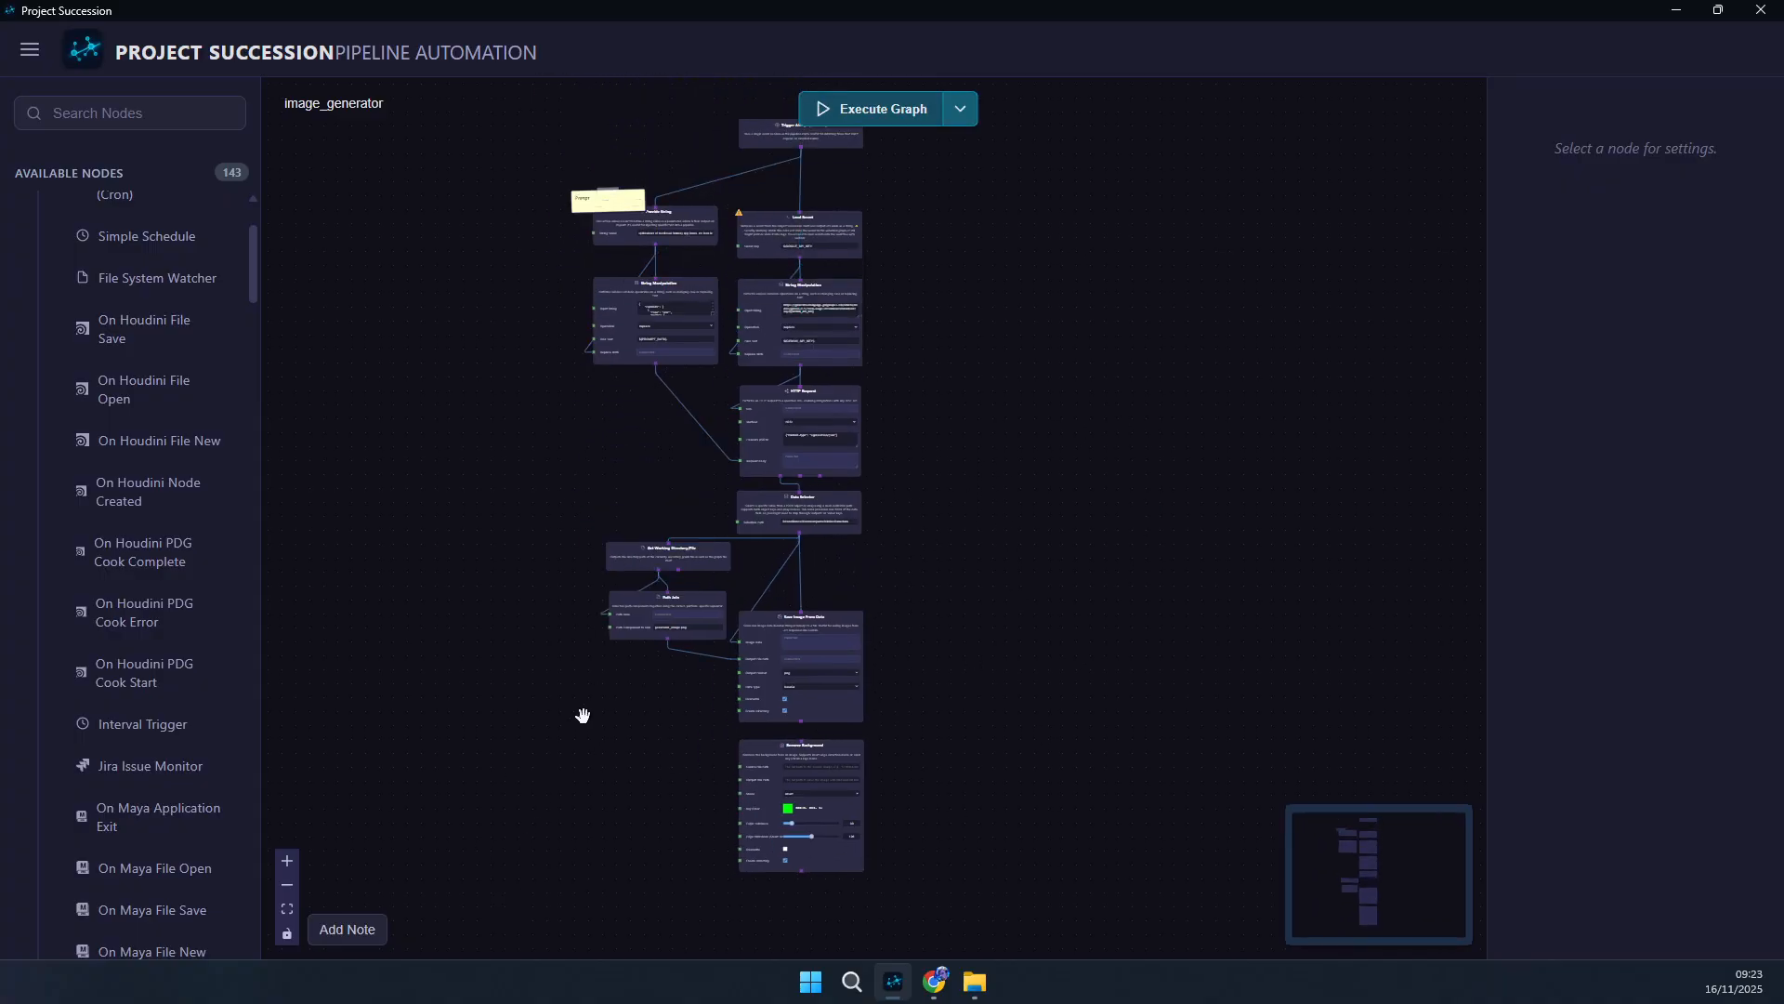
scroll(579, 719, down, 4)
scroll(604, 689, up, 5)
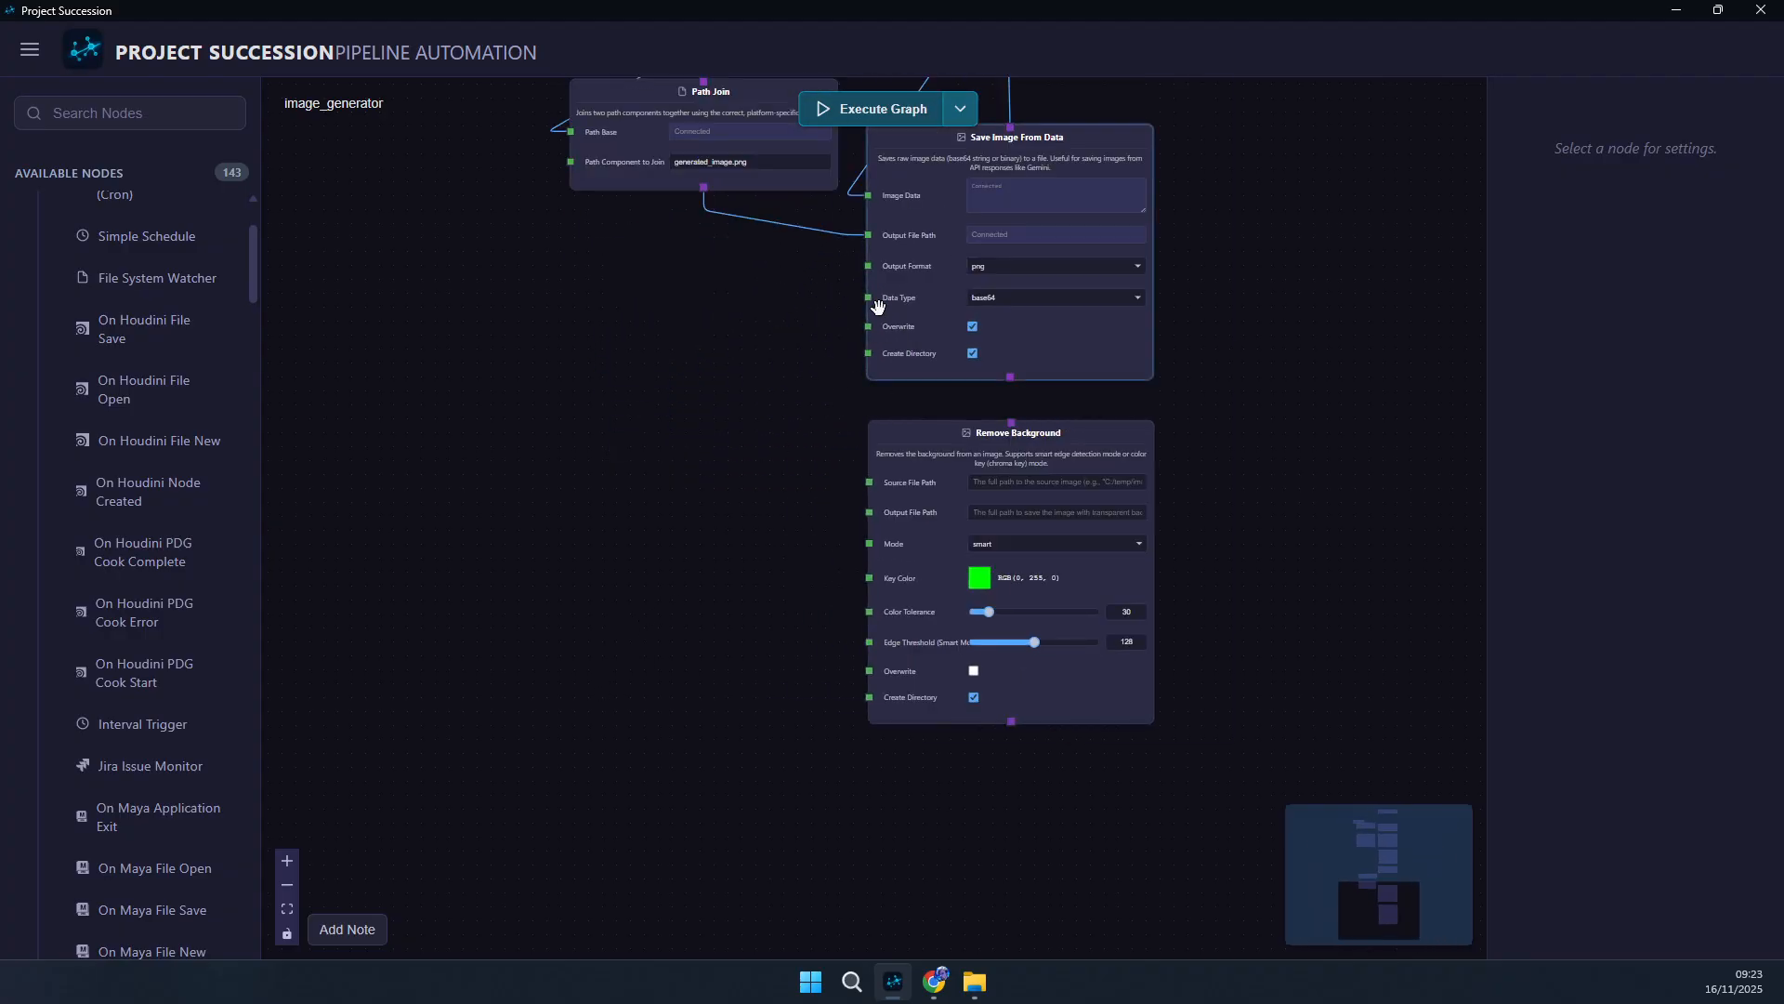
drag(722, 496, 646, 564)
scroll(750, 588, up, 3)
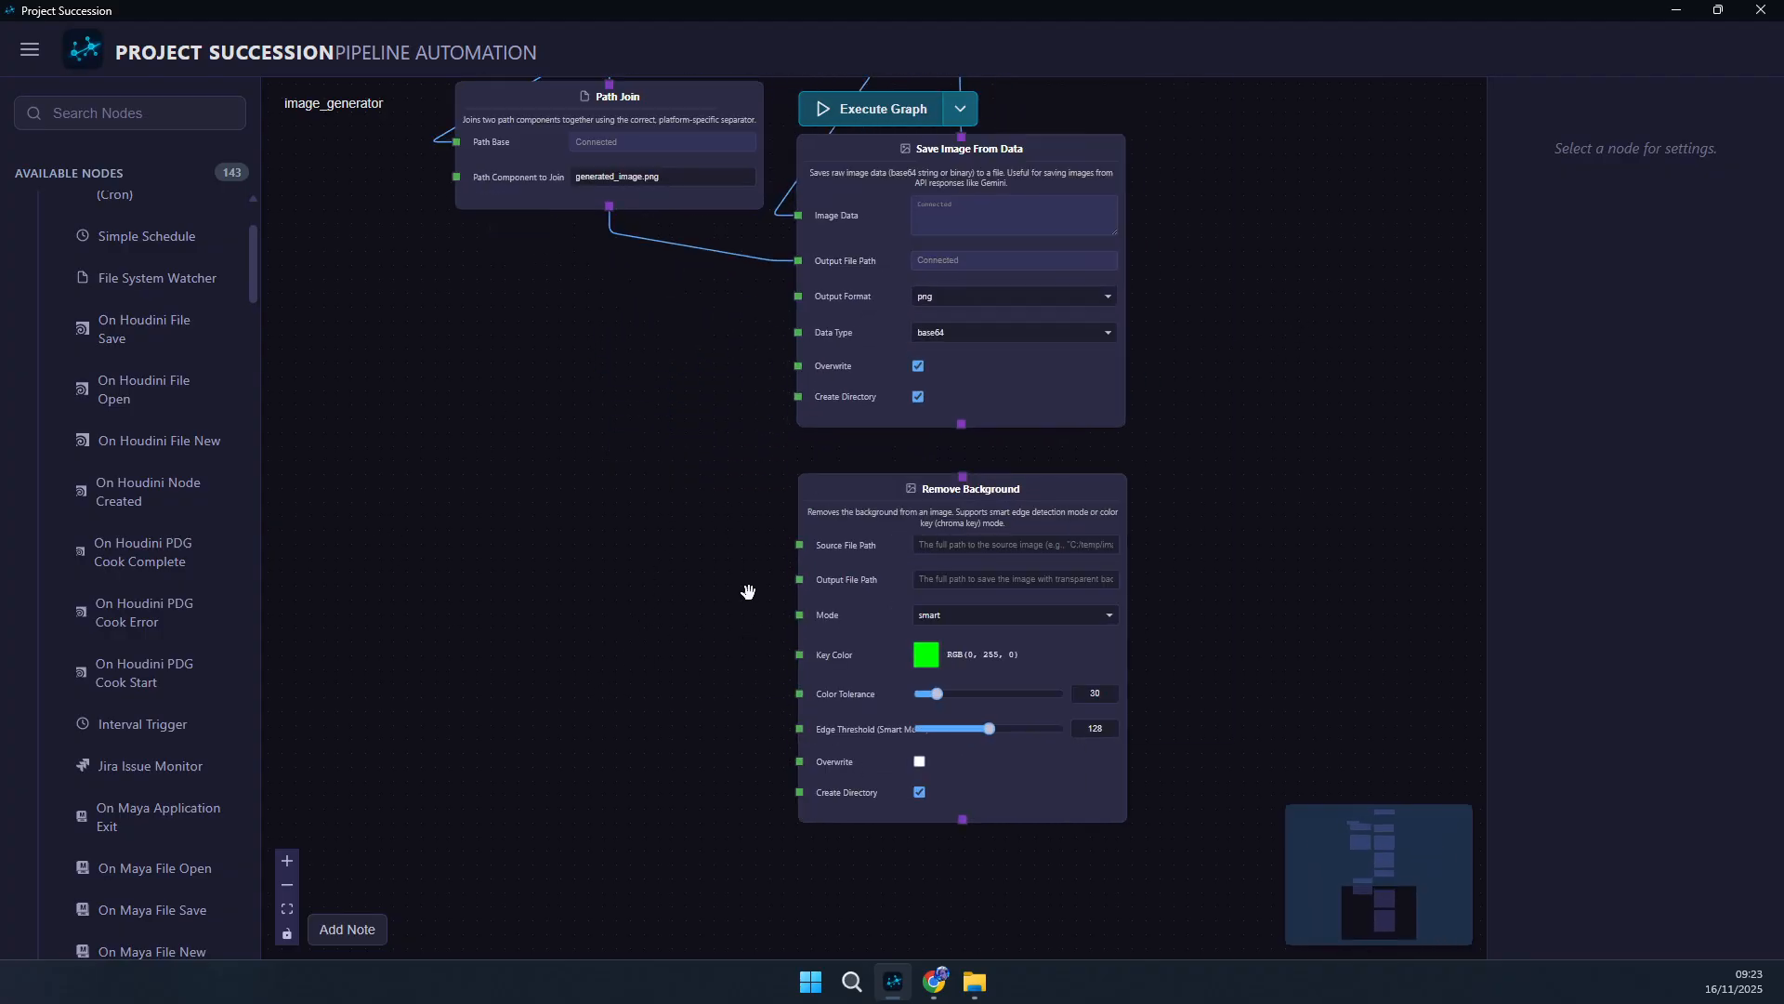
drag(1028, 369, 1029, 439)
scroll(604, 515, down, 2)
drag(677, 434, 631, 554)
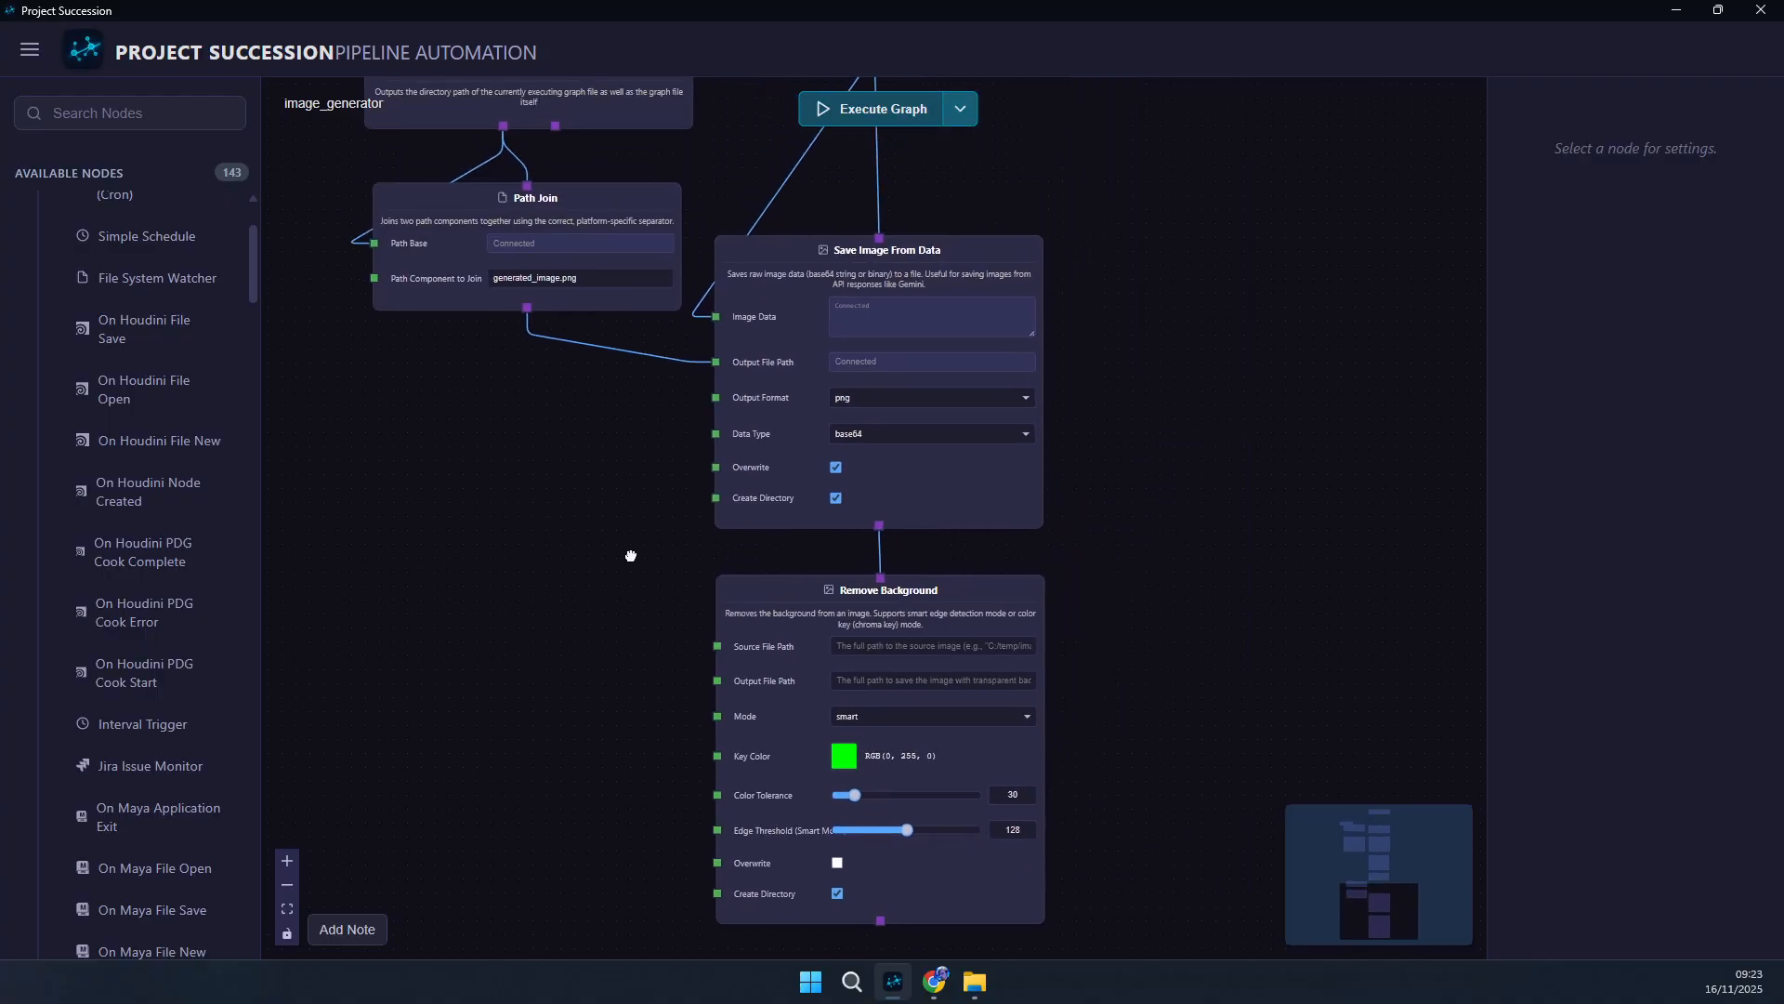
- Connect Save Image From Data's File Path output to Source File Path on the Remove Background node
drag(879, 525, 507, 569)
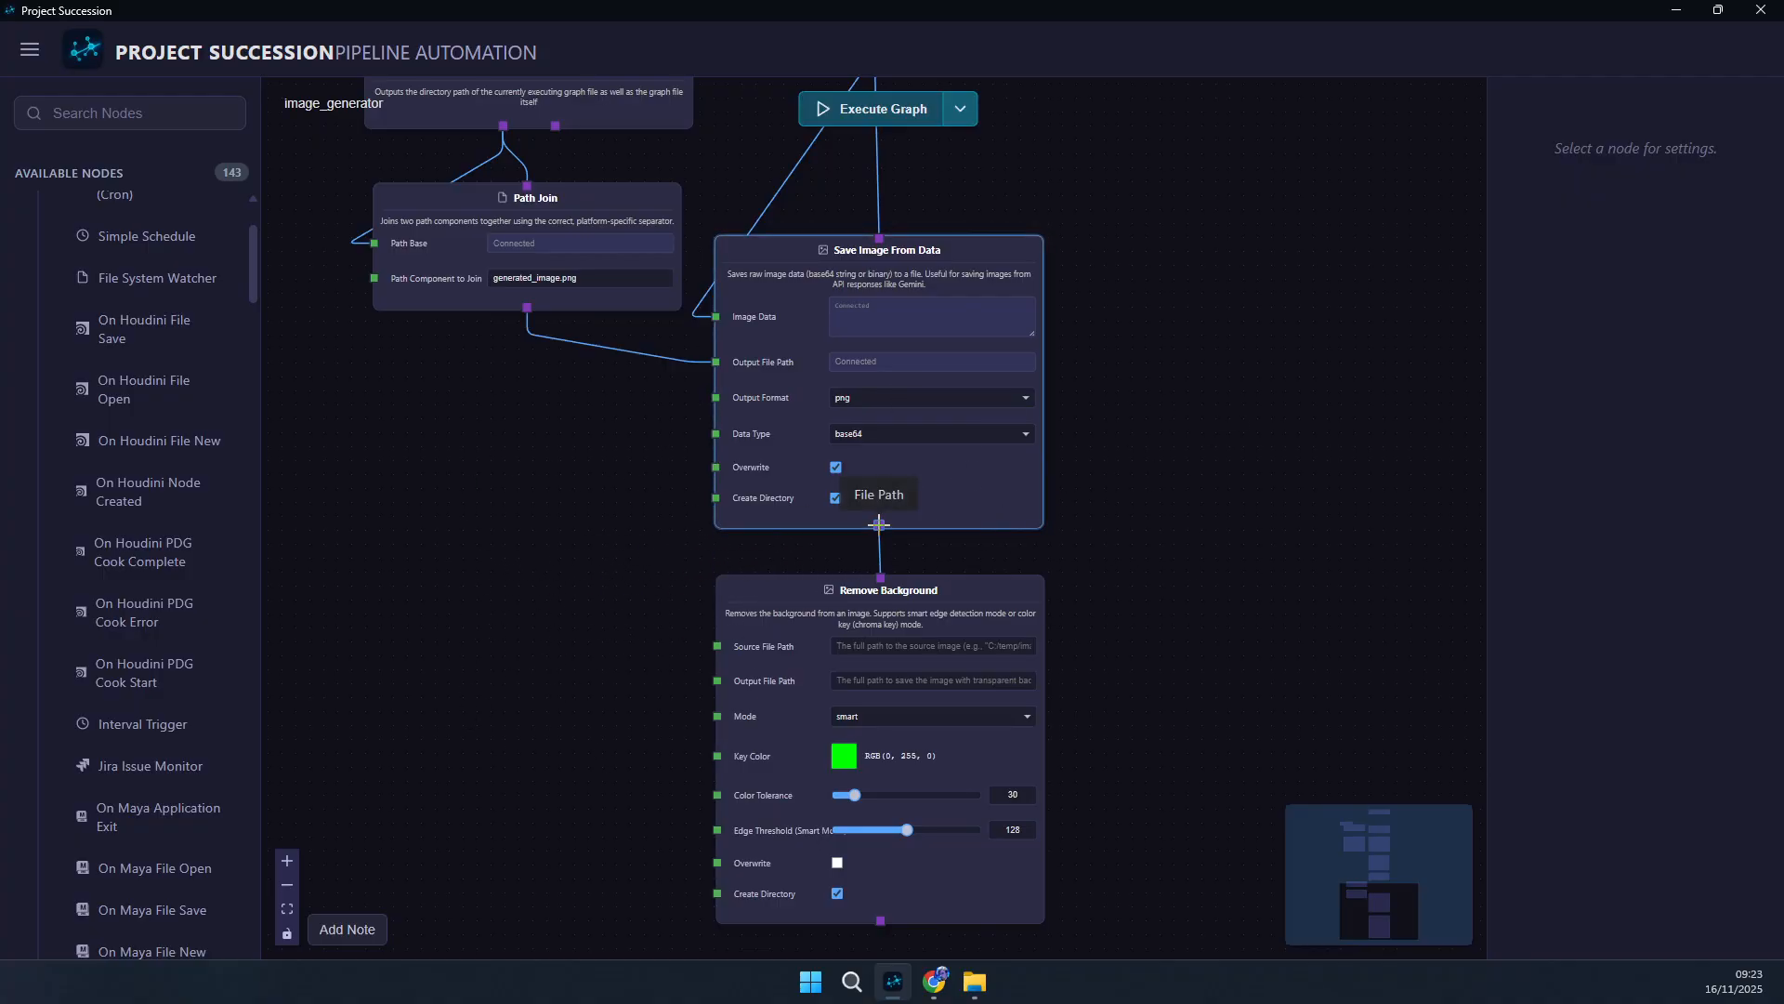
drag(869, 528, 797, 618)
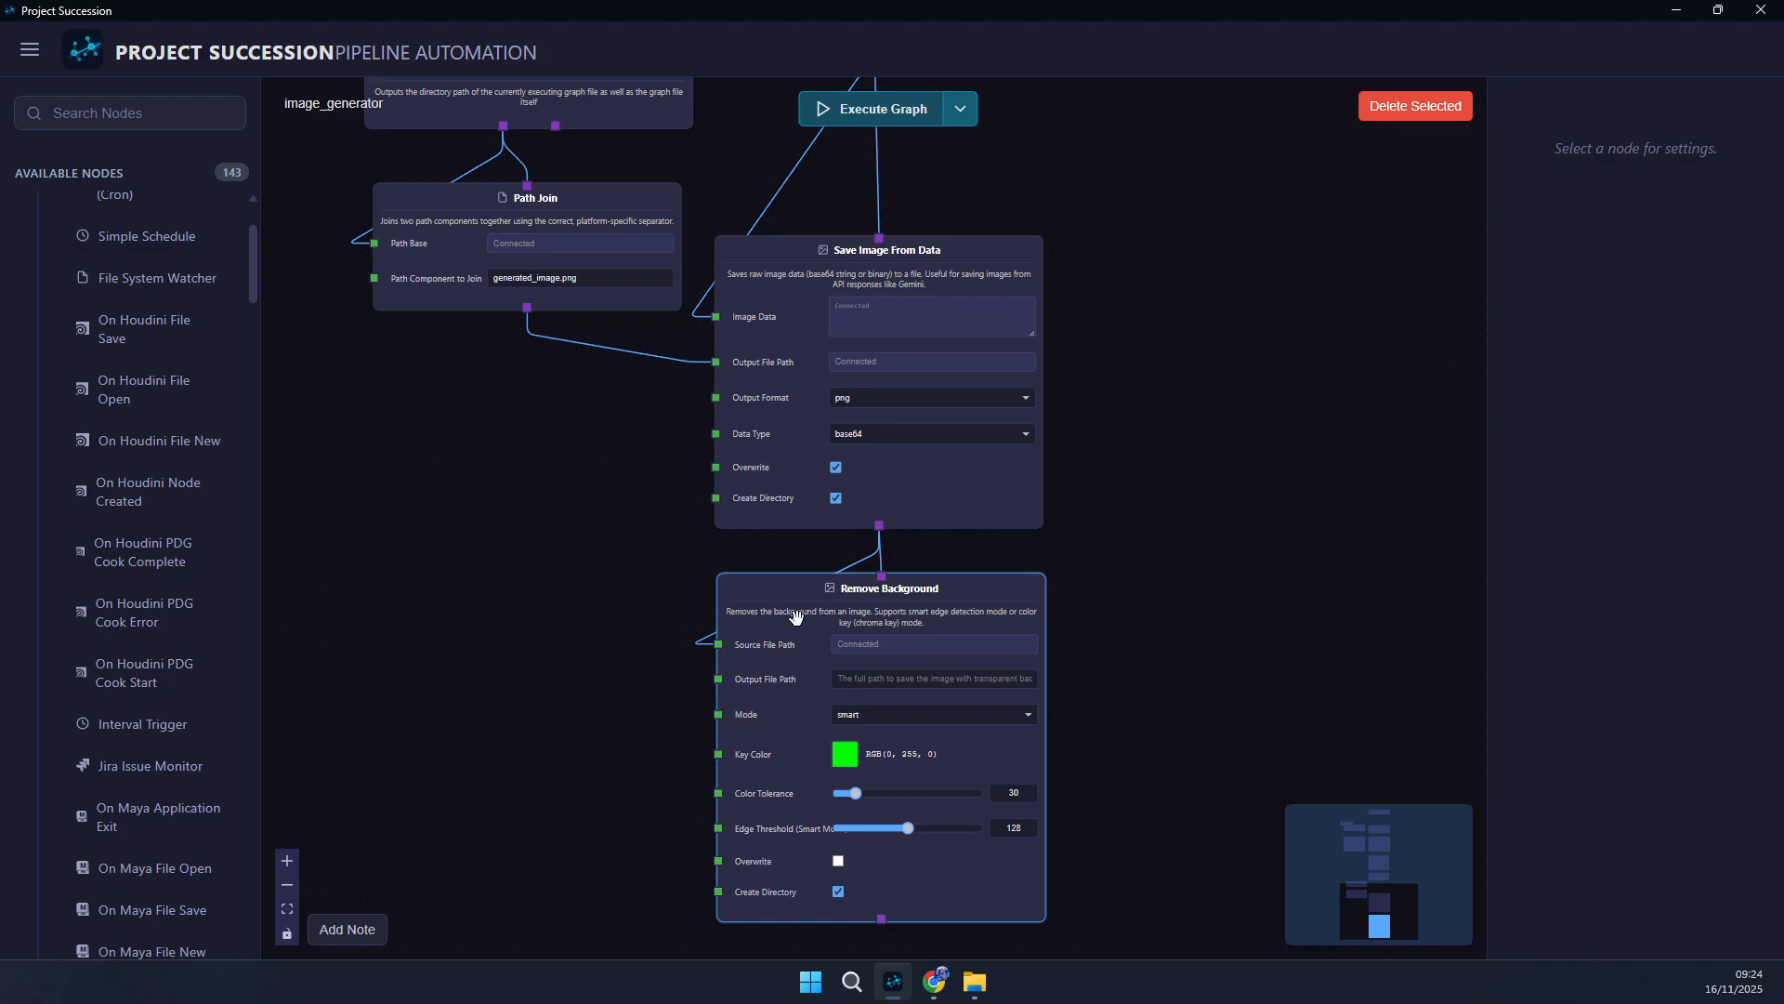
click(498, 688)
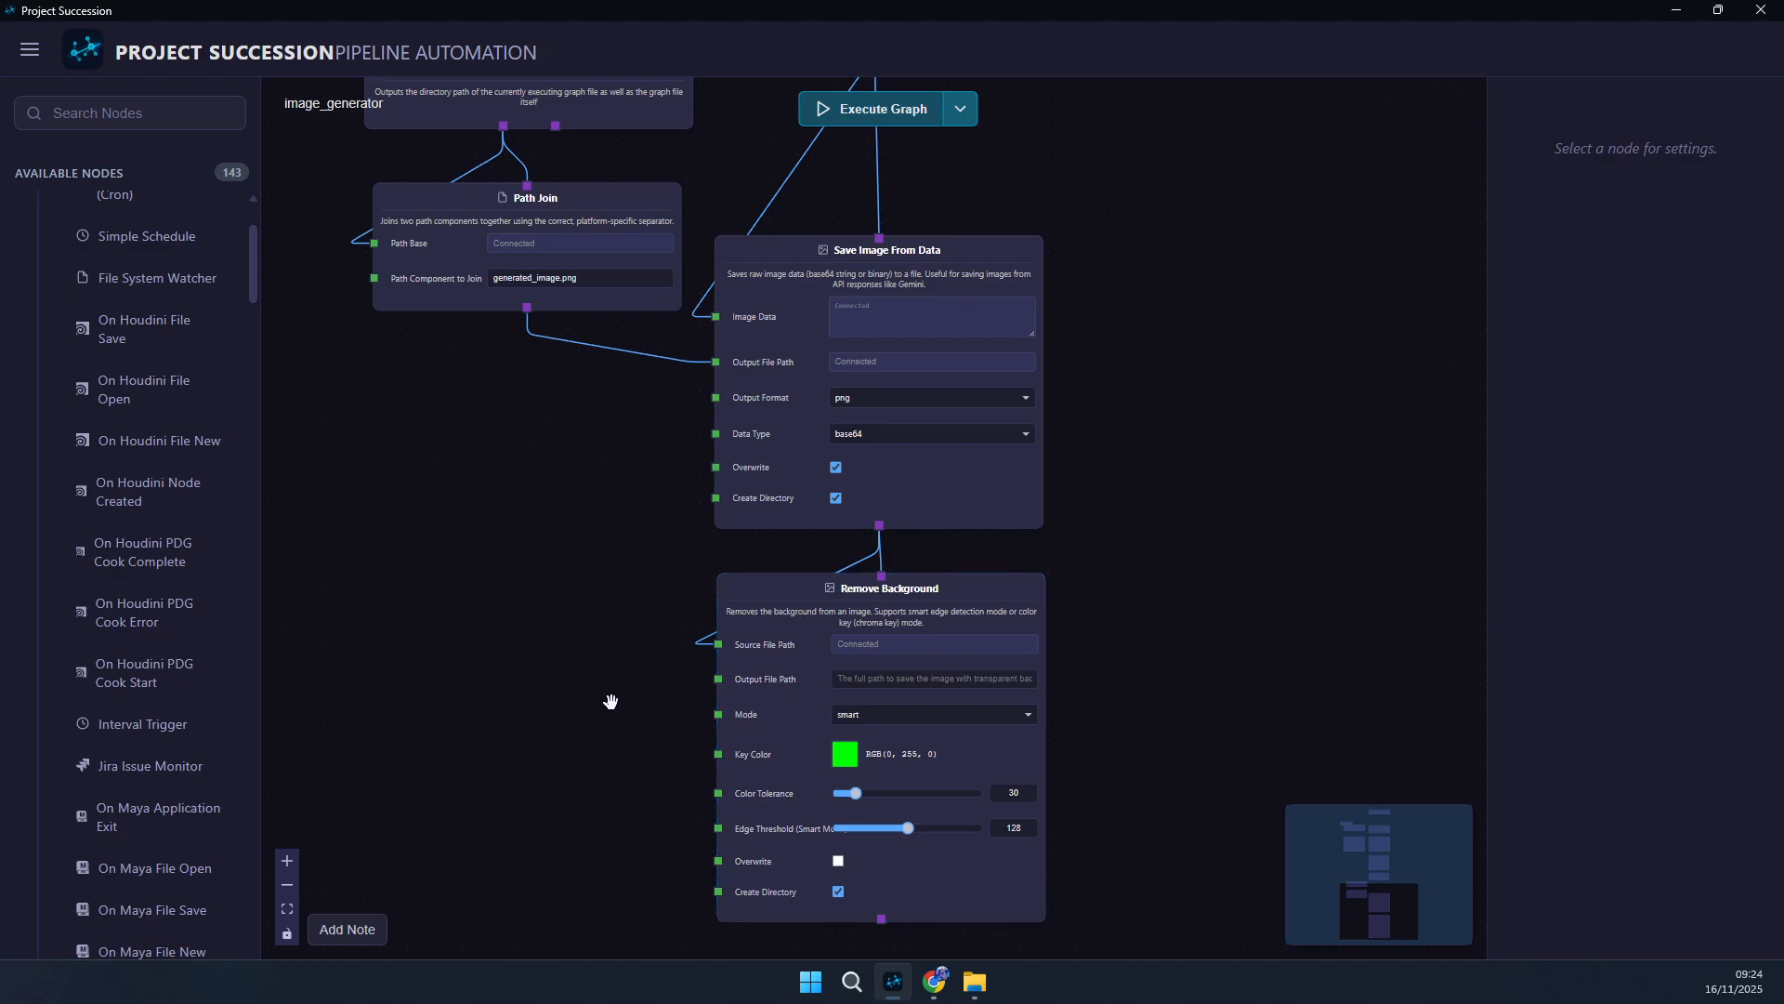
- Add a String Manipulation node beside Remove Background and set its Operation to Replace
double_click(538, 630)
text(strin)
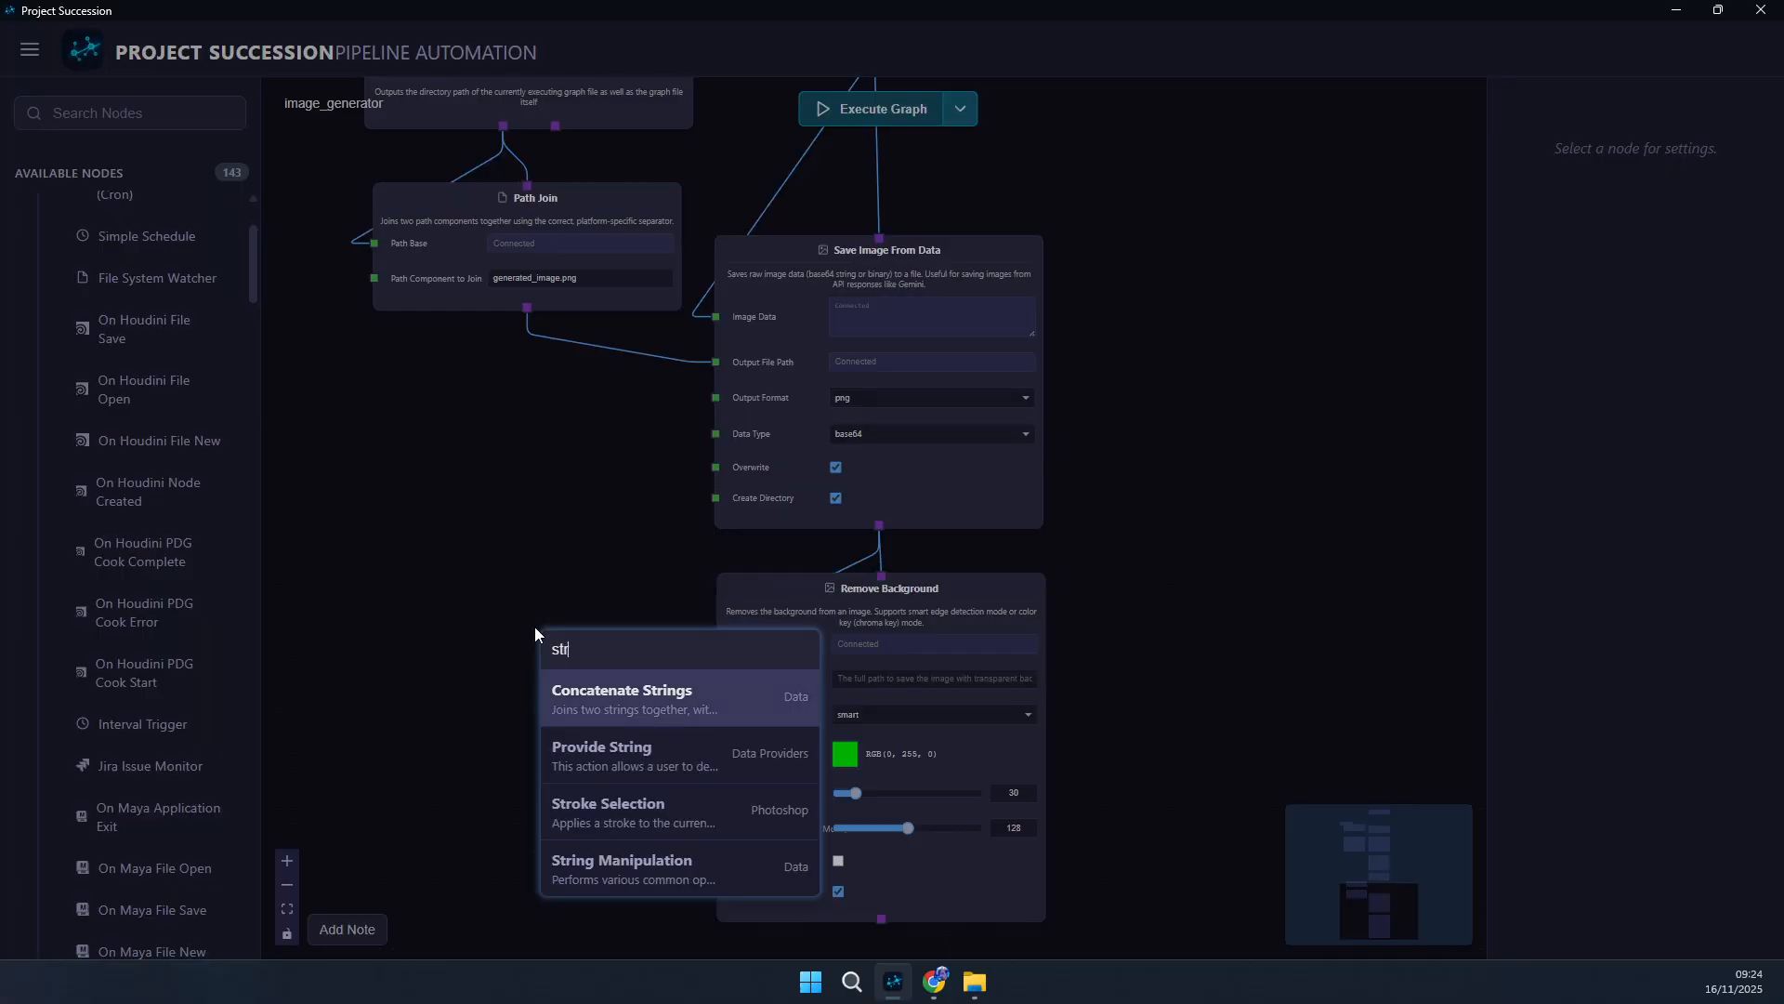
key(Down)
key(Down)
key(Return)
drag(586, 655, 361, 602)
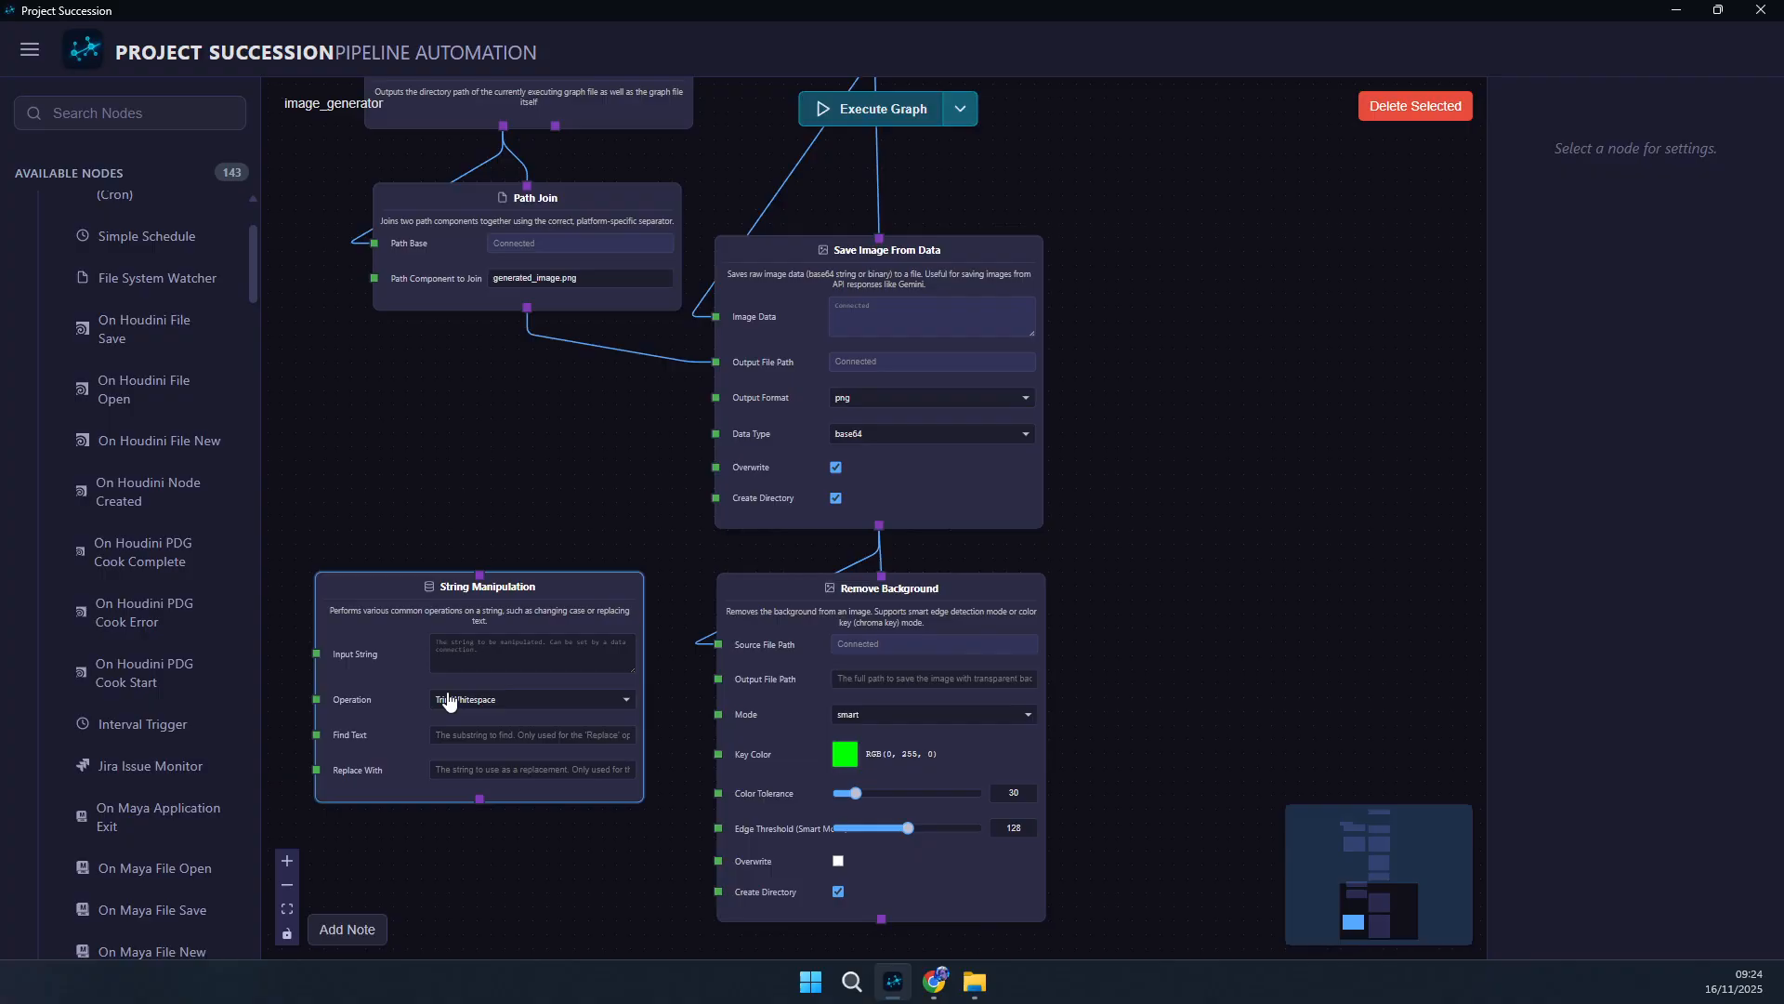
click(483, 699)
click(470, 793)
- Move Remove Background lower and connect Save Image From Data's File Path to String Manipulation's execution input and Input String
drag(860, 588, 860, 798)
drag(880, 526, 480, 575)
drag(879, 527, 571, 652)
- Connect String Manipulation's output to Remove Background's execution input and arrange String Manipulation between Save Image From Data and Remove Background
drag(776, 874, 669, 706)
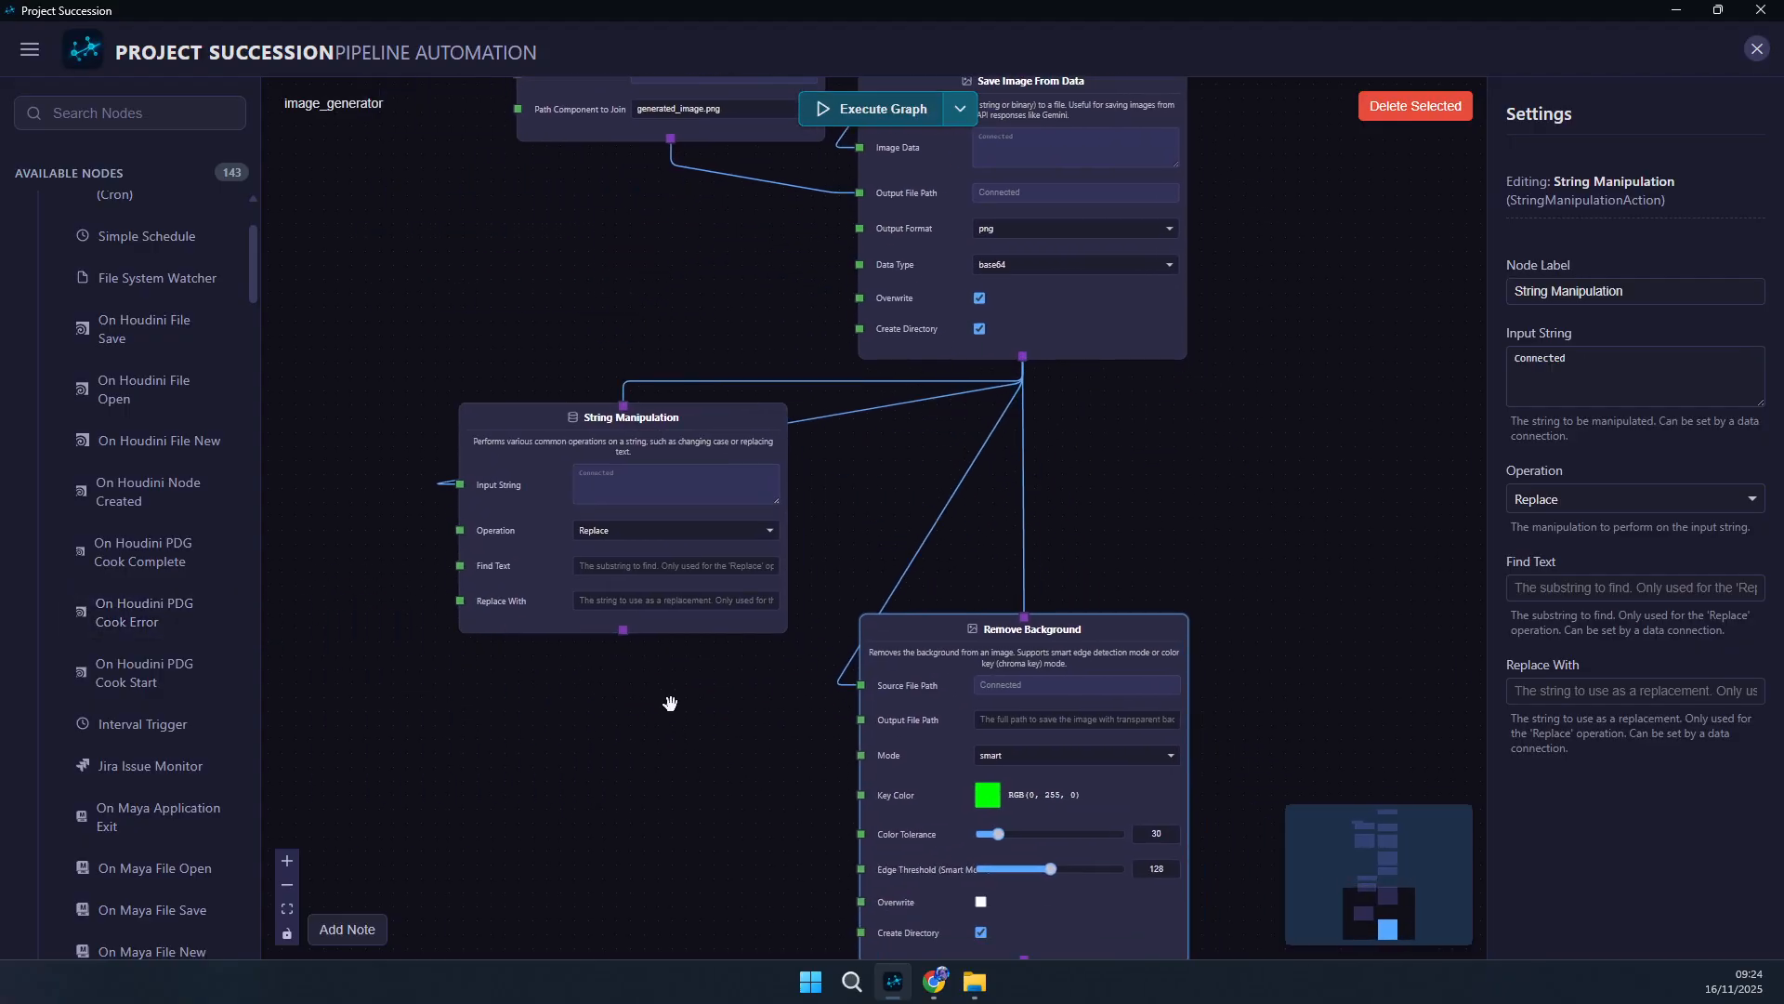
drag(622, 630, 1026, 615)
drag(1004, 656, 1004, 795)
drag(552, 462, 936, 476)
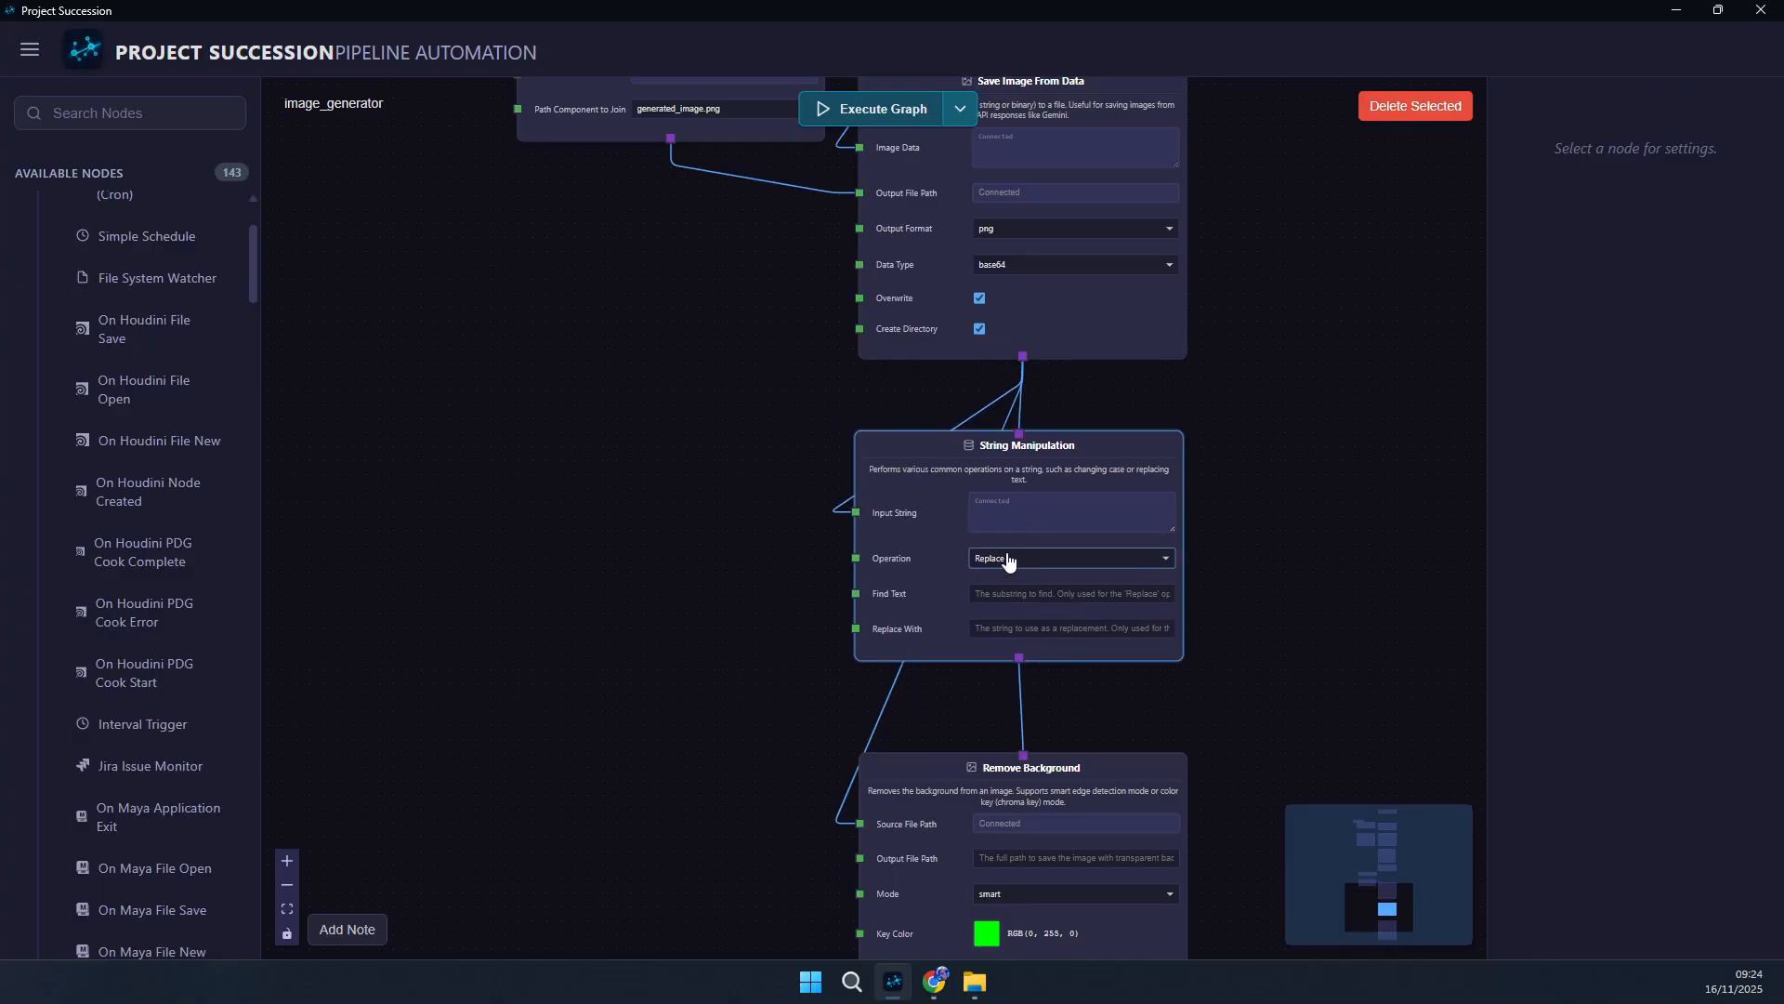
drag(1022, 357, 849, 601)
drag(778, 689, 734, 694)
click(960, 645)
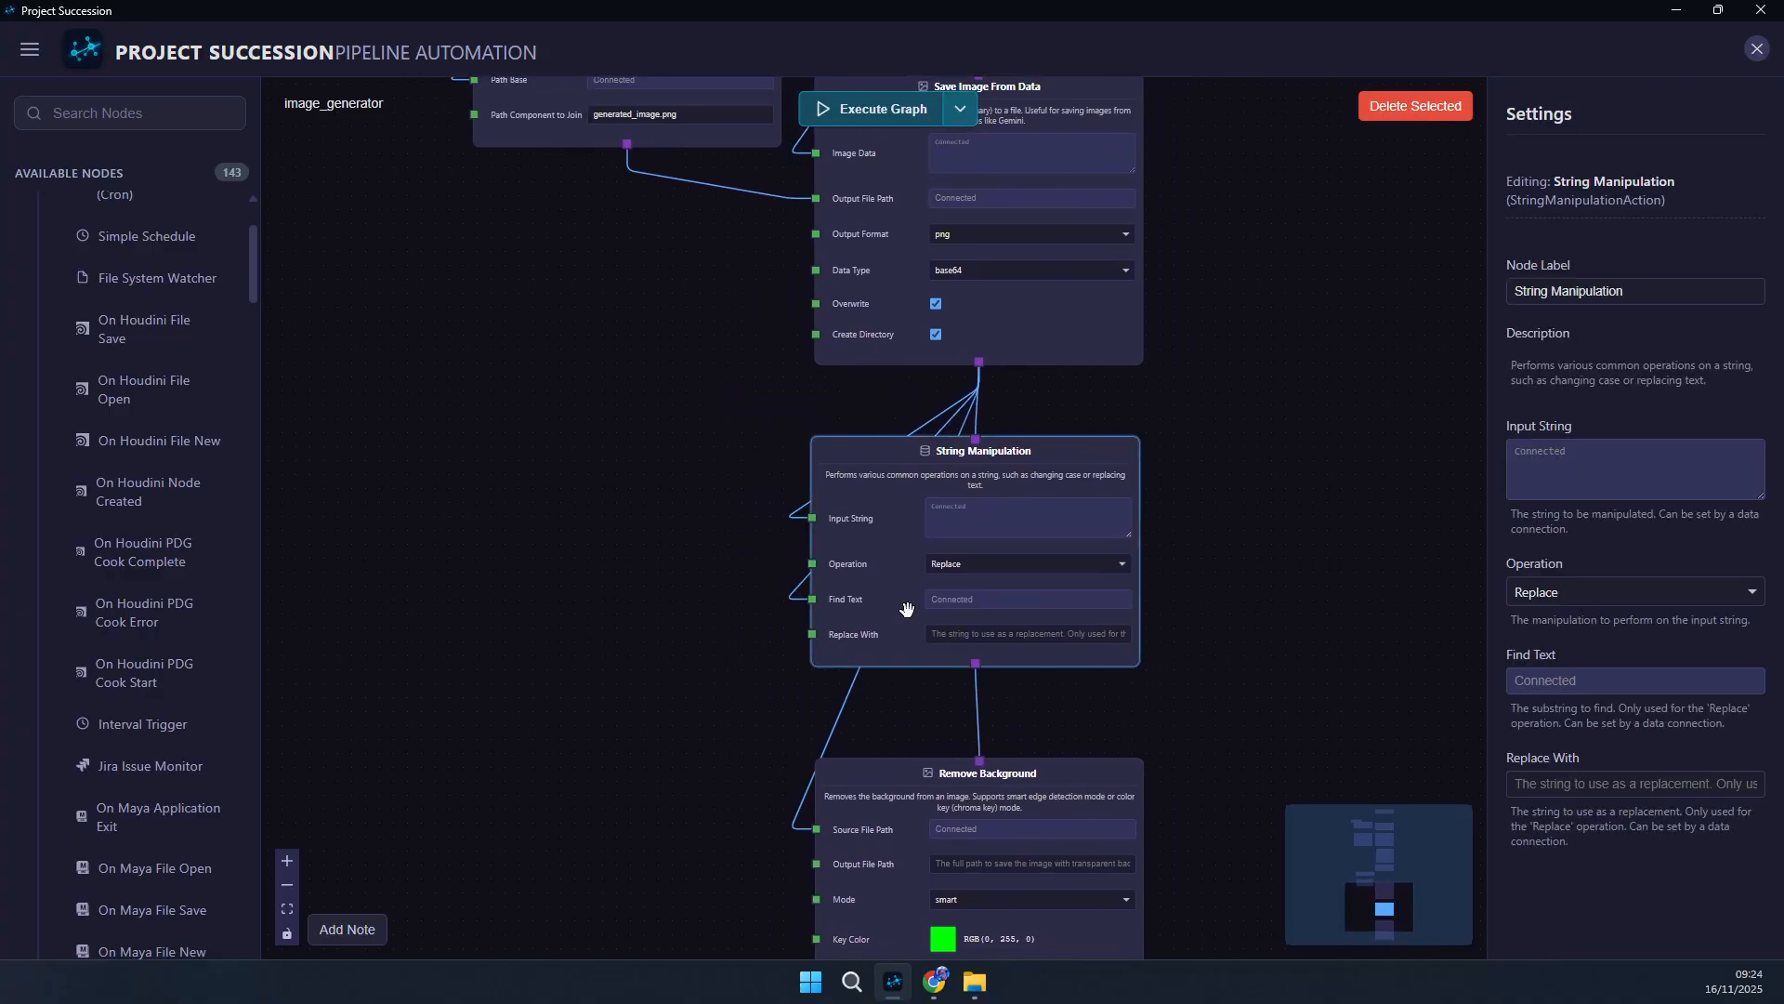
scroll(789, 599, up, 5)
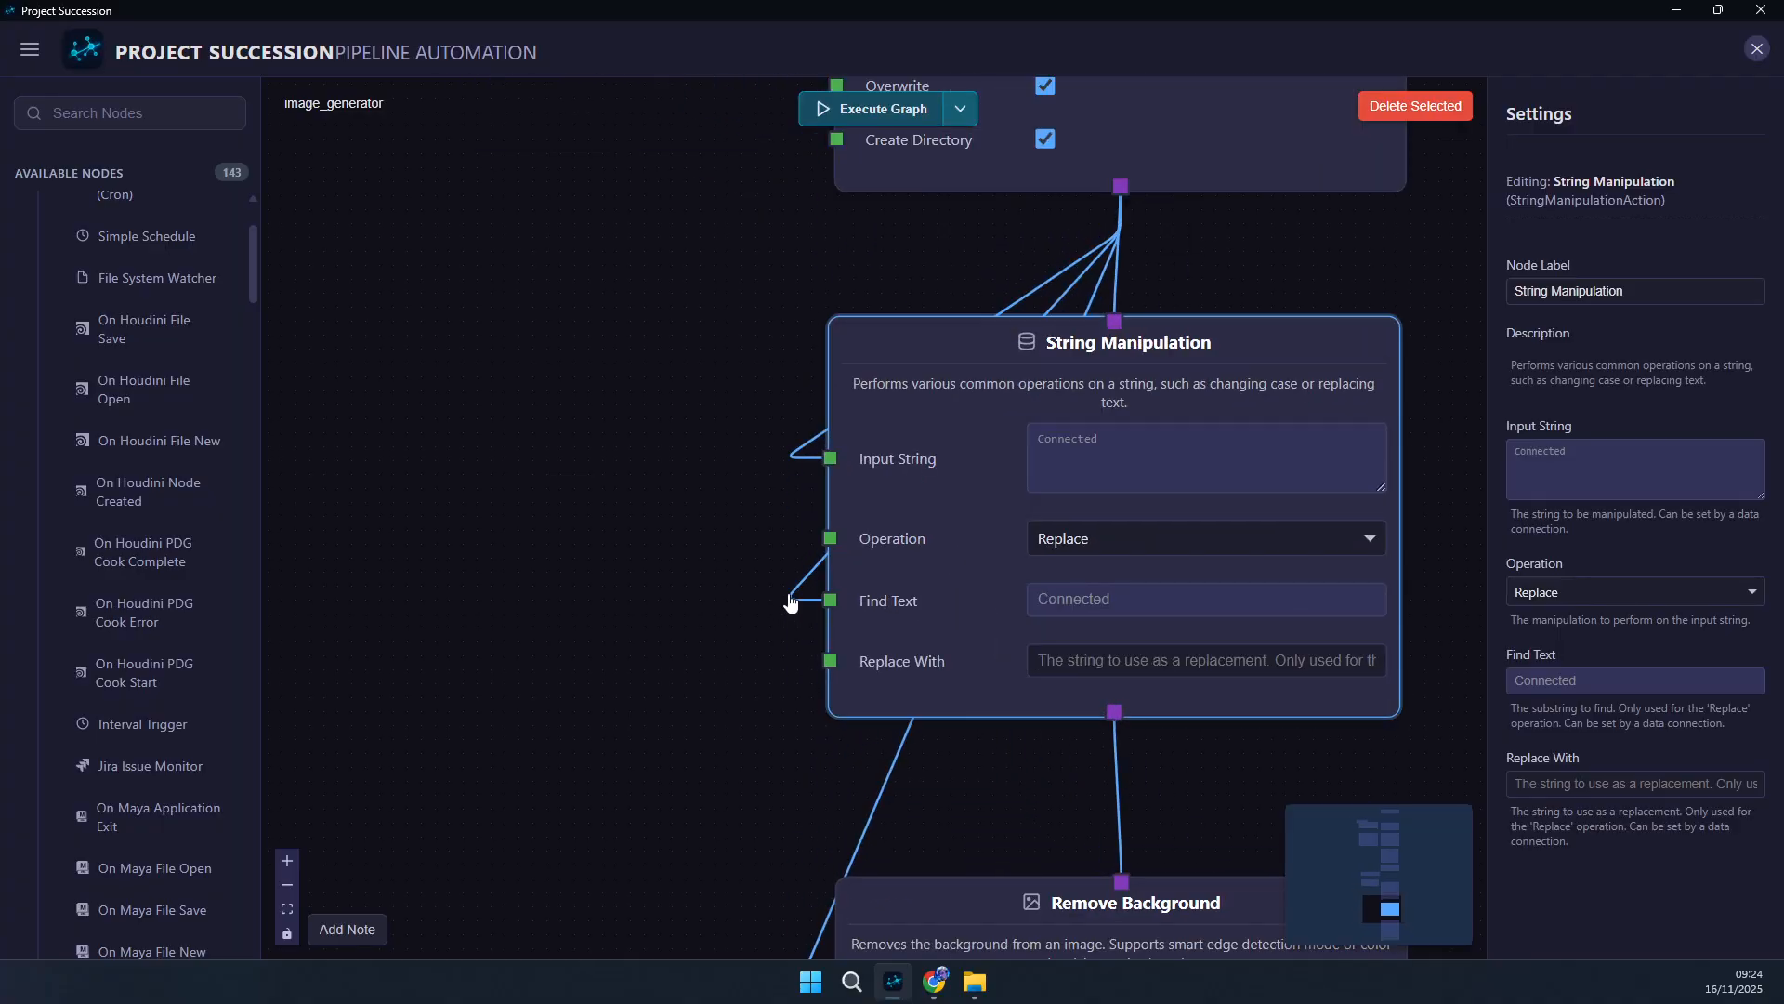
click(805, 593)
click(804, 590)
key(Delete)
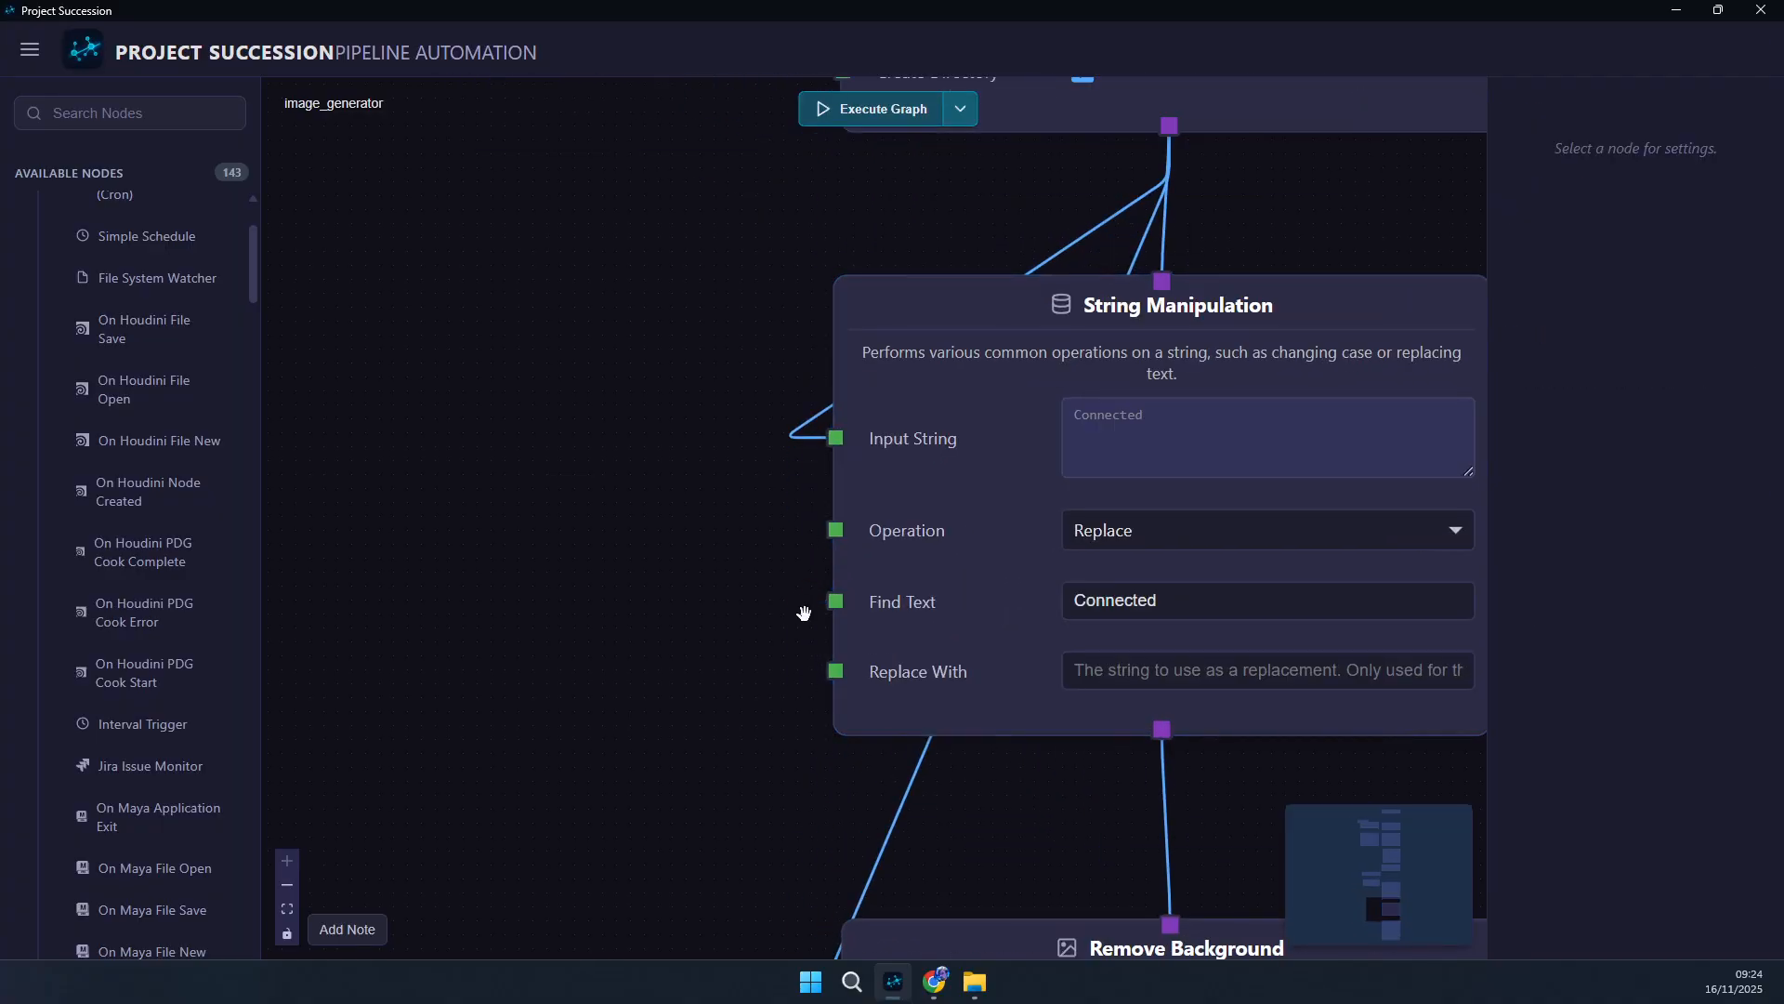
- Copy generated_image.png from Path Join's Path Component to Join into Find Text on the String Manipulation node, replacing its contents
click(1129, 603)
double_click(1129, 603)
scroll(633, 530, down, 5)
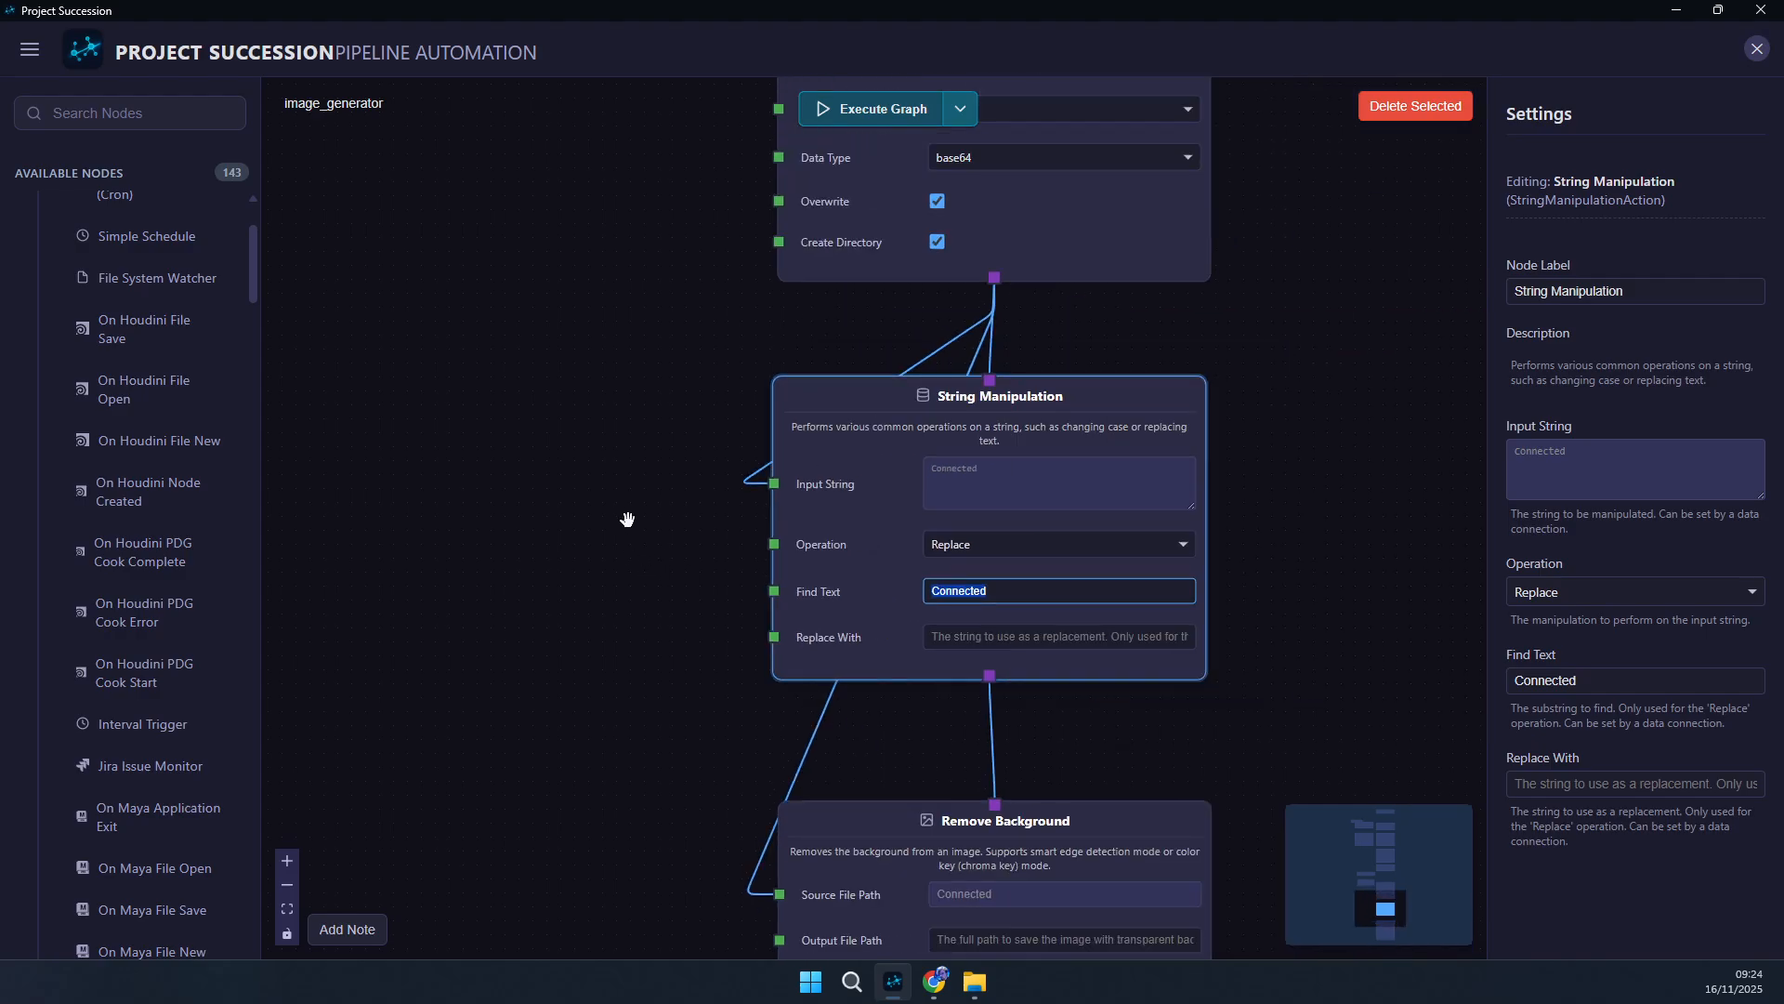
scroll(506, 275, down, 2)
click(589, 280)
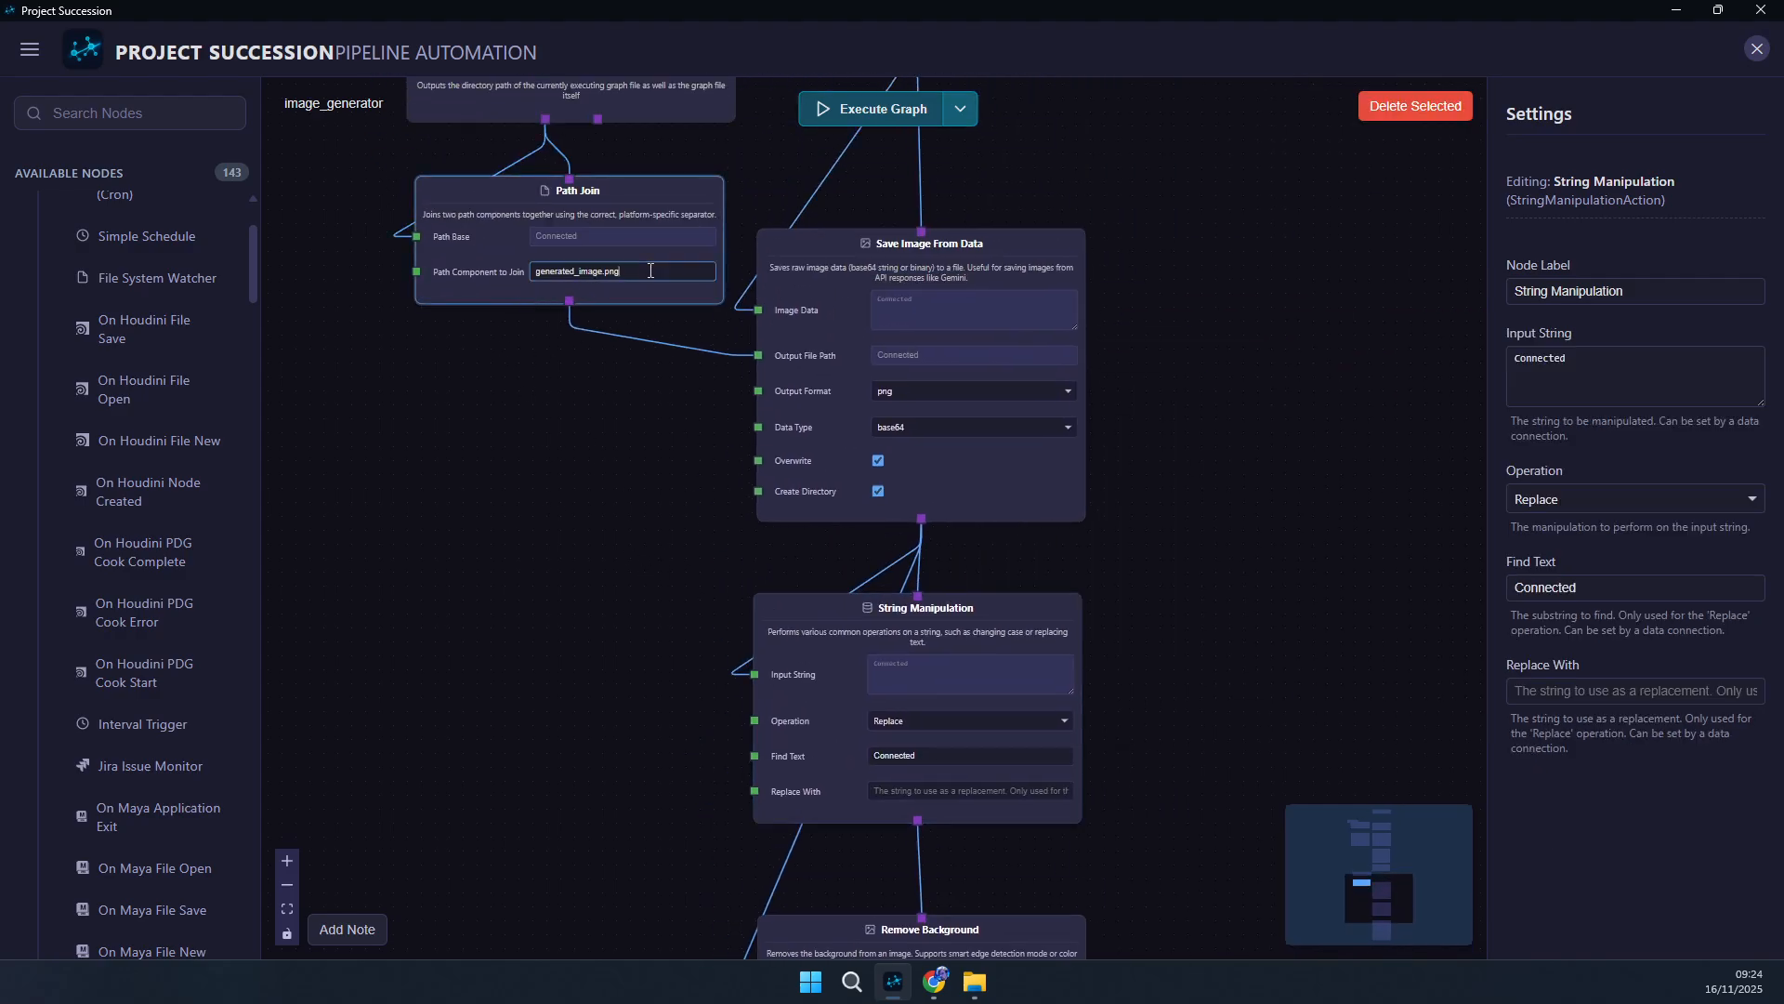
key(ctrl+a)
key(ctrl+c)
double_click(948, 756)
key(ctrl+v)
- Set Replace With on the String Manipulation node to nobg.png
click(941, 790)
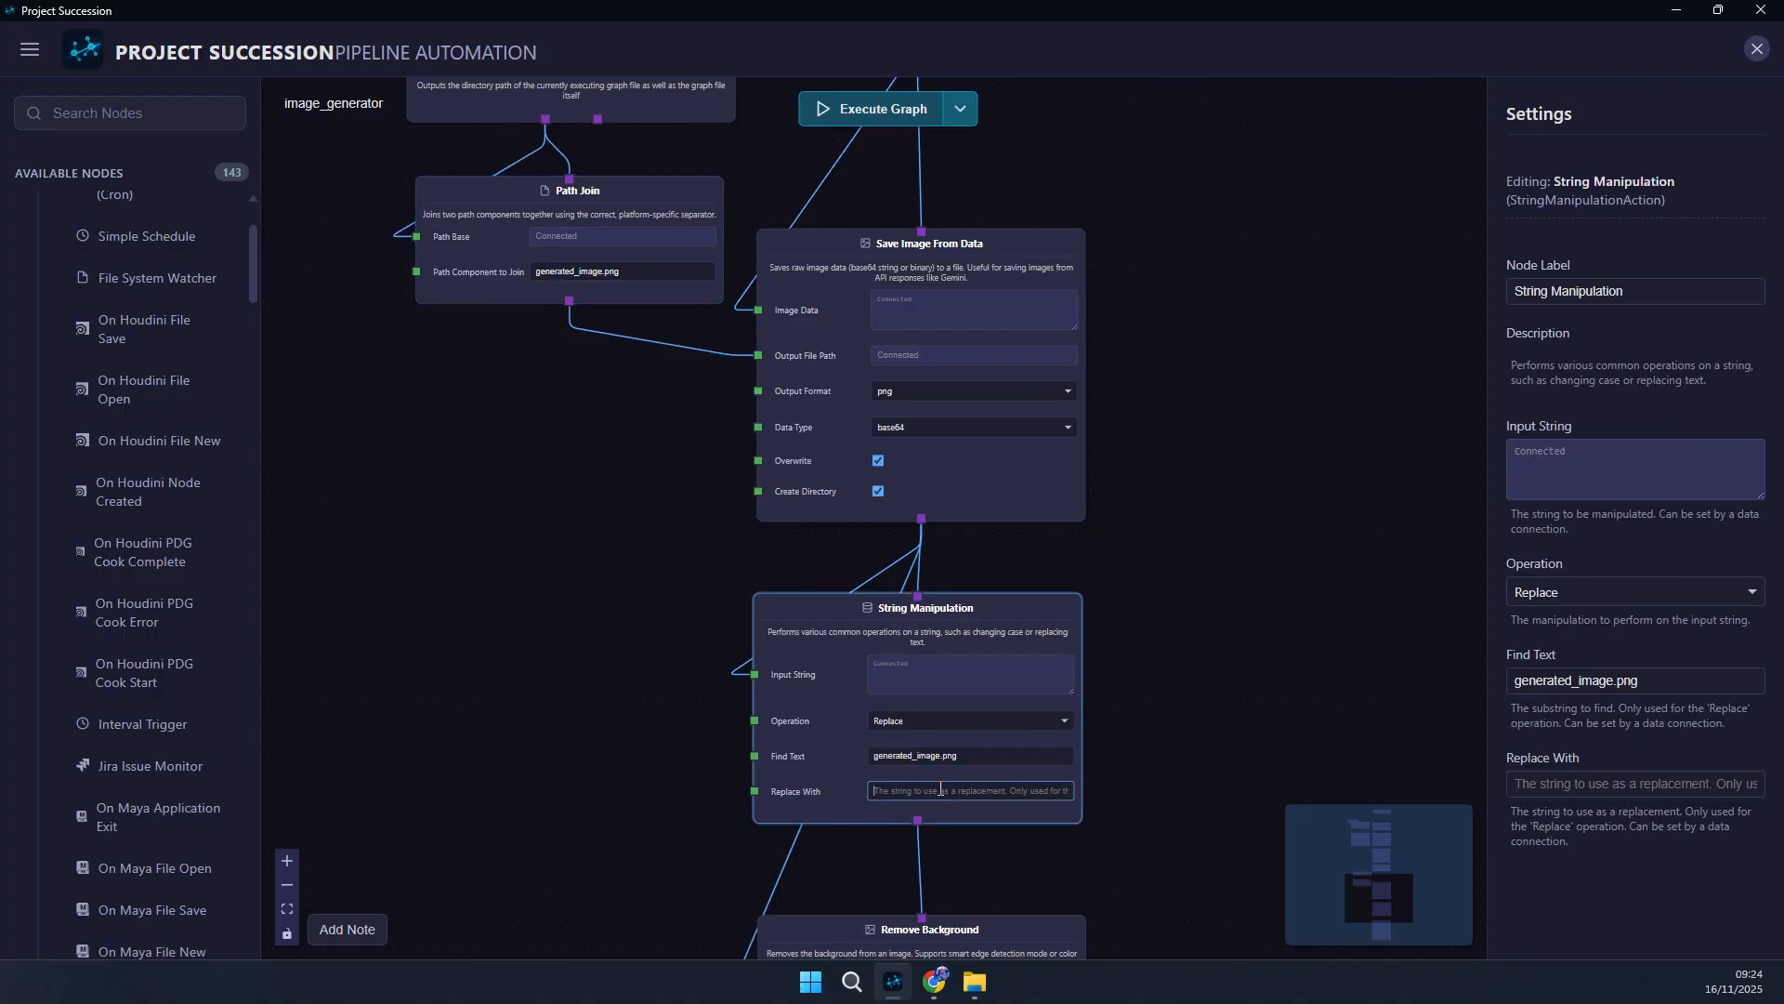
text(nobg.png)
click(475, 710)
- Connect String Manipulation's Result output to Output File Path on the Remove Background node
drag(553, 797, 527, 597)
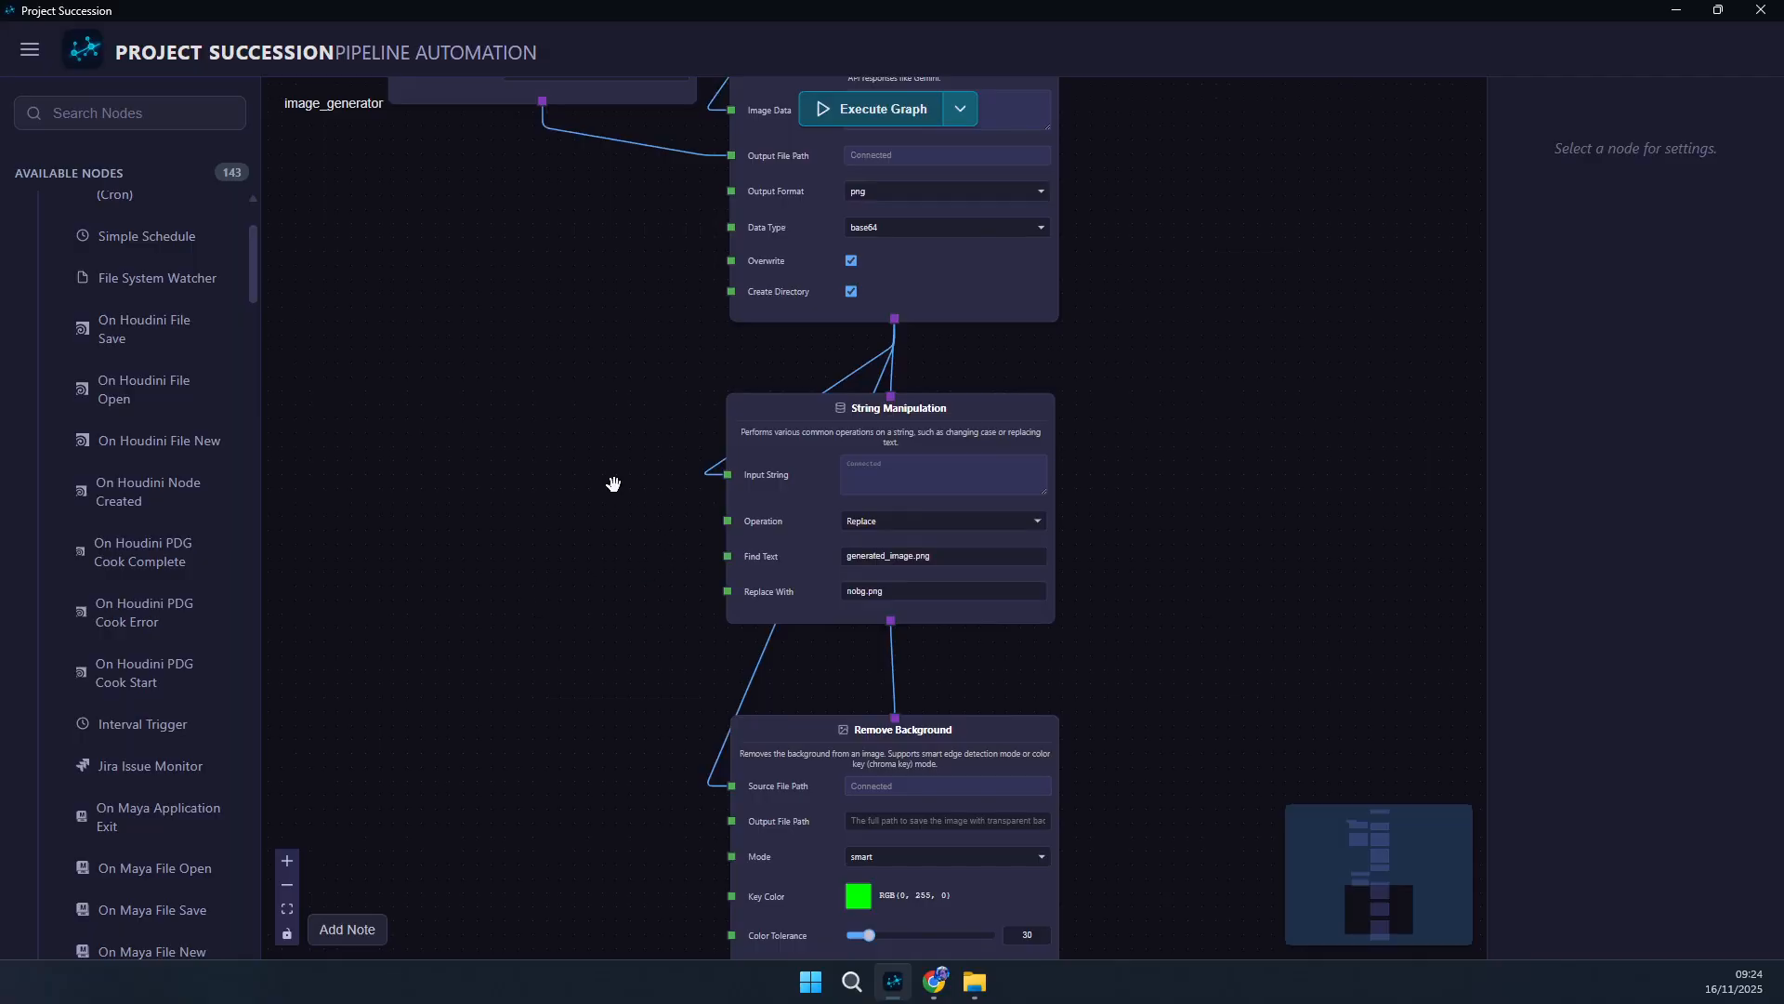
drag(678, 682, 705, 565)
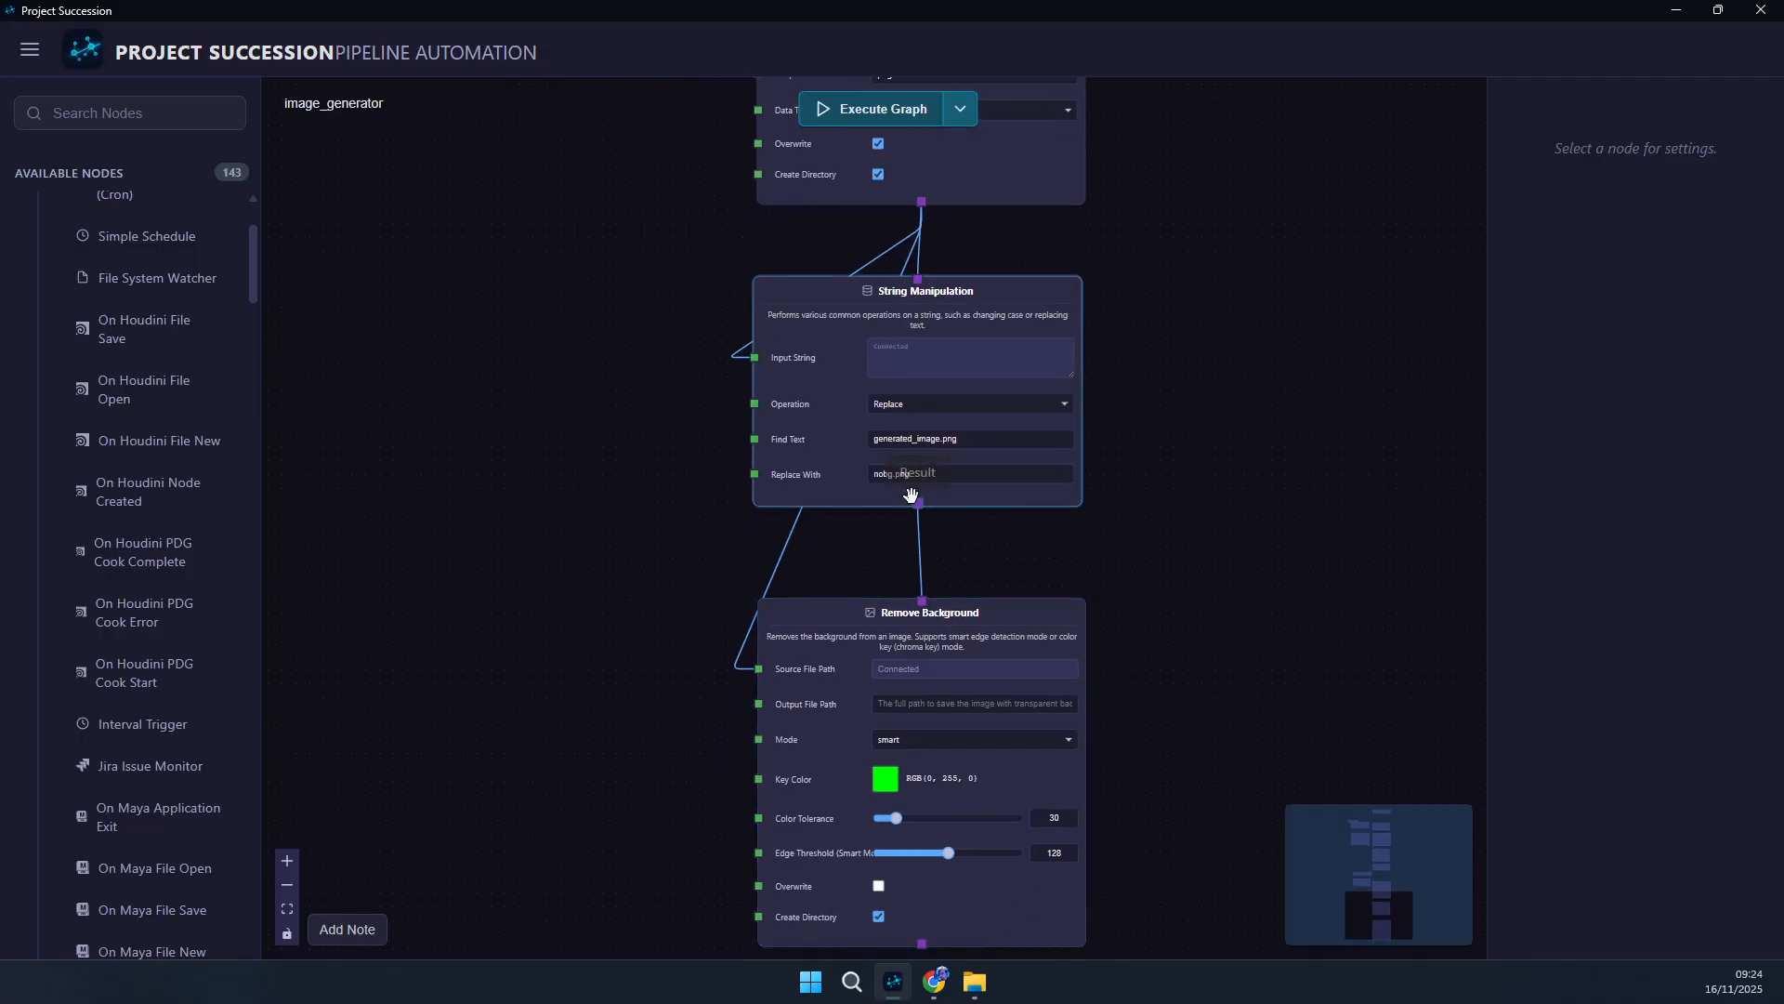
drag(918, 502, 760, 704)
drag(650, 796, 594, 695)
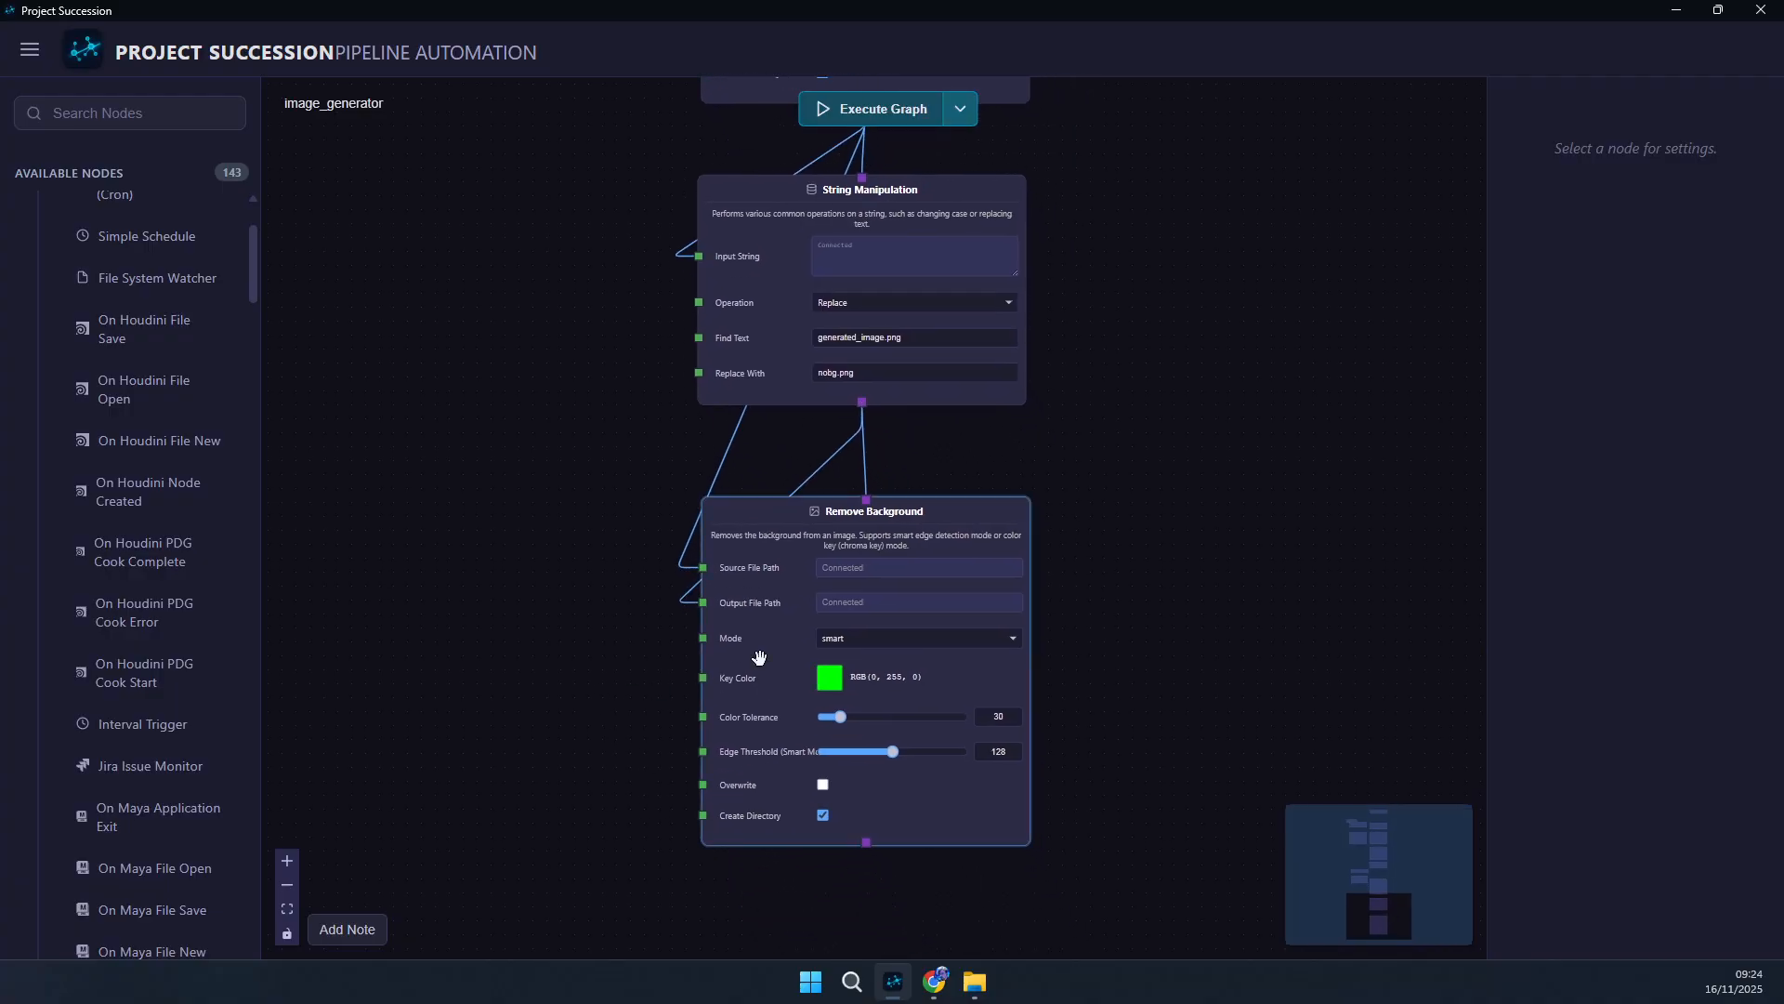
- Move the Remove Background node closer beneath the String Manipulation node
drag(757, 642, 754, 637)
drag(734, 698, 731, 676)
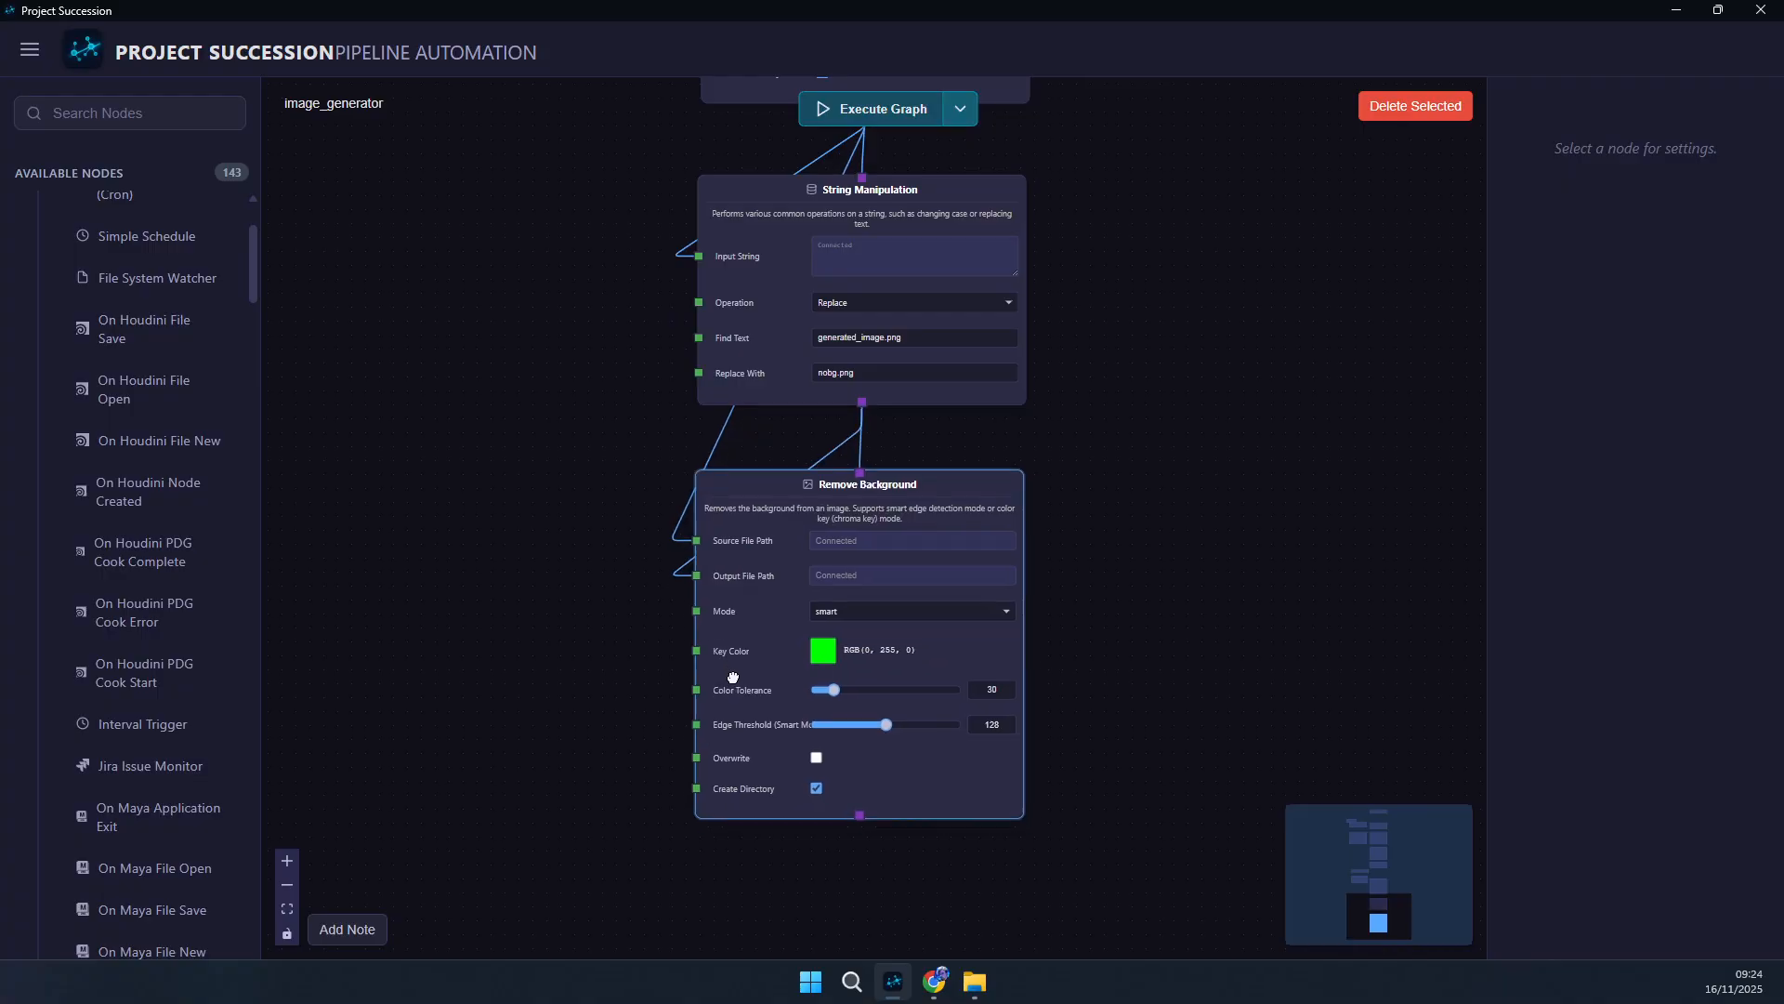
click(600, 830)
- Execute the image_generator graph with the Remove Background node included
scroll(1020, 562, down, 3)
drag(1100, 510, 1094, 521)
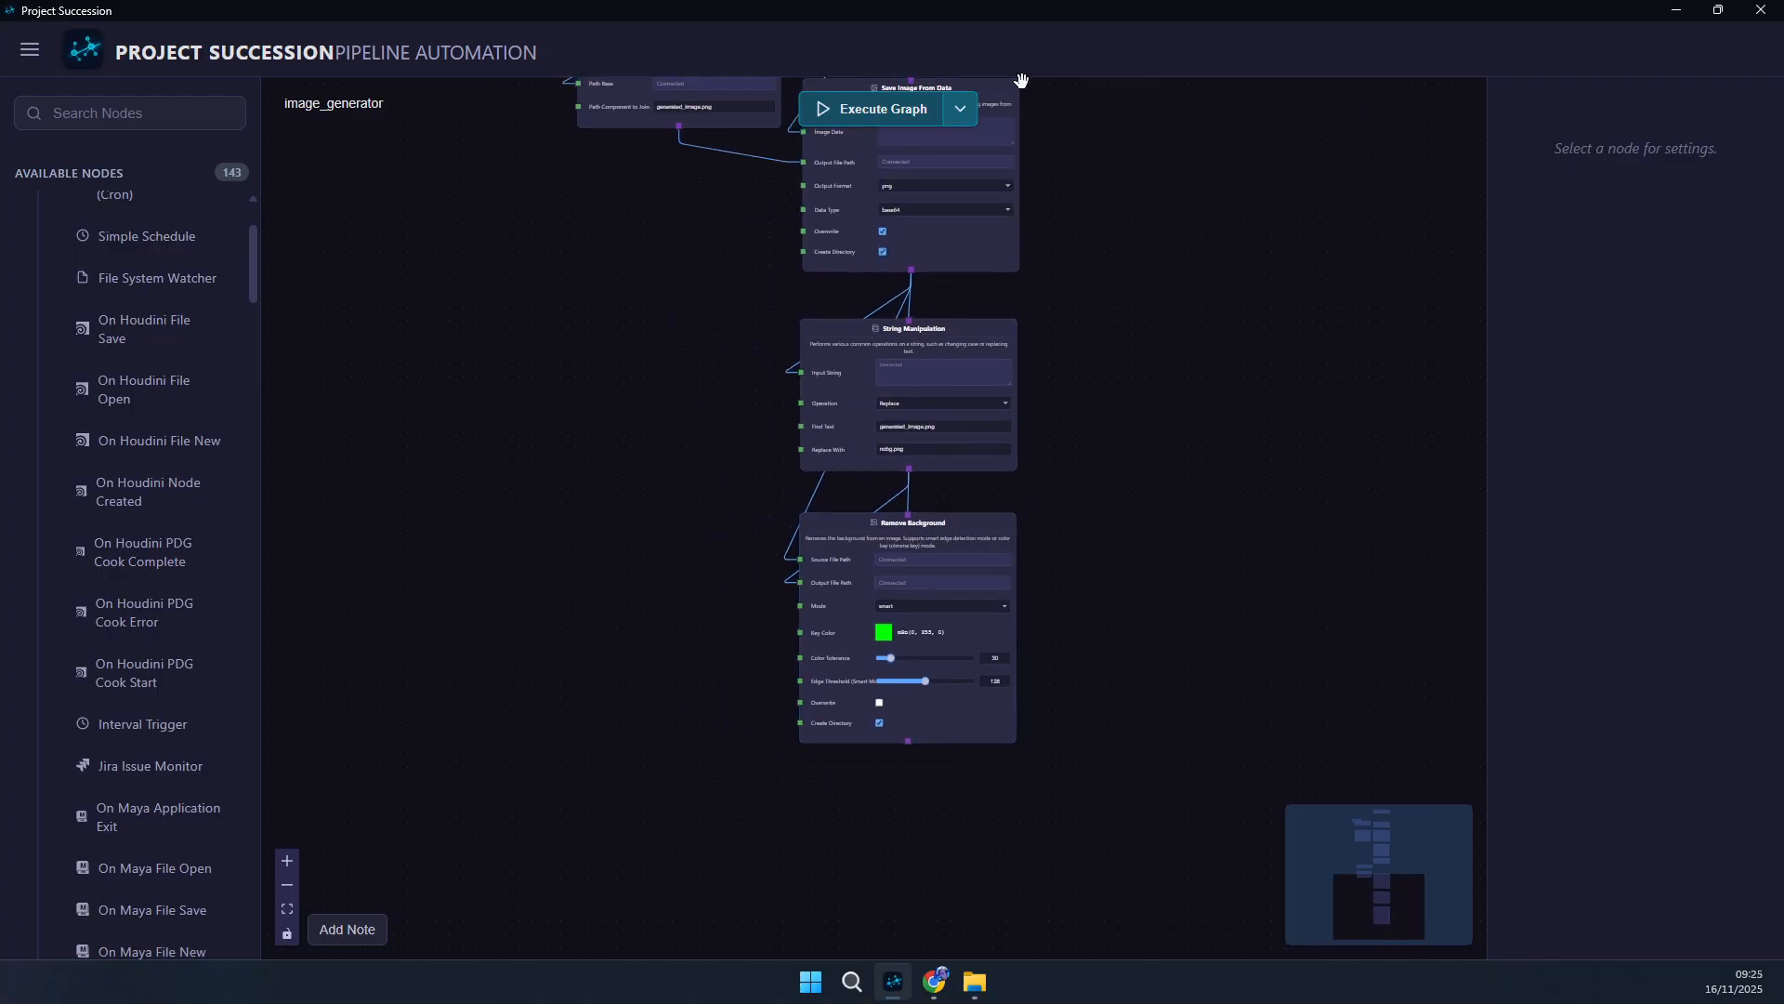
click(834, 124)
scroll(1064, 351, down, 4)
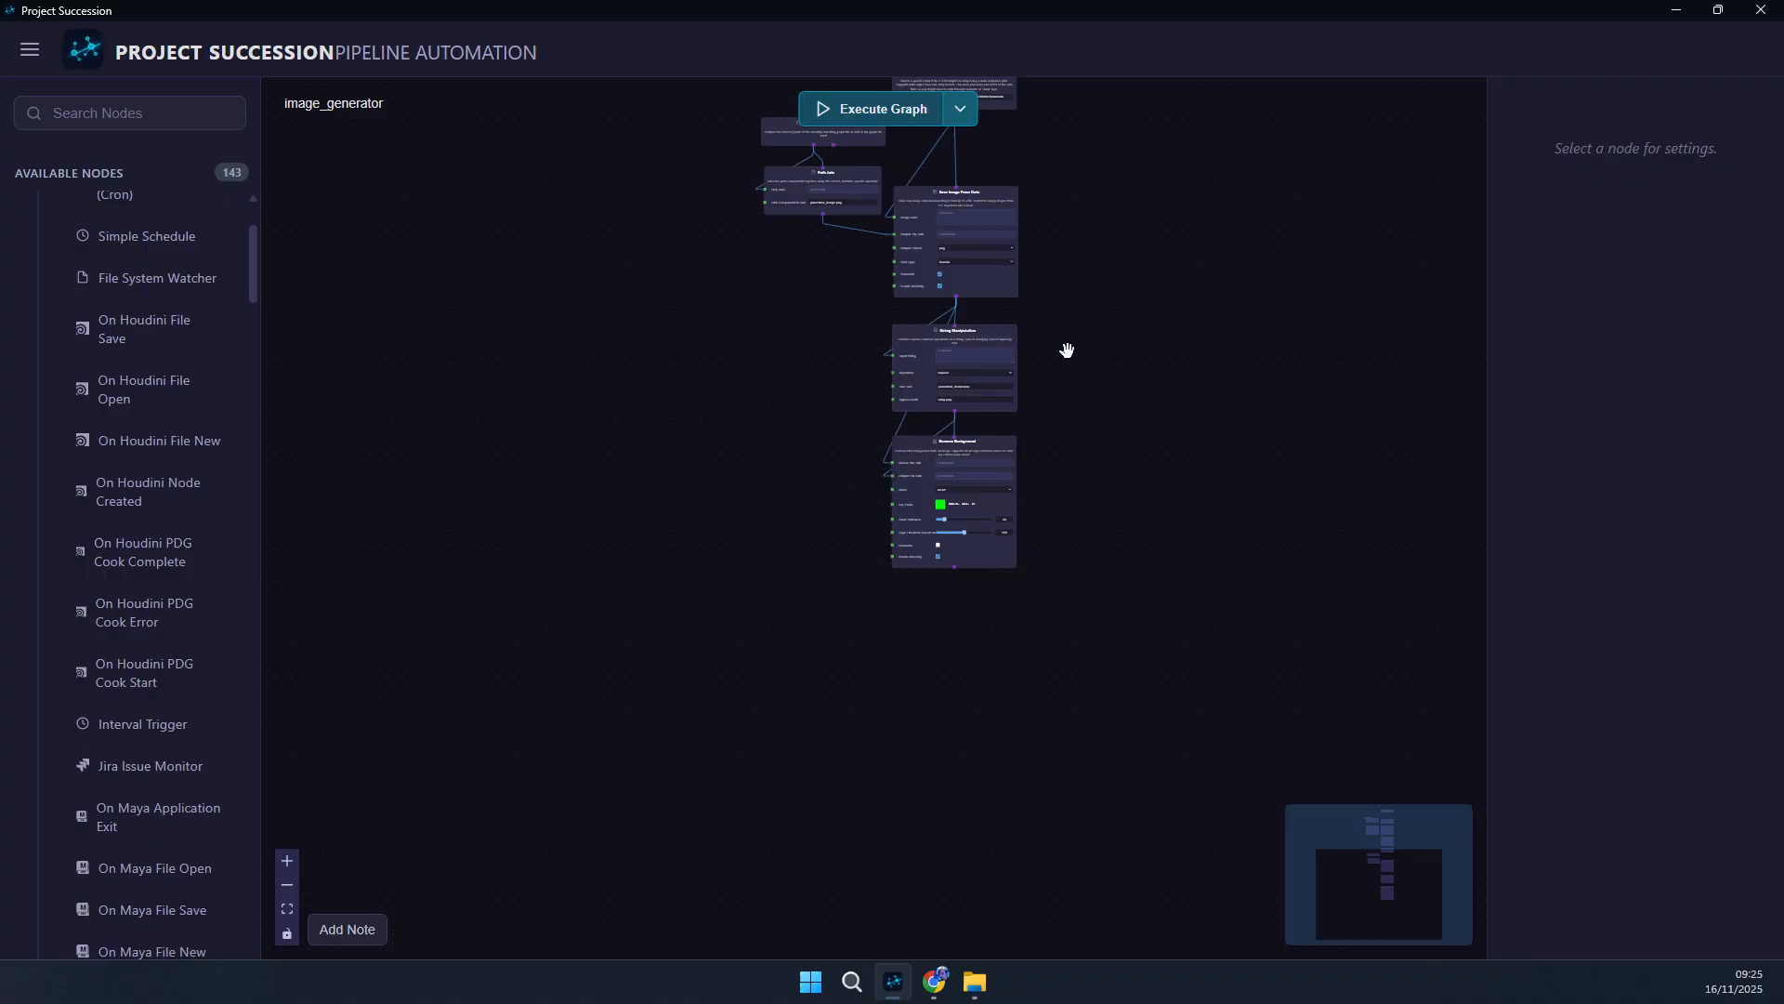
drag(1122, 355, 1032, 585)
scroll(1032, 581, down, 3)
scroll(1017, 649, up, 2)
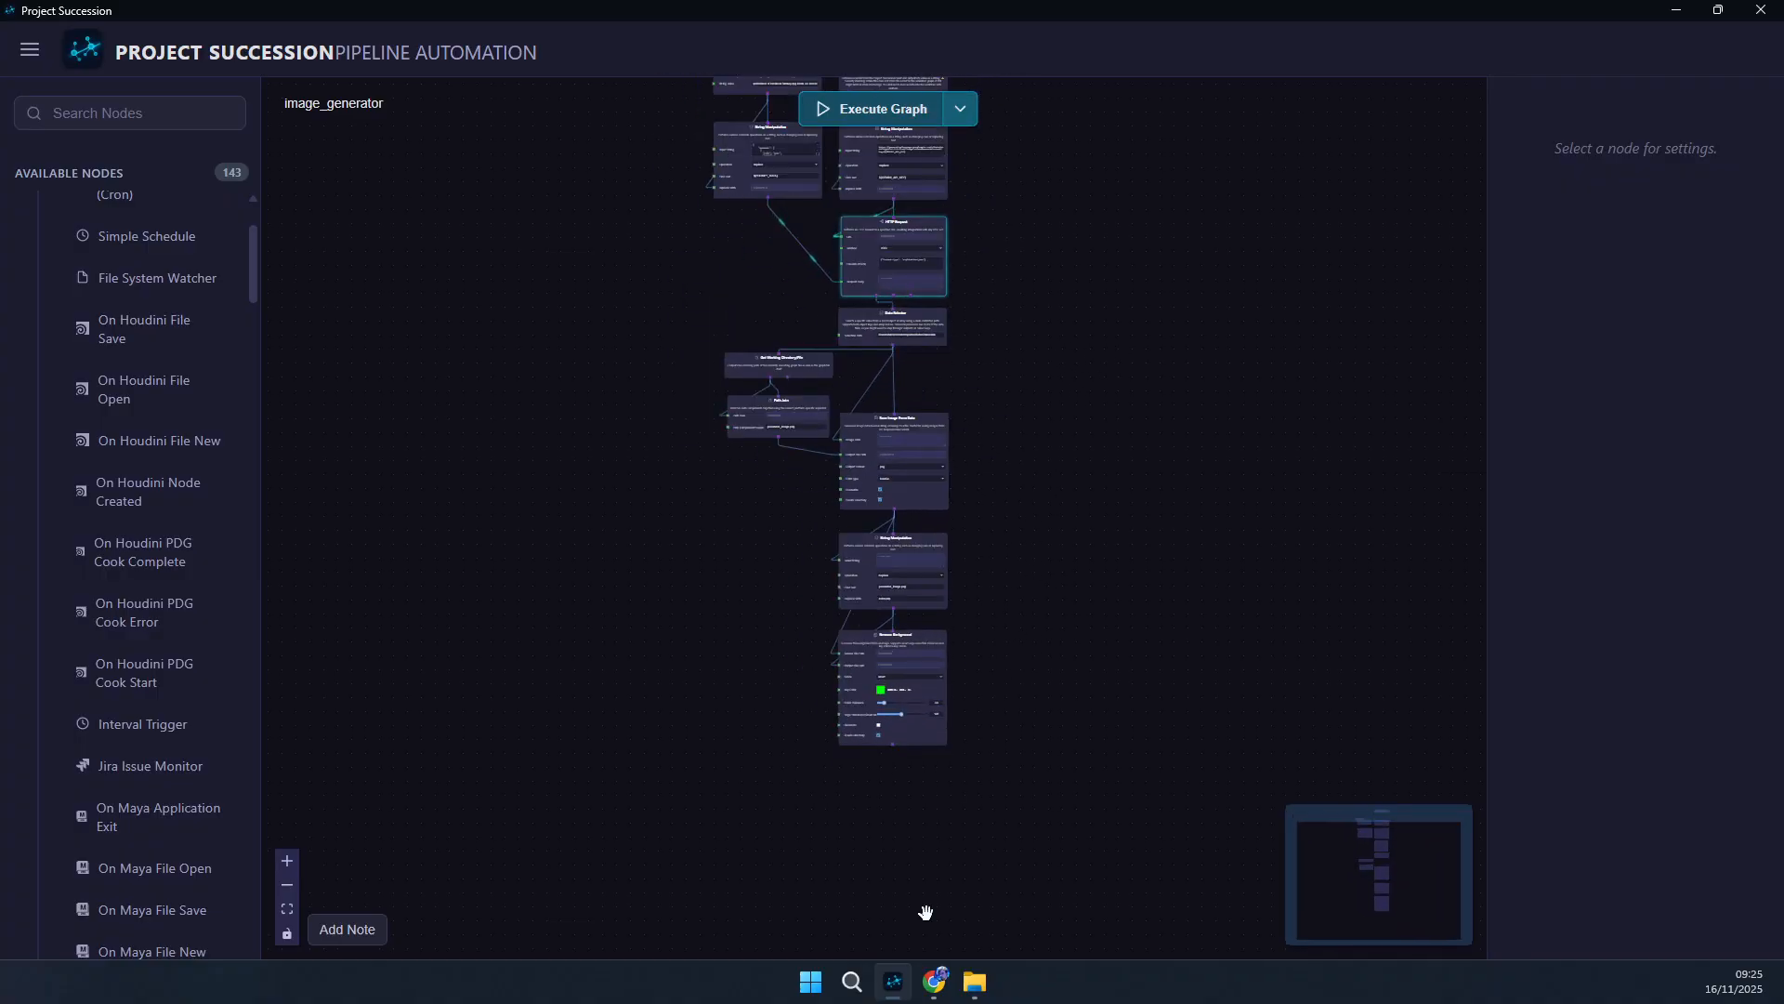
- Switch to File Explorer, float the succession_pipeline folder window over the graph, and open nobg.png
click(973, 990)
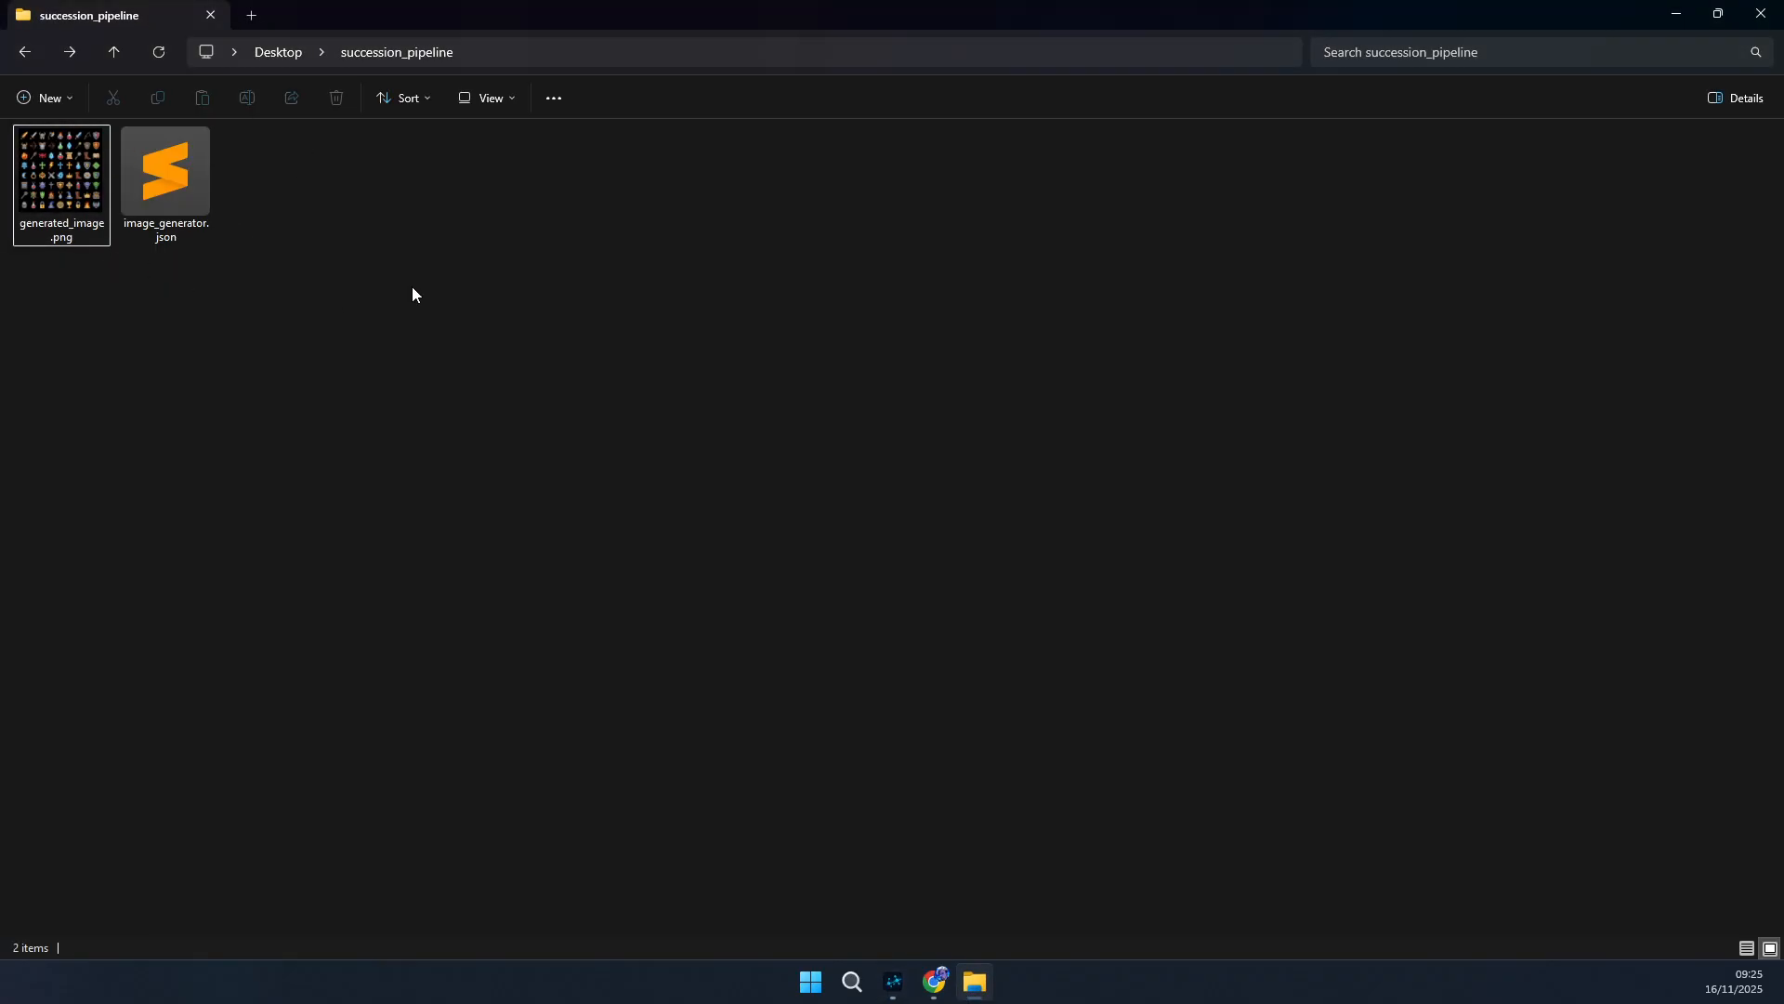
drag(991, 7, 1253, 265)
click(1325, 422)
double_click(1325, 422)
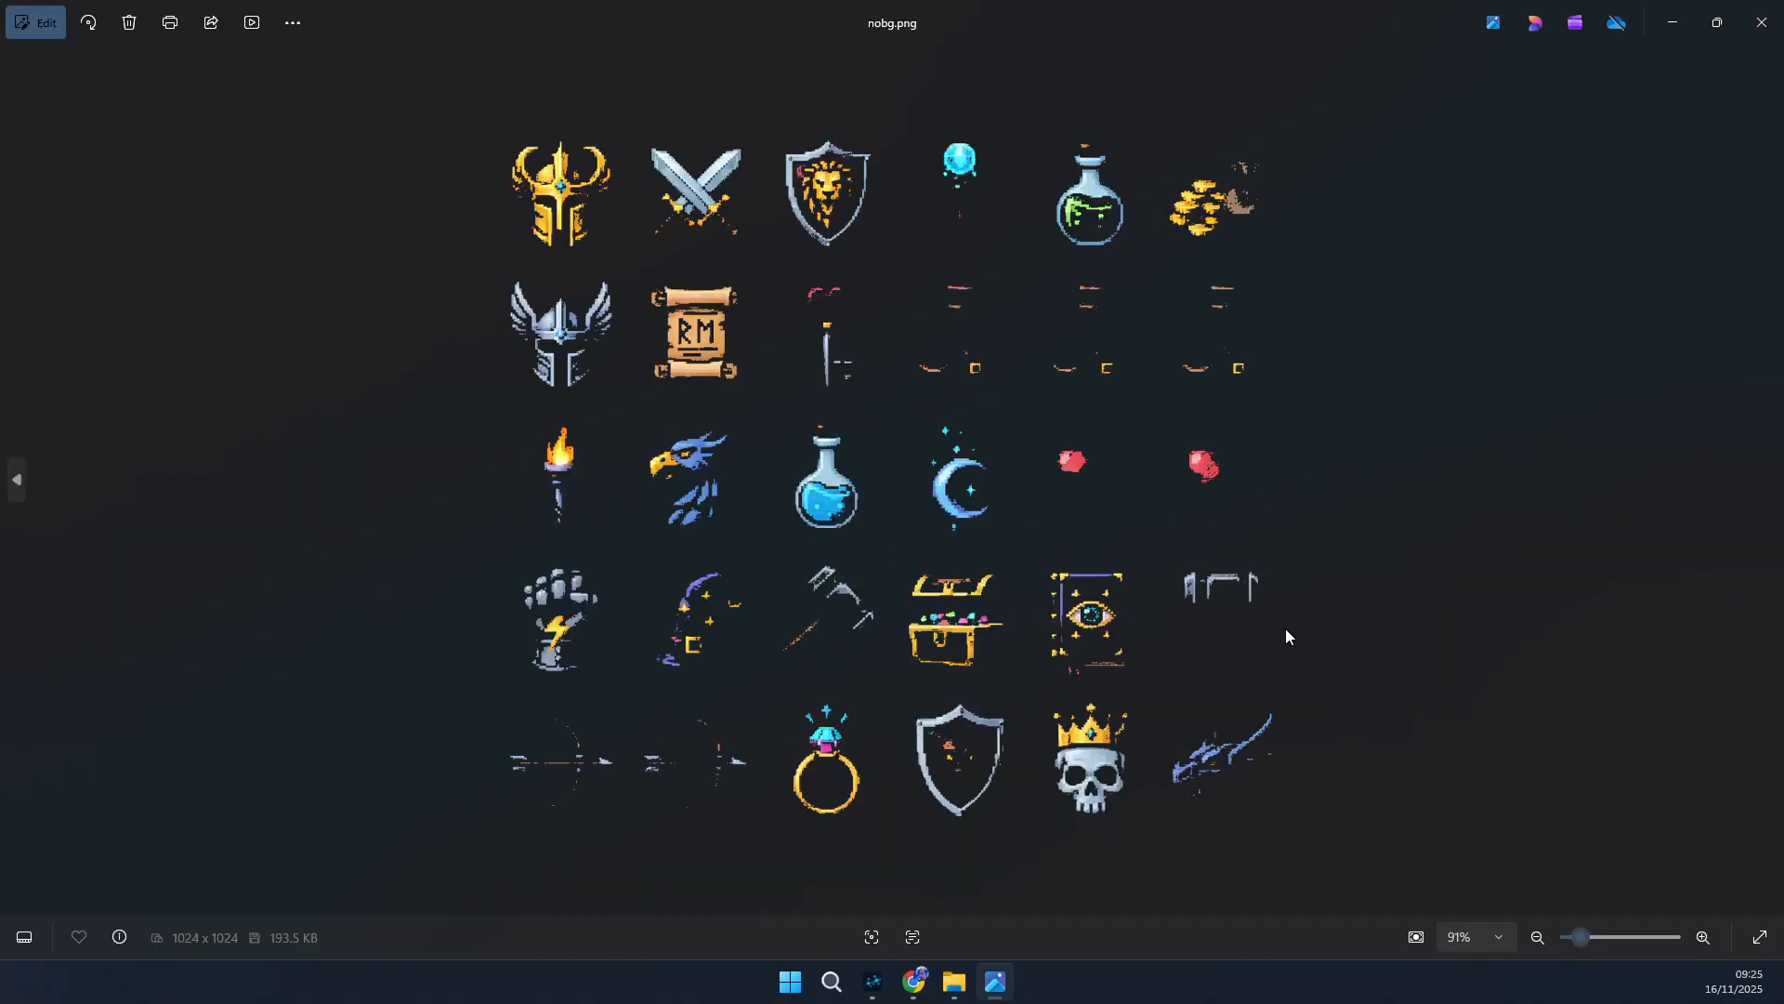
- Examine the icons in nobg.png up close for background removal quality, and close the image
scroll(876, 638, up, 3)
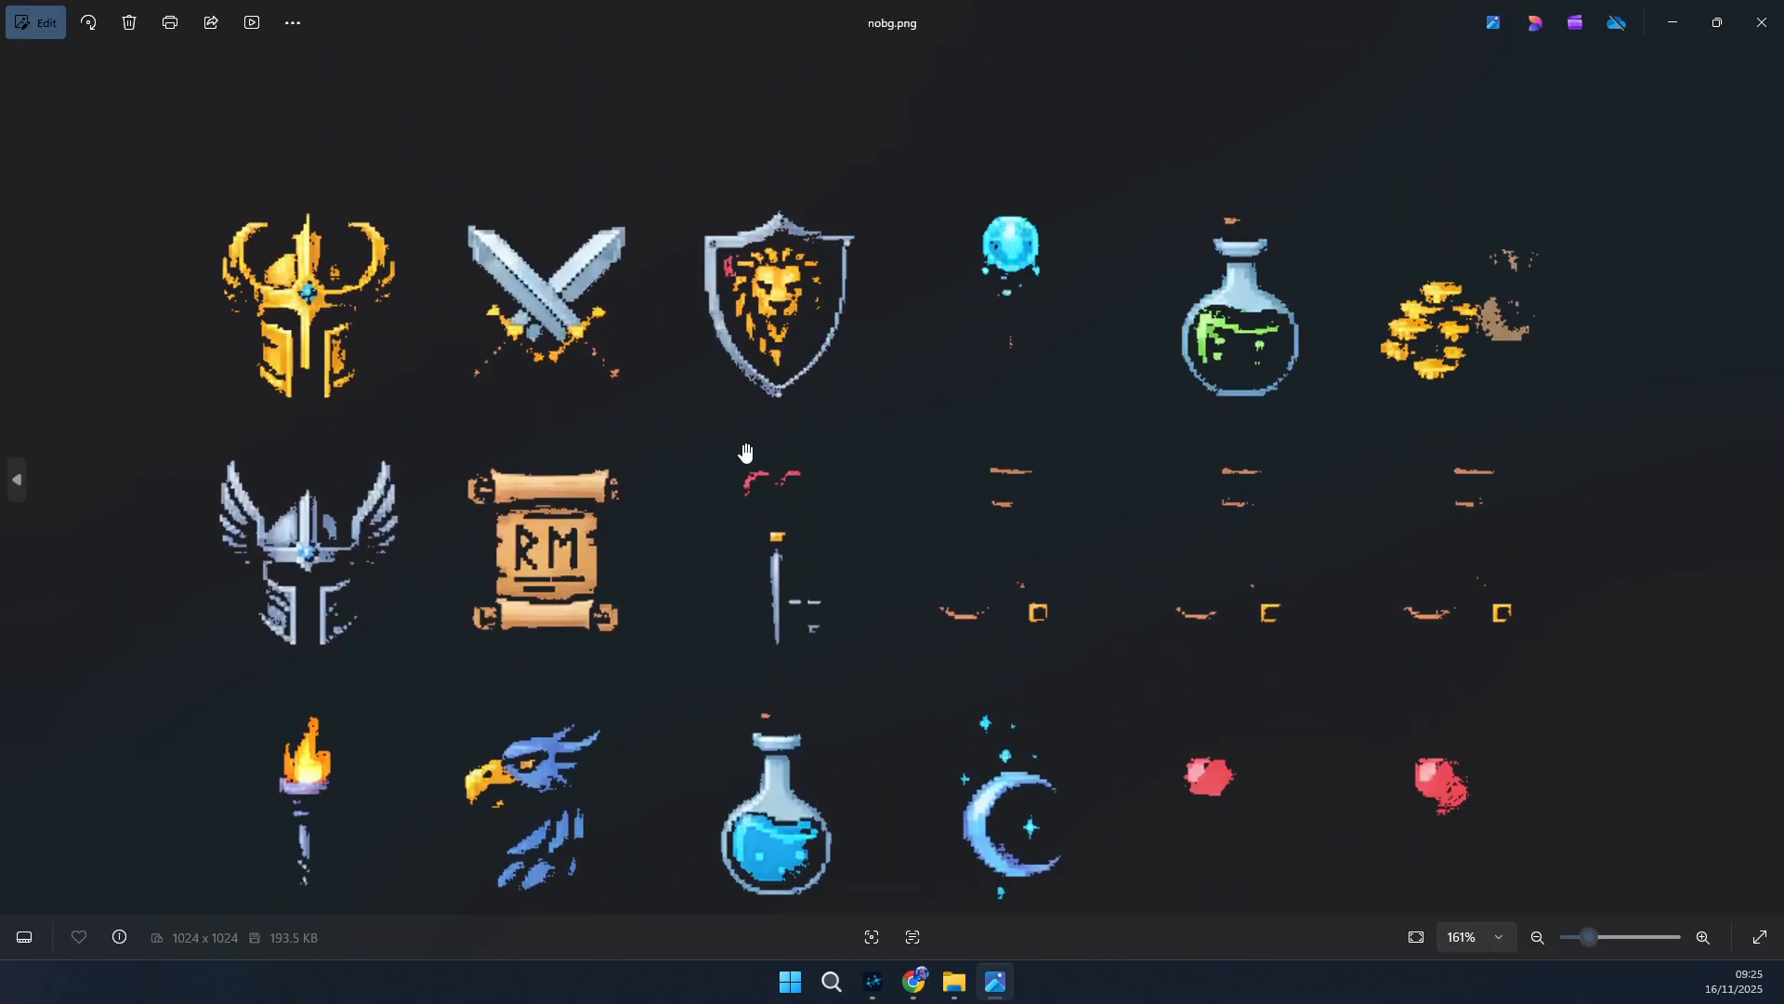
scroll(746, 453, up, 3)
drag(560, 424, 413, 104)
drag(587, 464, 827, 401)
drag(268, 481, 279, 227)
drag(511, 638, 520, 473)
drag(749, 589, 659, 786)
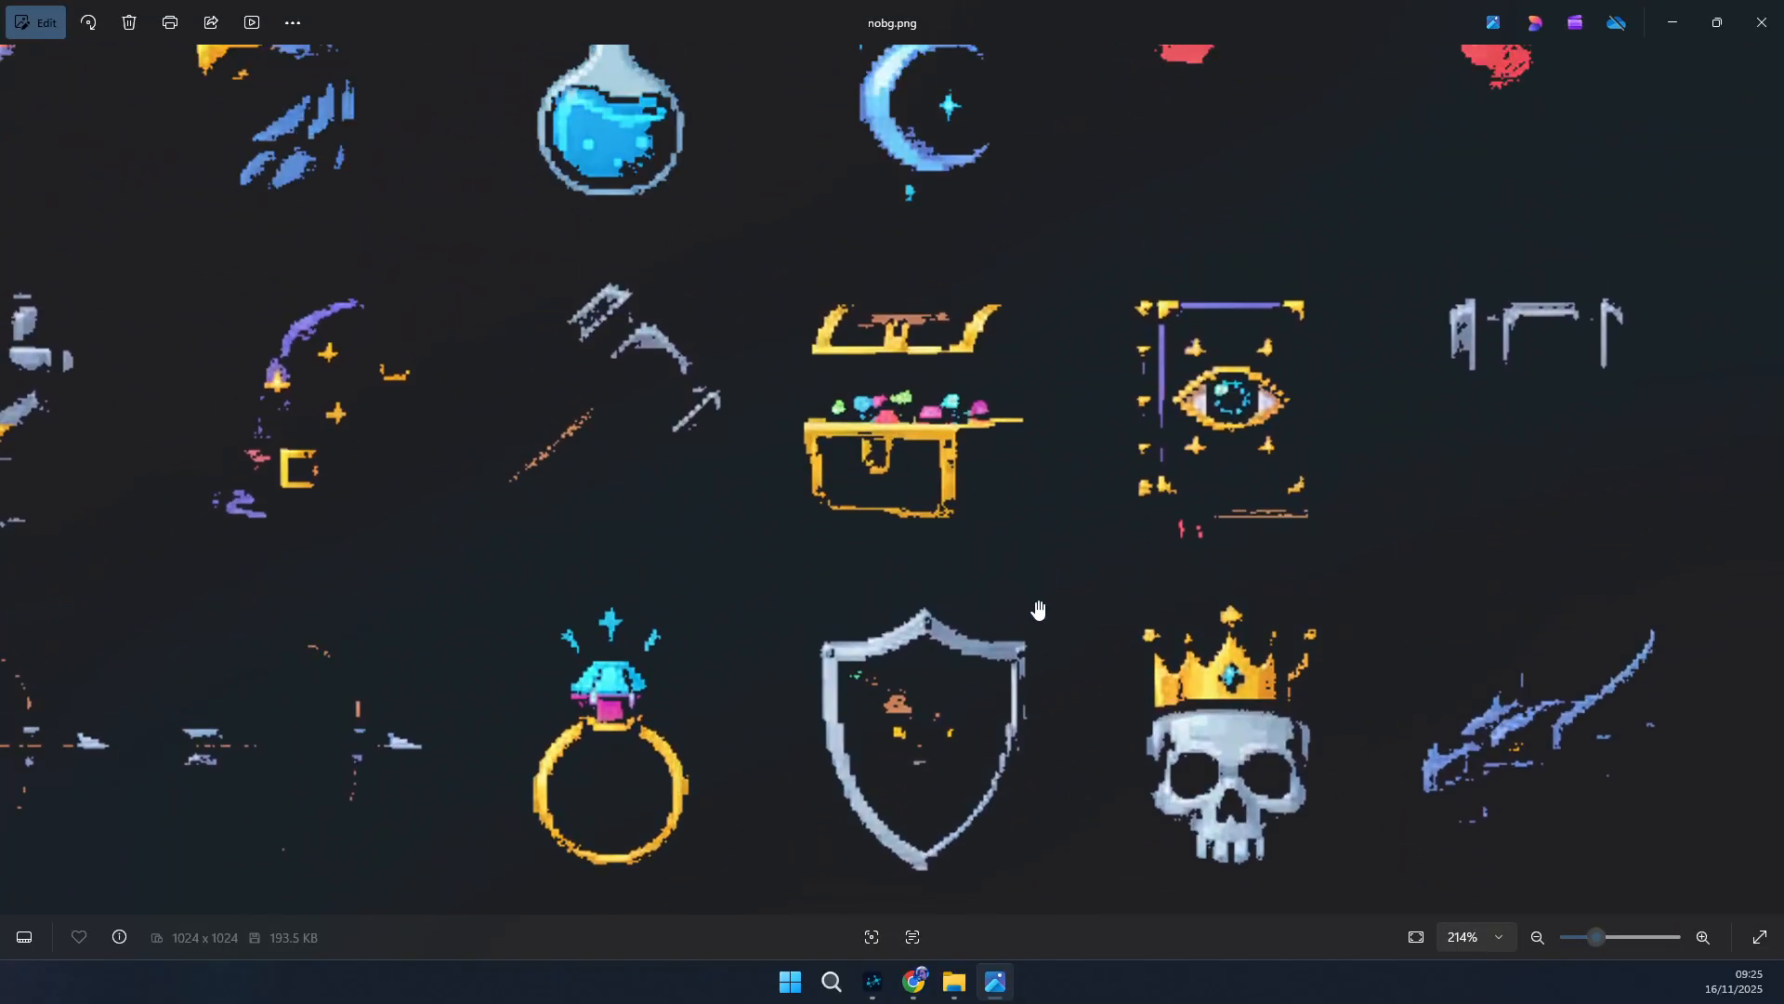
click(1761, 22)
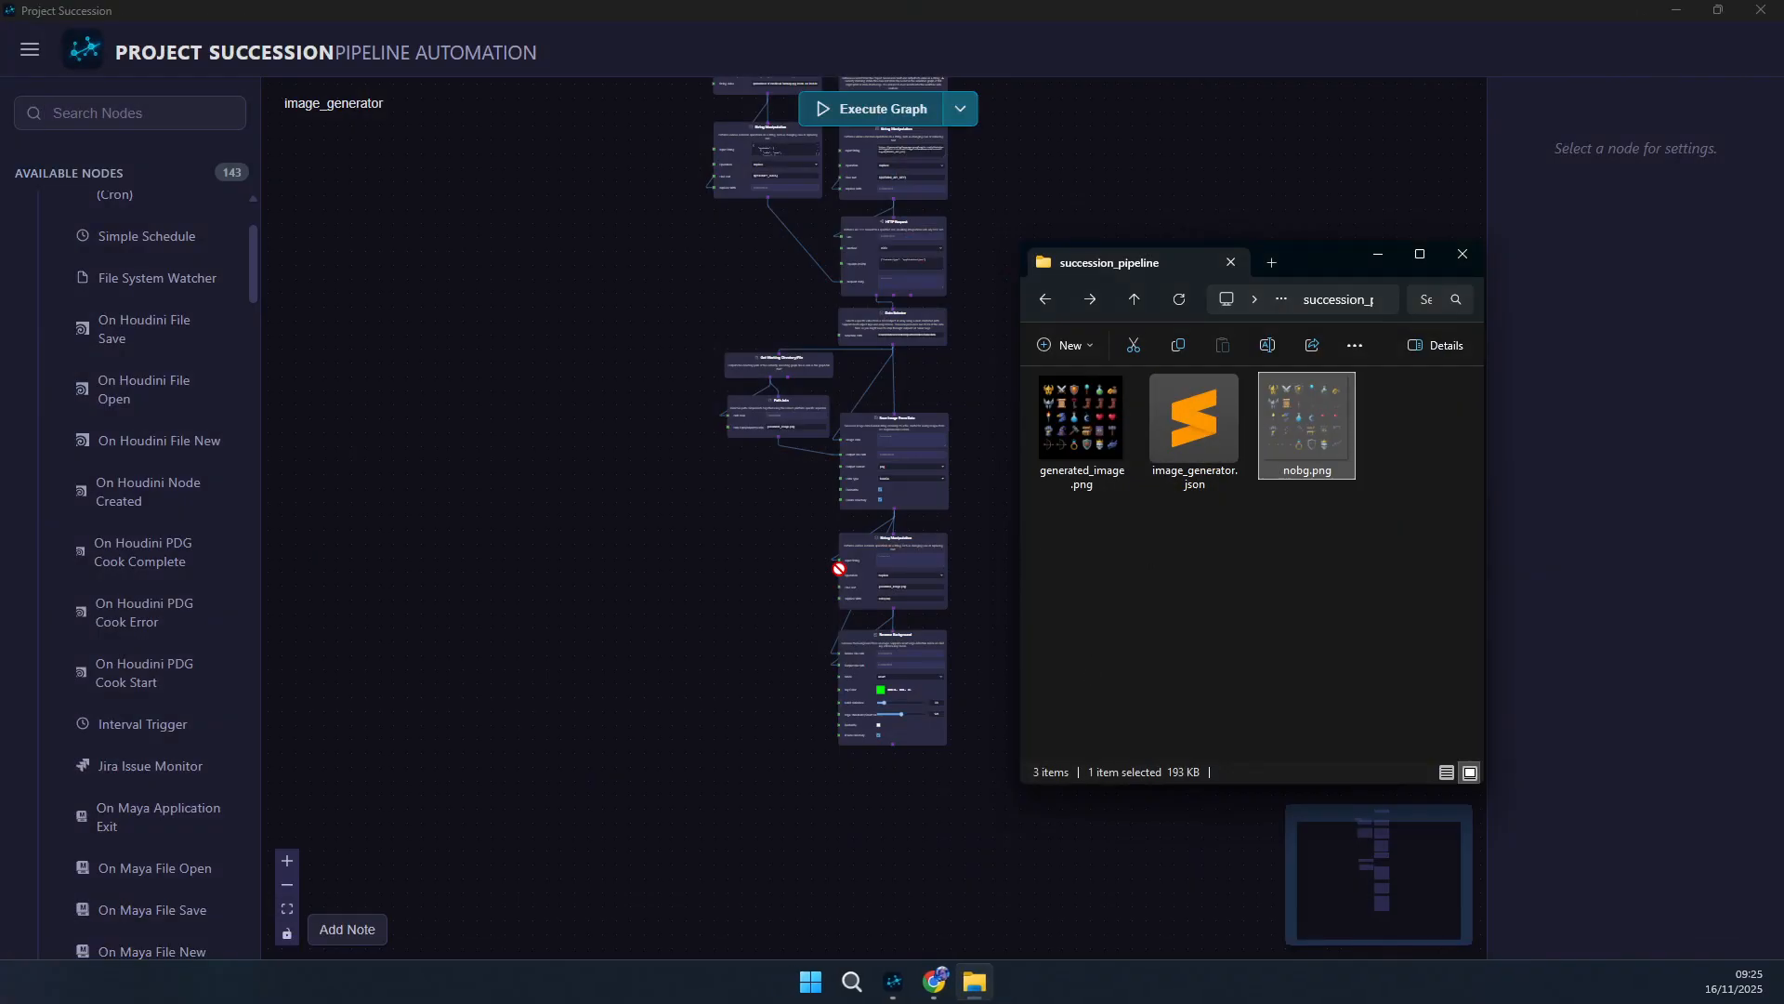
- On the Remove Background node, set Edge Threshold (Smart Mode) to 12 and enable Overwrite
click(928, 562)
scroll(948, 673, up, 10)
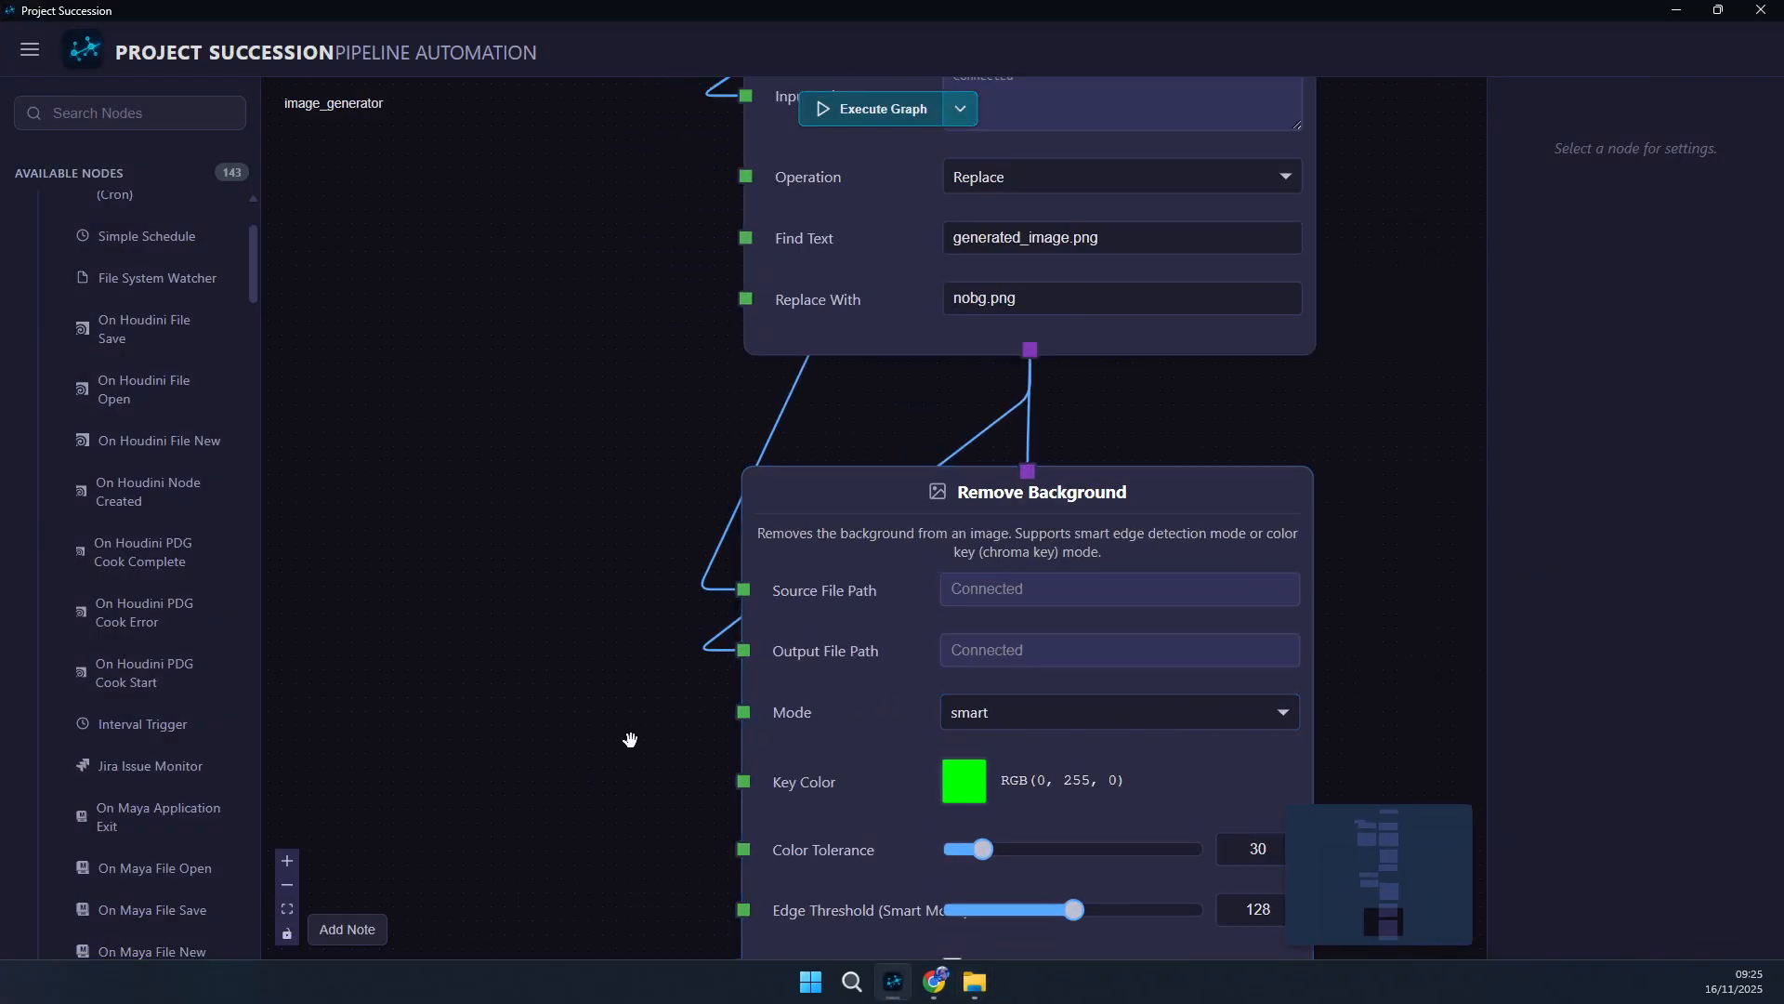
drag(610, 744, 386, 553)
drag(1307, 462, 1337, 520)
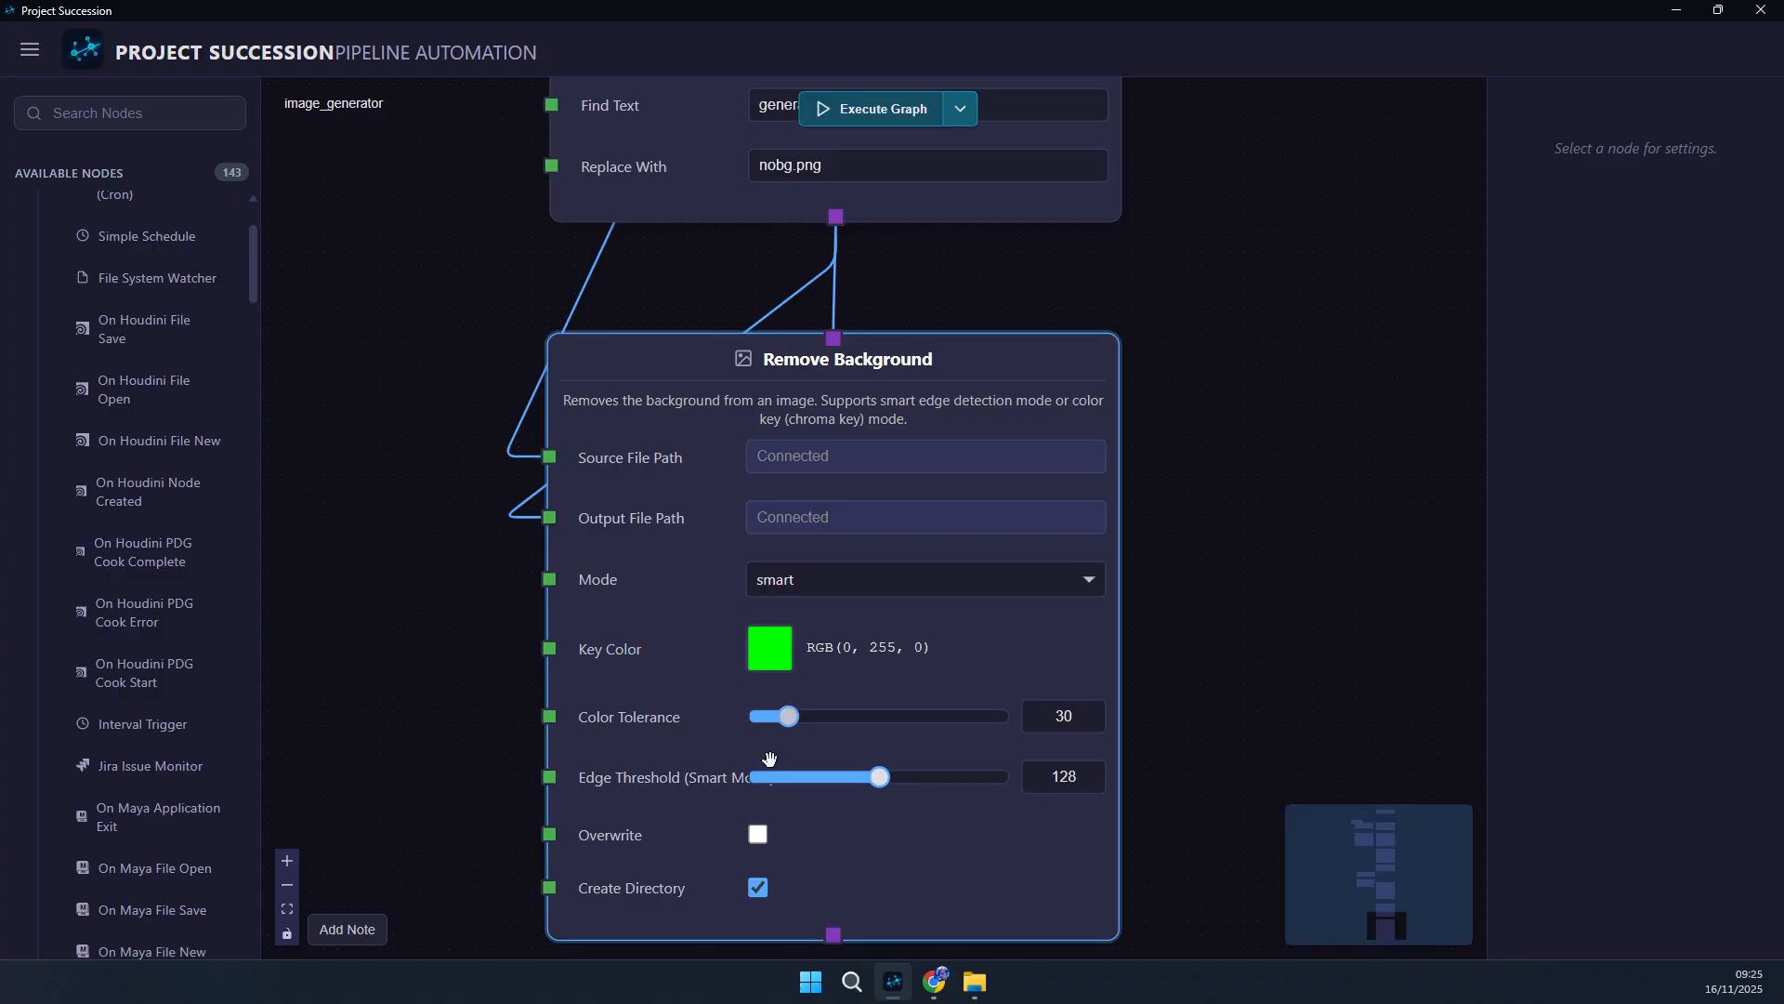
double_click(1080, 787)
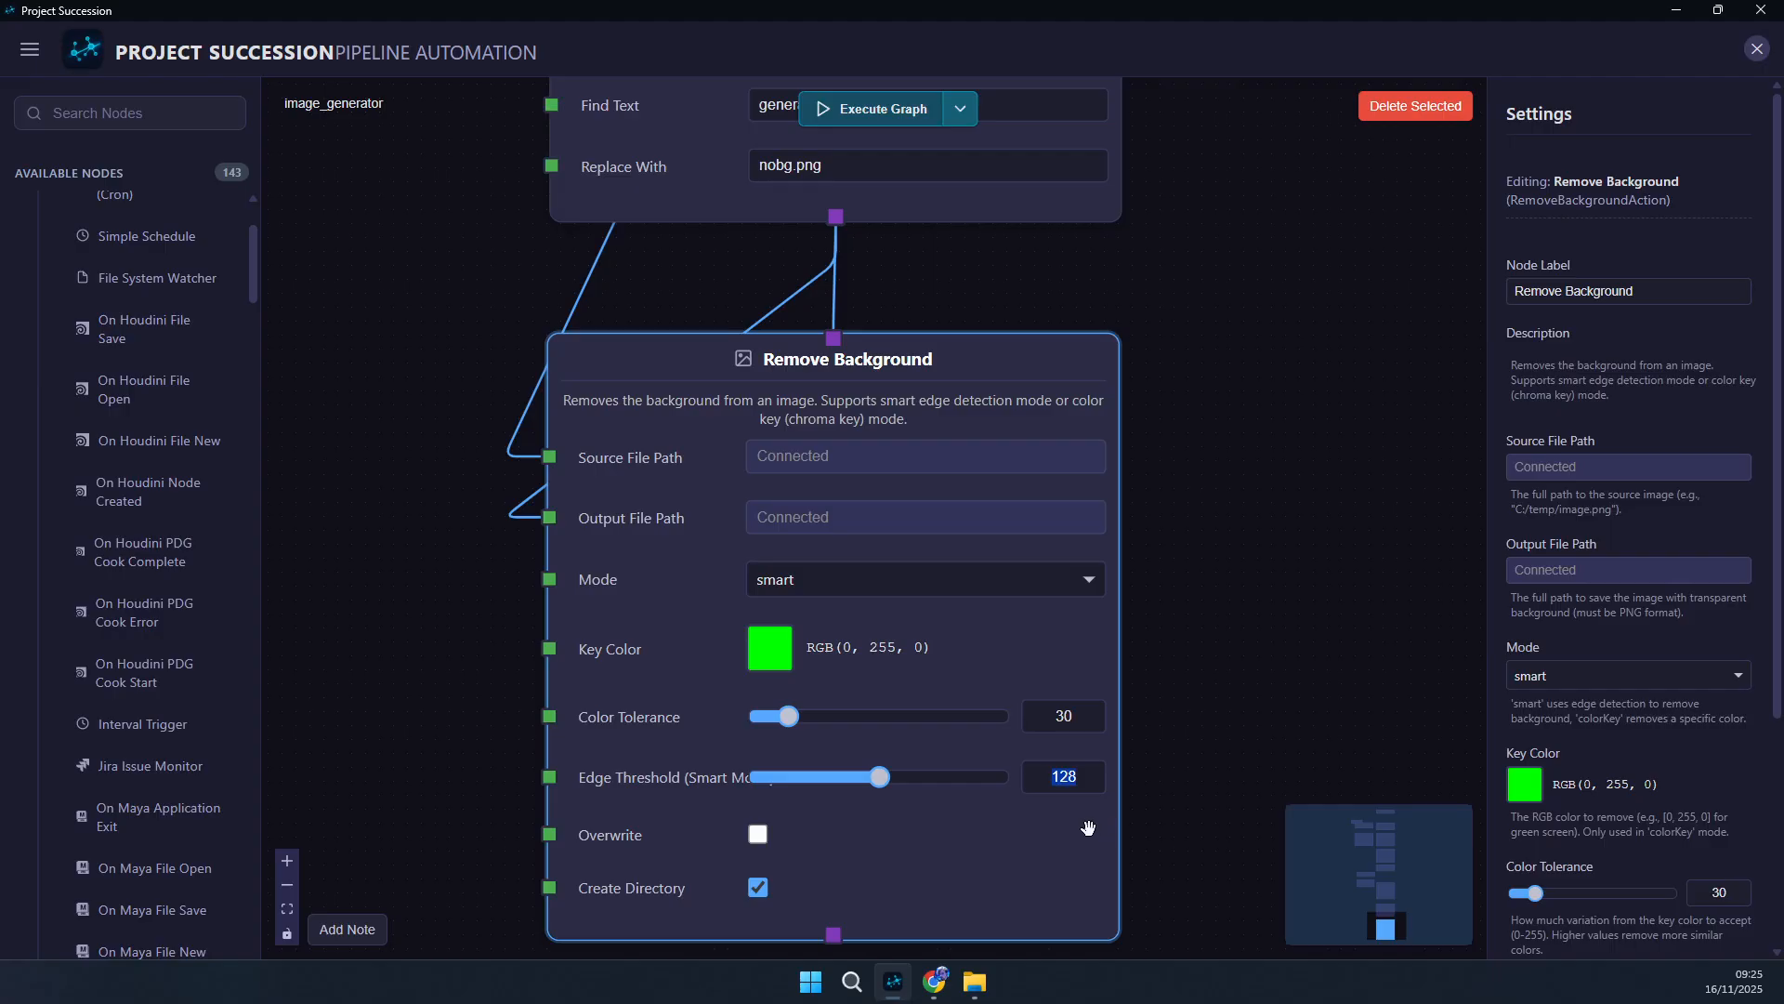
text(12)
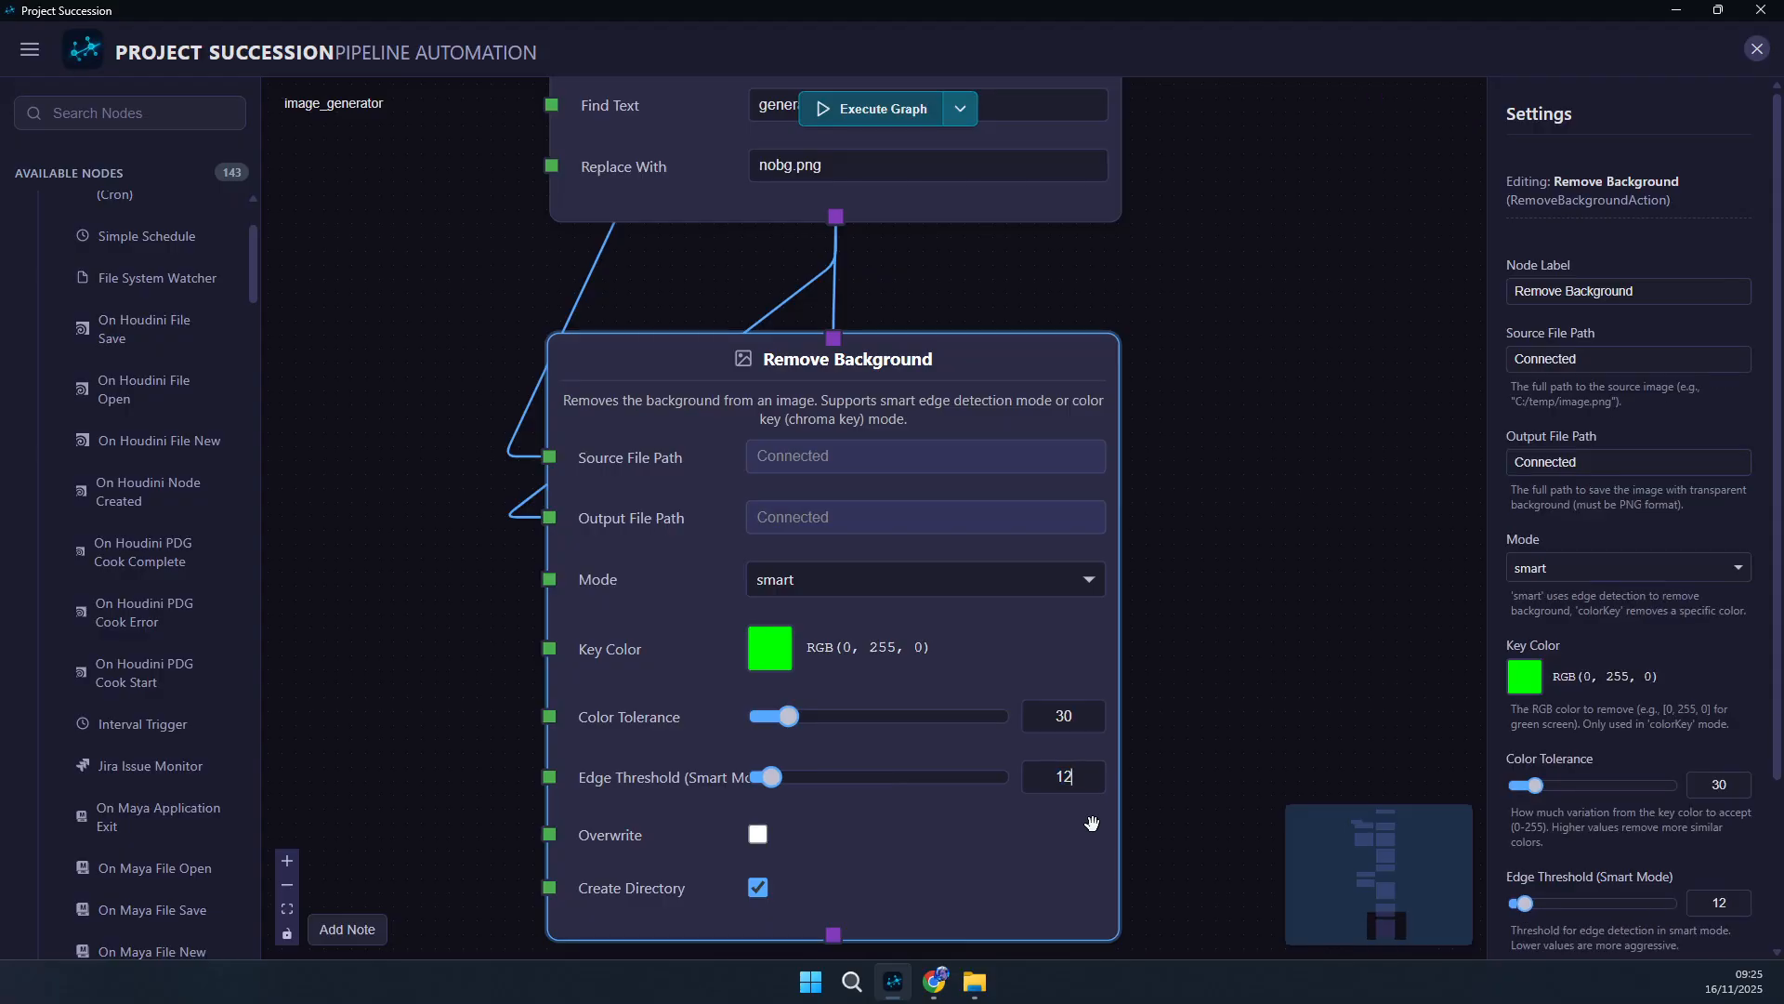
click(1156, 670)
click(758, 836)
click(472, 631)
- Execute the graph again with the updated Remove Background settings
scroll(439, 685, down, 2)
drag(397, 721, 550, 723)
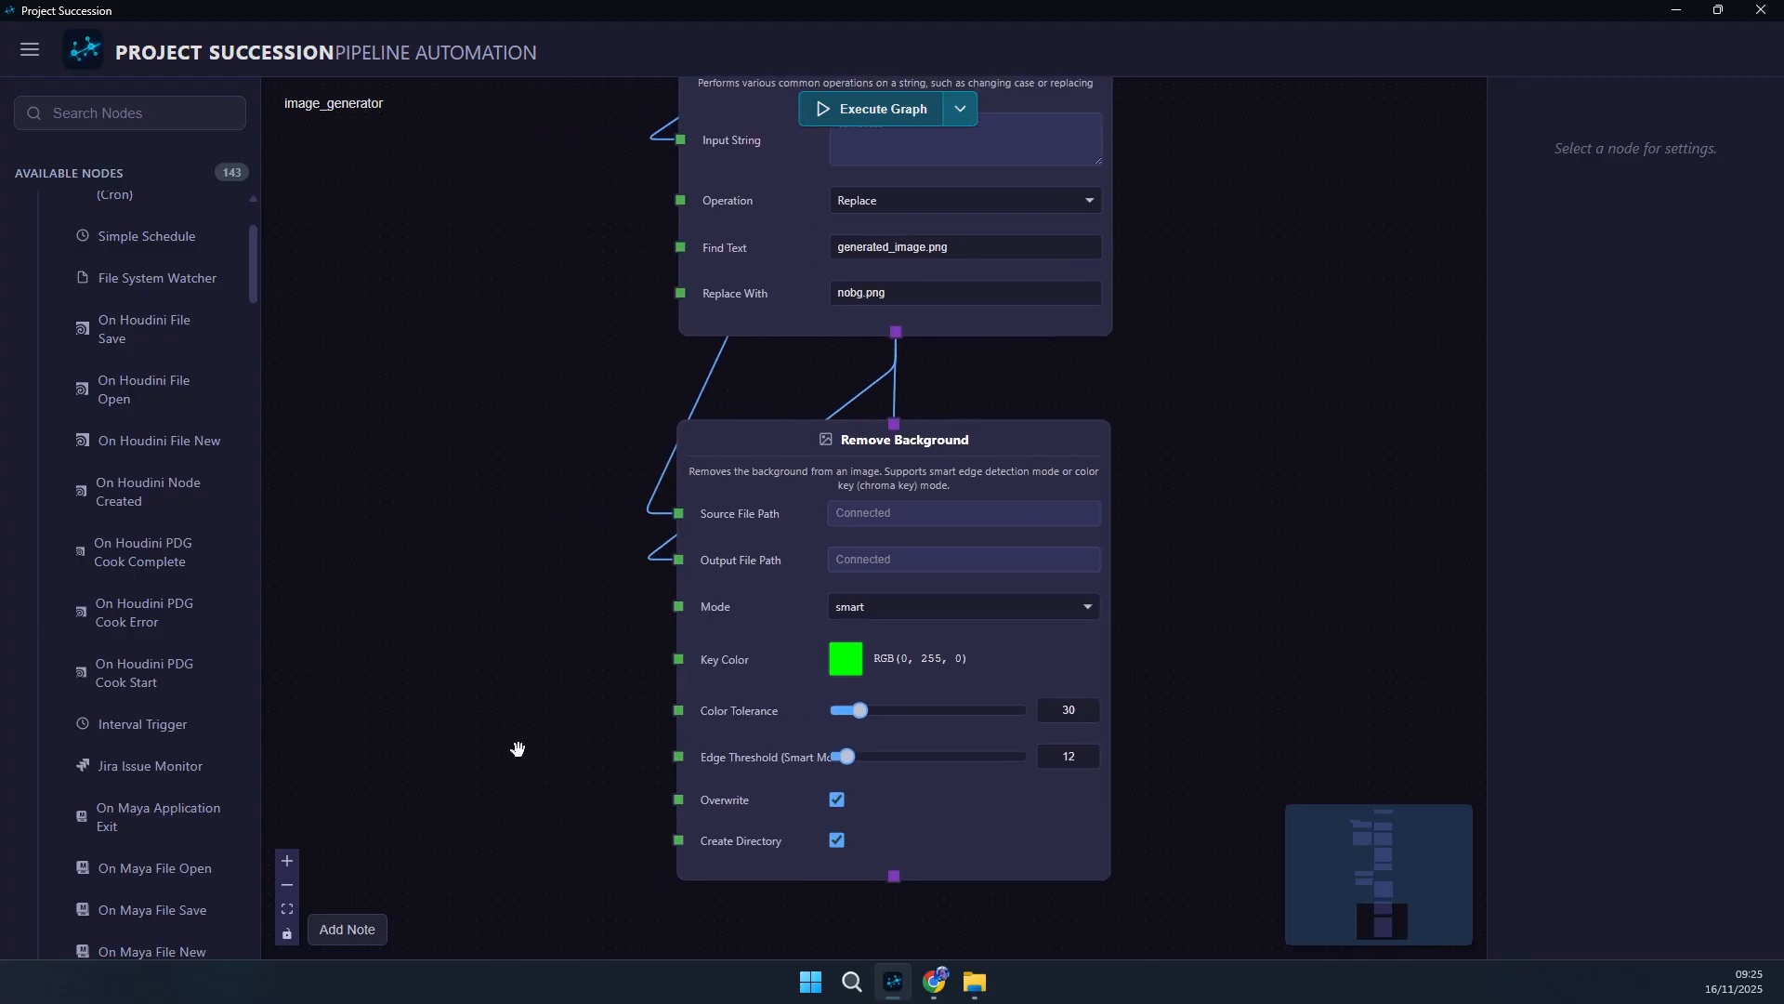
drag(511, 795, 505, 760)
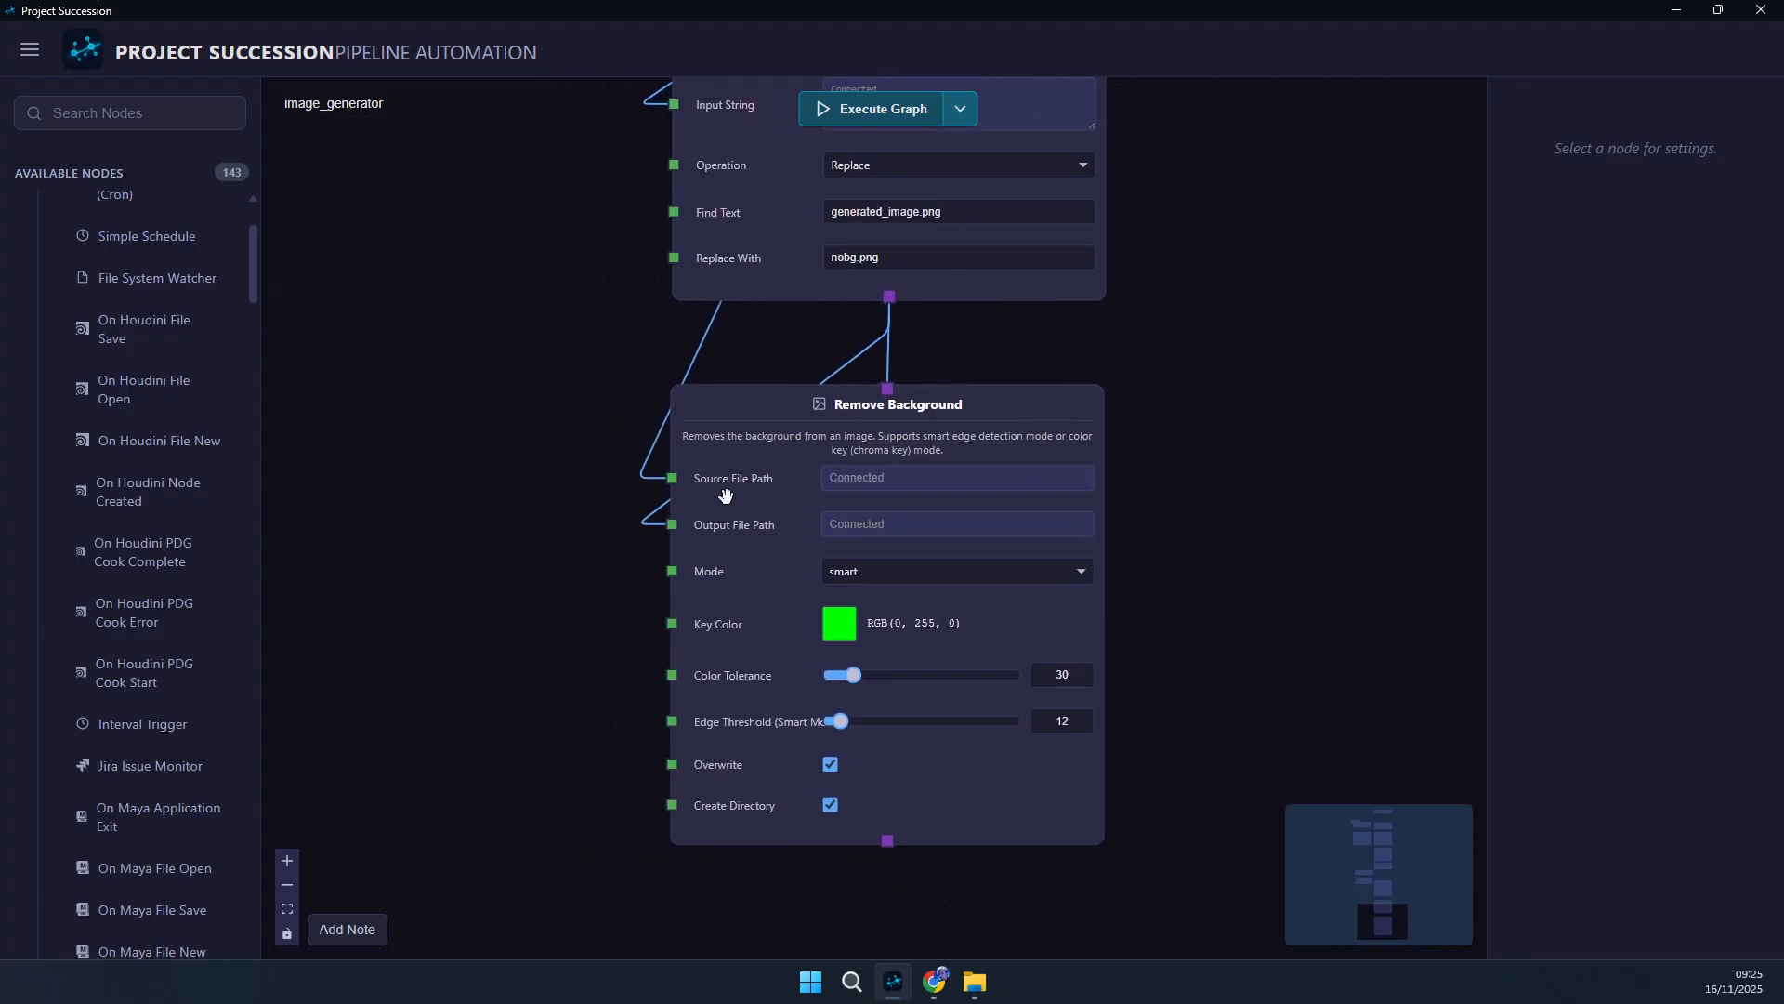
click(855, 120)
drag(546, 648, 347, 716)
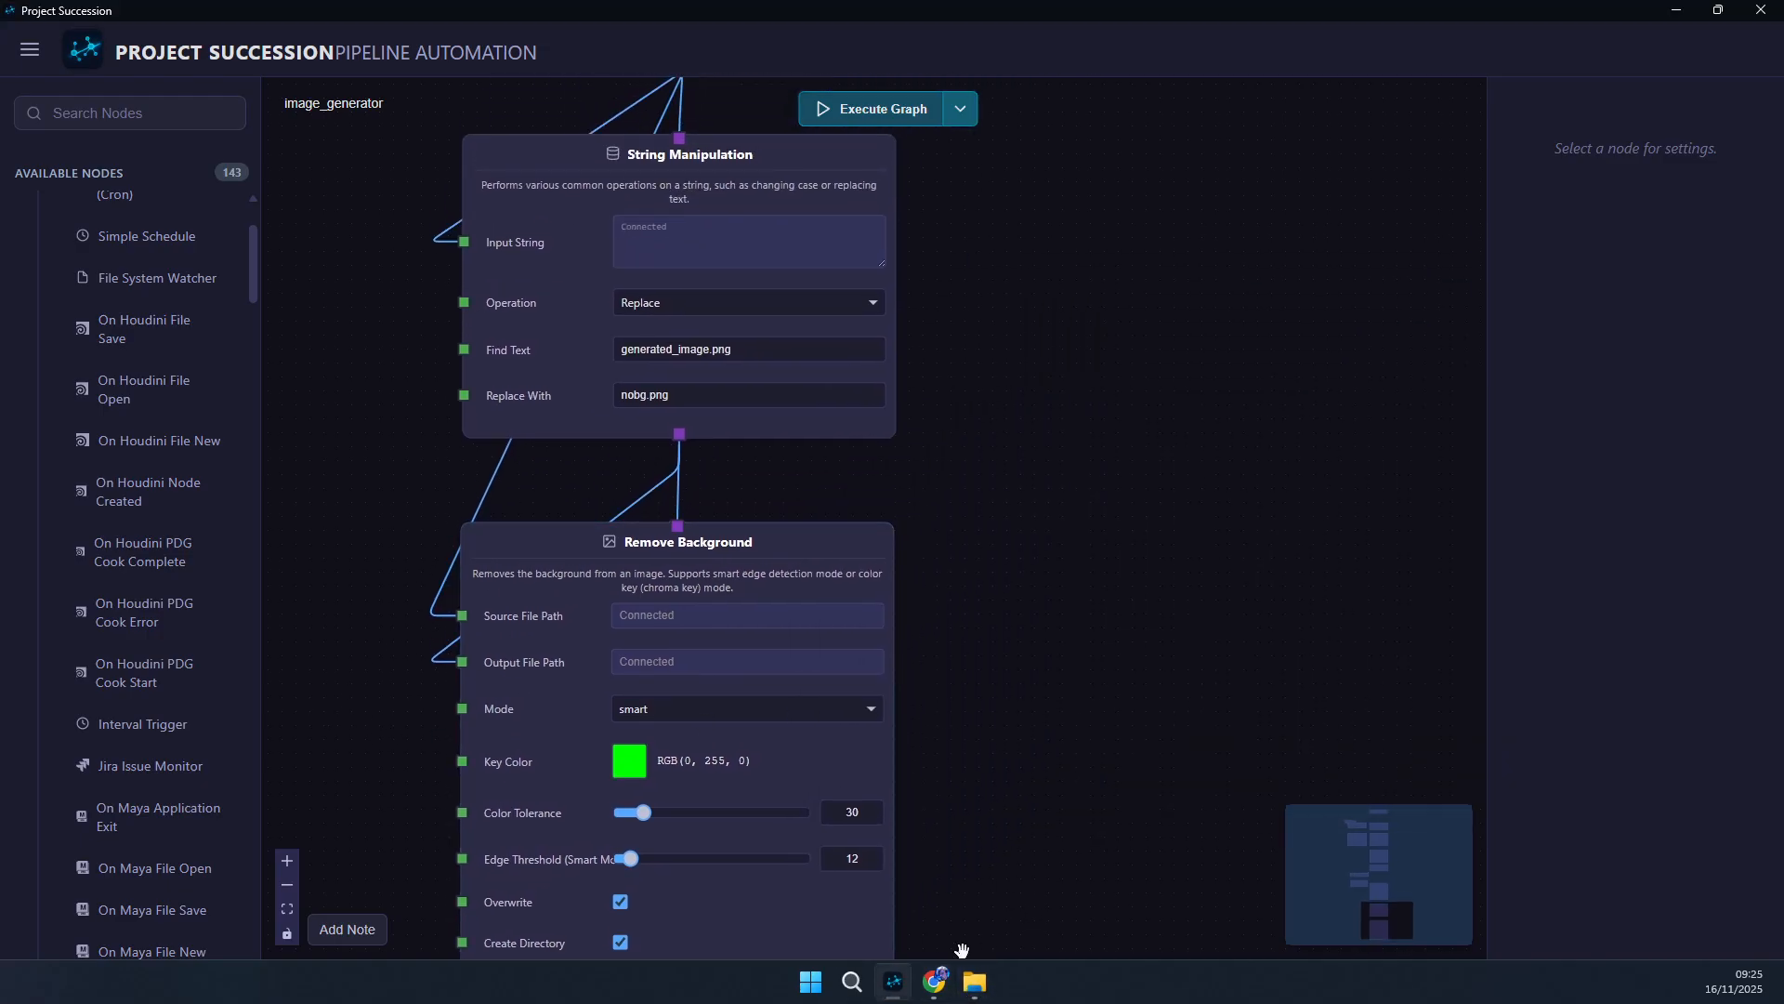
click(975, 982)
scroll(968, 506, down, 5)
scroll(968, 507, down, 1)
drag(521, 391, 348, 648)
drag(1055, 745, 1044, 595)
- Open nobg.png from the succession_pipeline folder, examine the cutout edges of every icon row, and close the image
click(975, 983)
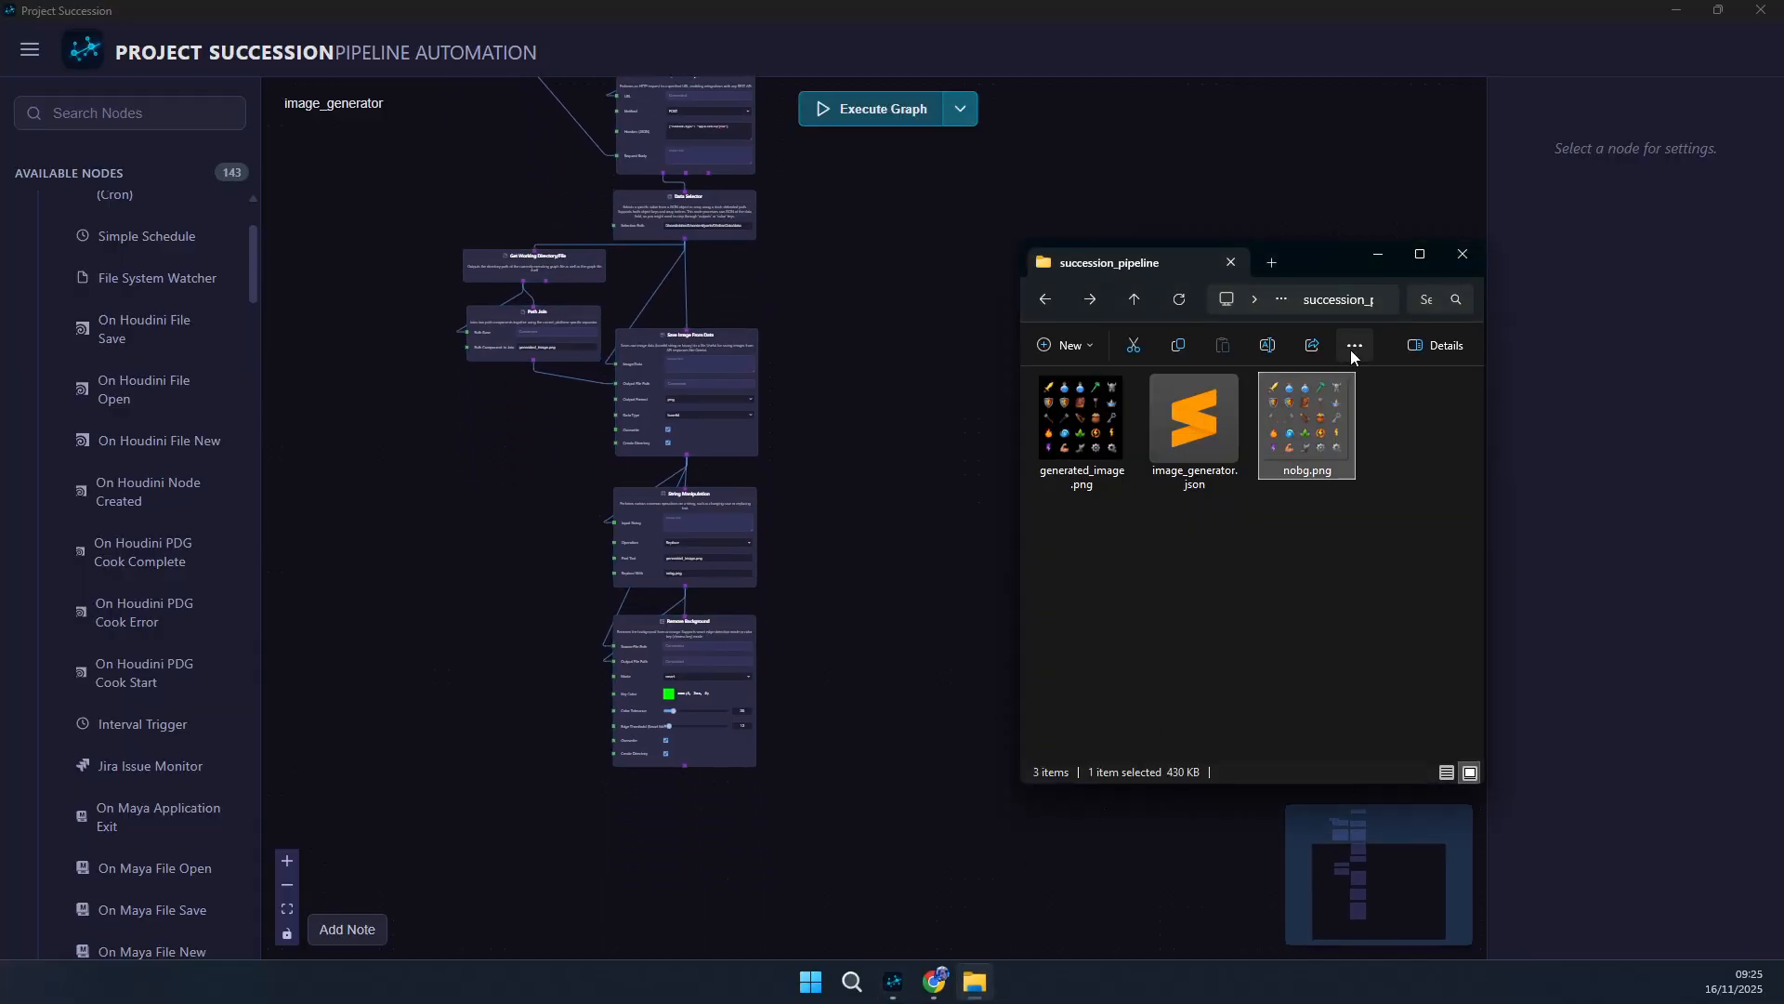
double_click(1317, 423)
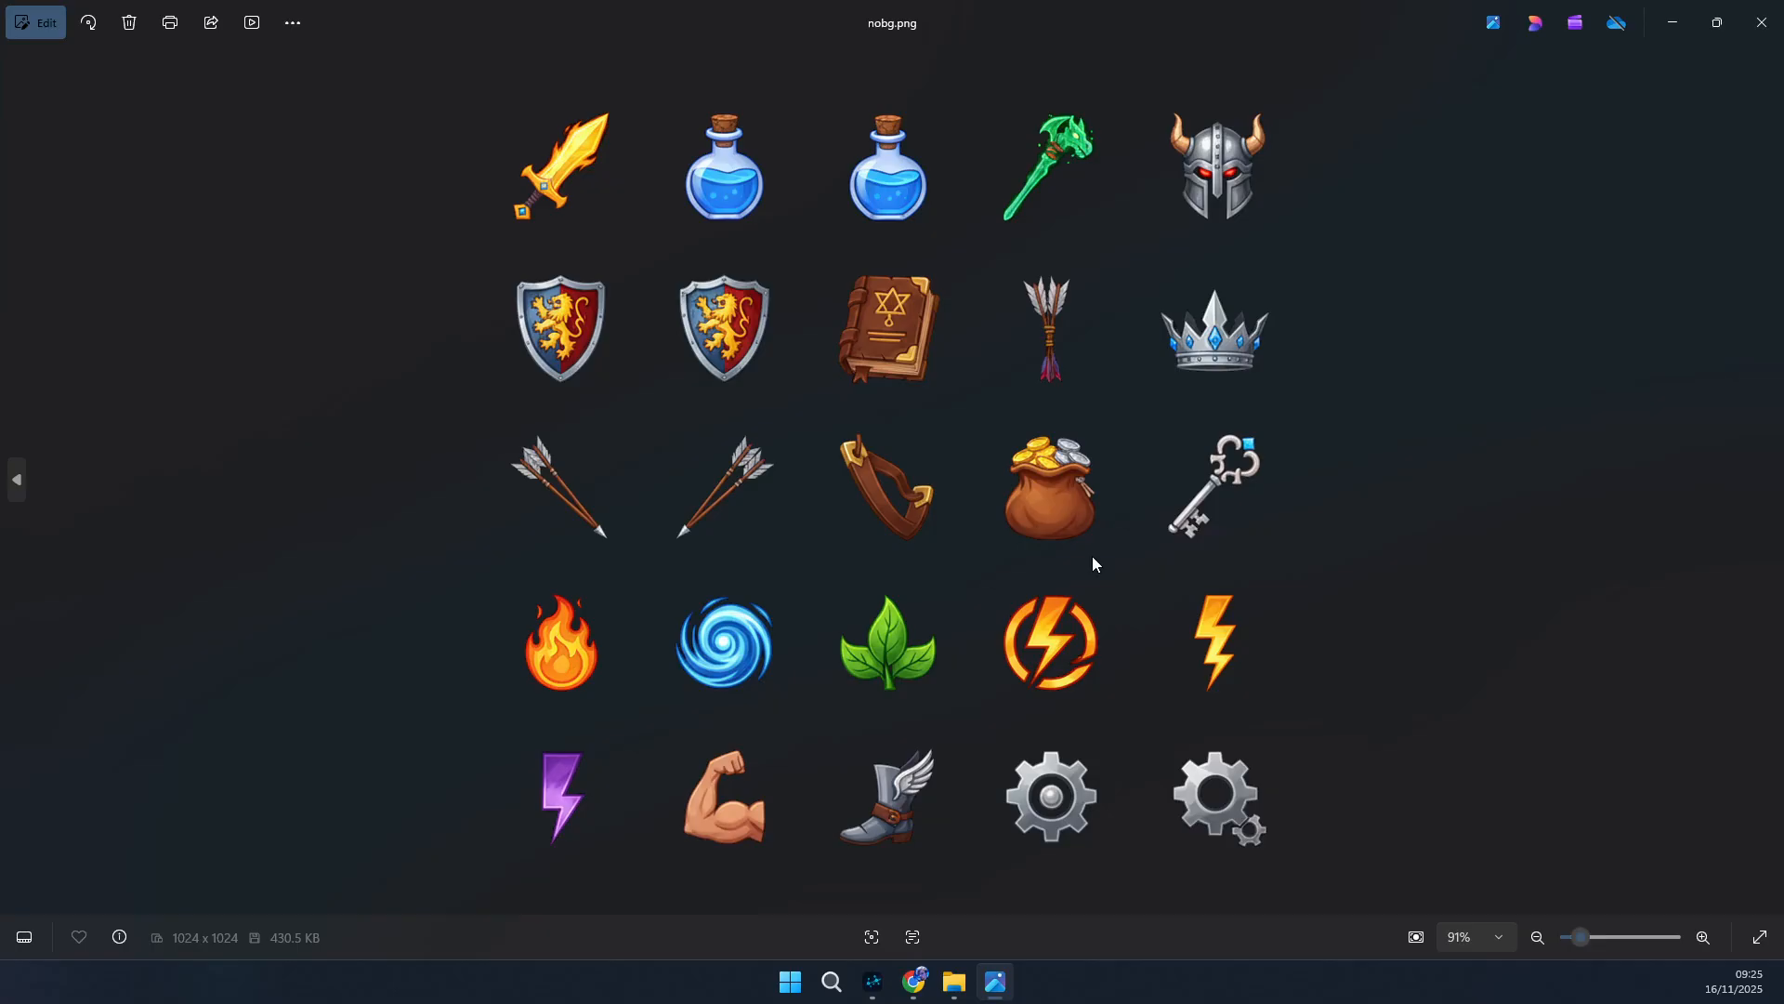
scroll(1092, 563, up, 3)
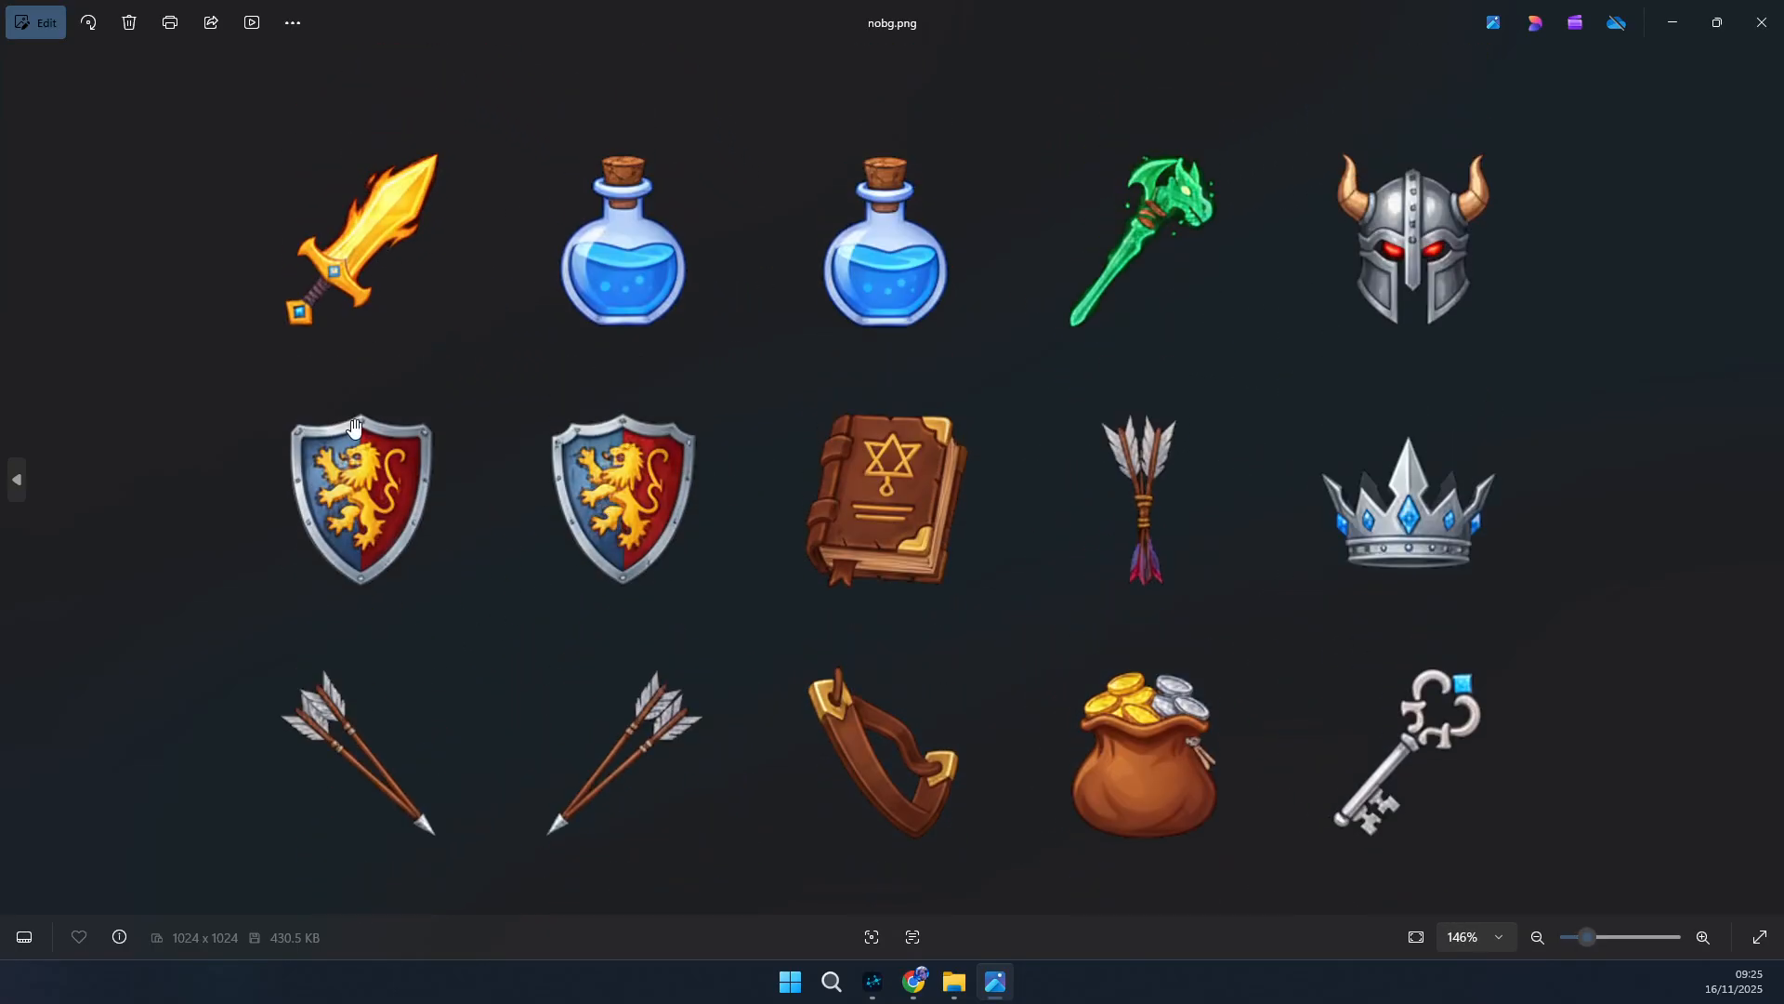
scroll(358, 414, down, 2)
scroll(789, 626, down, 3)
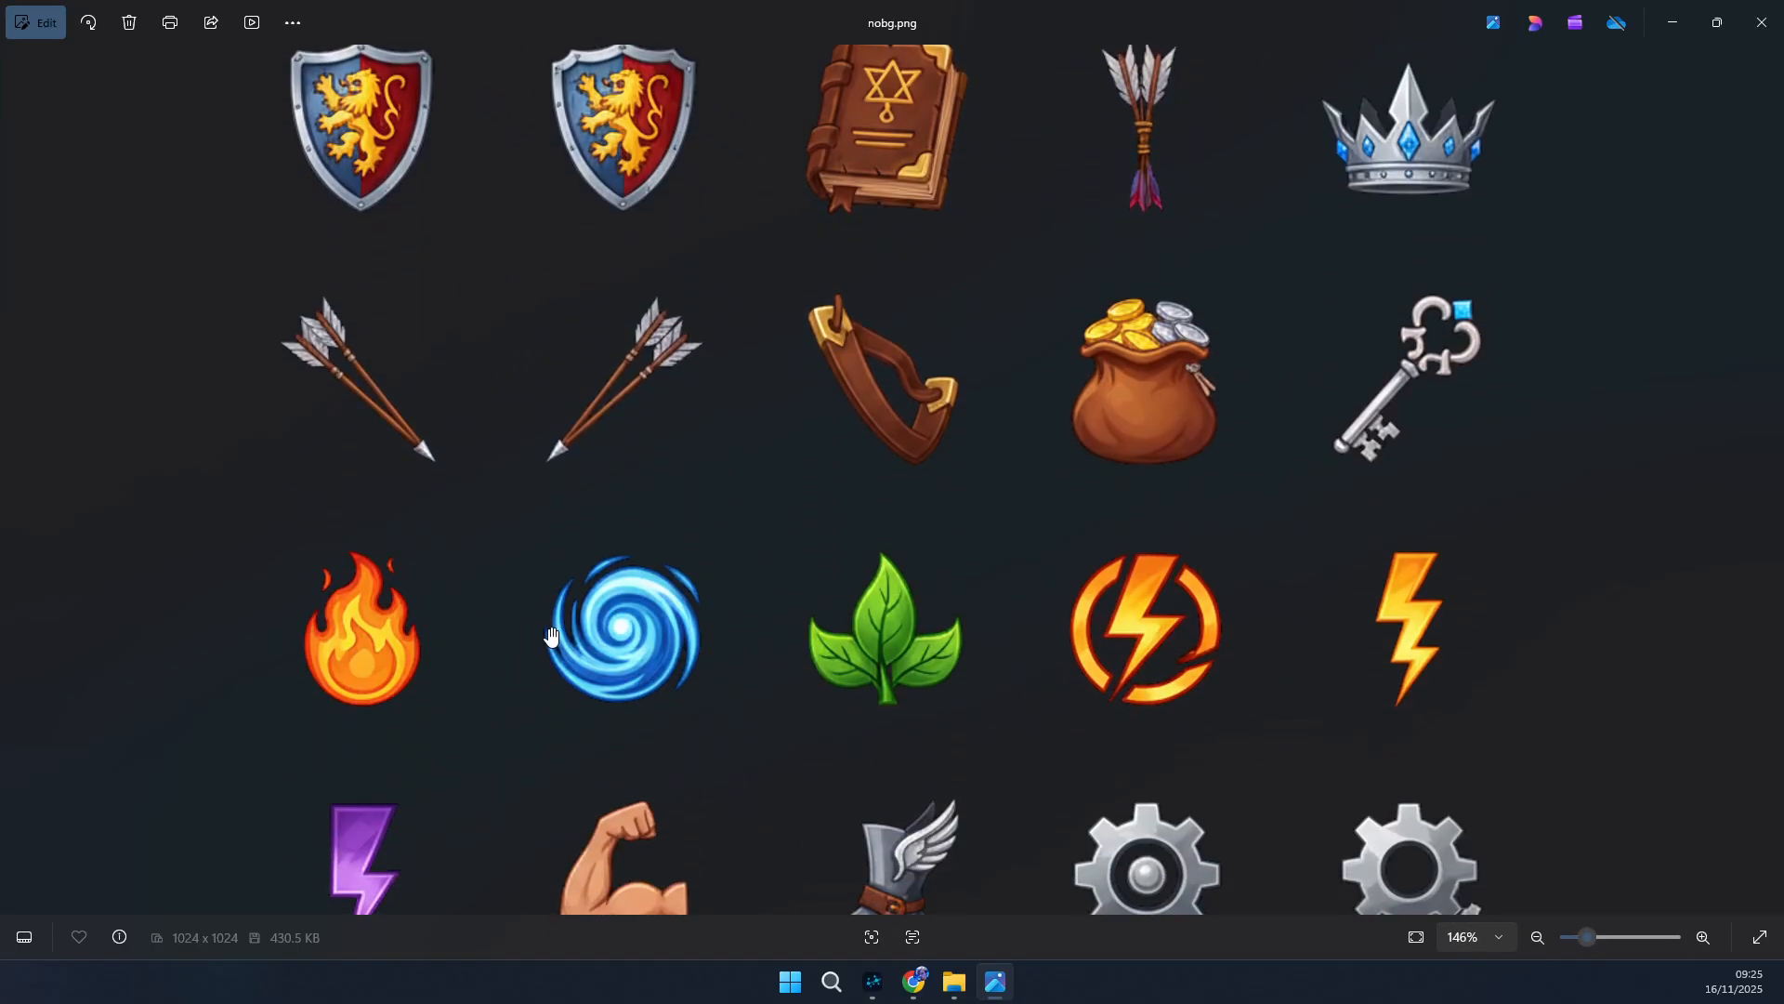
scroll(725, 710, down, 2)
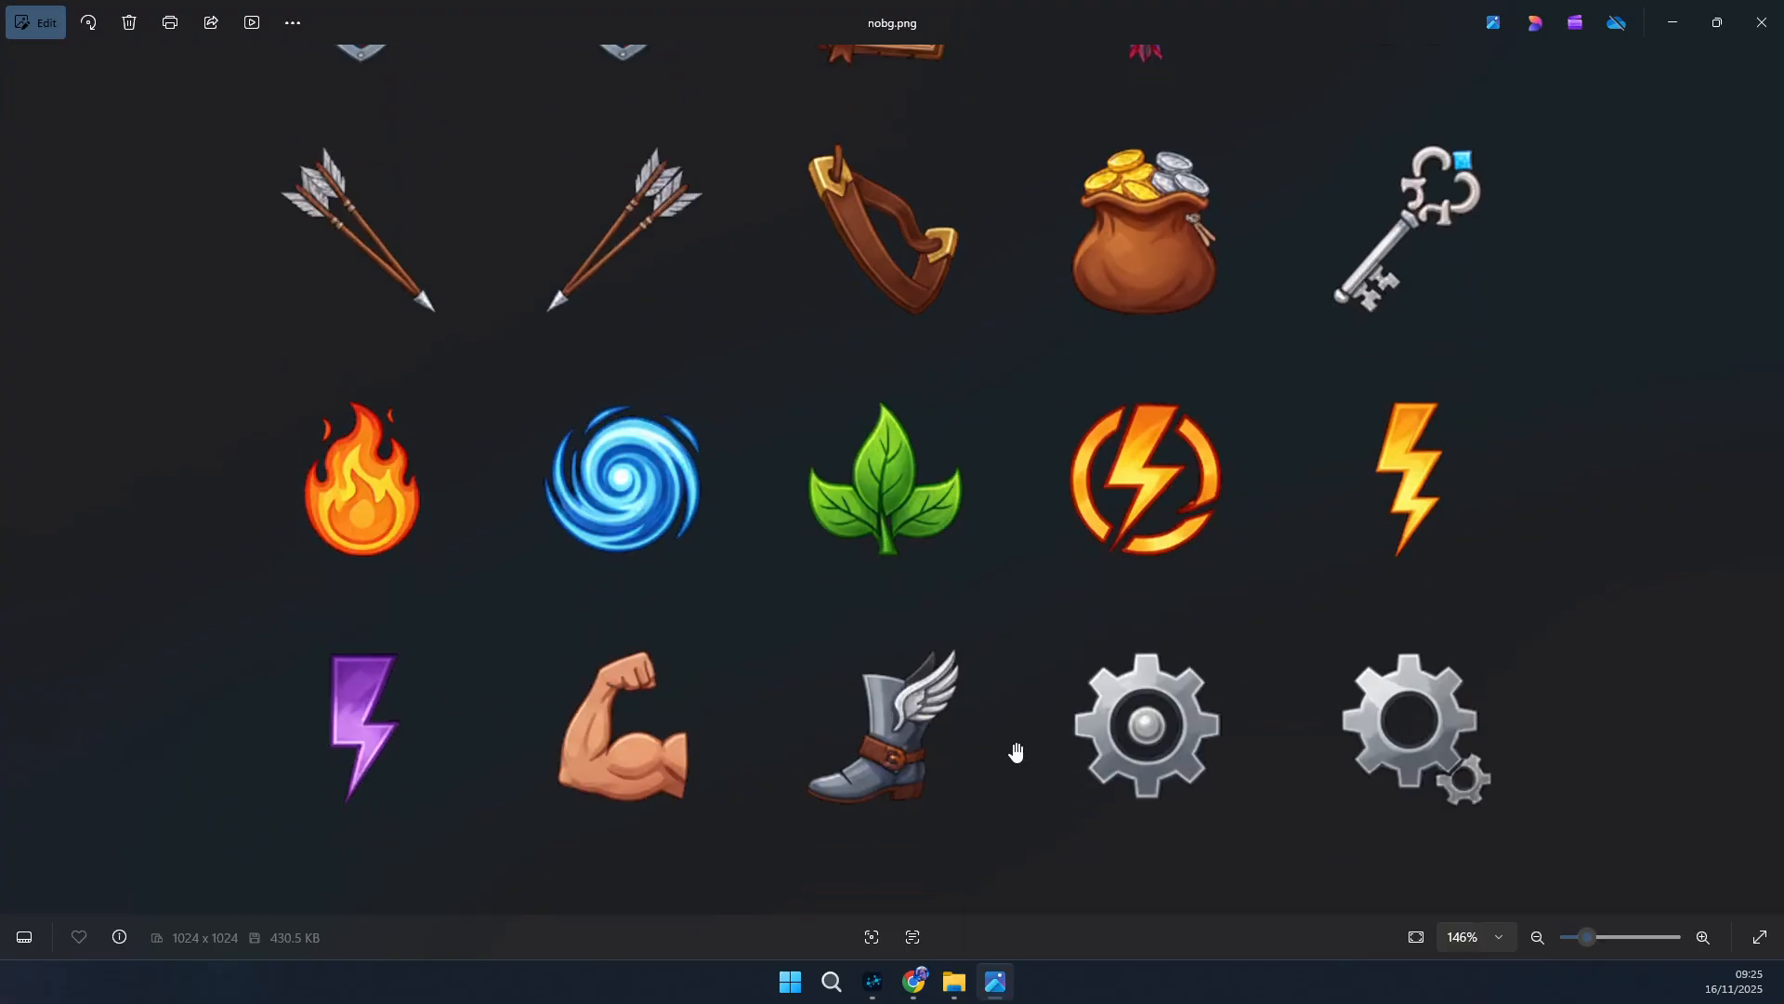
scroll(1127, 765, up, 4)
scroll(1068, 530, up, 3)
scroll(968, 596, down, 4)
scroll(1120, 442, up, 8)
scroll(1005, 539, down, 3)
click(1778, 17)
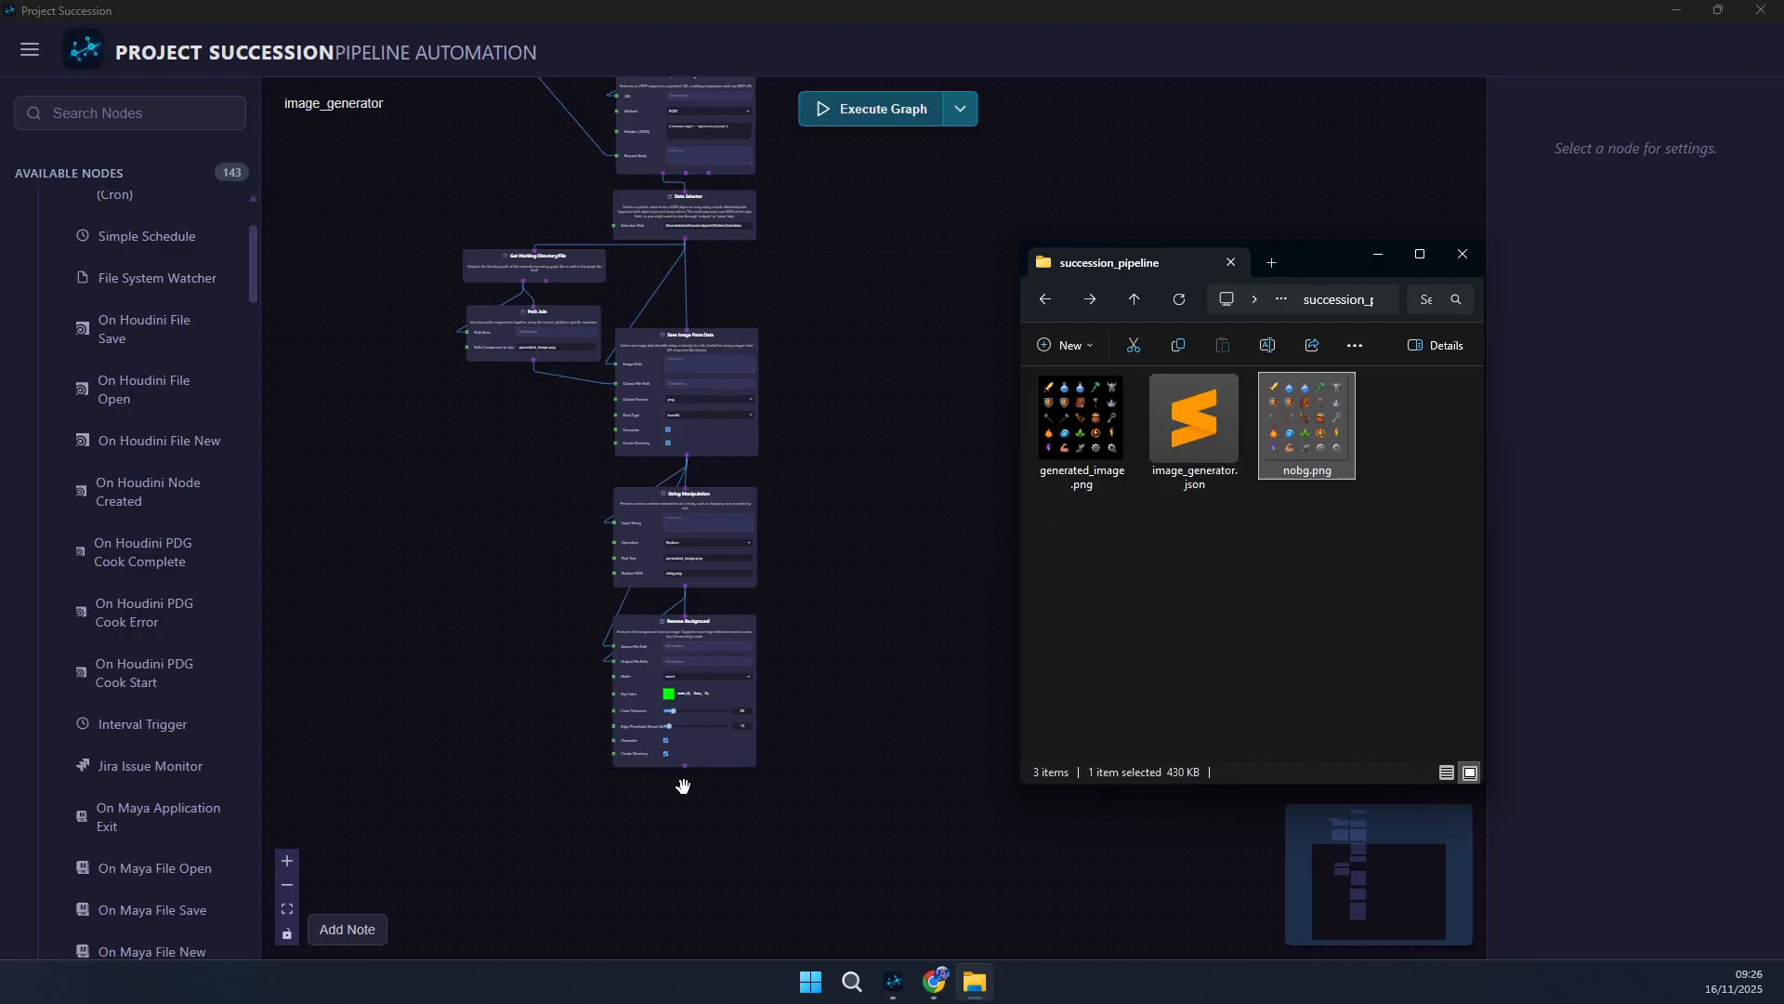
click(853, 698)
drag(865, 828, 797, 582)
scroll(623, 823, up, 3)
drag(588, 733, 843, 893)
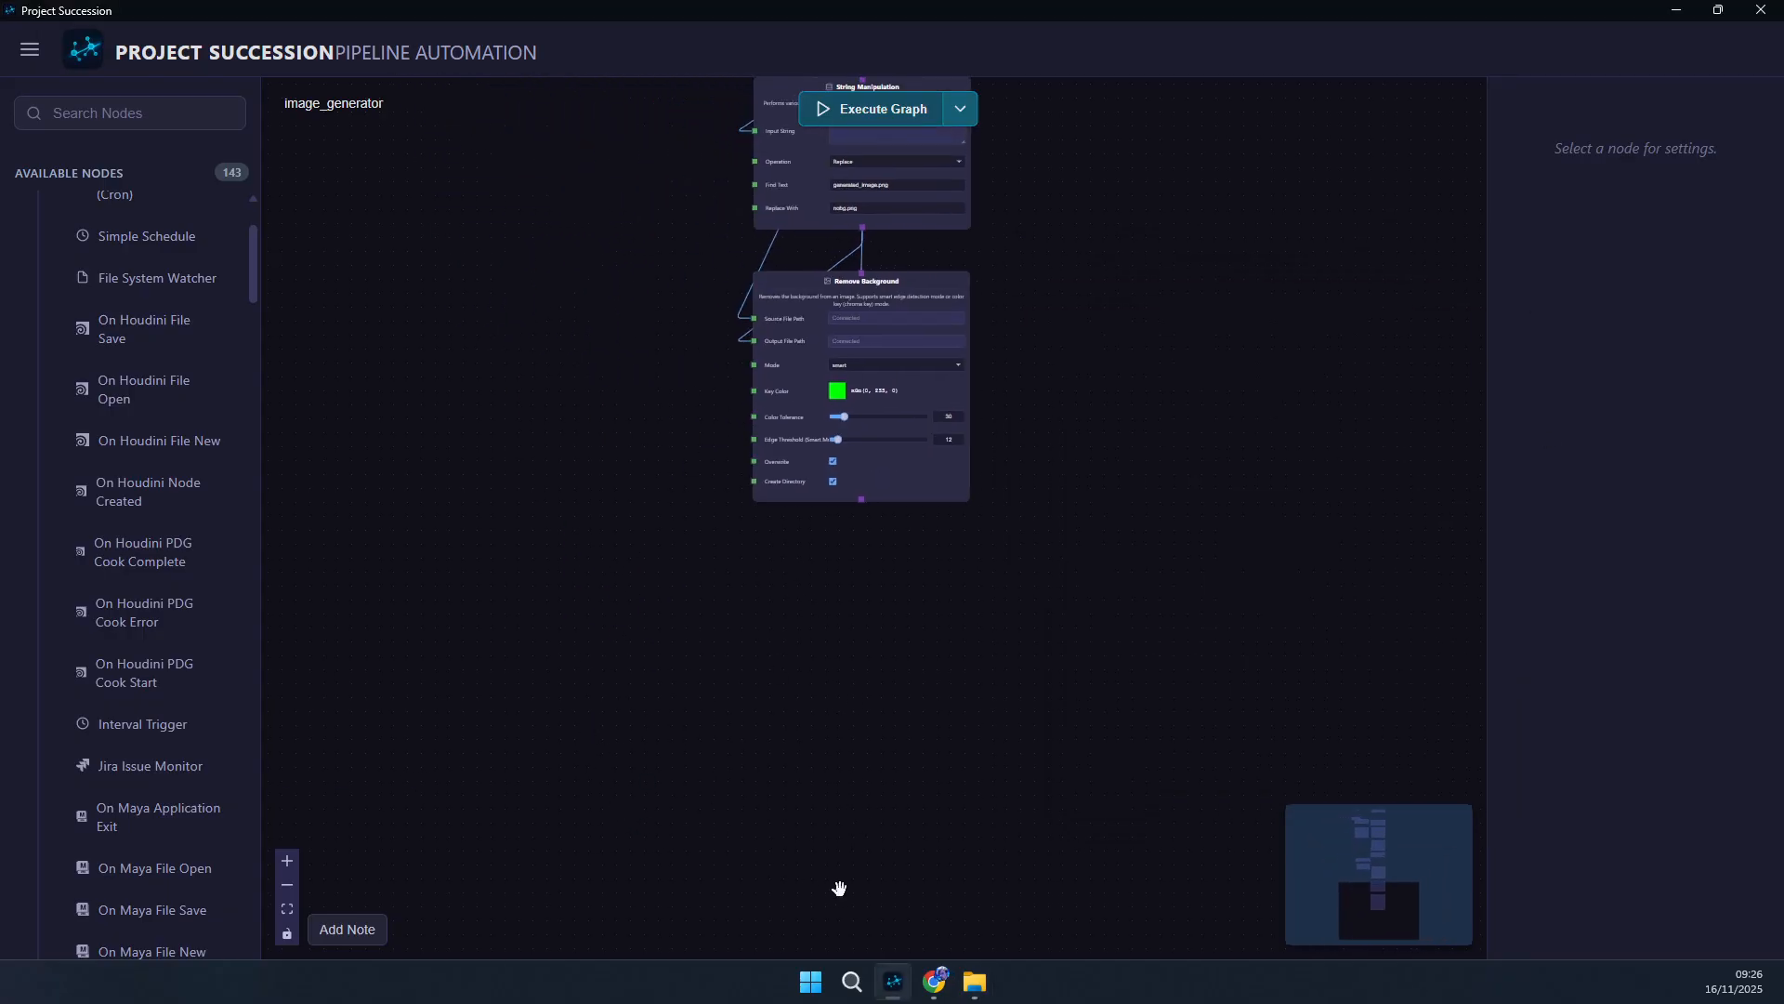
scroll(843, 734, up, 5)
drag(864, 551, 809, 772)
scroll(810, 786, down, 2)
- Reopen nobg.png from File Explorer, review the separate icons as individual sprites, and close the image
click(981, 988)
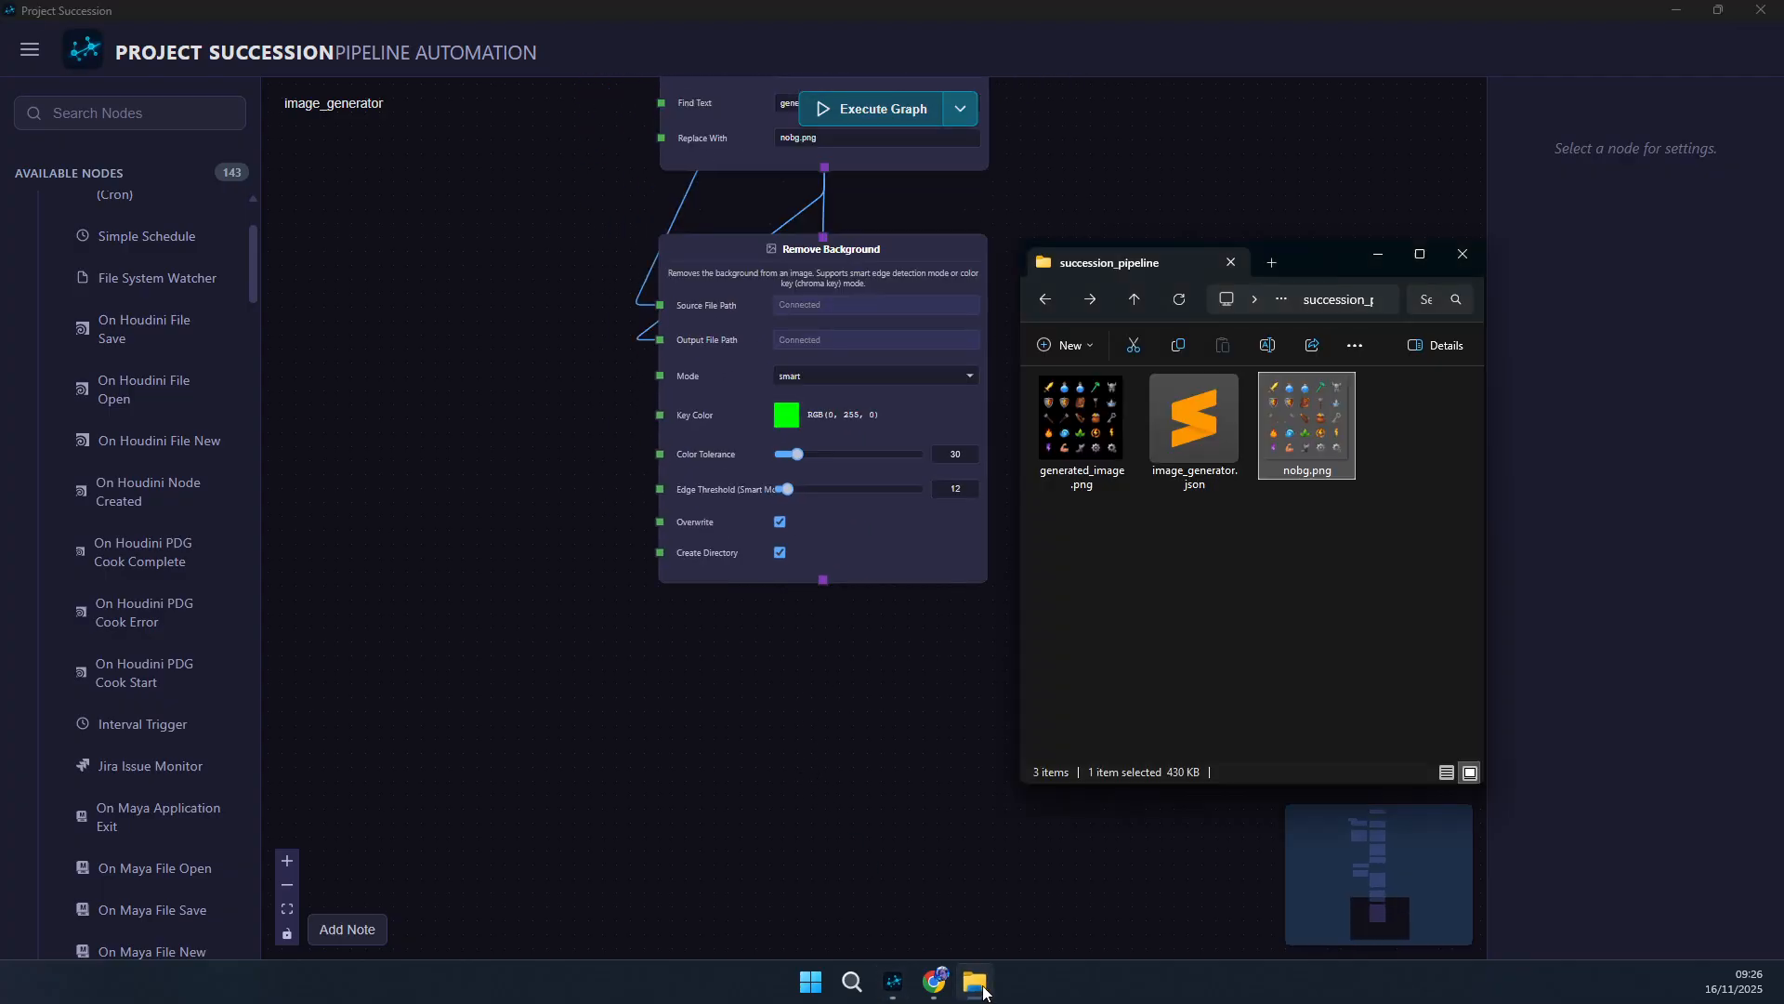
double_click(1301, 445)
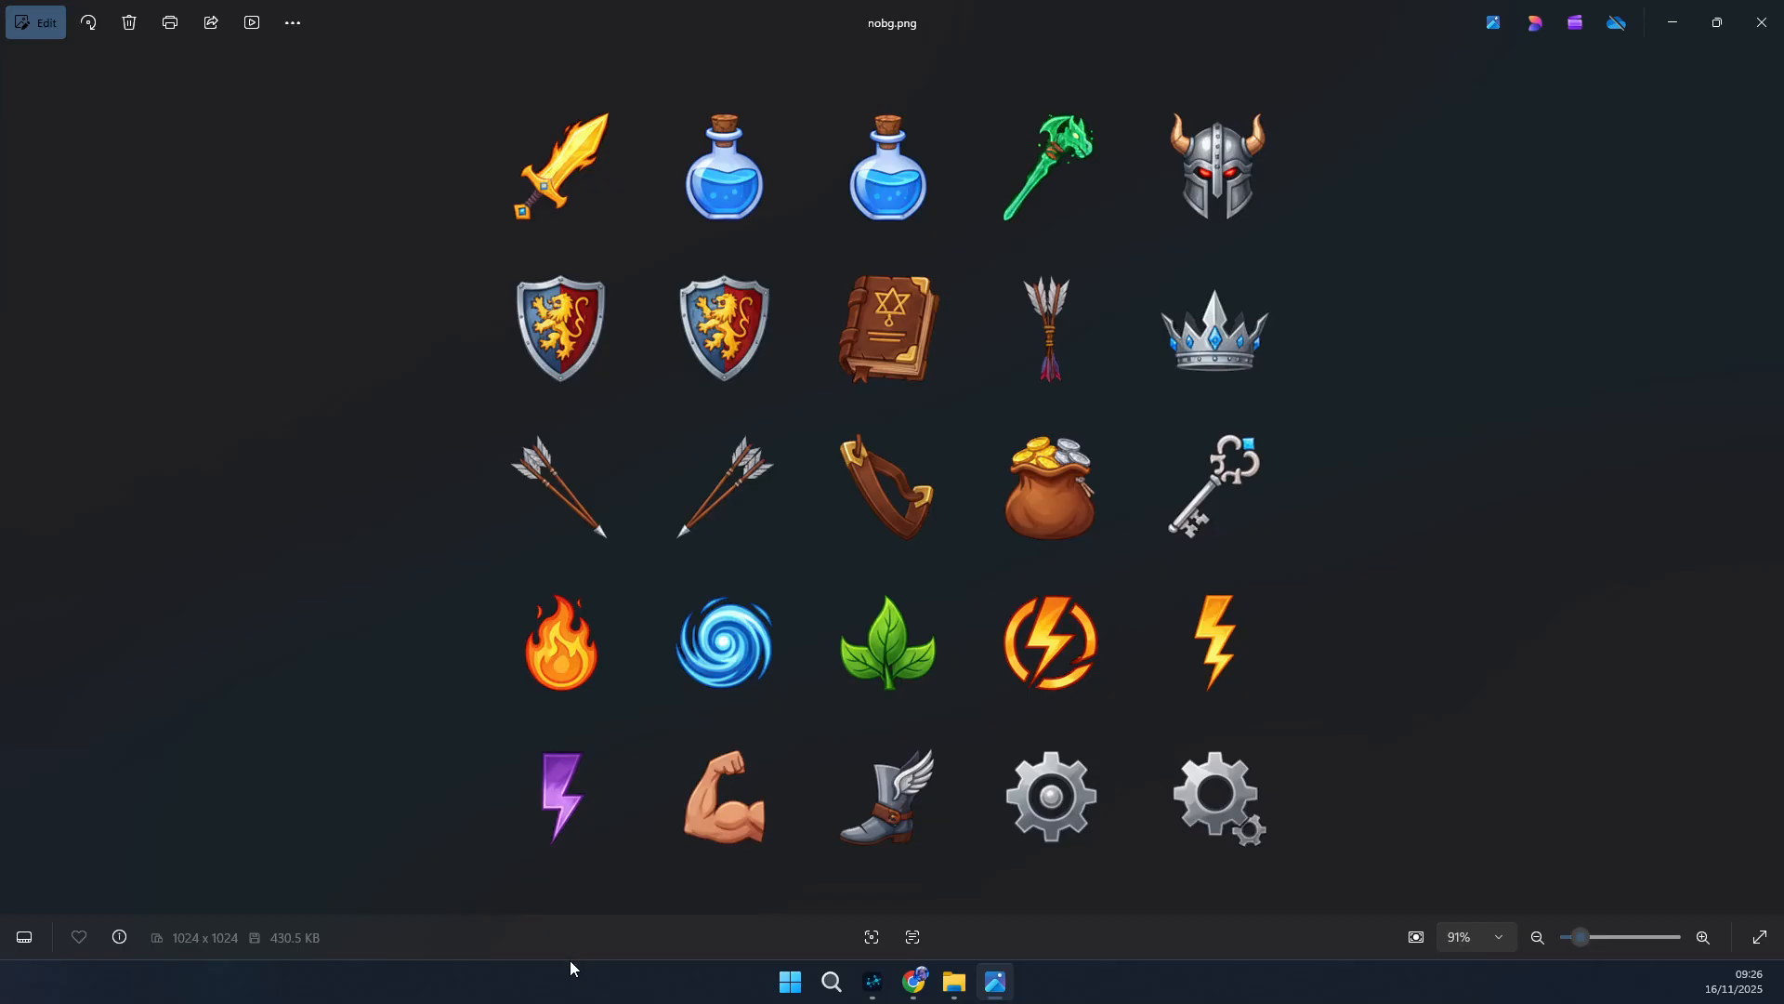
drag(474, 751, 585, 849)
drag(601, 373, 745, 618)
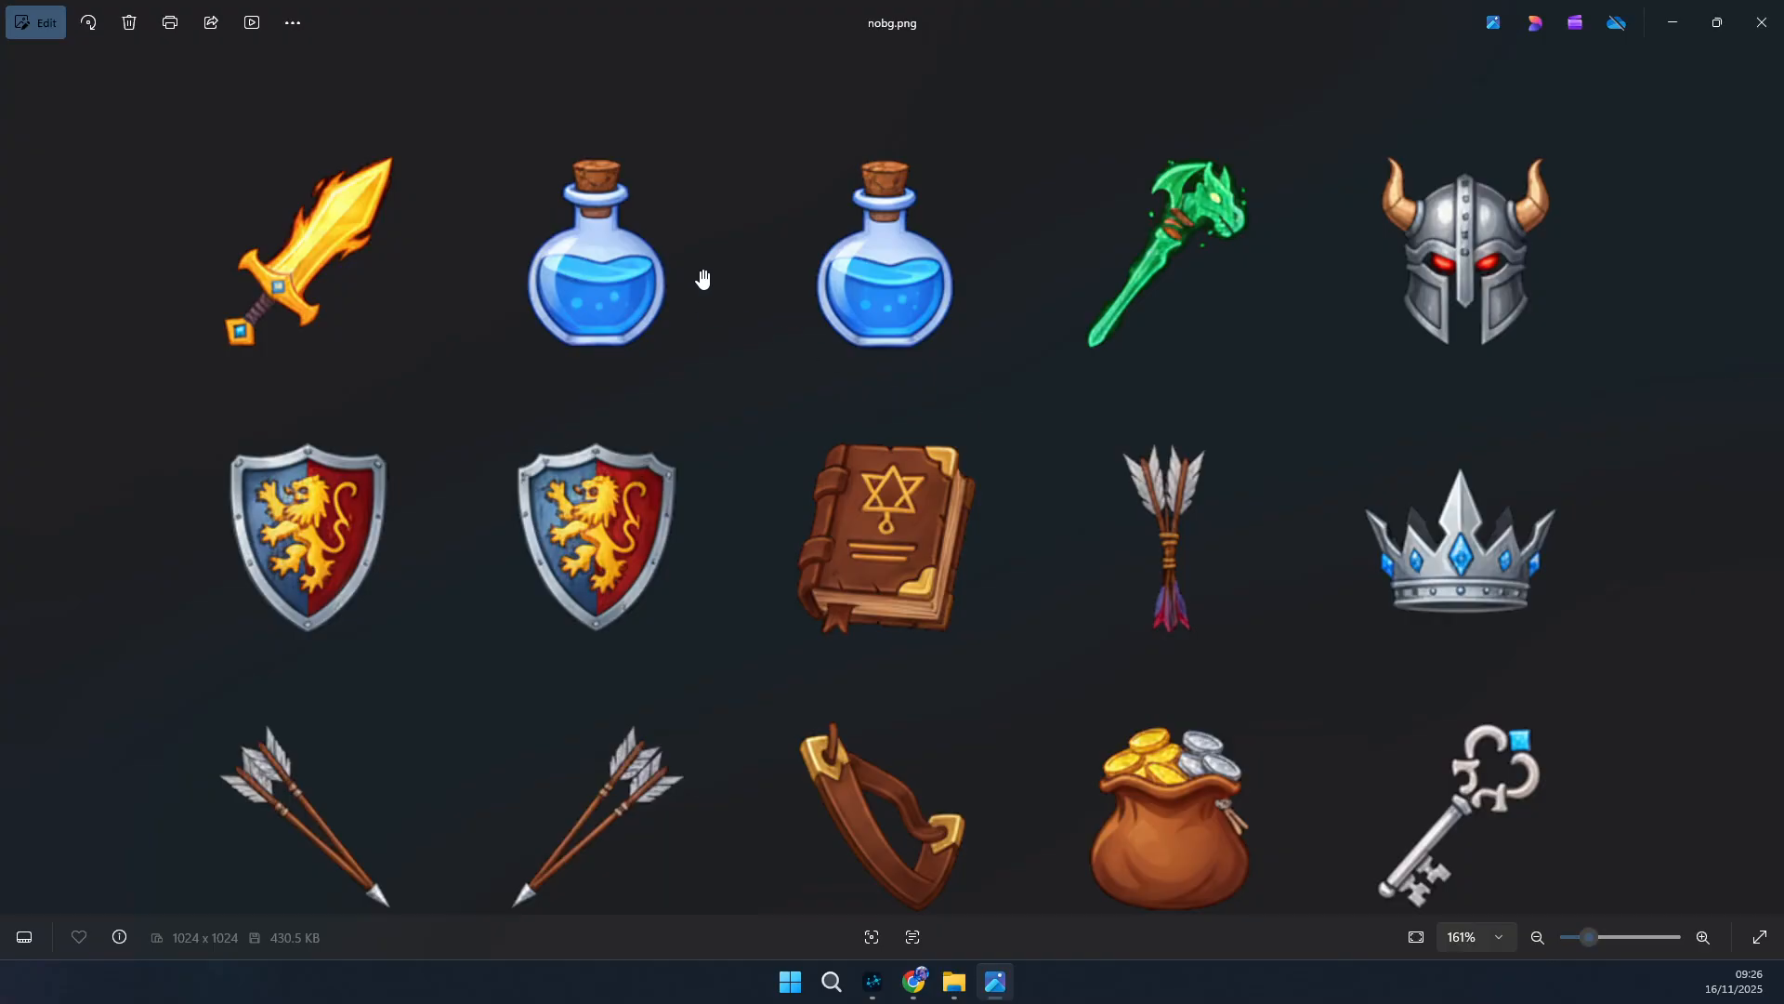
scroll(697, 446, down, 5)
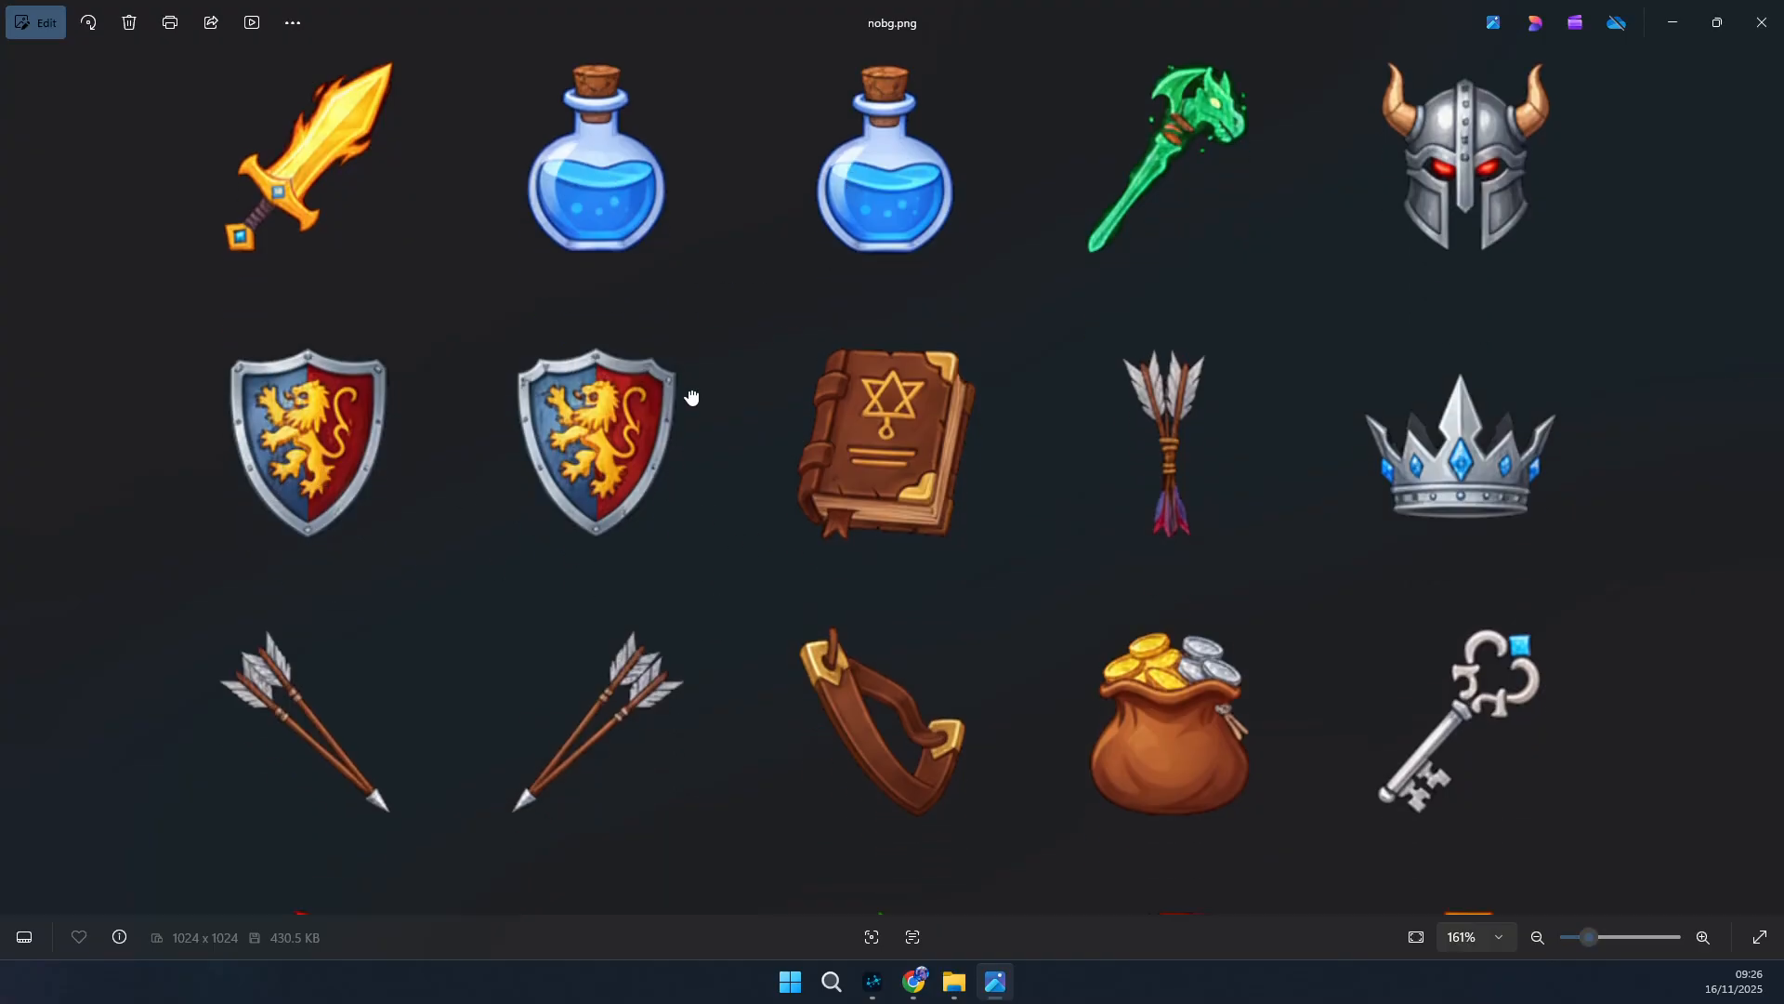
scroll(754, 418, down, 2)
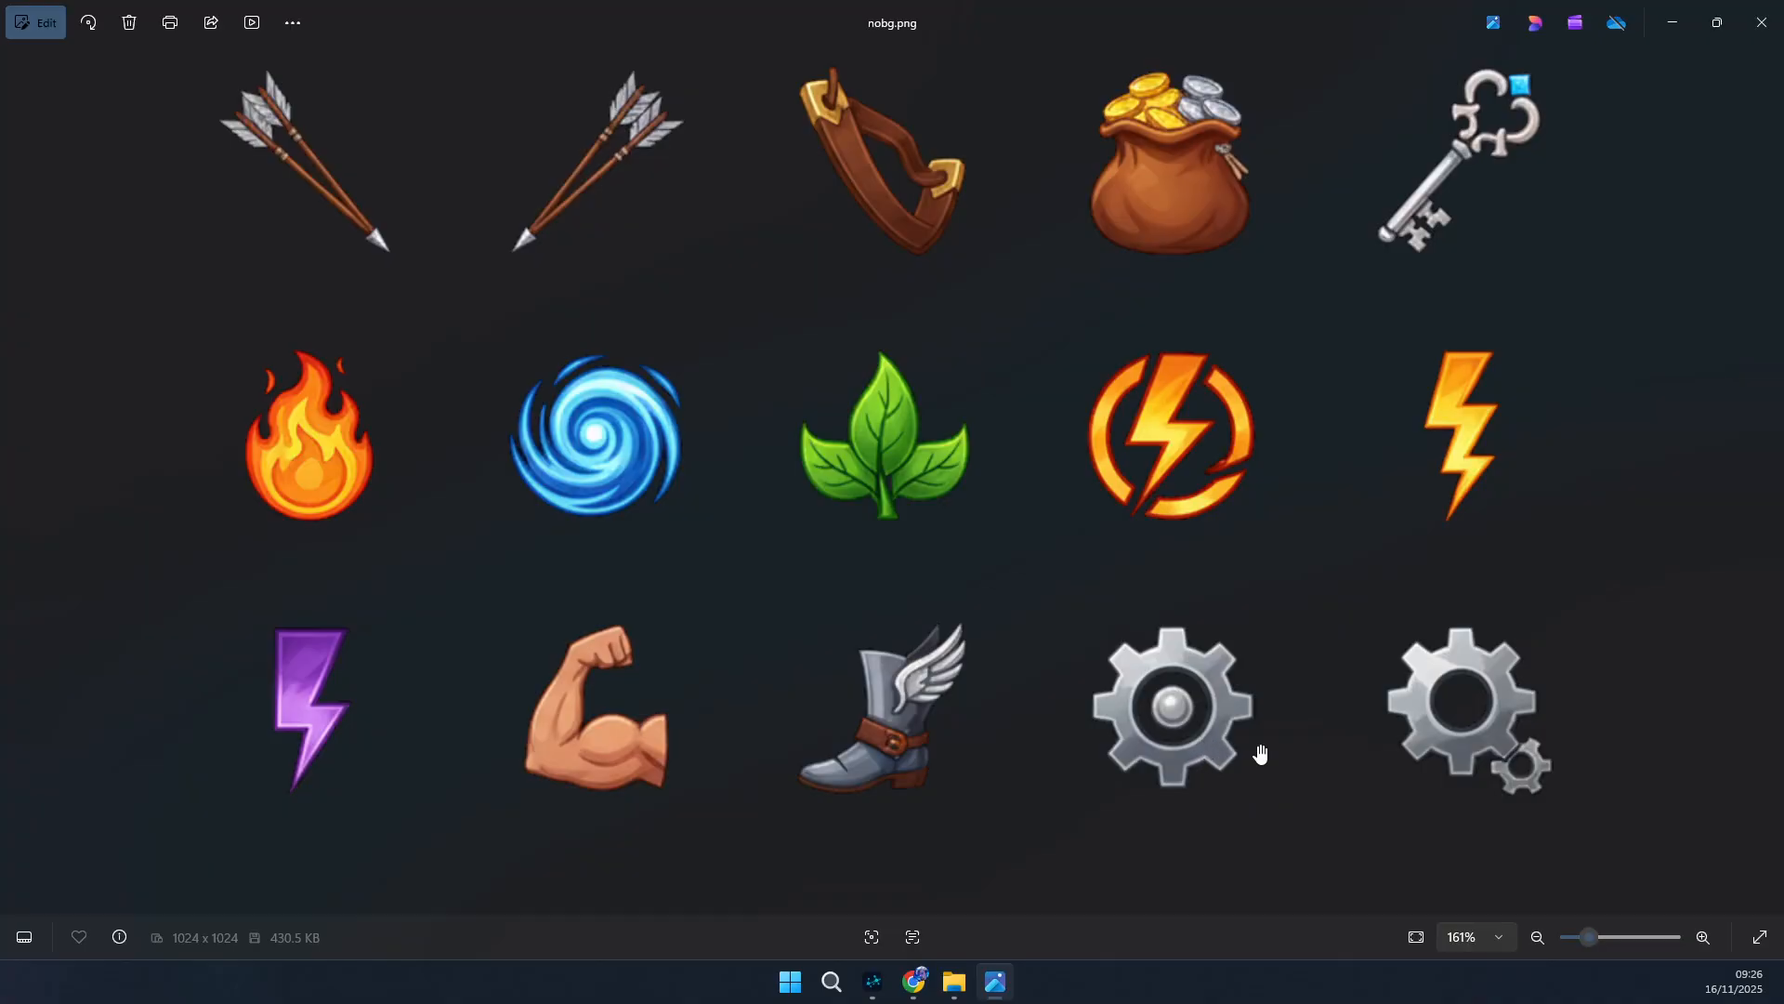
scroll(1379, 726, down, 7)
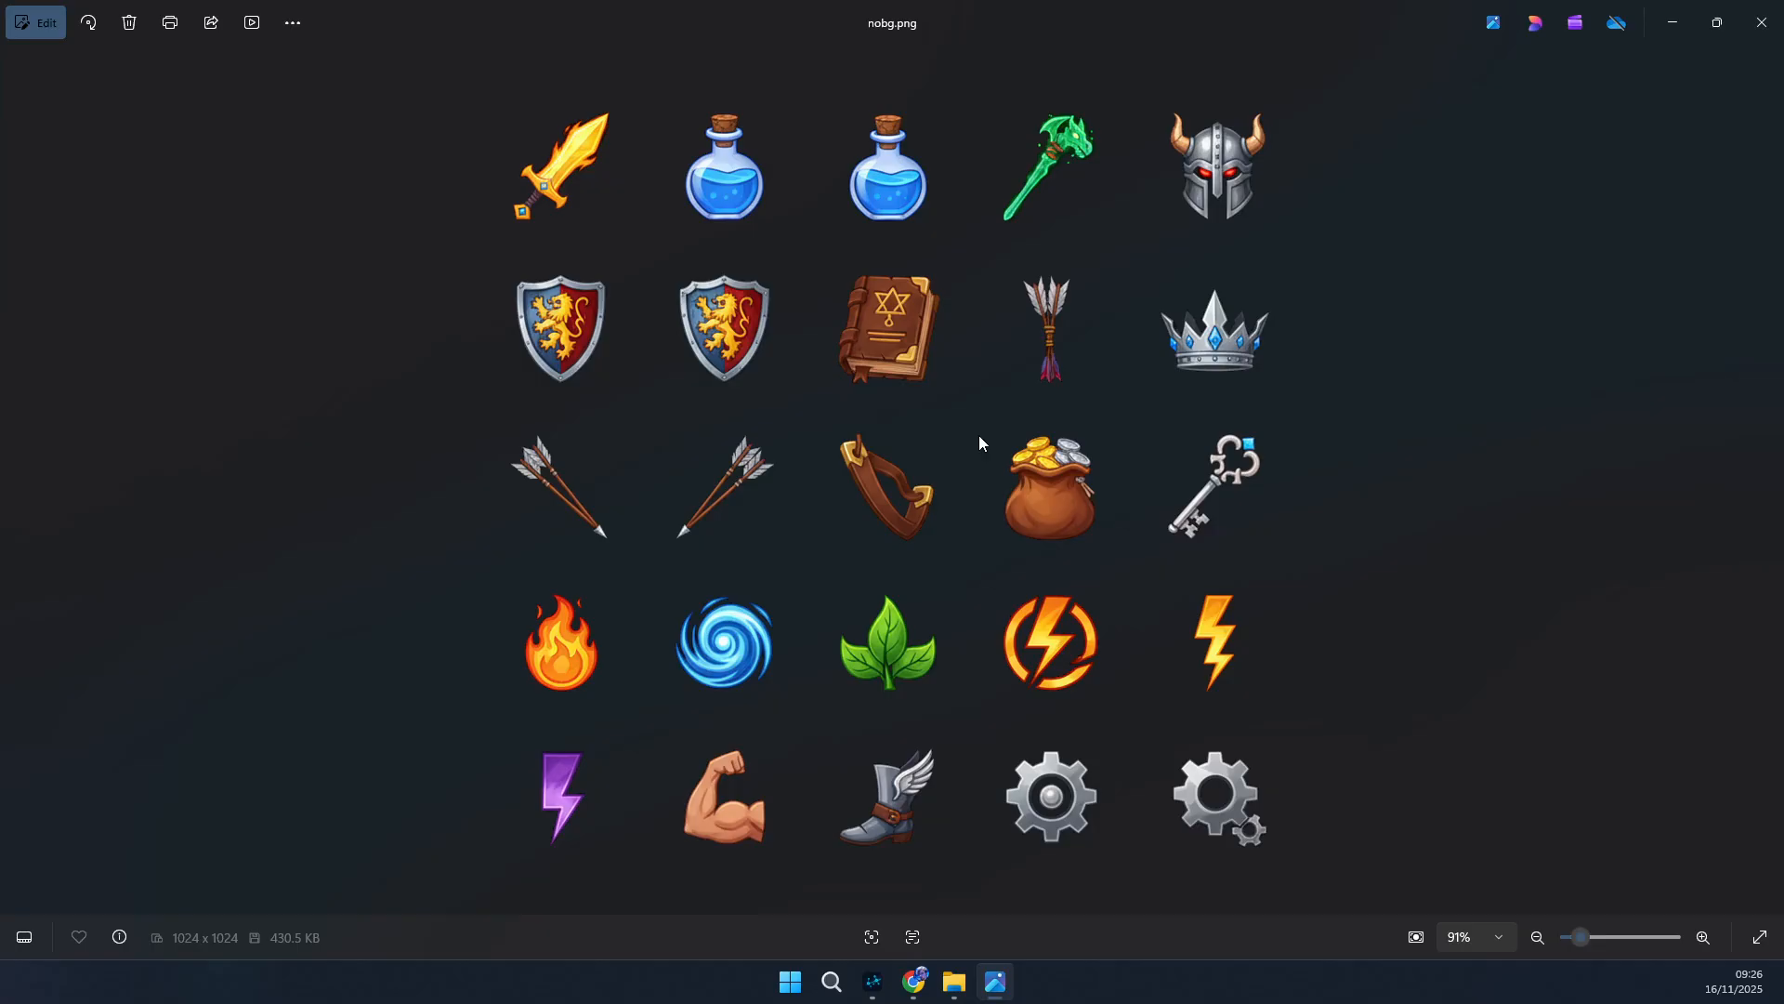
click(1761, 28)
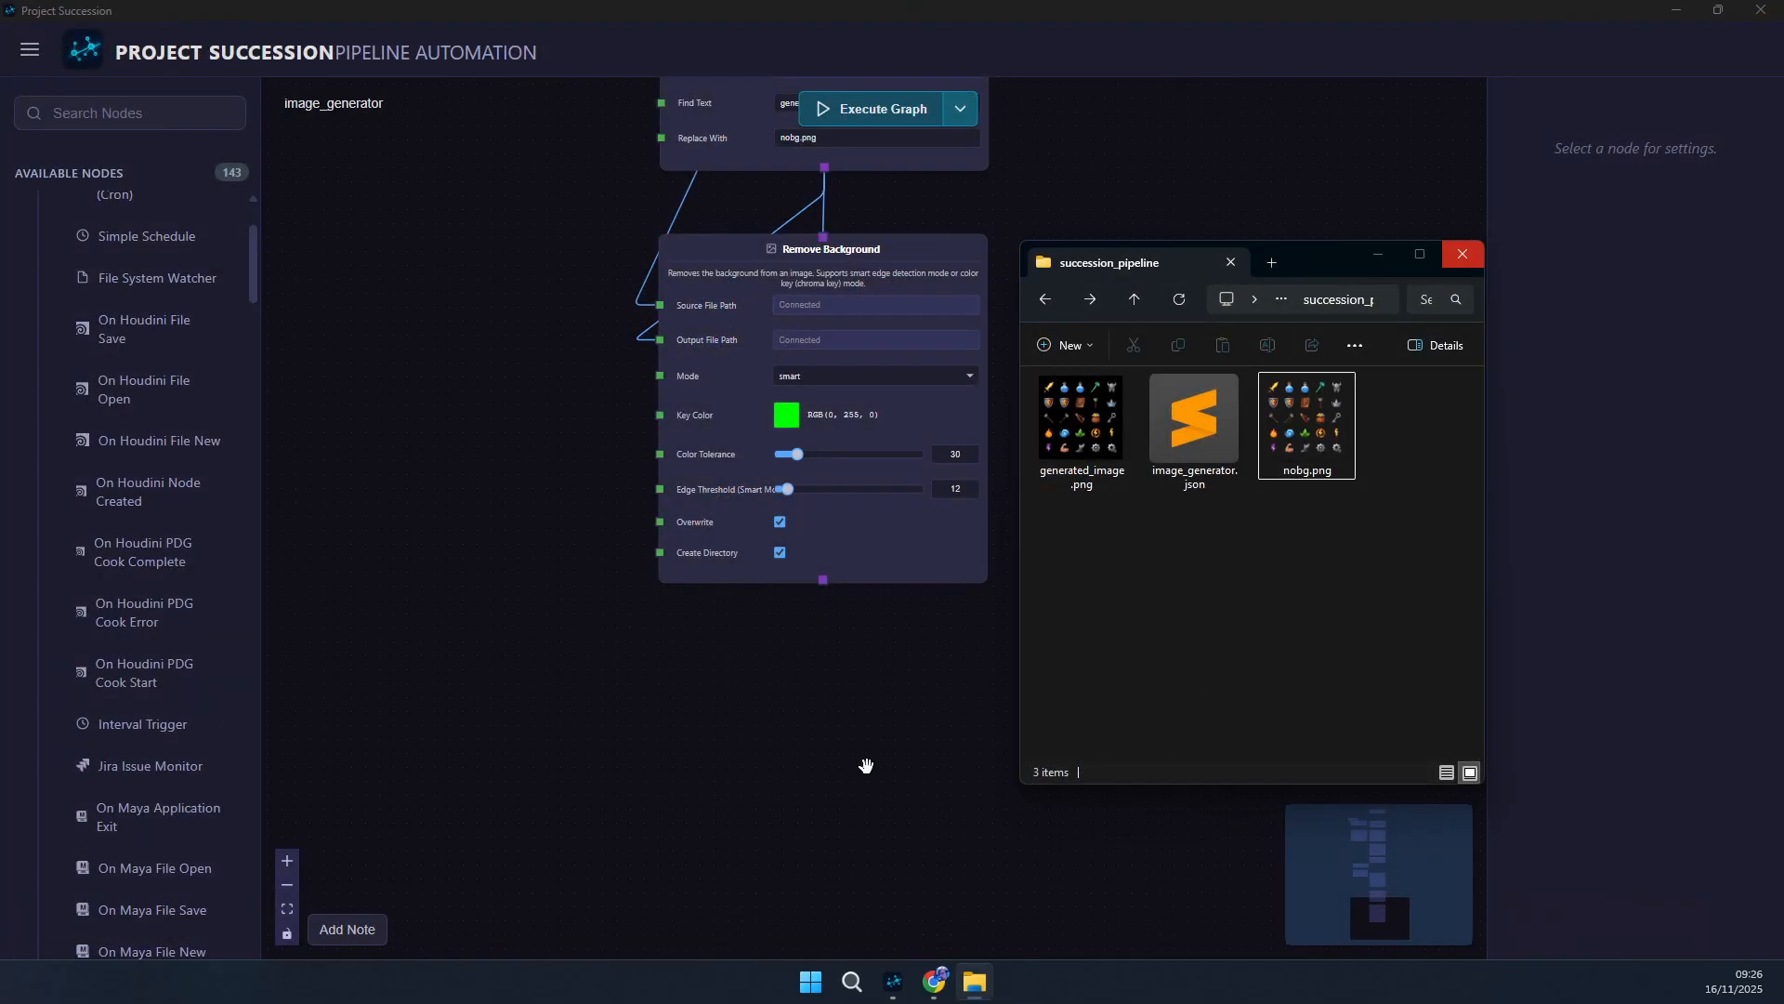
- Add a Detect Sprites node below Remove Background and connect Remove Background's output to its execution input
drag(861, 760, 722, 666)
double_click(583, 662)
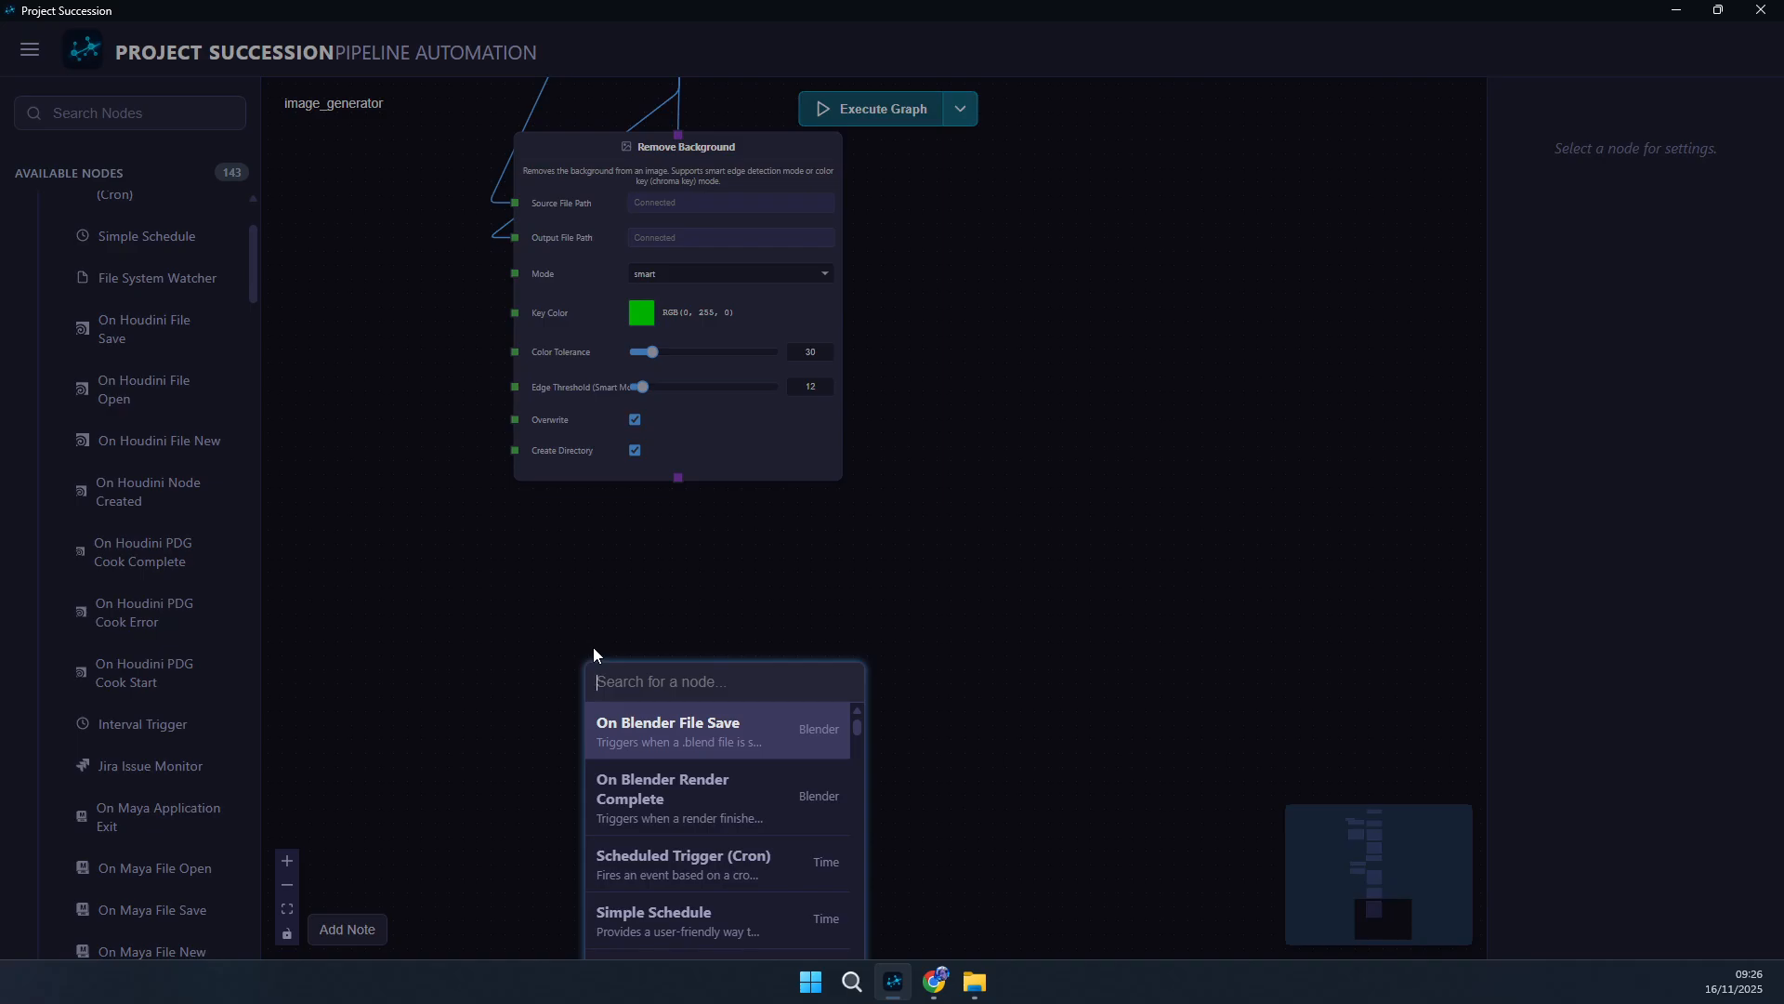
text(det)
key(Return)
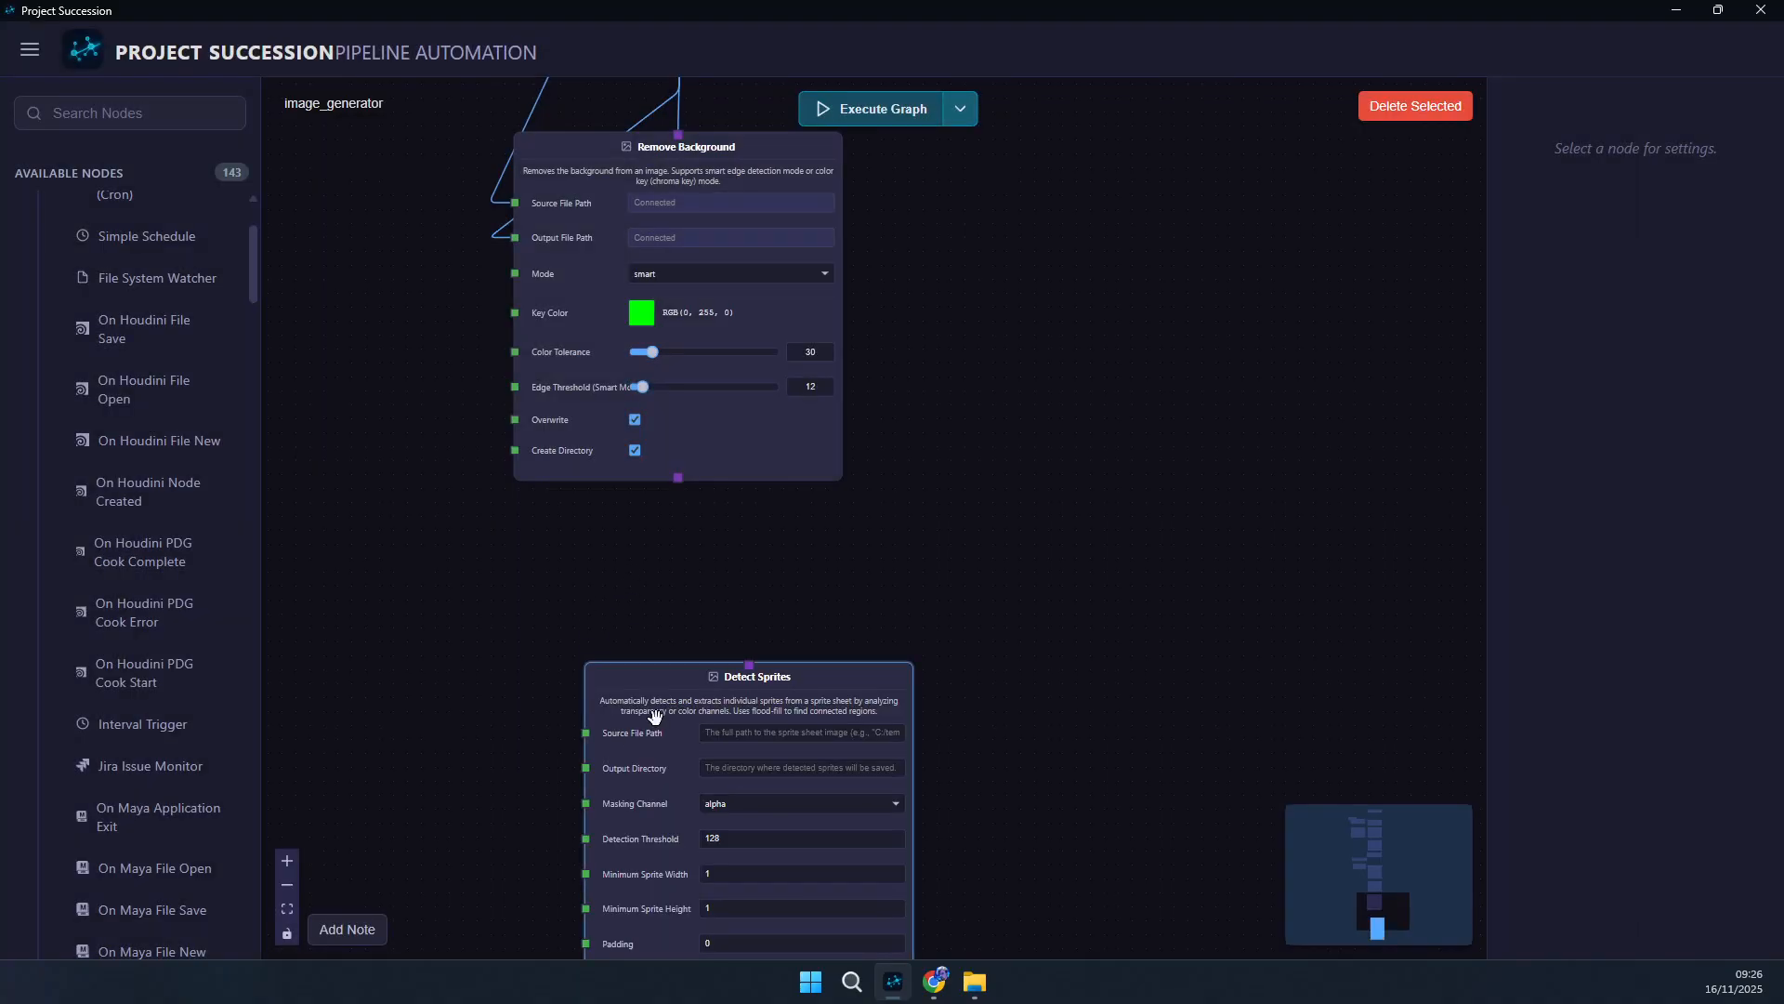
drag(667, 710, 578, 619)
drag(678, 478, 661, 574)
drag(558, 633, 580, 600)
scroll(580, 599, down, 1)
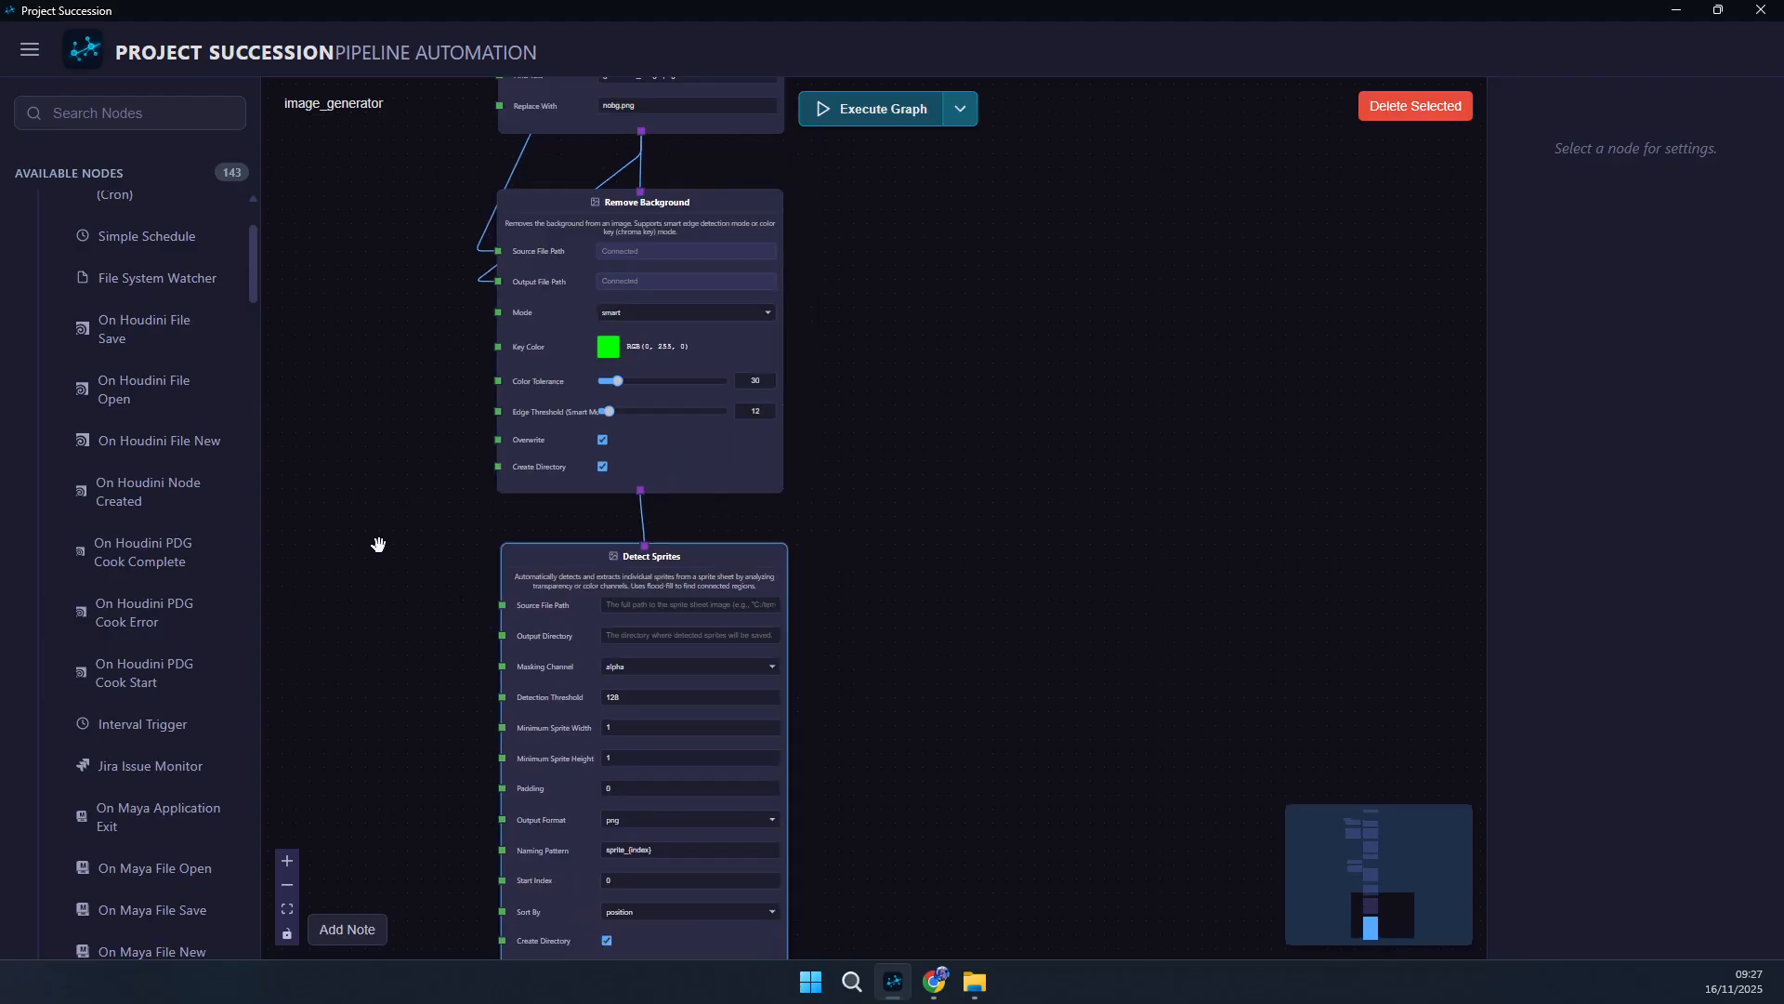
- Connect Remove Background's Output Path to Source File Path on Detect Sprites and position Detect Sprites beneath Remove Background
drag(370, 538, 589, 678)
scroll(589, 677, down, 3)
scroll(644, 736, up, 2)
drag(830, 706, 845, 840)
drag(697, 672, 682, 440)
scroll(850, 490, up, 1)
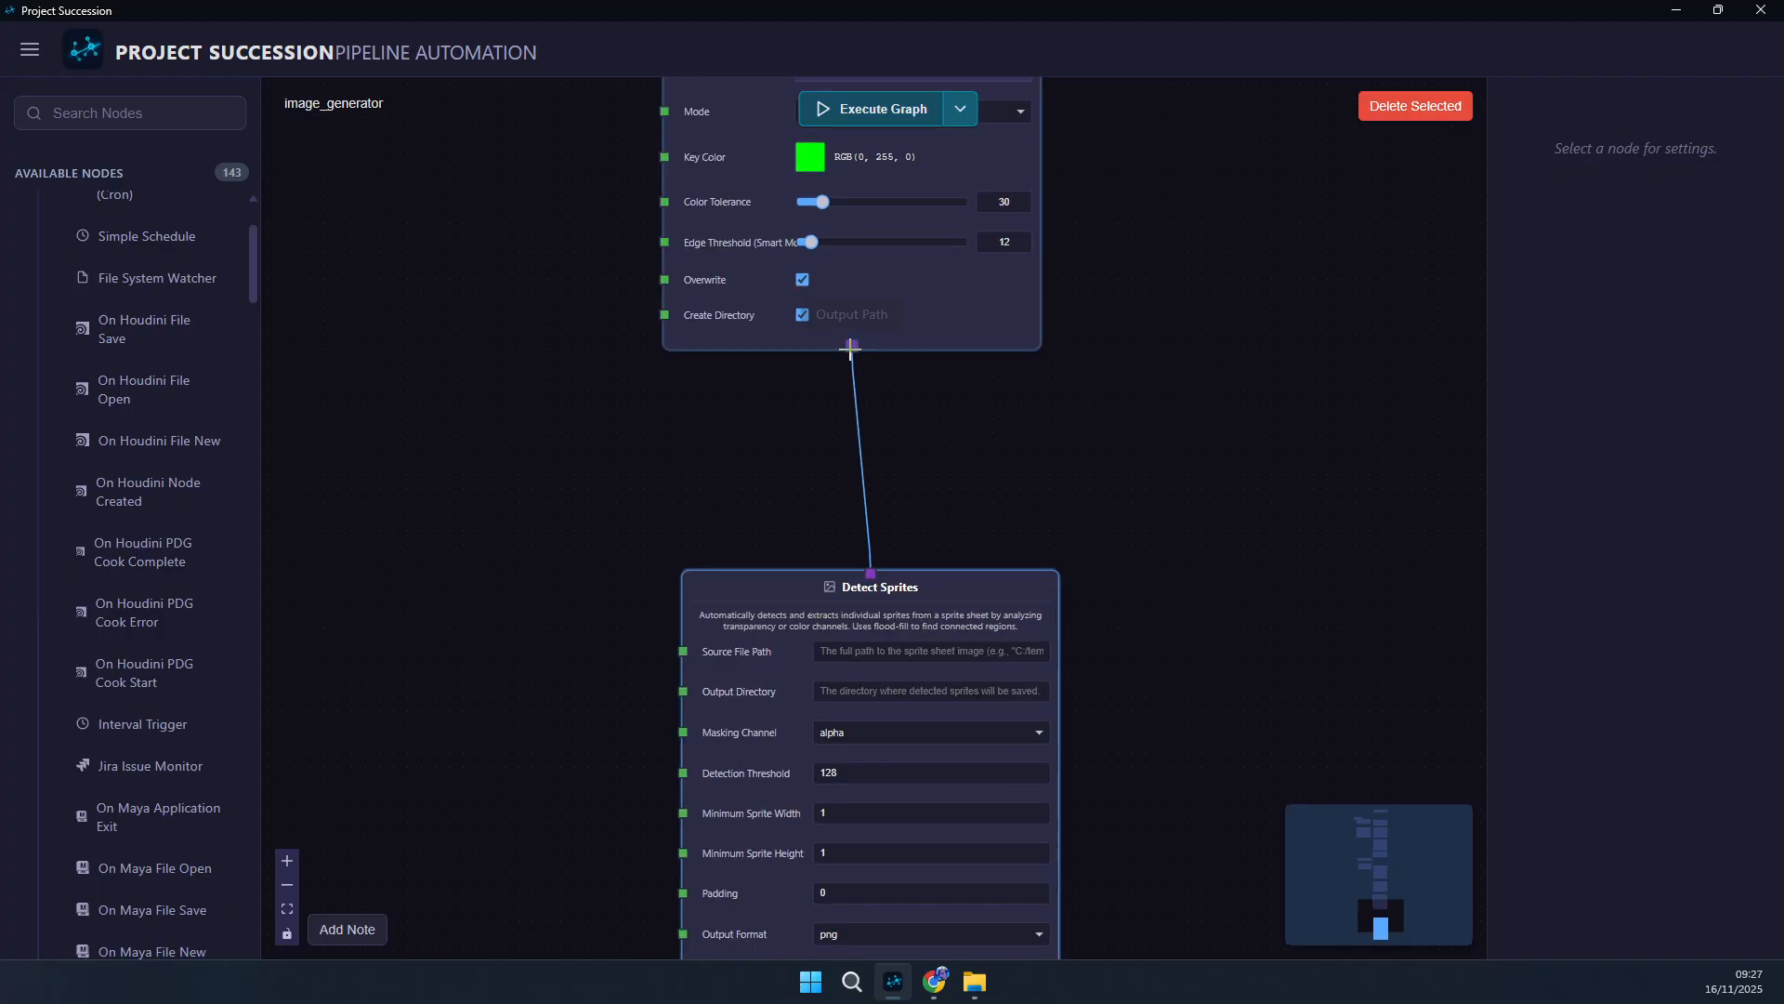
drag(853, 346, 684, 652)
drag(748, 726, 728, 643)
drag(505, 775, 500, 683)
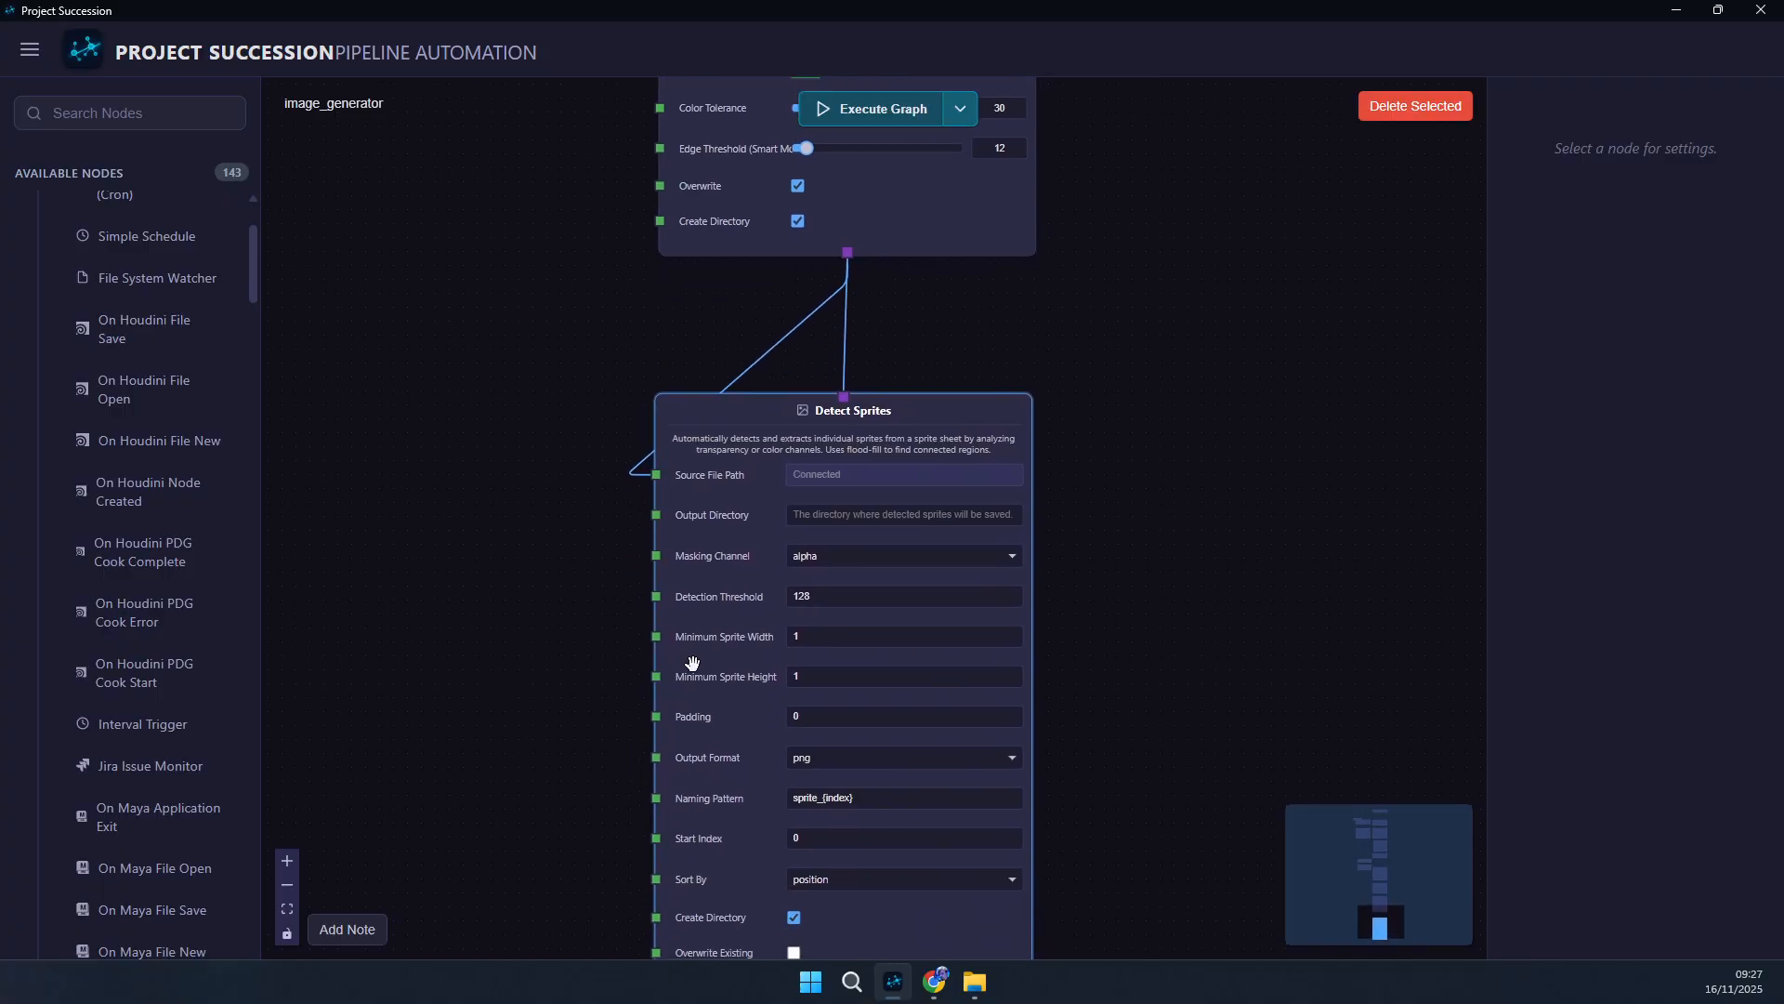
- Enable Overwrite Existing on the Detect Sprites node
drag(507, 810, 514, 564)
click(801, 708)
drag(560, 619, 565, 958)
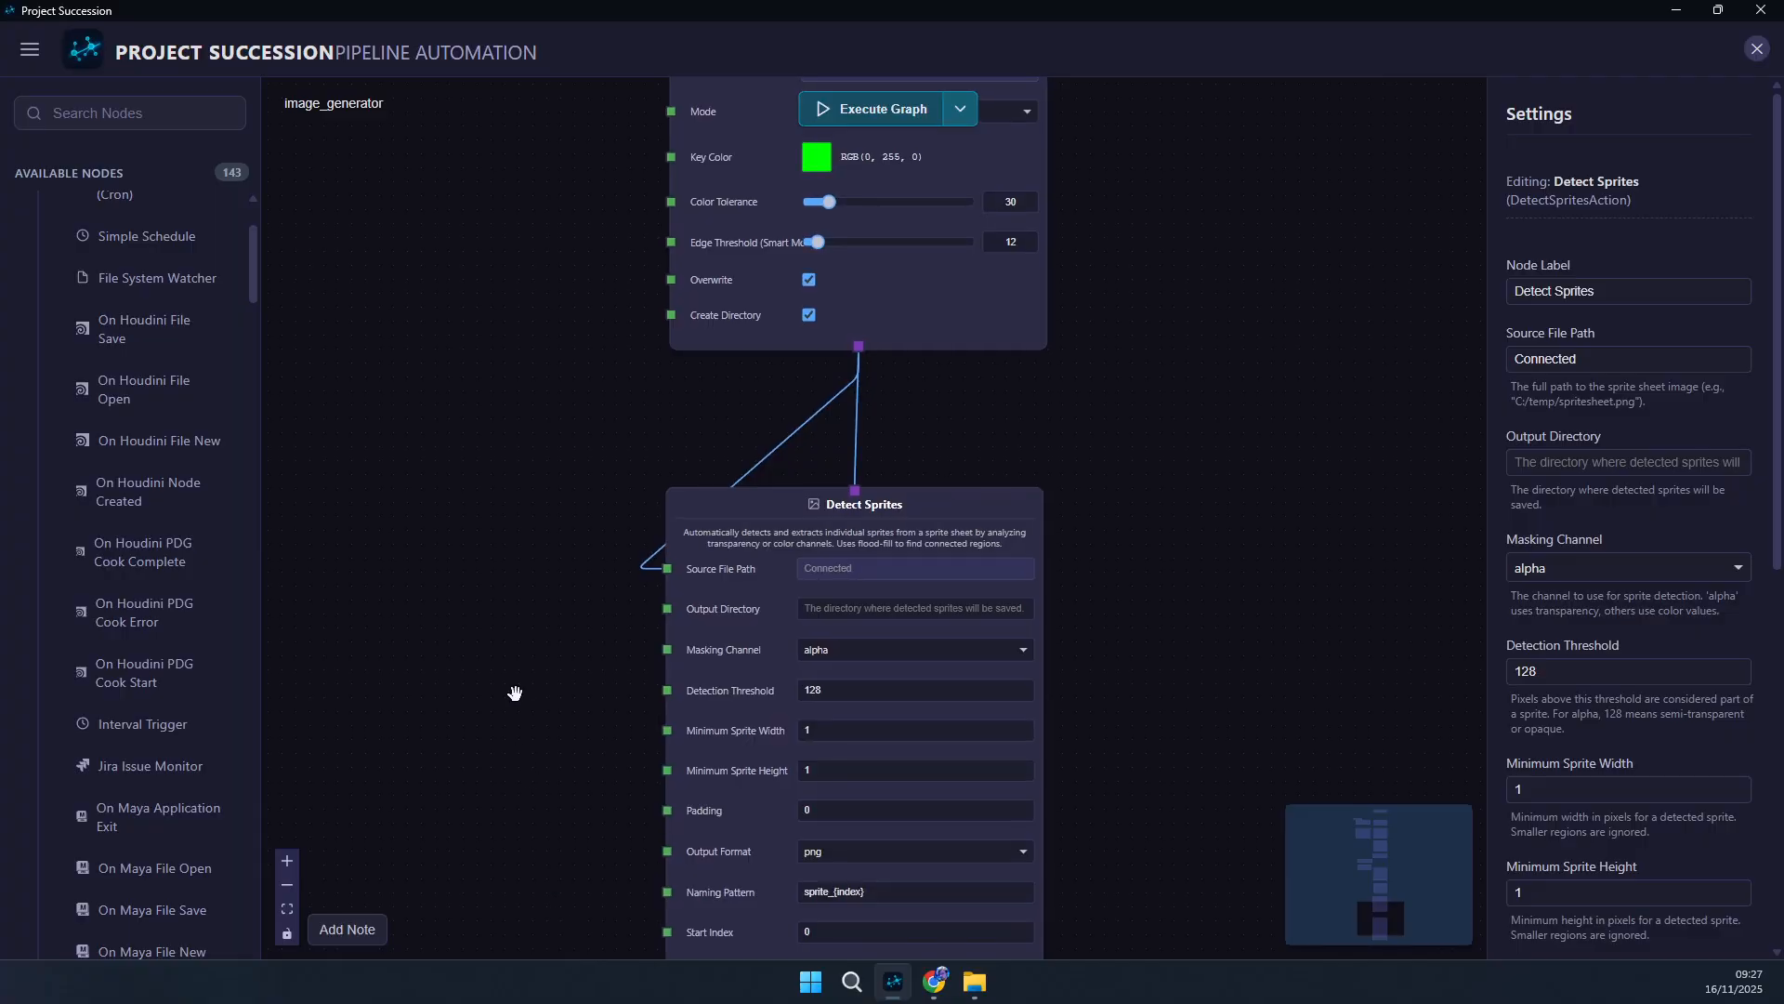
- Add a Get Working Directory/File node and place it beside the link between Remove Background and Detect Sprites
double_click(515, 695)
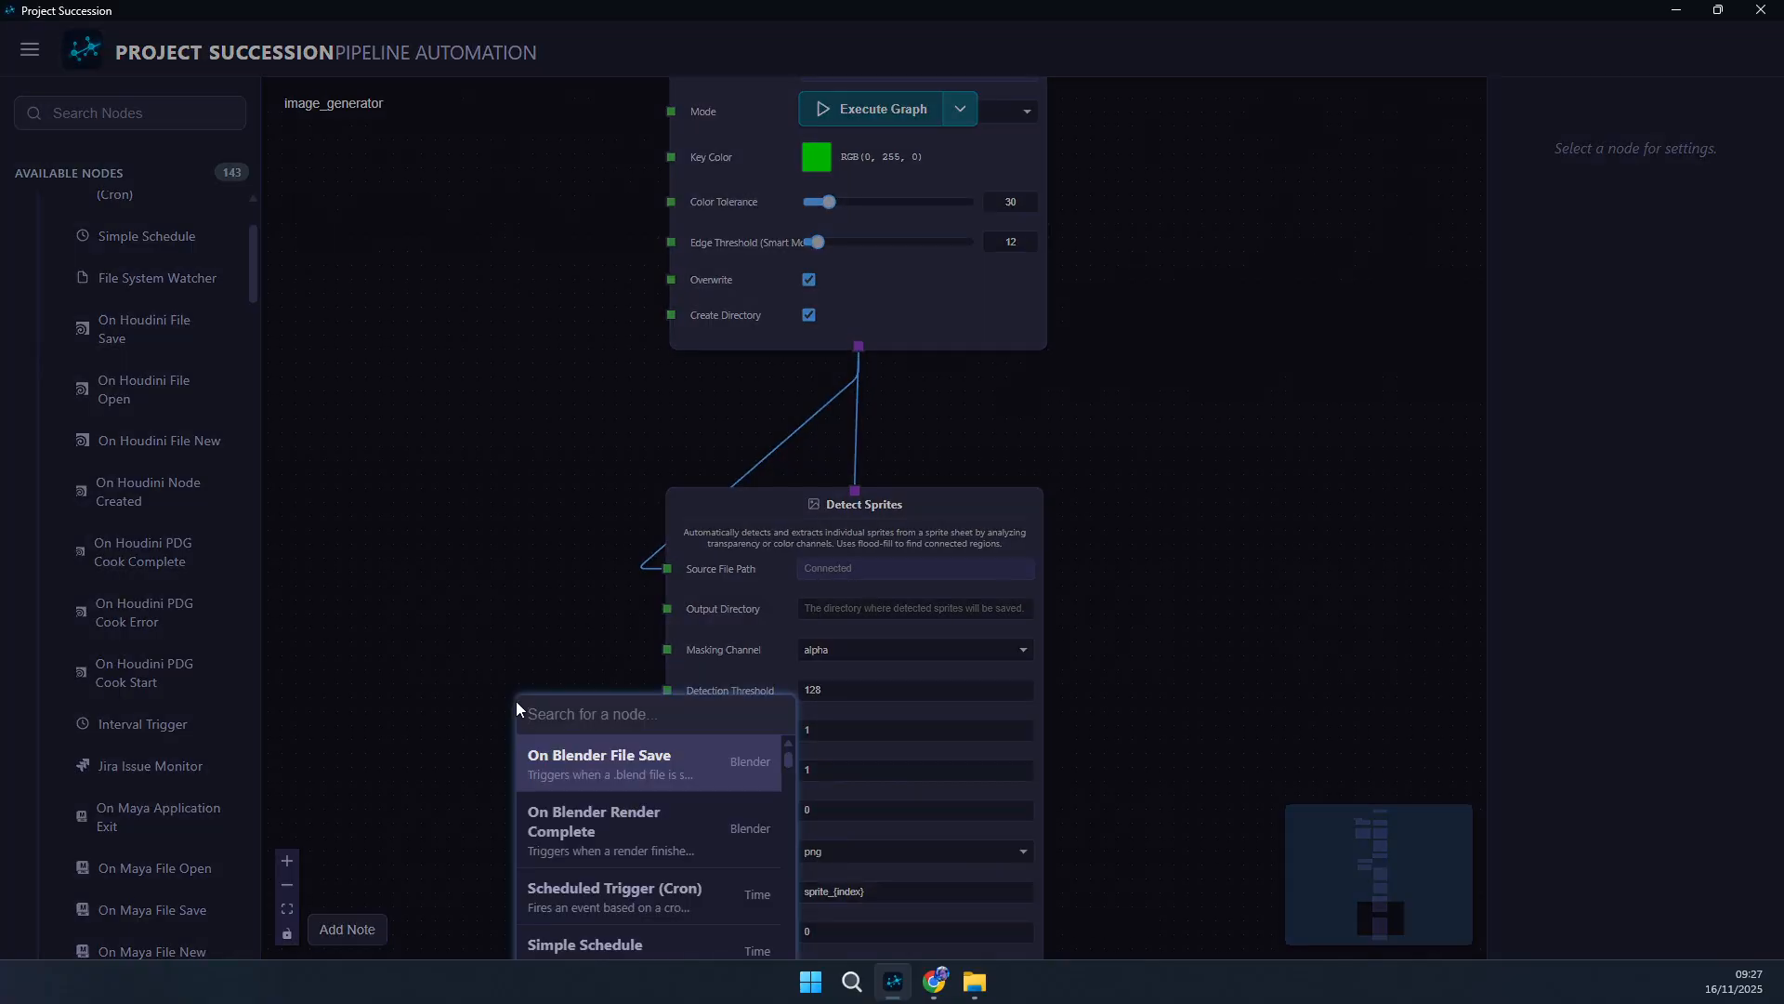
text(work)
key(Return)
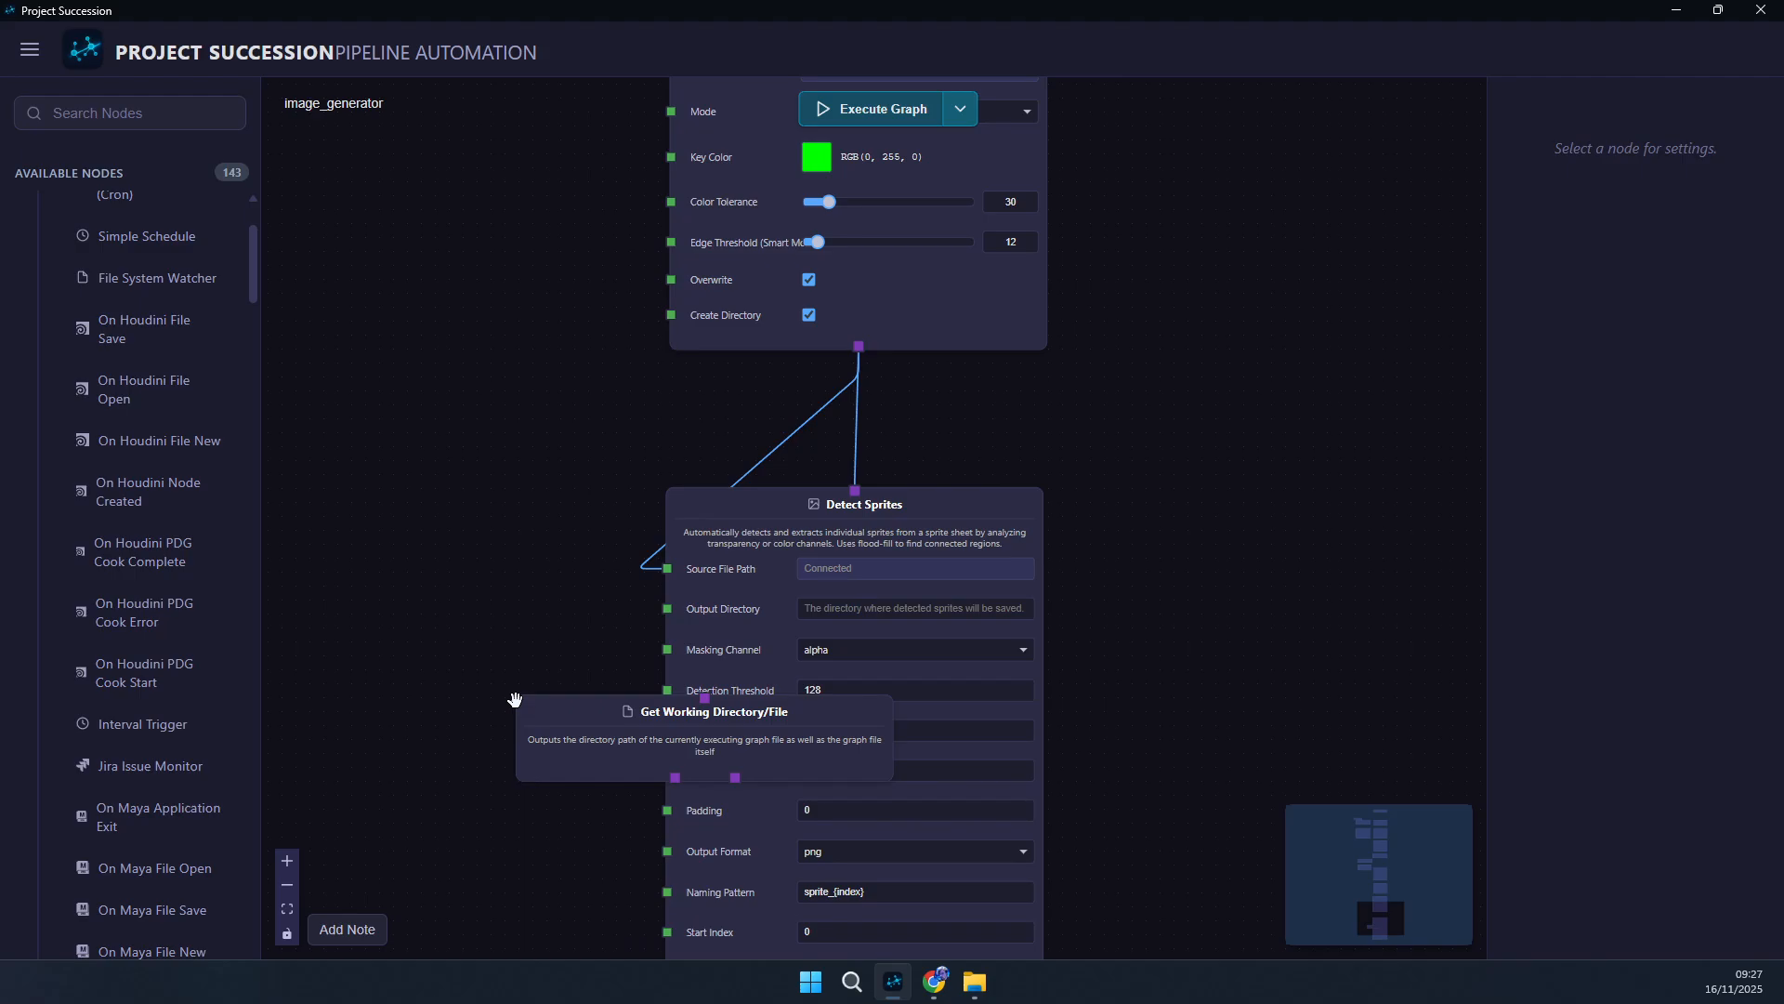
drag(663, 700, 444, 429)
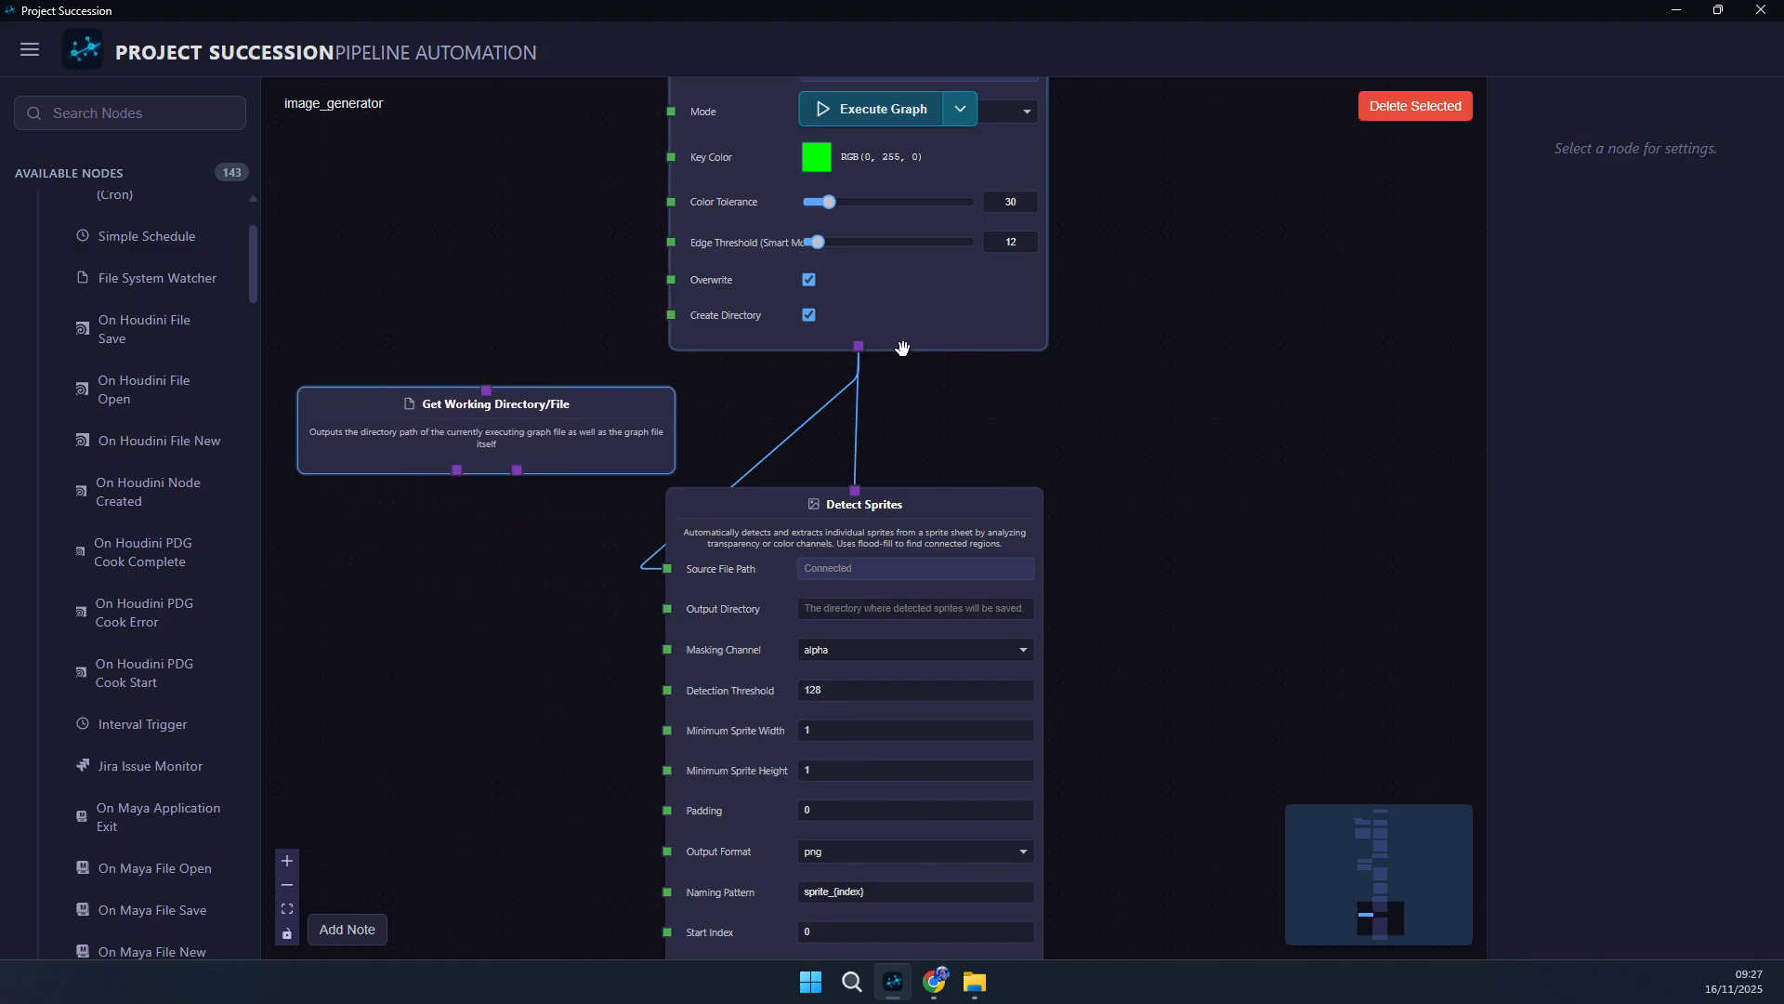
- Connect Remove Background's output to Get Working Directory/File and its directory output to Output Directory on Detect Sprites, spacing the nodes apart
drag(859, 345, 485, 390)
drag(457, 471, 666, 609)
drag(839, 531, 850, 630)
drag(473, 438, 491, 476)
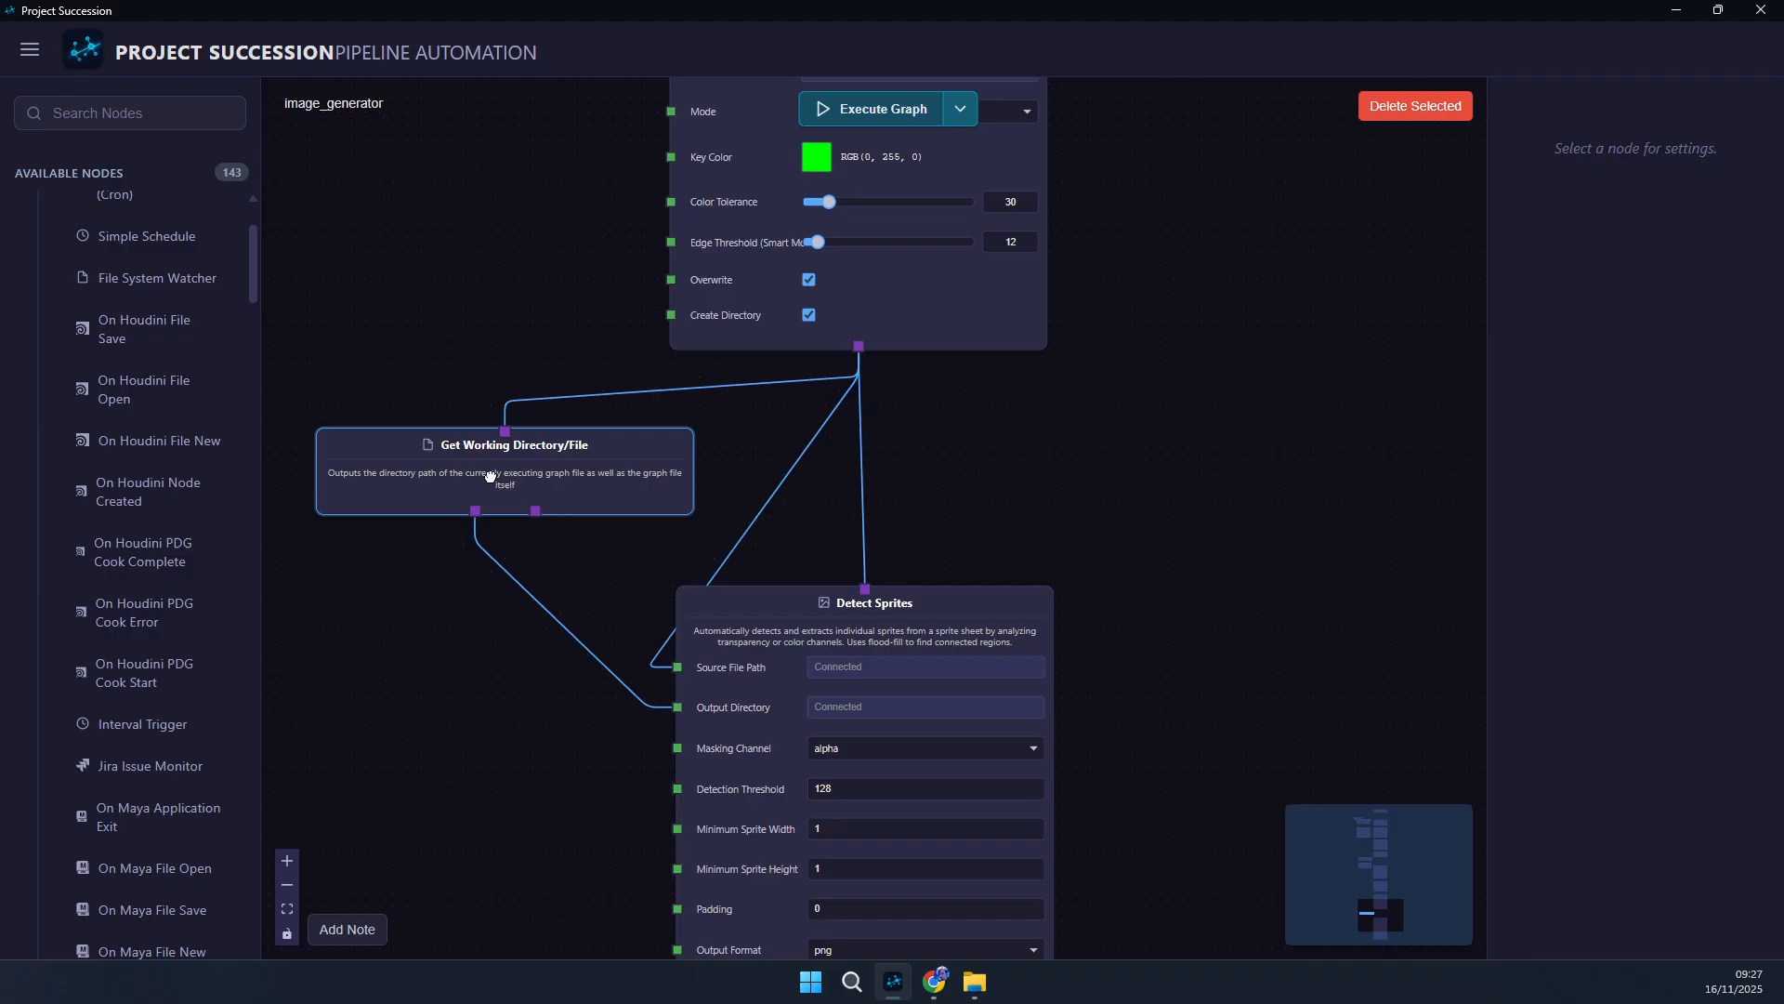
- Execute the graph and review the extracted sprites in the maximized succession_pipeline folder in File Explorer
scroll(462, 757, down, 2)
scroll(685, 442, down, 3)
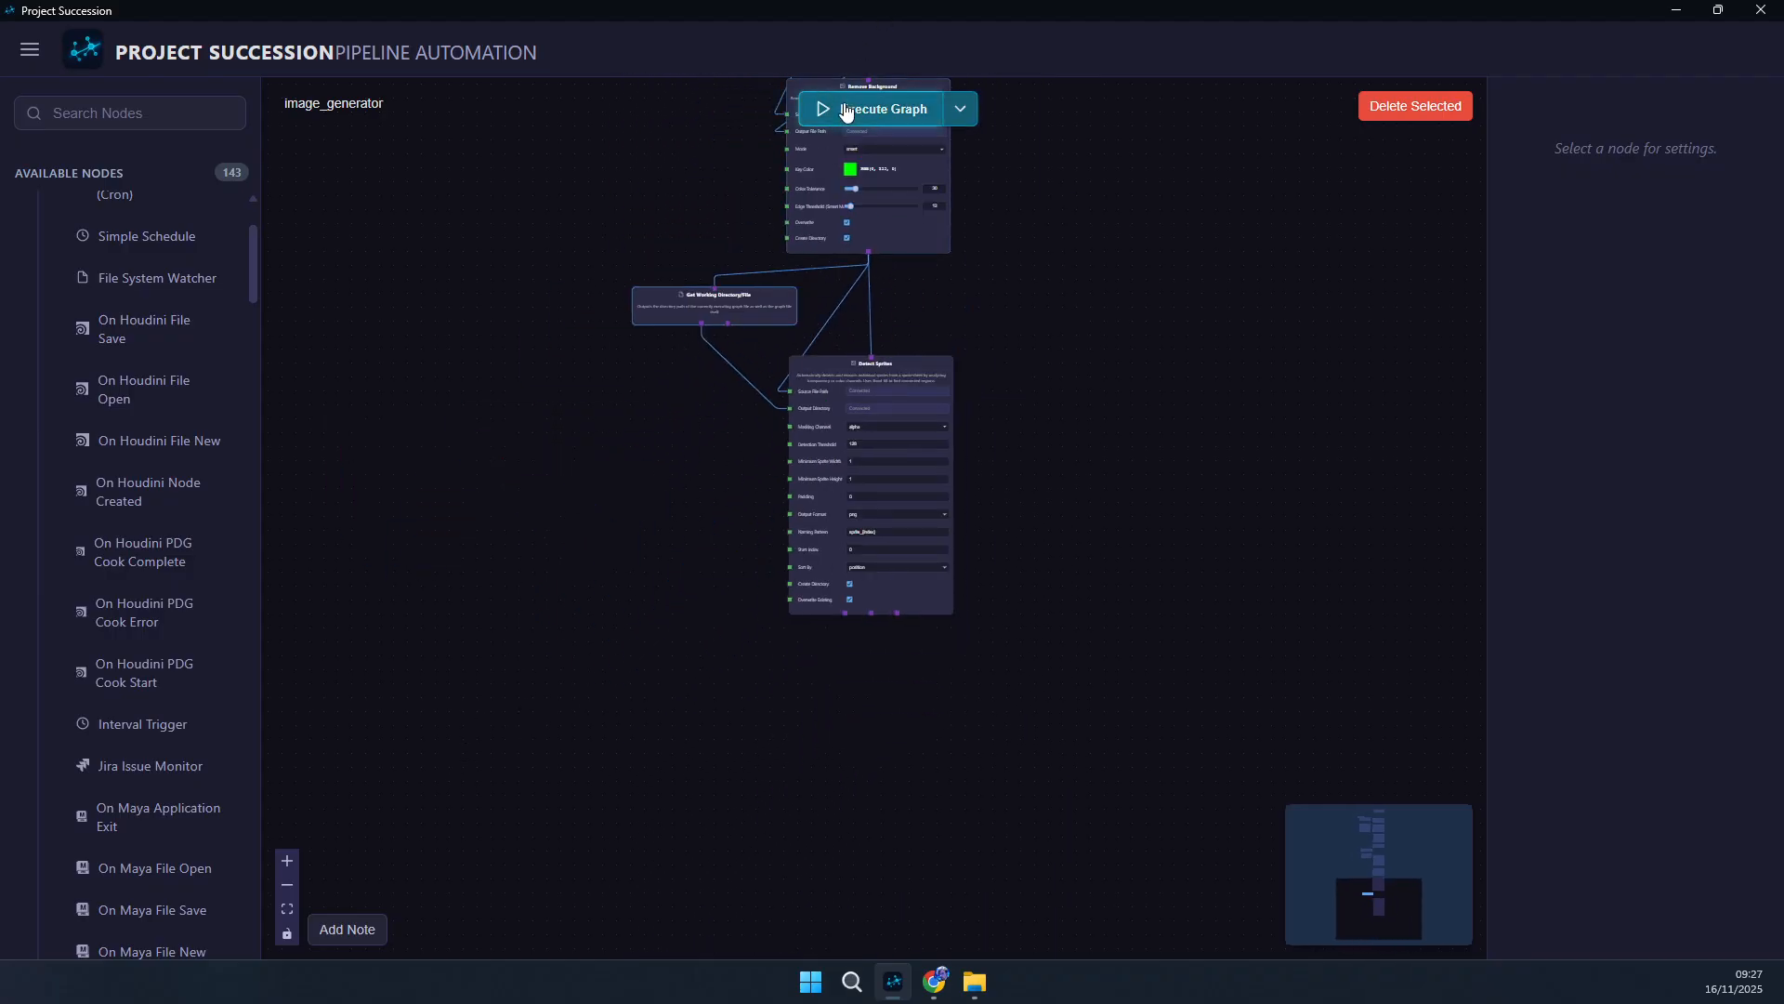
click(985, 984)
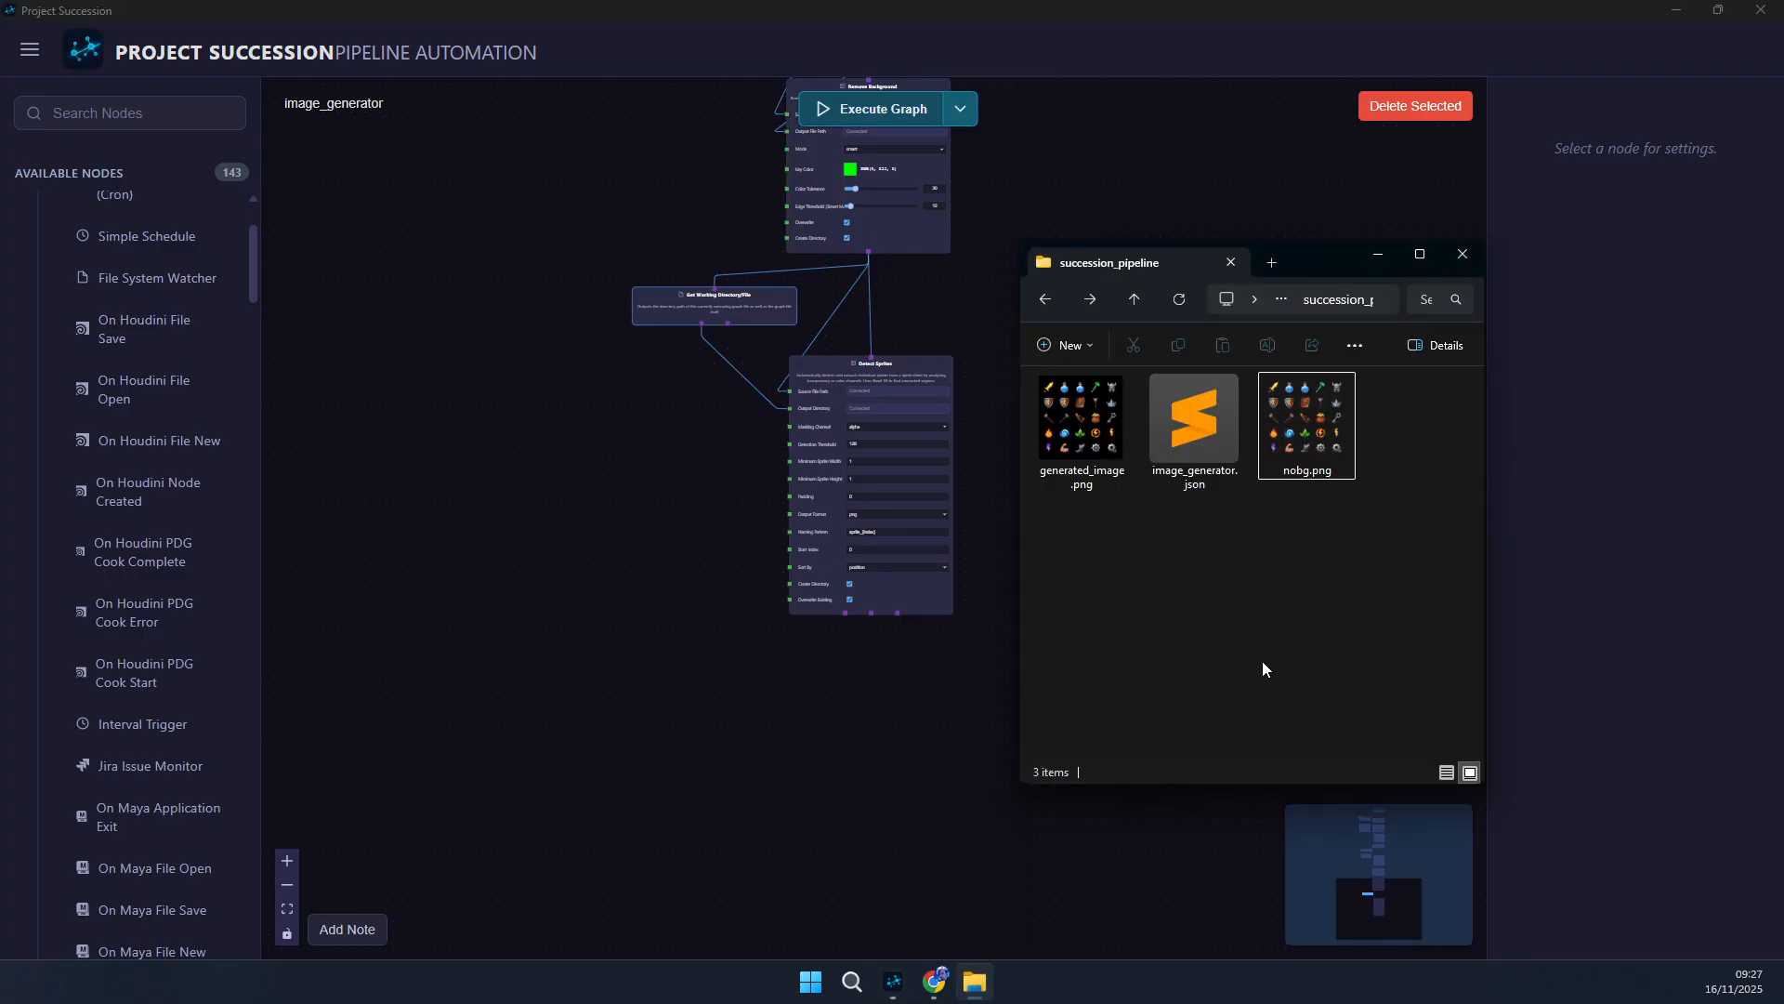
scroll(671, 646, down, 4)
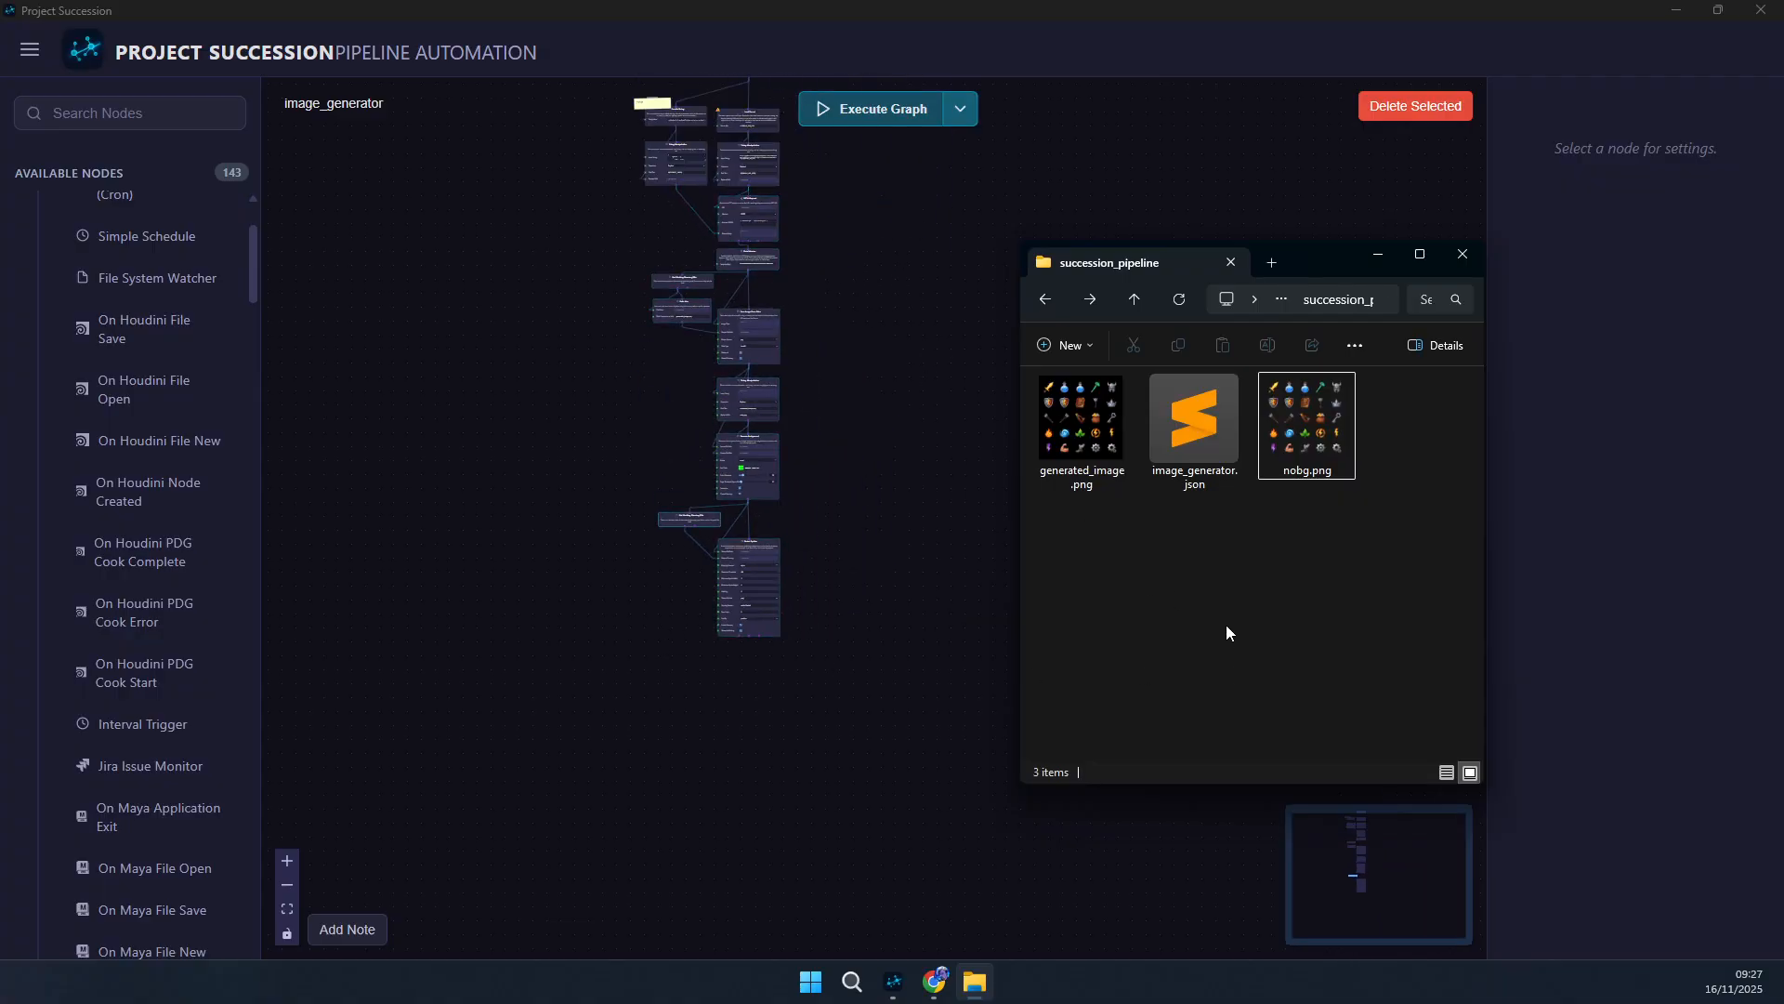
double_click(1308, 260)
scroll(743, 533, down, 3)
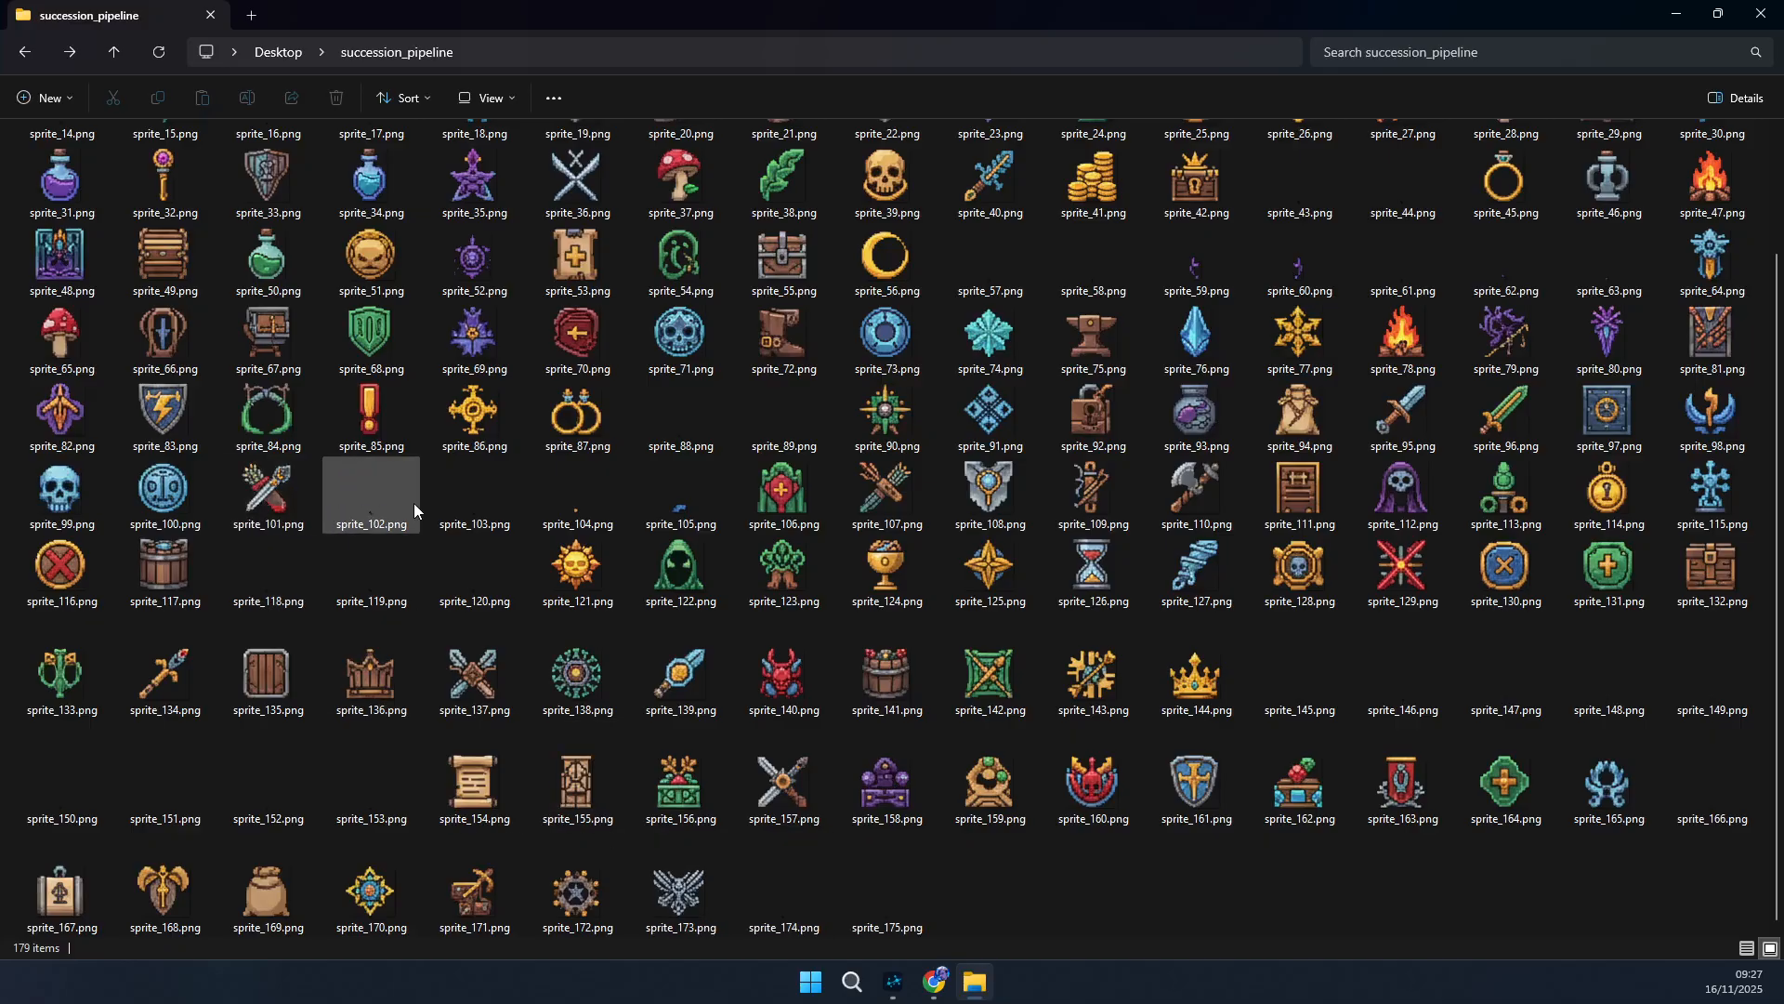
- Open sprite_166.png to inspect the apparently empty sprite, and close the image
double_click(1684, 811)
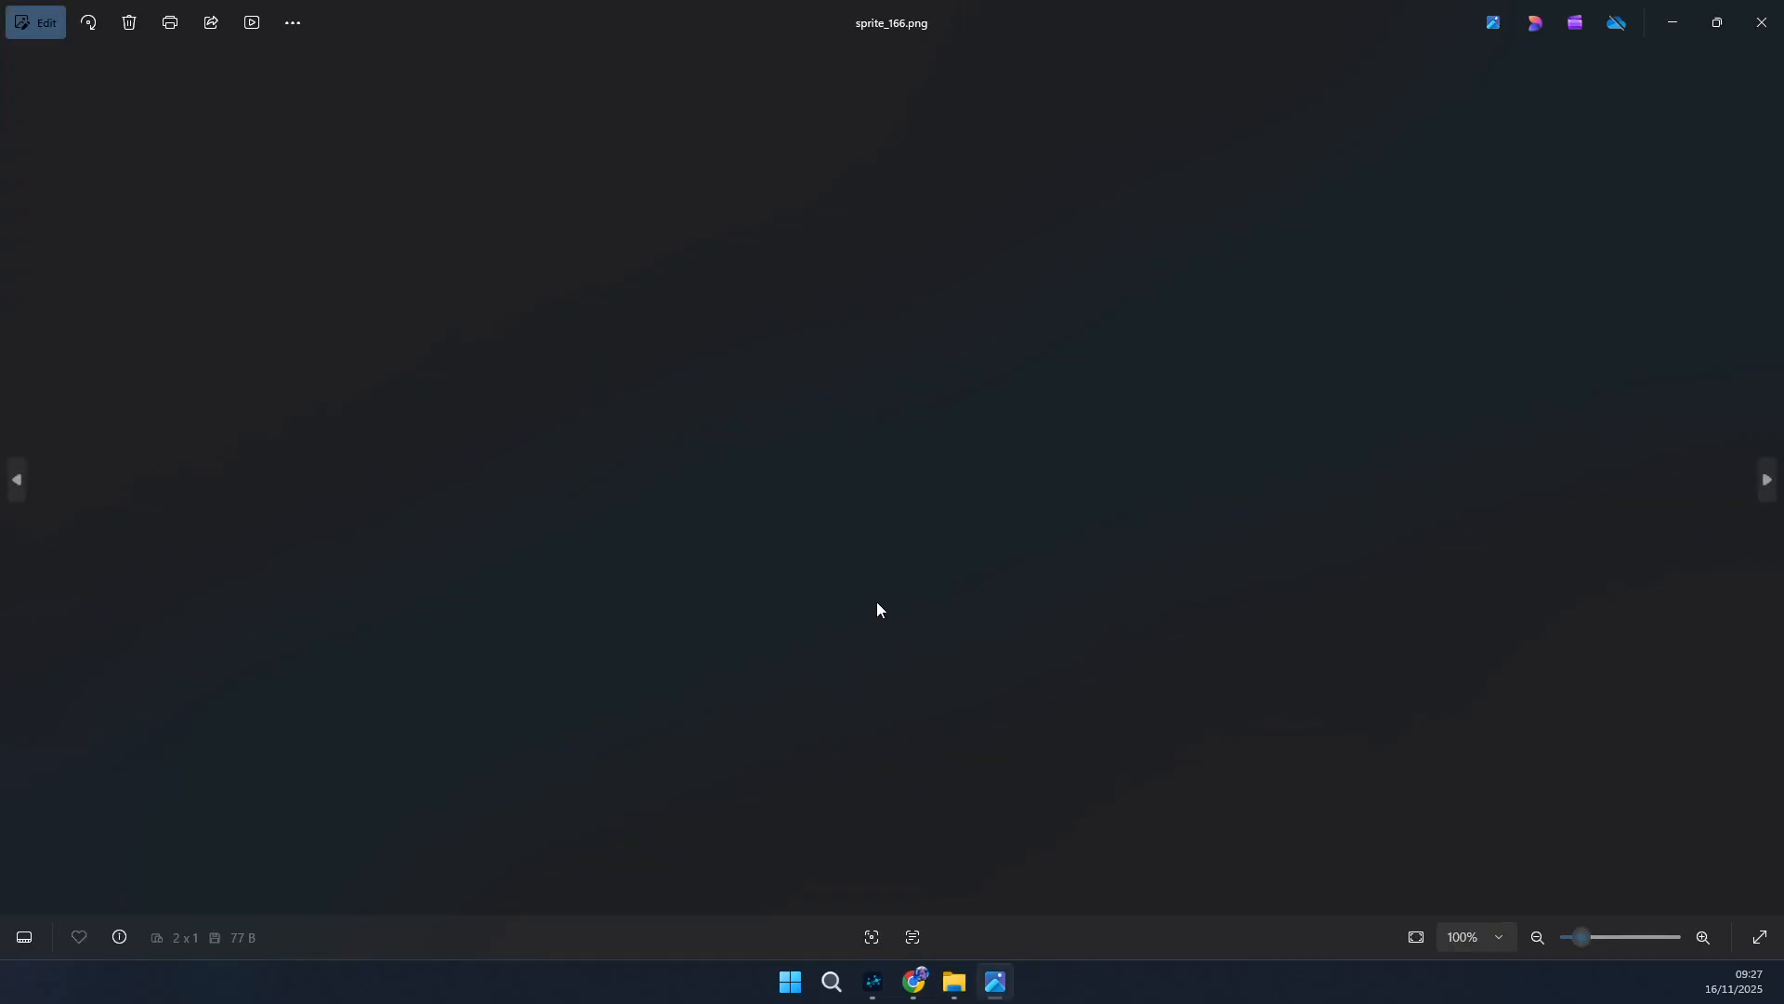
click(1762, 24)
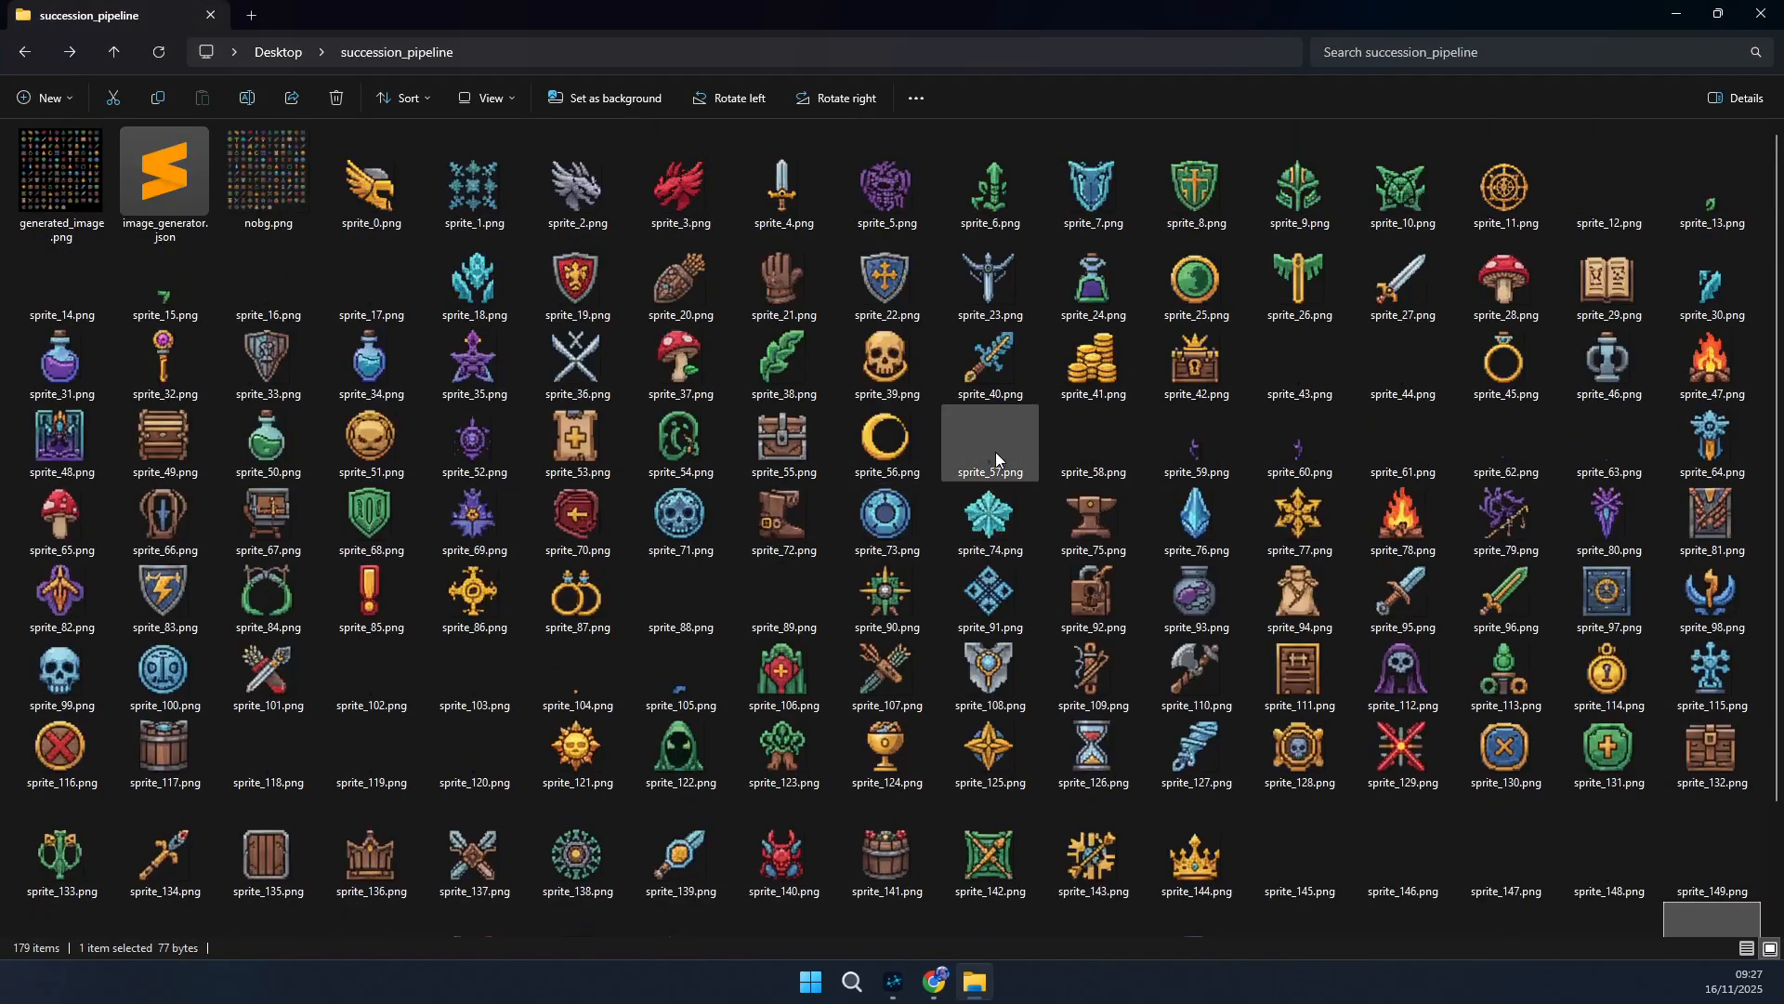
click(1359, 693)
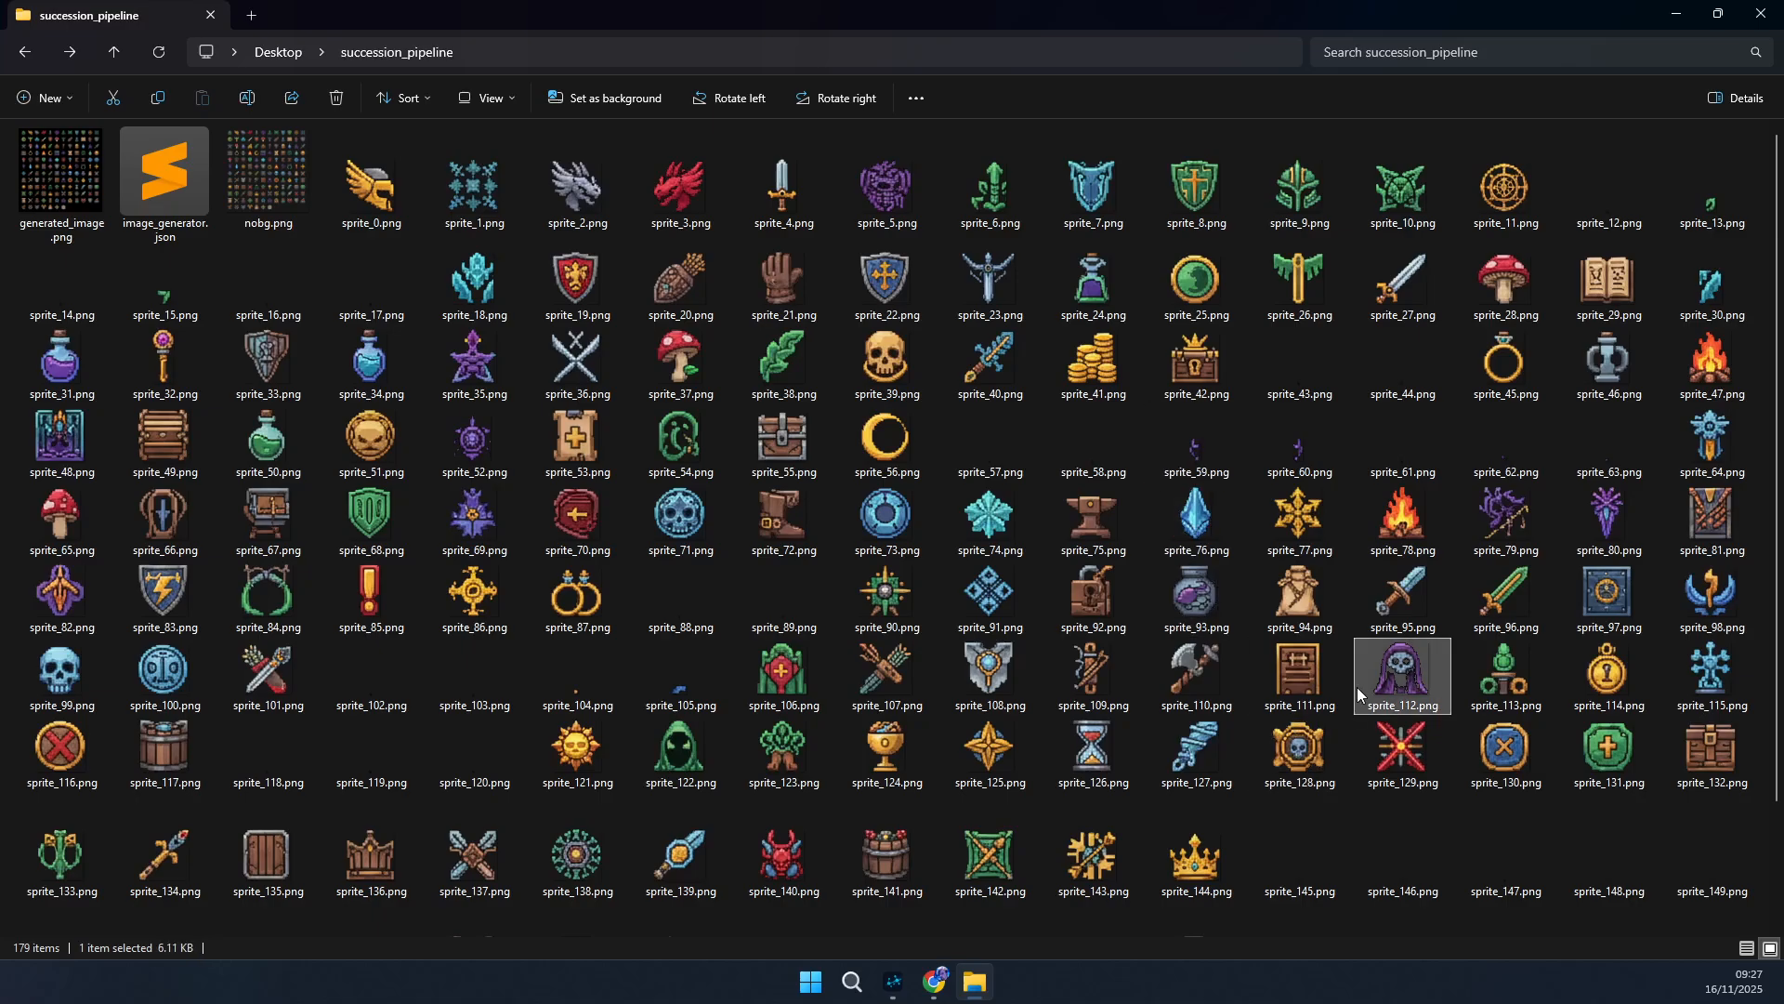
- Delete sprite_0.png through sprite_175.png from the succession_pipeline folder and return to Project Succession
click(373, 189)
scroll(644, 711, down, 2)
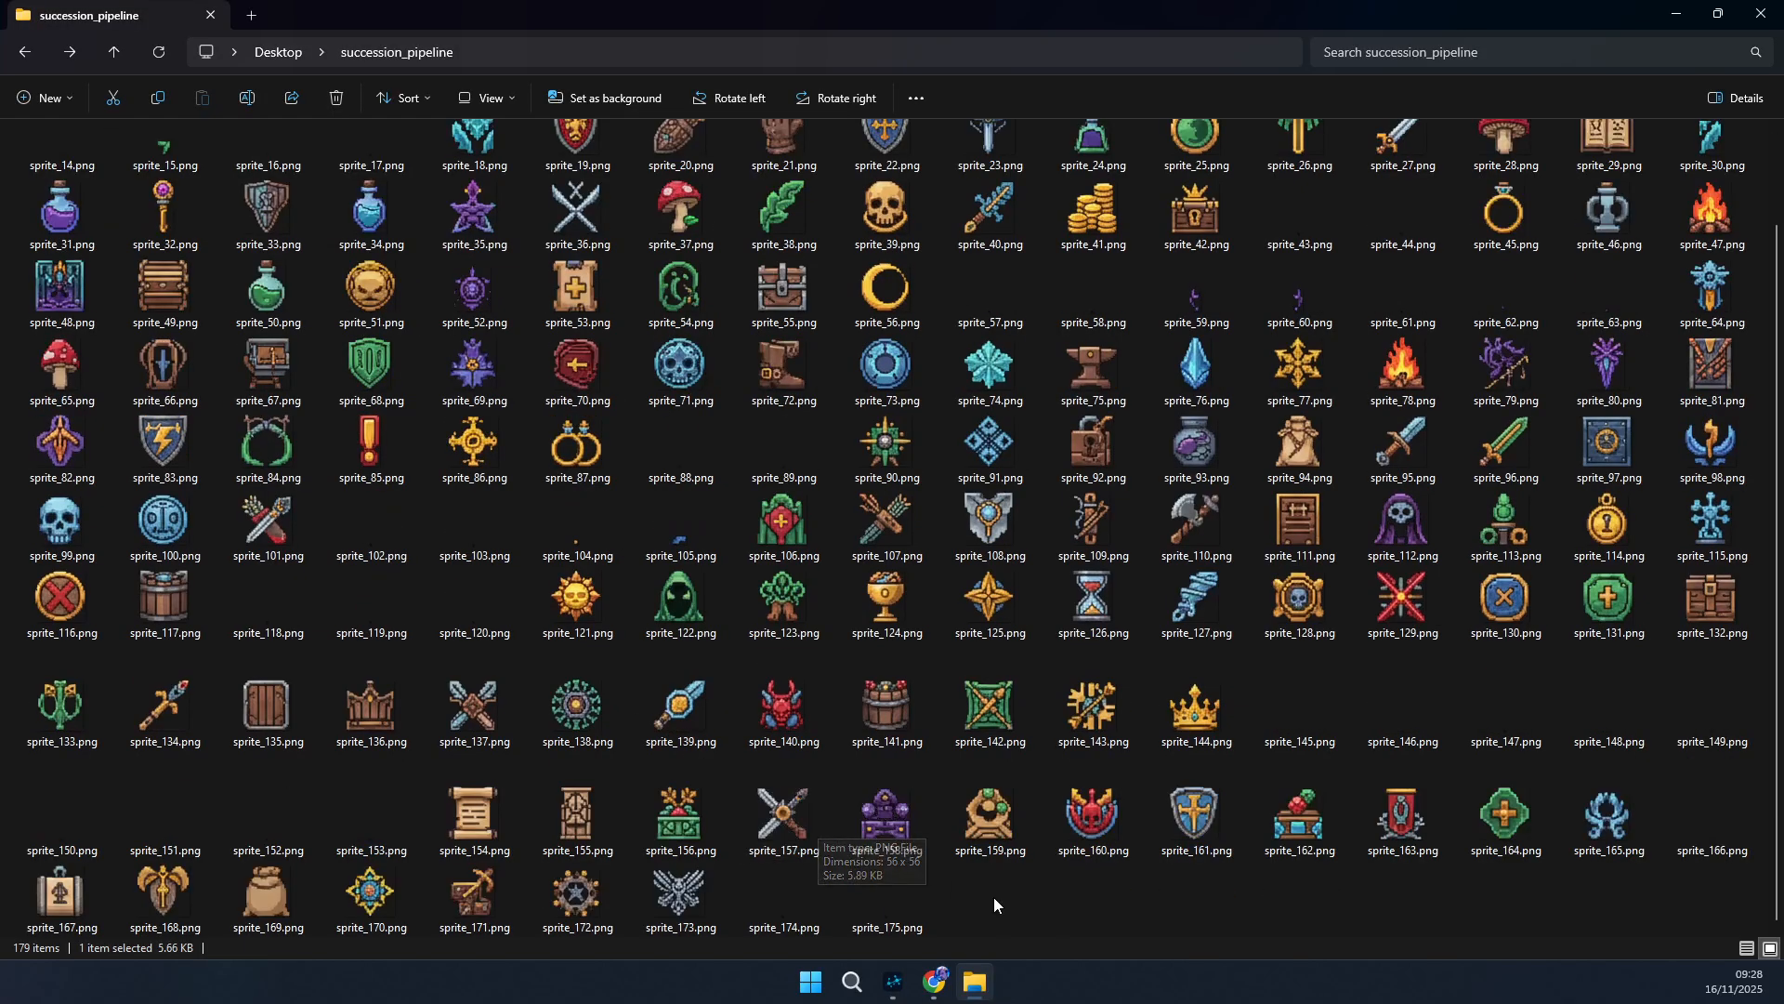
shift+click(906, 929)
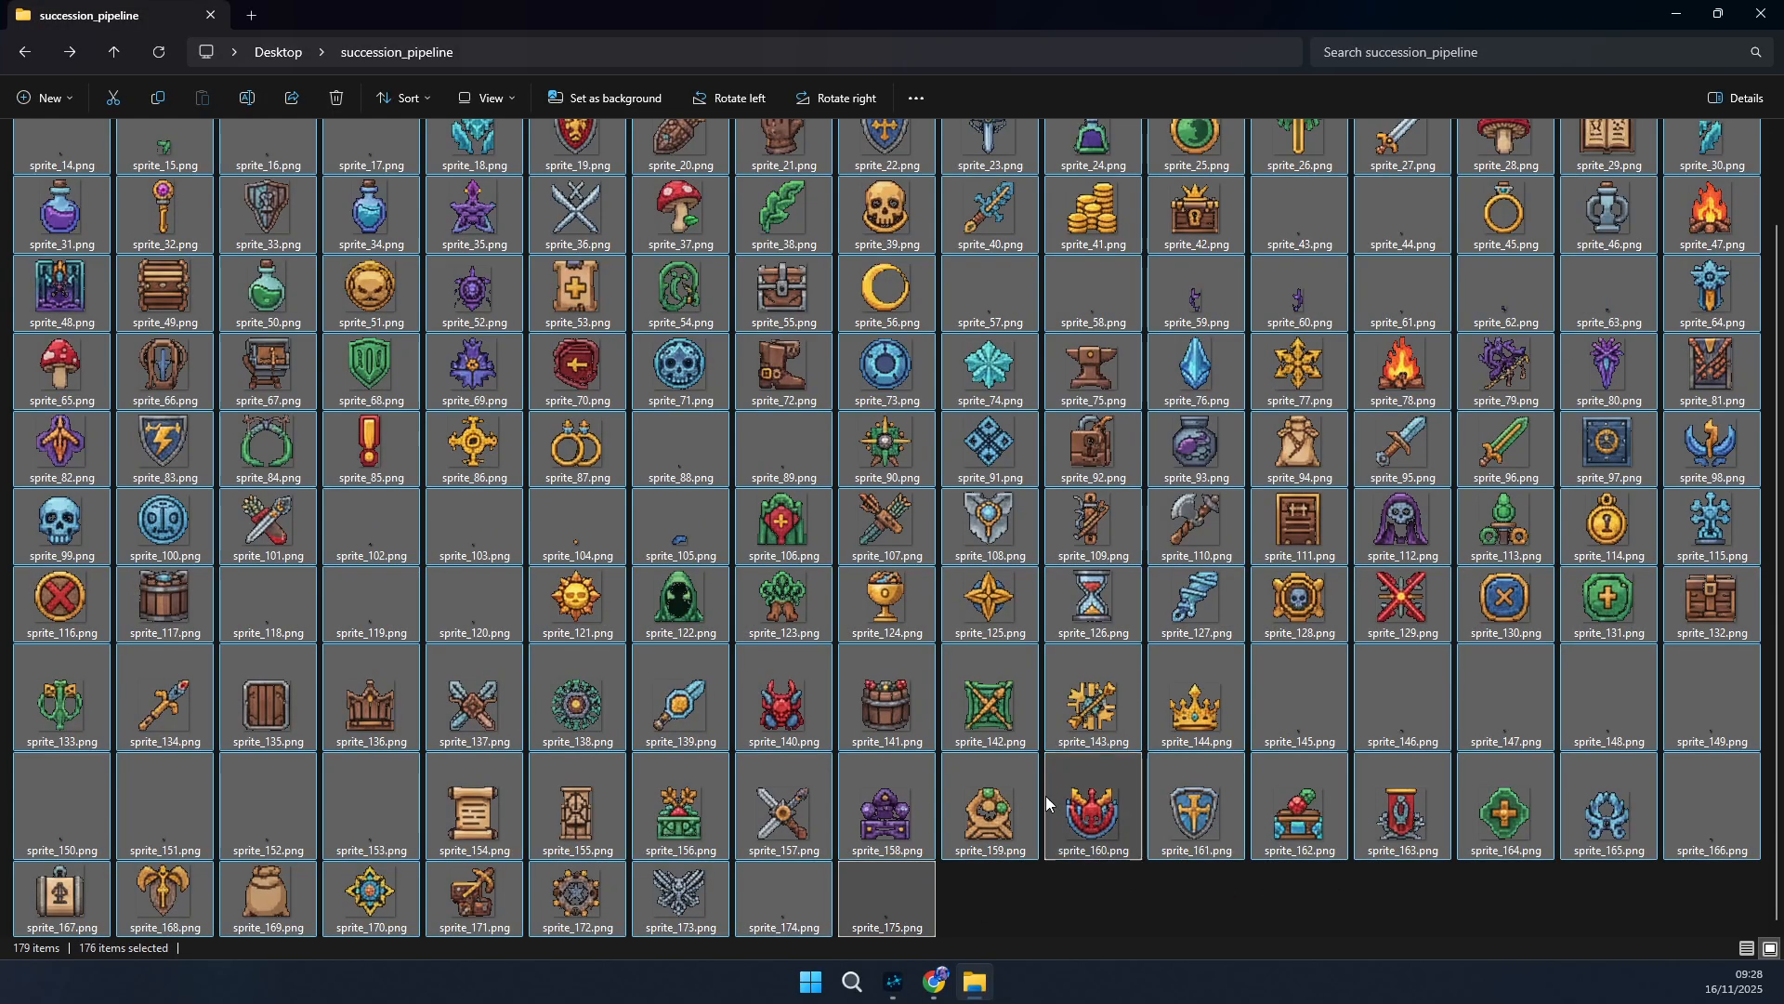
key(Delete)
click(1675, 25)
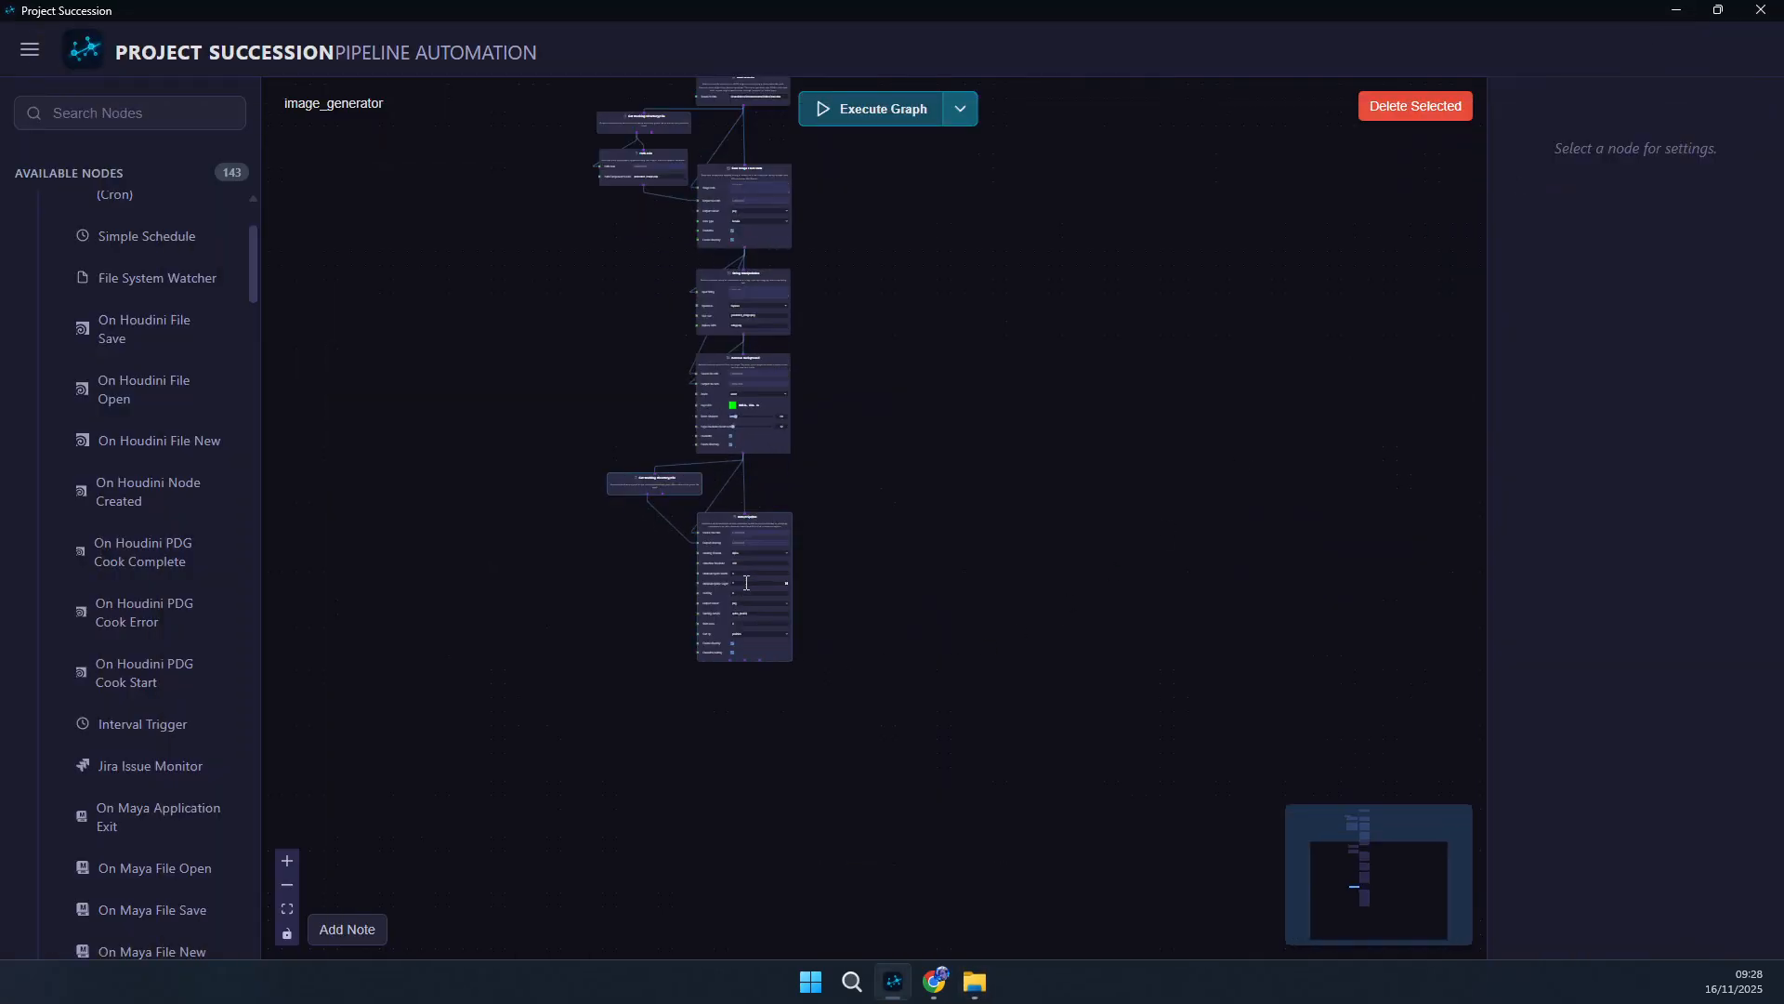
- Set Minimum Sprite Width and Minimum Sprite Height to 50 on the Detect Sprites node
scroll(670, 698, up, 5)
scroll(767, 547, up, 1)
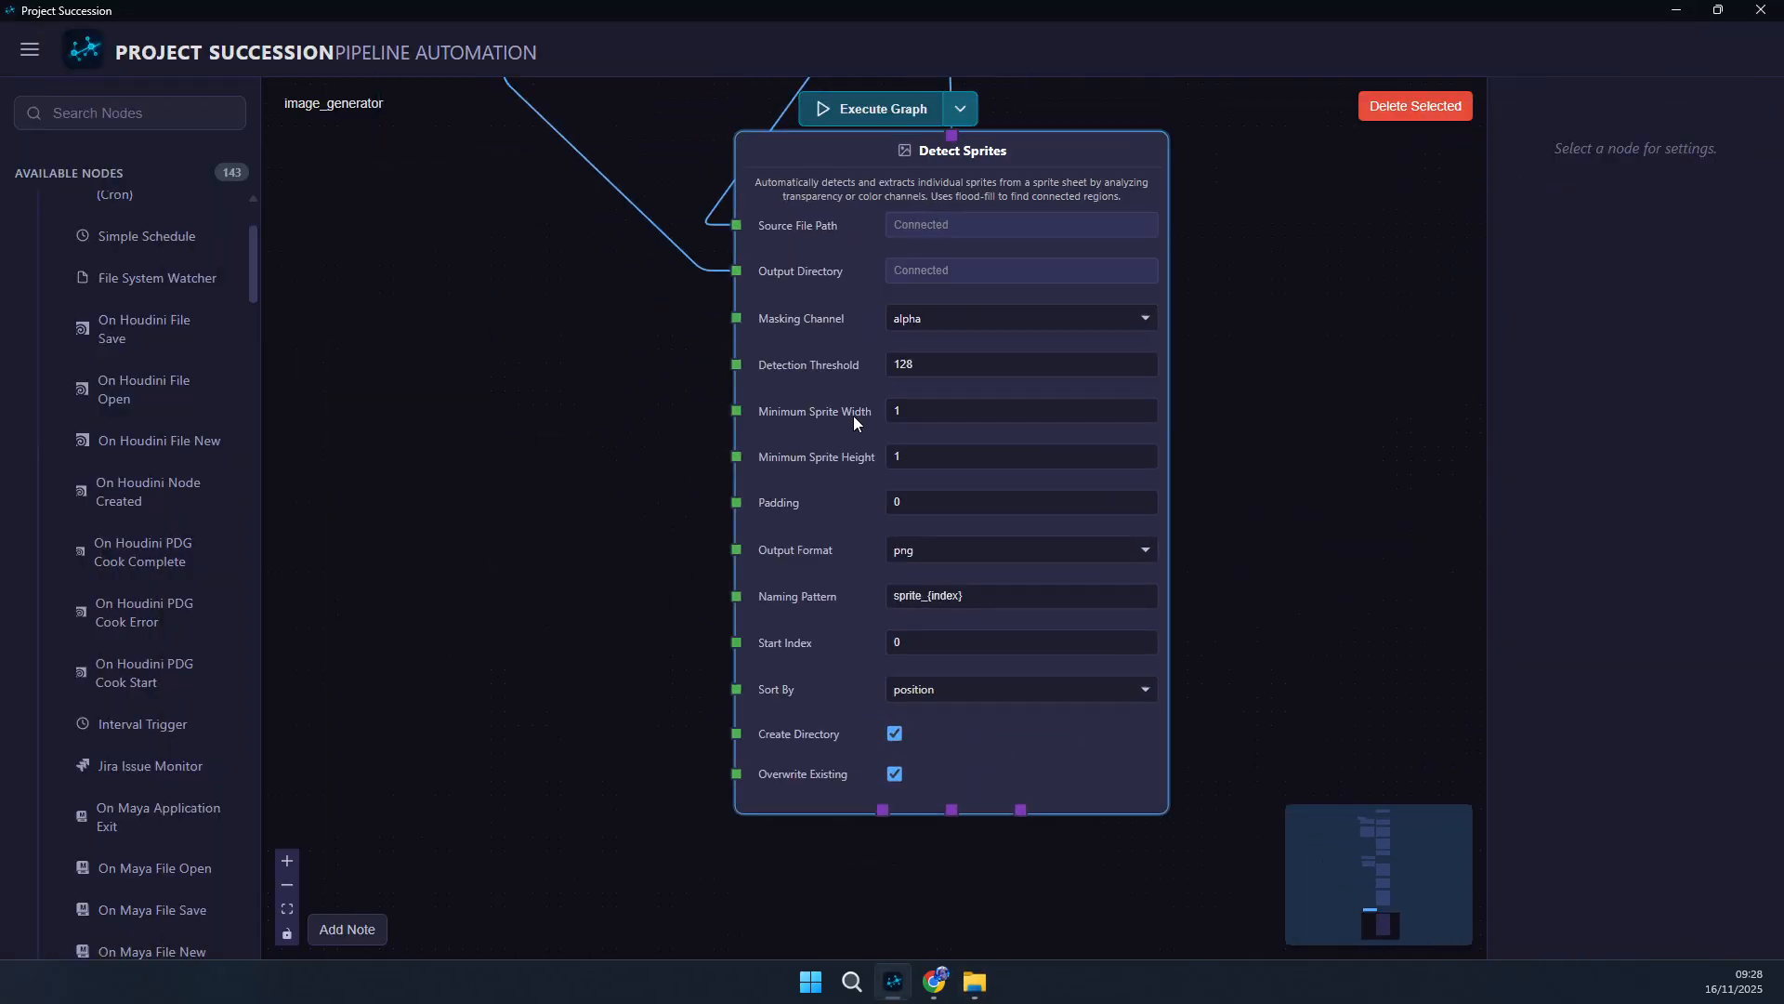
click(908, 420)
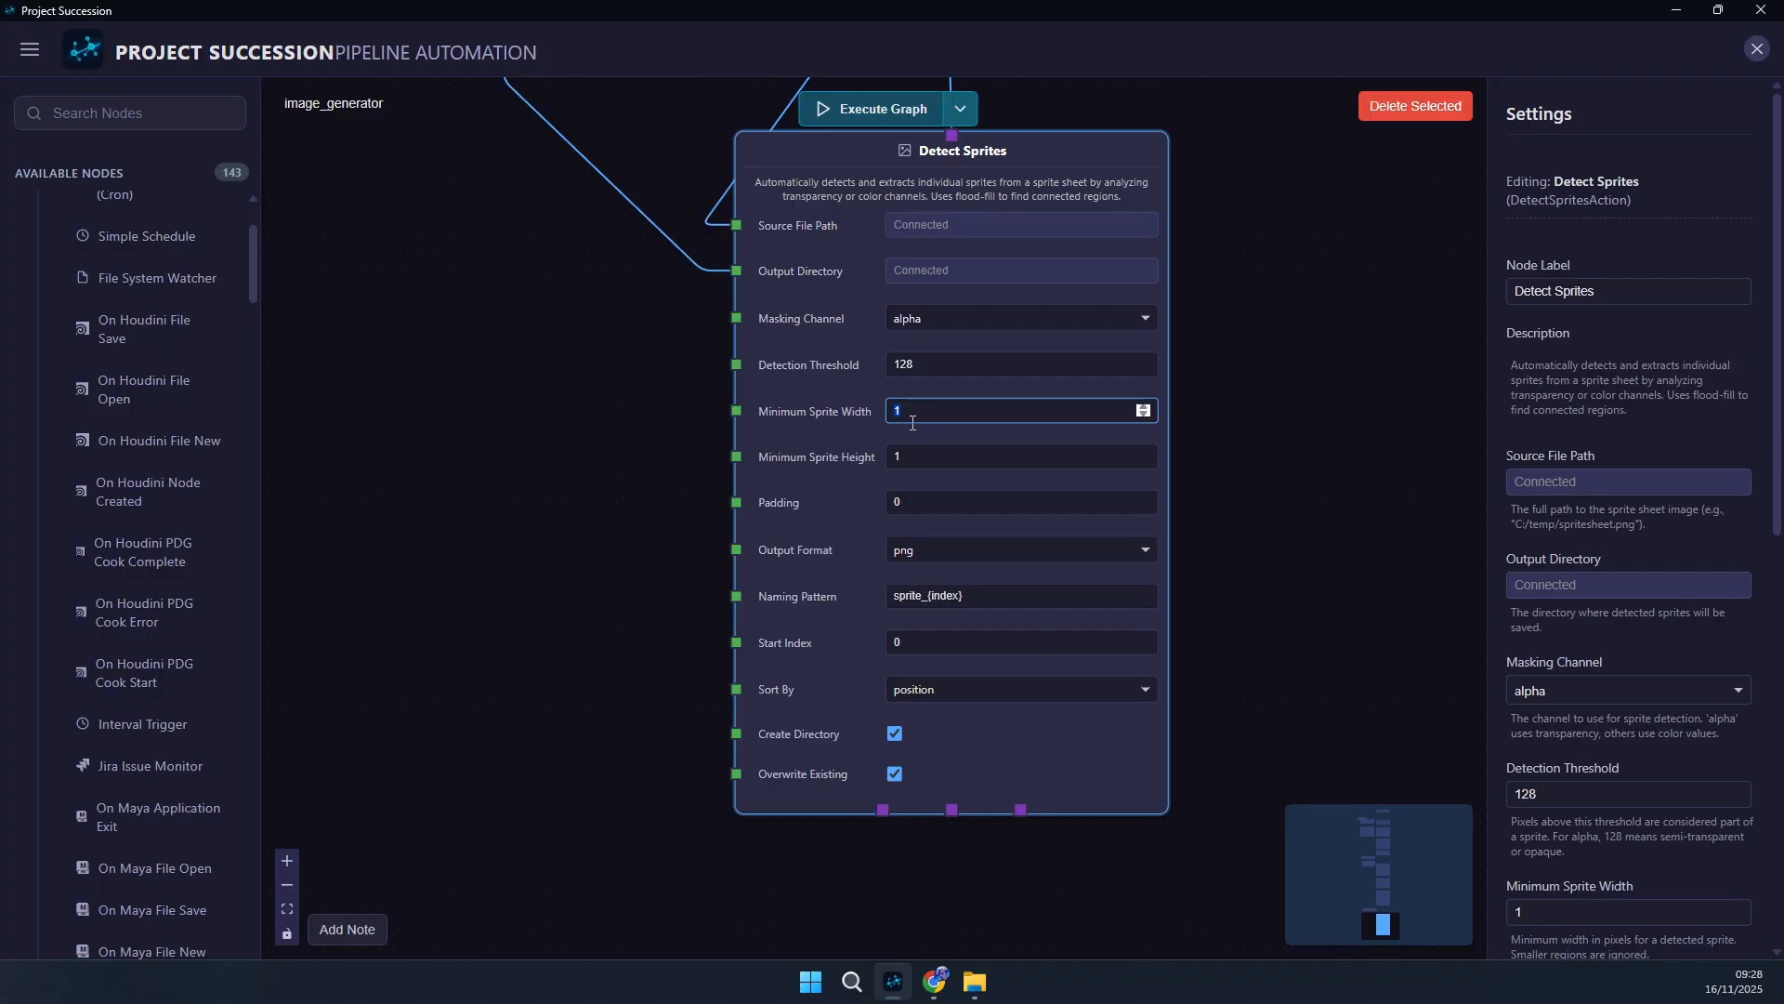
key(Tab)
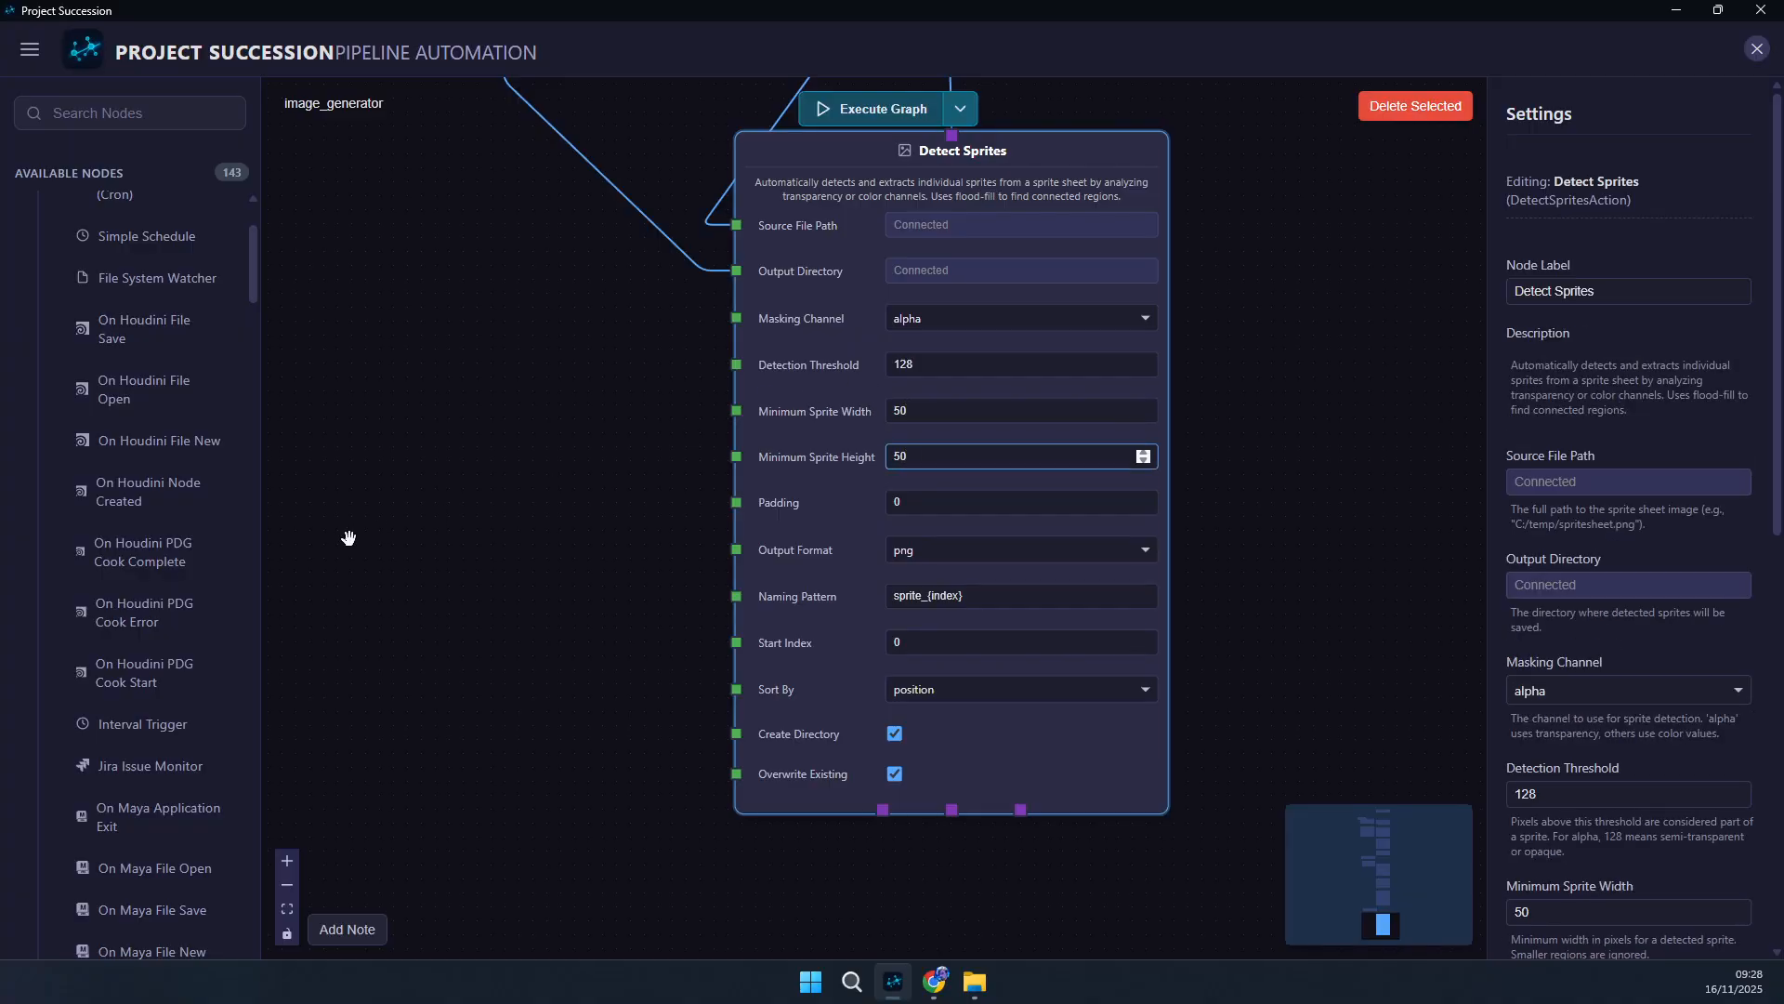
text(50)
click(465, 494)
- Execute the graph again with the new size limits and open the succession_pipeline folder in File Explorer
scroll(462, 493, down, 2)
drag(462, 493, 649, 618)
scroll(650, 617, down, 2)
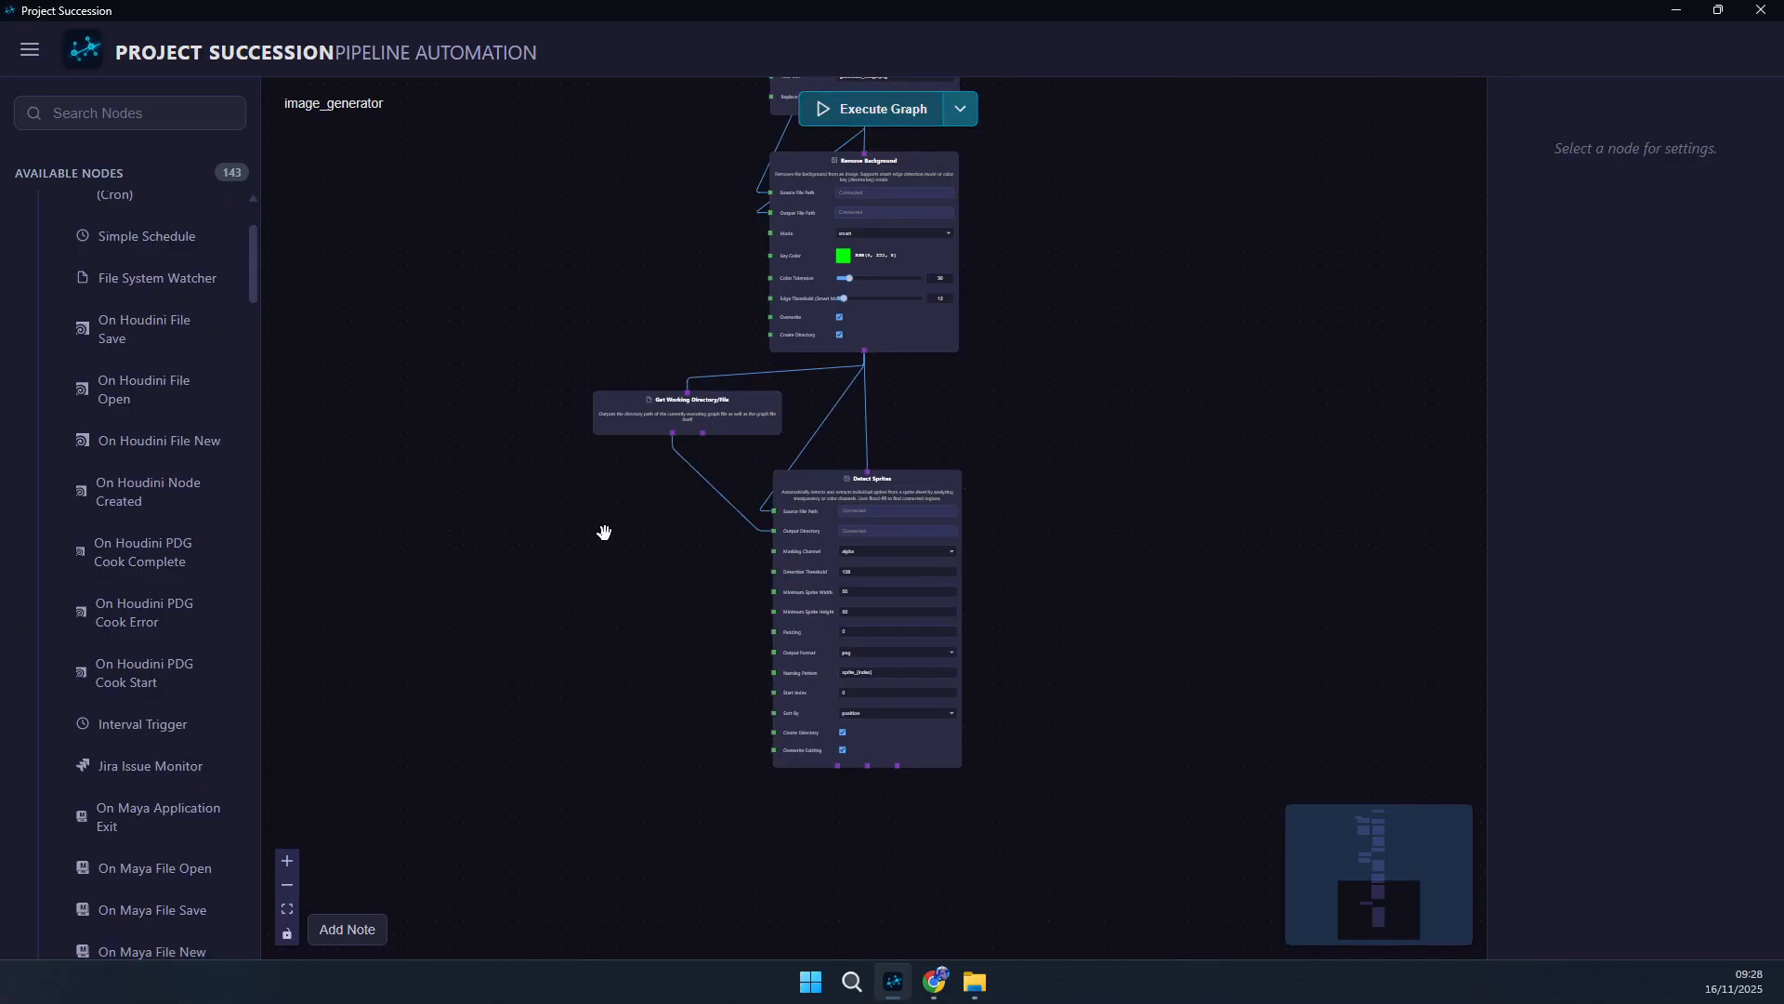
scroll(599, 530, down, 3)
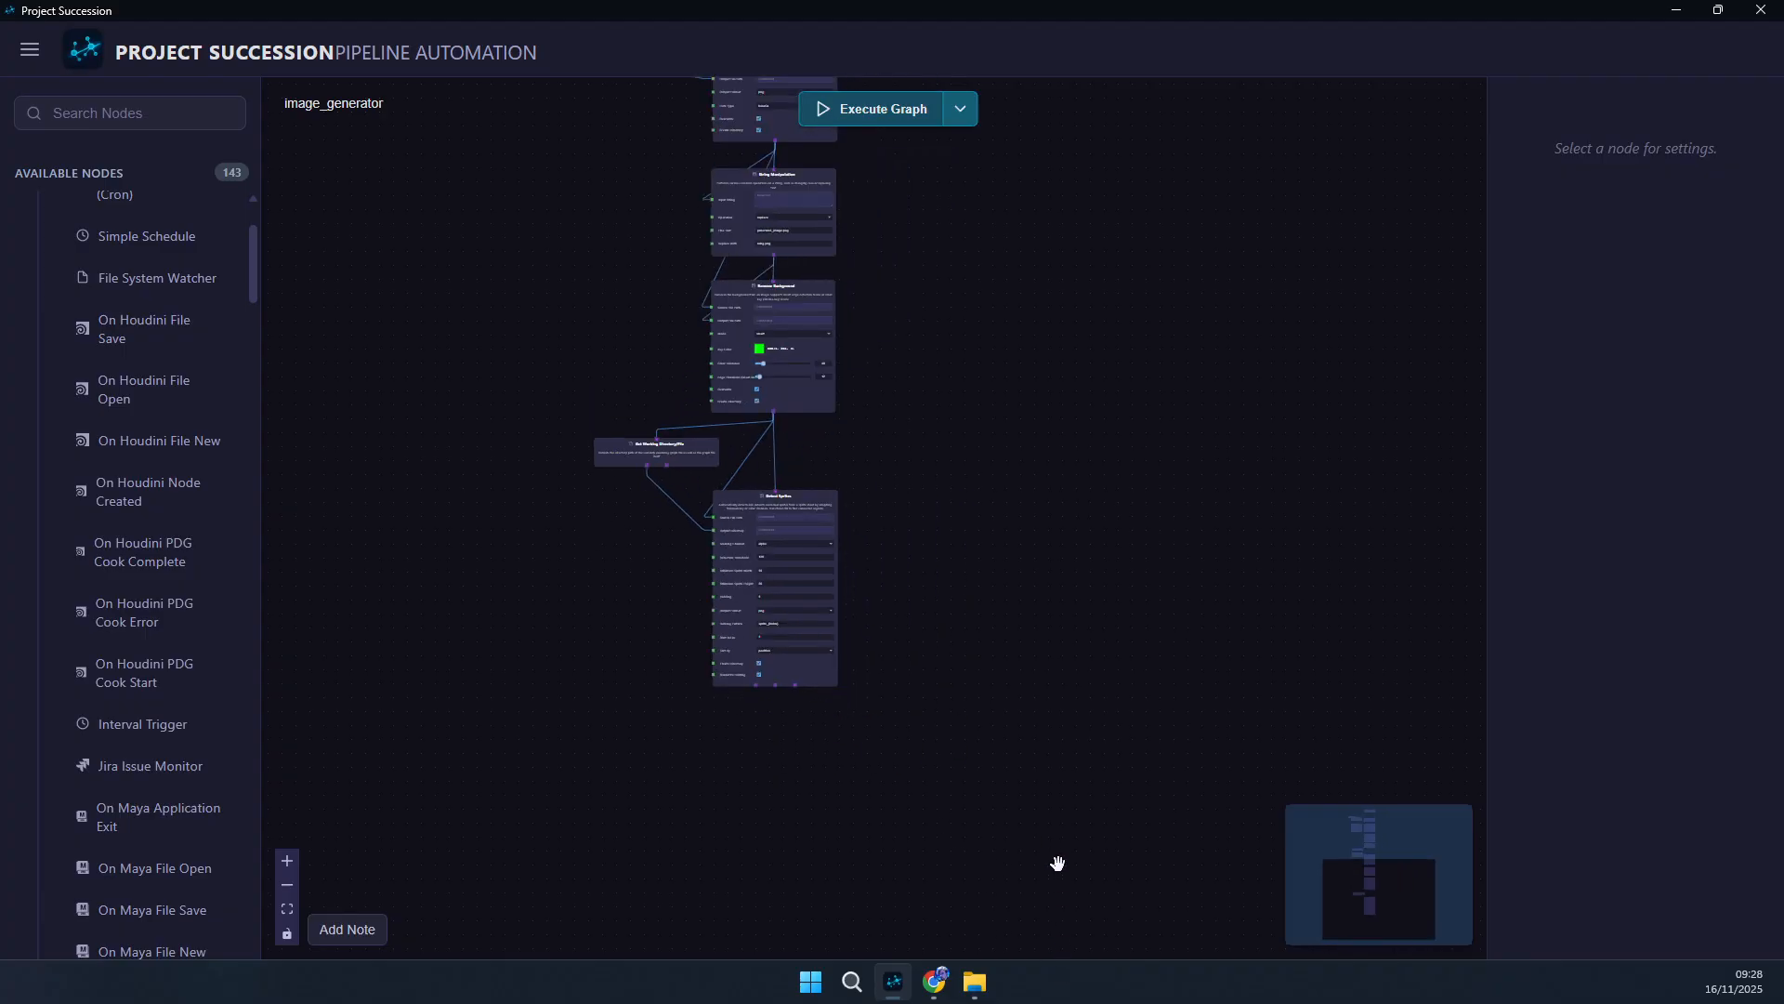
click(974, 985)
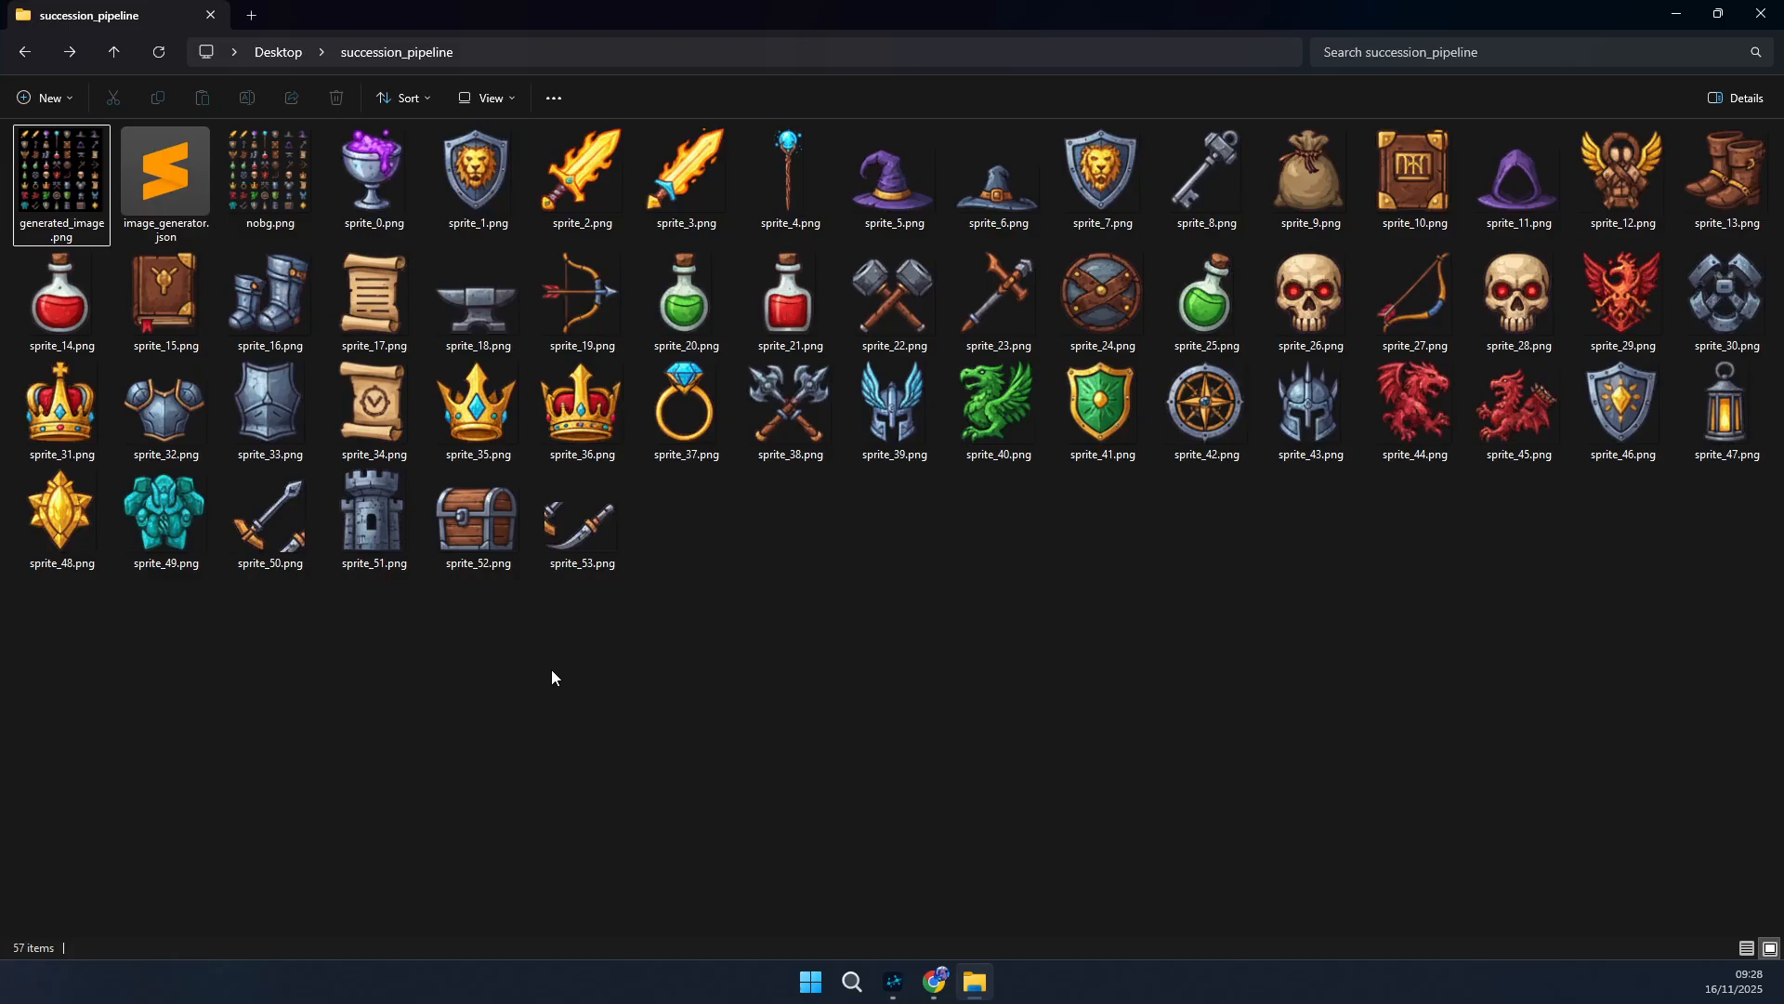
- Compare sprite_53.png with nobg.png by examining the overlapping weapons in the sheet's last row, and close the image
click(580, 564)
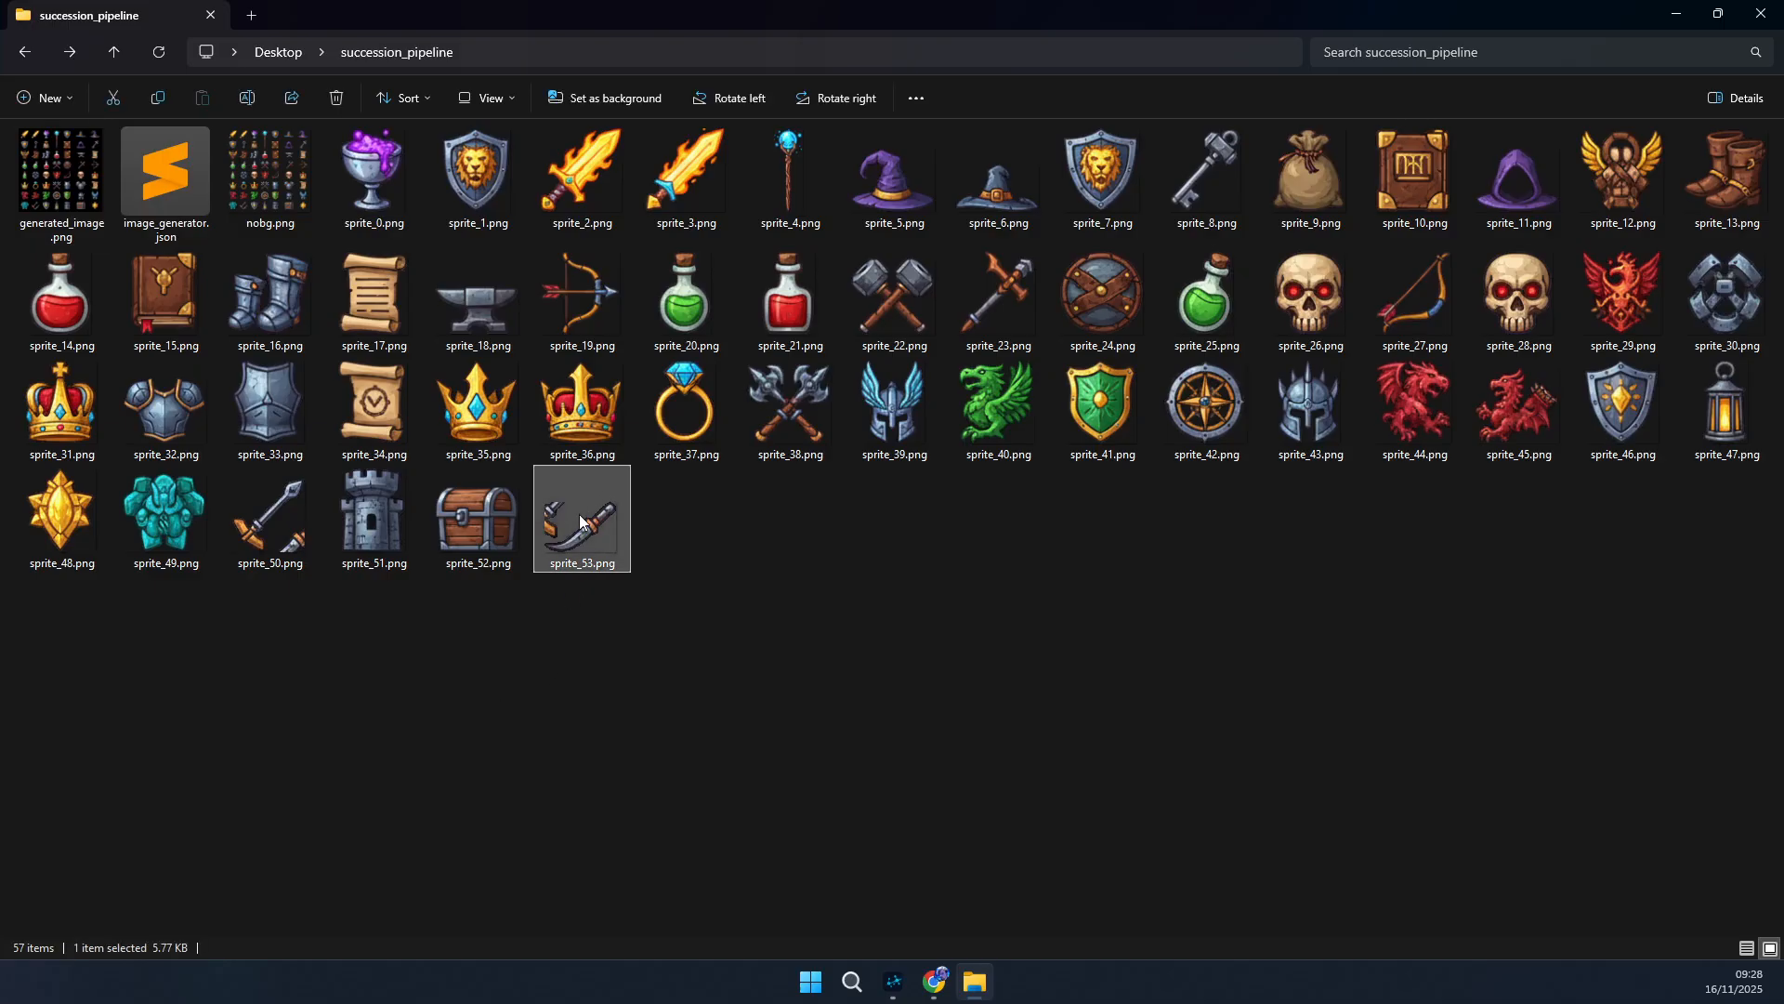
double_click(251, 190)
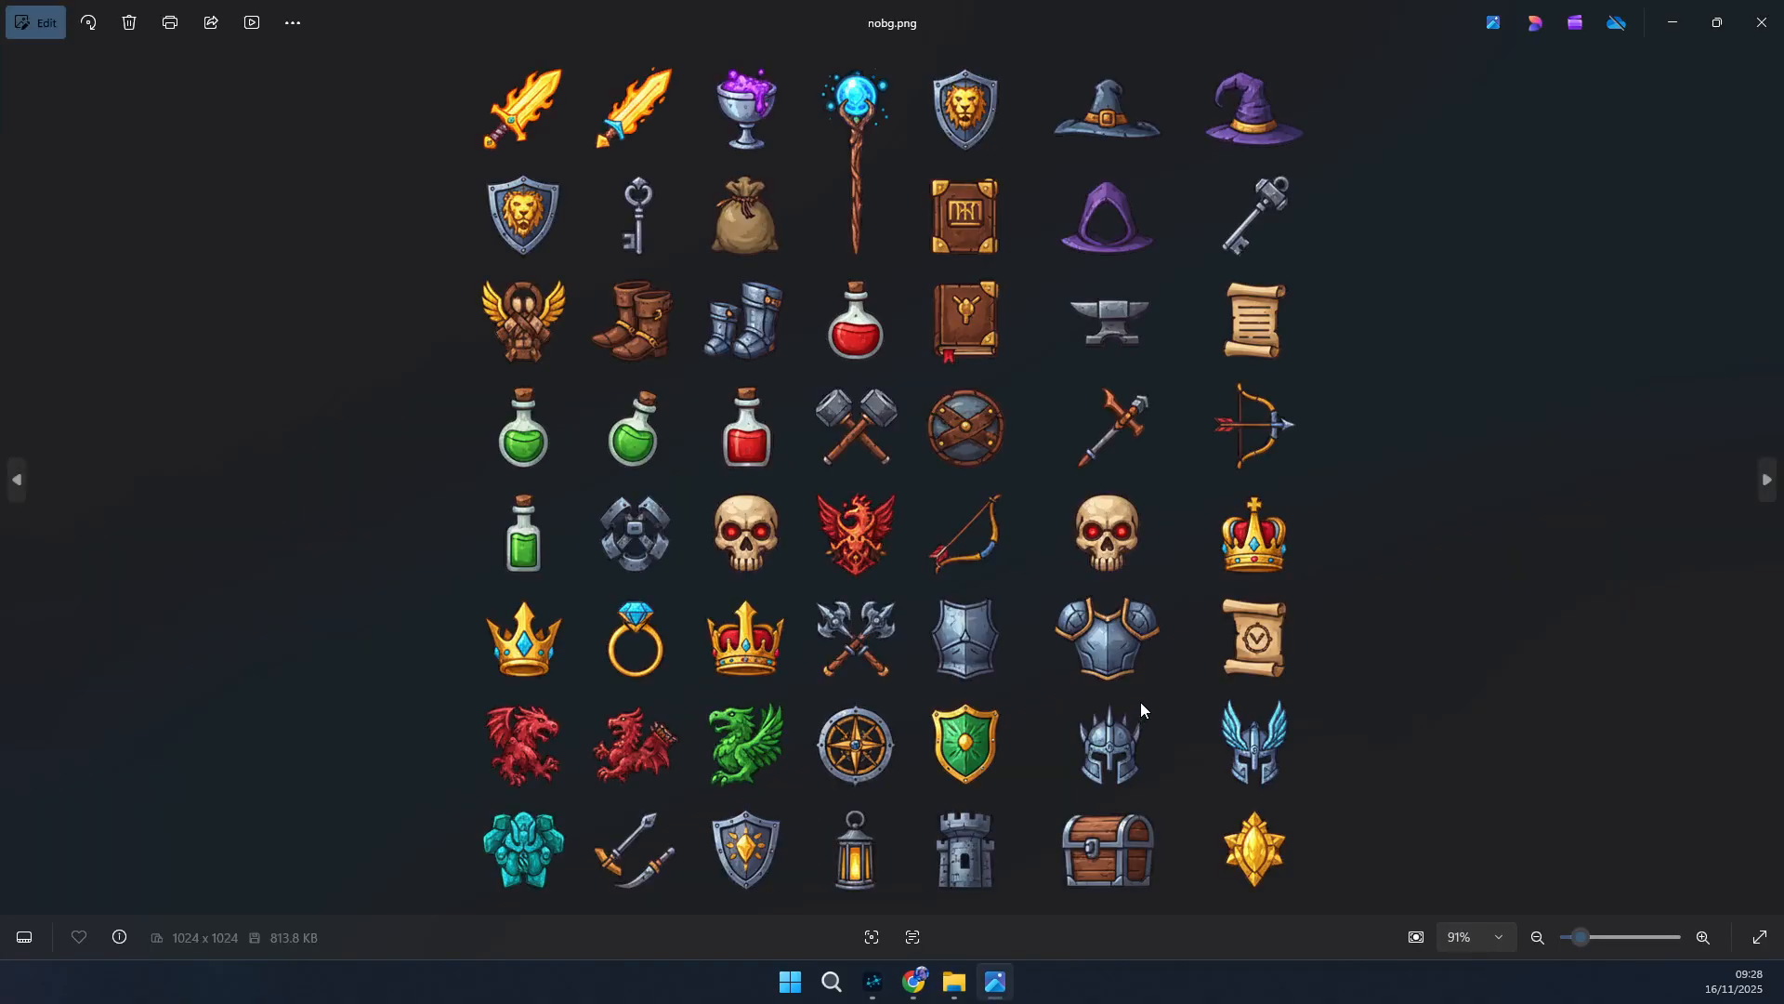
scroll(613, 863, up, 5)
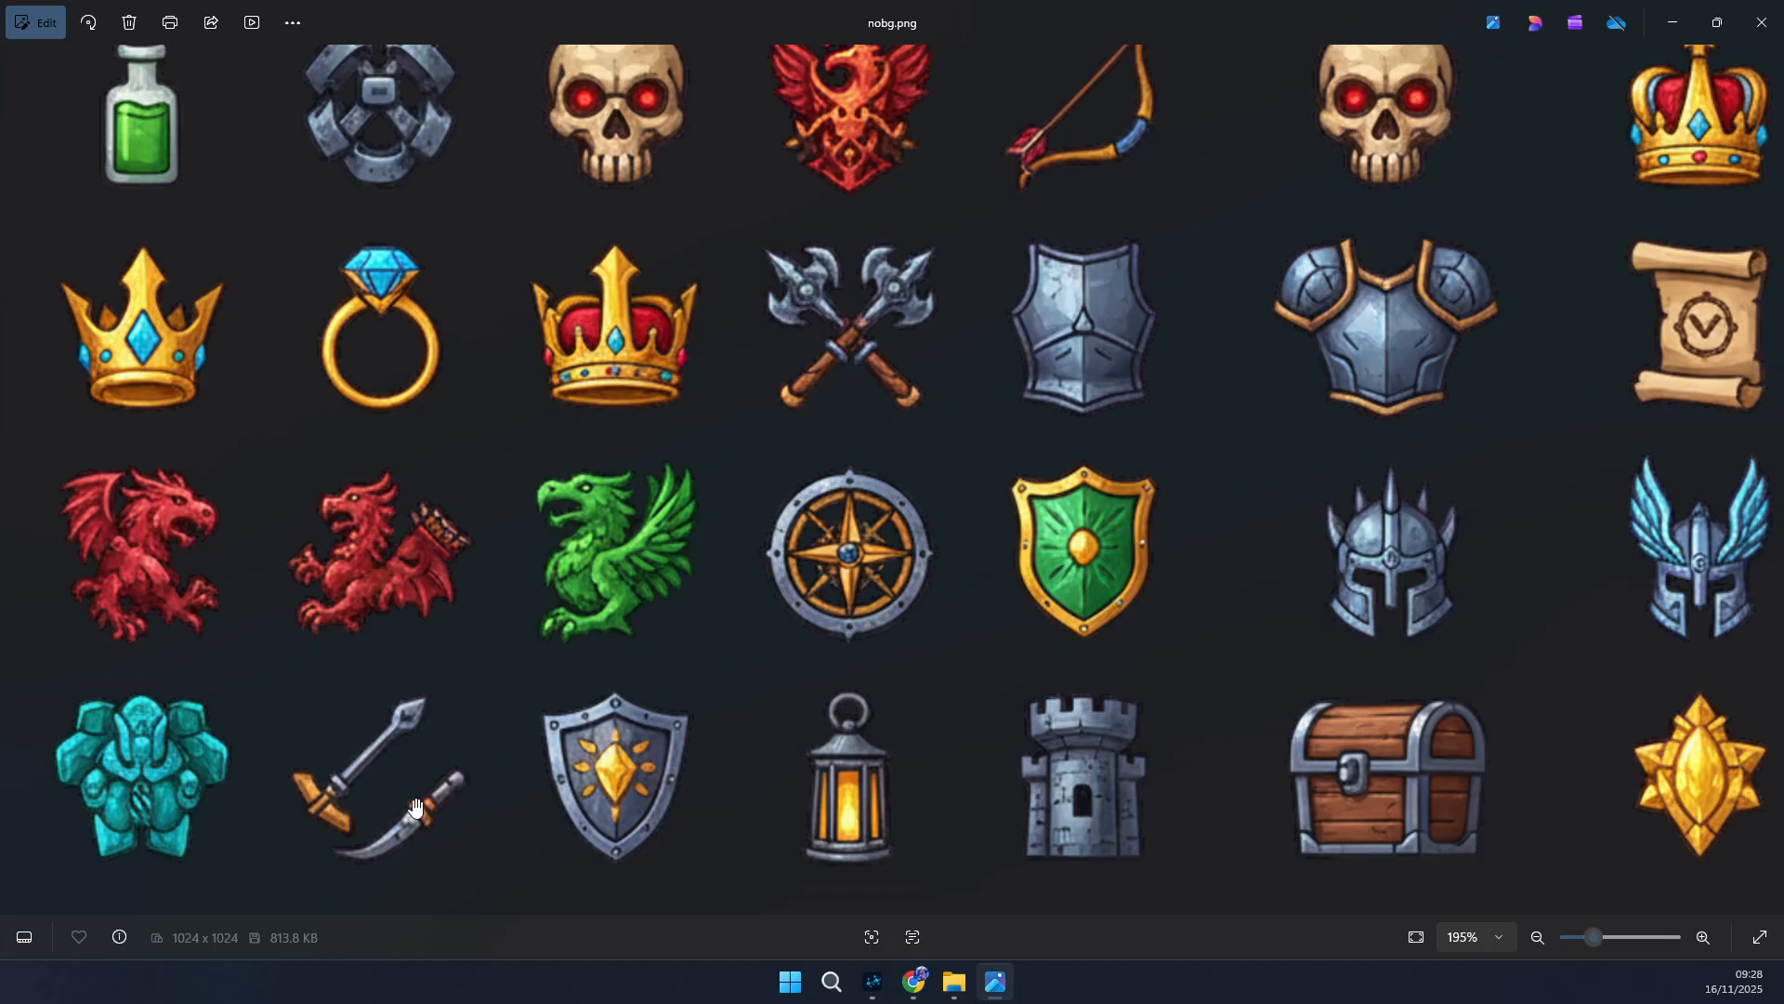
scroll(539, 758, down, 5)
click(1761, 22)
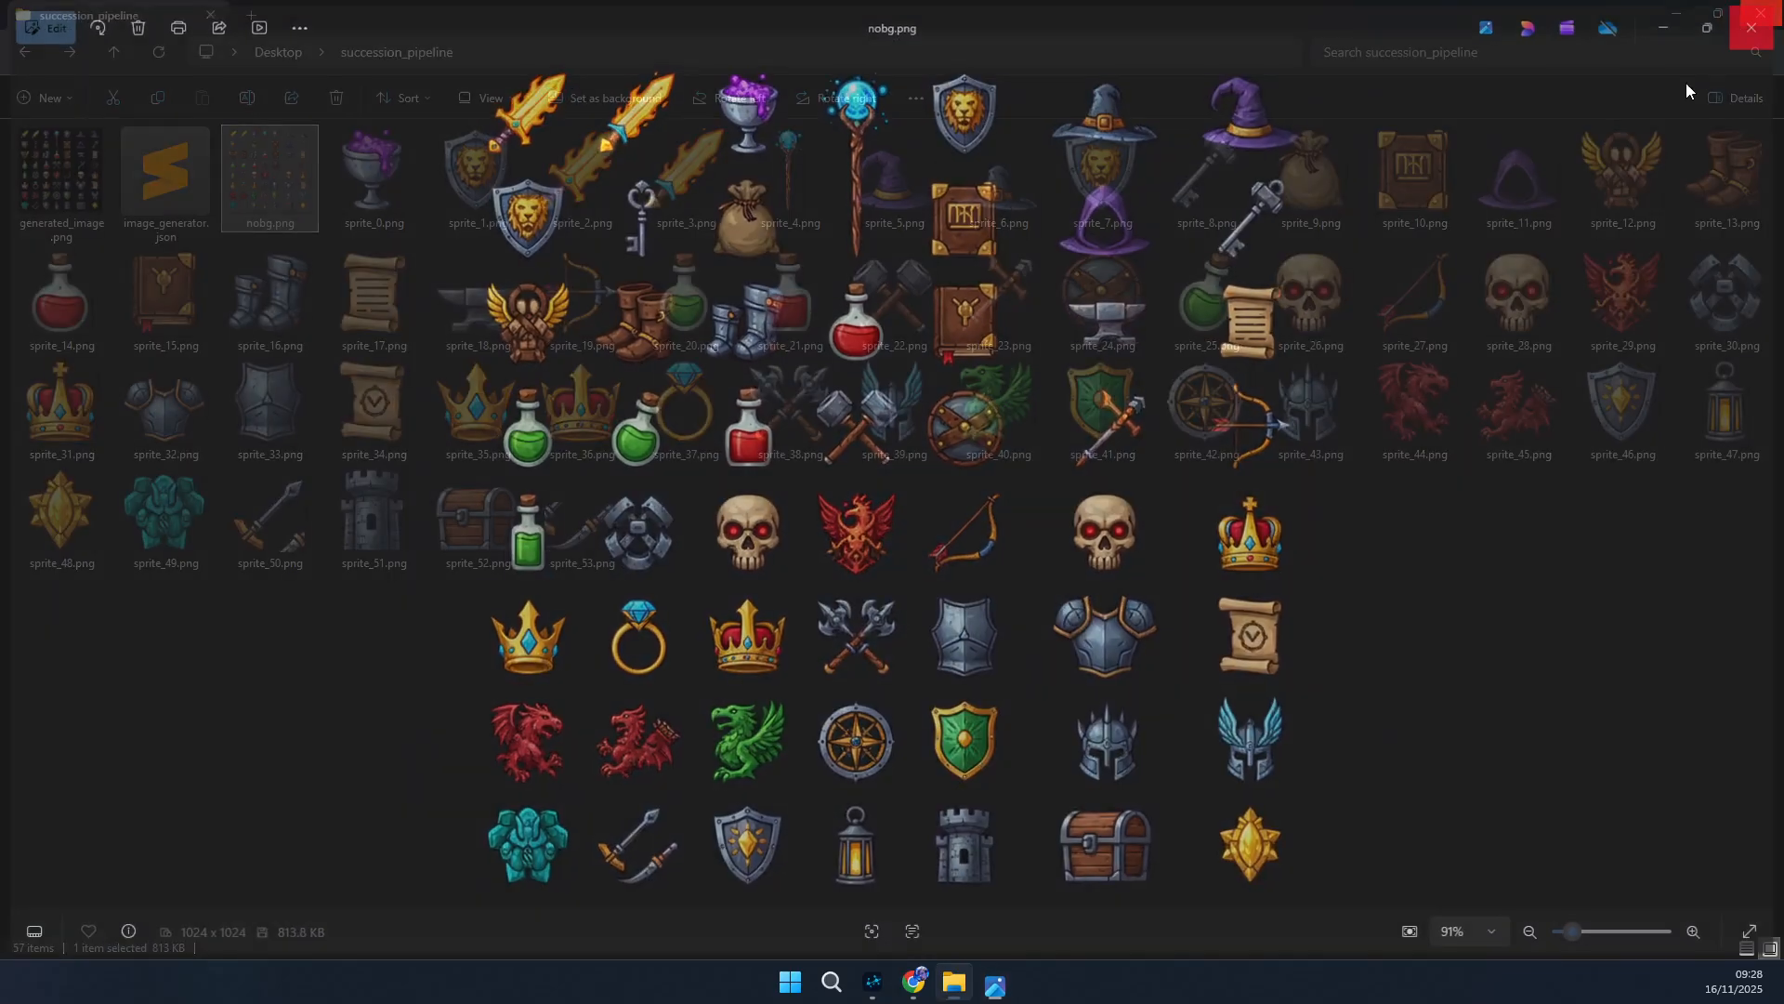
- Examine the extracted sprites in the folder, checking the weapon, skull, dragon and shield images for clean separation
click(293, 542)
click(592, 548)
click(479, 822)
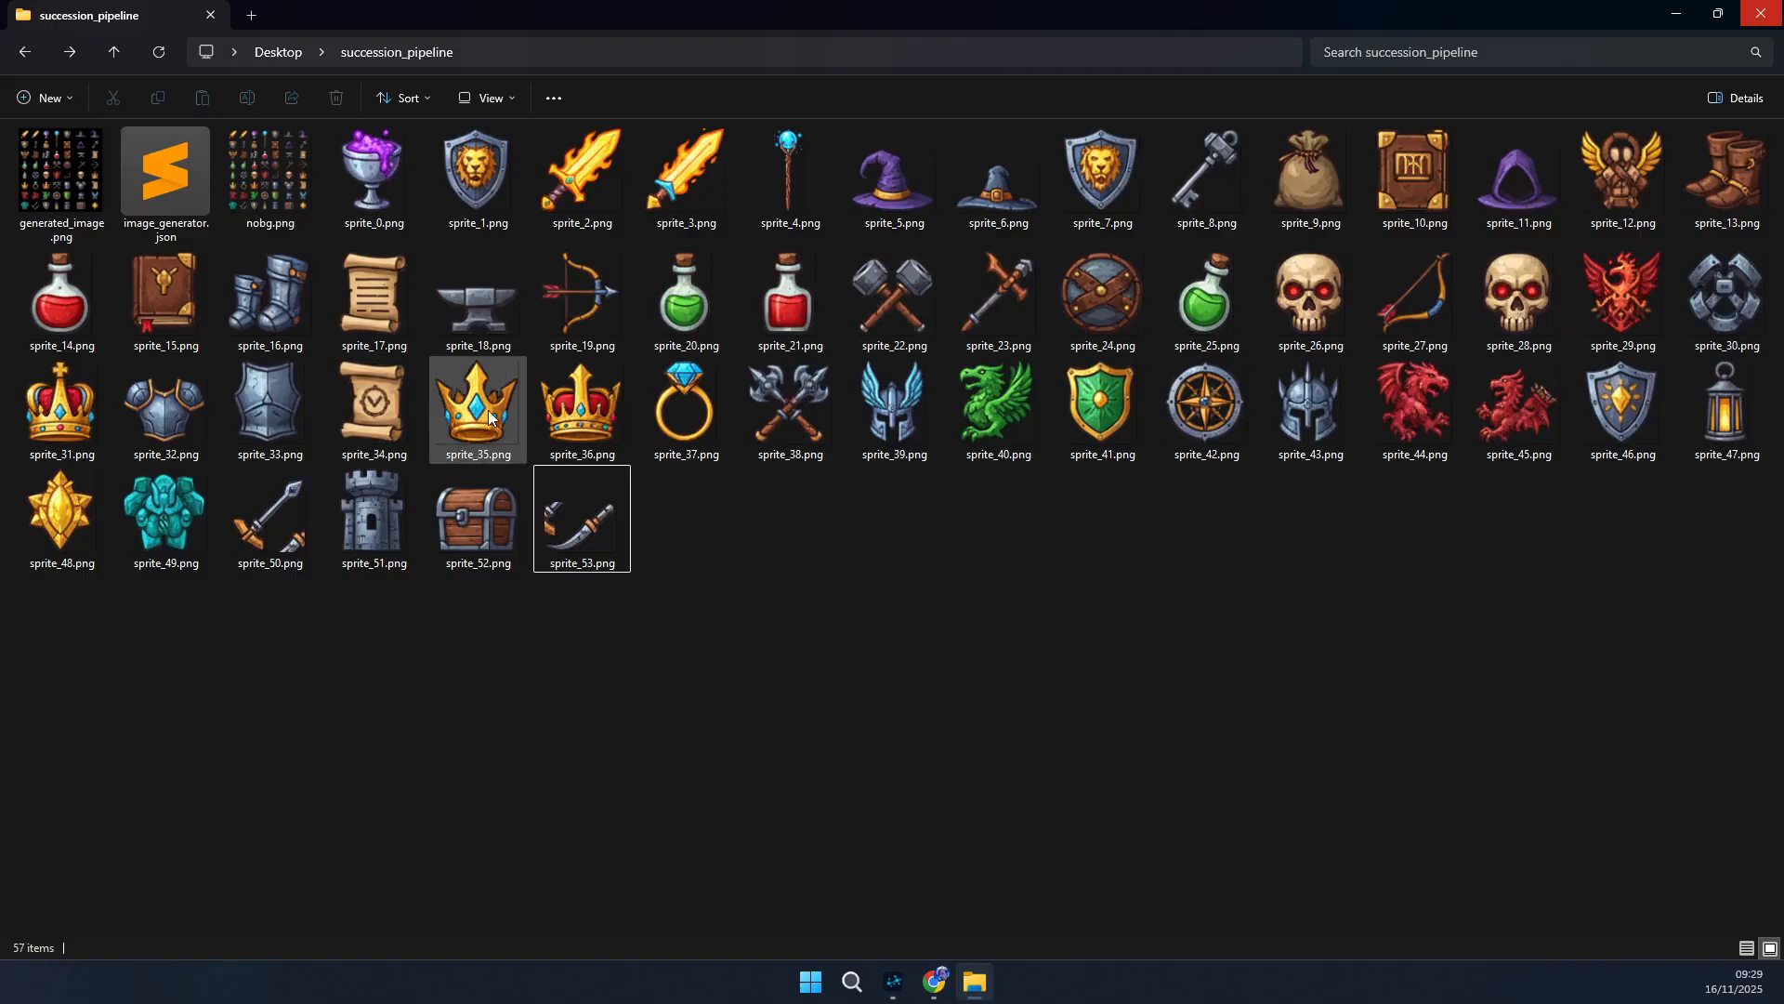
click(1028, 304)
click(1030, 542)
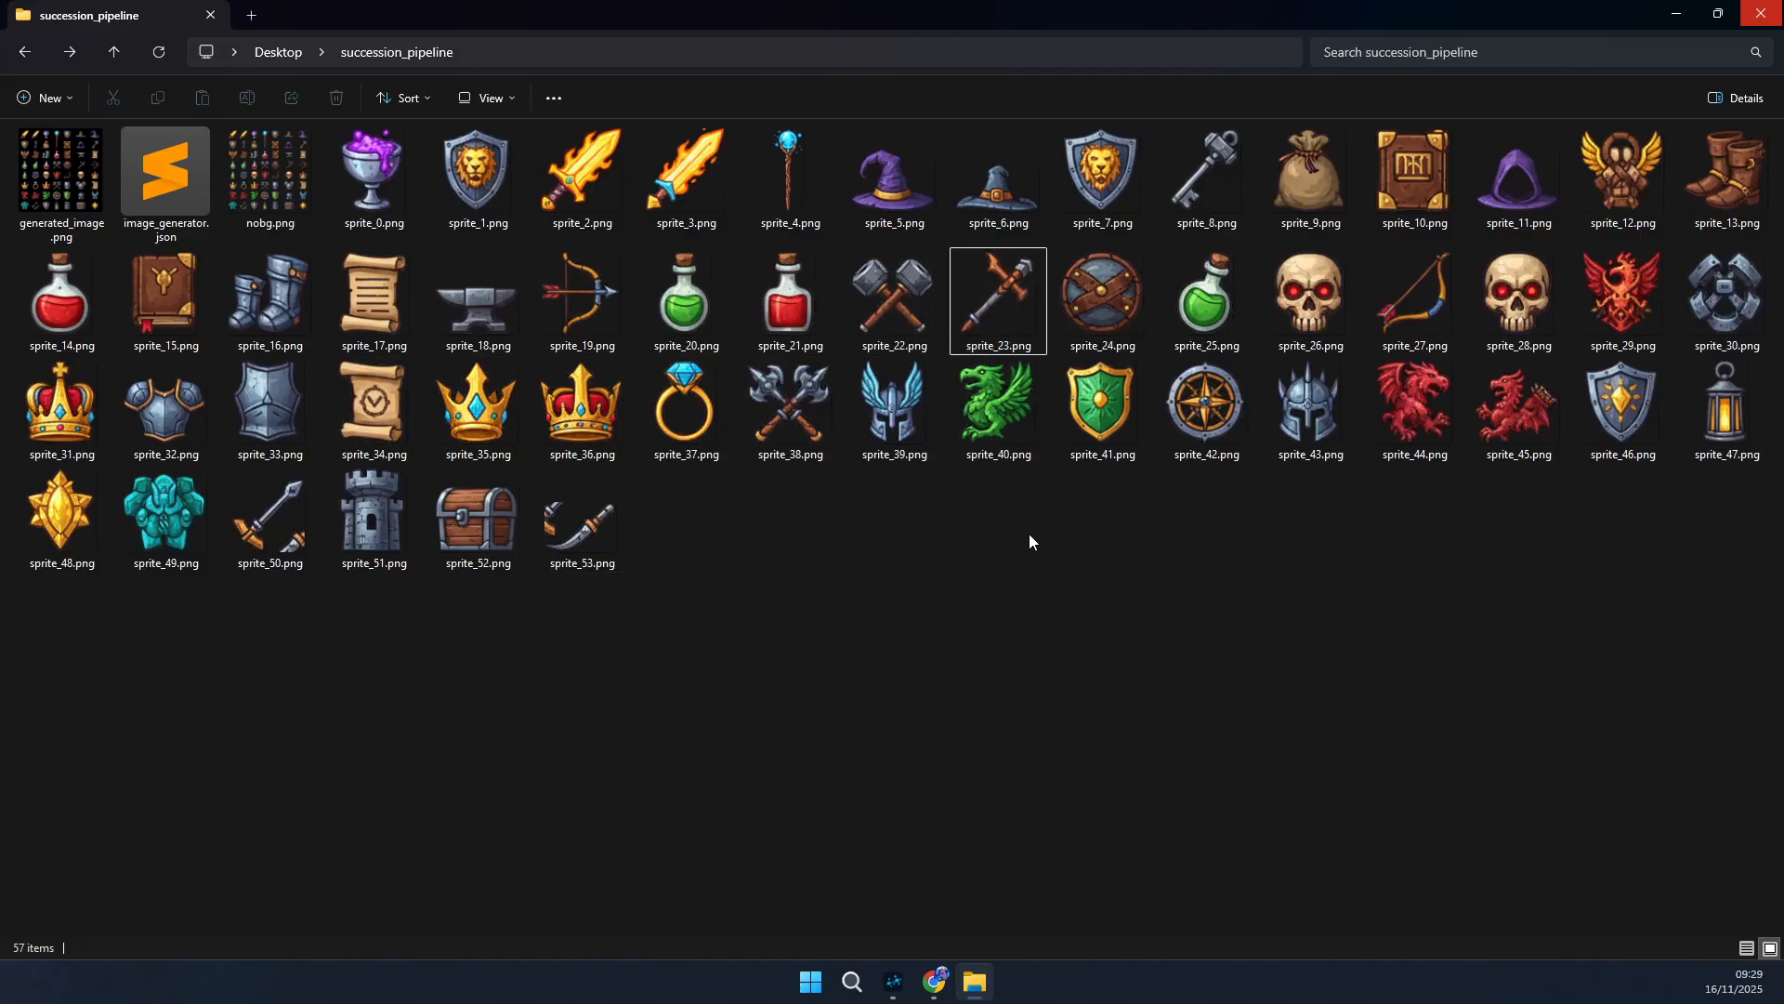
click(1517, 295)
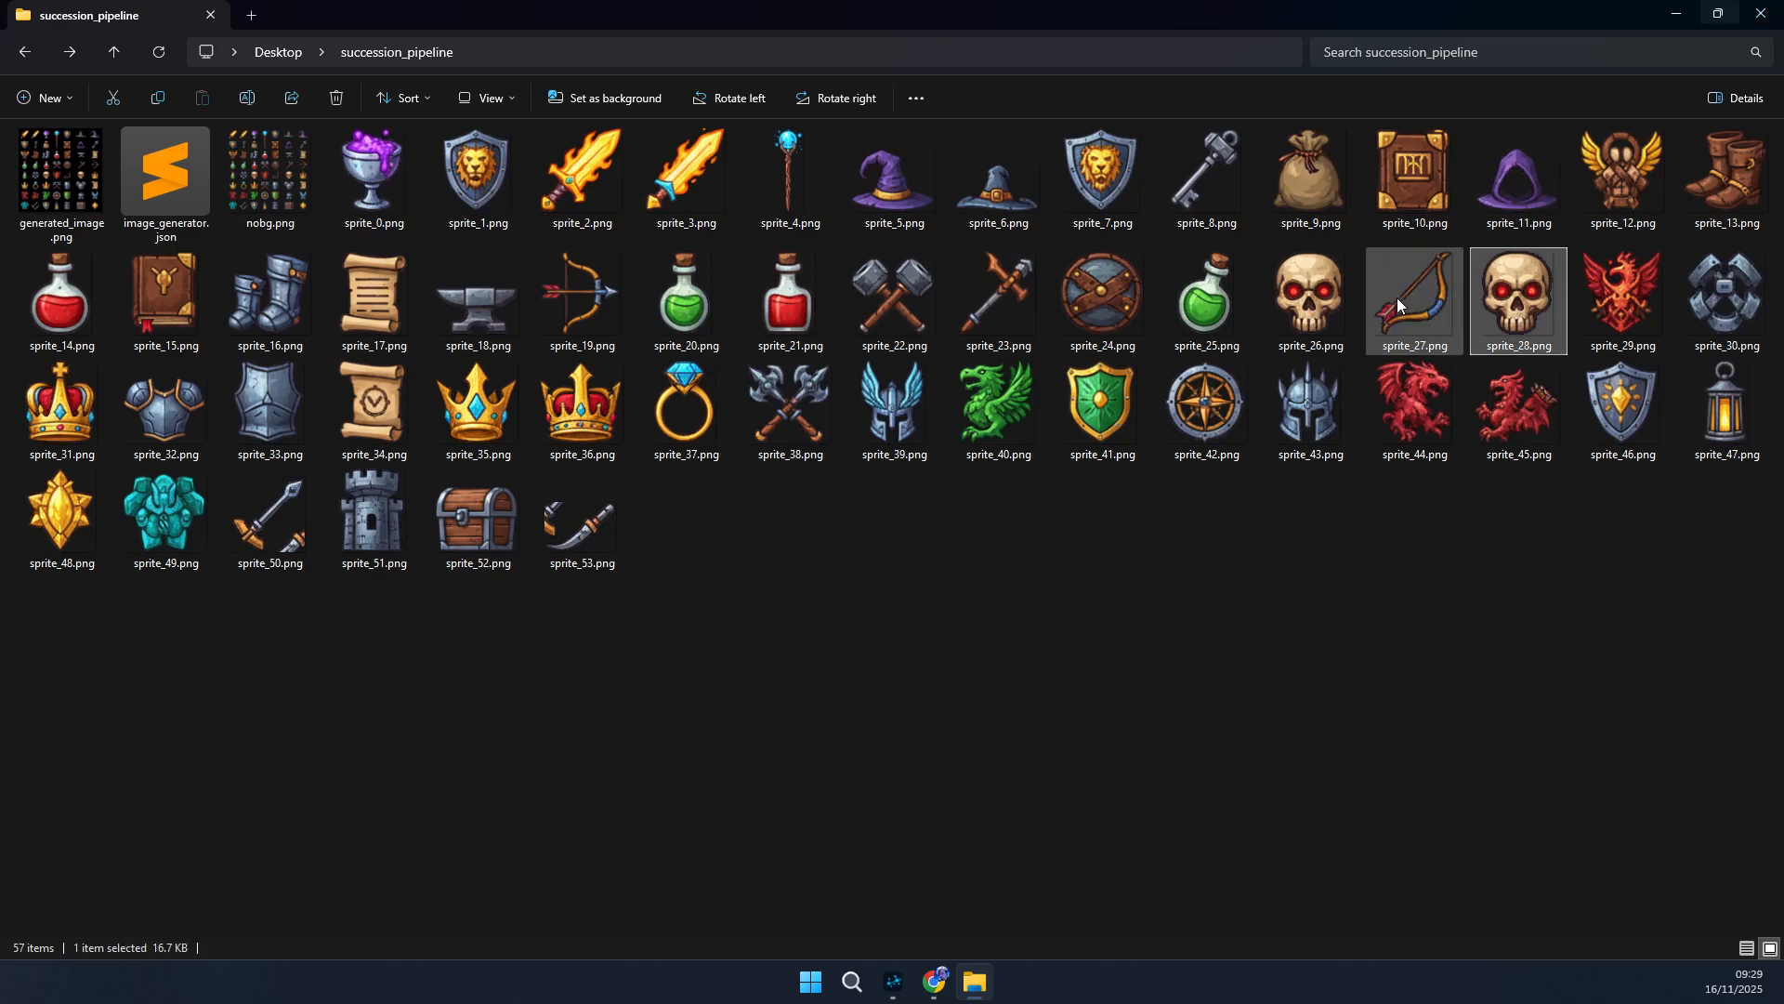
click(1311, 296)
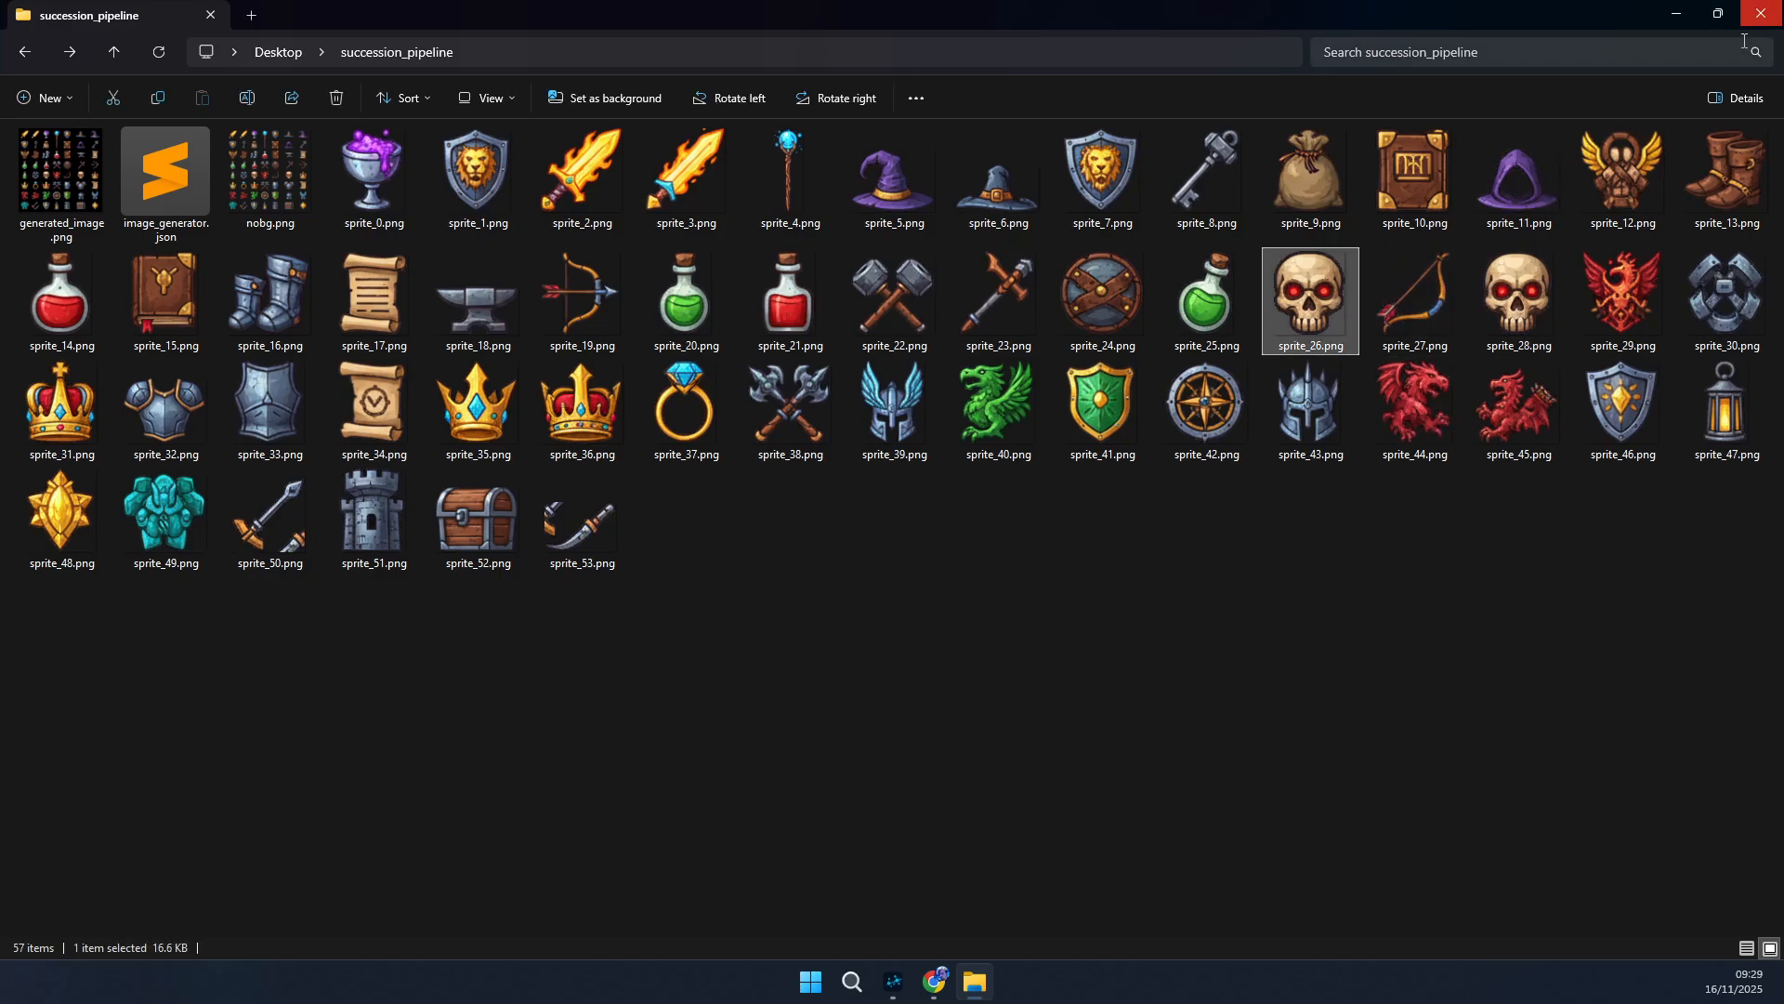
click(1442, 432)
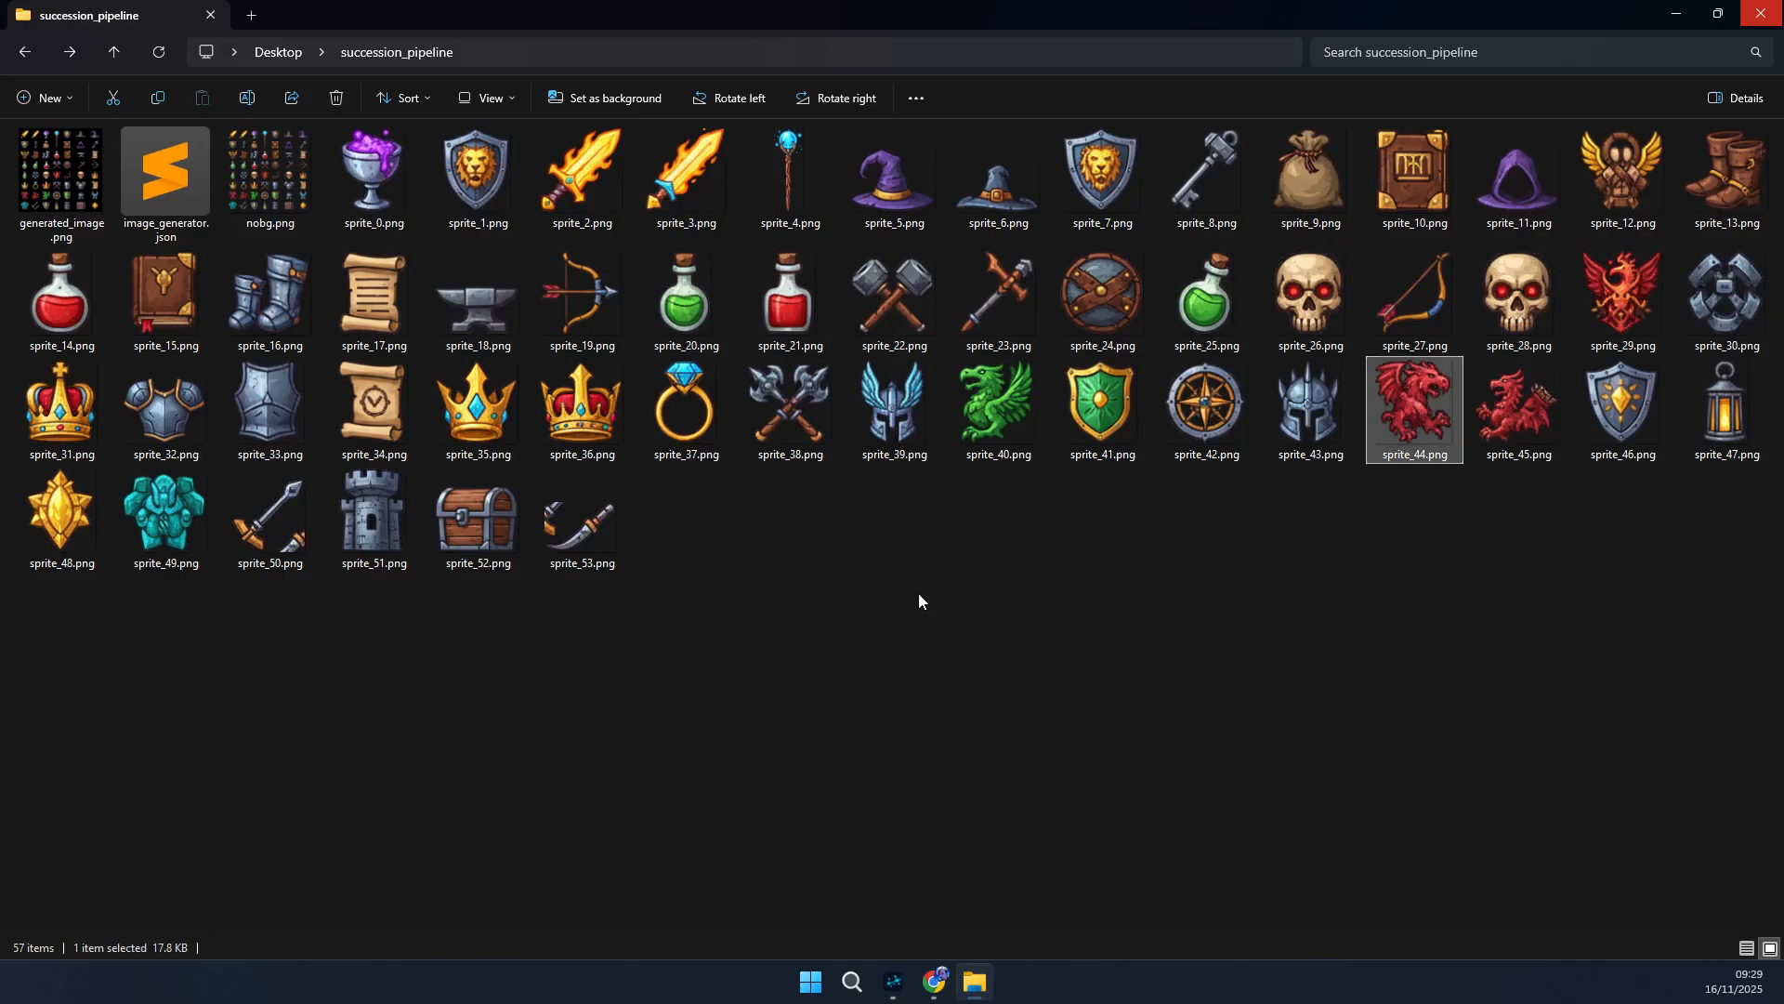
drag(275, 662, 660, 716)
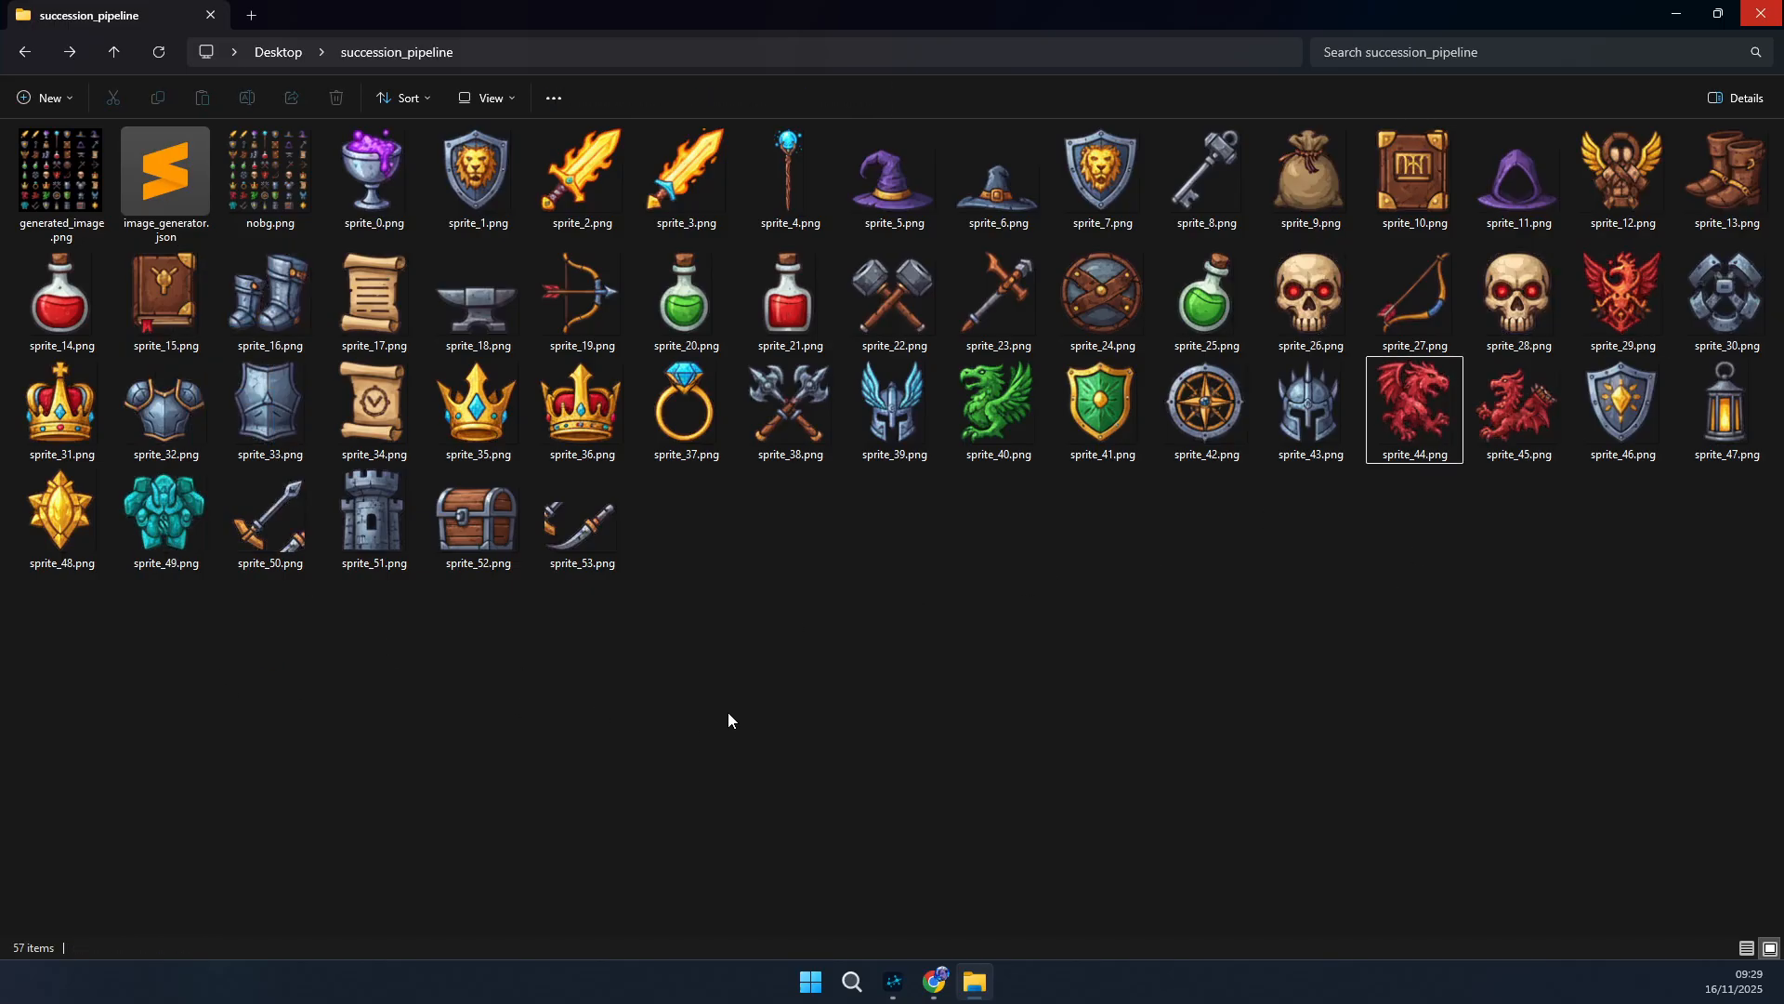
click(471, 153)
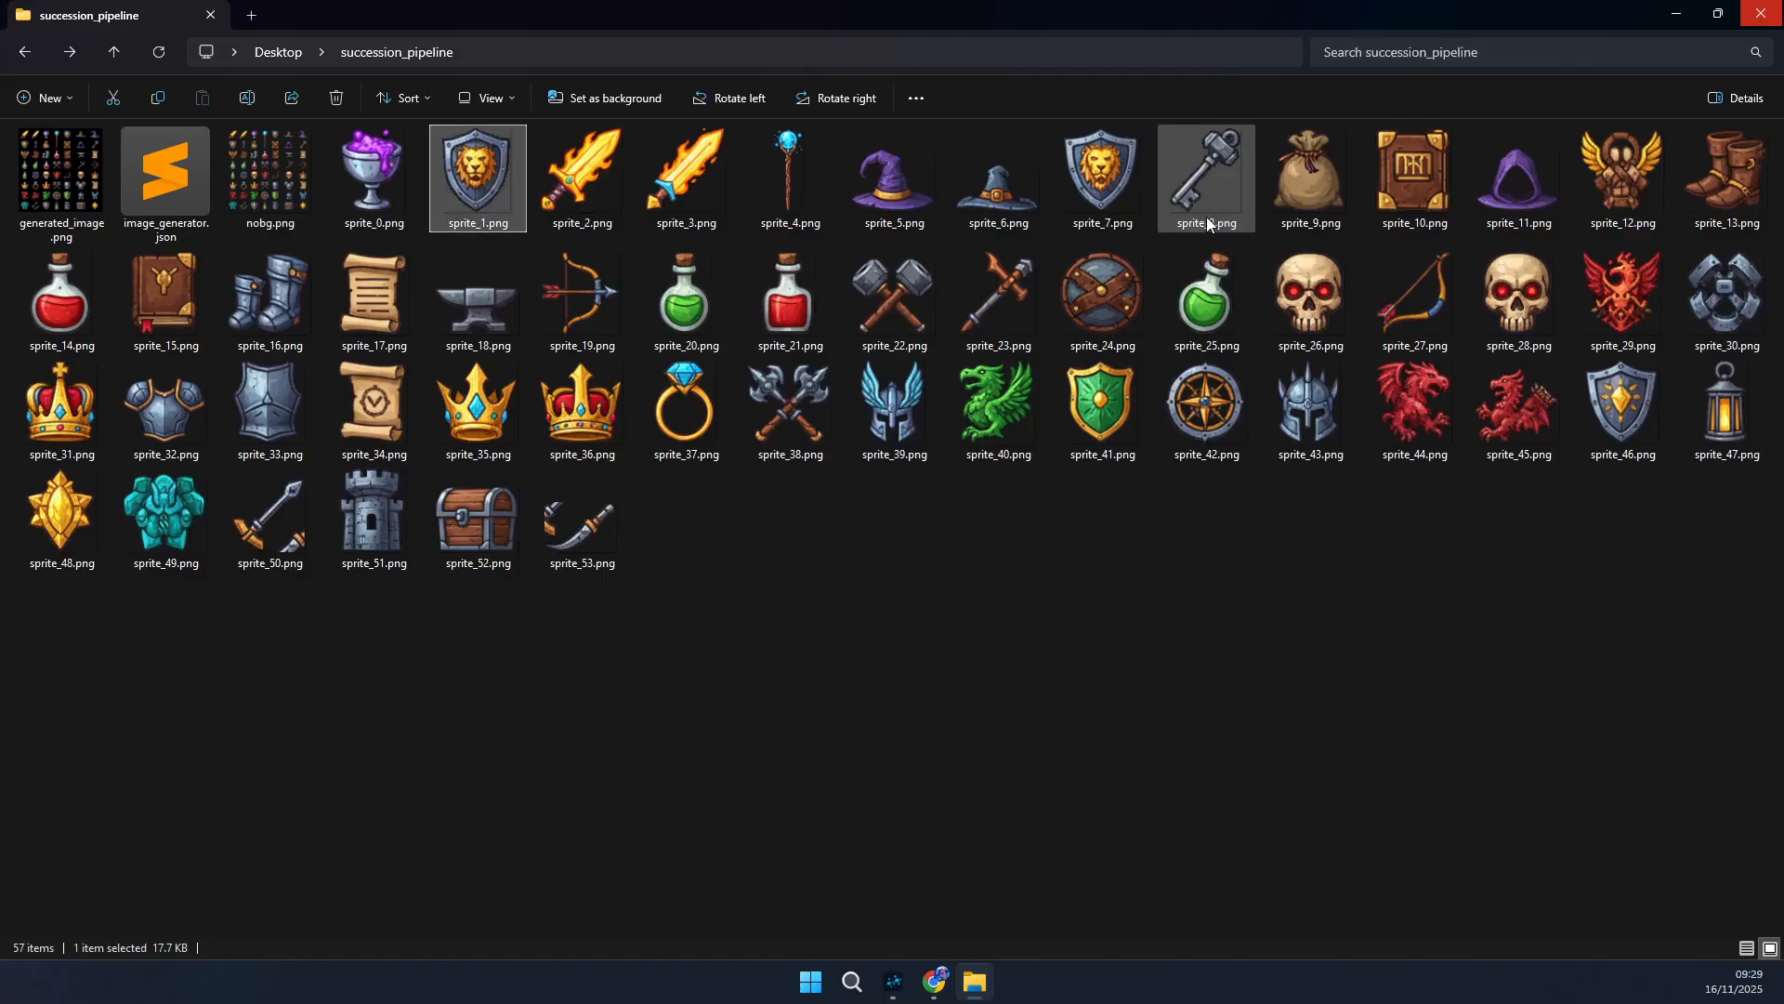
- Delete sprite_0.png through sprite_53.png from the succession_pipeline folder and return to Project Succession
click(353, 164)
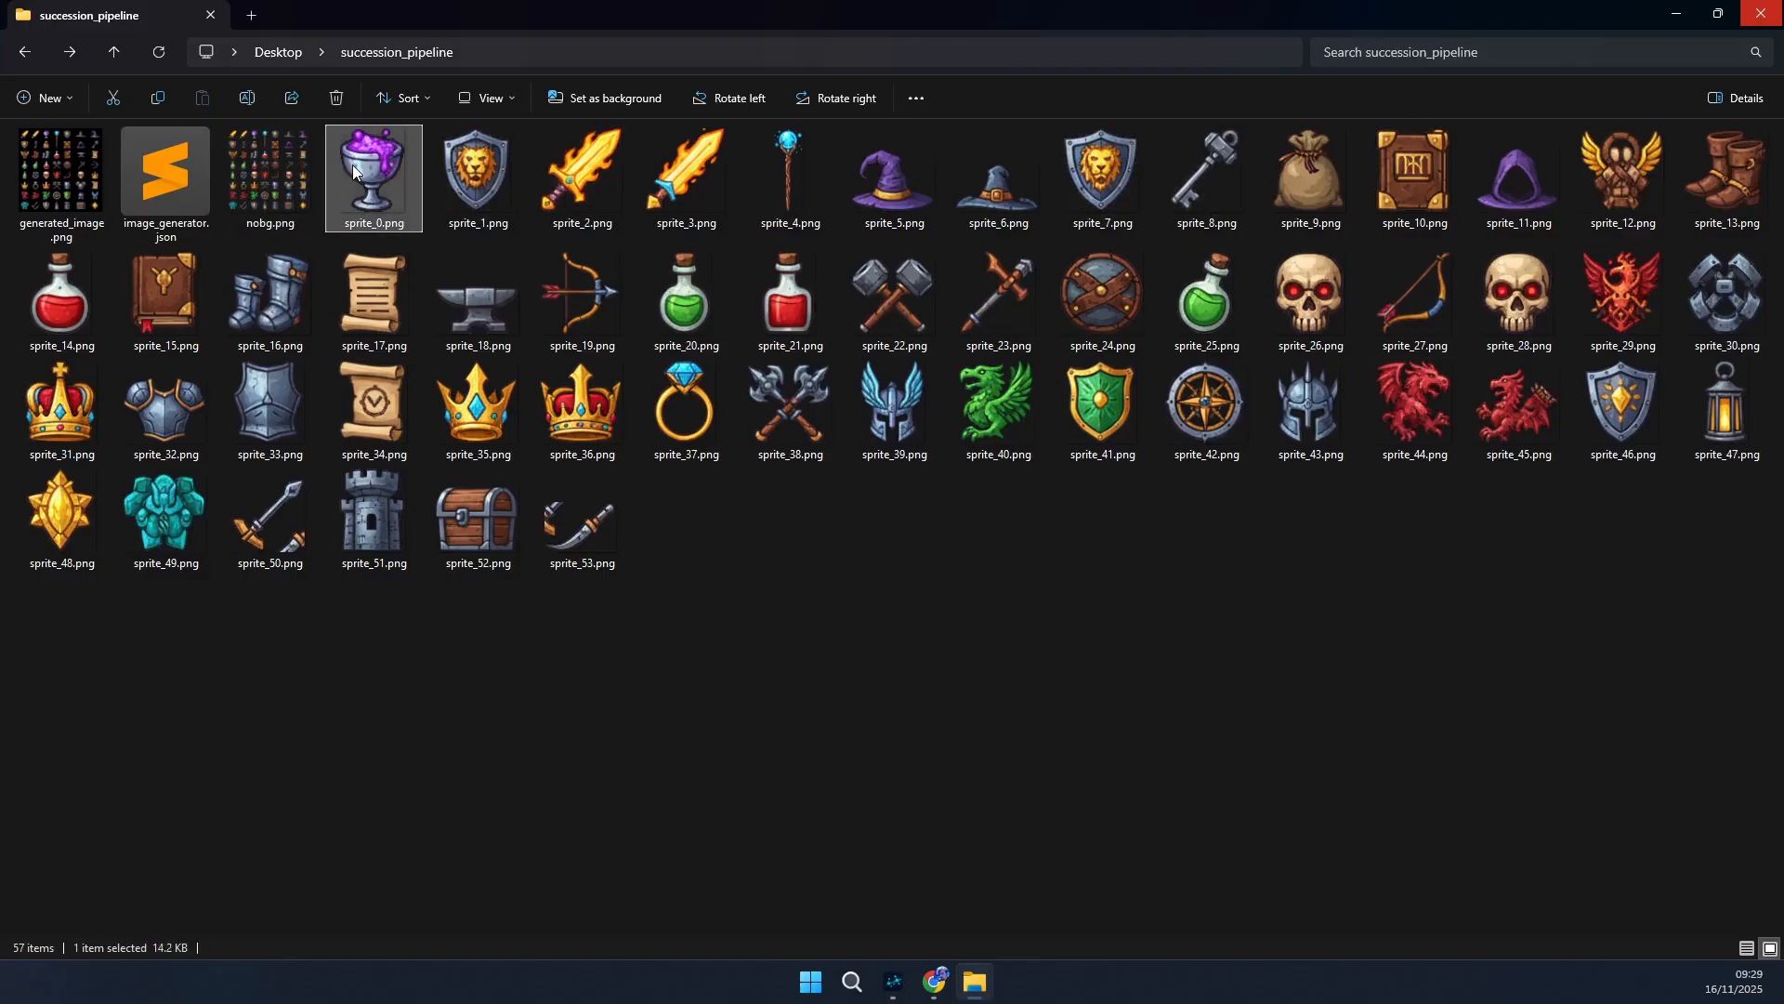
shift+click(601, 543)
key(Delete)
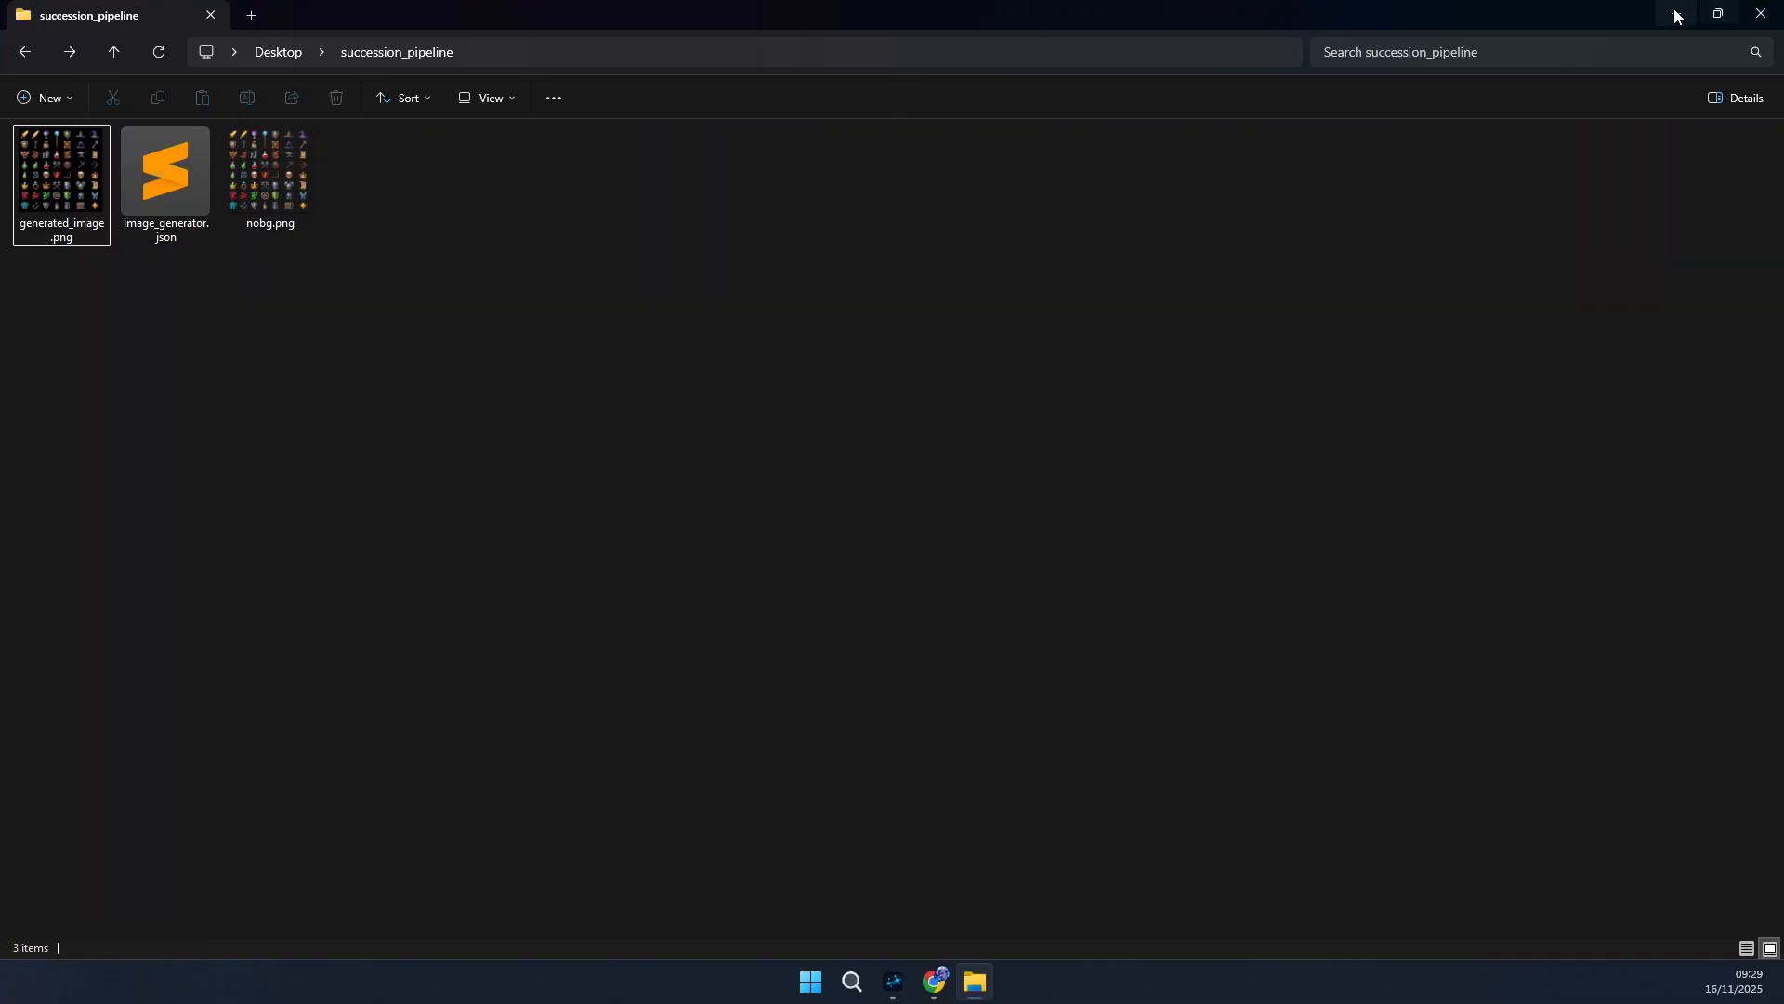
click(1677, 13)
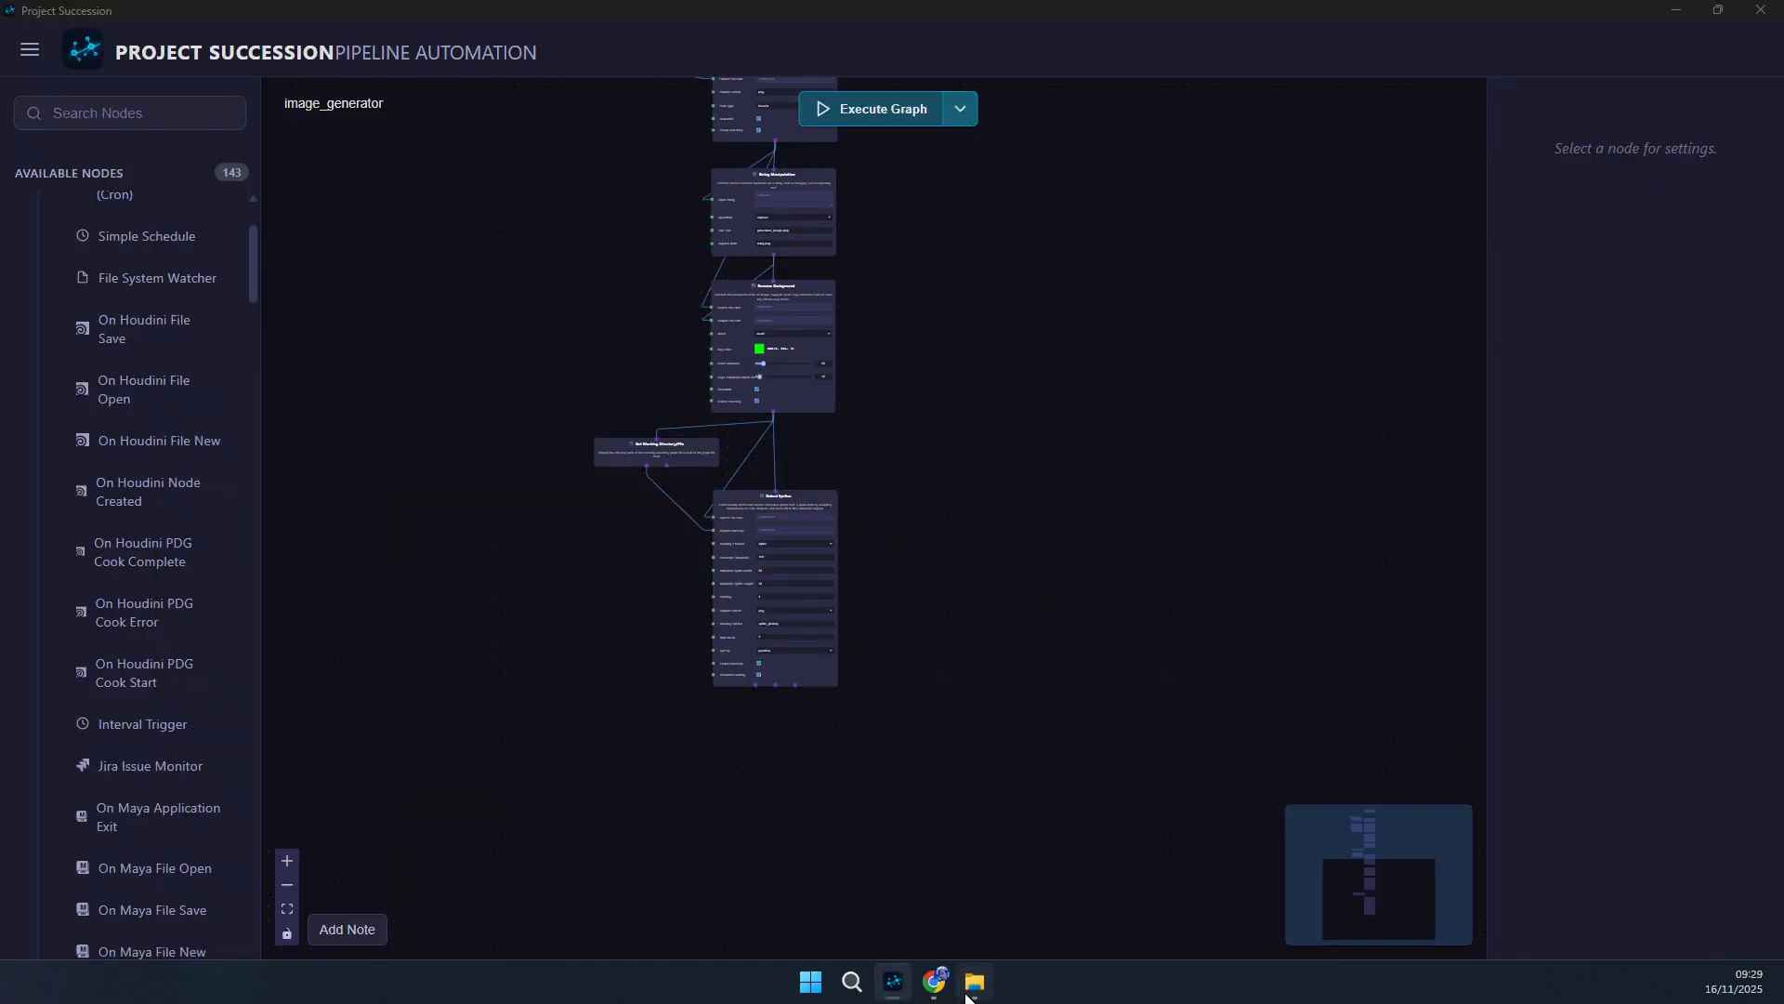
- Examine generated_image.png from the succession_pipeline folder, close it, and return to Project Succession
click(974, 982)
double_click(74, 199)
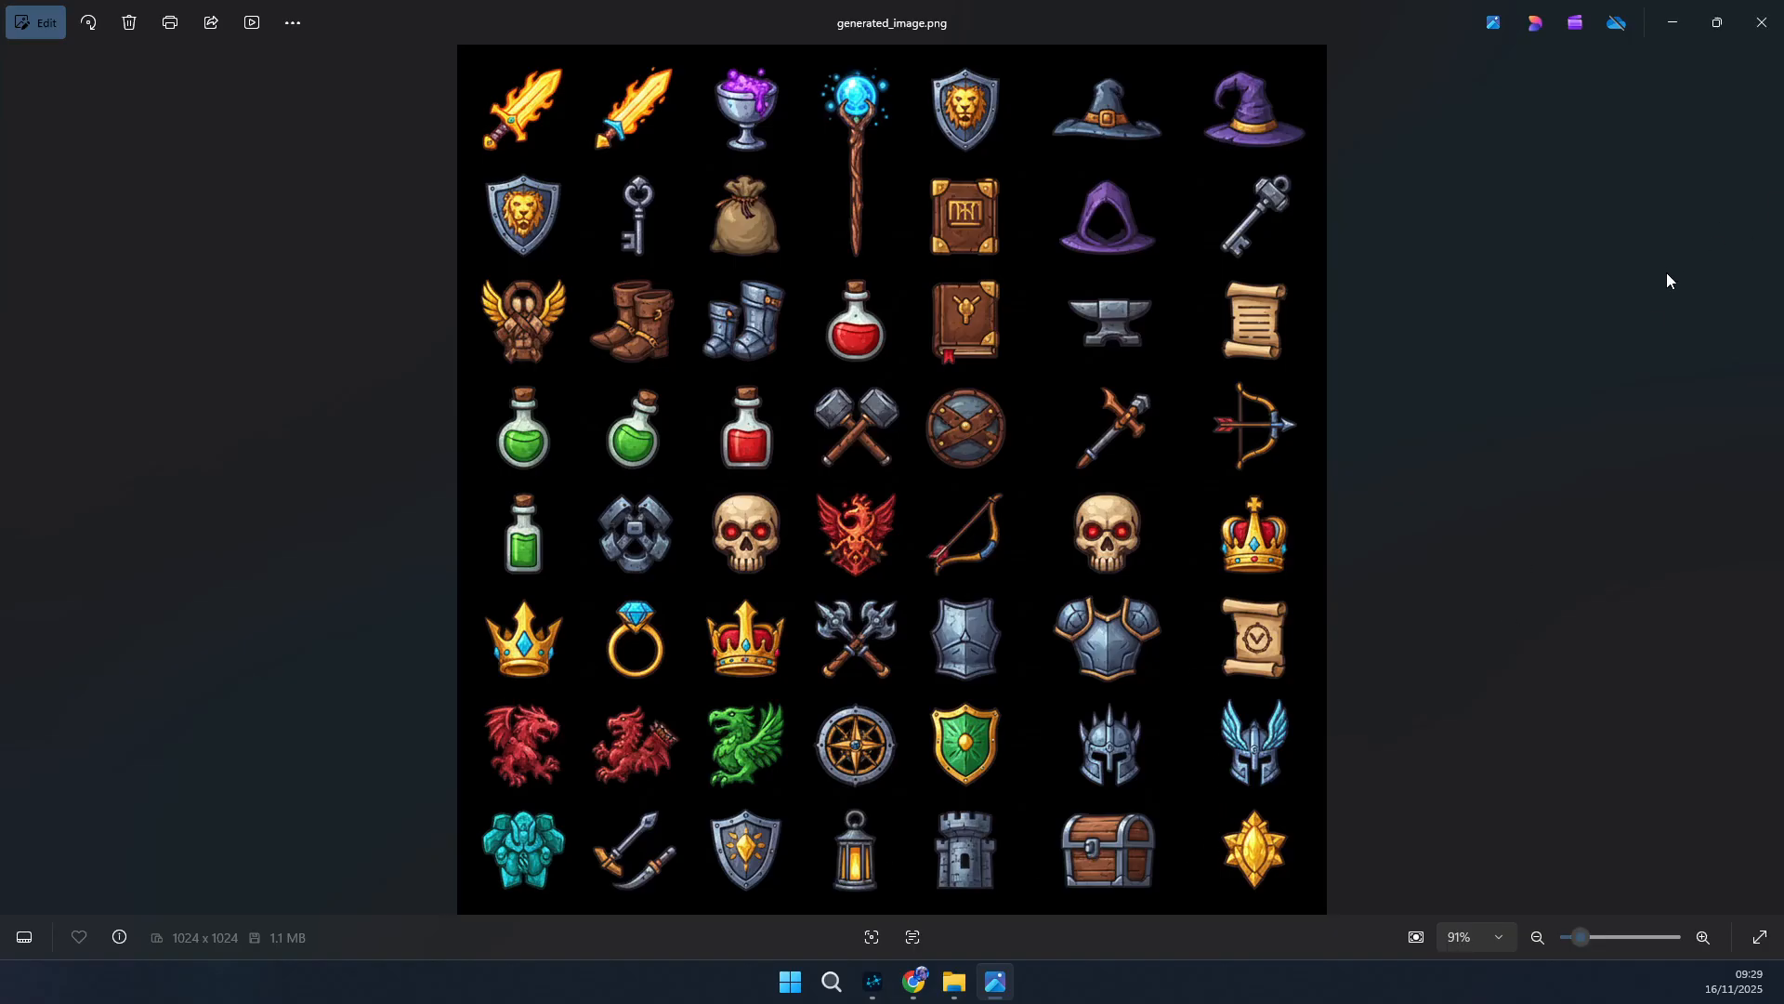
mouse_move(1735, 16)
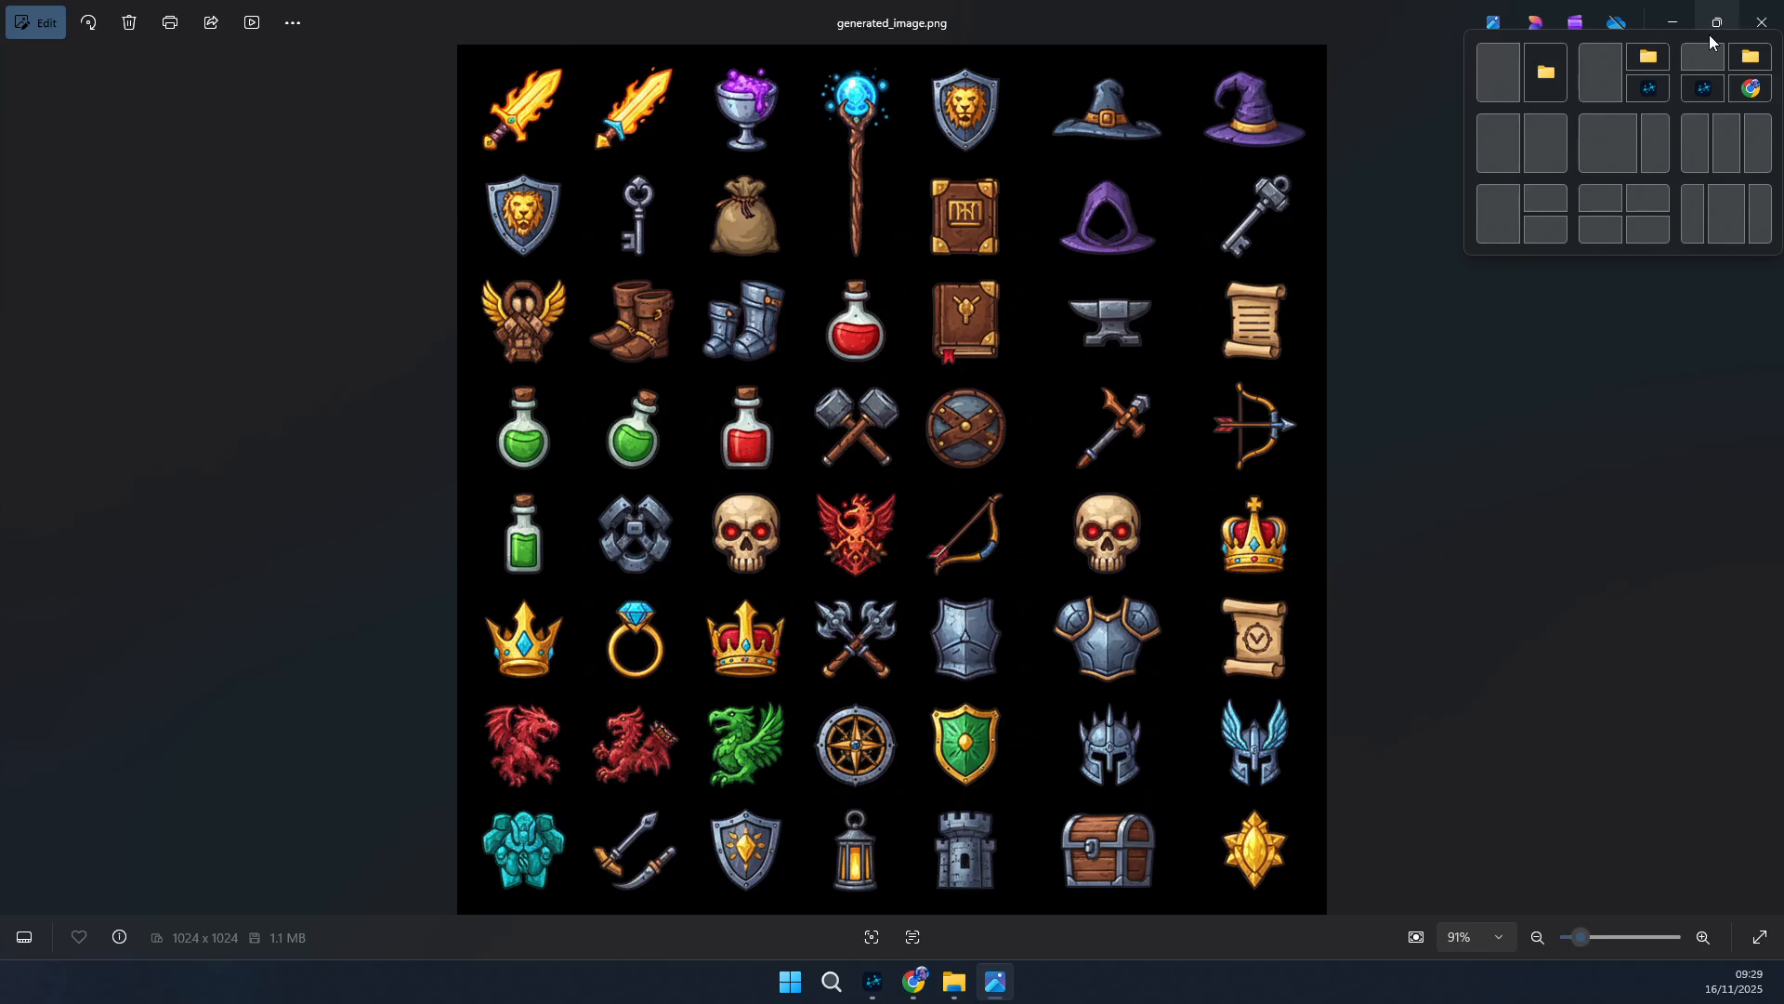
click(1763, 24)
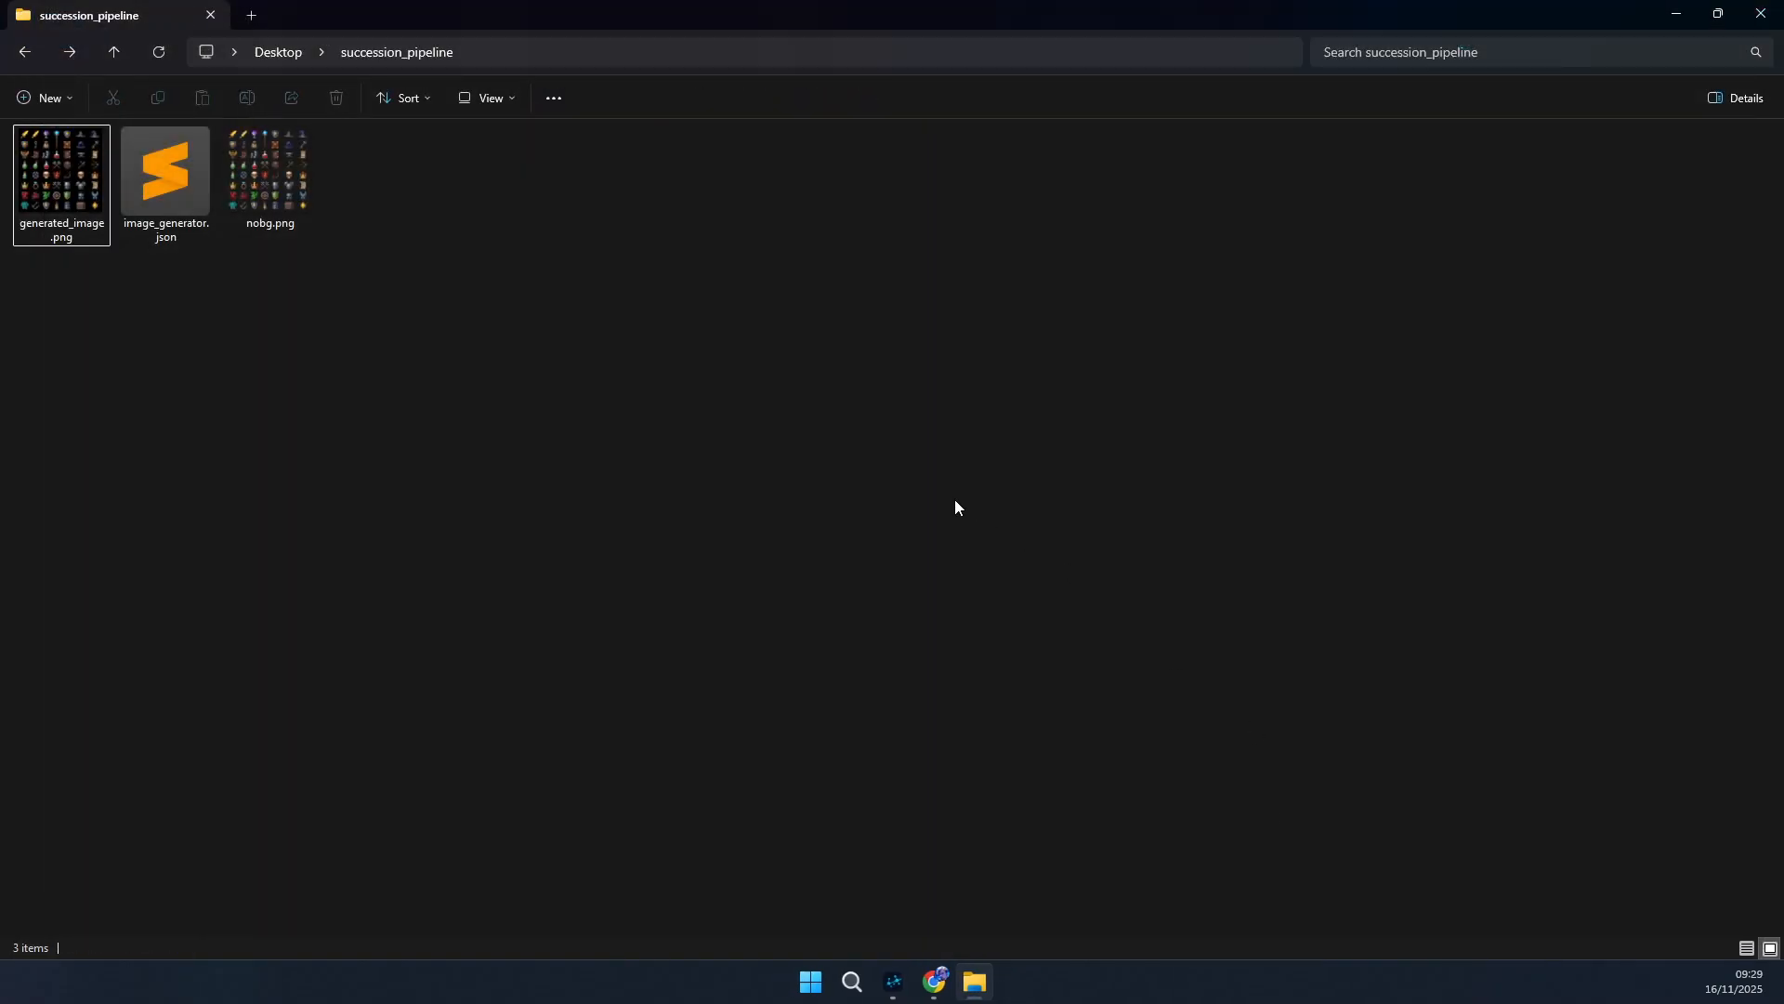
click(892, 988)
- Review the lower part of the graph, checking the Detect Sprites node's settings and connections
drag(462, 279, 571, 586)
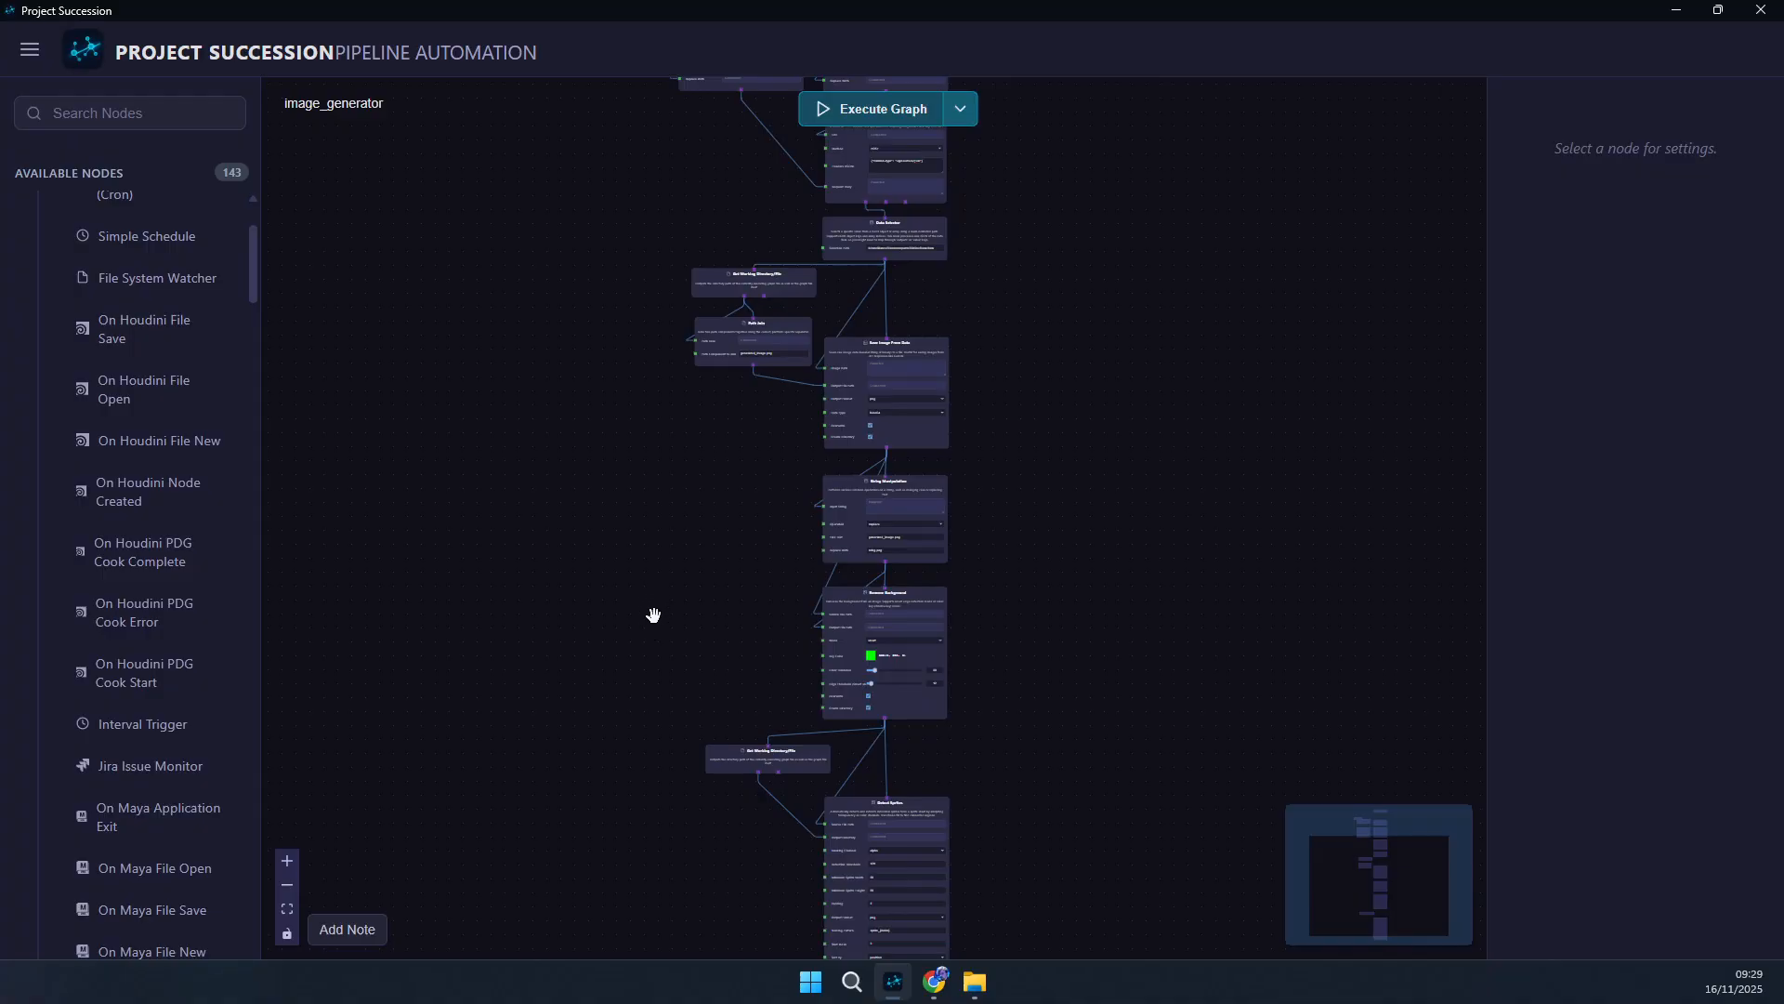
drag(720, 546, 614, 259)
scroll(598, 770, up, 4)
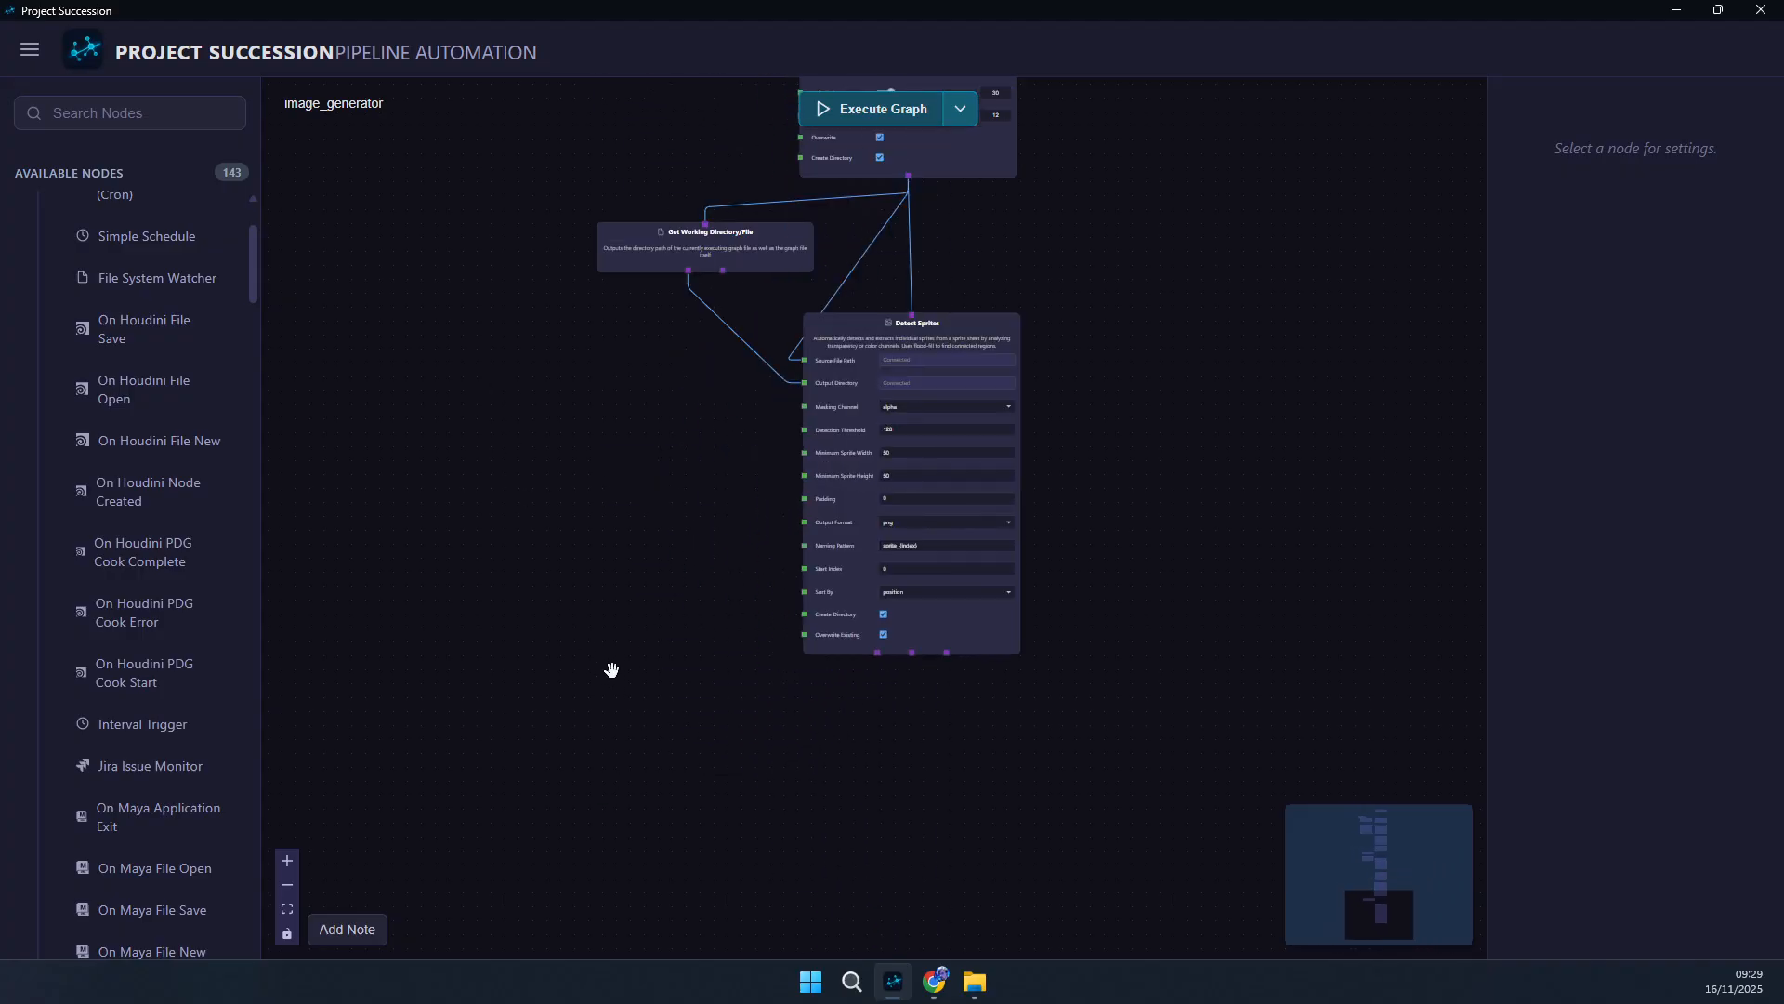
drag(728, 645, 617, 772)
scroll(641, 689, up, 3)
drag(827, 358, 821, 323)
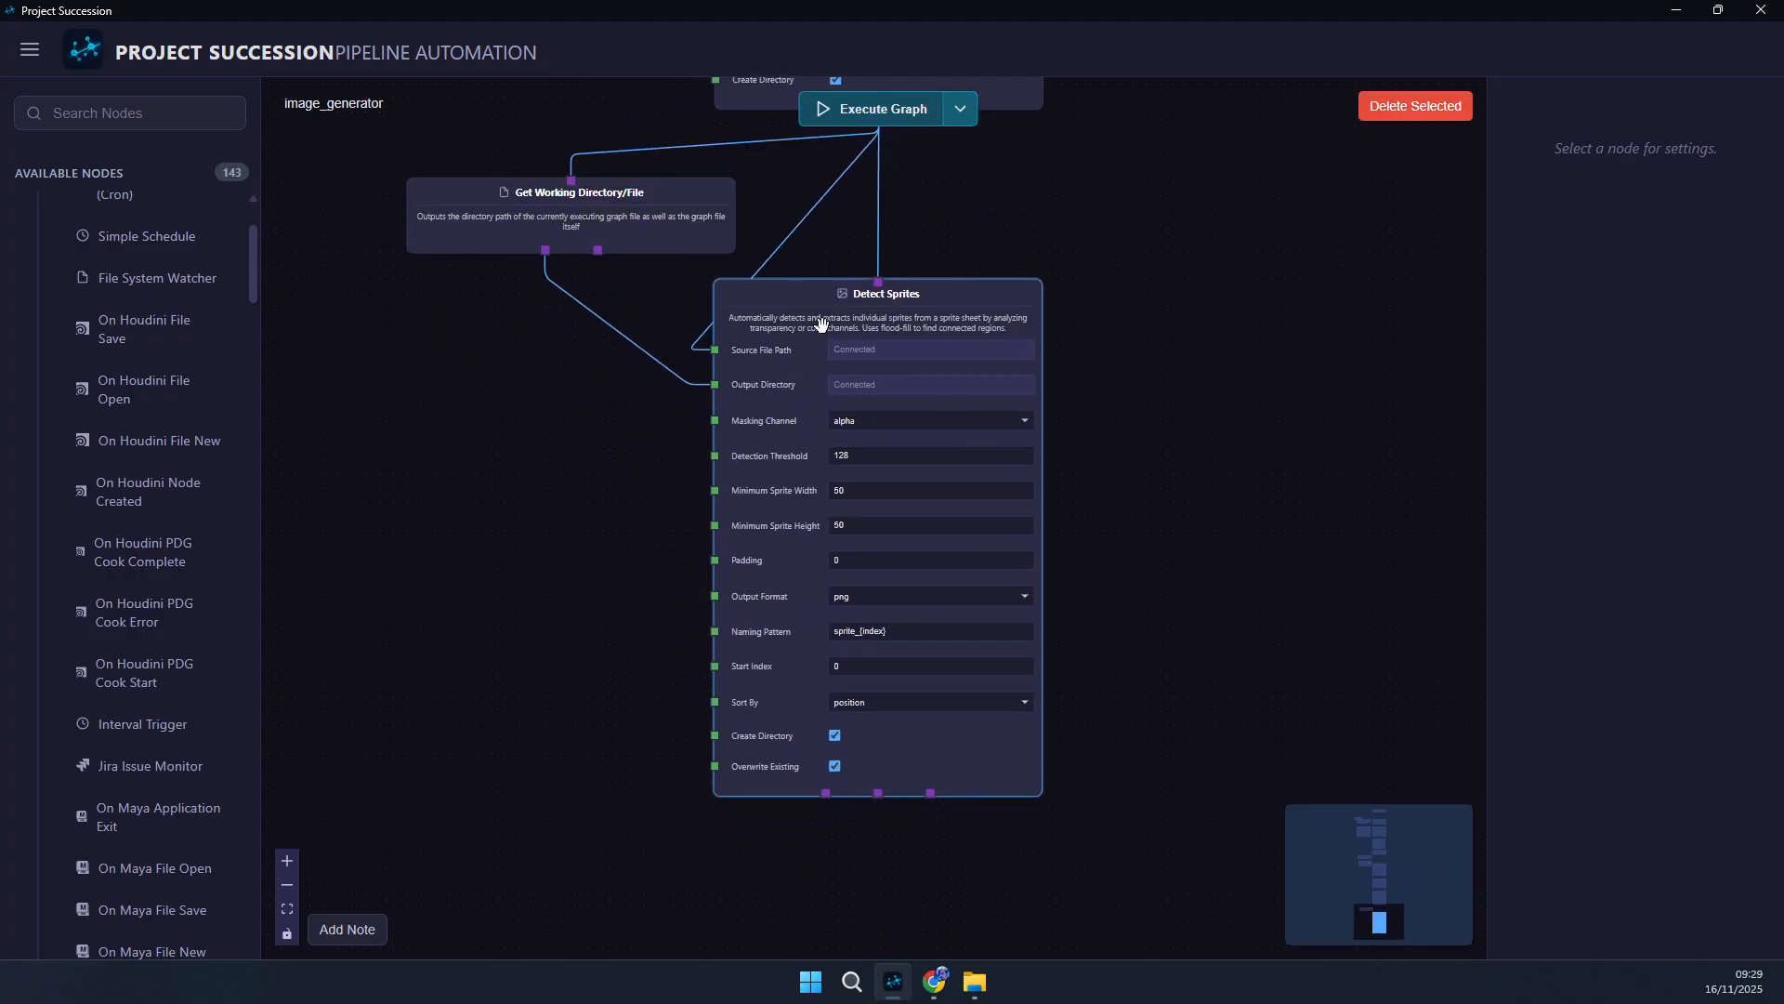
scroll(498, 709, down, 2)
drag(505, 714, 520, 670)
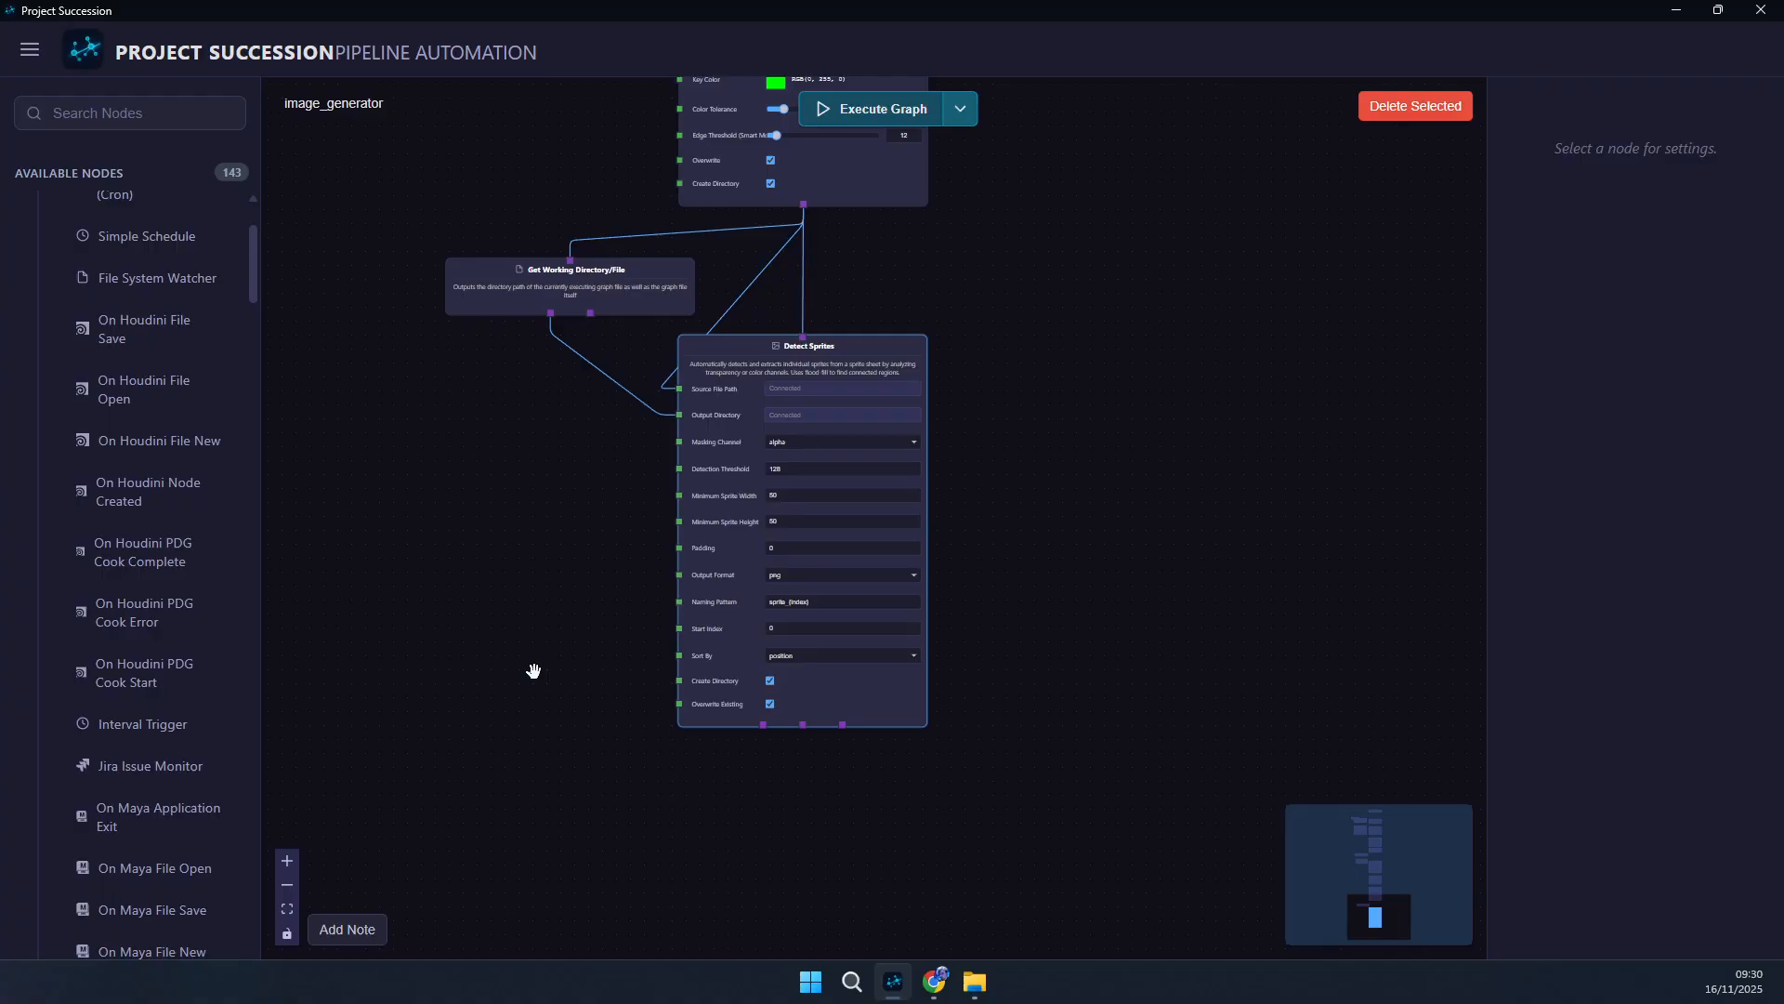
scroll(652, 884, up, 1)
- Add an Images to Spritesheet node below the Detect Sprites node
drag(664, 875, 627, 711)
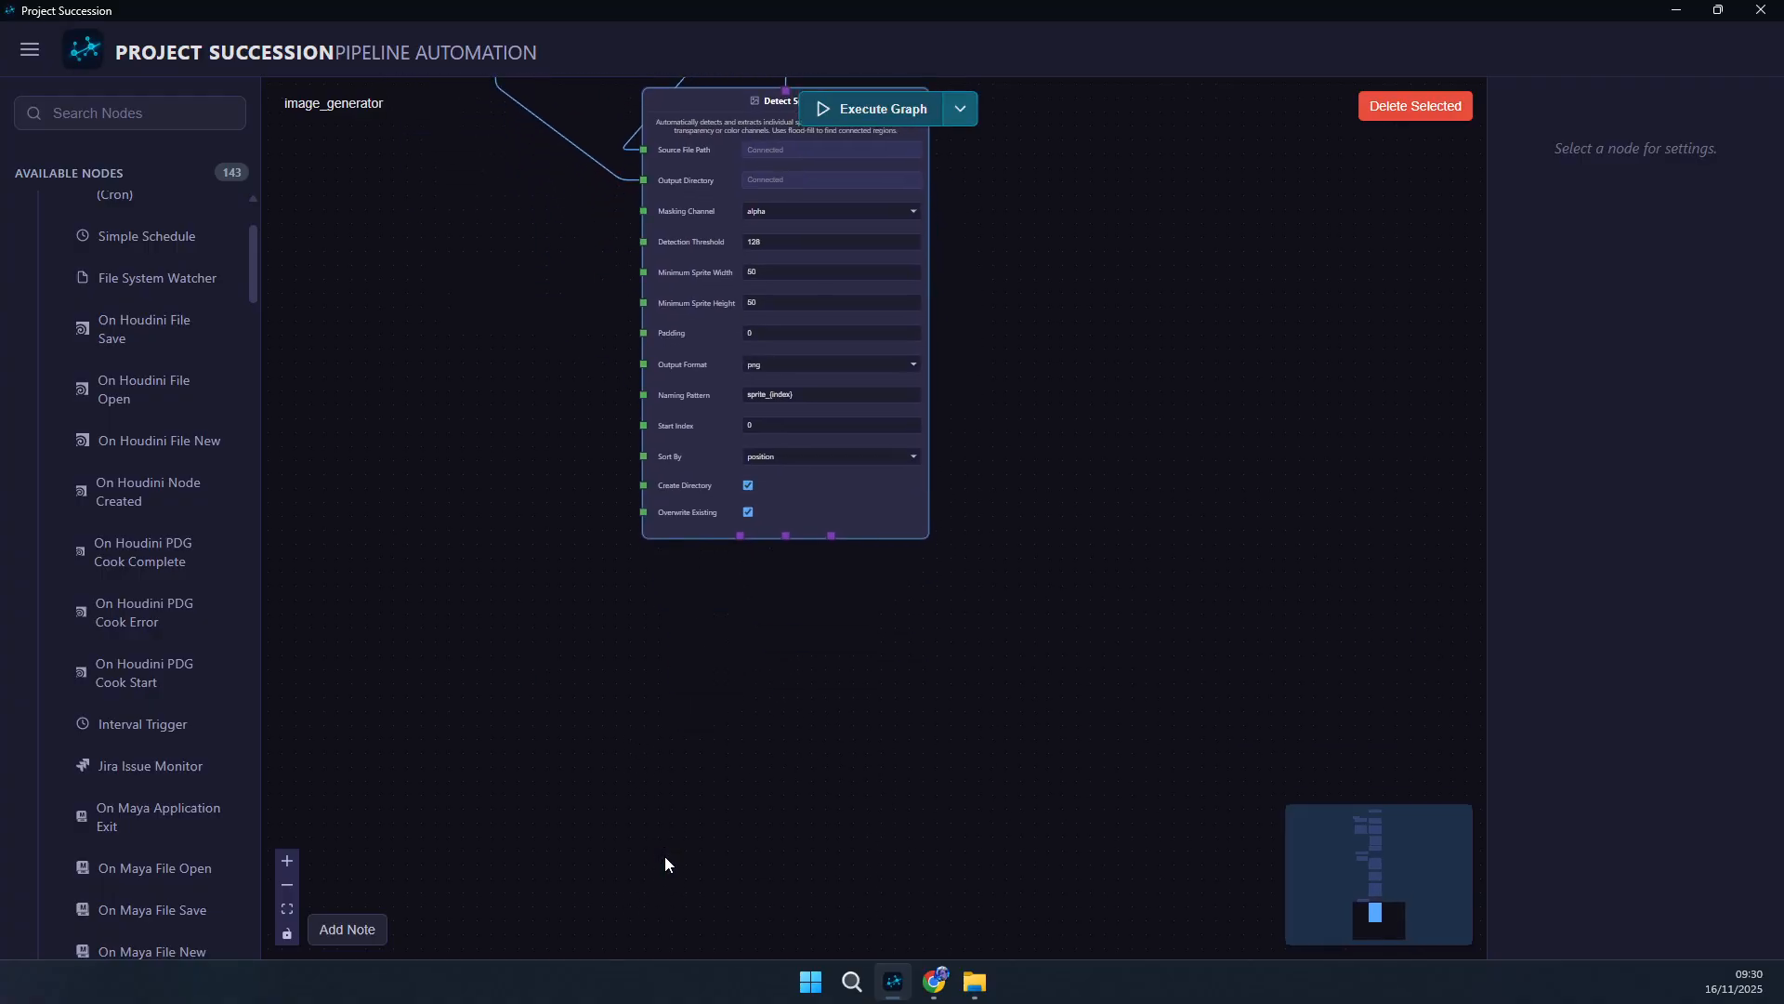
key(Tab)
text(sprt)
key(BackSpace)
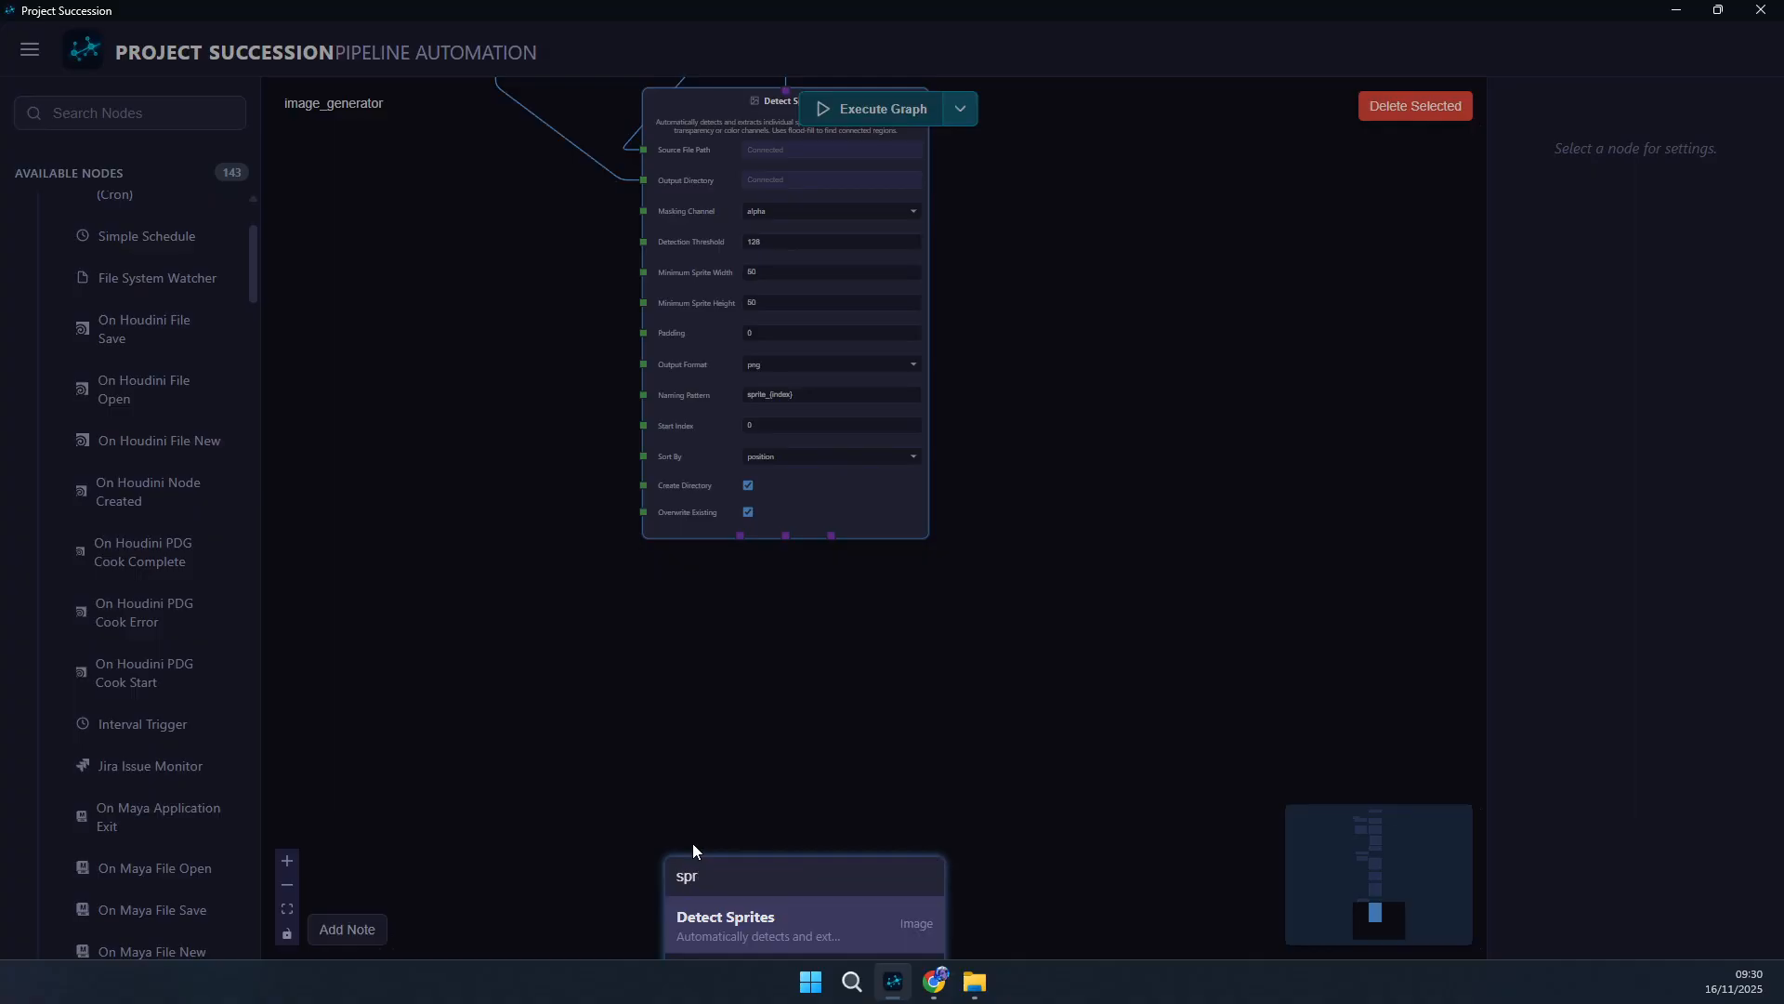
key(Down)
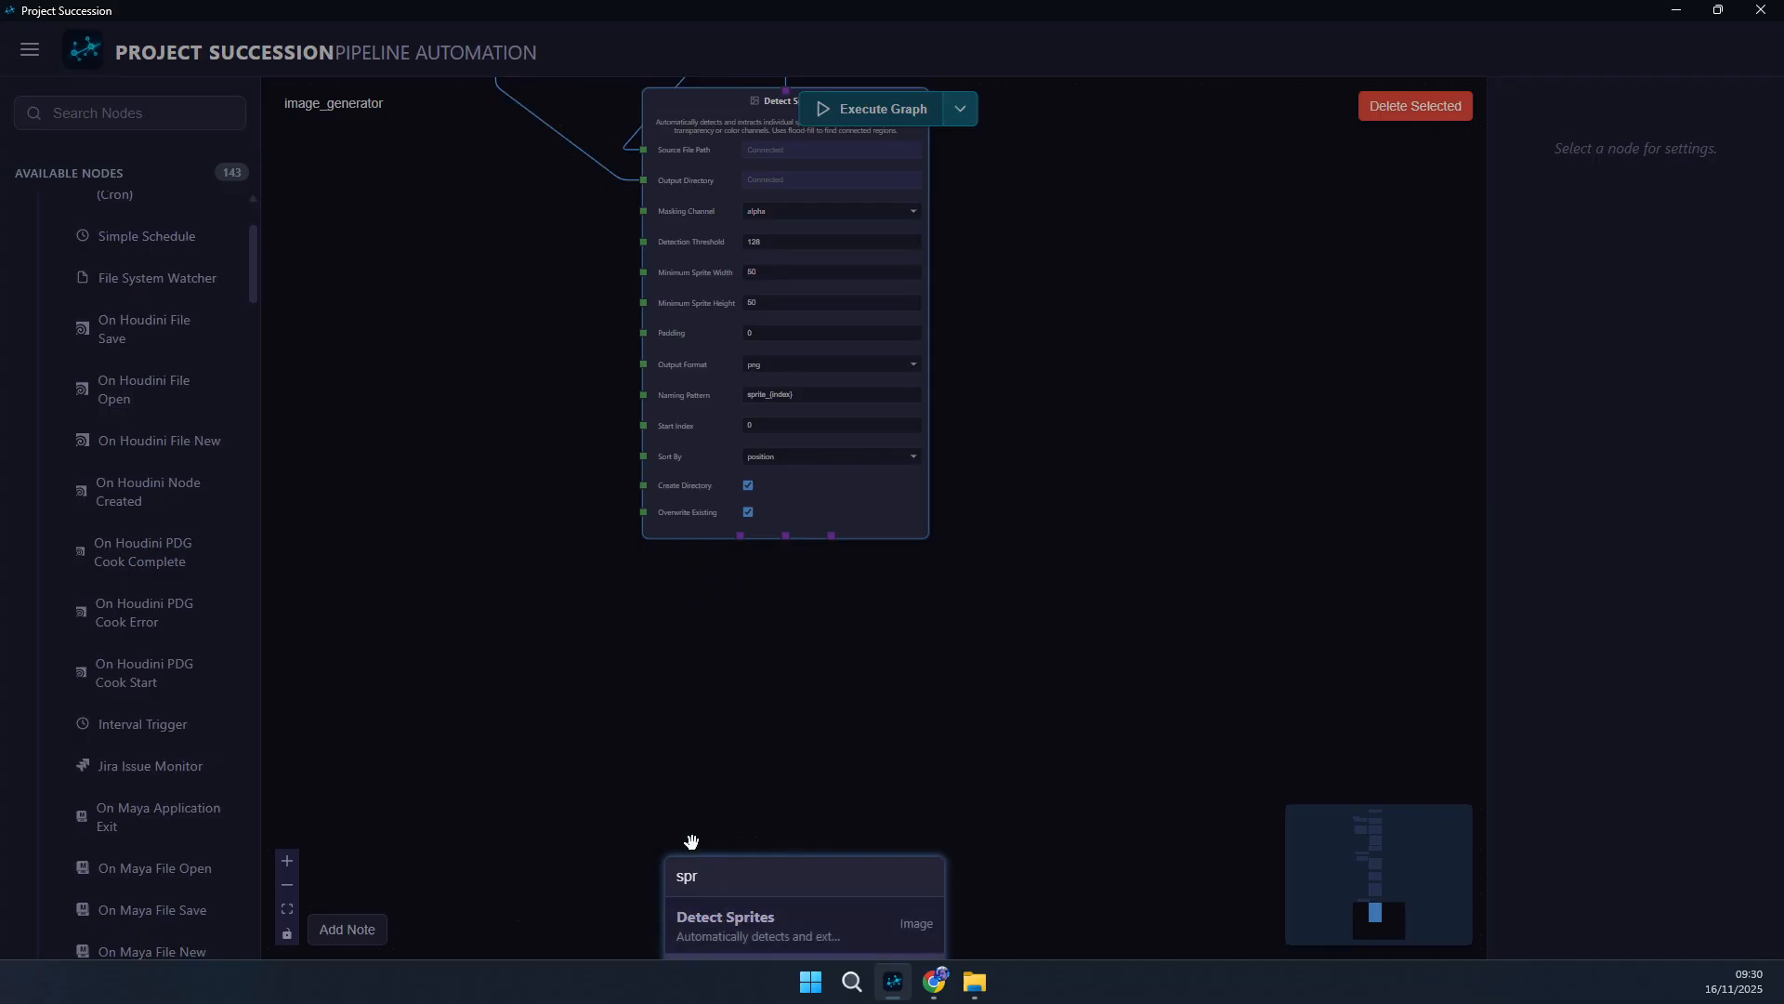
key(Return)
drag(743, 954, 758, 637)
- Connect the first output of Detect Sprites to the Images to Spritesheet node's trigger and Source Image Paths inputs, and reposition the node
scroll(769, 640, up, 3)
drag(726, 414, 789, 491)
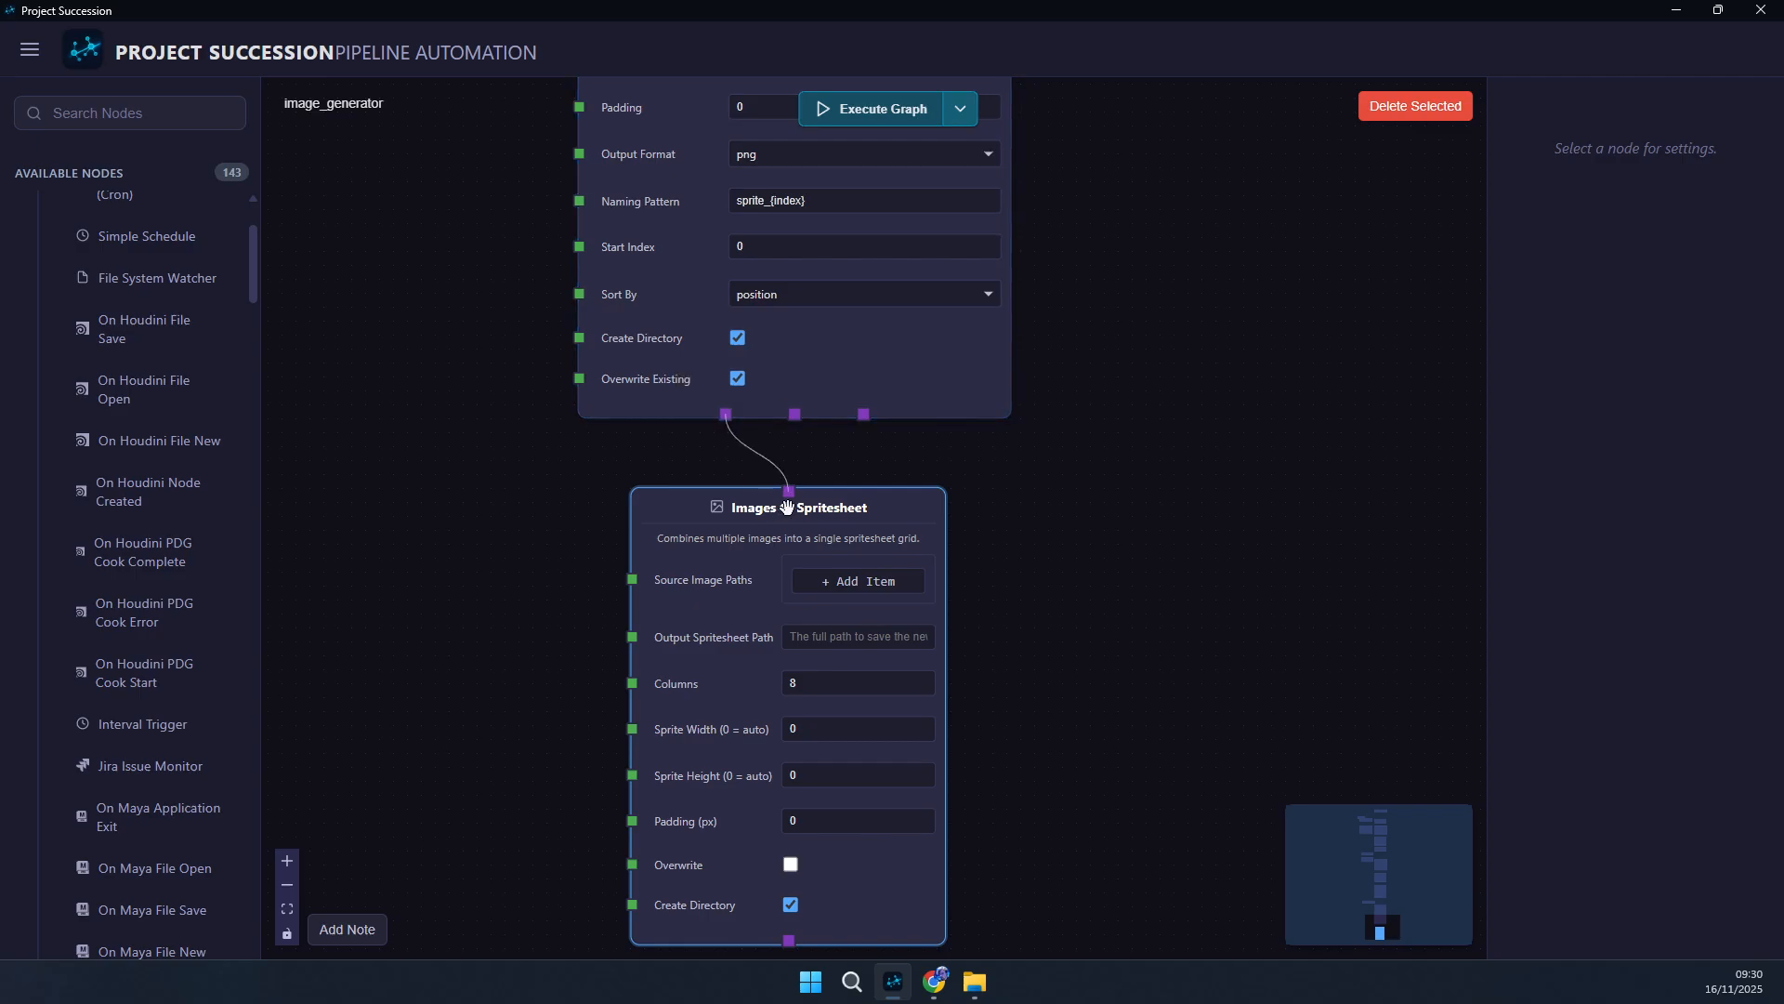
drag(725, 413, 632, 579)
drag(722, 510, 793, 536)
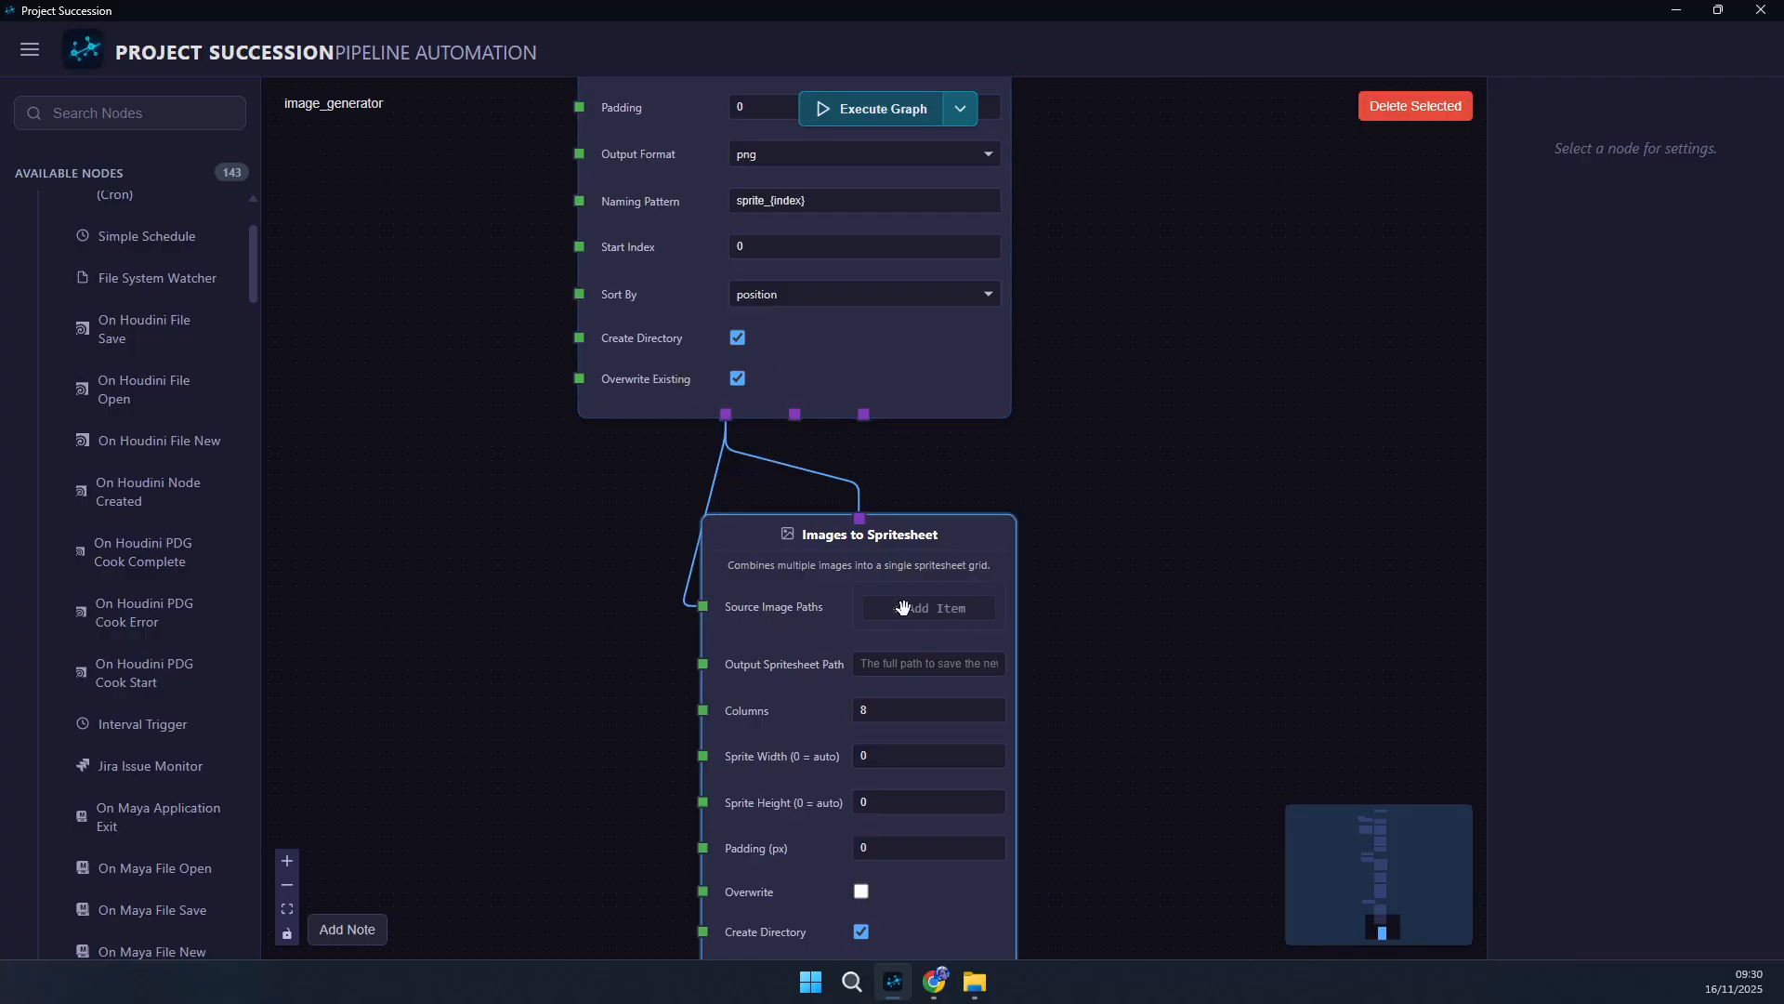
drag(782, 651, 823, 625)
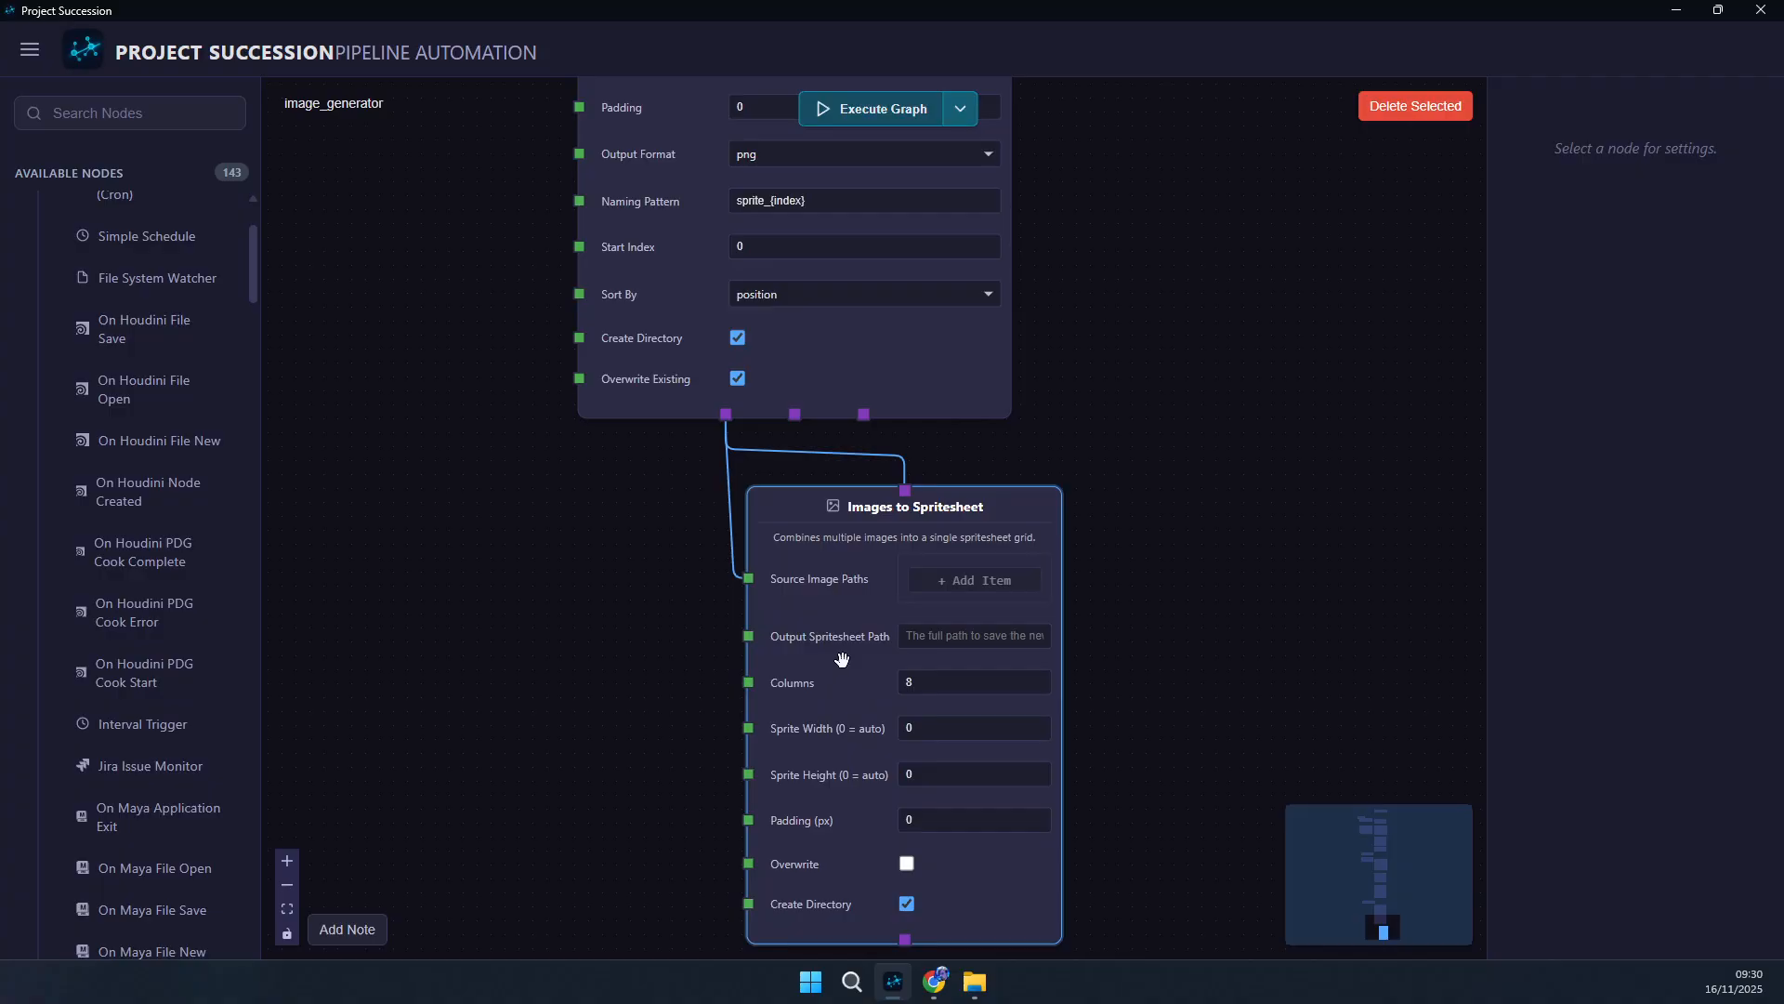
scroll(652, 659, down, 3)
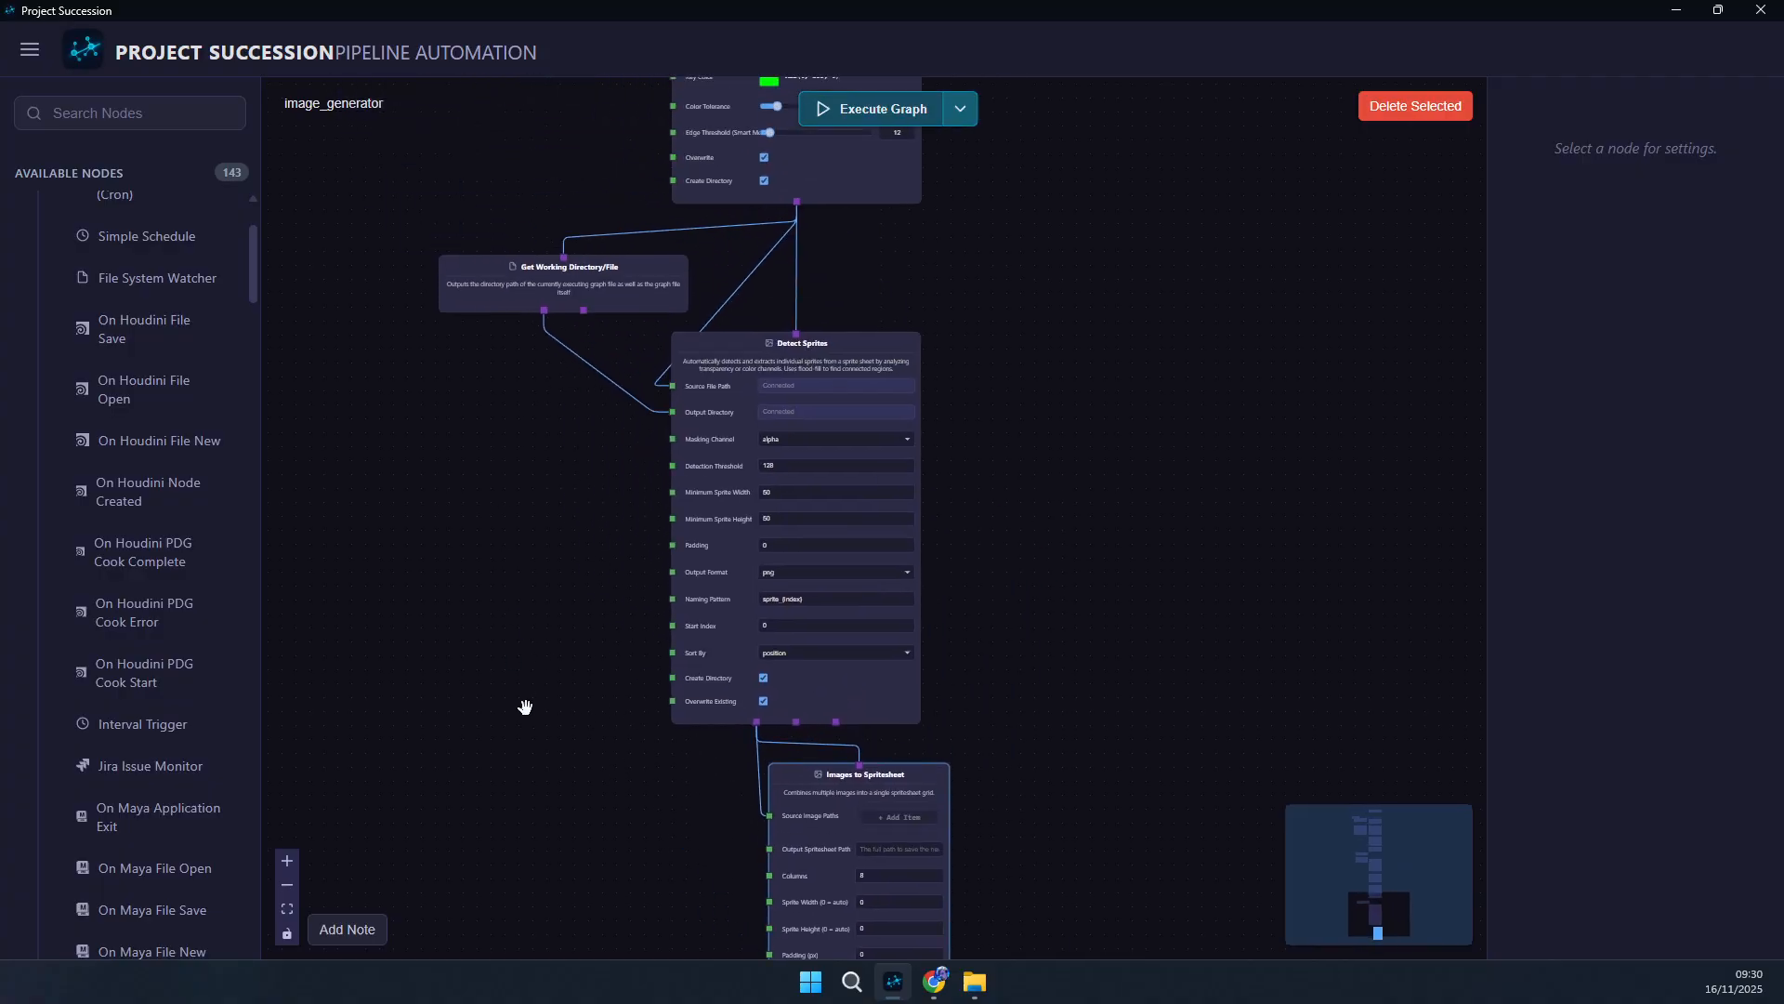
drag(518, 844, 538, 811)
key(Tab)
text(wor)
key(BackSpace)
key(BackSpace)
key(BackSpace)
text(path)
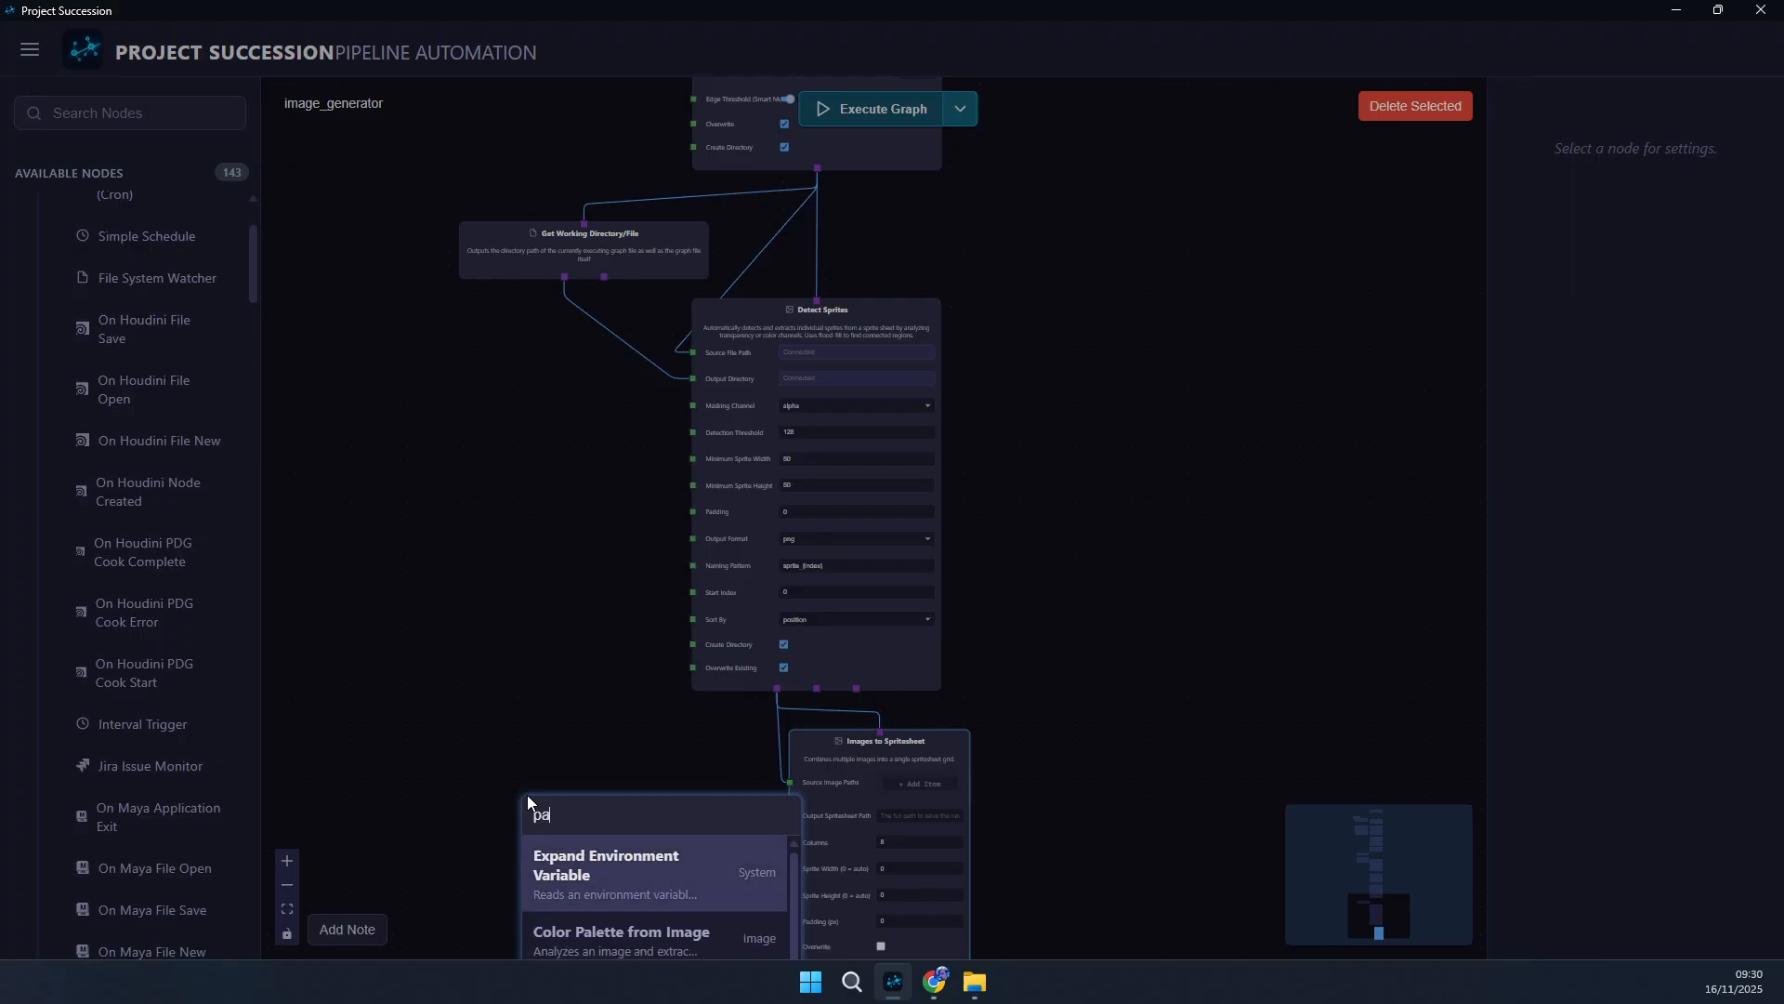
key(Return)
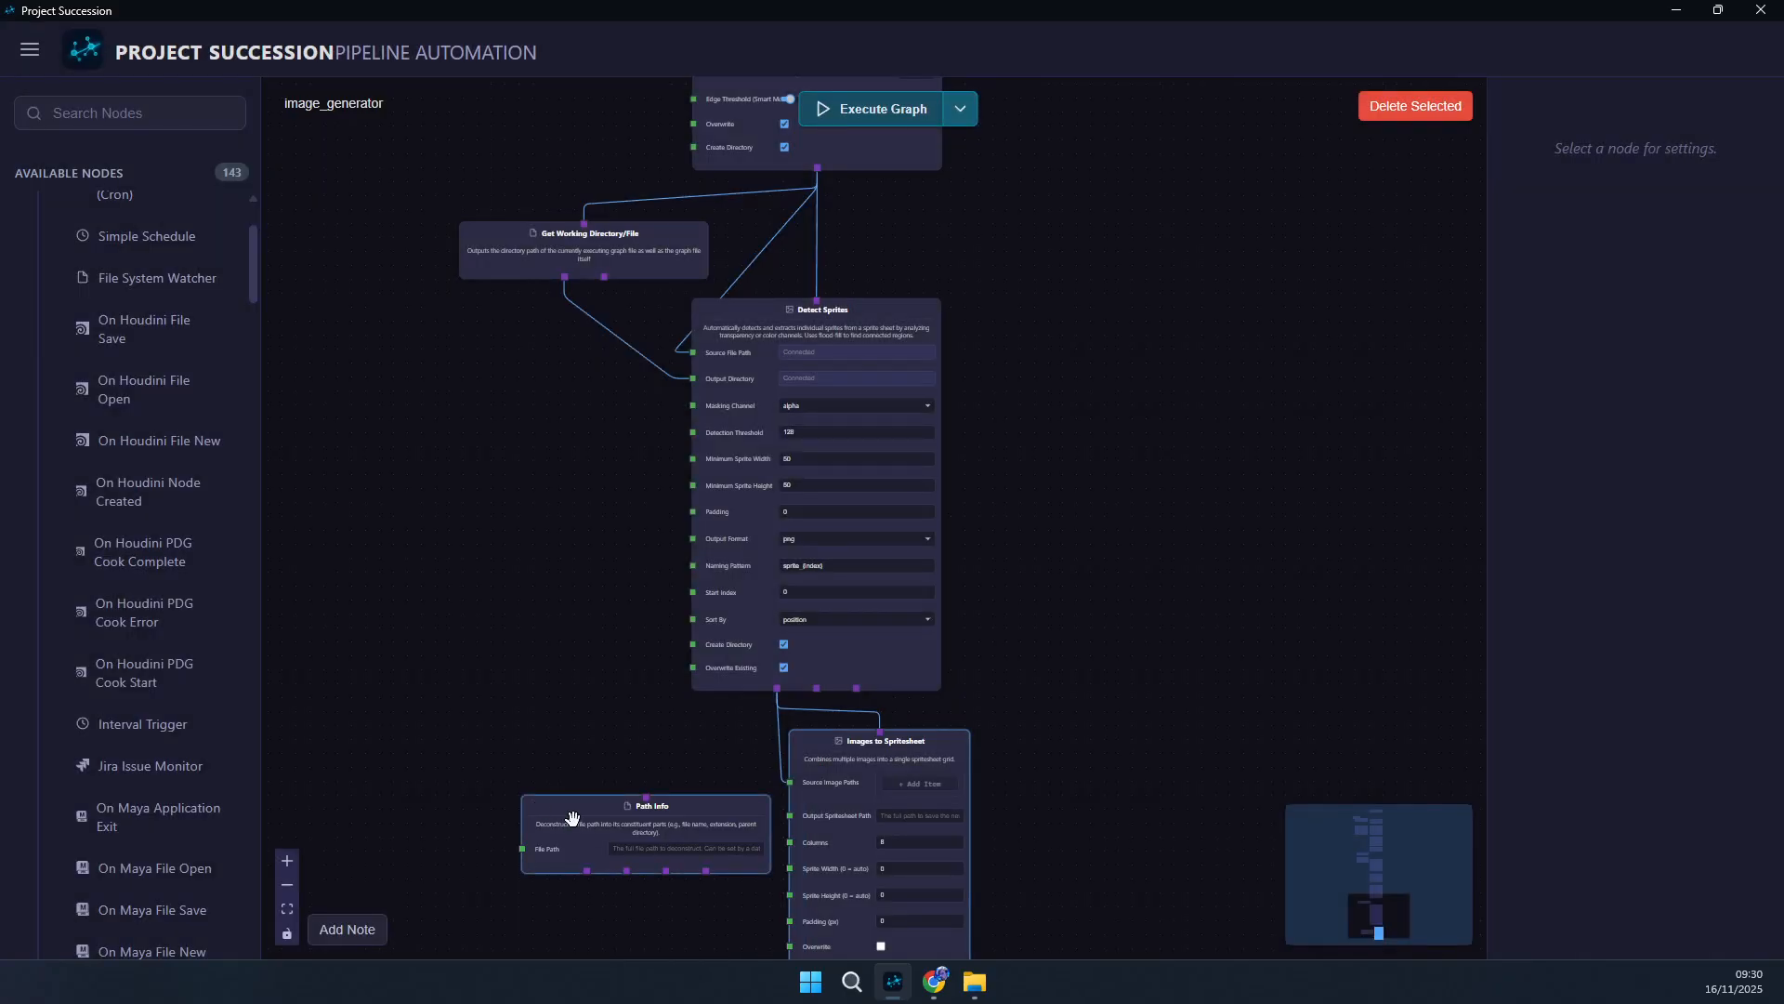
drag(526, 796, 406, 671)
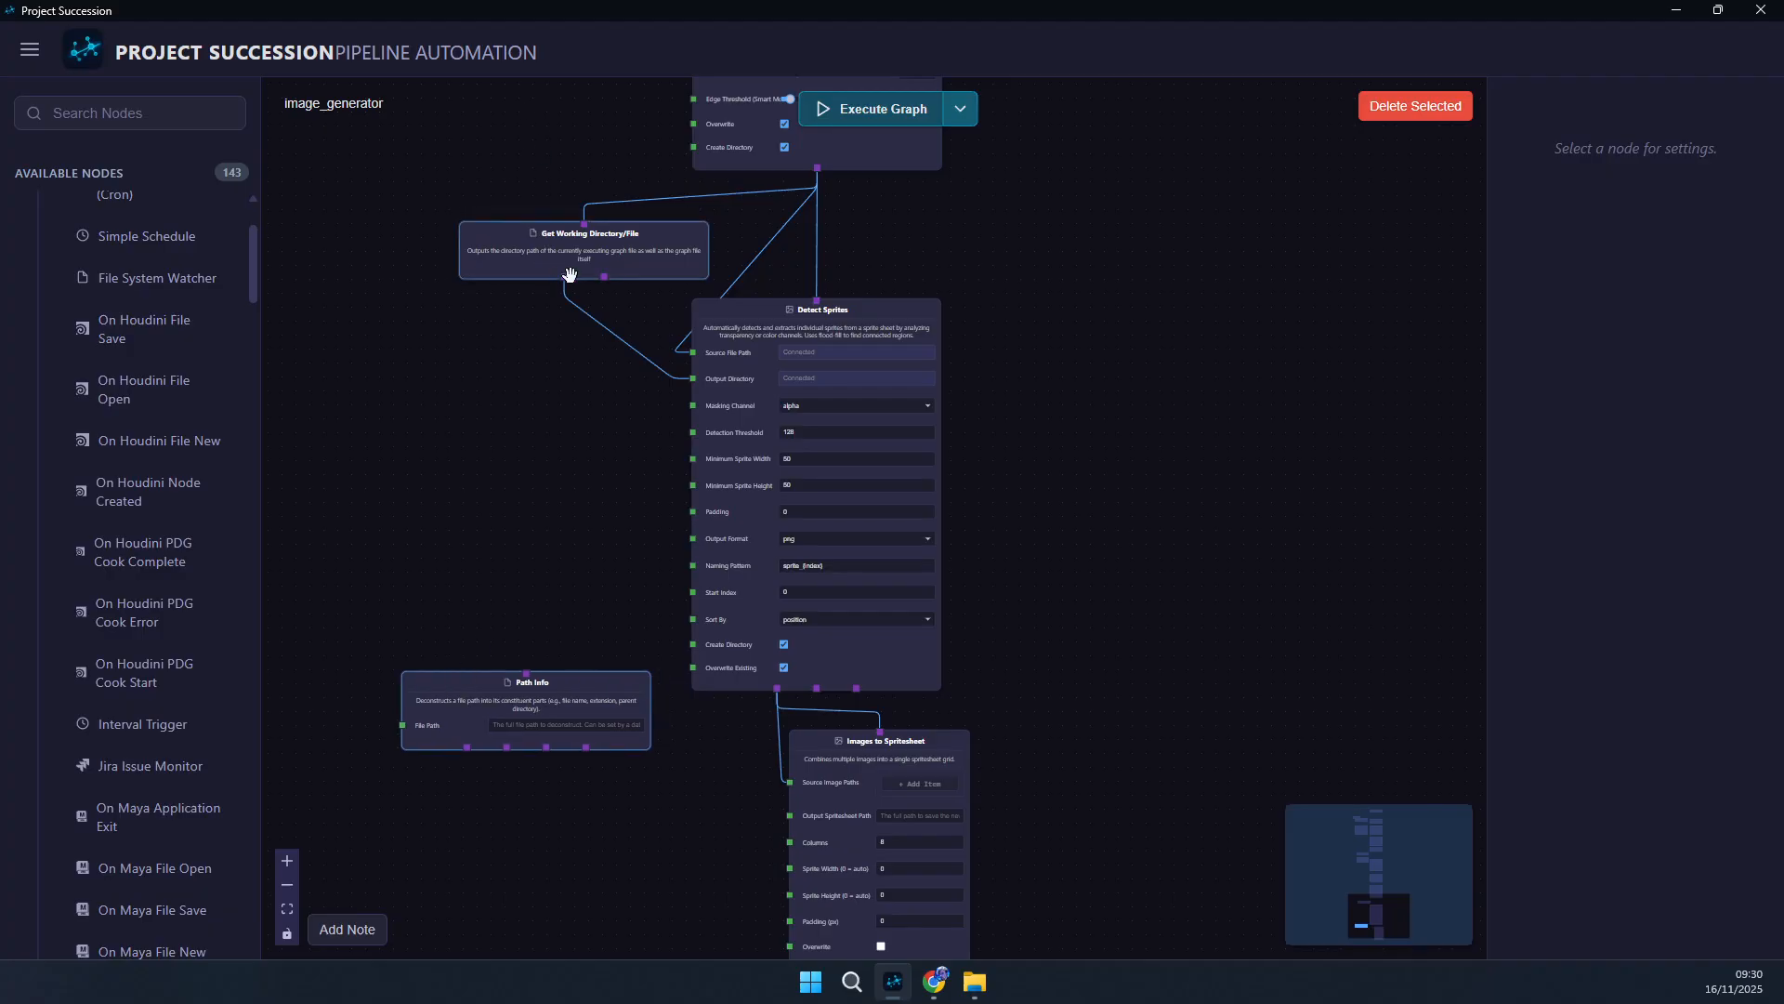
drag(565, 276, 516, 662)
click(470, 691)
key(Delete)
- Add a Path Join node and connect the lower Get Working Directory/File node's first output to its trigger and Path Base inputs
double_click(484, 690)
text(p)
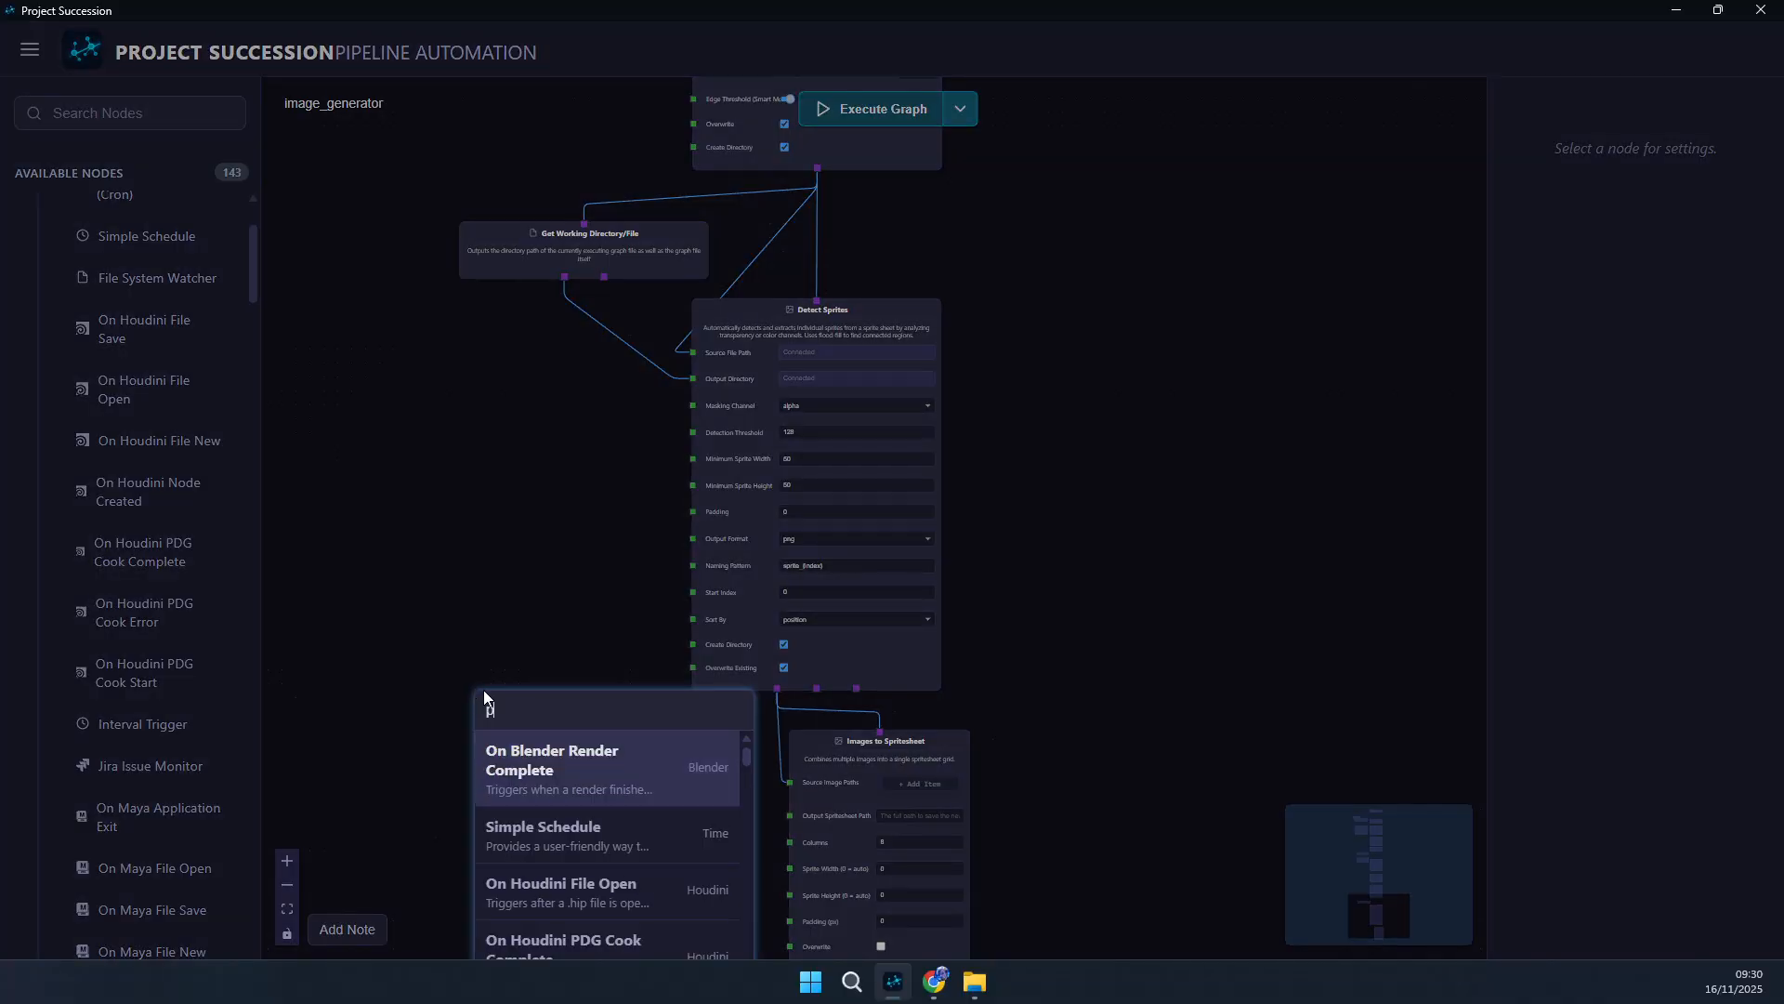
text(ath)
key(Down)
key(Return)
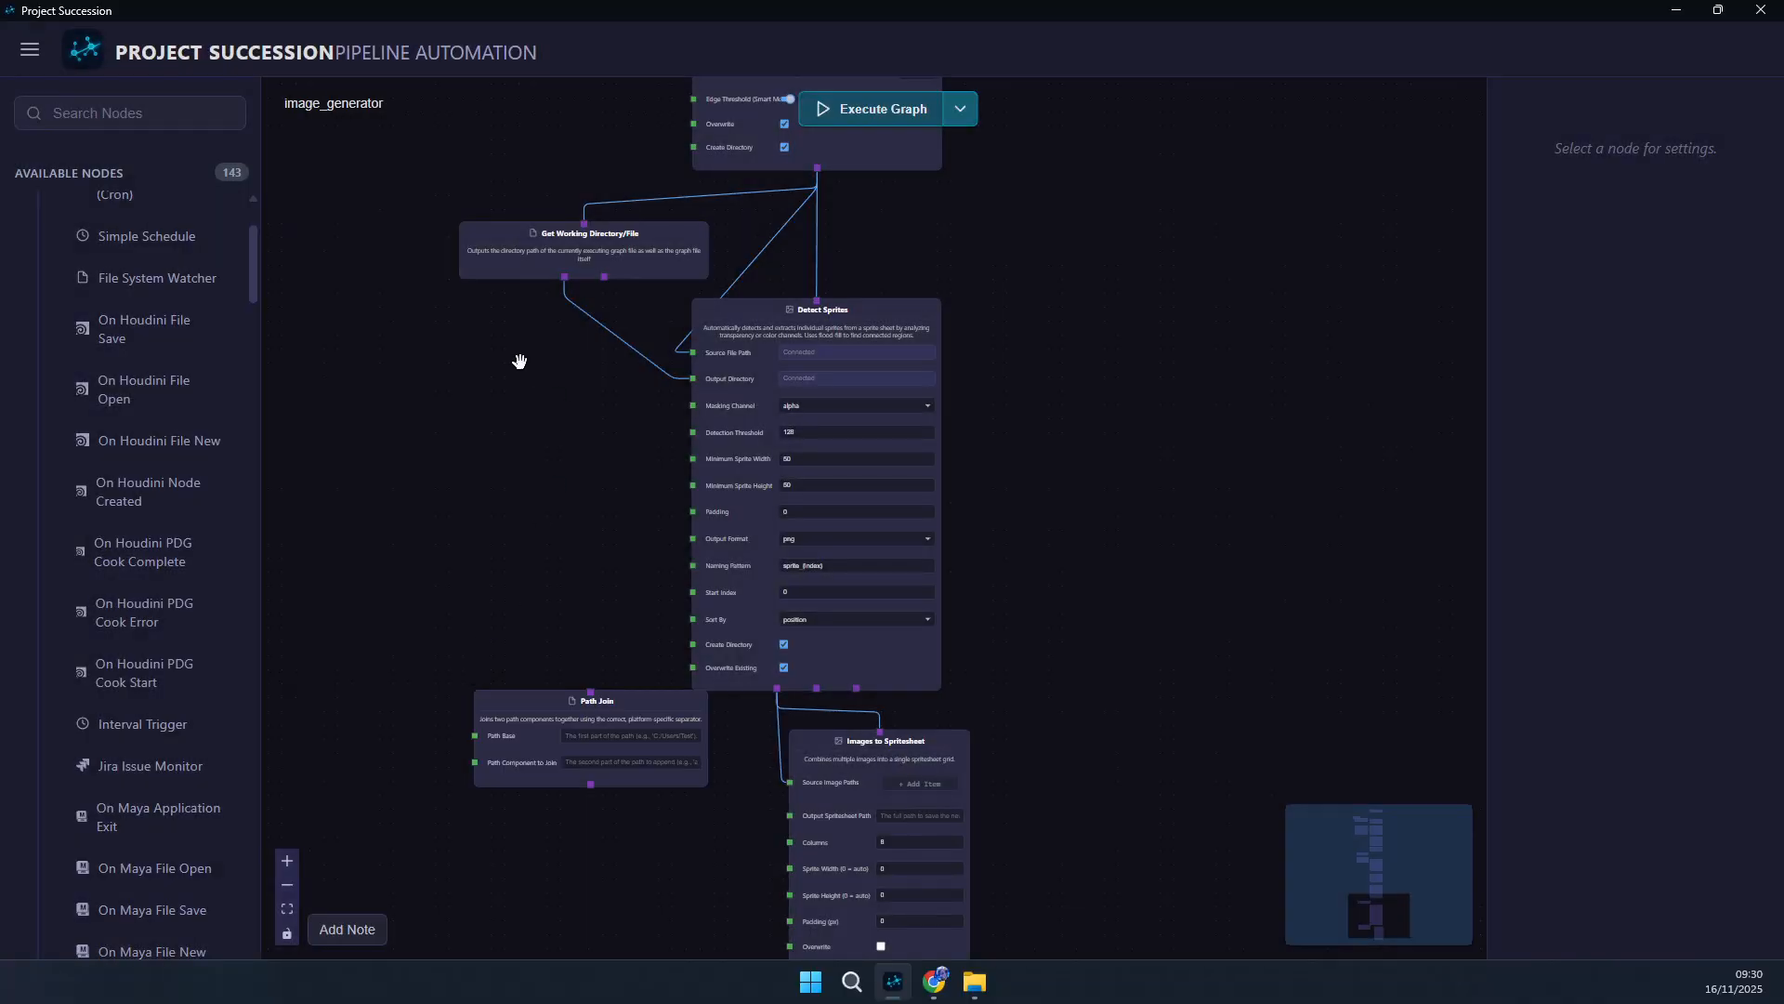
drag(564, 276, 526, 672)
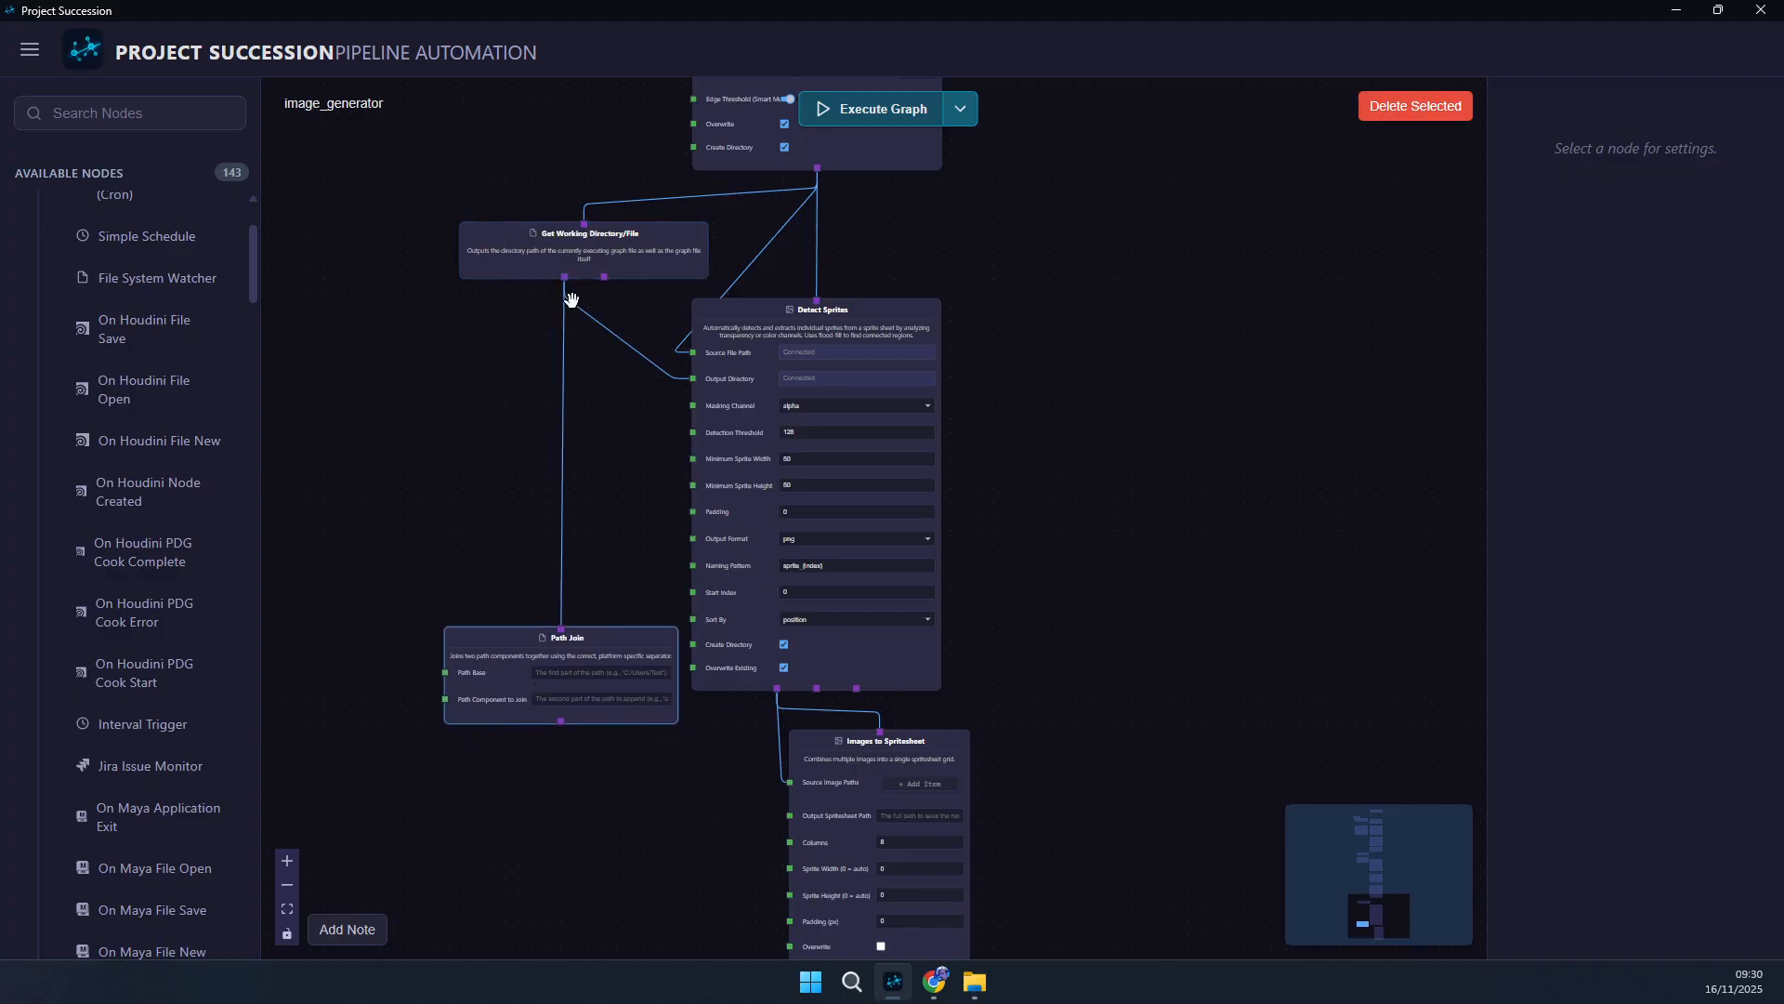
drag(564, 276, 445, 672)
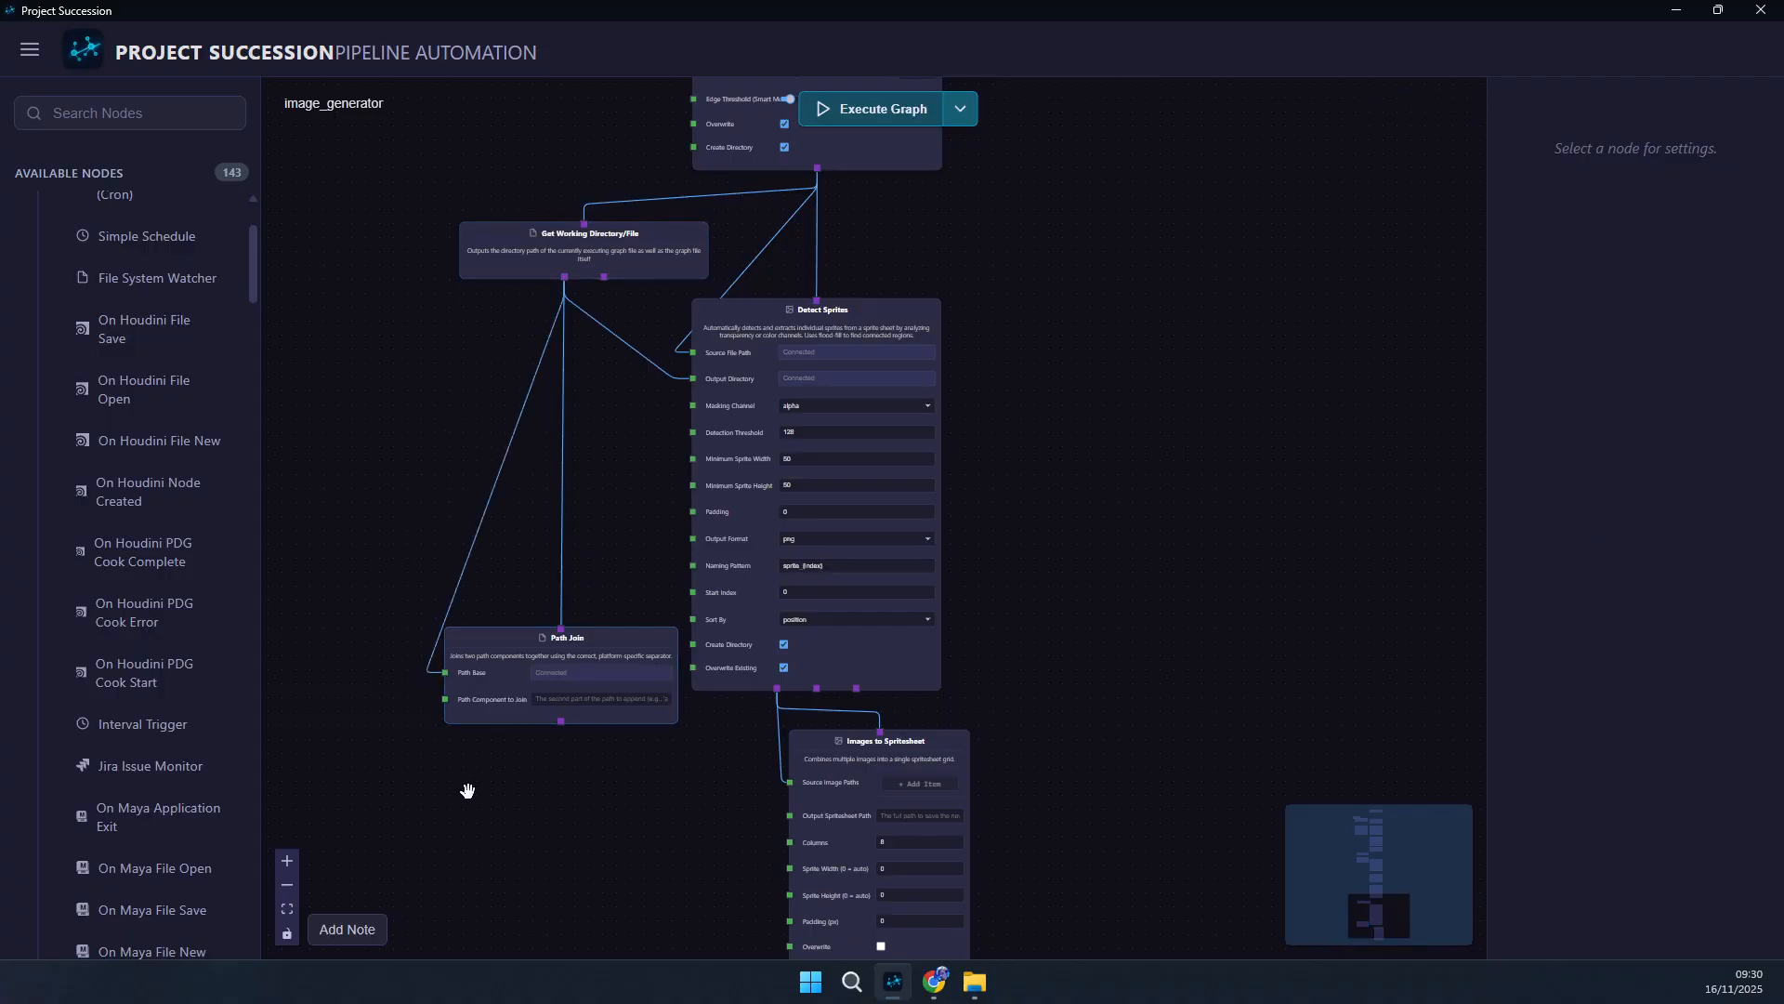
- Set Path Component to Join to spritesheet.png and connect the Path Join output to Output Spritesheet Path on Images to Spritesheet
scroll(457, 772, up, 5)
click(580, 583)
text(spritesheet)
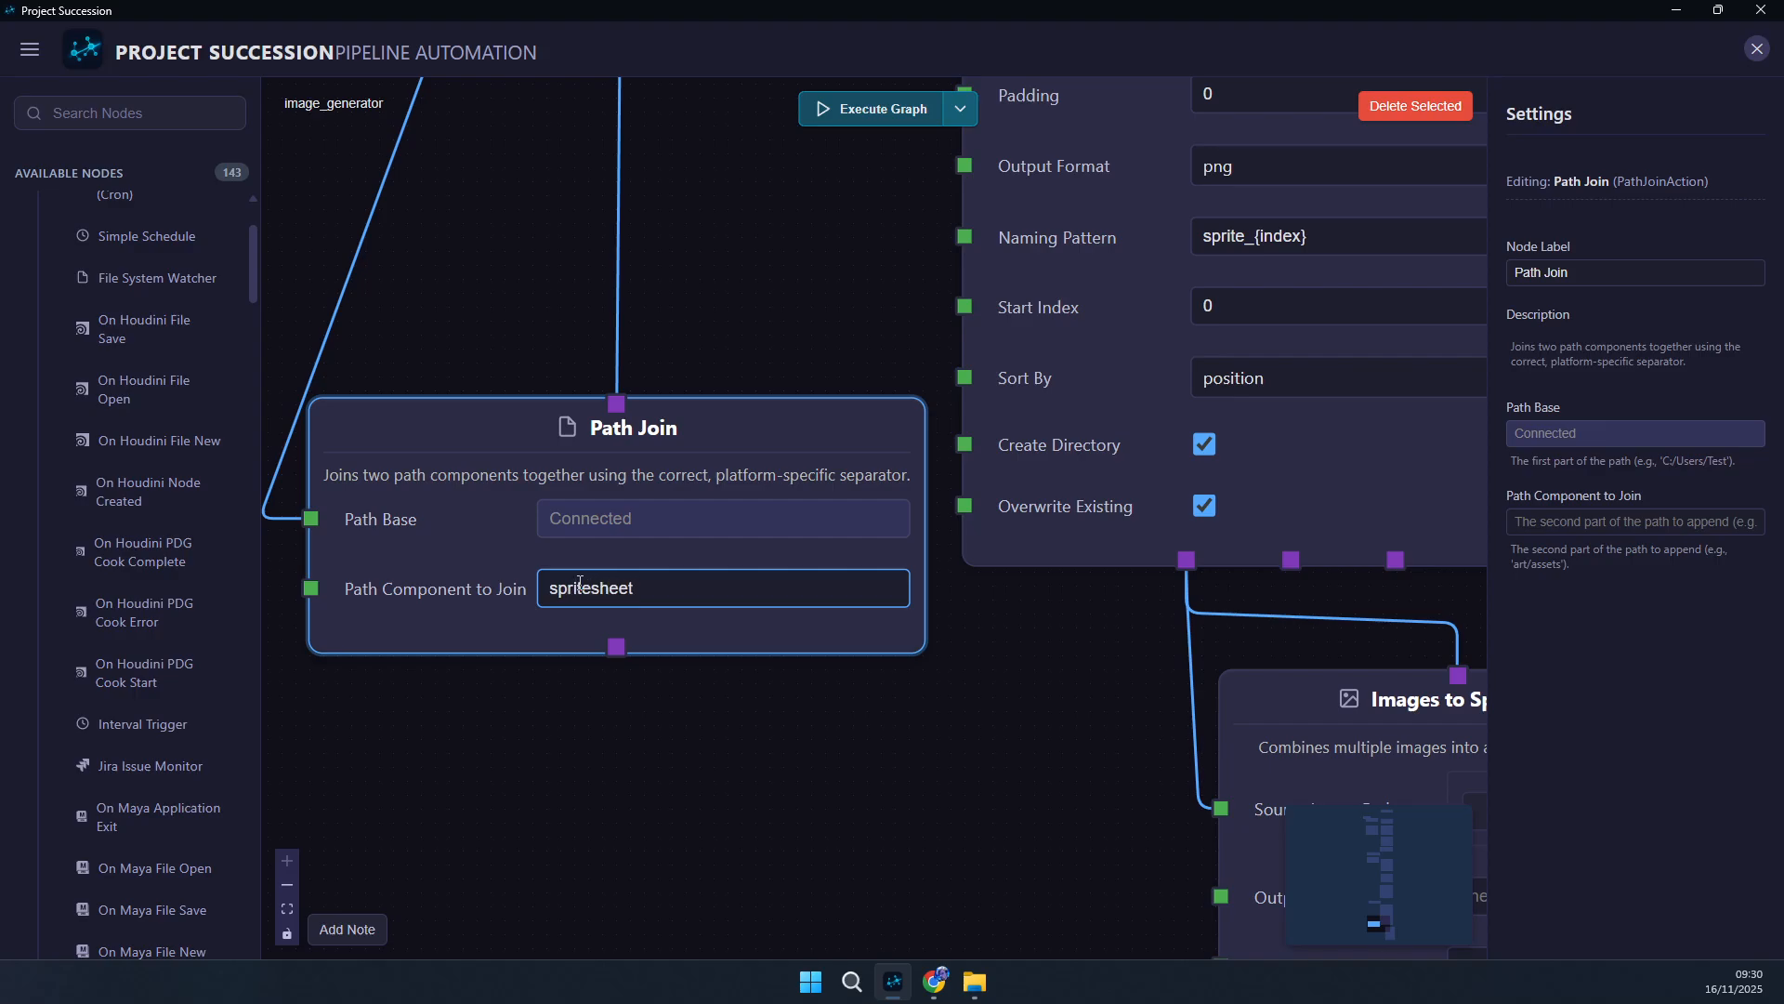
click(635, 871)
drag(639, 881, 465, 587)
drag(443, 353, 1046, 580)
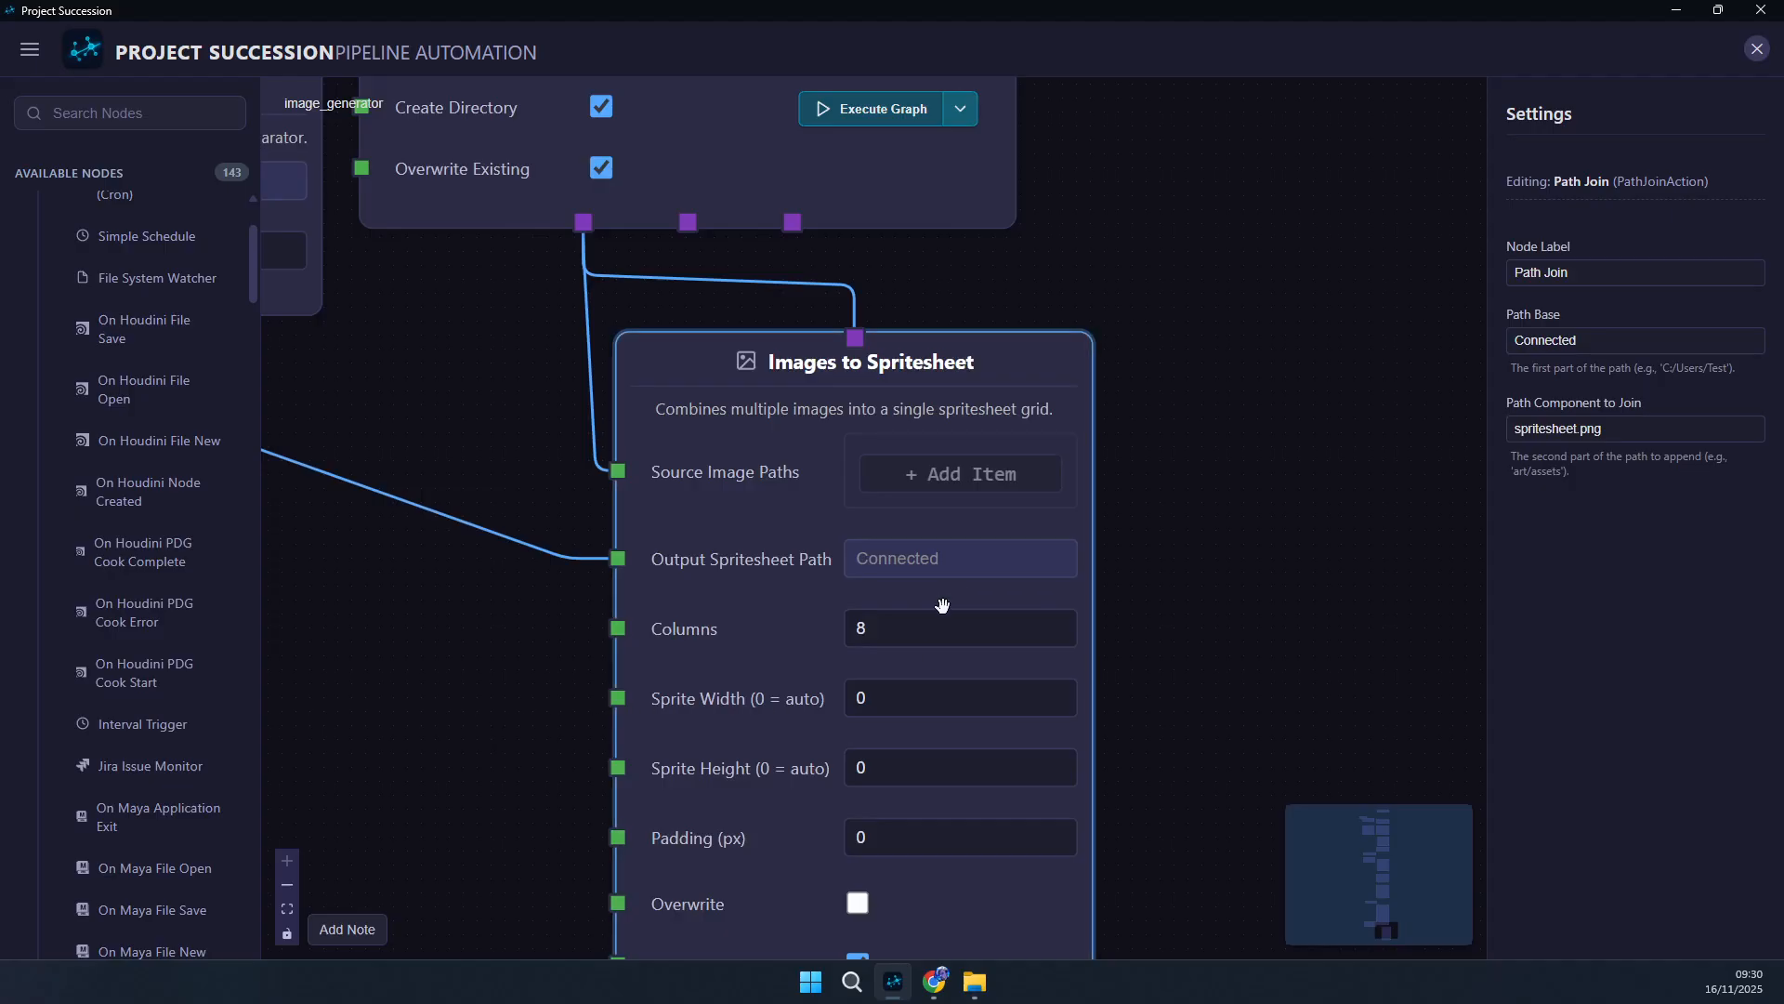
- Set Columns to 4 and enable Overwrite on the Images to Spritesheet node
click(935, 632)
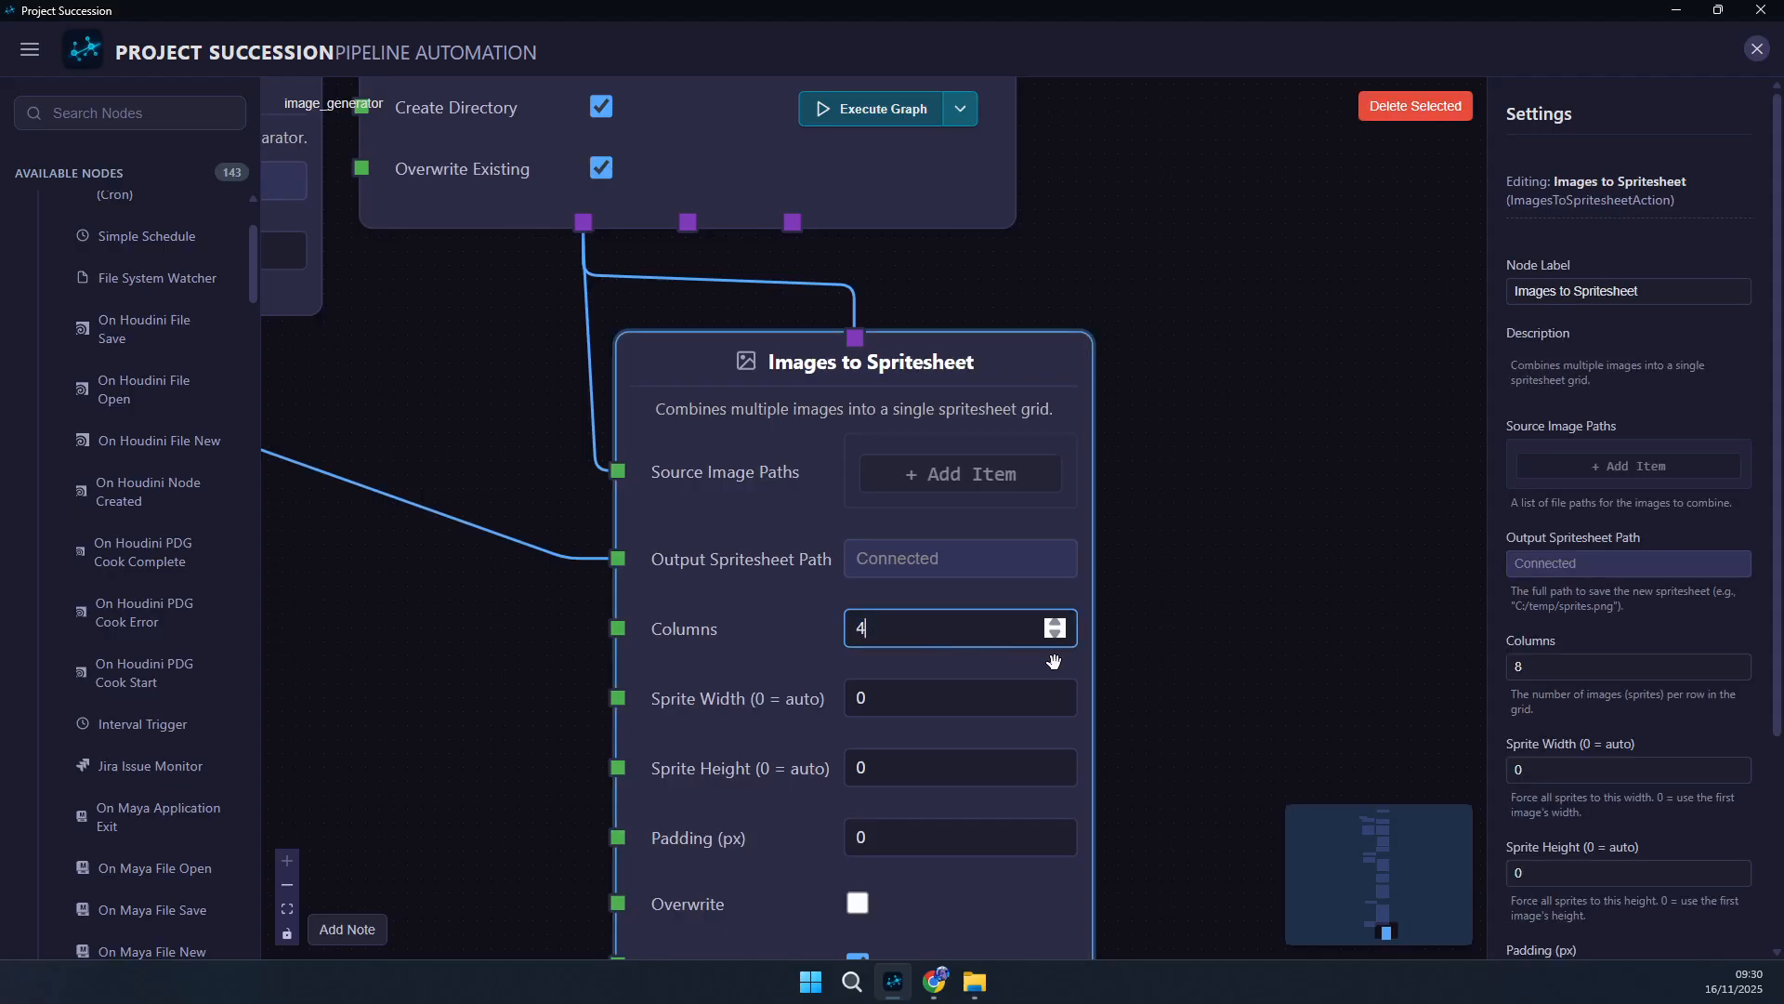
click(1282, 562)
scroll(937, 673, down, 3)
drag(583, 768, 859, 705)
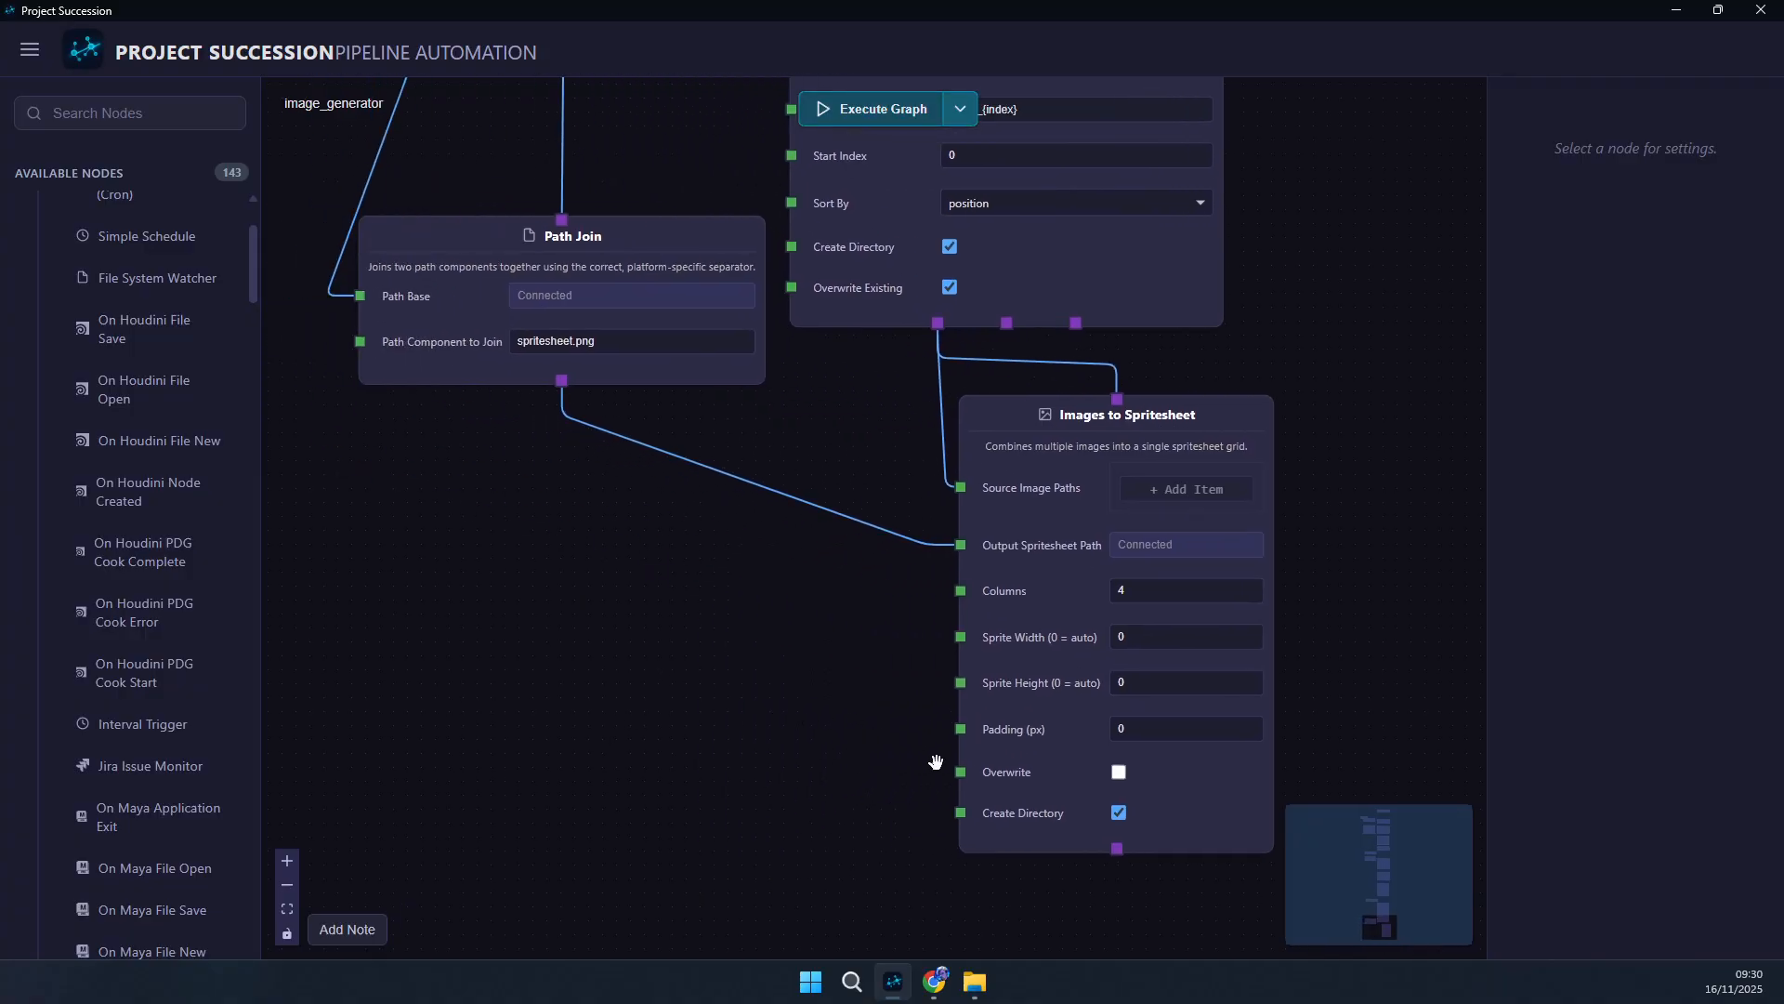
click(1119, 772)
- Execute the graph with the Images to Spritesheet node and check the succession_pipeline folder for the generated files
scroll(558, 589, down, 2)
drag(557, 589, 598, 734)
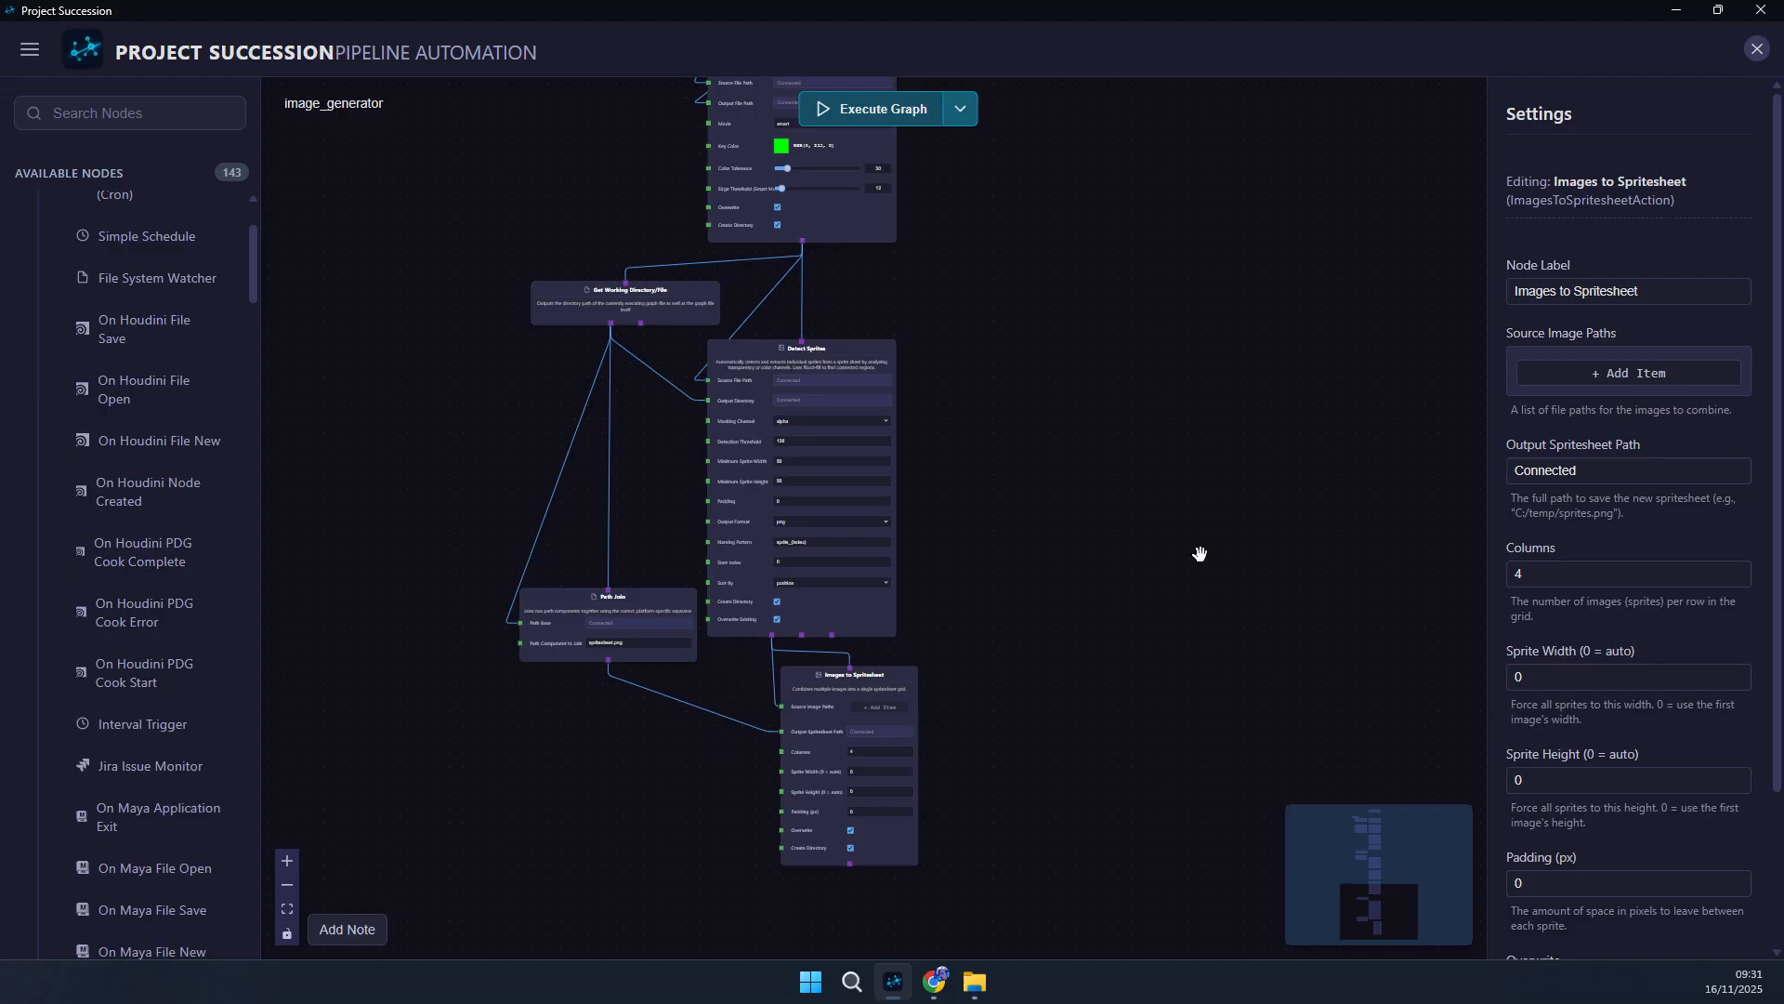
scroll(1200, 554, down, 6)
drag(1187, 490, 1047, 685)
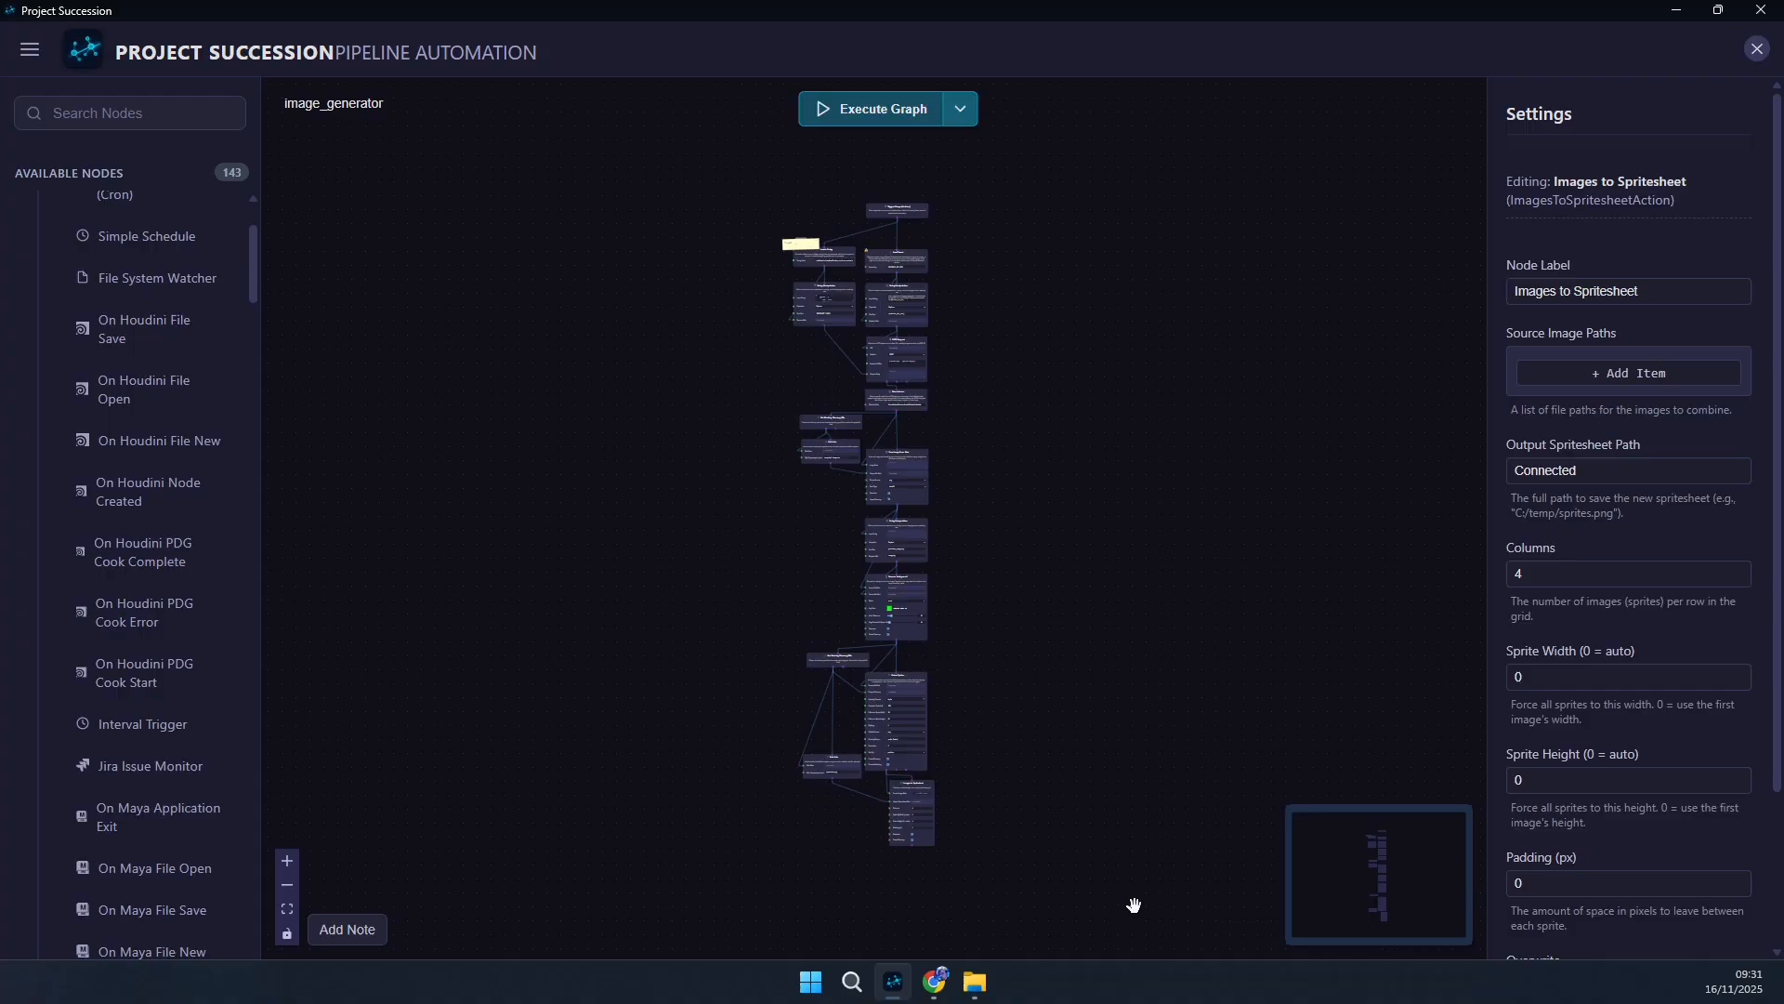
scroll(1134, 904, up, 3)
click(980, 983)
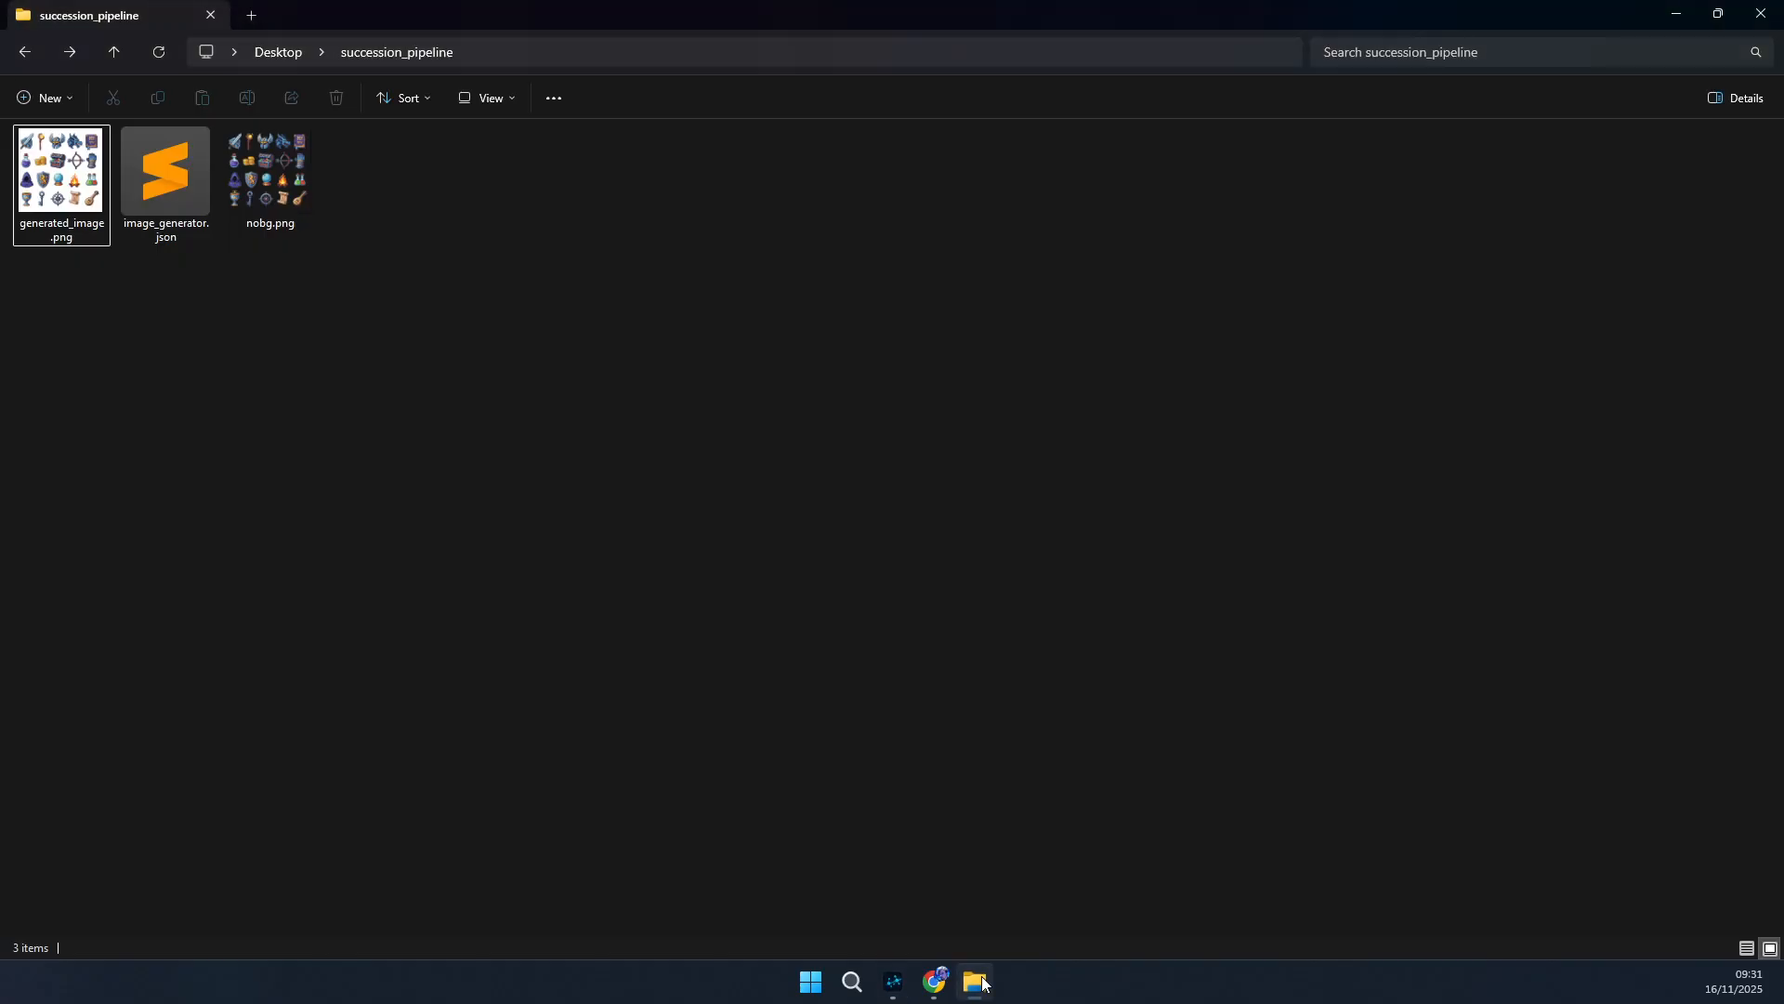
click(978, 982)
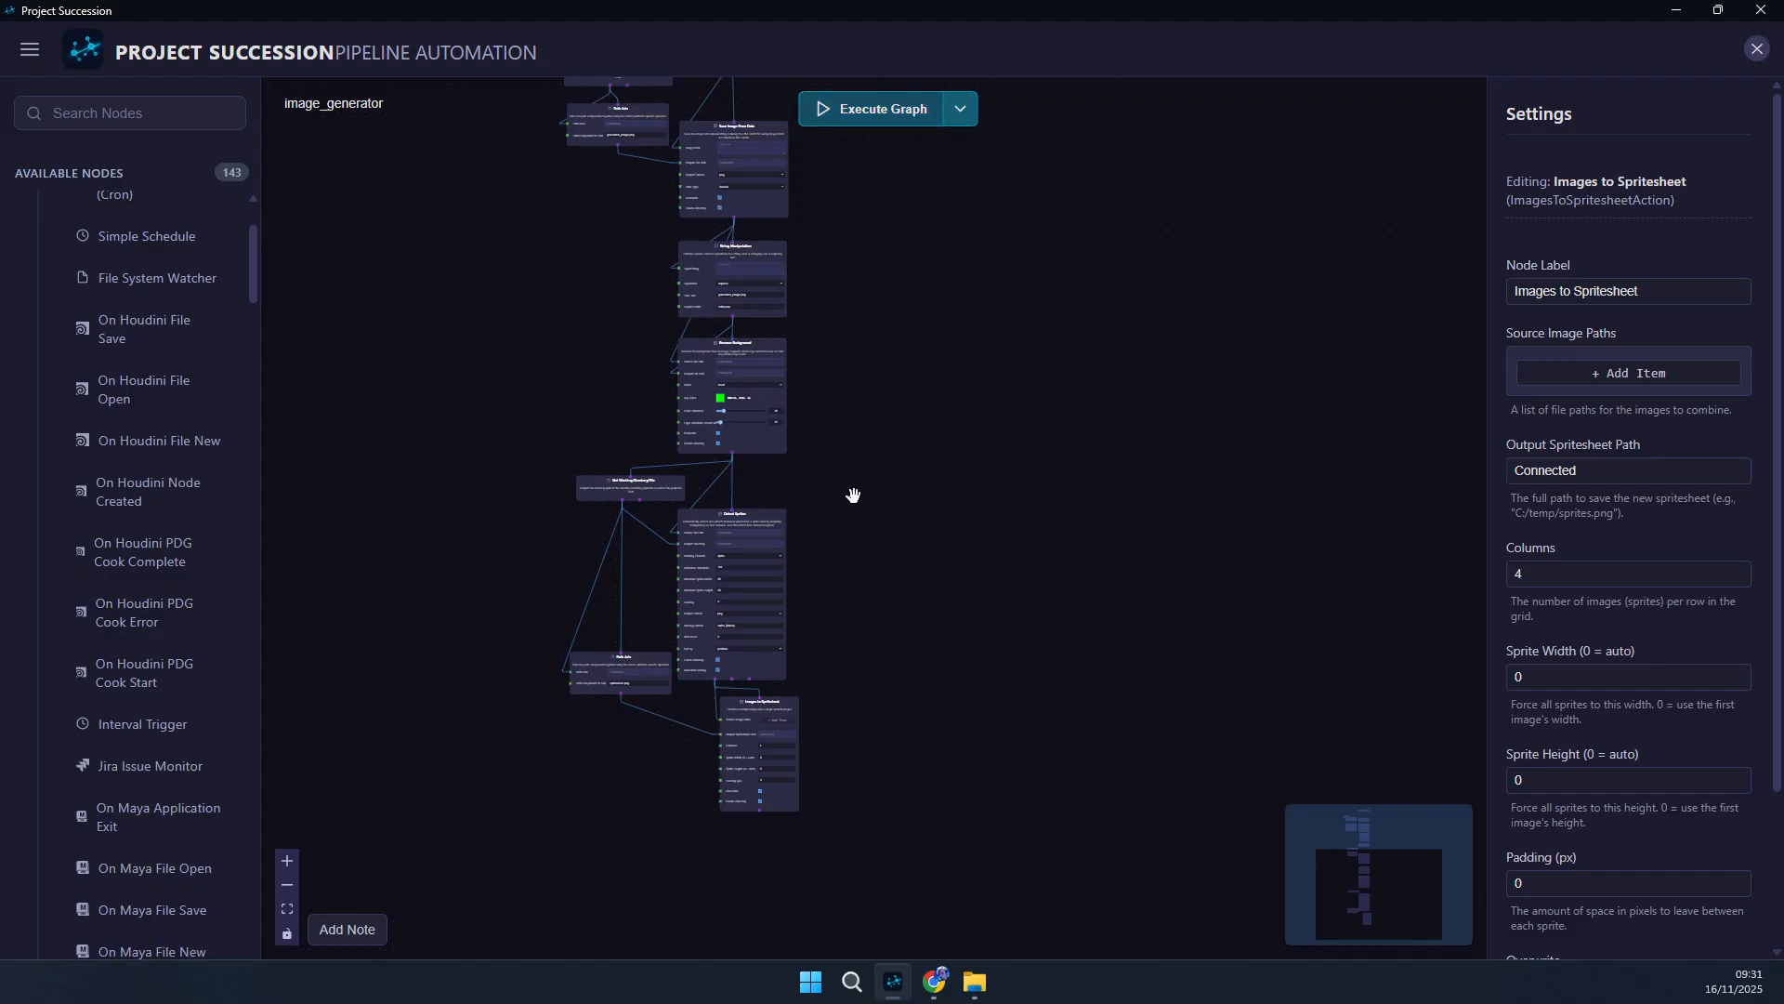
- Move the Images to Spritesheet and Detect Sprites nodes further down, widening the gap below the Remove Background node
drag(887, 205, 1032, 351)
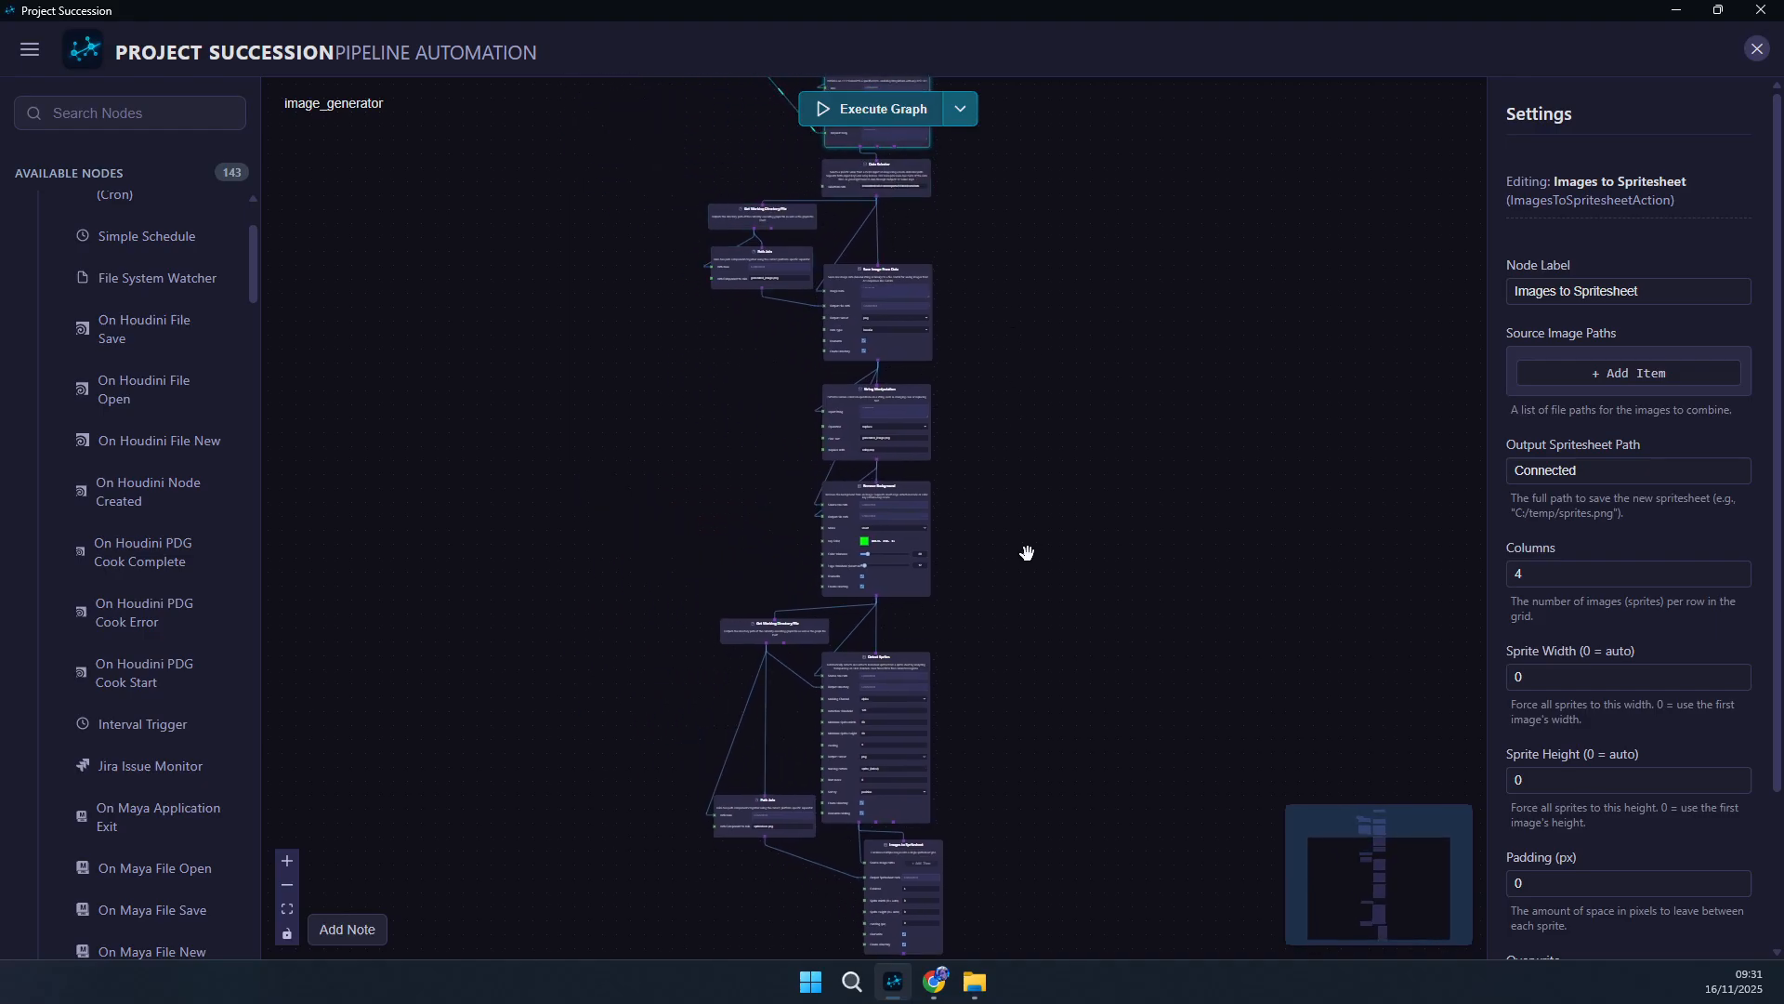
scroll(884, 625, up, 5)
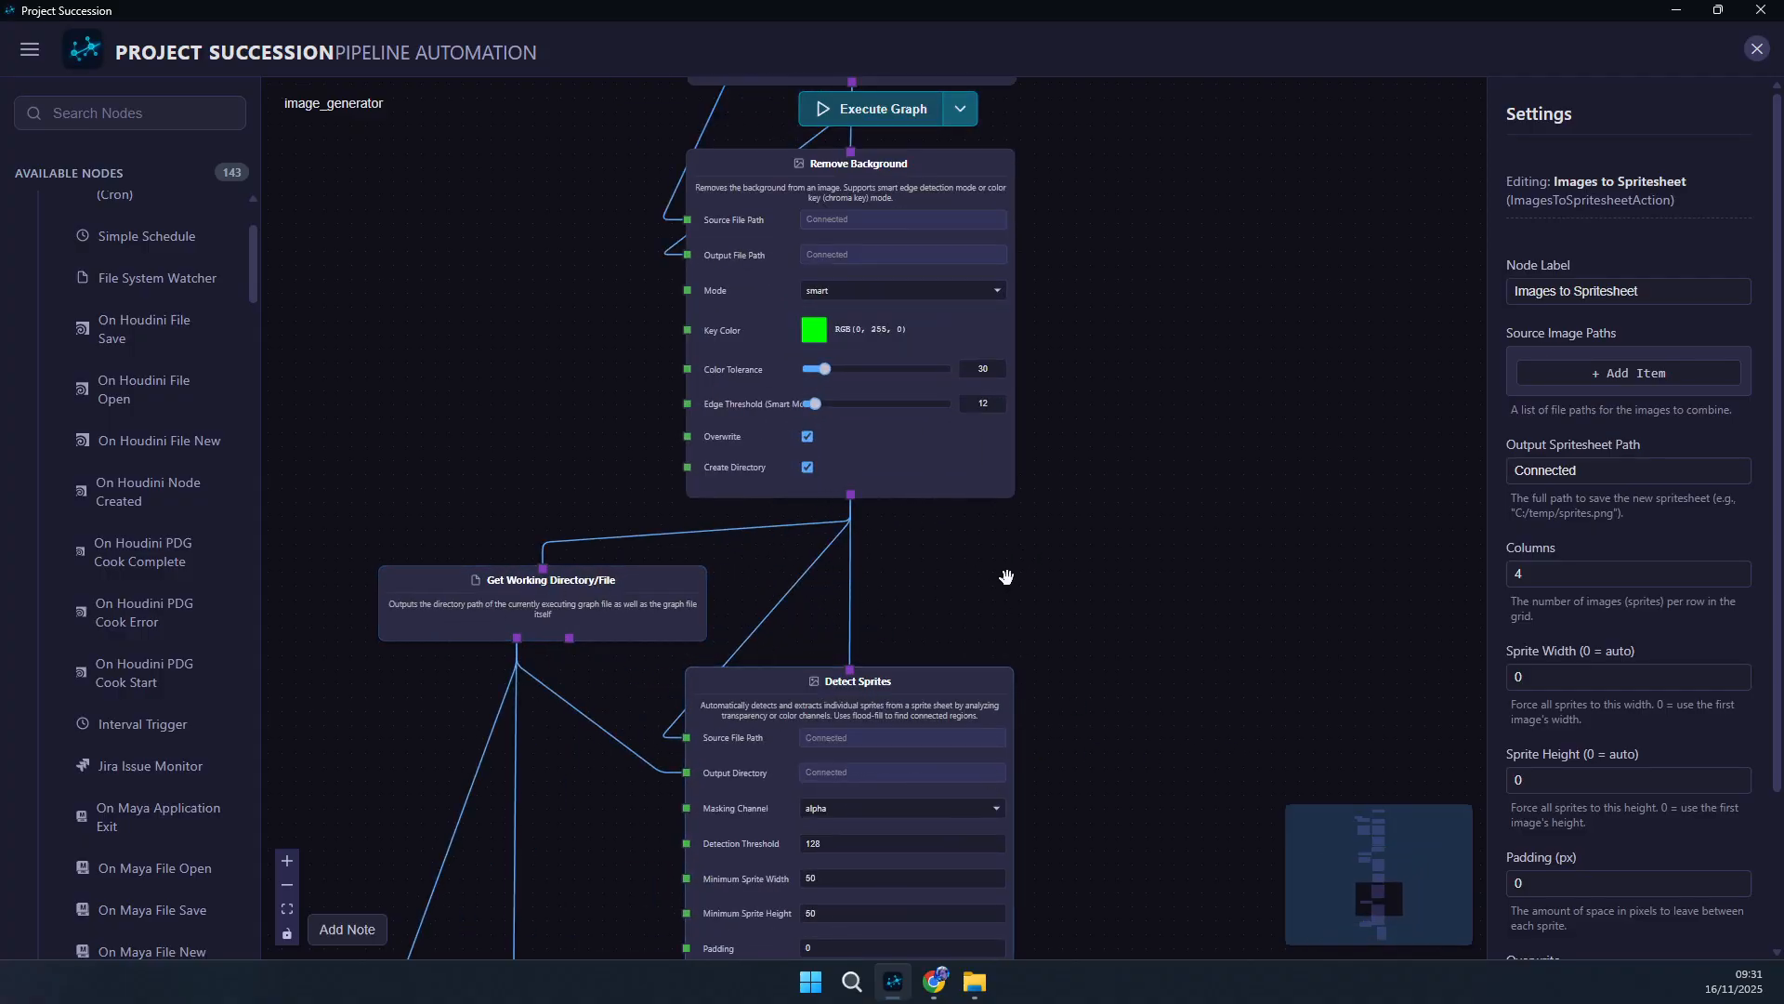
drag(1165, 703, 1096, 489)
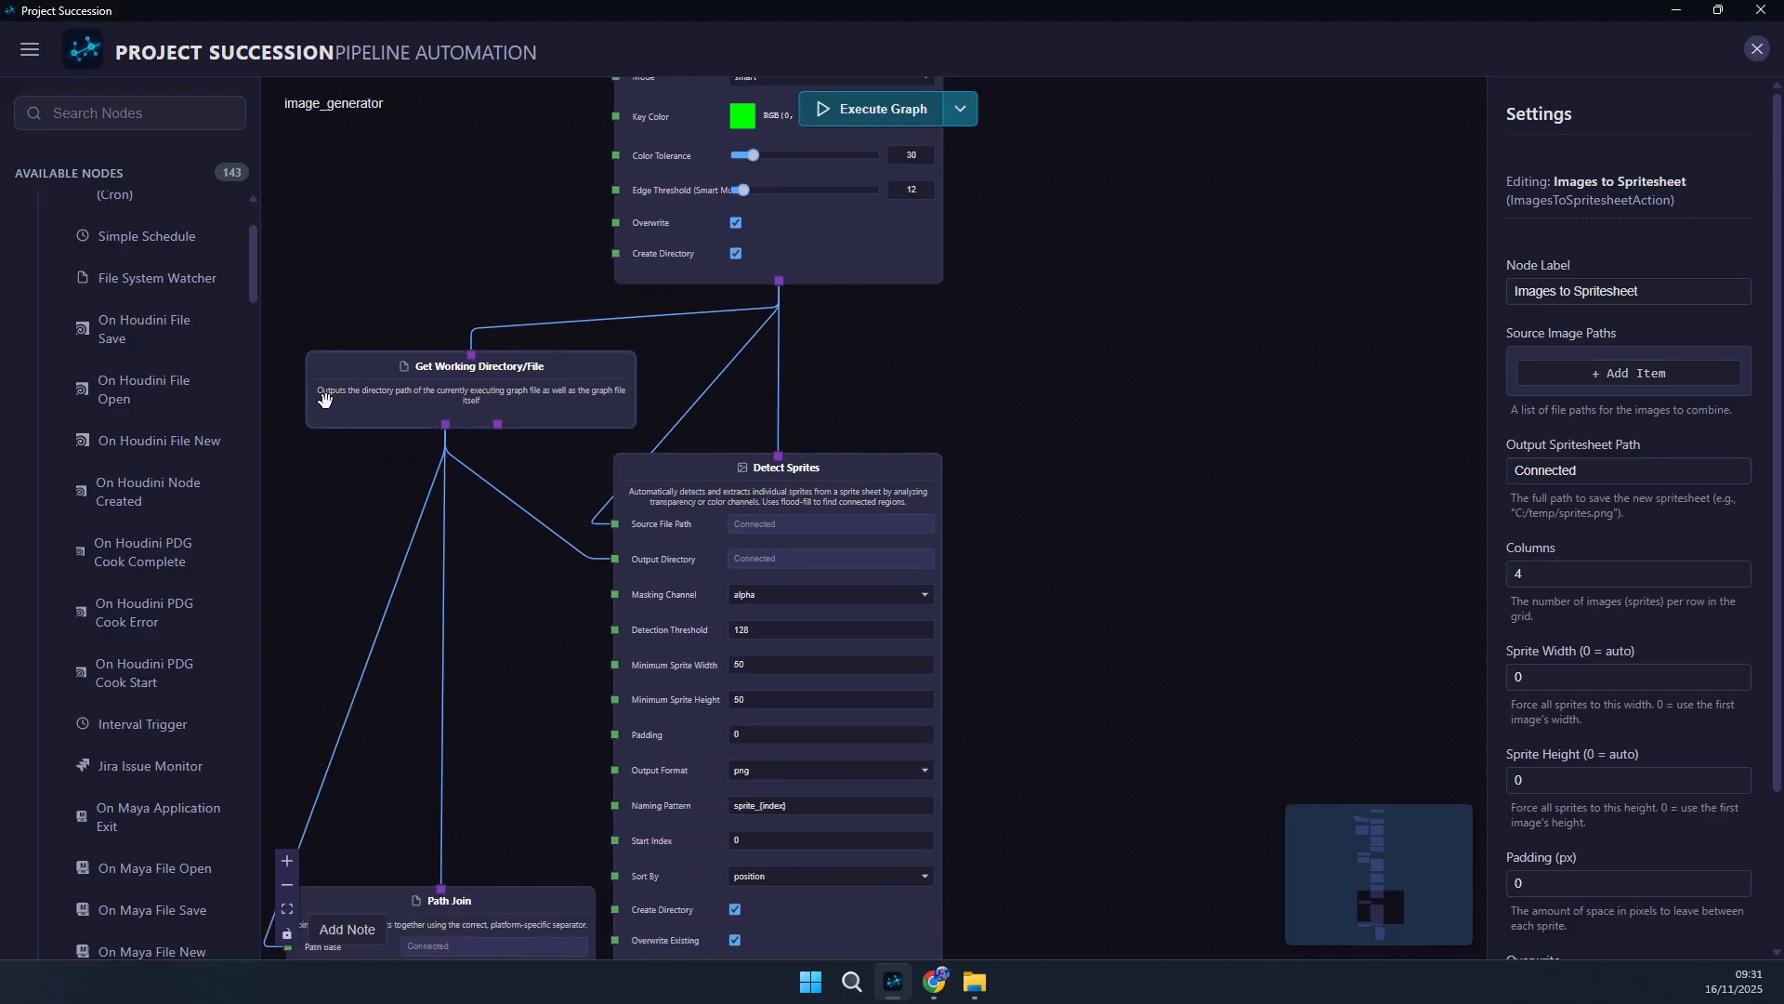
scroll(492, 543, down, 2)
drag(509, 589, 541, 510)
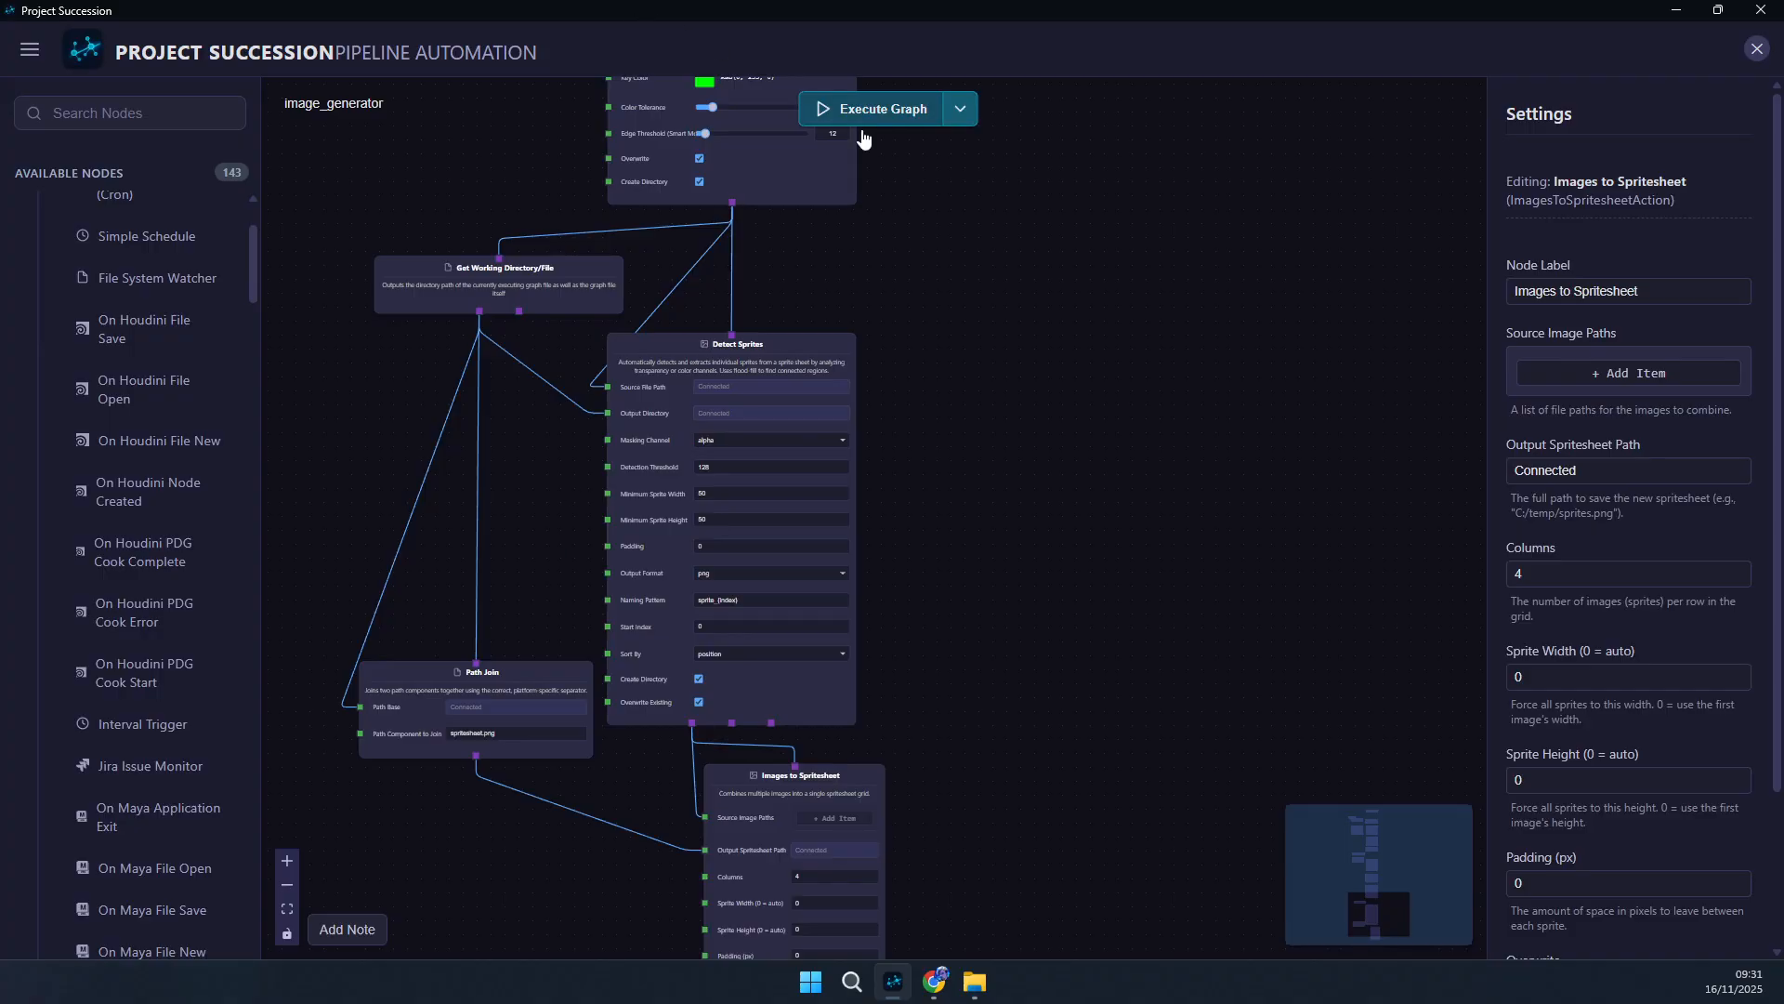
drag(636, 906, 704, 810)
drag(843, 683, 850, 787)
drag(752, 253, 759, 375)
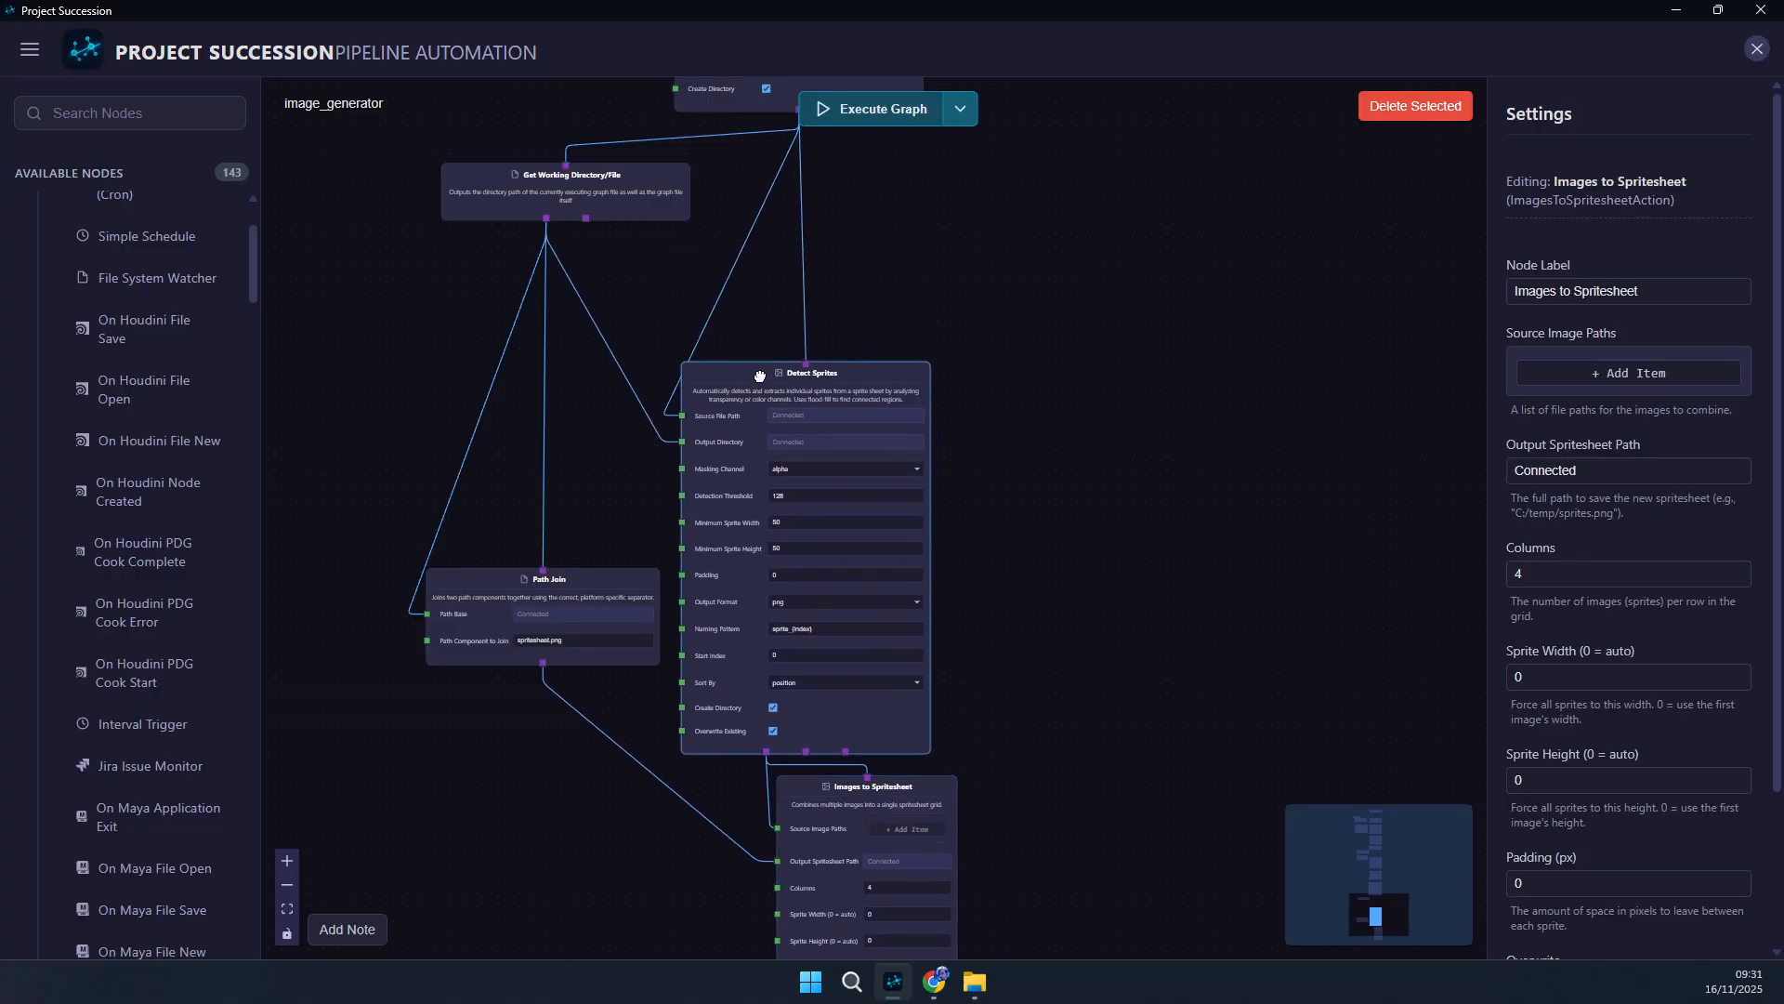
drag(388, 332, 389, 451)
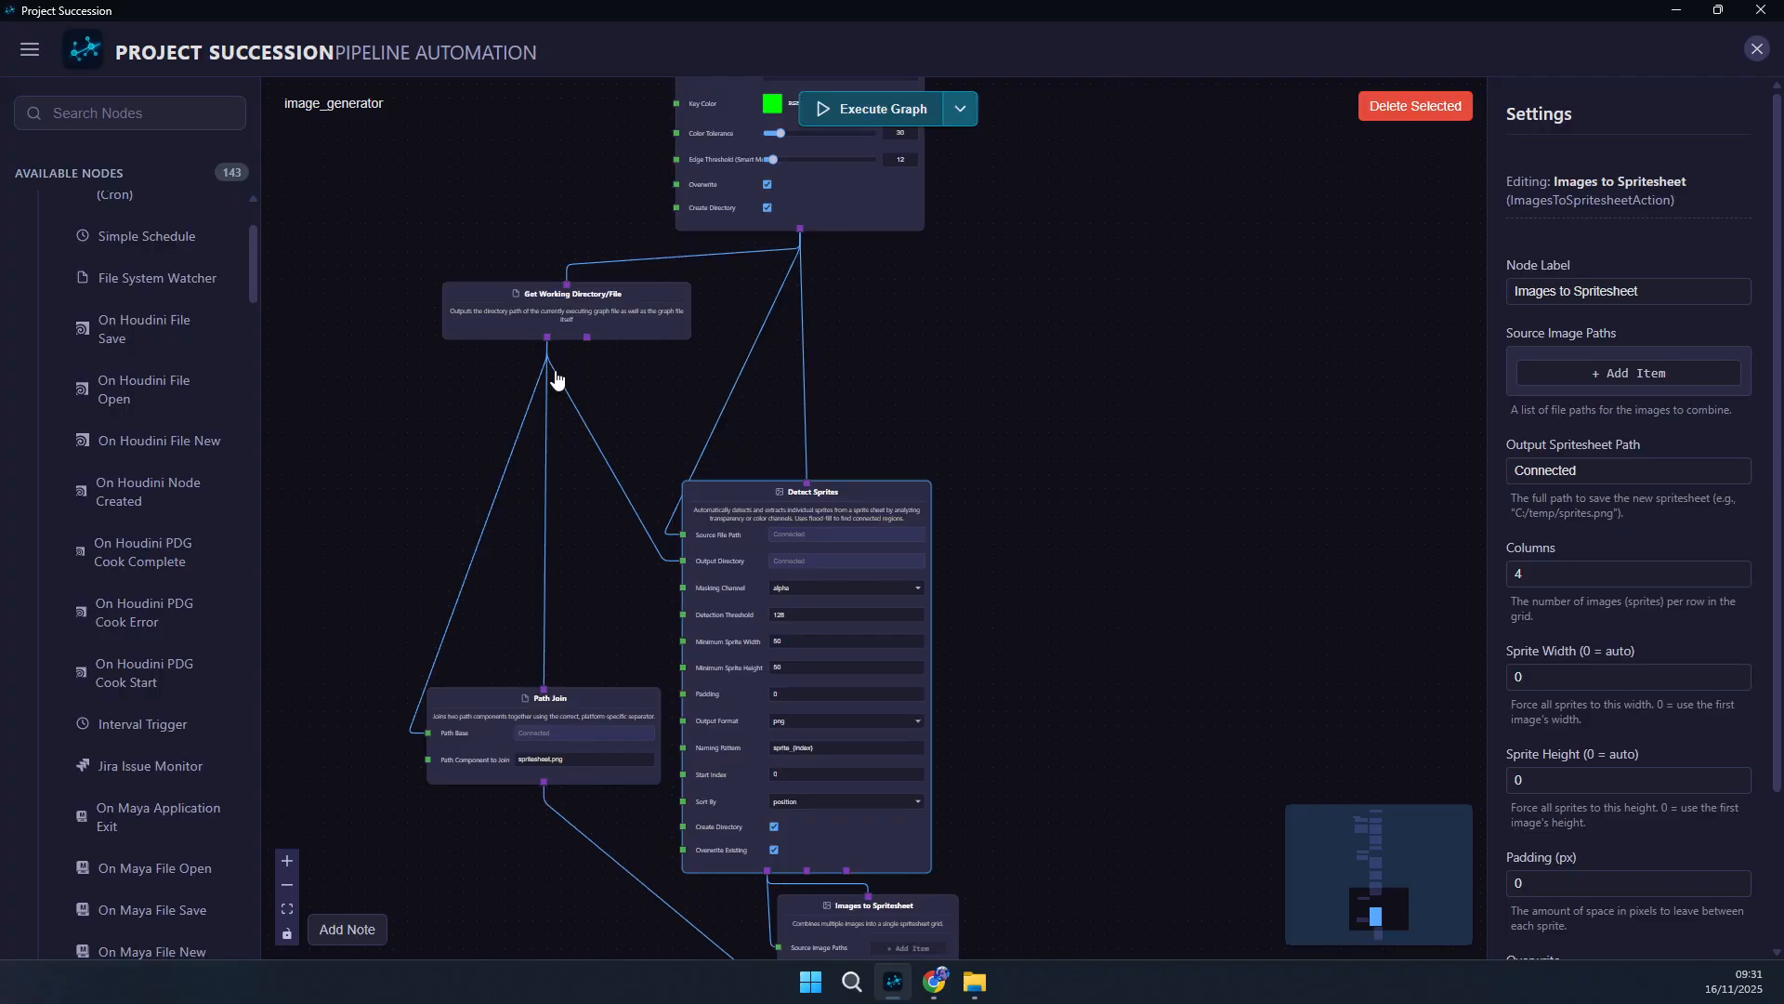
- Move the Path Join node down and delete both connections linking it to the upper Get Working Directory/File node
drag(395, 724, 409, 561)
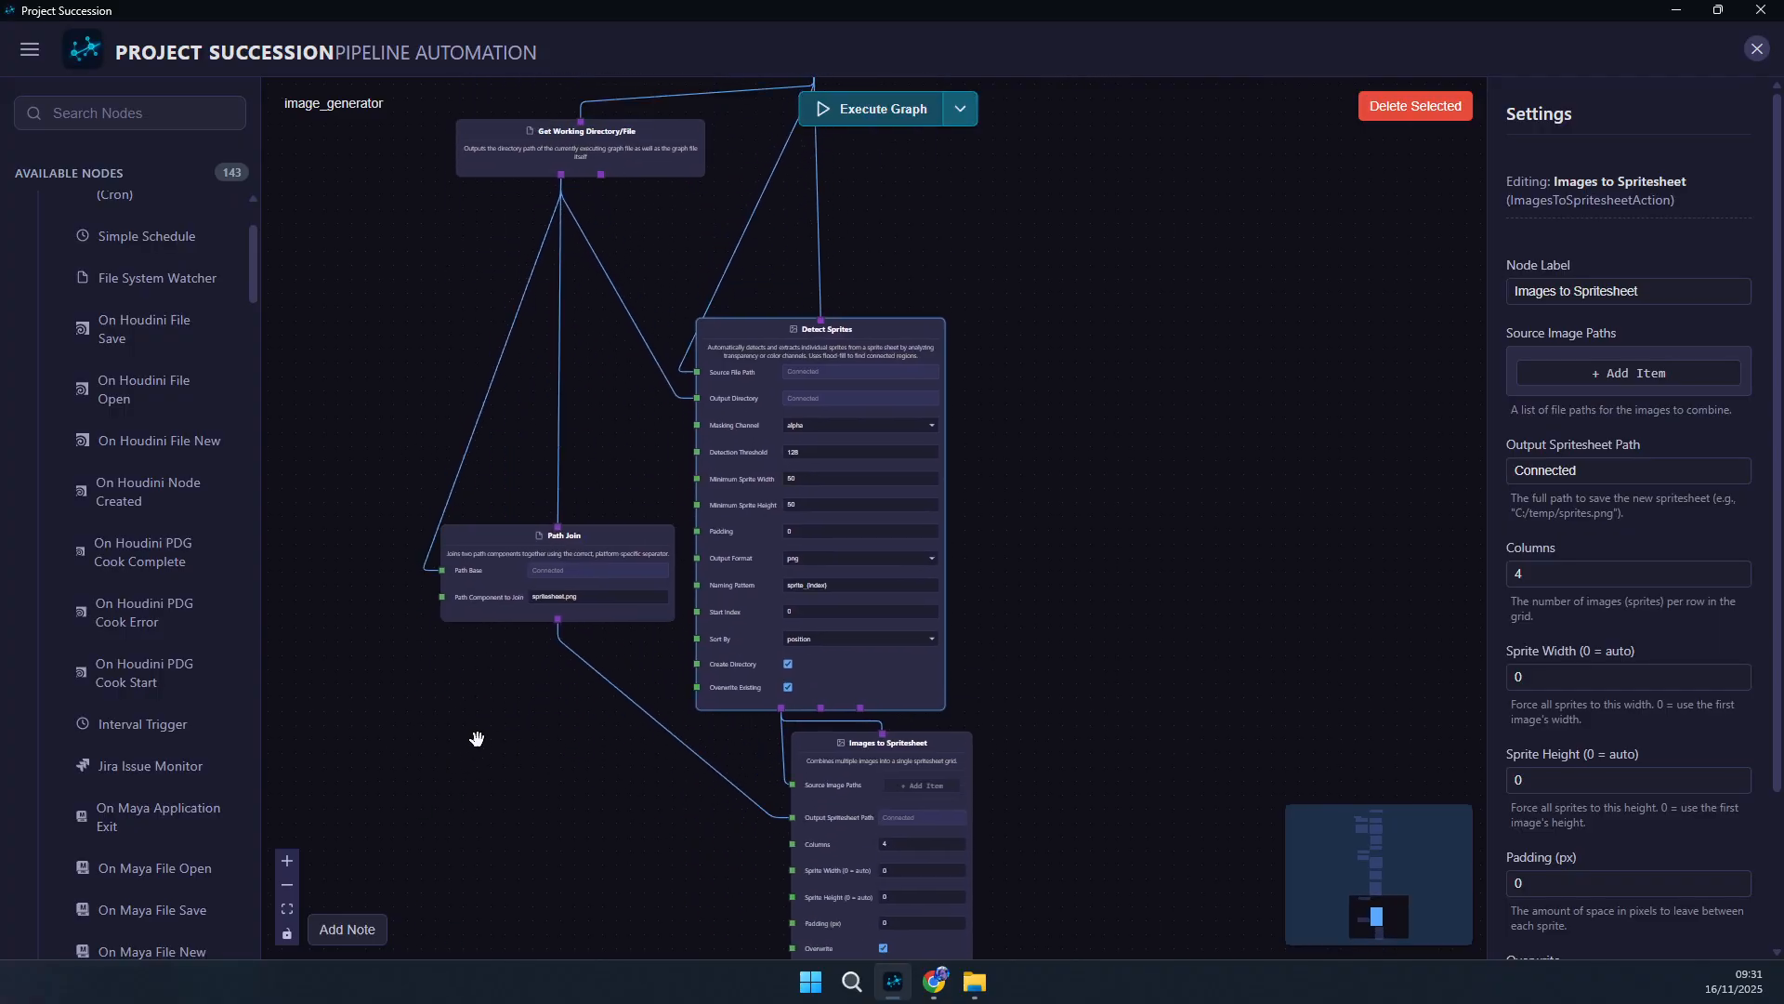
drag(541, 570, 535, 747)
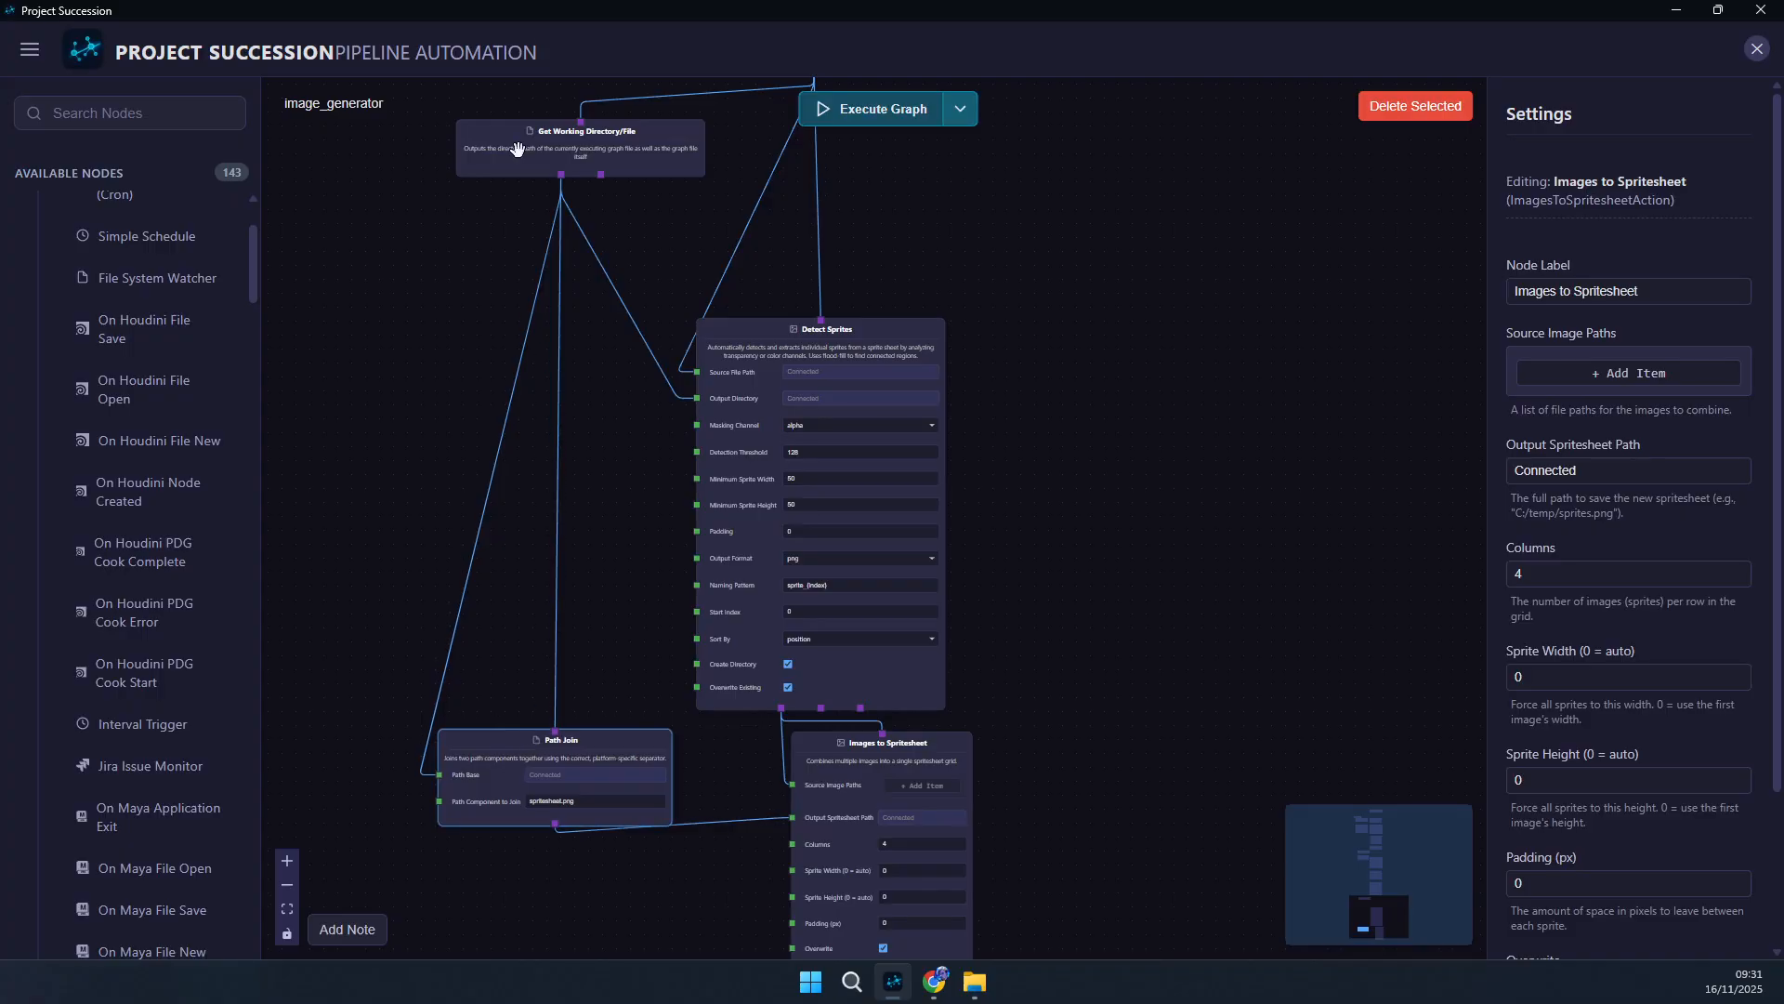
click(490, 506)
key(Delete)
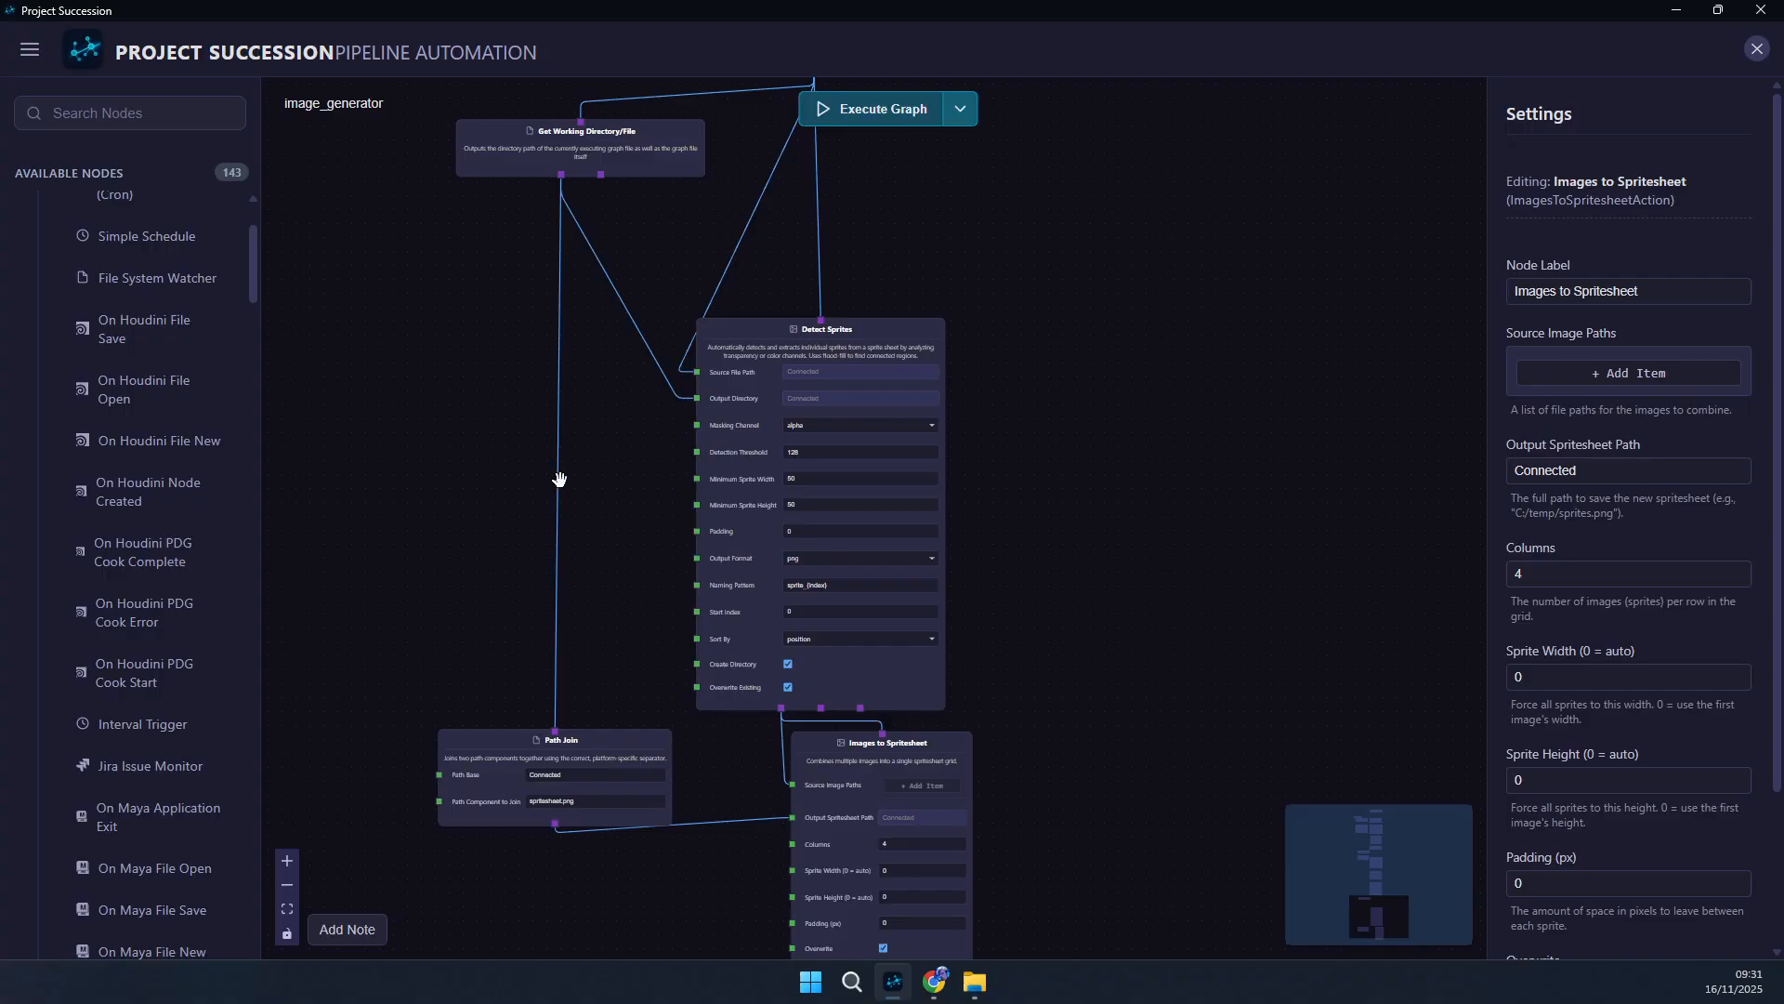
click(559, 481)
key(Delete)
- Move the Images to Spritesheet and Path Join nodes further down to open space beneath Detect Sprites
drag(594, 650, 508, 314)
drag(773, 426, 779, 619)
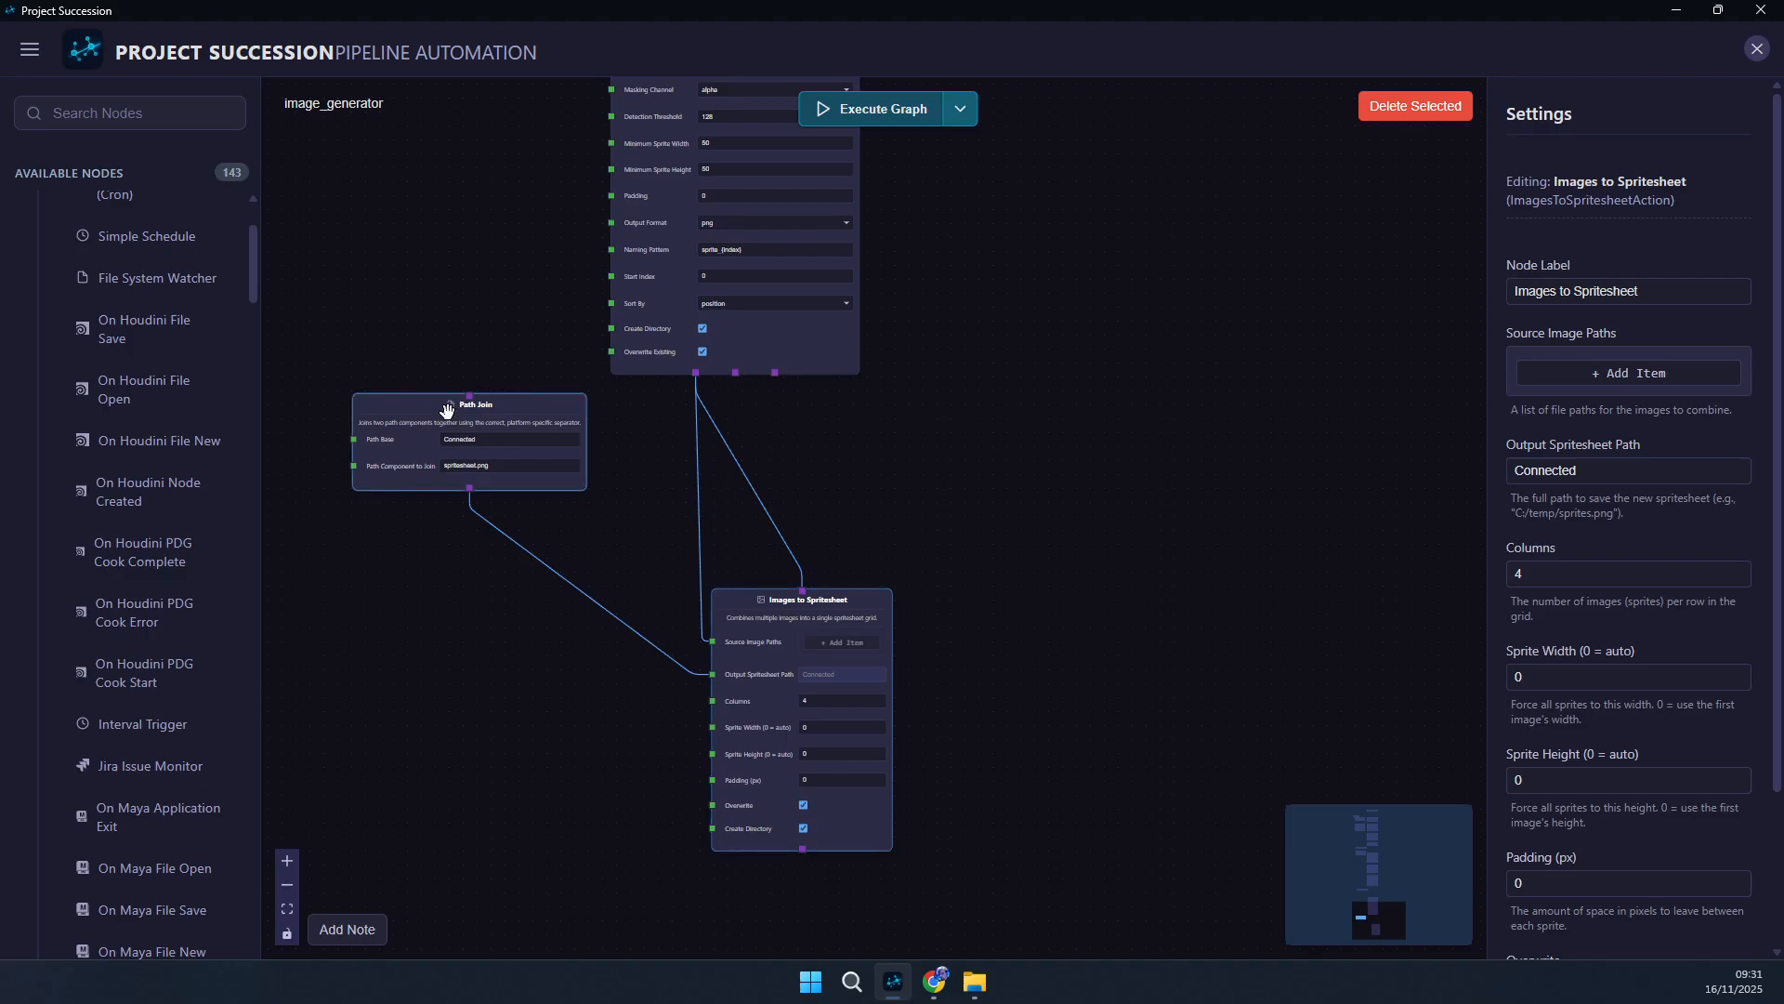
drag(474, 409, 479, 502)
- Add a Get Working Directory/File node above Path Join, connecting it from Detect Sprites and its directory output to Path Join and Path Base
click(487, 413)
key(Tab)
text(get wo)
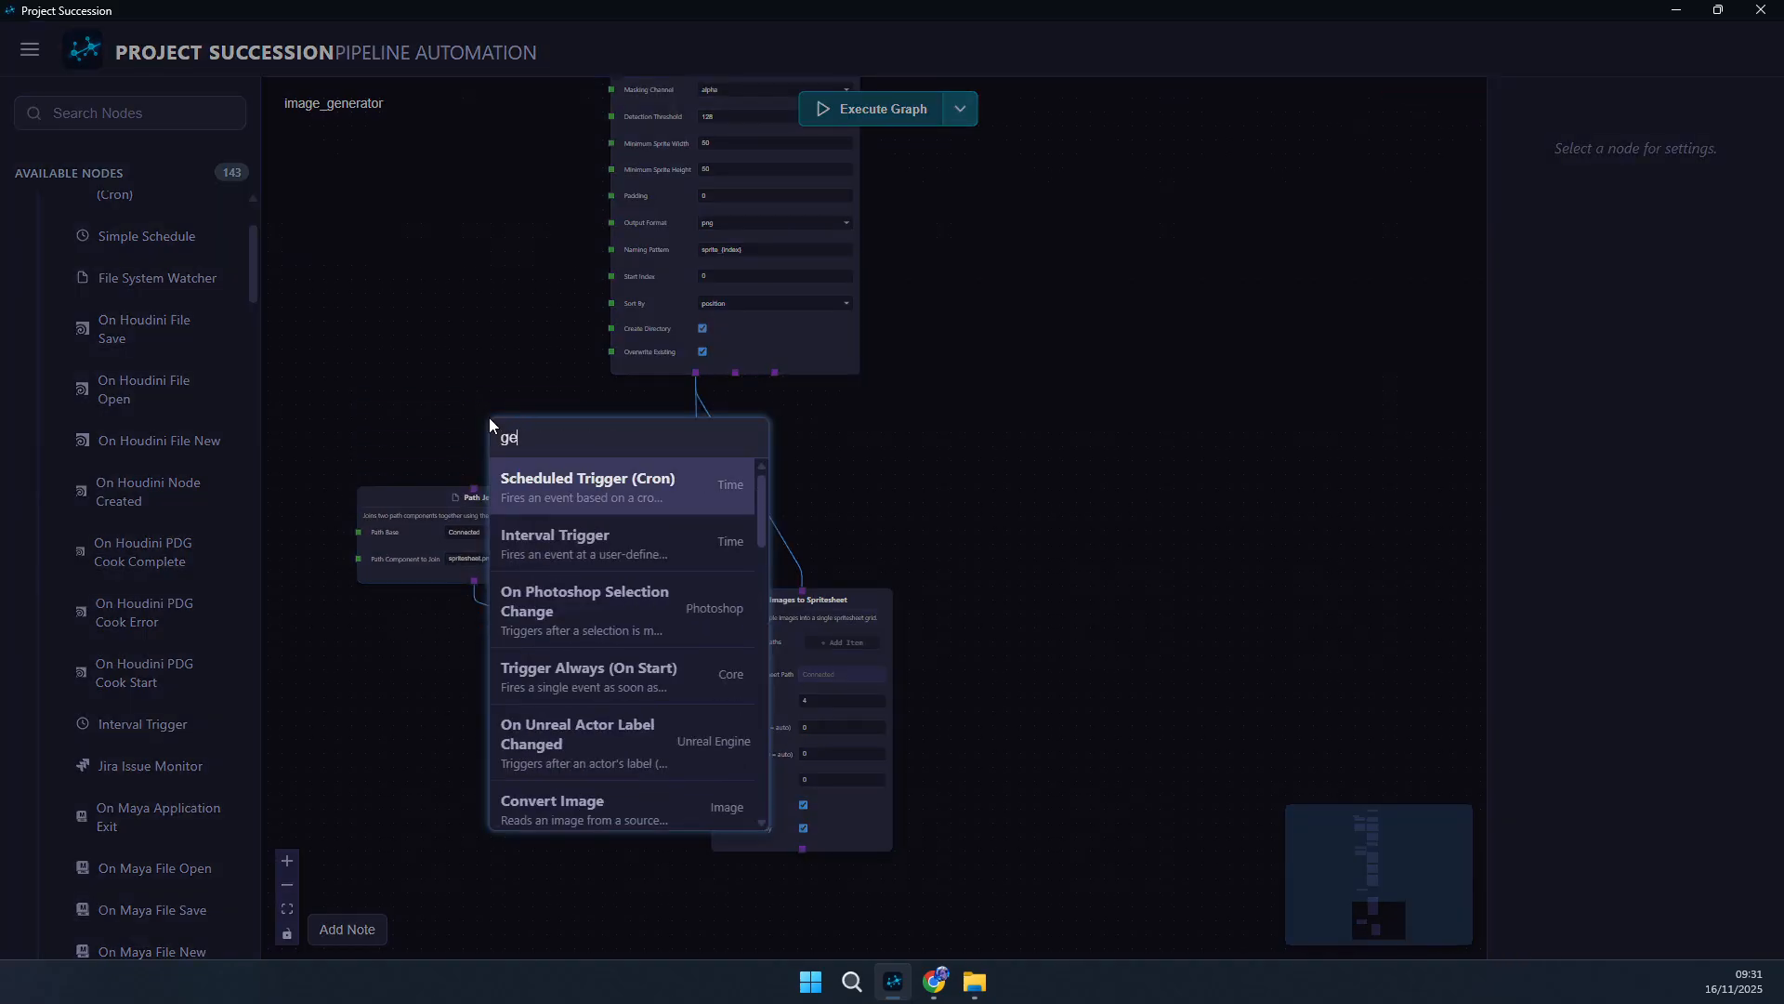
key(Return)
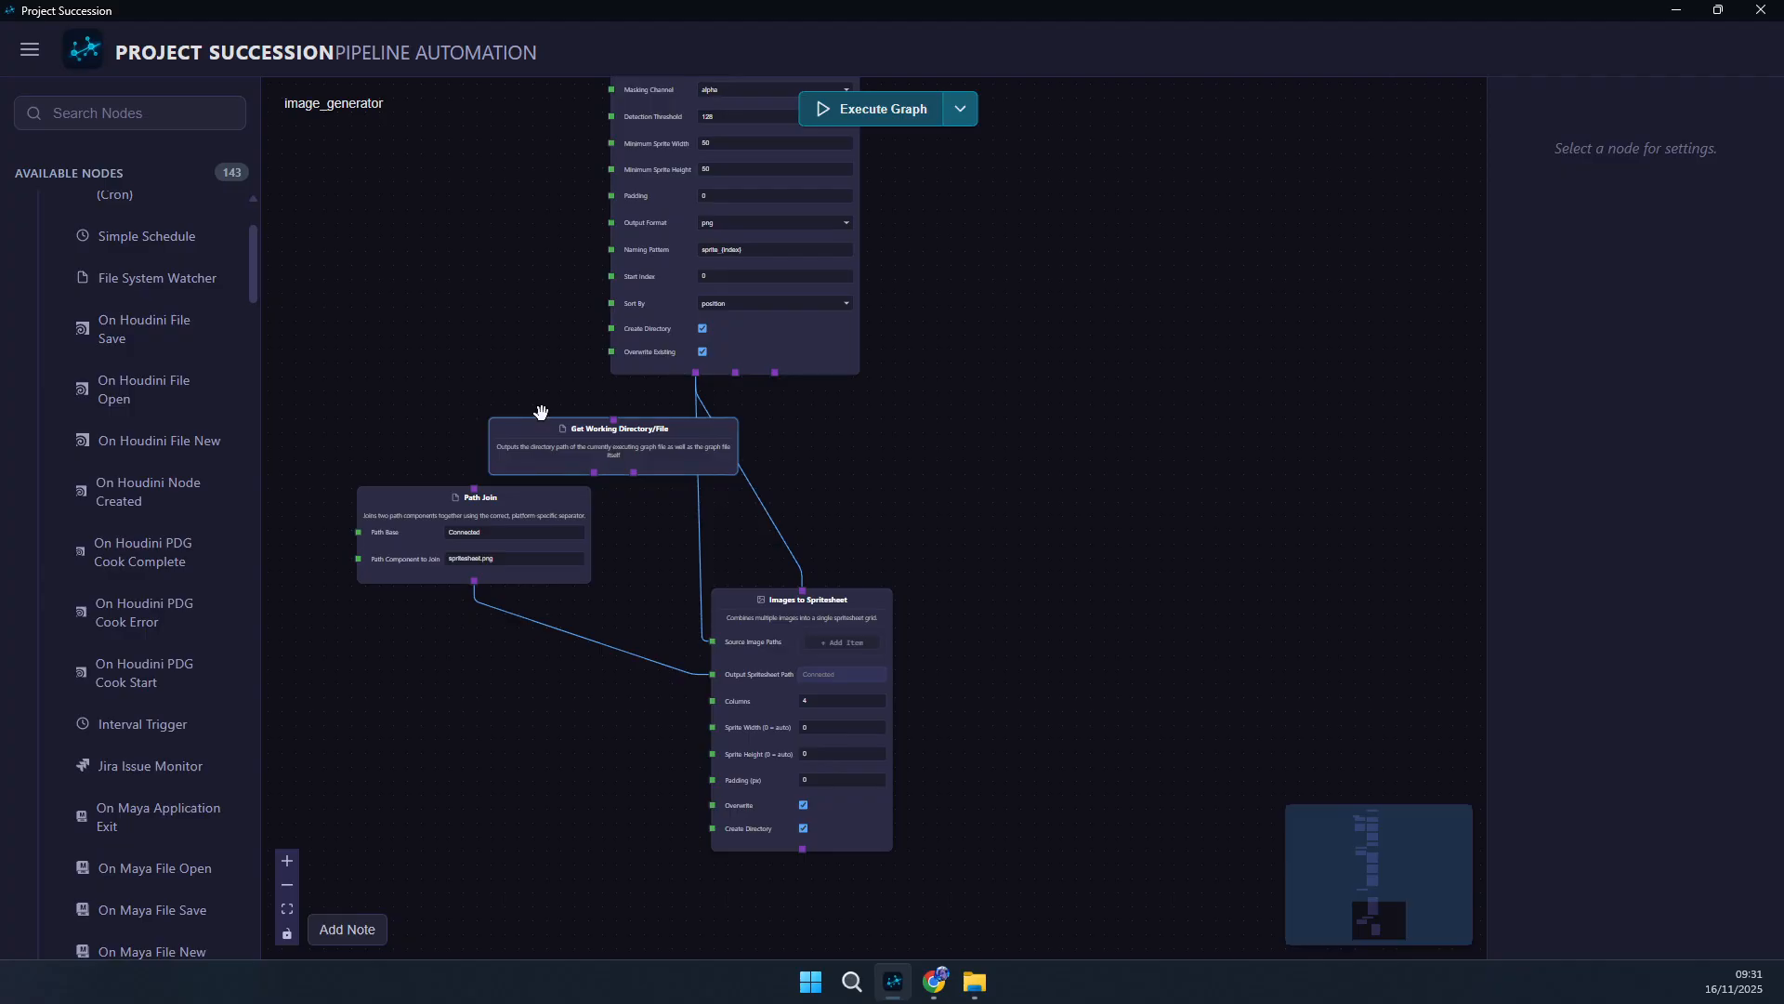
mouse_move(695, 371)
mouse_down()
mouse_move(613, 420)
mouse_move(413, 424)
mouse_move(444, 421)
mouse_move(430, 424)
mouse_move(474, 487)
mouse_move(357, 532)
mouse_up()
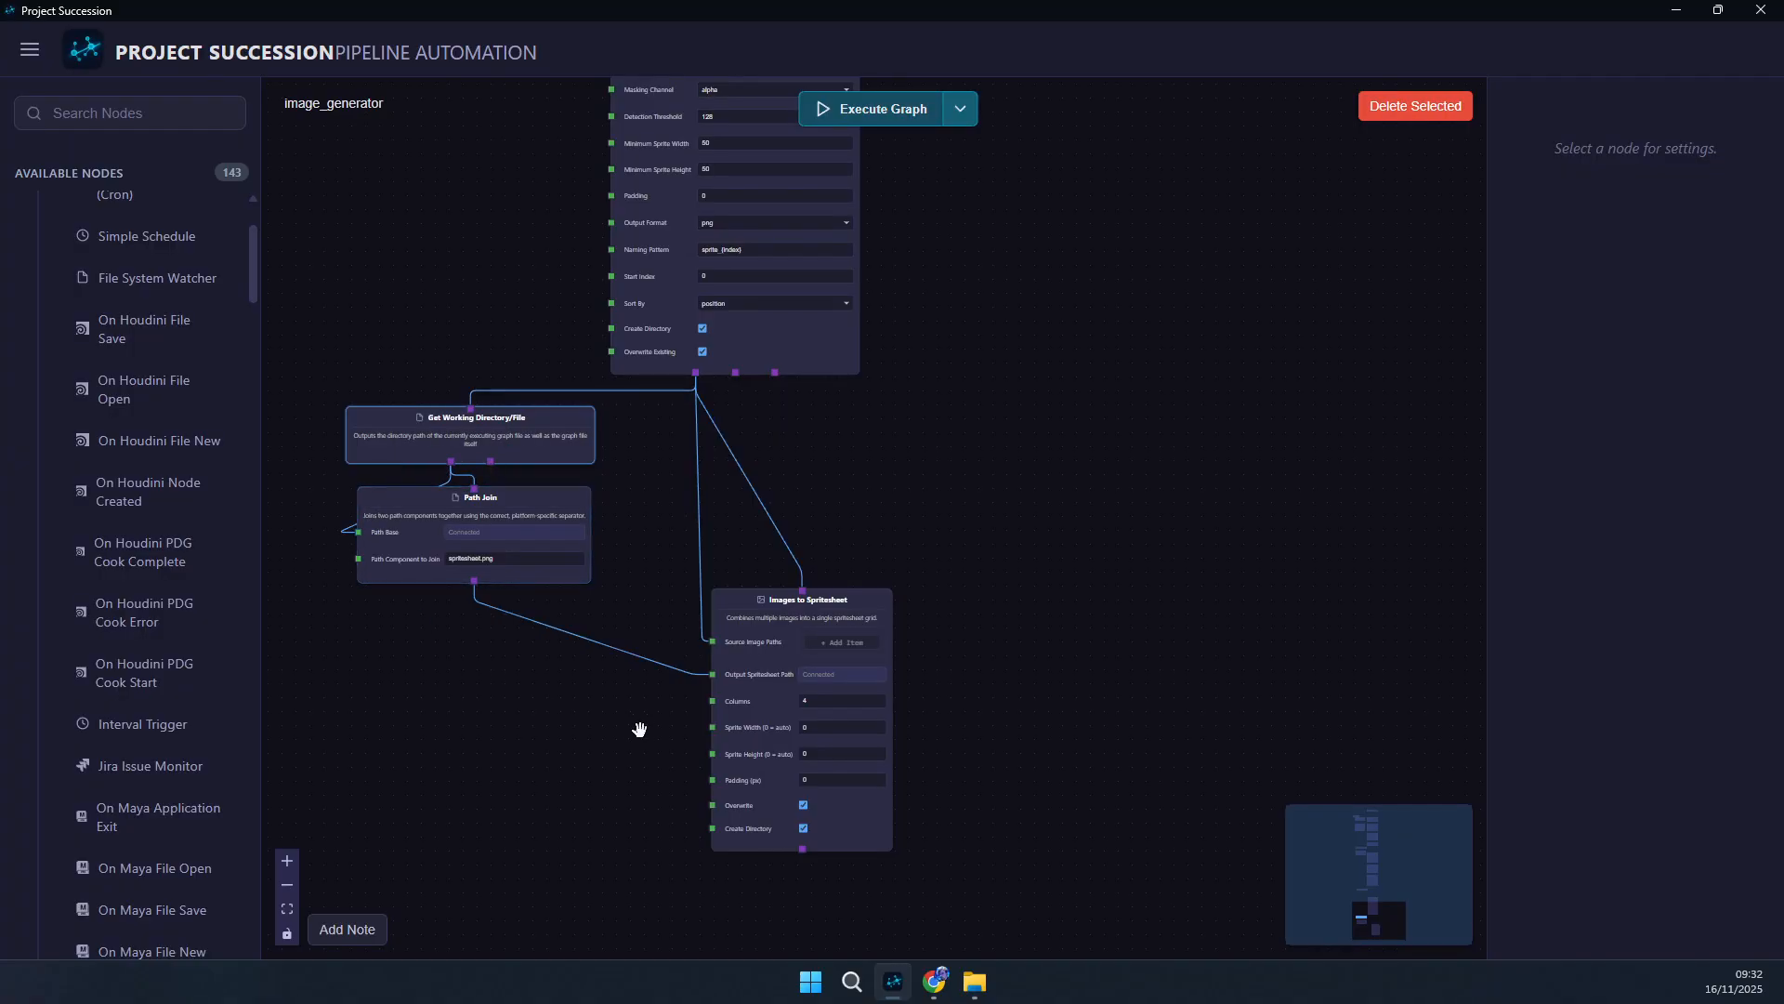
drag(437, 415, 443, 418)
click(875, 581)
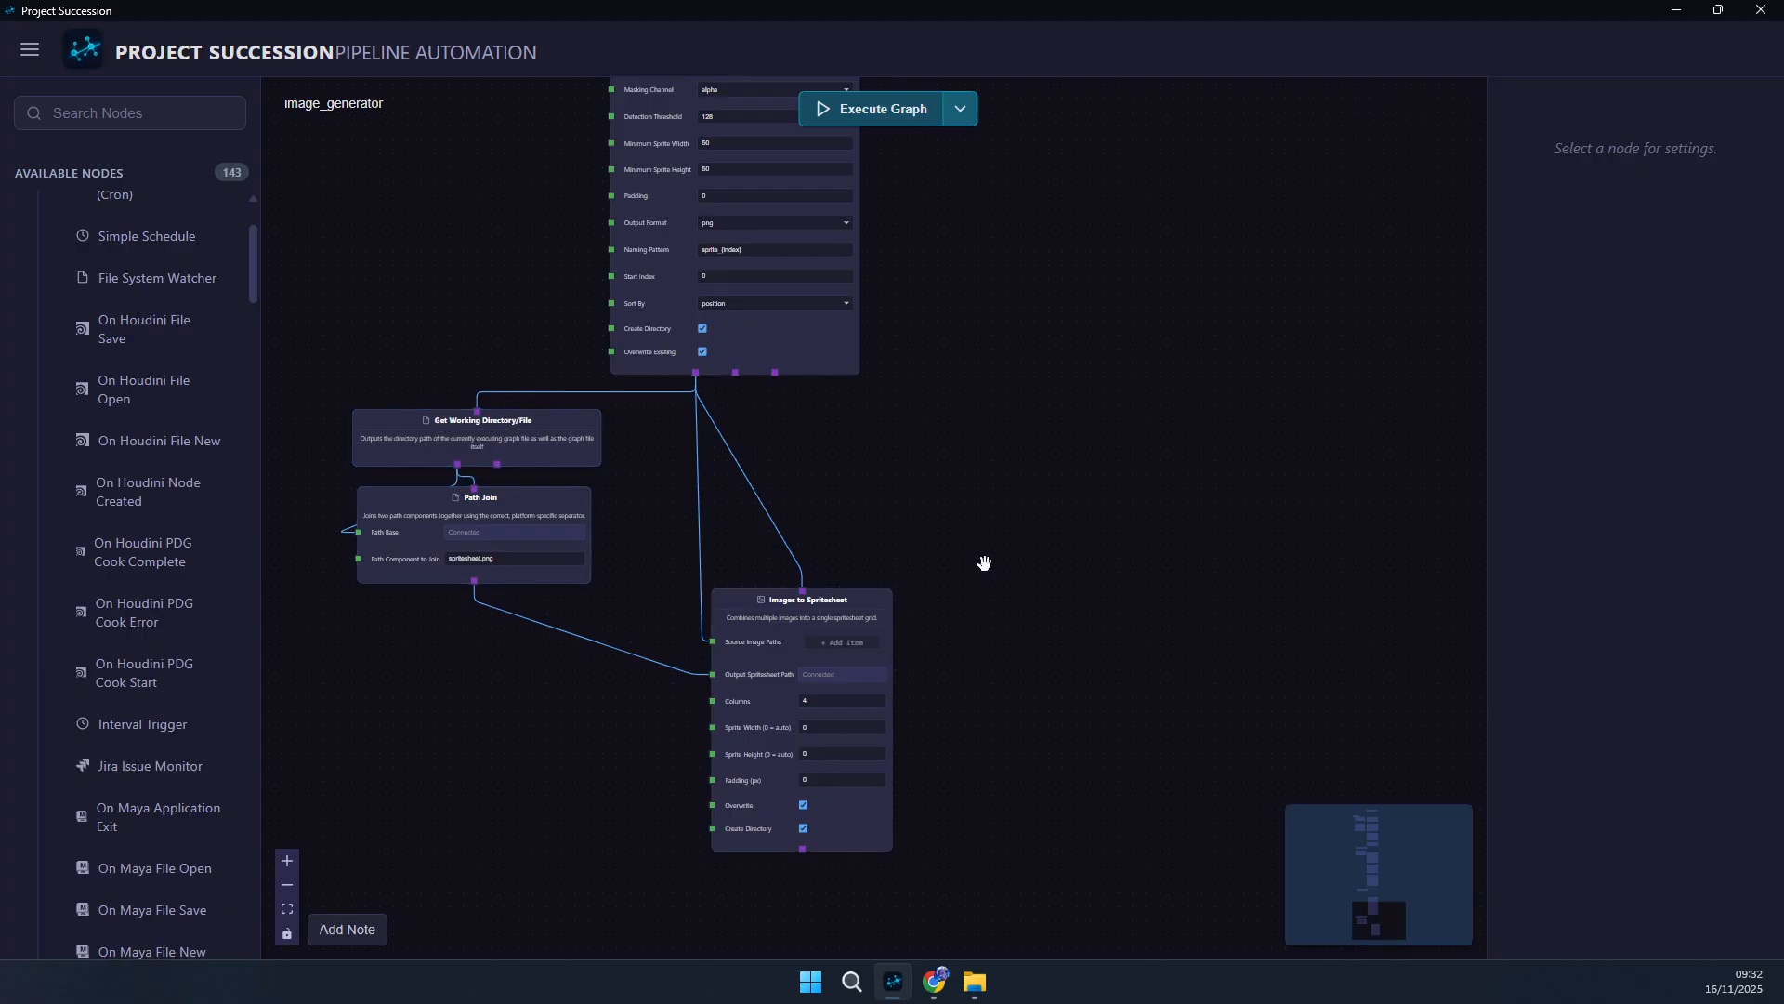
- Execute the rewired graph and check generated_image.png and nobg.png in the succession_pipeline folder
scroll(1227, 267, down, 5)
drag(663, 529, 555, 568)
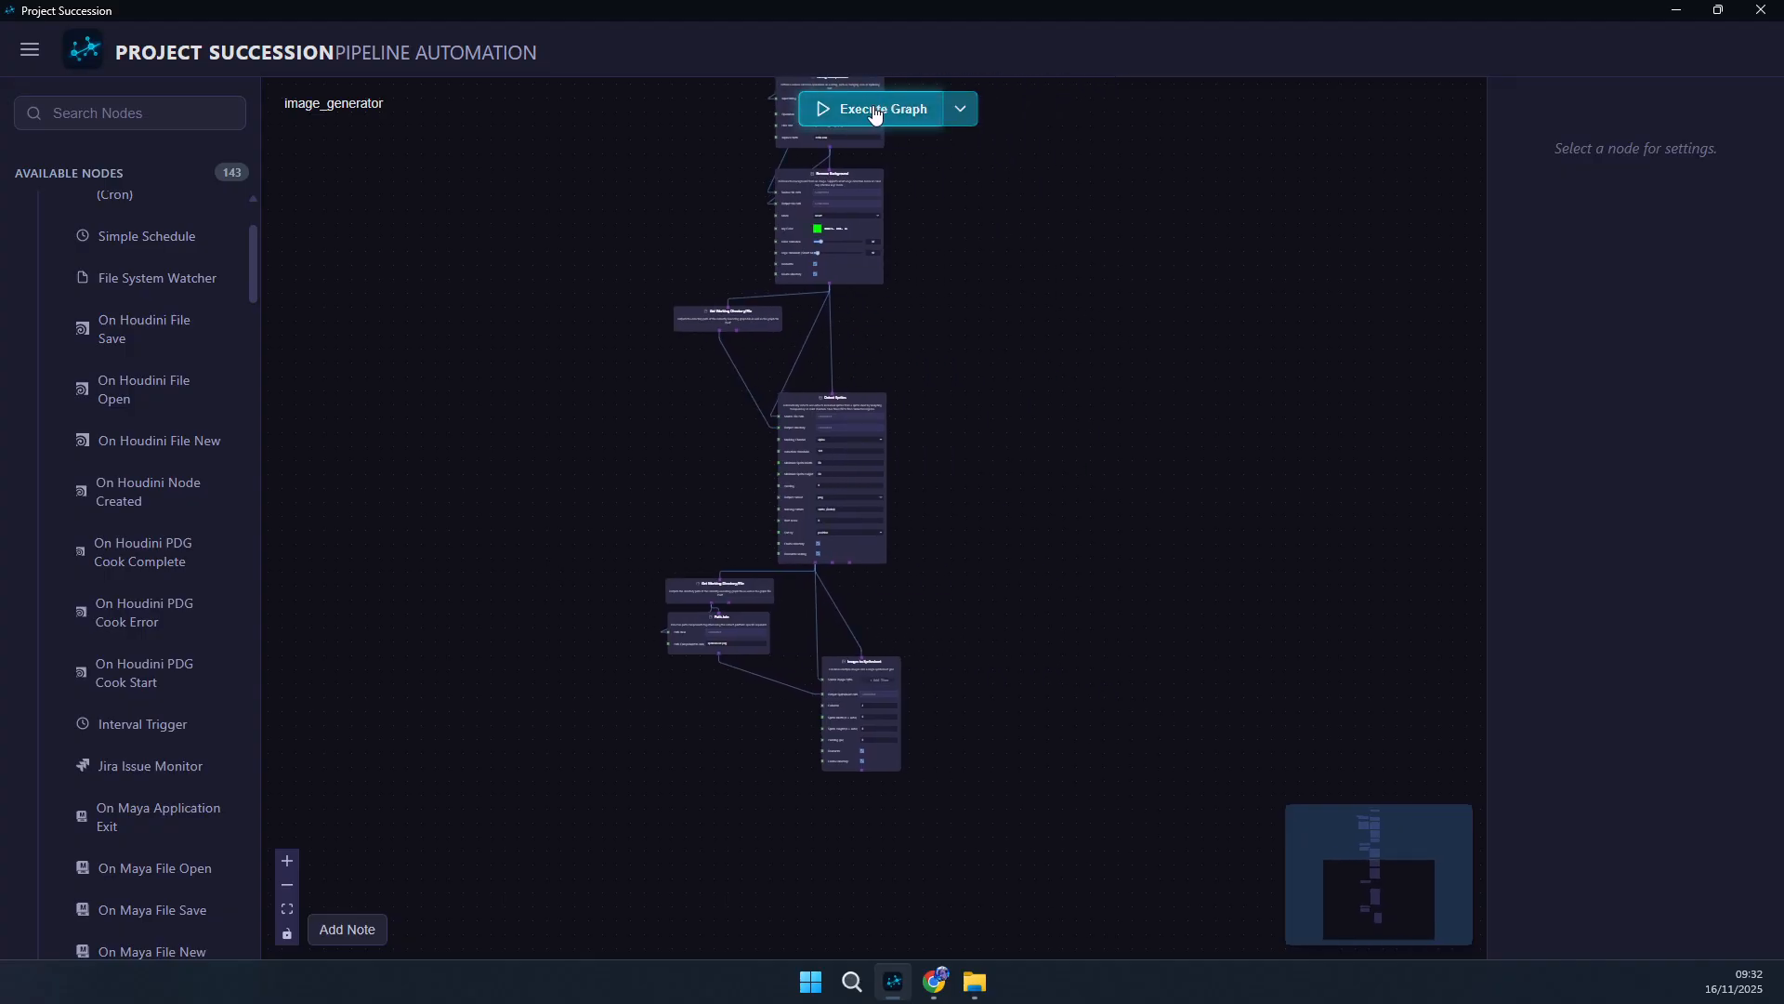
scroll(1115, 247, down, 2)
drag(1161, 252, 976, 442)
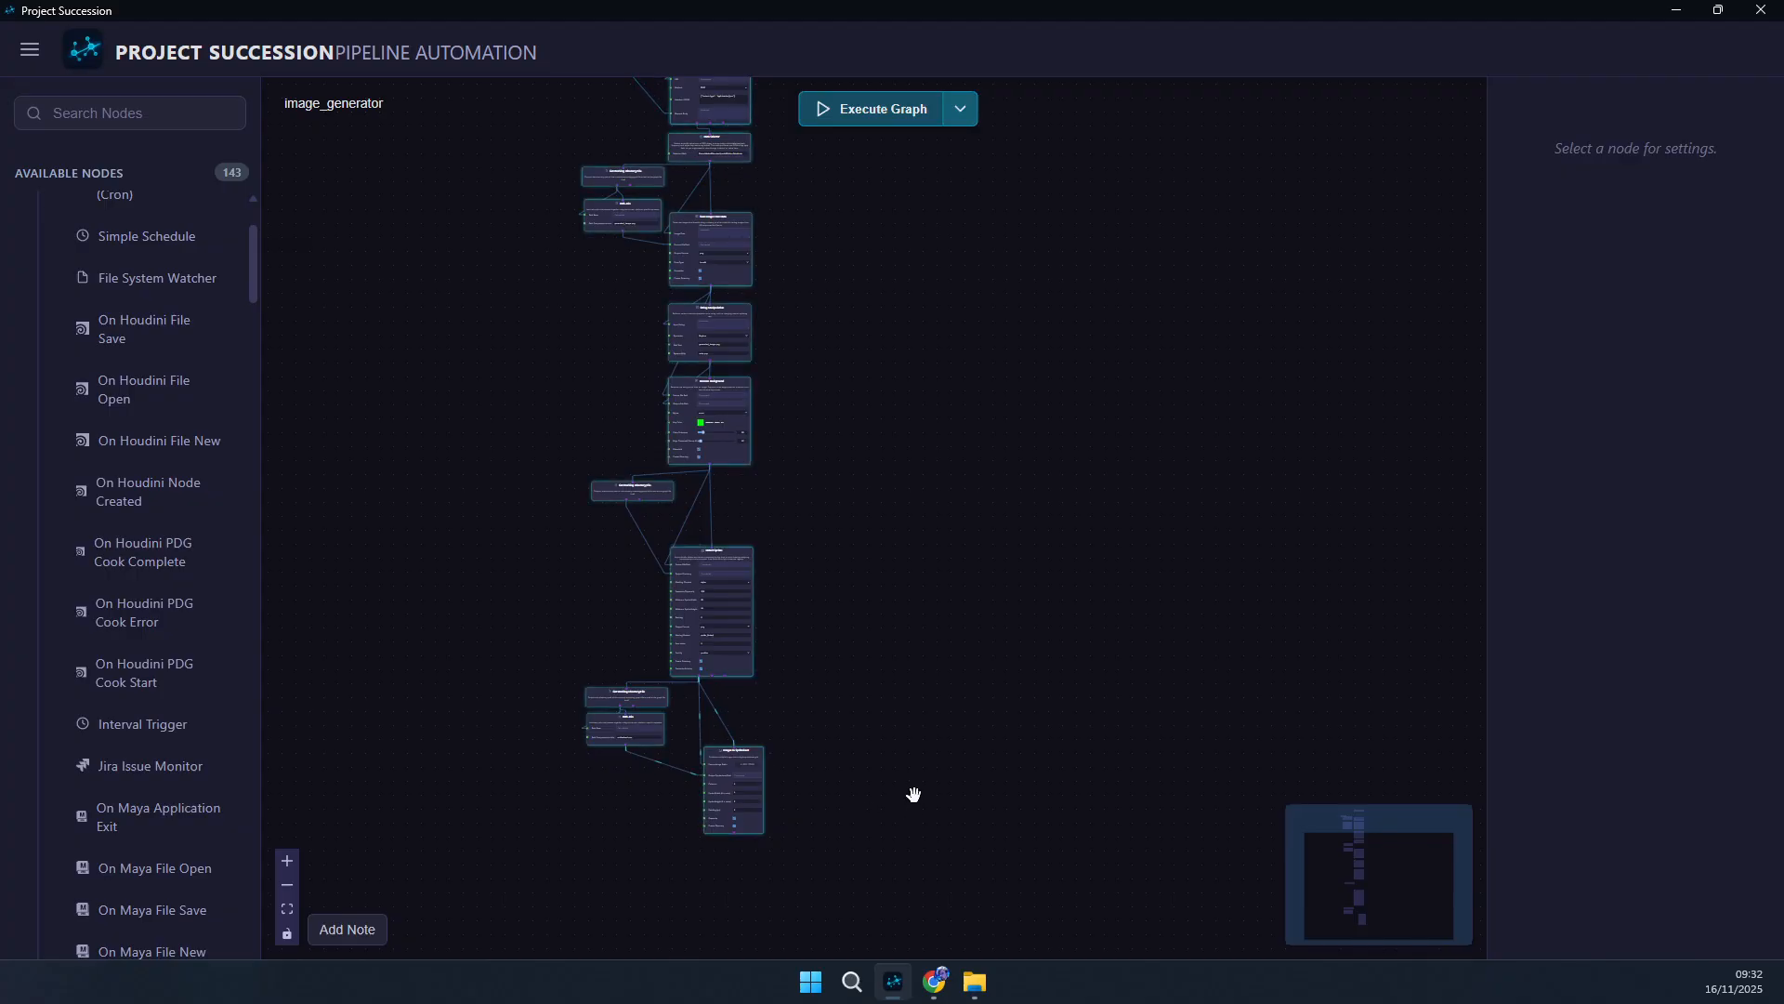
click(974, 981)
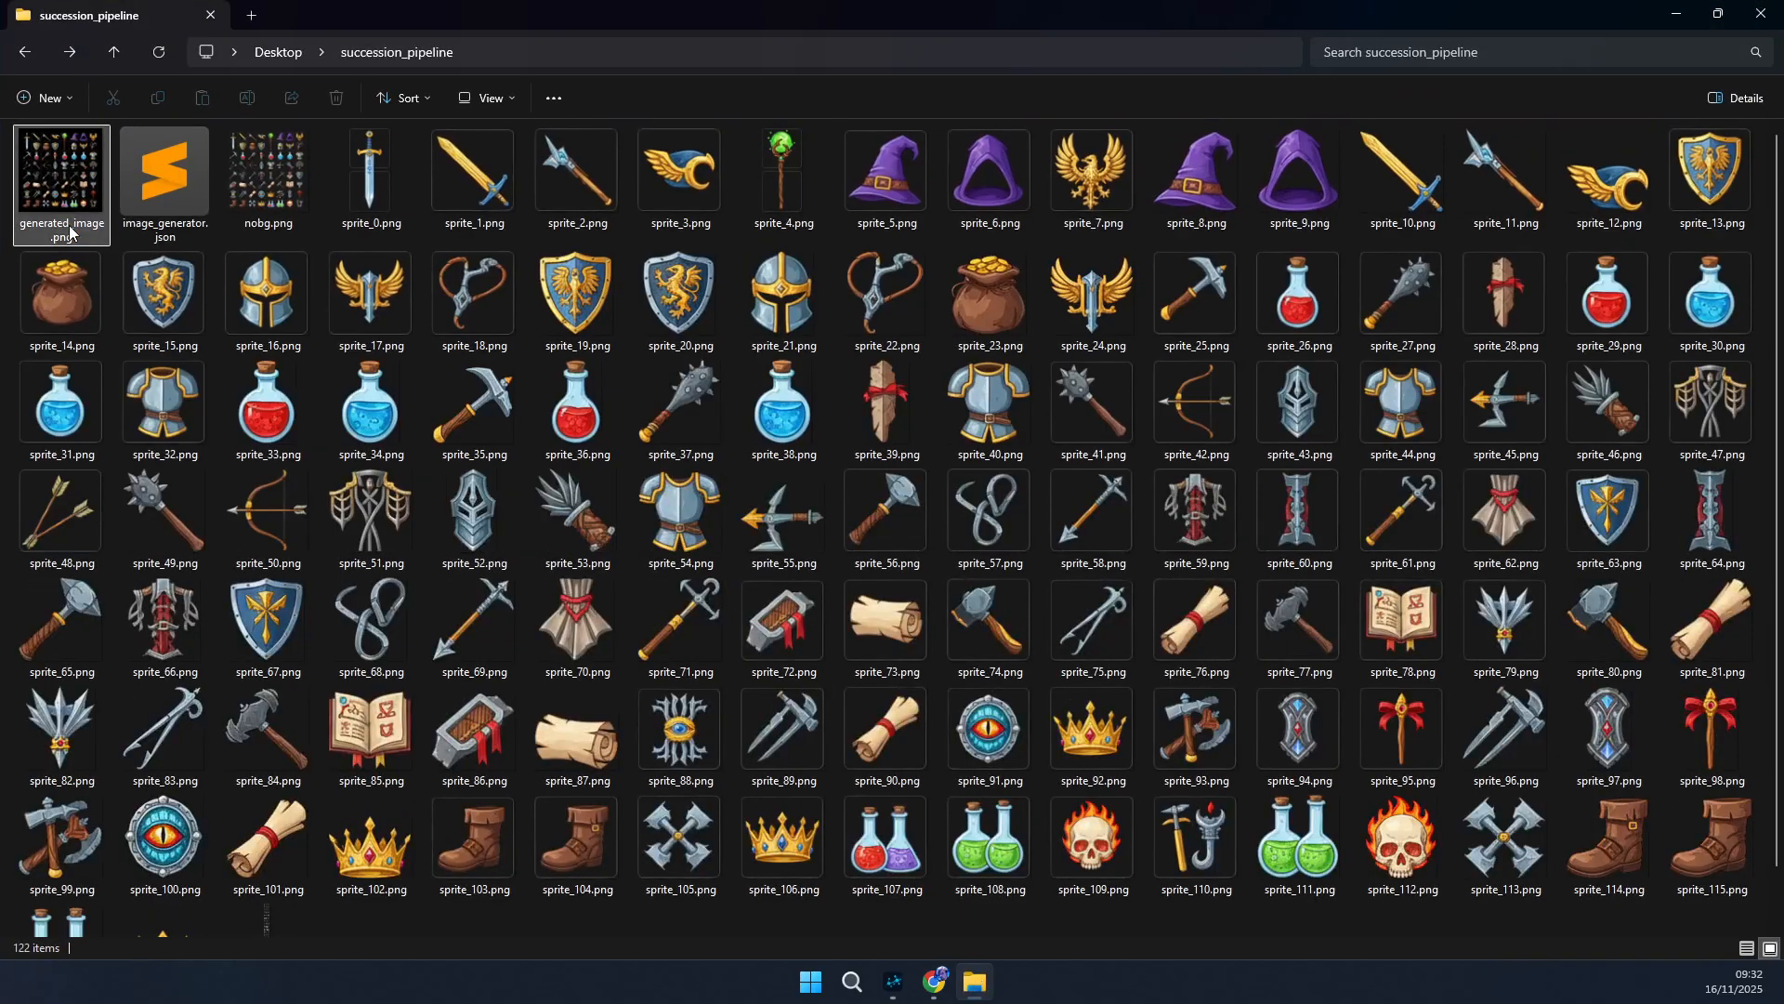
click(28, 216)
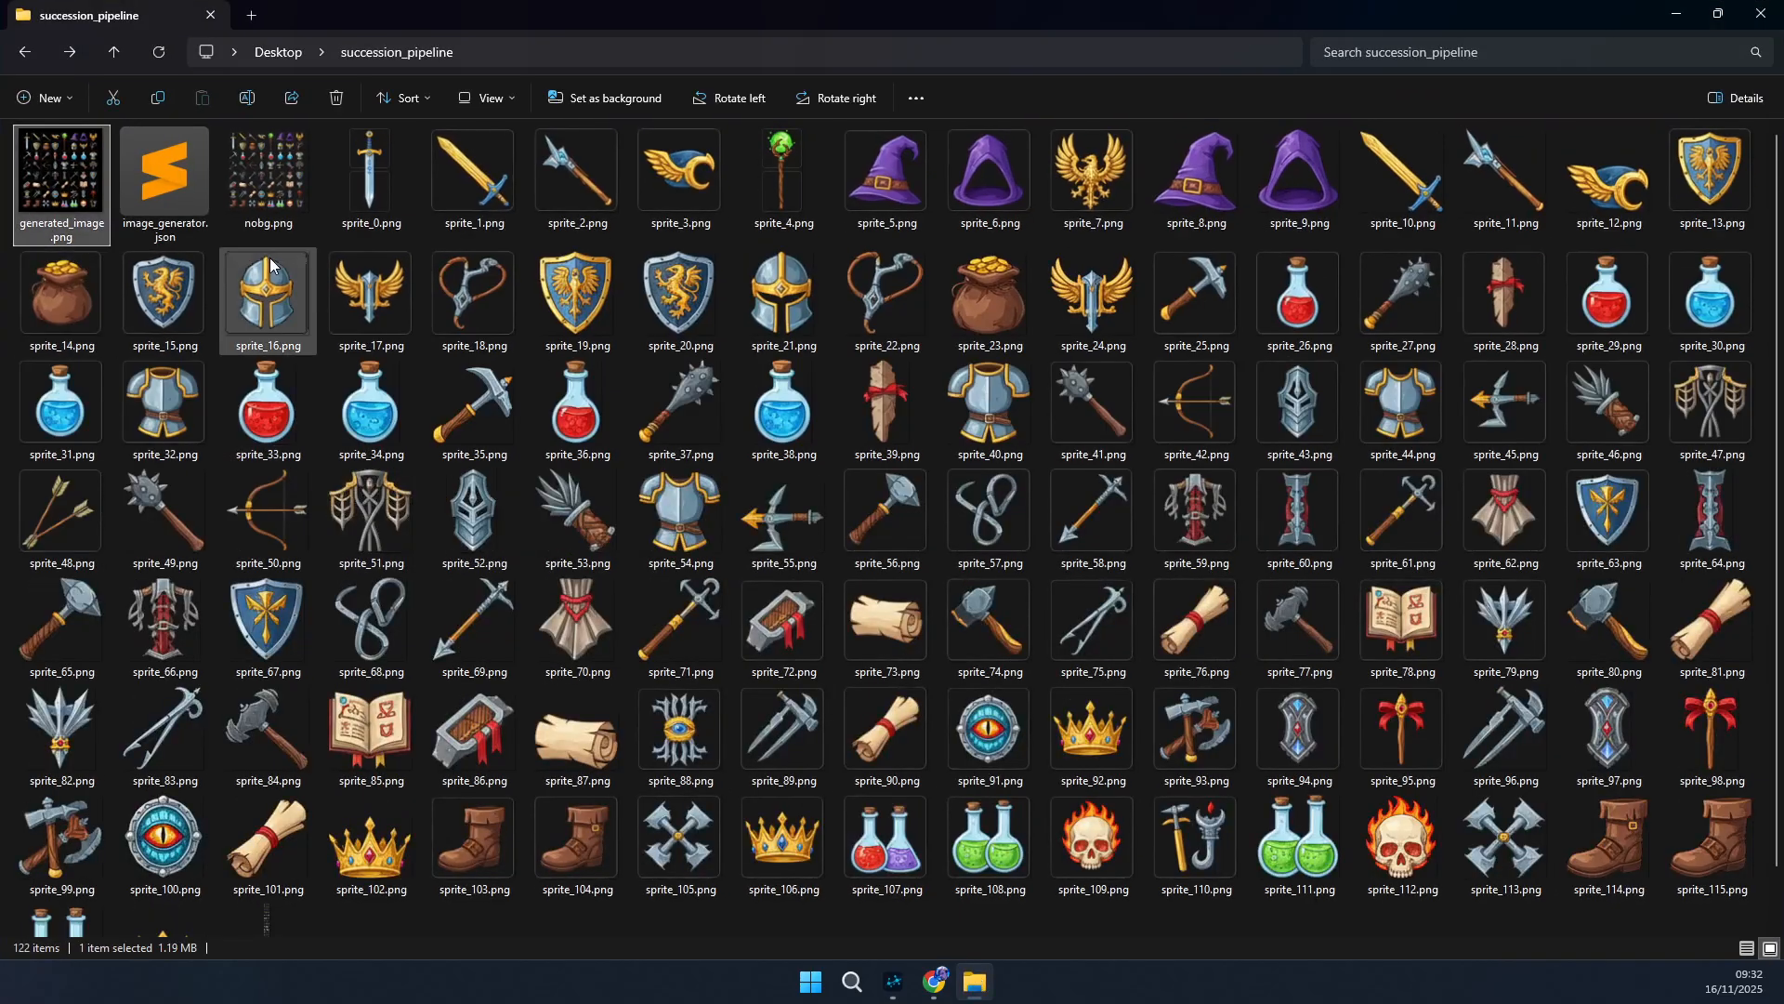
click(258, 210)
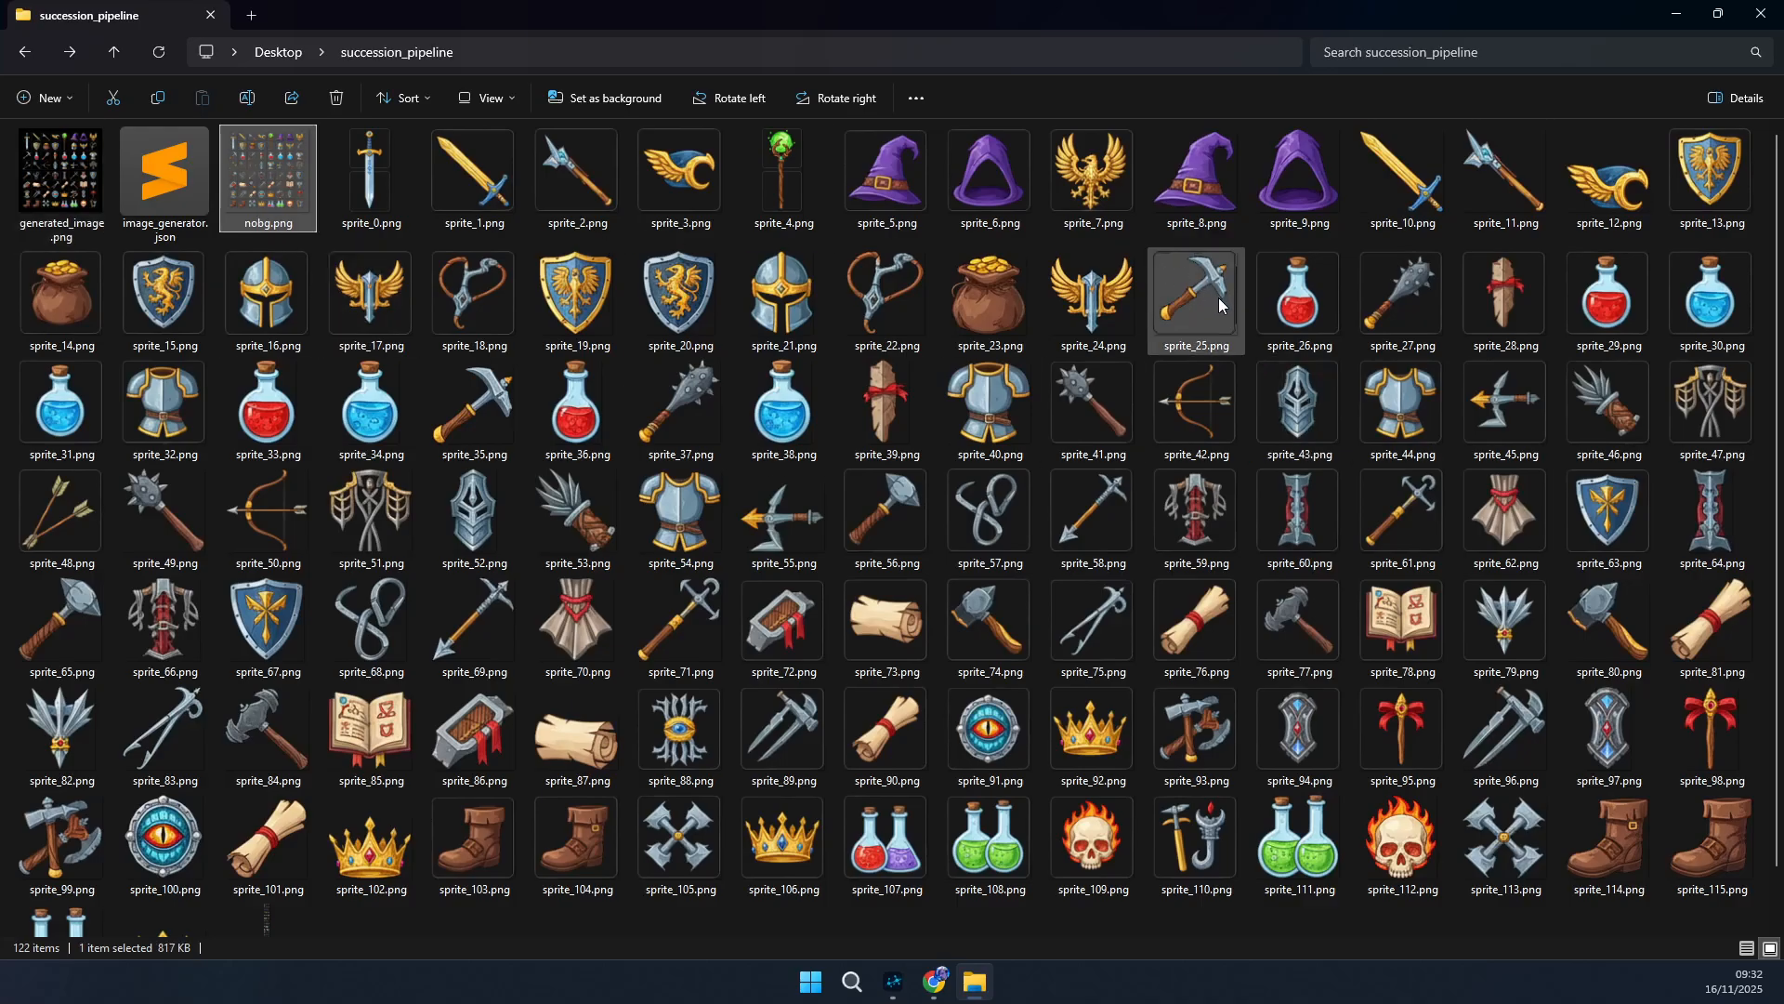
- Open spritesheet.png, examine its sprite rows up close and as a whole, and close the image
scroll(1199, 307, down, 1)
click(259, 895)
double_click(259, 894)
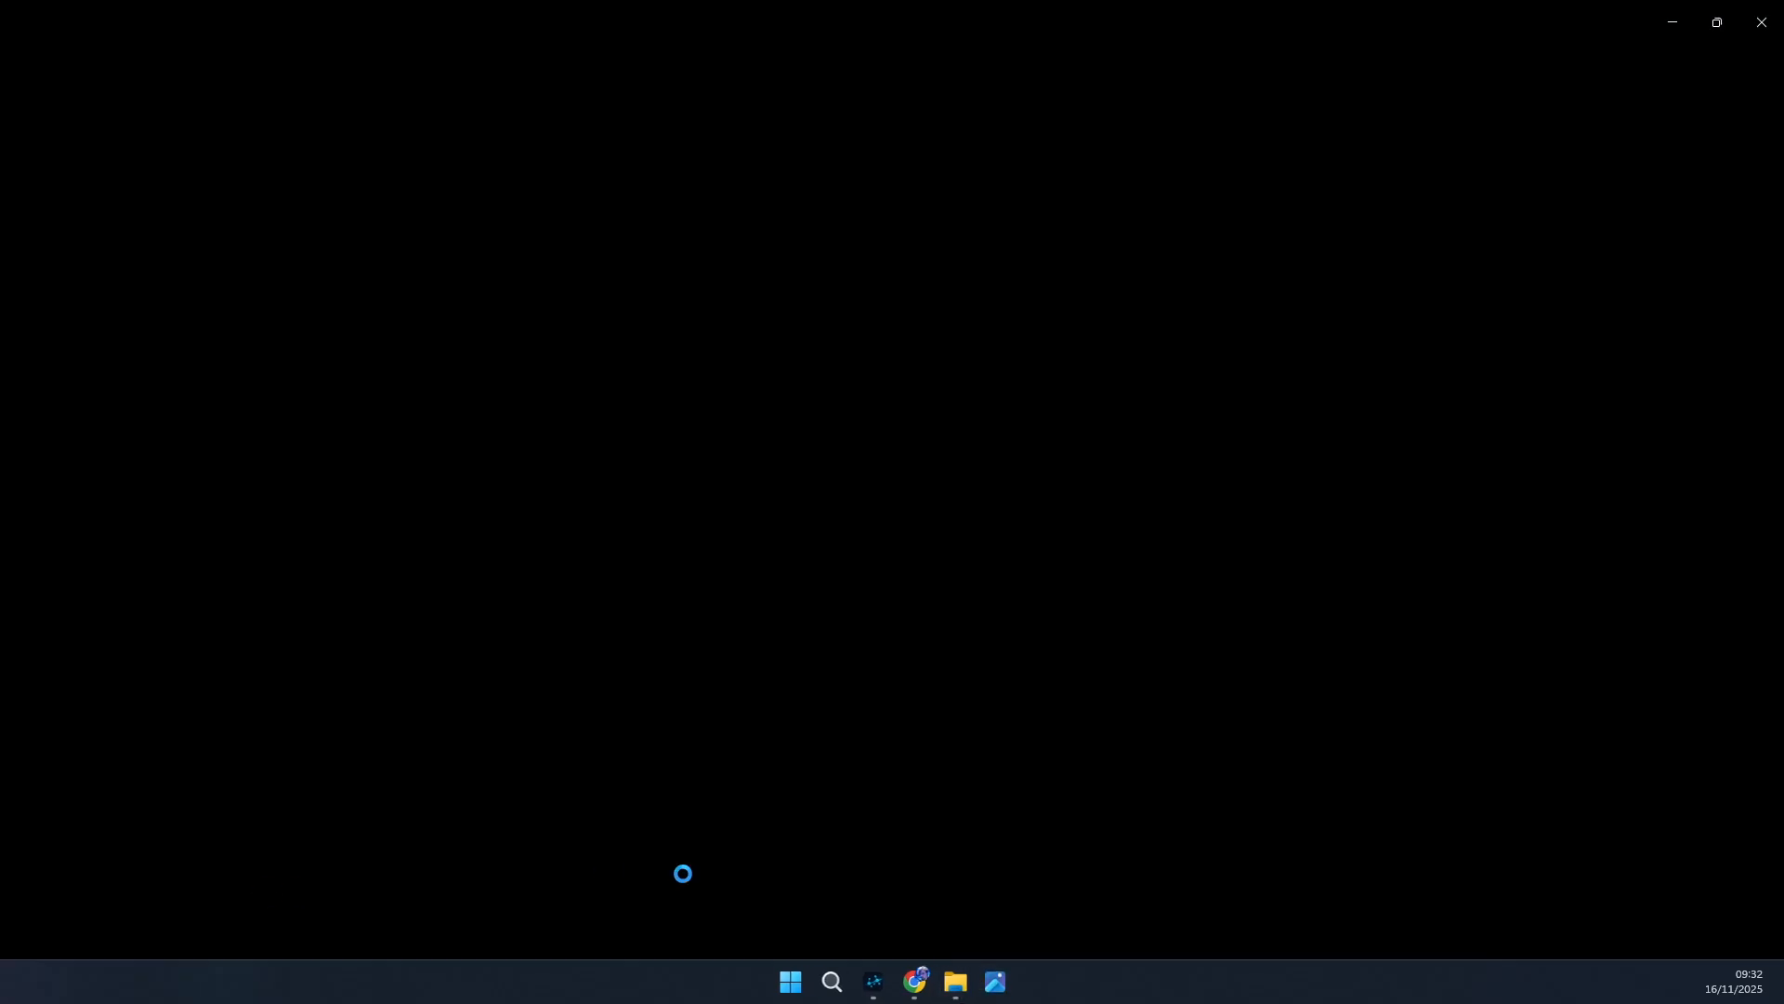
scroll(892, 307, up, 8)
mouse_move(892, 307)
mouse_down()
mouse_move(904, 792)
mouse_move(935, 633)
mouse_up()
scroll(849, 446, up, 4)
drag(831, 427, 814, 514)
scroll(814, 514, down, 10)
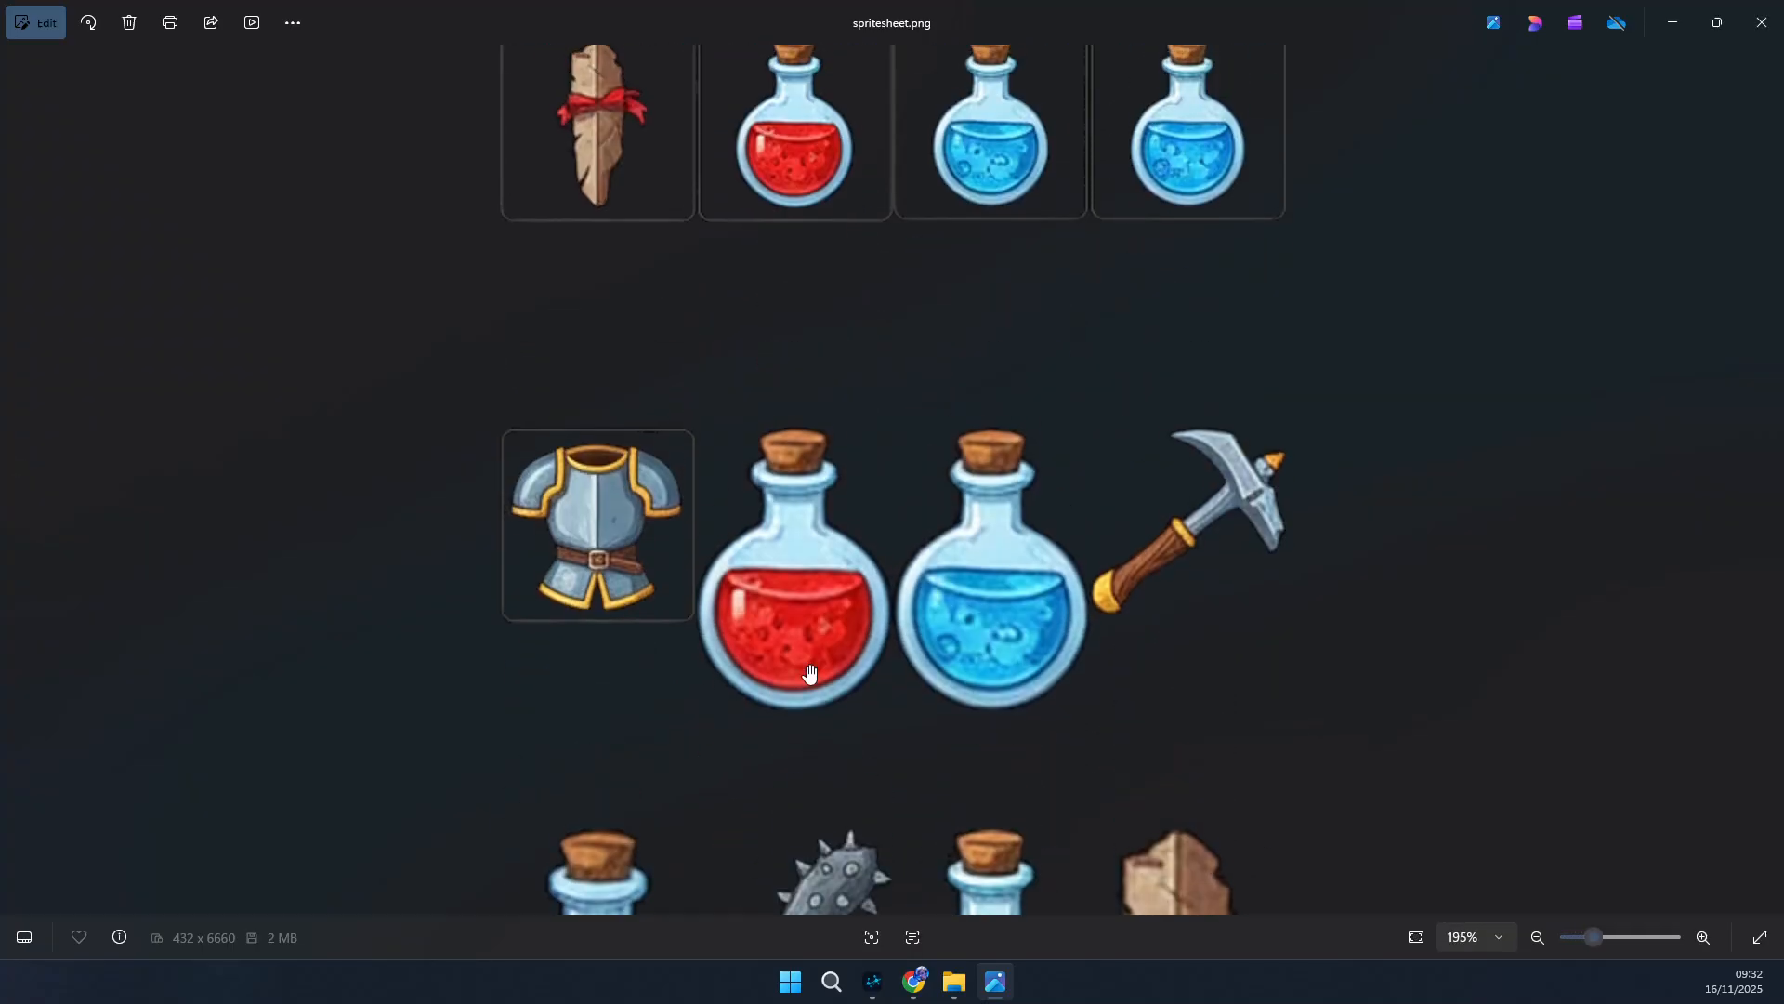
scroll(810, 390, down, 8)
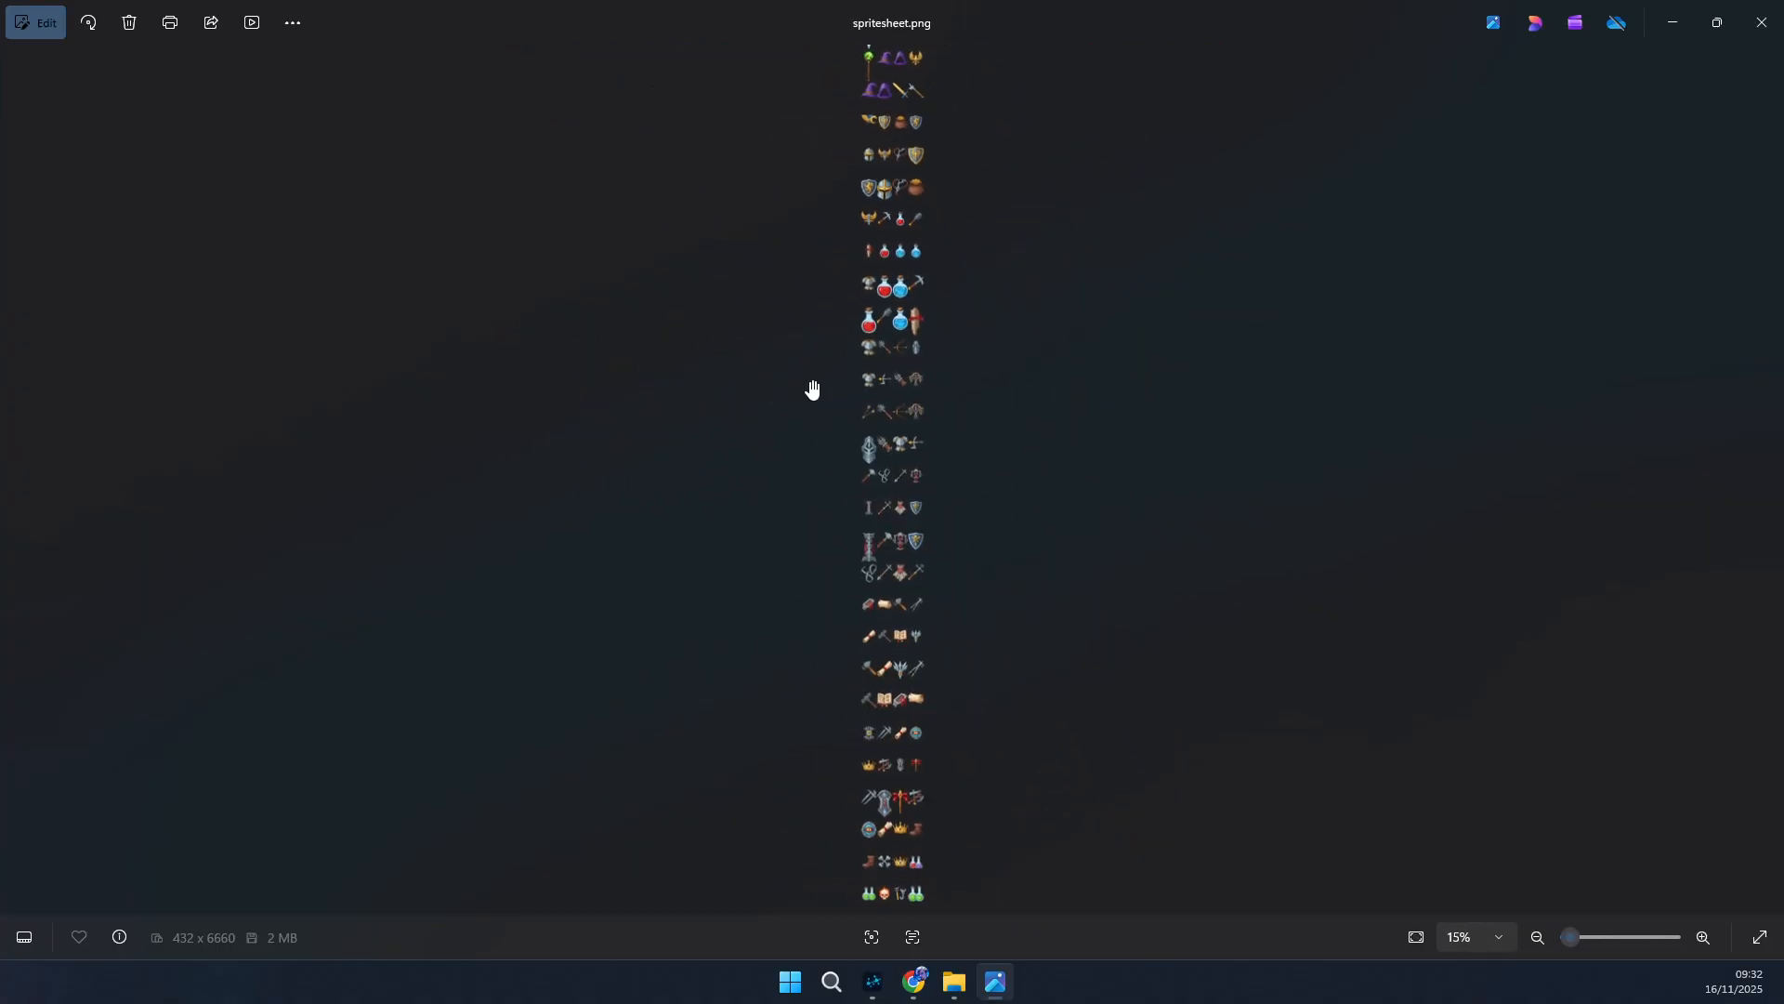
click(1762, 21)
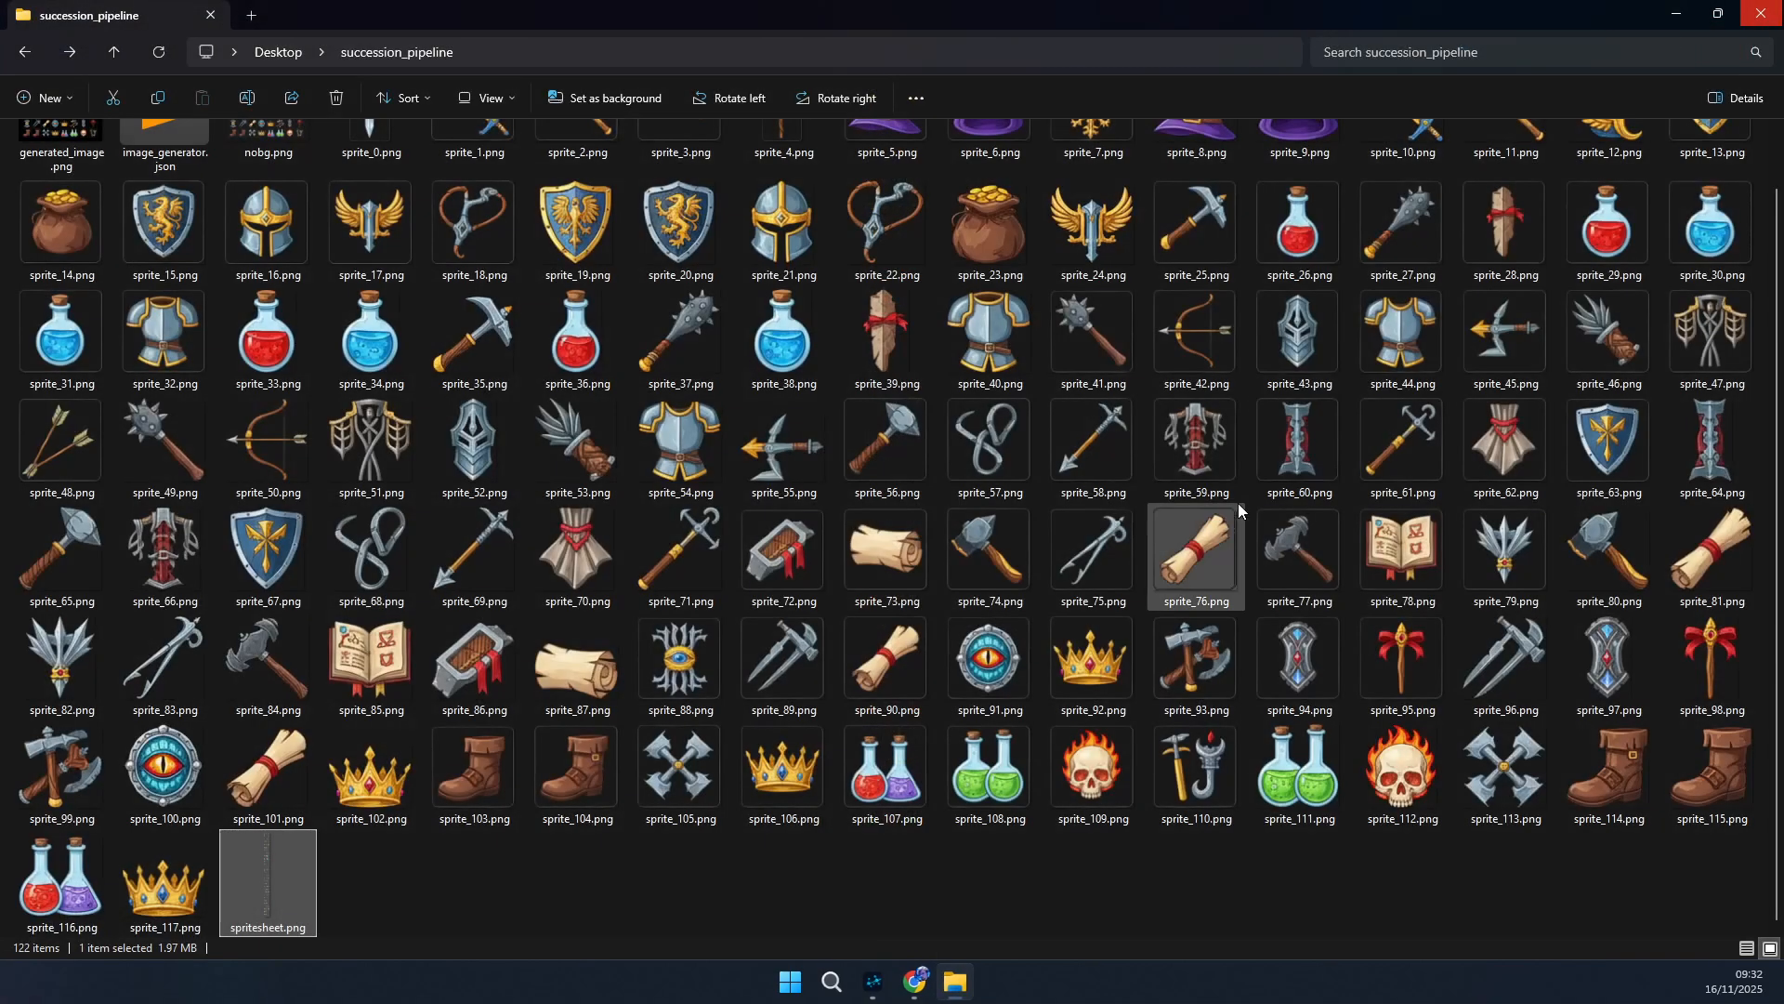
- Delete the extracted sprite files from sprite_0.png through sprite_117.png in the succession_pipeline folder
scroll(990, 776, up, 1)
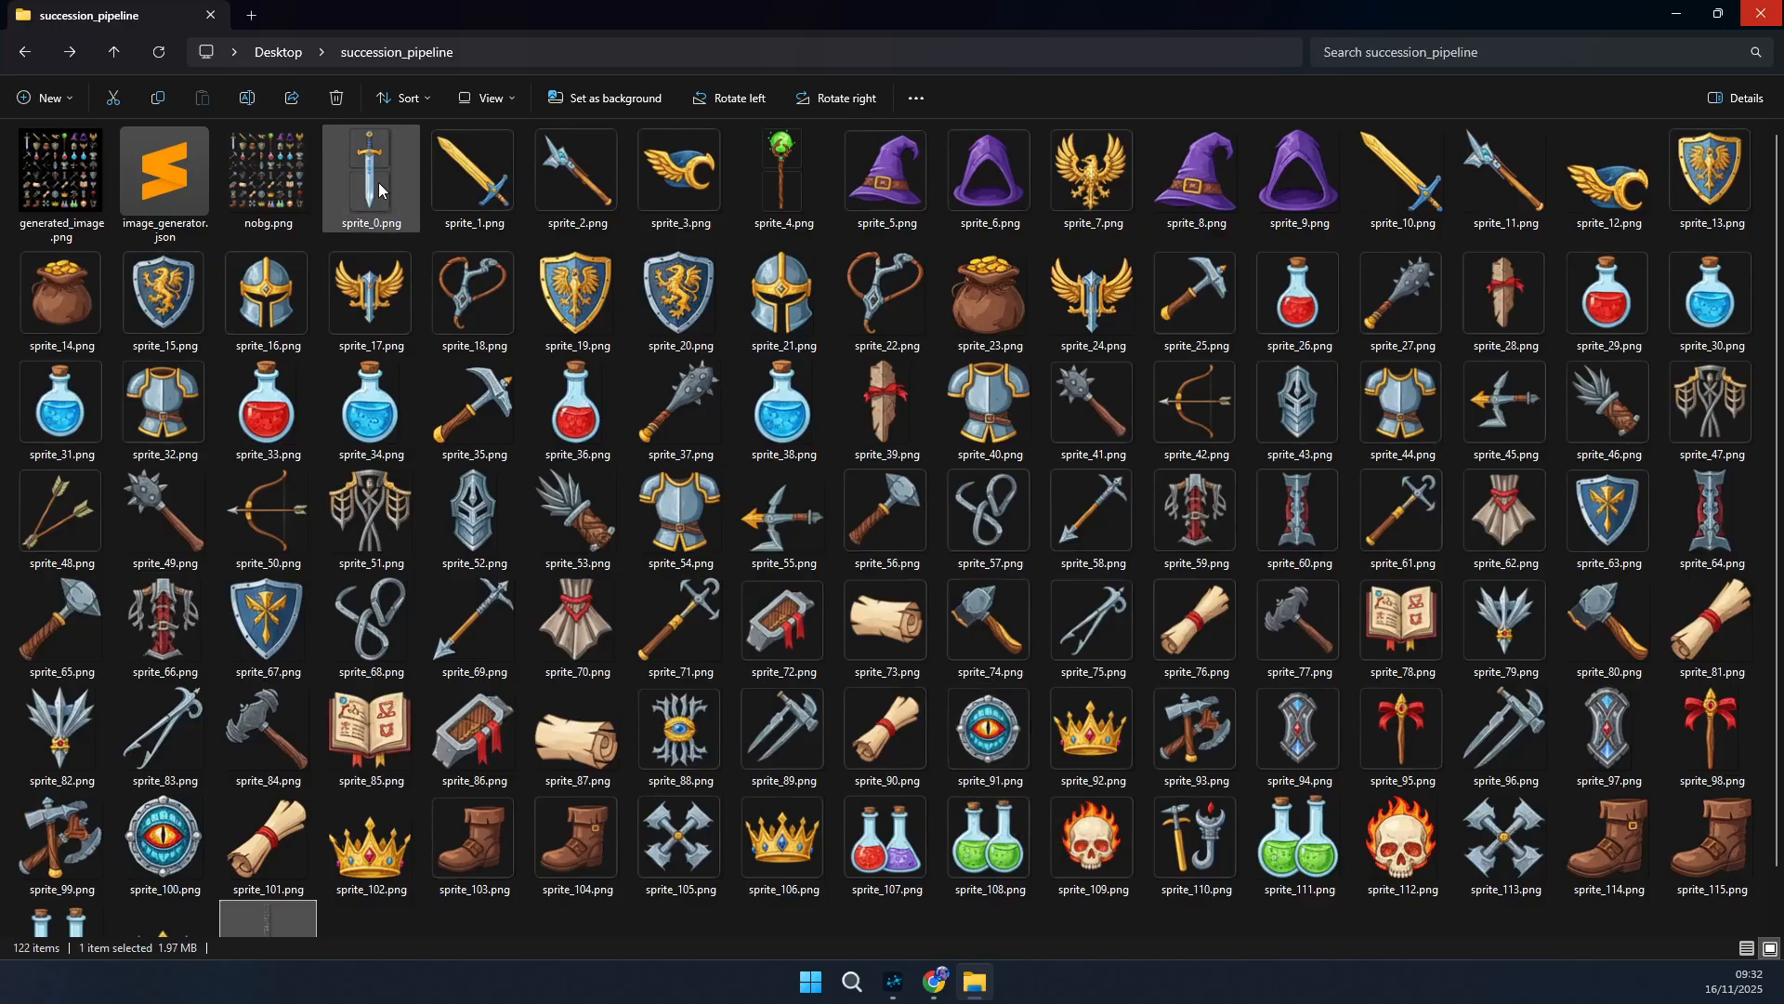
click(378, 182)
scroll(567, 459, down, 1)
shift+click(158, 874)
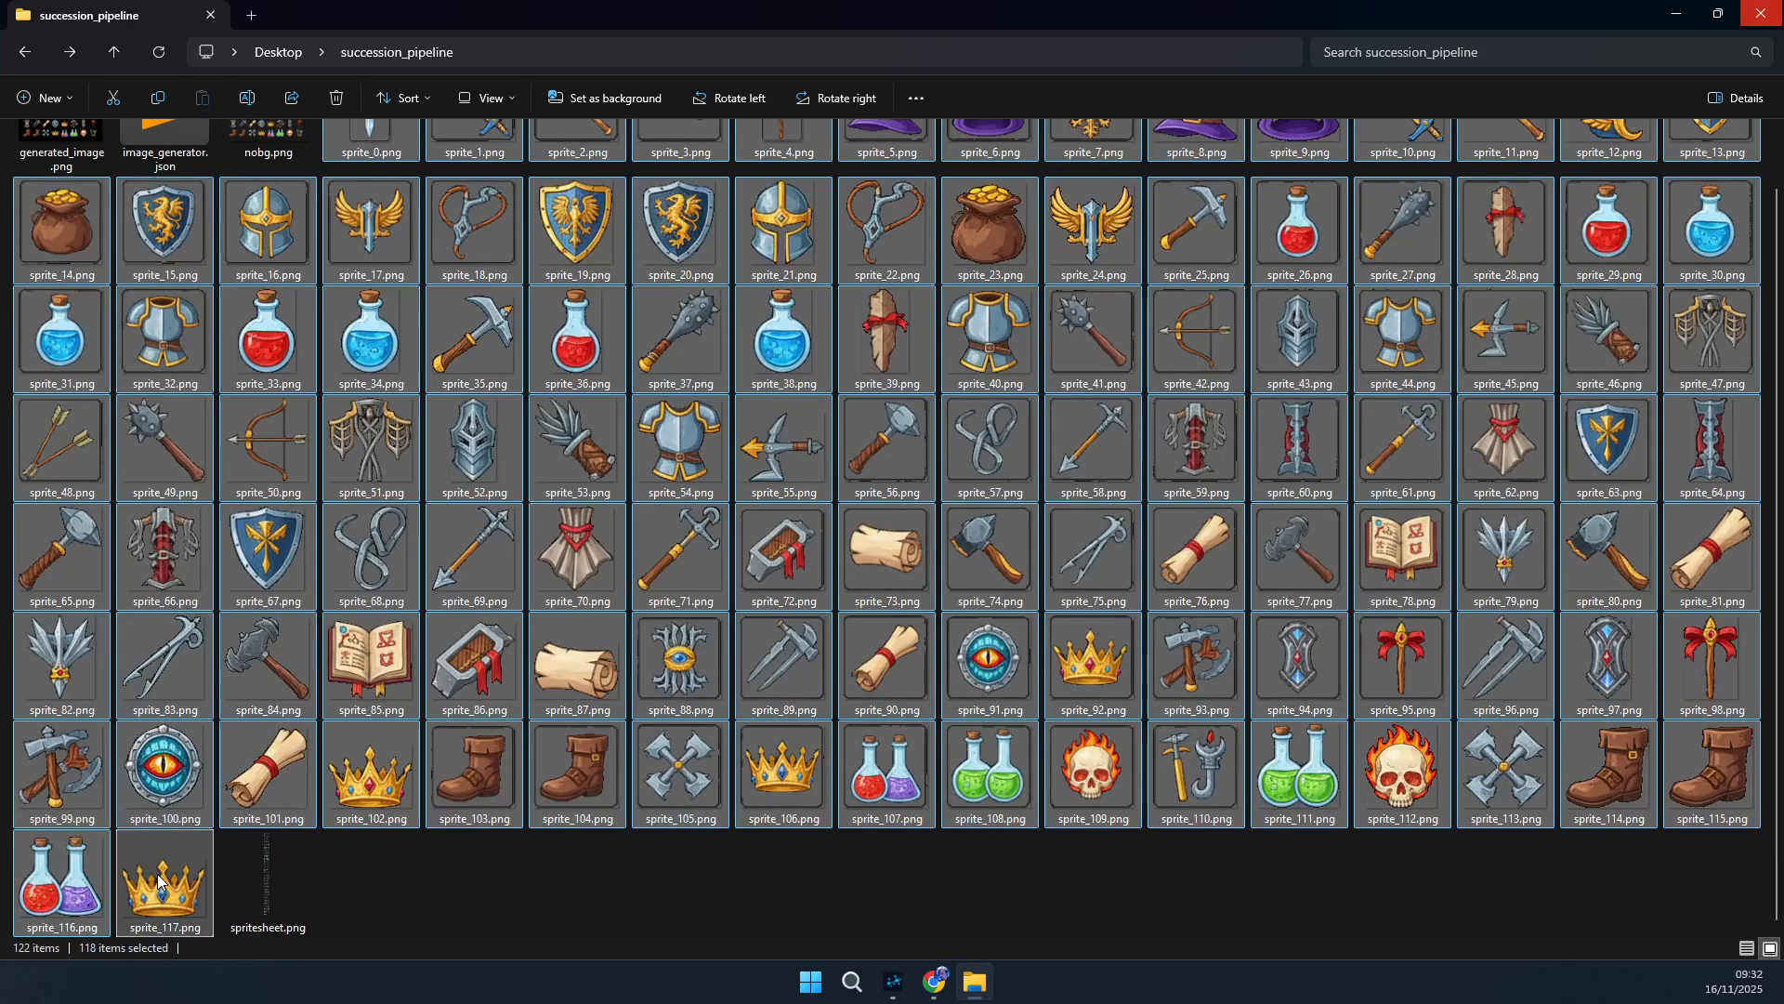
key(Delete)
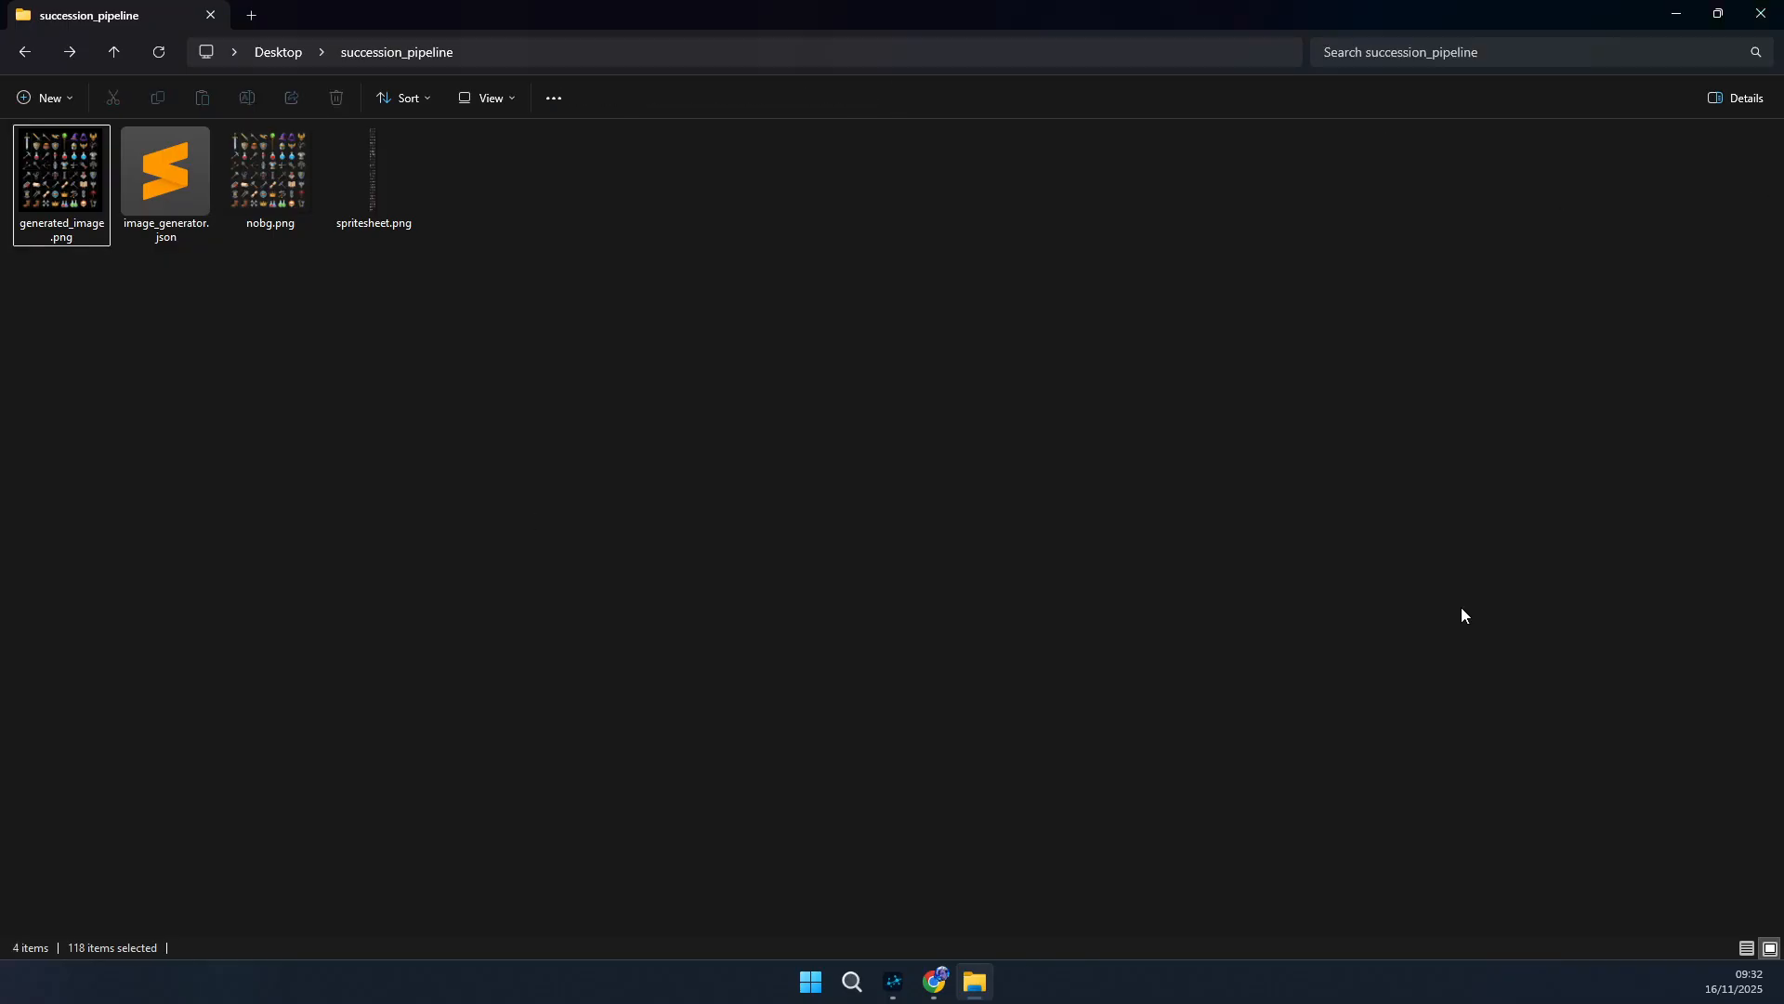
- Switch back to Project Succession and set Columns to 8 on the Images to Spritesheet node
click(989, 994)
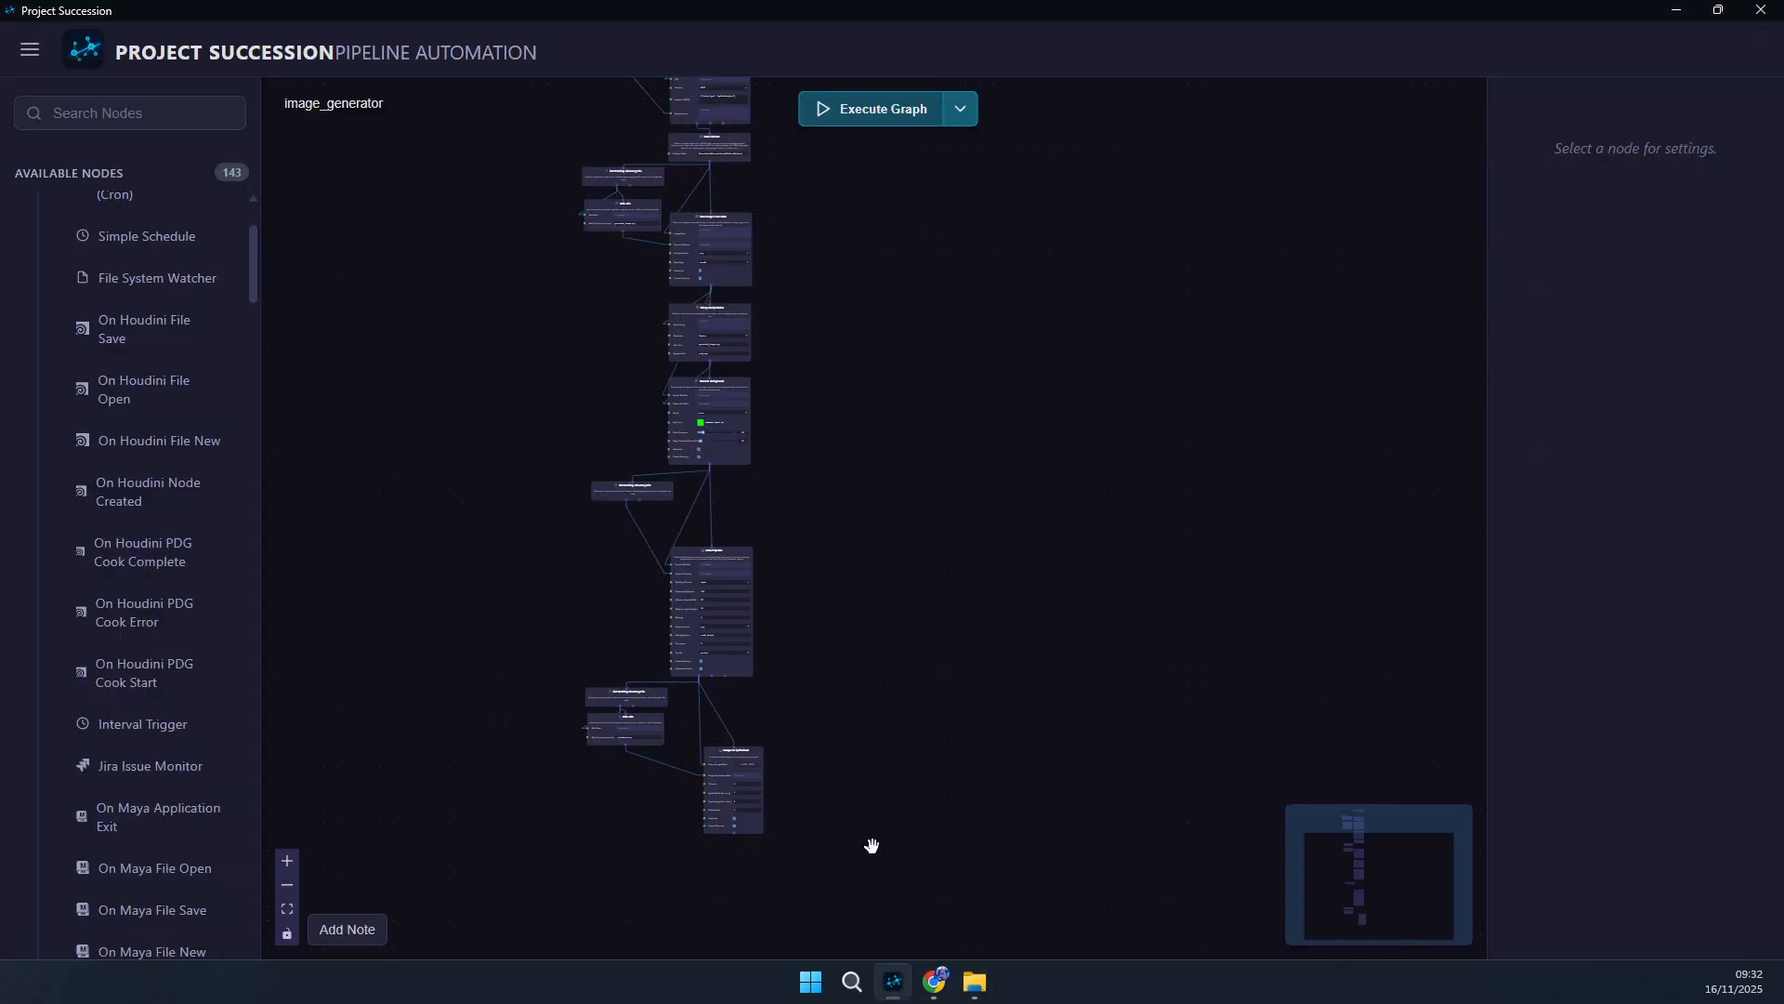
scroll(723, 653, up, 8)
drag(876, 917, 884, 391)
scroll(773, 558, up, 7)
click(785, 488)
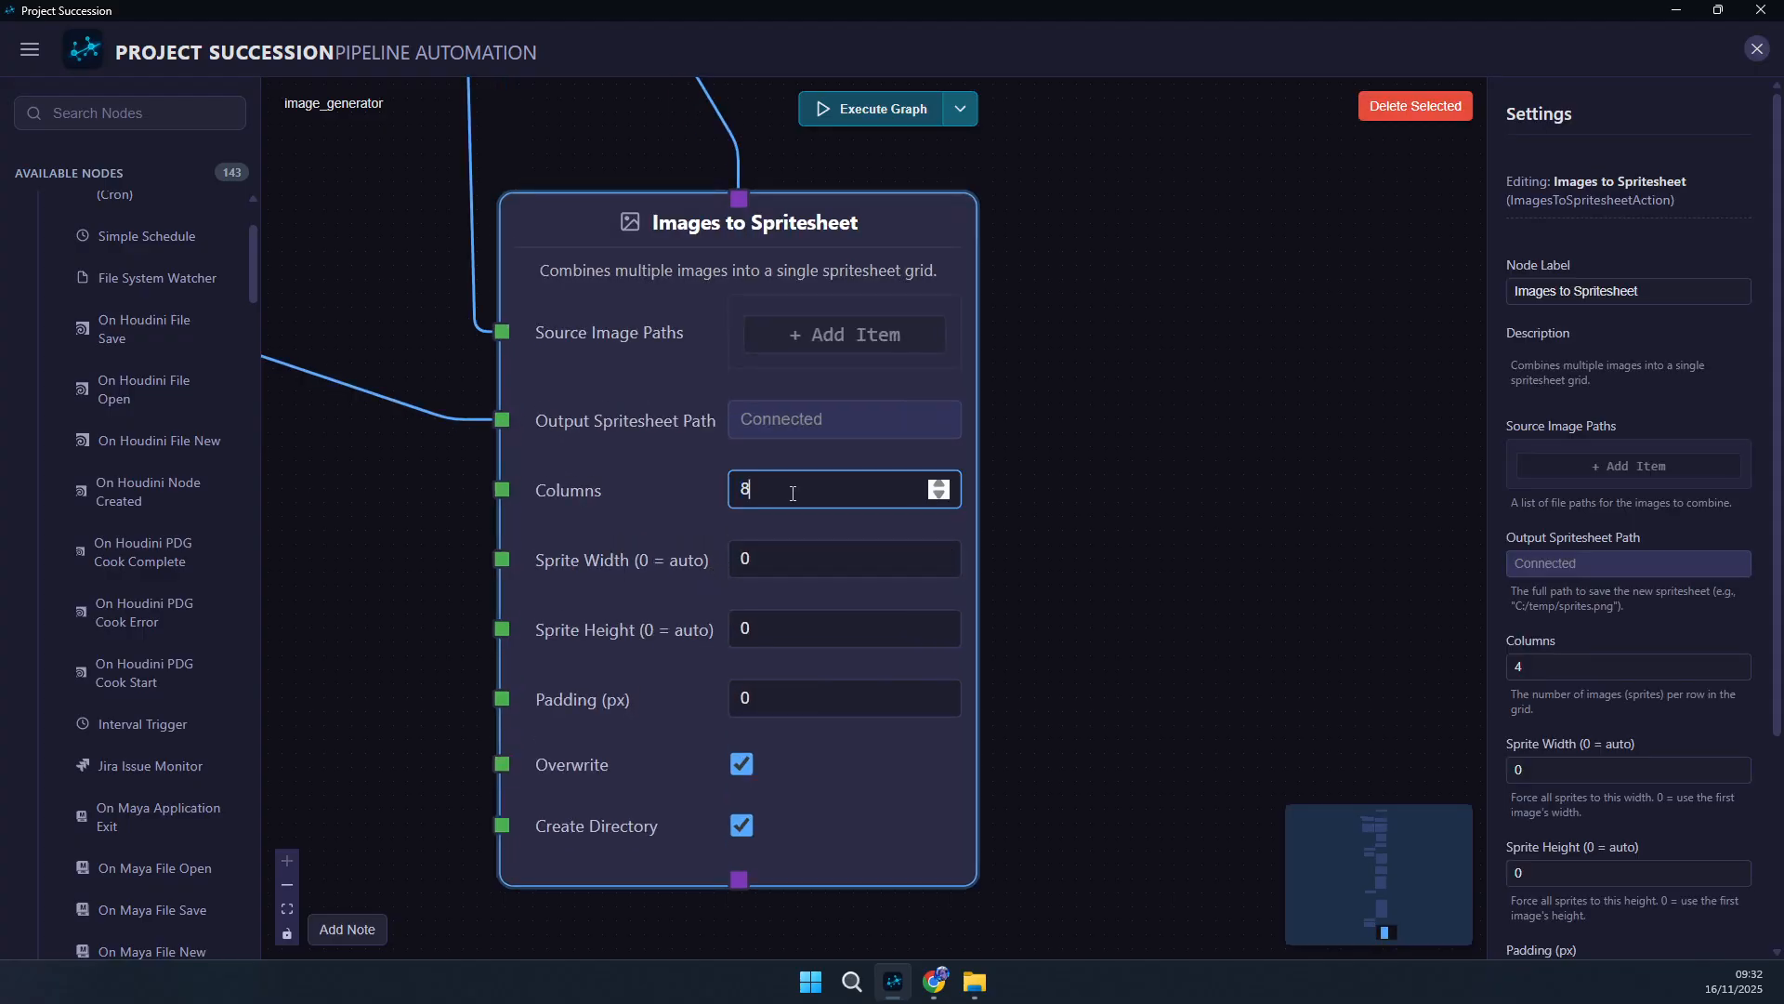
click(1066, 464)
- Execute the graph with a resized succession_pipeline window over it to watch for new files, then maximize the folder window
scroll(1063, 465, down, 3)
drag(1246, 213, 1300, 571)
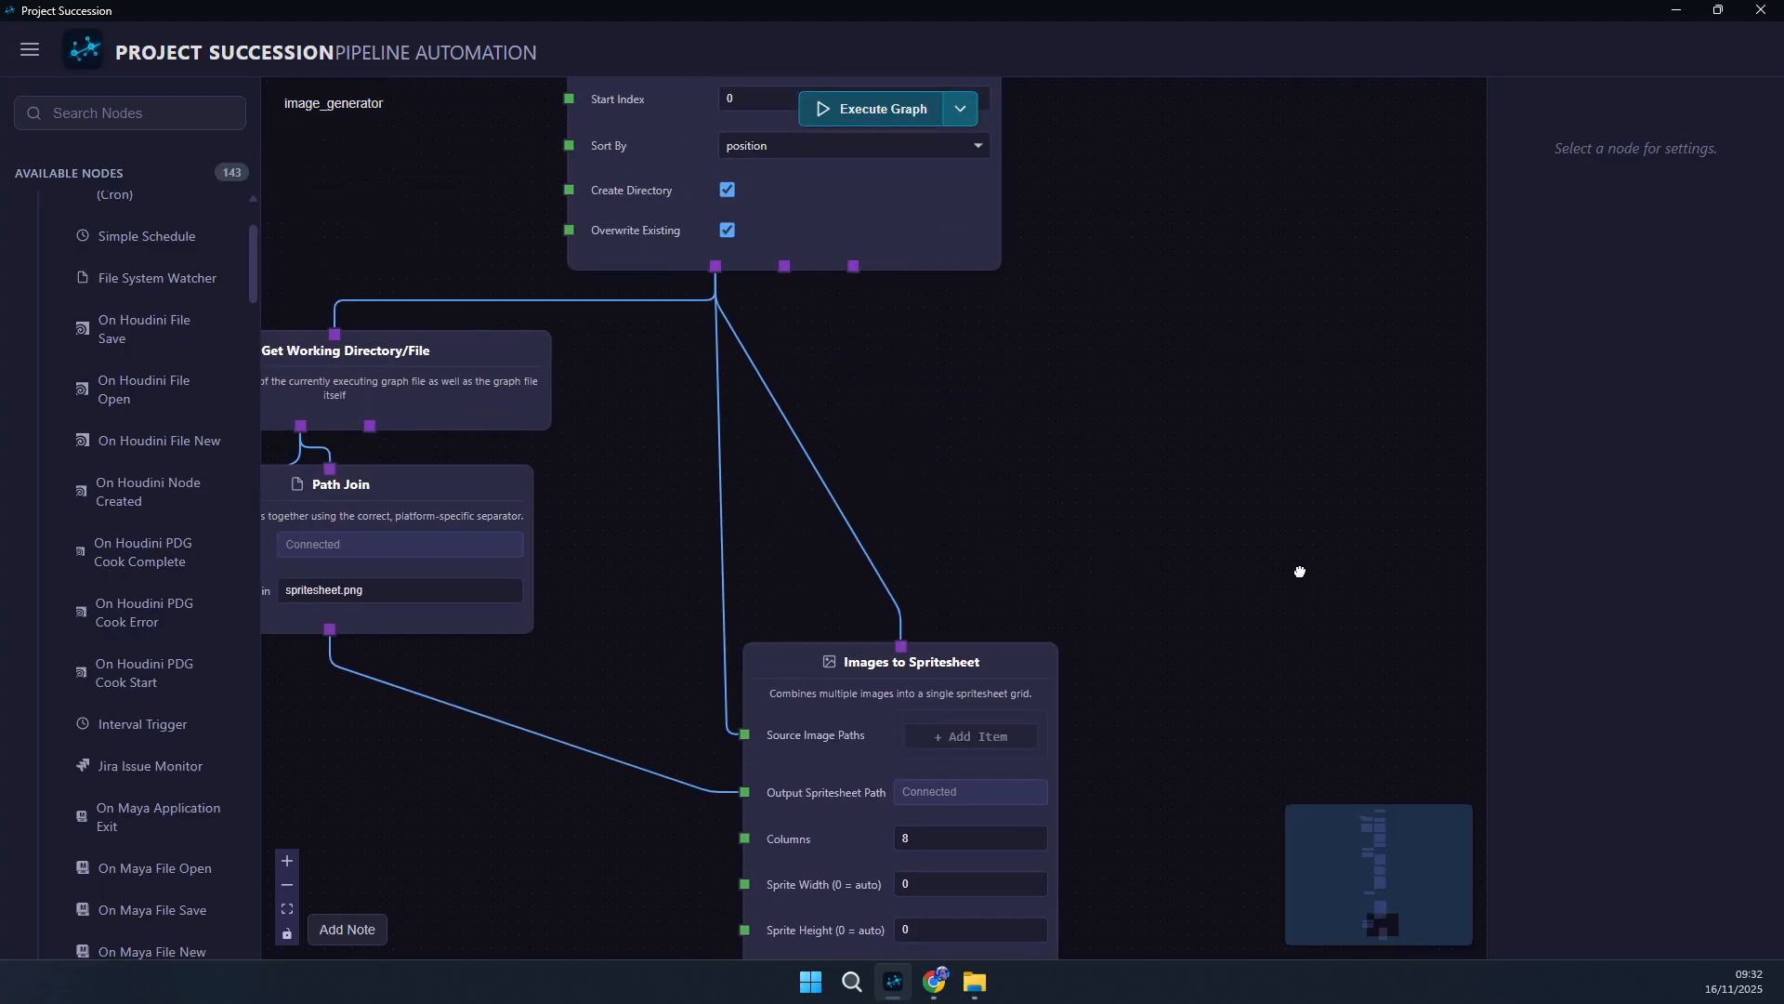
scroll(731, 410, down, 2)
drag(376, 208, 441, 500)
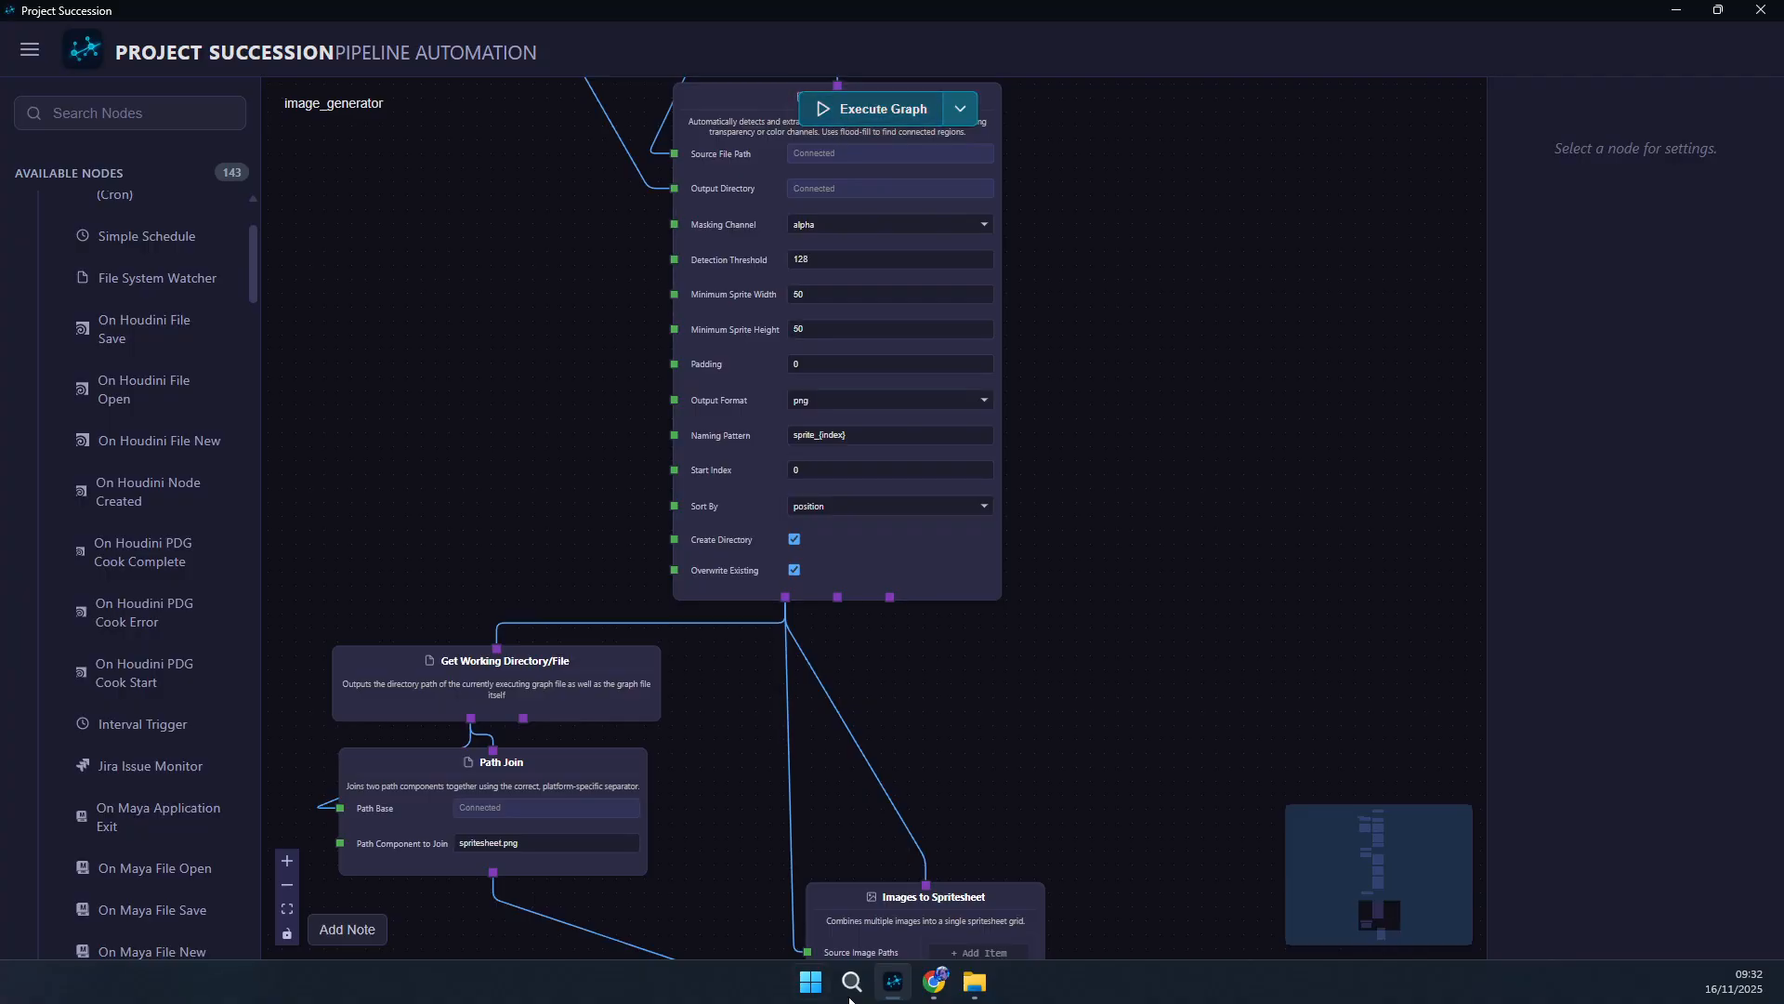
click(972, 997)
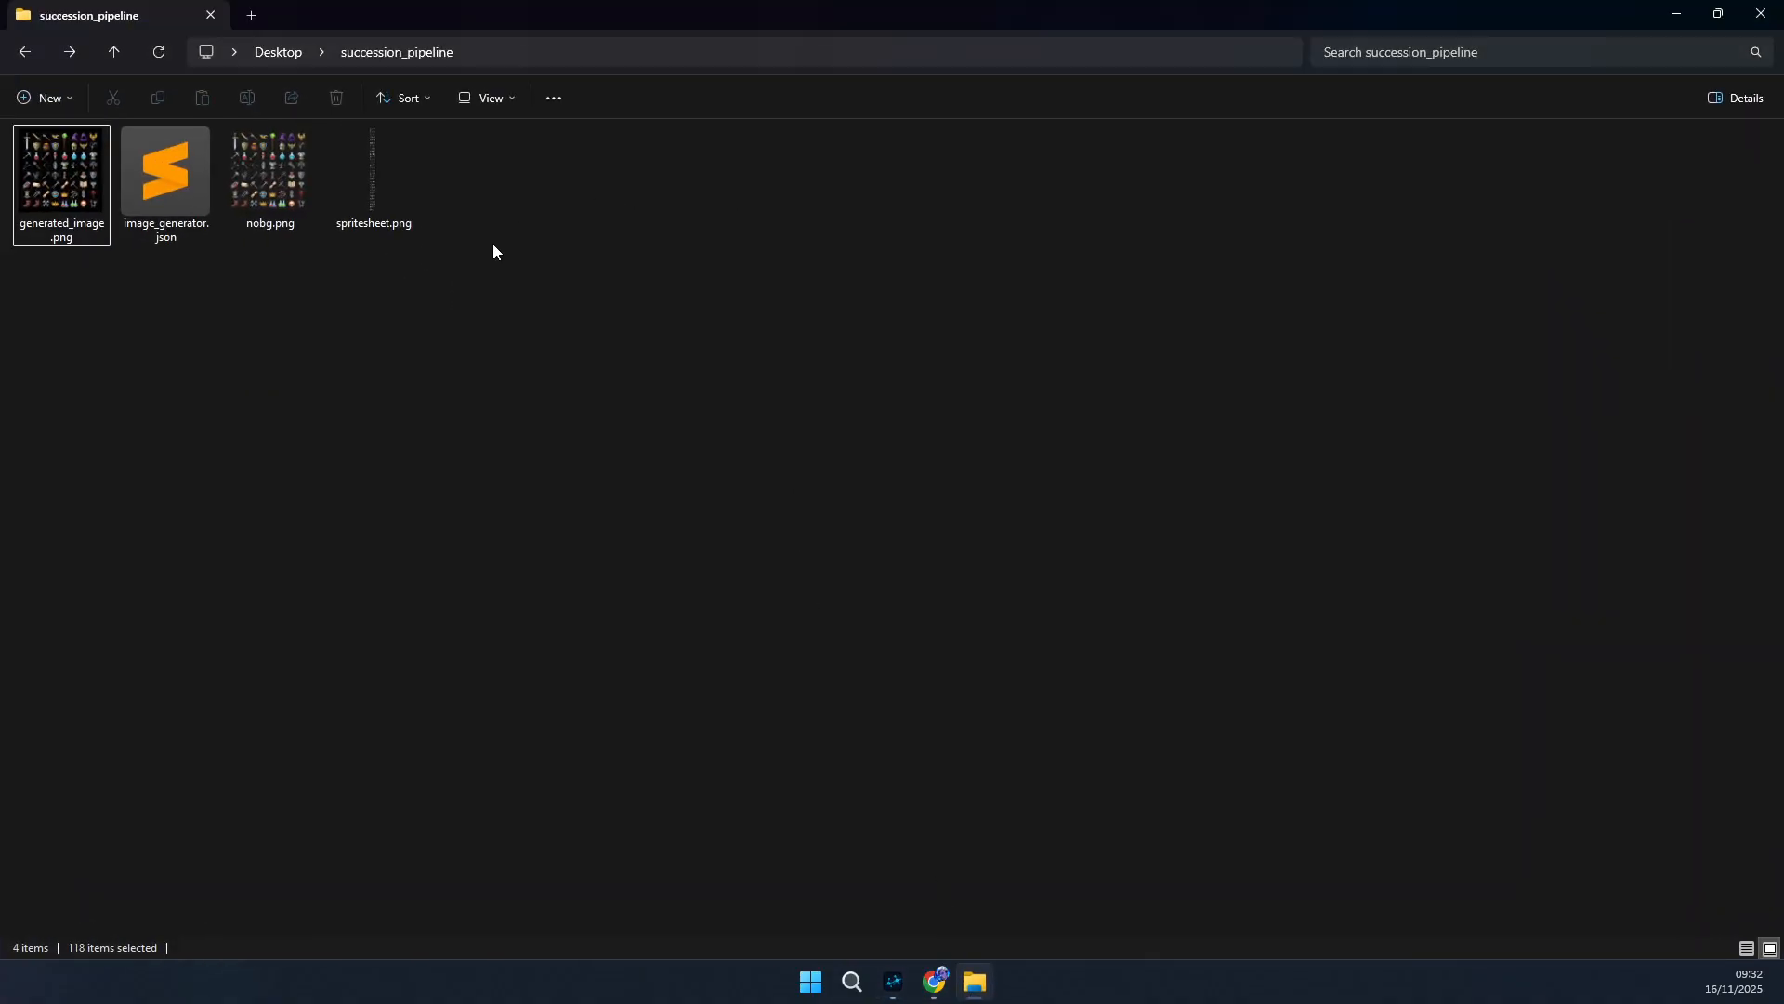
double_click(754, 8)
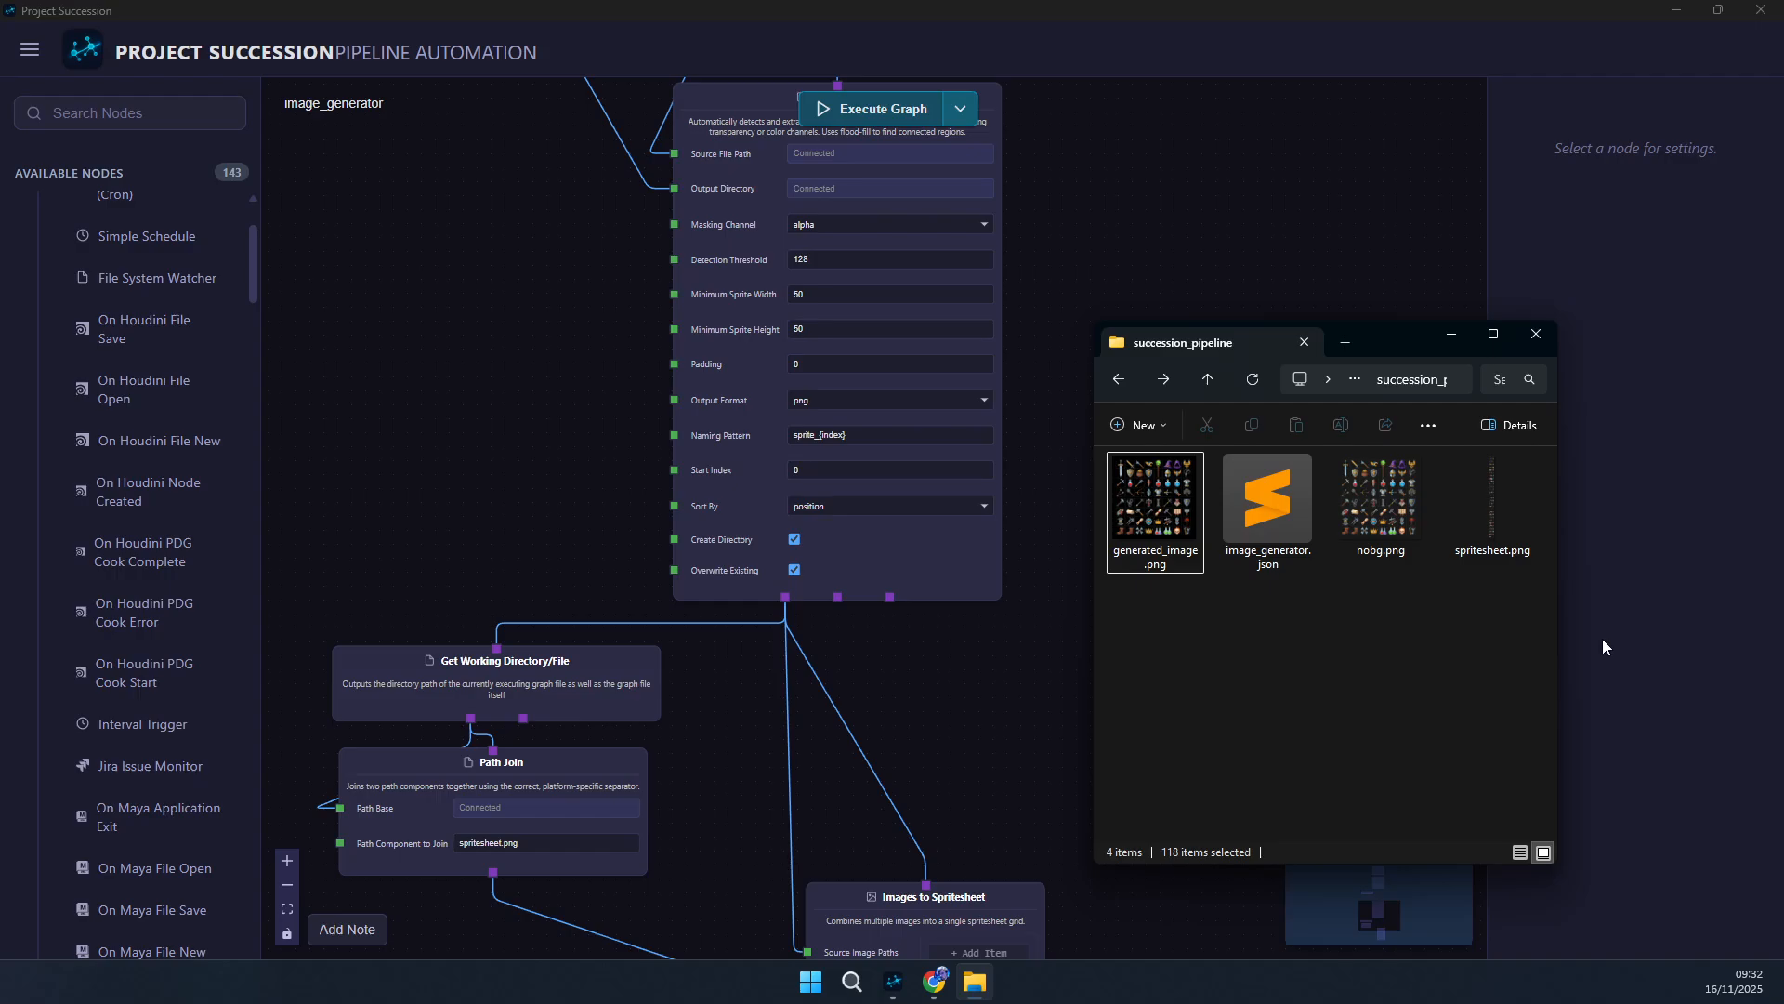
drag(1562, 632, 1770, 623)
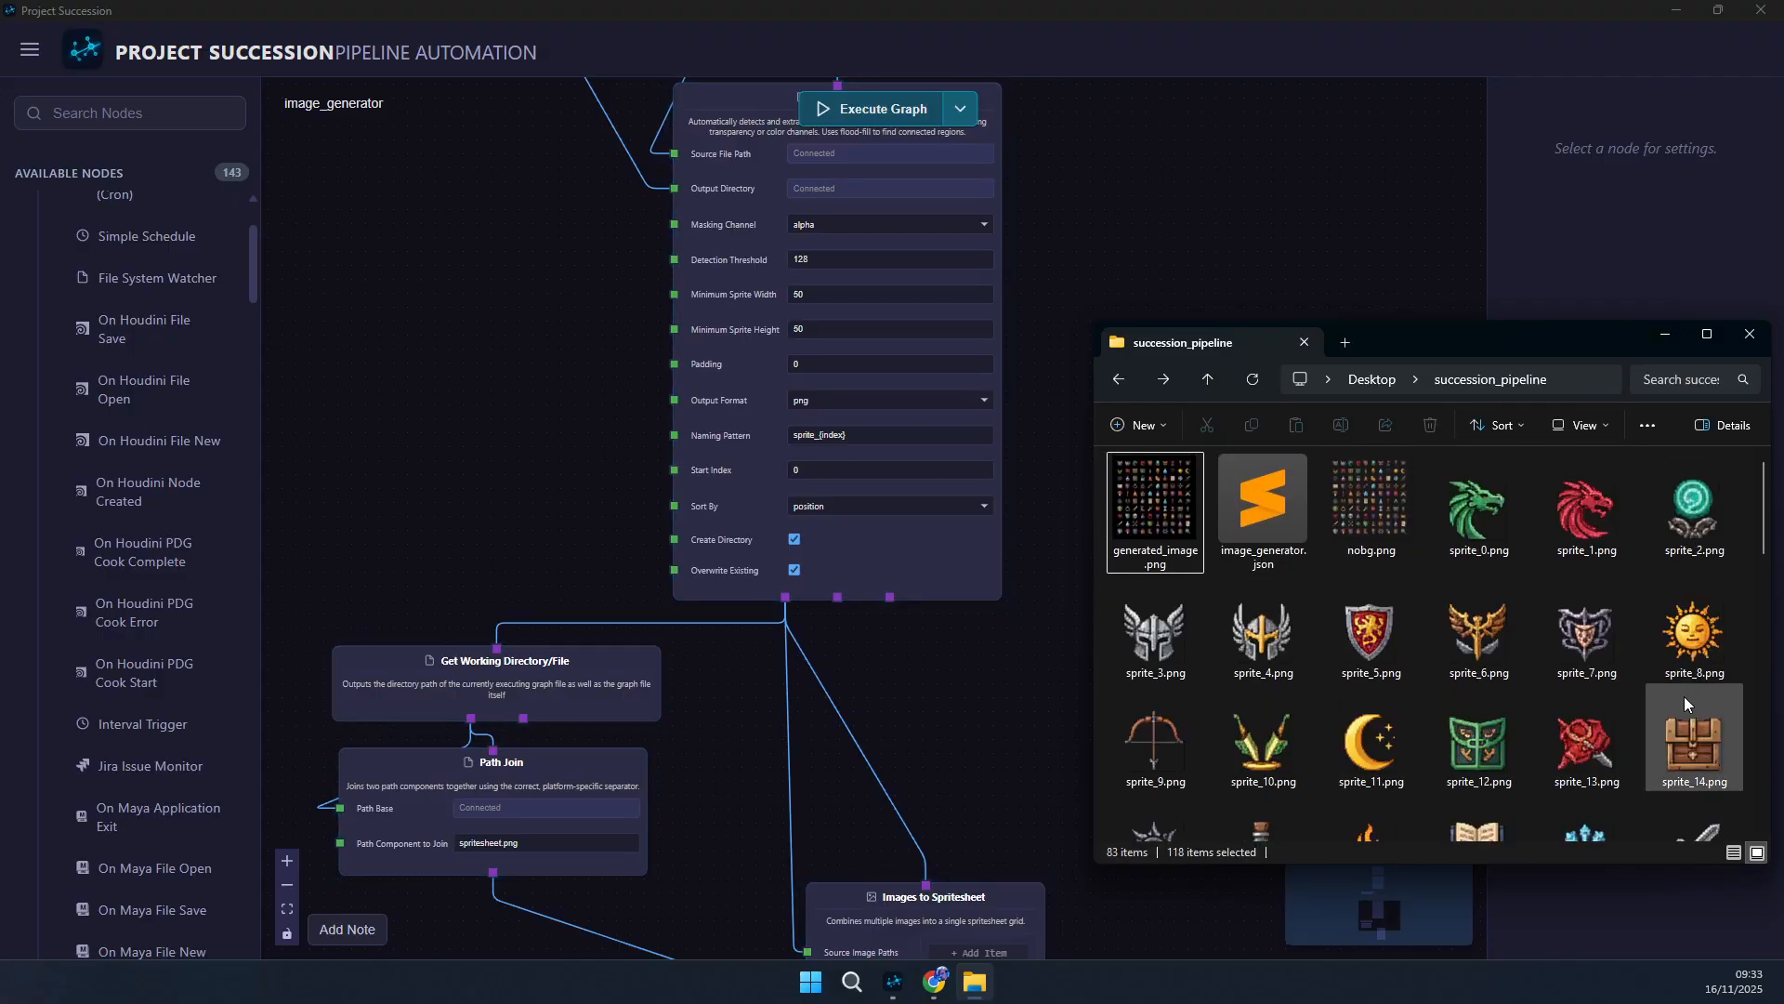
double_click(1536, 342)
- Open the regenerated spritesheet.png, inspect the layout of its sprite grid, and close the image
double_click(1515, 637)
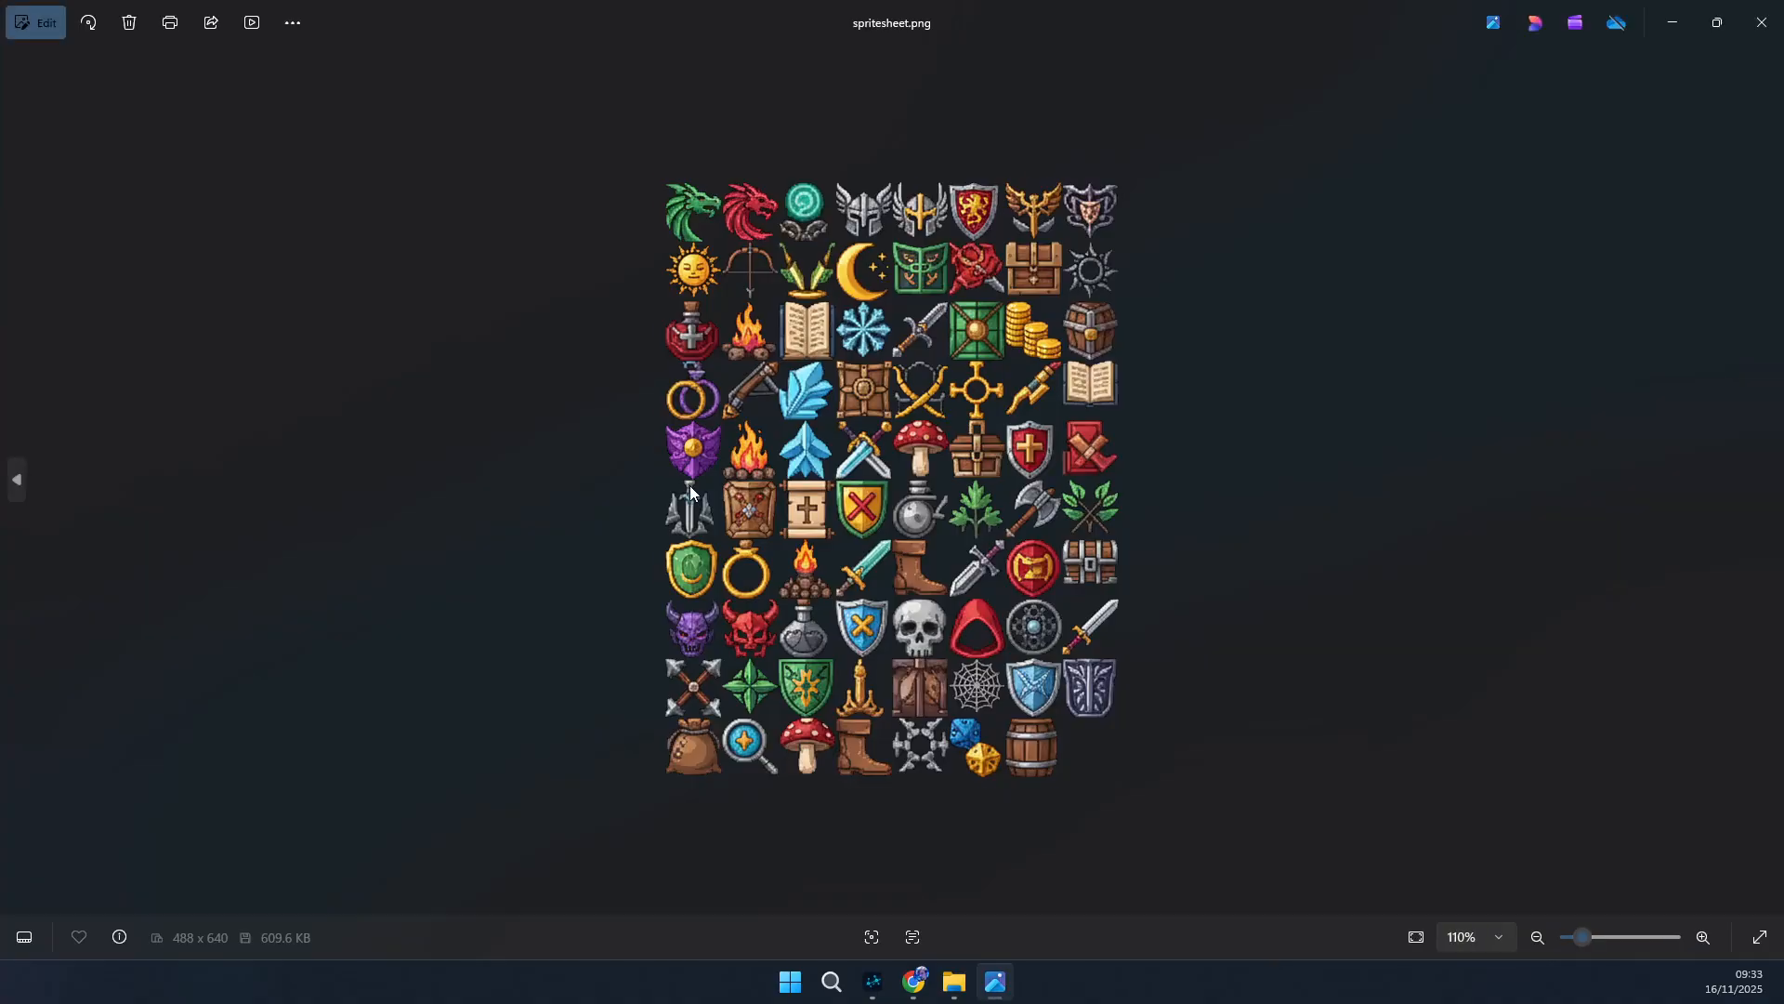
scroll(691, 492, up, 3)
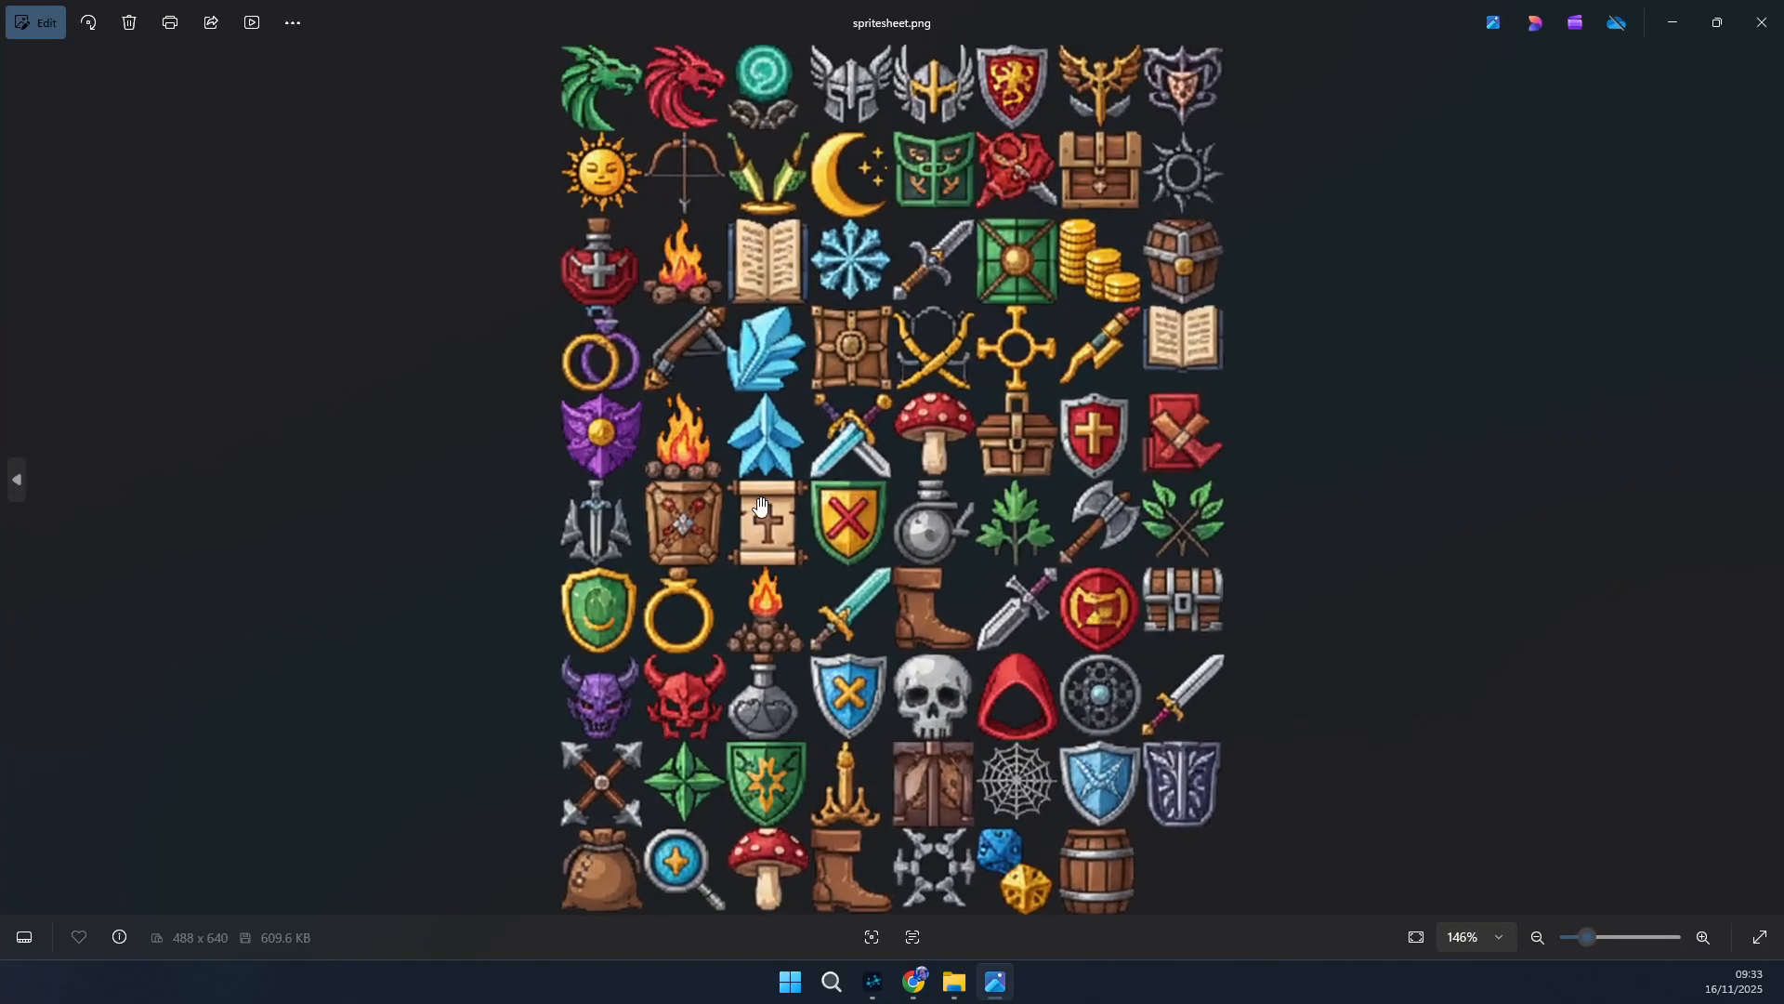
scroll(1141, 556, down, 3)
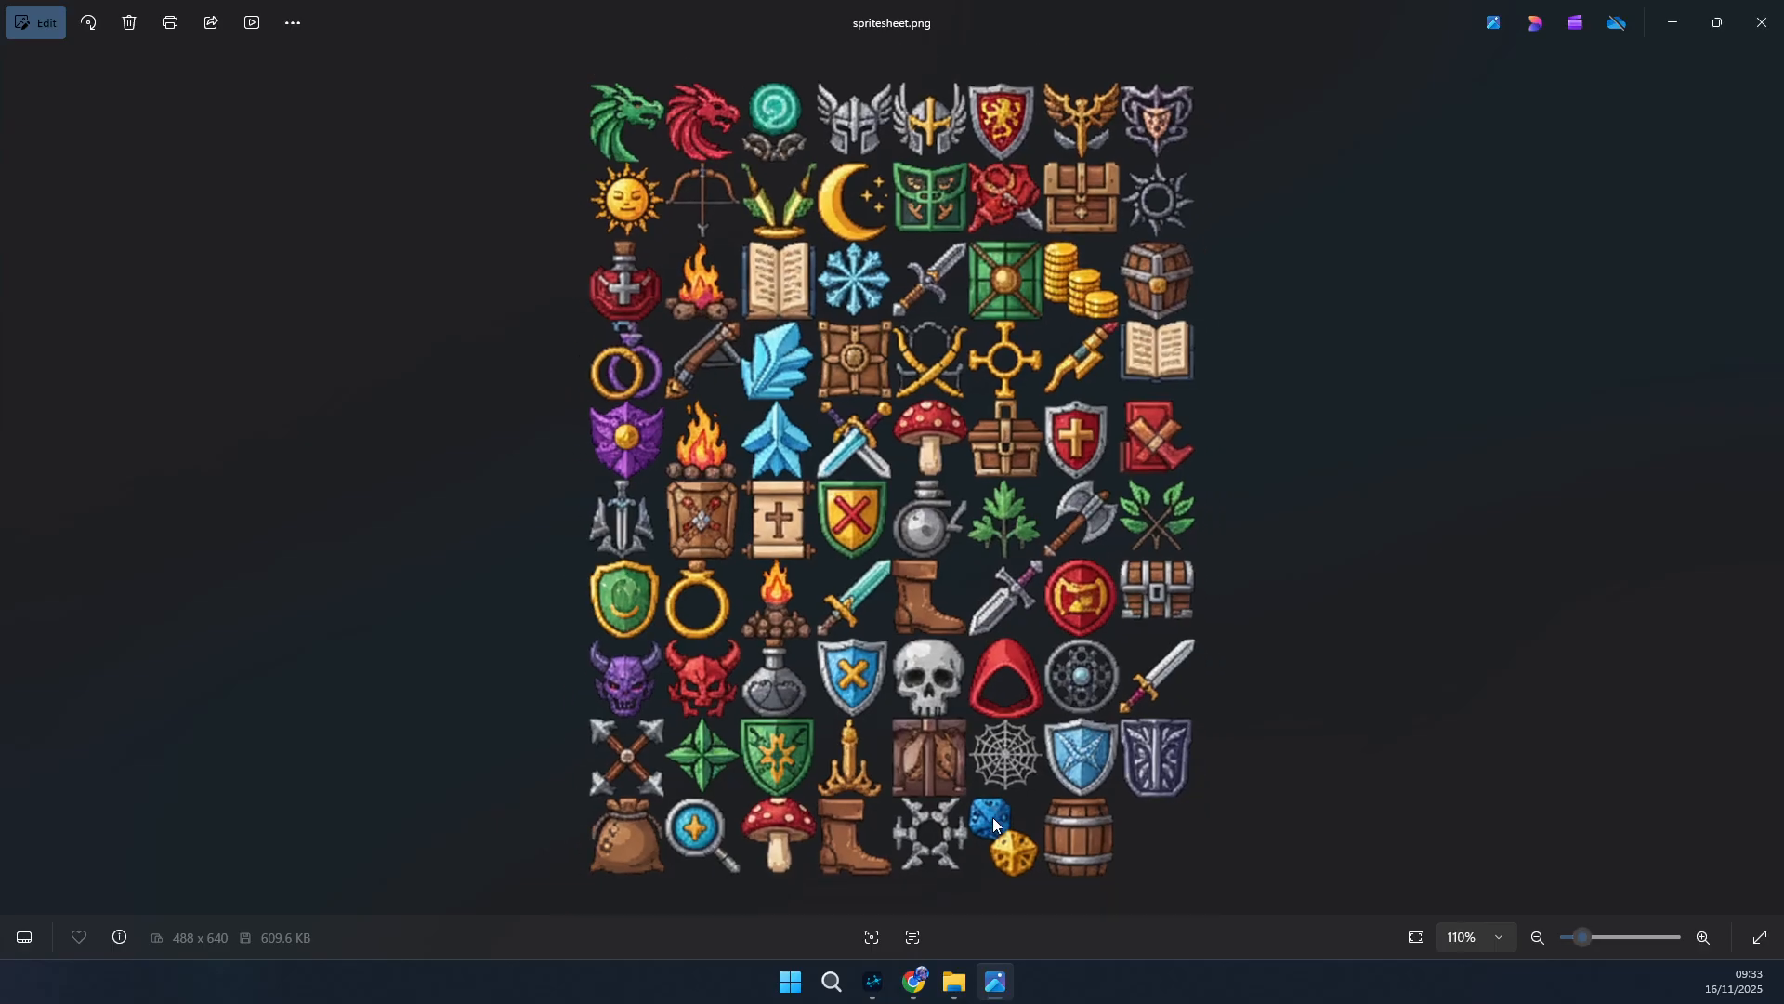
click(1765, 20)
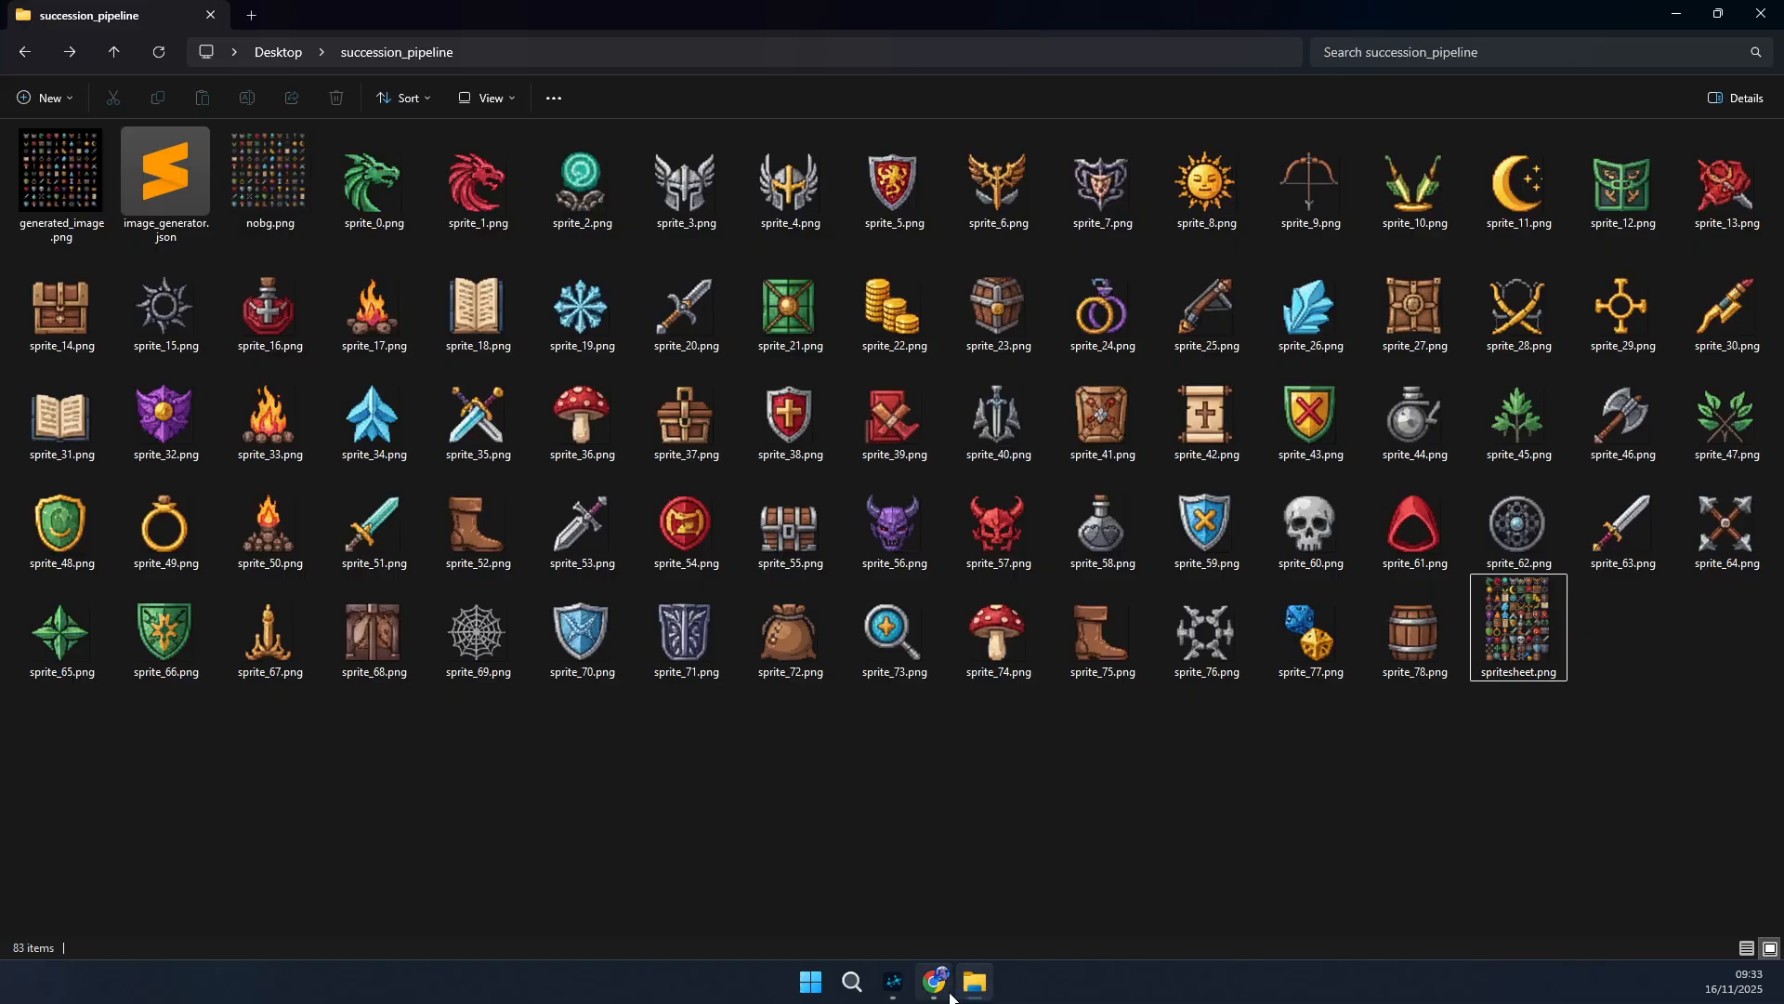
- Return to Project Succession and review the Detect Sprites, Path Join and Images to Spritesheet section of the graph
mouse_move(950, 996)
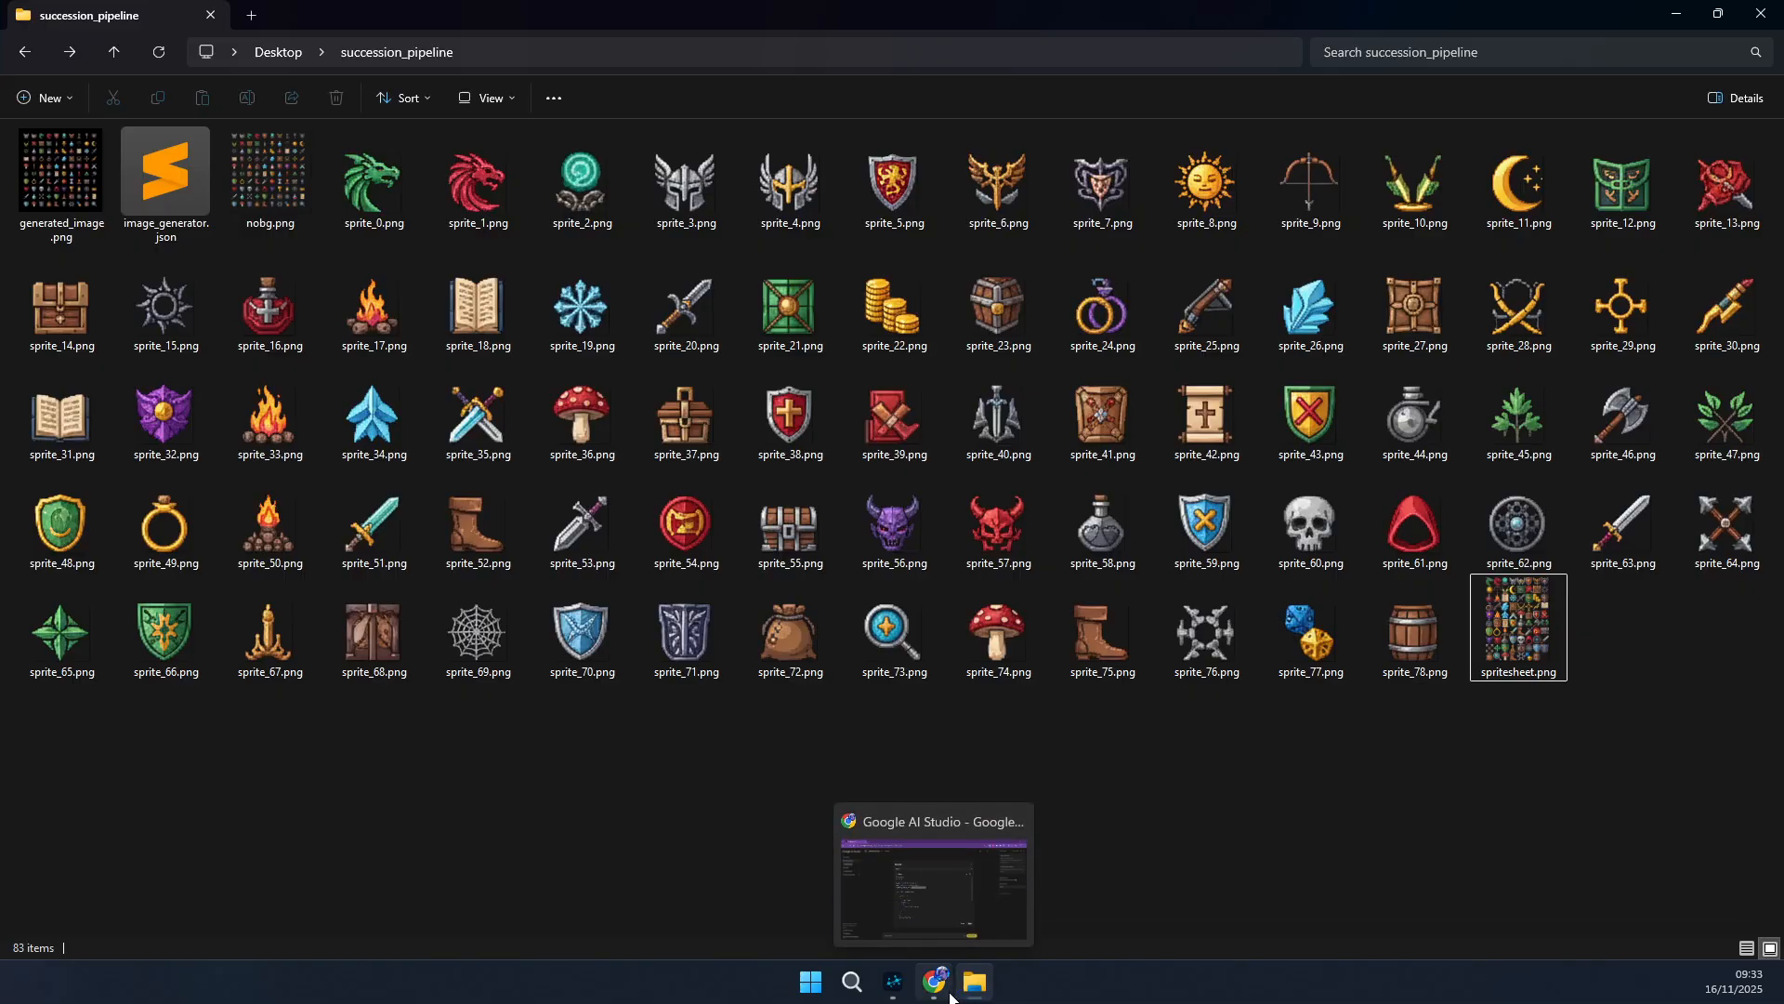
click(894, 983)
drag(918, 759, 1040, 358)
scroll(650, 715, down, 2)
drag(619, 817, 645, 776)
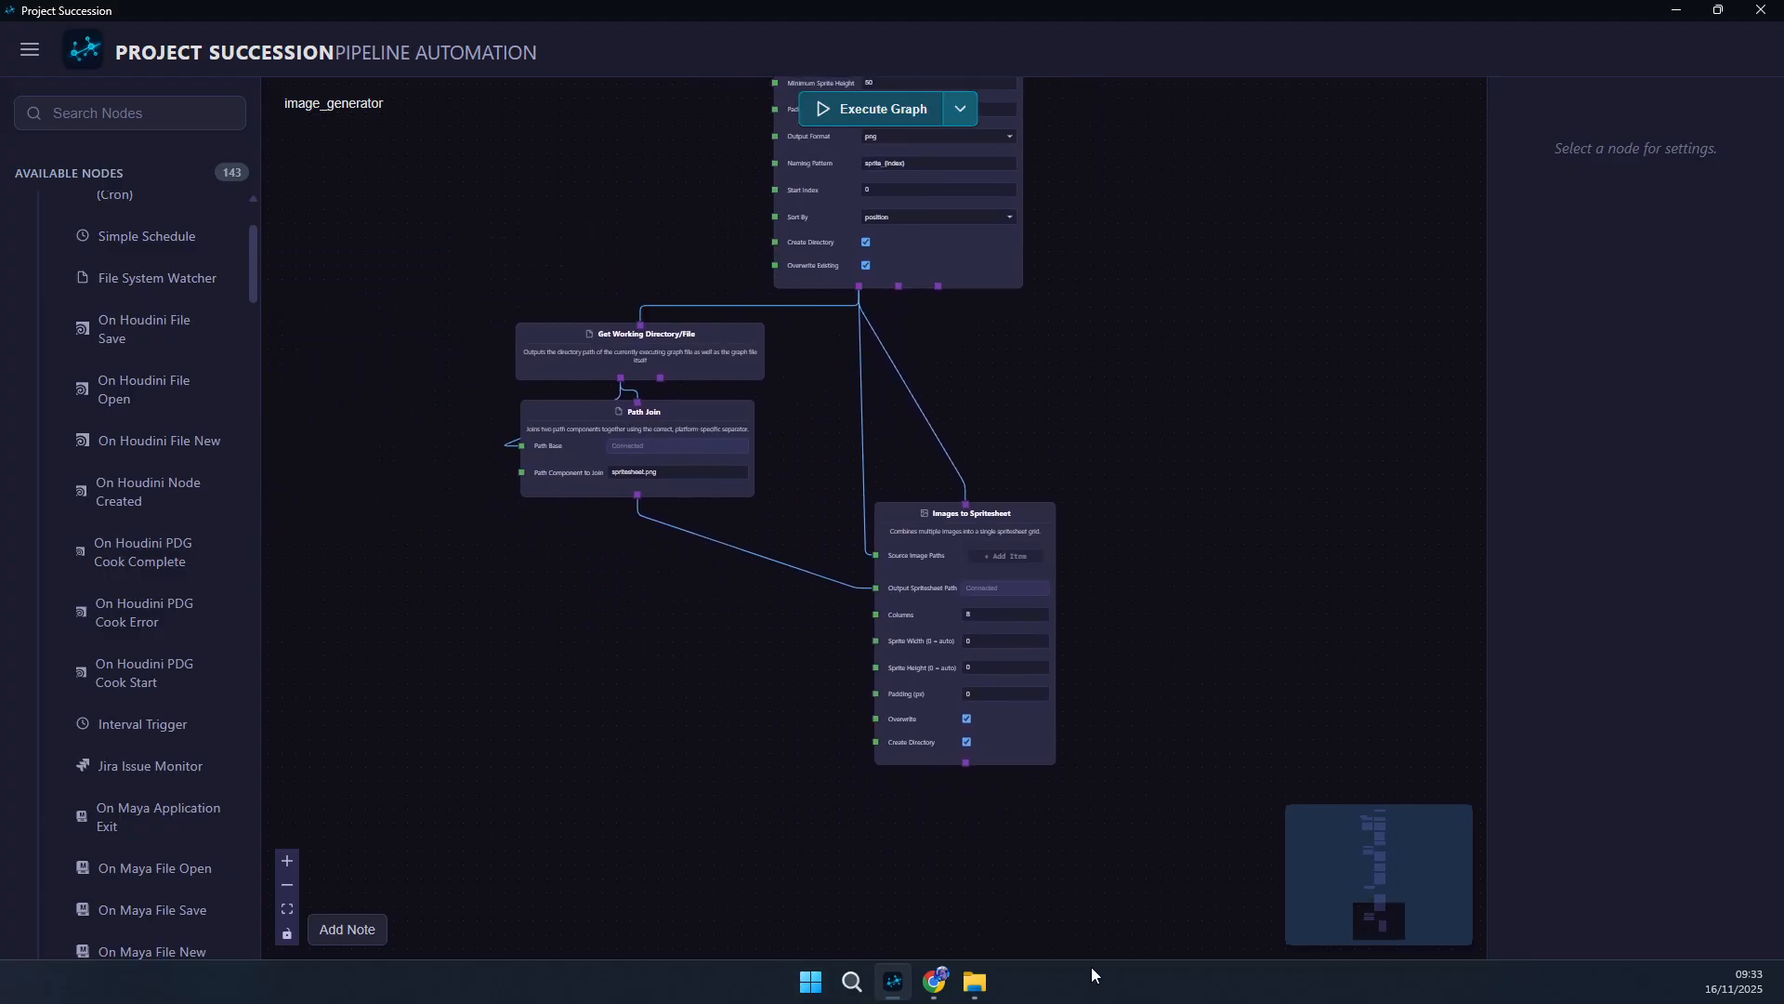
scroll(1018, 919, down, 1)
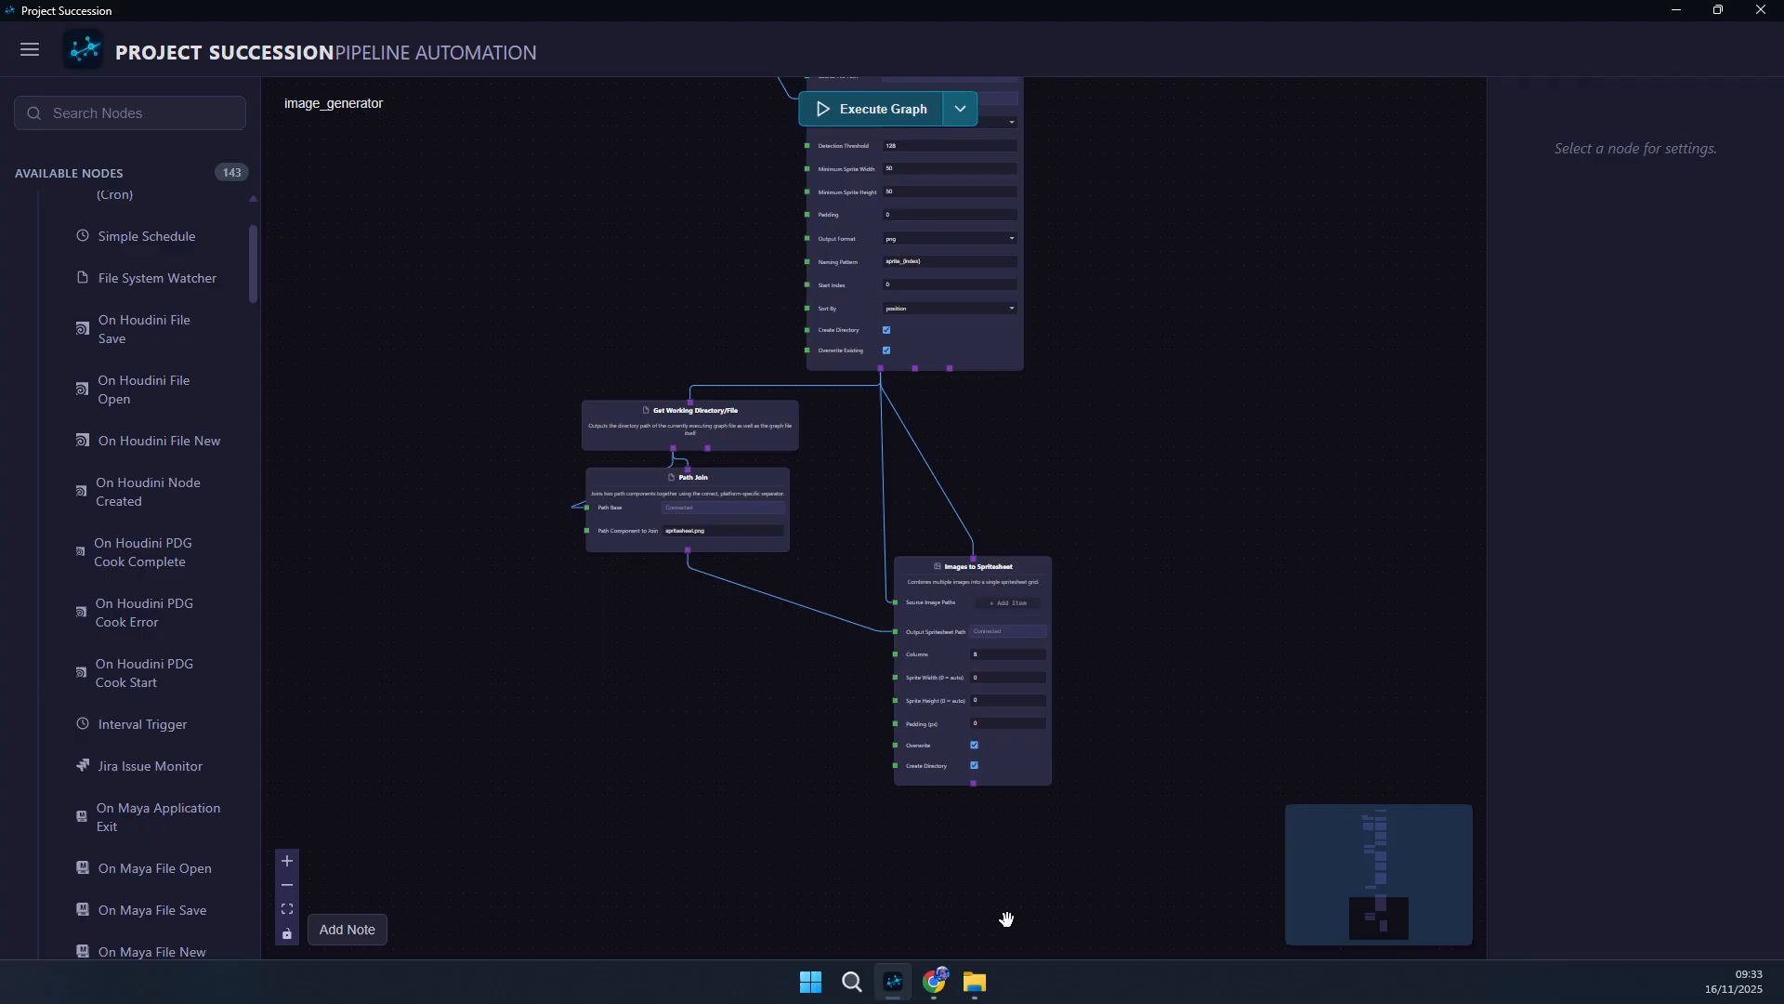
scroll(1180, 582, down, 1)
drag(1238, 133, 1061, 779)
scroll(1241, 510, down, 2)
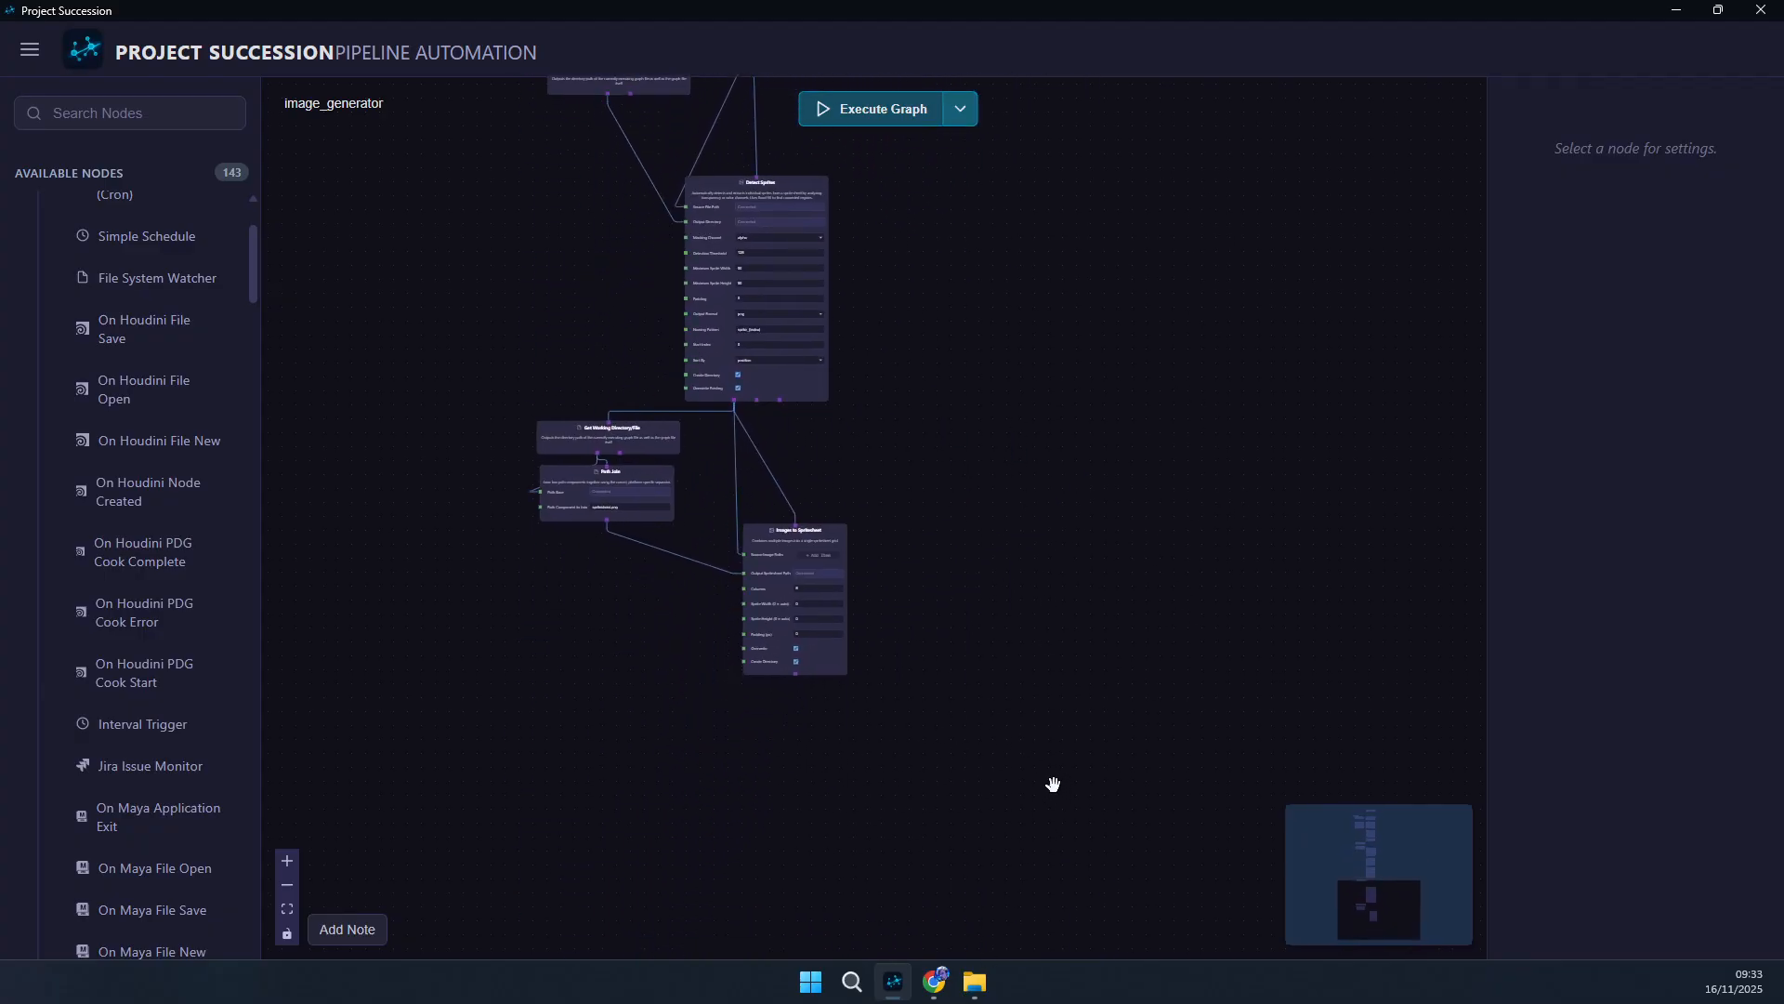
- Add an Import File into Unity node in the empty space below the Images to Spritesheet node
drag(847, 785, 836, 769)
key(Tab)
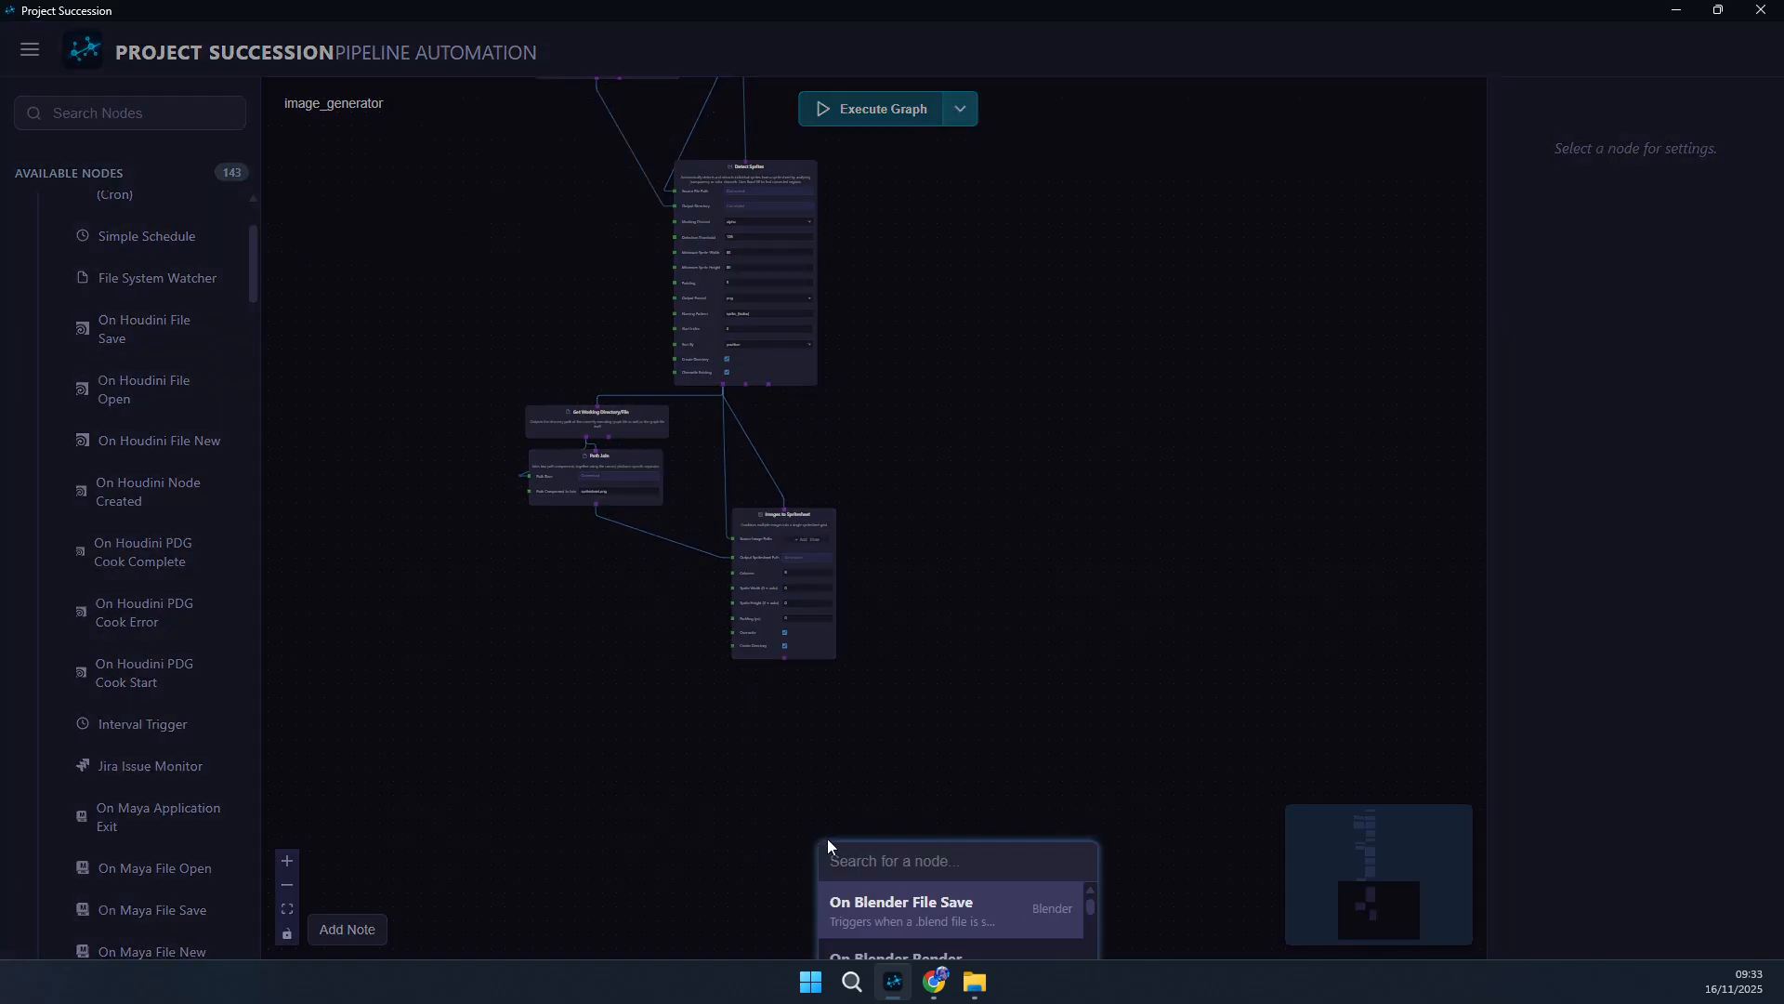
text(unit)
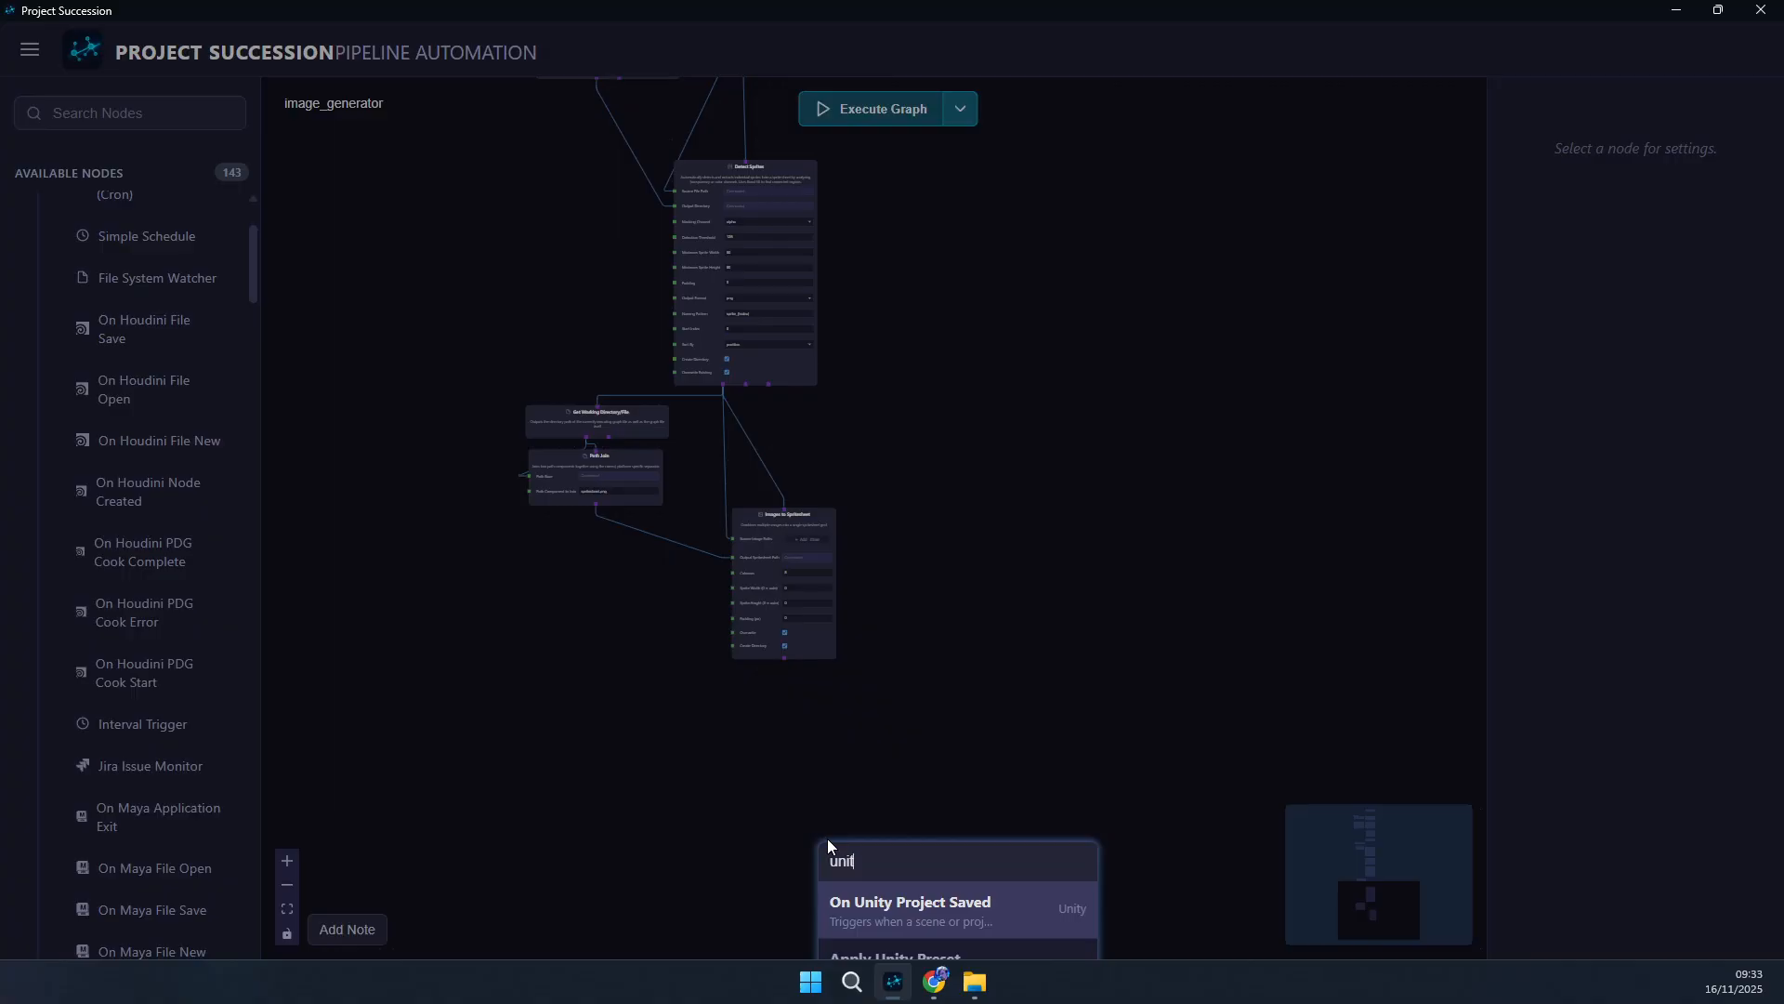
key(Down)
key(Down)
key(Return)
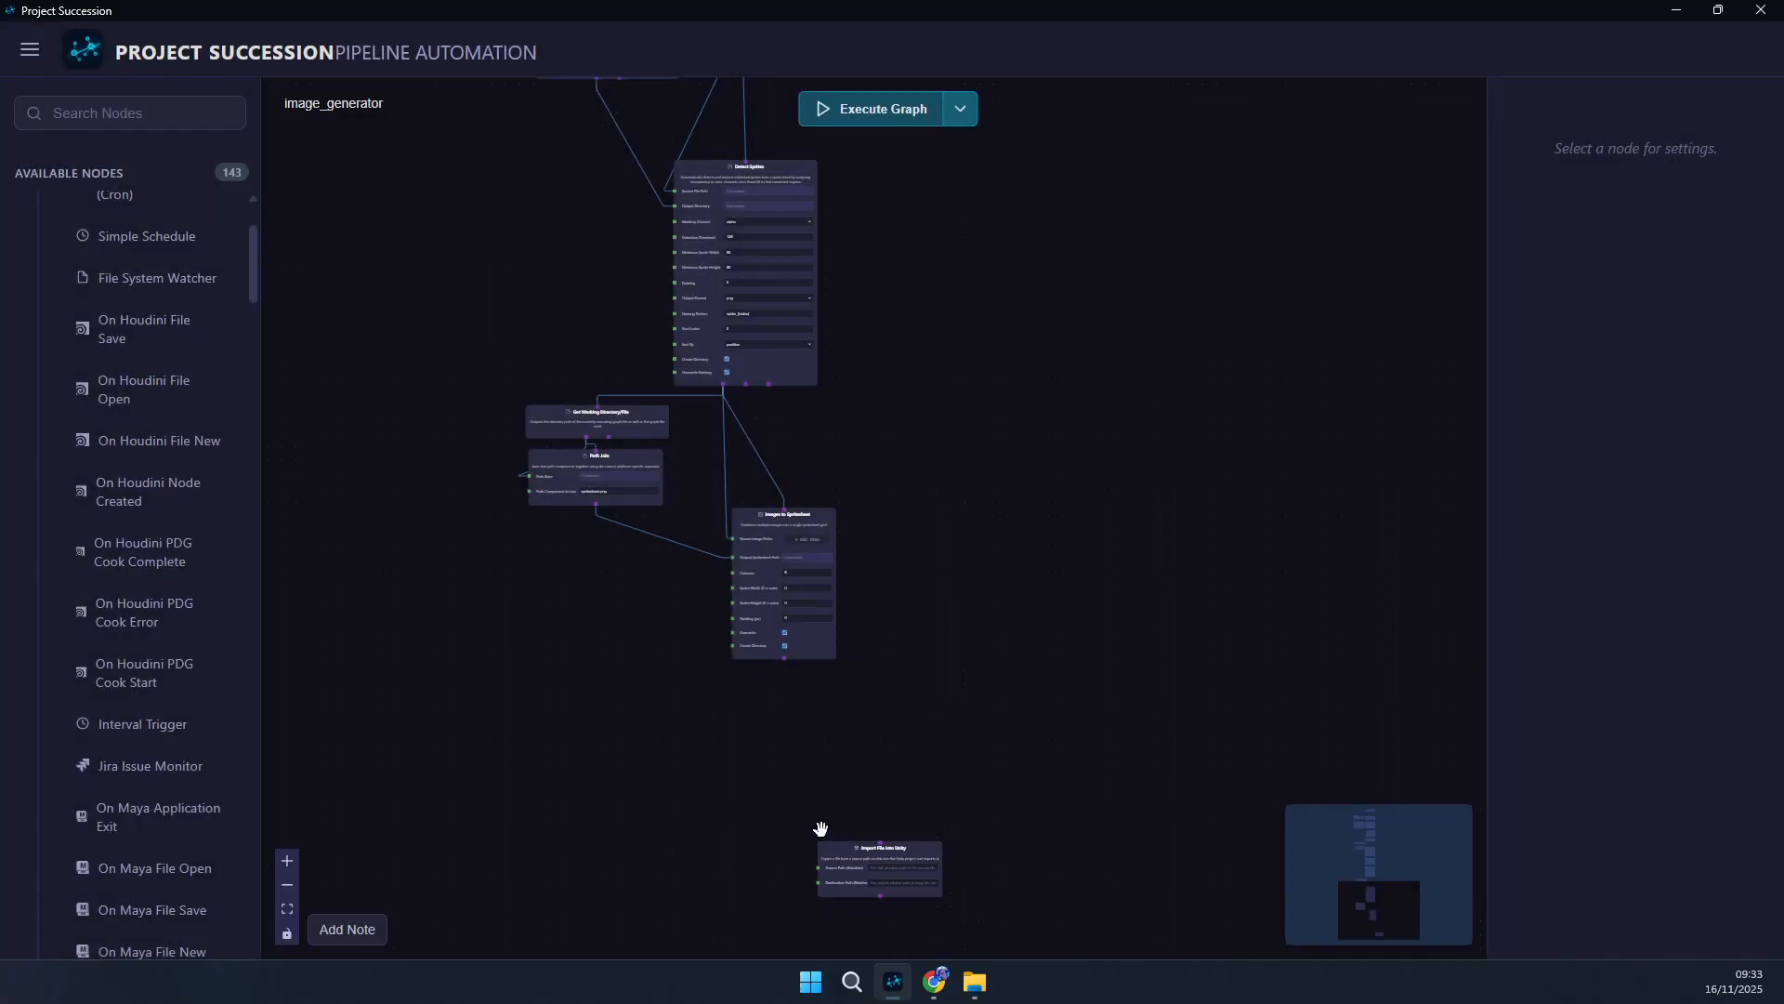
- Move the Import File into Unity node closer to Images to Spritesheet and connect that node's output to its Source Path and execution input
scroll(821, 830, up, 3)
drag(829, 854, 749, 595)
scroll(764, 587, up, 4)
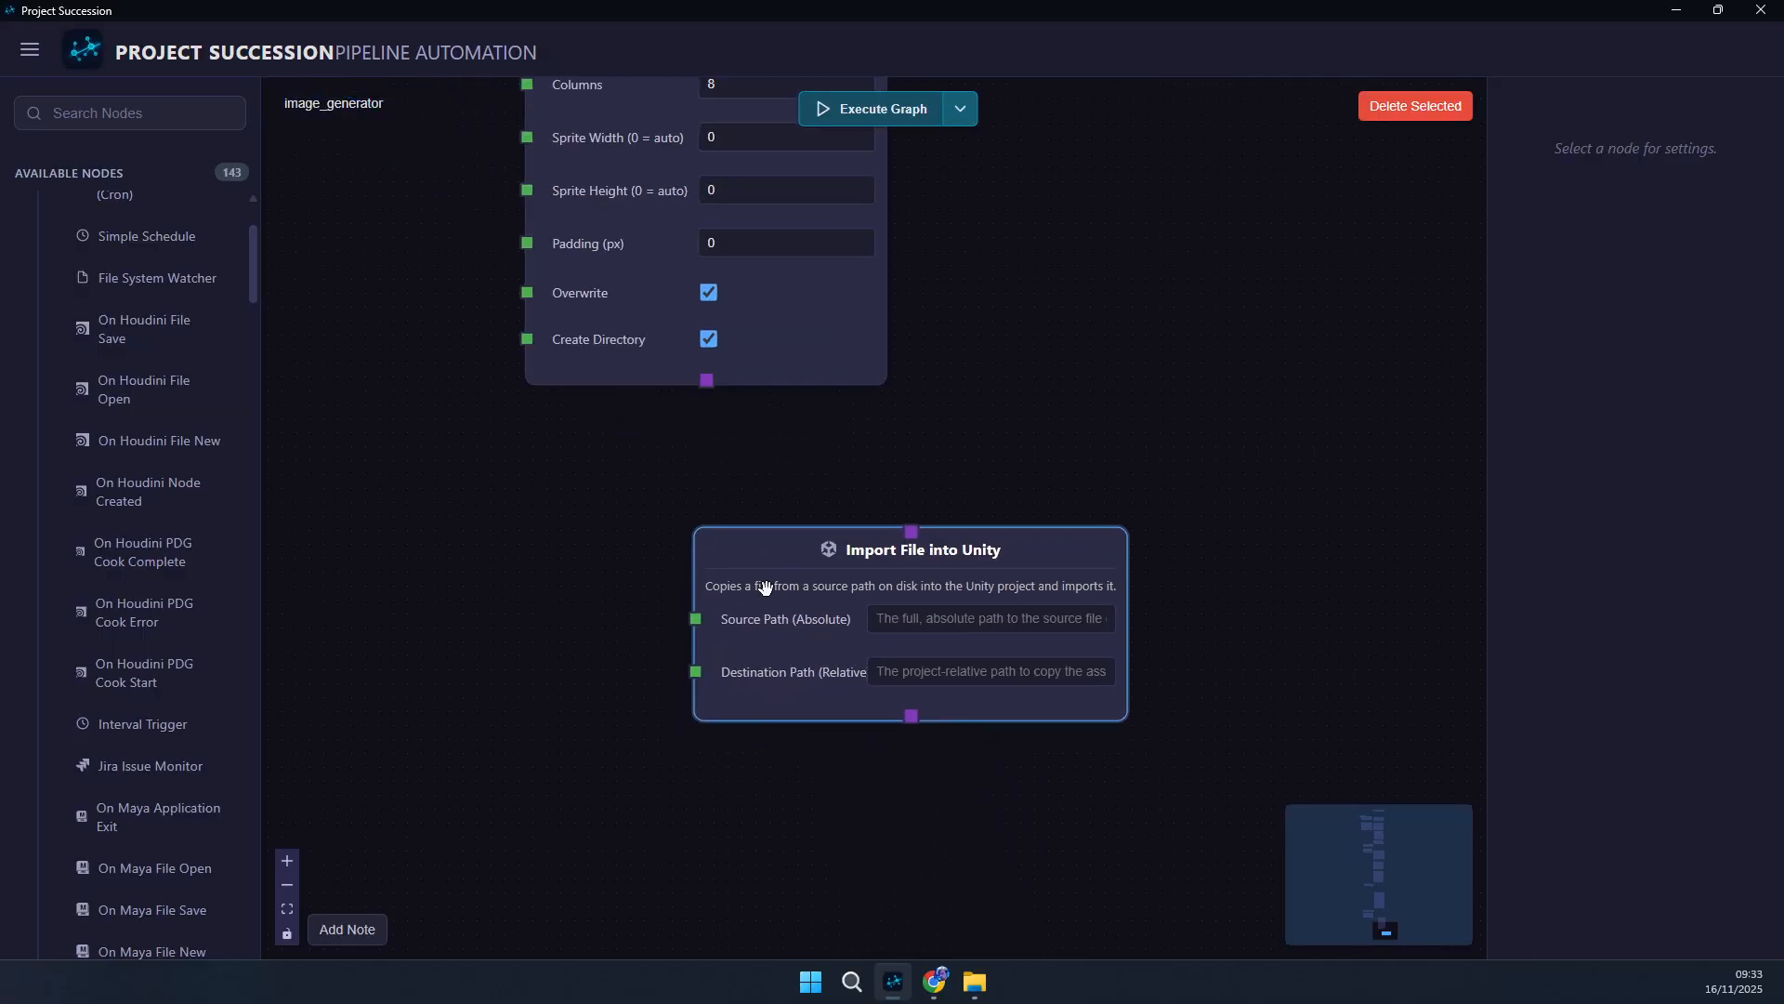
drag(706, 381, 817, 616)
drag(718, 370, 962, 512)
- Set the Destination Path of the Import File into Unity node to Assets/Textures/sprites.png
click(999, 661)
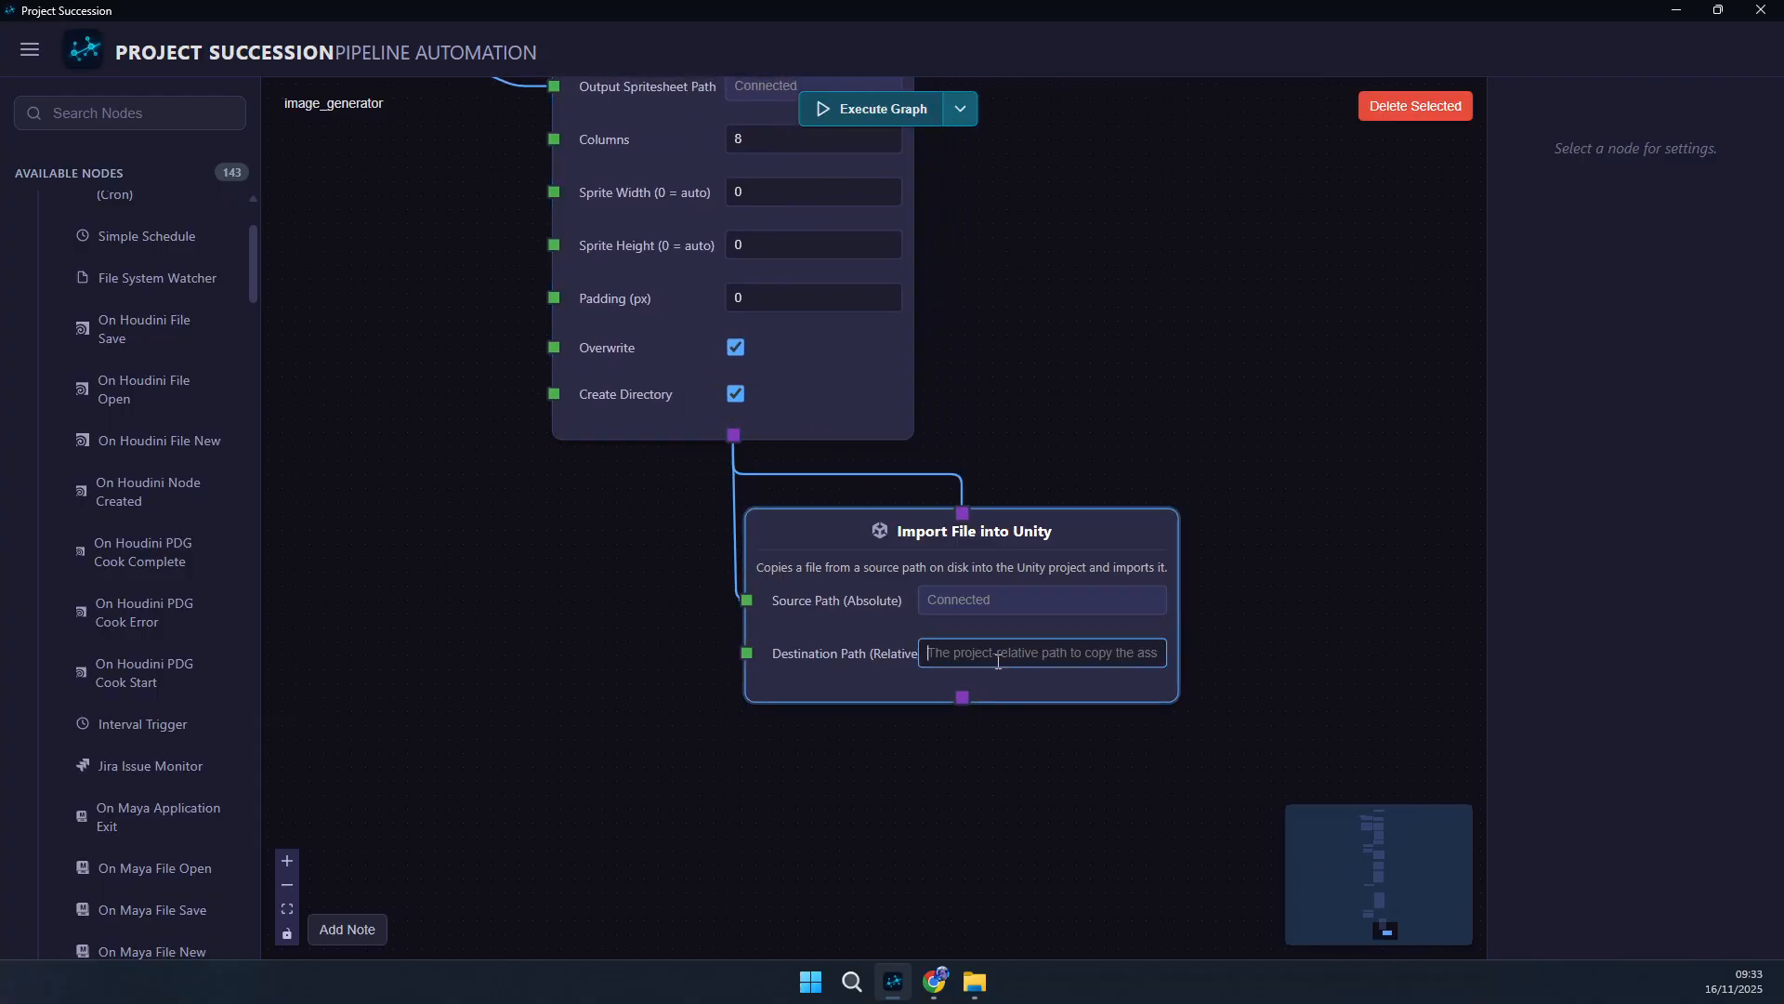
drag(852, 667, 857, 684)
click(1018, 683)
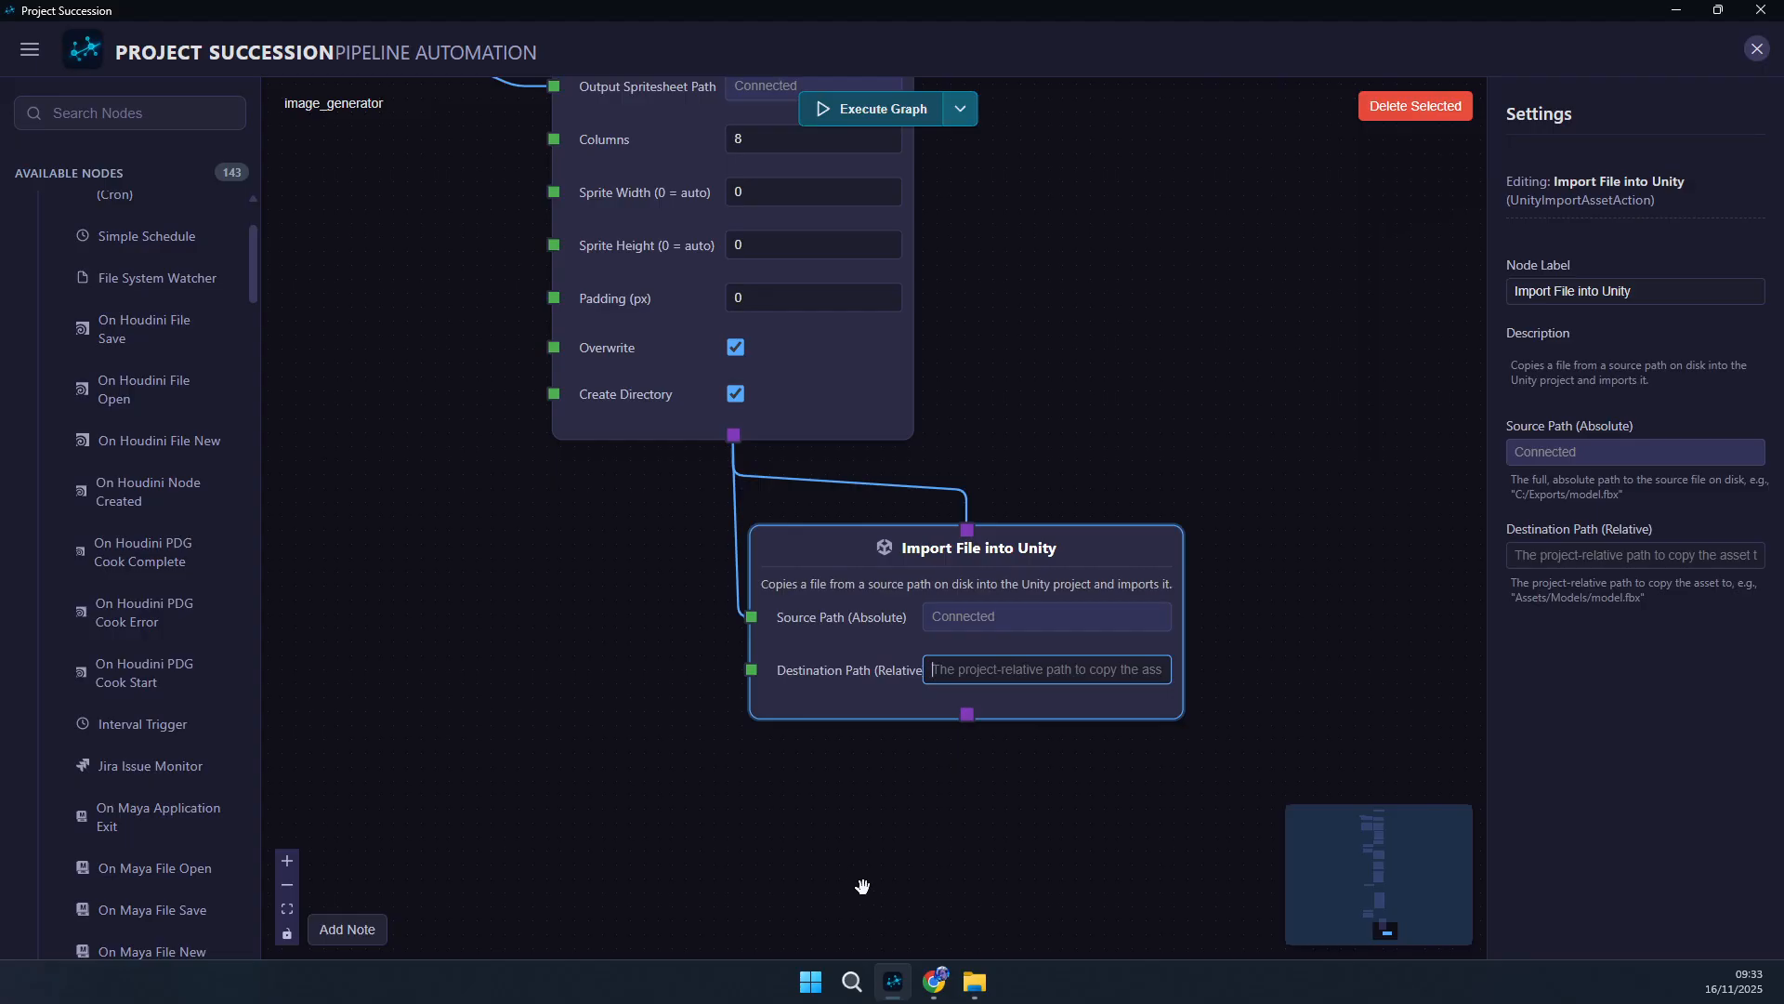
text(Assets)
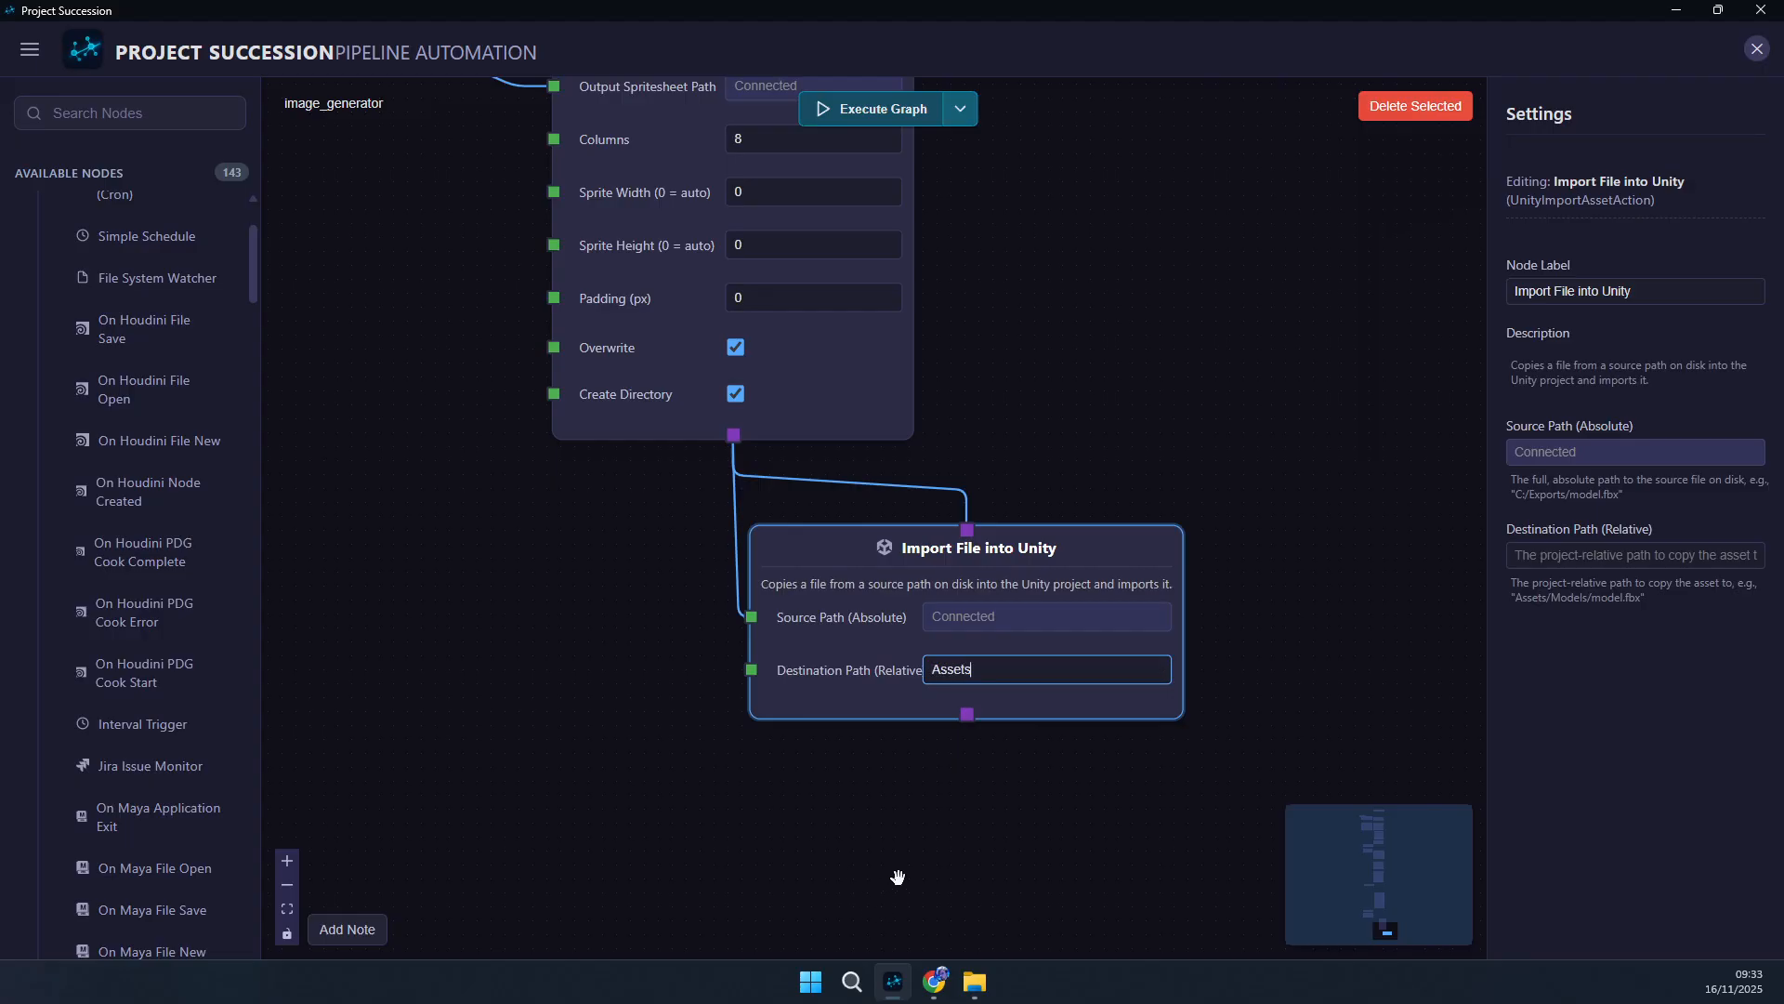
text(/Textures/sprites.png)
click(942, 814)
- Add an Apply Unity Preset node below the Import File into Unity node
drag(899, 844, 833, 634)
right_click(813, 772)
text(ap)
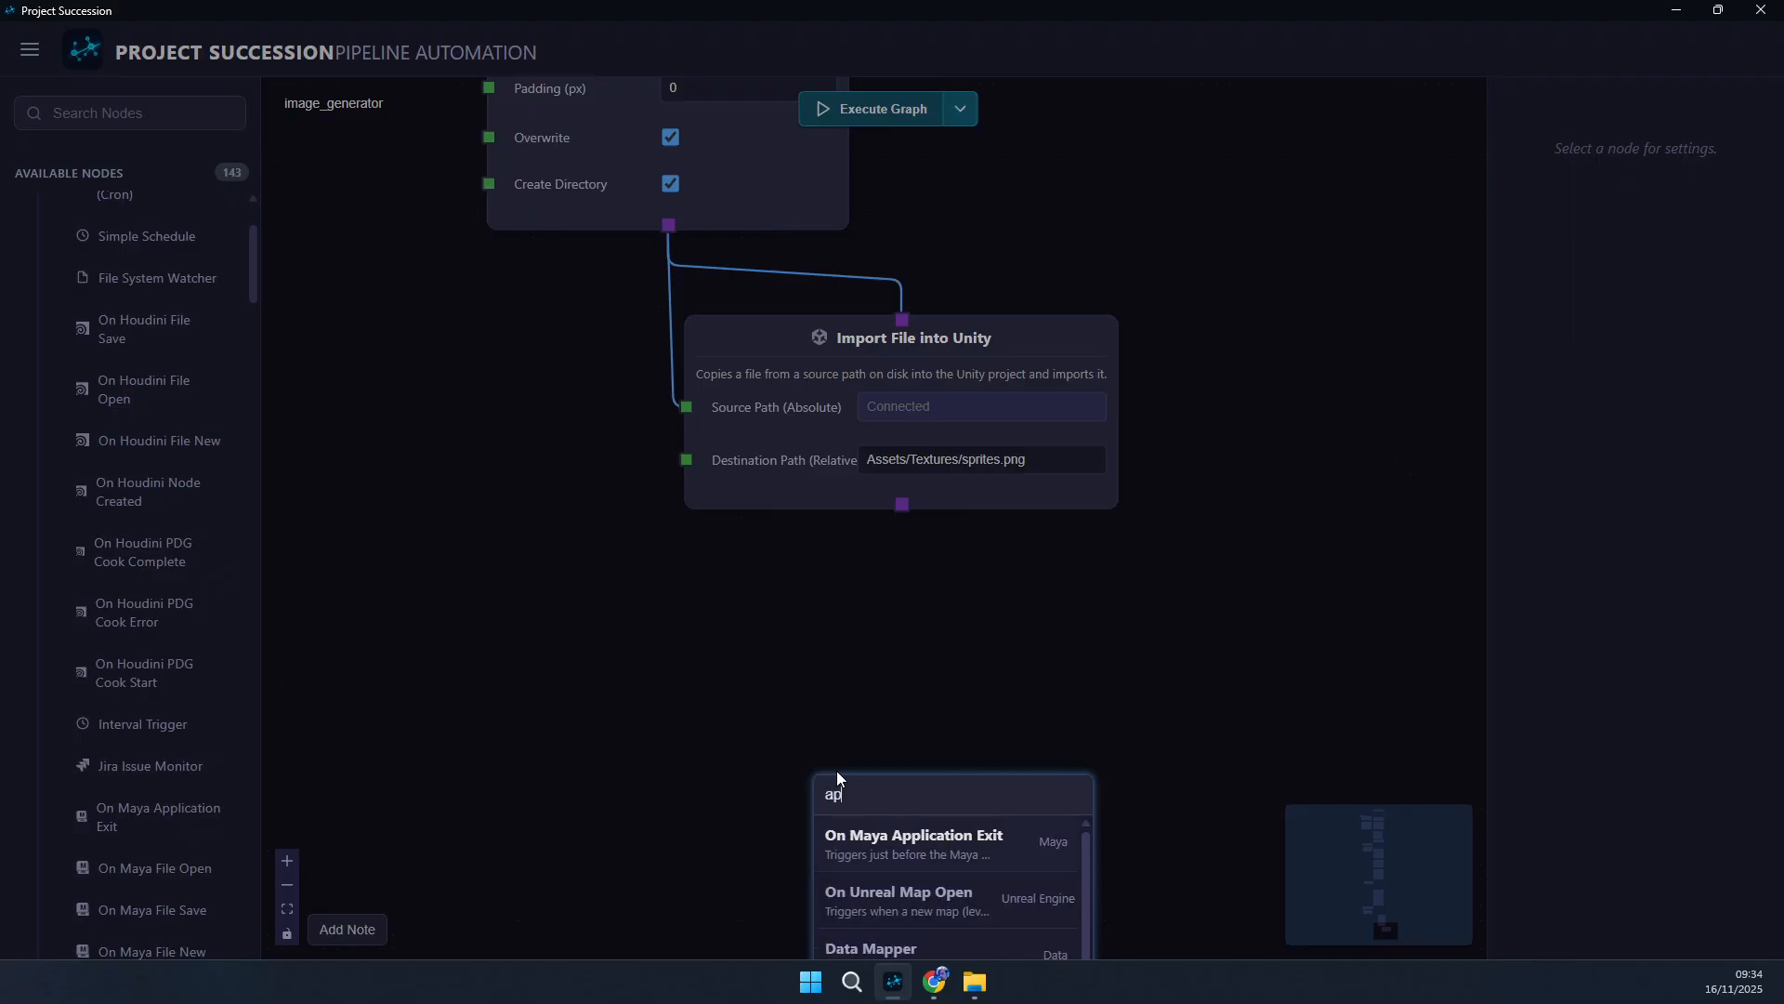
text(ply u)
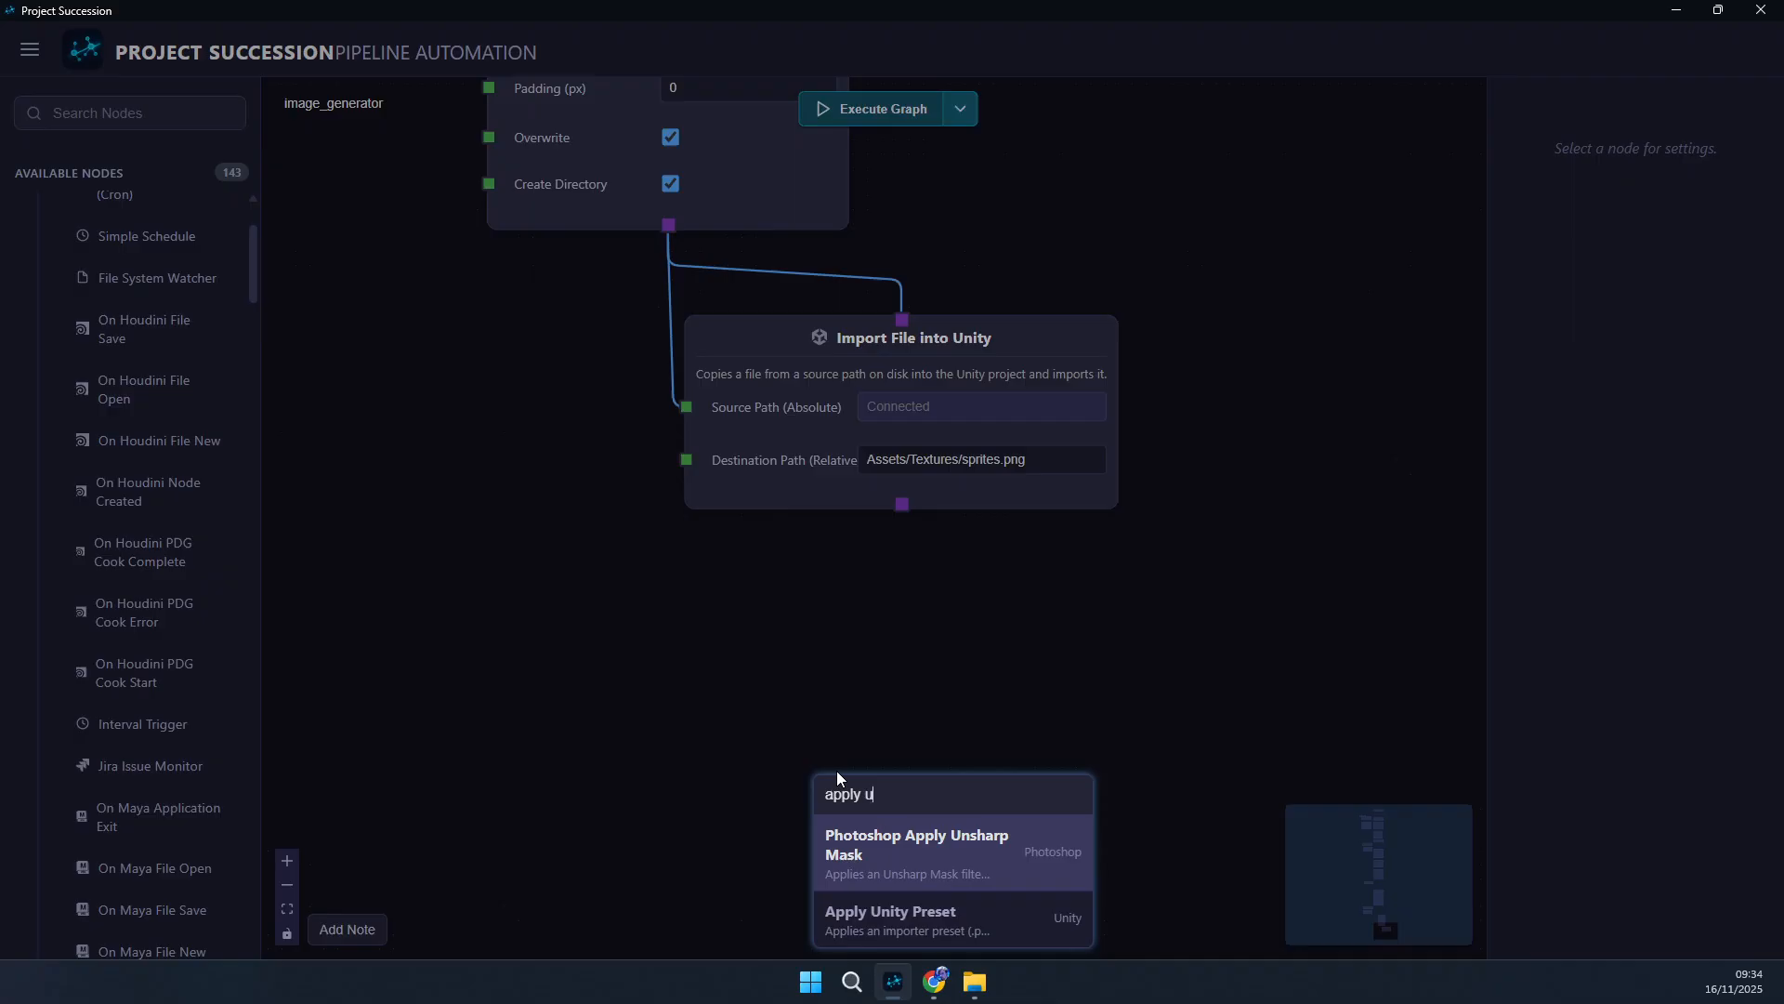
key(Down)
key(Return)
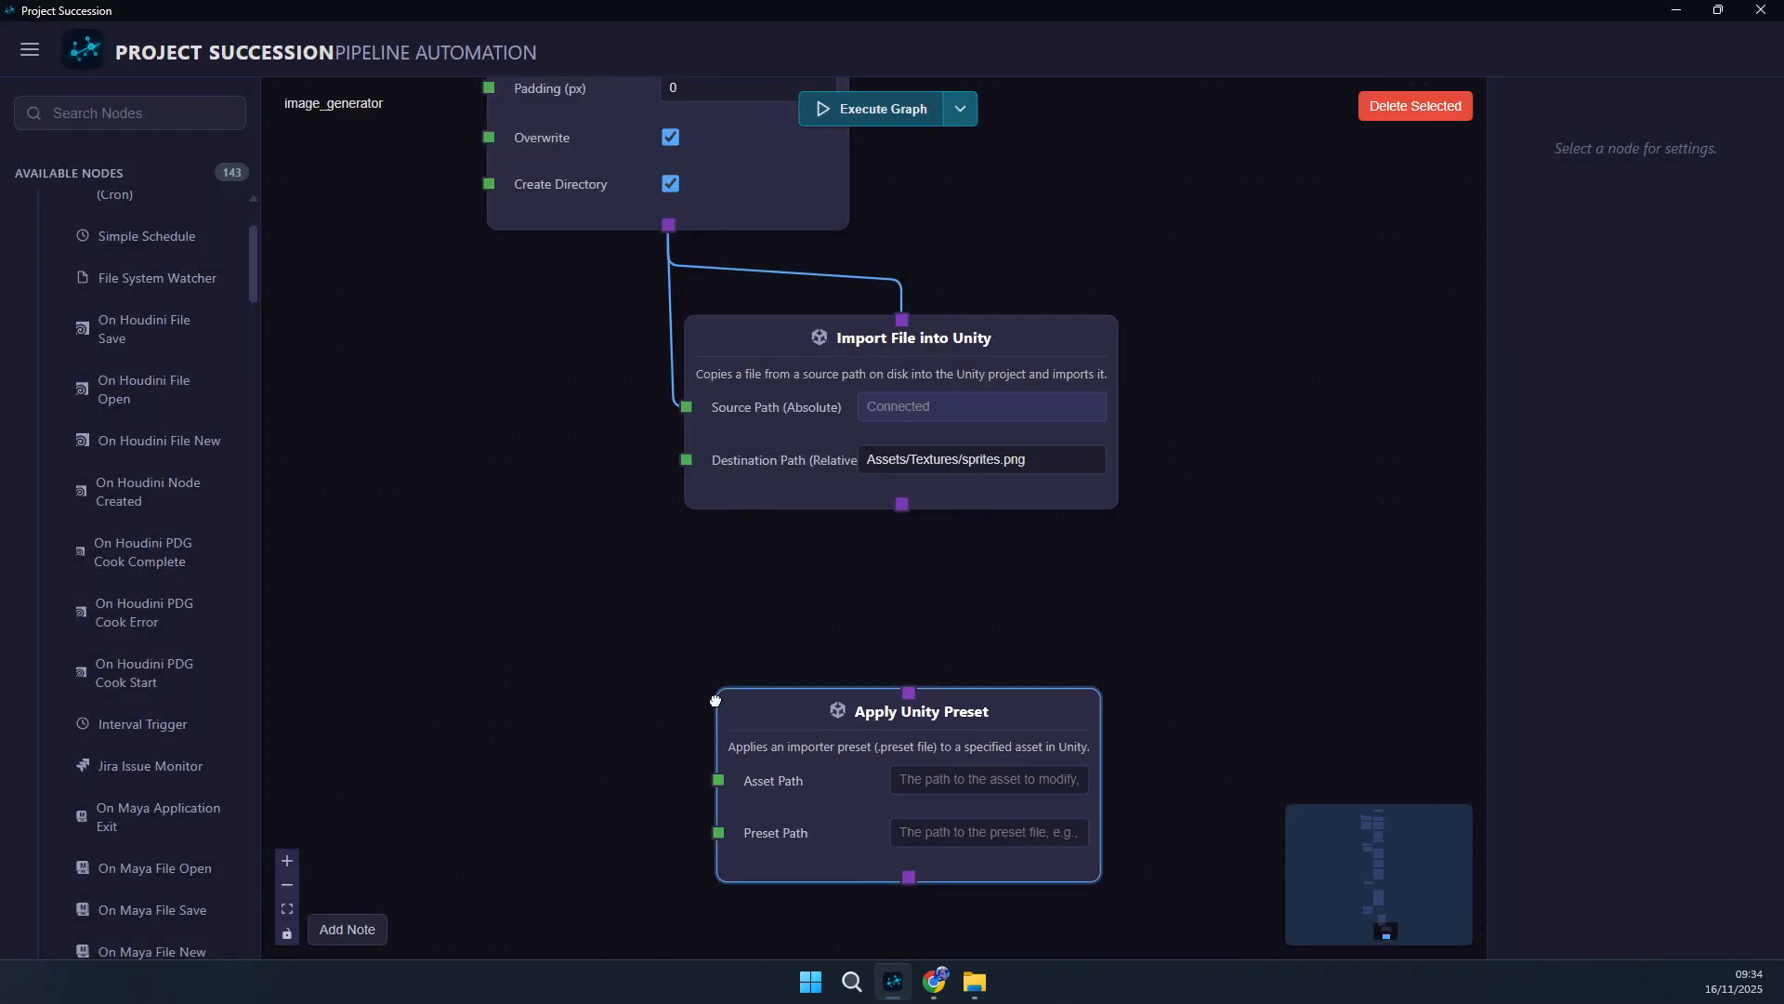
- Copy the import node's destination path into the preset node's Asset Path and connect Import File into Unity to Apply Unity Preset
click(941, 448)
double_click(941, 447)
key(ctrl+c)
click(971, 724)
key(ctrl+v)
click(1231, 661)
drag(901, 503, 909, 636)
drag(806, 706, 802, 676)
- Set the Preset Path of the Apply Unity Preset node to Assets/Textures/sprite_preset.asset
click(969, 740)
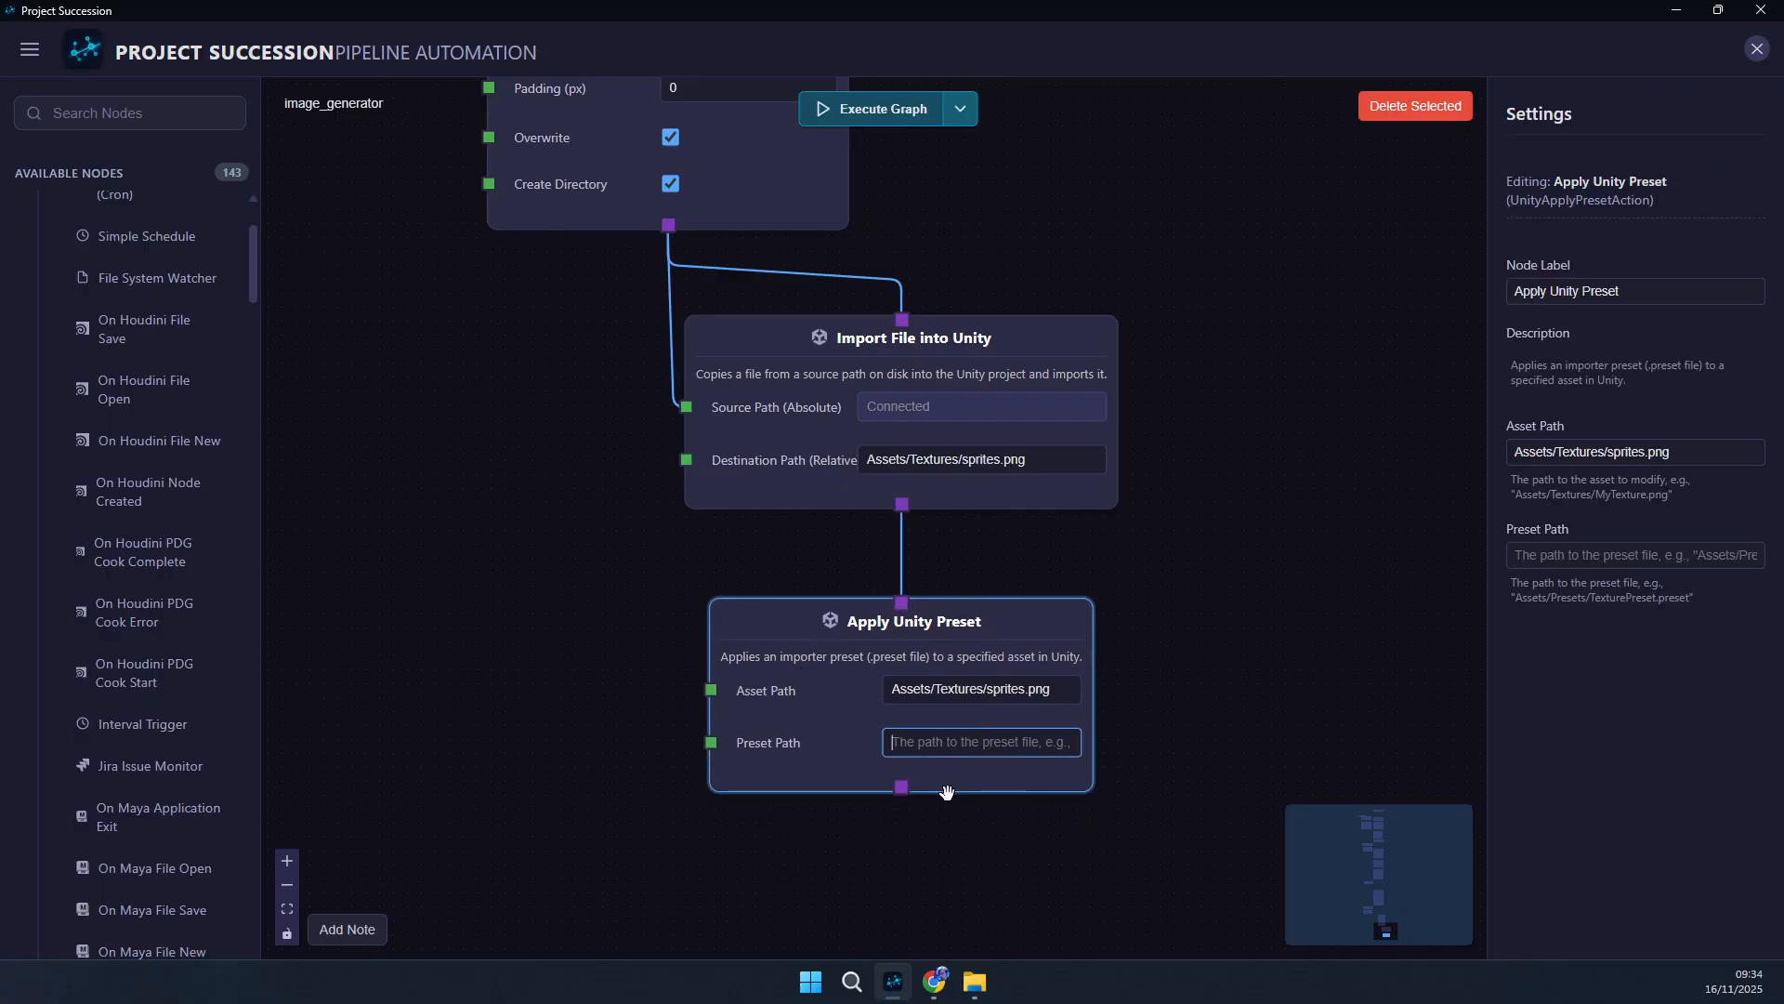
key(ctrl+v)
key(BackSpace)
key(BackSpace)
key(BackSpace)
key(BackSpace)
key(BackSpace)
key(BackSpace)
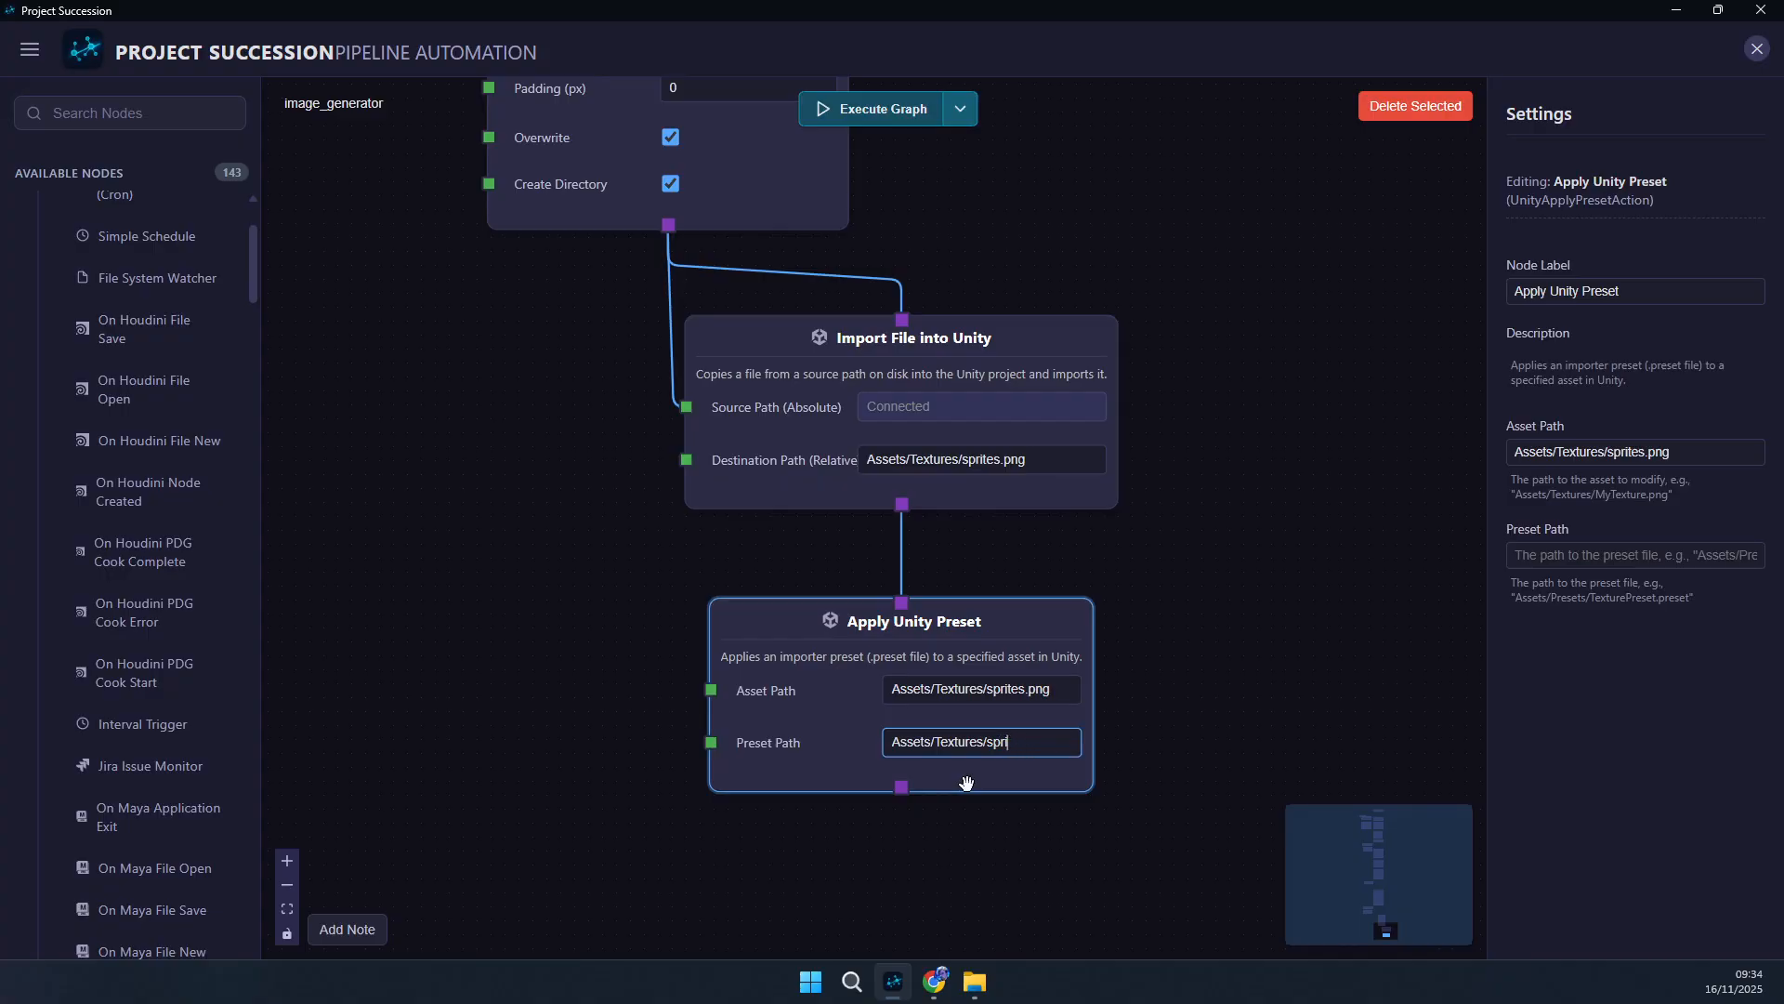
text(e_preset.asset)
click(1126, 823)
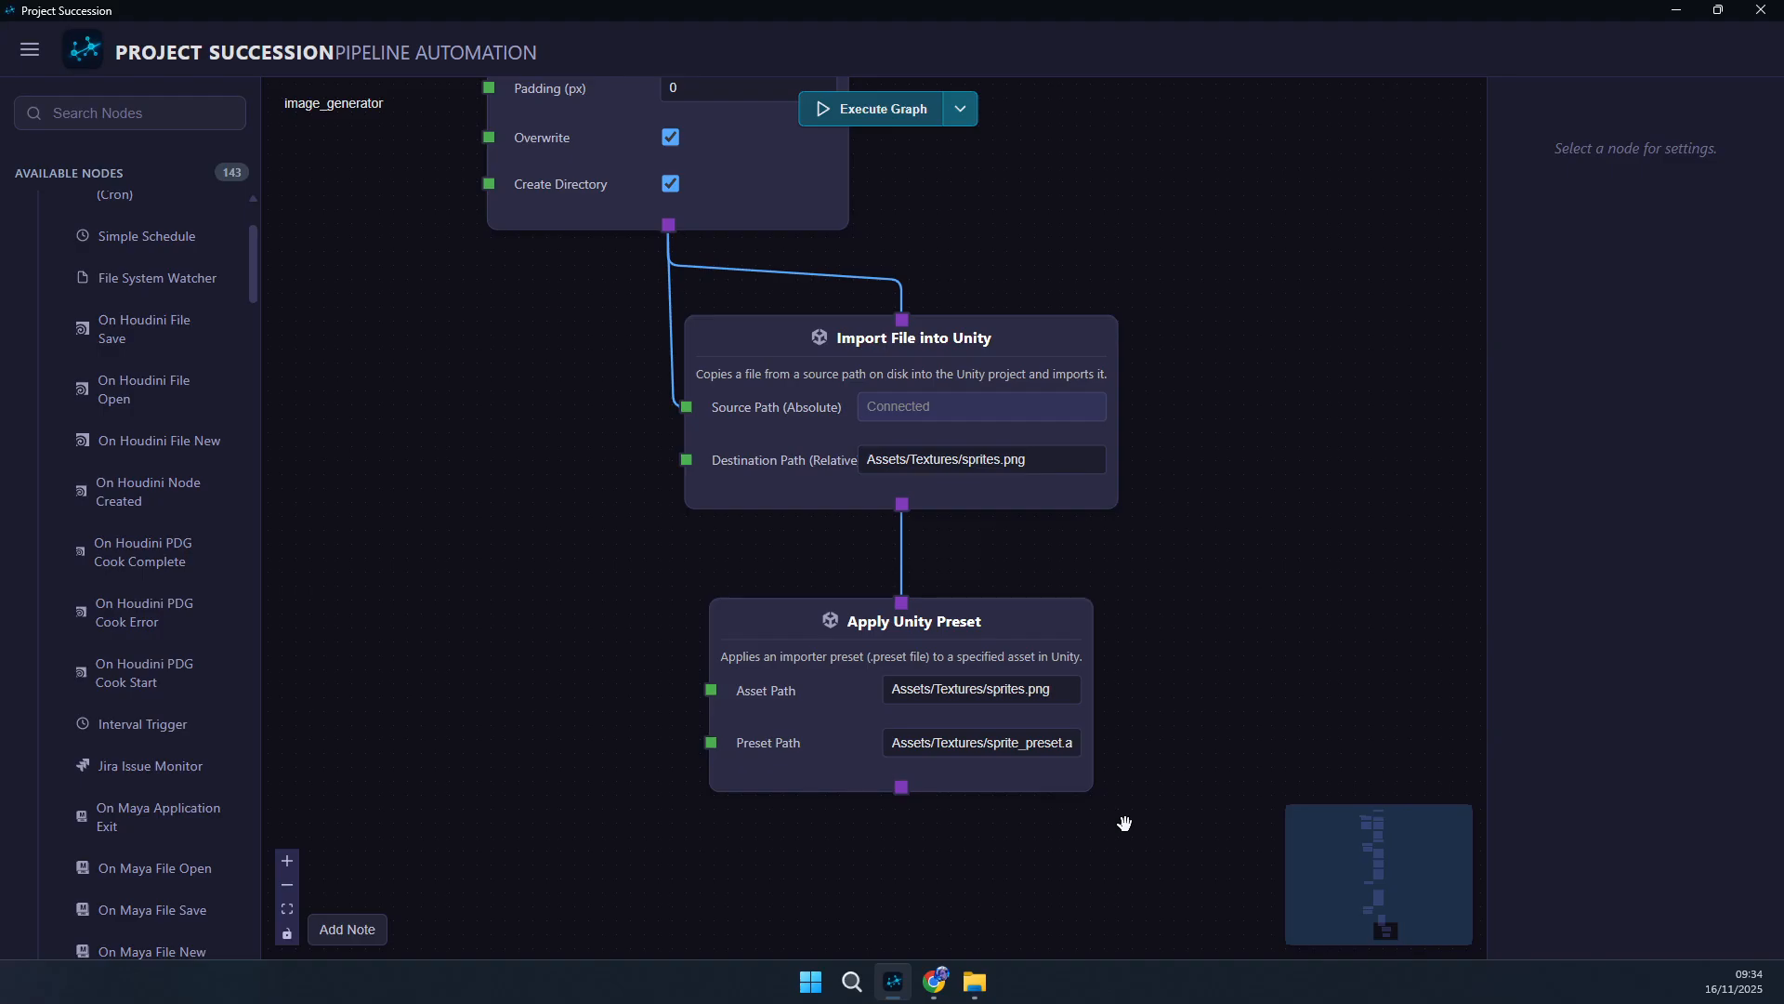
- Review the extended graph from the image processing nodes down to the two Unity nodes
scroll(916, 578, down, 1)
drag(553, 649, 531, 752)
drag(773, 777, 777, 760)
scroll(618, 717, down, 8)
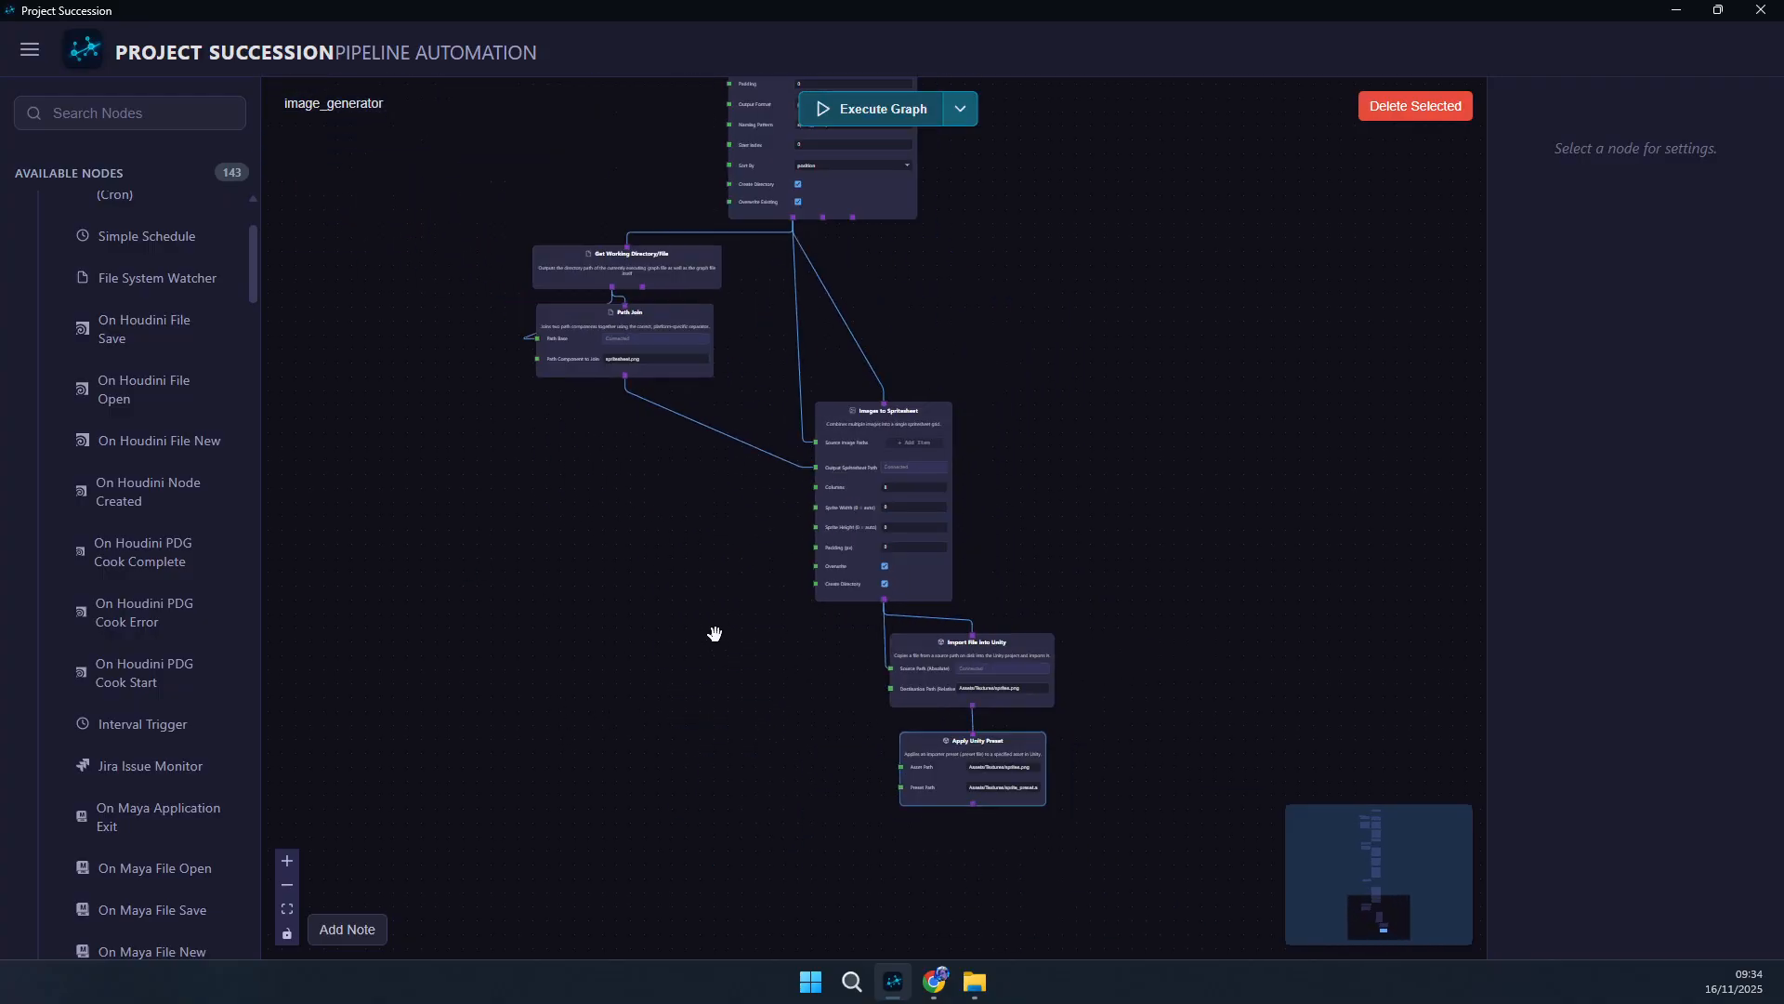
scroll(632, 803, down, 3)
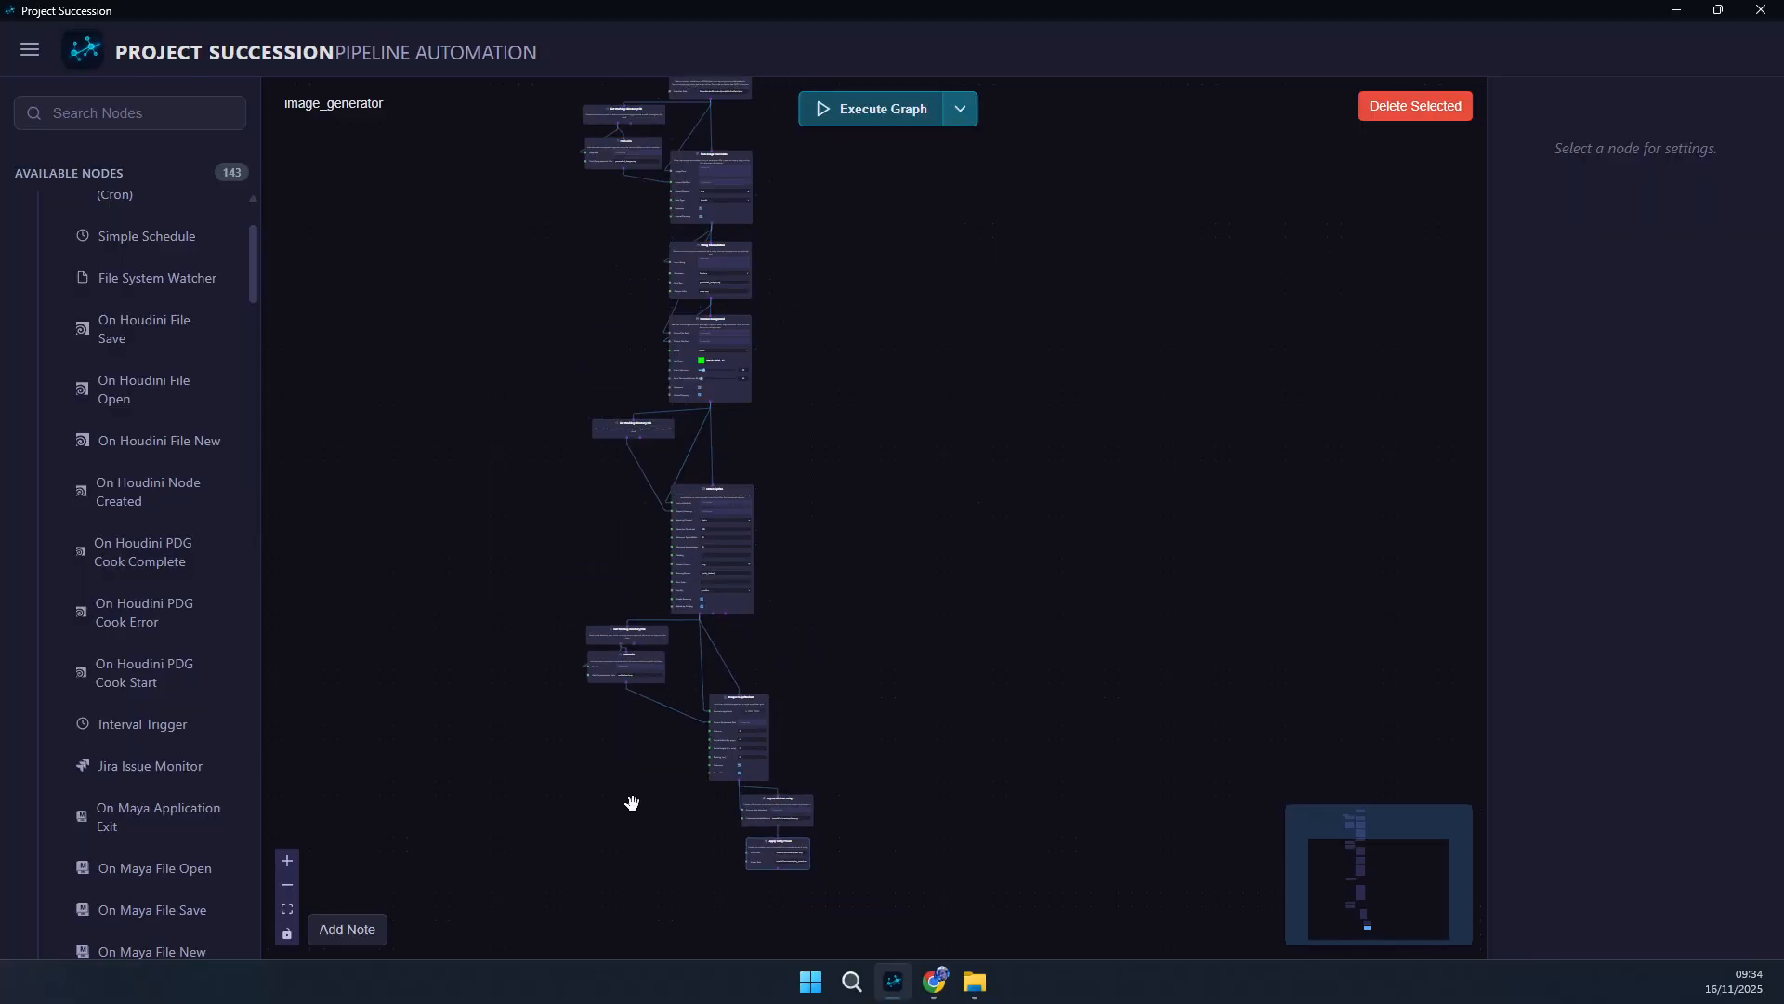
drag(1104, 819, 1084, 777)
scroll(1020, 793, up, 6)
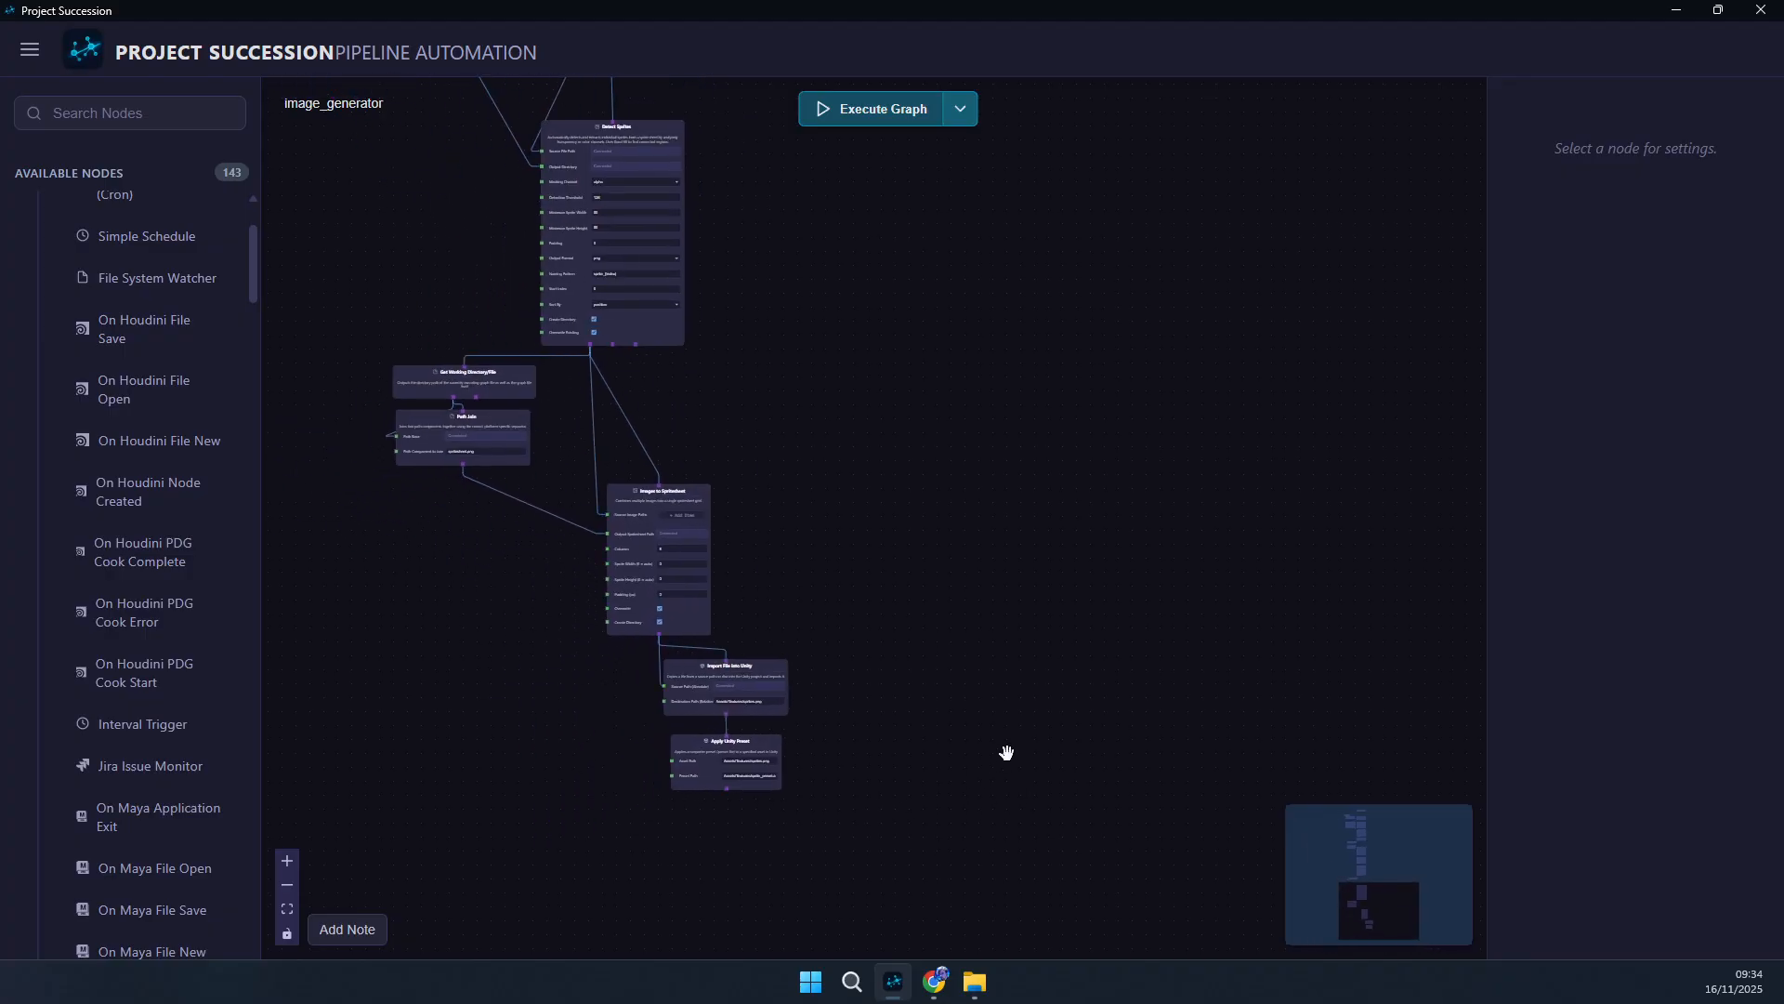
drag(551, 818, 790, 650)
scroll(705, 716, down, 4)
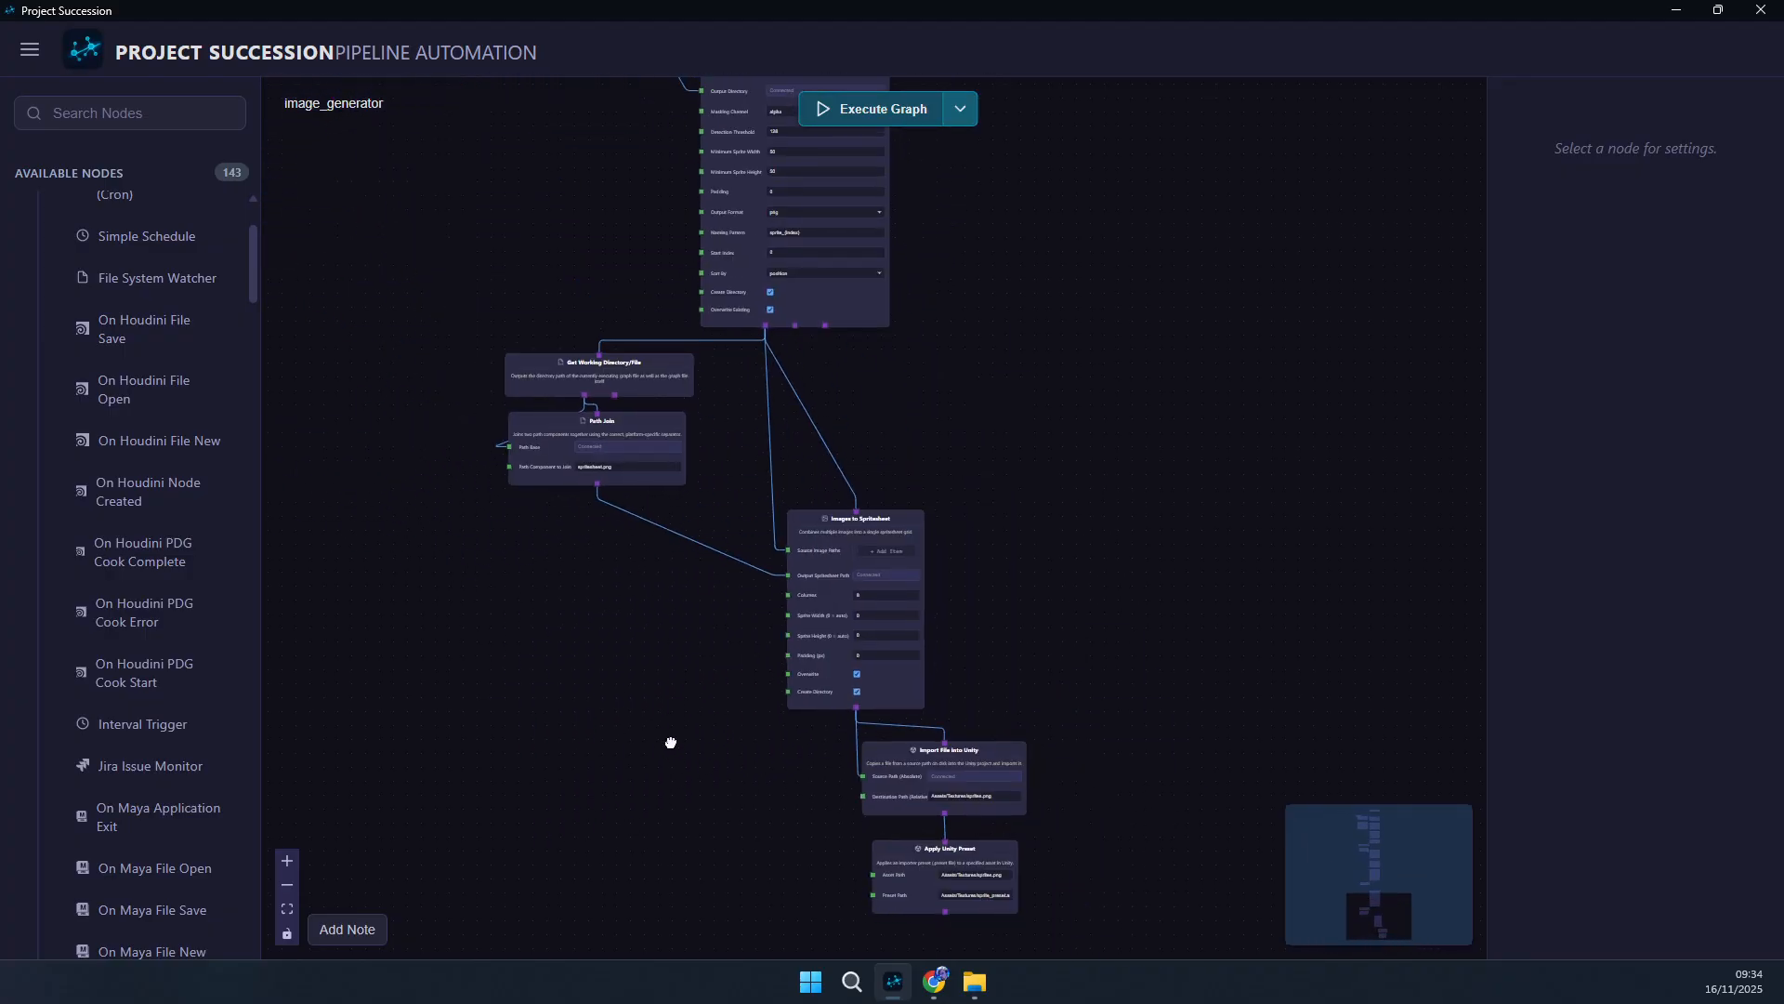
- Delete the Import File into Unity and Apply Unity Preset nodes from the graph
click(839, 701)
key(Delete)
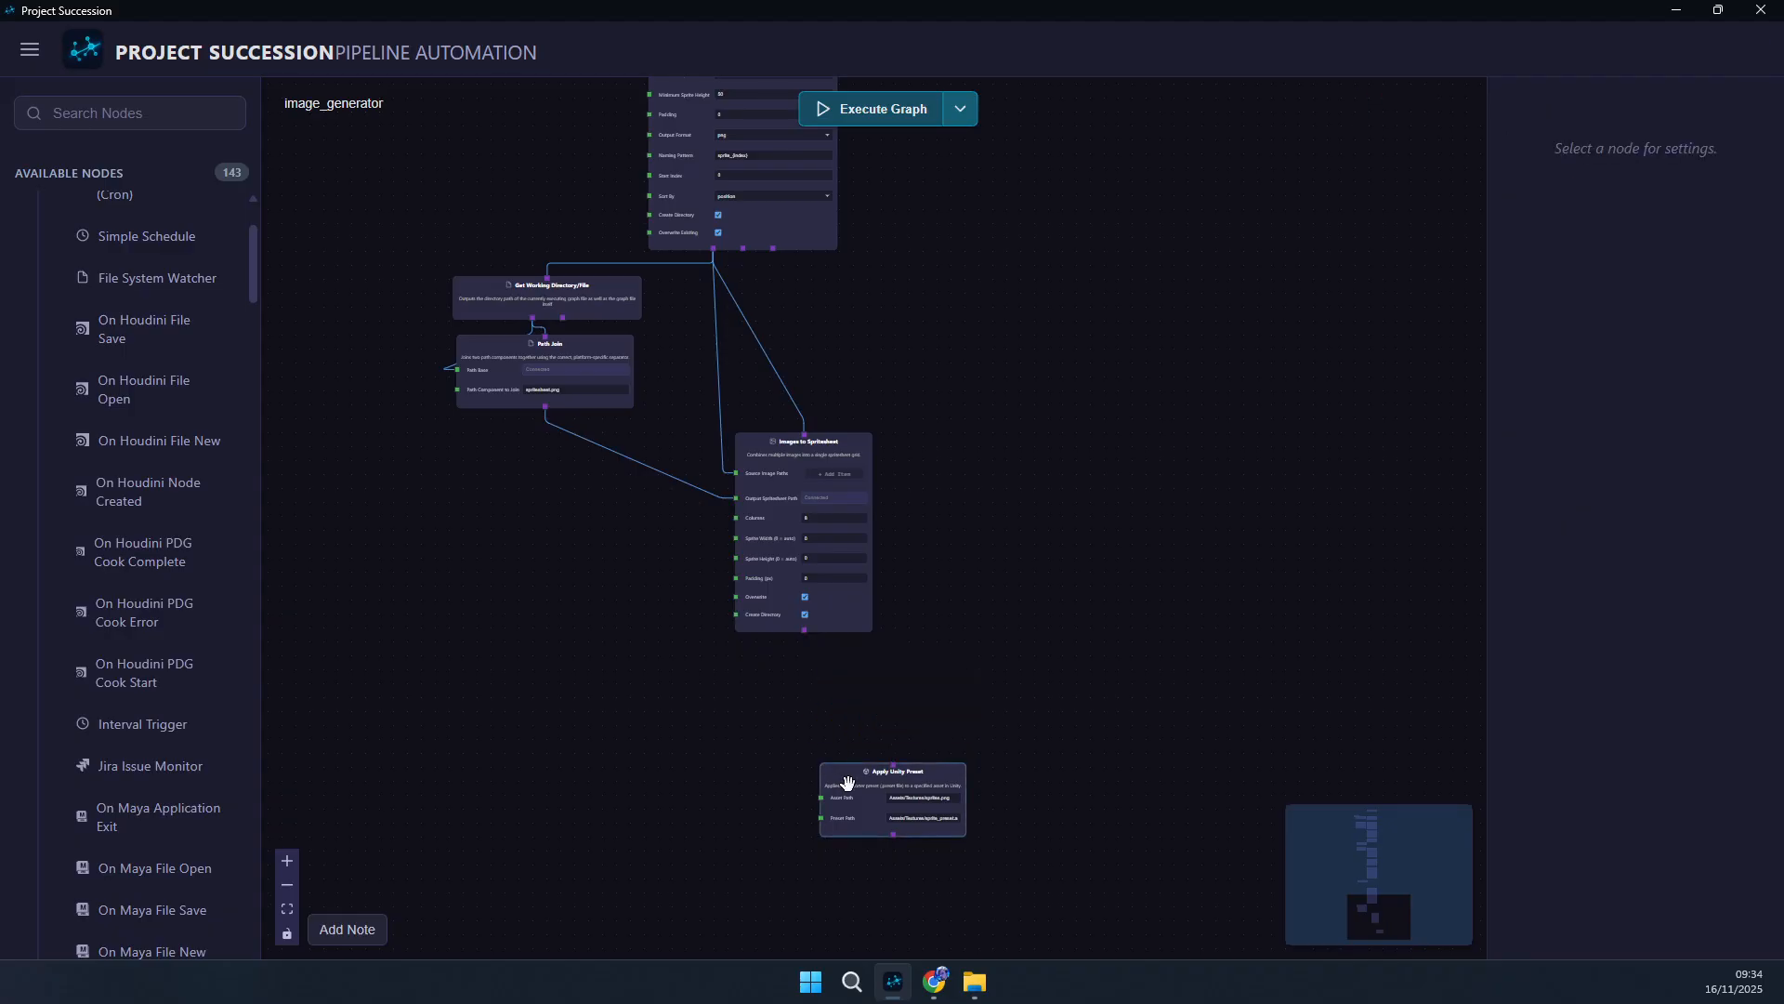
click(820, 783)
key(Delete)
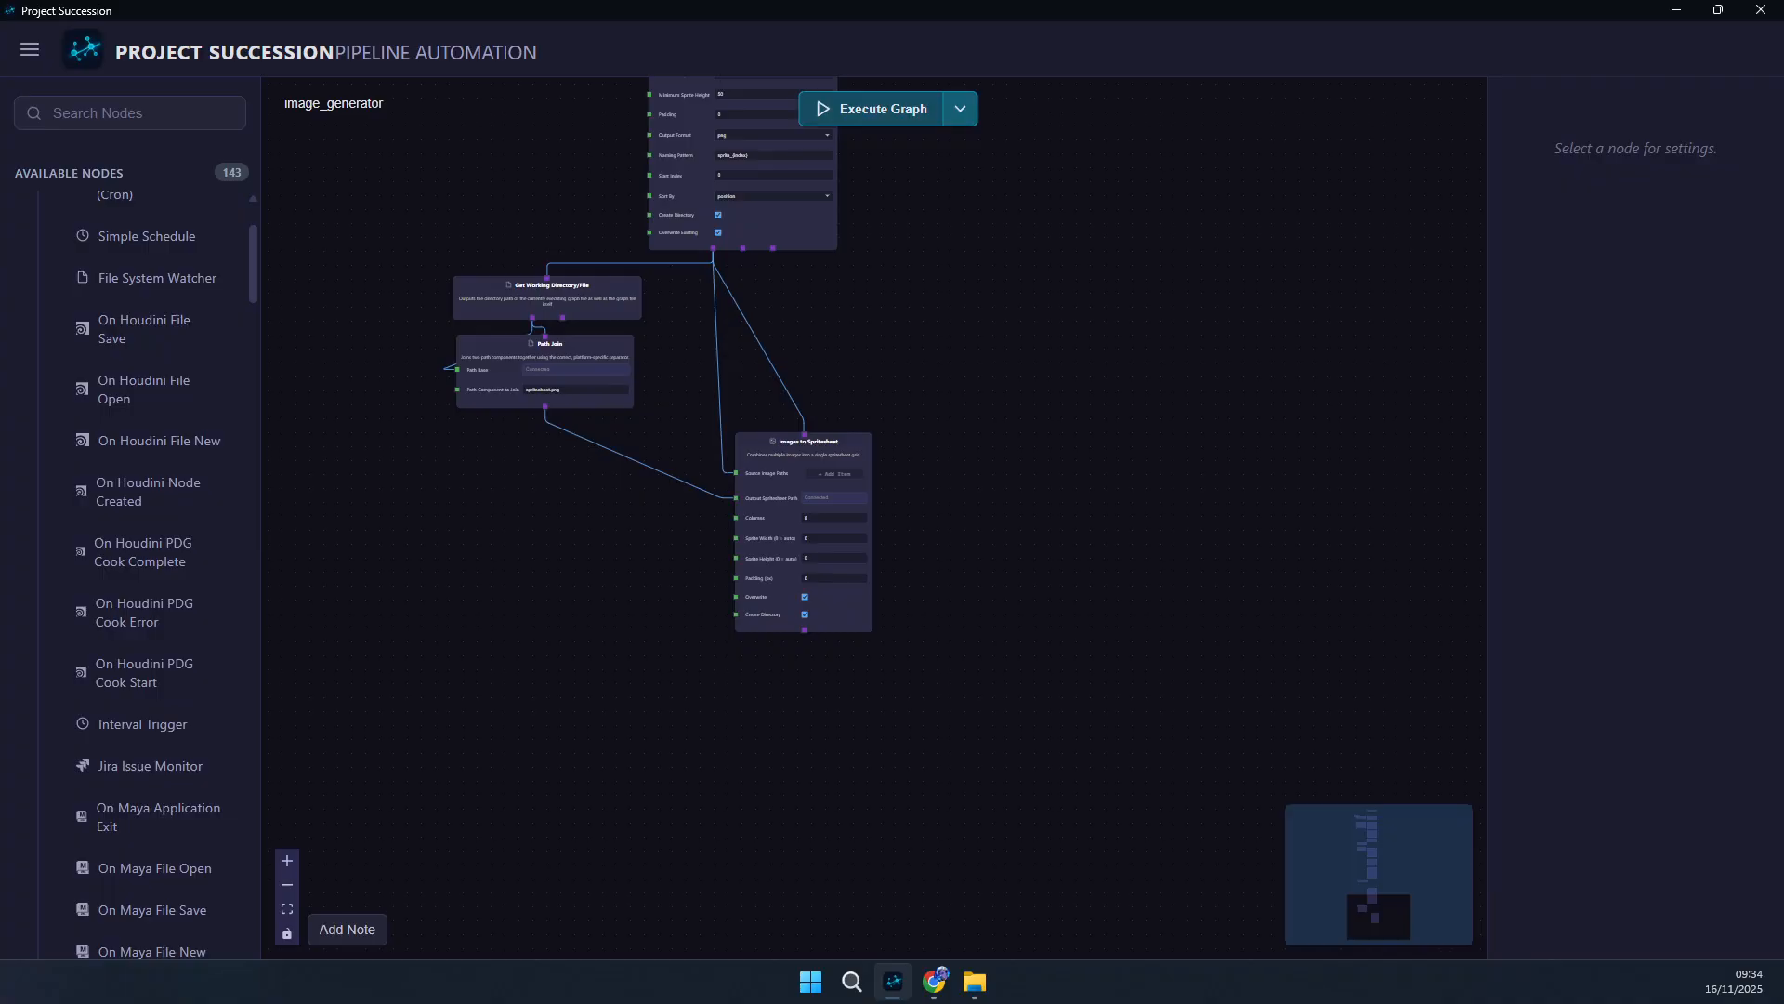
- Review the complete node chain from the start of the graph to the Images to Spritesheet node
drag(1052, 301, 1115, 557)
scroll(1167, 410, down, 5)
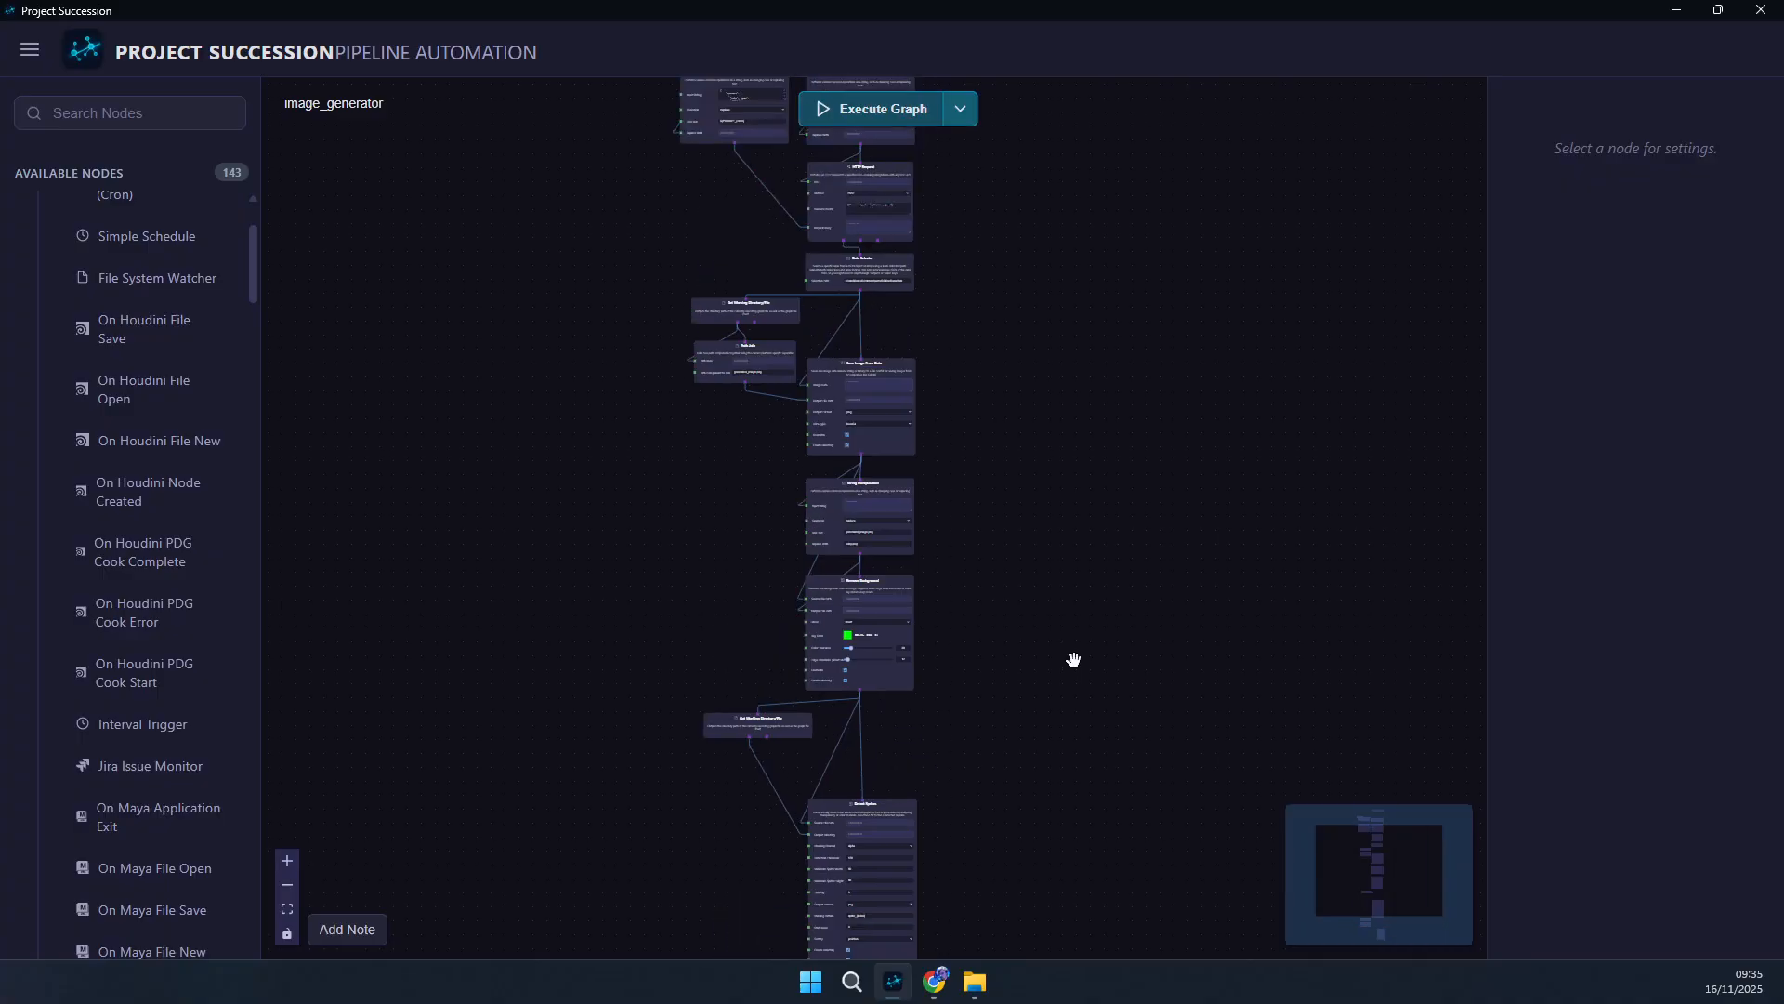
scroll(1075, 660, down, 3)
drag(1095, 432, 1056, 542)
drag(1042, 681, 1059, 507)
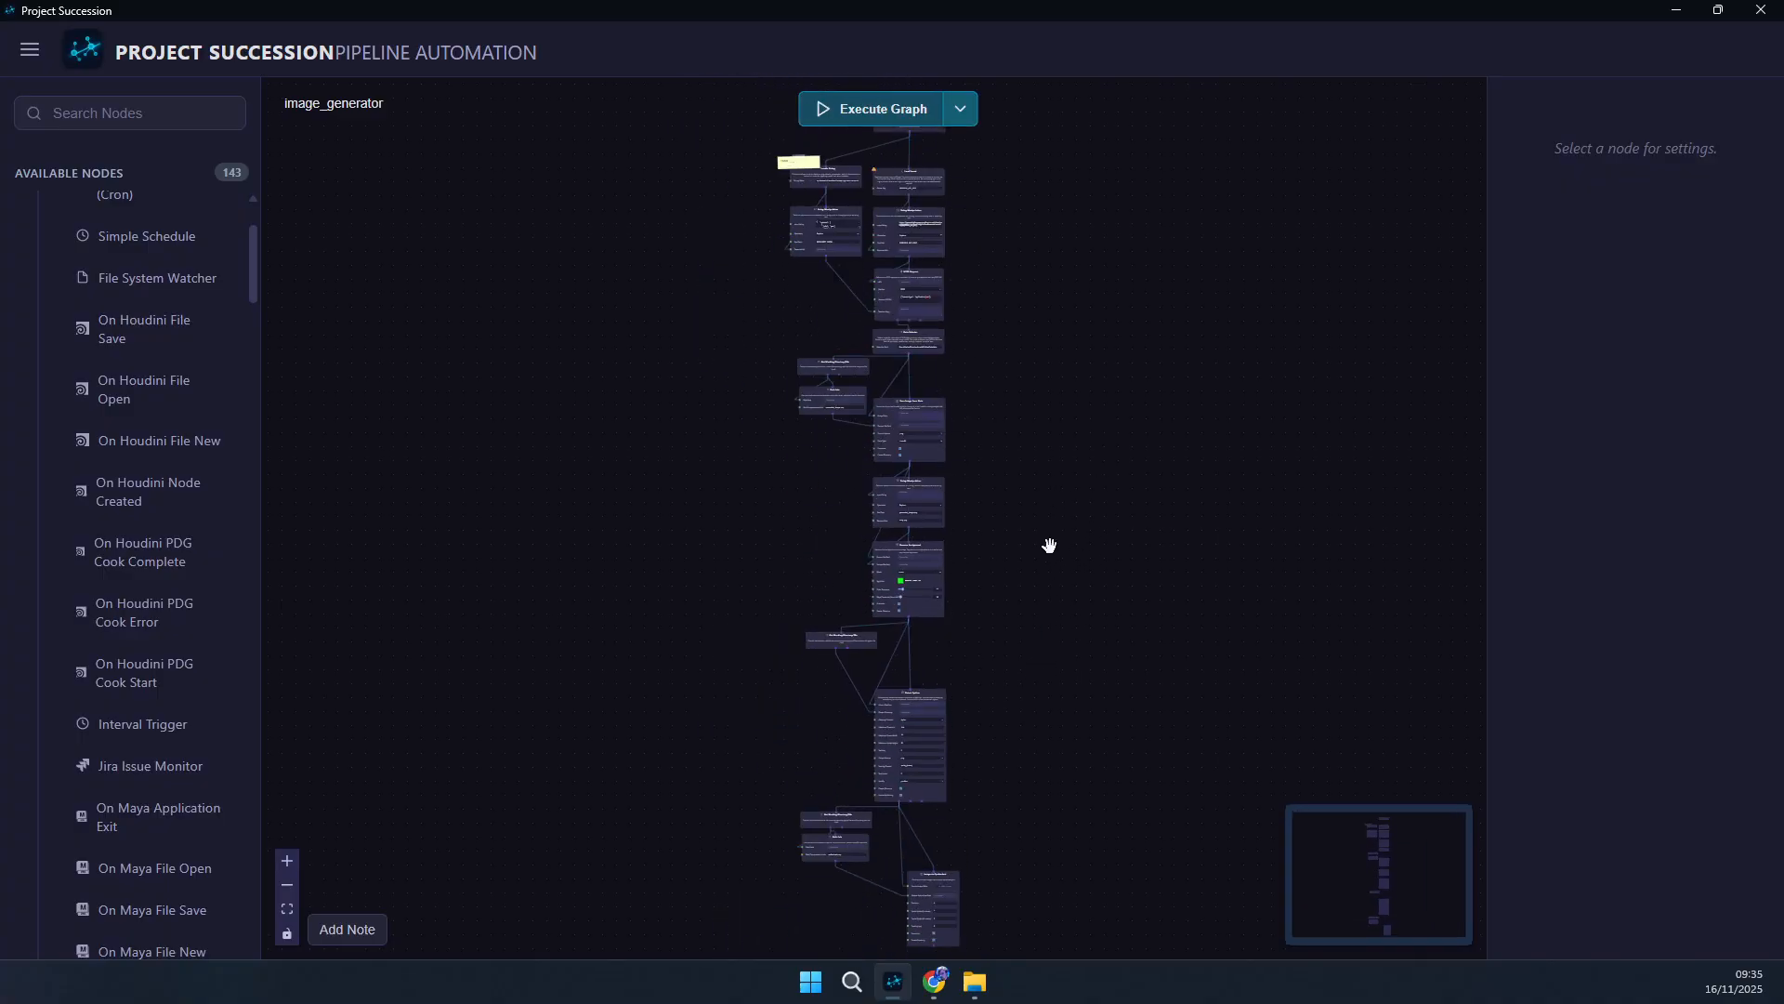